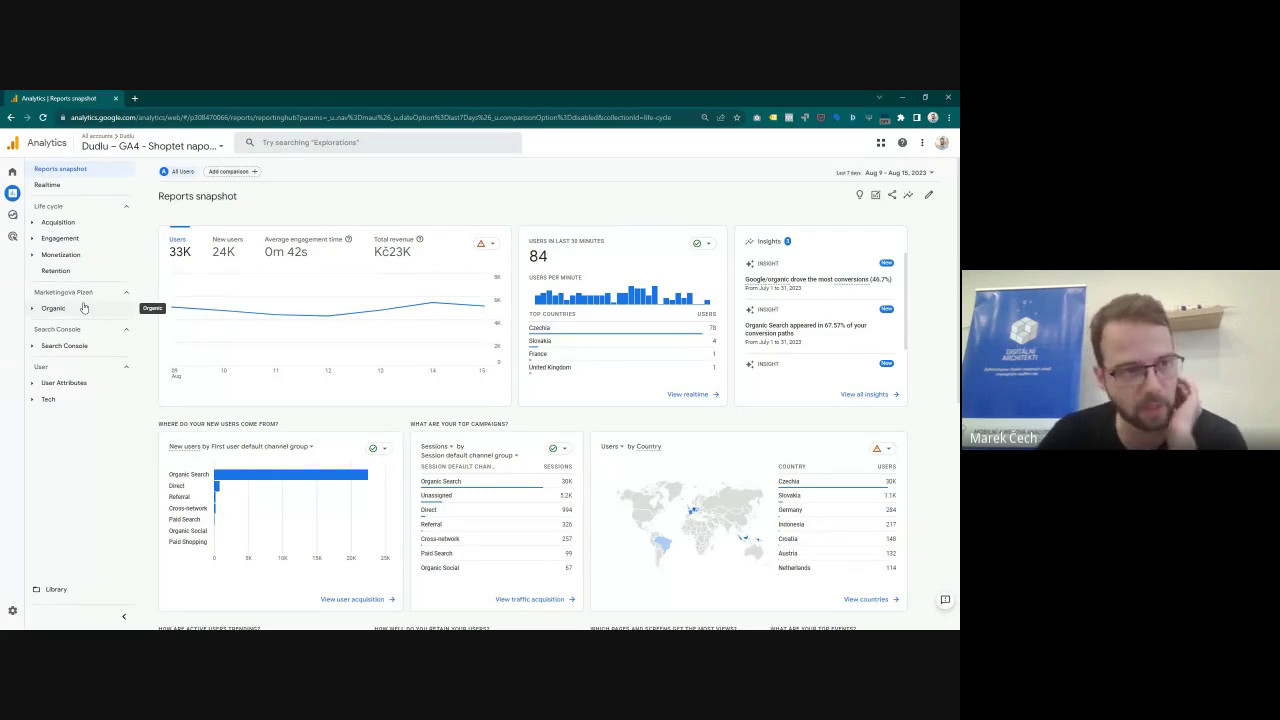
Step: Enlarge the browser's page zoom by two levels so the Analytics reports are easier to read
{"action": "left_click", "coordinate": [946, 118]}
{"action": "left_click", "coordinate": [918, 234]}
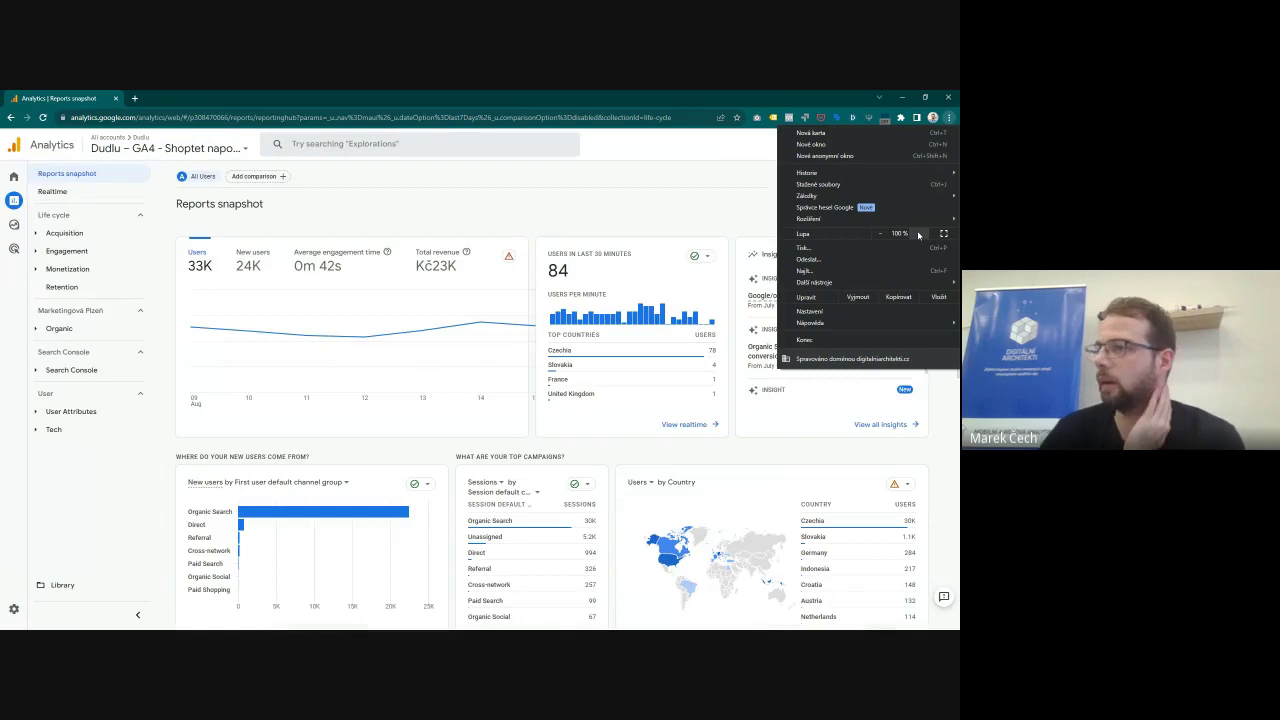
{"action": "left_click", "coordinate": [918, 234]}
{"action": "key", "text": "Escape"}
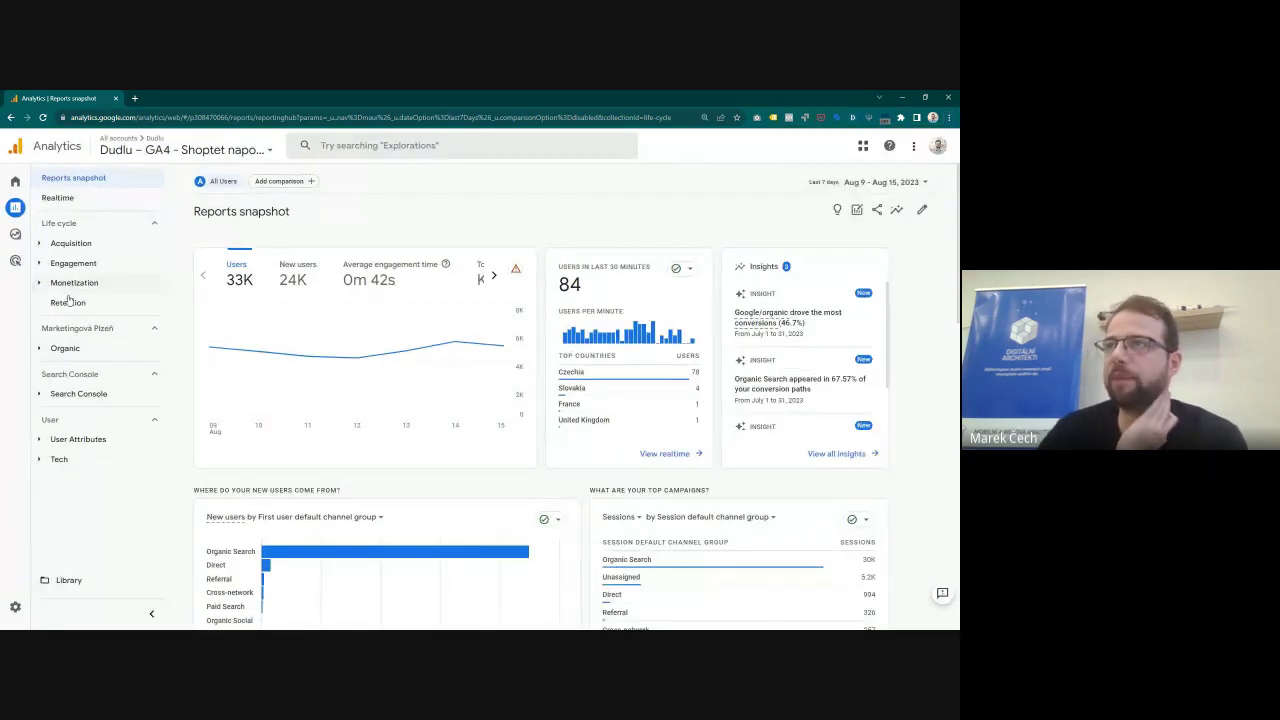
Step: Open the report Library and look through the existing collections, including User, Search Console and Business objectives
{"action": "left_click", "coordinate": [68, 580]}
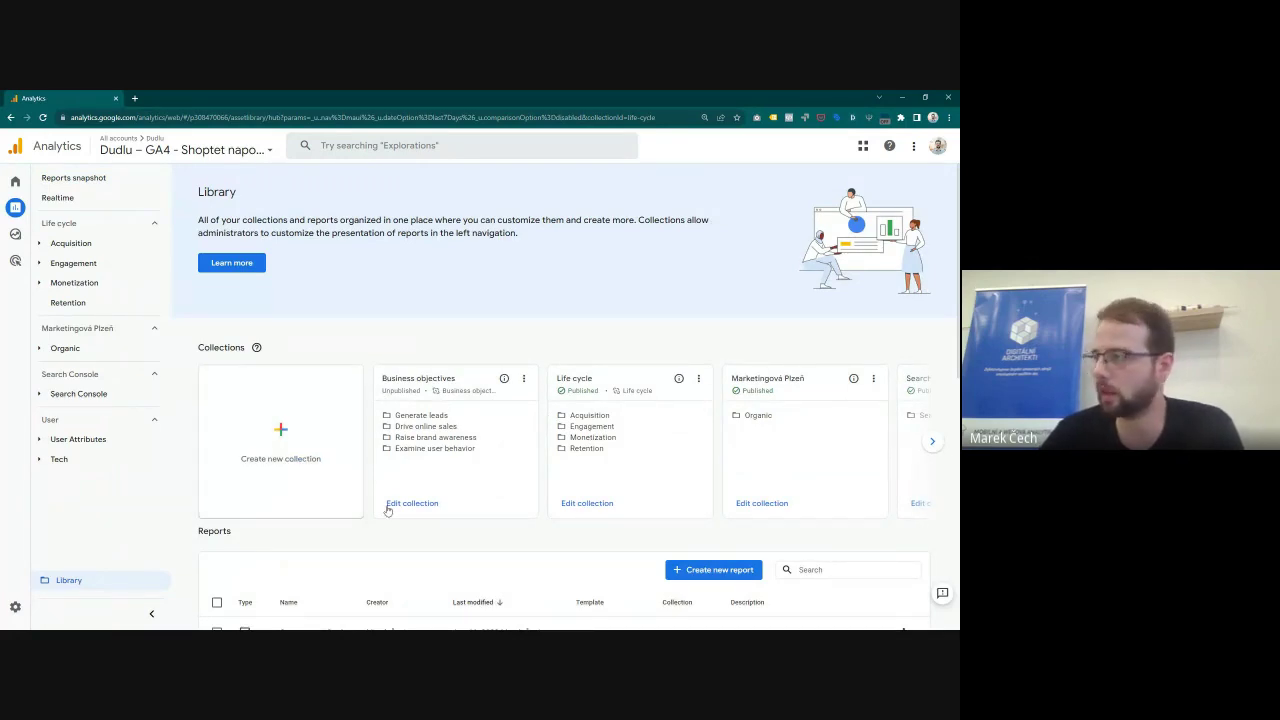
{"action": "left_click", "coordinate": [933, 442]}
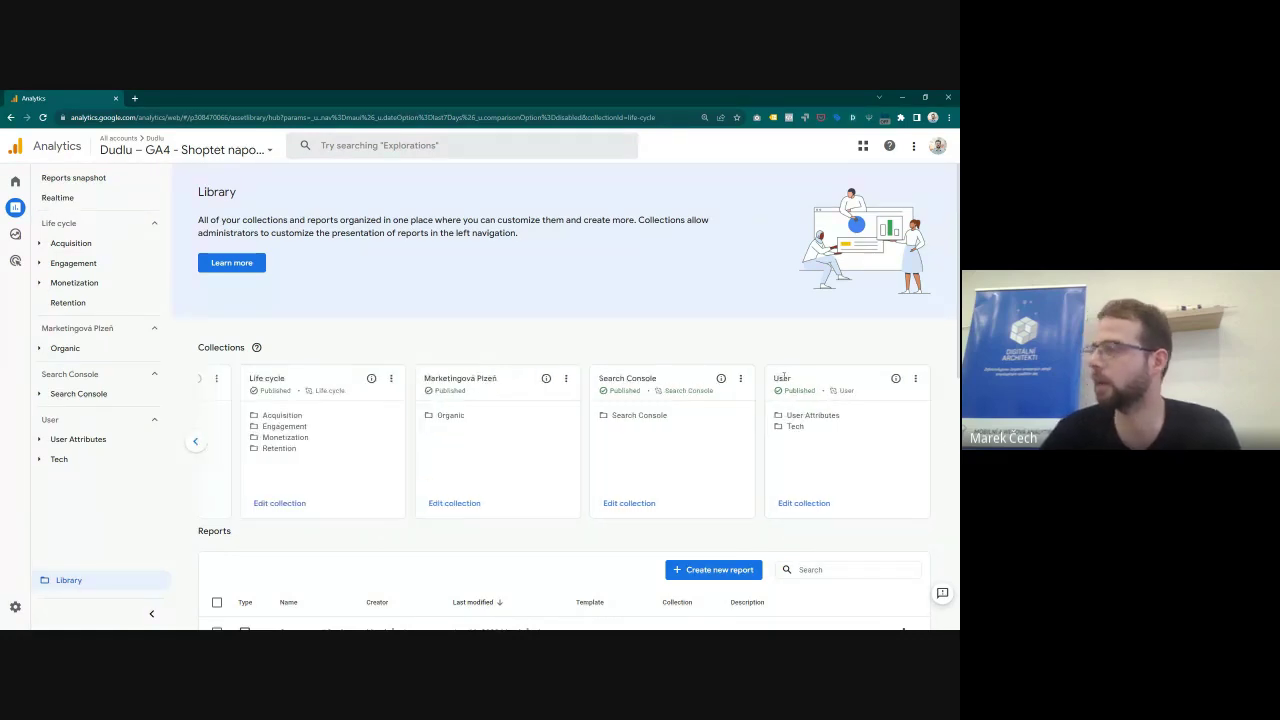
{"action": "left_click_drag", "start_coordinate": [777, 376], "coordinate": [826, 435]}
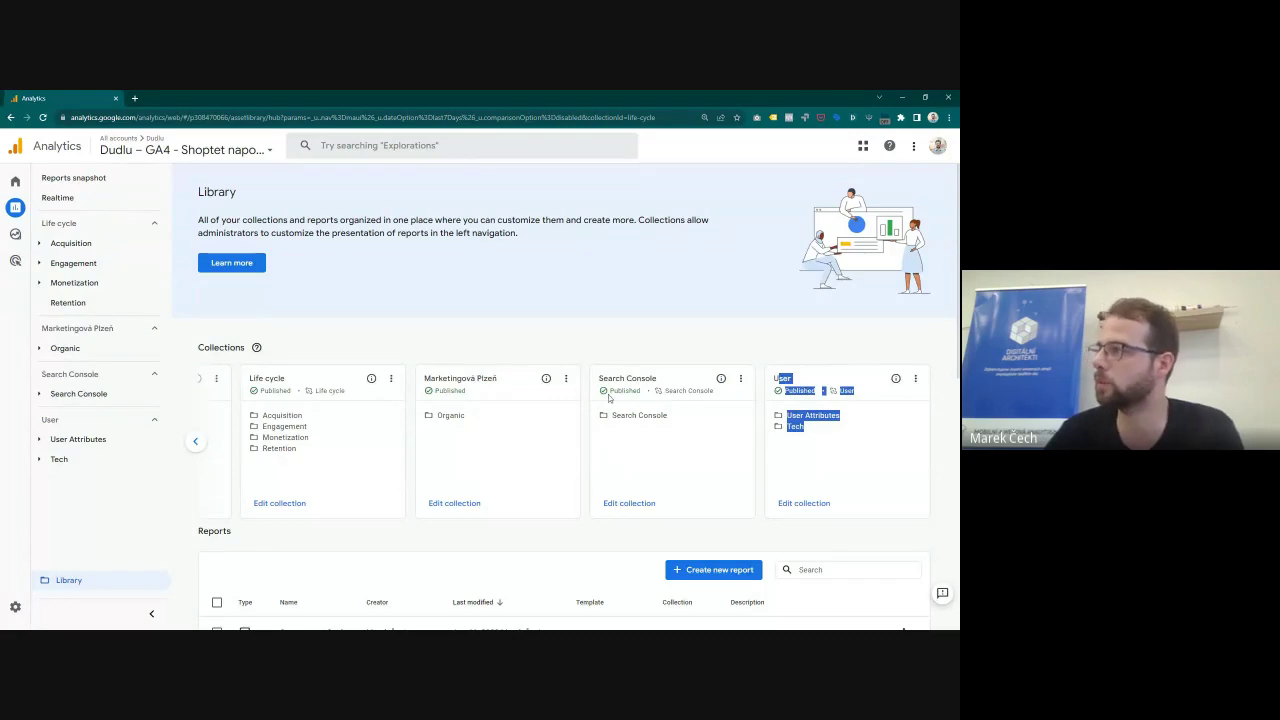
{"action": "left_click_drag", "start_coordinate": [598, 380], "coordinate": [672, 419]}
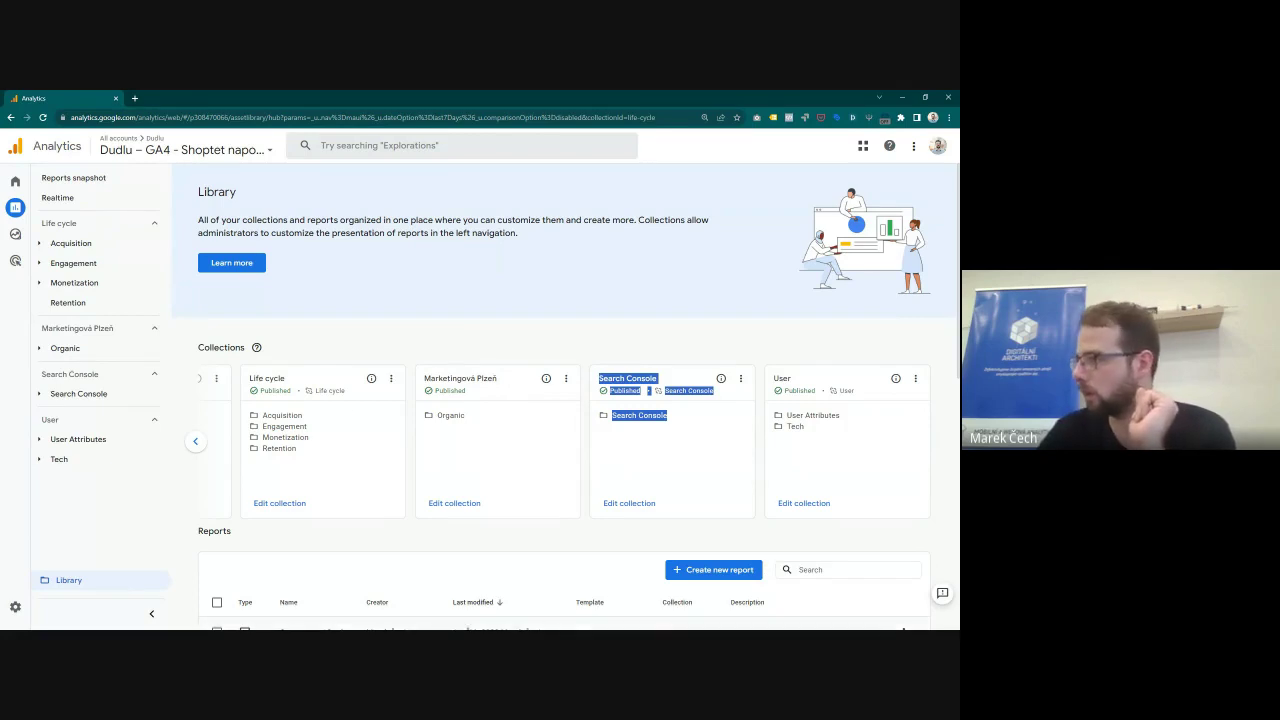
{"action": "left_click", "coordinate": [195, 441]}
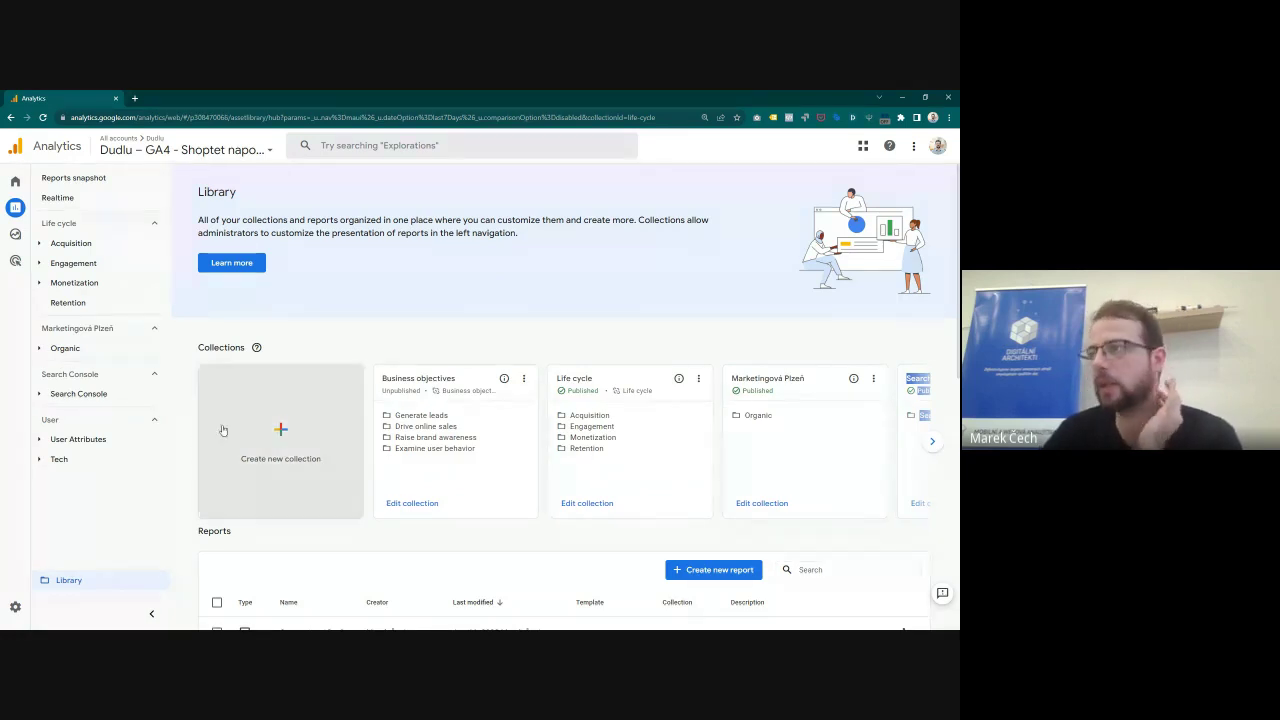
{"action": "left_click_drag", "start_coordinate": [398, 415], "coordinate": [443, 448]}
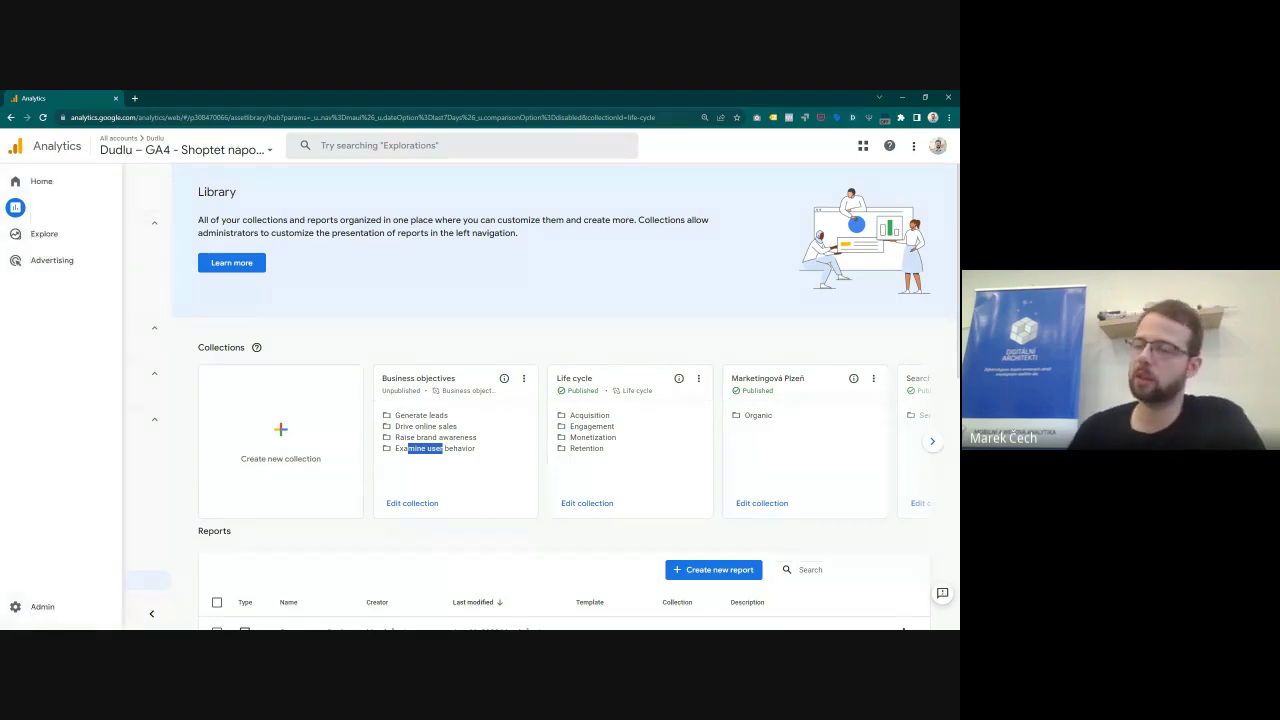
Step: Publish the Business objectives collection
{"action": "left_click", "coordinate": [523, 378]}
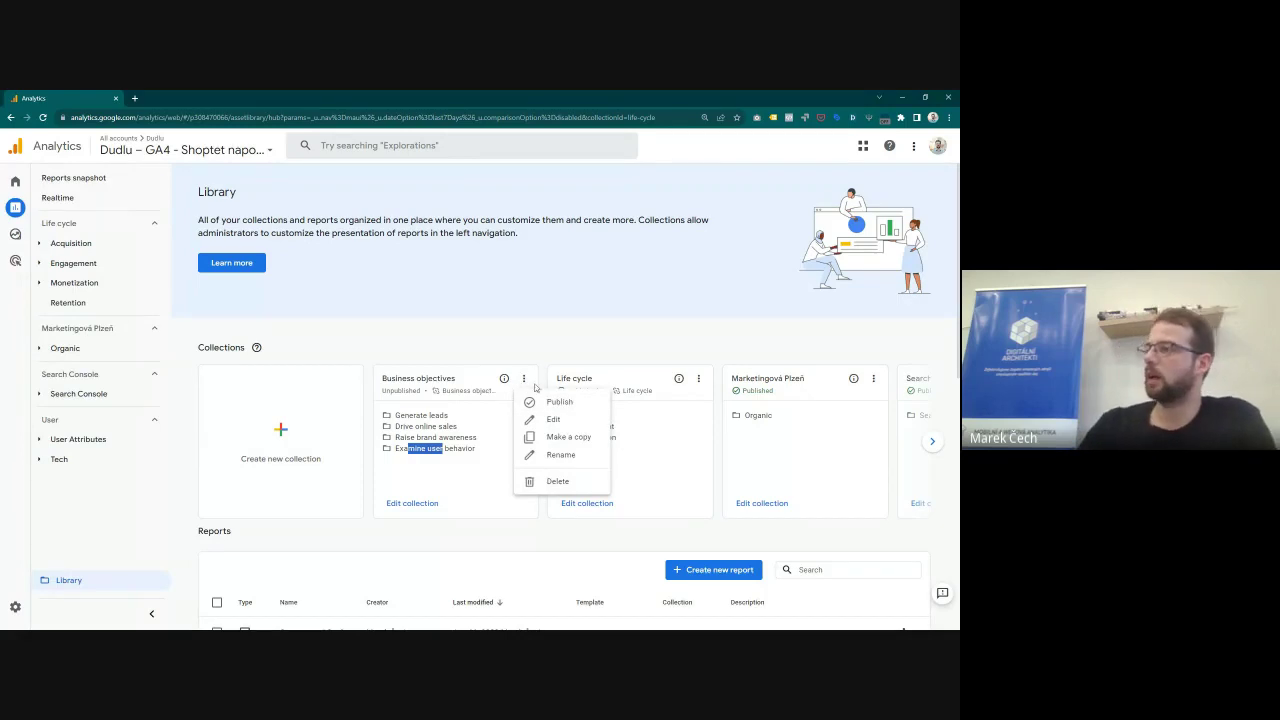
{"action": "left_click", "coordinate": [523, 378]}
{"action": "left_click", "coordinate": [523, 378]}
{"action": "left_click", "coordinate": [551, 401]}
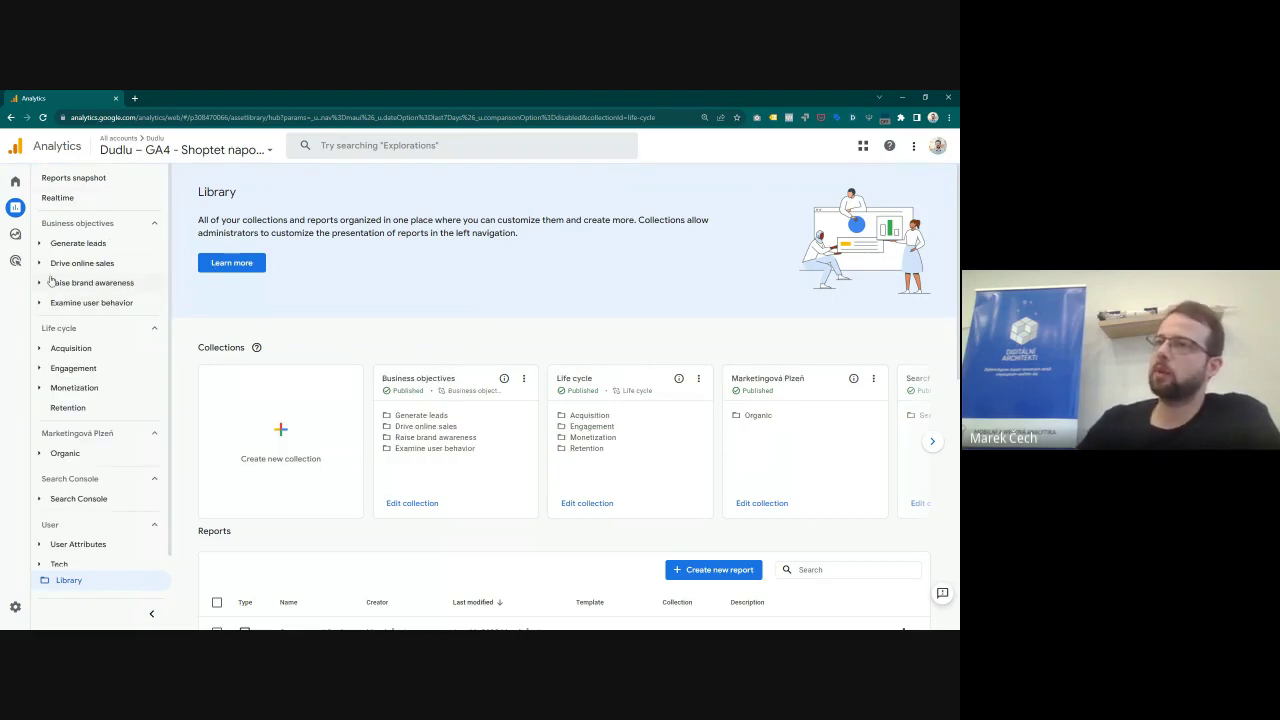
Step: Examine the reports under each Business objectives topic in the navigation, from Generate leads to Examine user behavior, and collapse the topics again
{"action": "left_click", "coordinate": [40, 243]}
{"action": "left_click", "coordinate": [40, 362]}
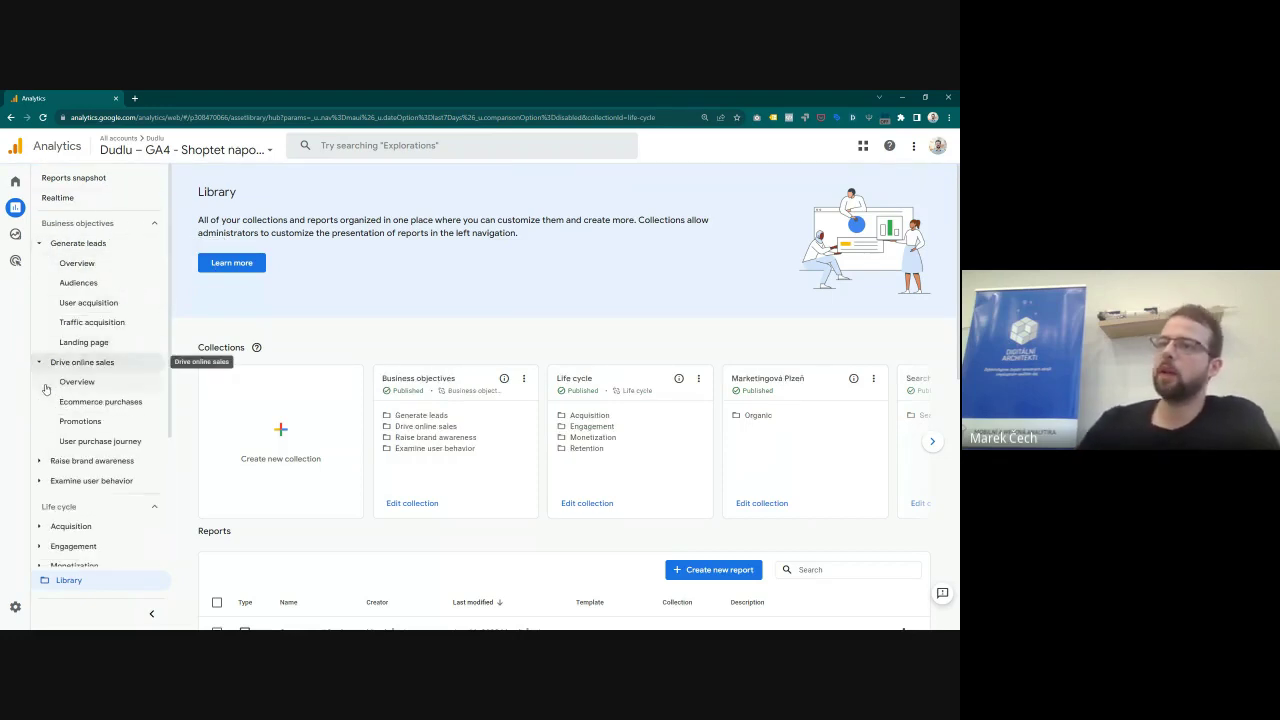
{"action": "left_click", "coordinate": [40, 460]}
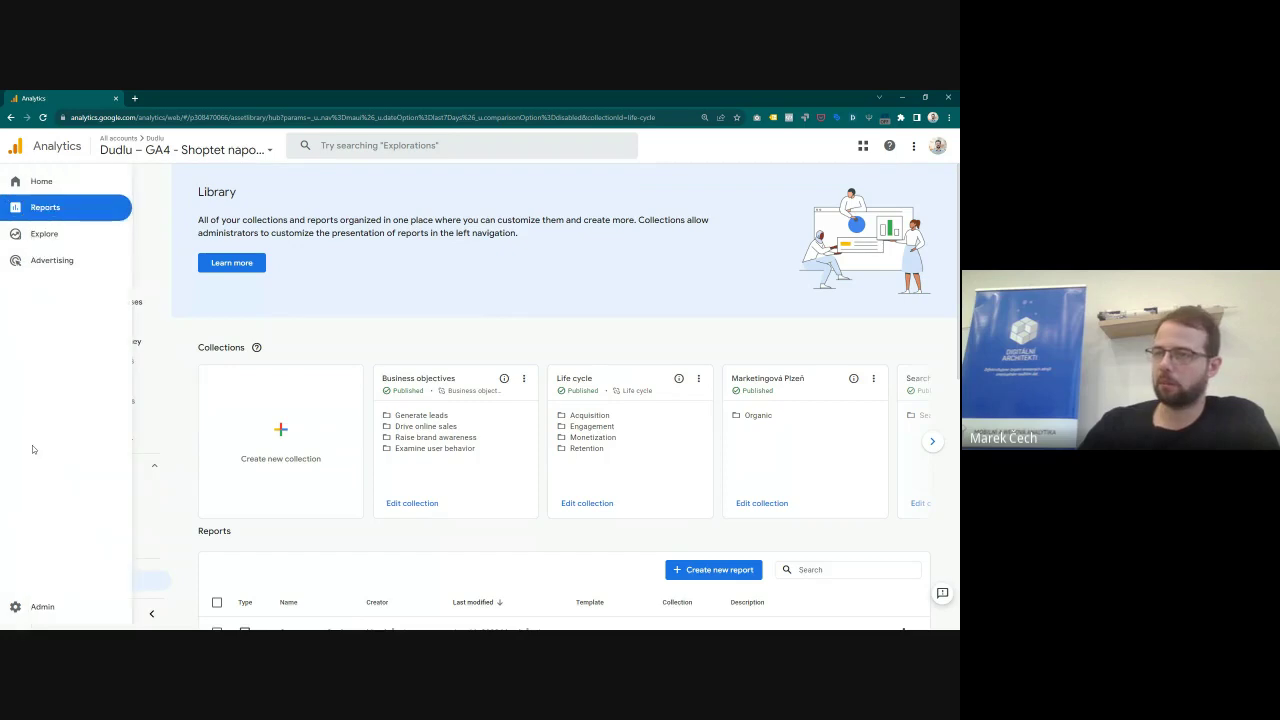
{"action": "left_click", "coordinate": [76, 441]}
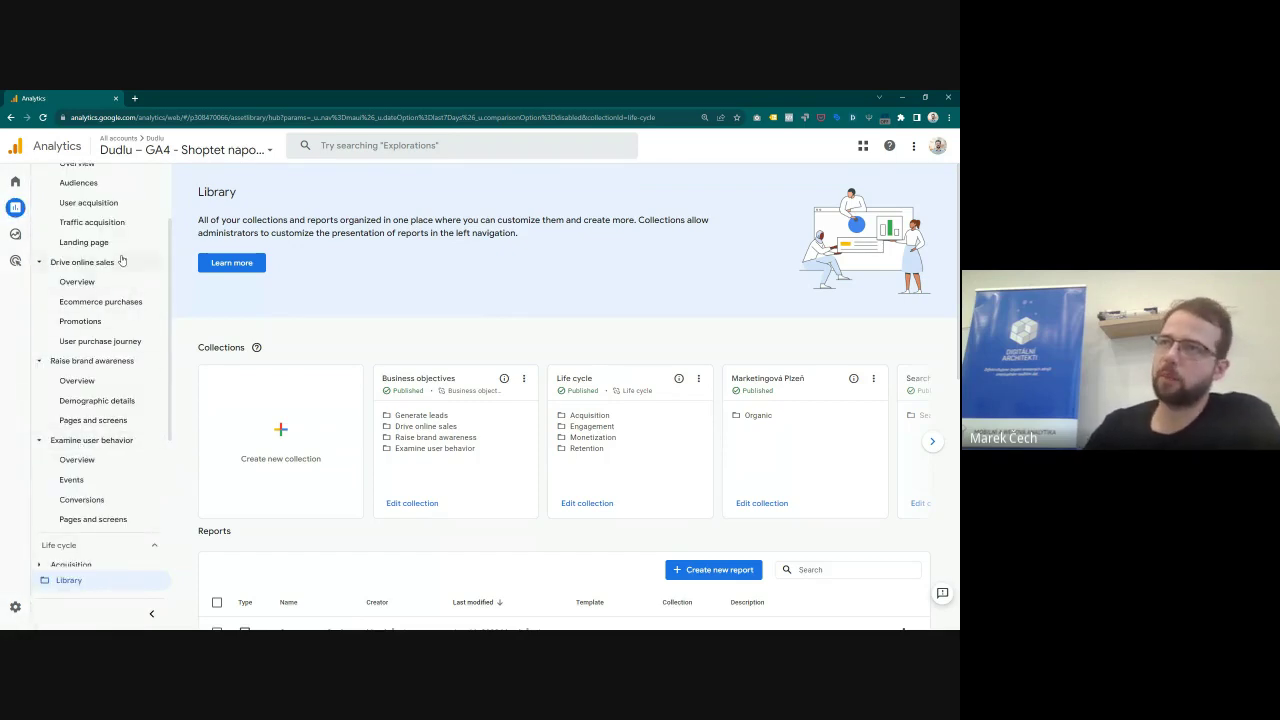
{"action": "scroll", "coordinate": [94, 245], "scroll_direction": "up", "scroll_amount": 2}
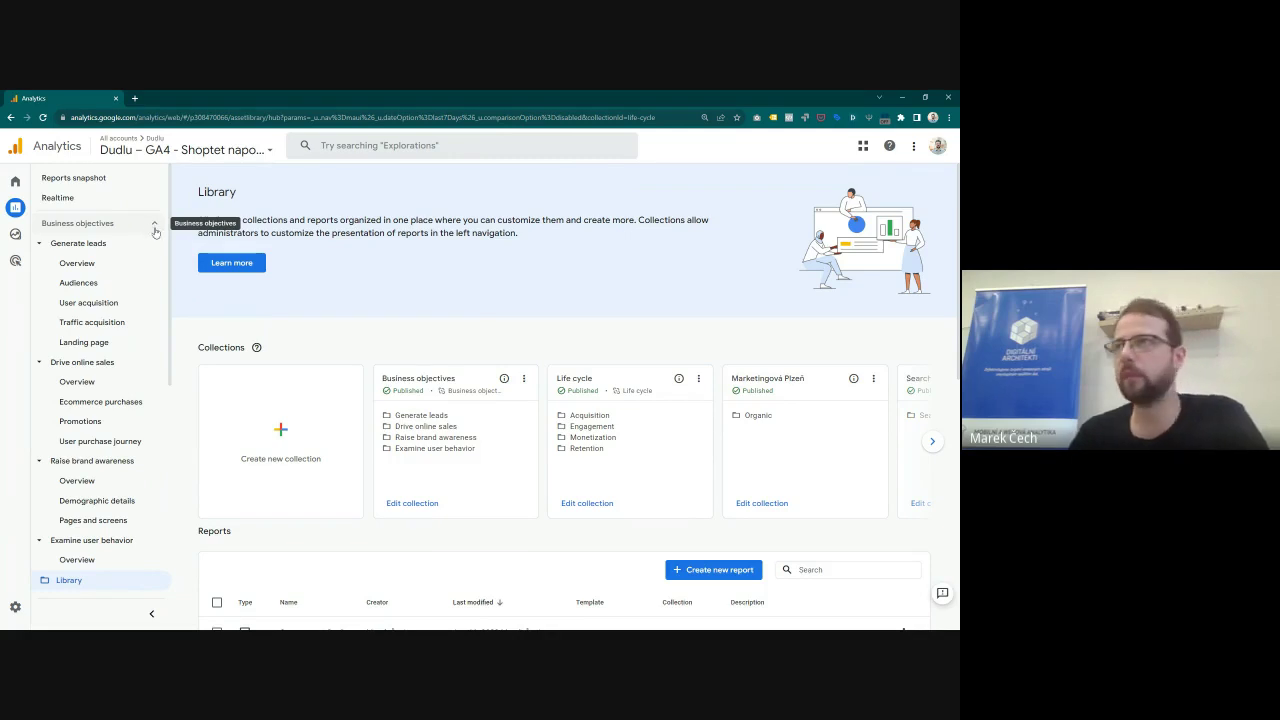
{"action": "left_click", "coordinate": [40, 243]}
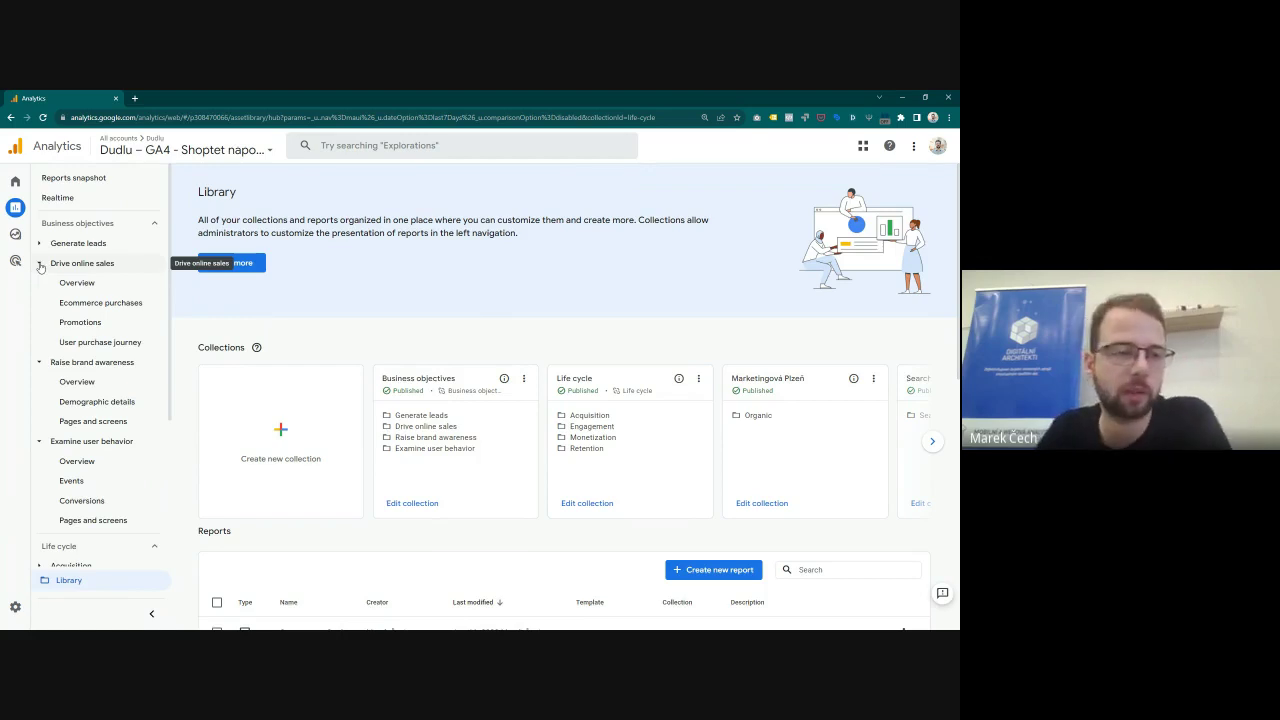
{"action": "left_click", "coordinate": [40, 263]}
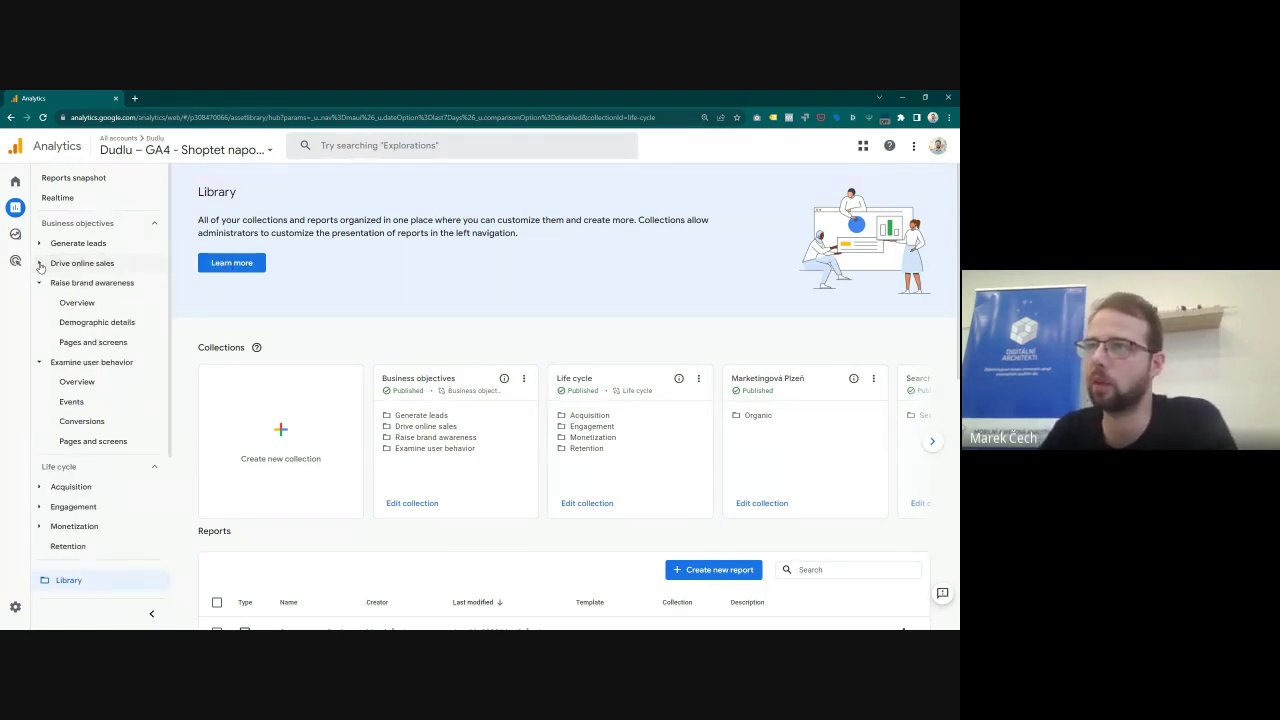
{"action": "left_click", "coordinate": [40, 283]}
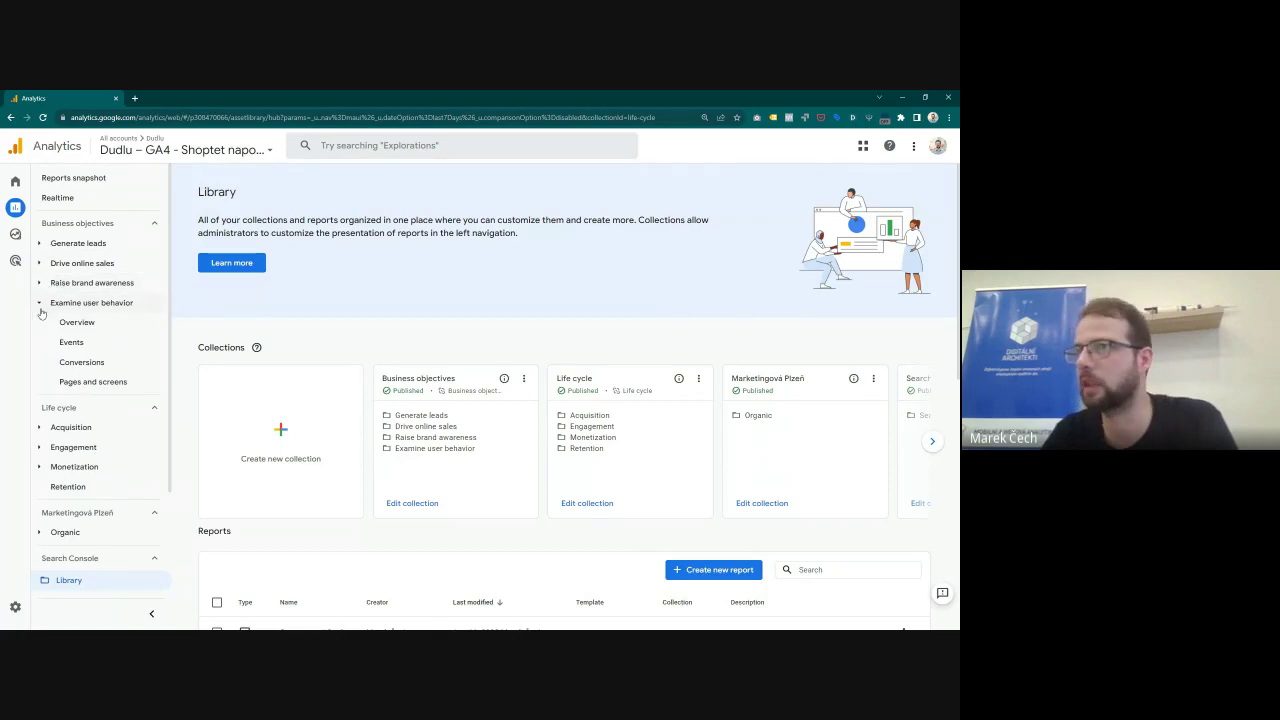
{"action": "left_click", "coordinate": [42, 303]}
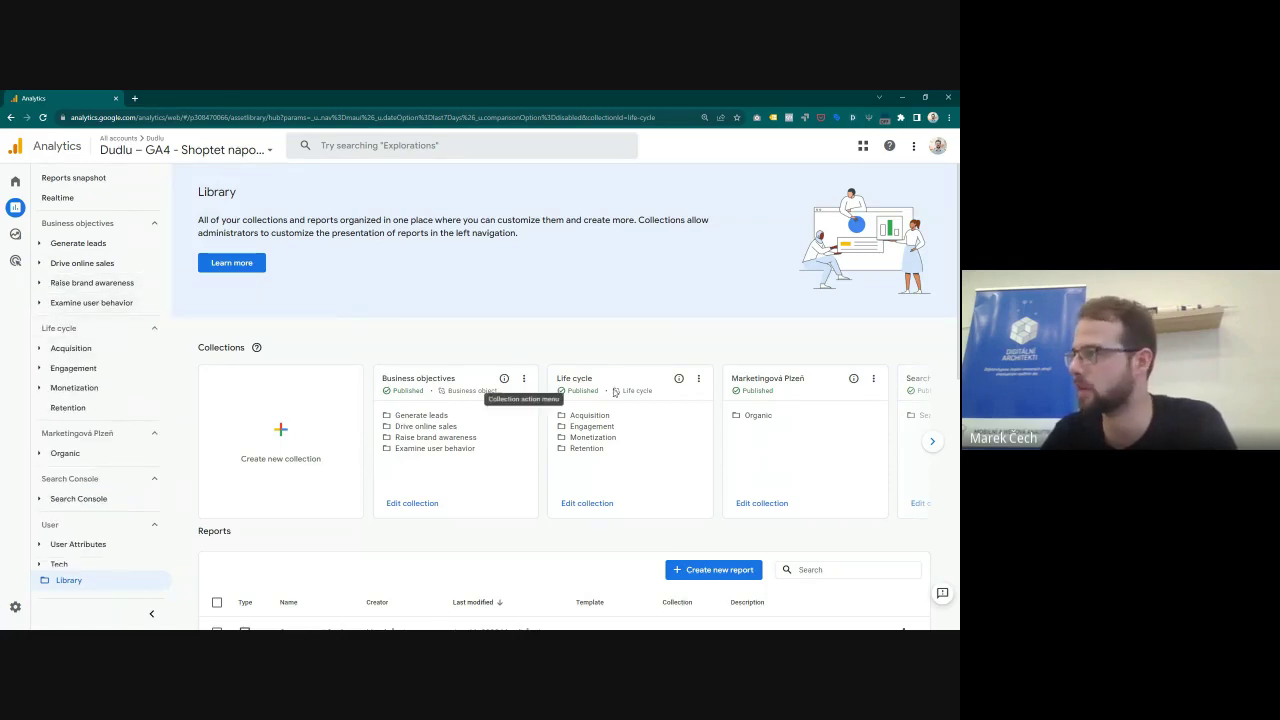
Step: View the actions available for the Life cycle collection and the report types offered for a new report
{"action": "left_click", "coordinate": [698, 378]}
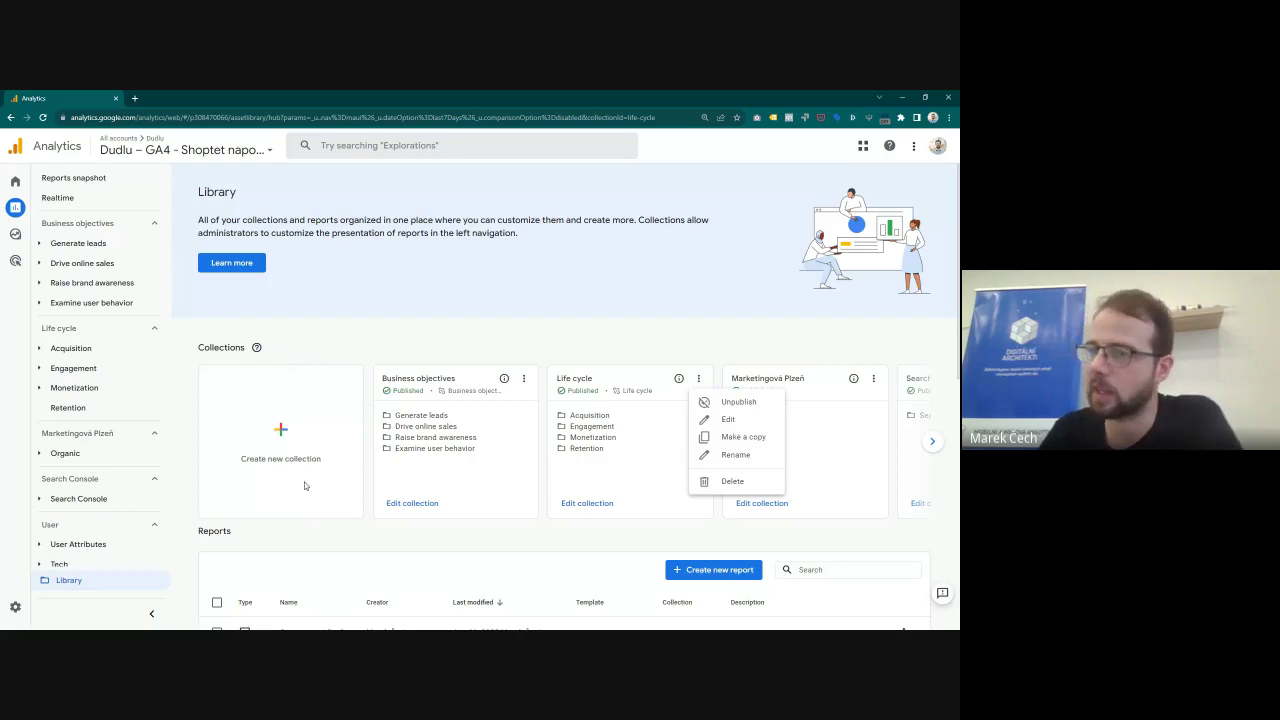
{"action": "left_click", "coordinate": [630, 343]}
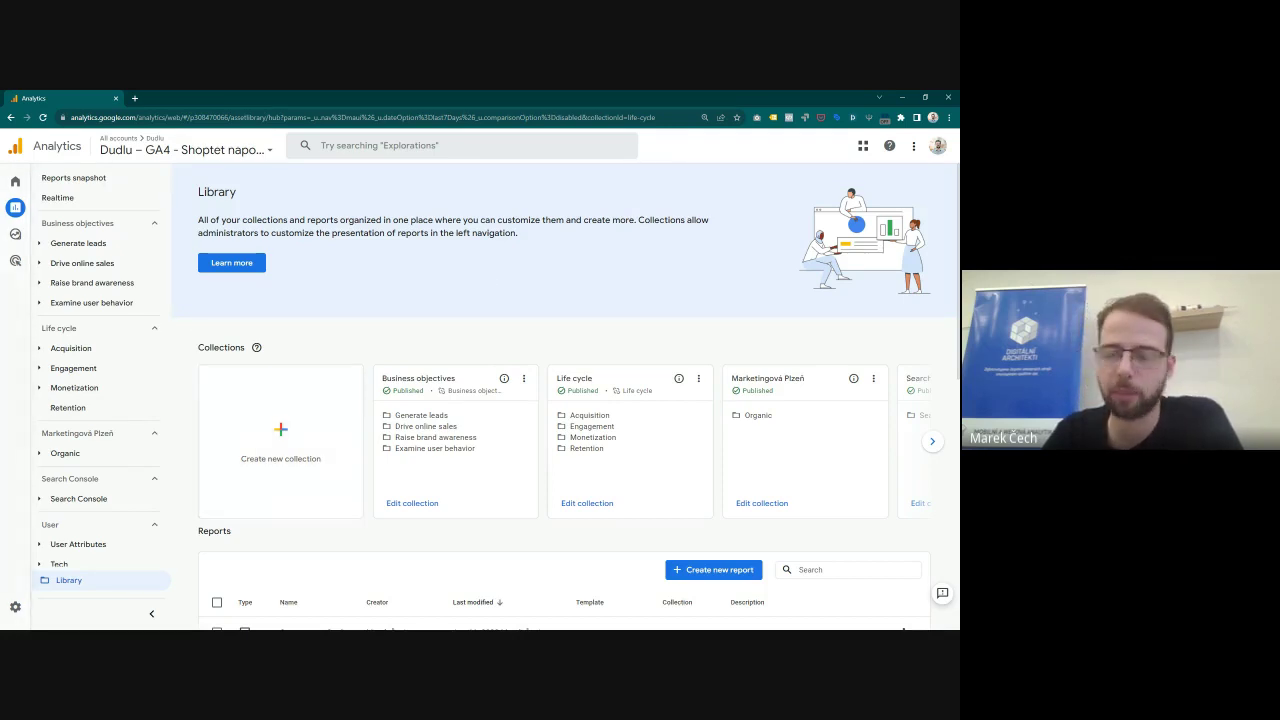
{"action": "scroll", "coordinate": [97, 371], "scroll_direction": "down", "scroll_amount": 1}
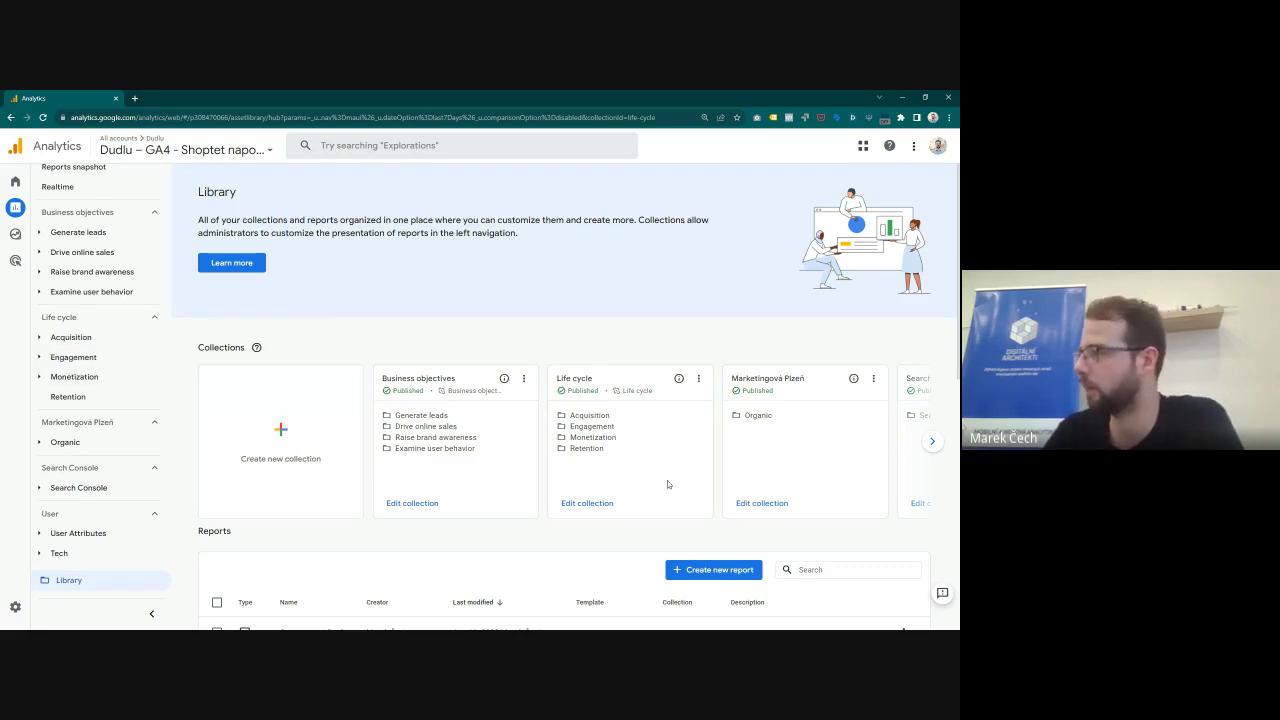
{"action": "scroll", "coordinate": [667, 480], "scroll_direction": "down", "scroll_amount": 1}
{"action": "left_click", "coordinate": [689, 470]}
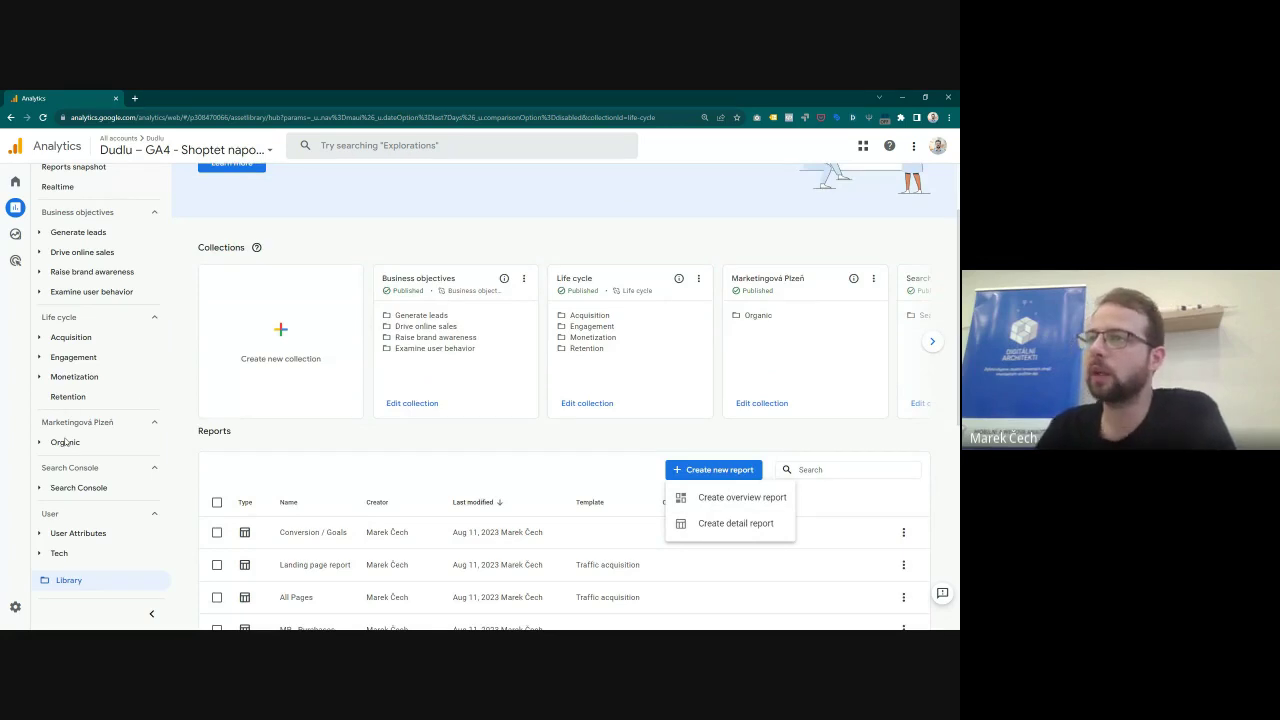
Step: Open the Acquisition overview report in the Life cycle collection and look through its cards
{"action": "left_click", "coordinate": [41, 341]}
{"action": "left_click", "coordinate": [42, 340]}
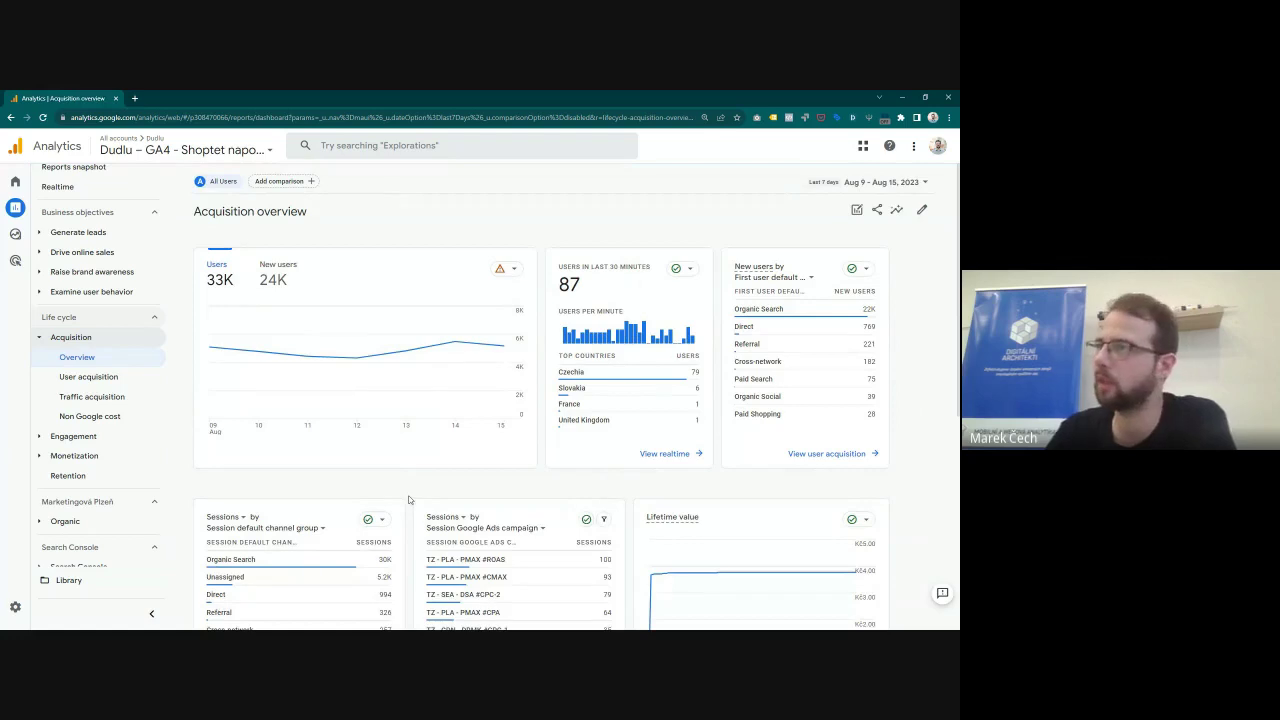
{"action": "scroll", "coordinate": [557, 315], "scroll_direction": "down", "scroll_amount": 4}
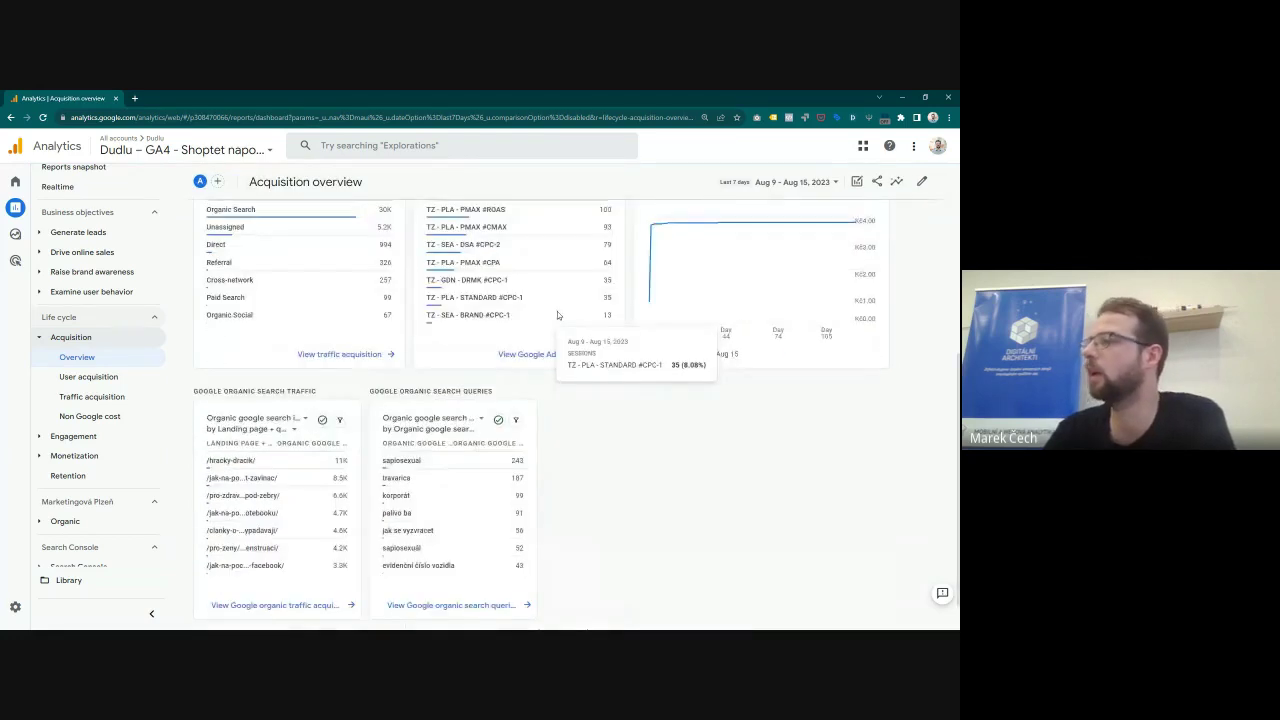
{"action": "scroll", "coordinate": [557, 315], "scroll_direction": "down", "scroll_amount": 2}
{"action": "scroll", "coordinate": [400, 380], "scroll_direction": "up", "scroll_amount": 6}
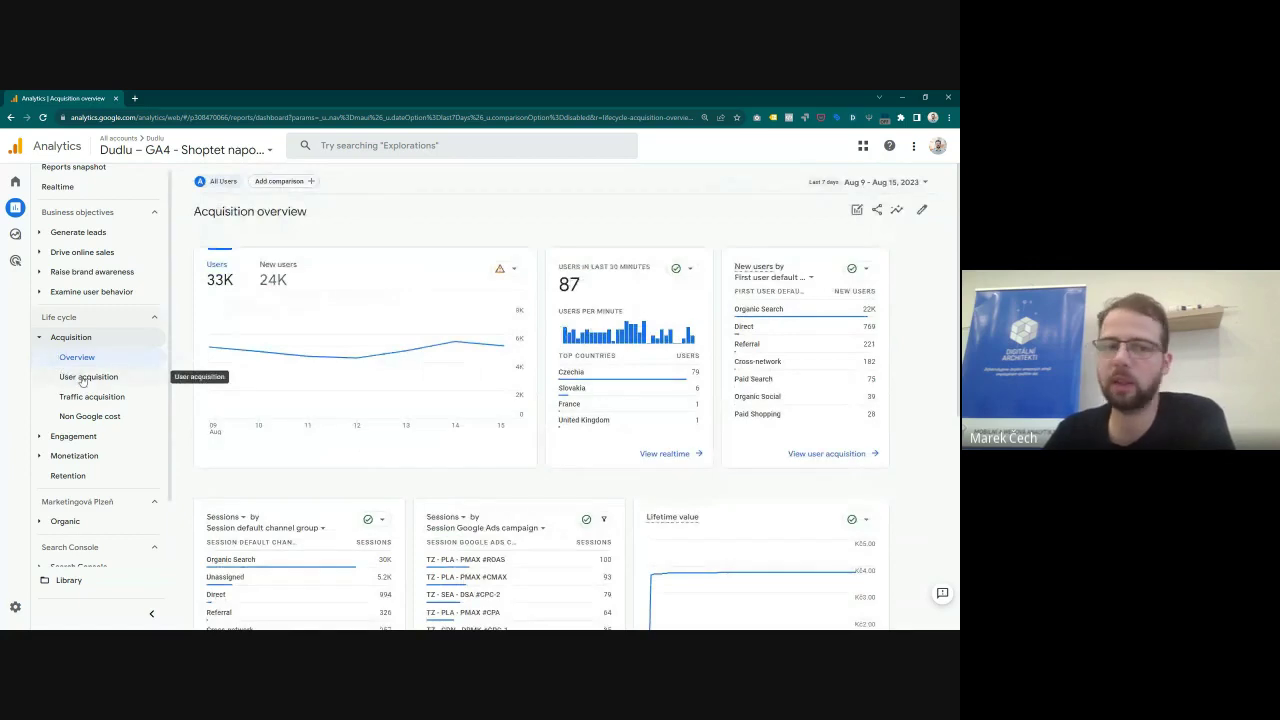
Step: Open the User acquisition report and examine its charts and channel group table
{"action": "left_click", "coordinate": [84, 378]}
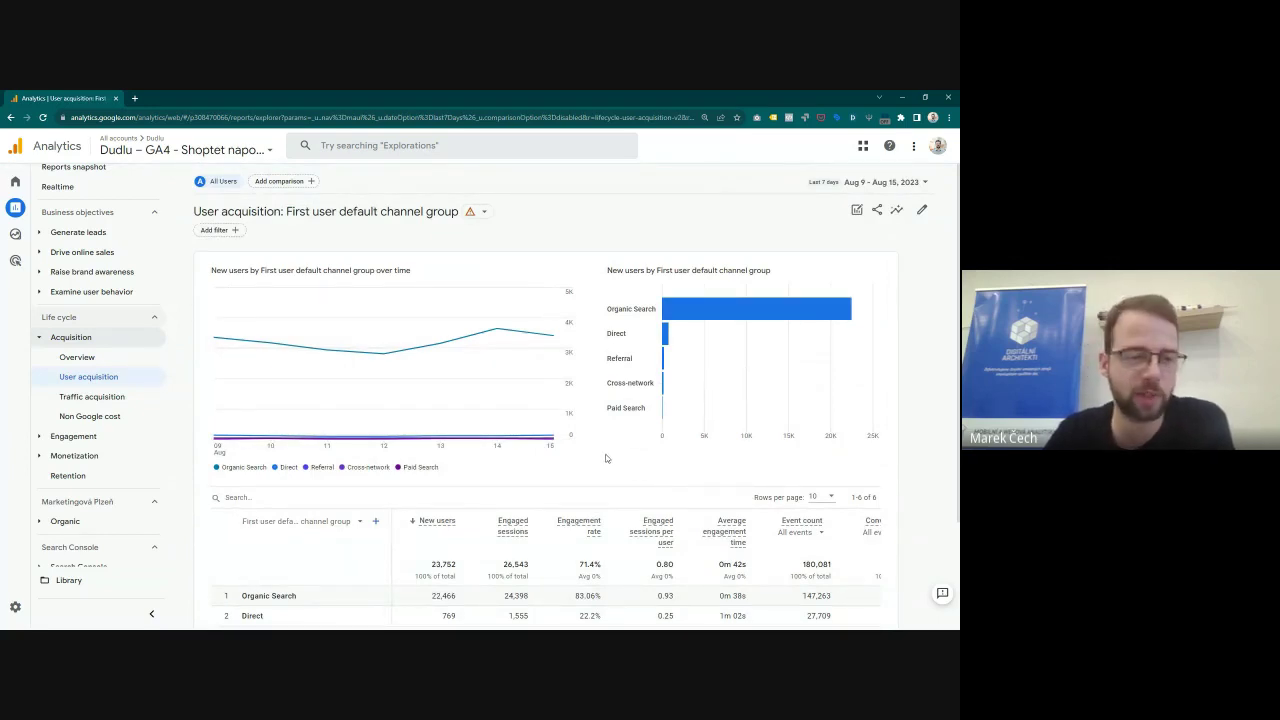
{"action": "scroll", "coordinate": [576, 441], "scroll_direction": "down", "scroll_amount": 3}
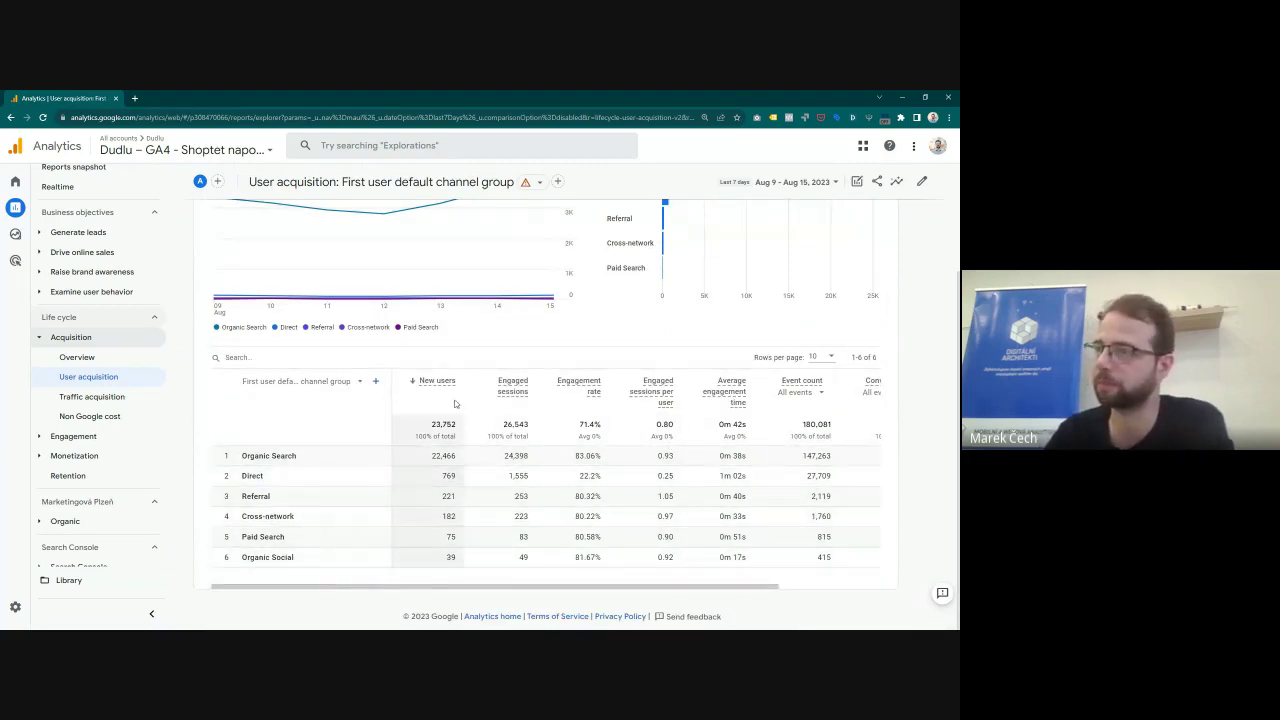
{"action": "scroll", "coordinate": [287, 330], "scroll_direction": "up", "scroll_amount": 3}
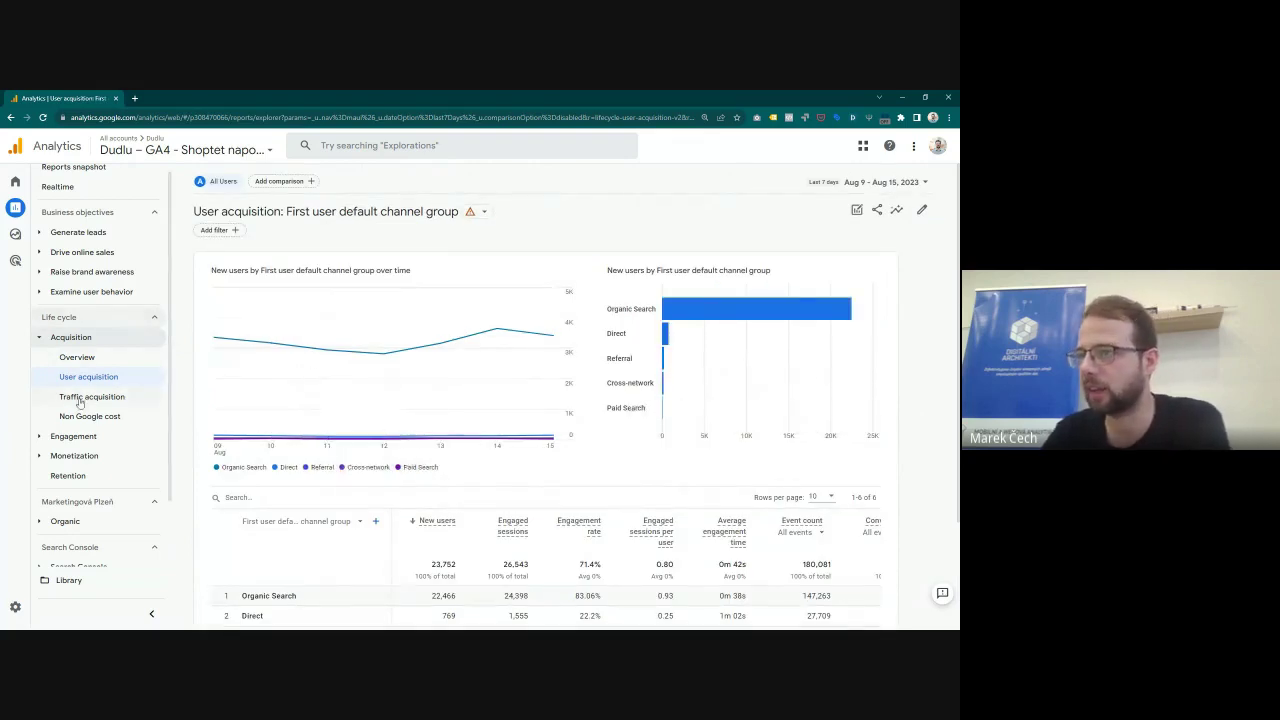
Step: View the Pages and screens report under Engagement and the Traffic acquisition report under Acquisition
{"action": "left_click", "coordinate": [72, 436]}
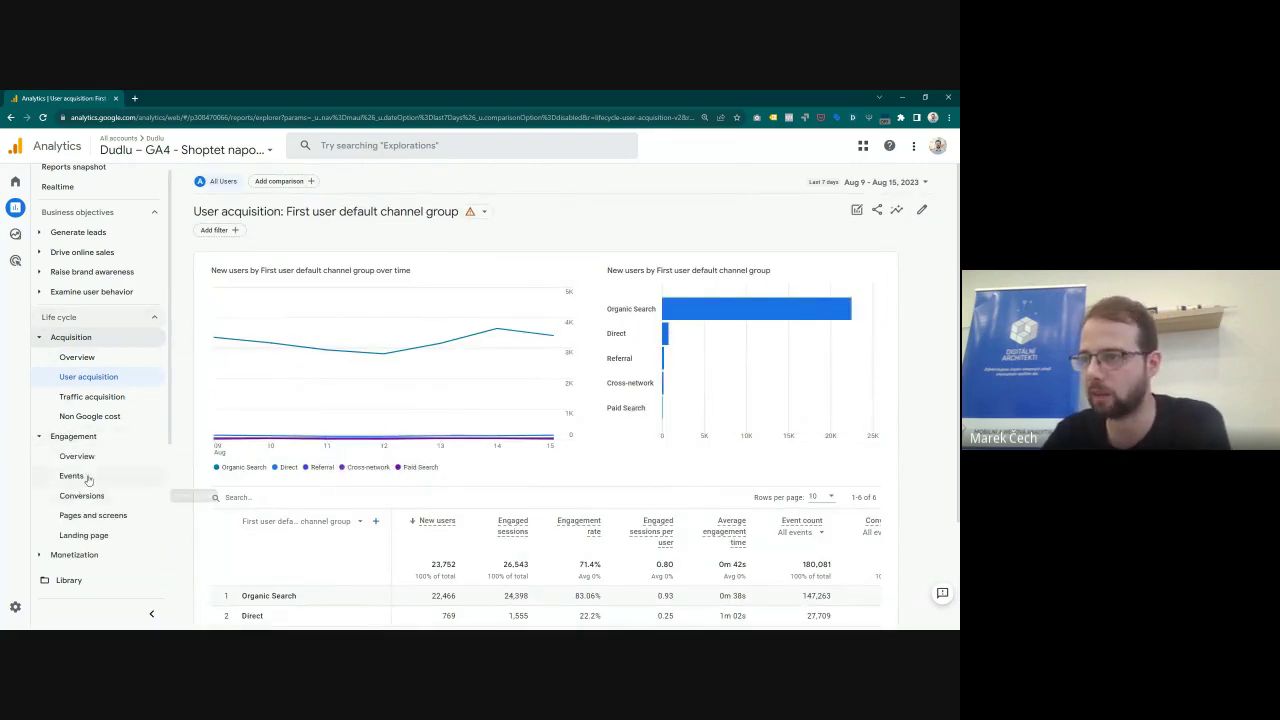
{"action": "left_click", "coordinate": [82, 516]}
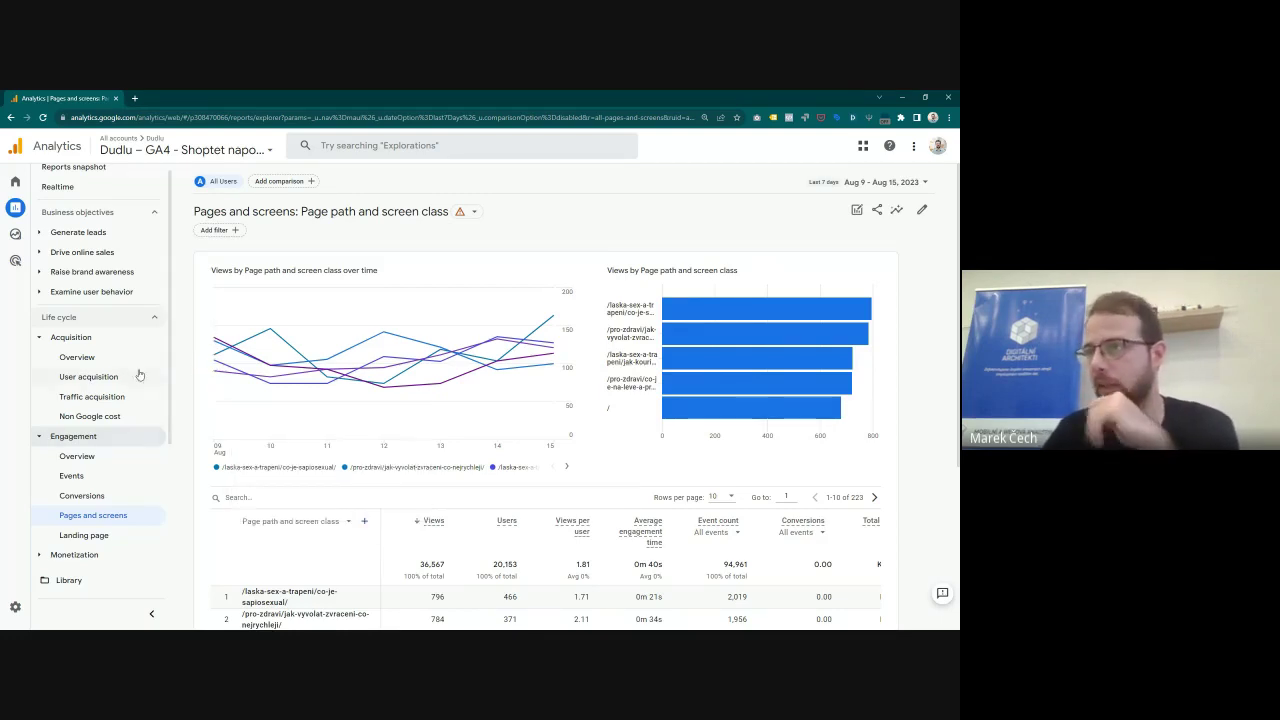
{"action": "left_click", "coordinate": [95, 399]}
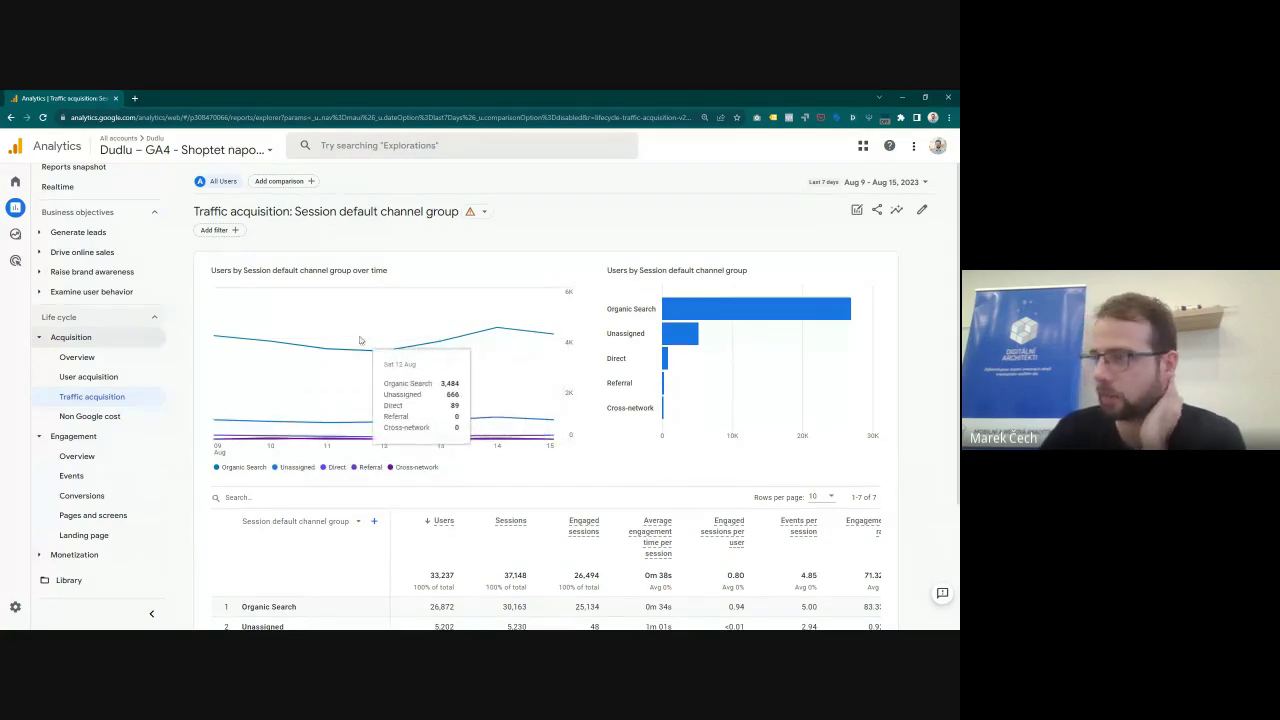
Step: Start a new overview report from the Library and dismiss its introductory customization tip
{"action": "left_click", "coordinate": [58, 589]}
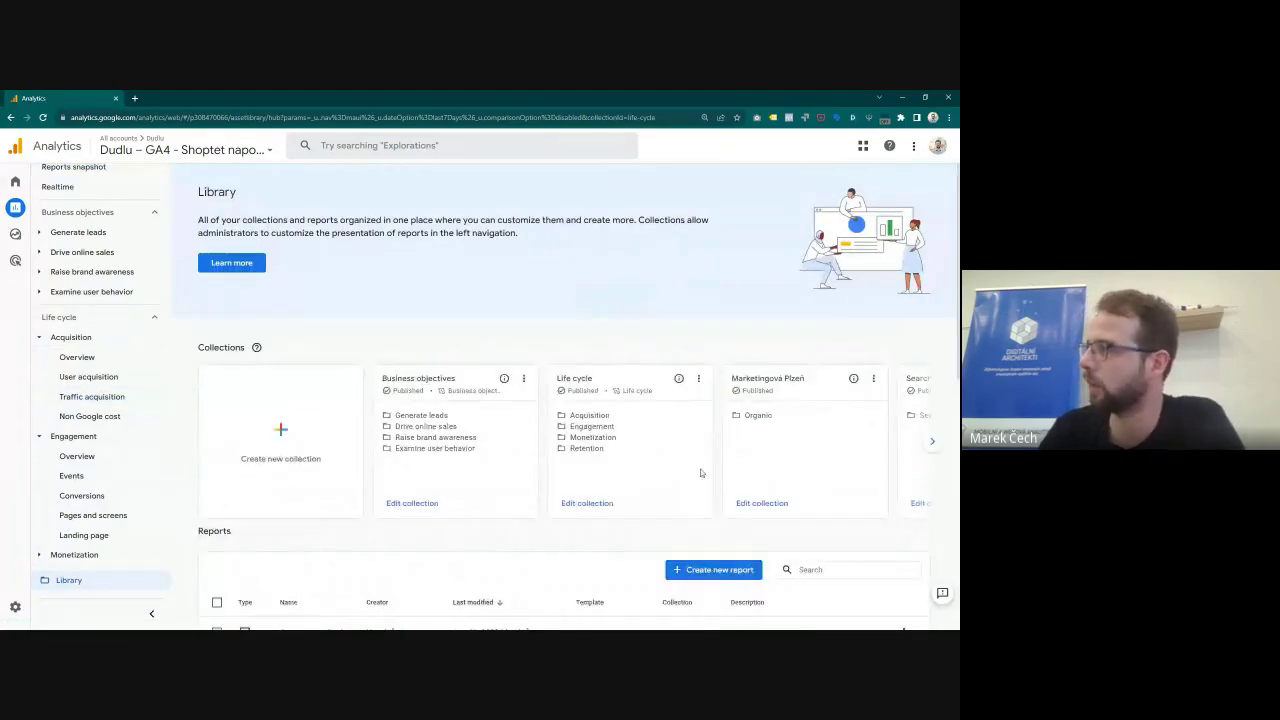
{"action": "scroll", "coordinate": [694, 523], "scroll_direction": "down", "scroll_amount": 1}
{"action": "left_click", "coordinate": [708, 476]}
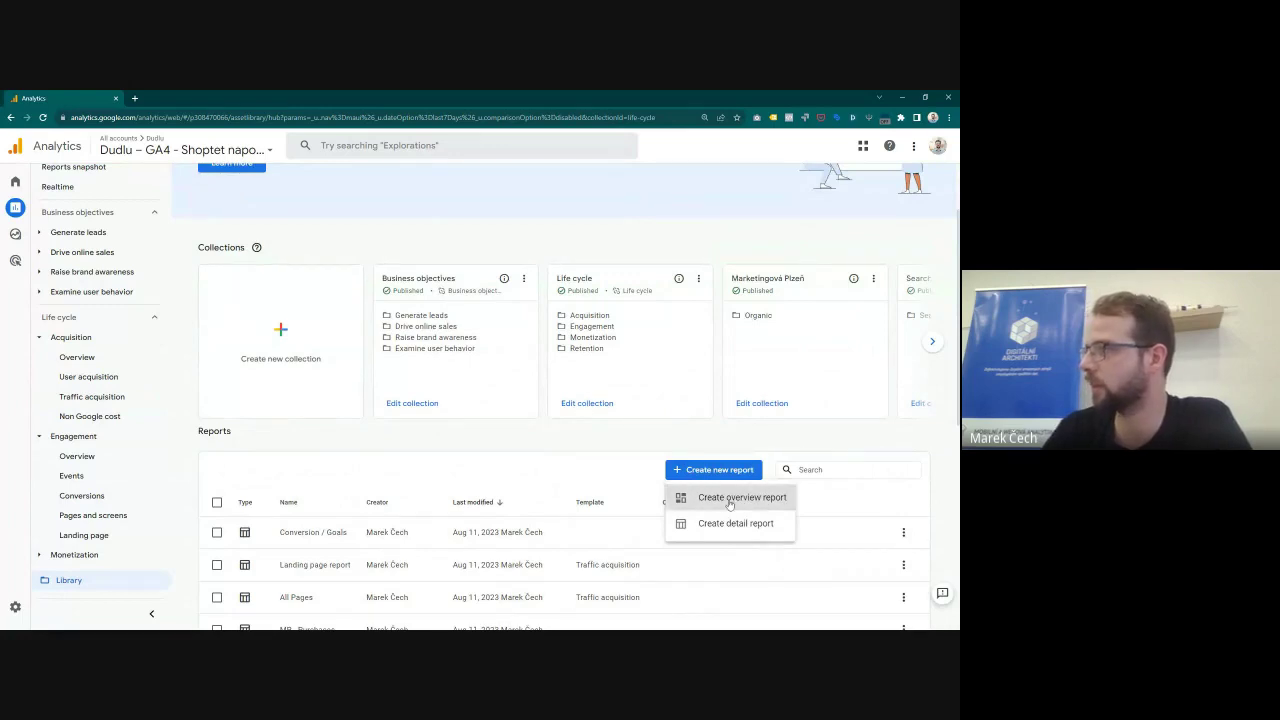
{"action": "left_click", "coordinate": [742, 497]}
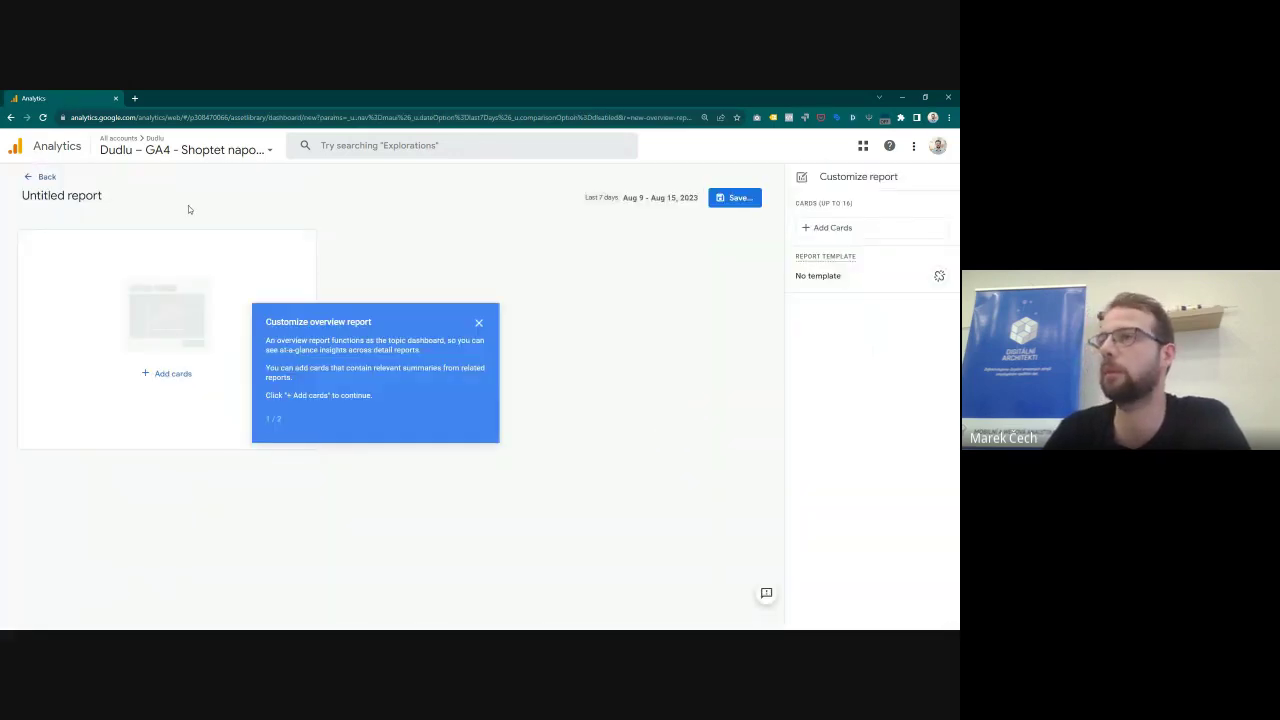
{"action": "left_click", "coordinate": [479, 322]}
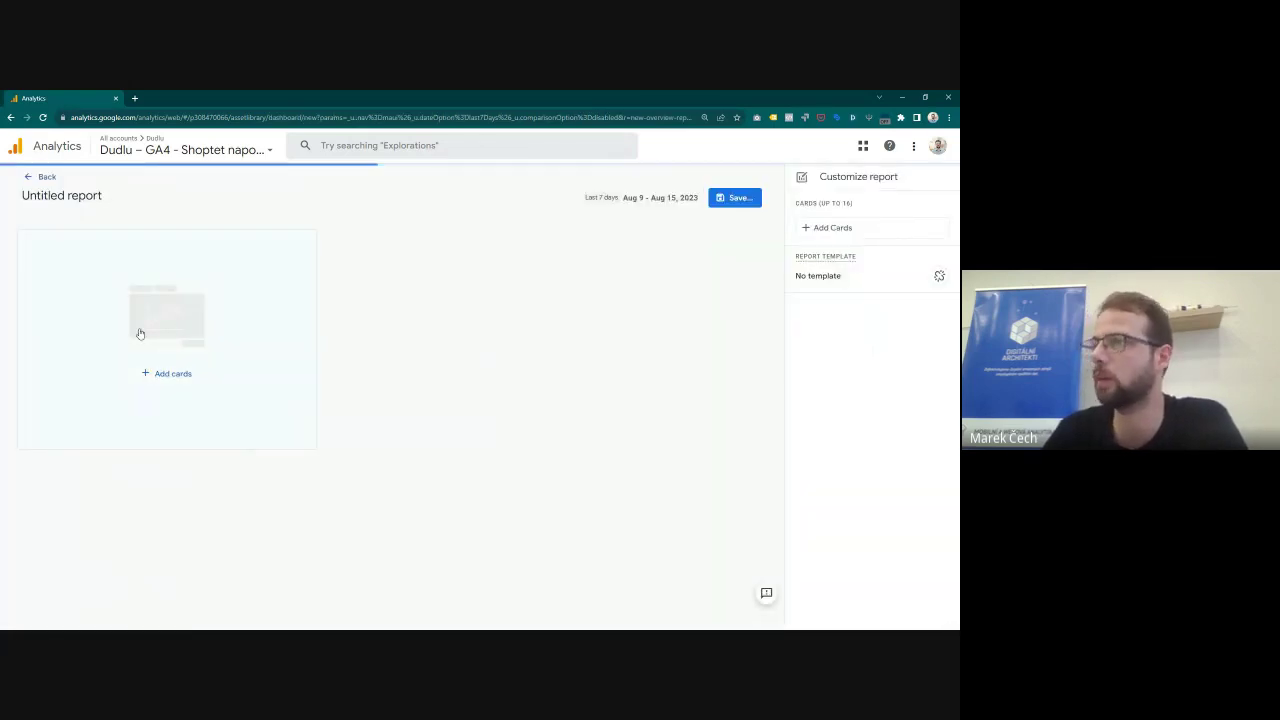
Step: Open the card picker for the new overview report and look through its summary cards and other cards
{"action": "left_click", "coordinate": [140, 333]}
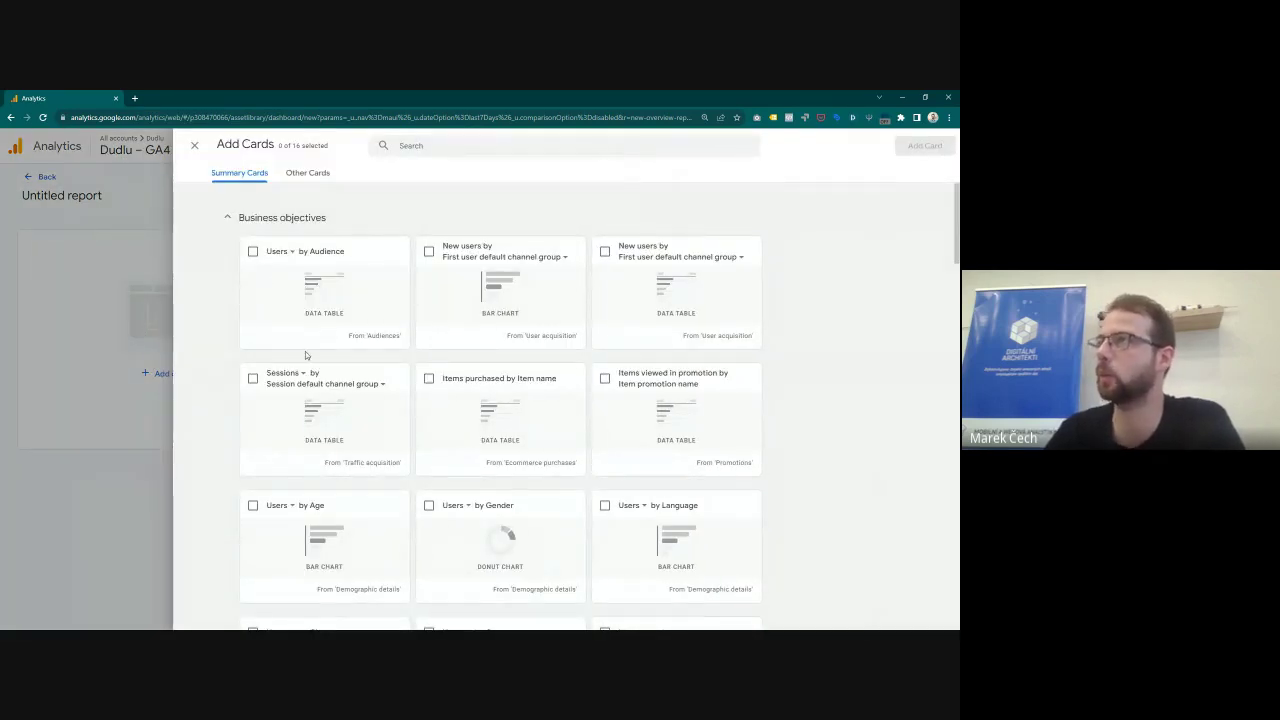
{"action": "scroll", "coordinate": [632, 413], "scroll_direction": "down", "scroll_amount": 4}
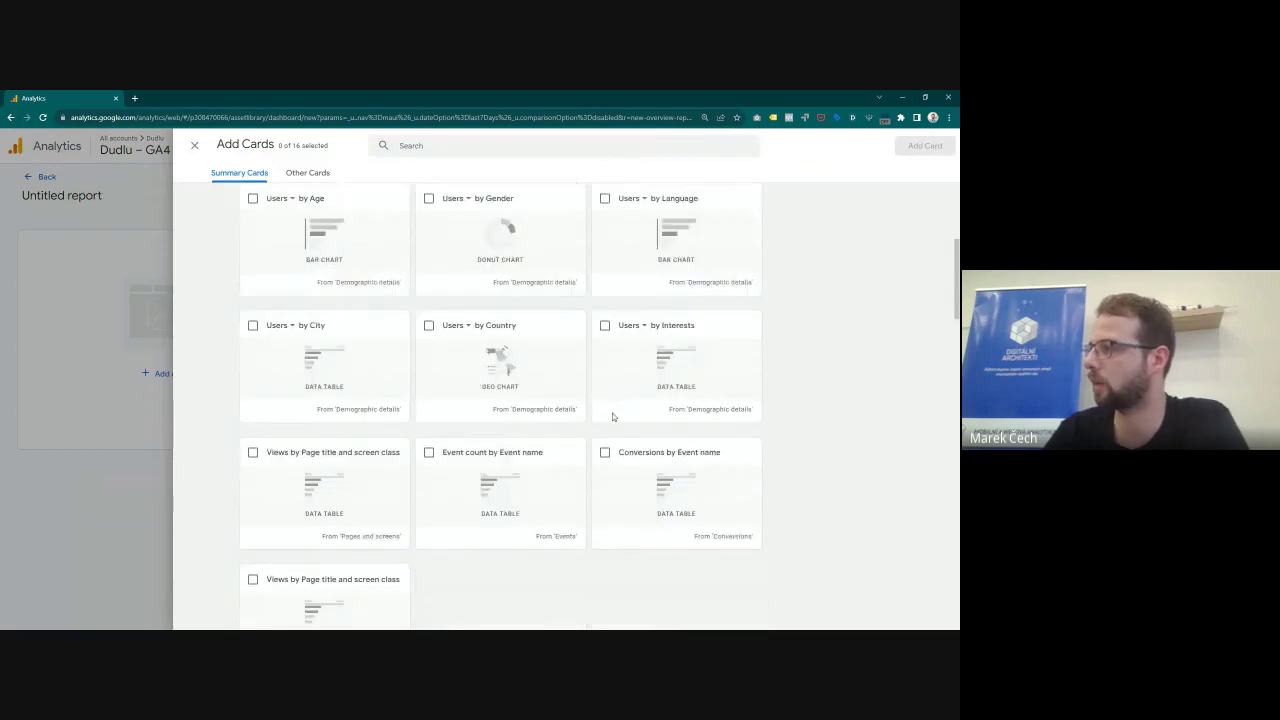
{"action": "scroll", "coordinate": [406, 432], "scroll_direction": "down", "scroll_amount": 15}
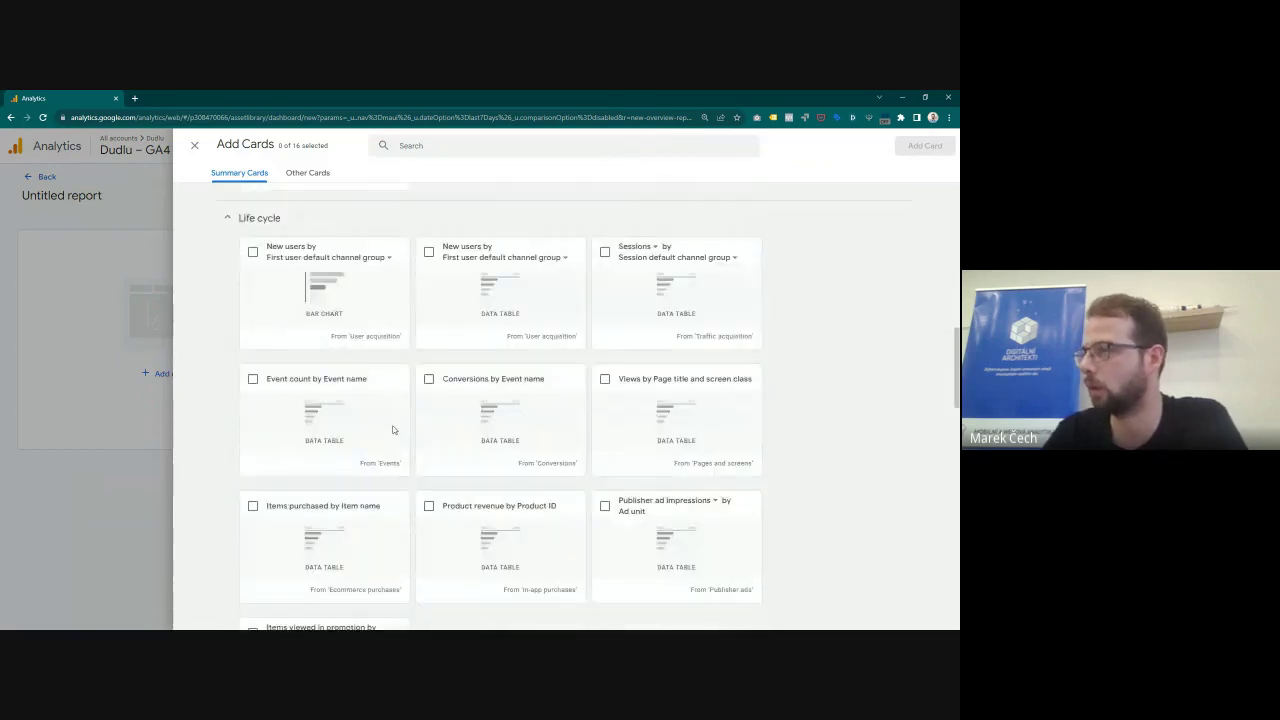
{"action": "scroll", "coordinate": [380, 428], "scroll_direction": "down", "scroll_amount": 5}
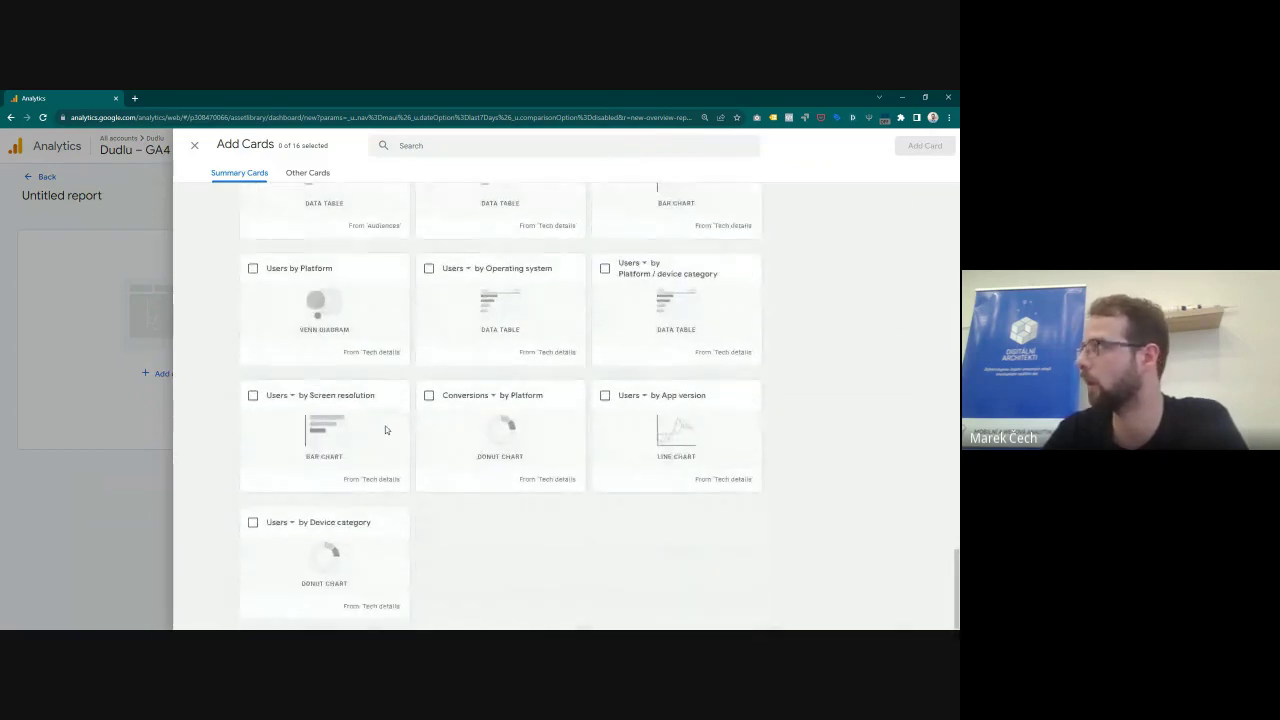
{"action": "scroll", "coordinate": [382, 428], "scroll_direction": "up", "scroll_amount": 7}
{"action": "scroll", "coordinate": [385, 429], "scroll_direction": "down", "scroll_amount": 4}
{"action": "scroll", "coordinate": [386, 429], "scroll_direction": "up", "scroll_amount": 4}
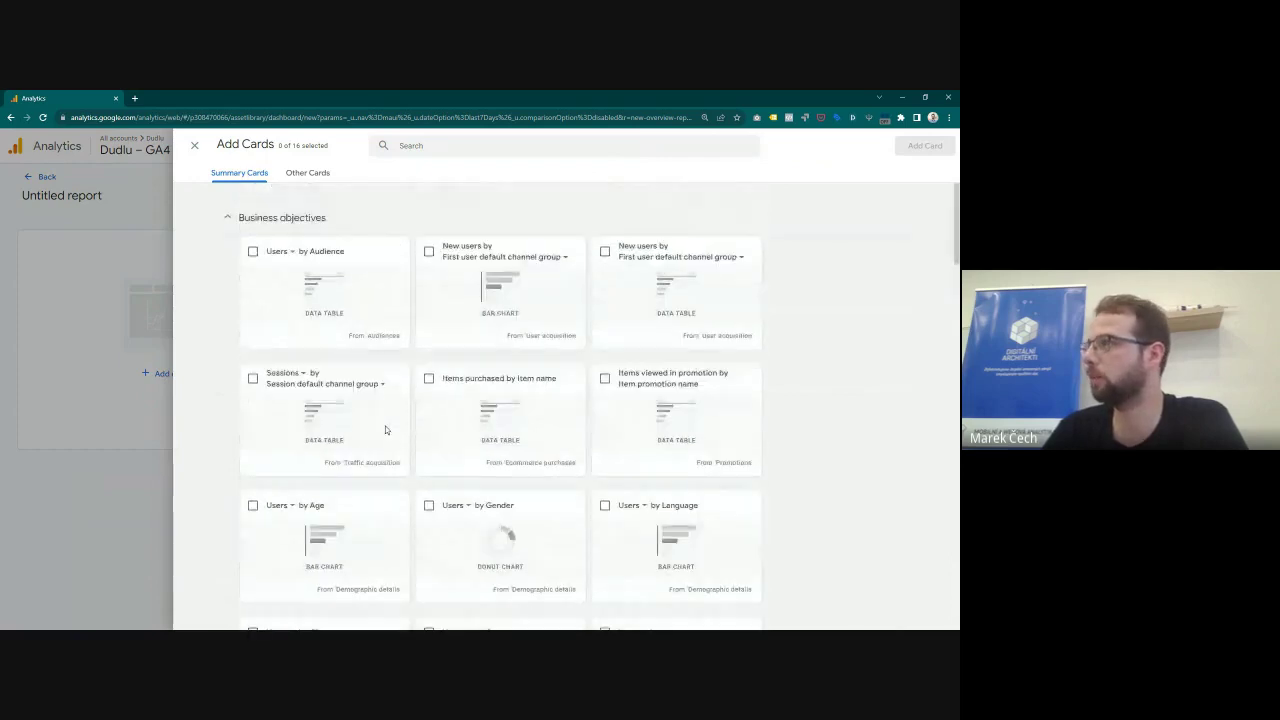
{"action": "left_click", "coordinate": [309, 170]}
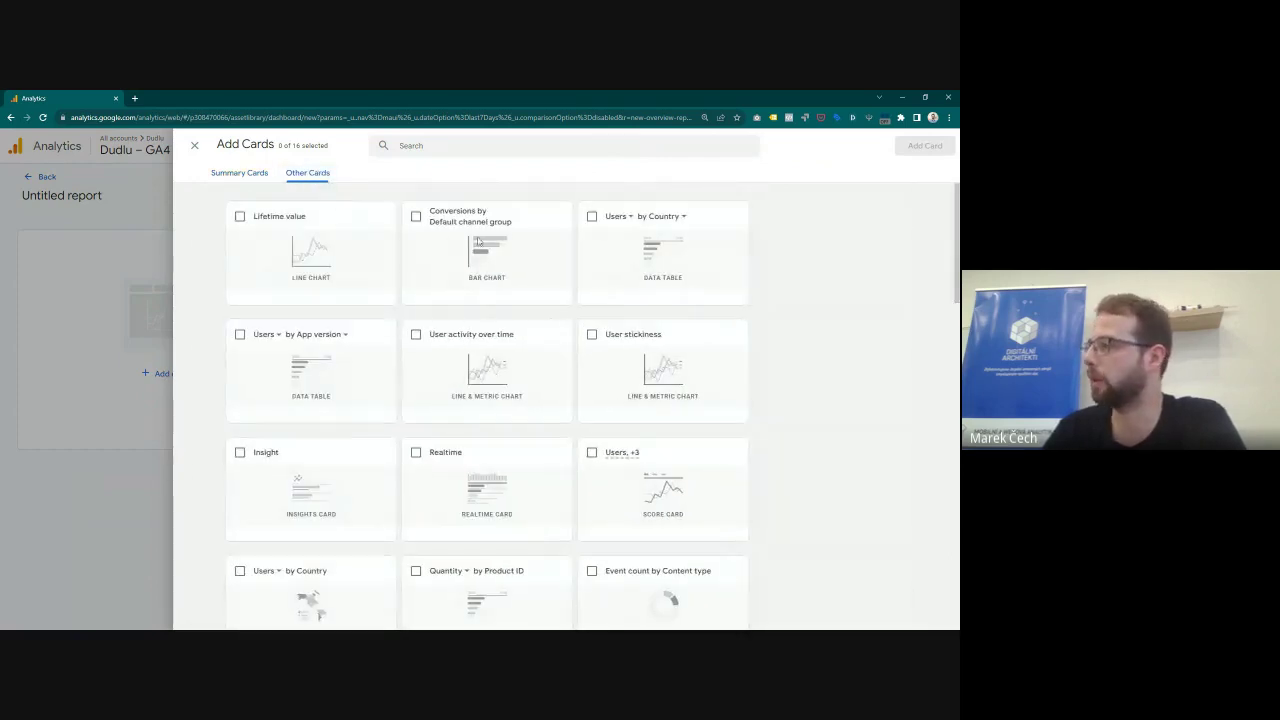
{"action": "scroll", "coordinate": [478, 241], "scroll_direction": "down", "scroll_amount": 3}
{"action": "scroll", "coordinate": [478, 242], "scroll_direction": "down", "scroll_amount": 6}
{"action": "scroll", "coordinate": [478, 243], "scroll_direction": "up", "scroll_amount": 10}
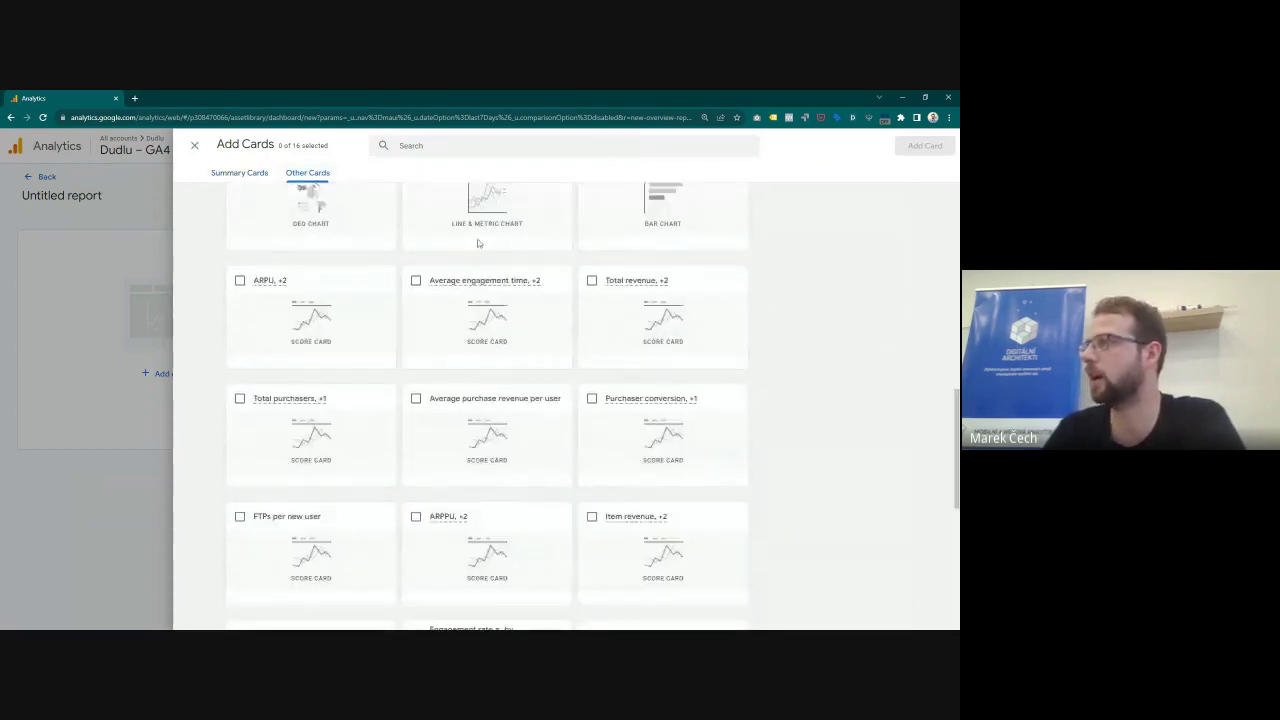
Step: Select the summary cards Views by Page title and screen class and Conversions by Event name from the Business objectives collection
{"action": "left_click", "coordinate": [243, 175]}
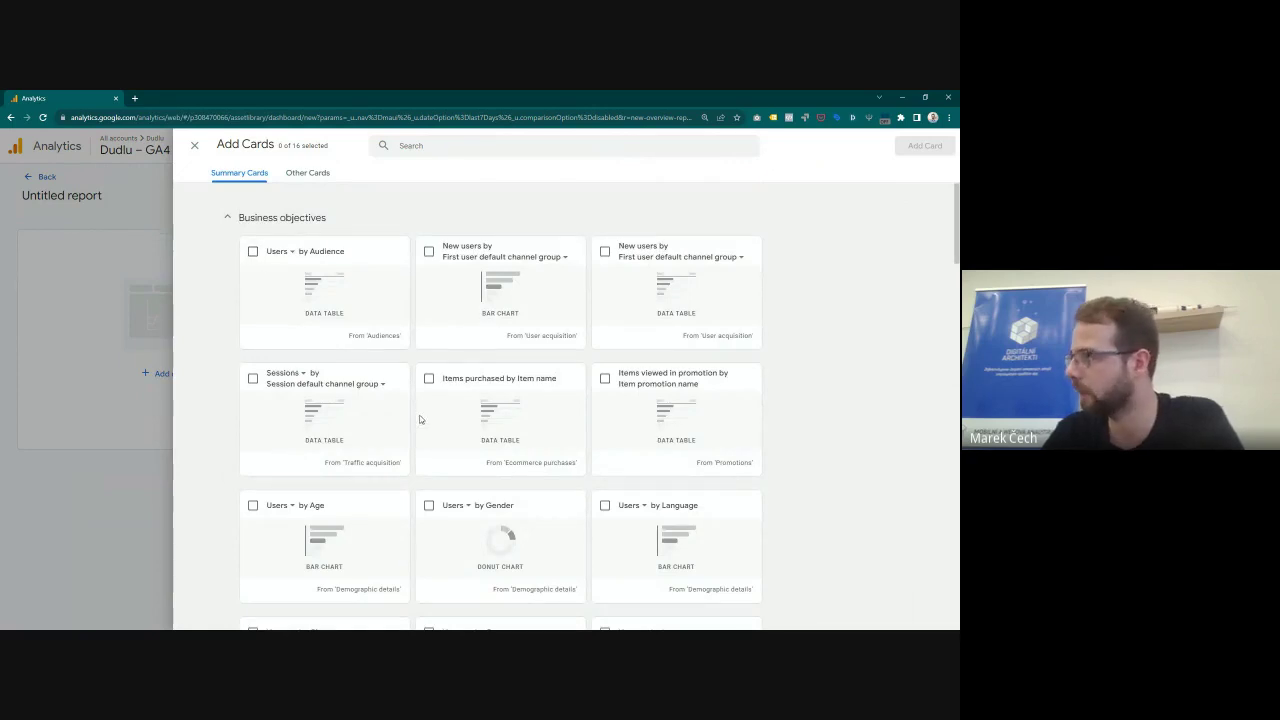
{"action": "scroll", "coordinate": [420, 419], "scroll_direction": "down", "scroll_amount": 1}
{"action": "scroll", "coordinate": [394, 460], "scroll_direction": "down", "scroll_amount": 5}
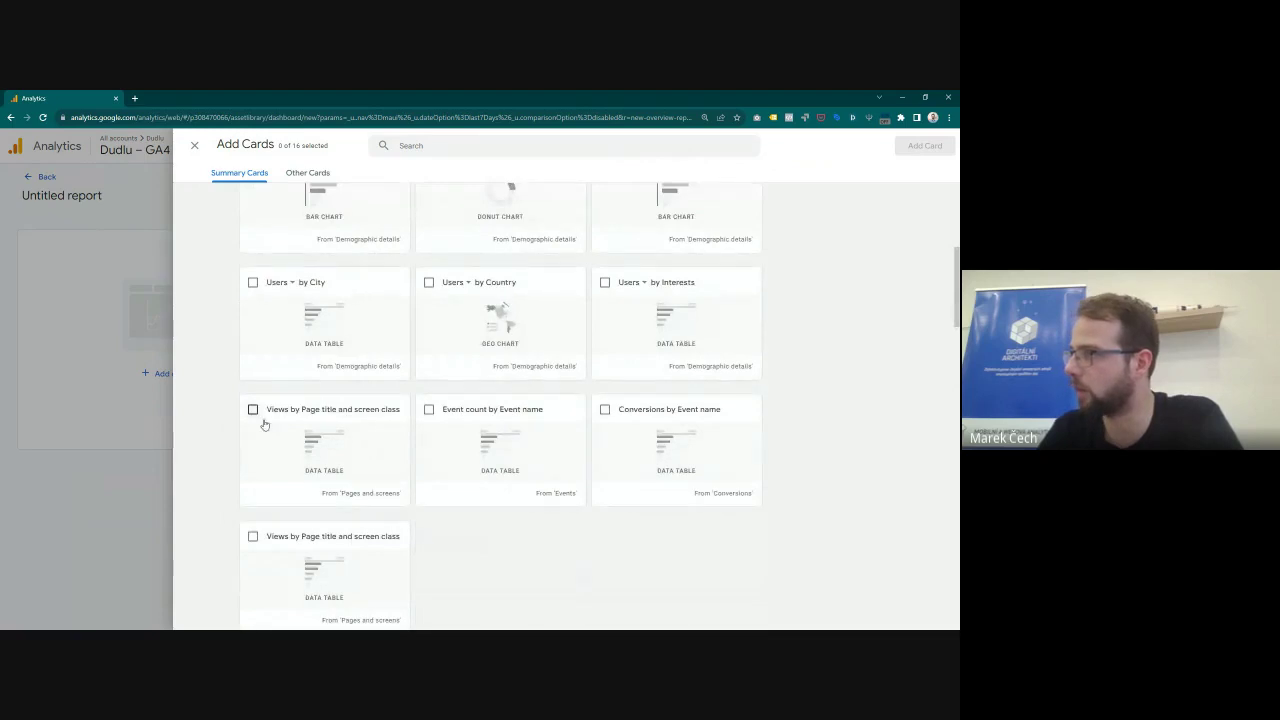
{"action": "left_click", "coordinate": [253, 412]}
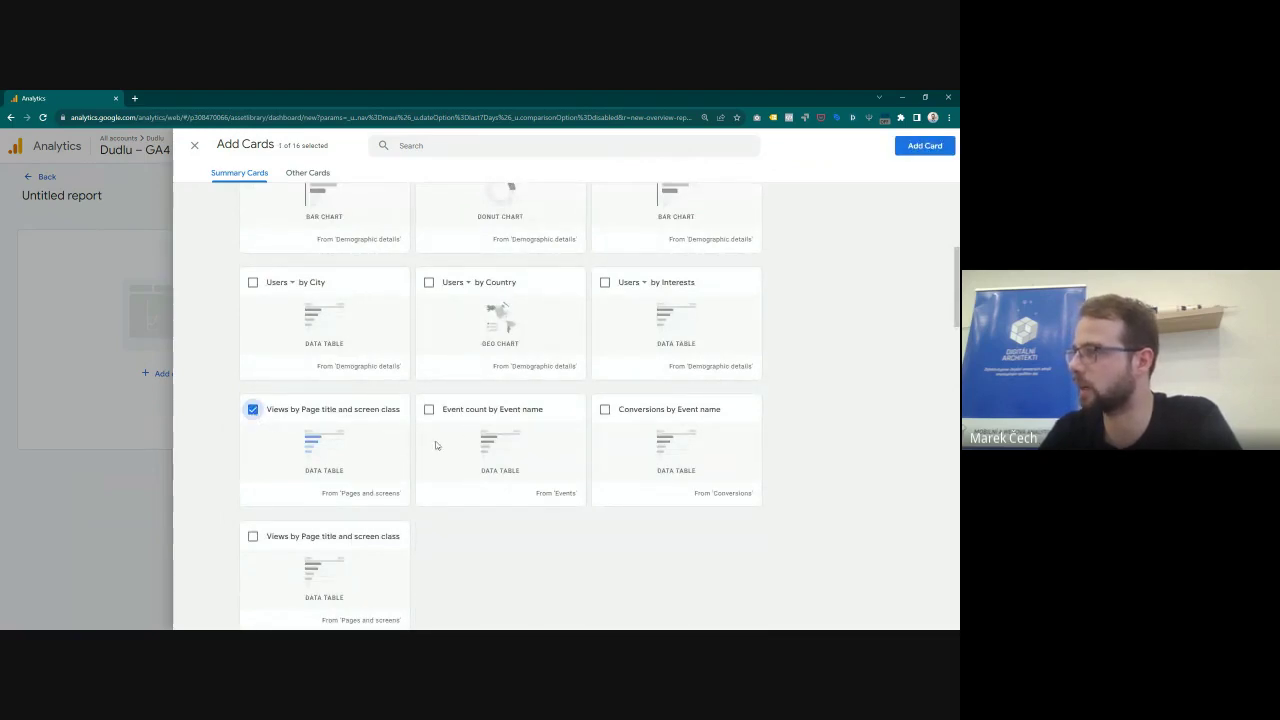
{"action": "left_click", "coordinate": [604, 410]}
{"action": "scroll", "coordinate": [470, 418], "scroll_direction": "down", "scroll_amount": 2}
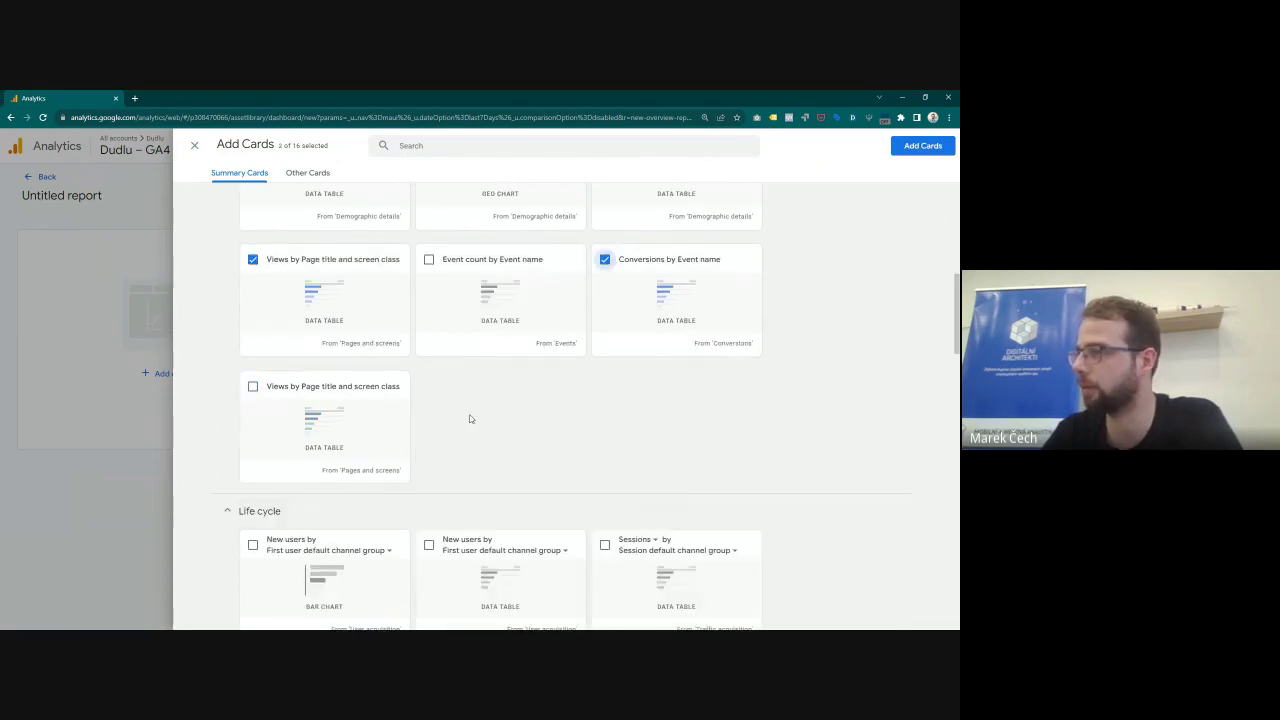
Step: Select the Sessions by Session default channel group card from Life cycle and add the selected cards to the report
{"action": "scroll", "coordinate": [470, 418], "scroll_direction": "down", "scroll_amount": 3}
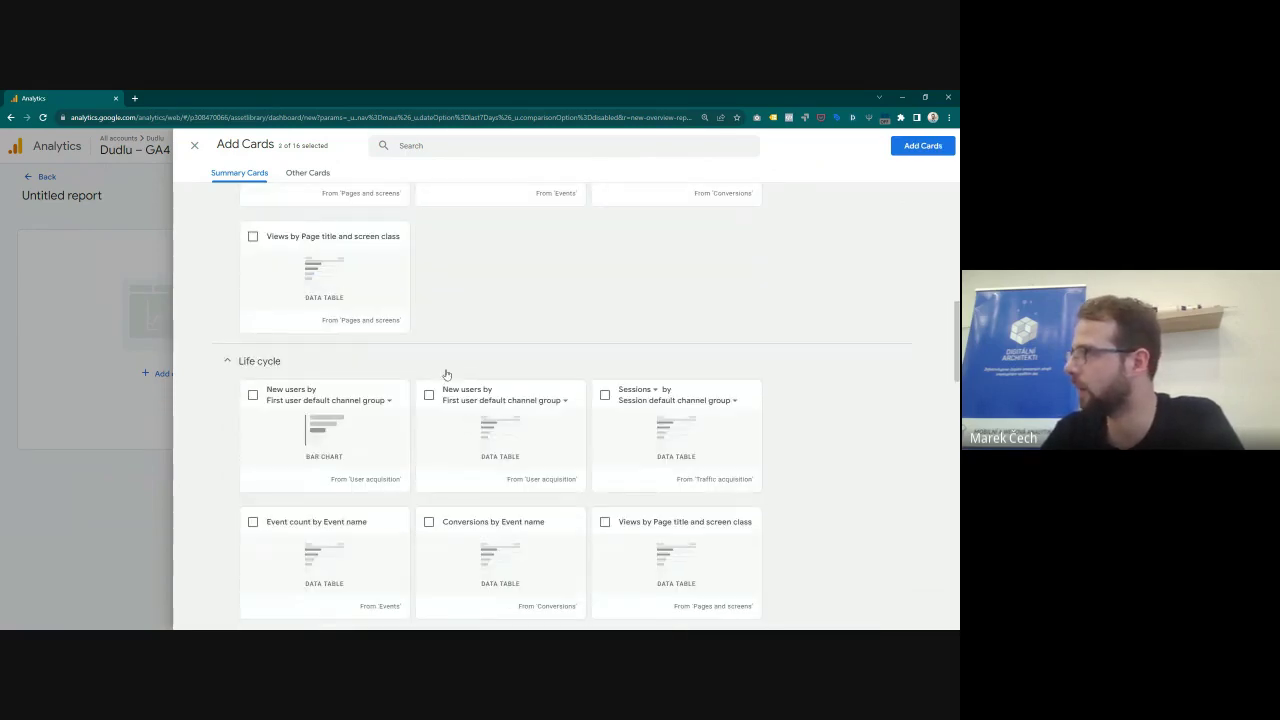
{"action": "left_click", "coordinate": [605, 396]}
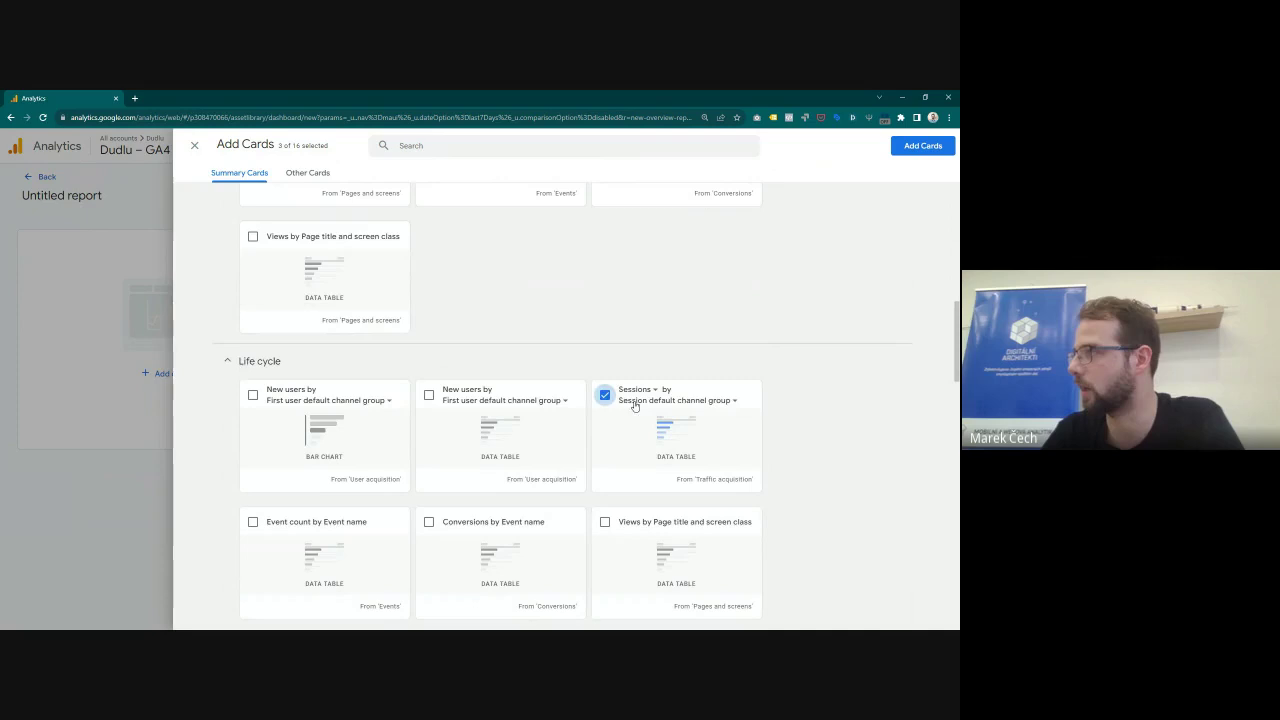
{"action": "left_click", "coordinate": [705, 402]}
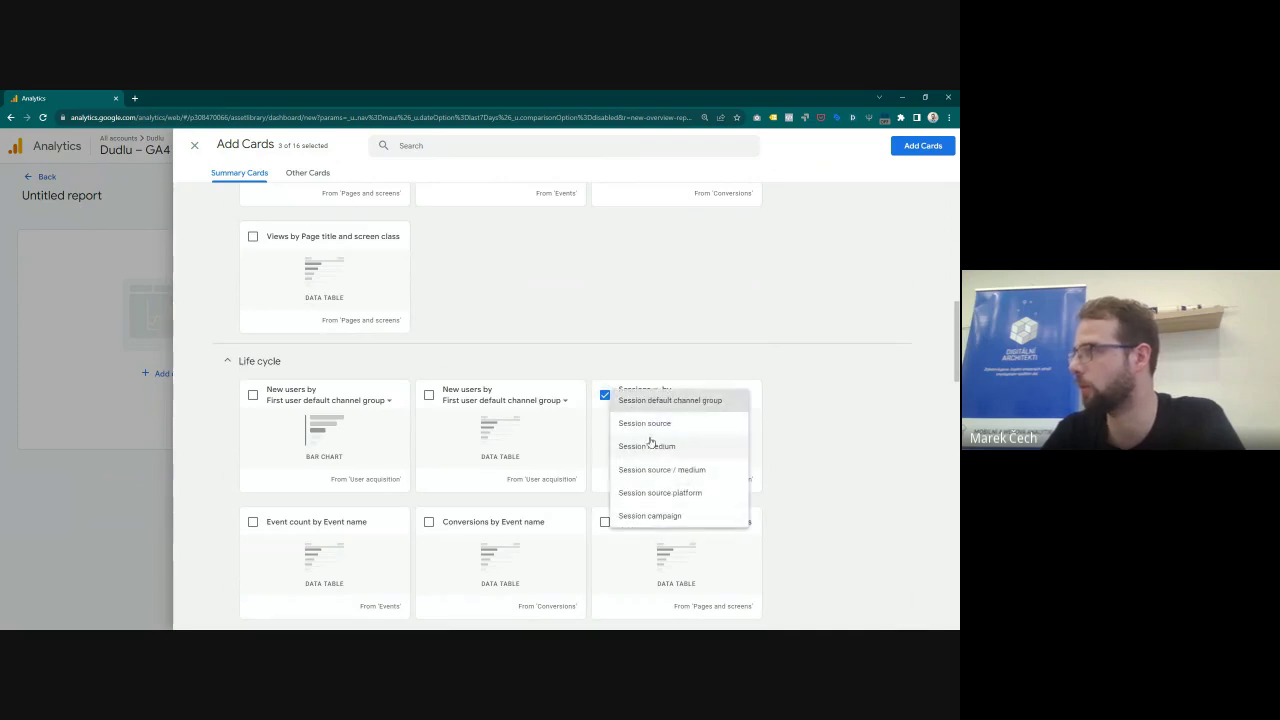
{"action": "left_click", "coordinate": [633, 344]}
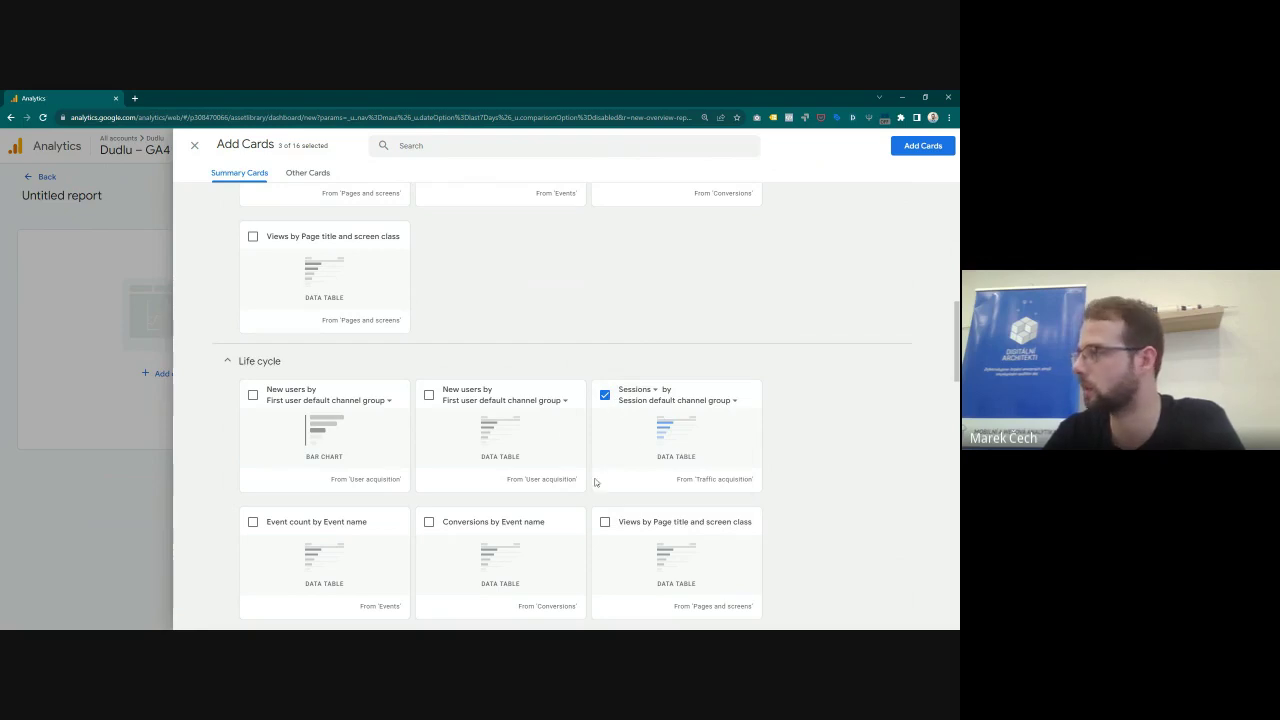
{"action": "left_click", "coordinate": [922, 145]}
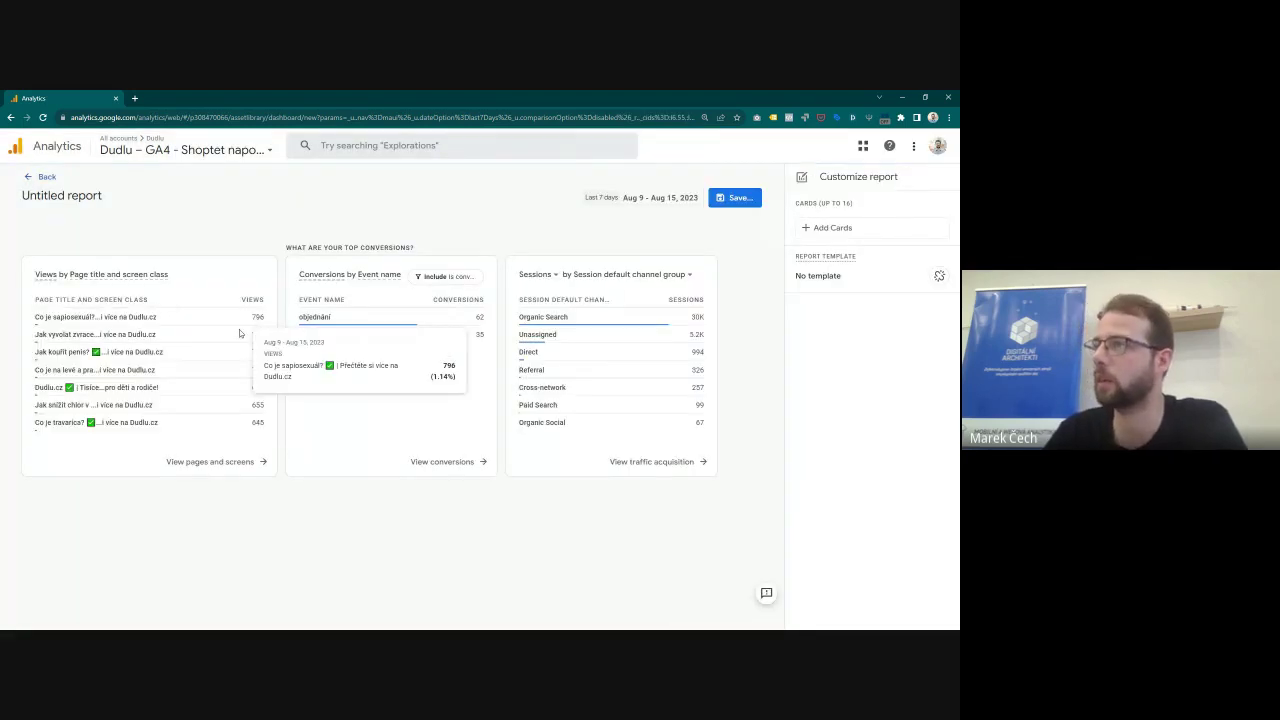
{"action": "left_click_drag", "start_coordinate": [192, 287], "coordinate": [211, 341]}
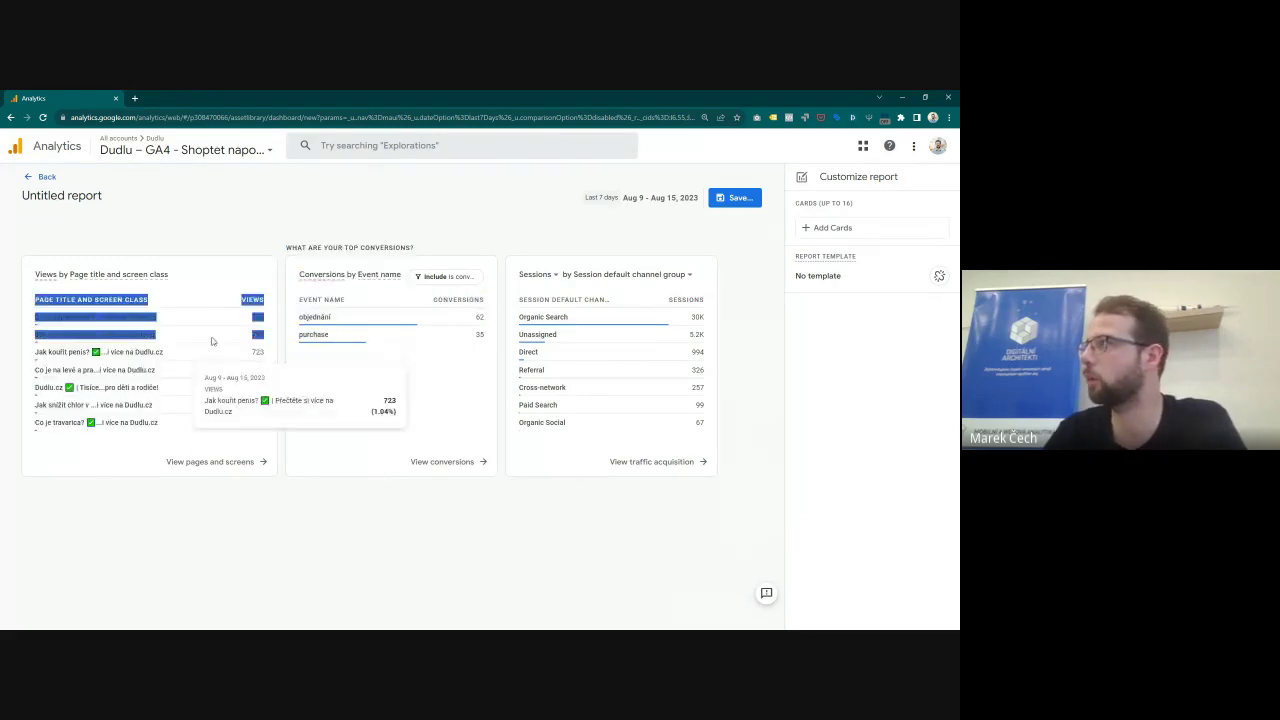
{"action": "left_click", "coordinate": [211, 341]}
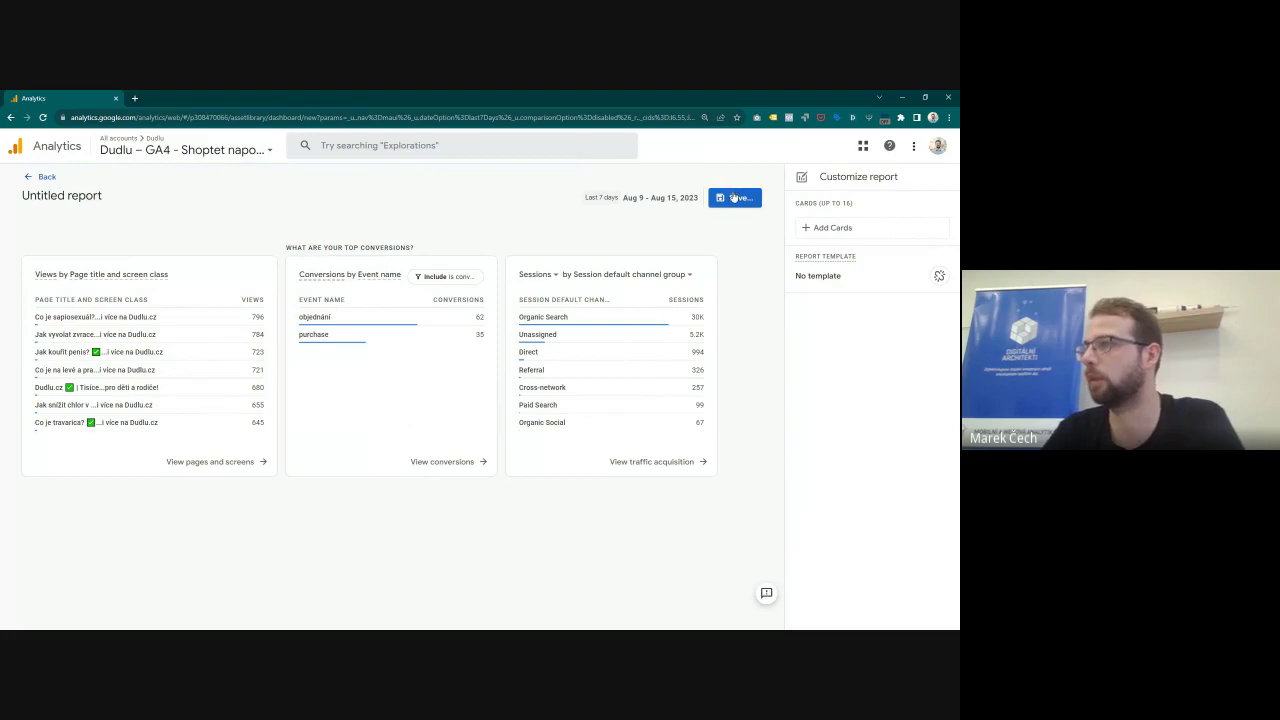
Step: Save the overview report under the name MP - WEBINÁŘ OVERVIEW
{"action": "left_click", "coordinate": [735, 198]}
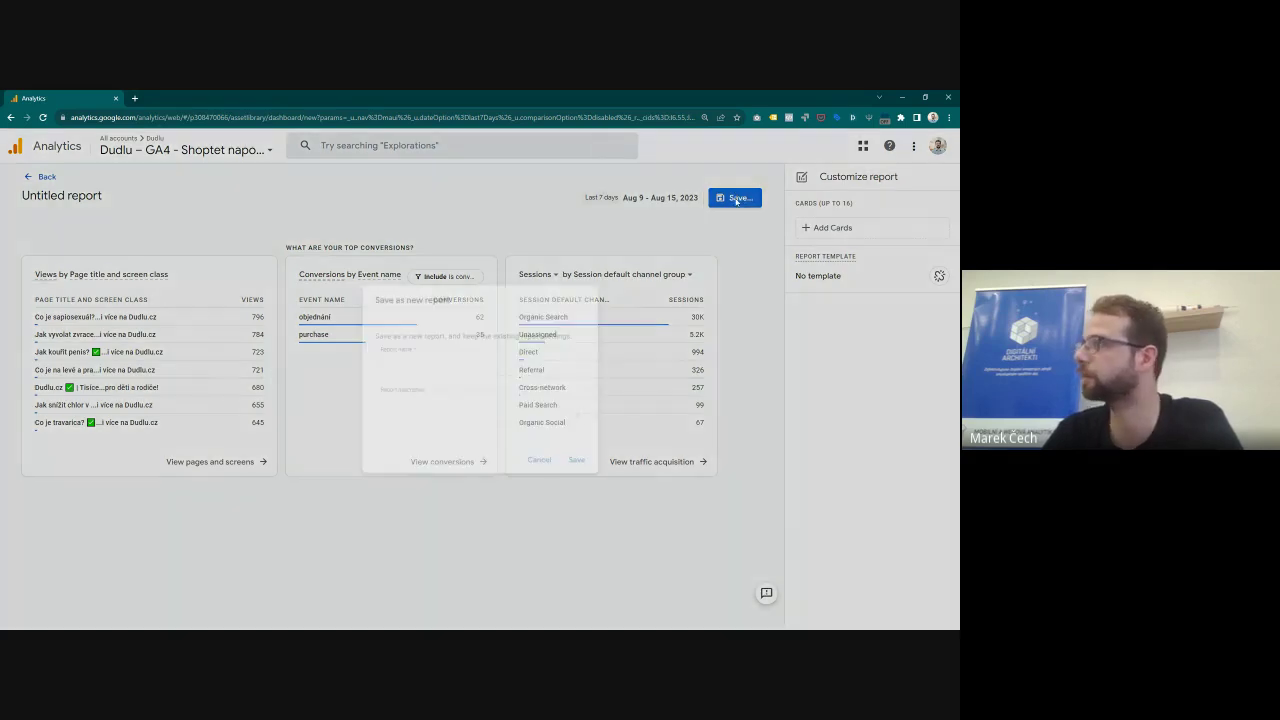
{"action": "type", "text": "mp"}
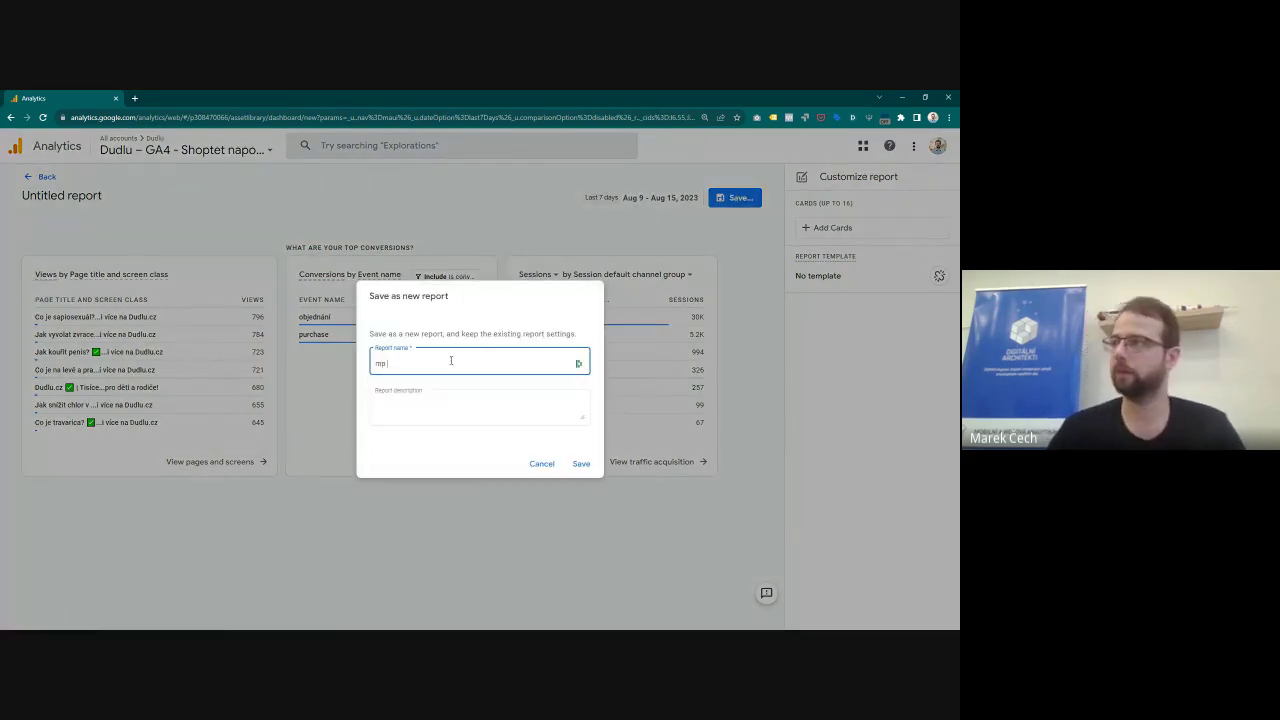
{"action": "key", "text": "BackSpace"}
{"action": "key", "text": "BackSpace"}
{"action": "type", "text": "MP - WEBINÁŘ OVERVIEW"}
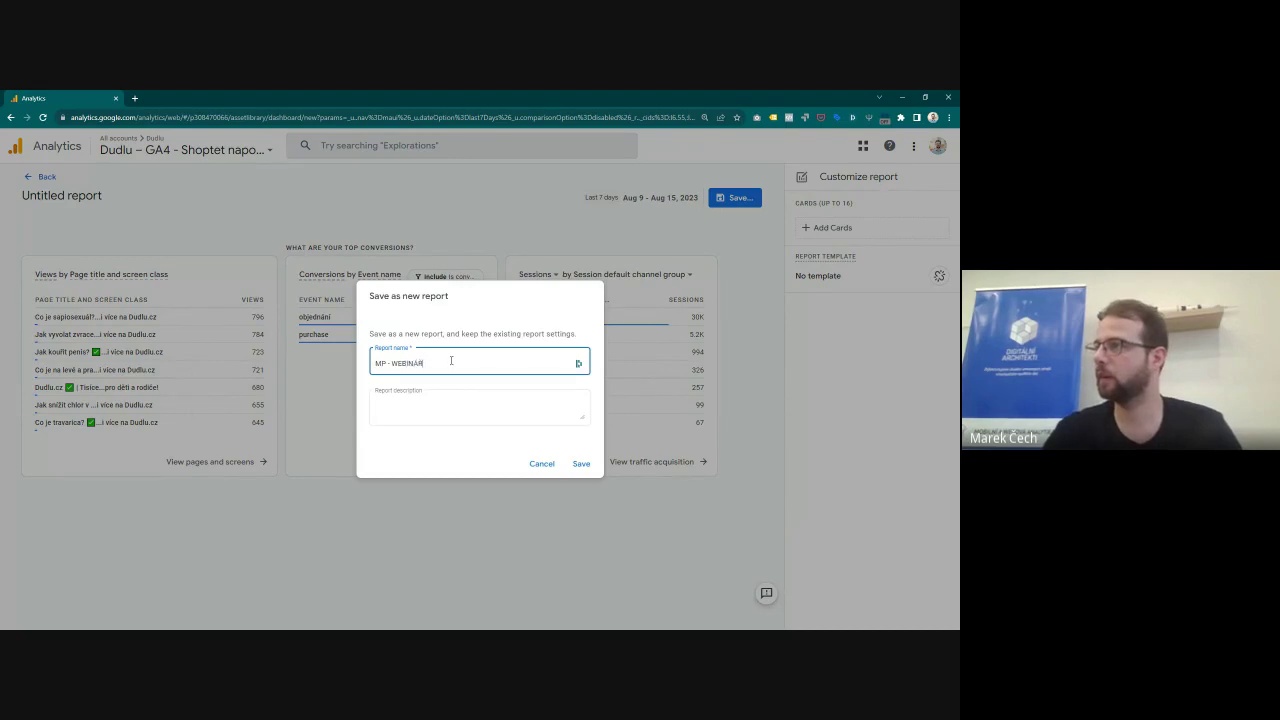
{"action": "left_click", "coordinate": [586, 464]}
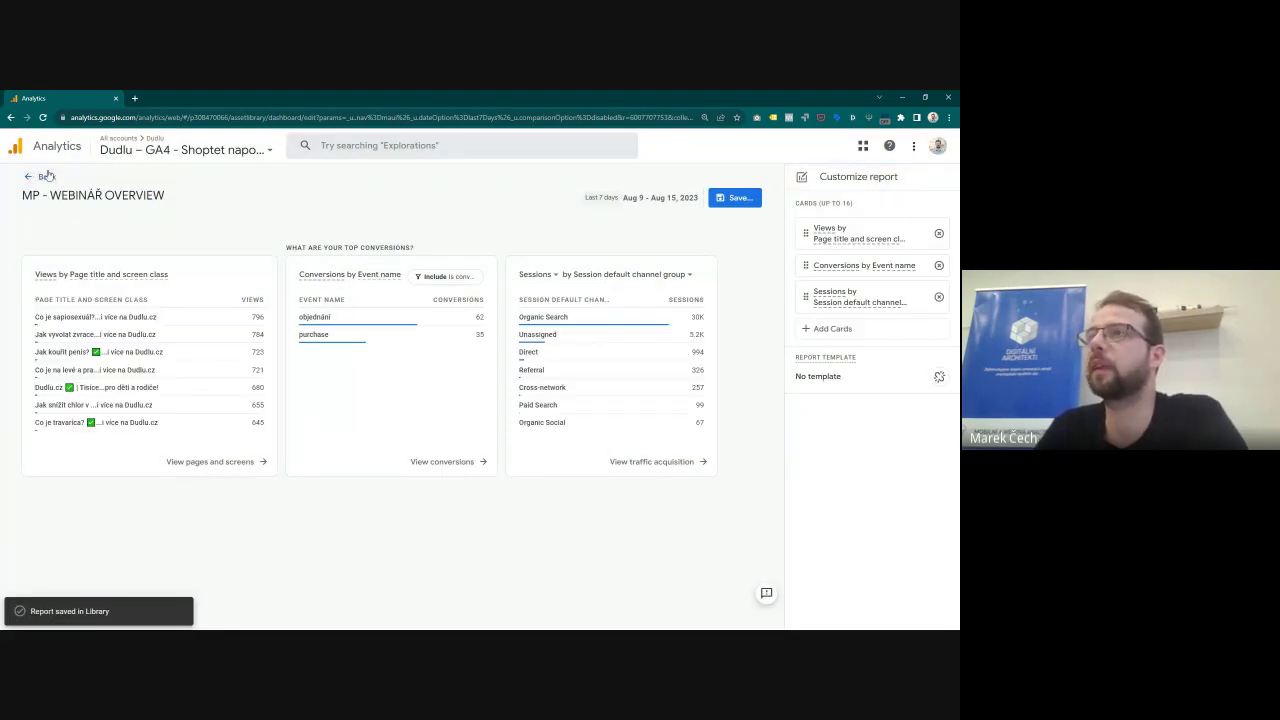
Step: Return to the Library and create a detail report from the Blank option
{"action": "left_click", "coordinate": [45, 181]}
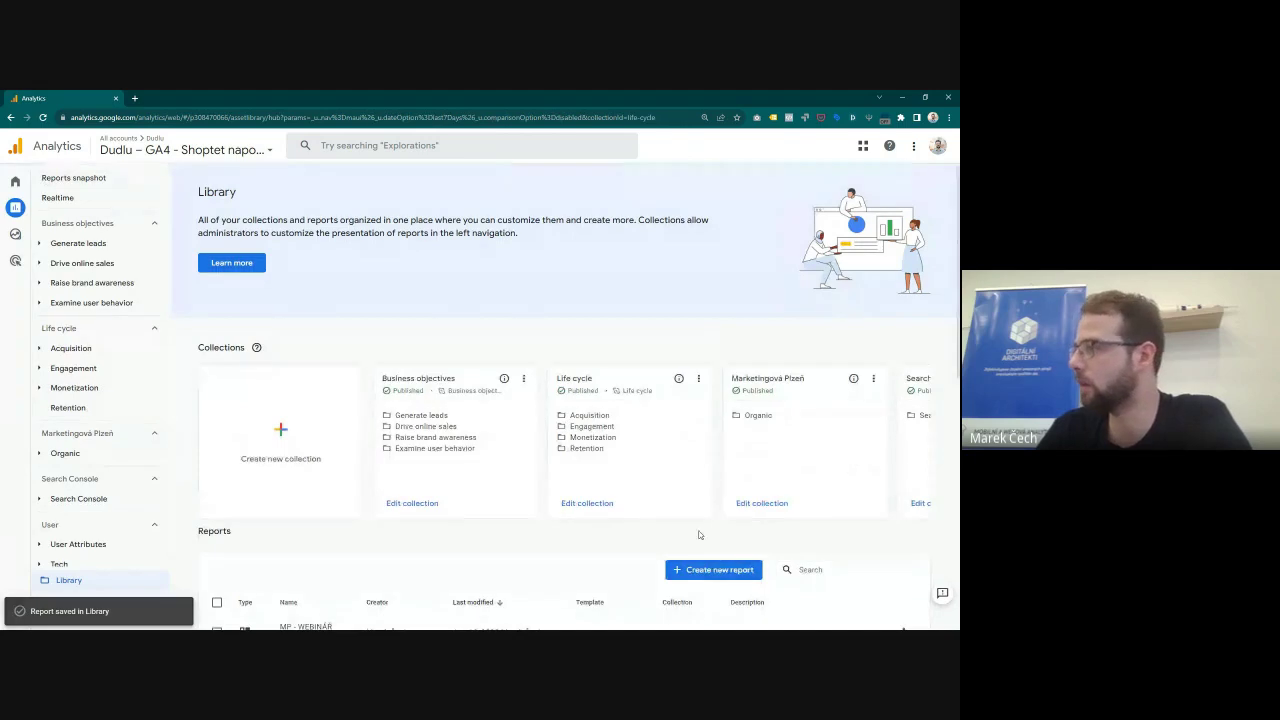
{"action": "left_click", "coordinate": [715, 569]}
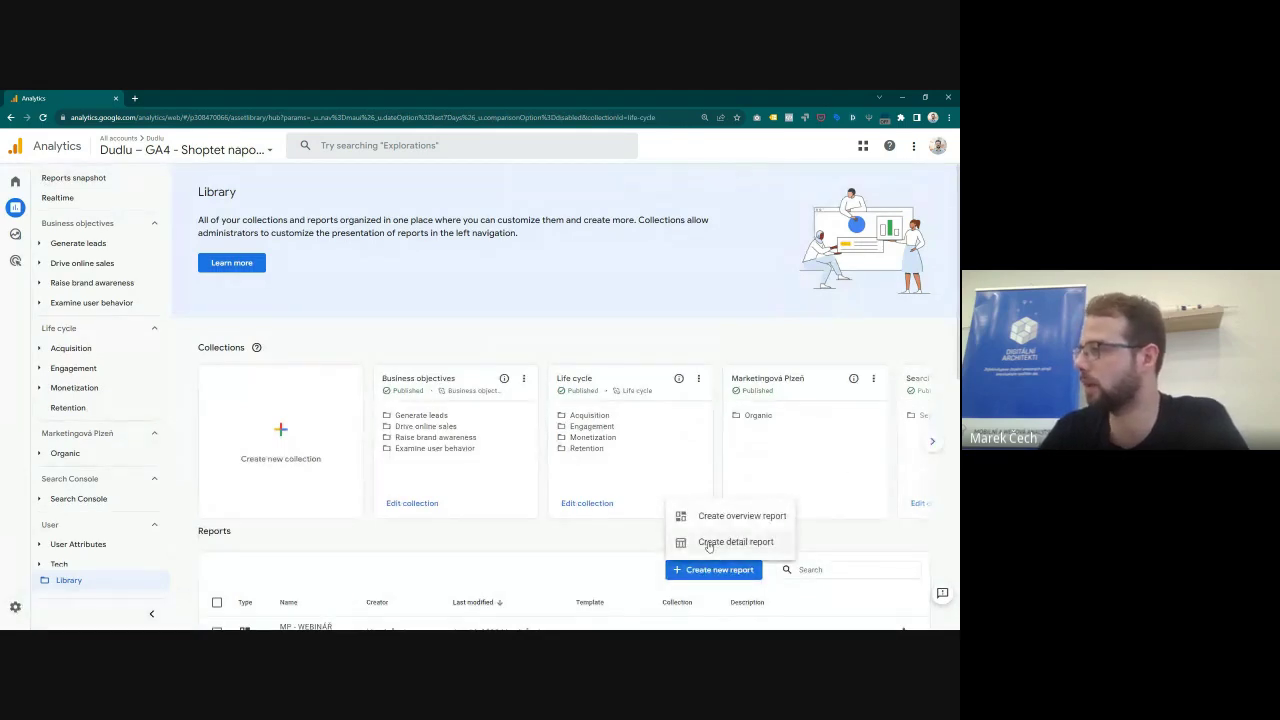
{"action": "left_click", "coordinate": [710, 542]}
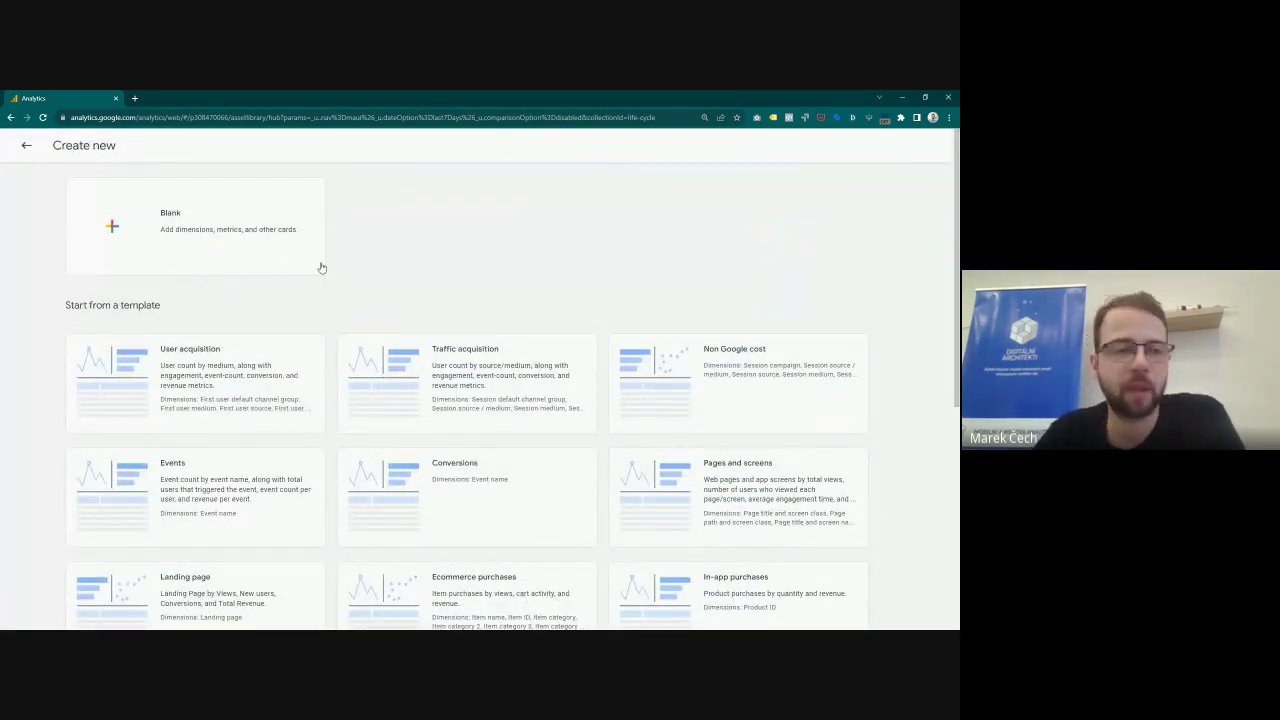
{"action": "left_click", "coordinate": [177, 239]}
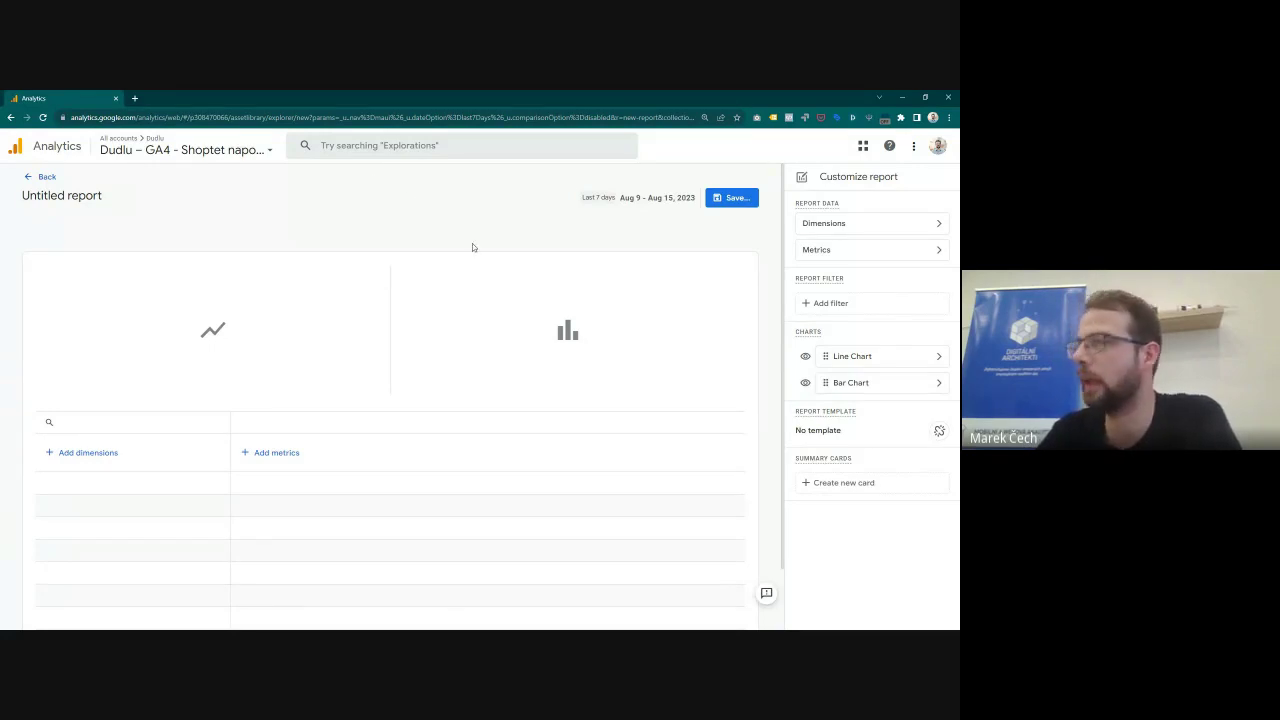
Step: Add Landing page + query string and Device category as the detail report's primary dimensions and apply them
{"action": "left_click", "coordinate": [88, 456]}
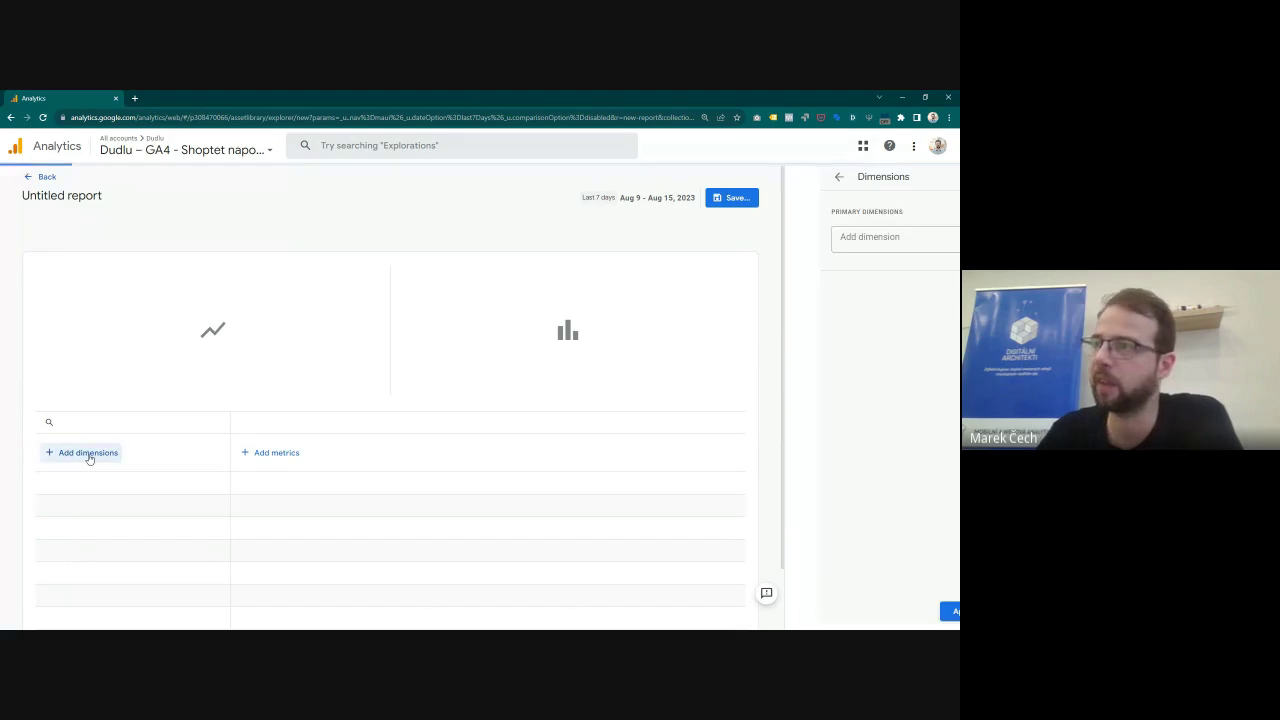
{"action": "left_click", "coordinate": [839, 241]}
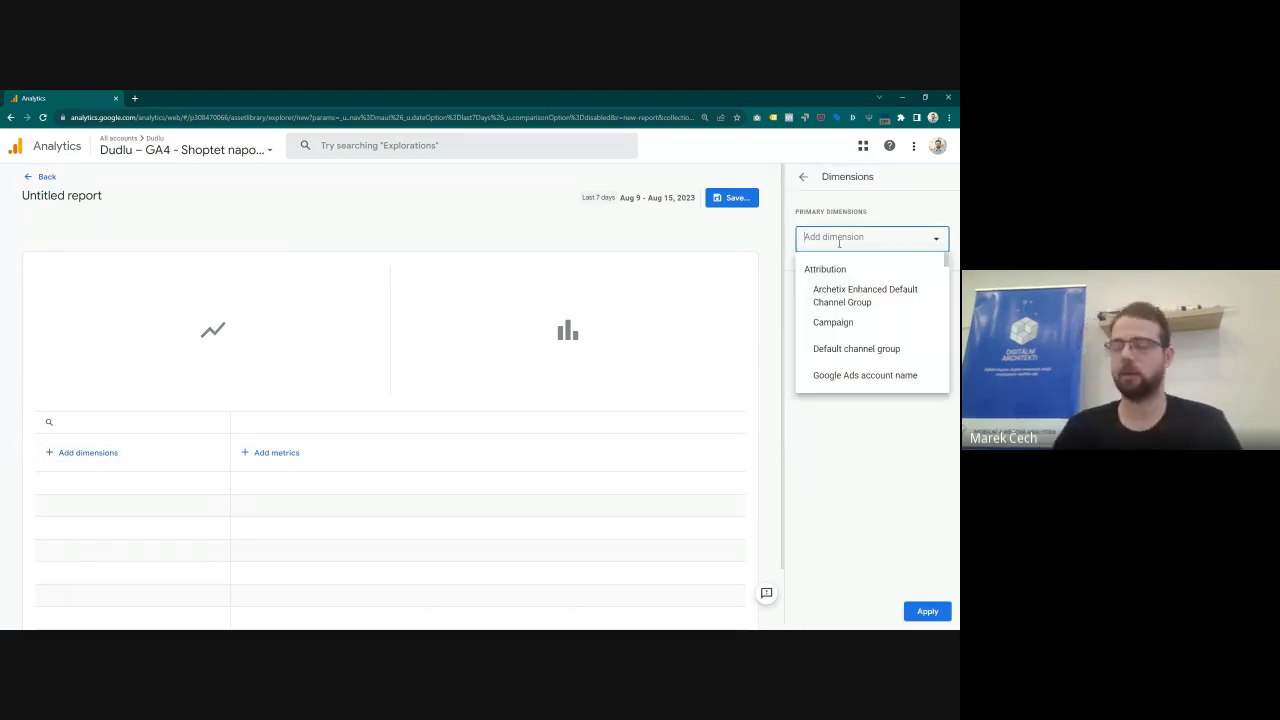
{"action": "type", "text": "LANG"}
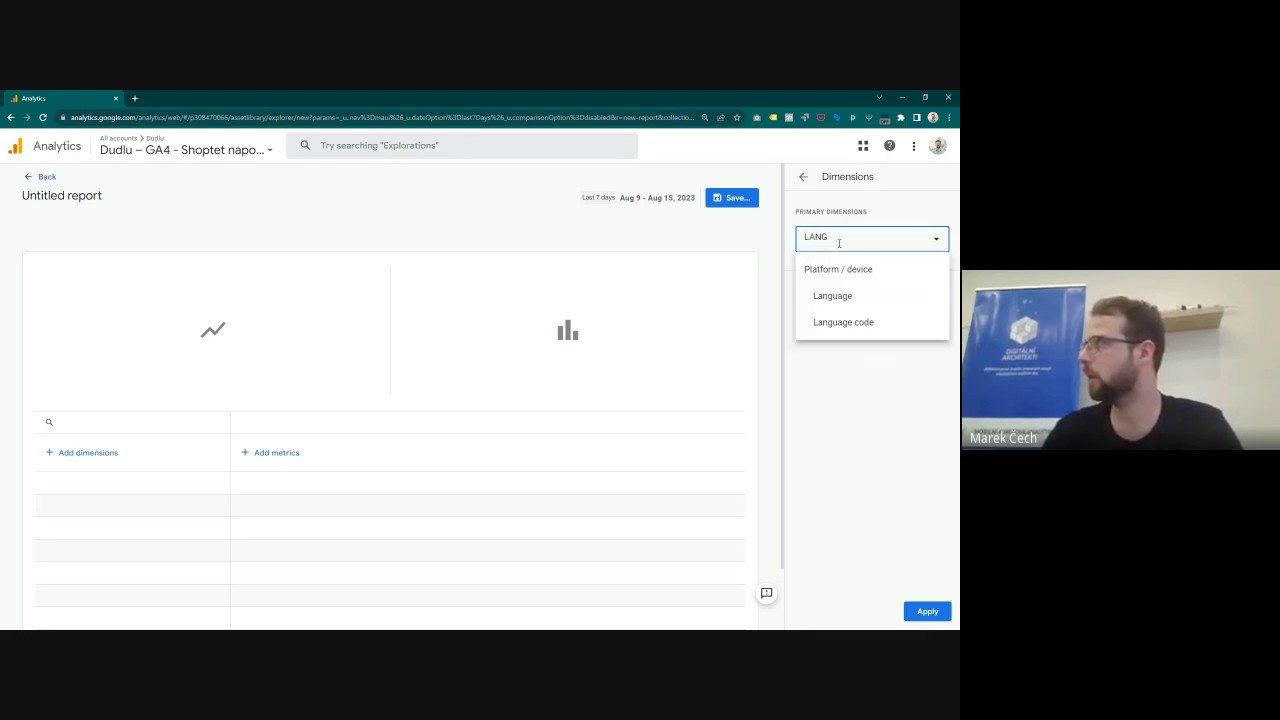
{"action": "key", "text": "BackSpace"}
{"action": "type", "text": "DING"}
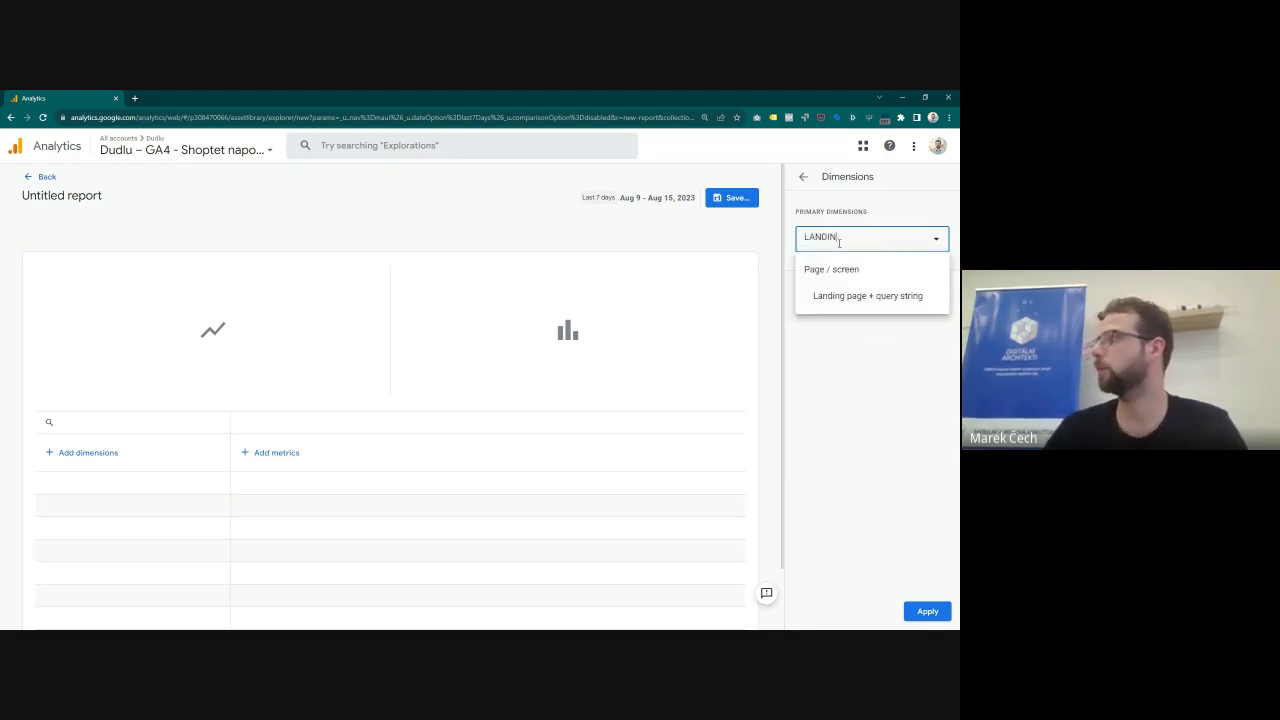
{"action": "left_click", "coordinate": [858, 294]}
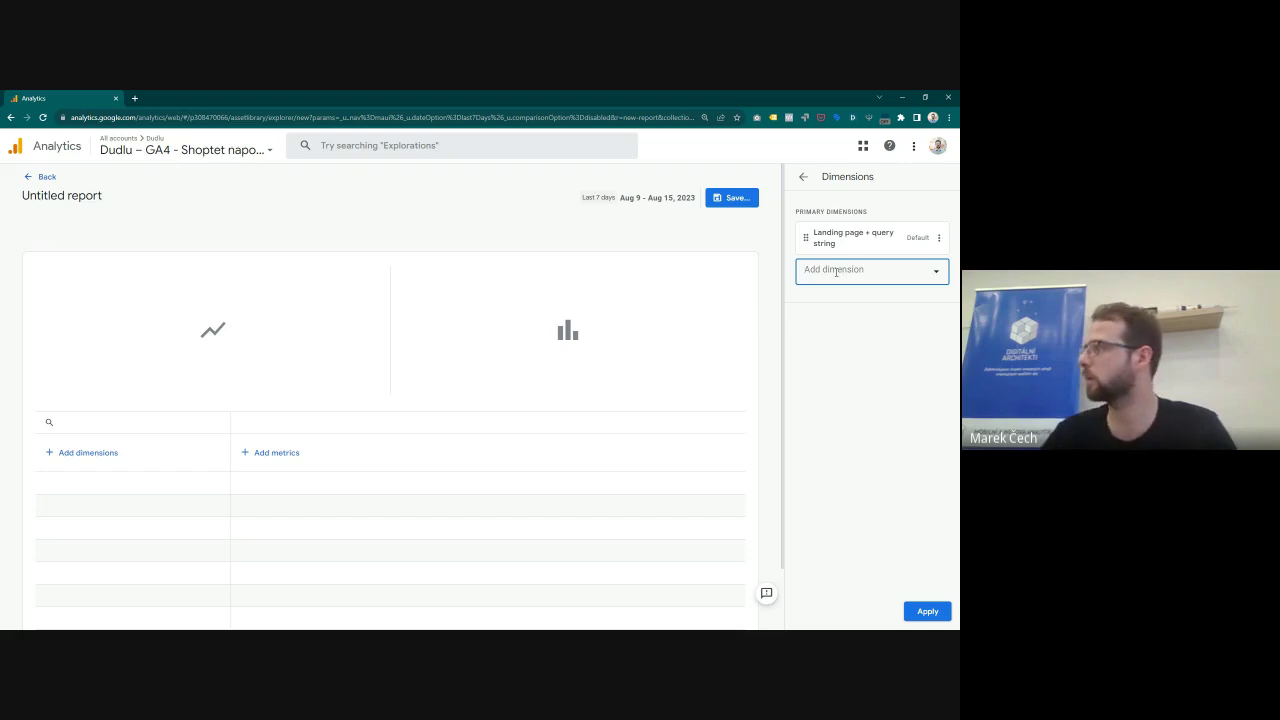
{"action": "type", "text": "DEVICE"}
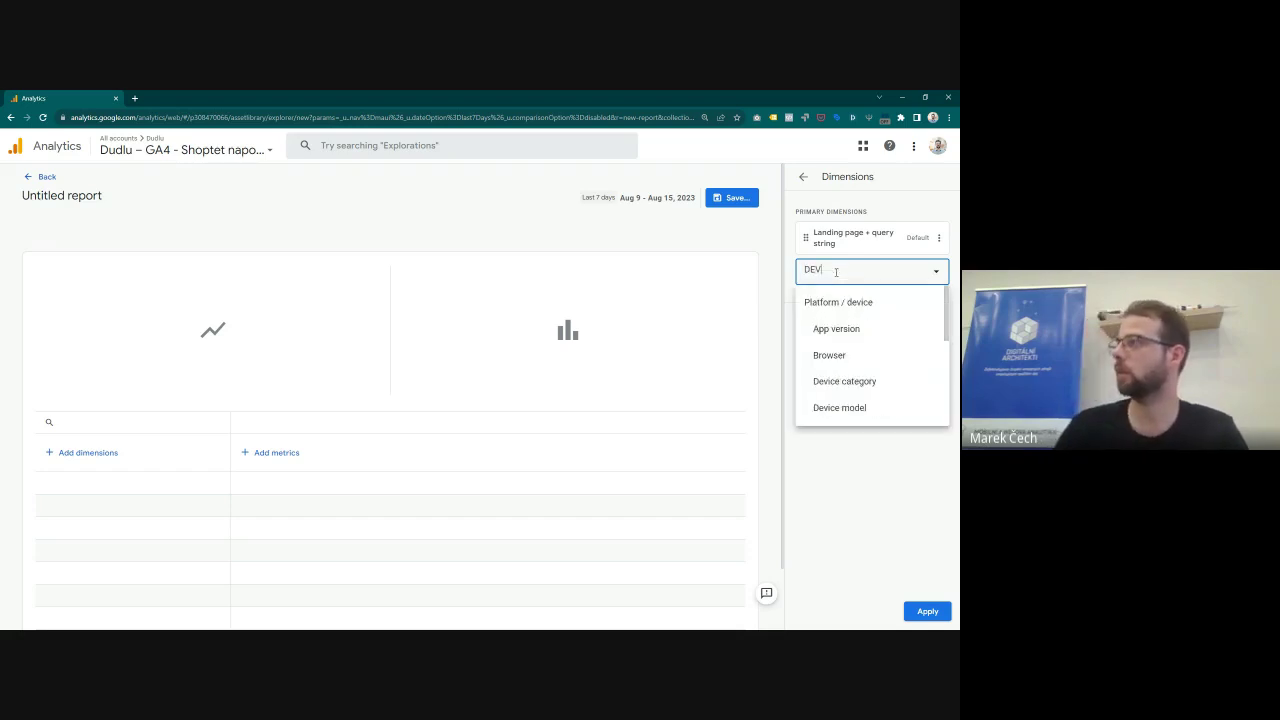
{"action": "left_click", "coordinate": [846, 381]}
{"action": "left_click", "coordinate": [927, 611]}
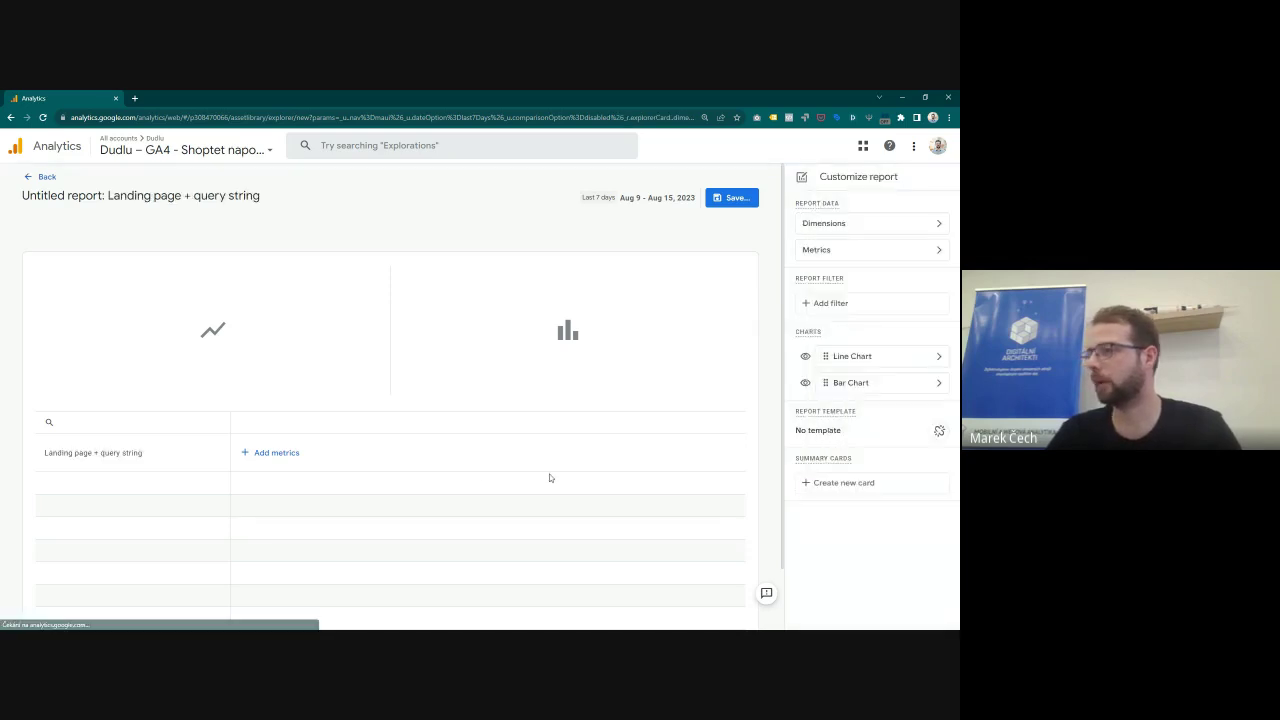
Step: Add Views and Total users as the detail report's metrics and apply them
{"action": "left_click", "coordinate": [277, 454]}
{"action": "left_click", "coordinate": [808, 240]}
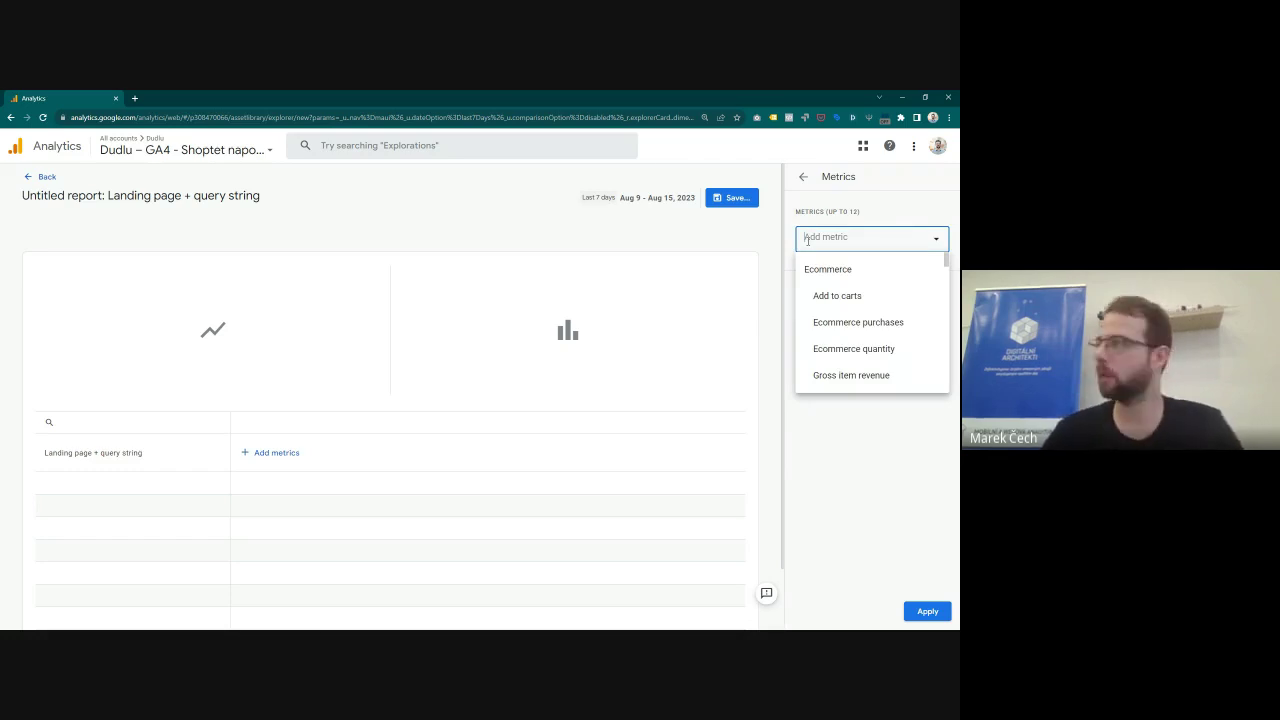
{"action": "type", "text": "VIEW"}
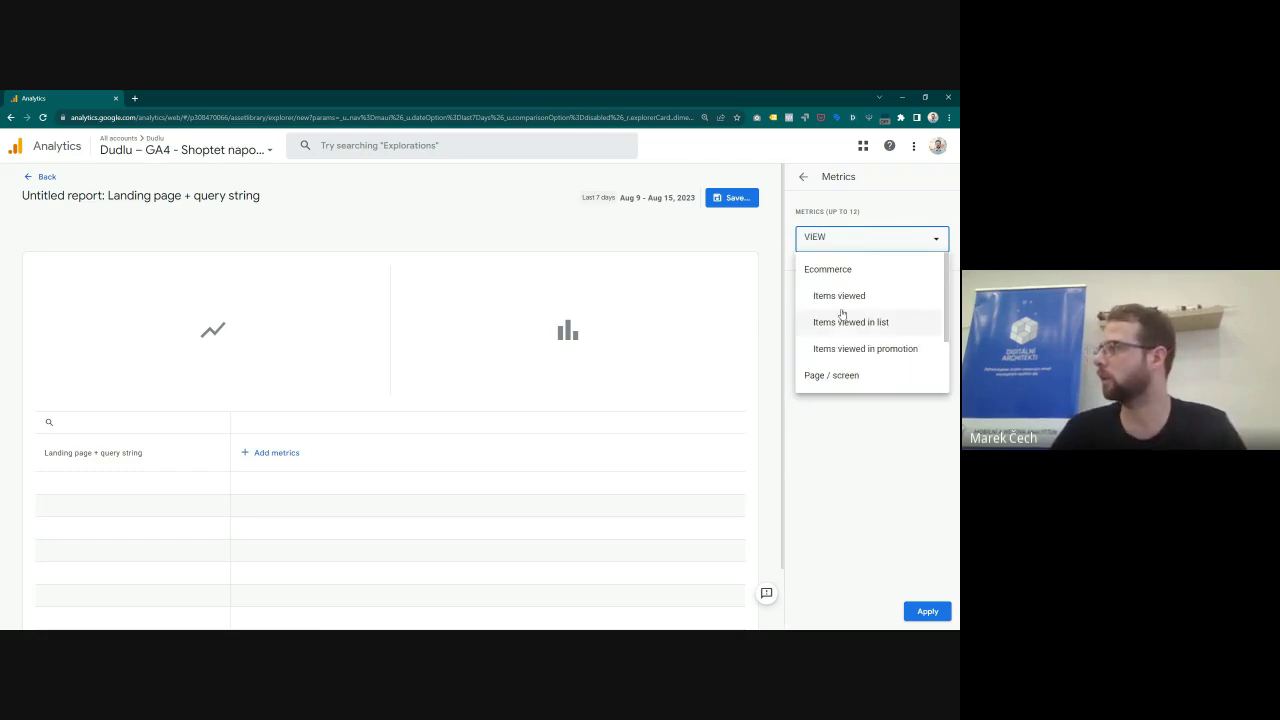
{"action": "scroll", "coordinate": [845, 330], "scroll_direction": "down", "scroll_amount": 2}
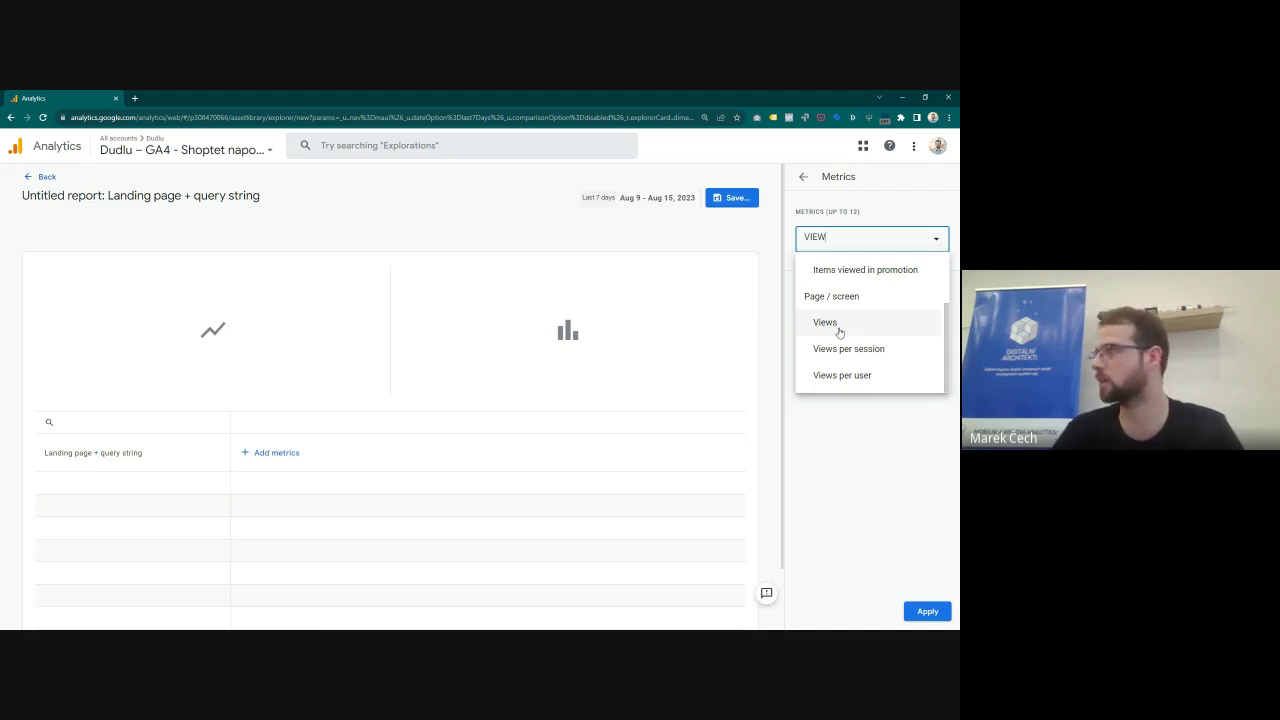
{"action": "left_click", "coordinate": [837, 325]}
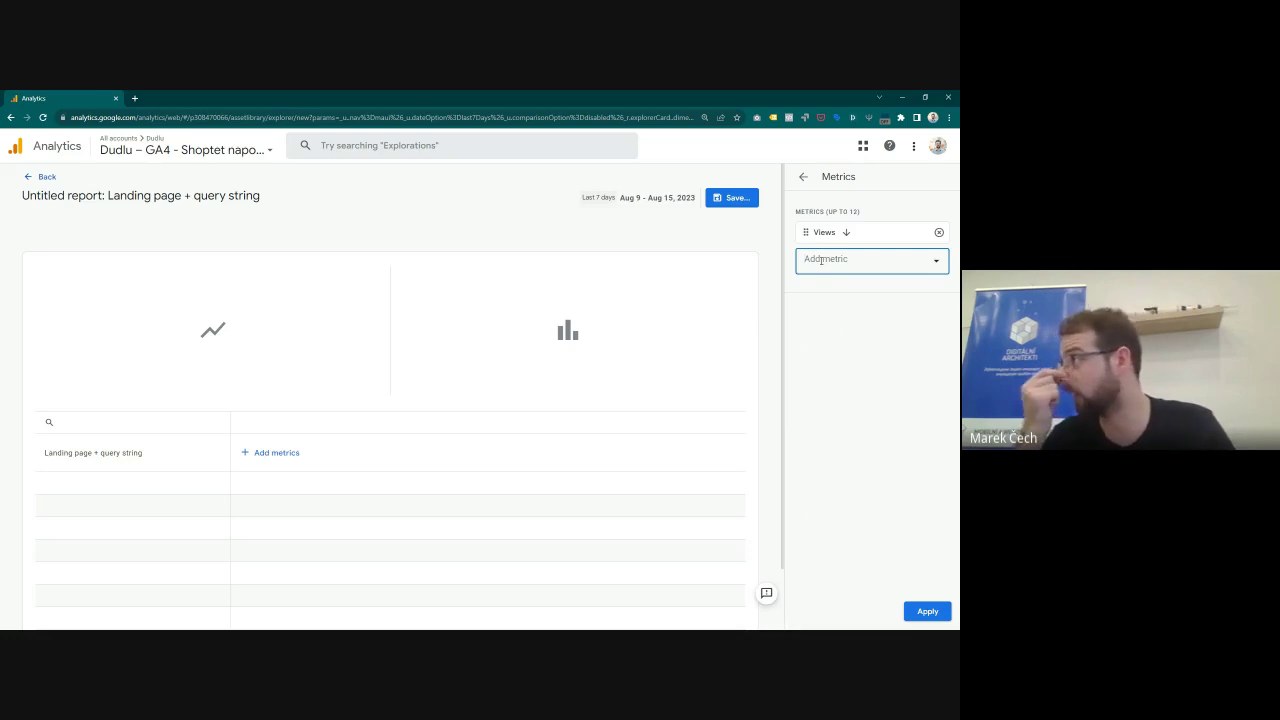
{"action": "type", "text": "USERS"}
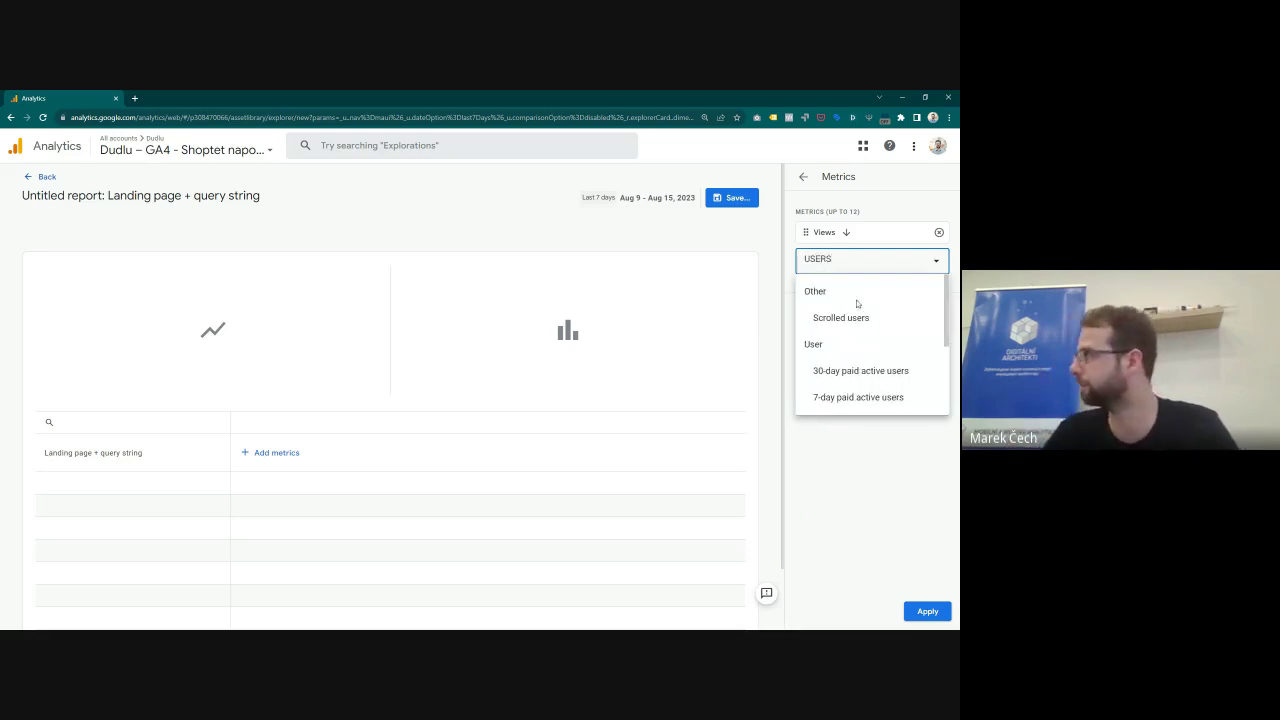
{"action": "scroll", "coordinate": [850, 330], "scroll_direction": "down", "scroll_amount": 3}
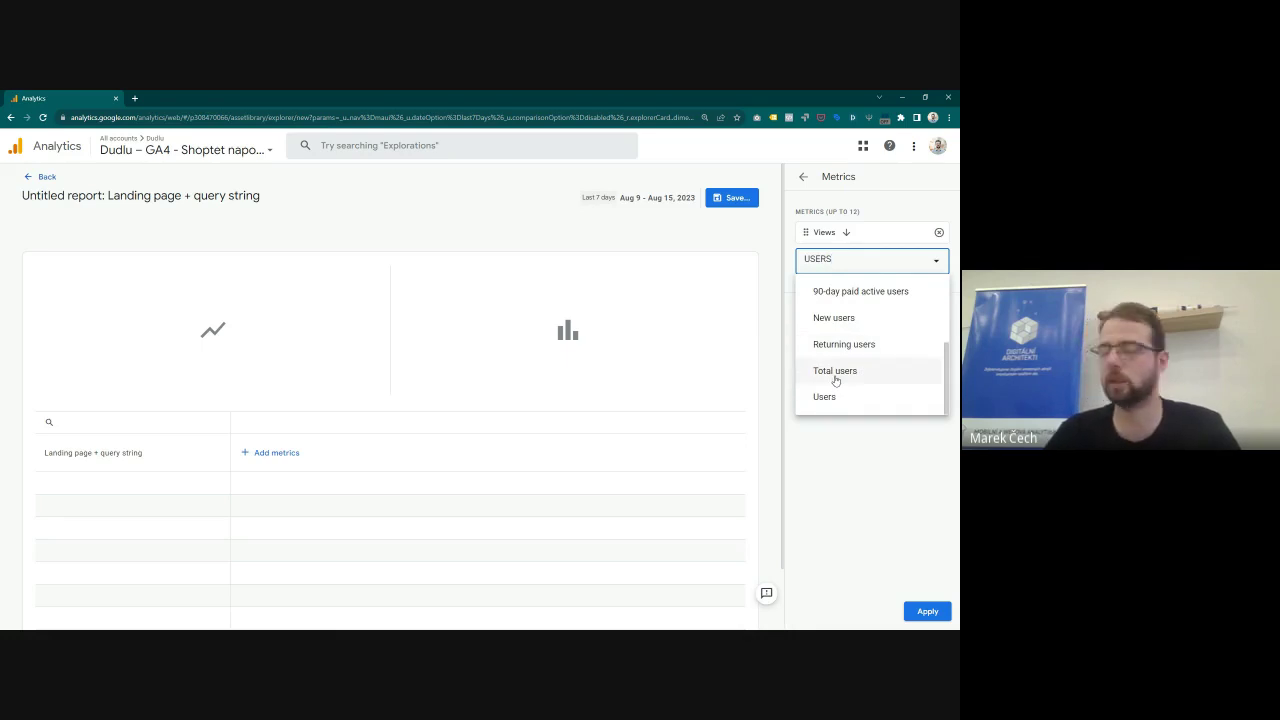
{"action": "left_click", "coordinate": [833, 376]}
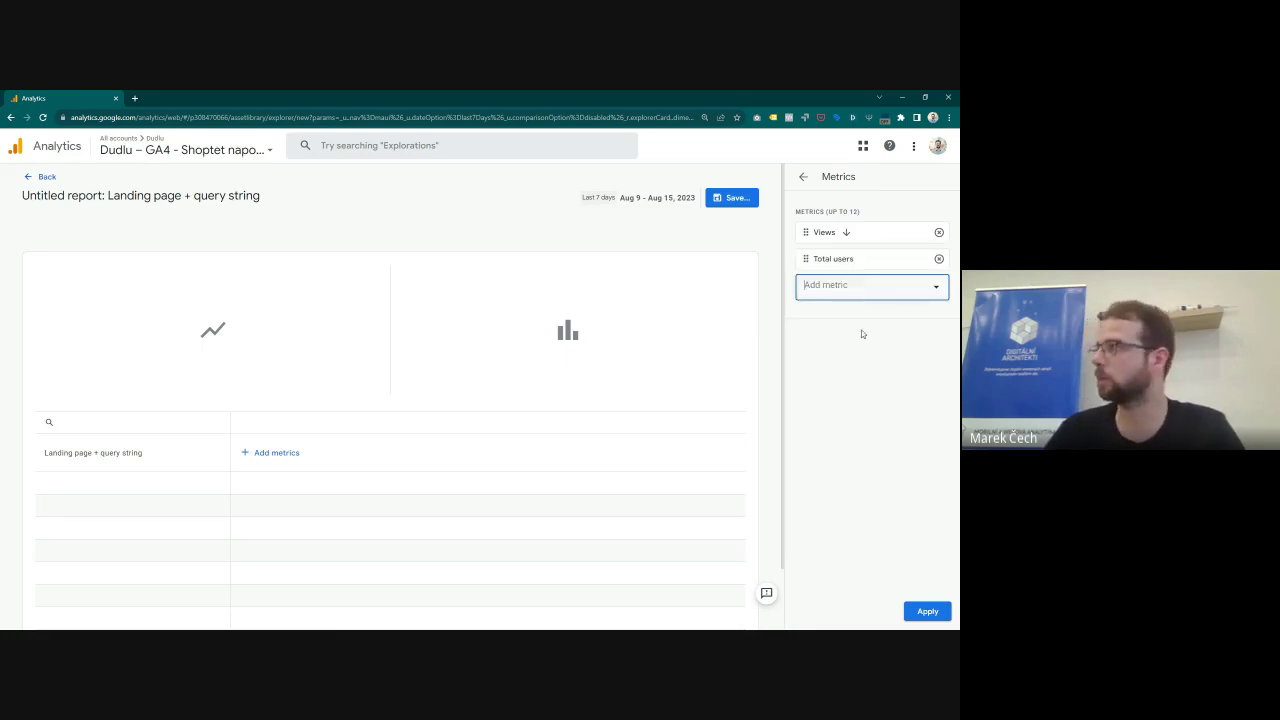
{"action": "left_click", "coordinate": [924, 611]}
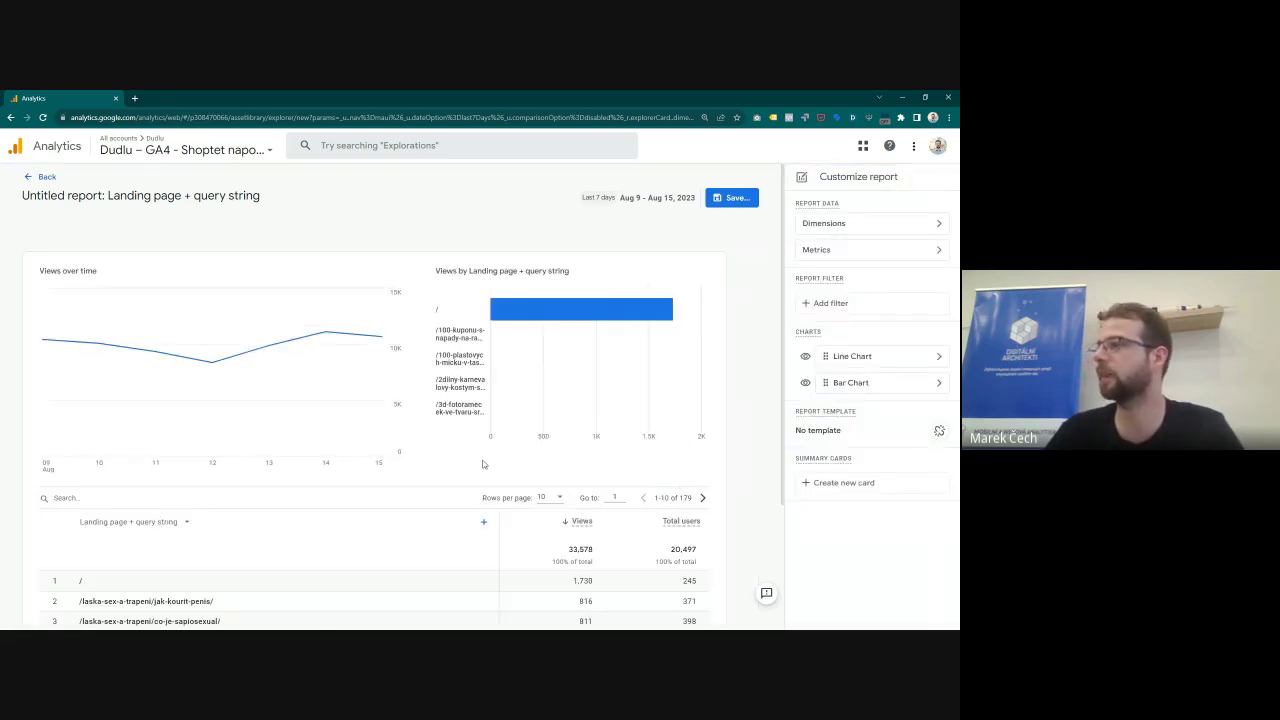
Step: Look over the report's charts and table, and hide both the line chart and the bar chart
{"action": "scroll", "coordinate": [452, 407], "scroll_direction": "down", "scroll_amount": 3}
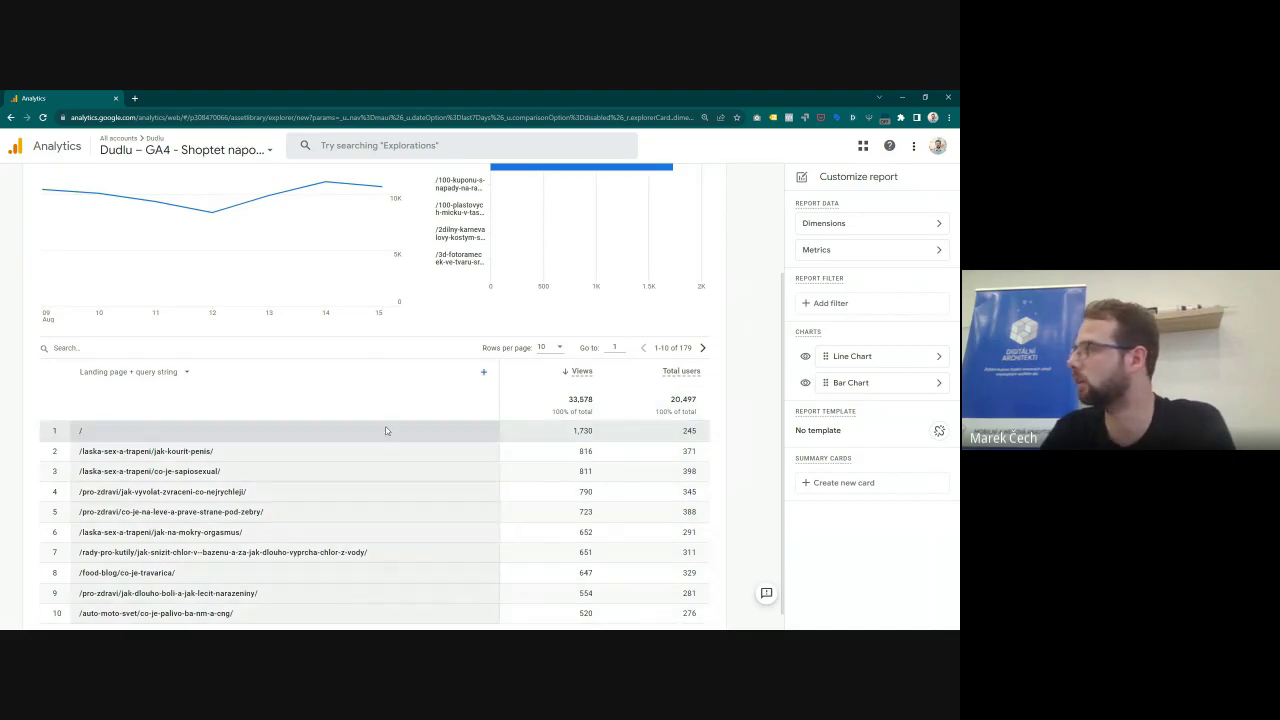
{"action": "scroll", "coordinate": [300, 278], "scroll_direction": "up", "scroll_amount": 3}
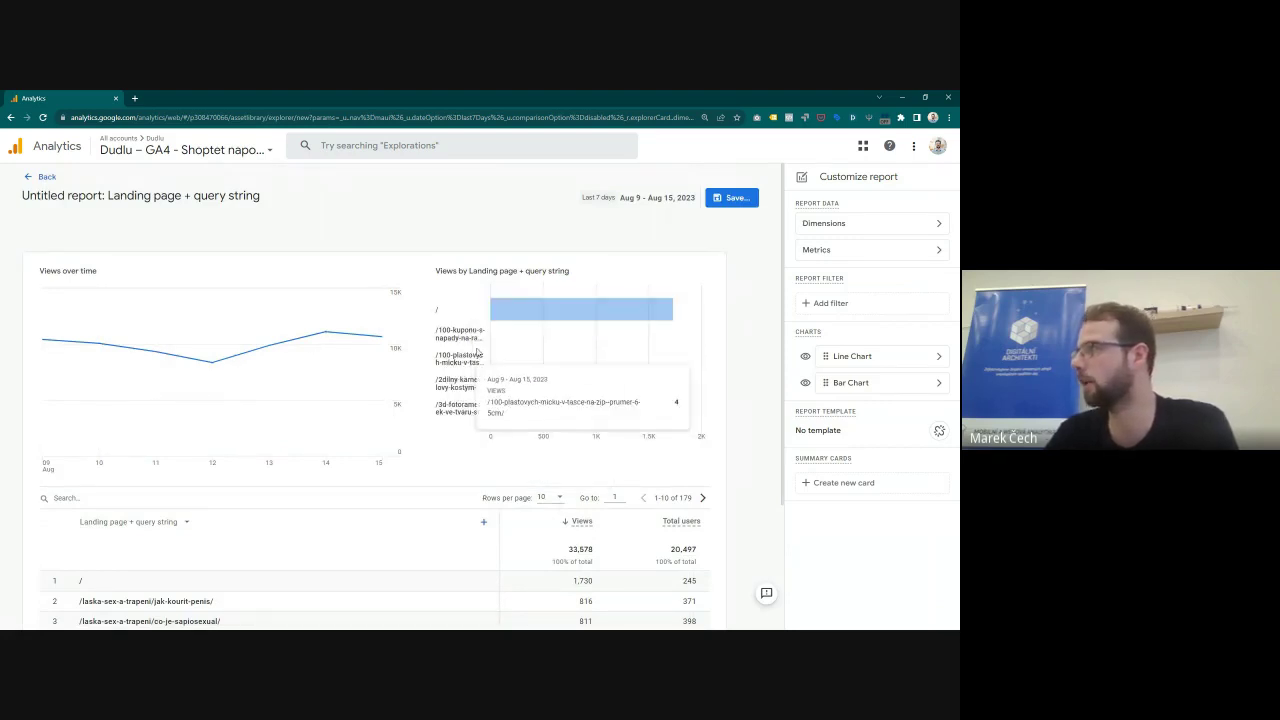
{"action": "left_click", "coordinate": [805, 358]}
{"action": "left_click", "coordinate": [806, 383]}
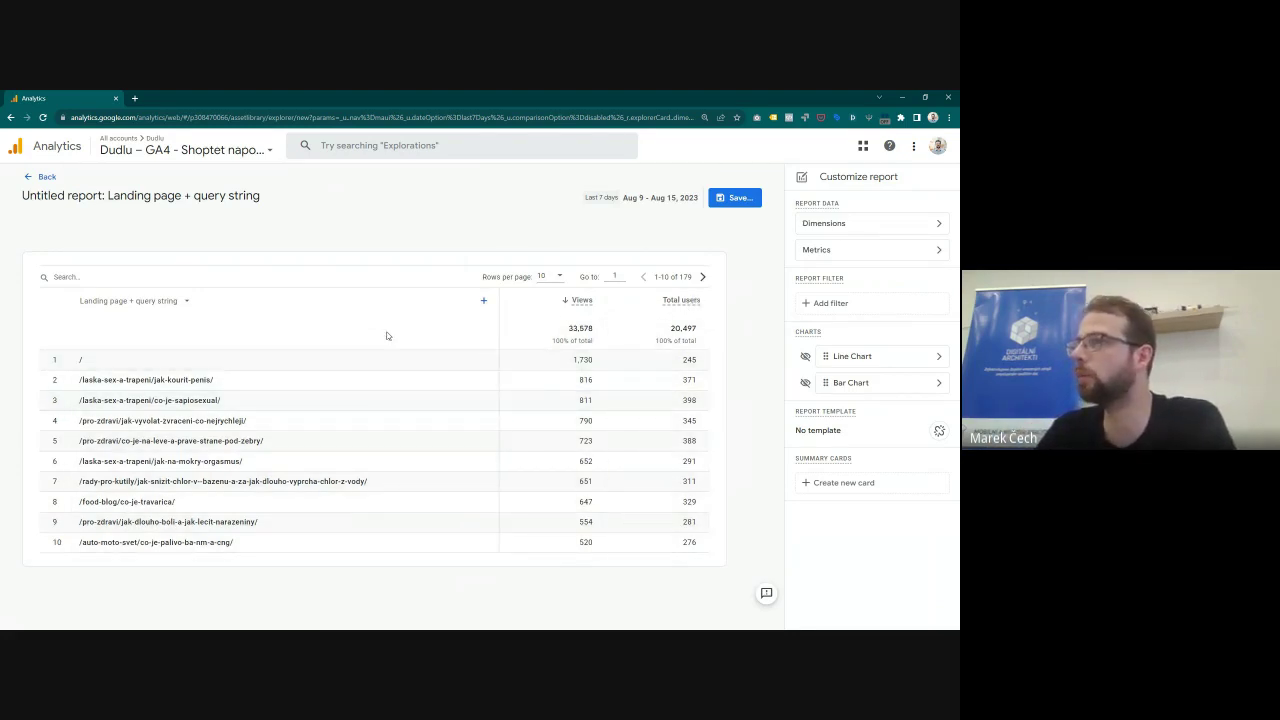
Step: Examine the report's primary dimensions and the list of further dimensions that can be added
{"action": "left_click", "coordinate": [855, 222]}
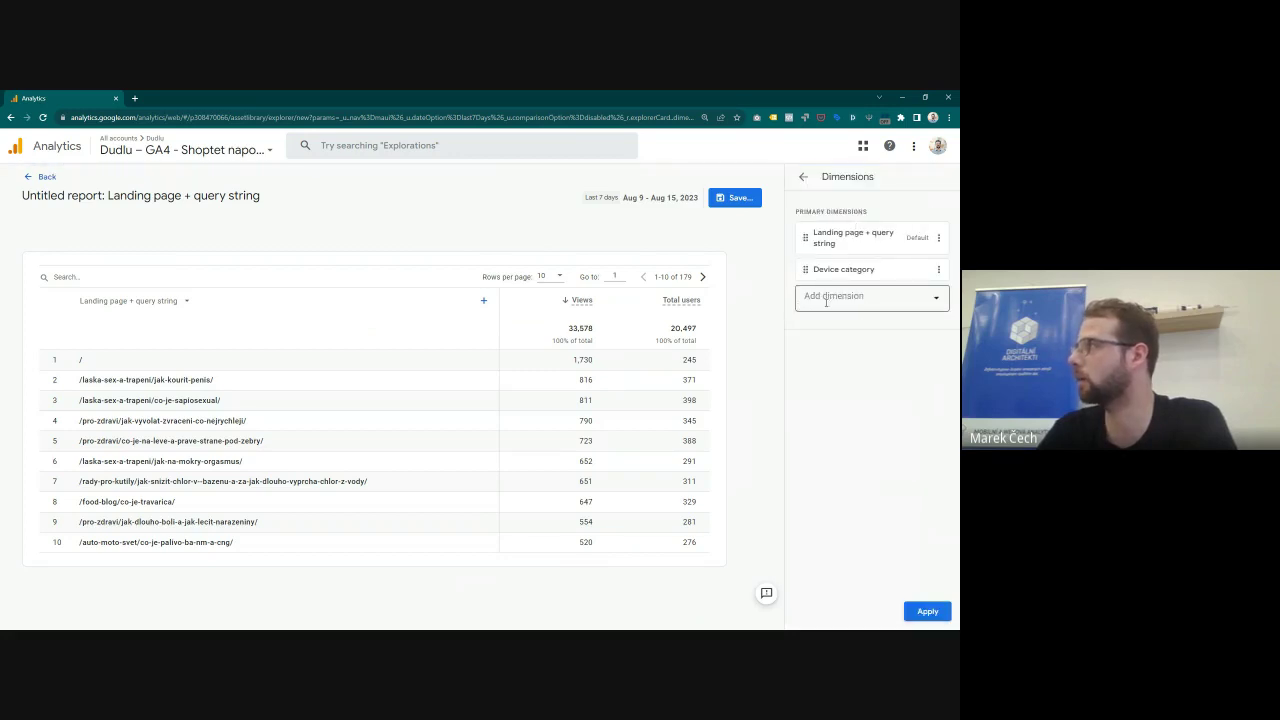
{"action": "left_click", "coordinate": [827, 298]}
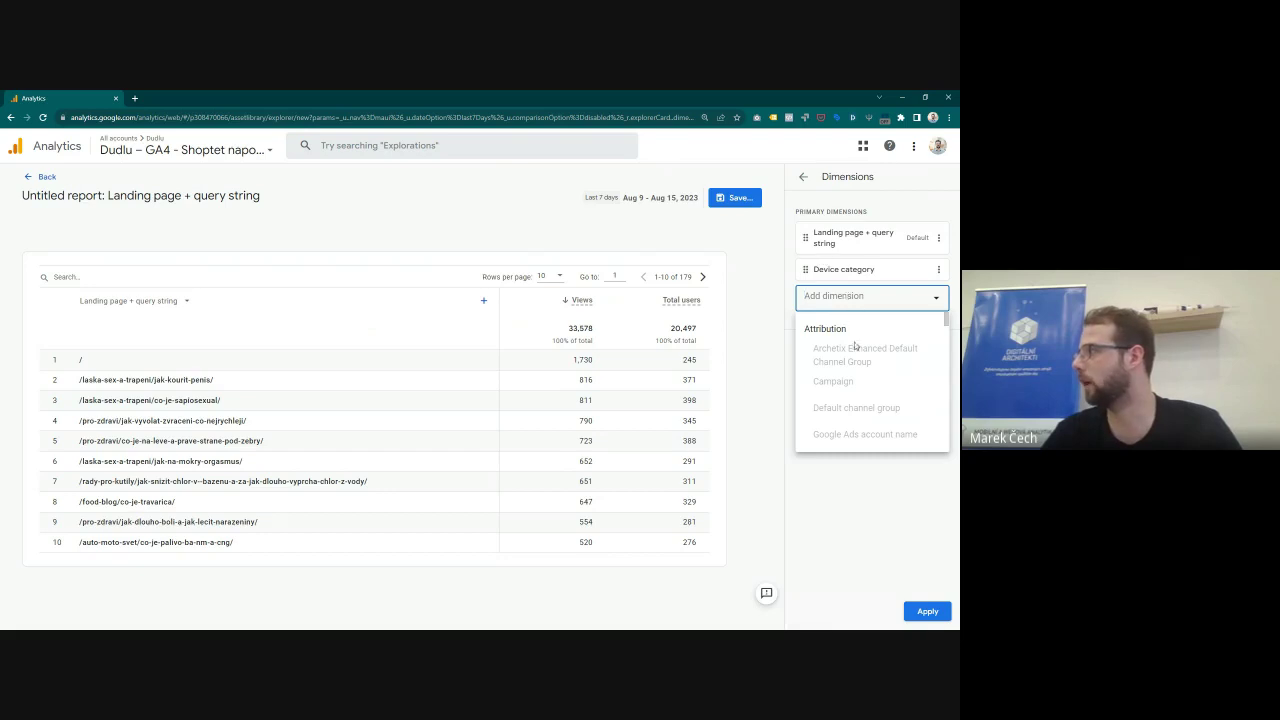
{"action": "scroll", "coordinate": [855, 346], "scroll_direction": "down", "scroll_amount": 5}
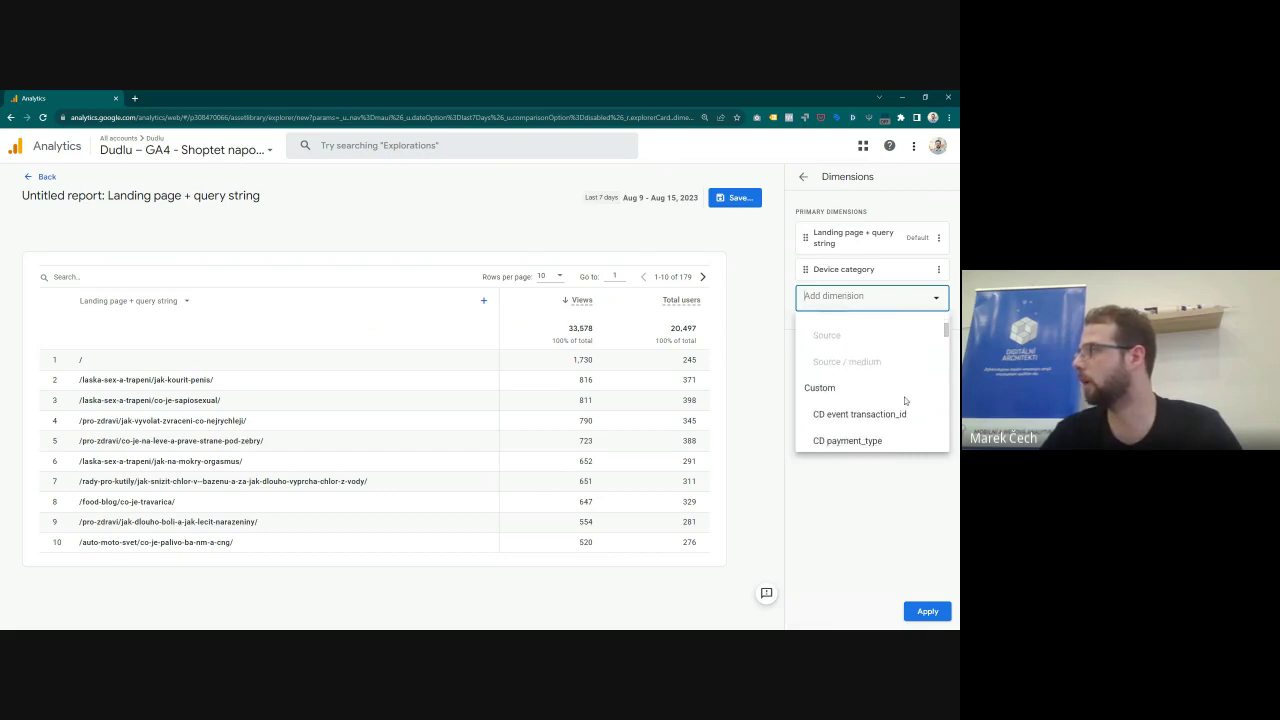
{"action": "scroll", "coordinate": [890, 395], "scroll_direction": "down", "scroll_amount": 5}
{"action": "left_click", "coordinate": [776, 366]}
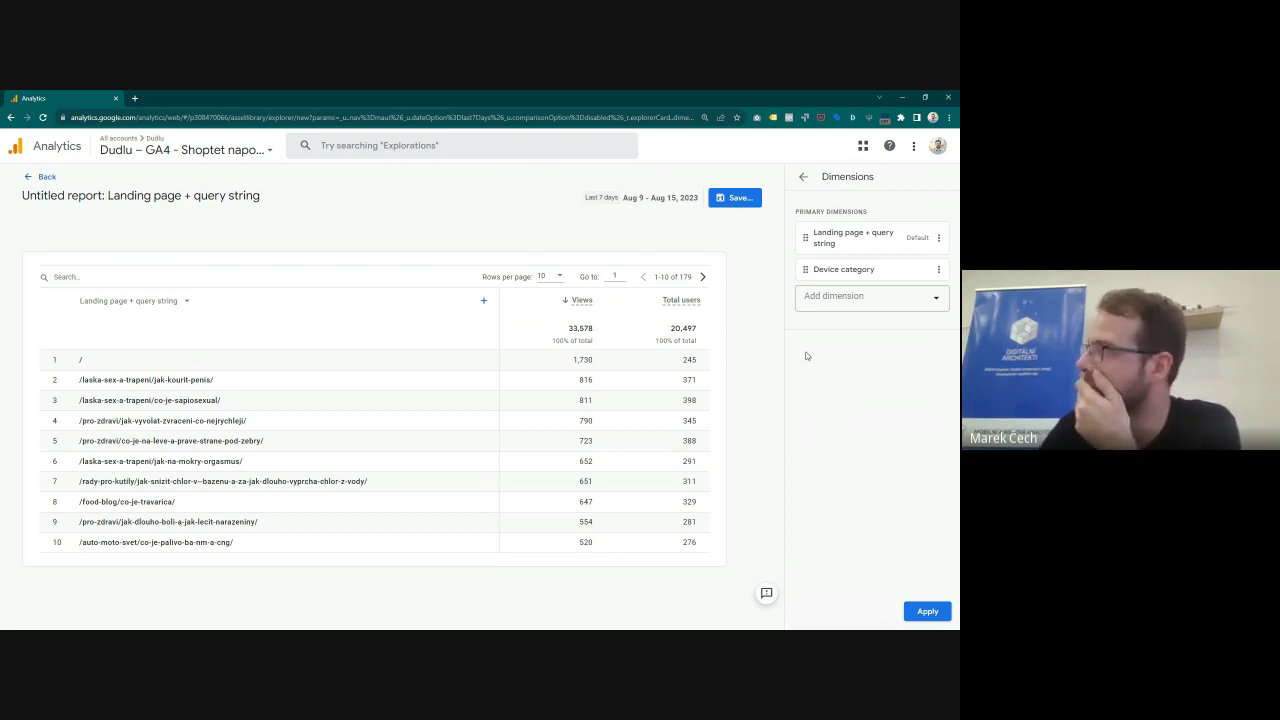
{"action": "left_click", "coordinate": [928, 611]}
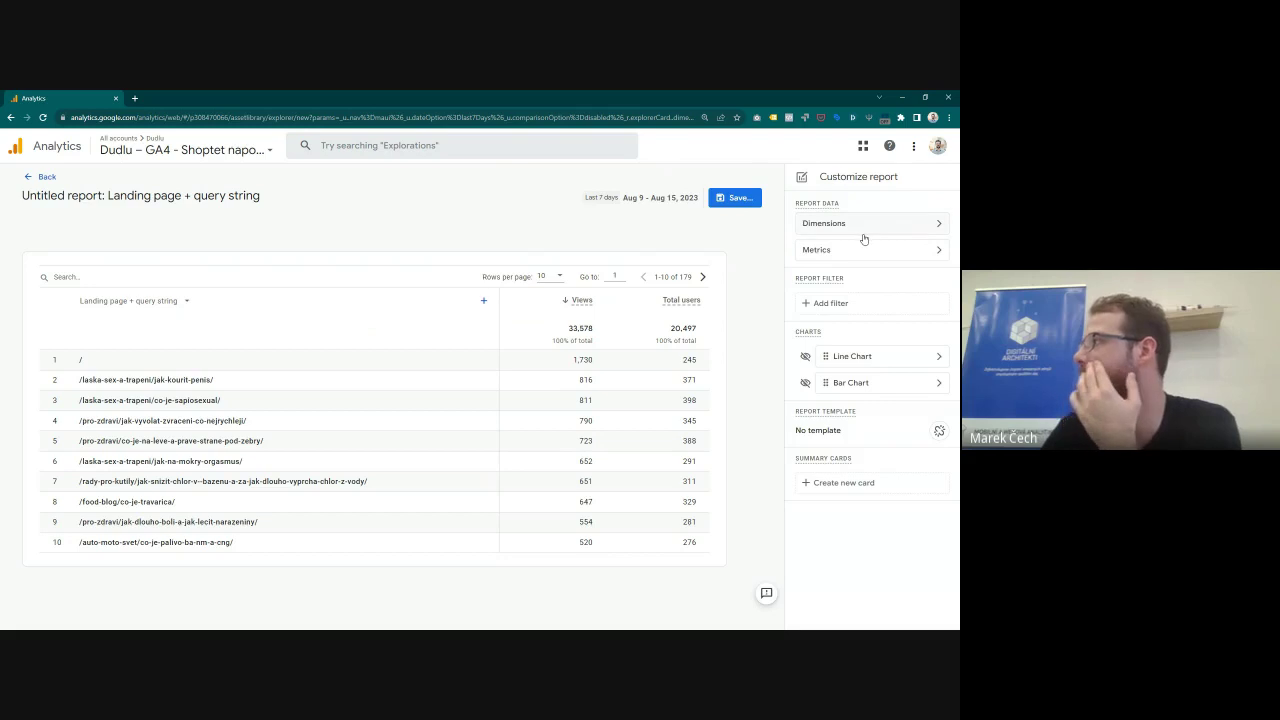
Step: Add a report filter including only Session source / medium values that contain organic, and apply it
{"action": "left_click", "coordinate": [833, 308]}
{"action": "left_click", "coordinate": [845, 257]}
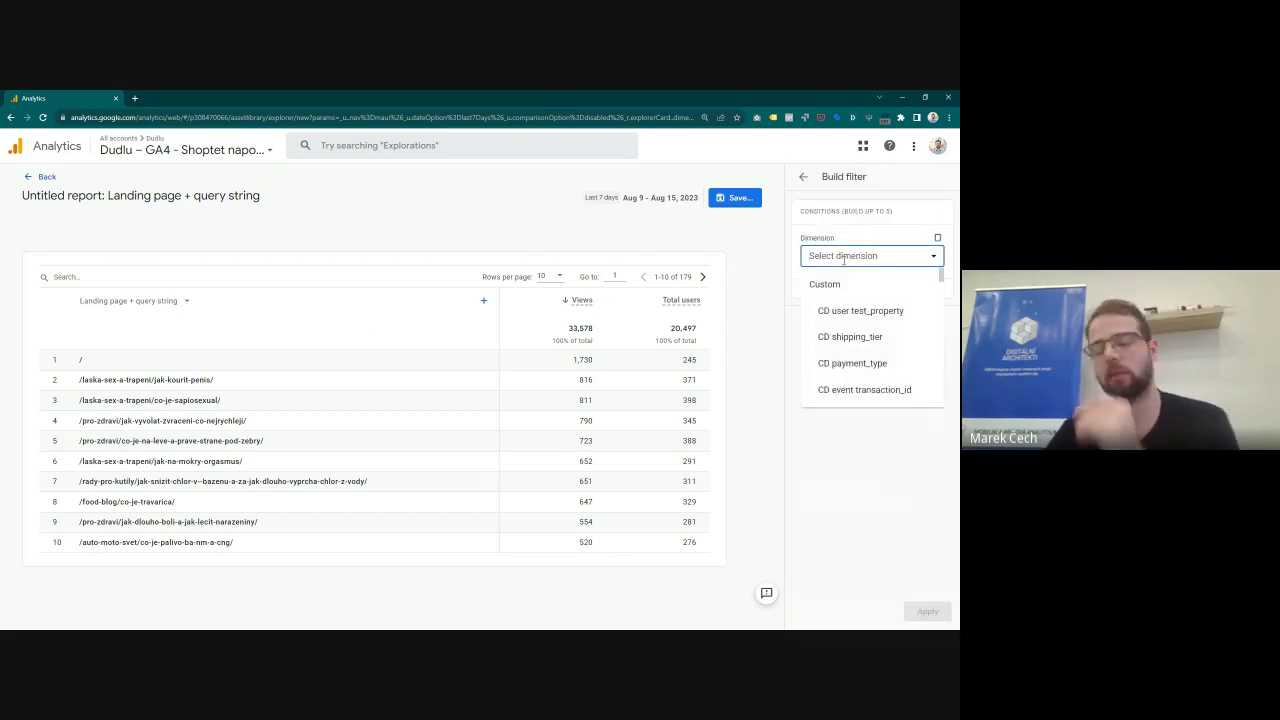
{"action": "type", "text": "sou"}
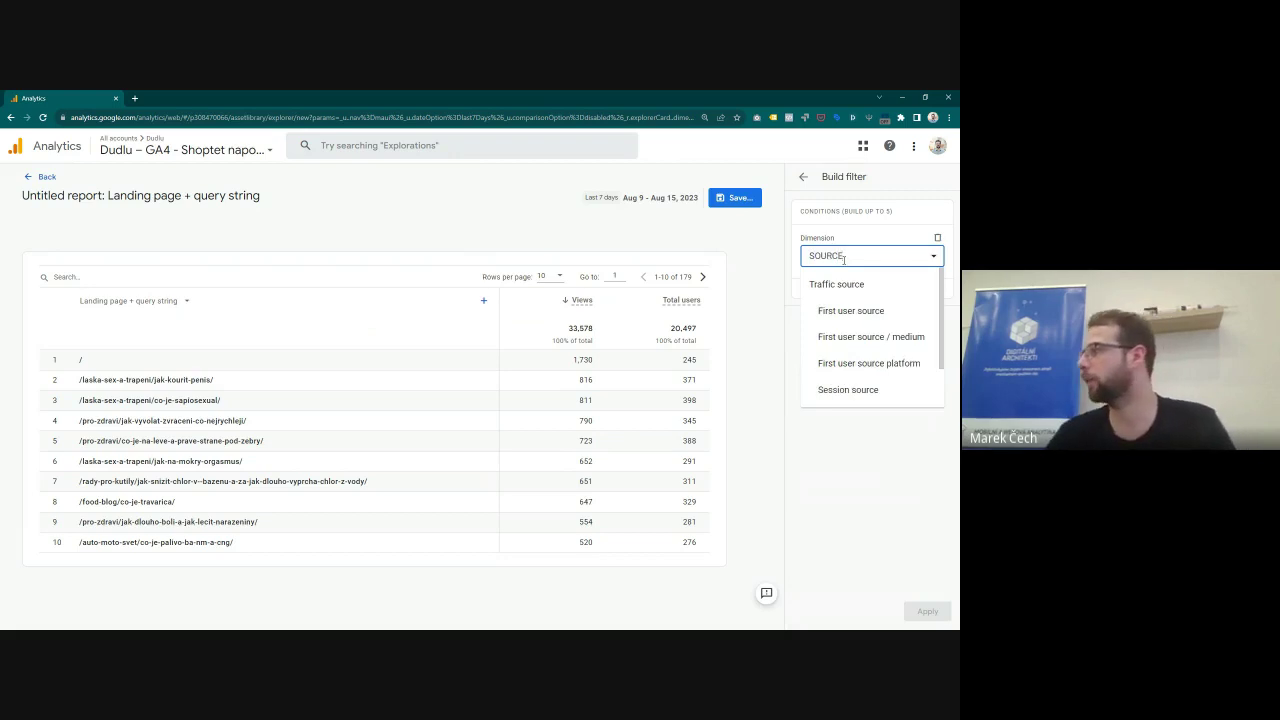
{"action": "scroll", "coordinate": [857, 303], "scroll_direction": "down", "scroll_amount": 3}
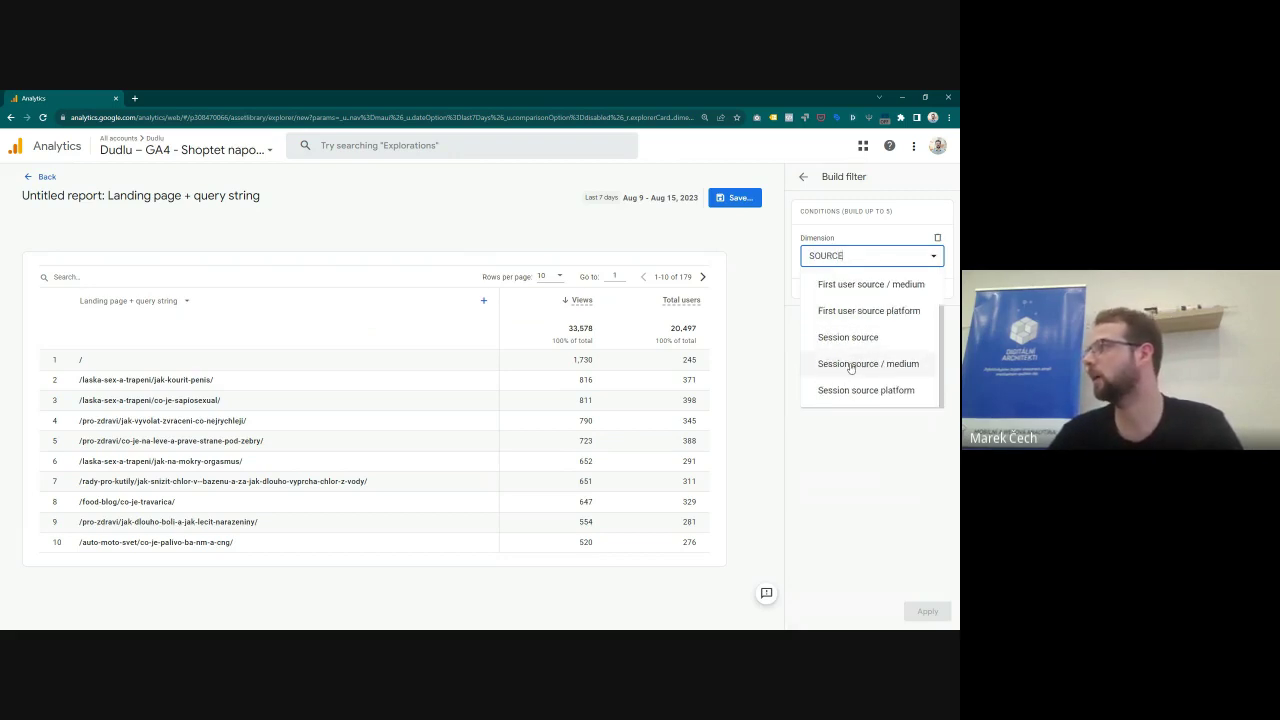
{"action": "left_click", "coordinate": [851, 366]}
{"action": "left_click", "coordinate": [846, 296]}
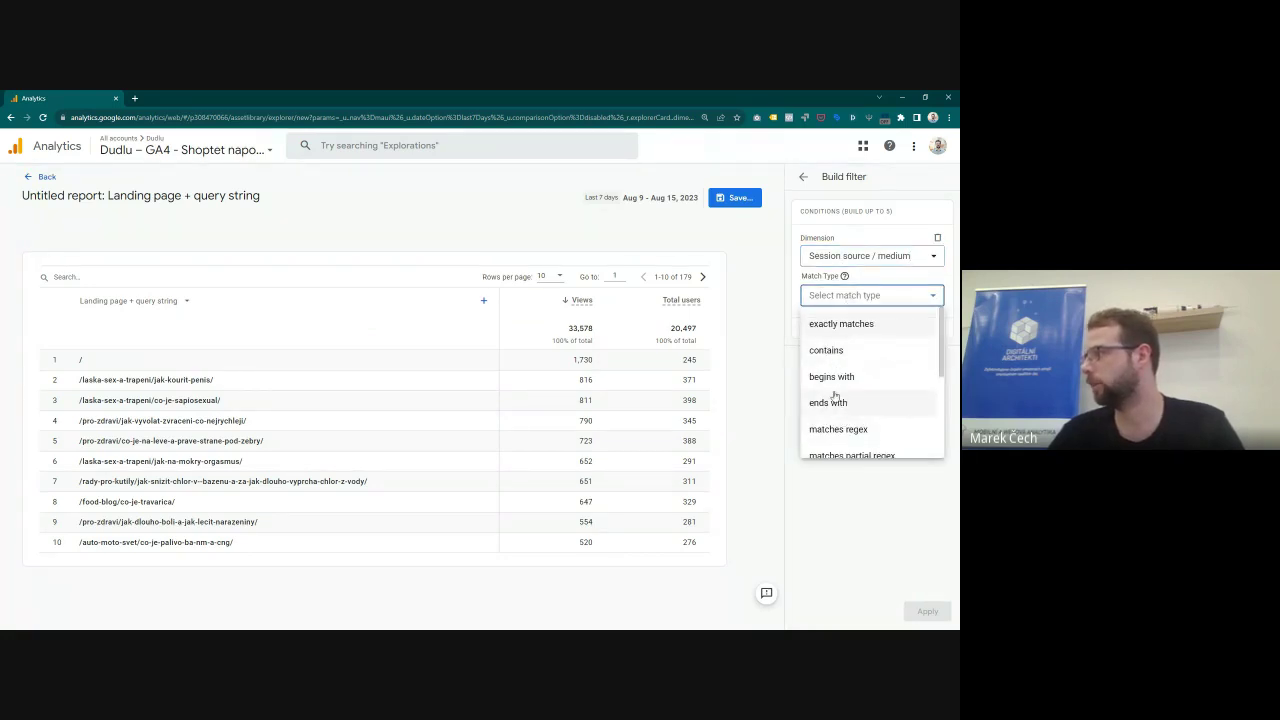
{"action": "left_click", "coordinate": [838, 350]}
{"action": "left_click", "coordinate": [848, 333]}
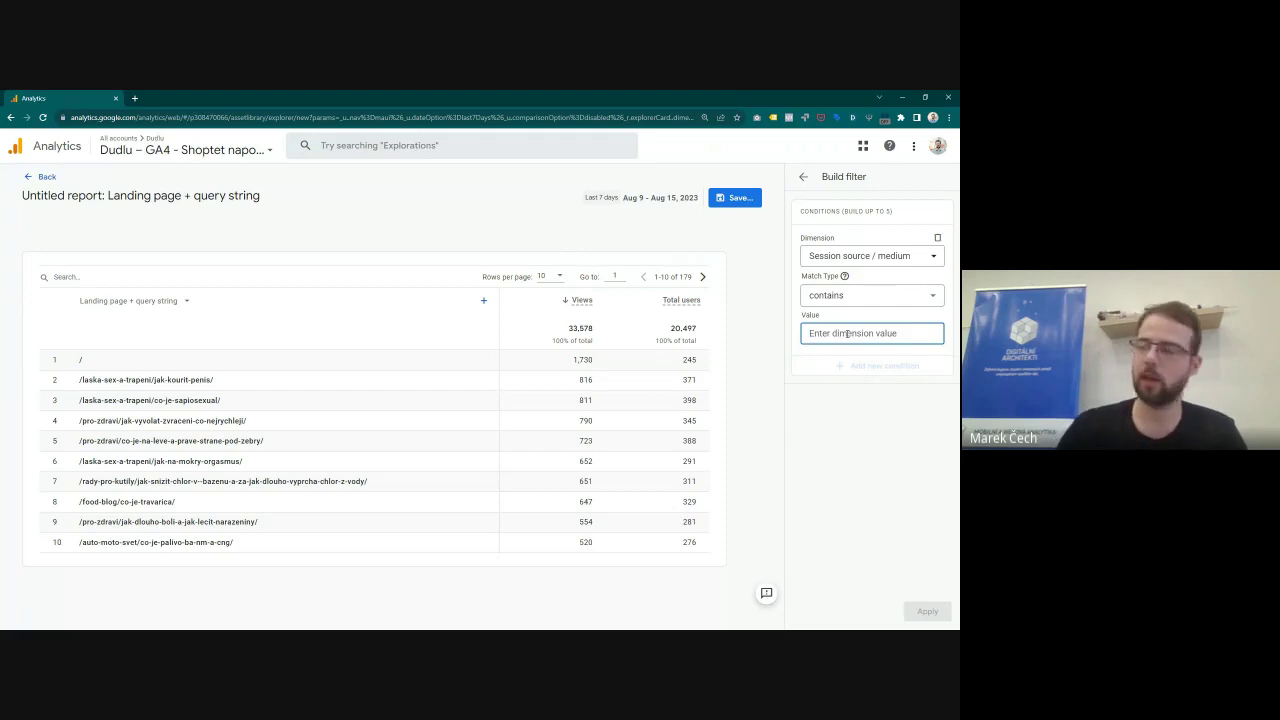
{"action": "type", "text": "ORGANIC"}
{"action": "double_click", "coordinate": [848, 333]}
{"action": "type", "text": "organic"}
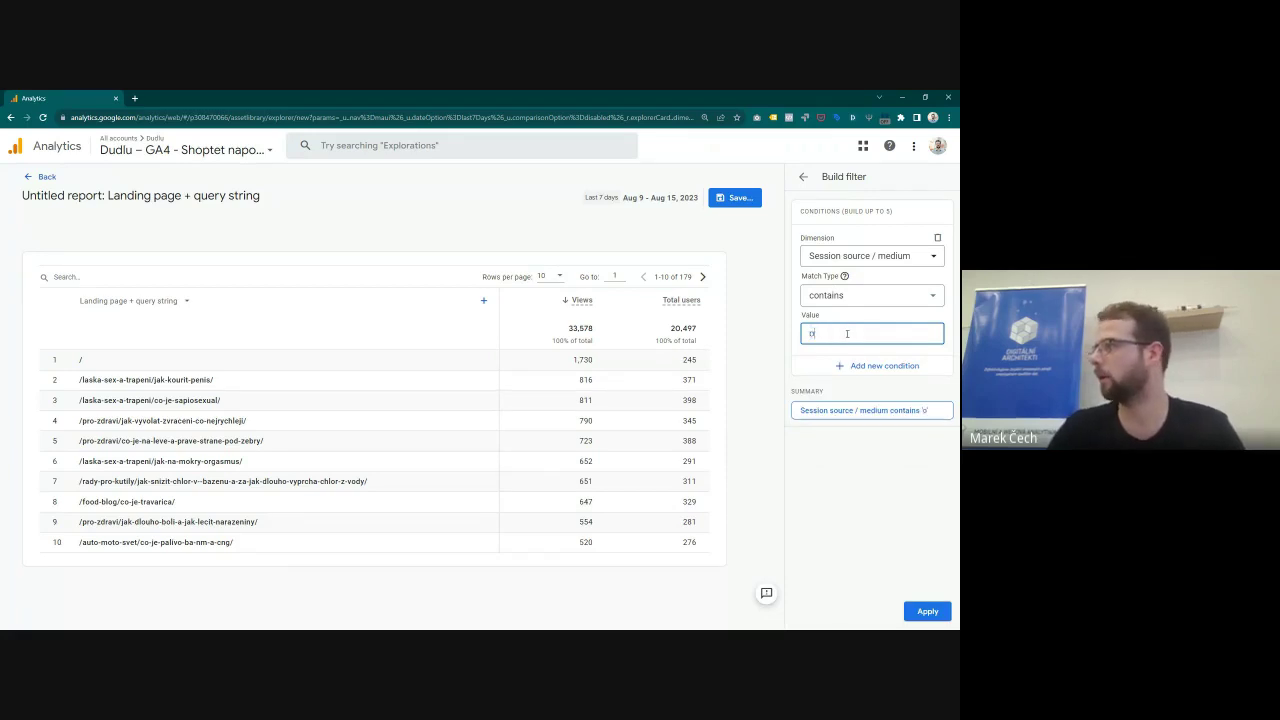
{"action": "left_click", "coordinate": [927, 611]}
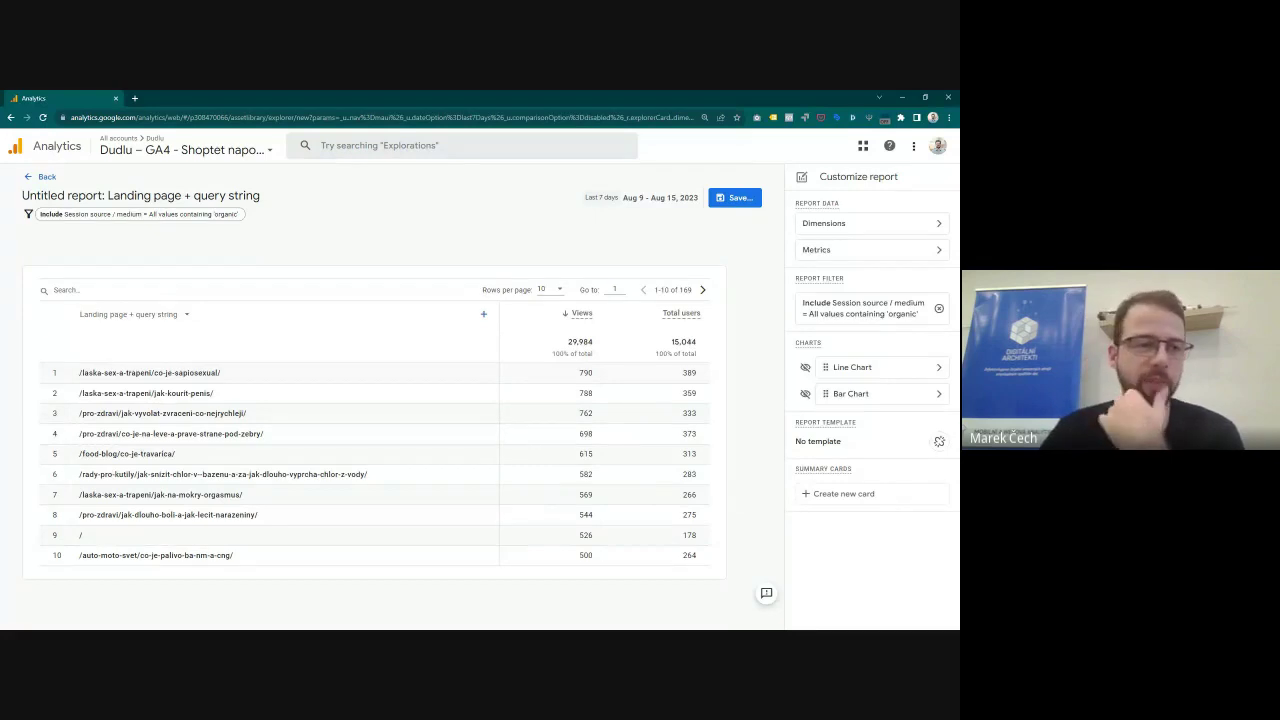
Step: Save the detail report under the name MP - Detail report
{"action": "left_click", "coordinate": [740, 198]}
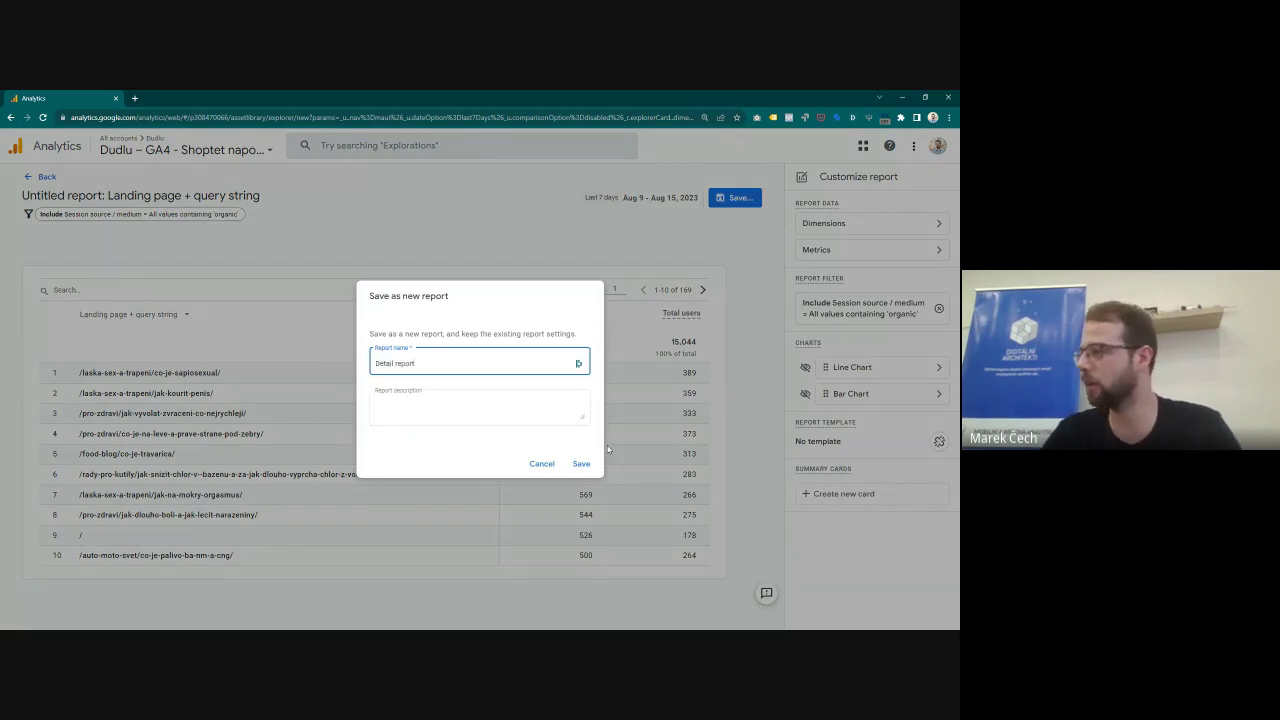
{"action": "type", "text": "Detail report"}
{"action": "left_click", "coordinate": [477, 410]}
{"action": "type", "text": "MP"}
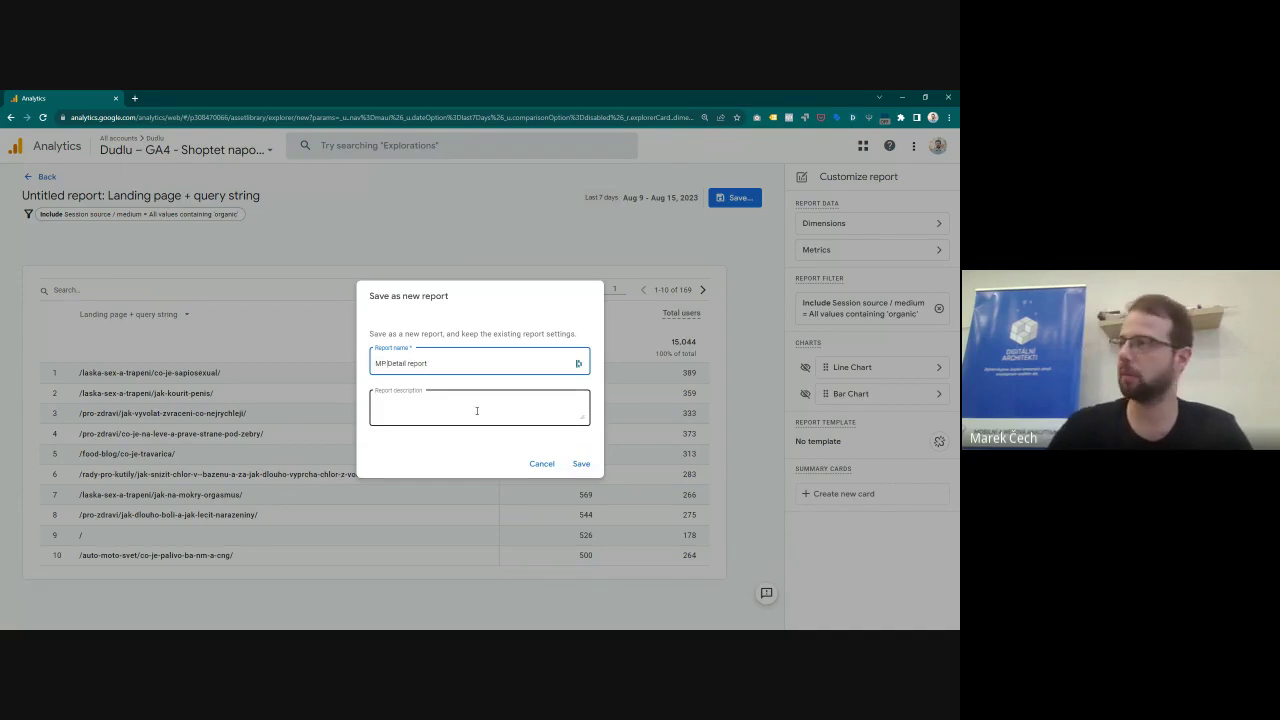
{"action": "type", "text": " -"}
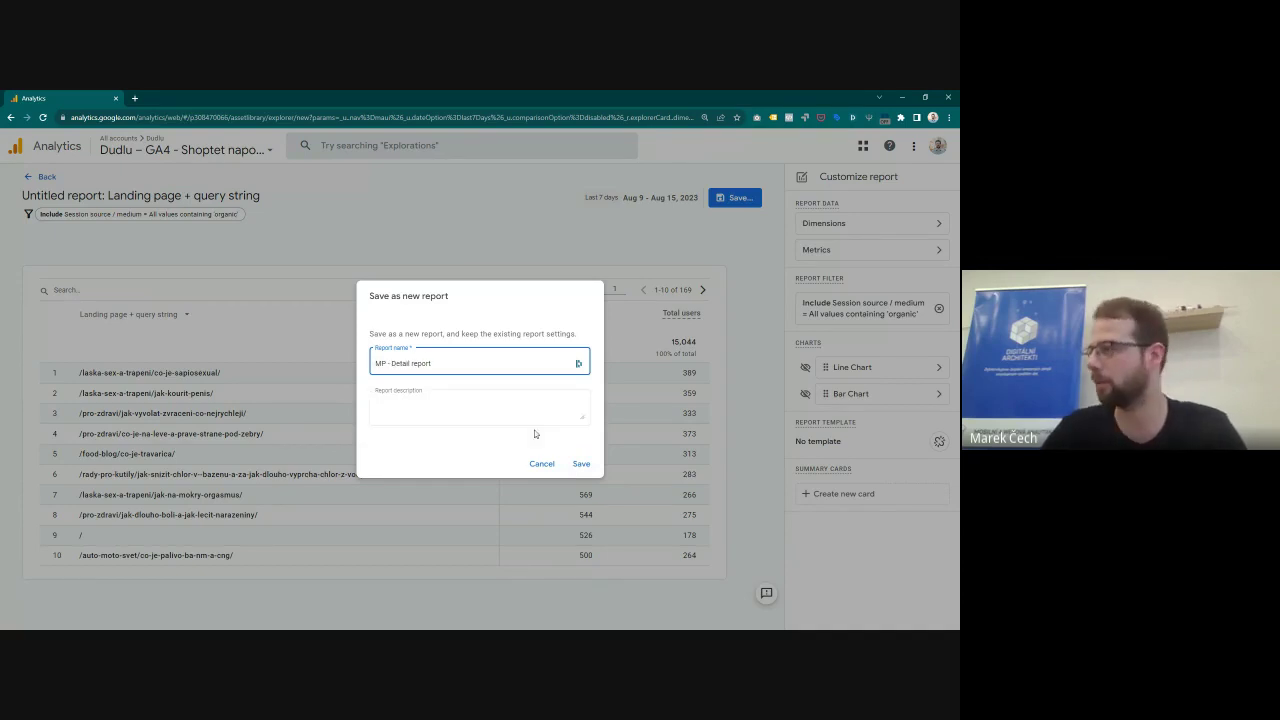
{"action": "left_click", "coordinate": [578, 463]}
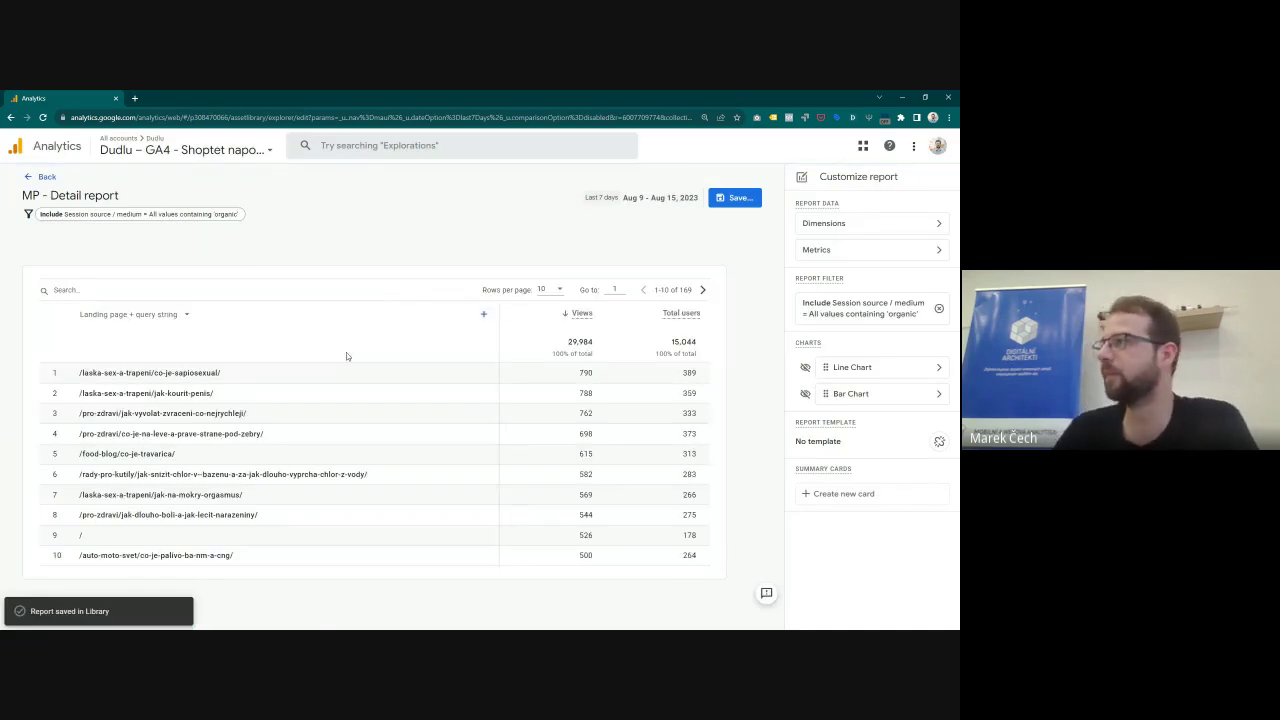
Step: Return to the Library, check the reports list and create a new collection from the Blank option
{"action": "left_click", "coordinate": [44, 177]}
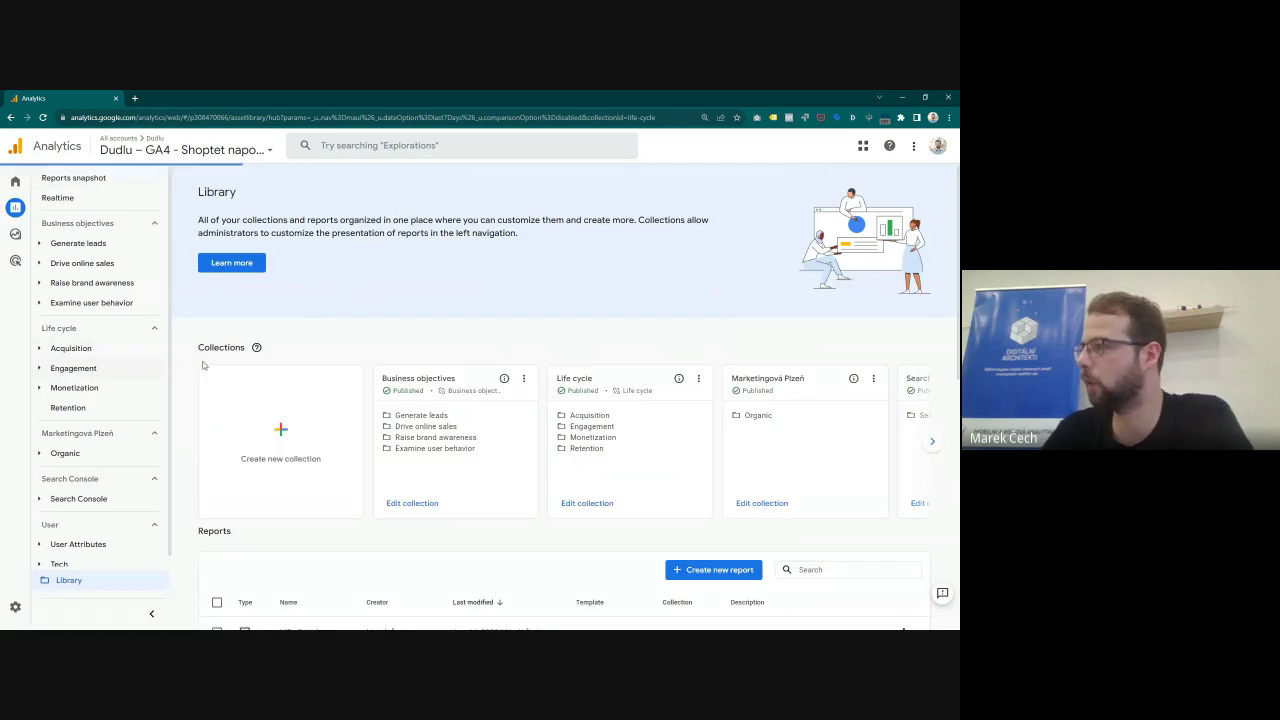
{"action": "scroll", "coordinate": [324, 352], "scroll_direction": "down", "scroll_amount": 2}
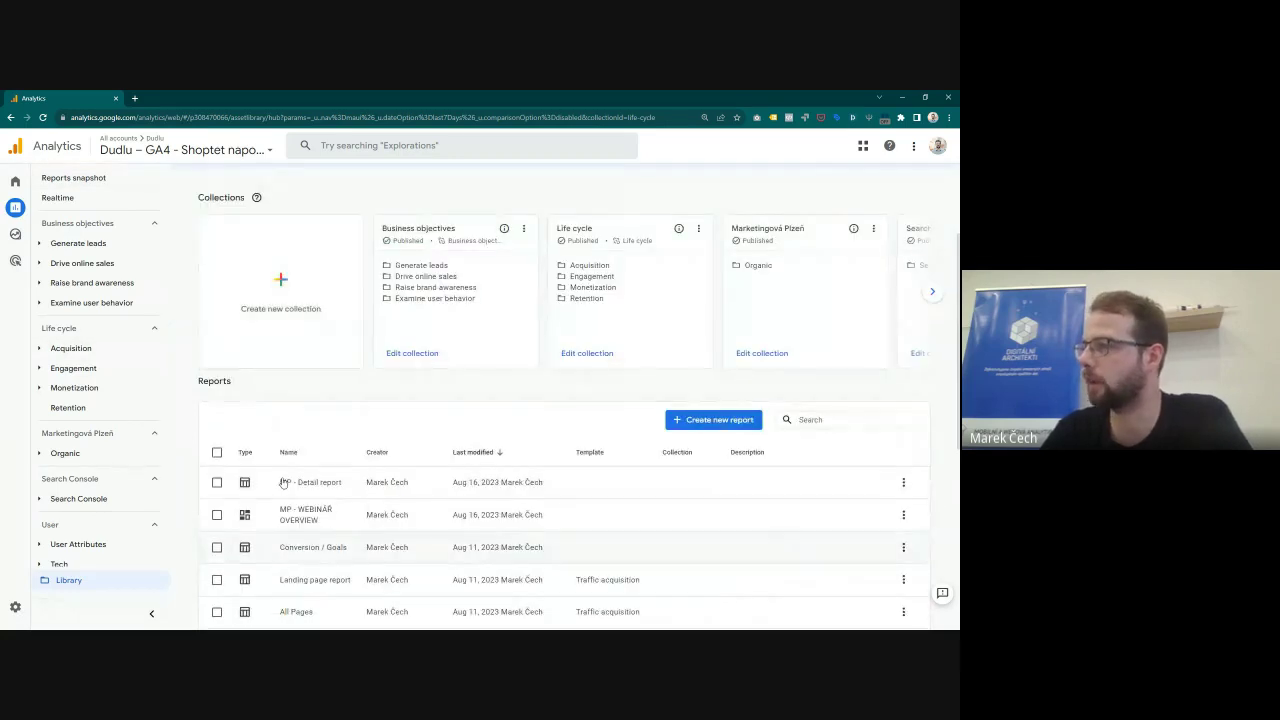
{"action": "left_click", "coordinate": [314, 286]}
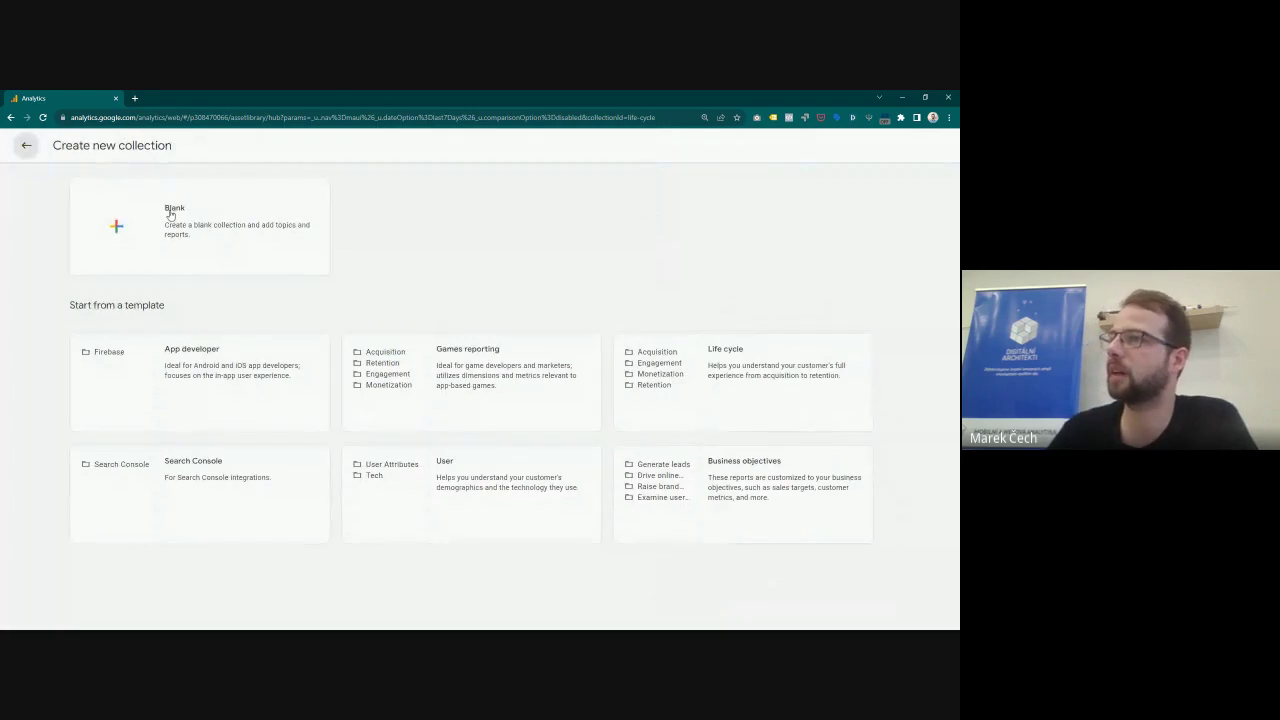
{"action": "left_click", "coordinate": [170, 214]}
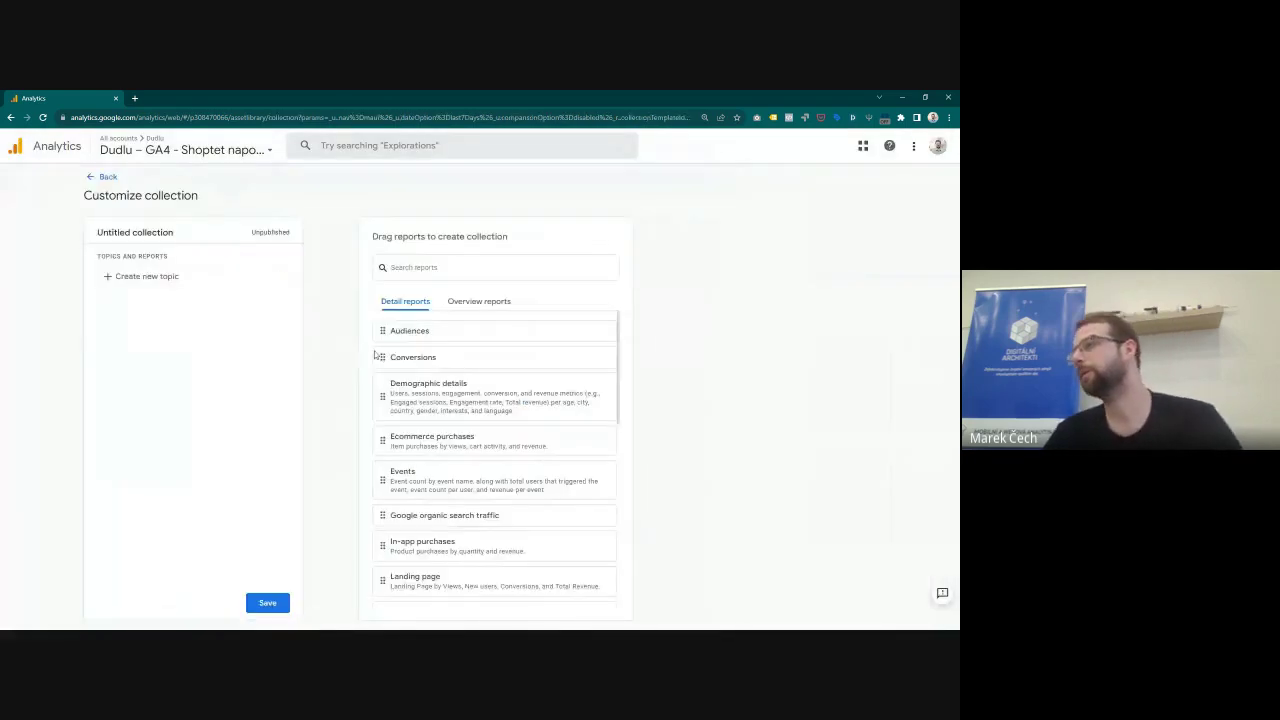
Step: Name the new collection Webinář
{"action": "left_click", "coordinate": [172, 232]}
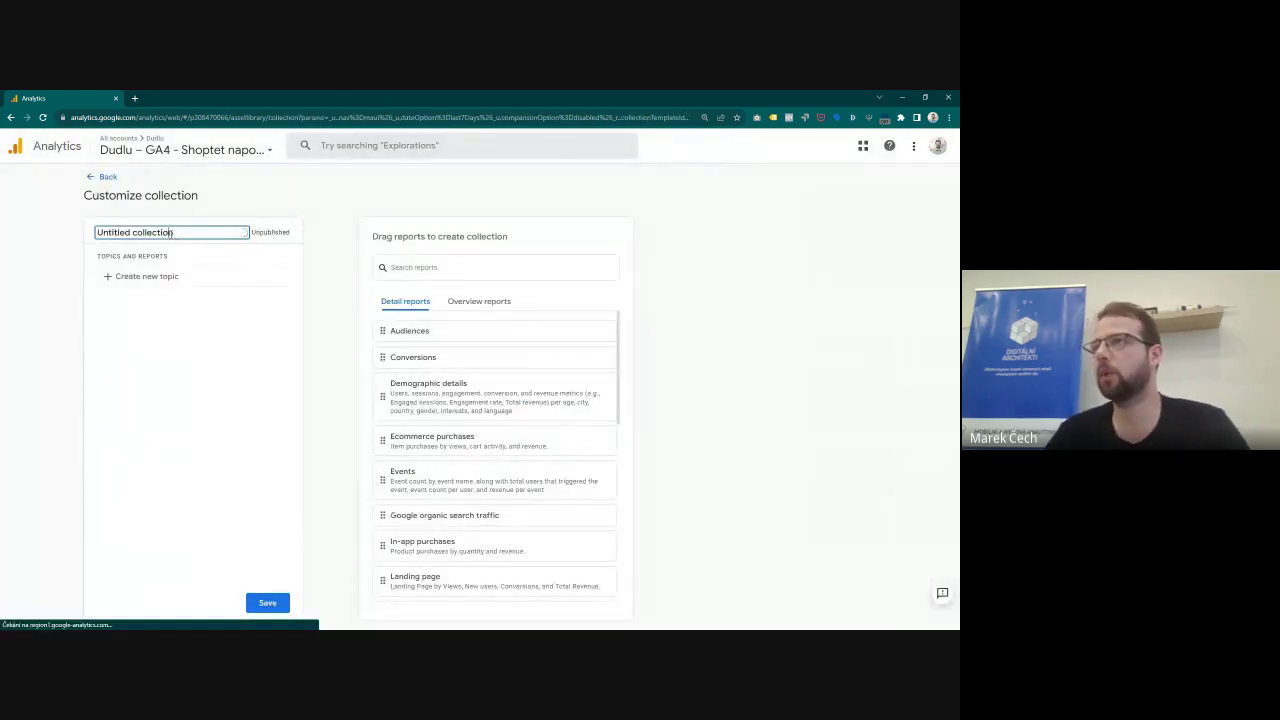
{"action": "key", "text": "ctrl+a"}
{"action": "type", "text": "WE"}
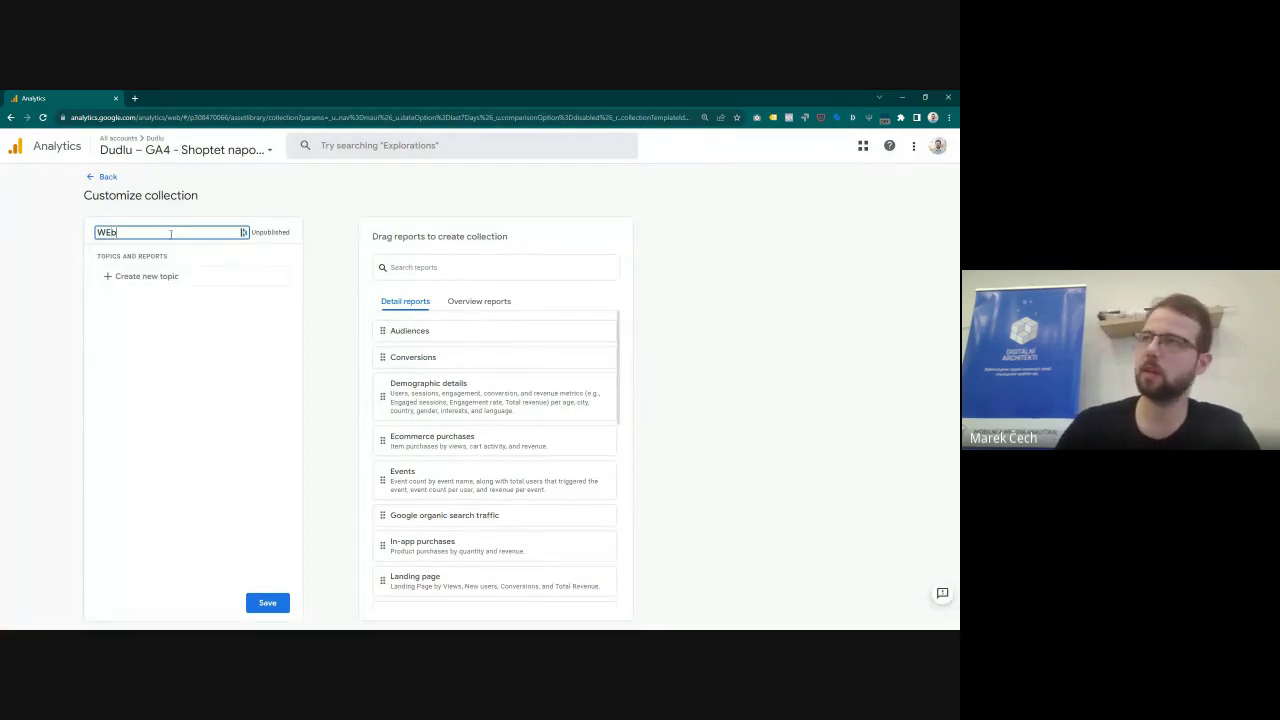
{"action": "key", "text": "BackSpace"}
{"action": "type", "text": "ebinář"}
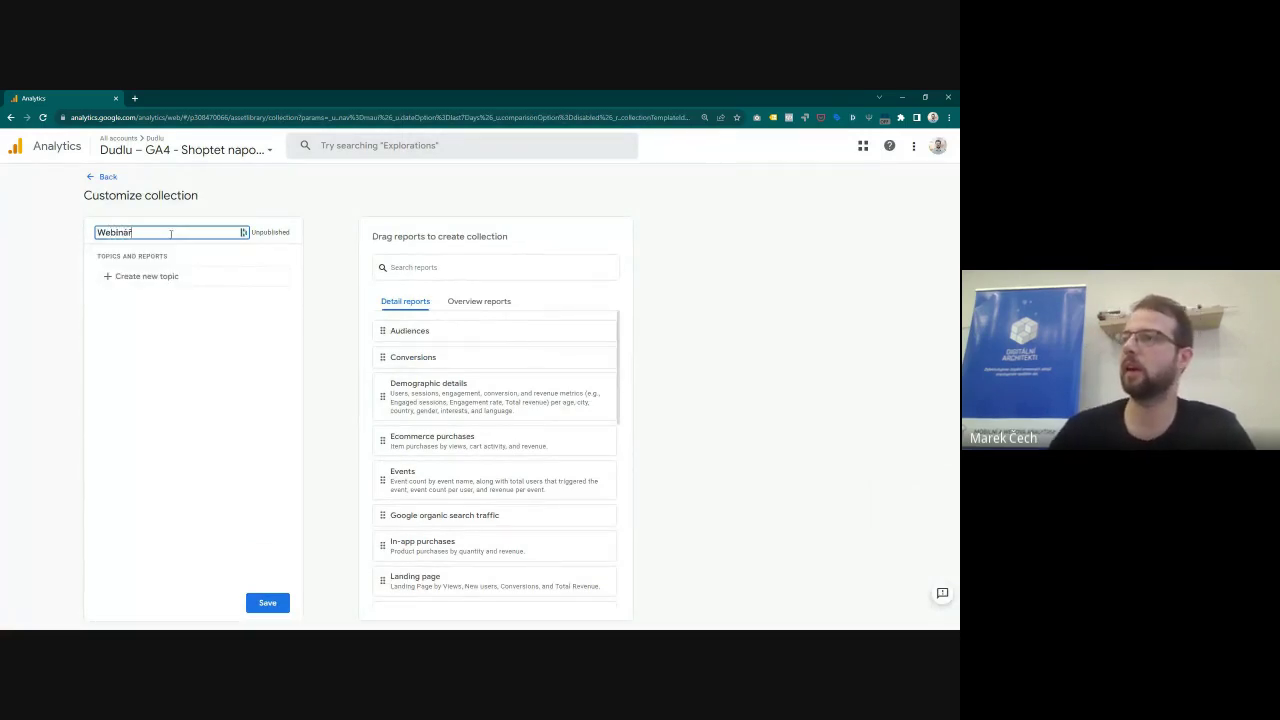
Step: Create a topic named Menu 1 in the Webinář collection and apply it
{"action": "left_click", "coordinate": [180, 278]}
{"action": "left_click", "coordinate": [187, 303]}
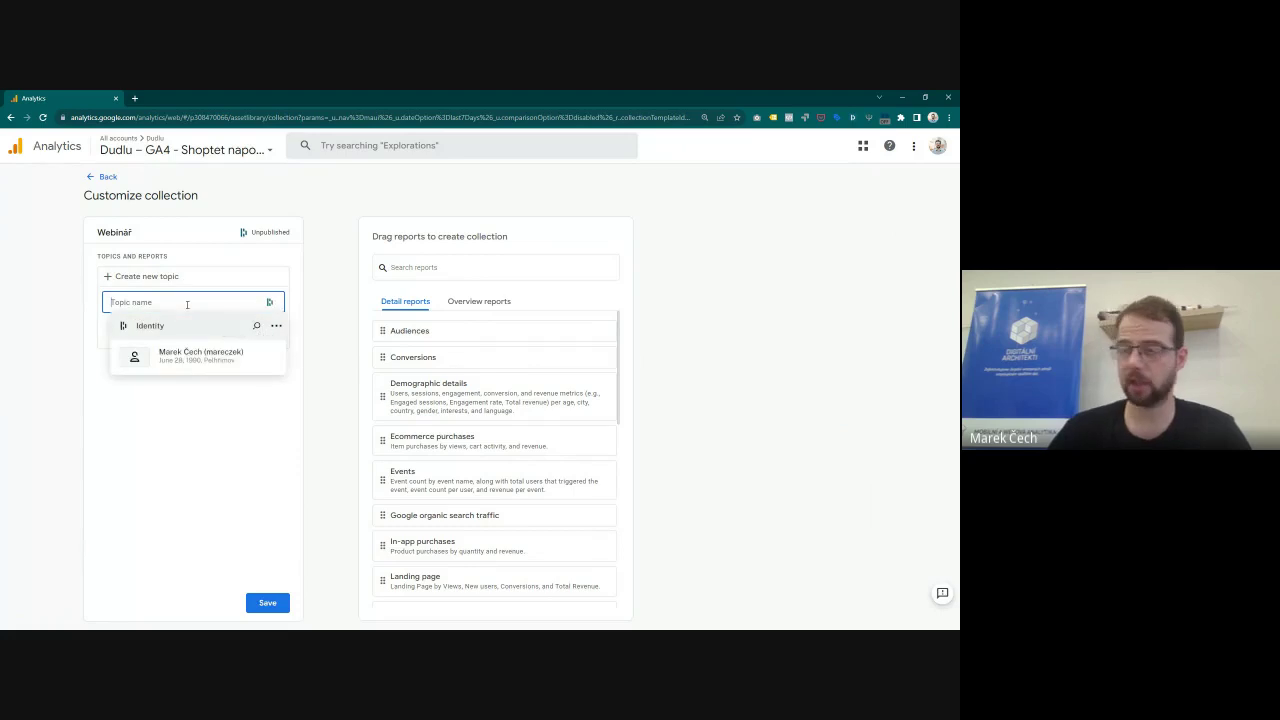
{"action": "type", "text": "Menu 1"}
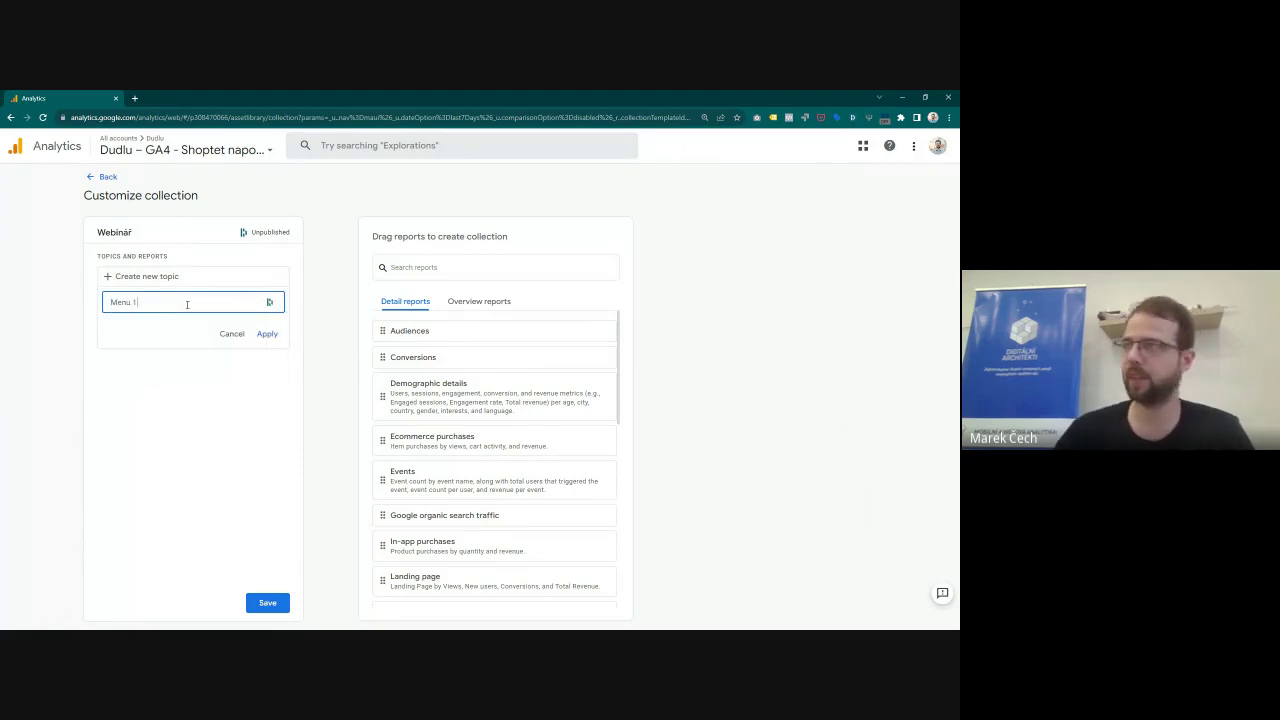
{"action": "left_click", "coordinate": [270, 333]}
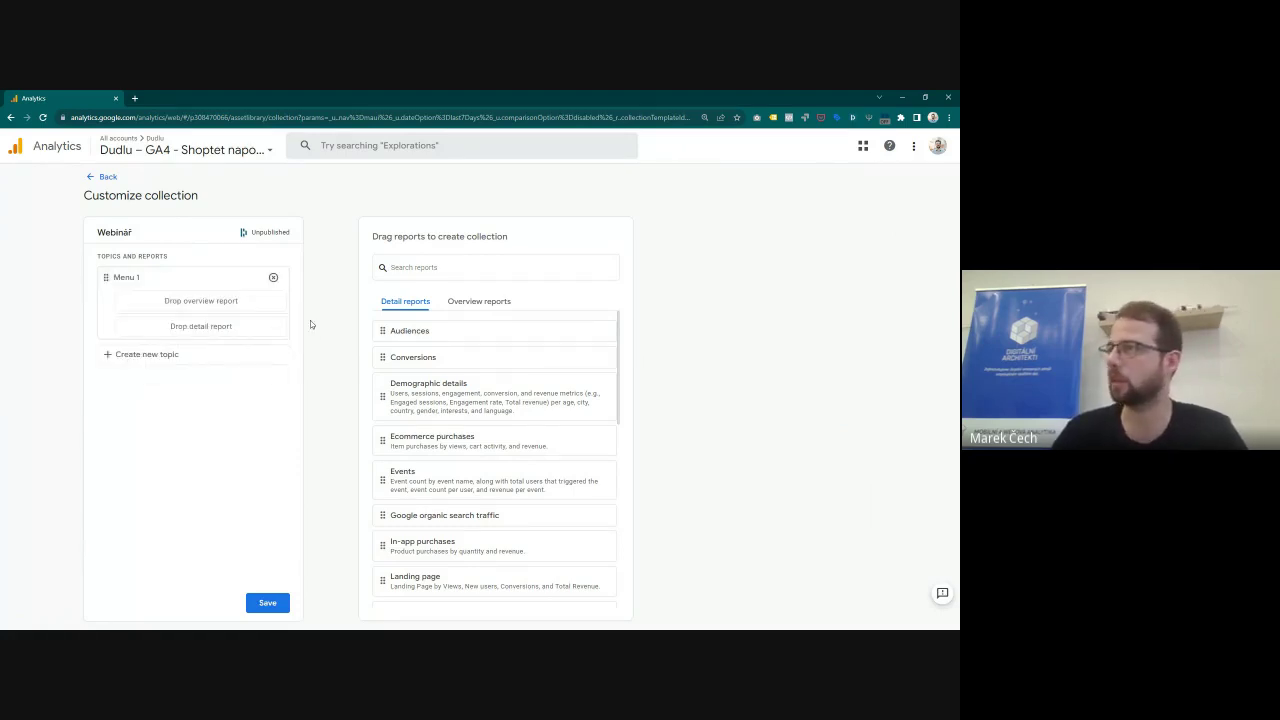
Step: Find the overview reports matching mp and add MP - WEBINÁŘ OVERVIEW as the overview report of Menu 1
{"action": "left_click", "coordinate": [458, 299]}
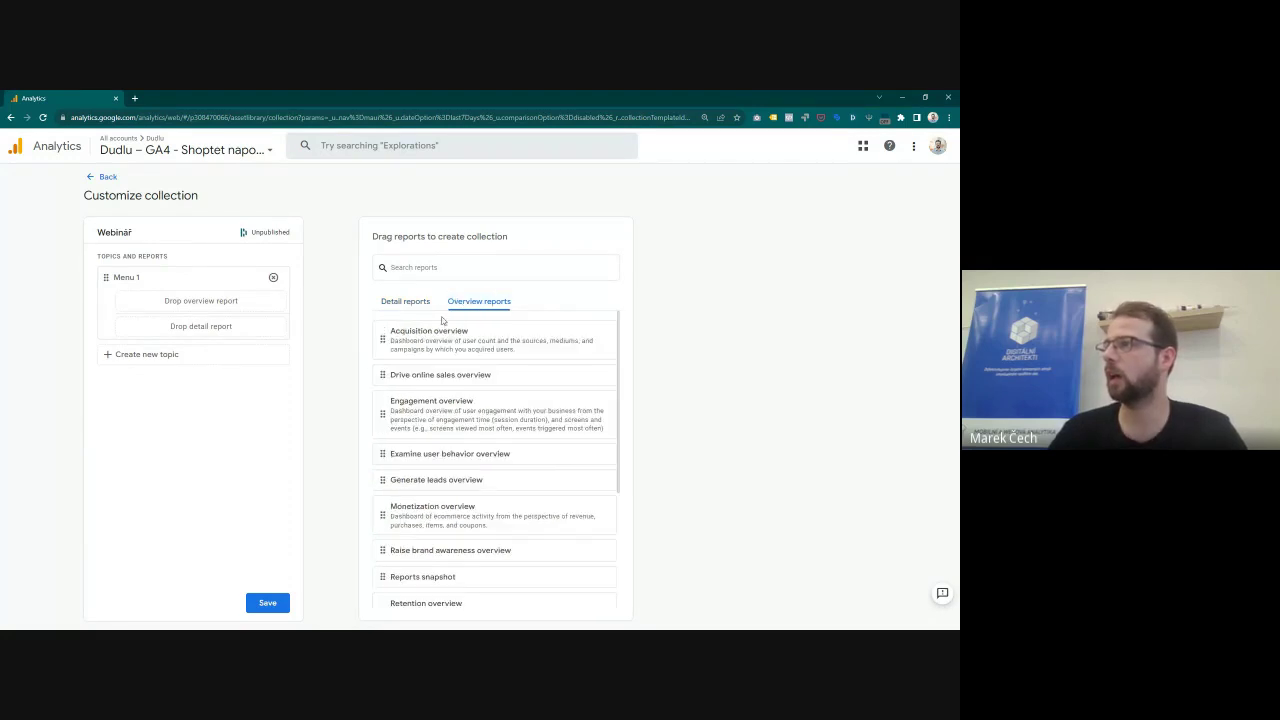
{"action": "left_click", "coordinate": [436, 266]}
{"action": "type", "text": "mp"}
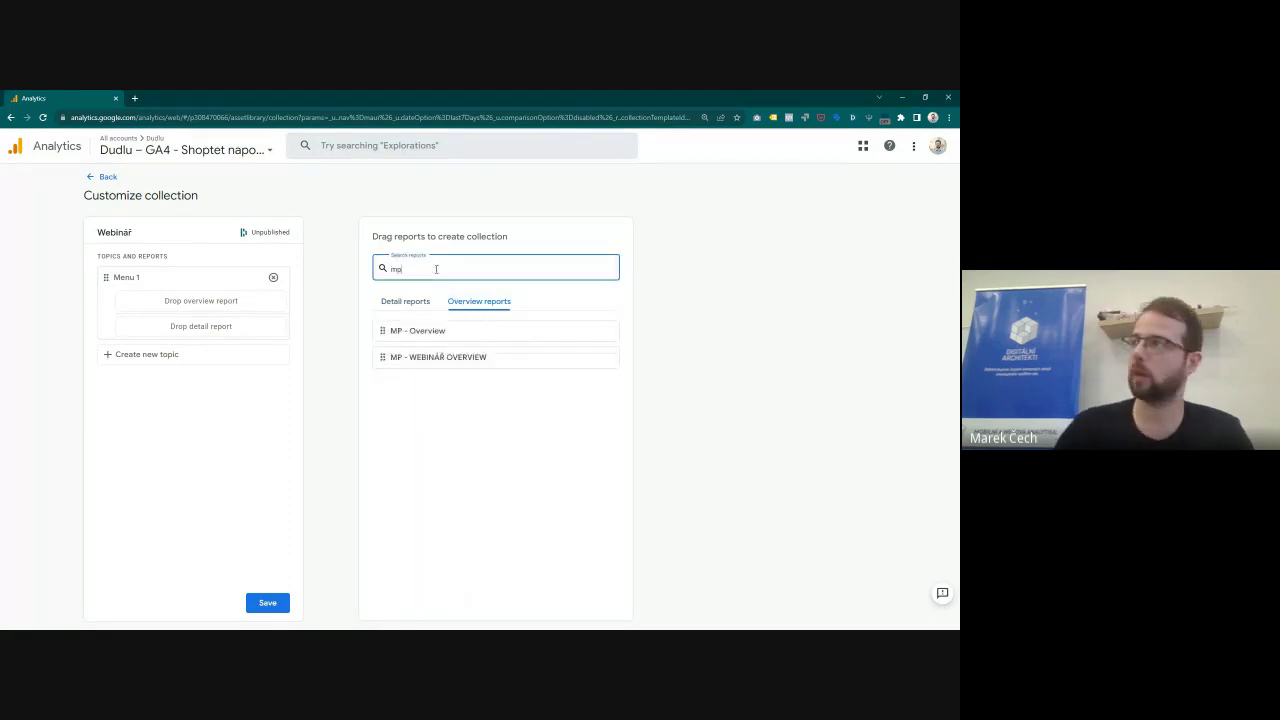
{"action": "left_click_drag", "start_coordinate": [443, 357], "coordinate": [205, 300]}
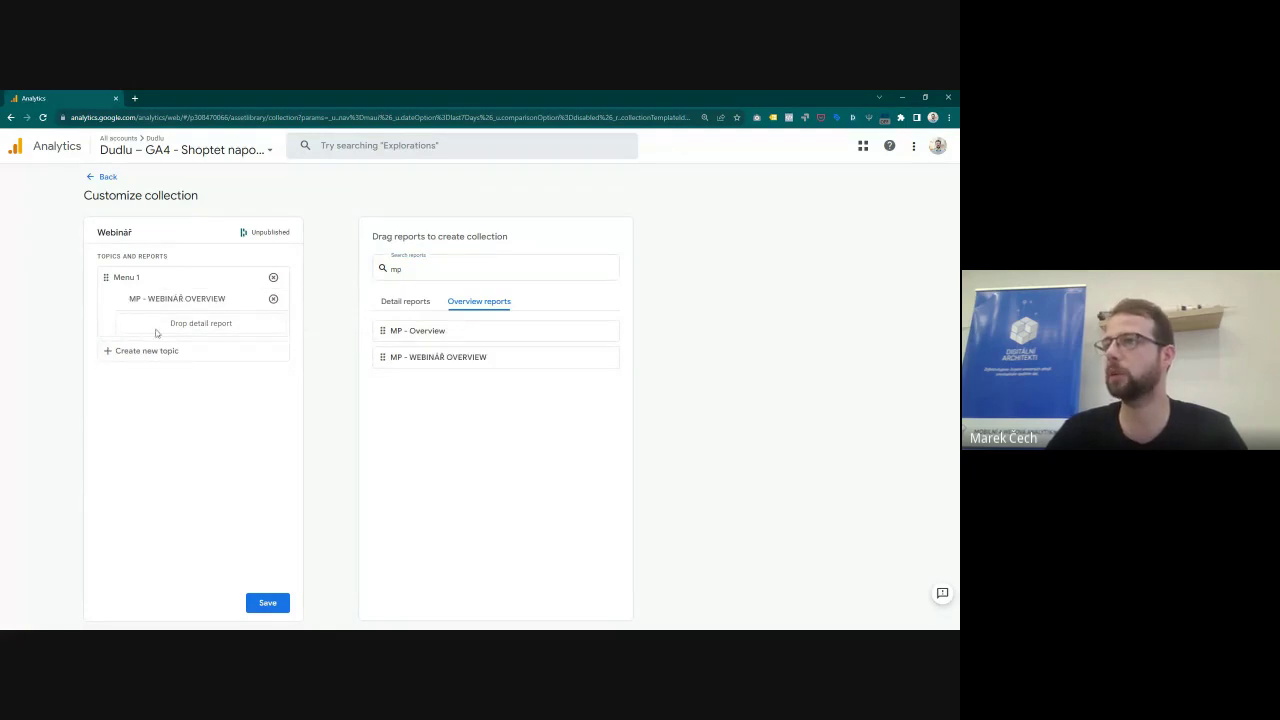
Step: Add the MP - Detail report to Menu 1 as its detail report and save the collection
{"action": "left_click", "coordinate": [398, 302]}
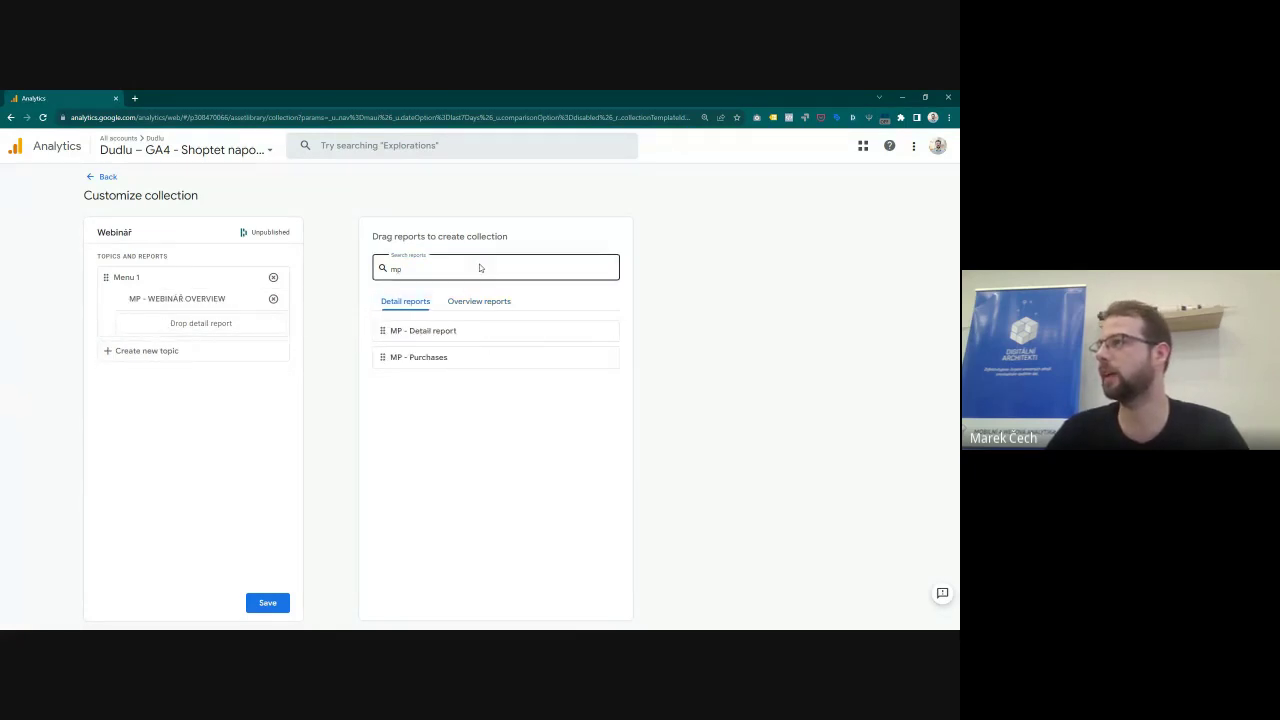
{"action": "left_click_drag", "start_coordinate": [426, 330], "coordinate": [211, 325]}
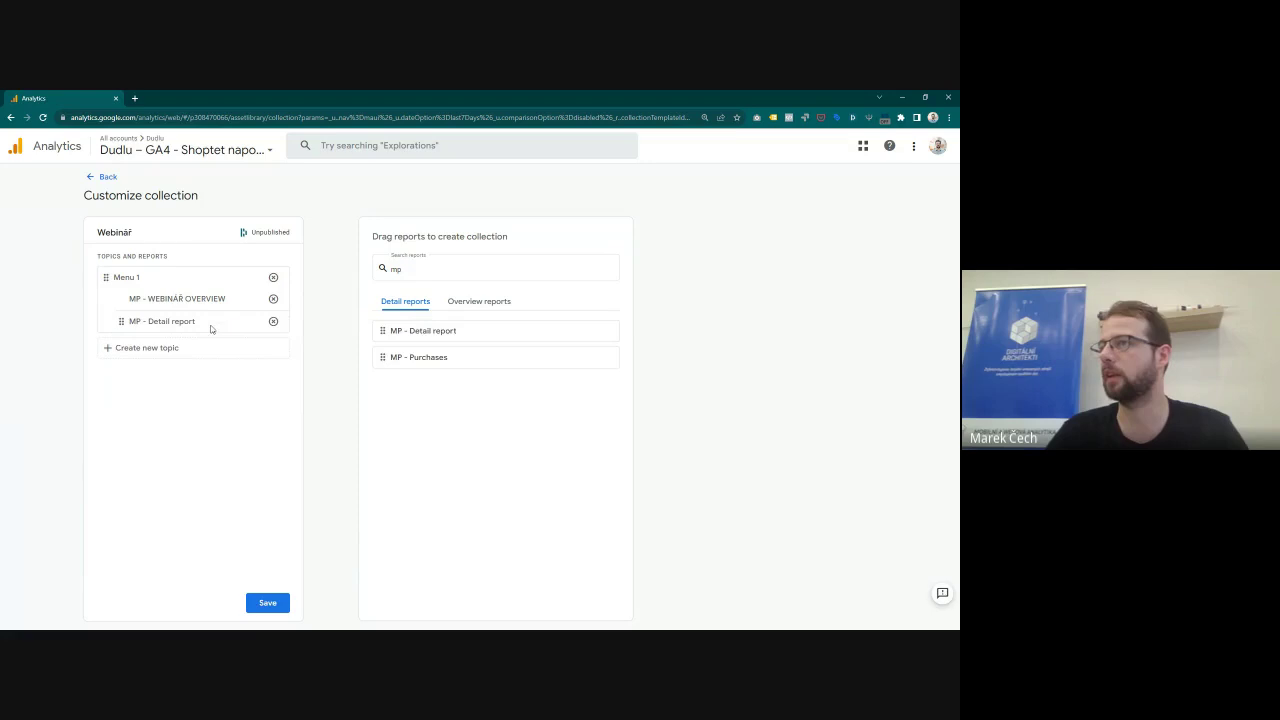
{"action": "left_click", "coordinate": [275, 607]}
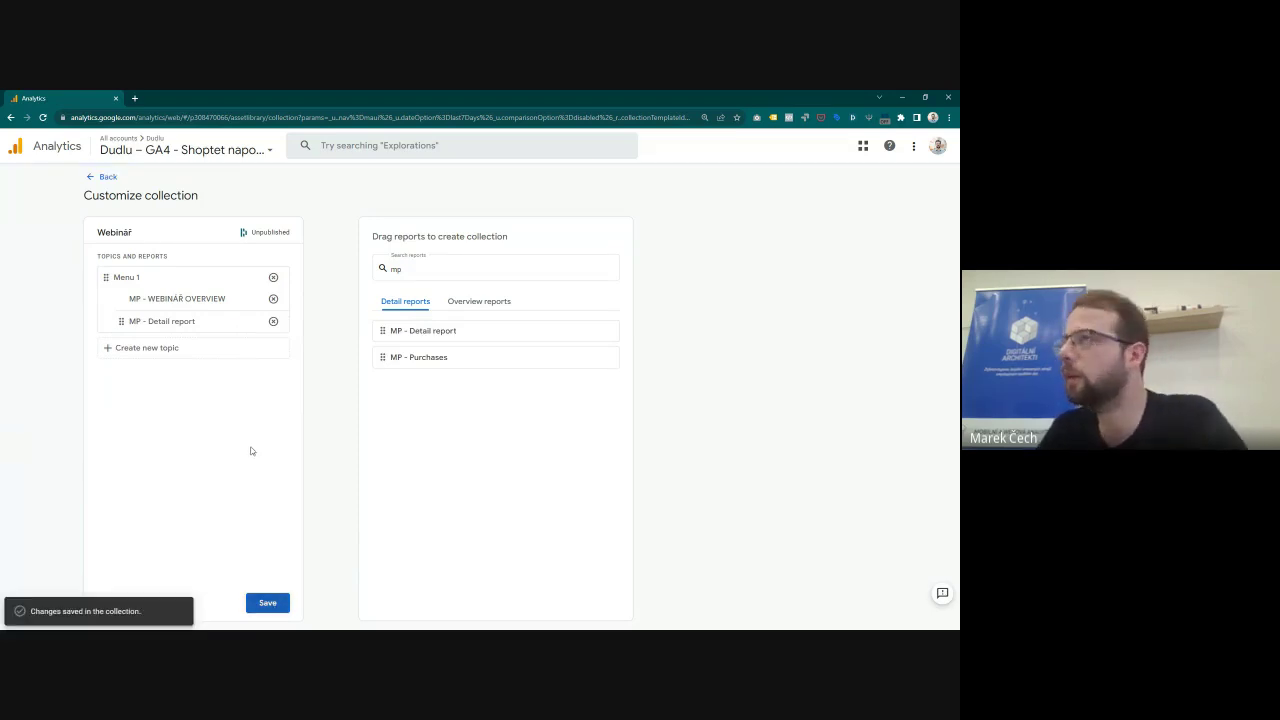
Step: Return to the Library and publish the Webinář collection
{"action": "left_click", "coordinate": [94, 178]}
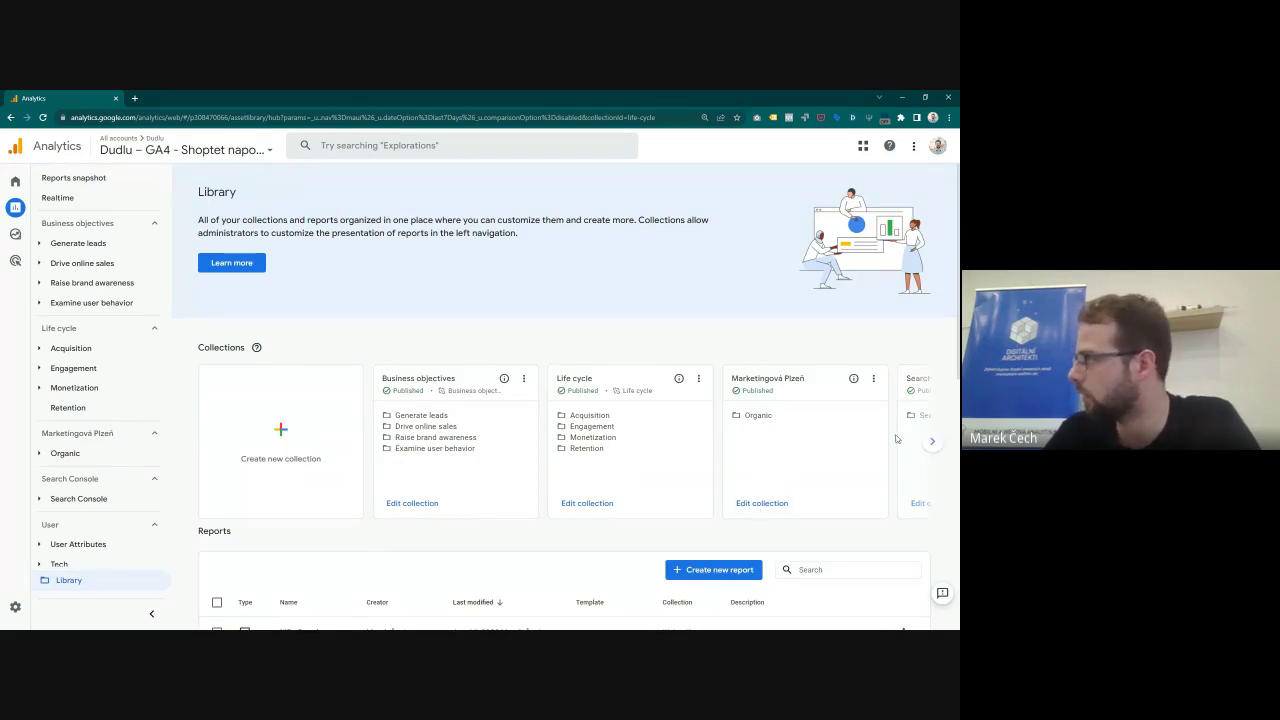
{"action": "left_click", "coordinate": [932, 441]}
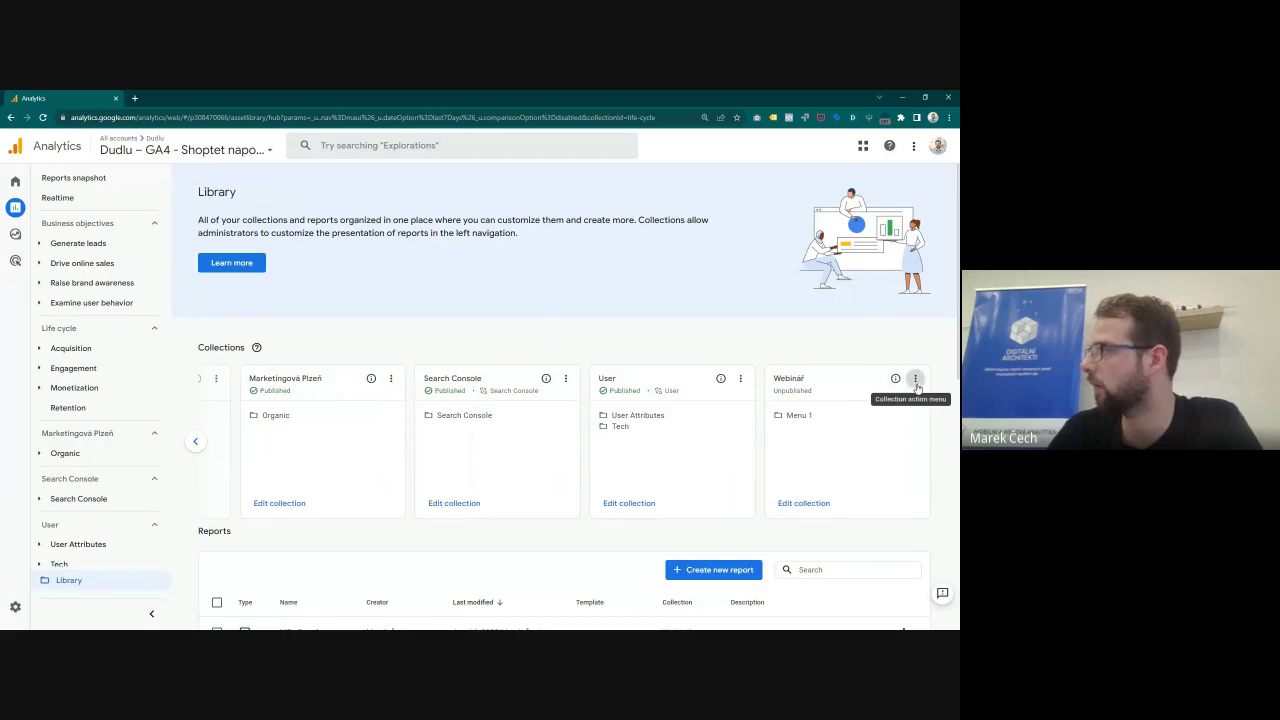
{"action": "left_click", "coordinate": [915, 378]}
{"action": "left_click", "coordinate": [876, 403]}
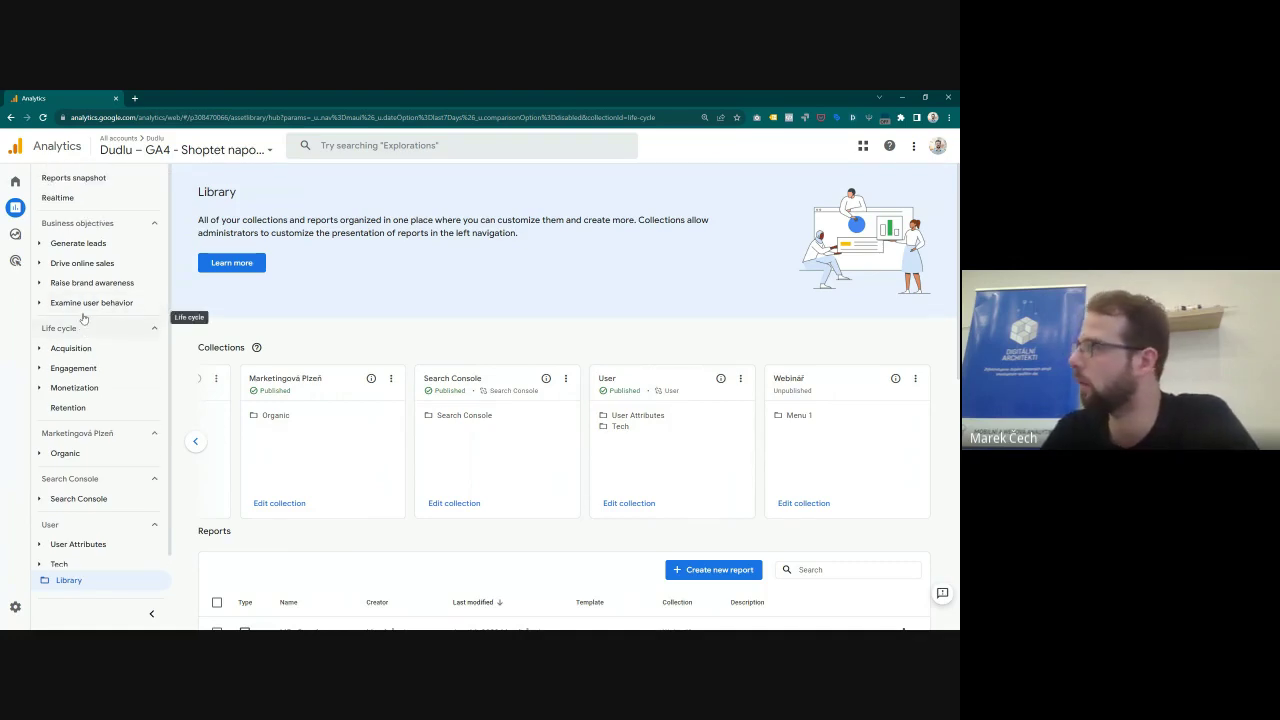
{"action": "left_click", "coordinate": [915, 378]}
{"action": "left_click", "coordinate": [916, 415]}
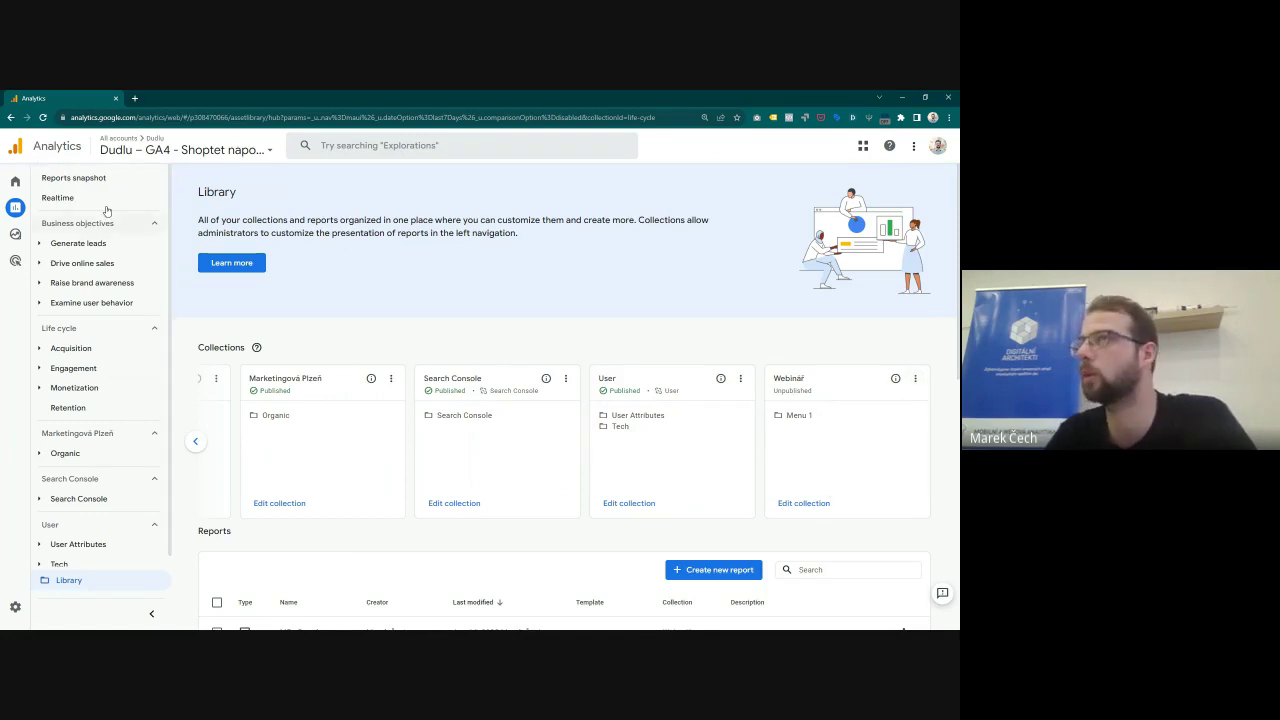
Step: Reload the Library and check the Webinář collection's publication status and its entry in the report navigation
{"action": "left_click", "coordinate": [42, 117]}
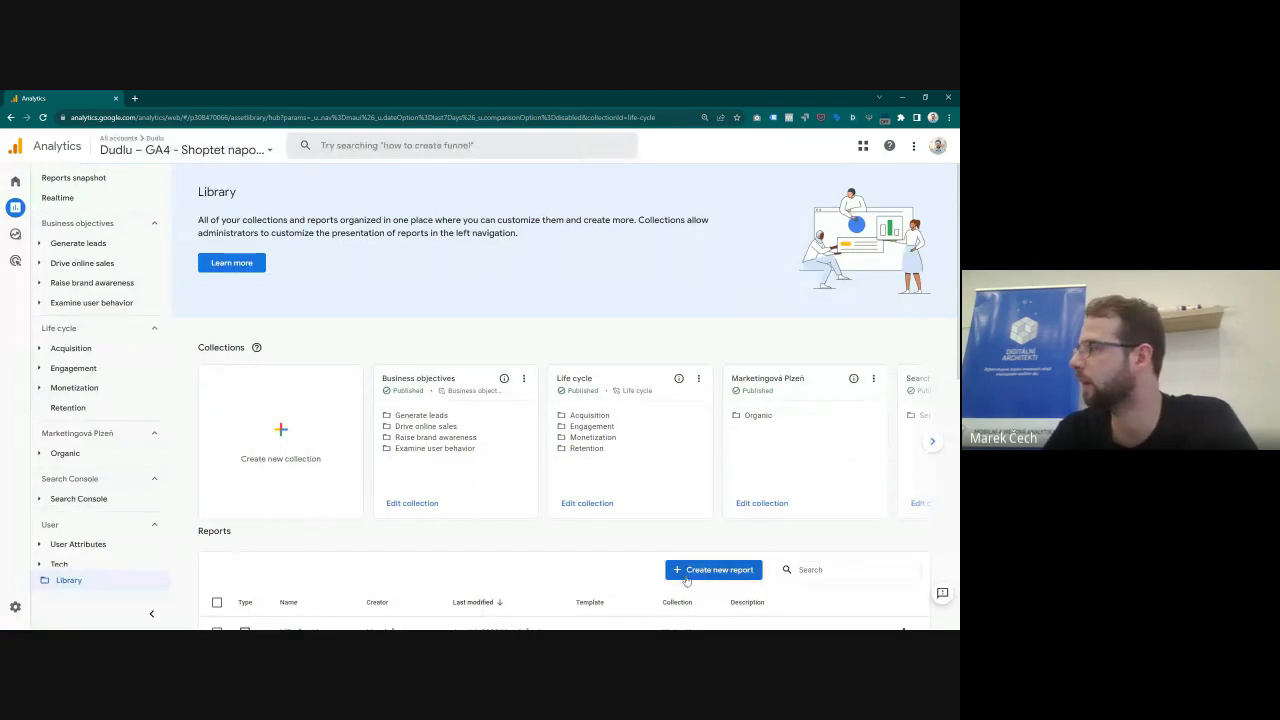
{"action": "left_click", "coordinate": [933, 442]}
{"action": "left_click", "coordinate": [936, 443]}
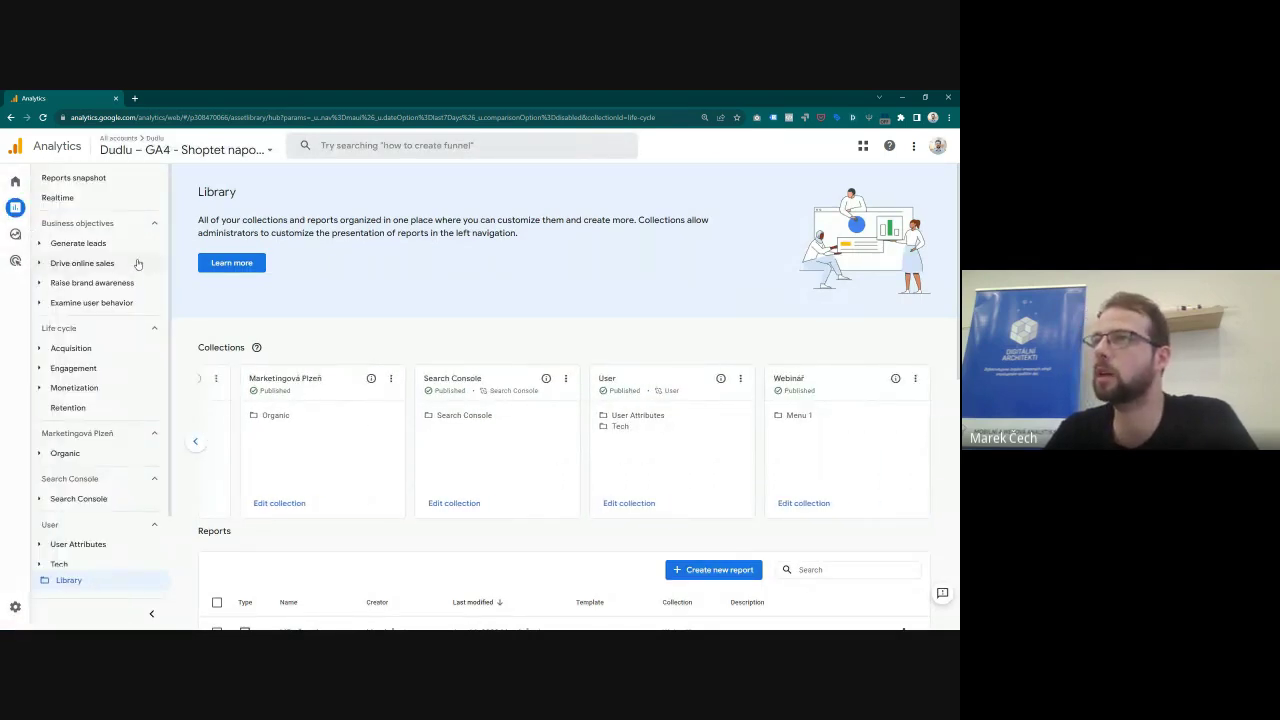
{"action": "scroll", "coordinate": [136, 264], "scroll_direction": "down", "scroll_amount": 1}
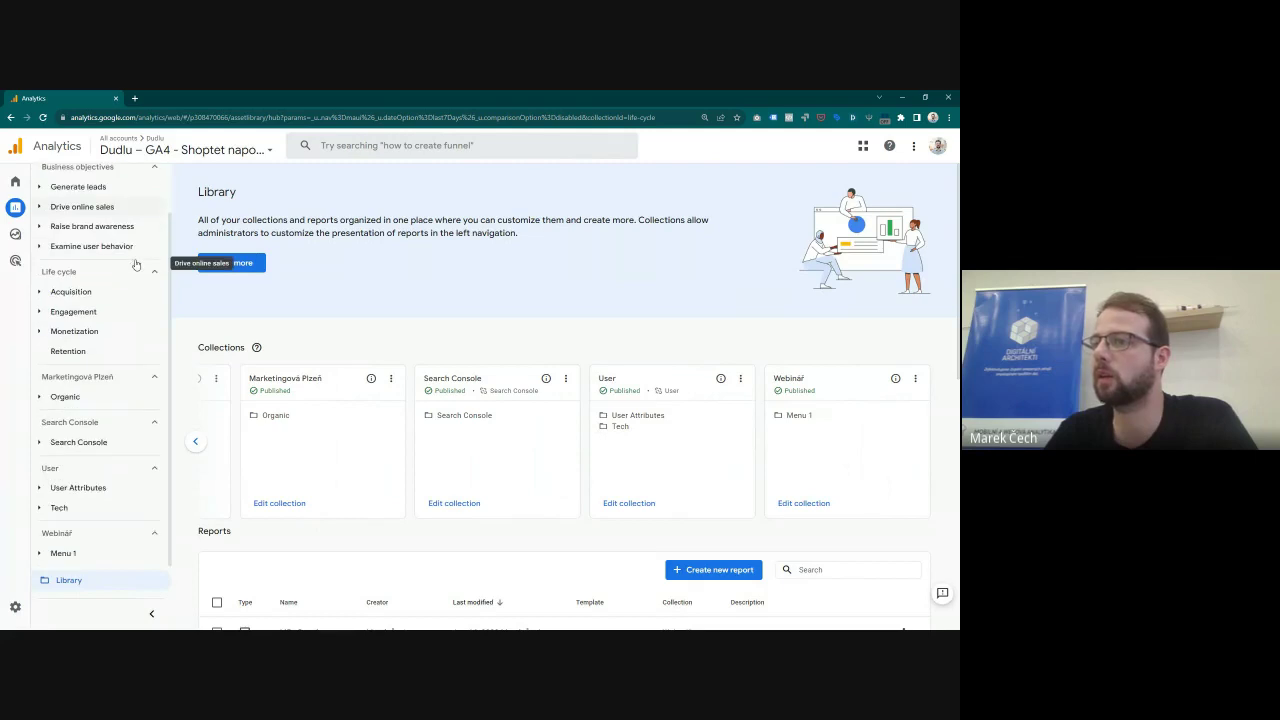
Step: View the MP - WEBINÁŘ OVERVIEW and MP - Detail report pages under Menu 1, ending on the overview
{"action": "left_click", "coordinate": [44, 556]}
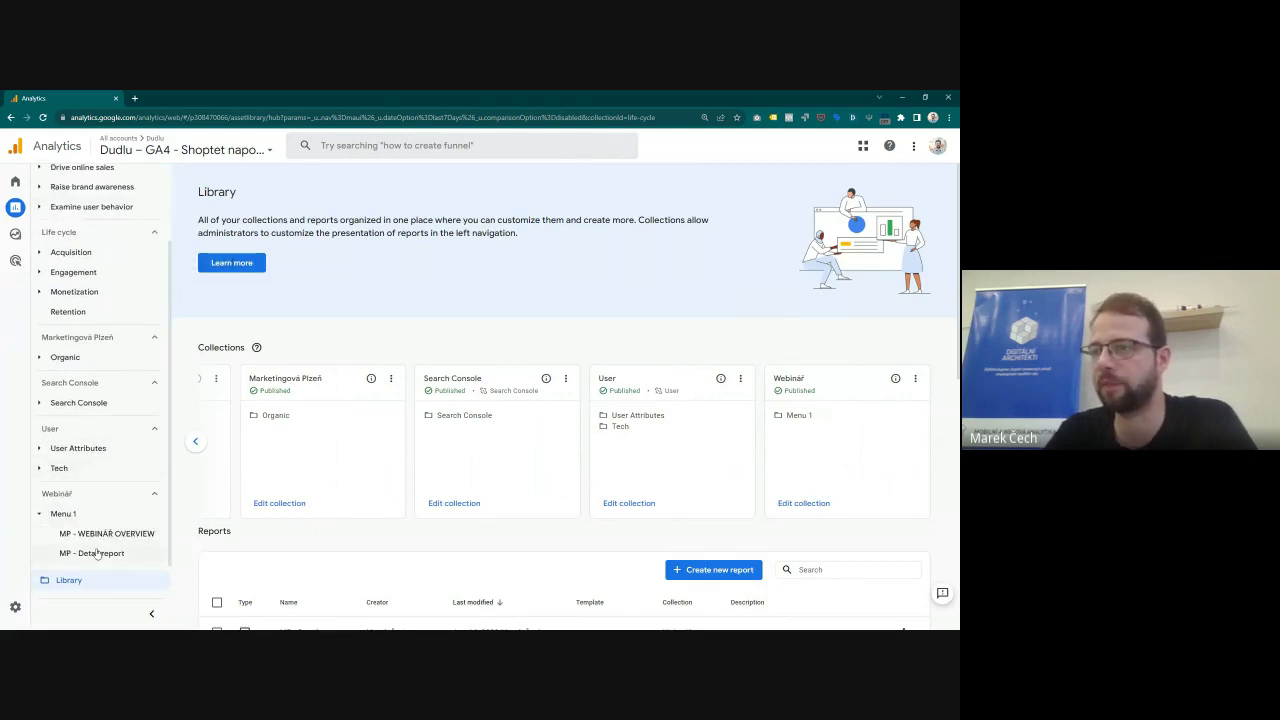
{"action": "left_click", "coordinate": [86, 540]}
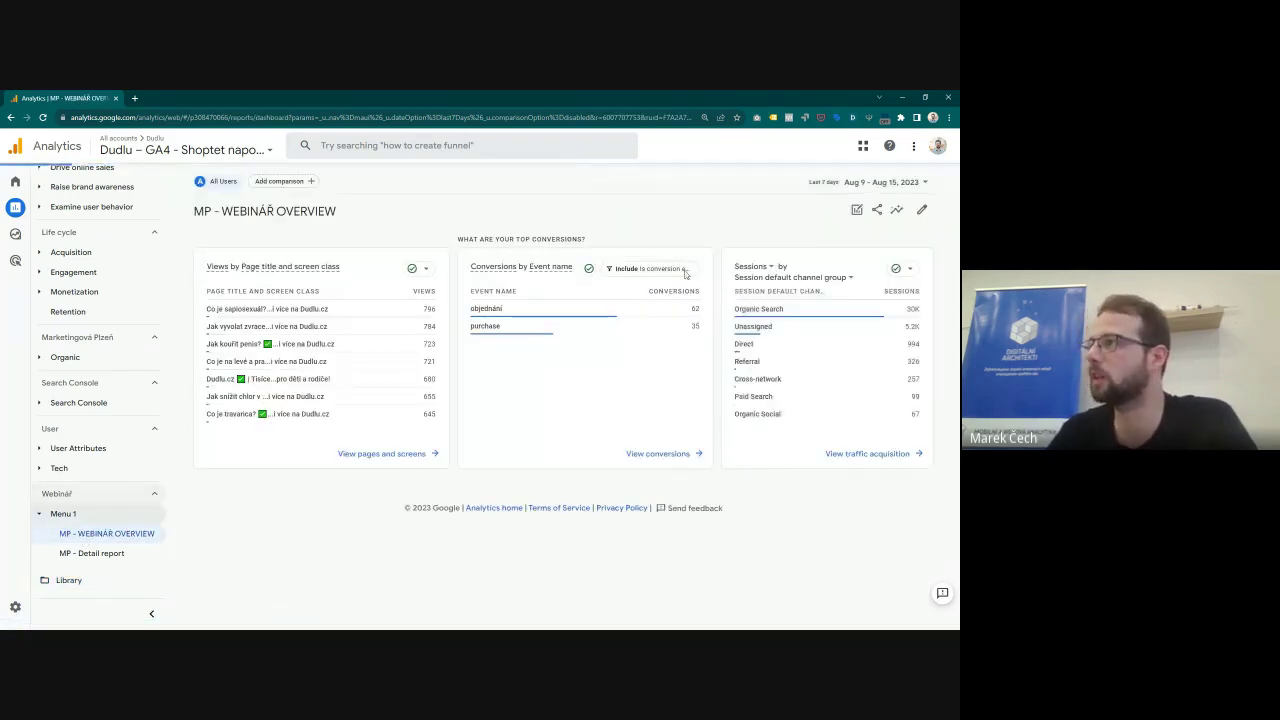
{"action": "left_click", "coordinate": [92, 553]}
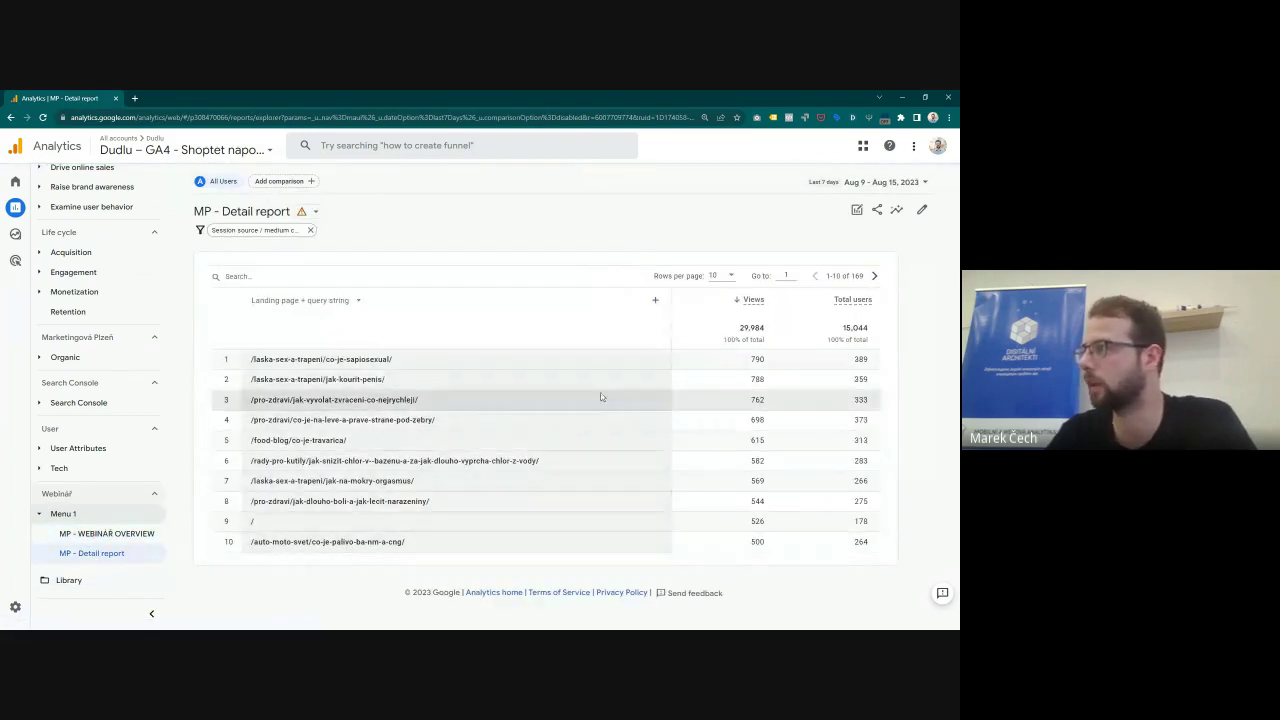
{"action": "left_click", "coordinate": [107, 537]}
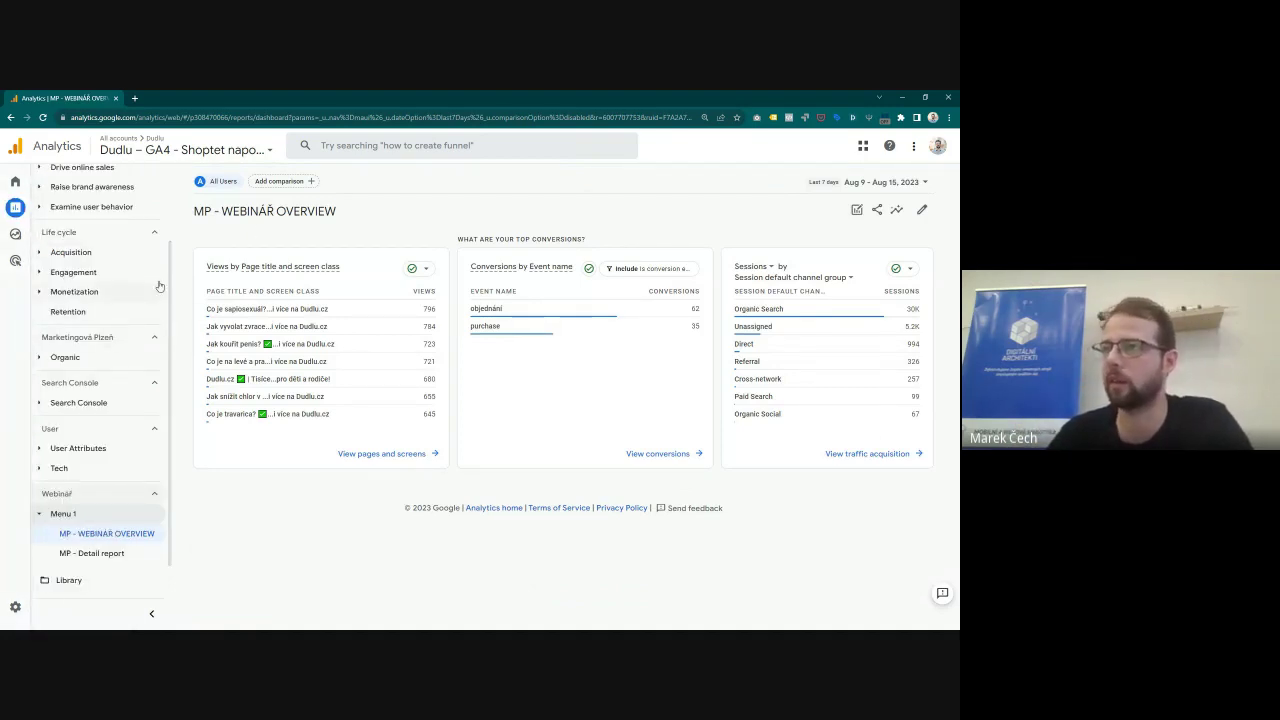
Step: Open the Seznam - landing page report under Organic in the Marketingová Plzeň collection and examine all its table metrics
{"action": "left_click", "coordinate": [40, 357]}
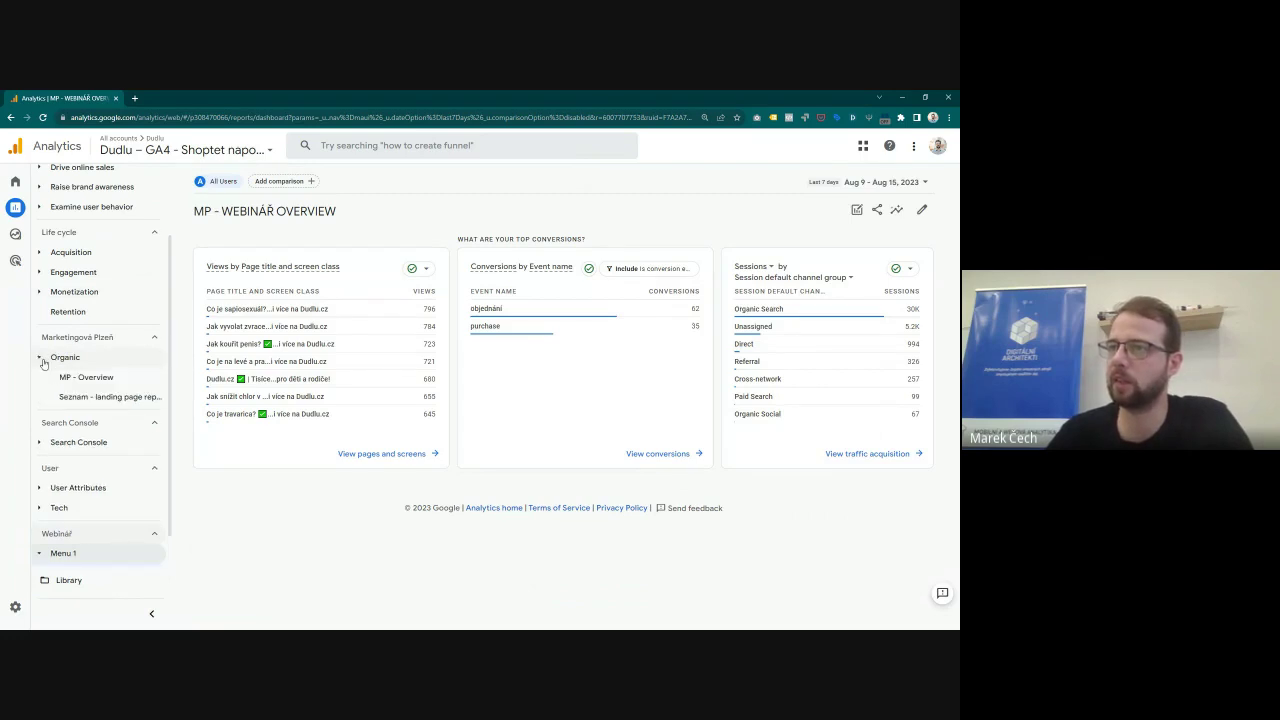
{"action": "left_click", "coordinate": [88, 398]}
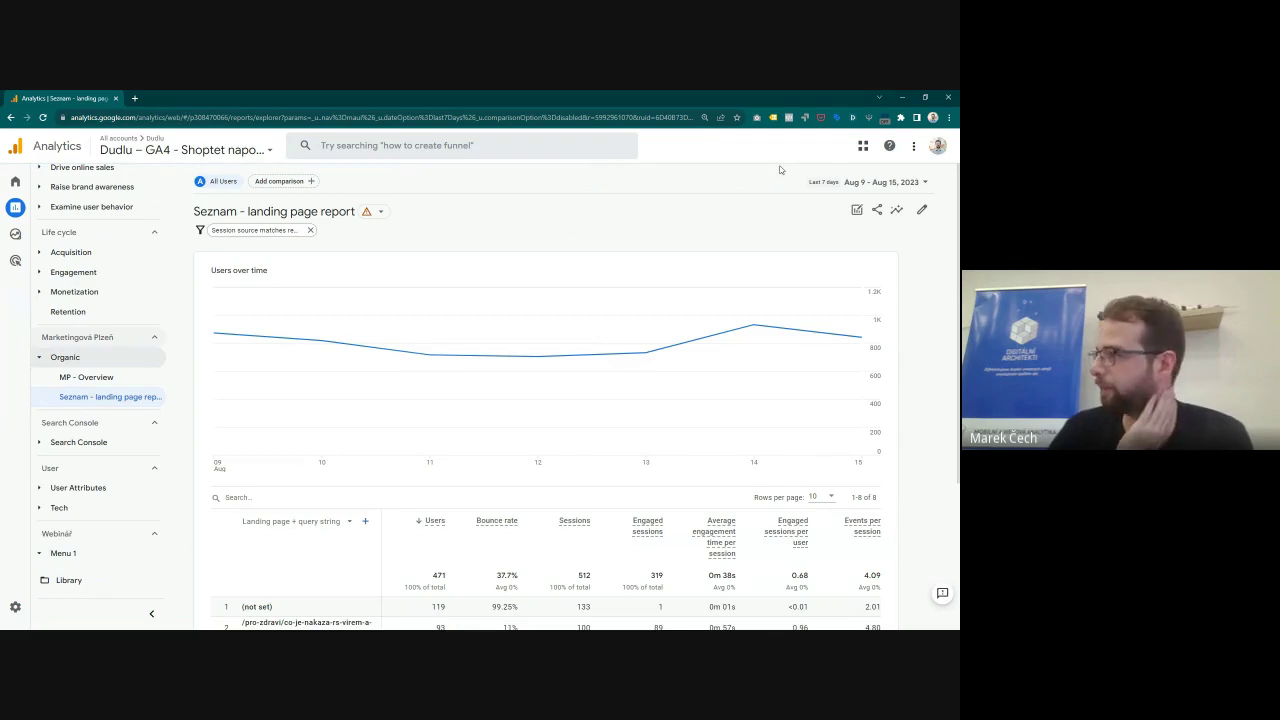
{"action": "scroll", "coordinate": [797, 271], "scroll_direction": "down", "scroll_amount": 4}
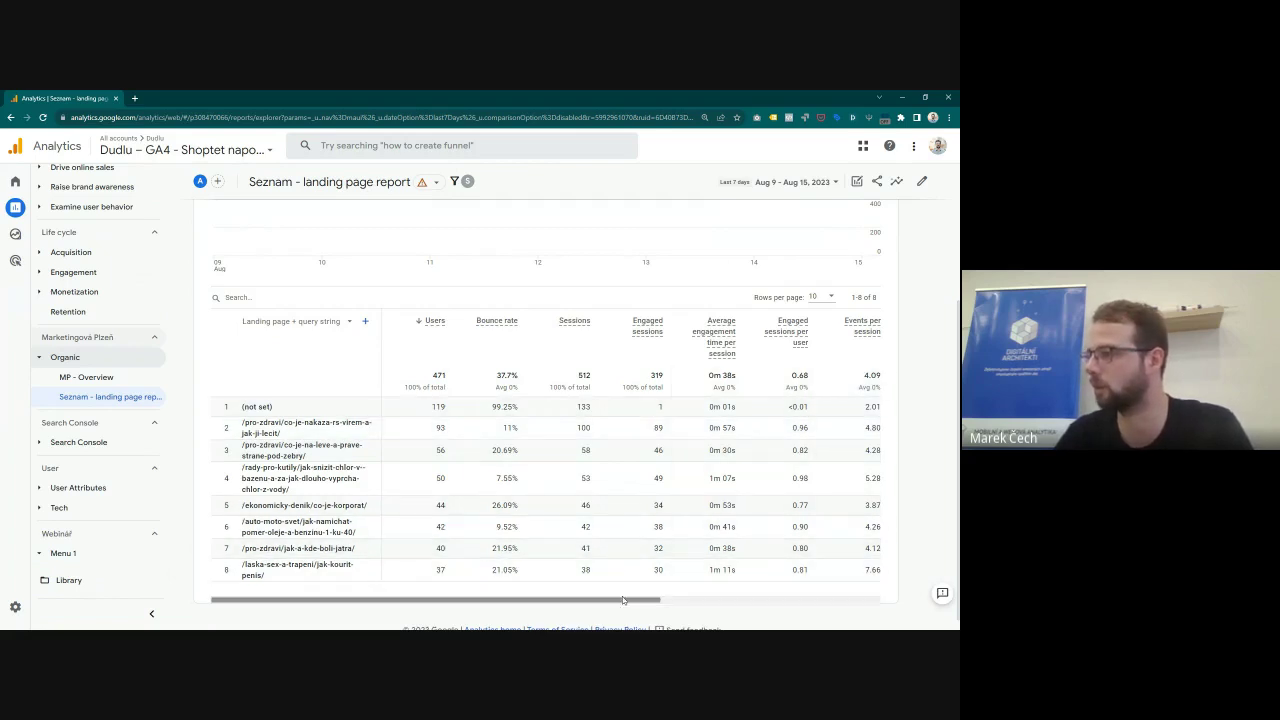
{"action": "left_click_drag", "start_coordinate": [618, 602], "coordinate": [840, 602]}
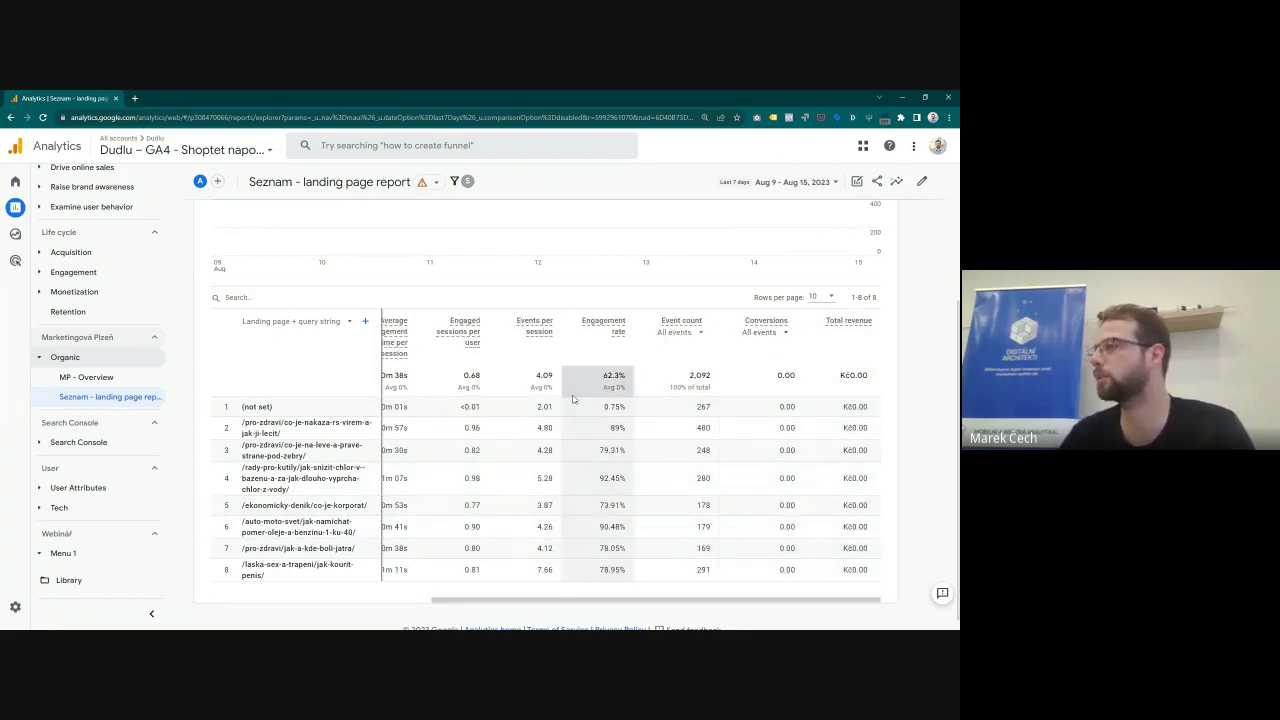
Step: Limit the Conversions column to the purchase event and sort the landing pages by it in descending order
{"action": "left_click", "coordinate": [759, 334]}
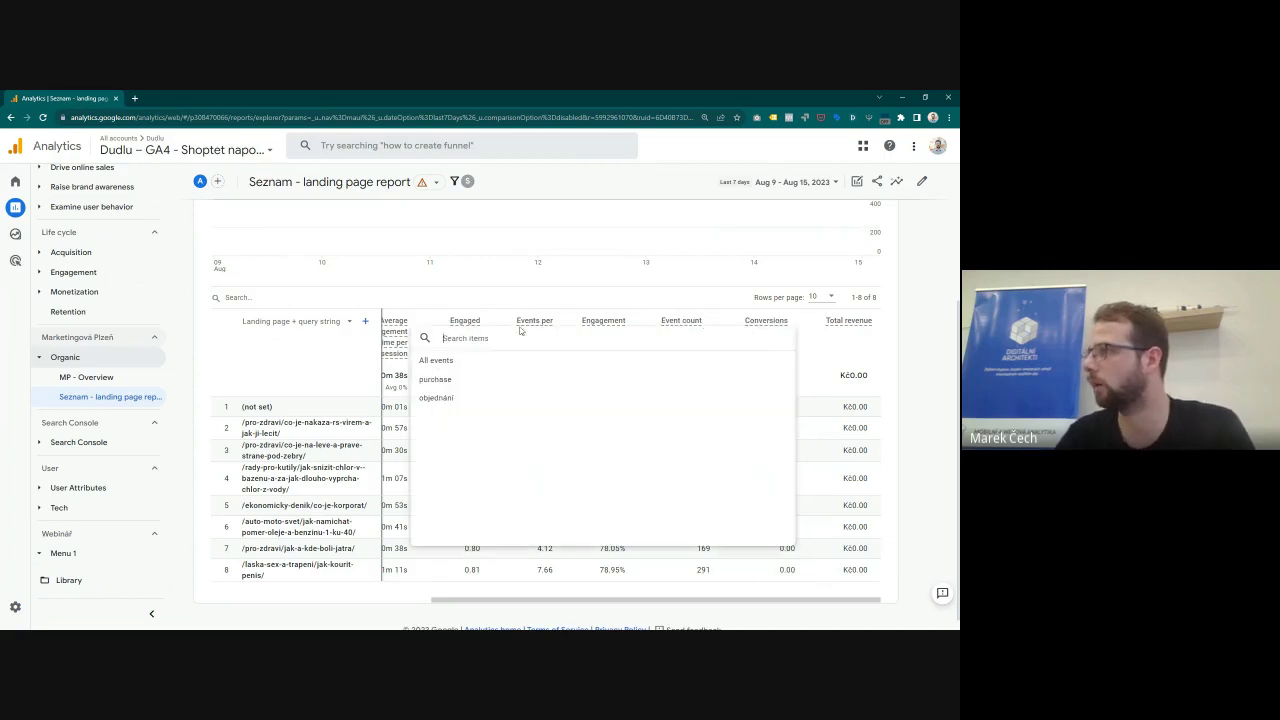
{"action": "left_click", "coordinate": [449, 382]}
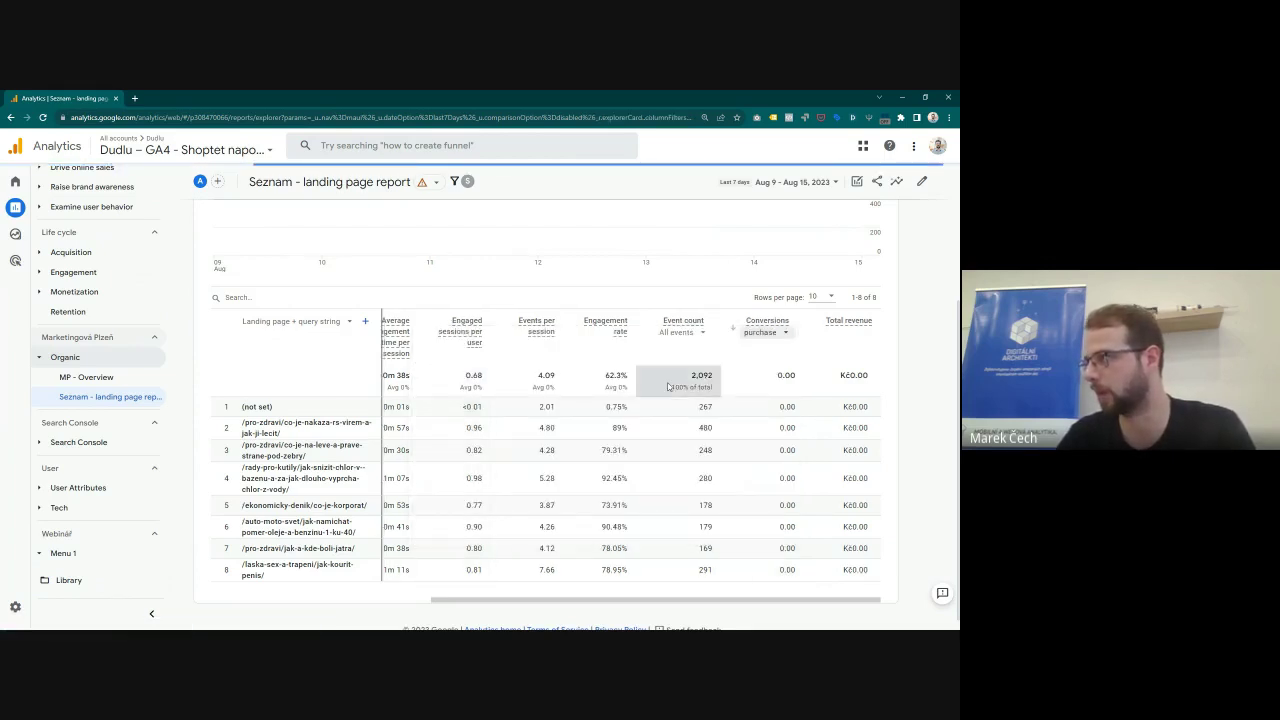
{"action": "left_click", "coordinate": [733, 333]}
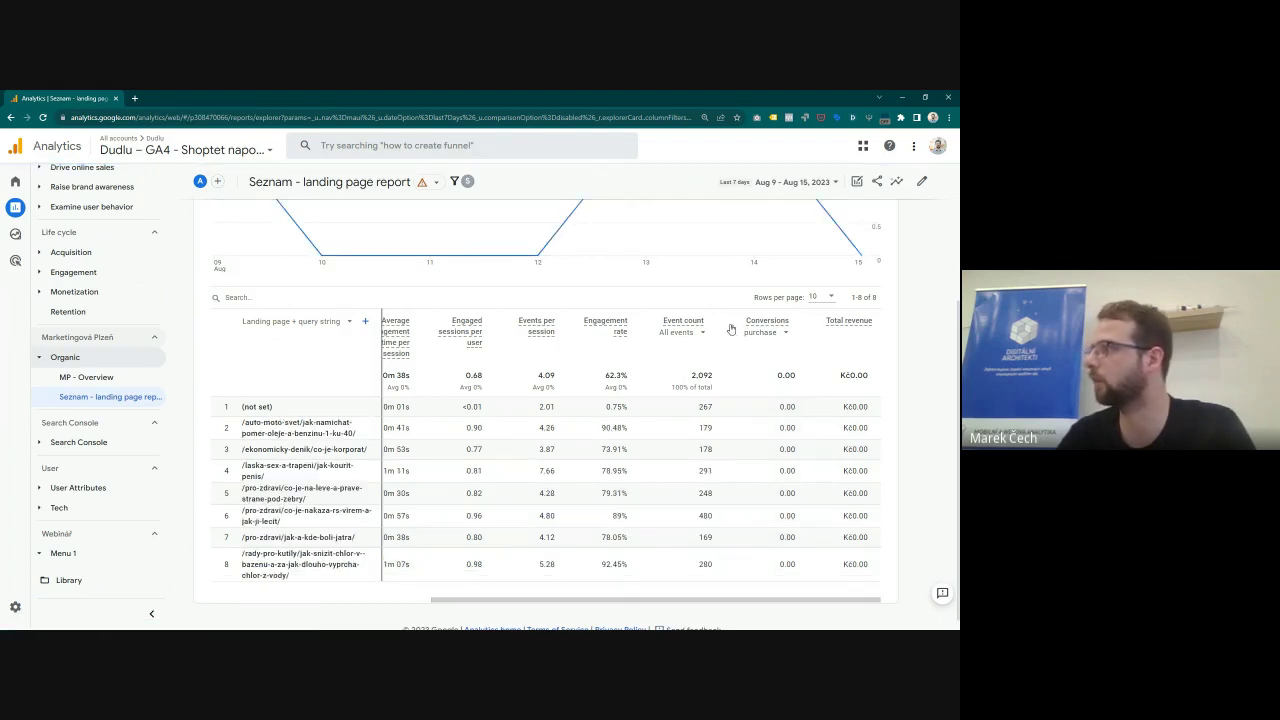
{"action": "scroll", "coordinate": [787, 393], "scroll_direction": "up", "scroll_amount": 2}
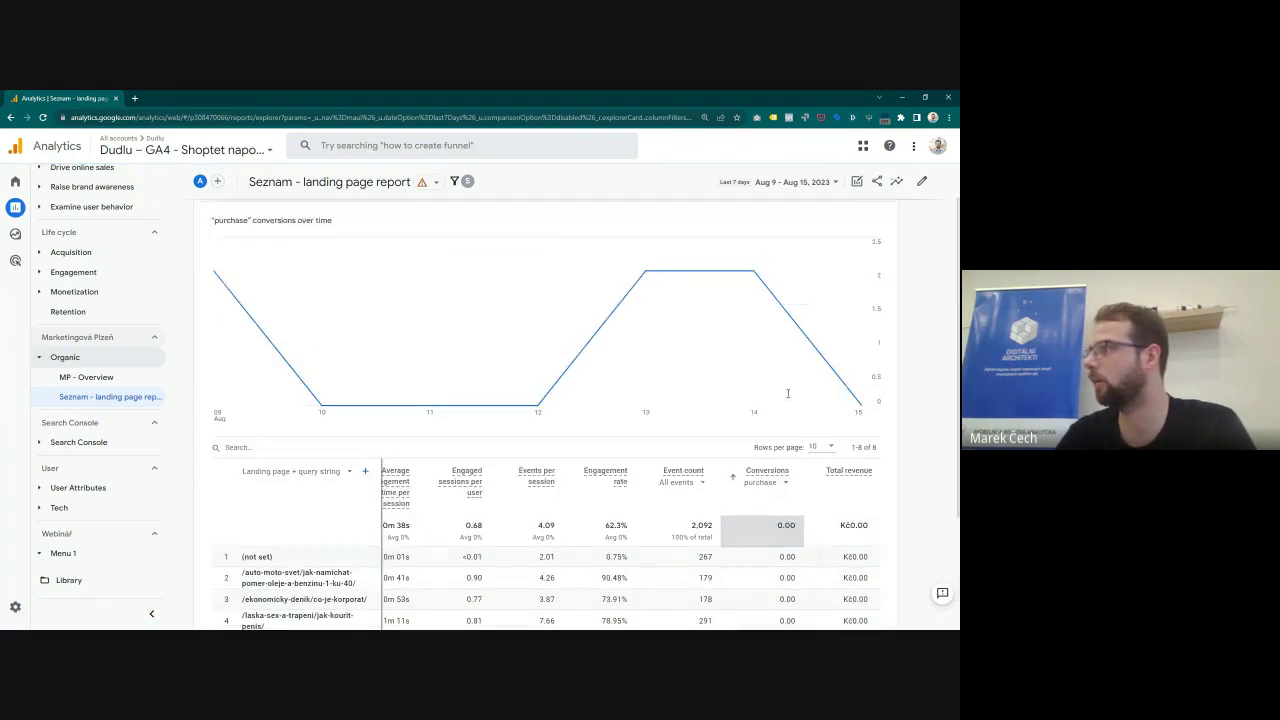
{"action": "scroll", "coordinate": [787, 396], "scroll_direction": "down", "scroll_amount": 3}
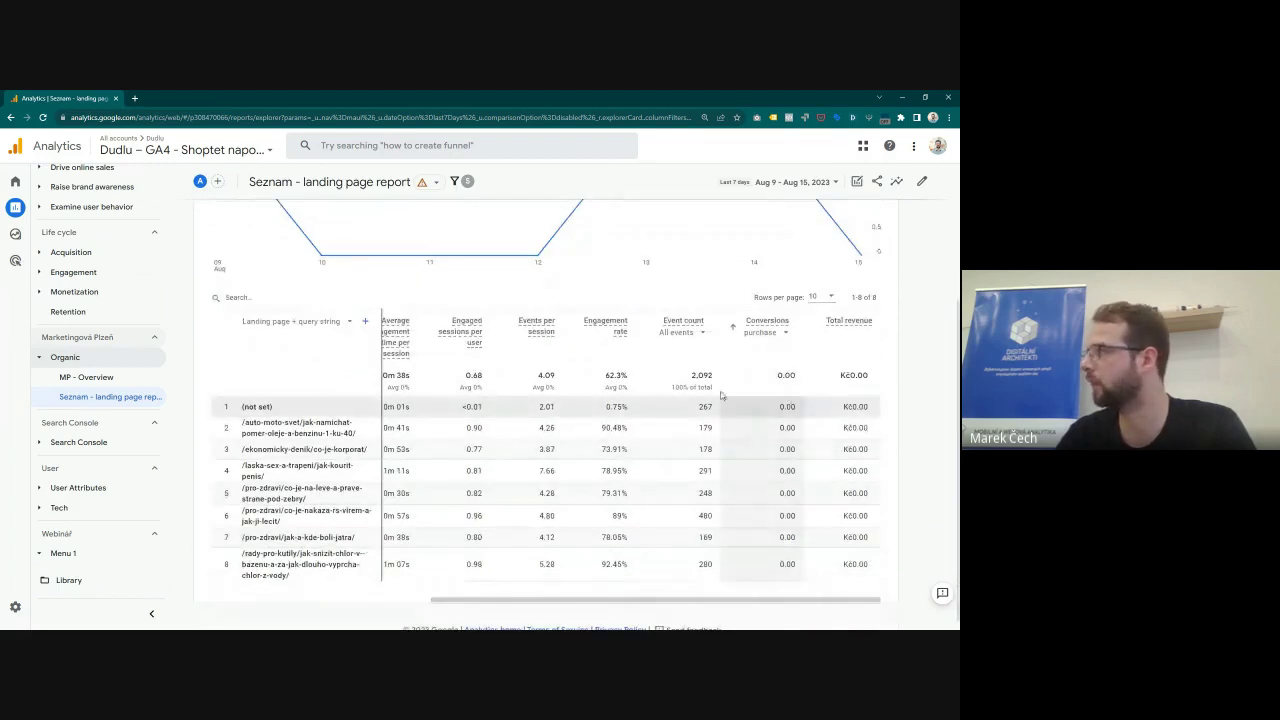
{"action": "left_click", "coordinate": [737, 331]}
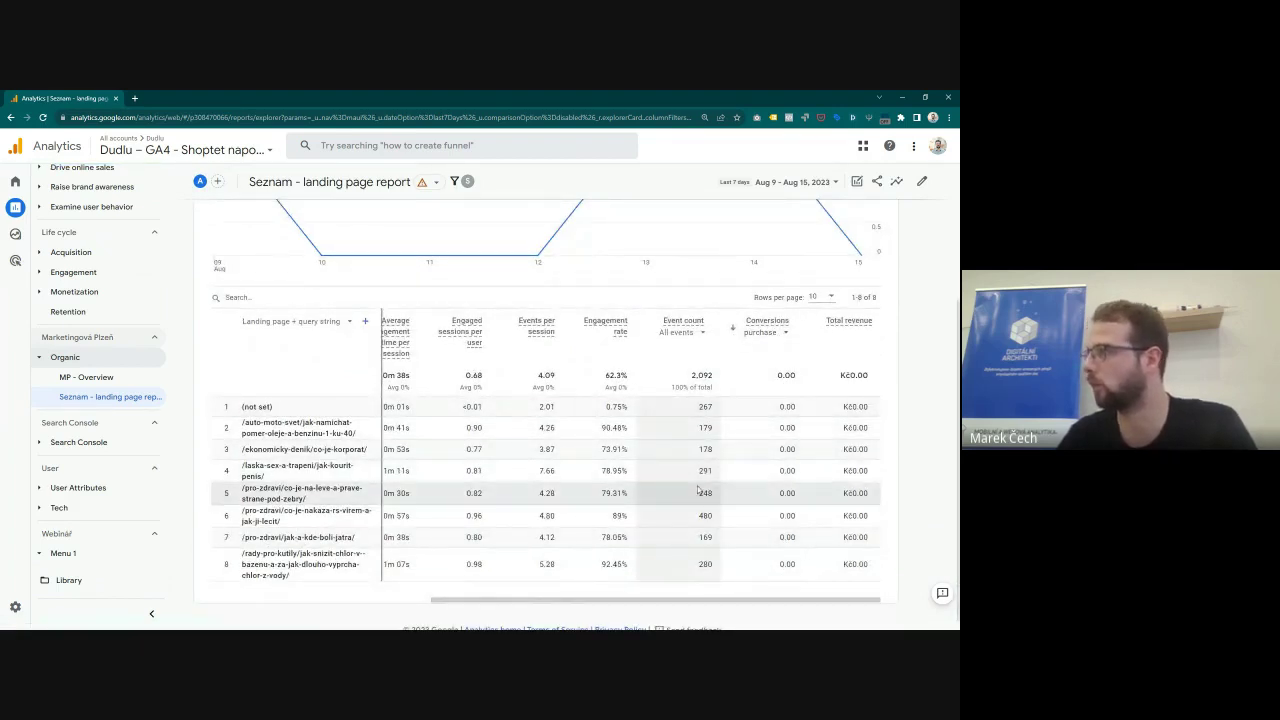
Step: Examine the report's Session source filter condition, the purchase conversions chart and the landing page table
{"action": "scroll", "coordinate": [687, 347], "scroll_direction": "up", "scroll_amount": 3}
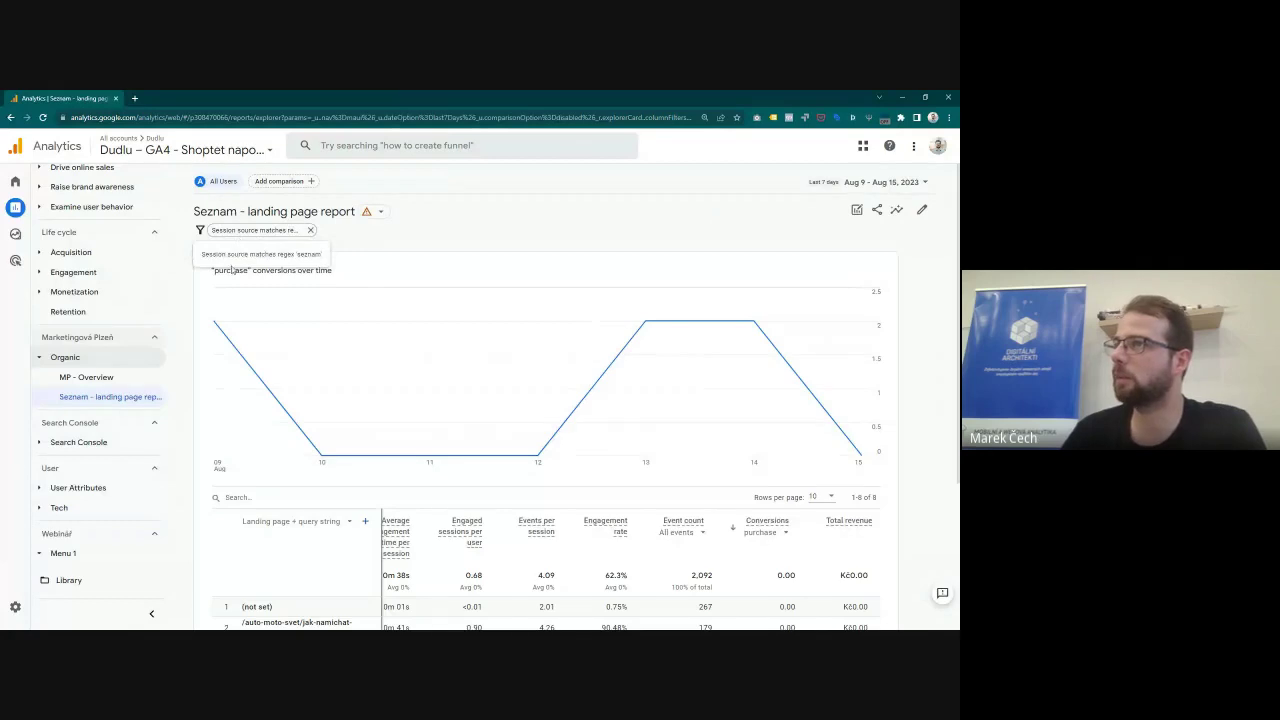
{"action": "left_click_drag", "start_coordinate": [201, 254], "coordinate": [327, 259]}
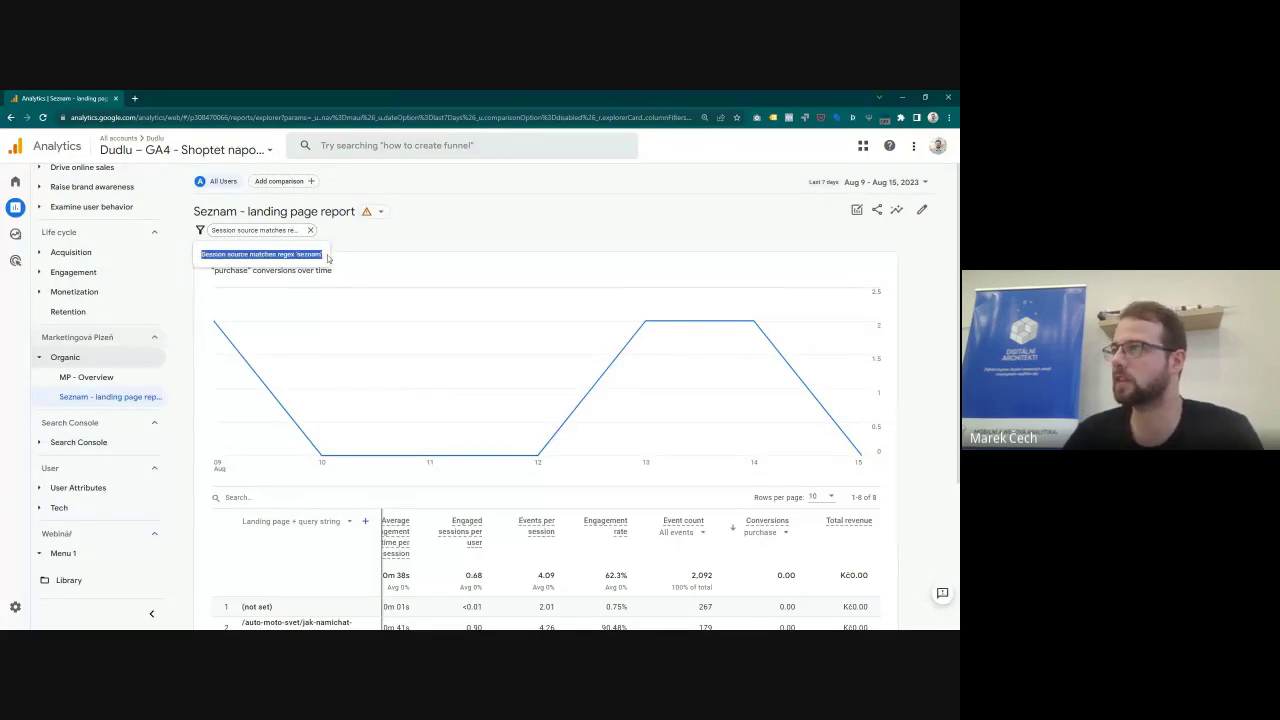
{"action": "scroll", "coordinate": [551, 243], "scroll_direction": "down", "scroll_amount": 4}
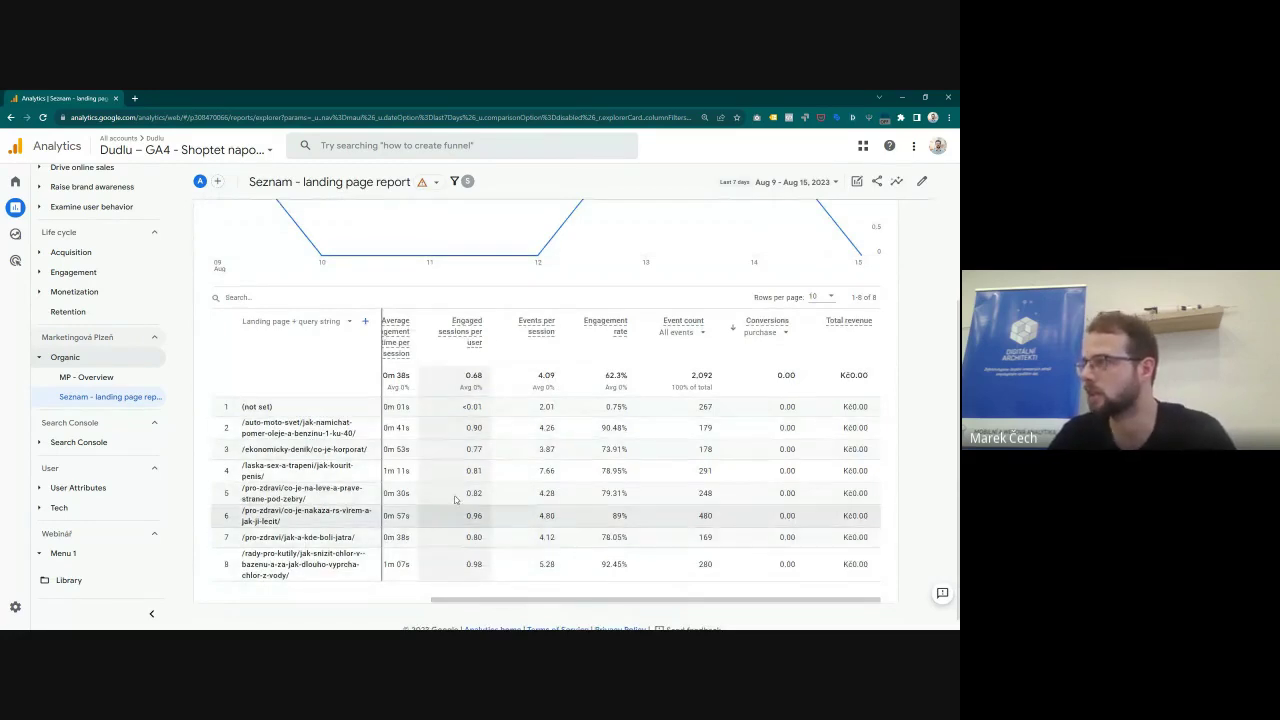
{"action": "scroll", "coordinate": [408, 434], "scroll_direction": "up", "scroll_amount": 3}
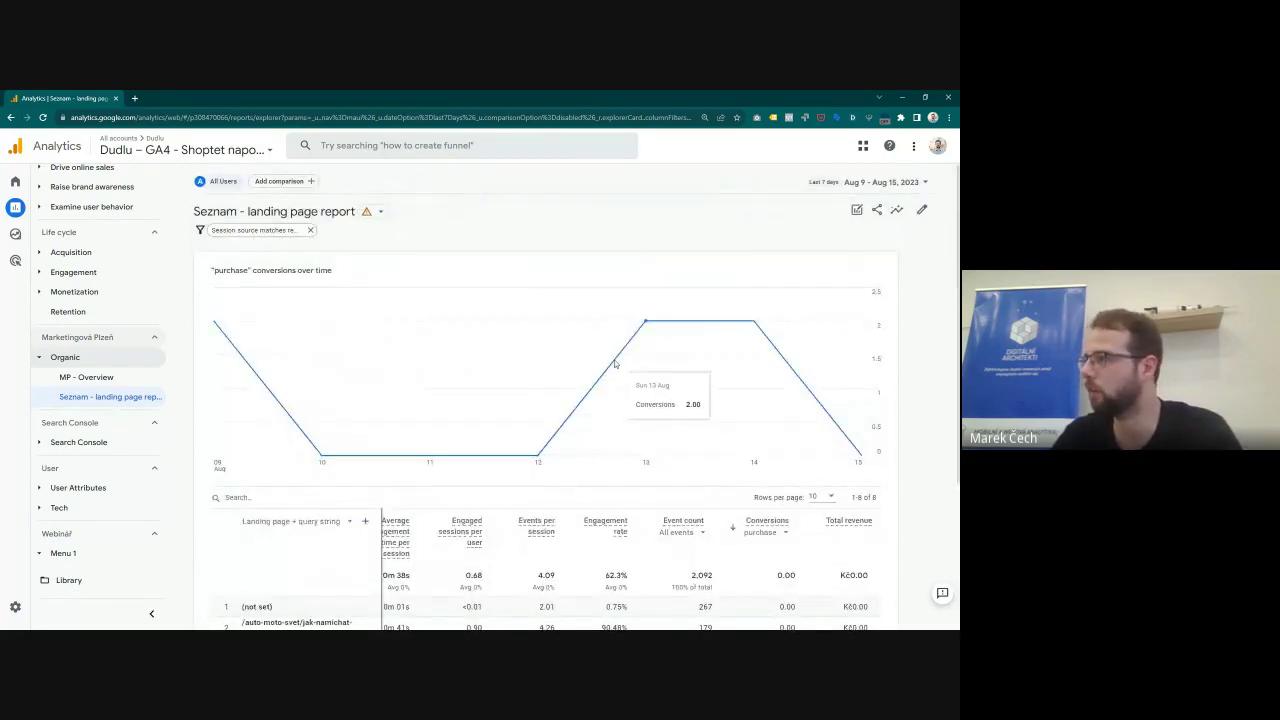
{"action": "scroll", "coordinate": [614, 363], "scroll_direction": "down", "scroll_amount": 2}
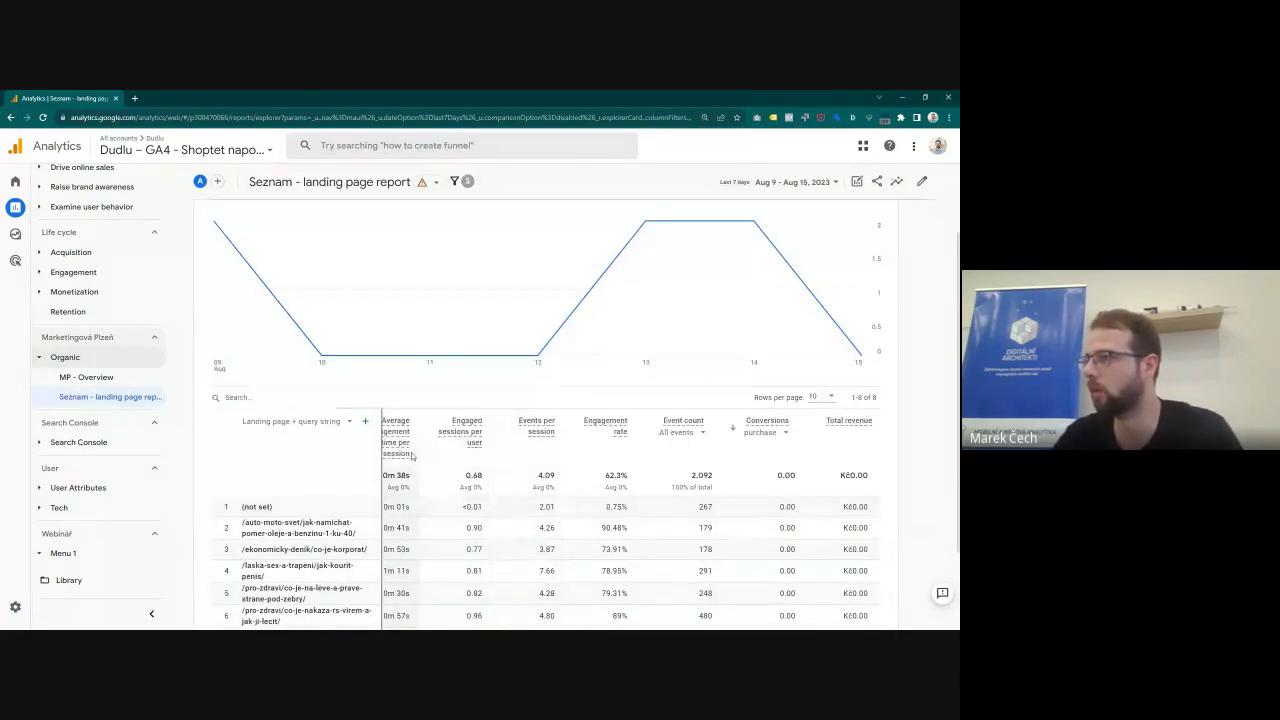
Step: Sort the landing pages by Users in descending order and examine the users chart and the table
{"action": "scroll", "coordinate": [466, 571], "scroll_direction": "down", "scroll_amount": 2}
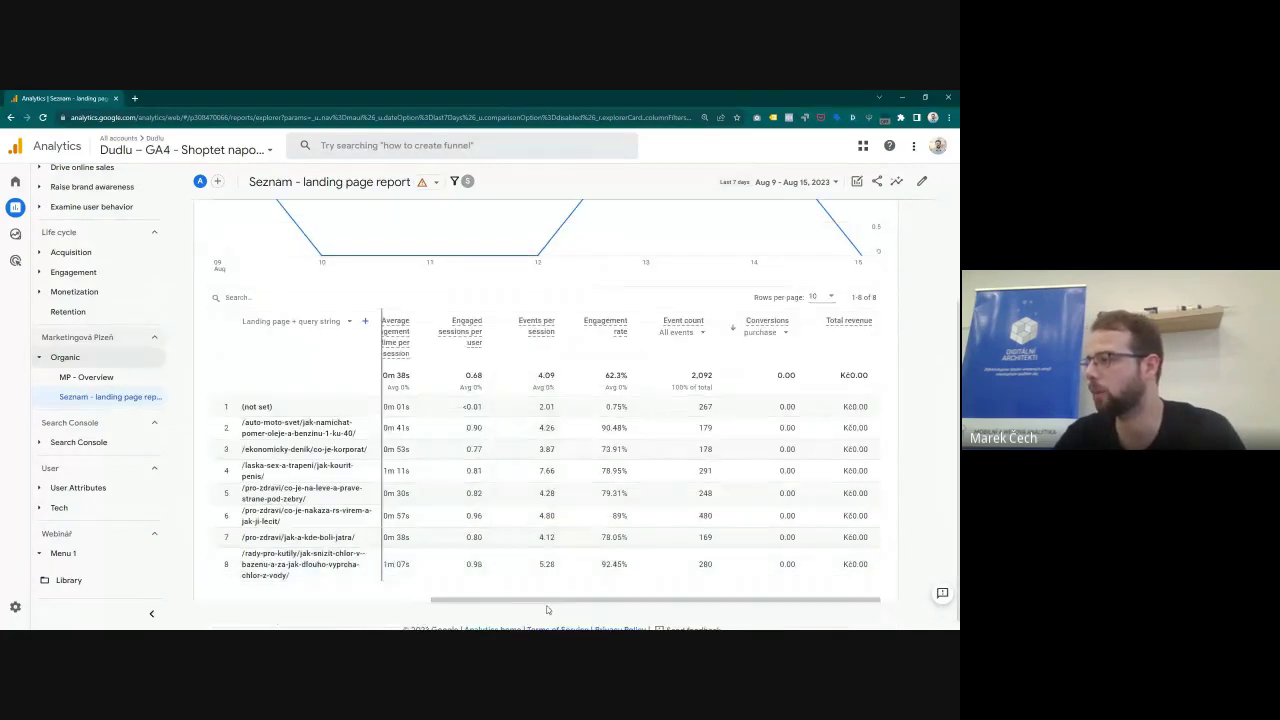
{"action": "left_click_drag", "start_coordinate": [546, 601], "coordinate": [298, 601]}
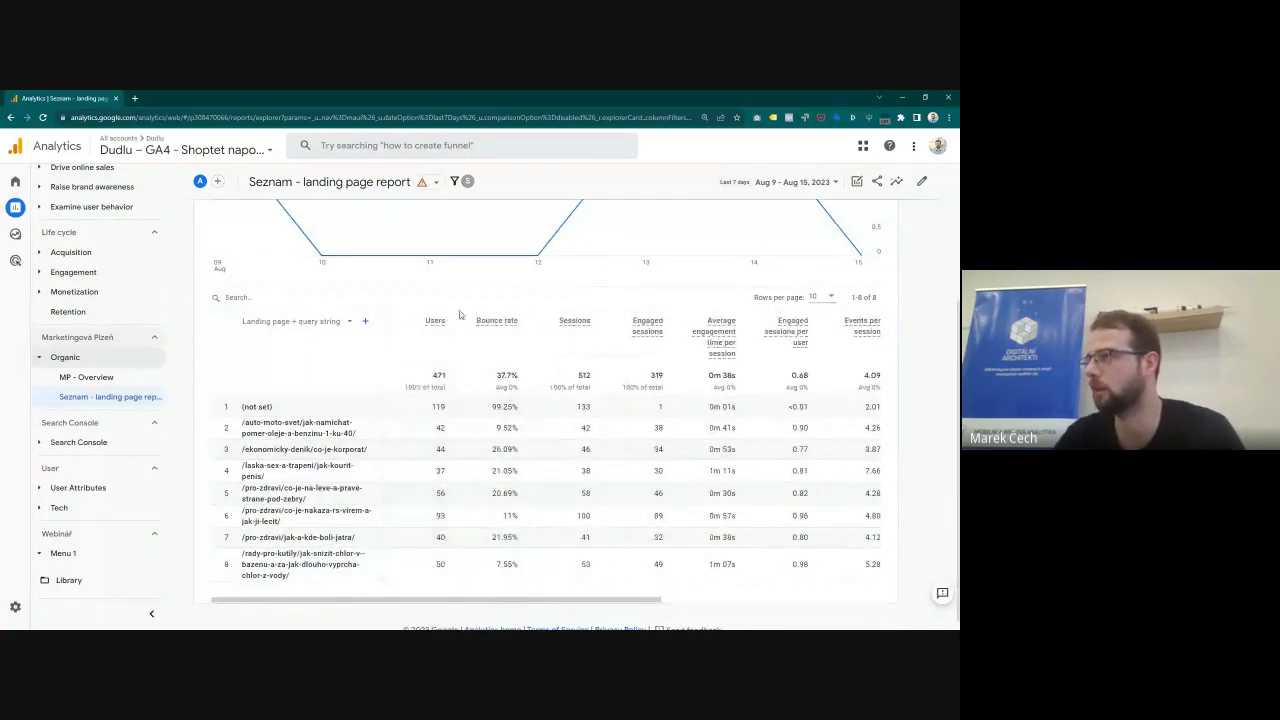
{"action": "left_click", "coordinate": [420, 322]}
{"action": "scroll", "coordinate": [440, 349], "scroll_direction": "up", "scroll_amount": 3}
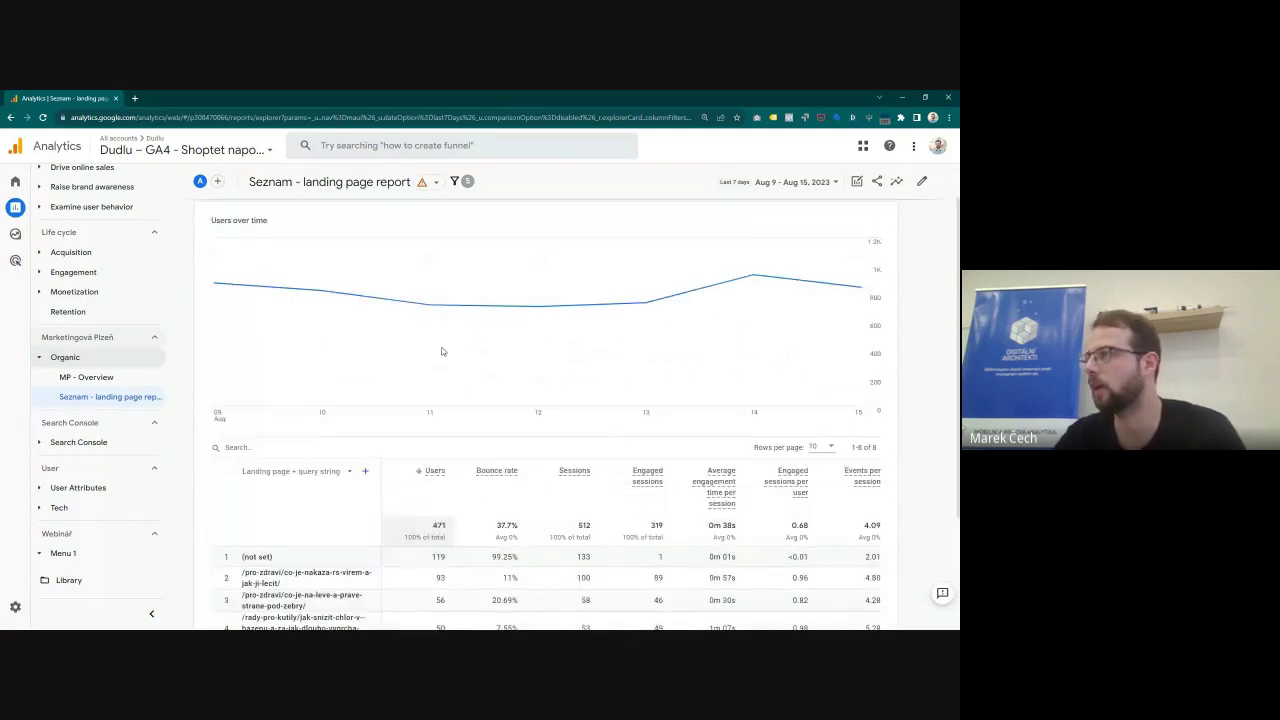
{"action": "scroll", "coordinate": [594, 365], "scroll_direction": "down", "scroll_amount": 2}
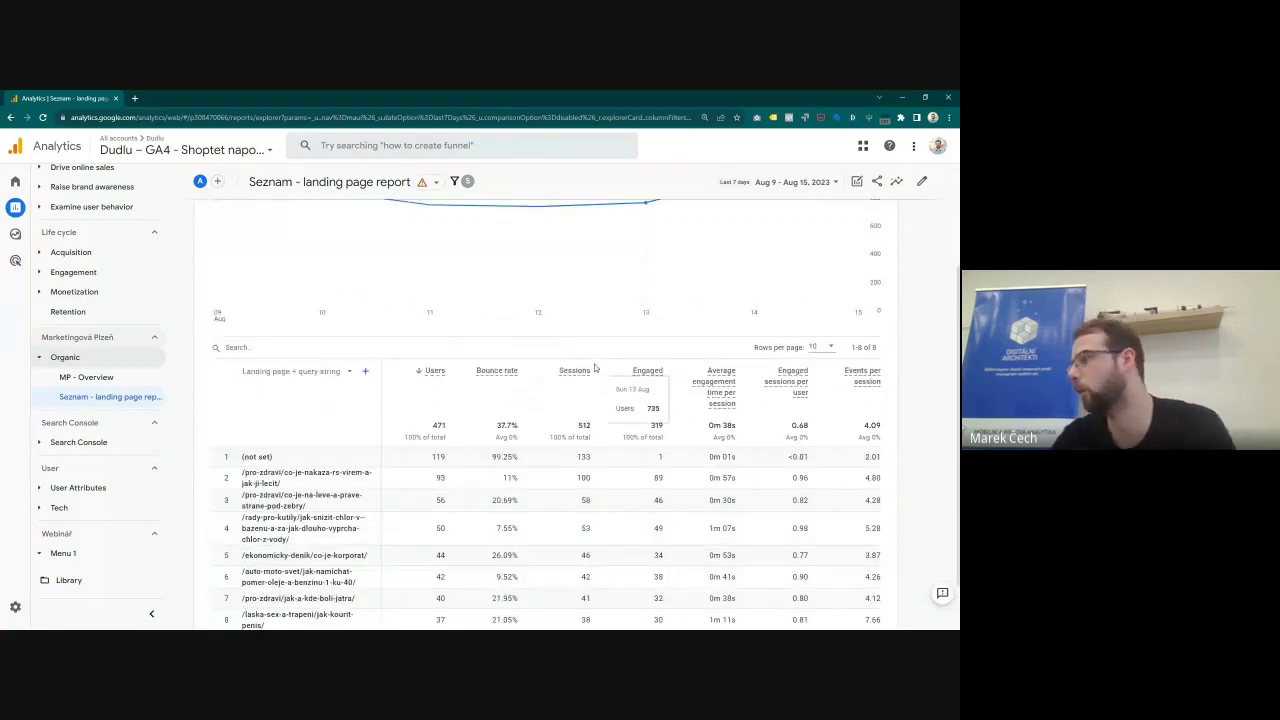
{"action": "scroll", "coordinate": [575, 415], "scroll_direction": "up", "scroll_amount": 3}
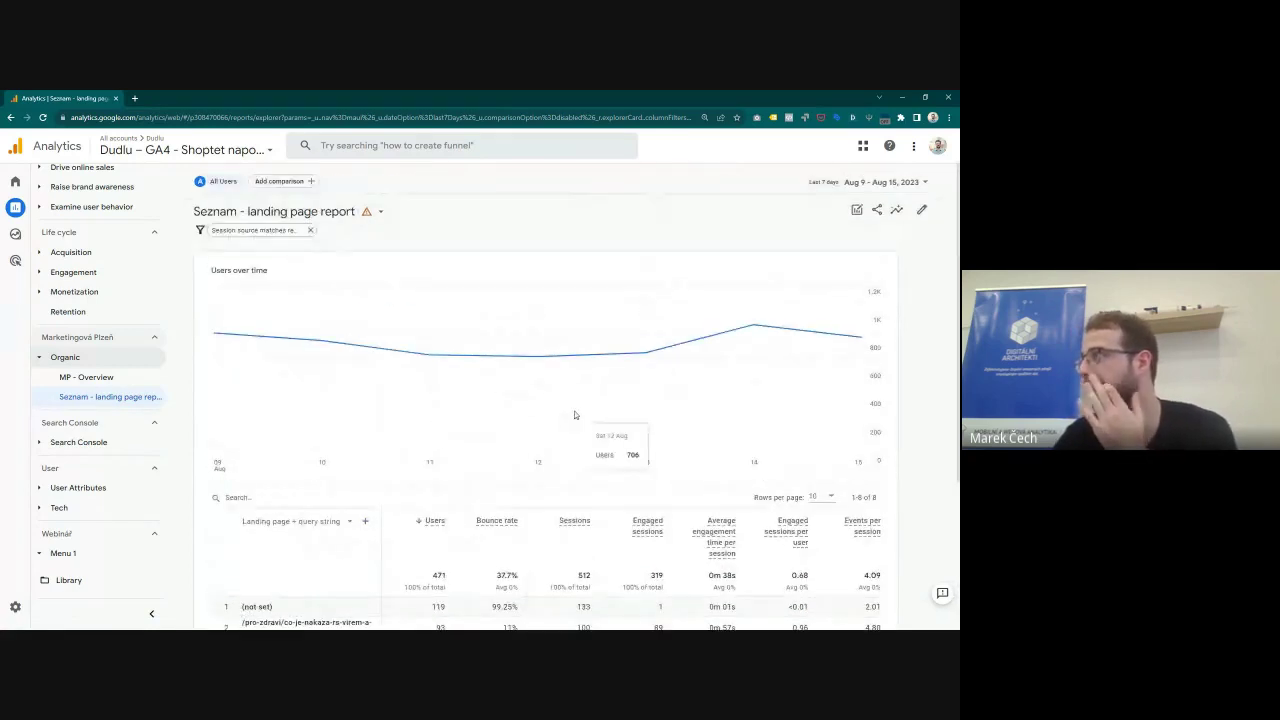
{"action": "scroll", "coordinate": [575, 415], "scroll_direction": "down", "scroll_amount": 4}
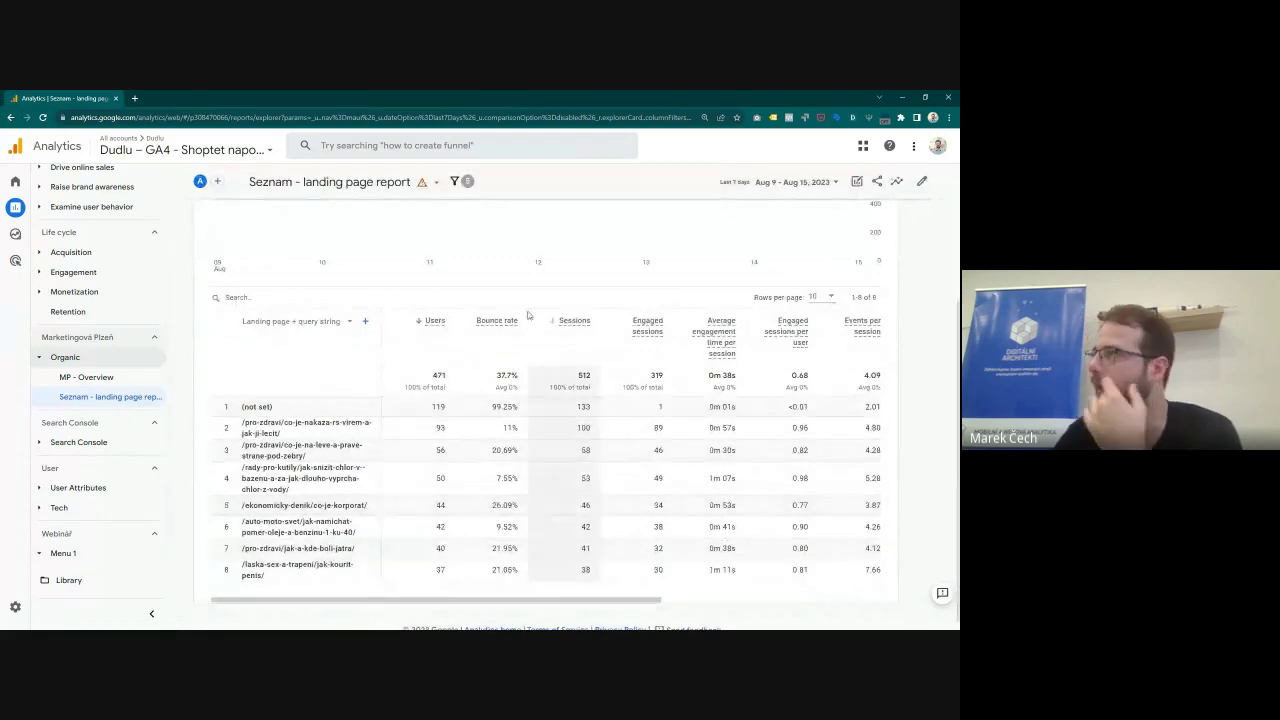
{"action": "scroll", "coordinate": [528, 315], "scroll_direction": "up", "scroll_amount": 4}
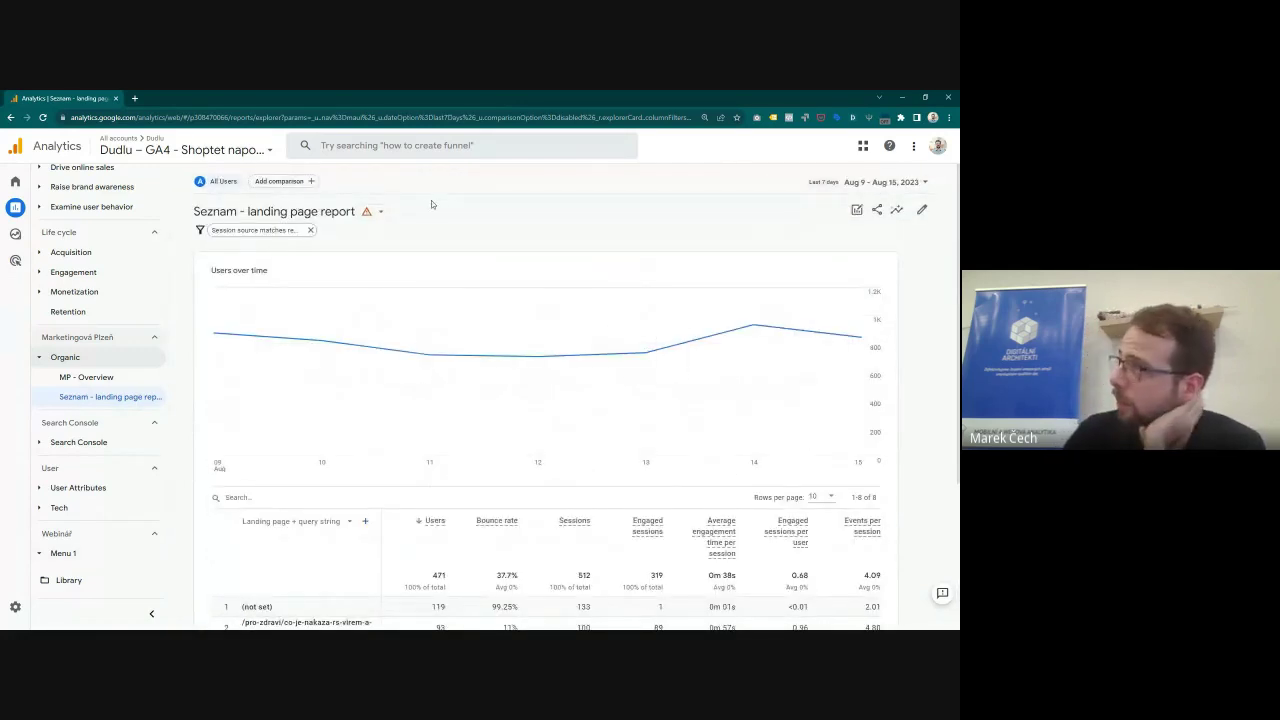
Step: Customize the Seznam - landing page report by hiding its line chart, and review its list of metrics
{"action": "left_click", "coordinate": [920, 209]}
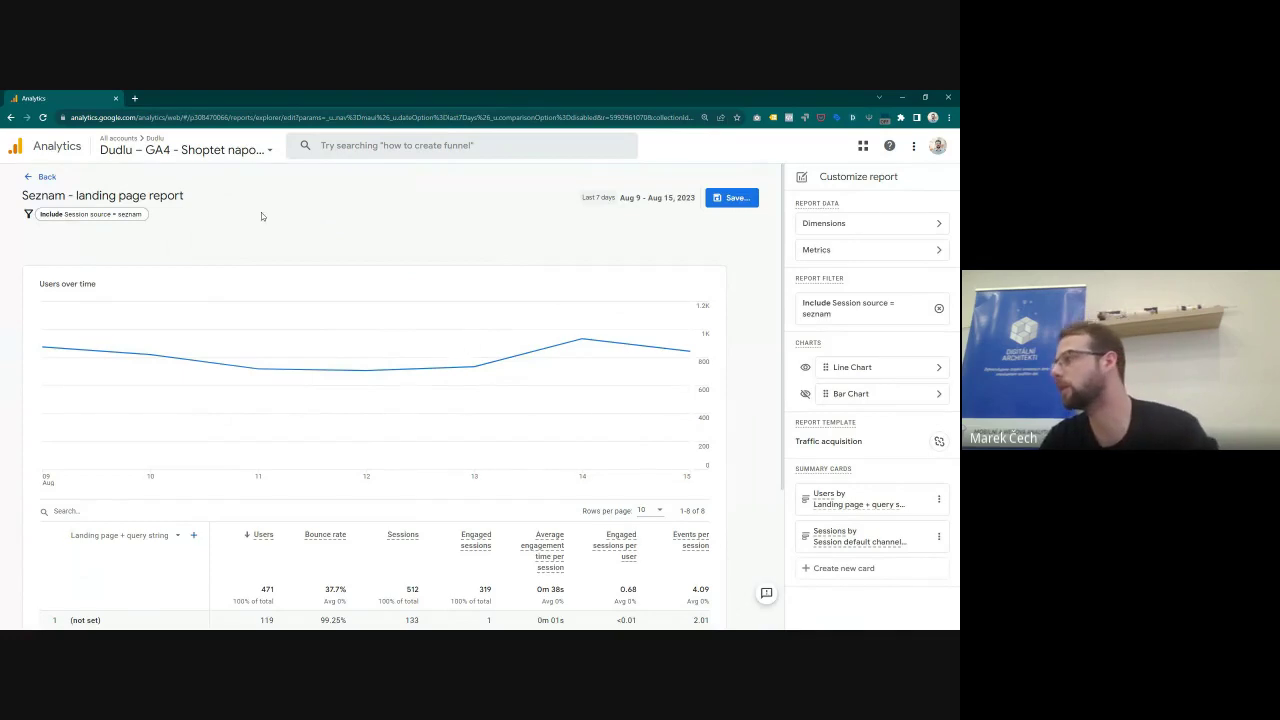
{"action": "scroll", "coordinate": [277, 193], "scroll_direction": "down", "scroll_amount": 3}
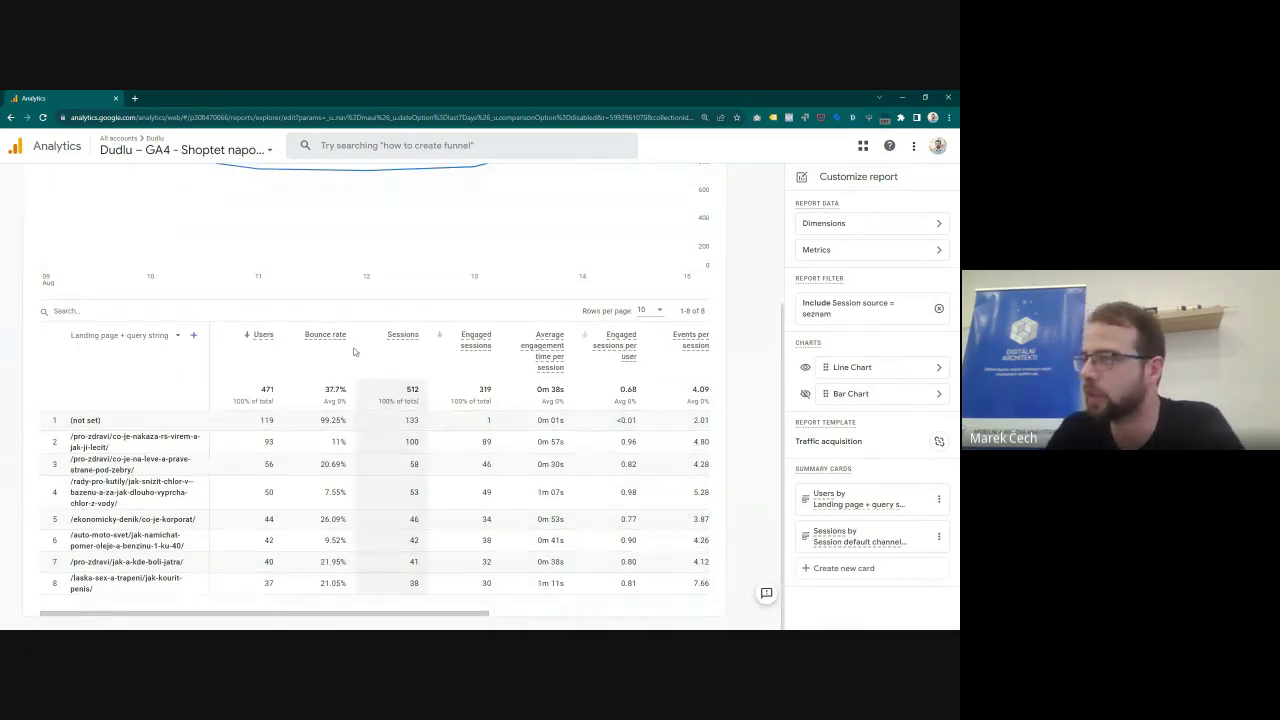
{"action": "left_click", "coordinate": [805, 367]}
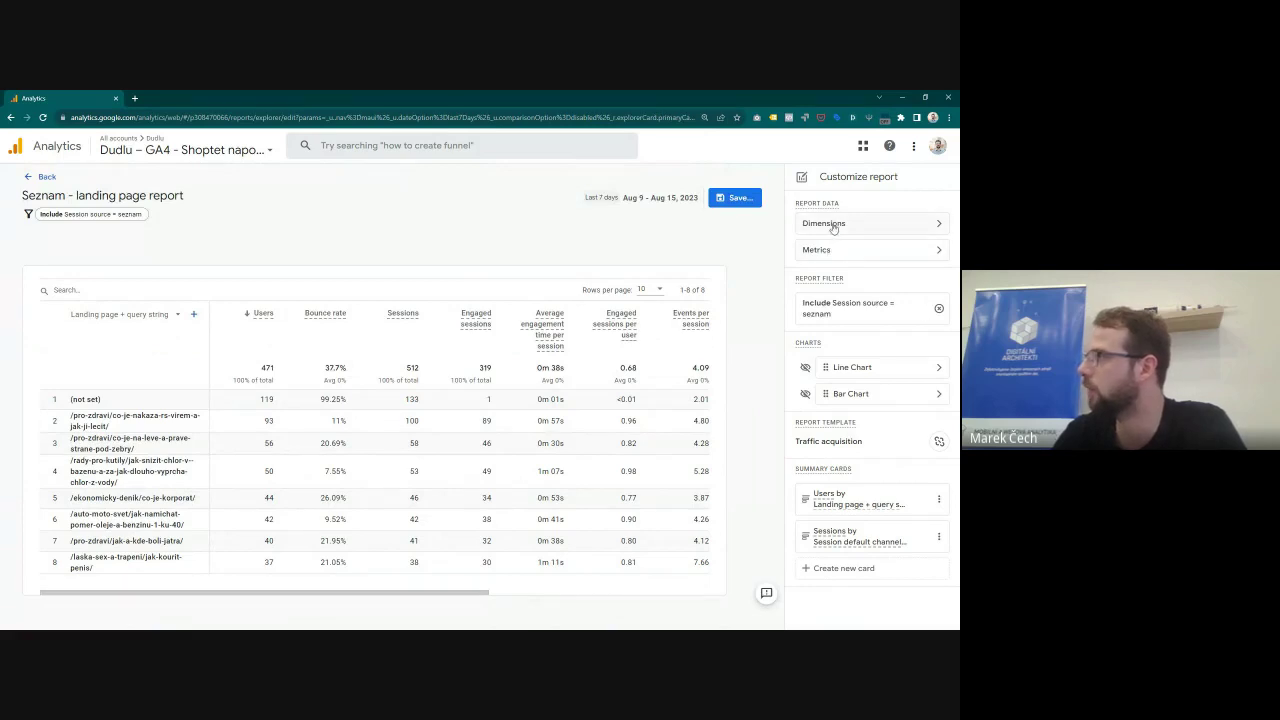
{"action": "left_click", "coordinate": [827, 256]}
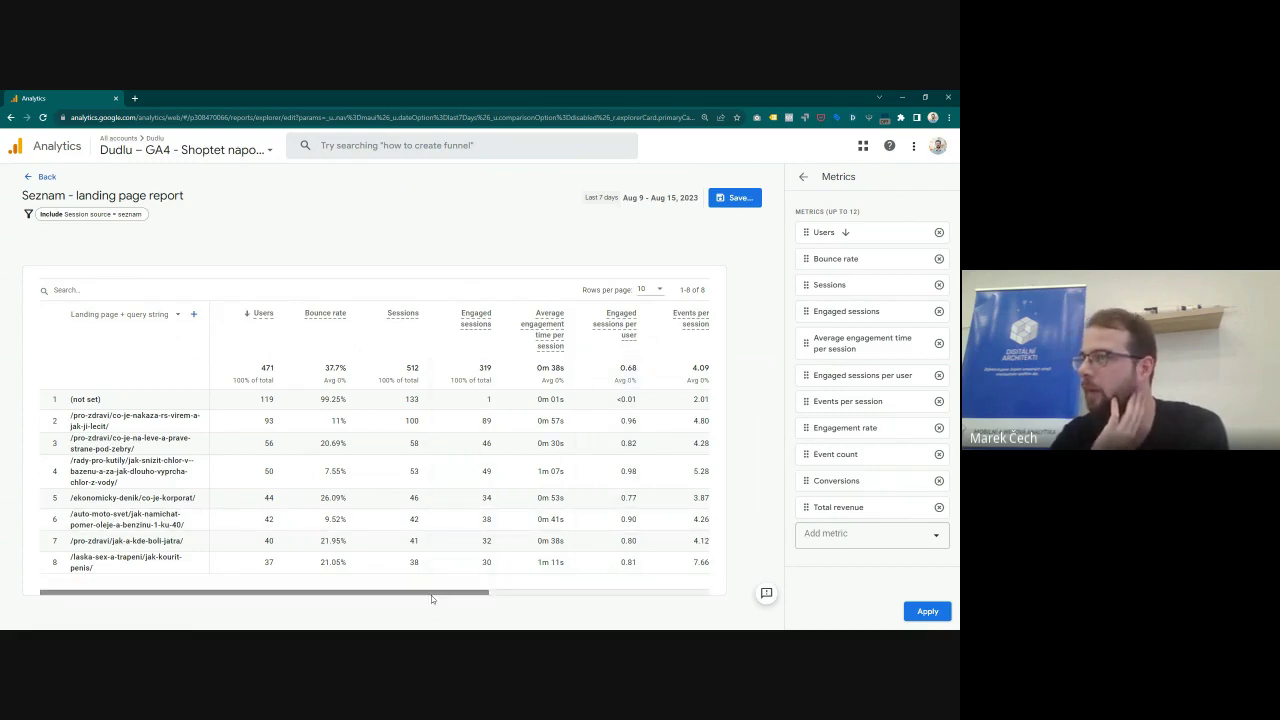
{"action": "left_click_drag", "start_coordinate": [334, 590], "coordinate": [668, 615]}
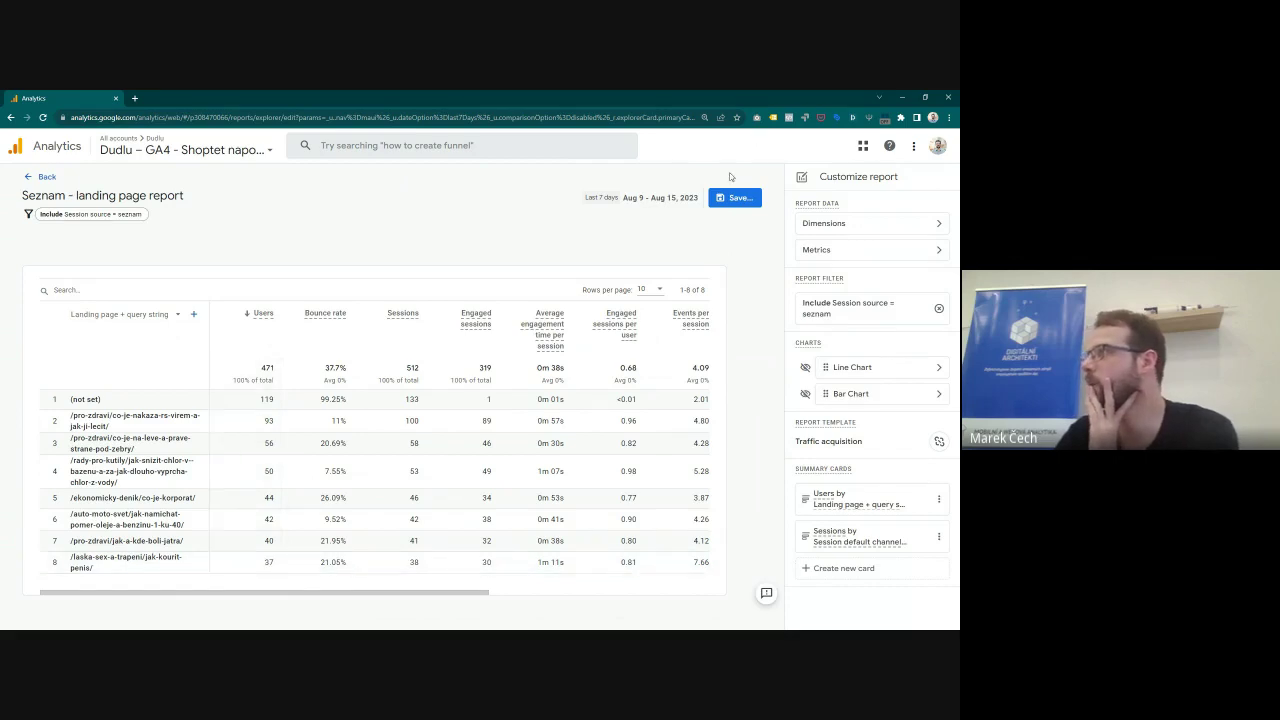
Step: Save the changes to the current Seznam - landing page report and return to the report view
{"action": "left_click", "coordinate": [752, 199]}
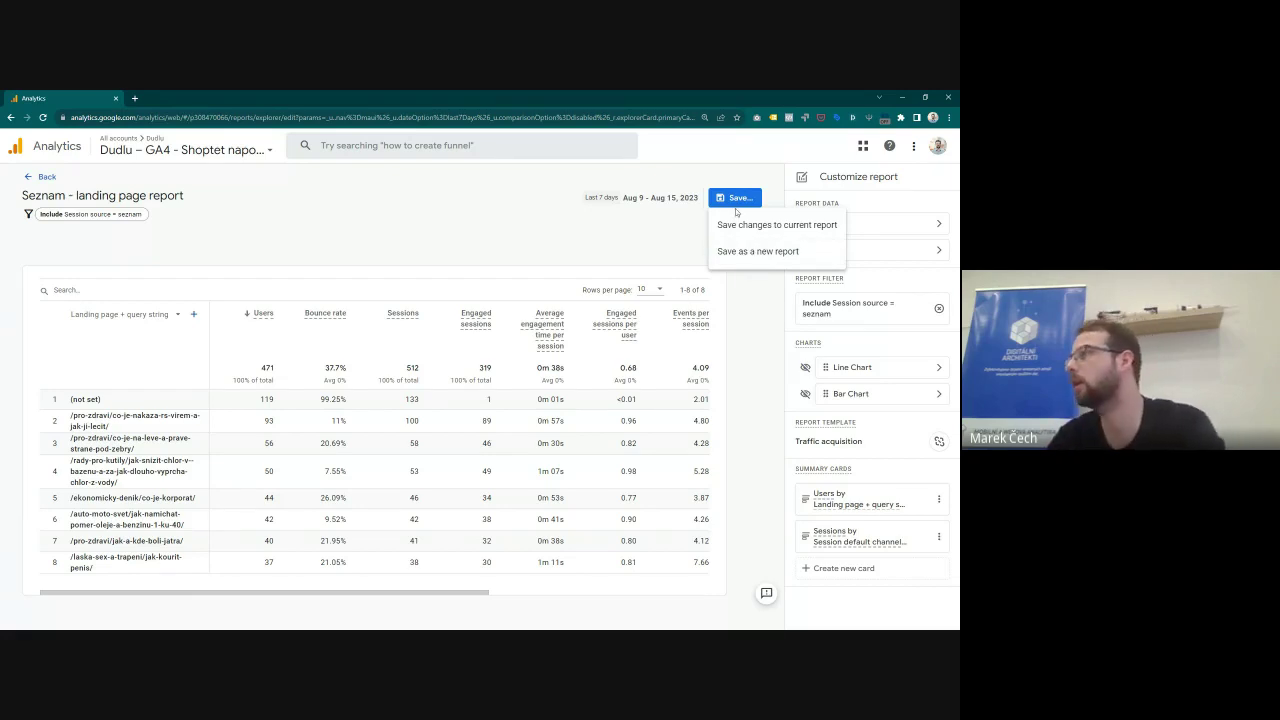
{"action": "left_click", "coordinate": [735, 224]}
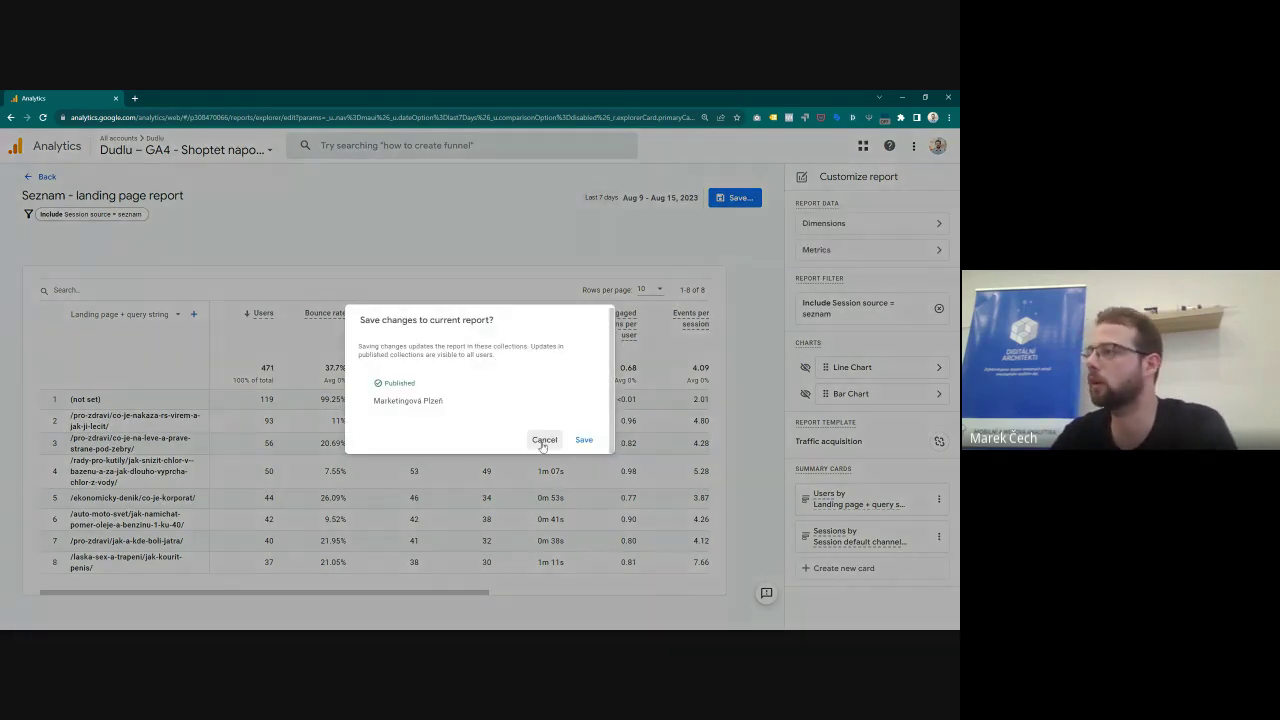
{"action": "left_click", "coordinate": [582, 437]}
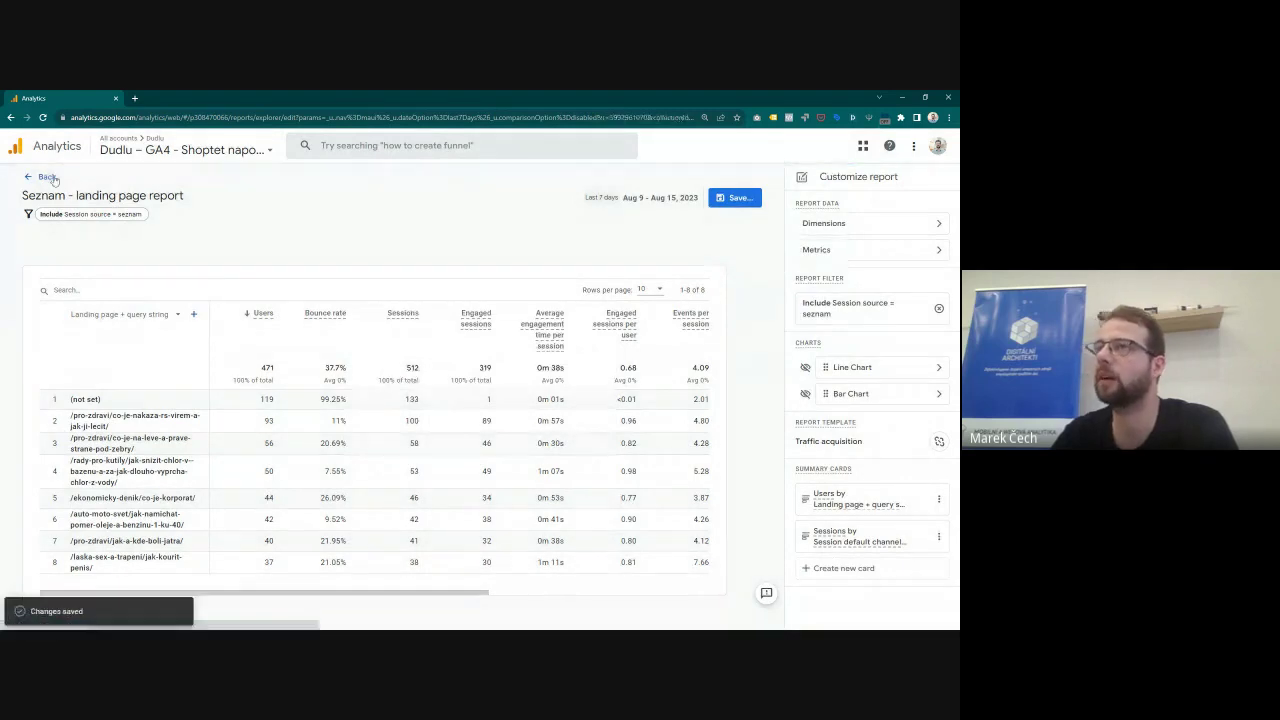
{"action": "left_click", "coordinate": [46, 177]}
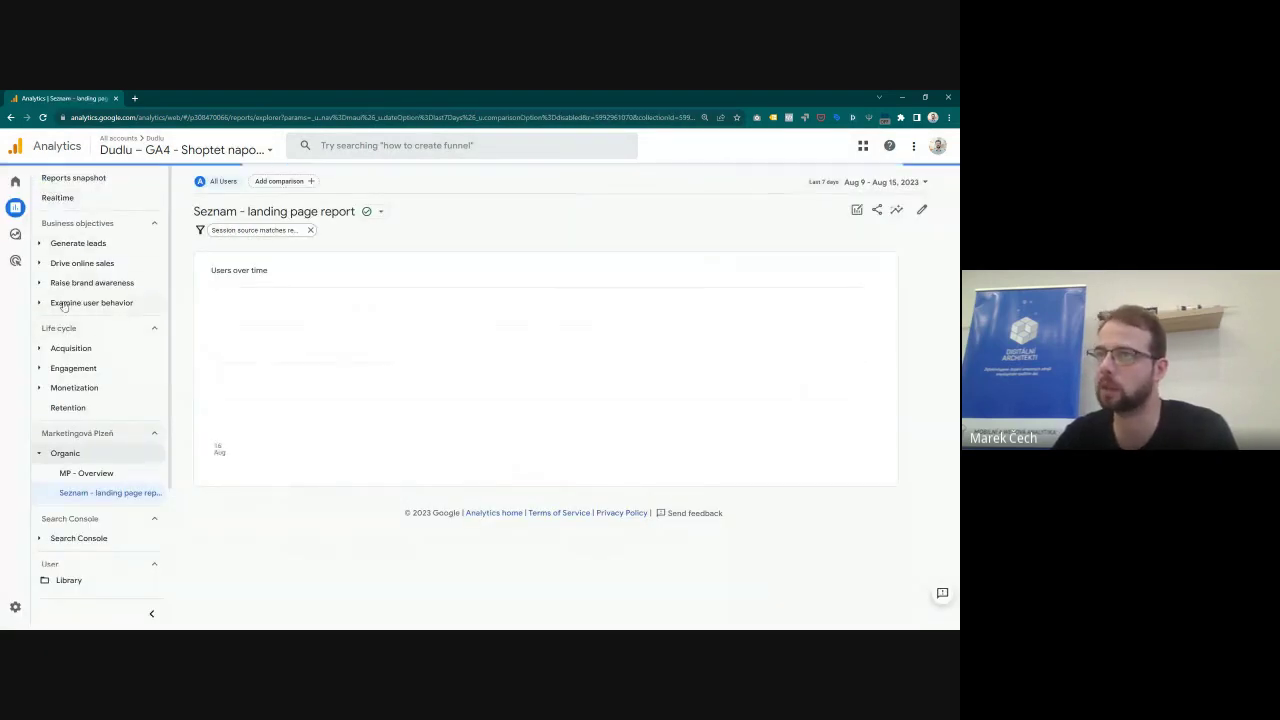
Step: Open the Pages and screens report under Raise brand awareness and examine its charts and table
{"action": "left_click", "coordinate": [43, 289]}
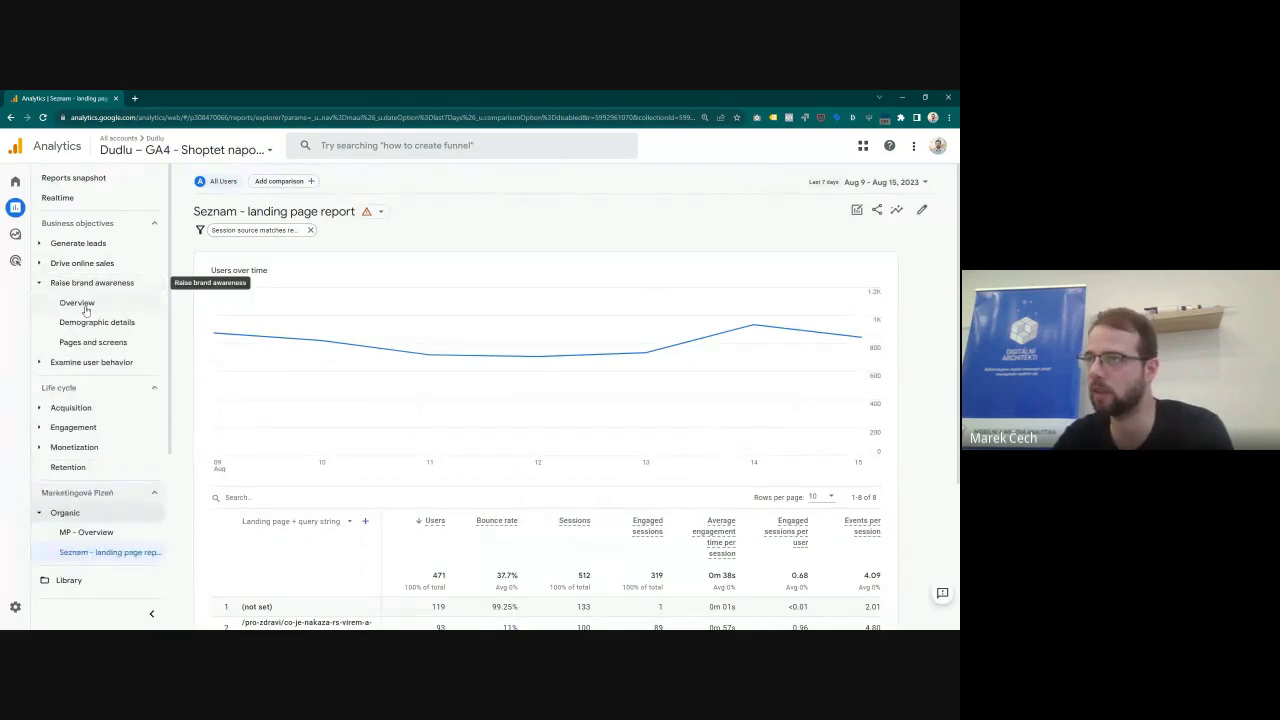
{"action": "left_click", "coordinate": [93, 346]}
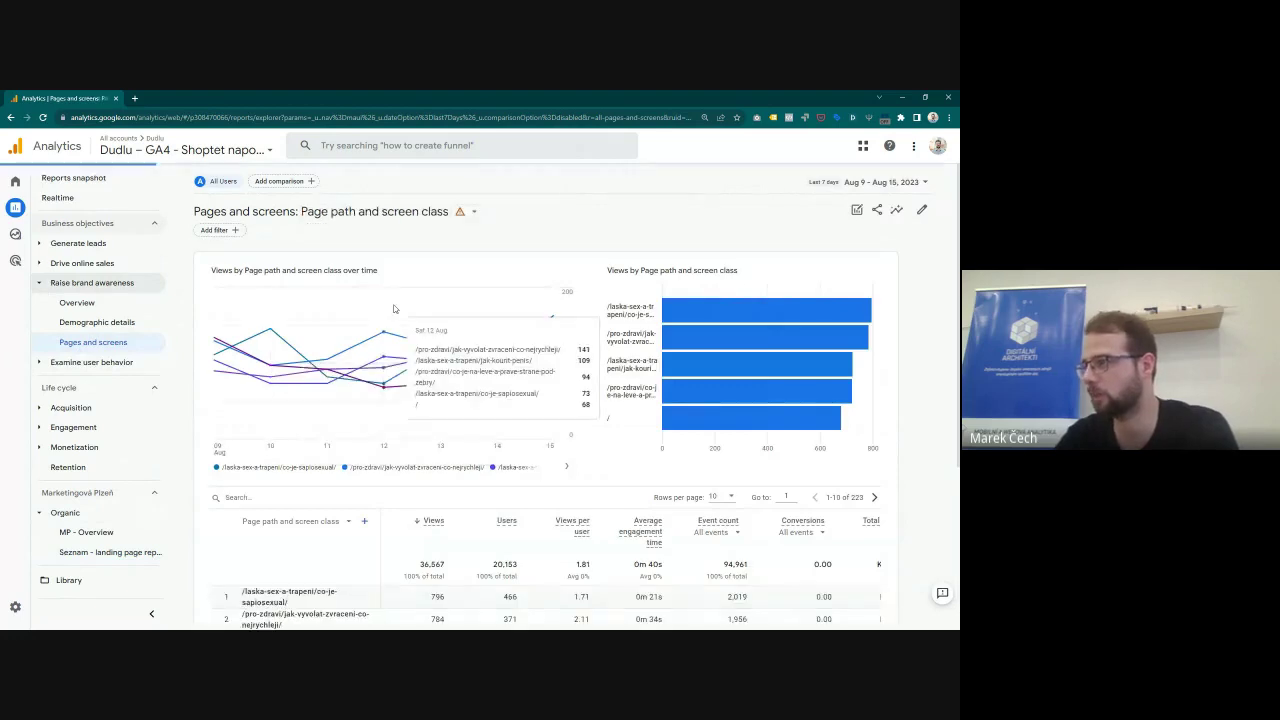
{"action": "scroll", "coordinate": [344, 446], "scroll_direction": "down", "scroll_amount": 3}
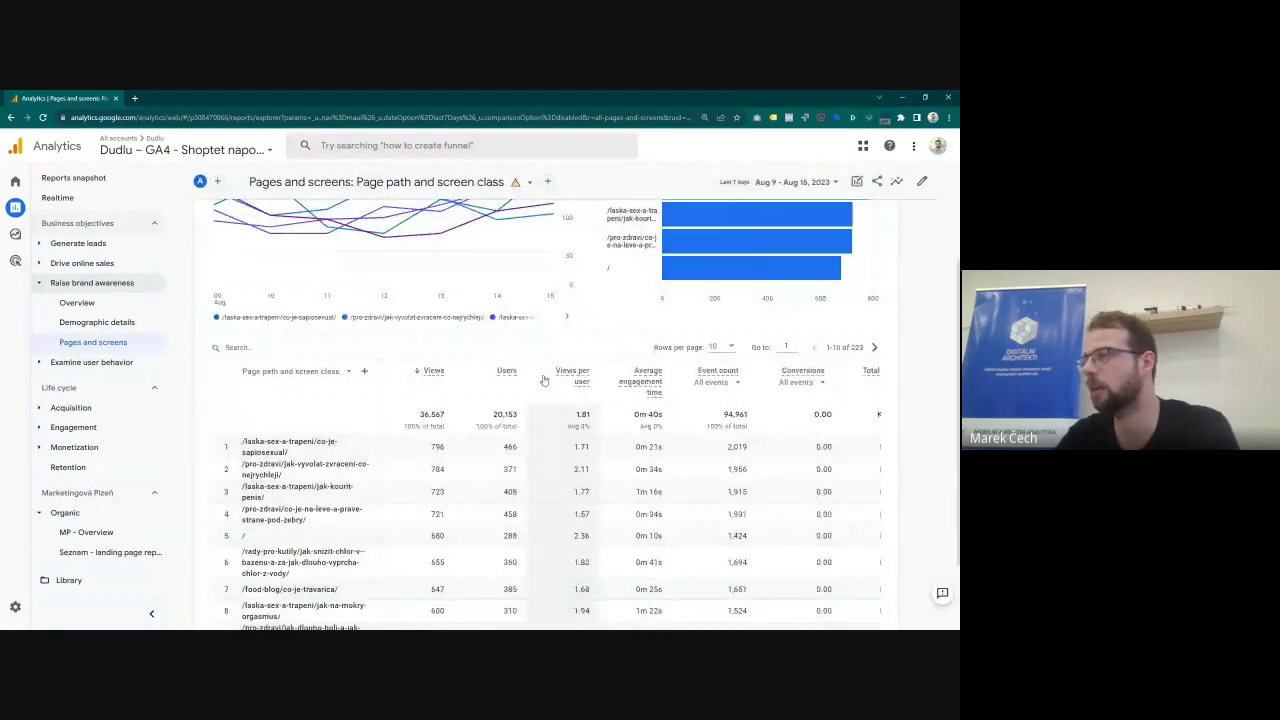
{"action": "scroll", "coordinate": [640, 322], "scroll_direction": "up", "scroll_amount": 3}
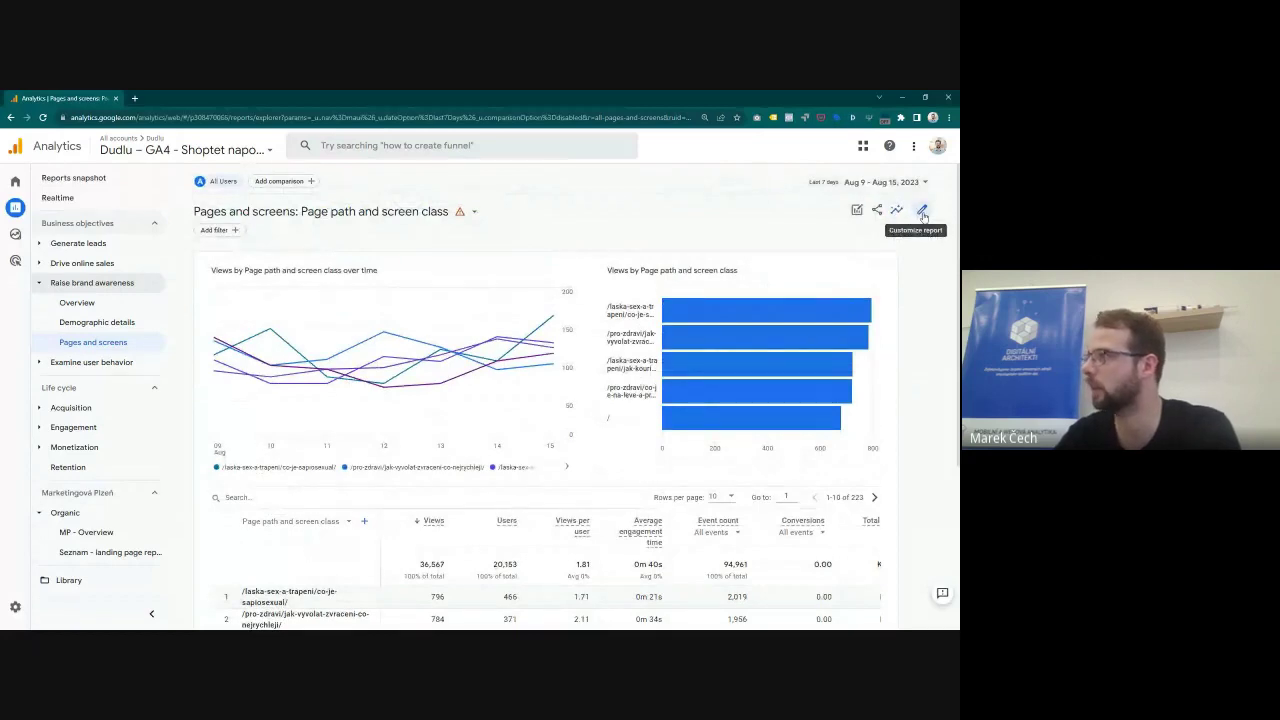
Step: Customize the Pages and screens report by hiding both its line chart and its bar chart
{"action": "left_click", "coordinate": [922, 212]}
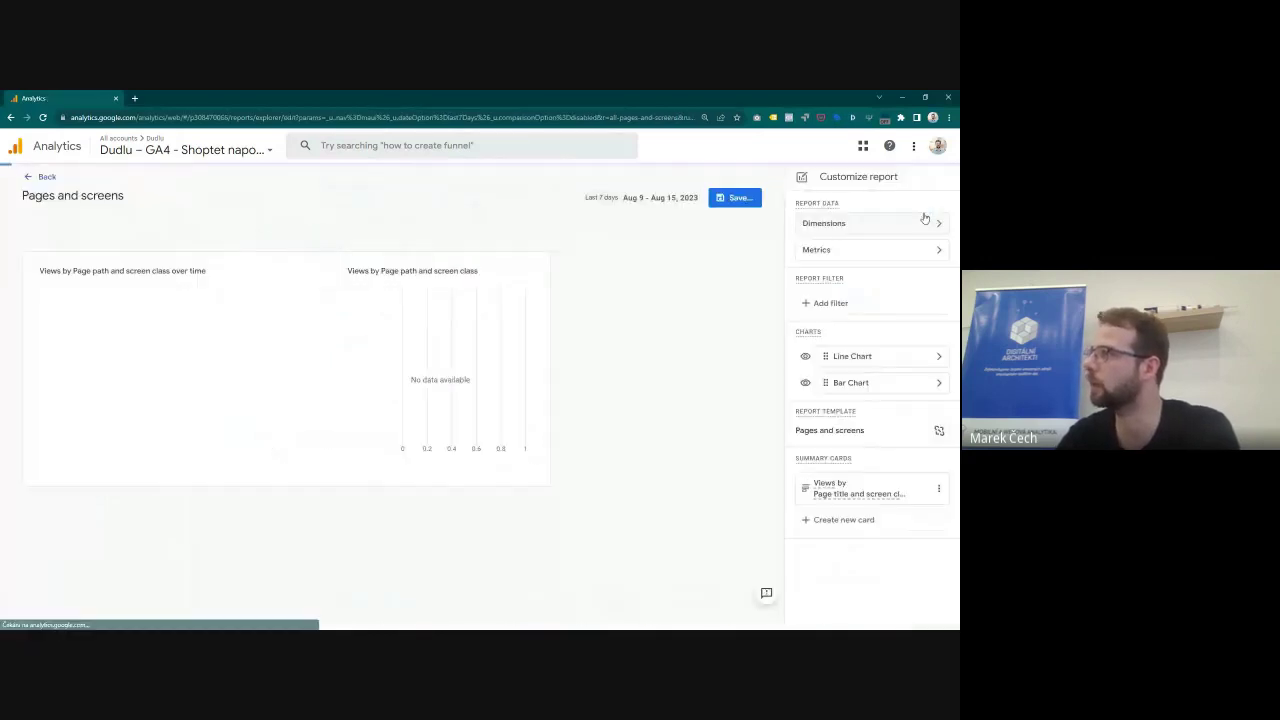
{"action": "left_click", "coordinate": [805, 356]}
{"action": "left_click", "coordinate": [805, 382]}
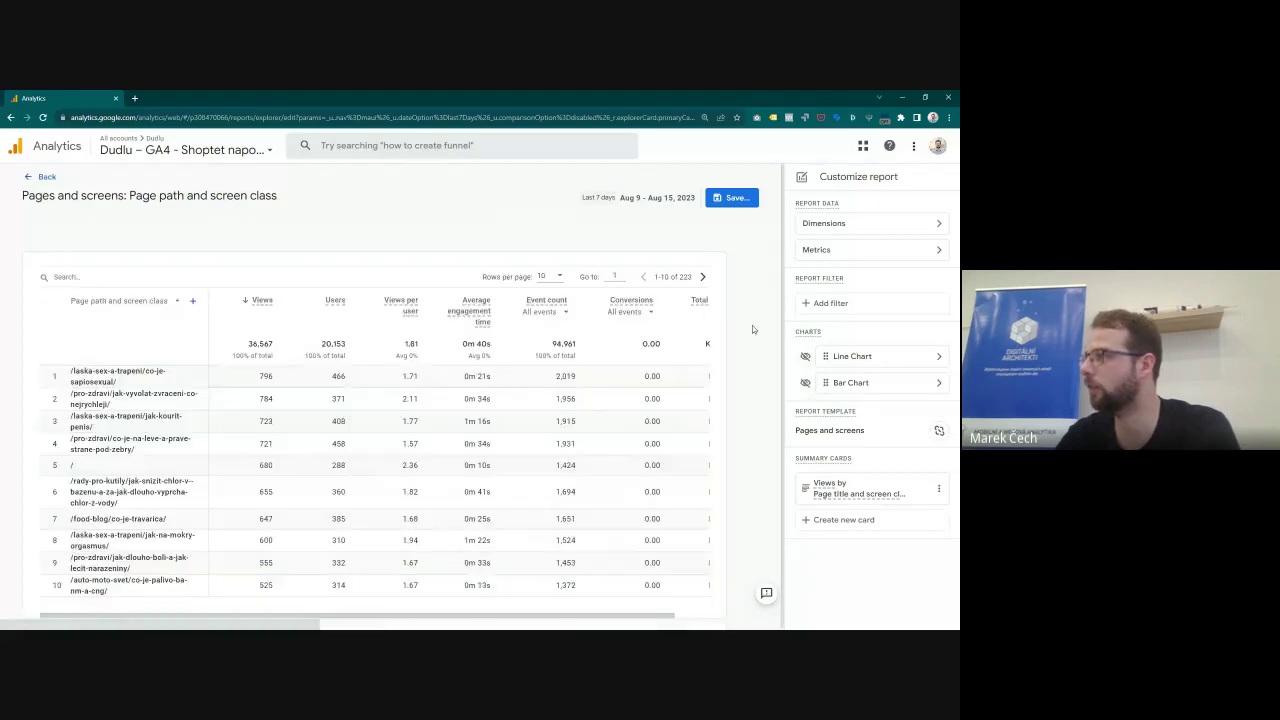
Step: Check the save options and the linked report template of the Pages and screens report without saving
{"action": "left_click", "coordinate": [732, 197]}
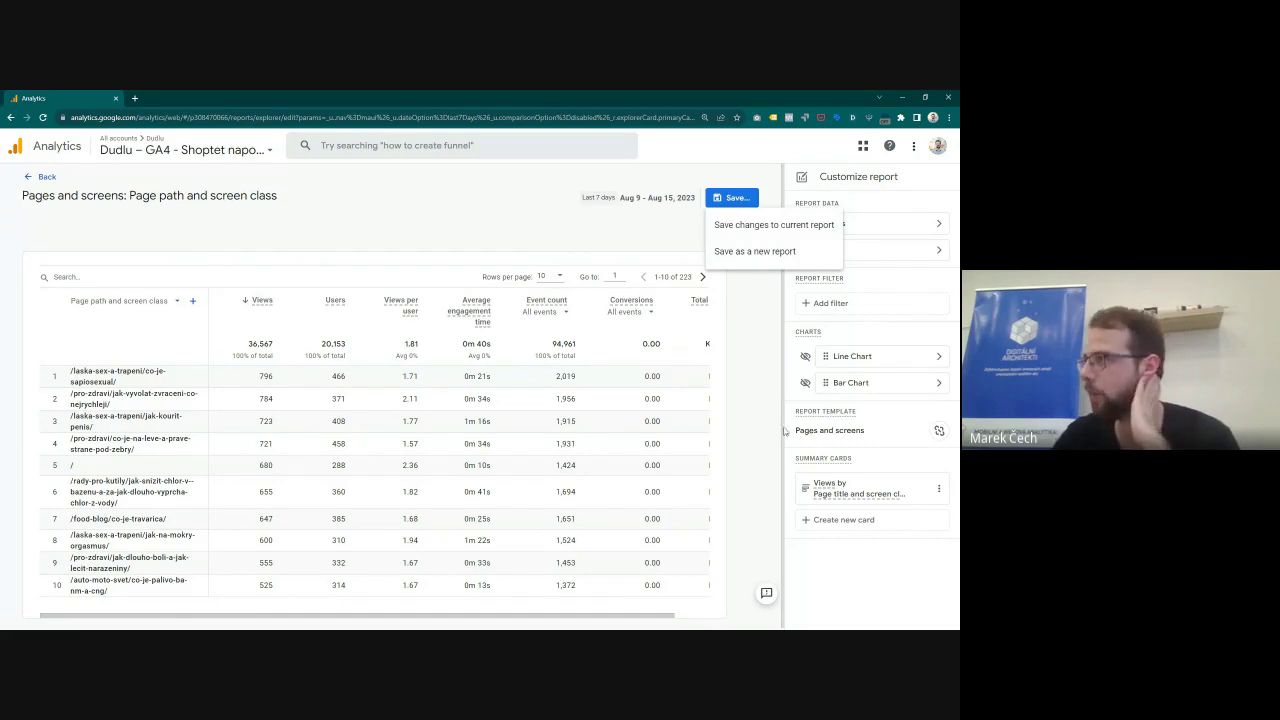
{"action": "left_click", "coordinate": [817, 433]}
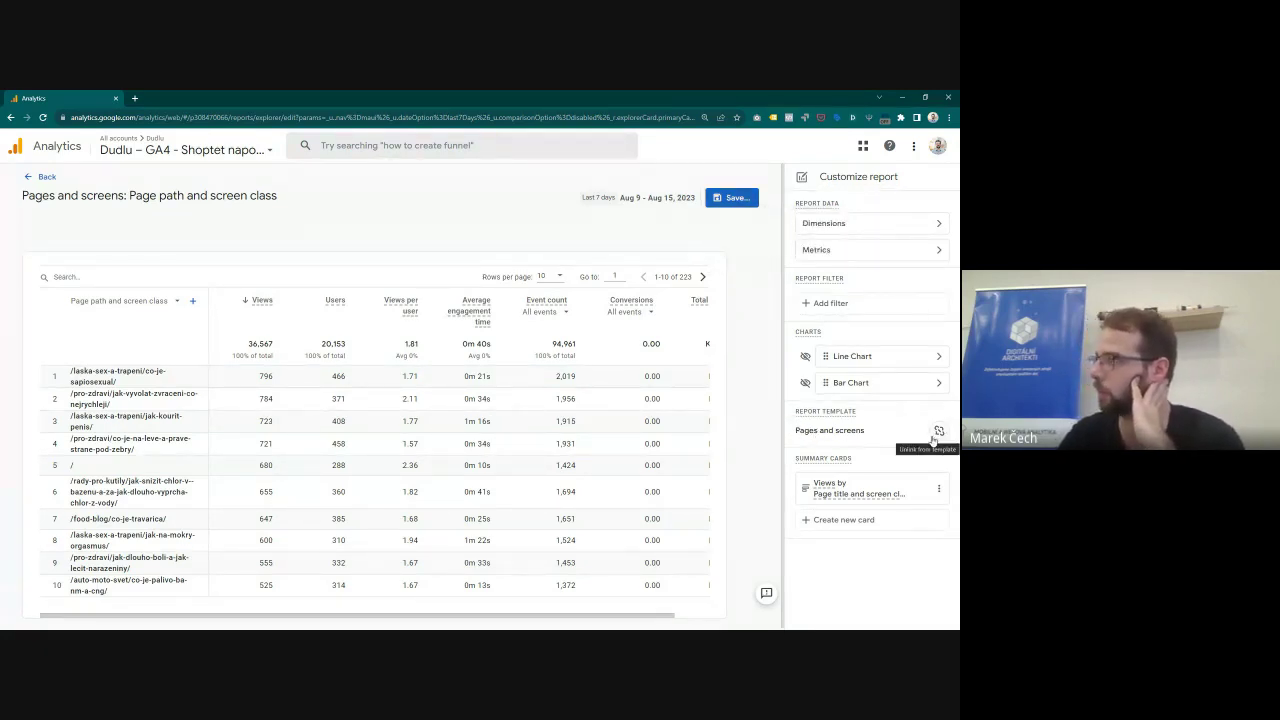
{"action": "left_click", "coordinate": [732, 197]}
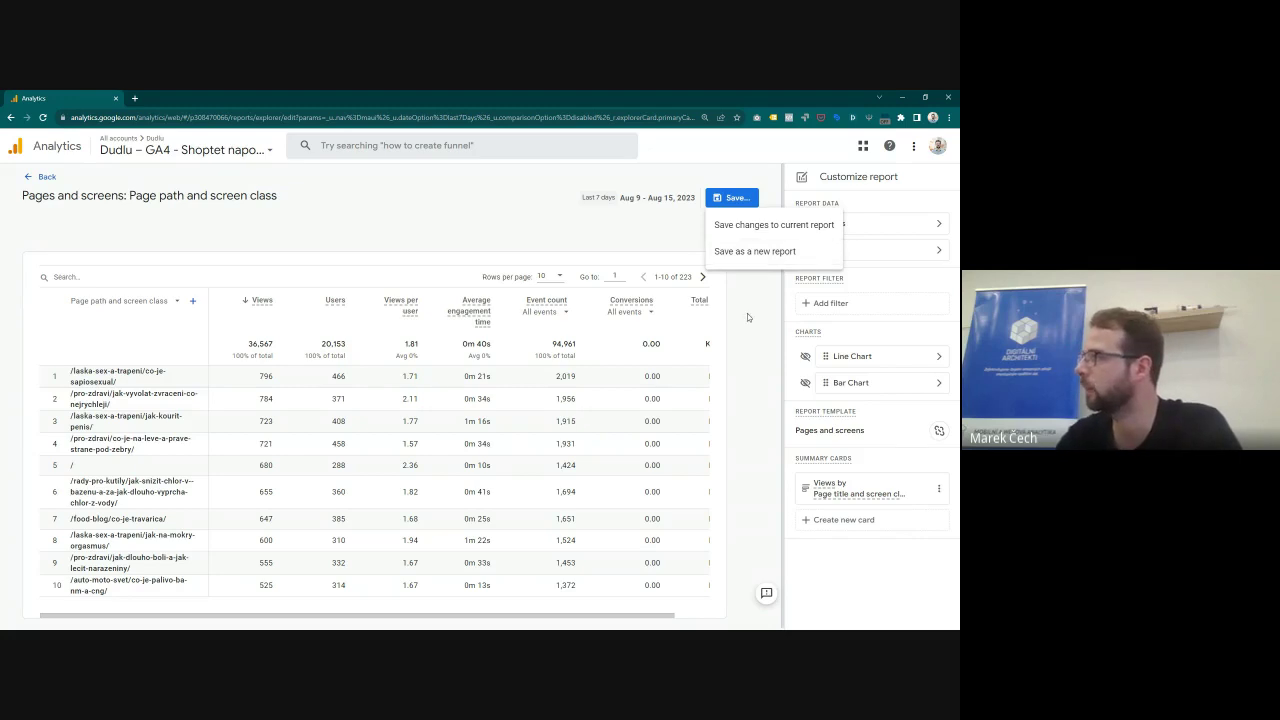
{"action": "left_click", "coordinate": [756, 348]}
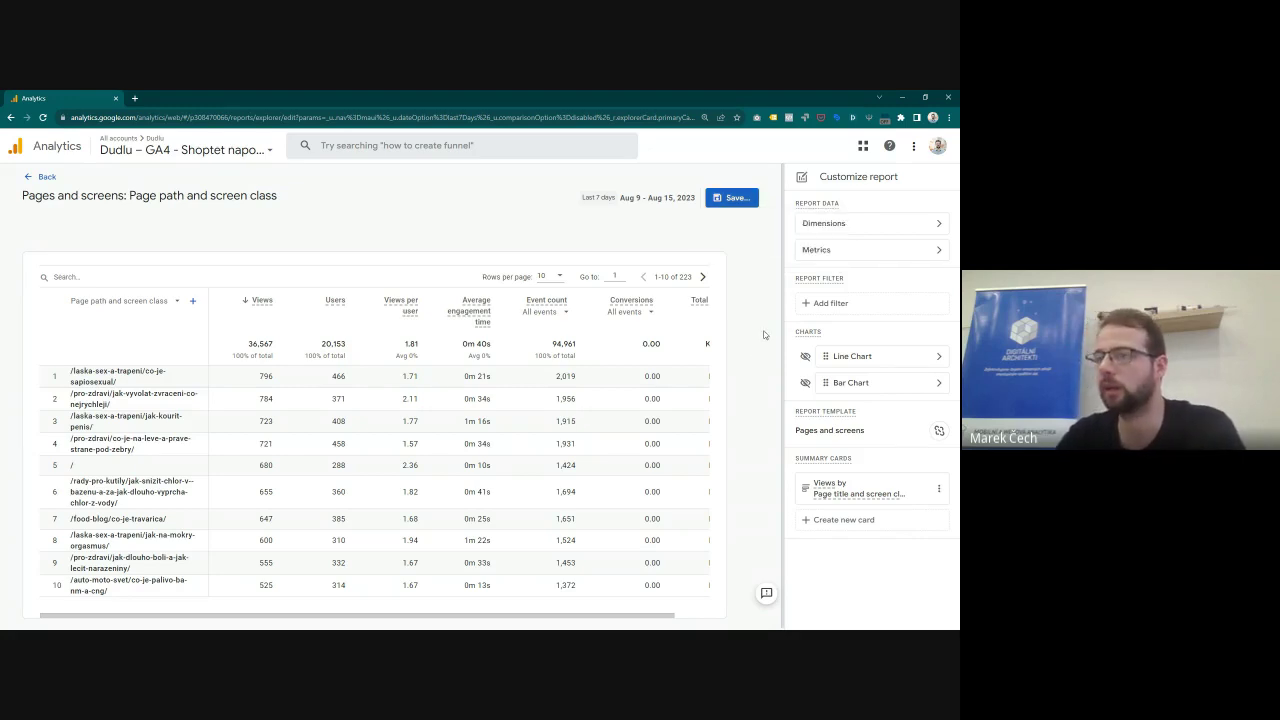
Step: Add a report filter that includes only rows whose Page path and screen class contains "food"
{"action": "left_click", "coordinate": [837, 306]}
{"action": "left_click", "coordinate": [830, 255]}
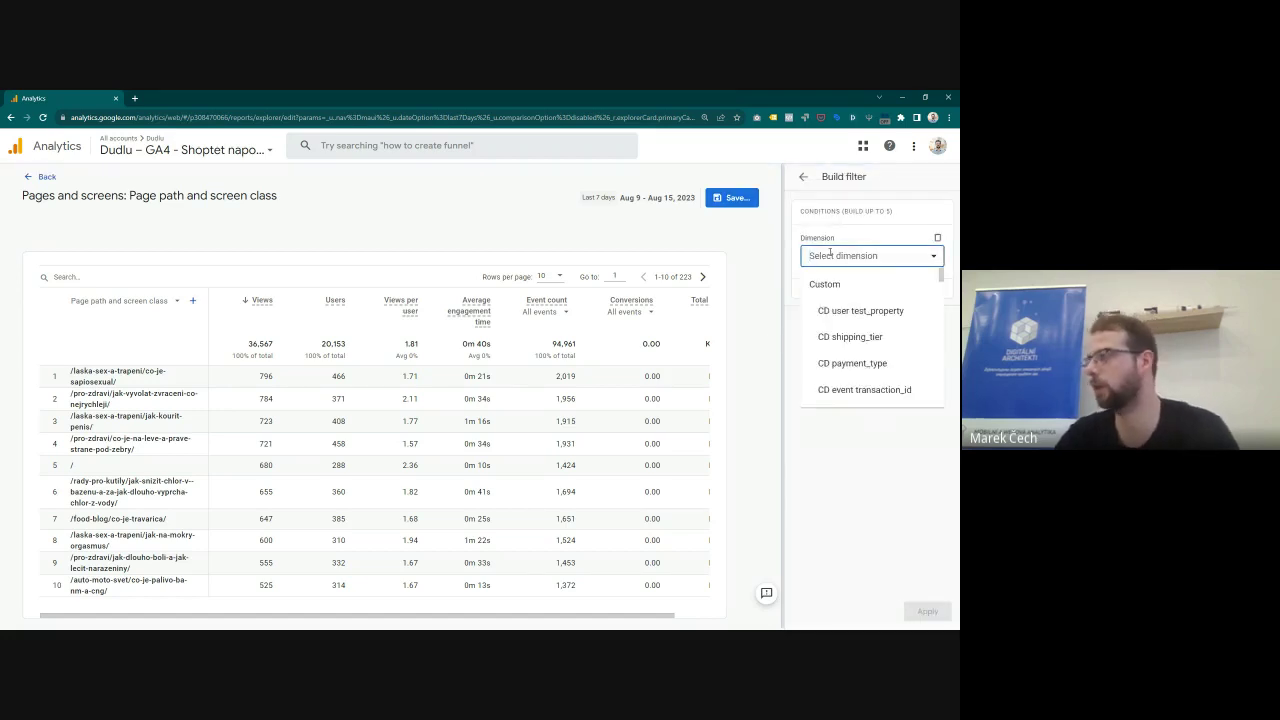
{"action": "type", "text": "pa"}
{"action": "key", "text": "BackSpace"}
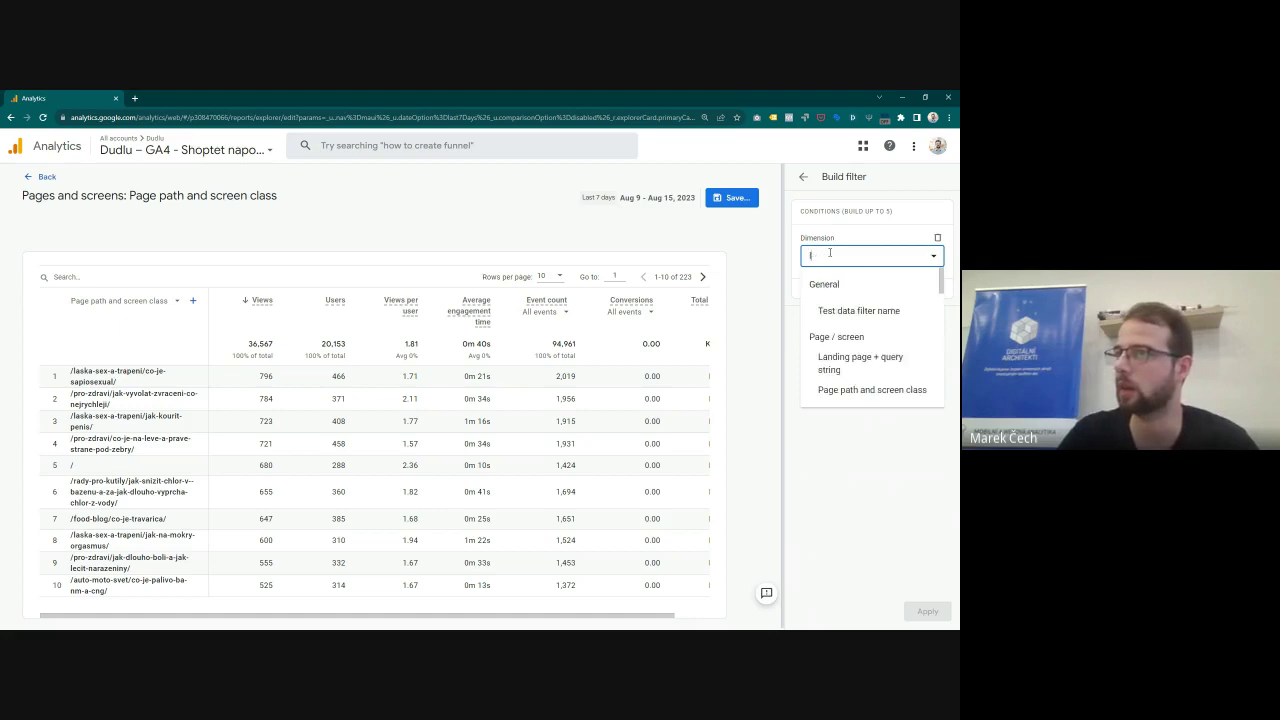
{"action": "key", "text": "BackSpace"}
{"action": "type", "text": "page"}
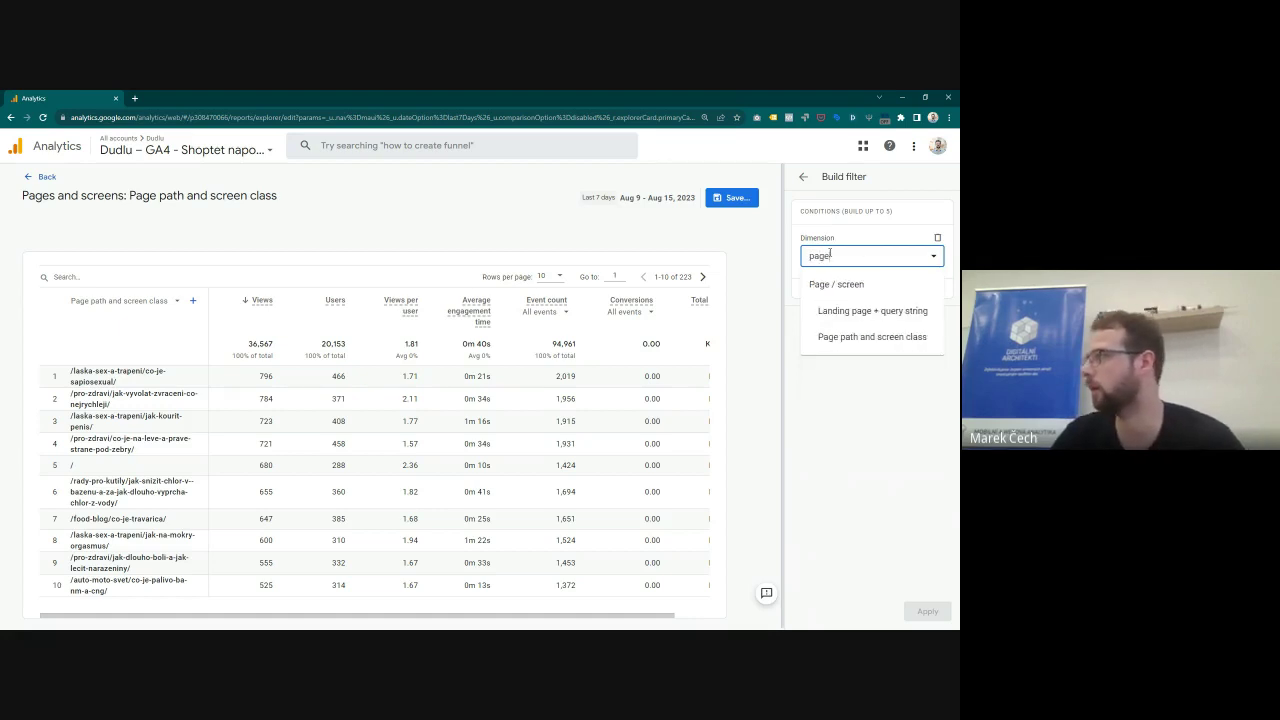
{"action": "left_click", "coordinate": [840, 336]}
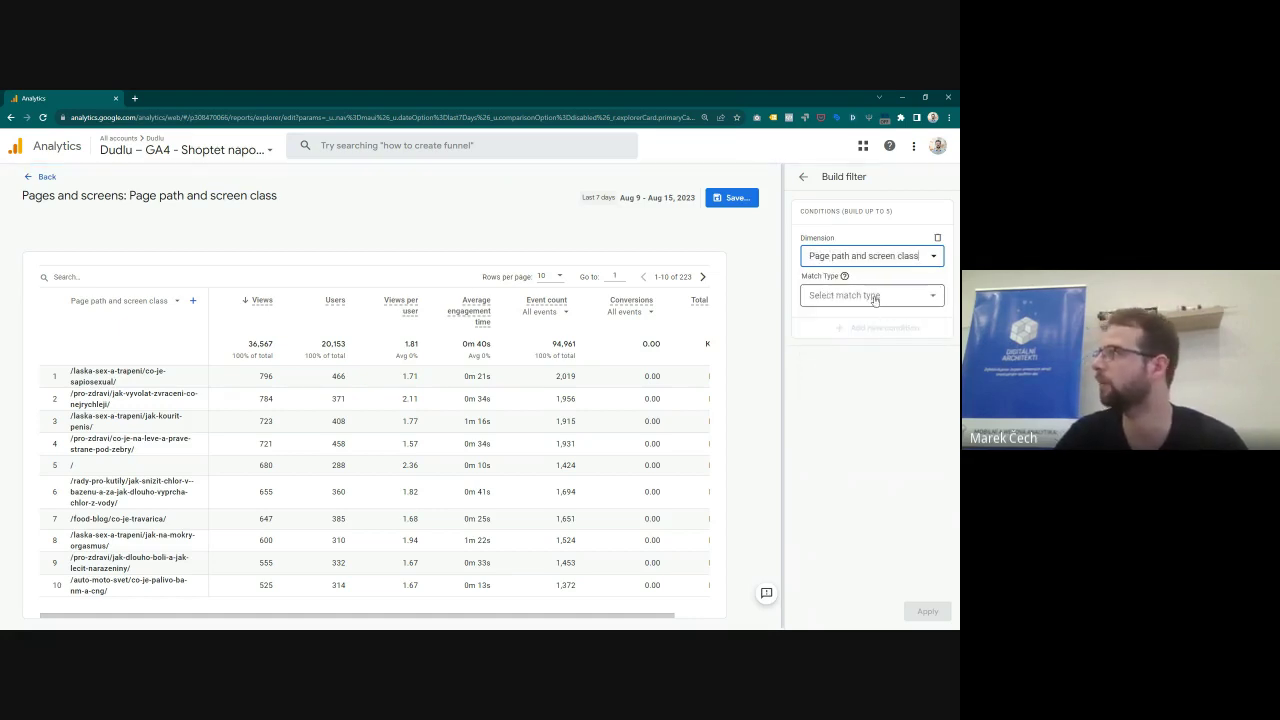
{"action": "left_click", "coordinate": [875, 297]}
{"action": "left_click", "coordinate": [830, 346]}
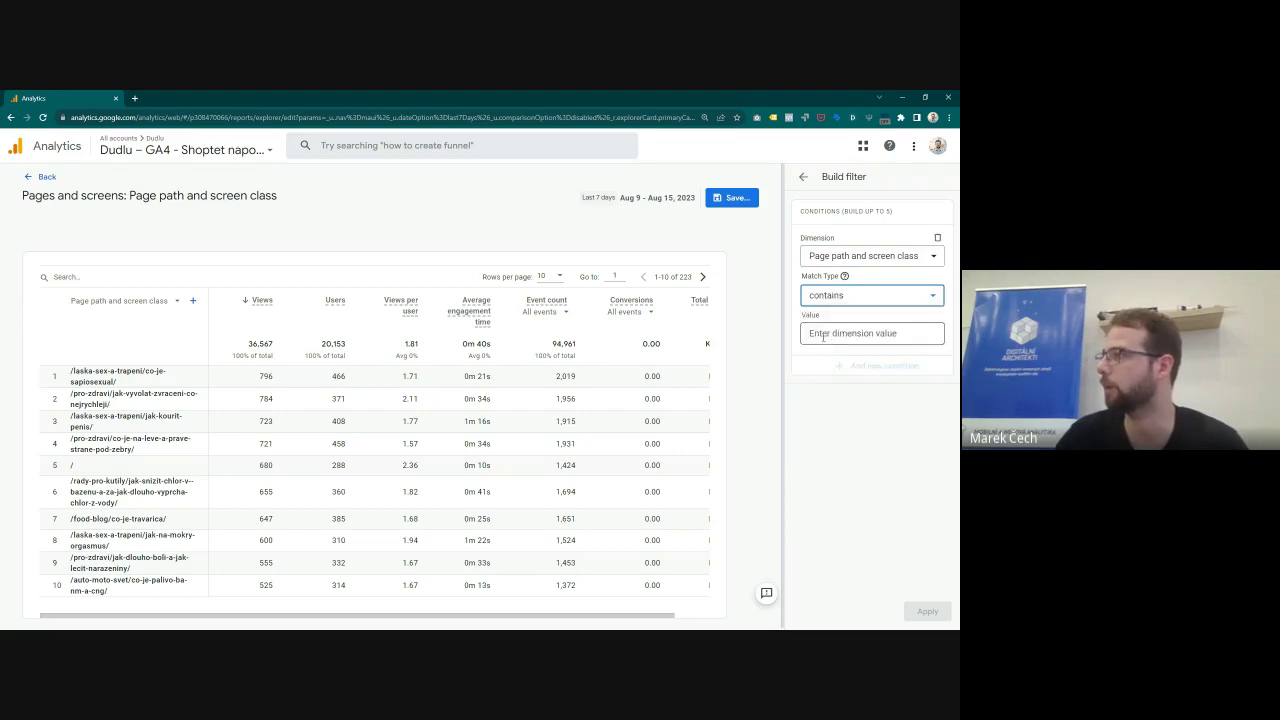
{"action": "left_click", "coordinate": [823, 334]}
{"action": "type", "text": "food"}
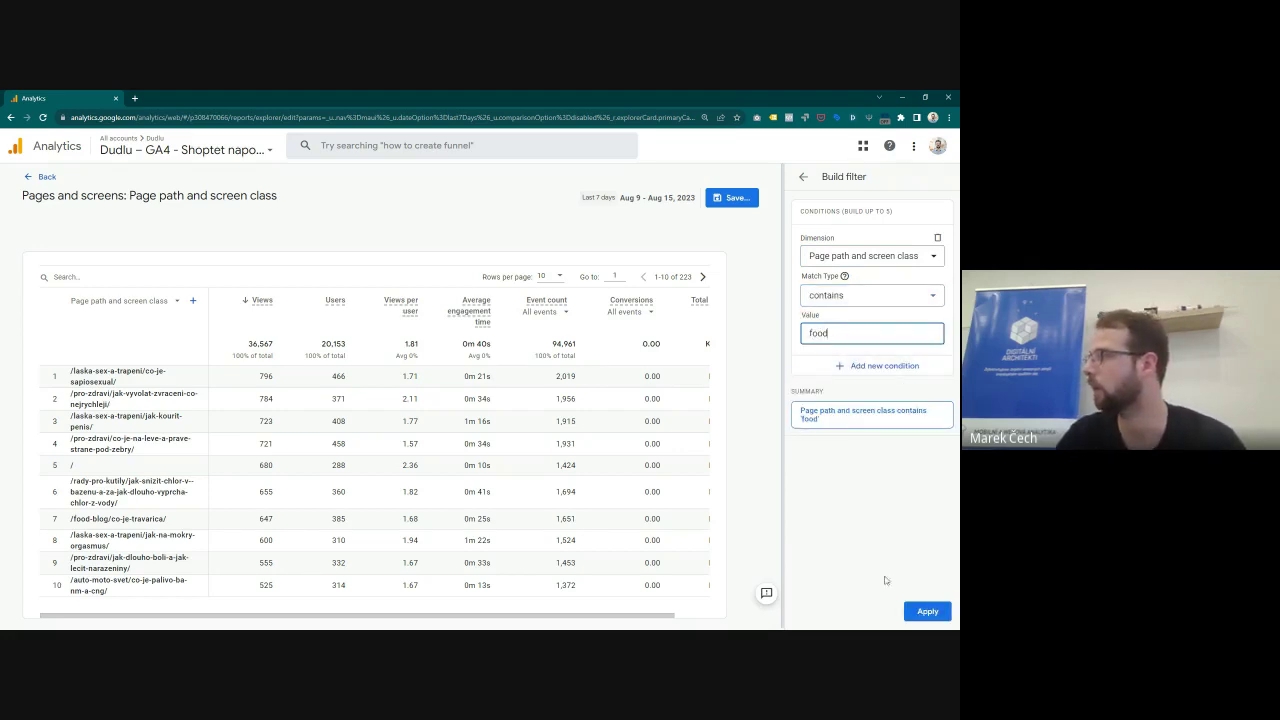
{"action": "left_click", "coordinate": [908, 606]}
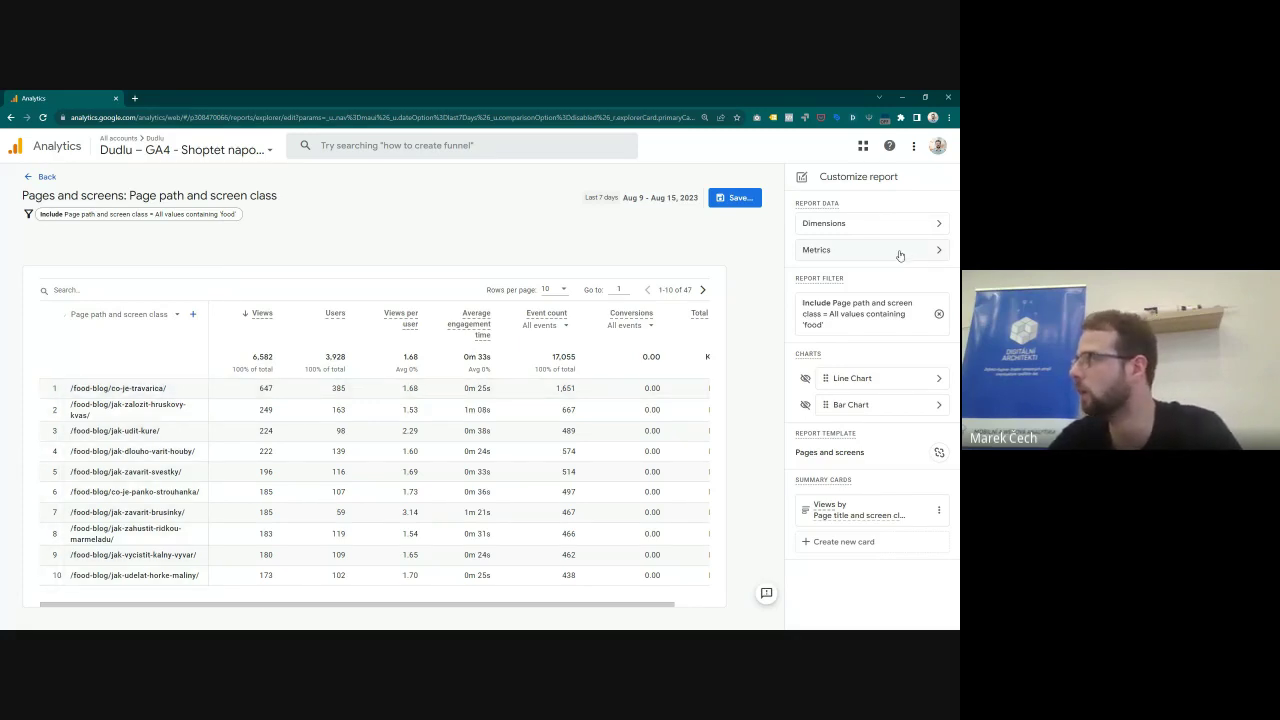
Step: Search the secondary dimensions of the Pages and screens table for "content", clear the search and close the list
{"action": "left_click", "coordinate": [192, 314]}
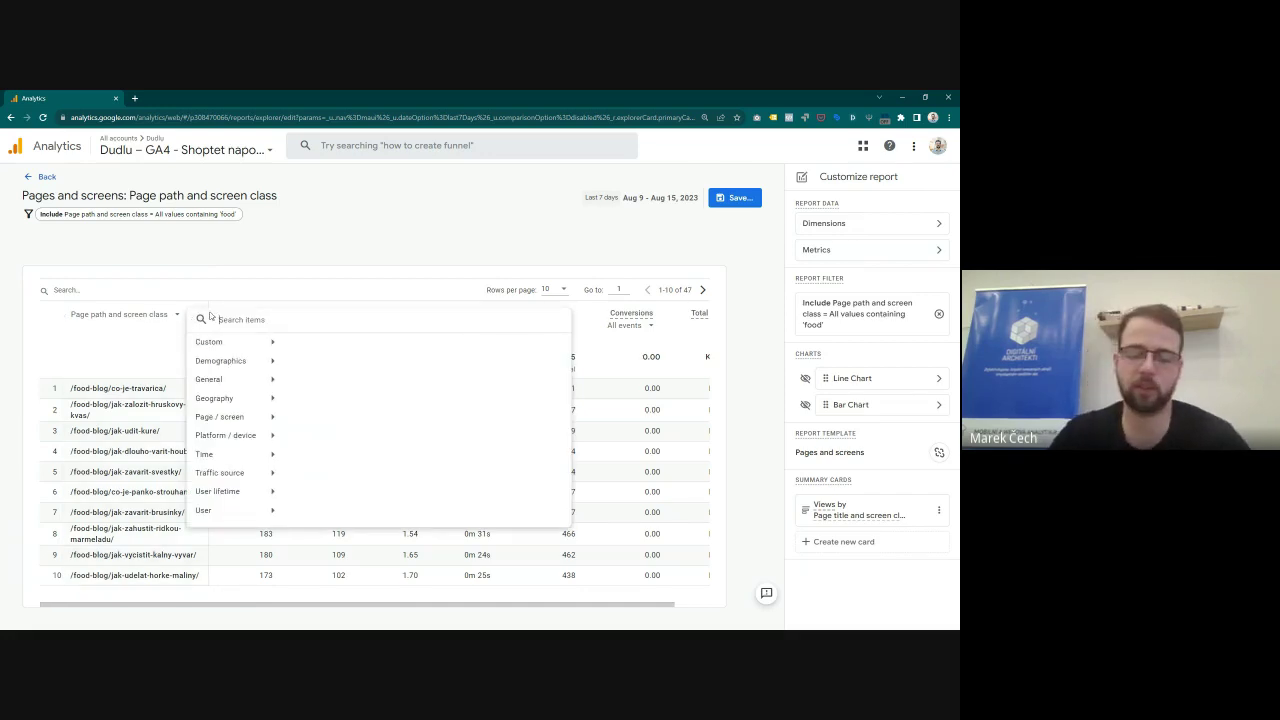
{"action": "type", "text": "content"}
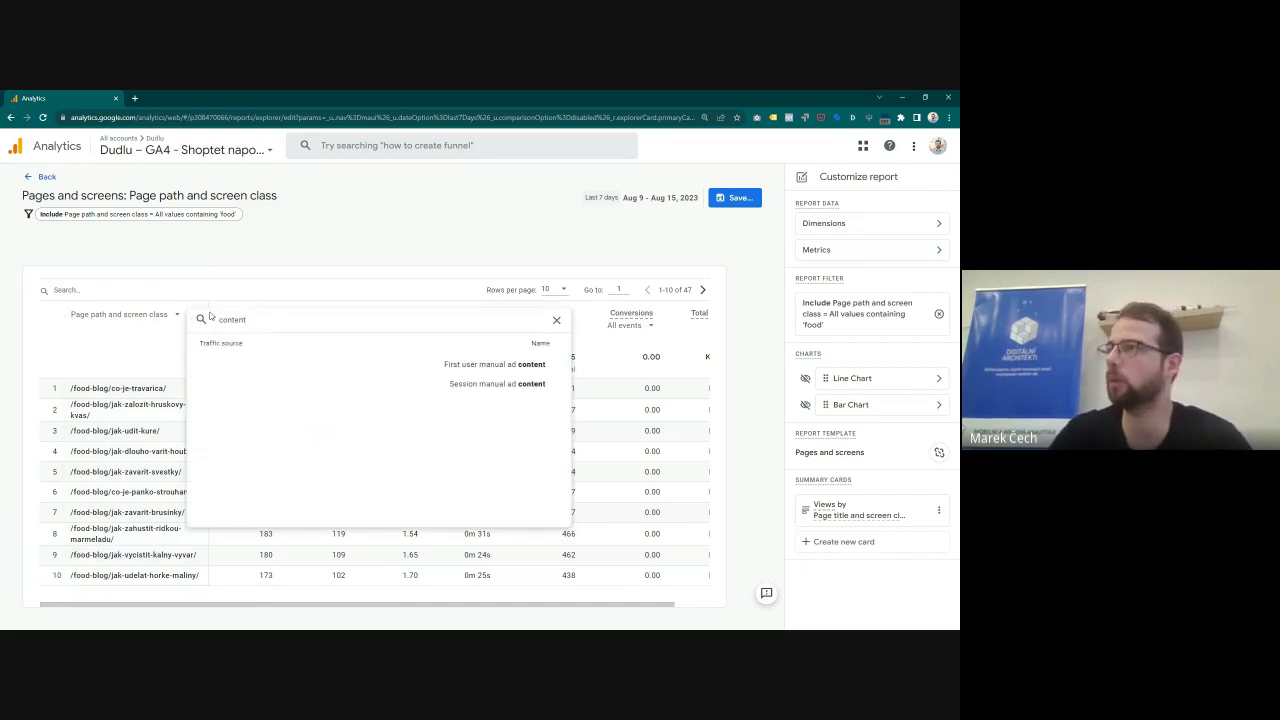
{"action": "key", "text": "BackSpace"}
{"action": "key", "text": "BackSpace"}
{"action": "key", "text": "BackSpace"}
{"action": "key", "text": "BackSpace"}
{"action": "key", "text": "BackSpace"}
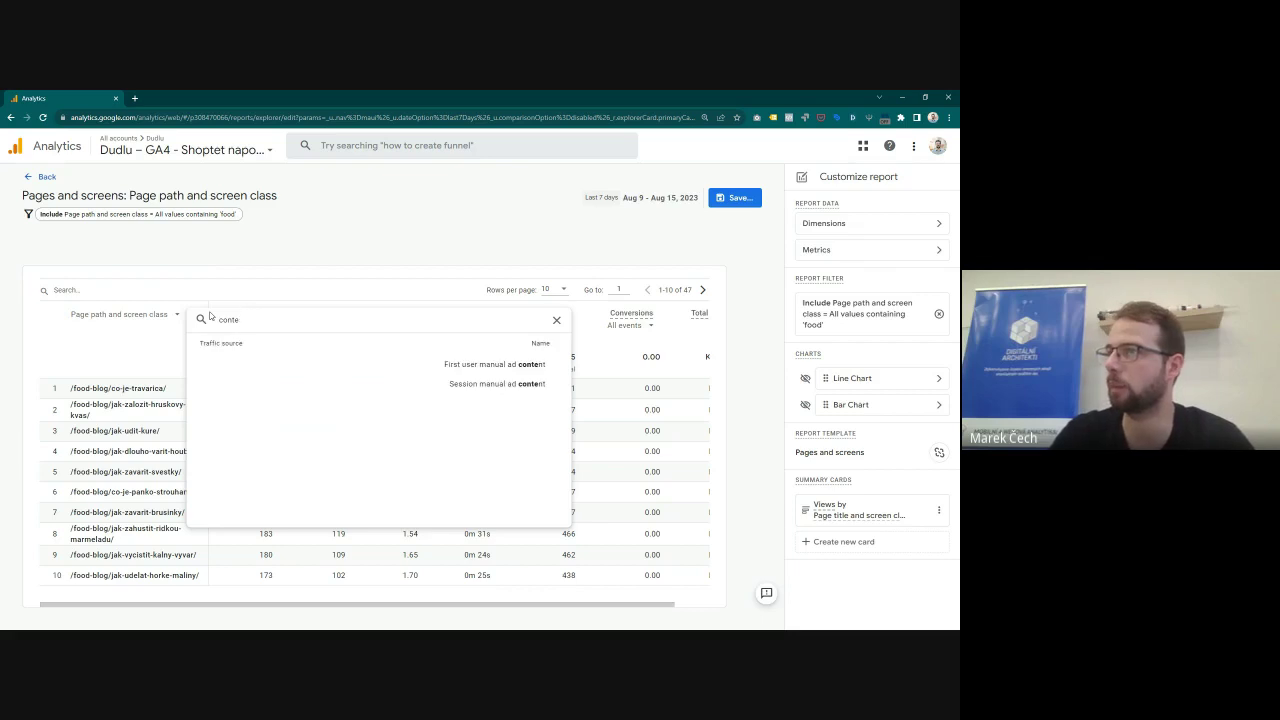
{"action": "key", "text": "BackSpace"}
{"action": "key", "text": "BackSpace"}
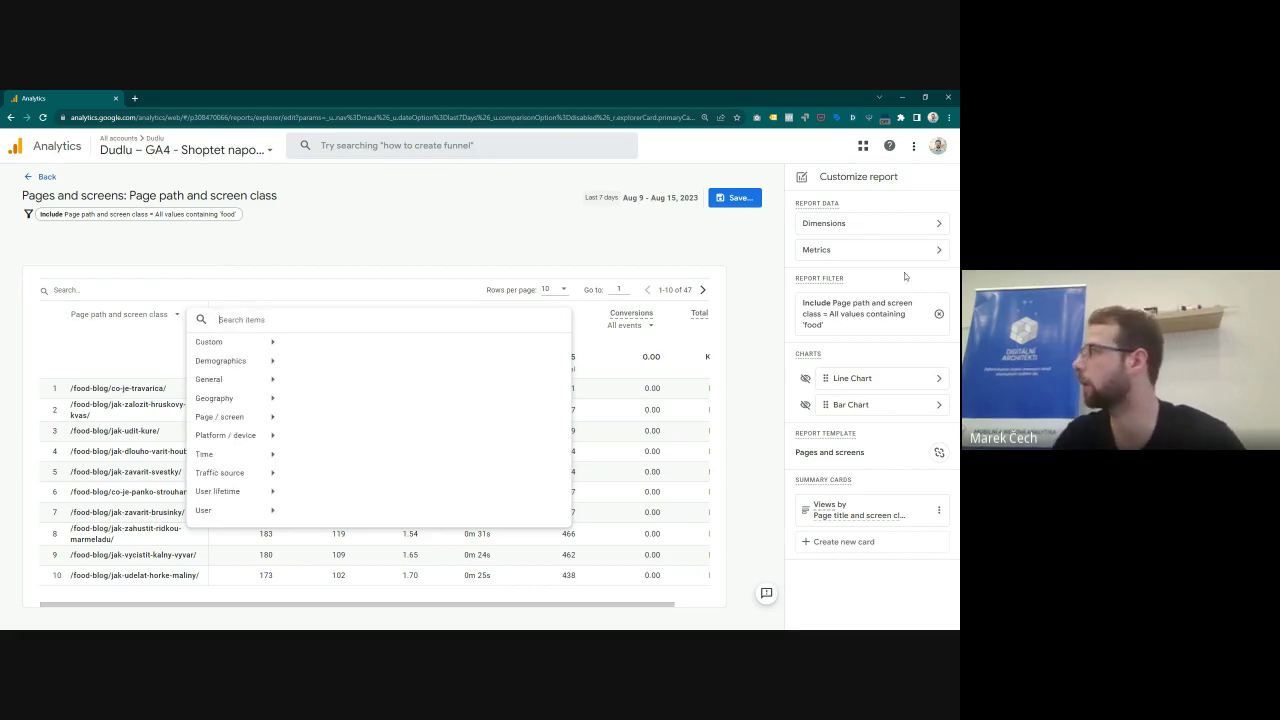
{"action": "left_click", "coordinate": [851, 231]}
Step: Set Content group as the default primary dimension of the Pages and screens report and apply the change
{"action": "left_click", "coordinate": [851, 224]}
{"action": "left_click", "coordinate": [846, 352]}
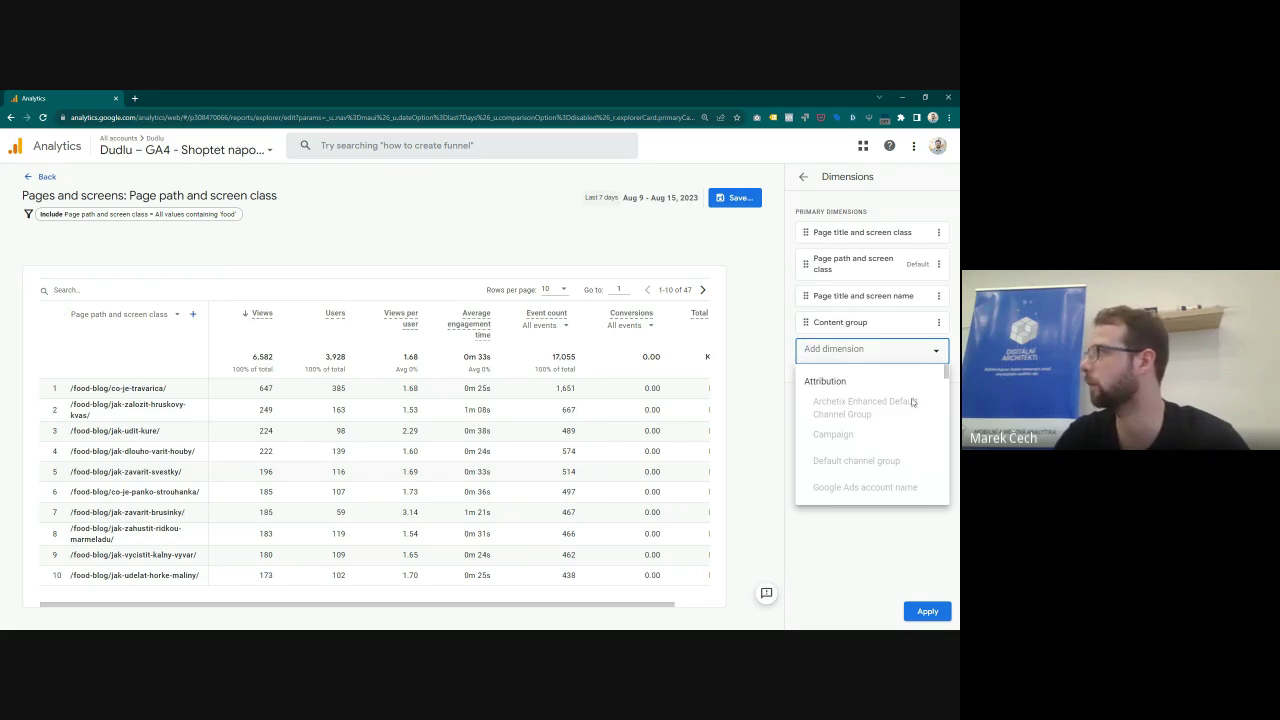
{"action": "left_click", "coordinate": [938, 322]}
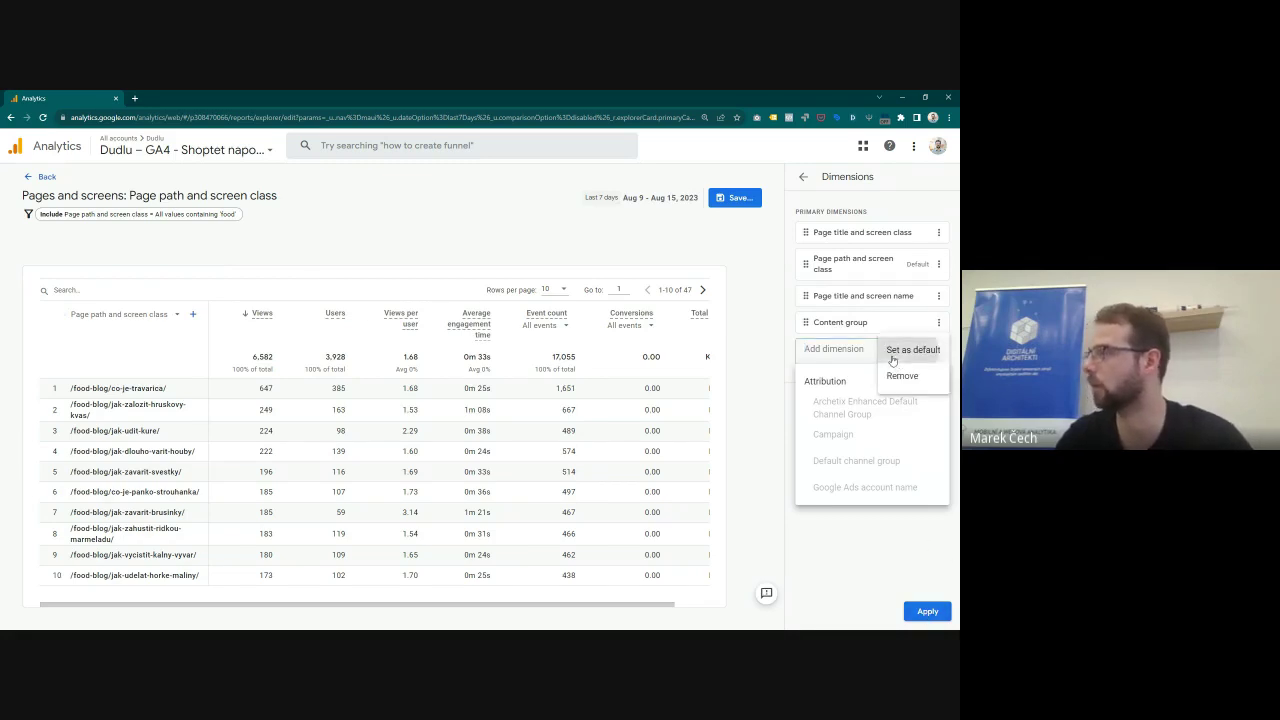
{"action": "left_click", "coordinate": [903, 350]}
{"action": "left_click", "coordinate": [928, 611]}
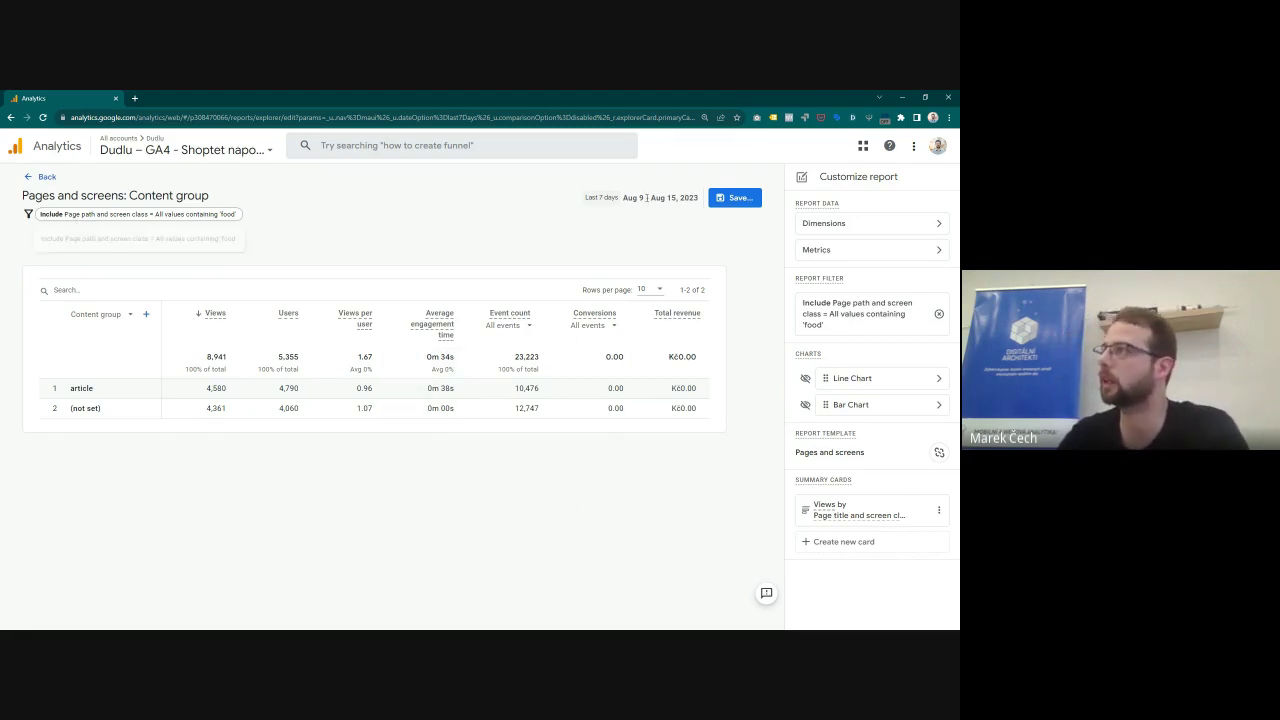
Step: Leave the customization of the Pages and screens report and discard the unsaved changes
{"action": "key", "text": "F5"}
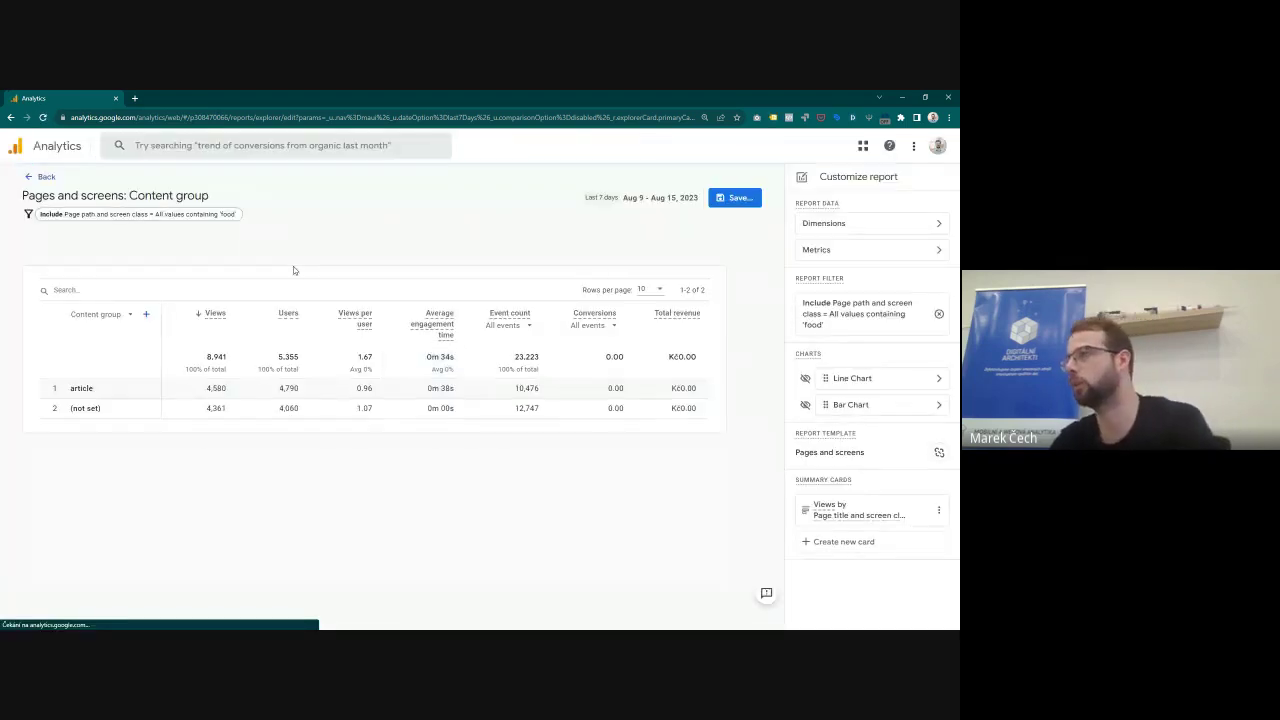
{"action": "left_click", "coordinate": [44, 176]}
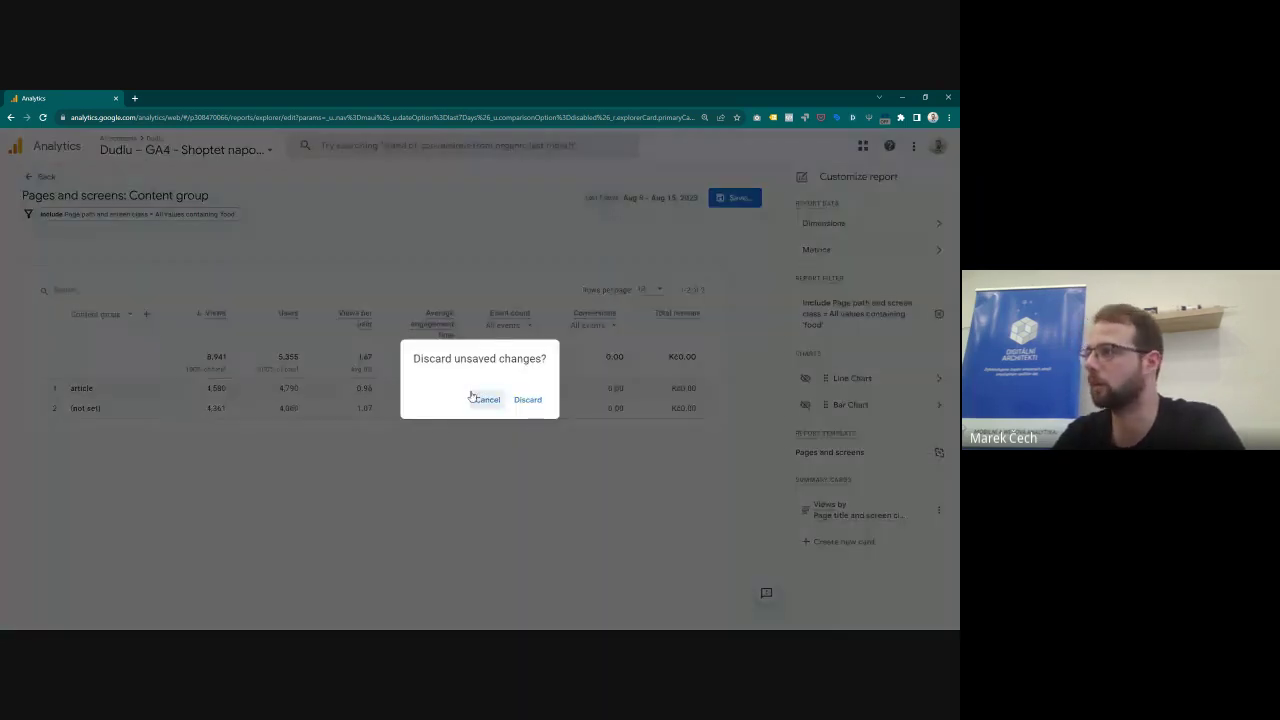
{"action": "left_click", "coordinate": [528, 401]}
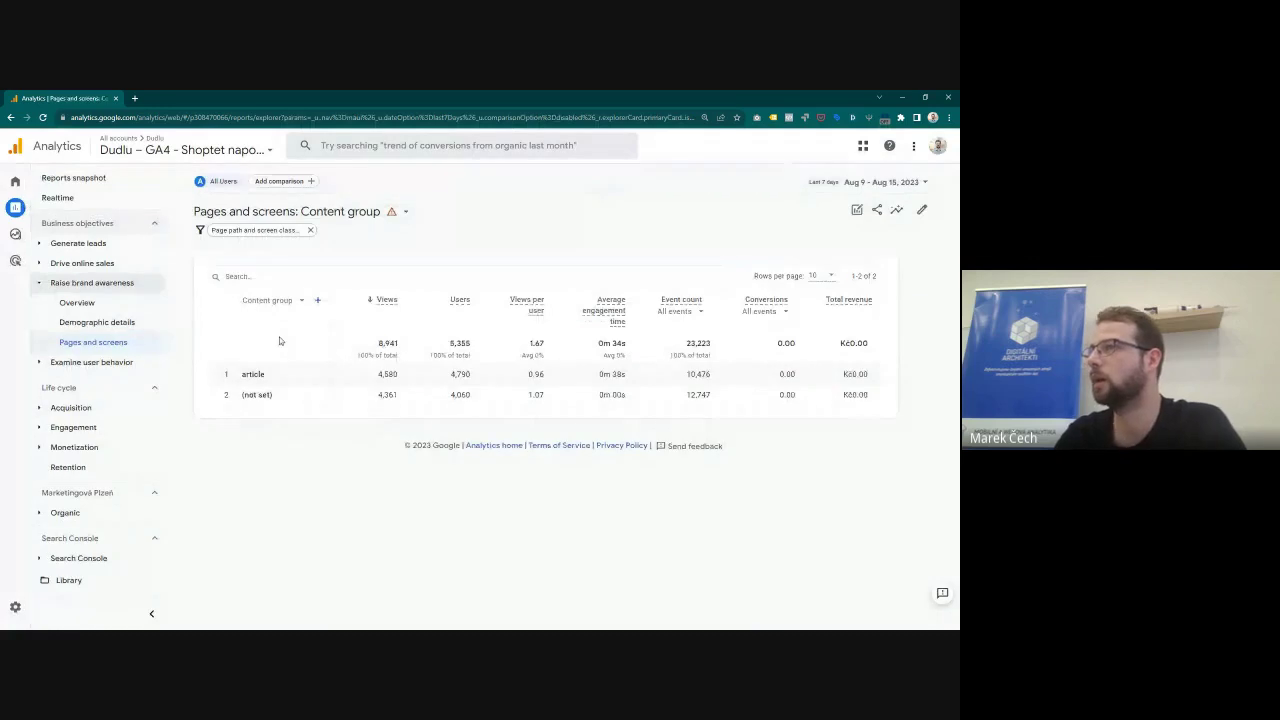
Step: Open Demographic details under Raise brand awareness, return to Pages and screens, and look over its charts and table
{"action": "left_click", "coordinate": [100, 328]}
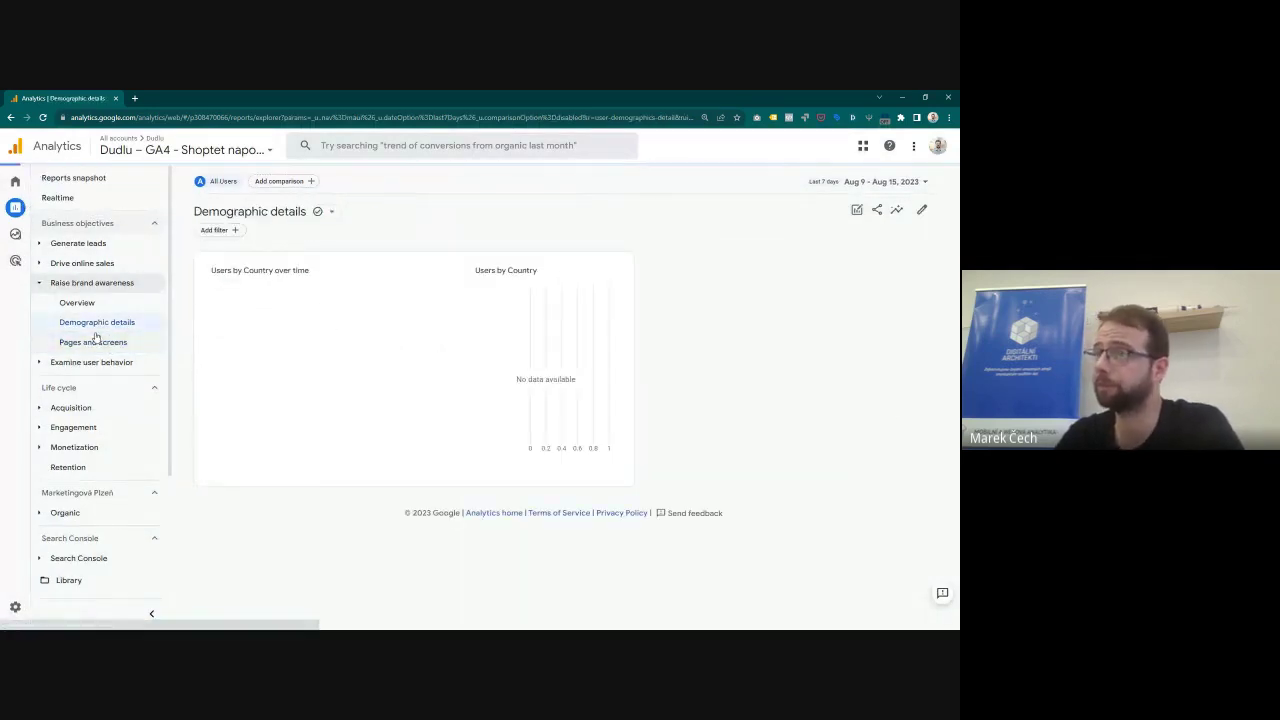
{"action": "left_click", "coordinate": [93, 343]}
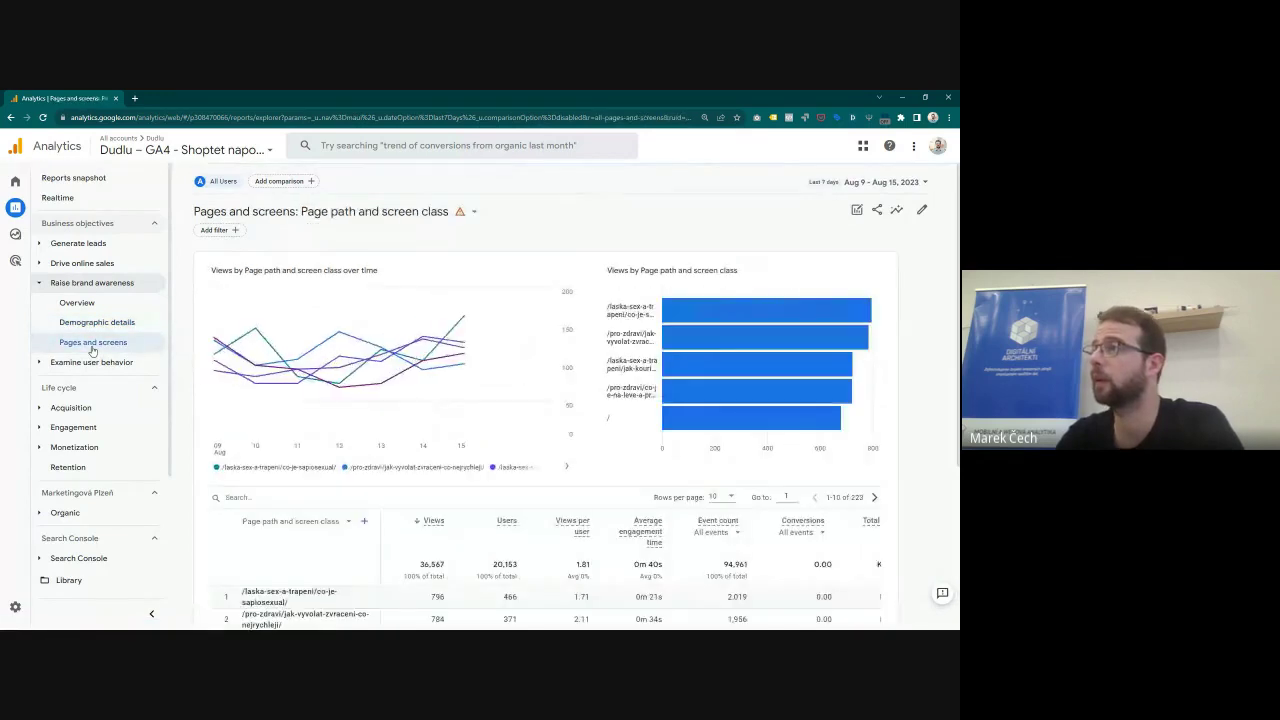
{"action": "scroll", "coordinate": [276, 344], "scroll_direction": "down", "scroll_amount": 5}
{"action": "scroll", "coordinate": [276, 344], "scroll_direction": "up", "scroll_amount": 5}
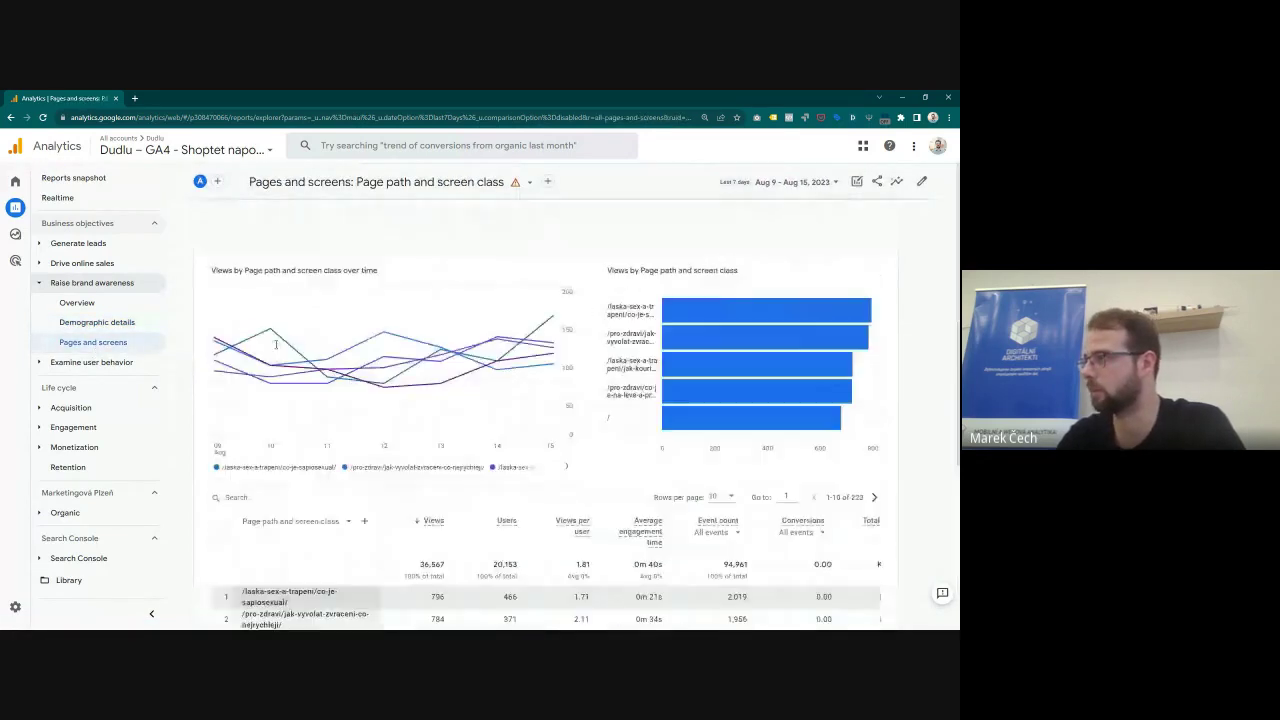
{"action": "mouse_move", "coordinate": [277, 348]}
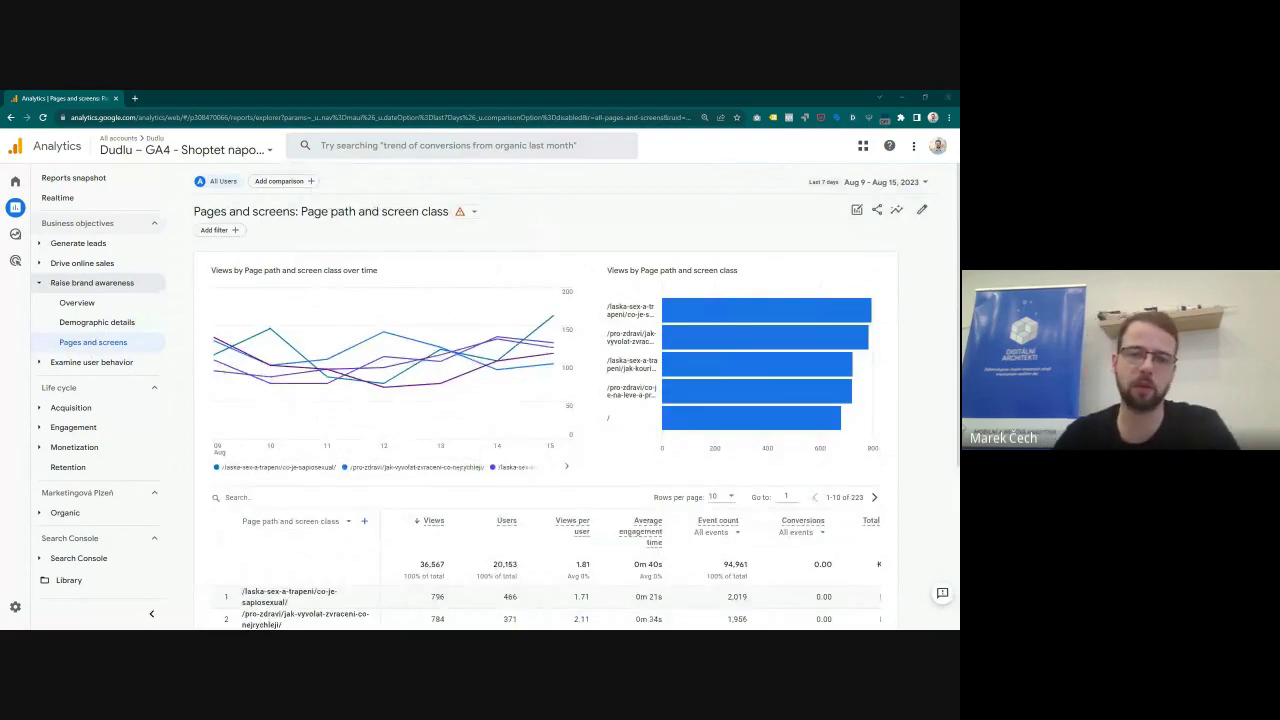
Step: Switch to the Google Slides deck and extend the bullet text box on the VLASTNÍ REPORTY slide to enclose all bullets
{"action": "key", "text": "alt+Tab"}
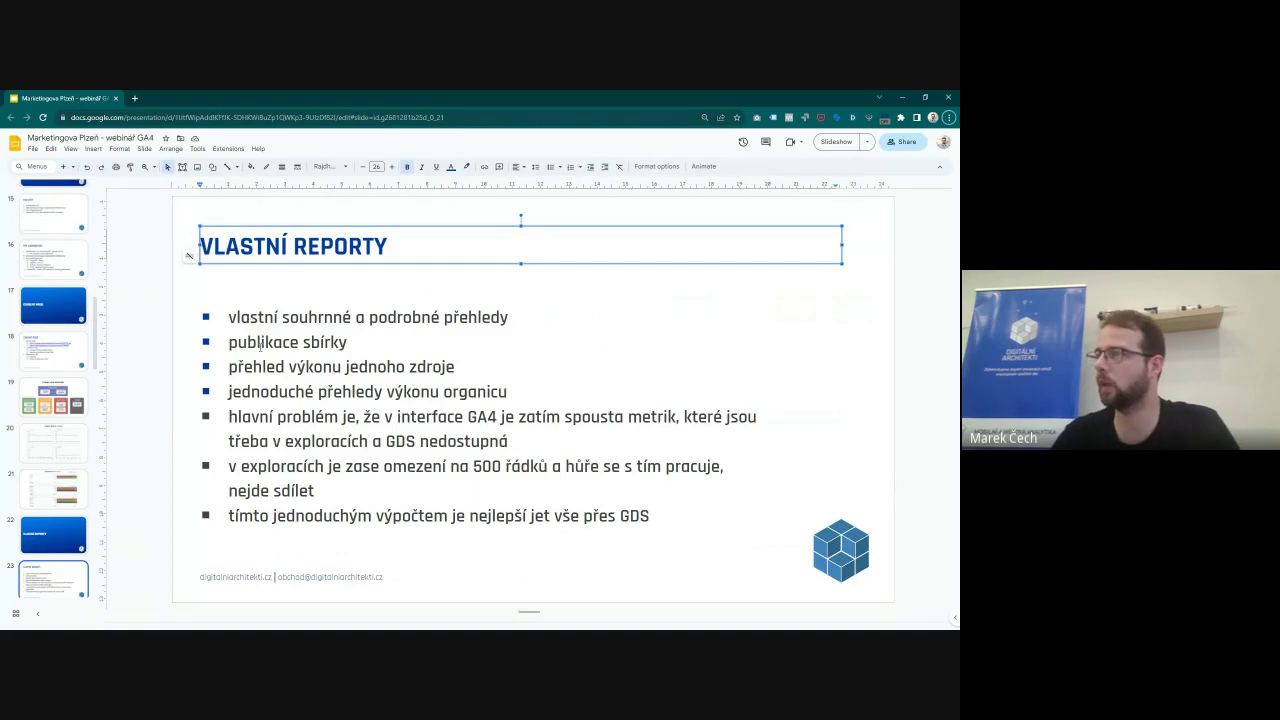
{"action": "double_click", "coordinate": [242, 368]}
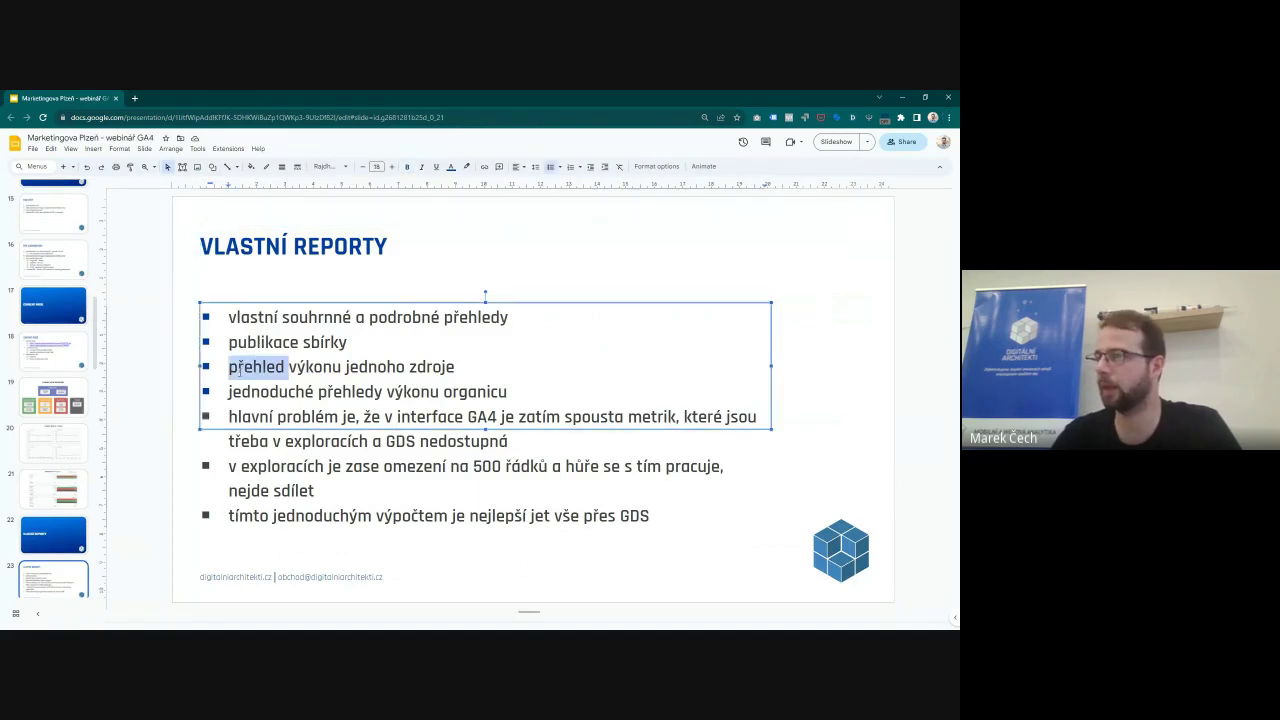
{"action": "triple_click", "coordinate": [256, 392]}
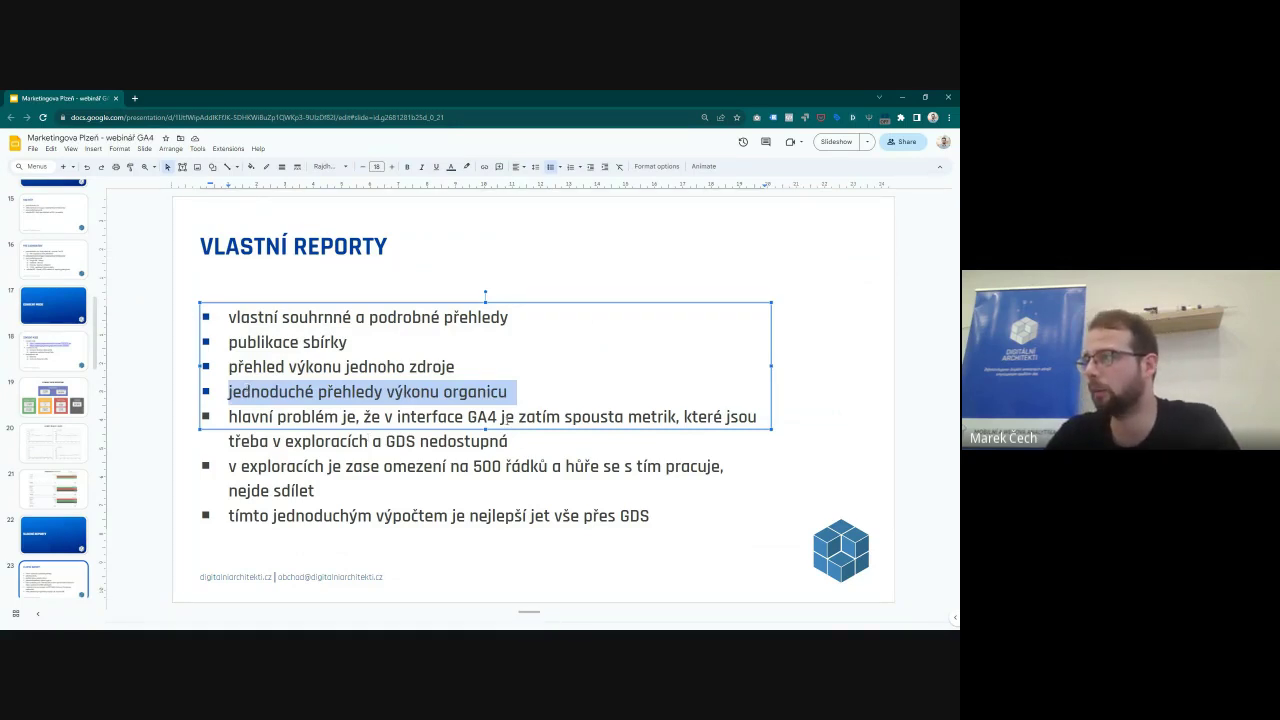
{"action": "left_click", "coordinate": [505, 418]}
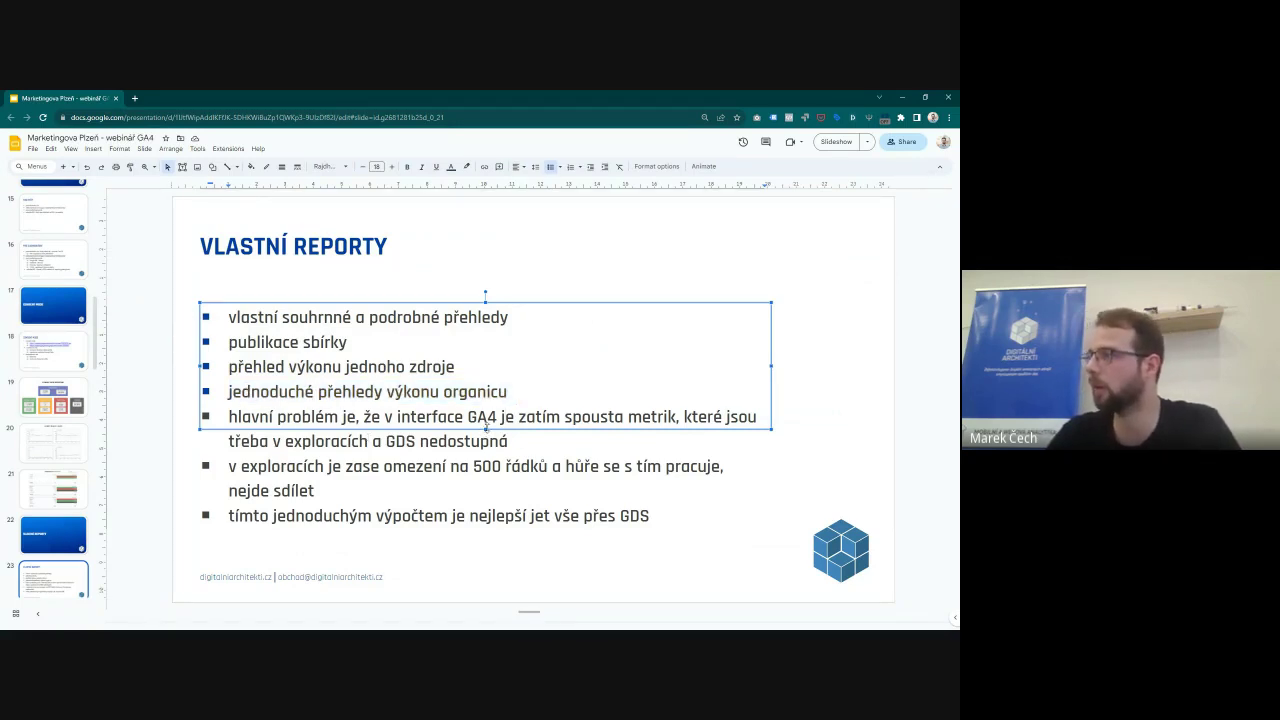
{"action": "left_click_drag", "start_coordinate": [485, 428], "coordinate": [491, 538]}
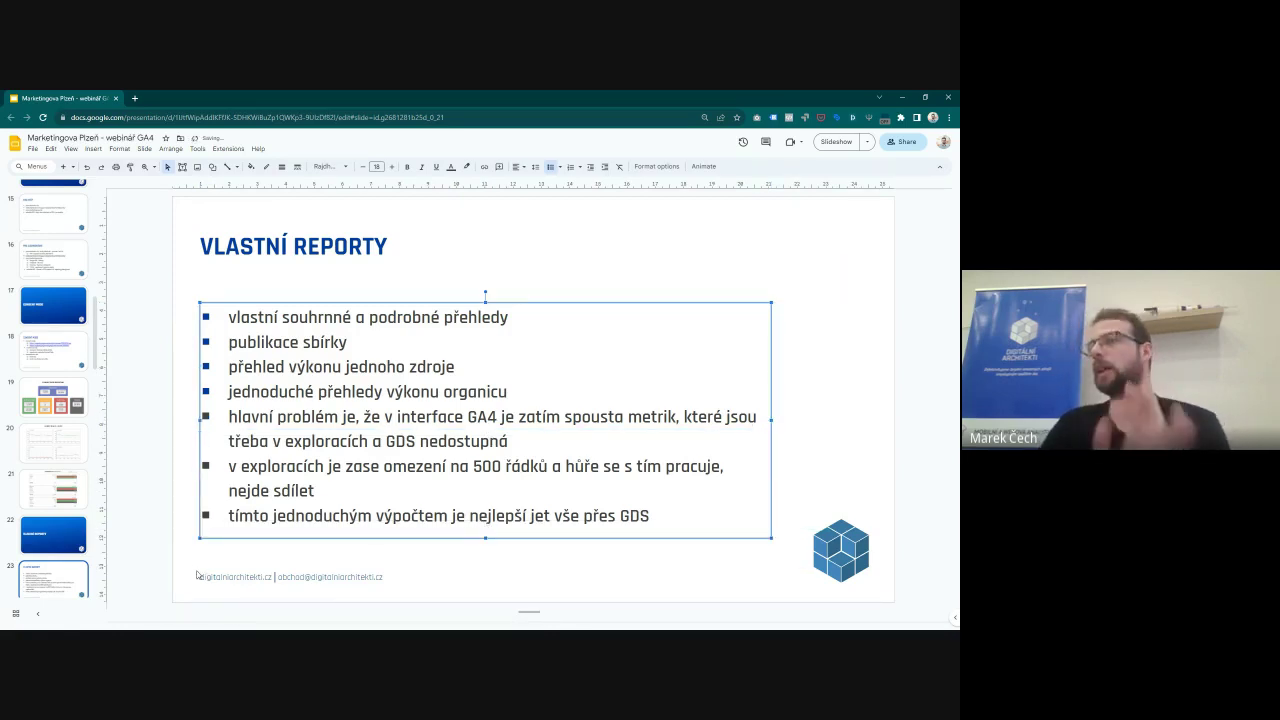
Step: Switch back to Google Analytics and look through the Pages and screens table and the reports under Examine user behavior
{"action": "left_click", "coordinate": [904, 97]}
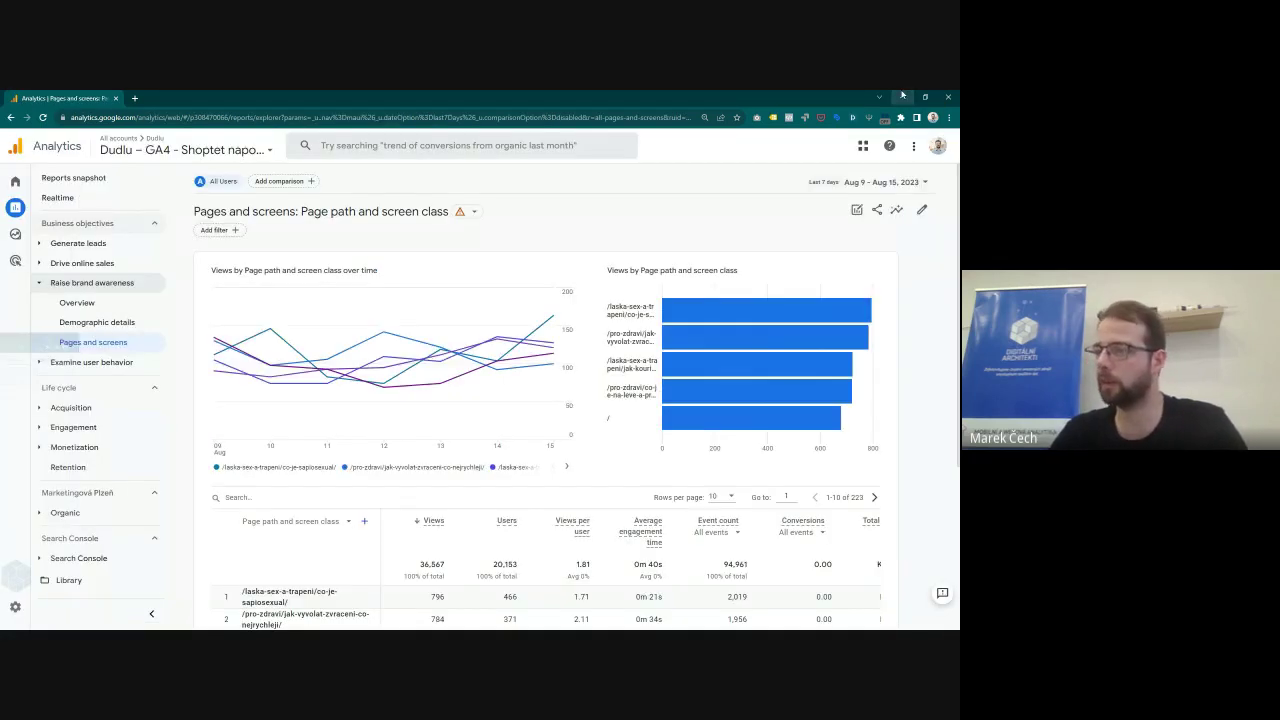
{"action": "scroll", "coordinate": [285, 270], "scroll_direction": "down", "scroll_amount": 2}
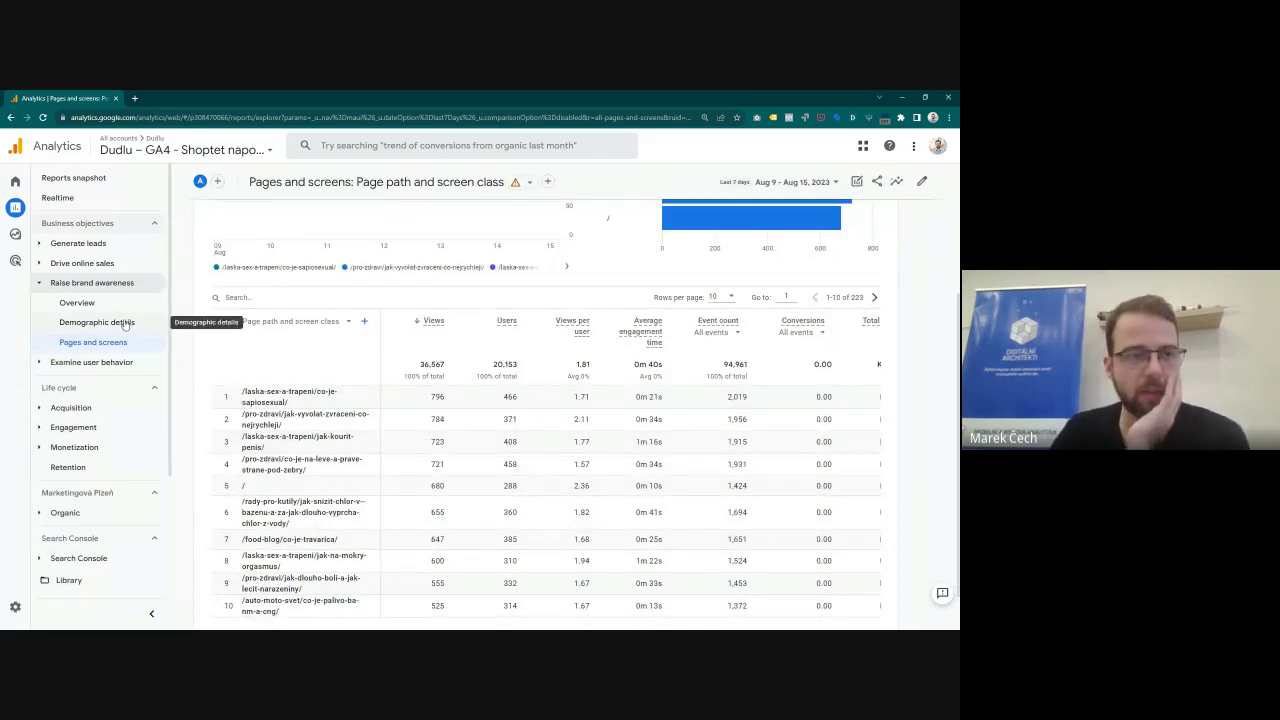
{"action": "left_click", "coordinate": [39, 362]}
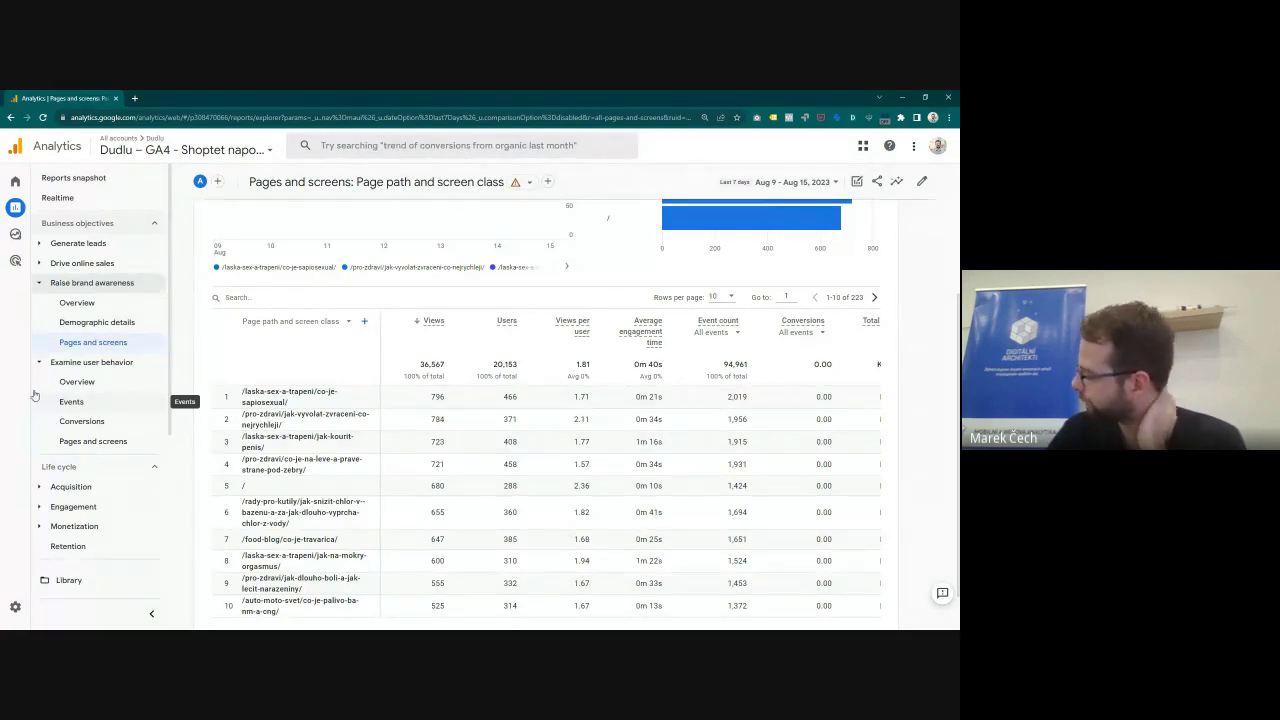
{"action": "mouse_move", "coordinate": [3, 395]}
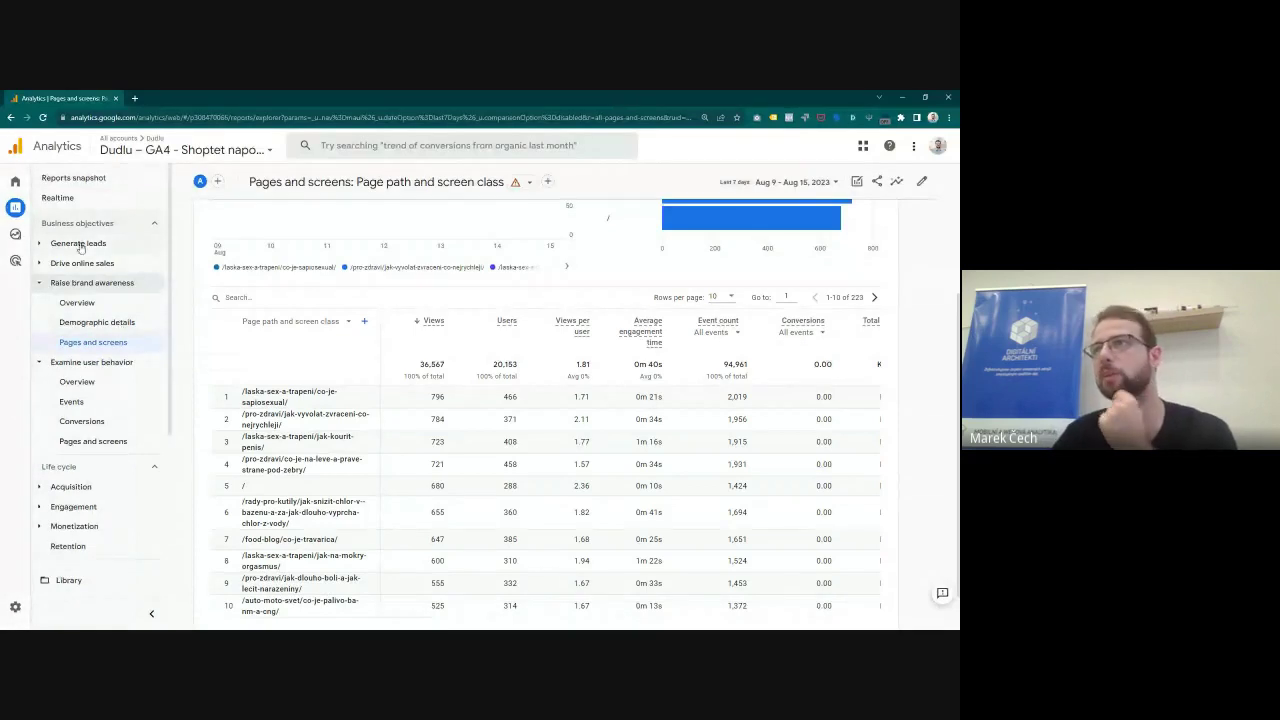
Step: Create a new exploration from the Free form template
{"action": "mouse_move", "coordinate": [20, 530]}
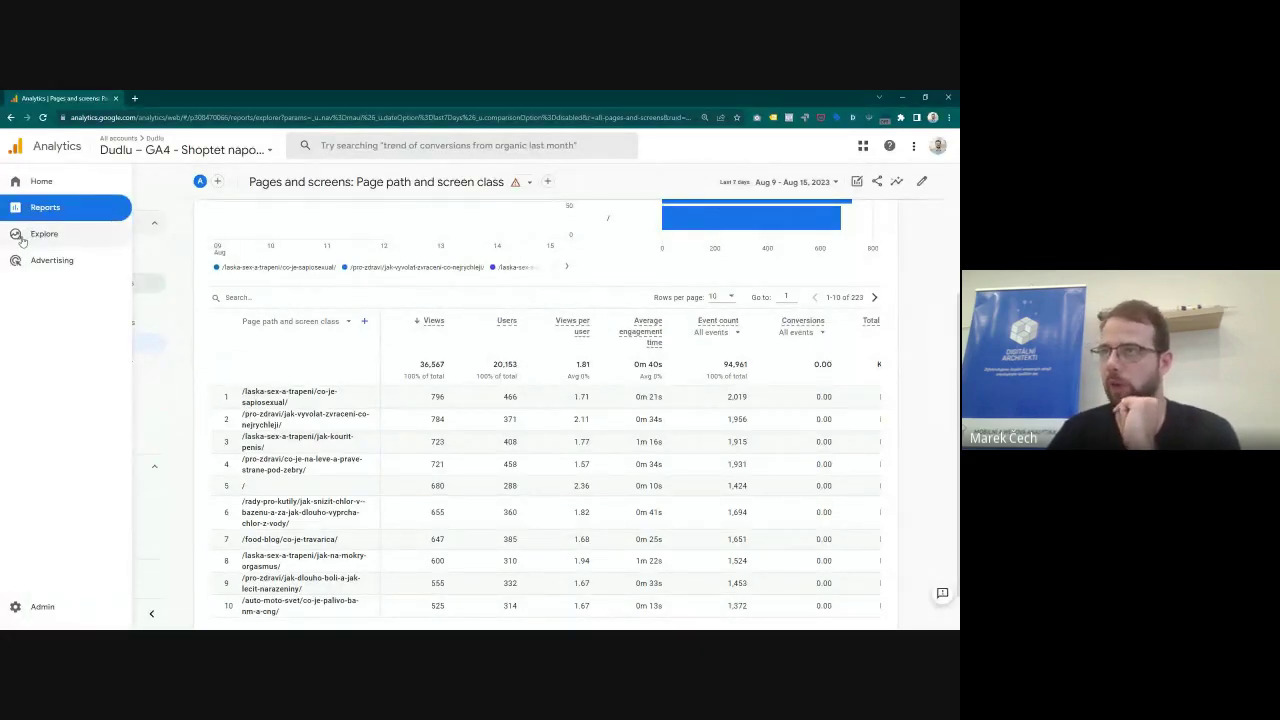
{"action": "left_click", "coordinate": [22, 238]}
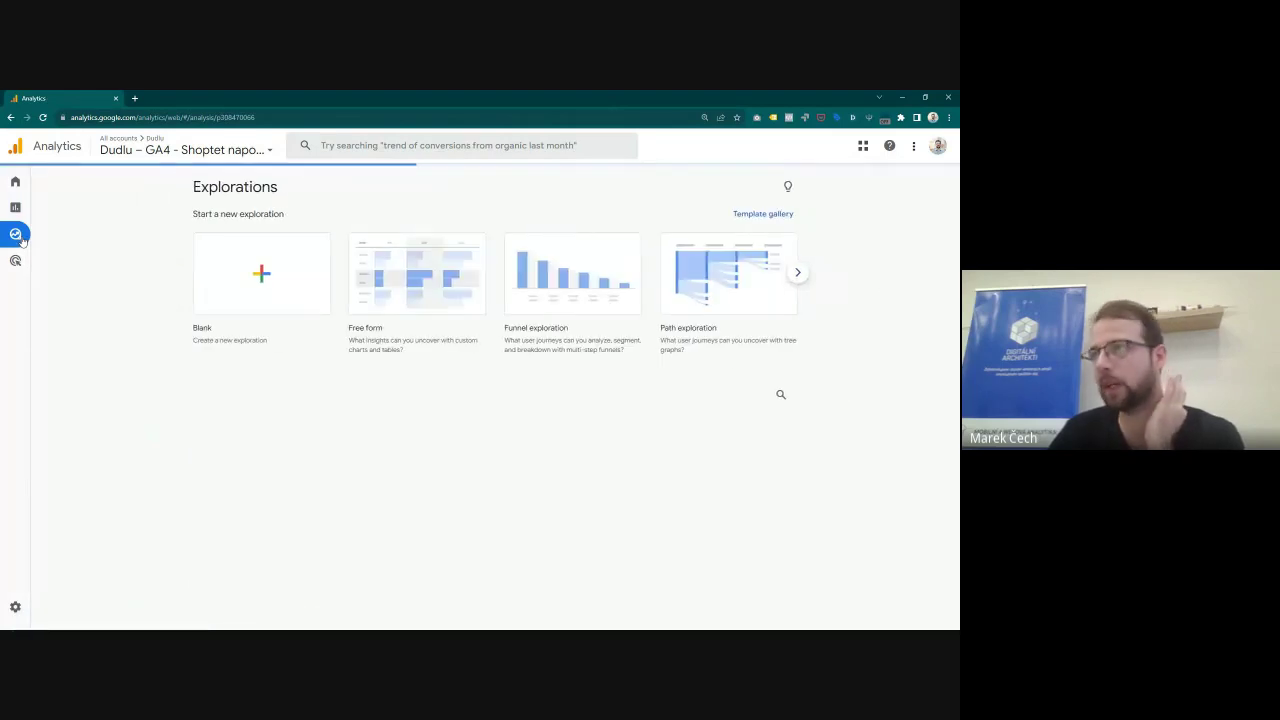
{"action": "left_click", "coordinate": [368, 265]}
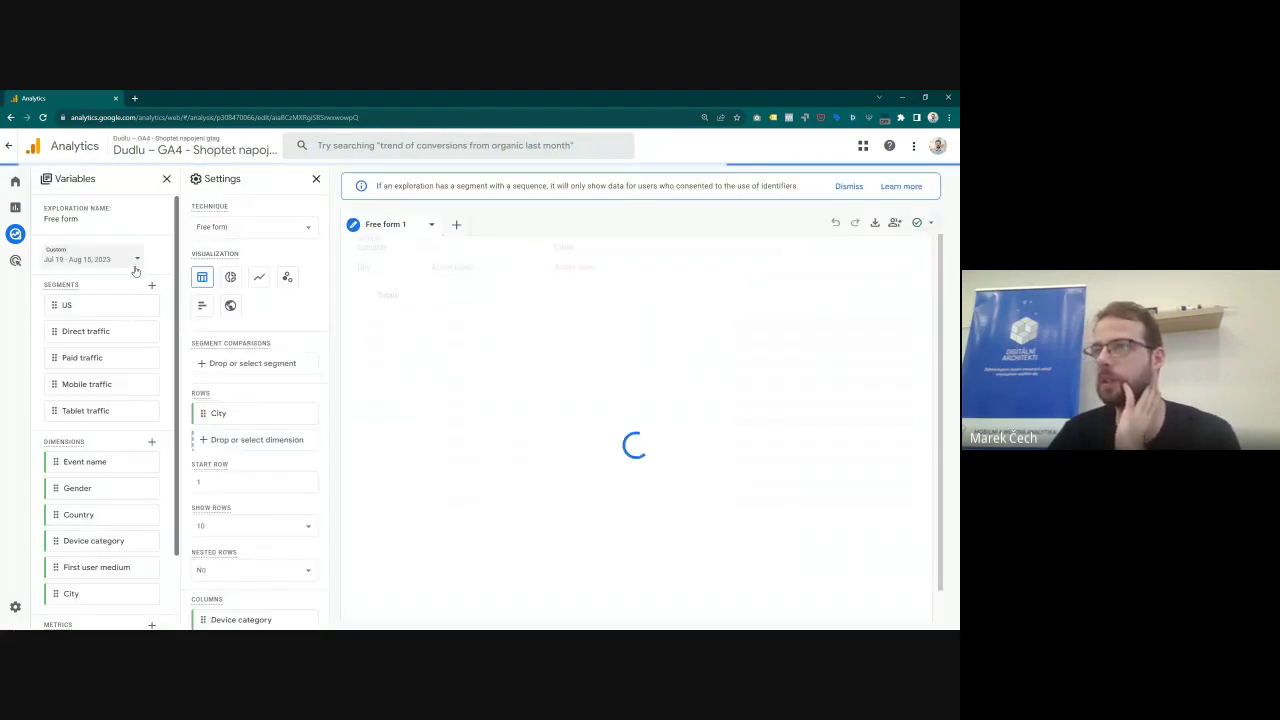
Step: Search the available dimensions for "transaction" and import Transaction ID into the exploration's variables
{"action": "left_click", "coordinate": [152, 443]}
{"action": "left_click", "coordinate": [425, 145]}
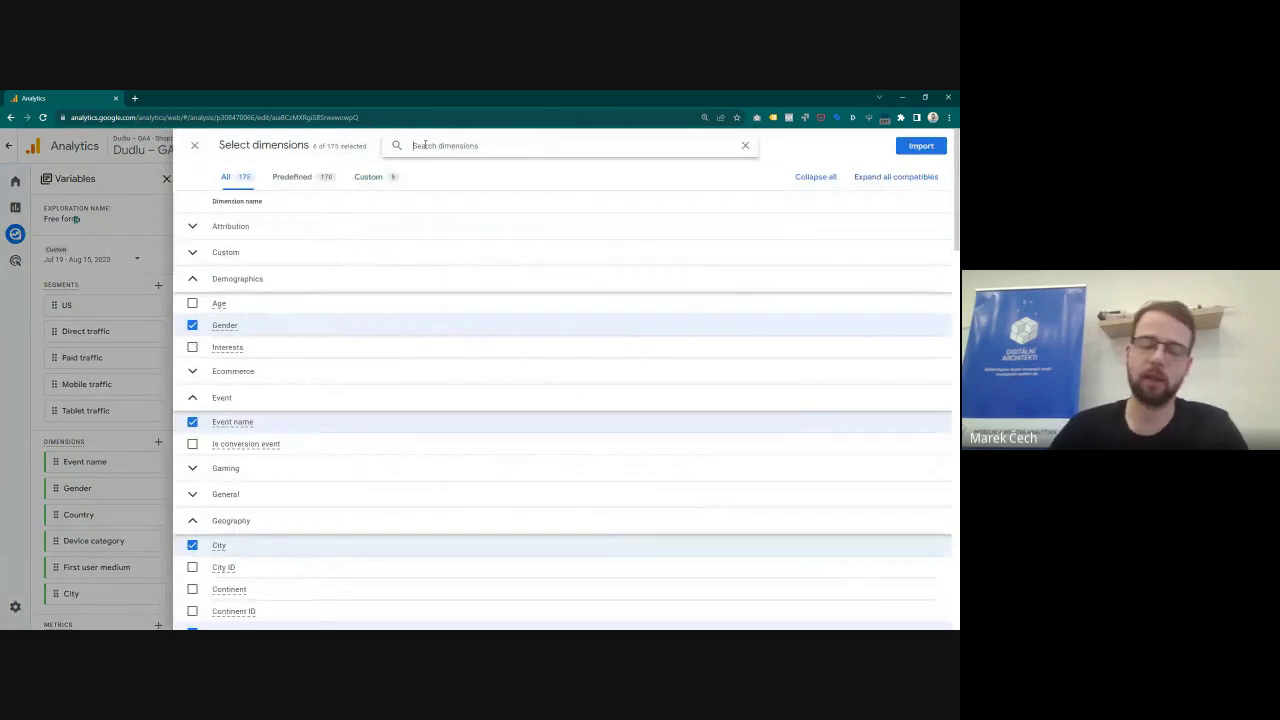
{"action": "type", "text": "transaction"}
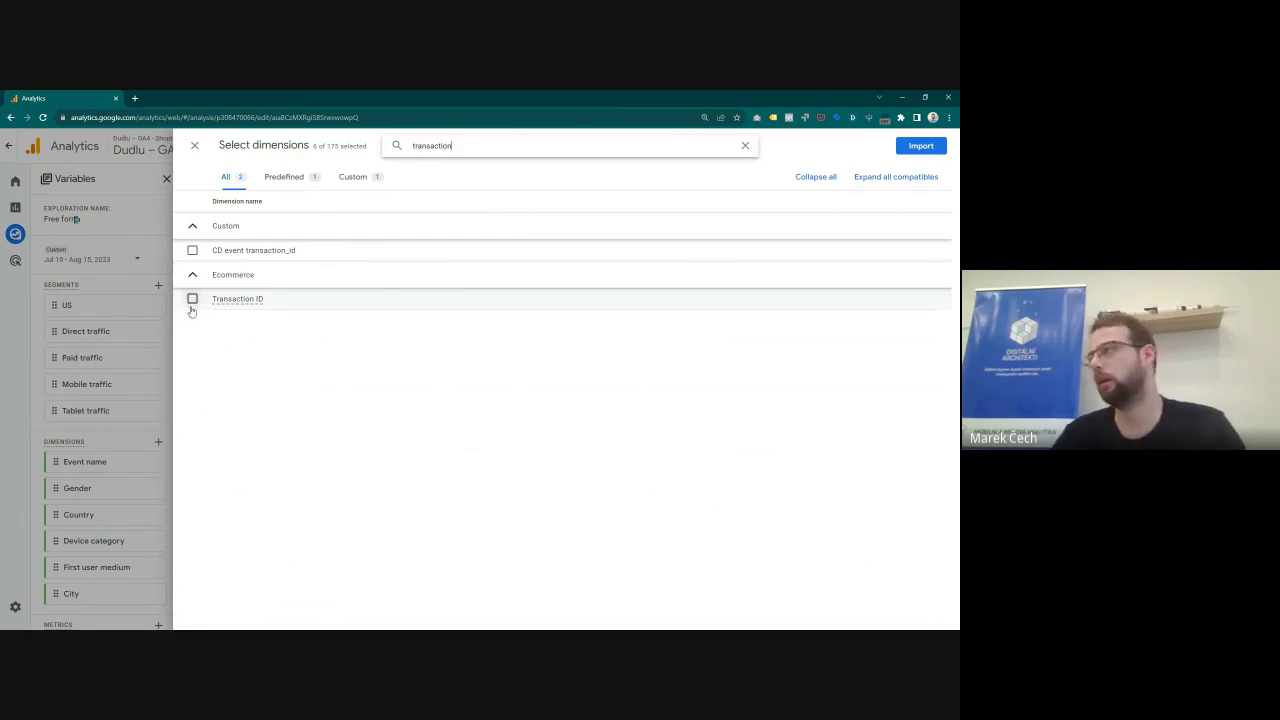
{"action": "left_click", "coordinate": [192, 299]}
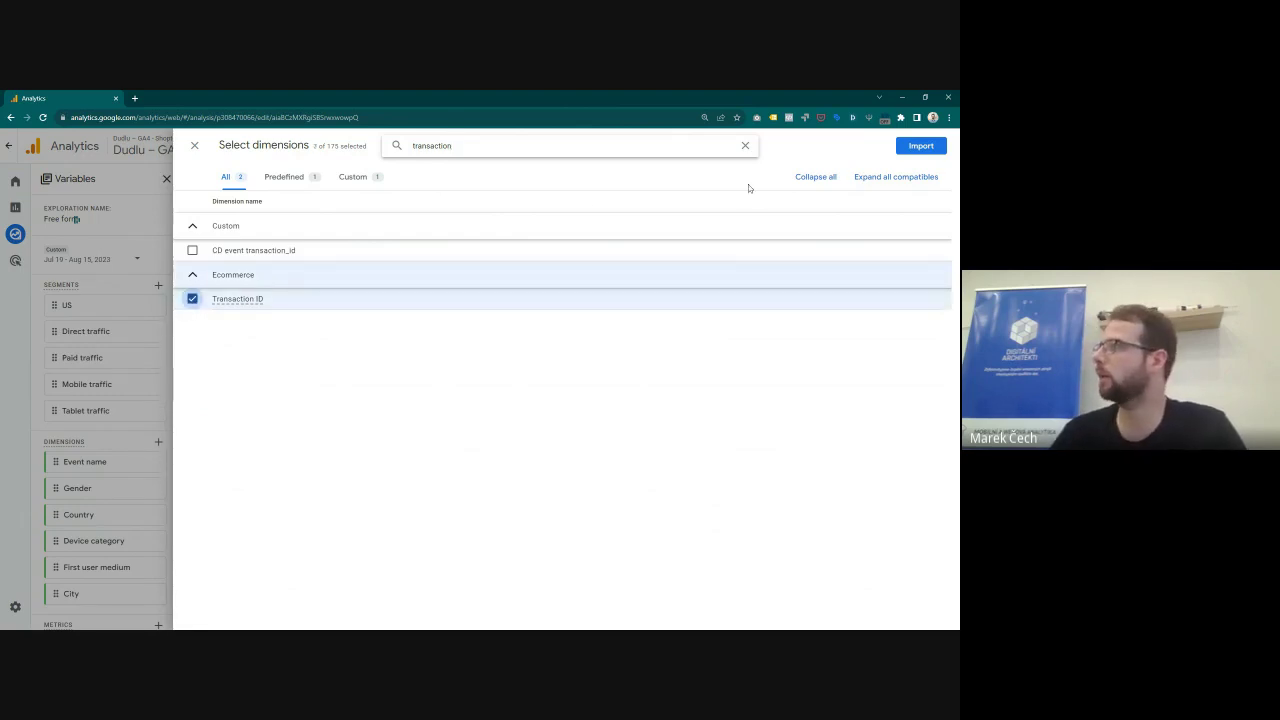
{"action": "left_click", "coordinate": [913, 147]}
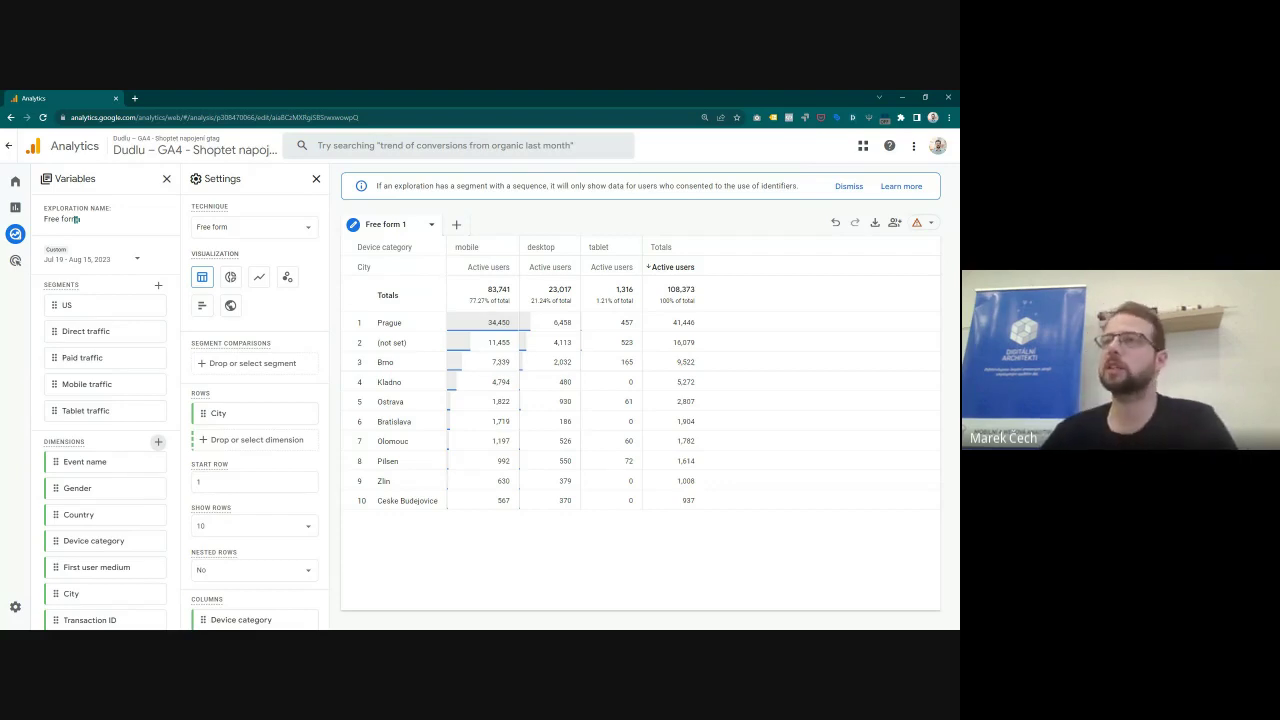
Step: Return to Reports and expand Acquisition under Life cycle to view its reports
{"action": "left_click", "coordinate": [17, 209]}
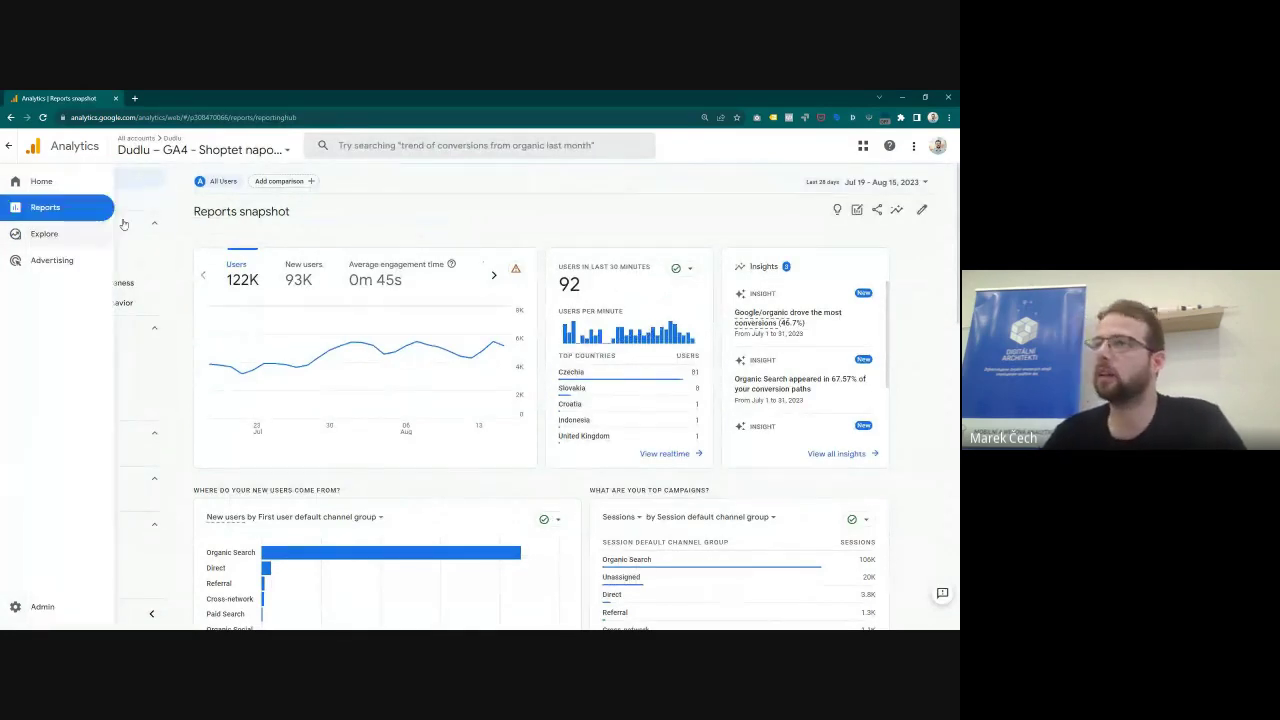
{"action": "left_click", "coordinate": [94, 350]}
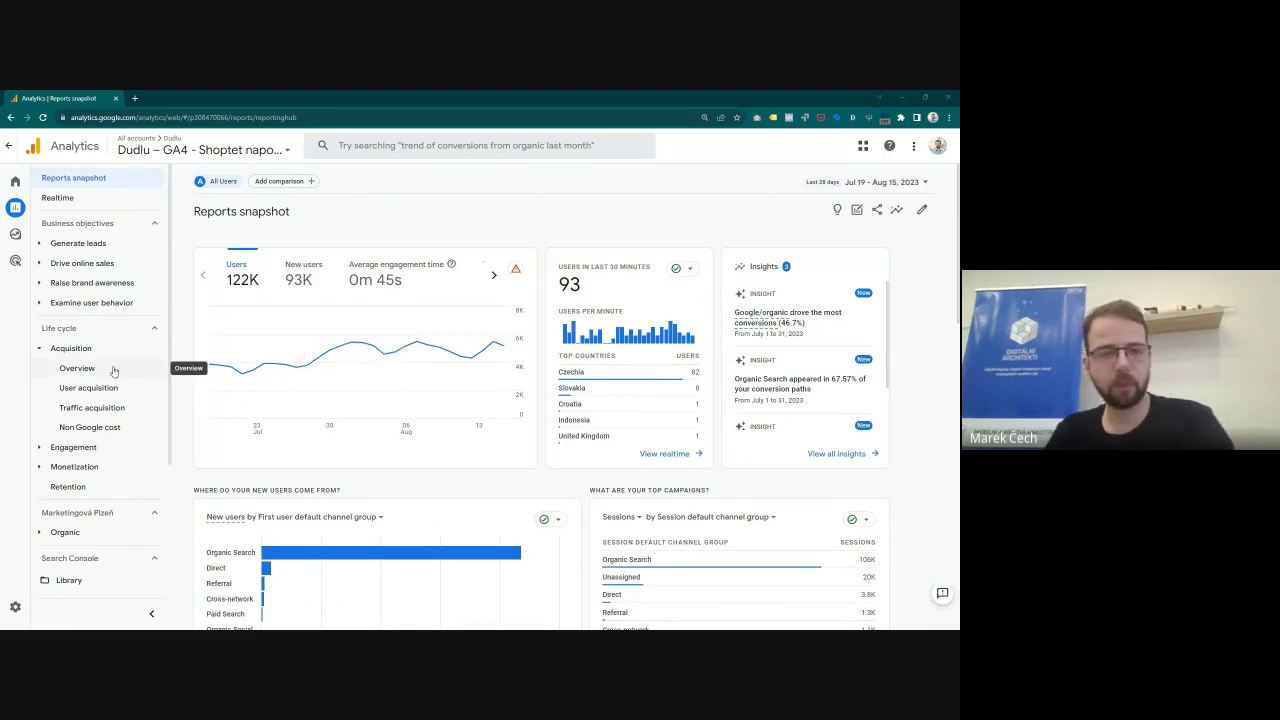
Step: Switch to the Google Slides deck and show the PŮVODNÍ POHLEDY UA section slide
{"action": "key", "text": "alt+Tab"}
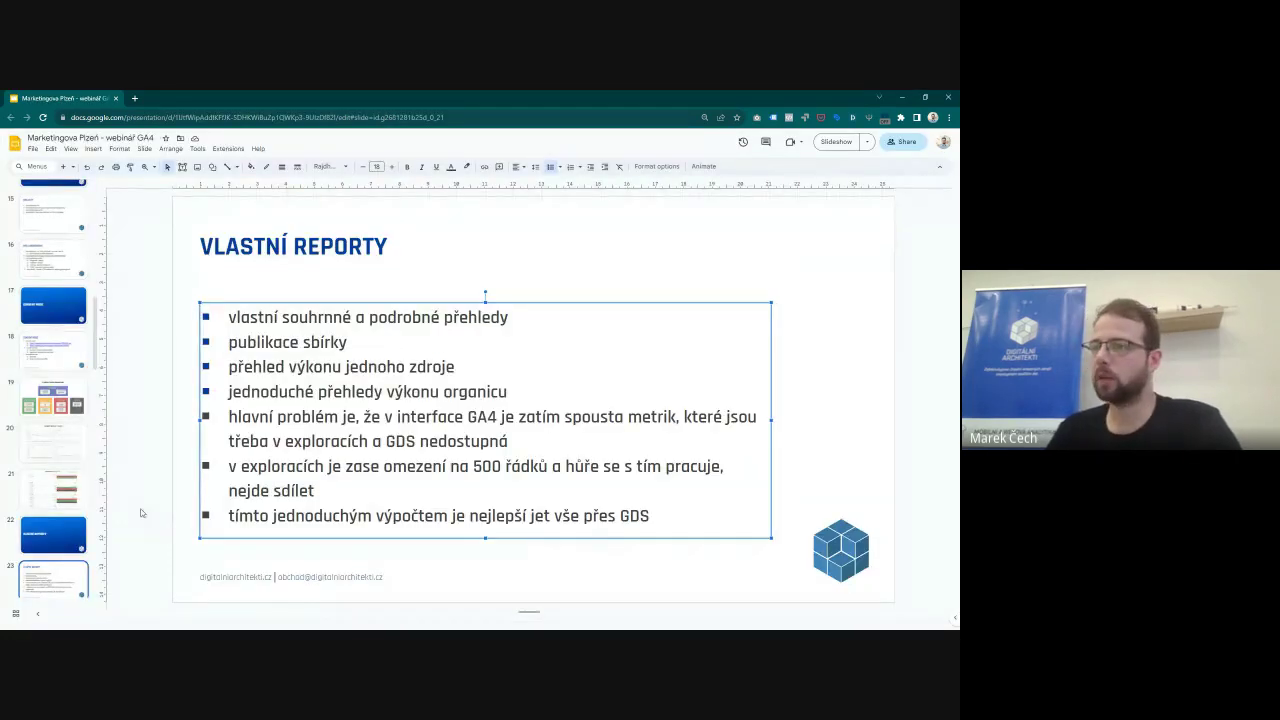
{"action": "key", "text": "ctrl+v"}
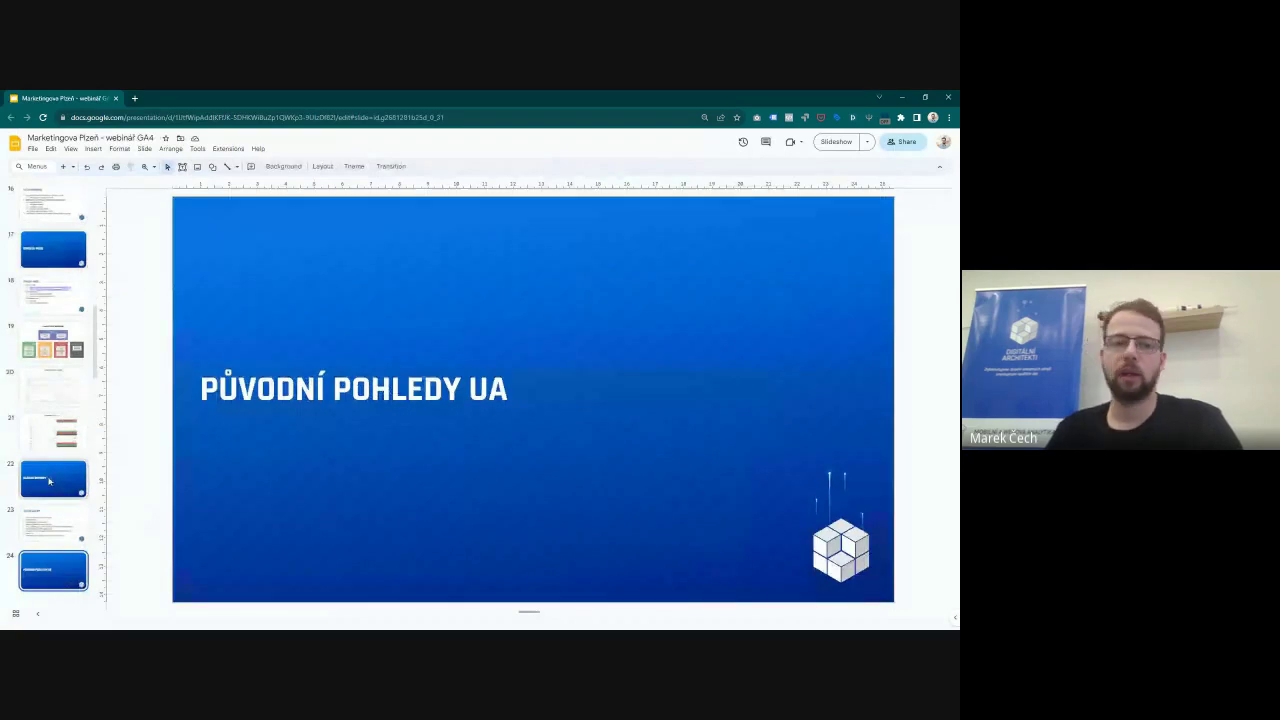
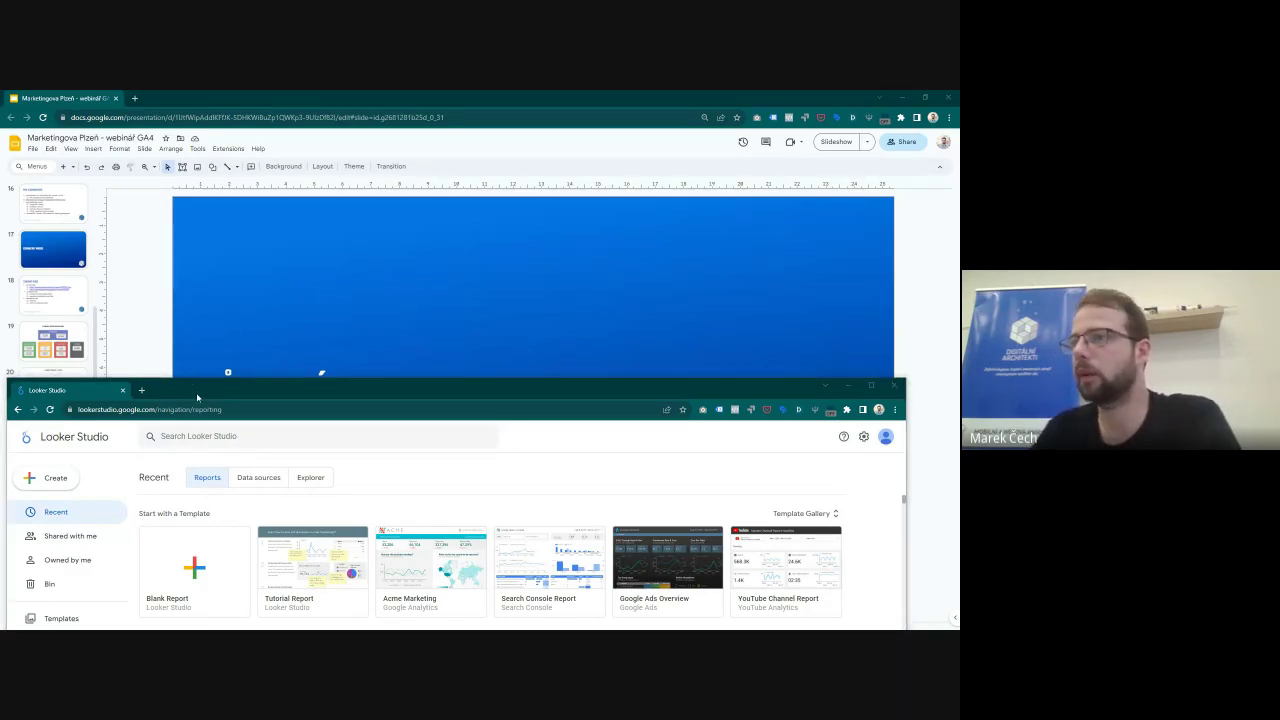
Step: Return to the Google Slides deck and show slide 25, which lists the Data Studio options for the PŮVODNÍ POHLEDY UA topic
{"action": "left_click_drag", "start_coordinate": [196, 397], "coordinate": [193, 395]}
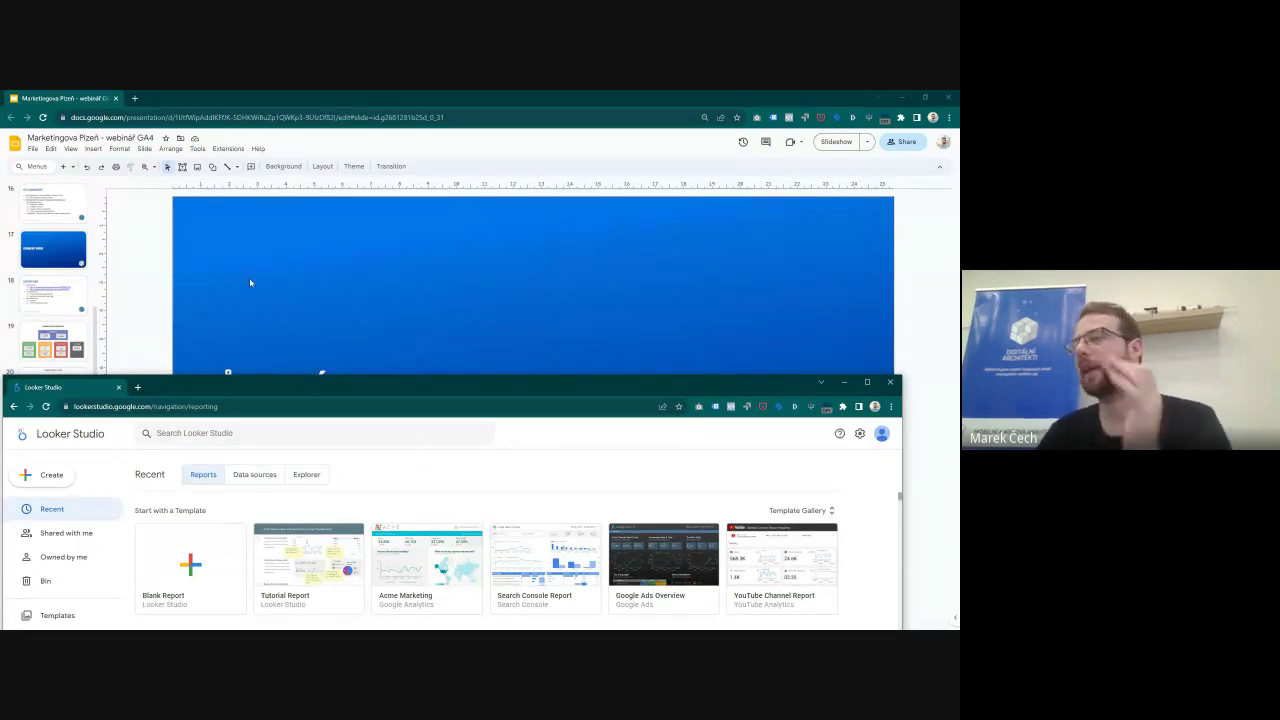
{"action": "left_click", "coordinate": [144, 297]}
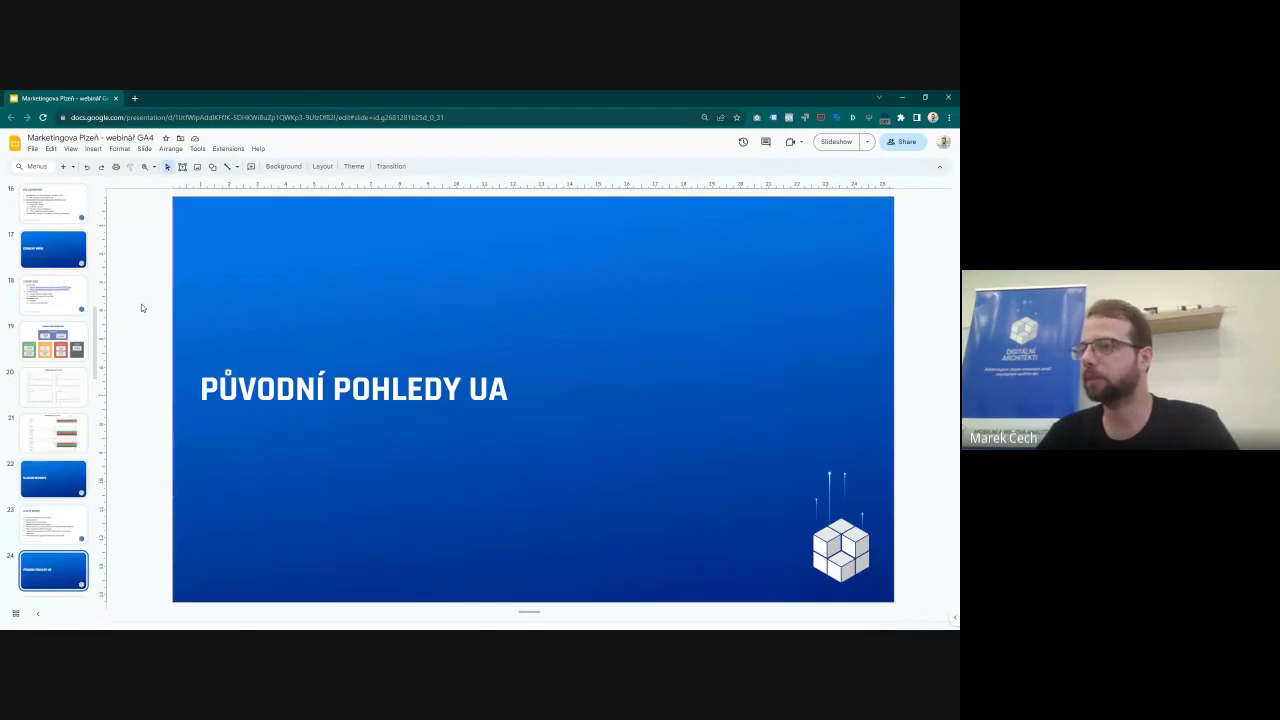
{"action": "scroll", "coordinate": [50, 490], "scroll_direction": "down", "scroll_amount": 2}
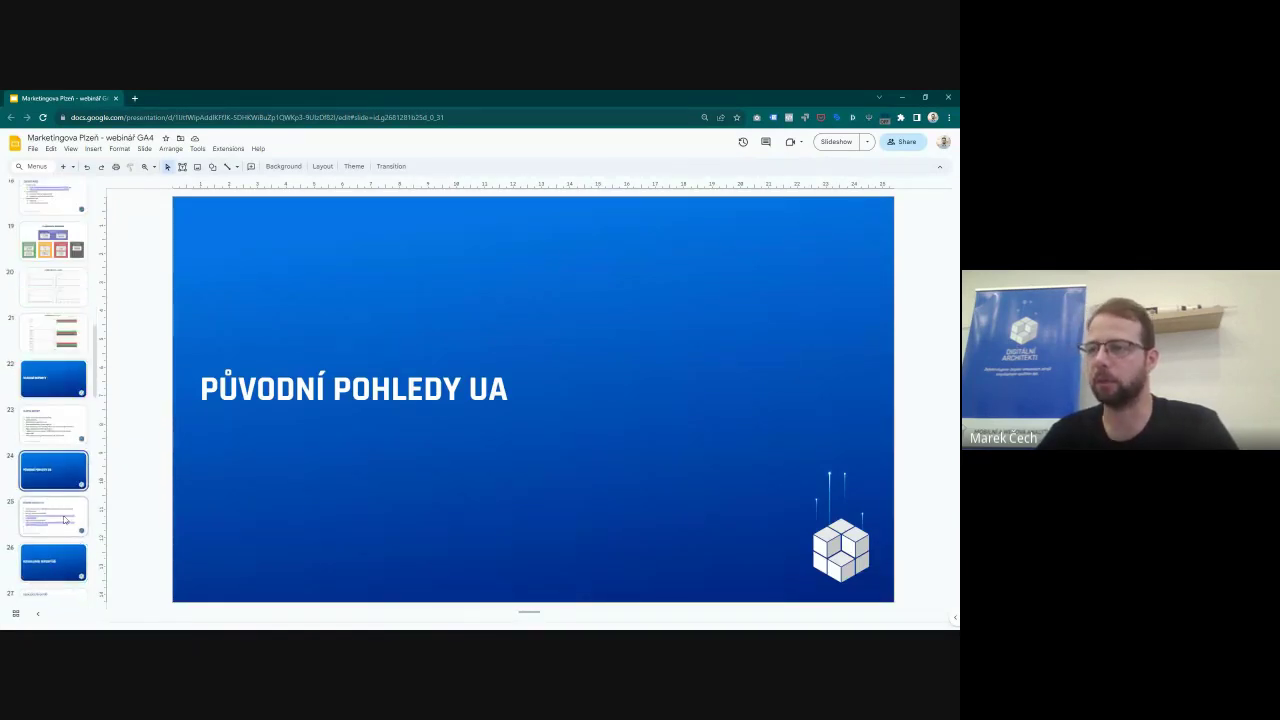
{"action": "left_click", "coordinate": [49, 513]}
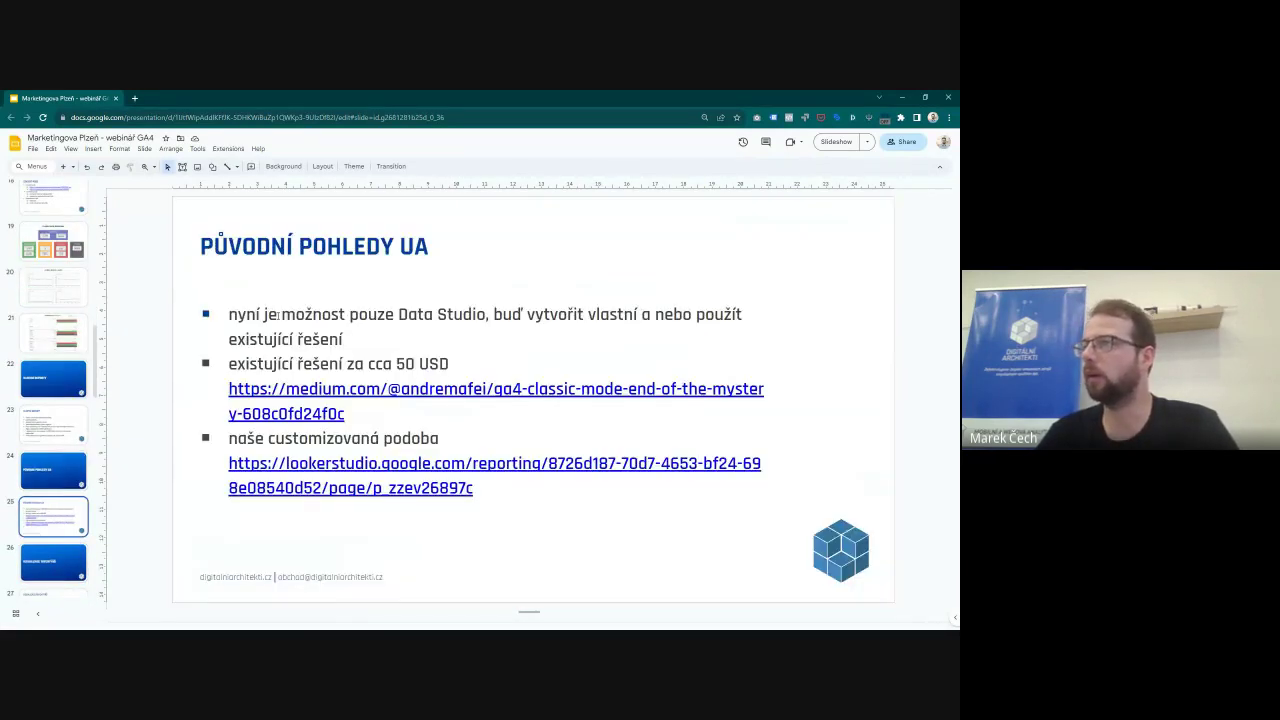
Step: Open the Medium article linked on the slide under the existing solution for about 50 USD
{"action": "left_click", "coordinate": [352, 382]}
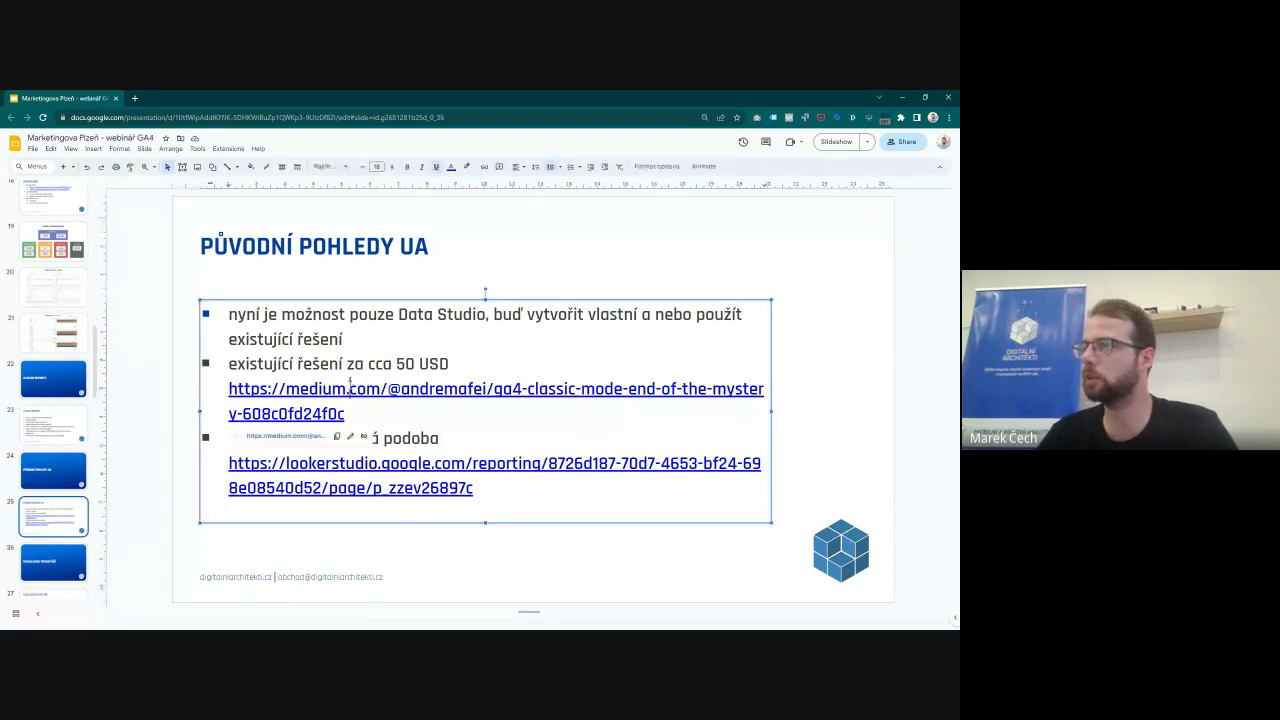
{"action": "mouse_move", "coordinate": [288, 441]}
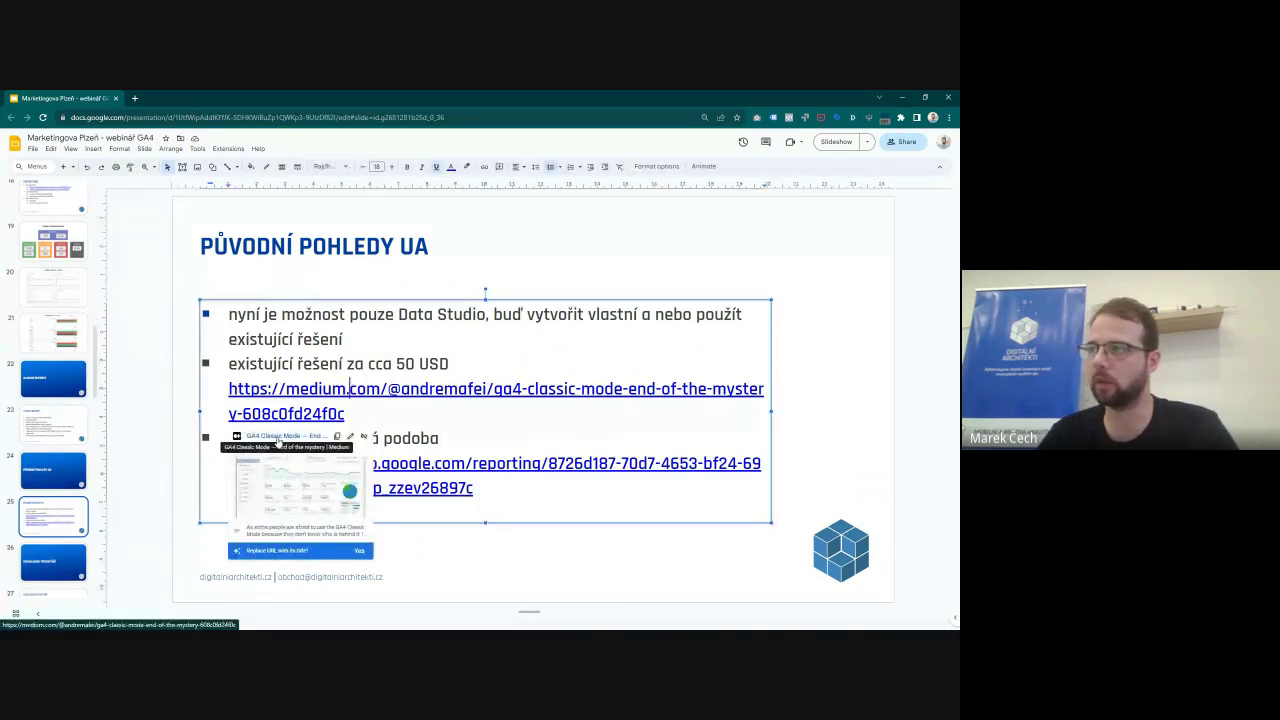
{"action": "left_click", "coordinate": [284, 437]}
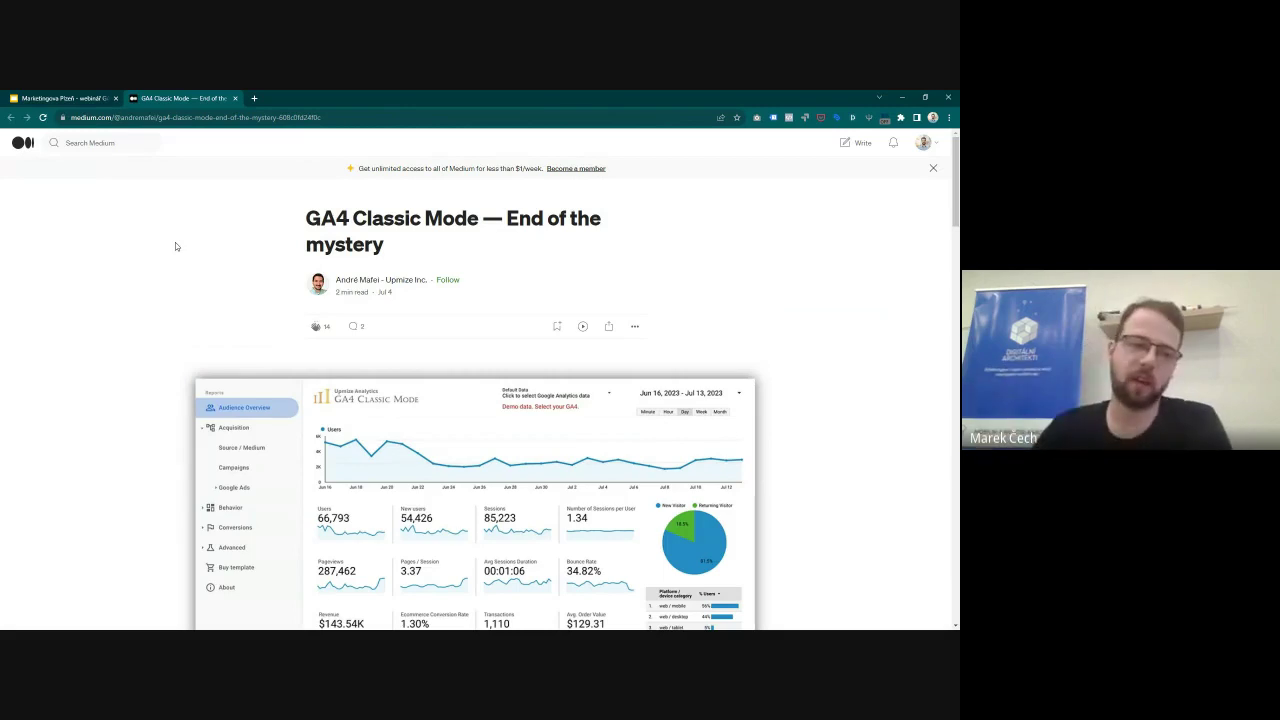
Step: Skim the GA4 Classic Mode article and open the linked GA4 Classic Mode dashboard in Looker Studio
{"action": "scroll", "coordinate": [229, 263], "scroll_direction": "down", "scroll_amount": 3}
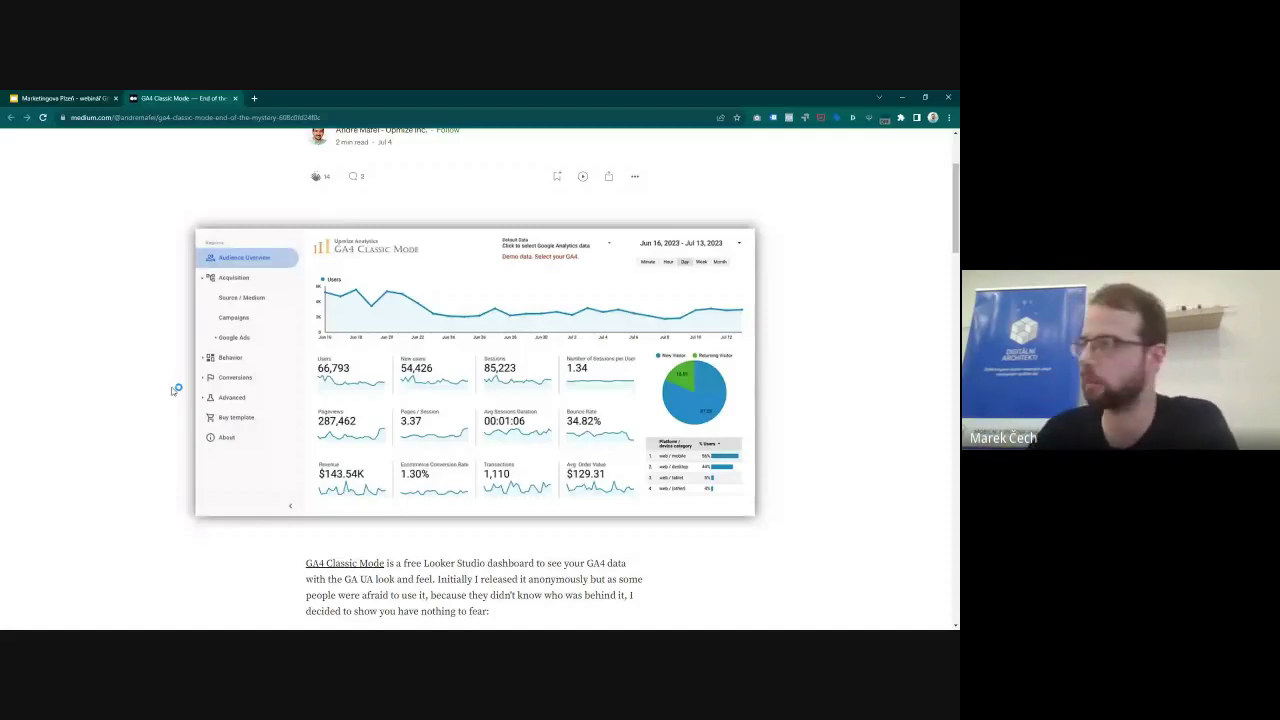
{"action": "right_click", "coordinate": [124, 340]}
{"action": "left_click", "coordinate": [98, 299]}
{"action": "scroll", "coordinate": [99, 301], "scroll_direction": "down", "scroll_amount": 3}
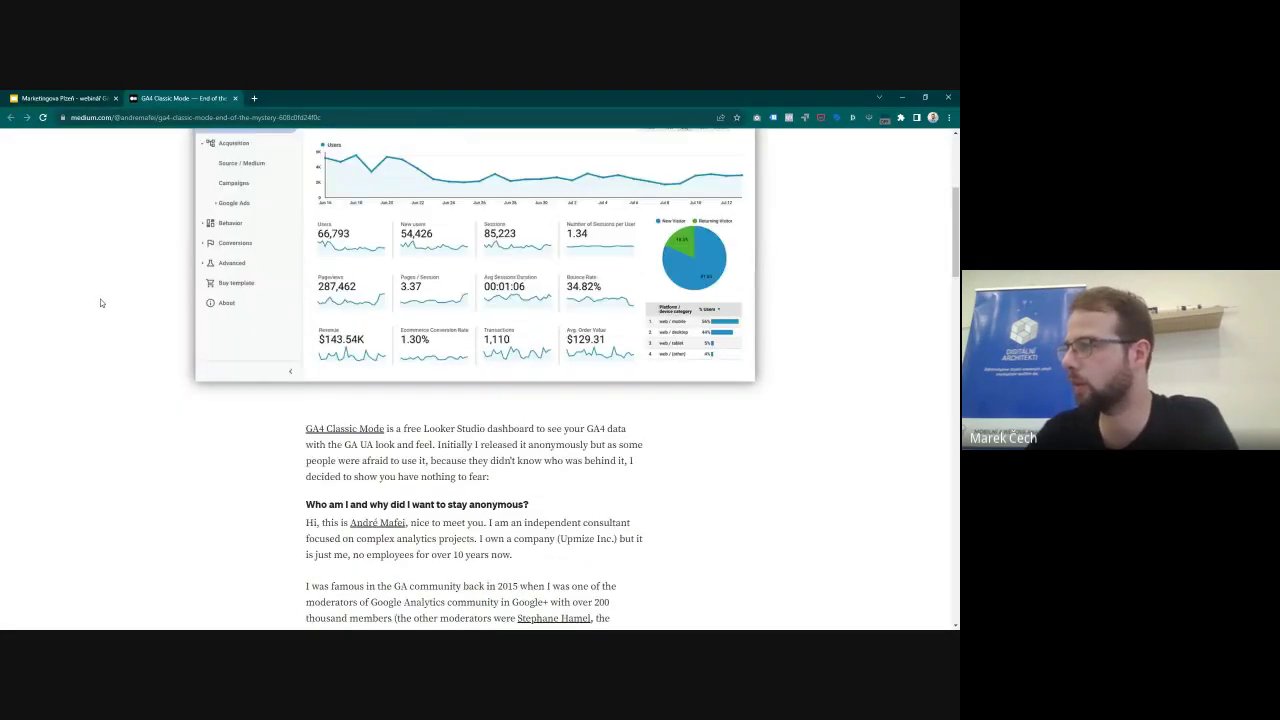
{"action": "left_click", "coordinate": [352, 414]}
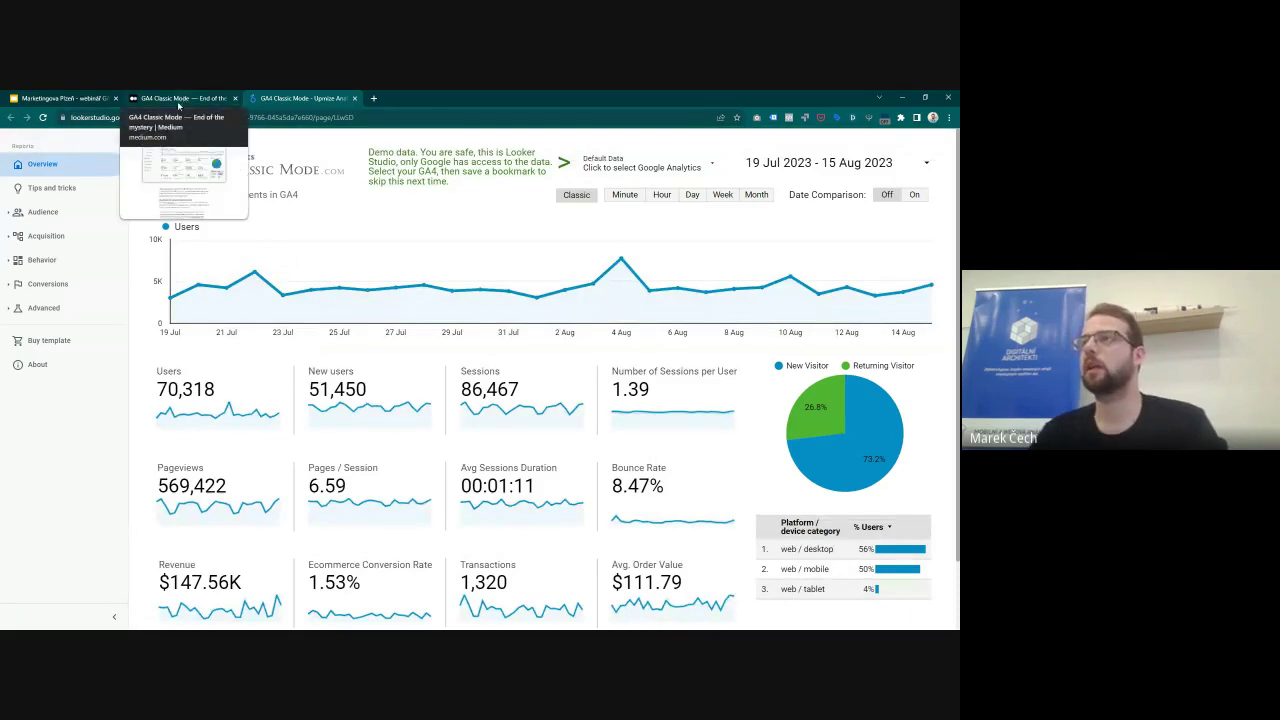
Step: Check the sharing options of the GA4 Classic Mode report and close them without choosing one
{"action": "left_click", "coordinate": [109, 117]}
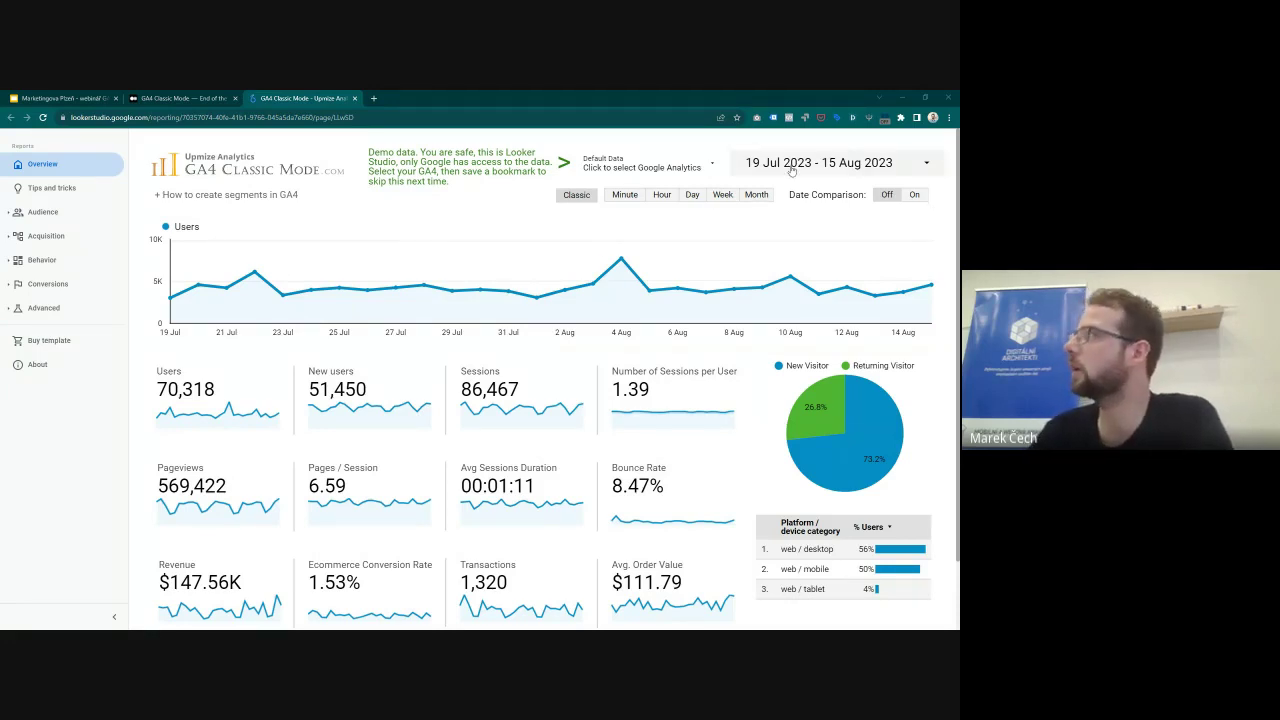
{"action": "left_click", "coordinate": [879, 145]}
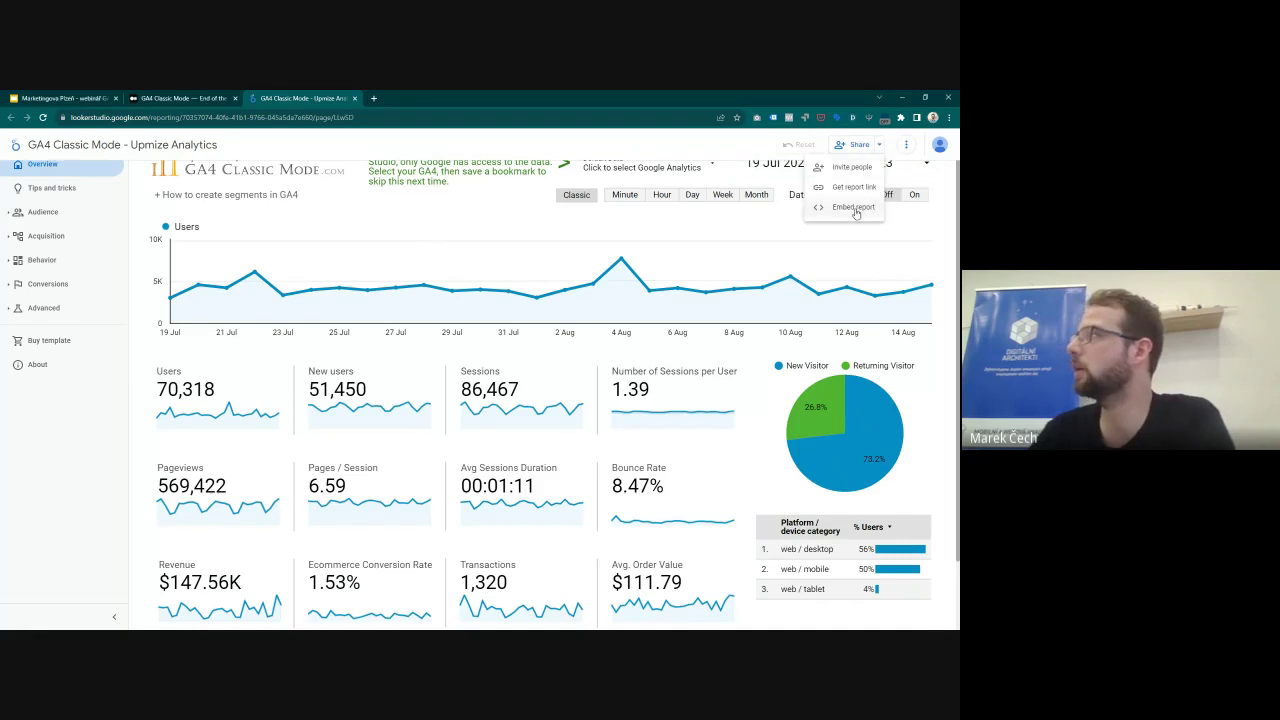
{"action": "left_click", "coordinate": [388, 211]}
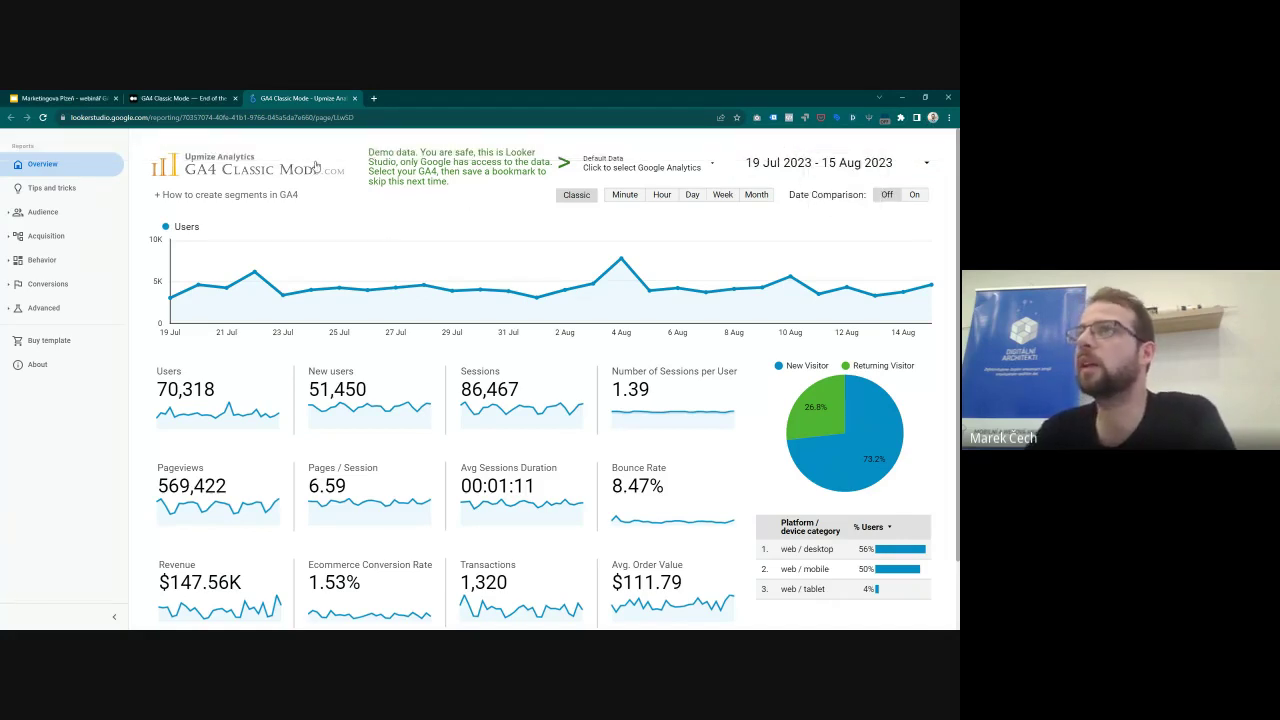
Step: Search the report's data sources for Dudlu and select the GA4 - Shoptet napojení gtag property
{"action": "mouse_move", "coordinate": [307, 265]}
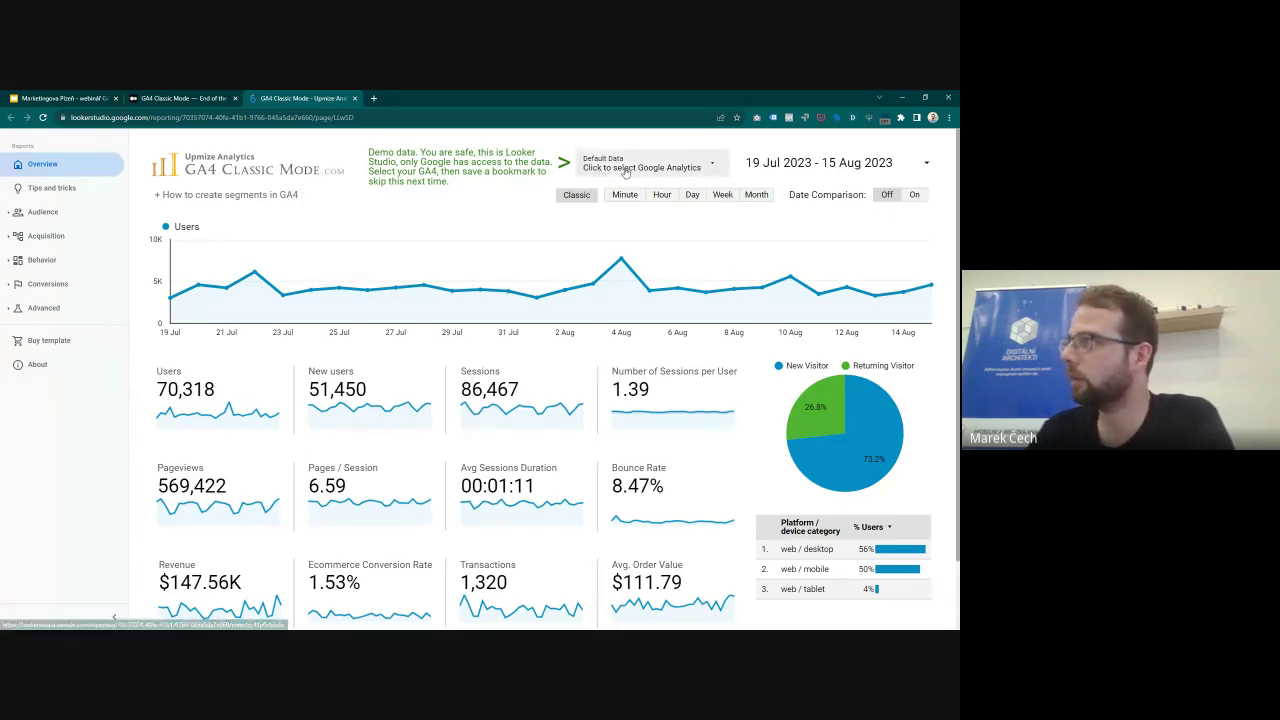
{"action": "left_click", "coordinate": [660, 166]}
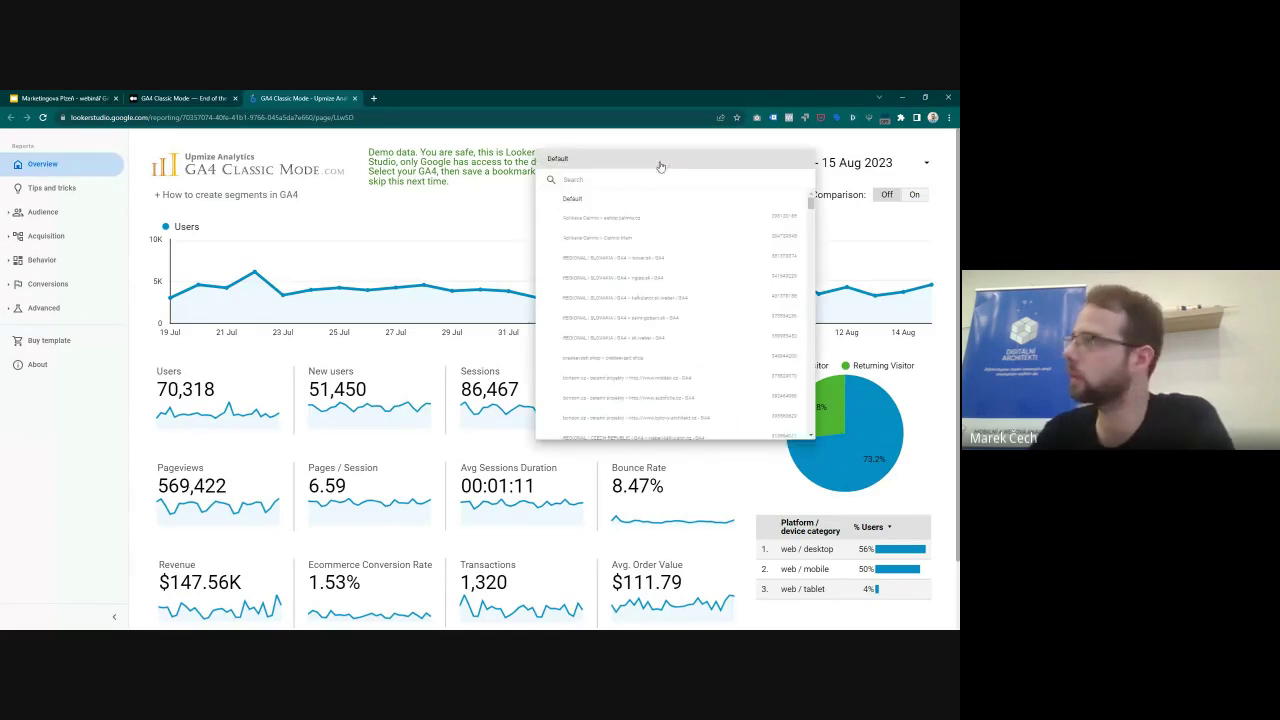
{"action": "type", "text": "dudu"}
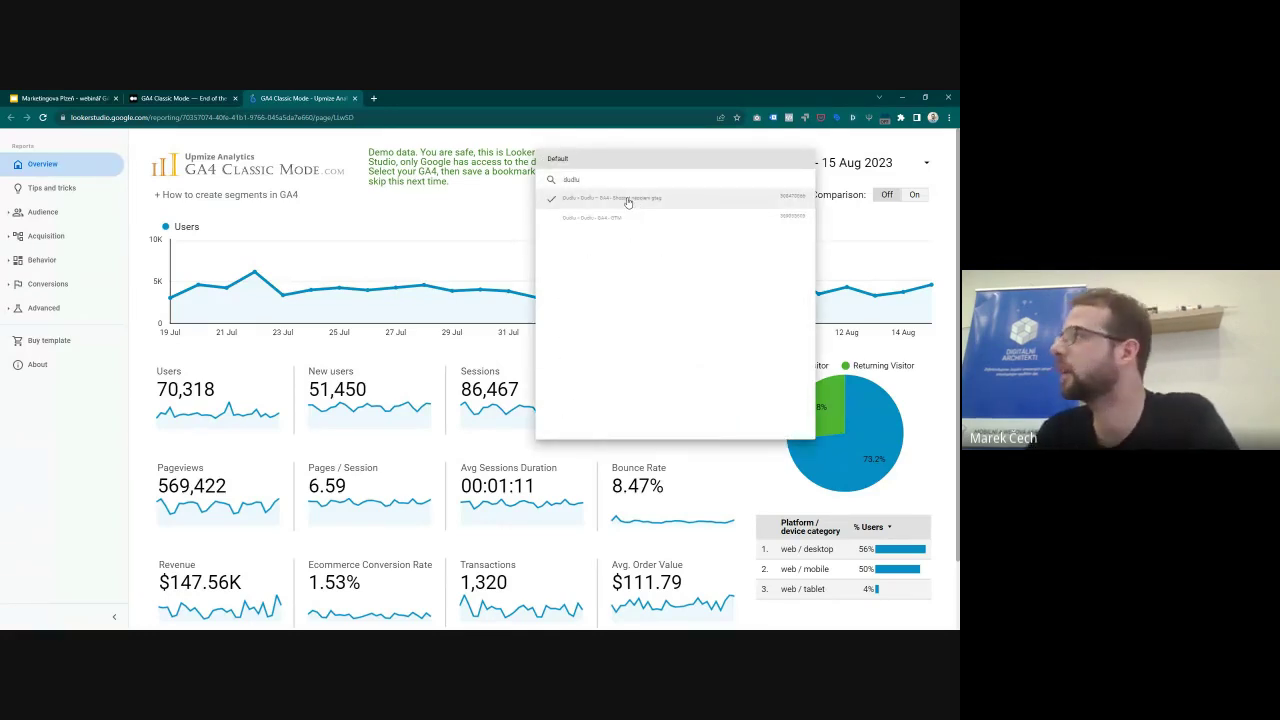
{"action": "left_click", "coordinate": [628, 198]}
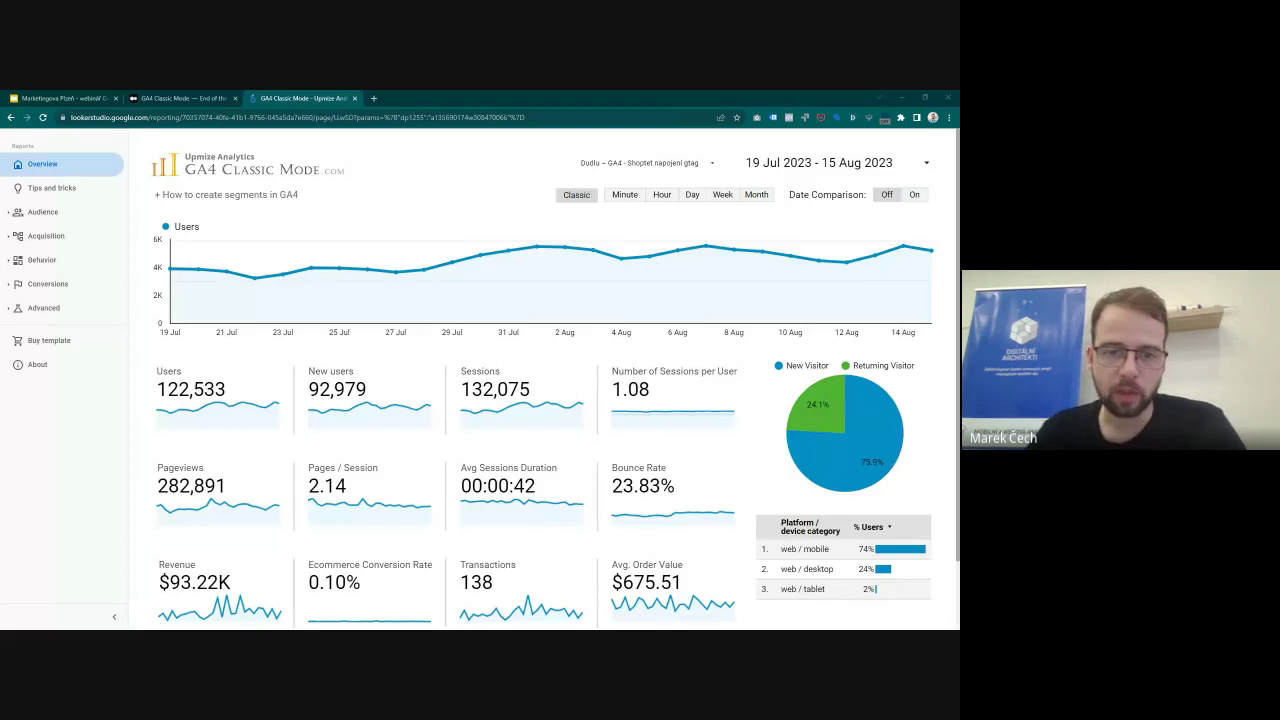
Step: Switch to the Universal Analytics property and open the Audience Overview report
{"action": "key", "text": "alt+Tab"}
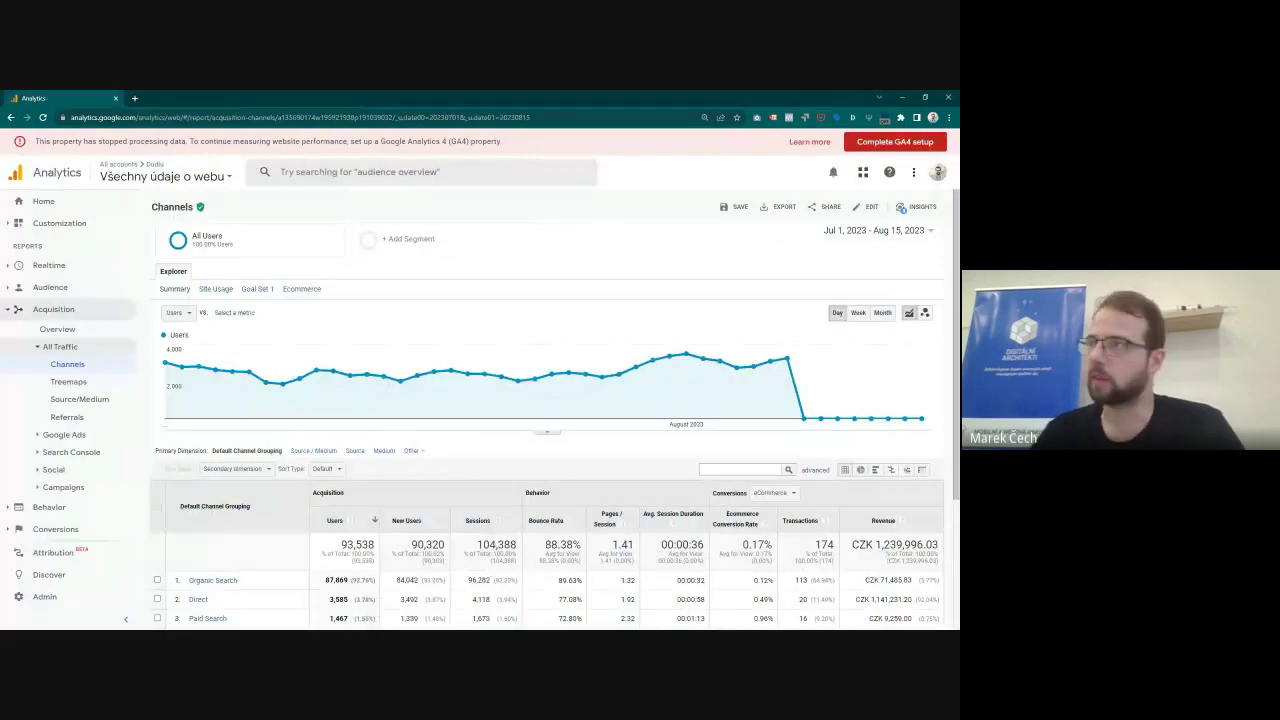
{"action": "left_click", "coordinate": [70, 333]}
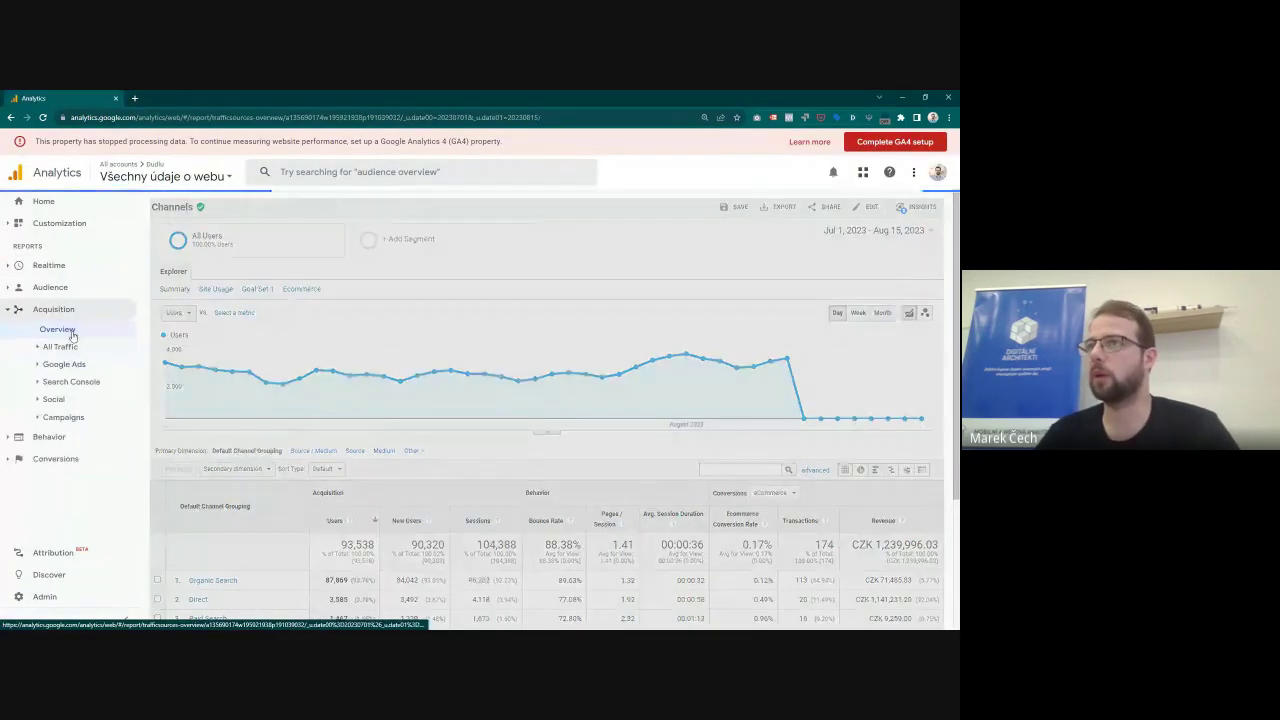
{"action": "left_click", "coordinate": [50, 287]}
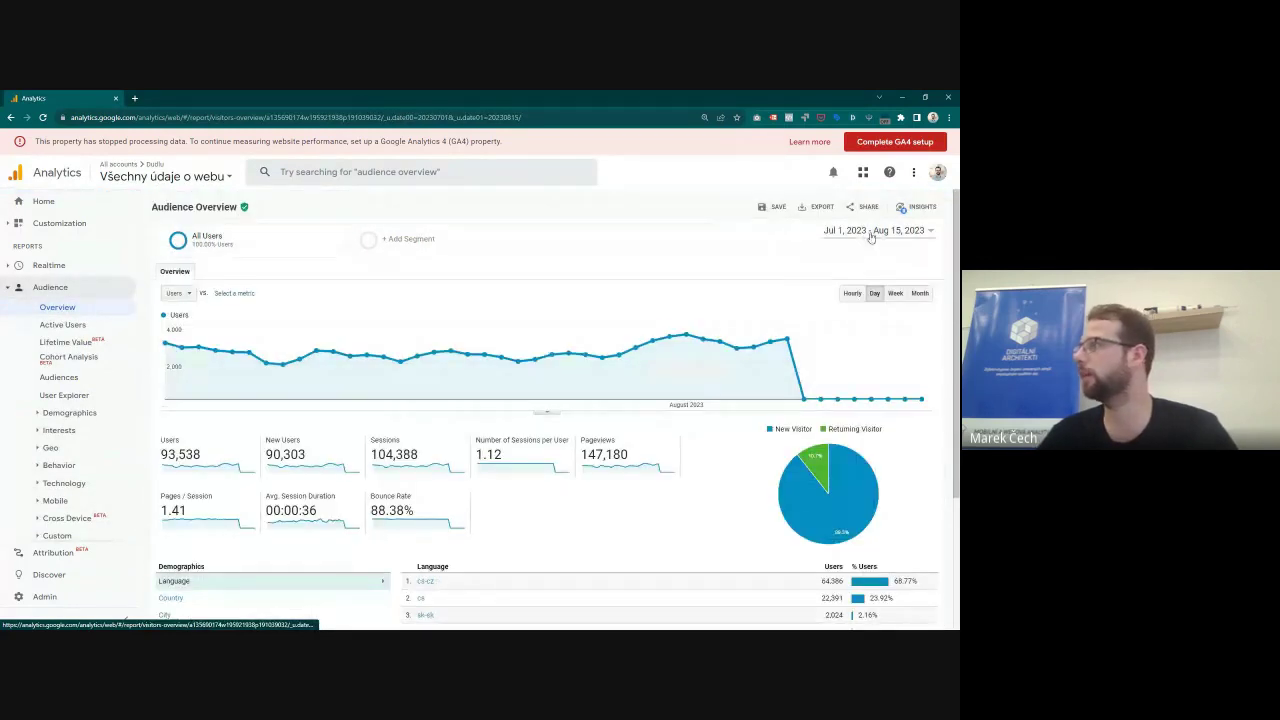
Step: Set the Audience Overview date range to the last 7 days
{"action": "left_click", "coordinate": [872, 231]}
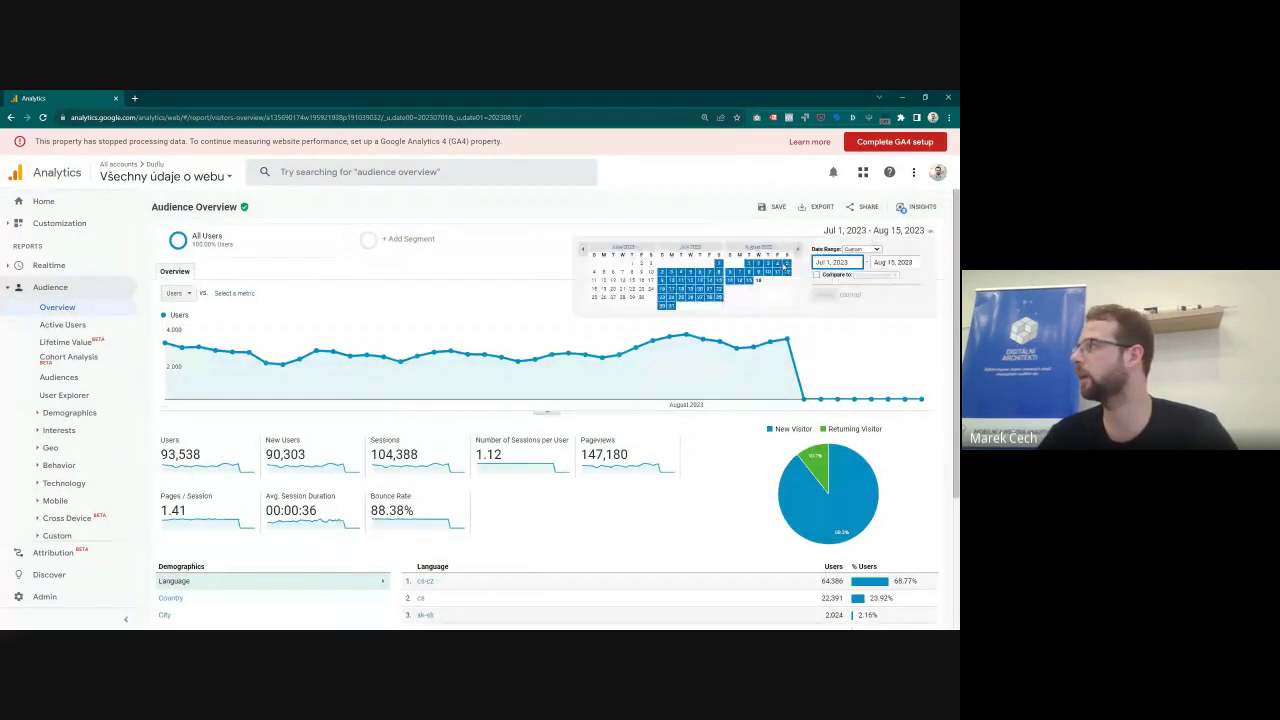
{"action": "left_click", "coordinate": [866, 250]}
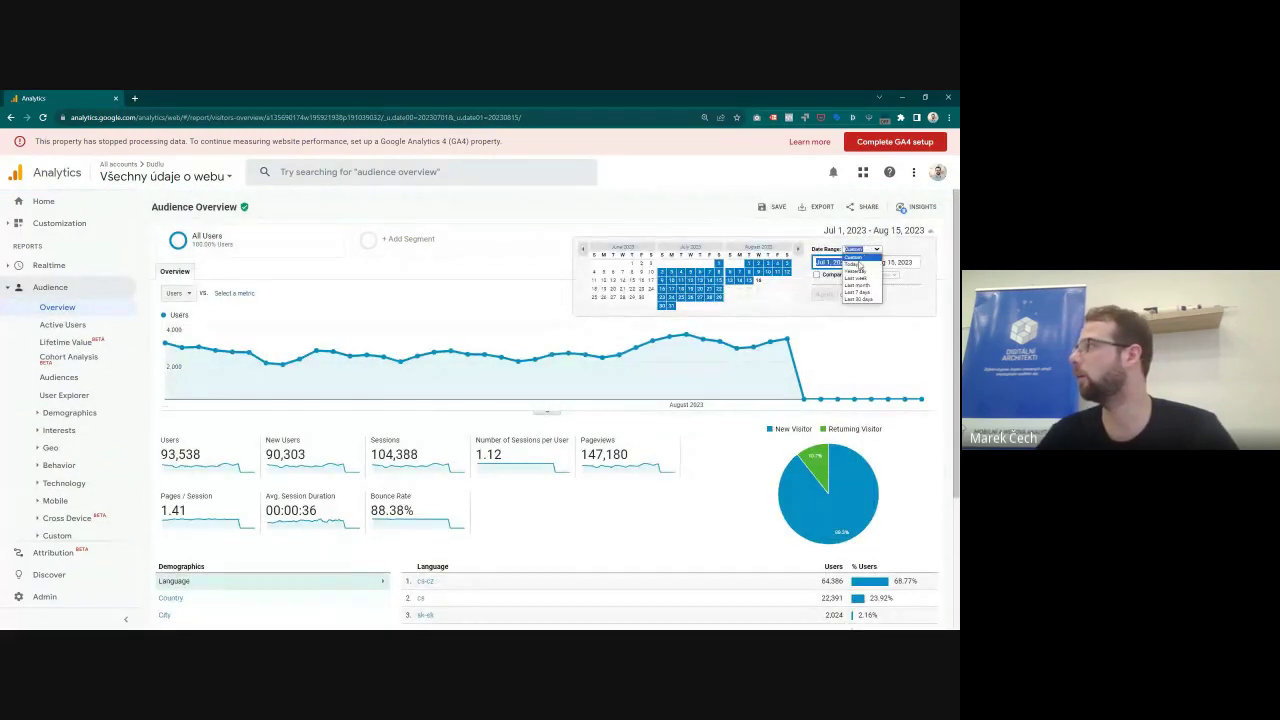
{"action": "left_click", "coordinate": [858, 292]}
{"action": "left_click", "coordinate": [822, 294]}
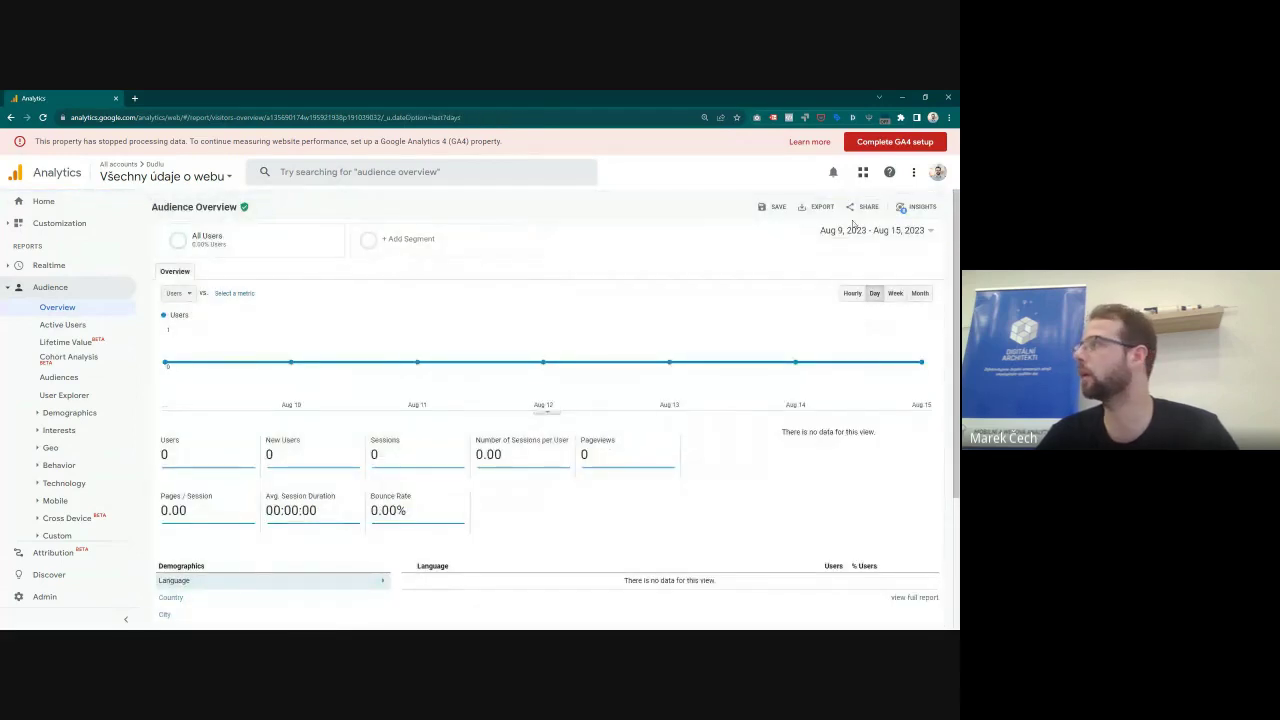
Step: Set the Audience Overview date range to Aug 1, 2023 - Aug 15, 2023
{"action": "left_click", "coordinate": [888, 232]}
{"action": "left_click", "coordinate": [749, 263]}
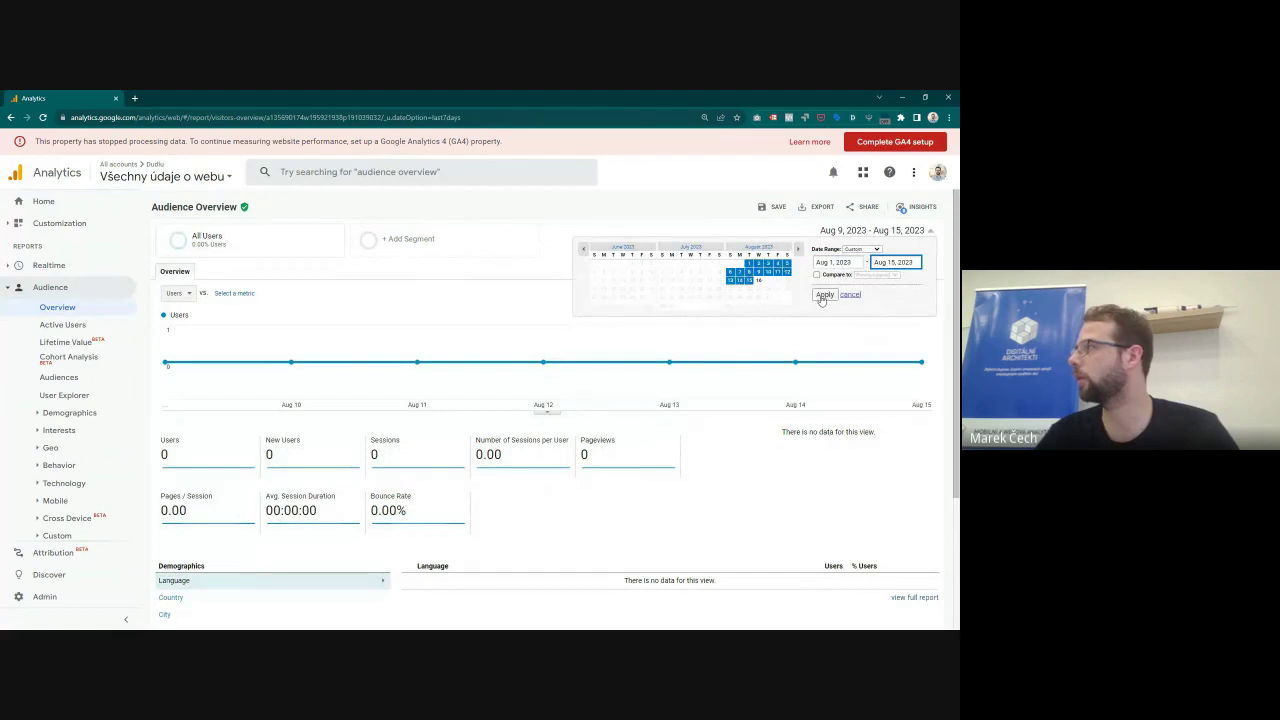
{"action": "left_click", "coordinate": [824, 294]}
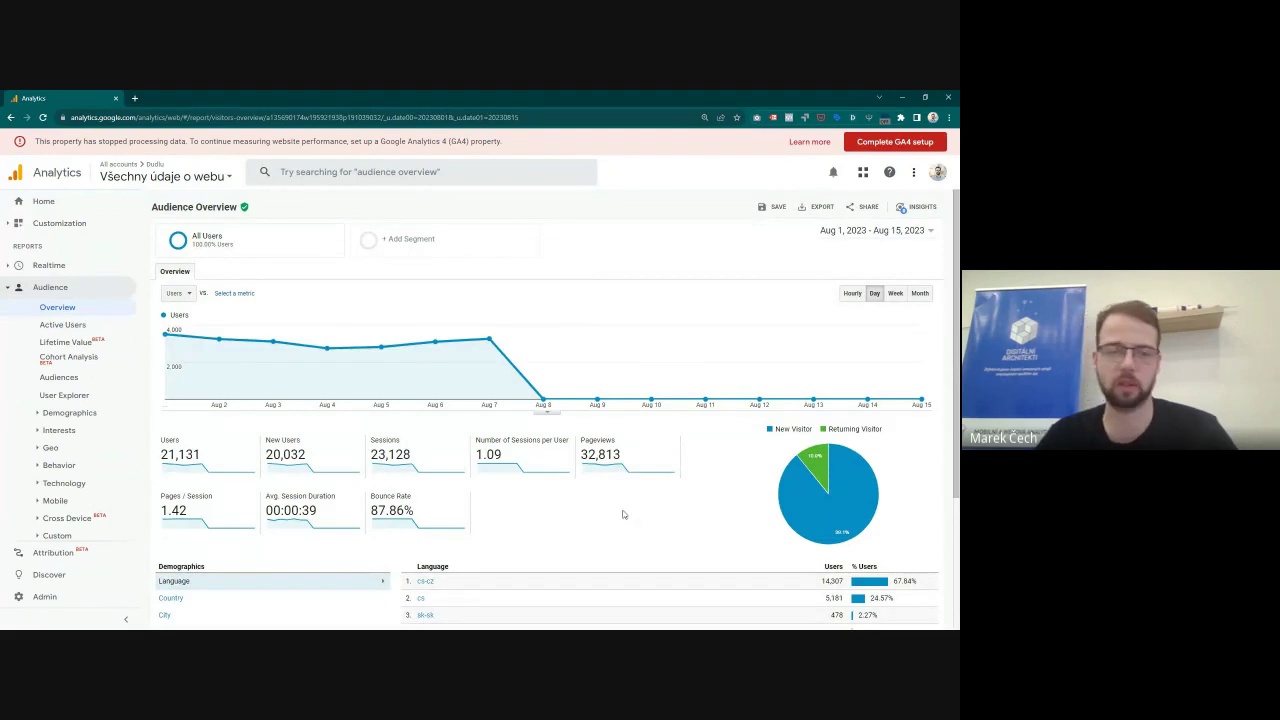
Step: Switch back to the GA4 Classic Mode report to review its Overview scorecards, and open the Buy template page
{"action": "key", "text": "alt+Tab"}
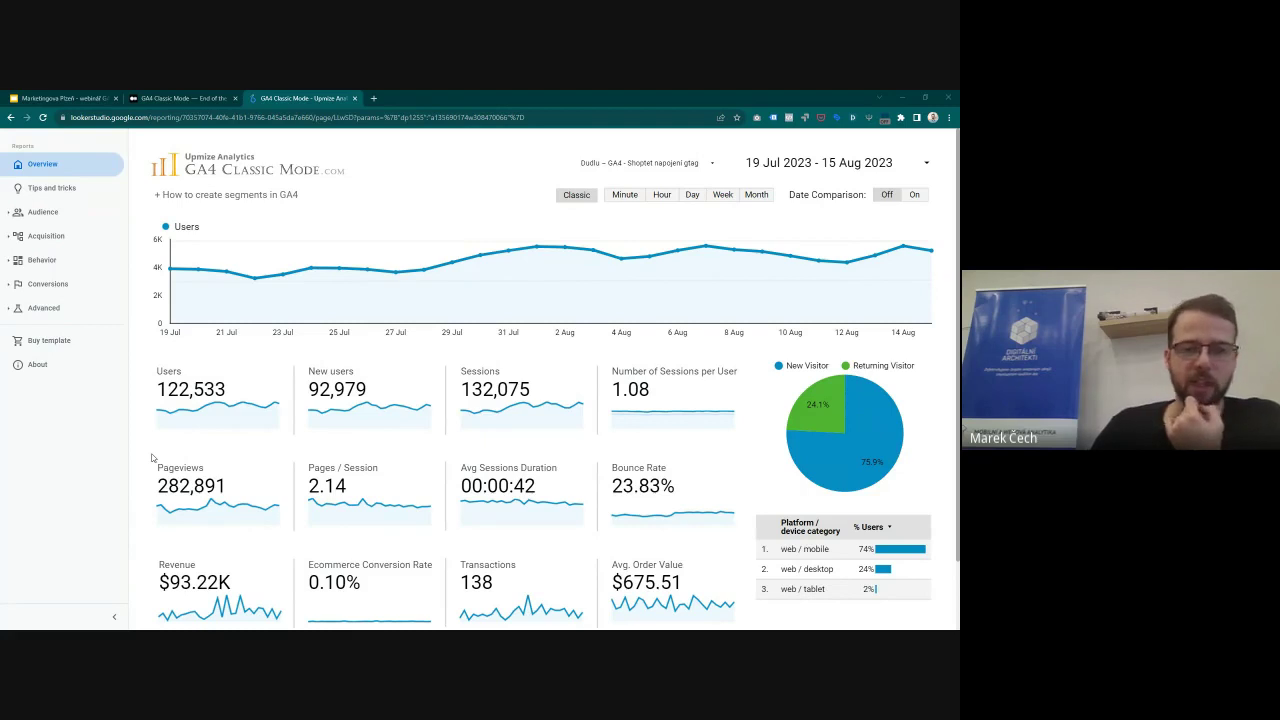
{"action": "scroll", "coordinate": [426, 527], "scroll_direction": "down", "scroll_amount": 2}
{"action": "left_click_drag", "start_coordinate": [150, 498], "coordinate": [414, 595]}
{"action": "left_click", "coordinate": [259, 518]}
{"action": "left_click", "coordinate": [414, 591]}
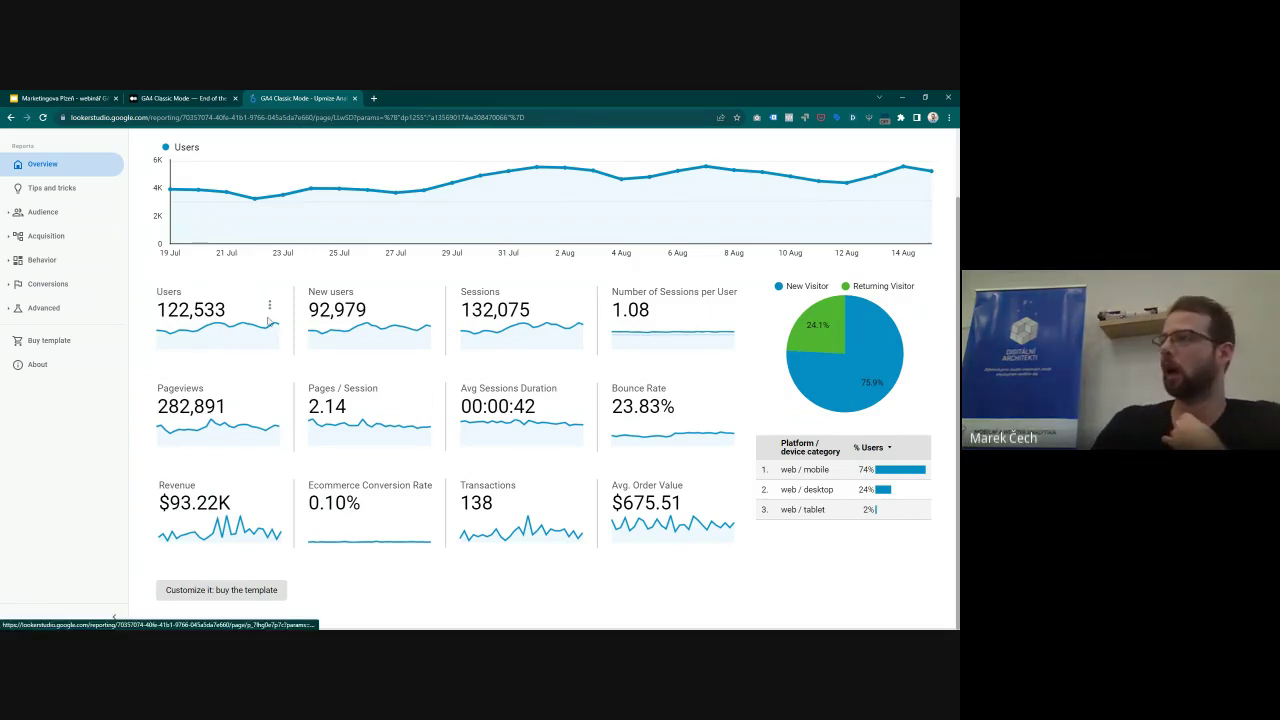
{"action": "scroll", "coordinate": [112, 249], "scroll_direction": "up", "scroll_amount": 2}
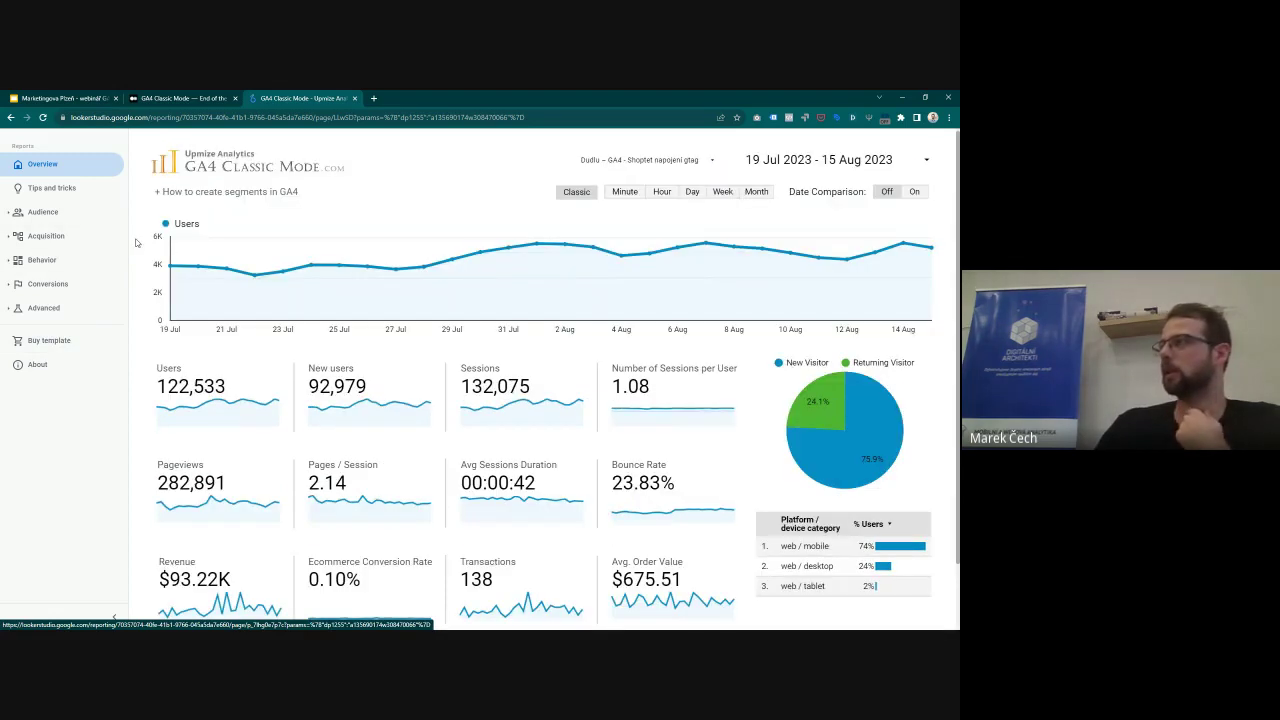
{"action": "left_click", "coordinate": [46, 343]}
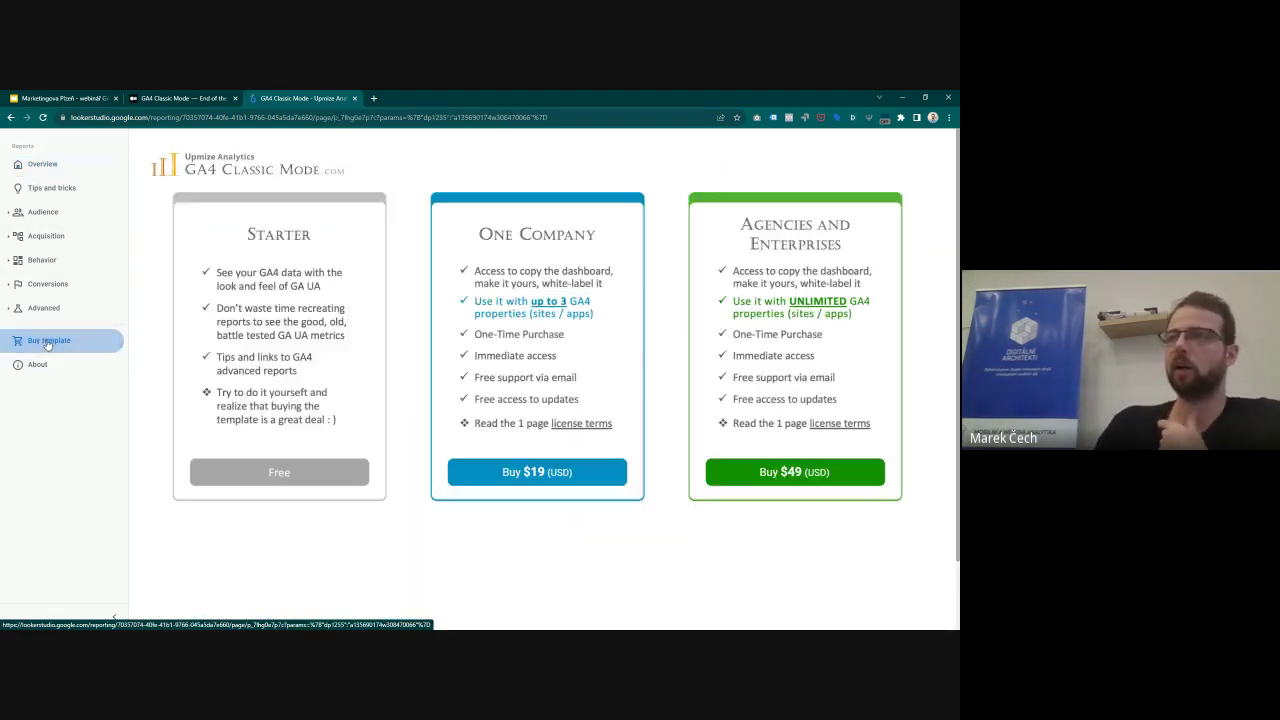
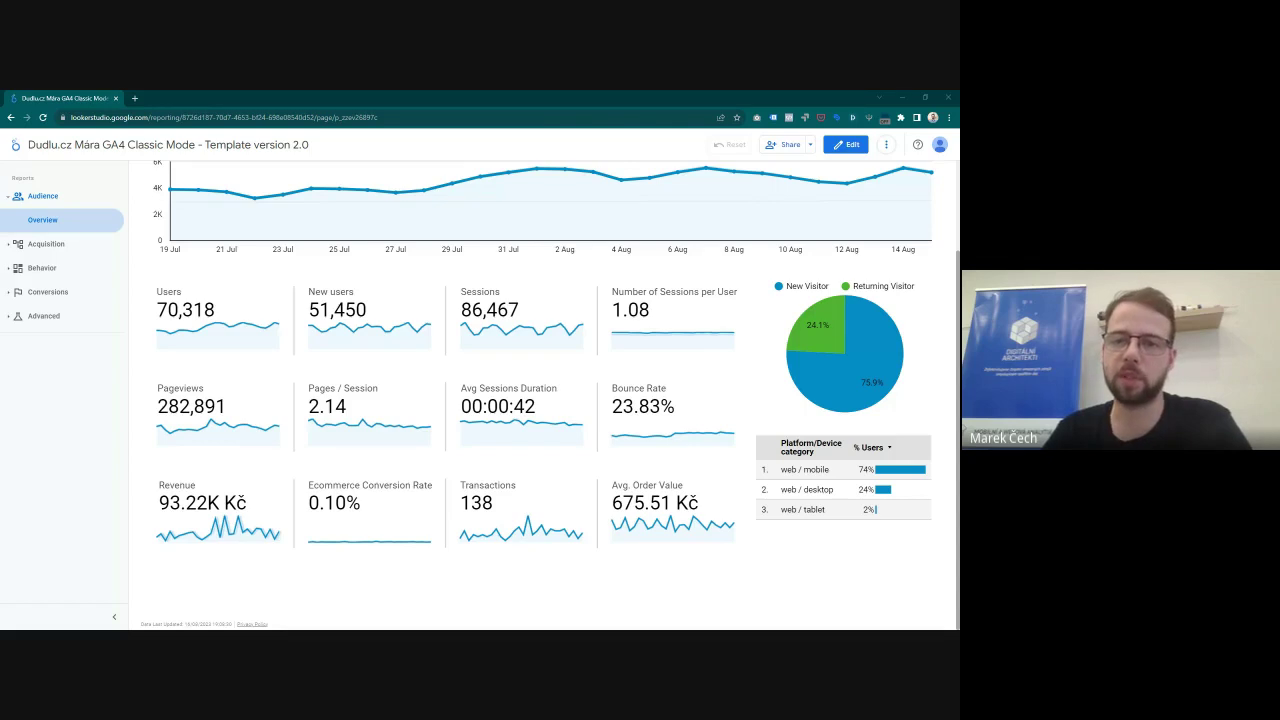
Step: Return to the GA4 Classic Mode report from the customized copy and show the Revenue scorecard on its Overview page
{"action": "key", "text": "alt+Tab"}
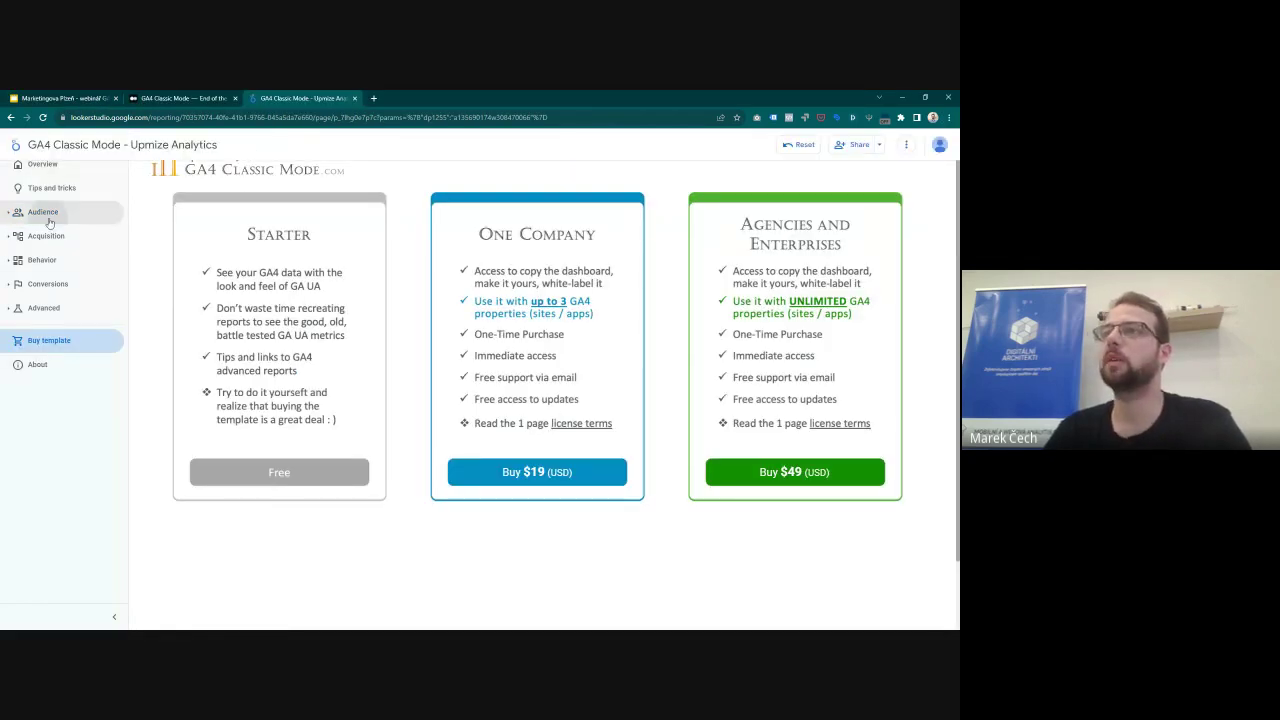
{"action": "left_click", "coordinate": [49, 218]}
{"action": "left_click", "coordinate": [56, 166]}
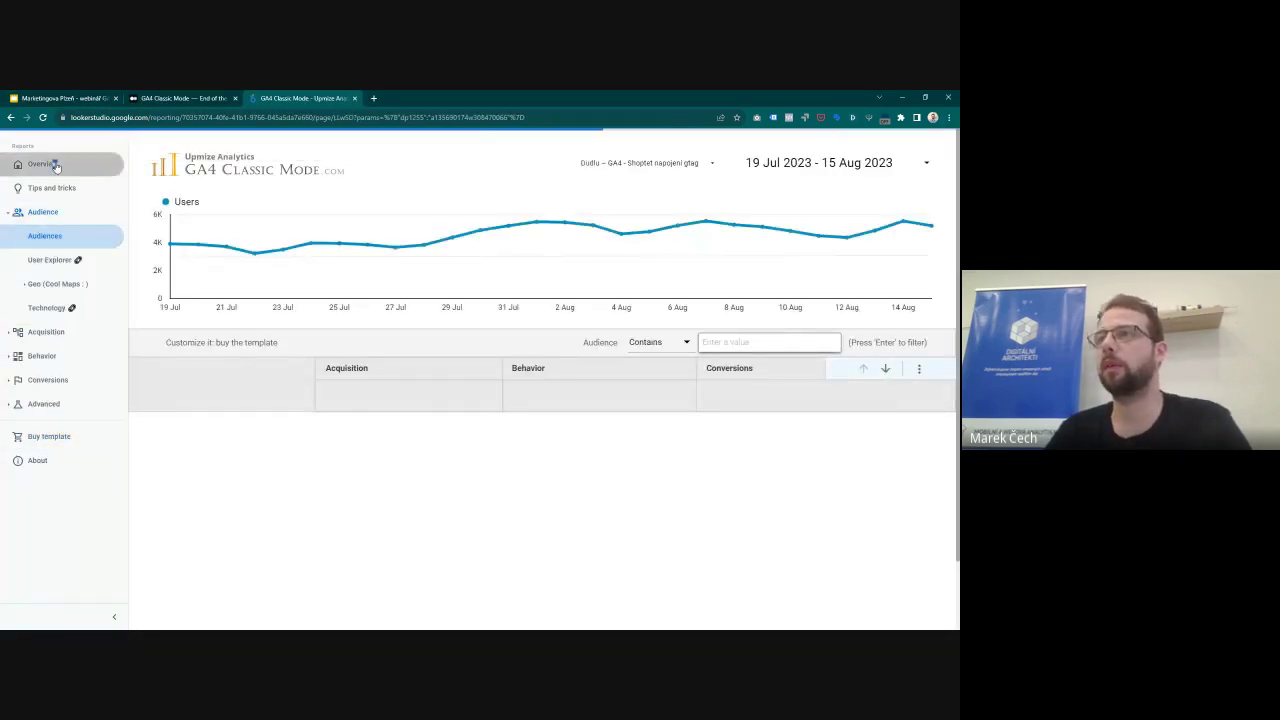
{"action": "scroll", "coordinate": [201, 510], "scroll_direction": "down", "scroll_amount": 1}
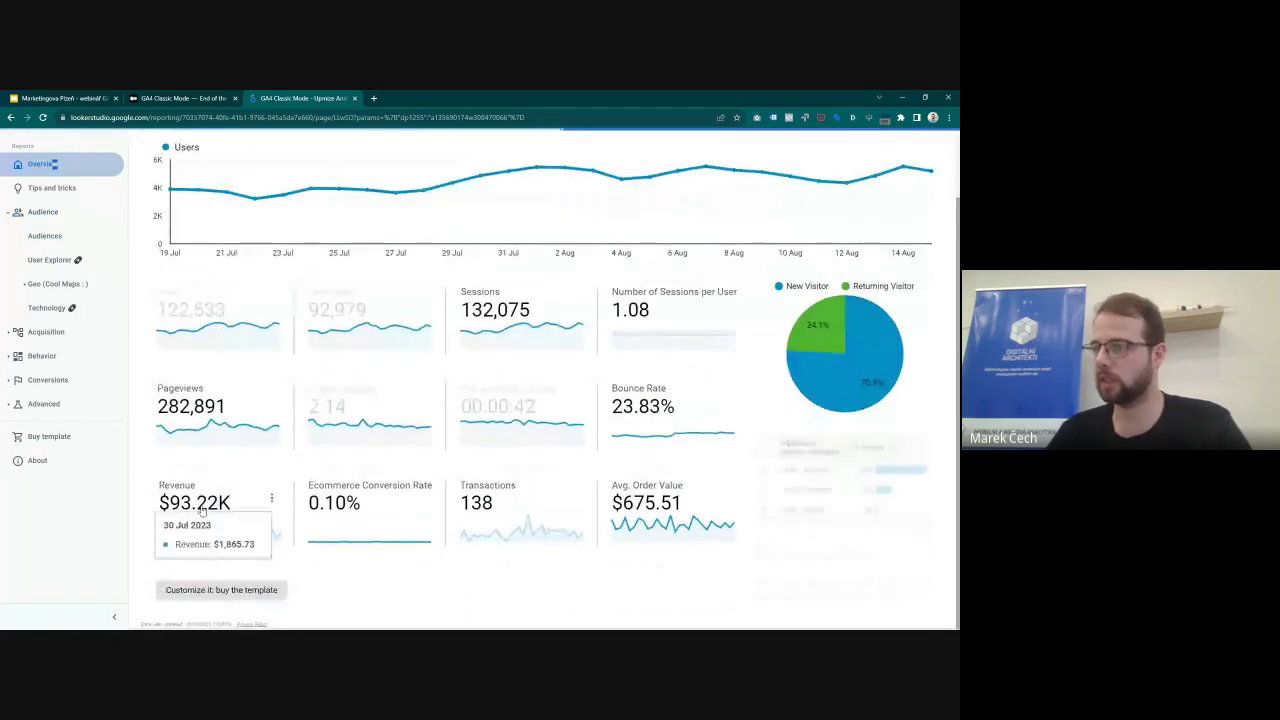
Step: Switch to the customized Dudlu.cz GA4 Classic Mode report and view its Audience Overview for comparison
{"action": "key", "text": "alt+Tab"}
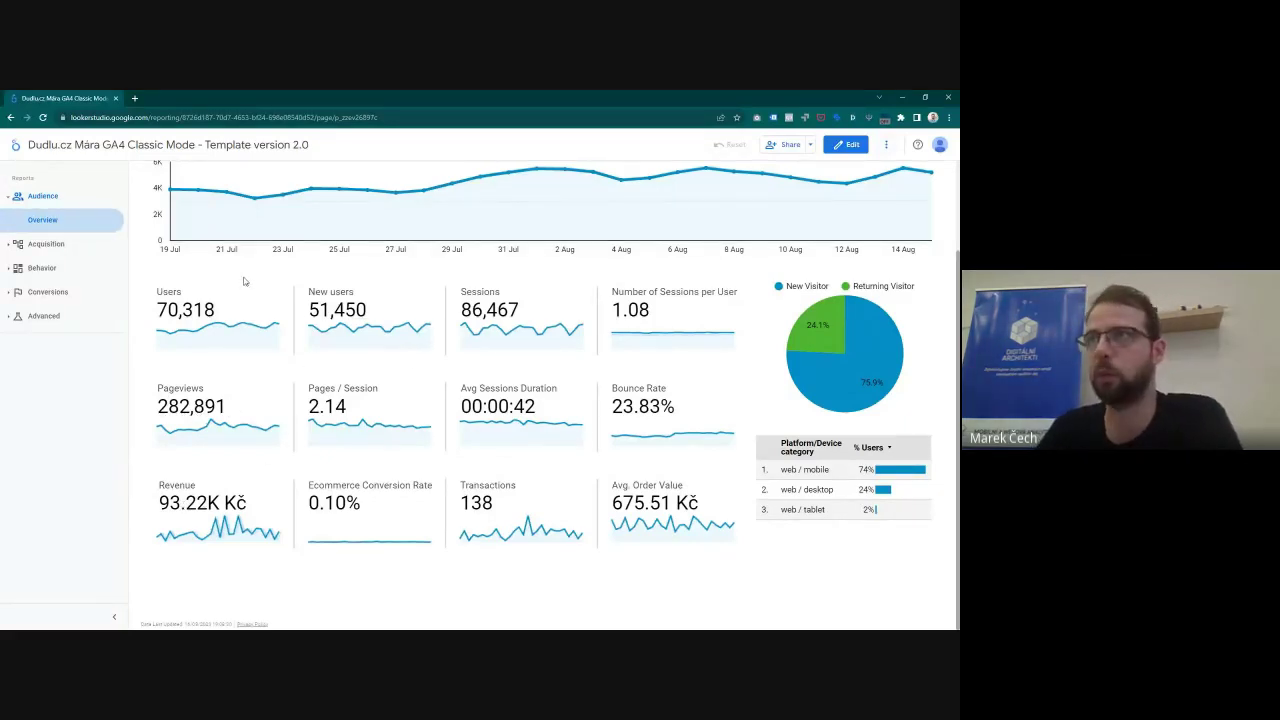
{"action": "scroll", "coordinate": [268, 315], "scroll_direction": "up", "scroll_amount": 1}
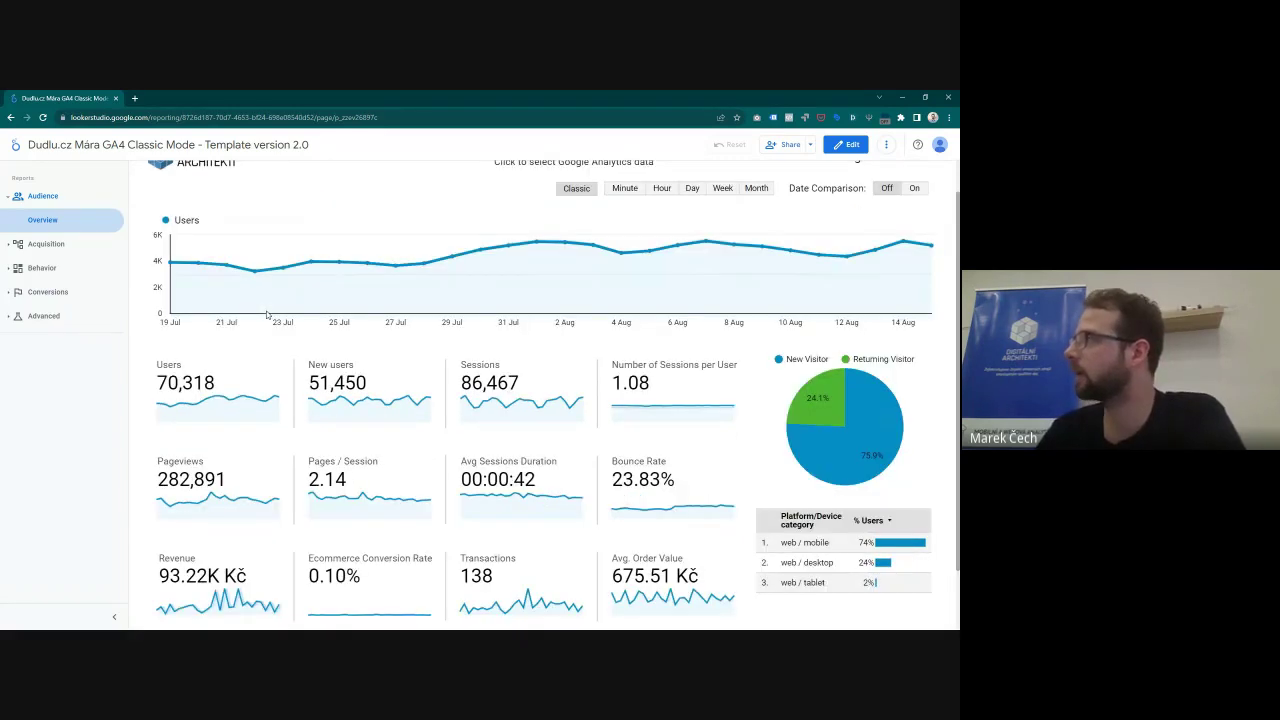
Step: Open the Acquisition section's Source / Transactions page and filter its table to Source / Medium values containing "organic"
{"action": "scroll", "coordinate": [268, 315], "scroll_direction": "up", "scroll_amount": 1}
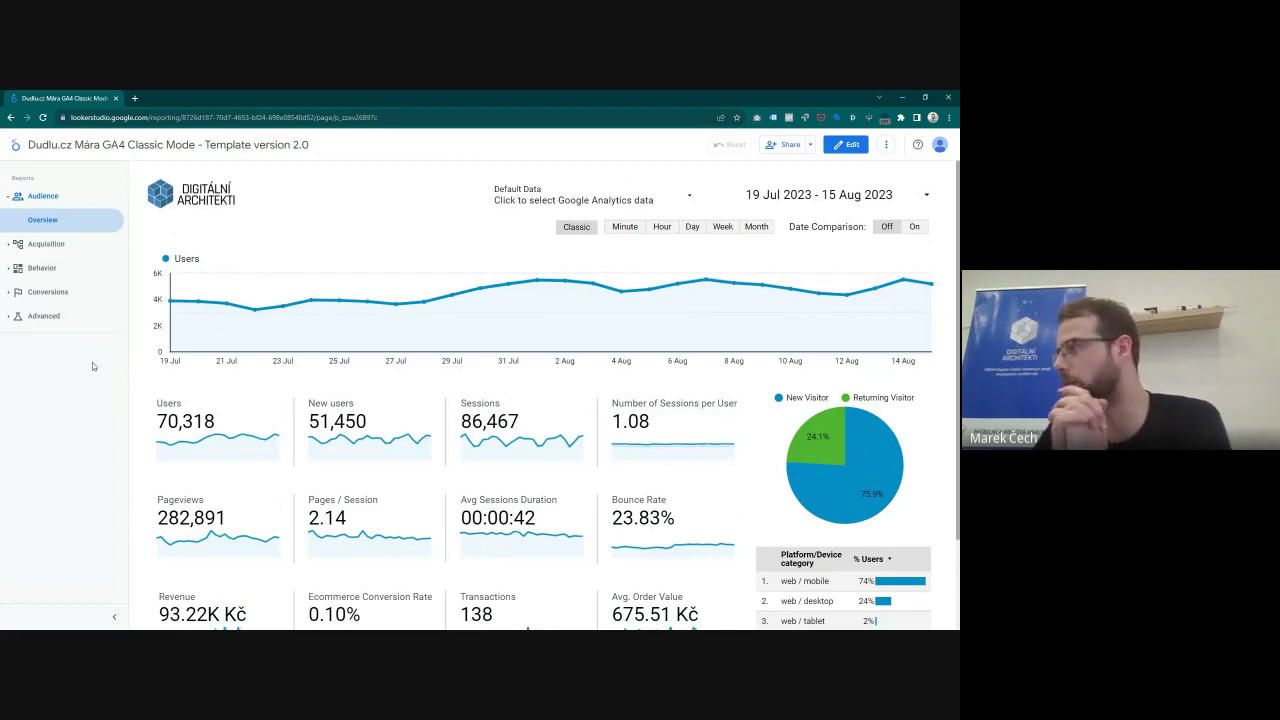
{"action": "left_click", "coordinate": [40, 246]}
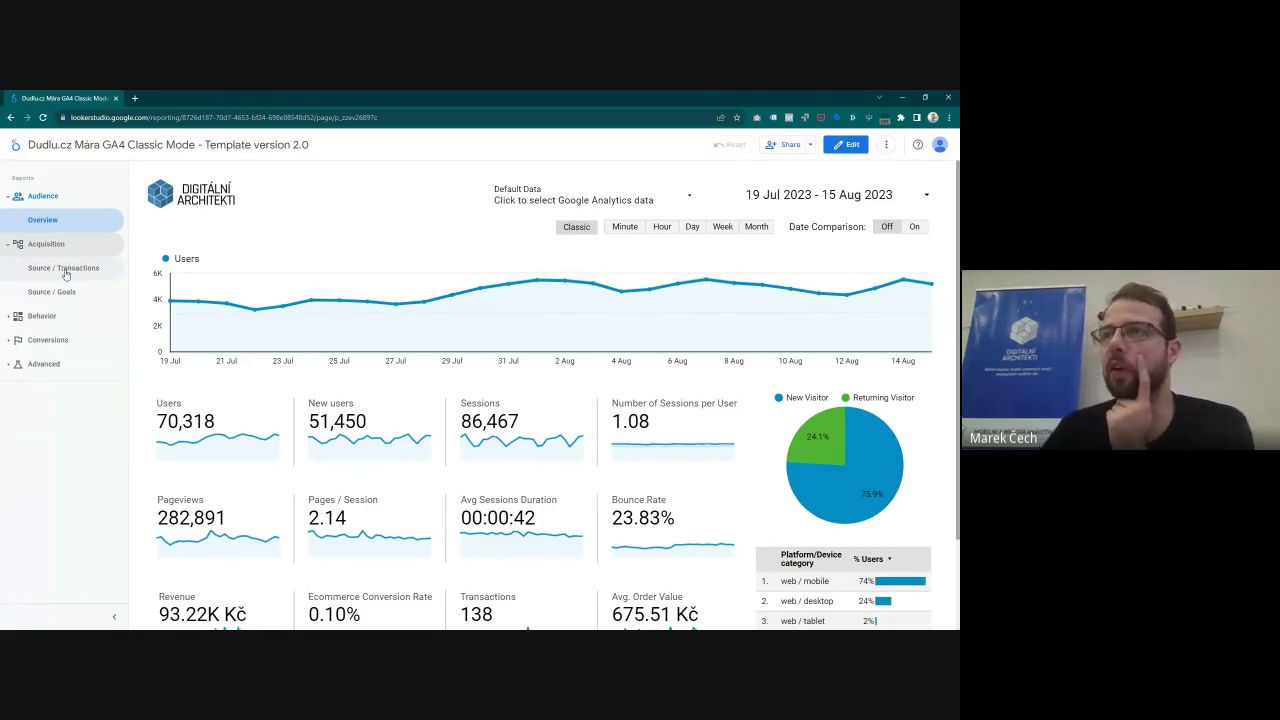
{"action": "left_click", "coordinate": [60, 270]}
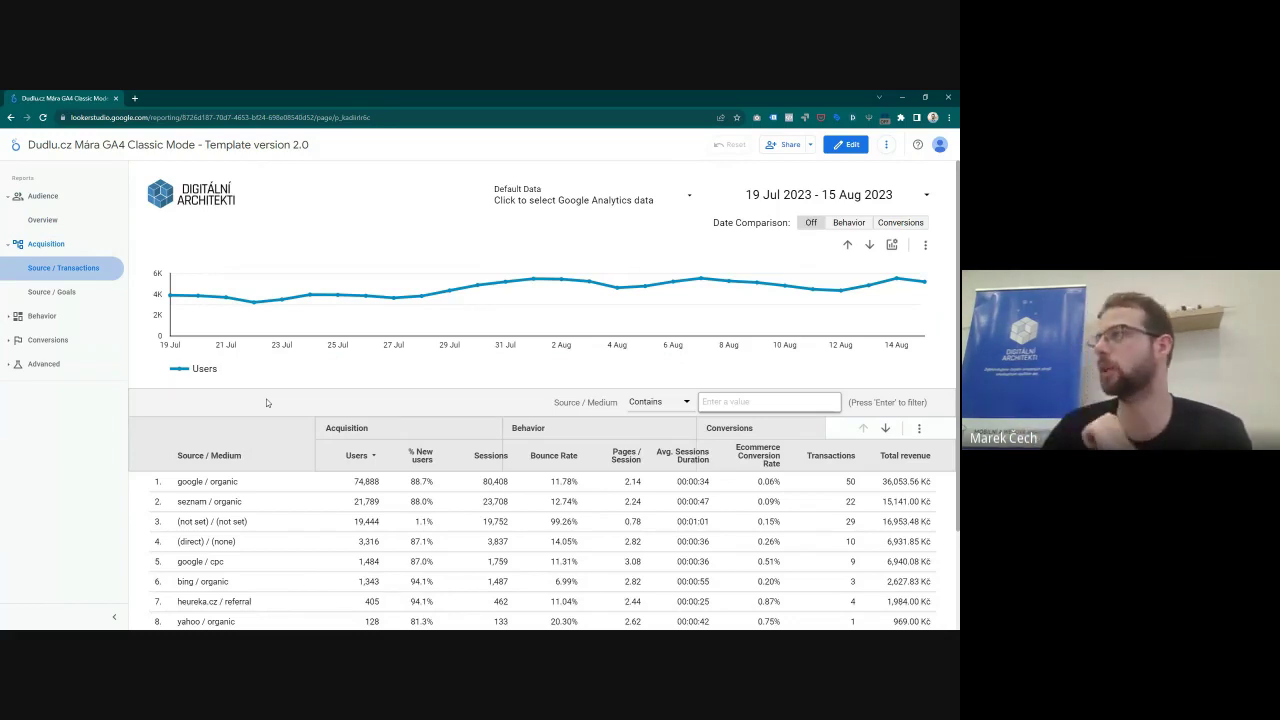
{"action": "left_click", "coordinate": [741, 401]}
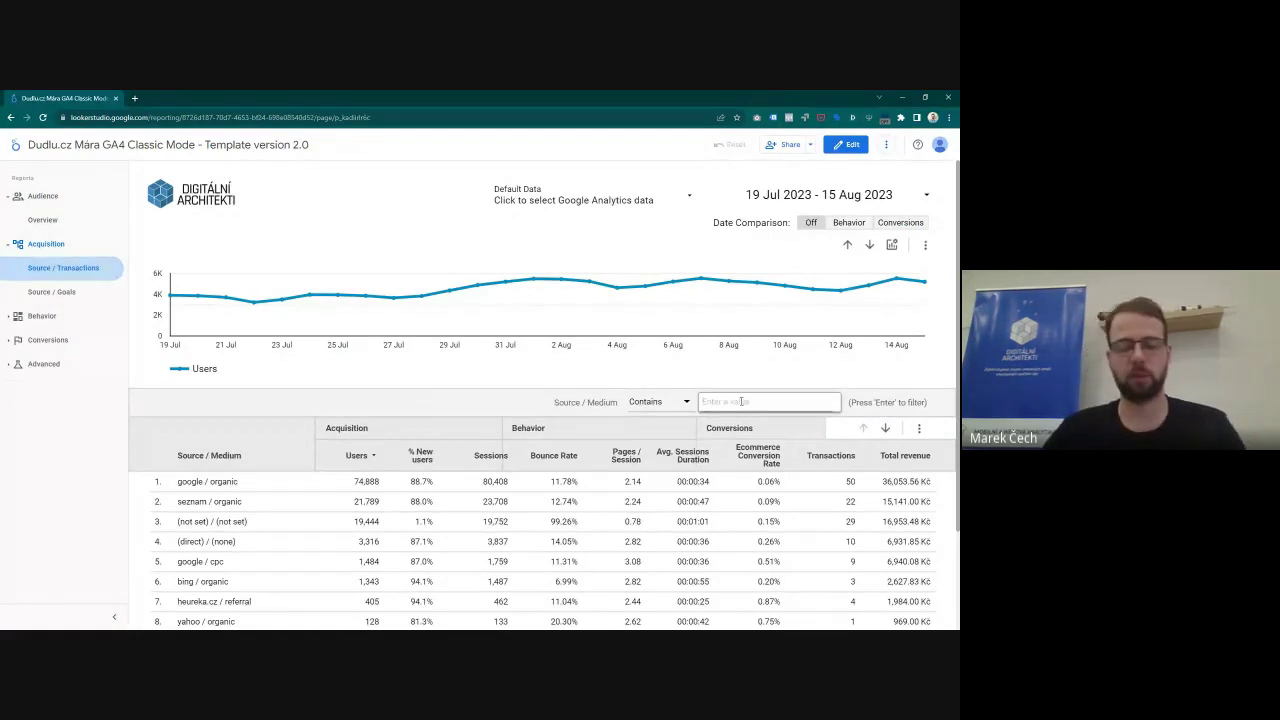
{"action": "type", "text": "organic"}
{"action": "key", "text": "Return"}
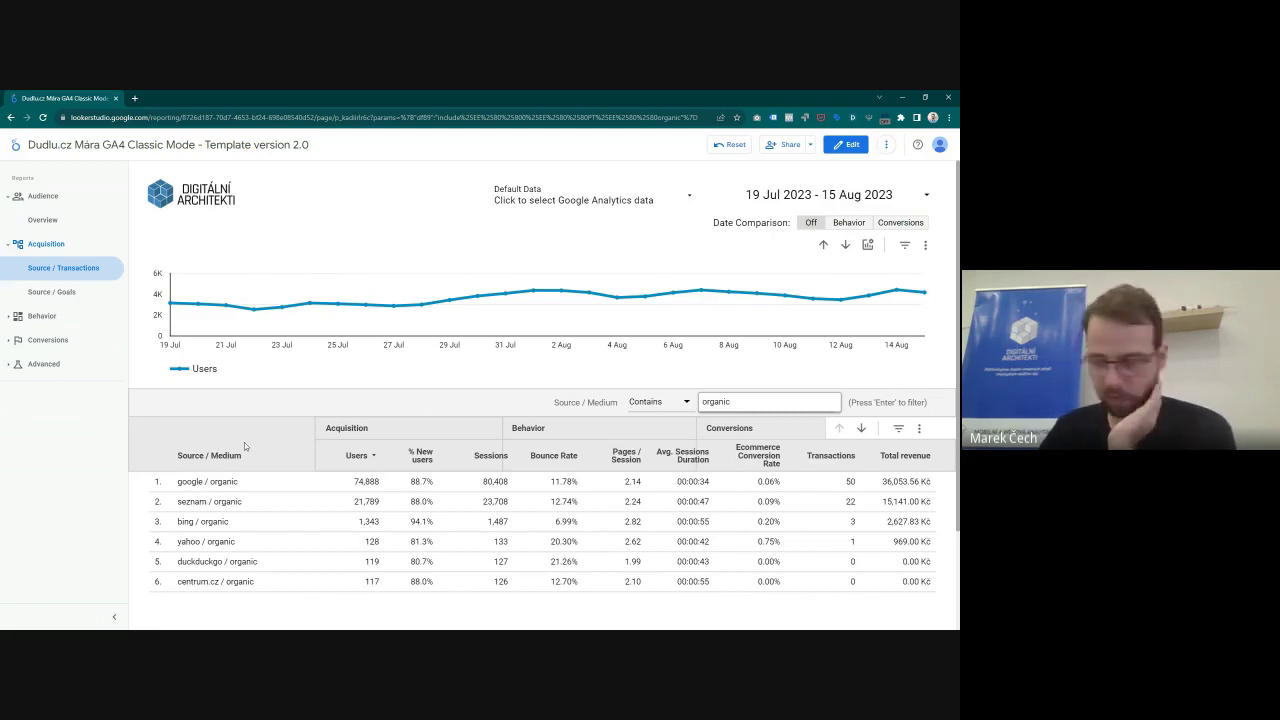
Step: Drill the filtered table down from Source / Medium through Campaign, Source and Medium to Landing page + query string
{"action": "left_click", "coordinate": [862, 430]}
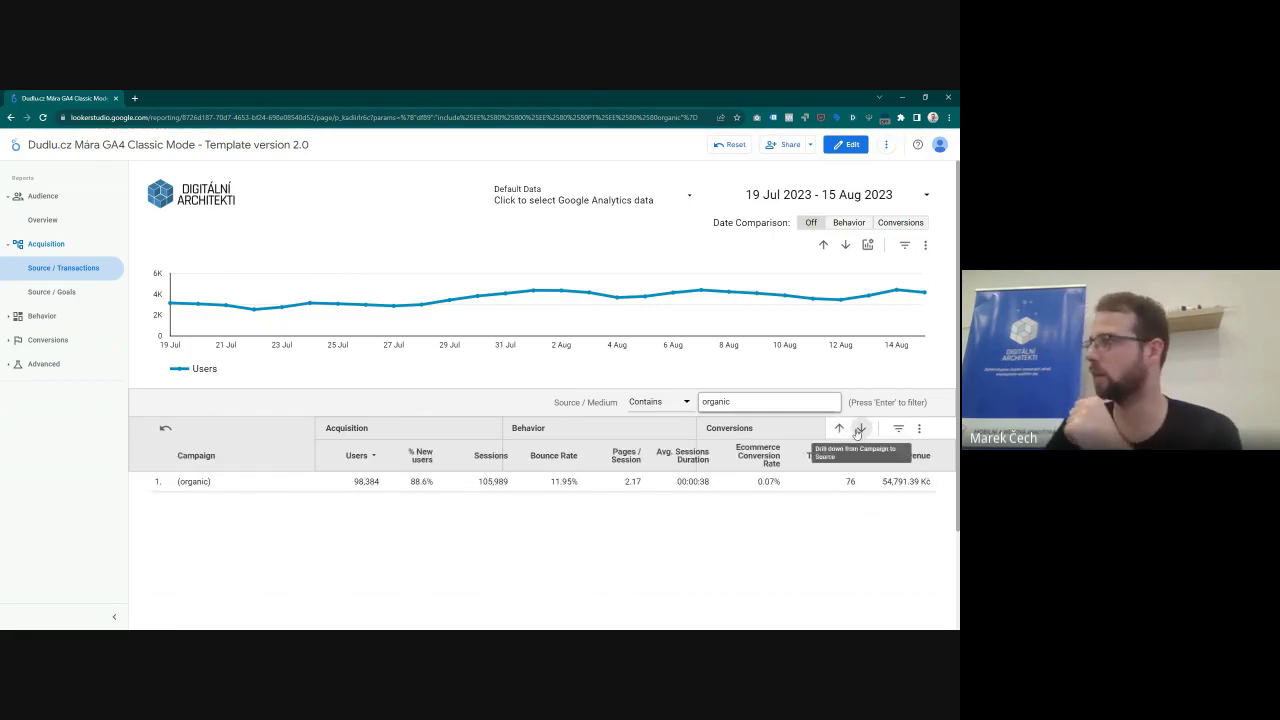
{"action": "left_click", "coordinate": [857, 430]}
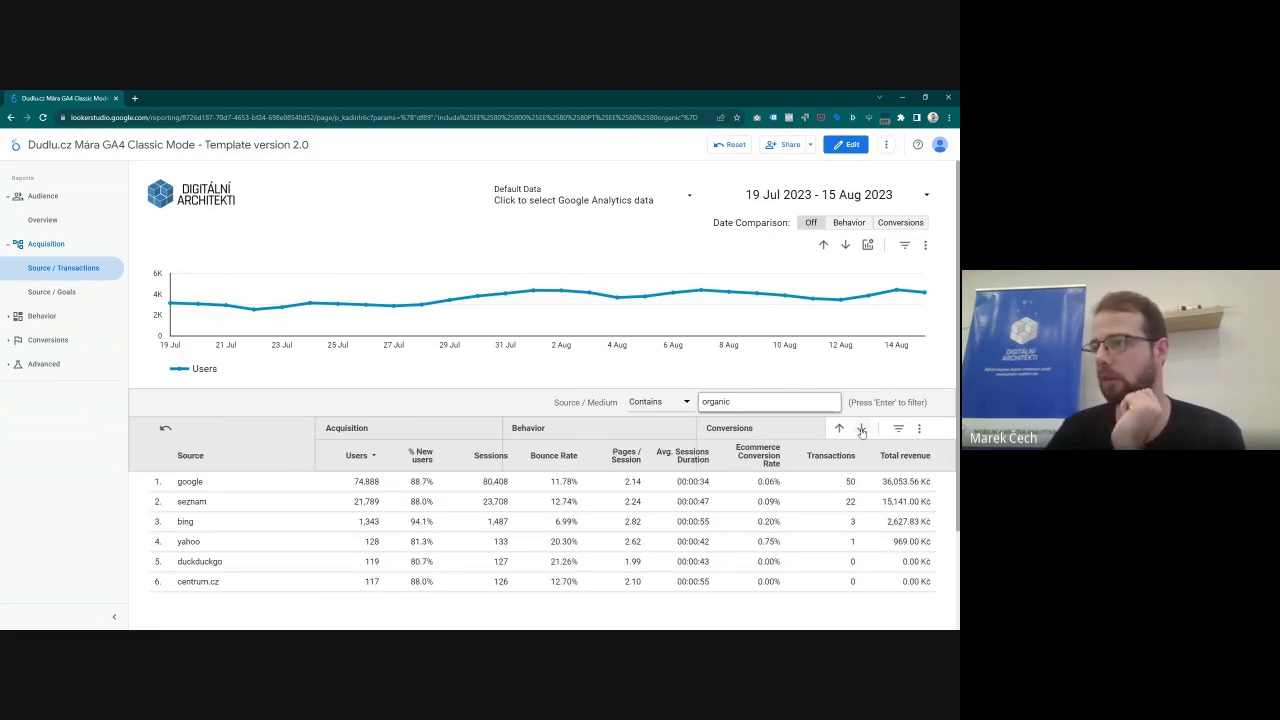
{"action": "left_click", "coordinate": [863, 430]}
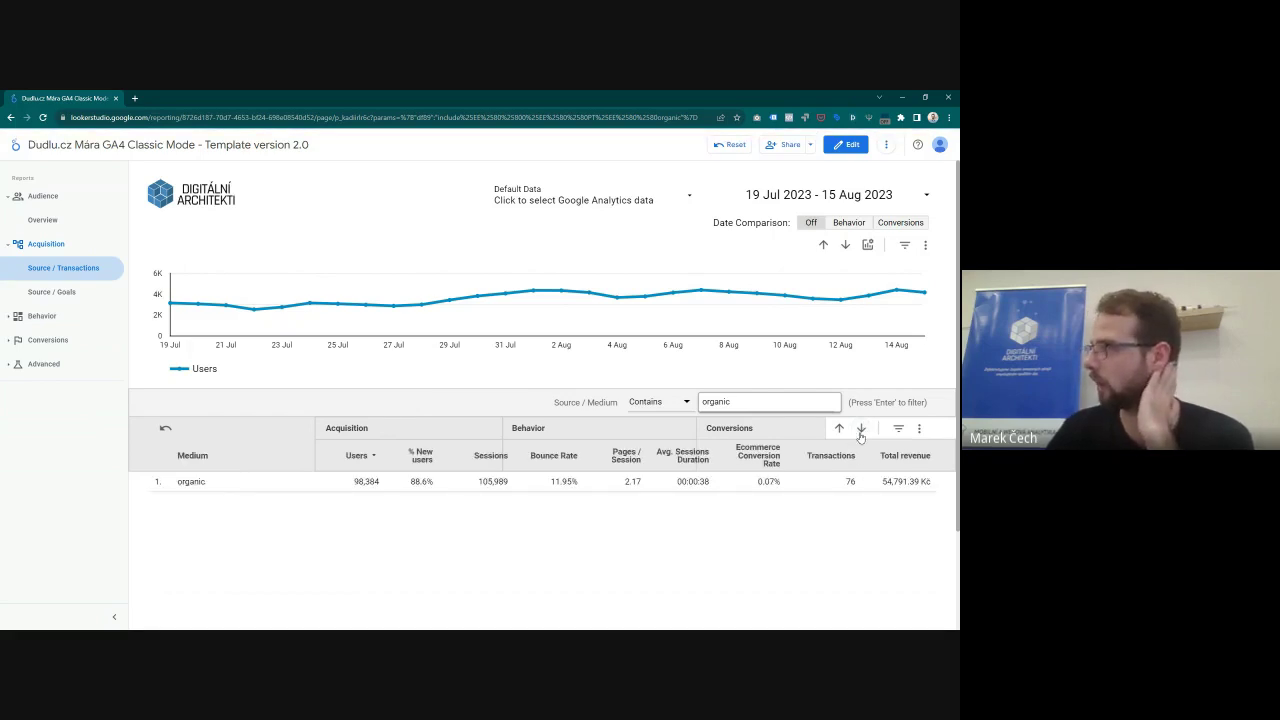
{"action": "left_click", "coordinate": [863, 430]}
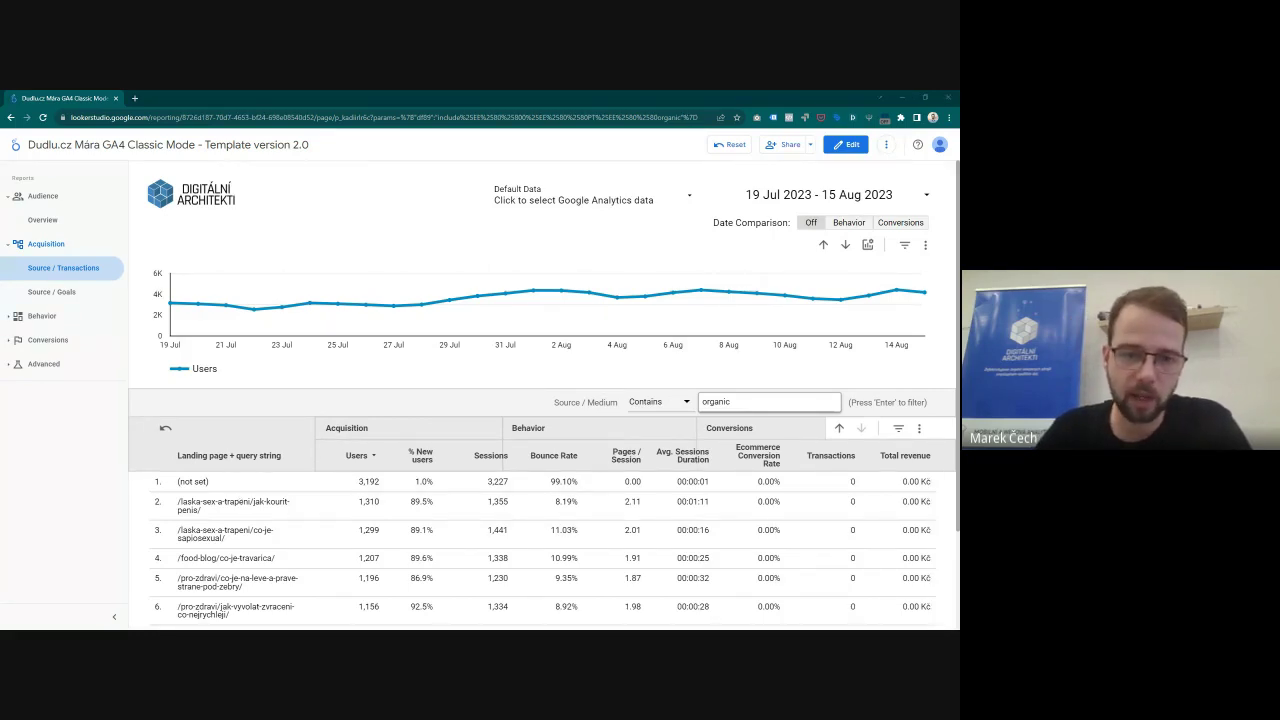
Step: Switch to Google Analytics and open the MP - Detail report in the Webinář collection to compare its landing pages
{"action": "key", "text": "alt+Tab"}
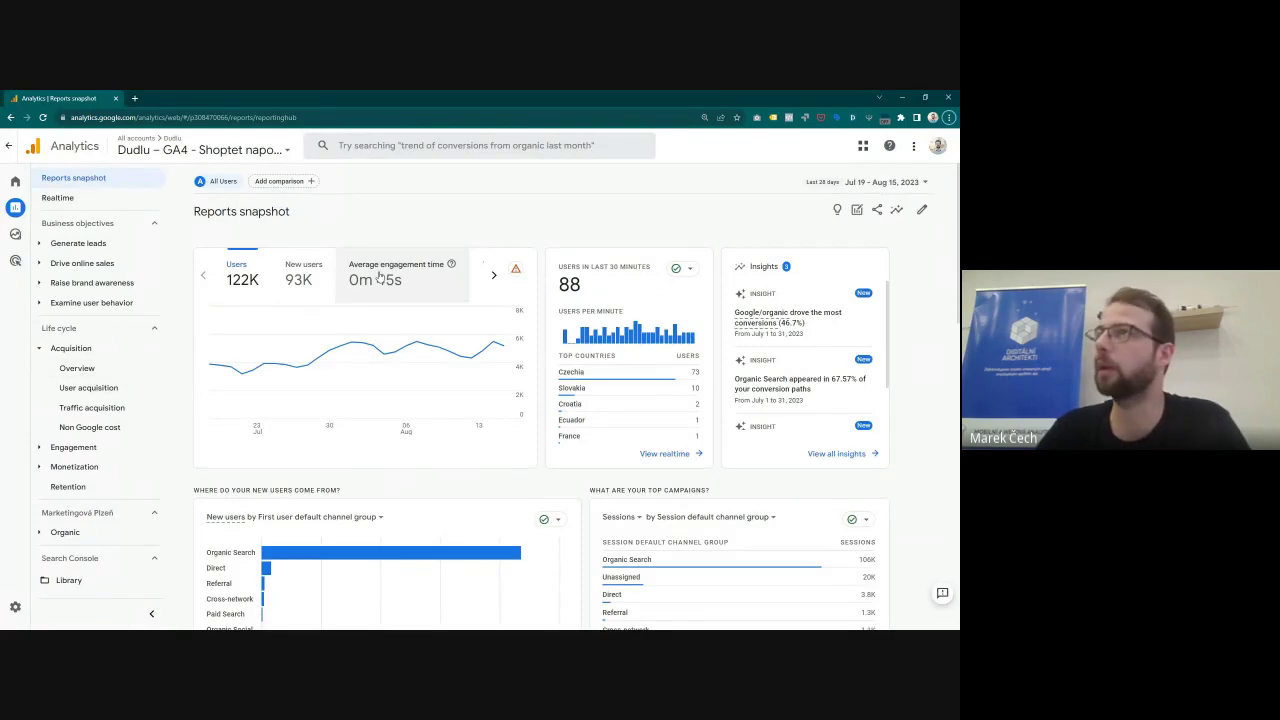
{"action": "left_click", "coordinate": [68, 532]}
{"action": "scroll", "coordinate": [86, 472], "scroll_direction": "down", "scroll_amount": 3}
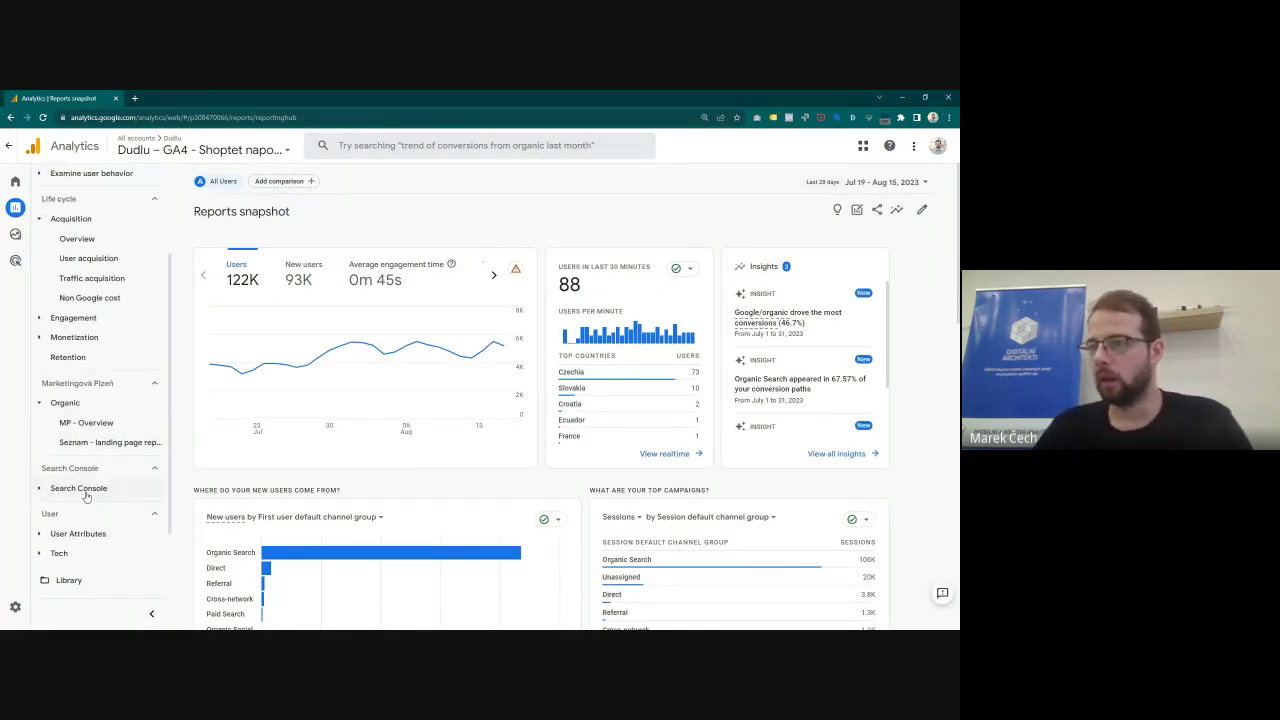
{"action": "left_click", "coordinate": [65, 553]}
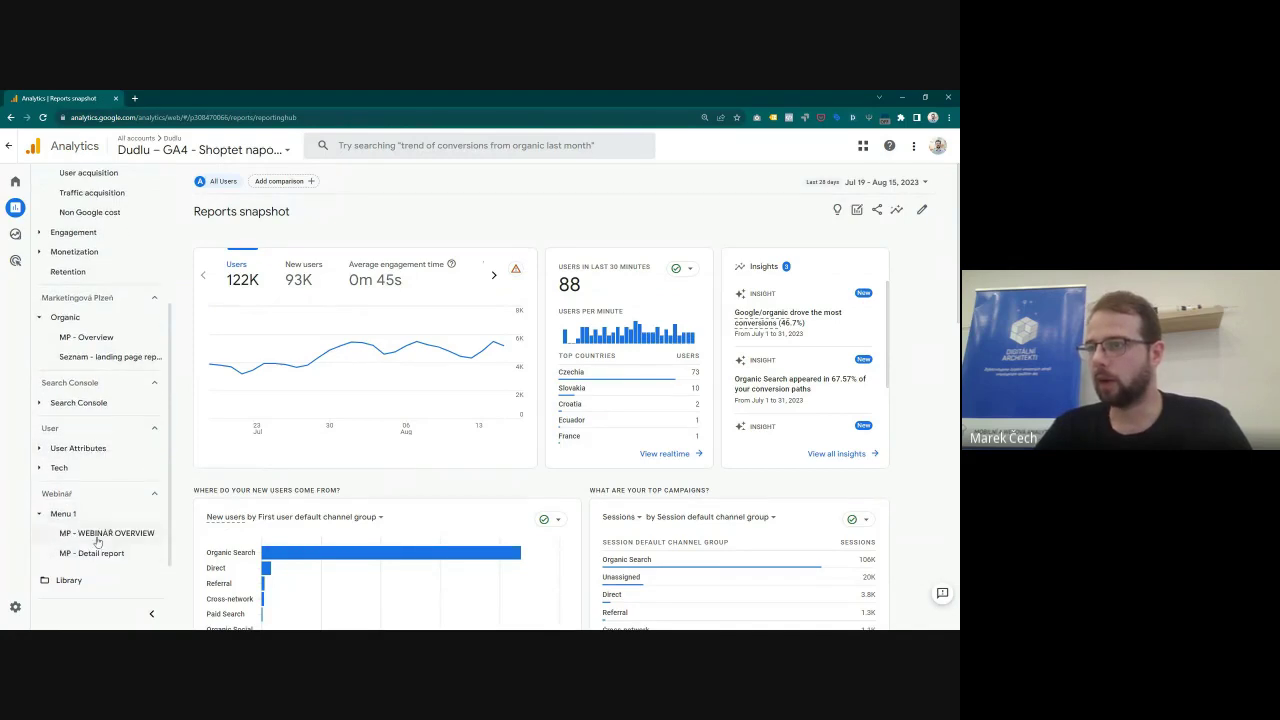
{"action": "left_click", "coordinate": [90, 553]}
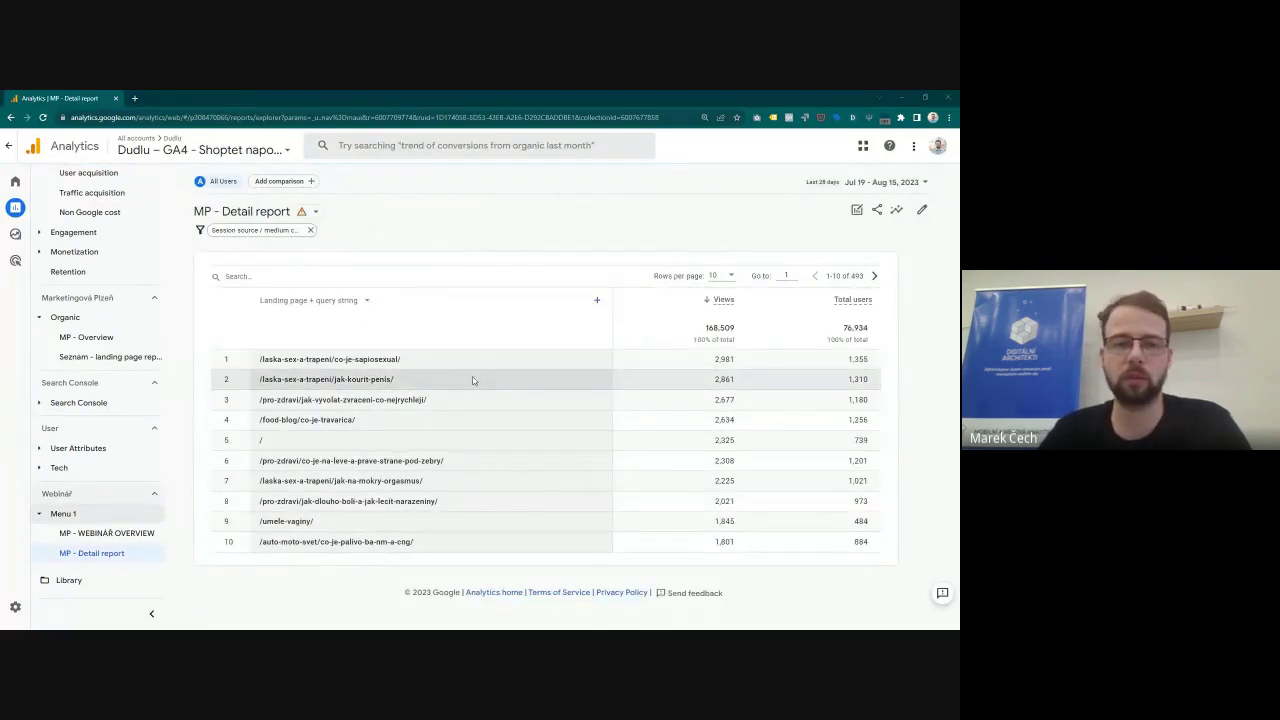
Step: Switch back to the Looker Studio report, reset its filter and drill-down, and review the full Source / Medium table
{"action": "key", "text": "alt+Tab"}
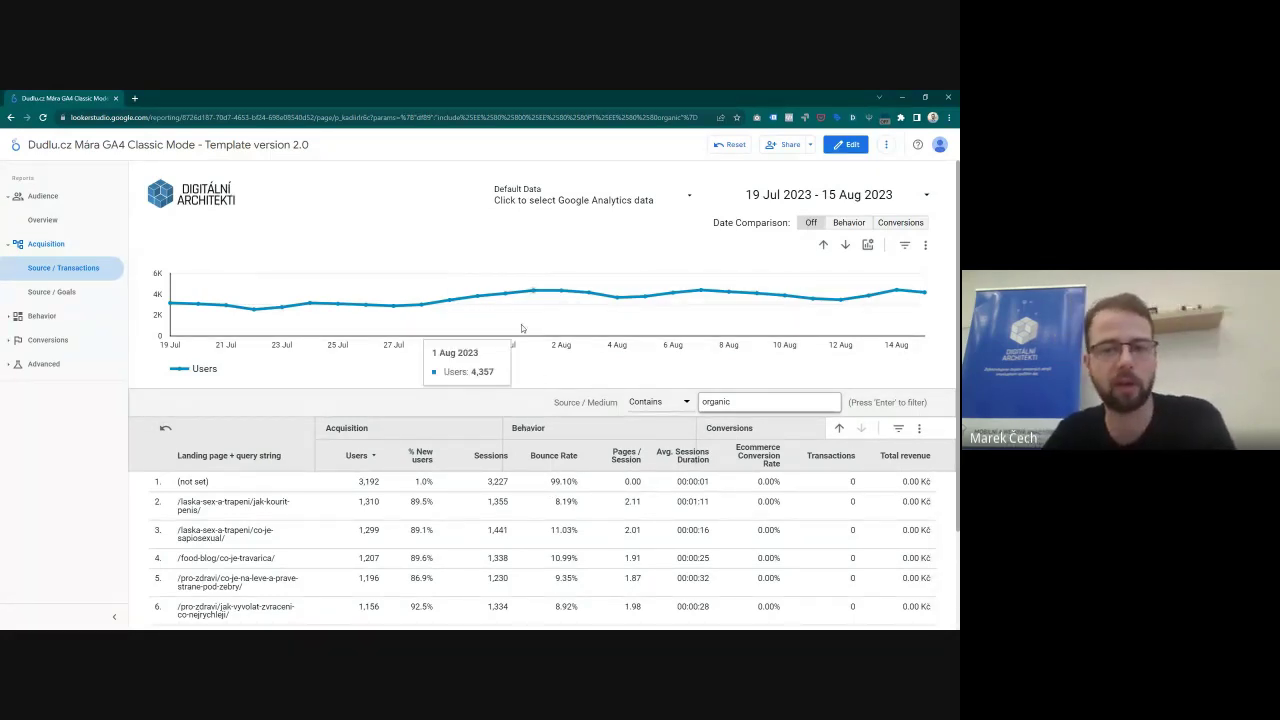
{"action": "left_click", "coordinate": [733, 146]}
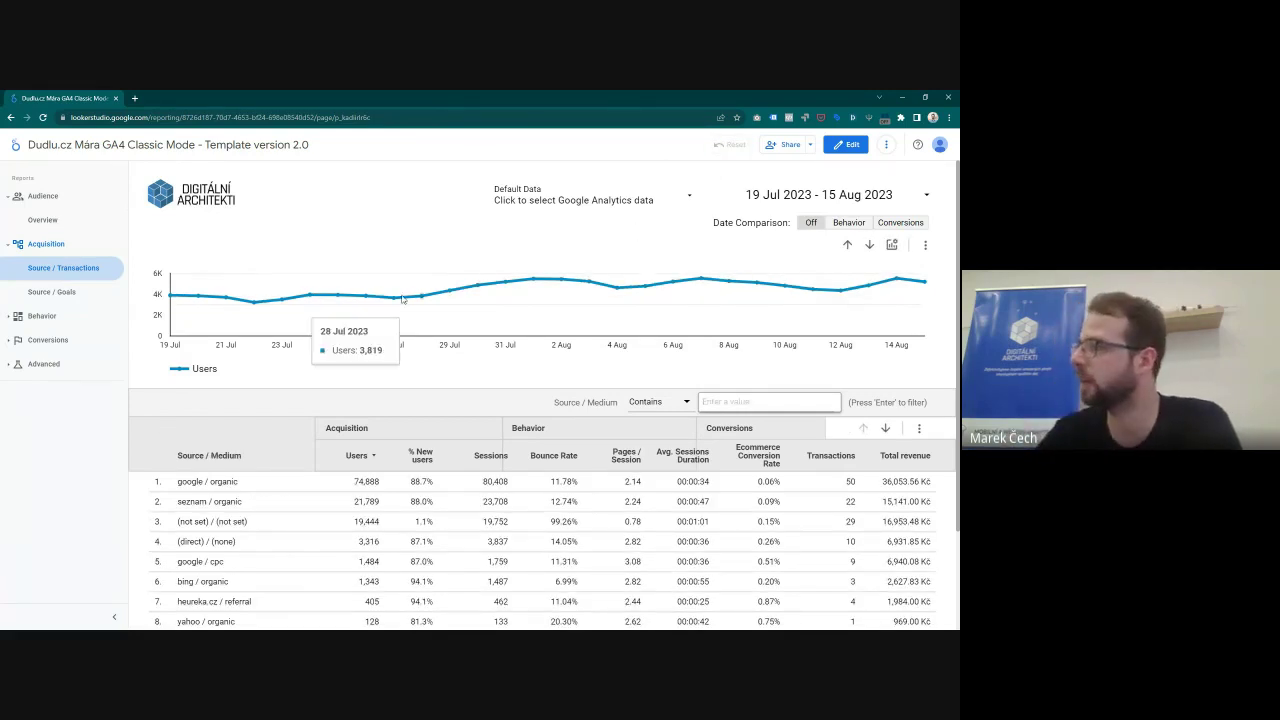
{"action": "scroll", "coordinate": [453, 253], "scroll_direction": "down", "scroll_amount": 3}
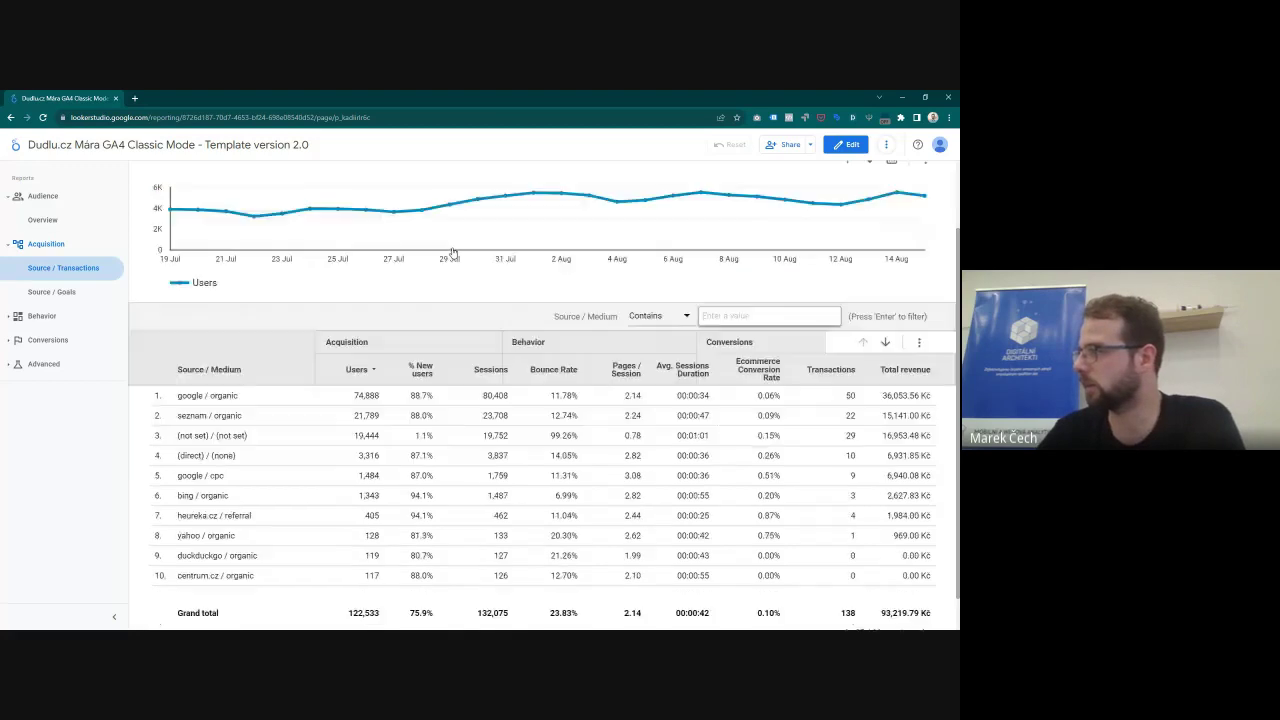
{"action": "scroll", "coordinate": [453, 253], "scroll_direction": "up", "scroll_amount": 3}
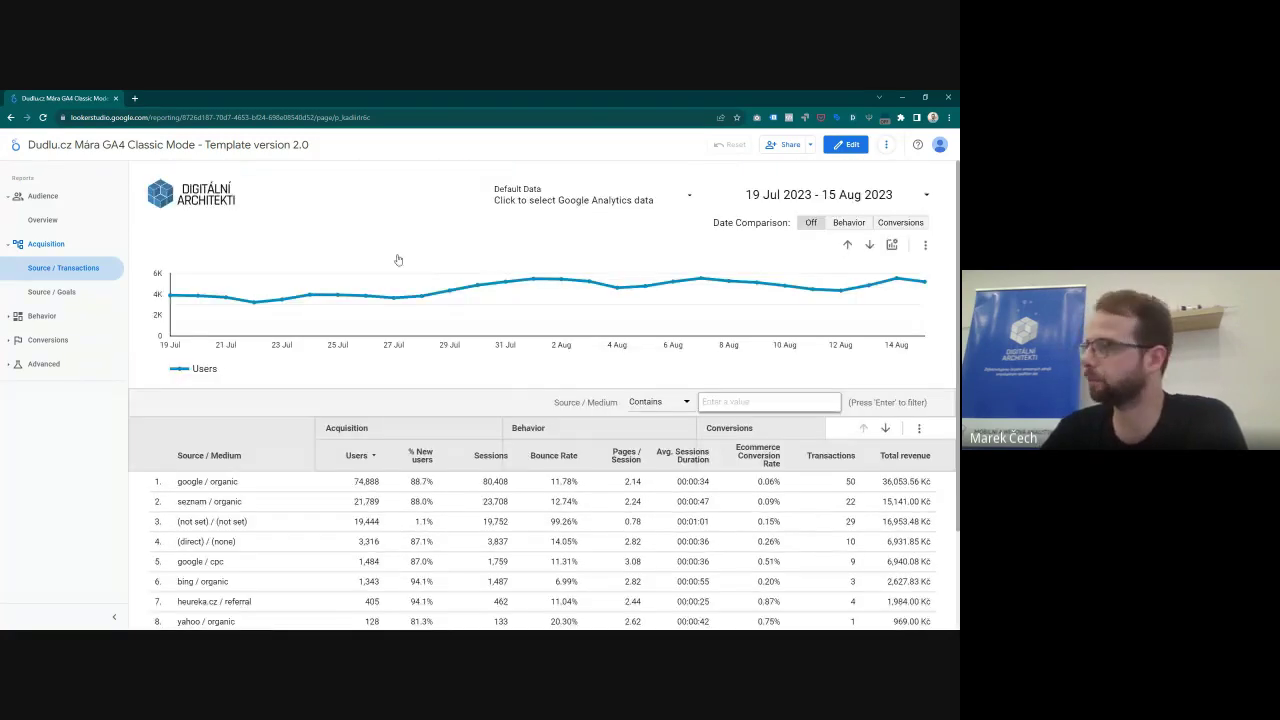
Step: Open the Acquisition section's Source / Goals page and set its Goal filter to objednání
{"action": "left_click", "coordinate": [41, 298]}
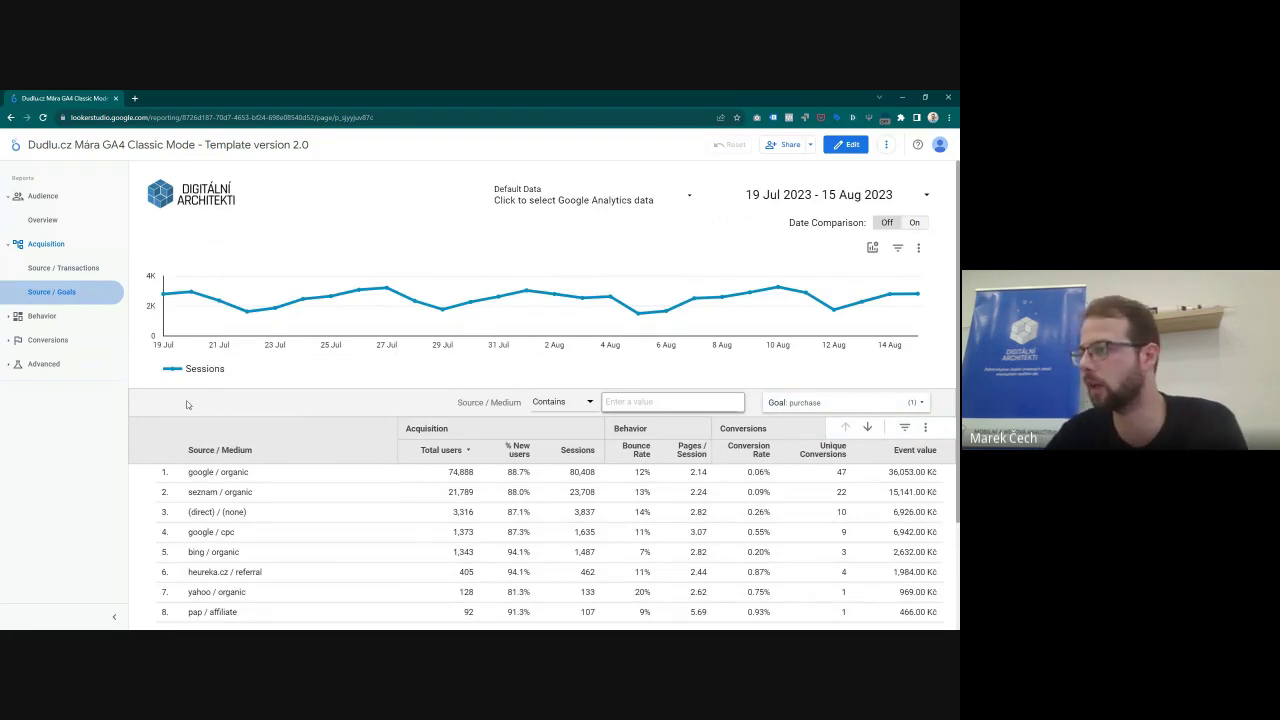
{"action": "scroll", "coordinate": [186, 404], "scroll_direction": "down", "scroll_amount": 1}
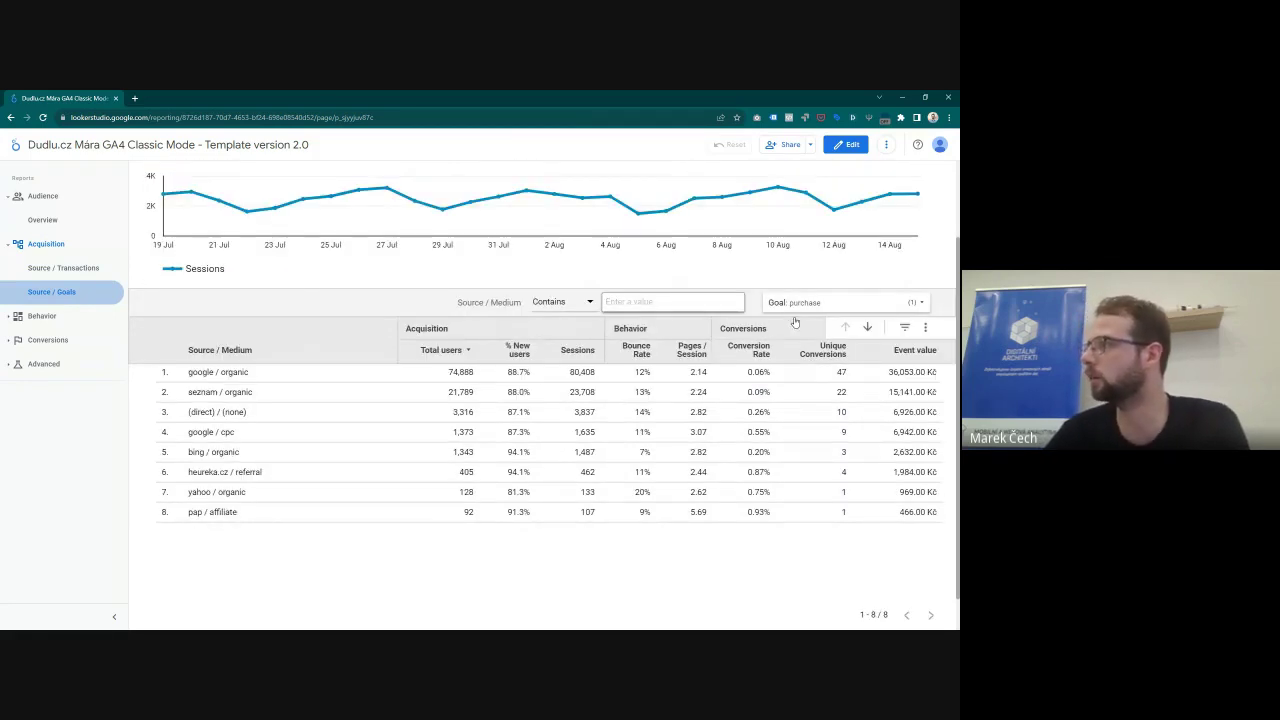
{"action": "left_click", "coordinate": [800, 302]}
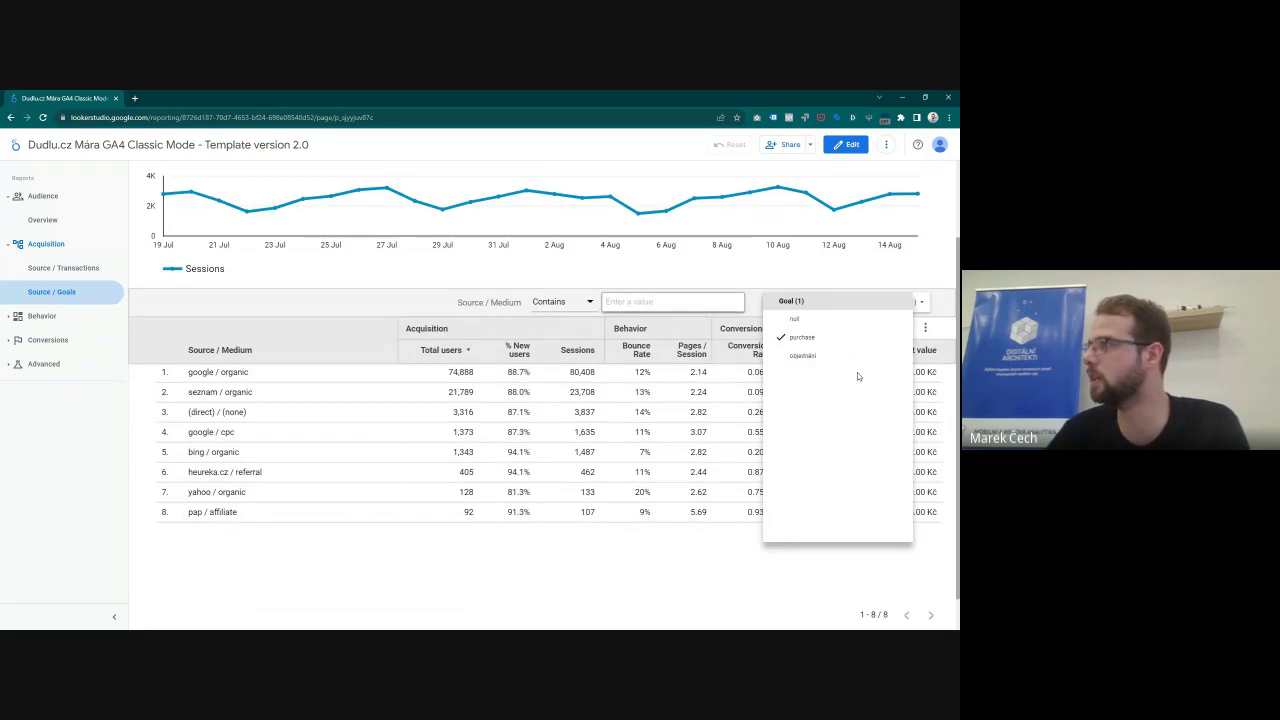
{"action": "left_click", "coordinate": [802, 357]}
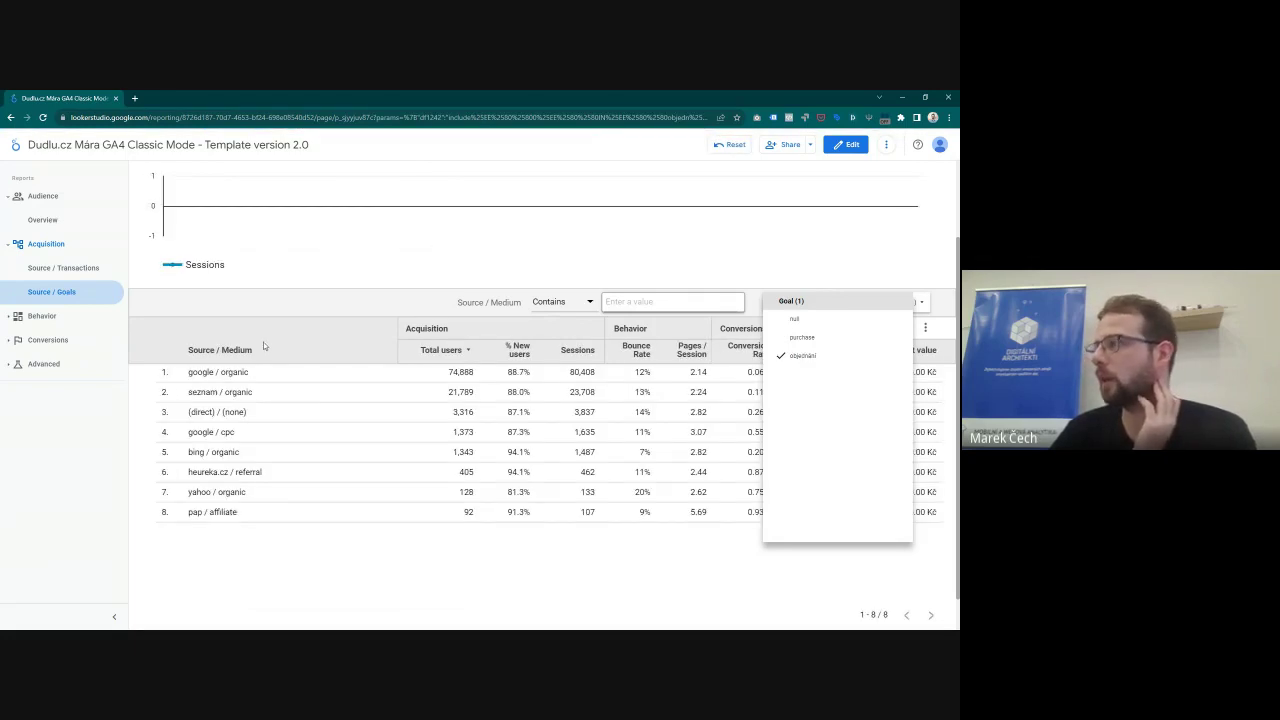
{"action": "left_click", "coordinate": [702, 427]}
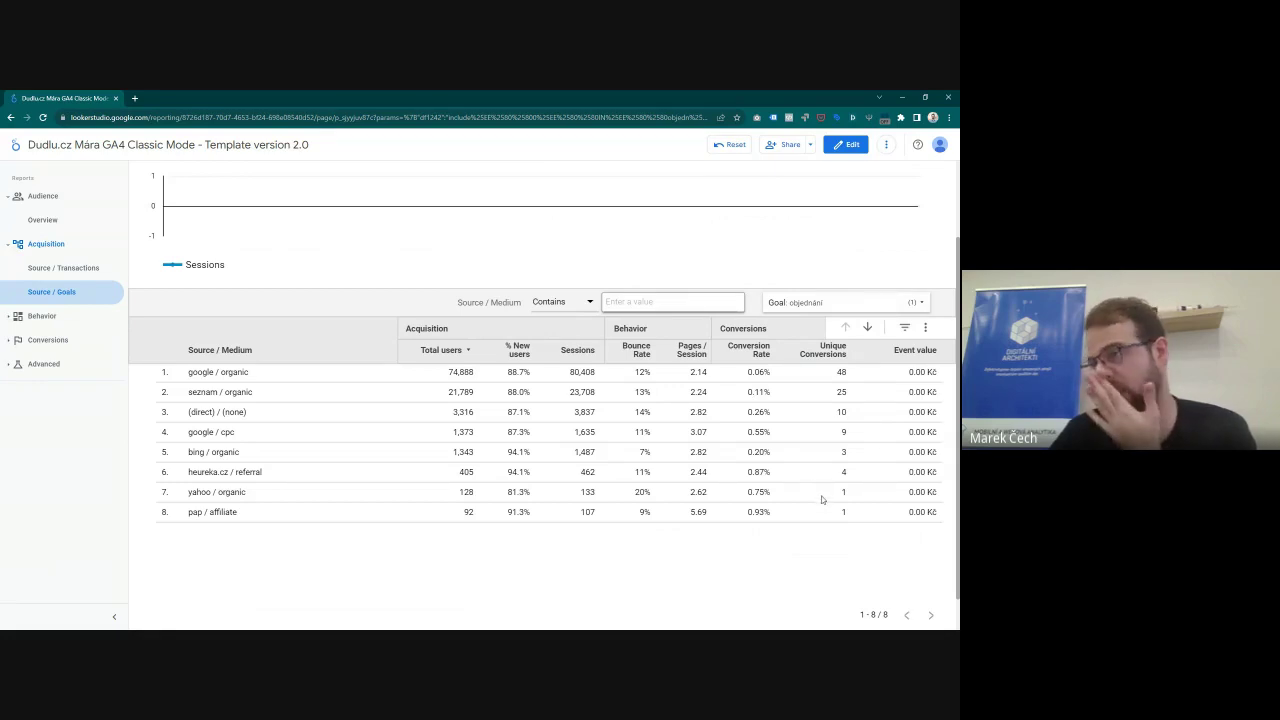
Step: Set the Goal filter on the Source / Goals page back to purchase
{"action": "left_click", "coordinate": [835, 303]}
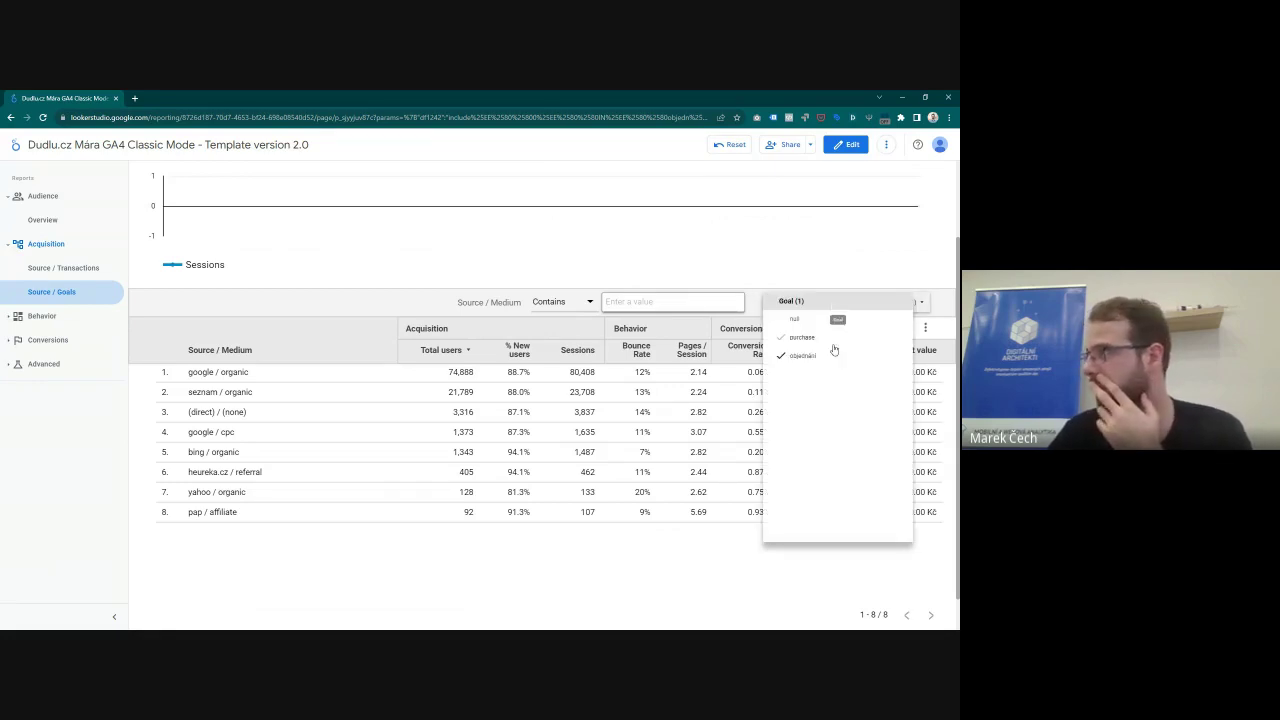
{"action": "left_click", "coordinate": [815, 338]}
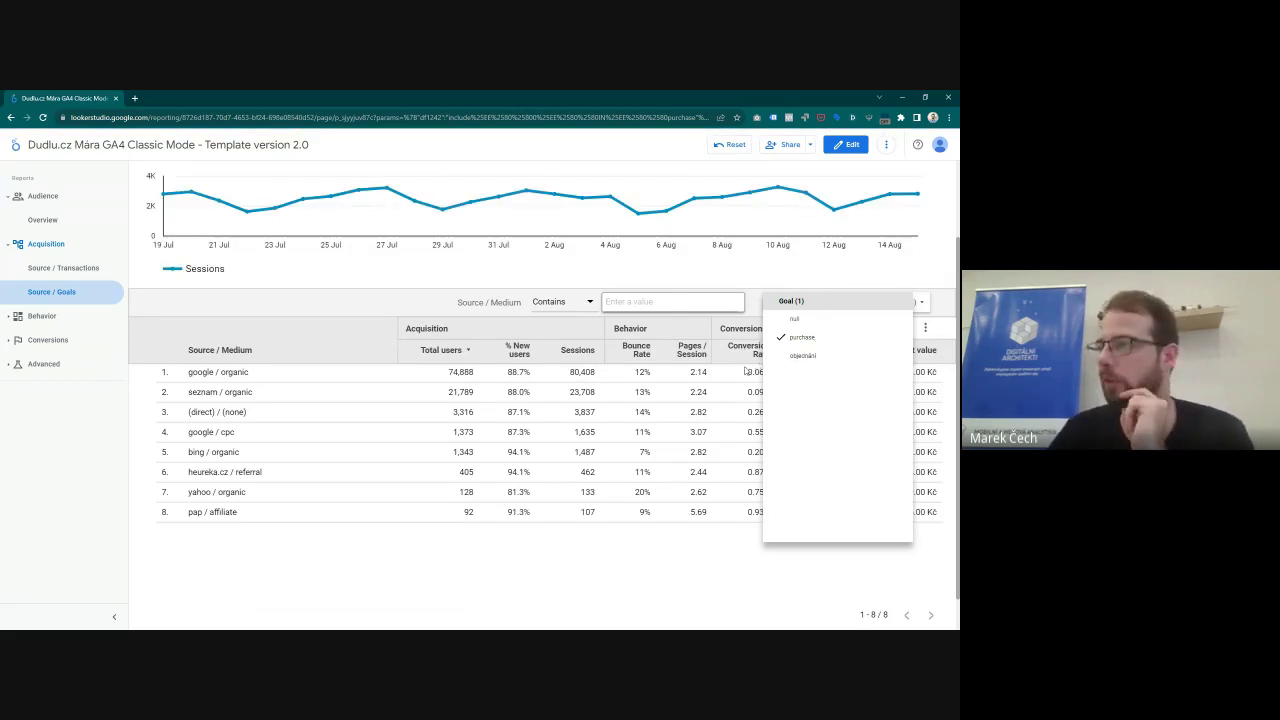
{"action": "left_click", "coordinate": [419, 542]}
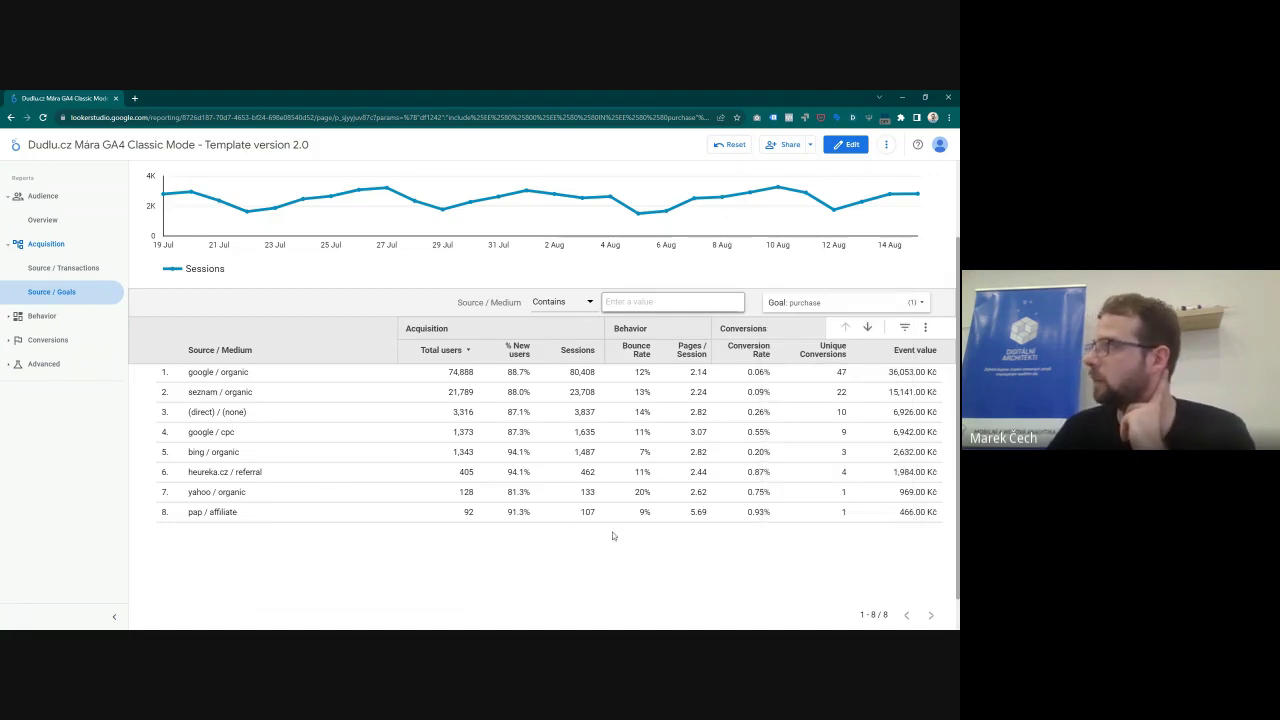
{"action": "scroll", "coordinate": [613, 536], "scroll_direction": "up", "scroll_amount": 2}
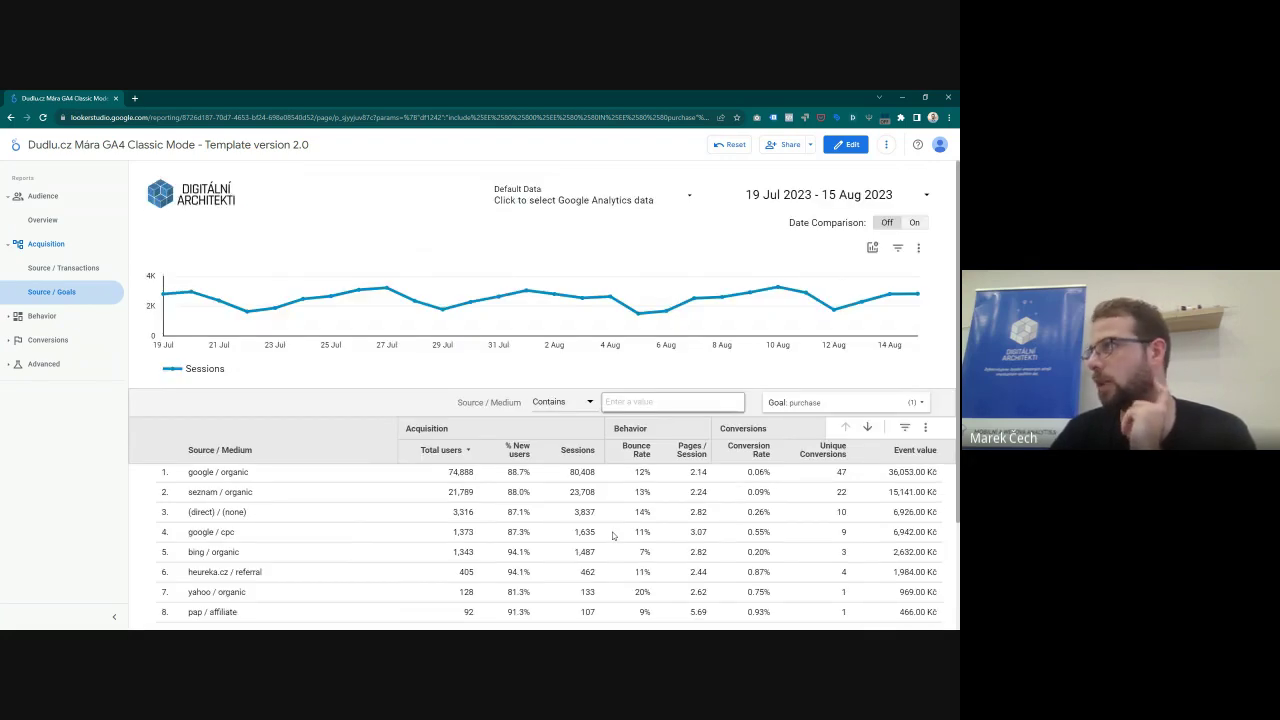
Step: View the Source / Goals data with date comparison on, and return to the standard Source / Goals page
{"action": "left_click", "coordinate": [804, 196]}
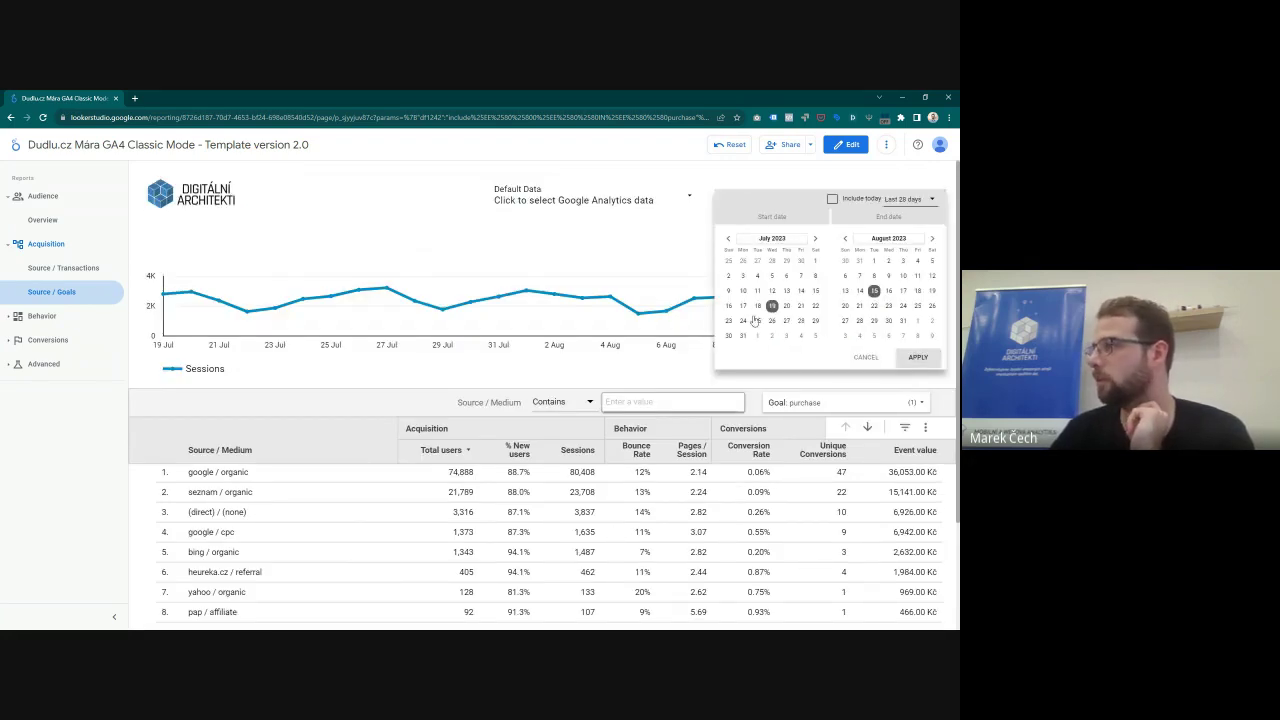
{"action": "left_click", "coordinate": [563, 355]}
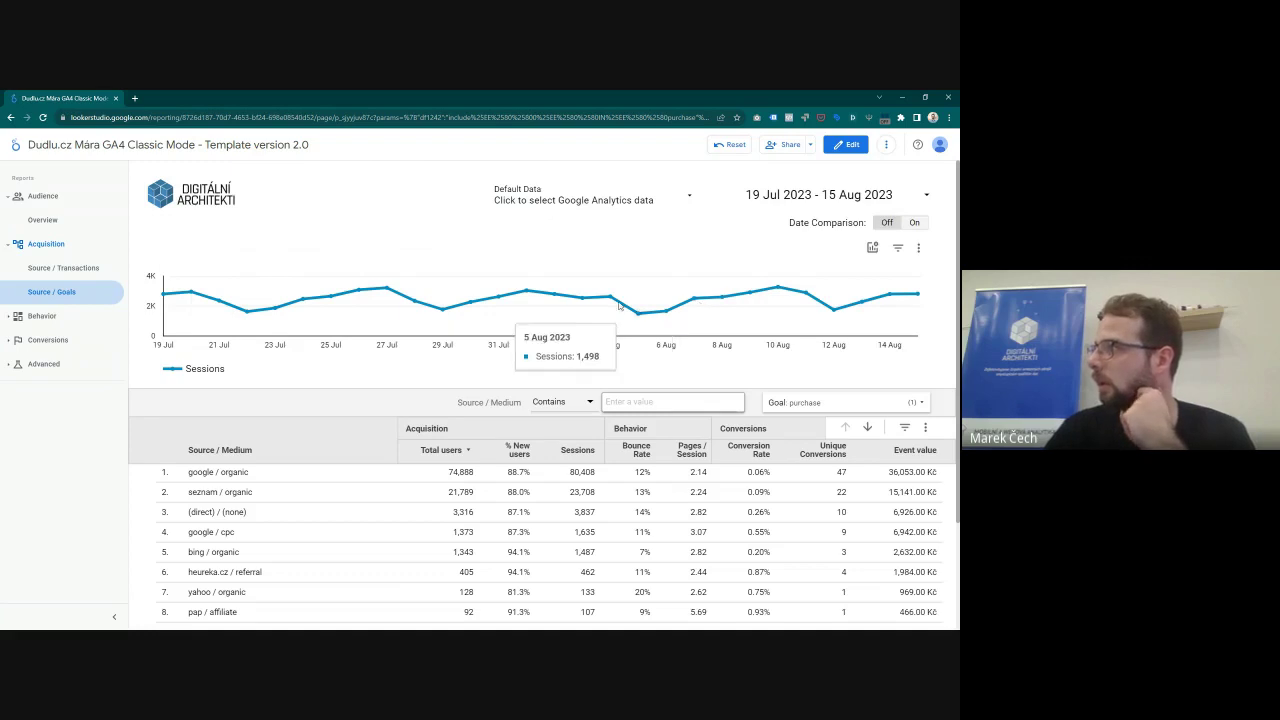
{"action": "left_click", "coordinate": [912, 230]}
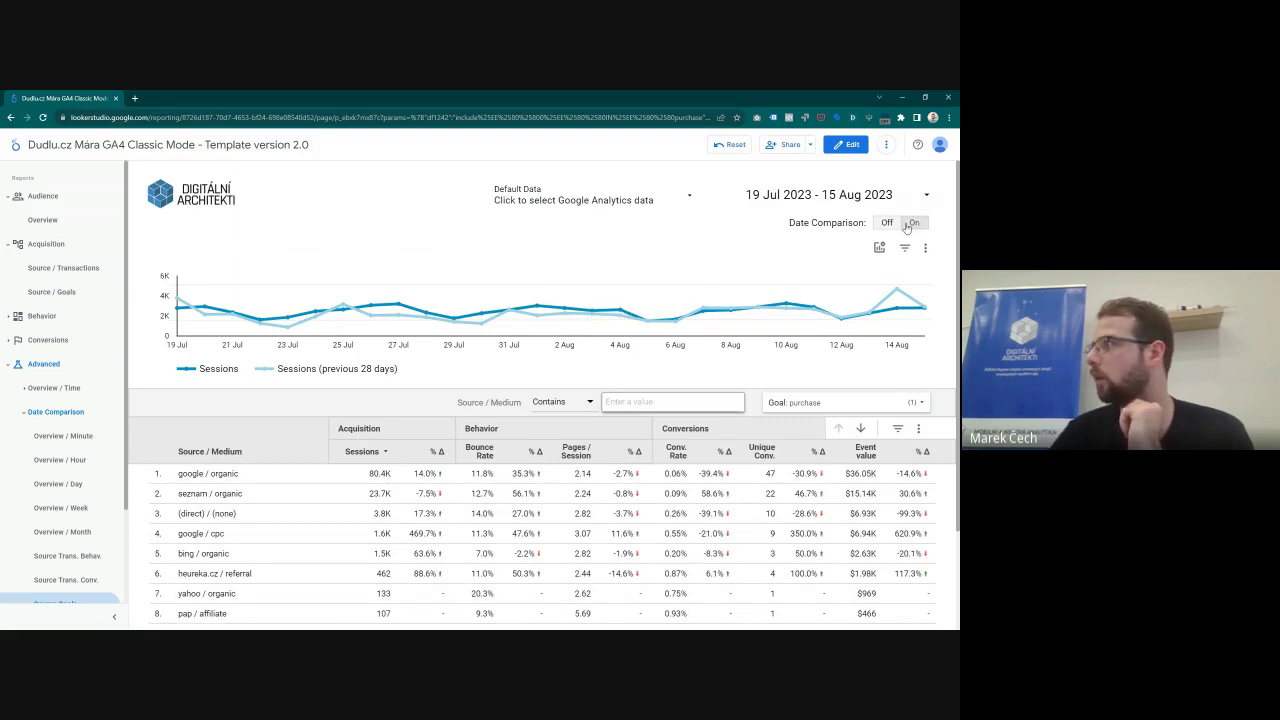
{"action": "left_click", "coordinate": [51, 291]}
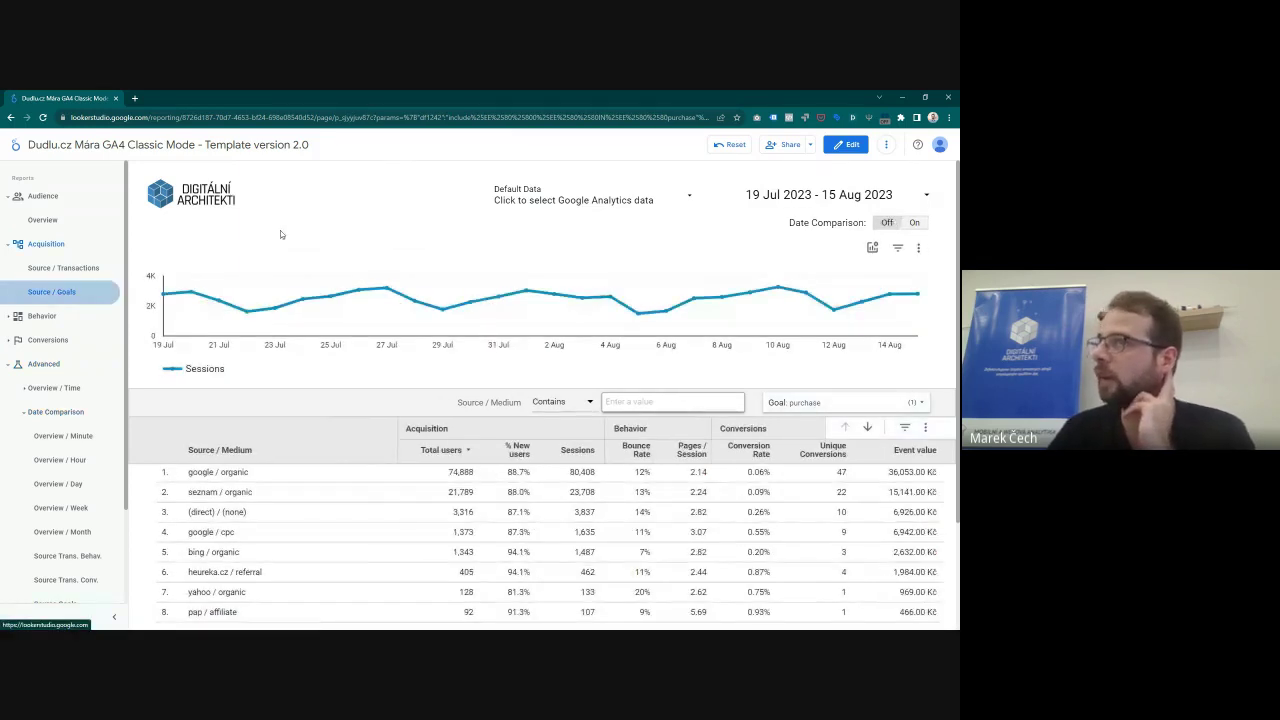
Step: Examine the Date Comparison pages listed under the Advanced section of the report navigation, and collapse the section
{"action": "left_click", "coordinate": [7, 363]}
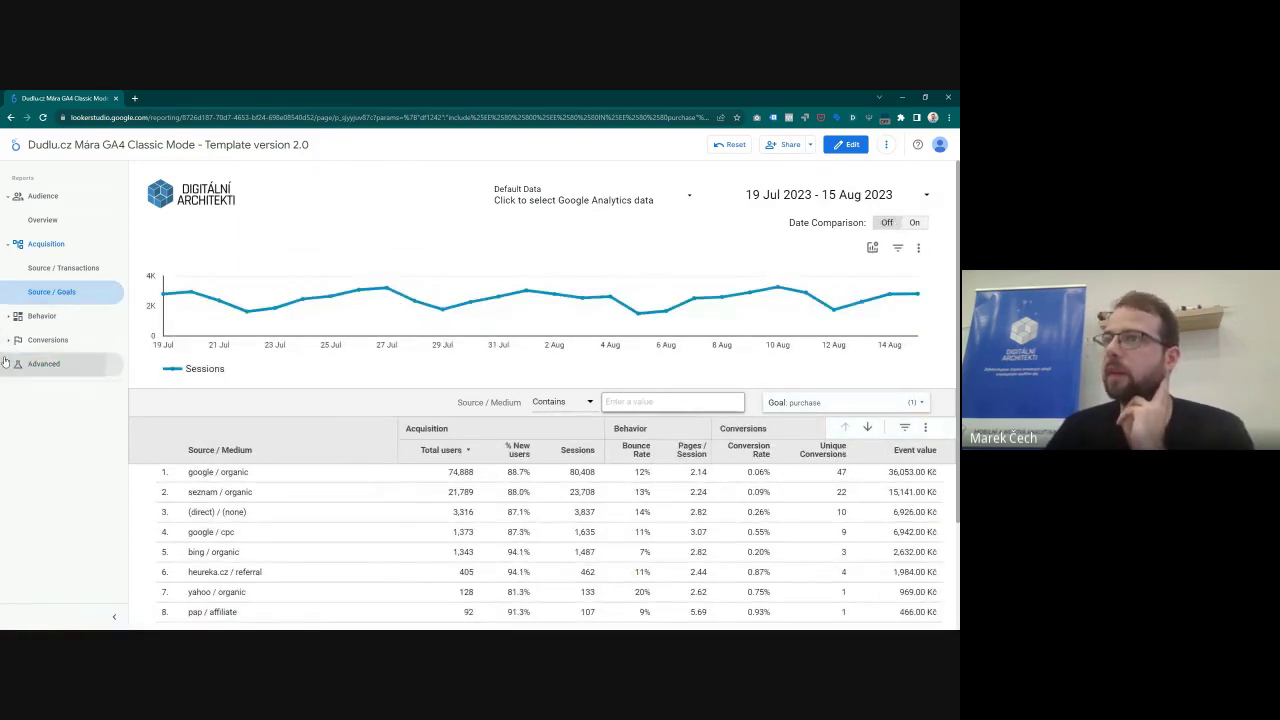
{"action": "left_click", "coordinate": [8, 363]}
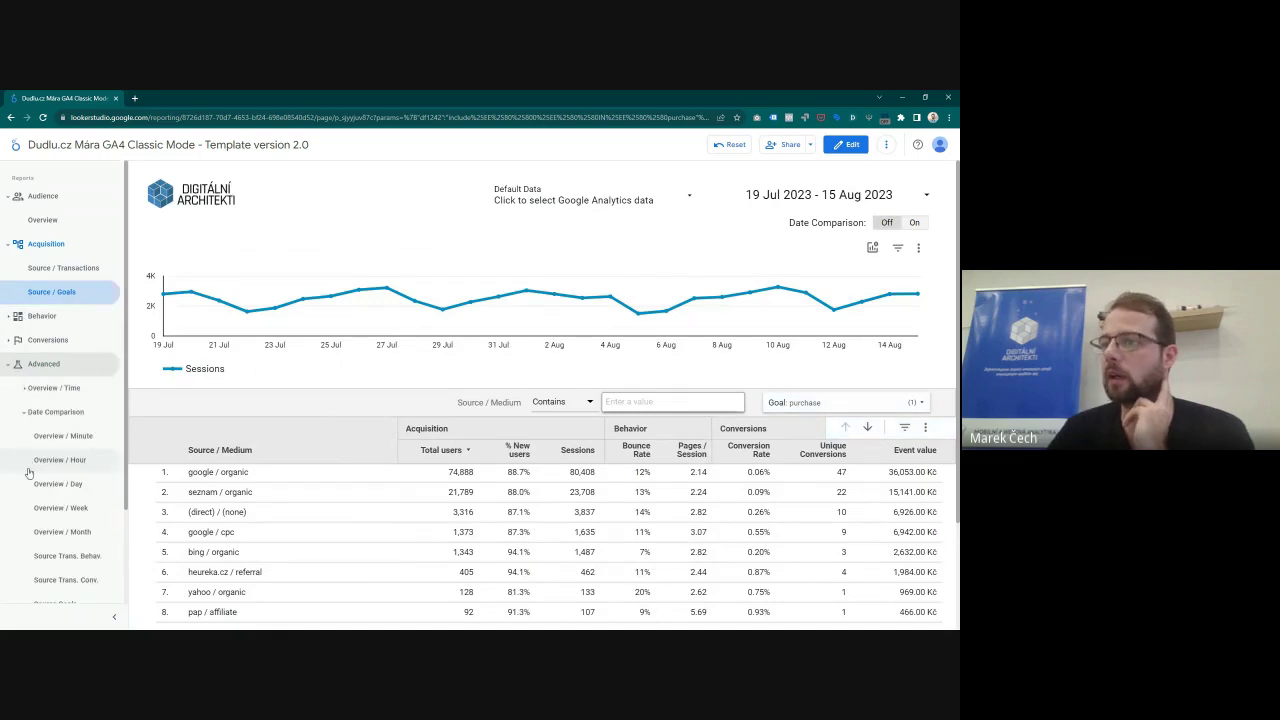
{"action": "scroll", "coordinate": [29, 473], "scroll_direction": "down", "scroll_amount": 3}
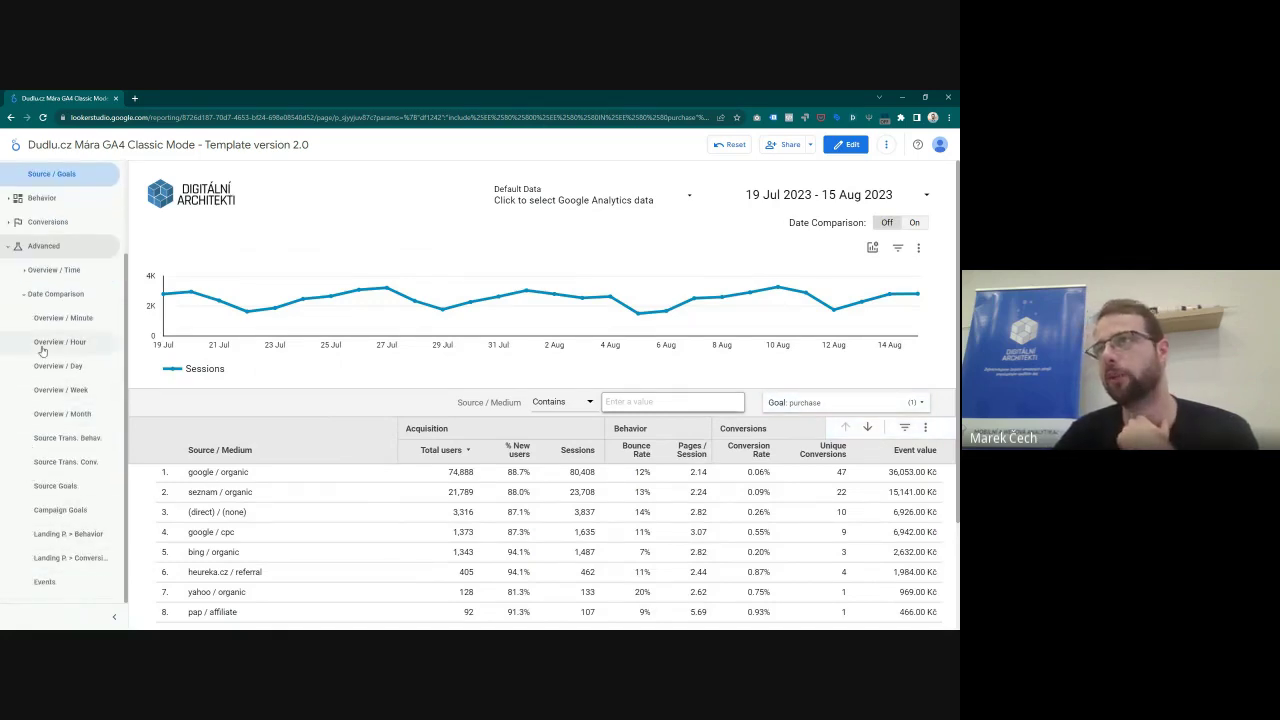
{"action": "left_click", "coordinate": [17, 248]}
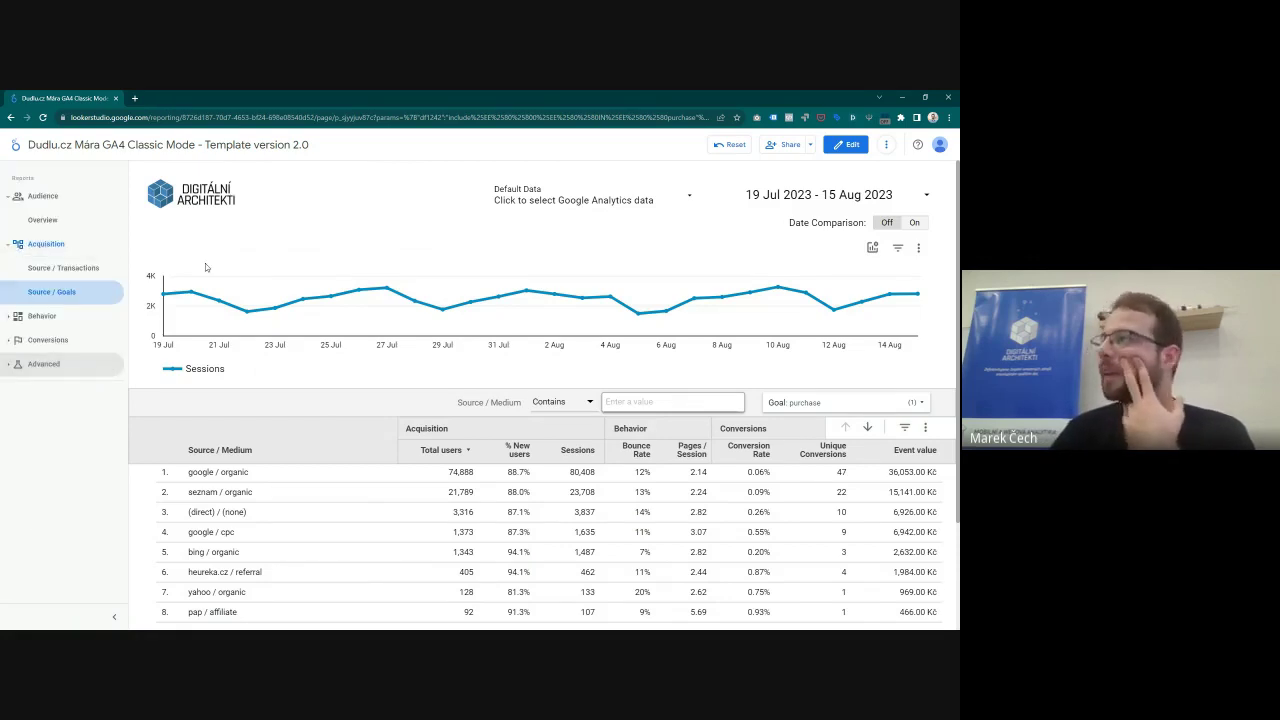
Step: Open the Behavior section's All Pages page and filter Pages and Screens to entries containing "food"
{"action": "left_click", "coordinate": [8, 317]}
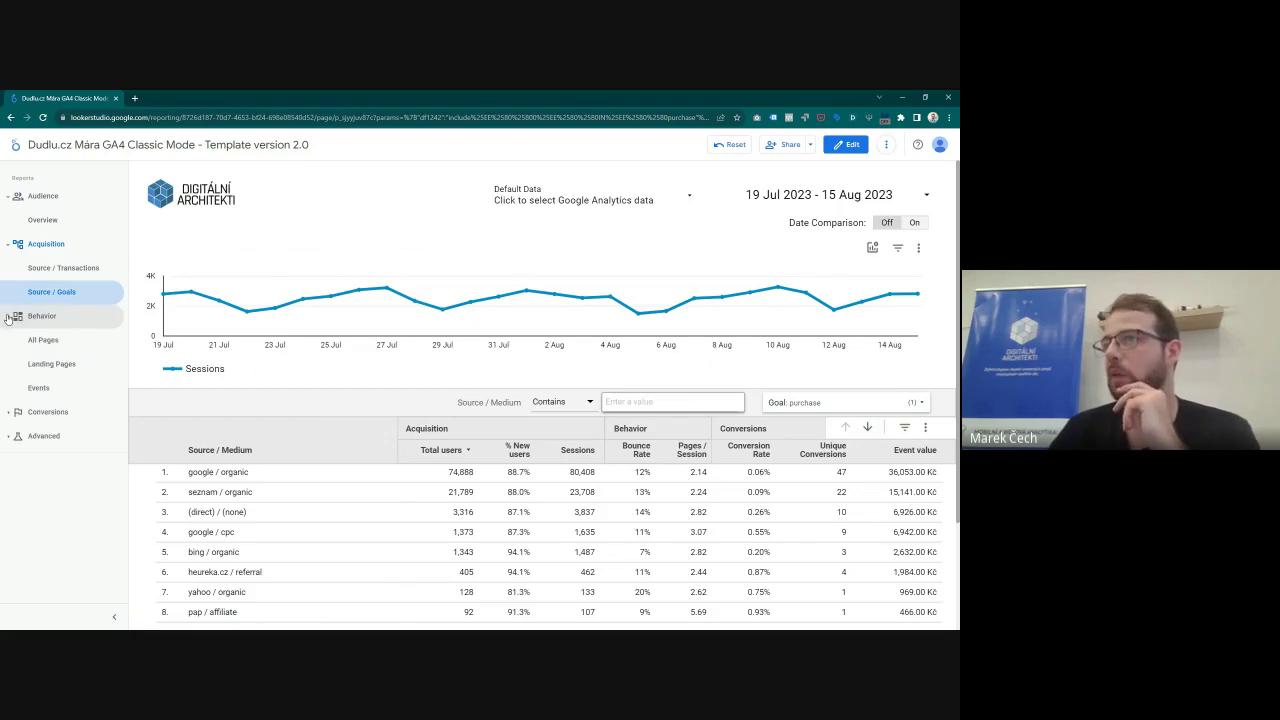
{"action": "left_click", "coordinate": [57, 342]}
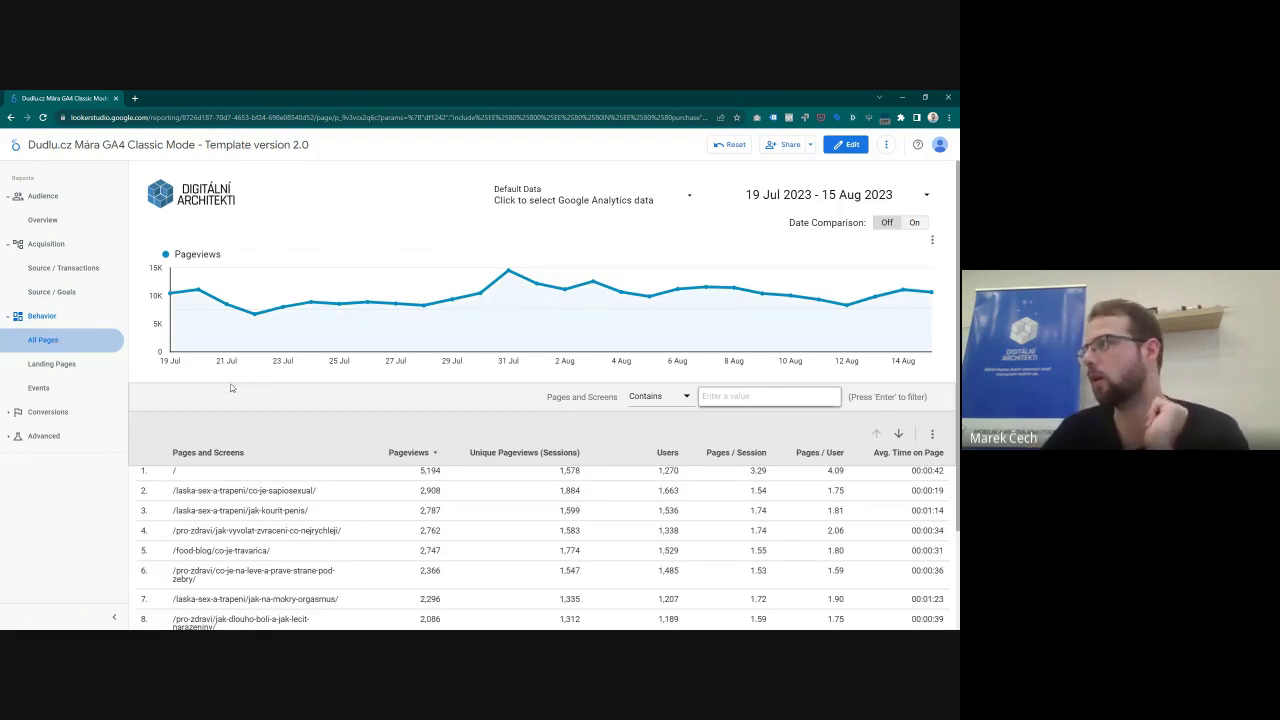
{"action": "scroll", "coordinate": [230, 388], "scroll_direction": "down", "scroll_amount": 2}
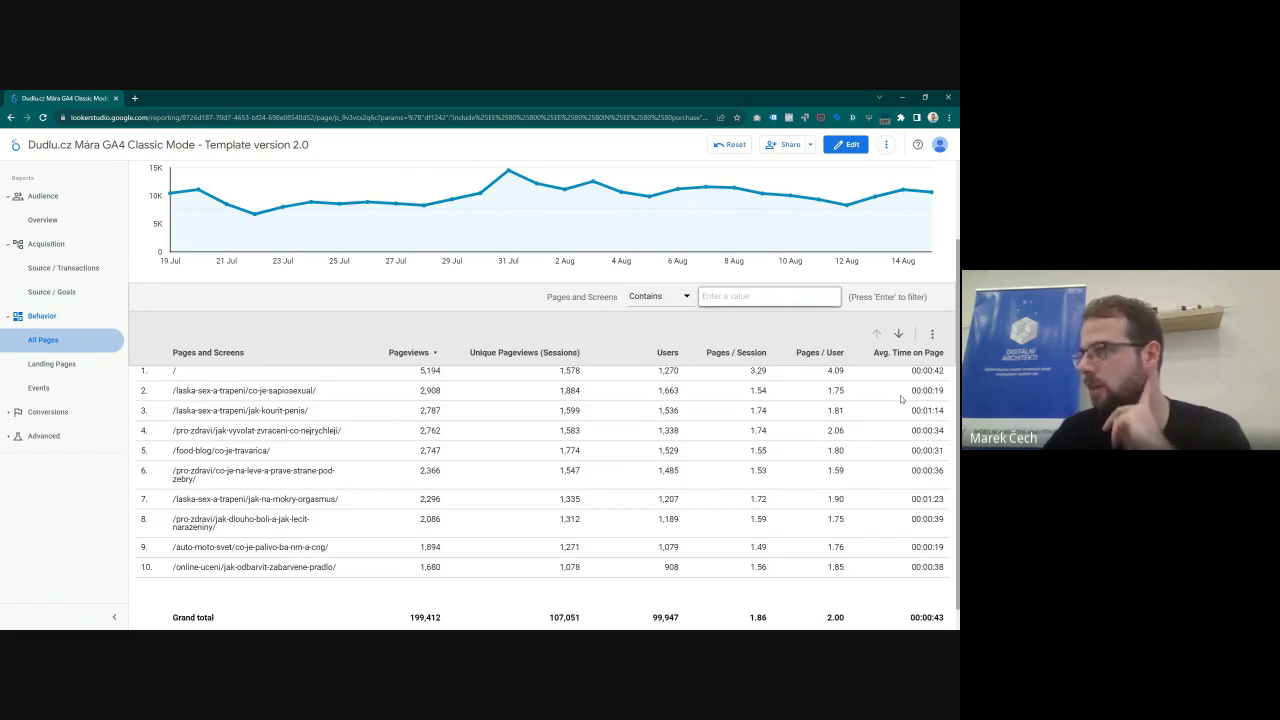
{"action": "left_click", "coordinate": [744, 297]}
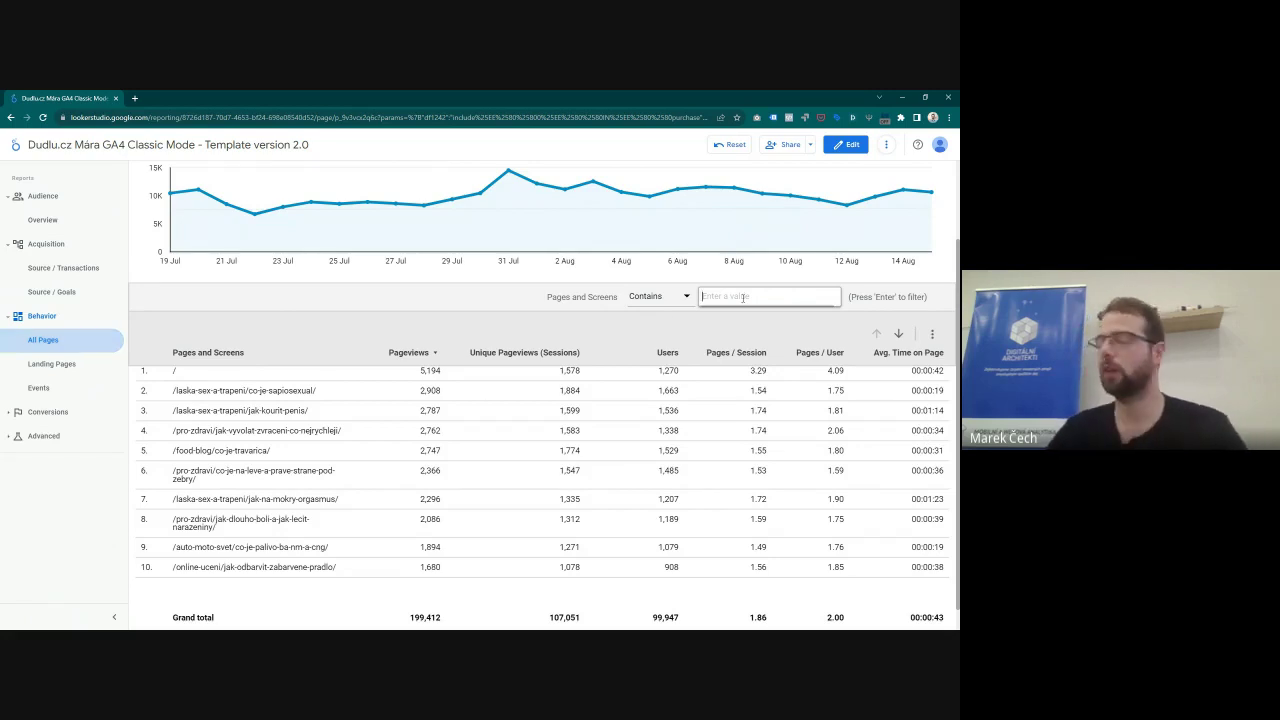
{"action": "type", "text": "food"}
{"action": "key", "text": "Return"}
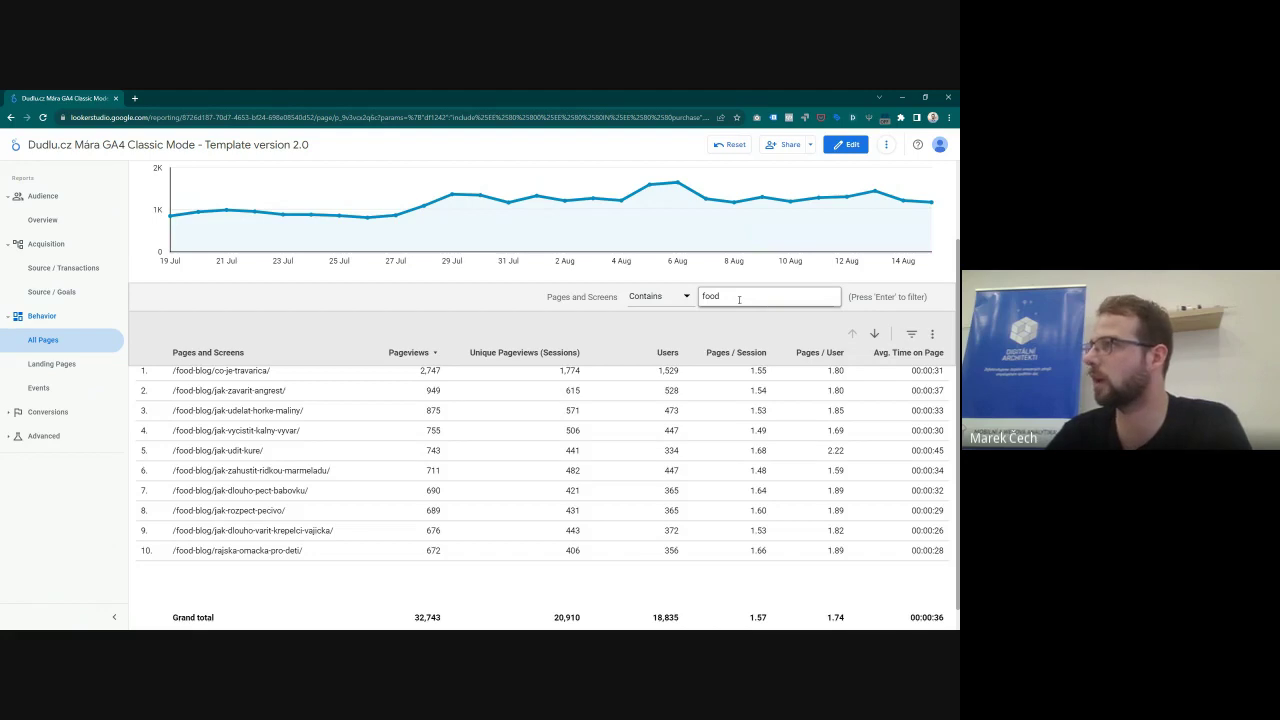
{"action": "scroll", "coordinate": [398, 355], "scroll_direction": "down", "scroll_amount": 1}
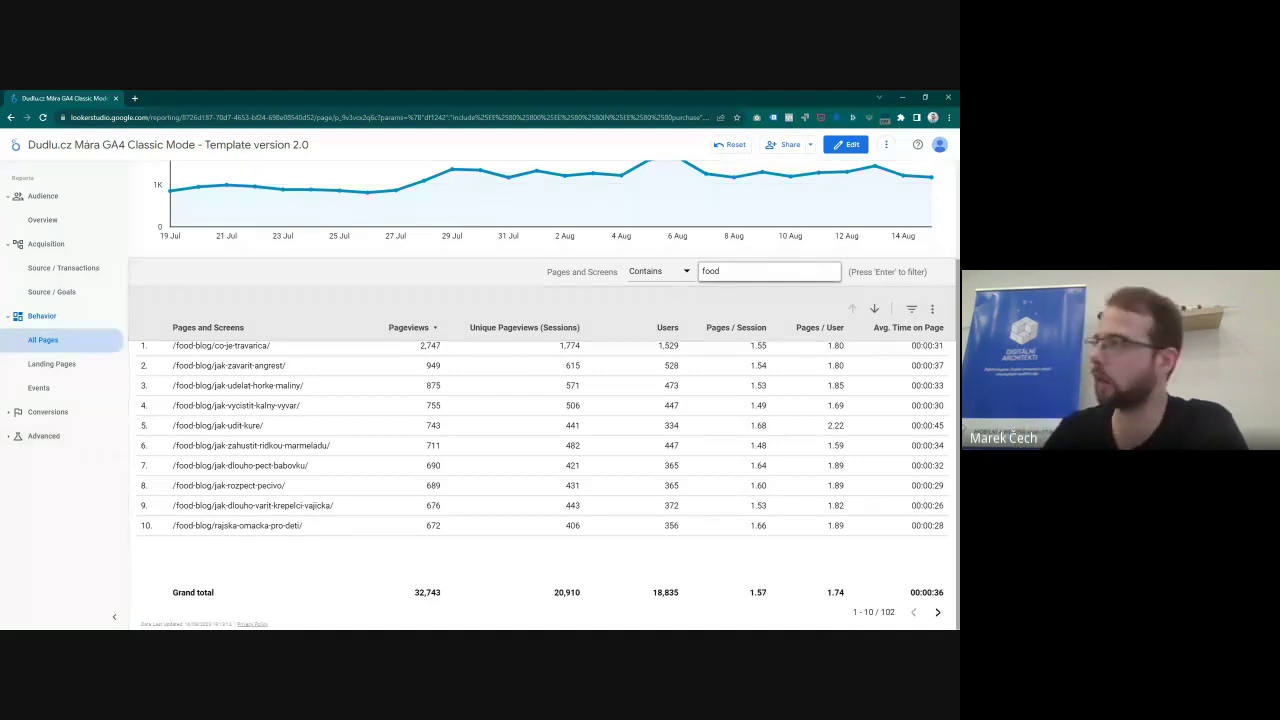
Step: Clear the "food" filter on Pages and Screens in the All Pages page
{"action": "left_click", "coordinate": [712, 268]}
{"action": "double_click", "coordinate": [710, 270]}
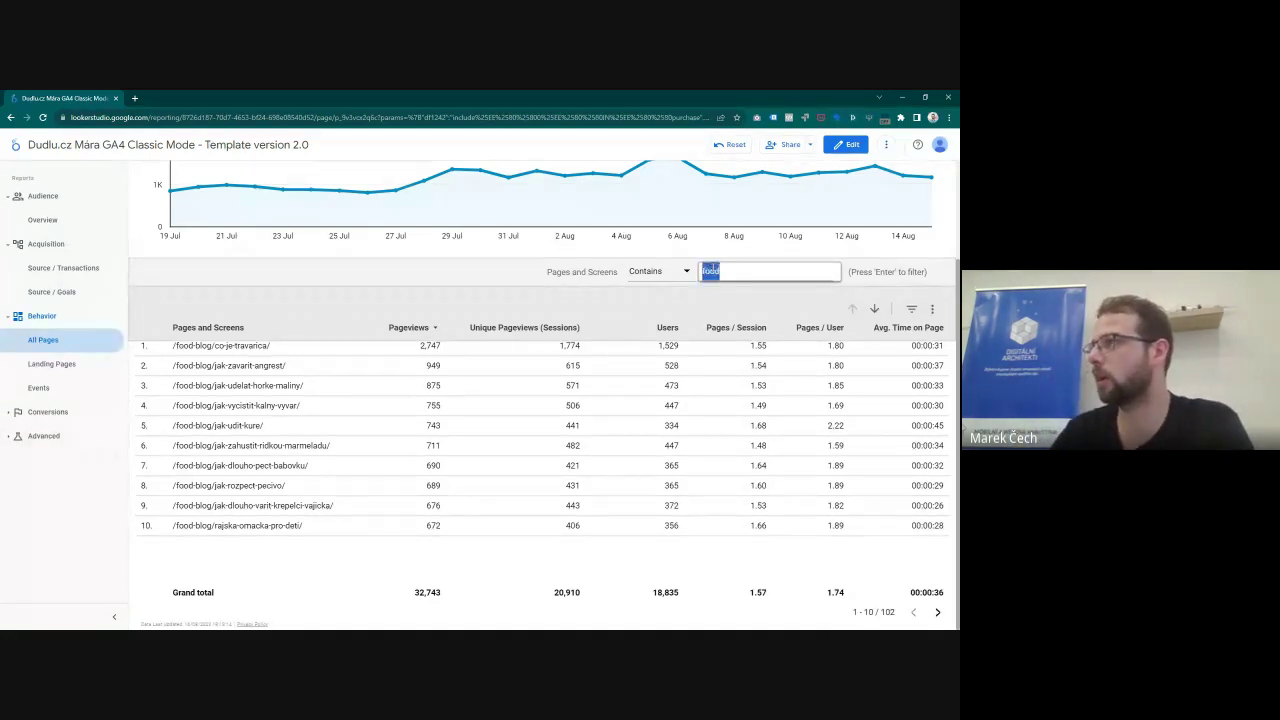
{"action": "key", "text": "BackSpace"}
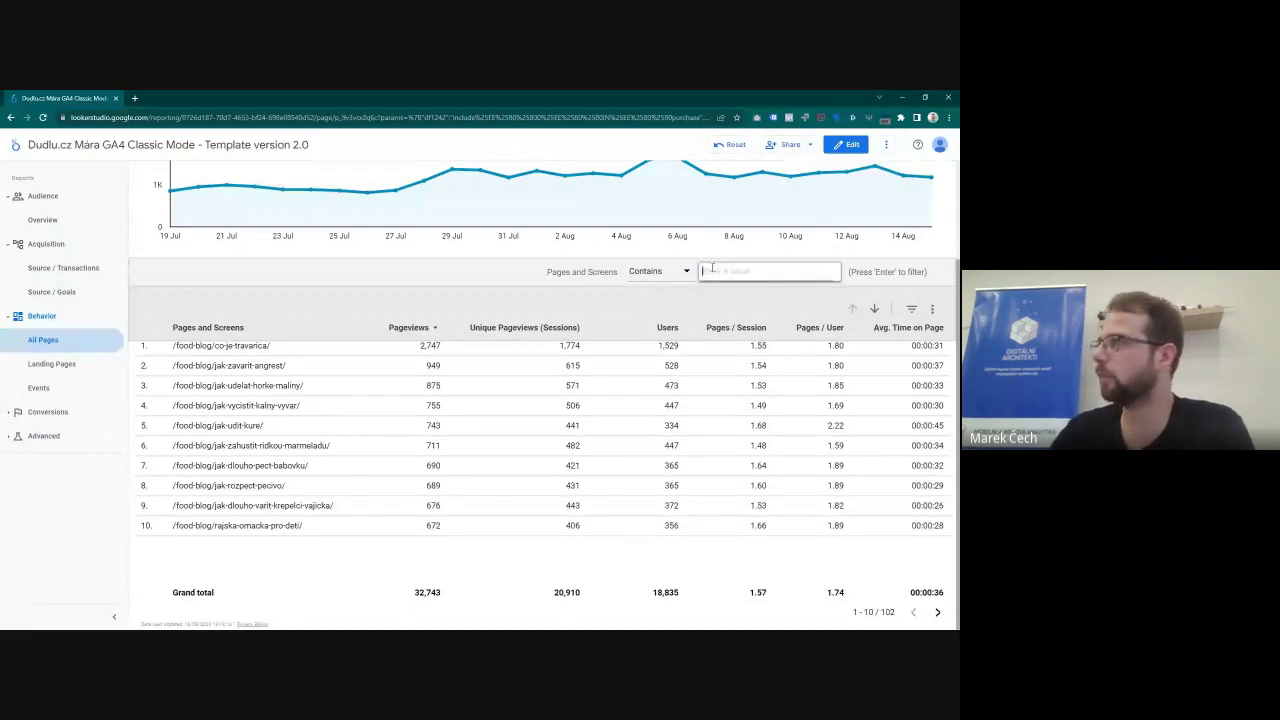
{"action": "key", "text": "Return"}
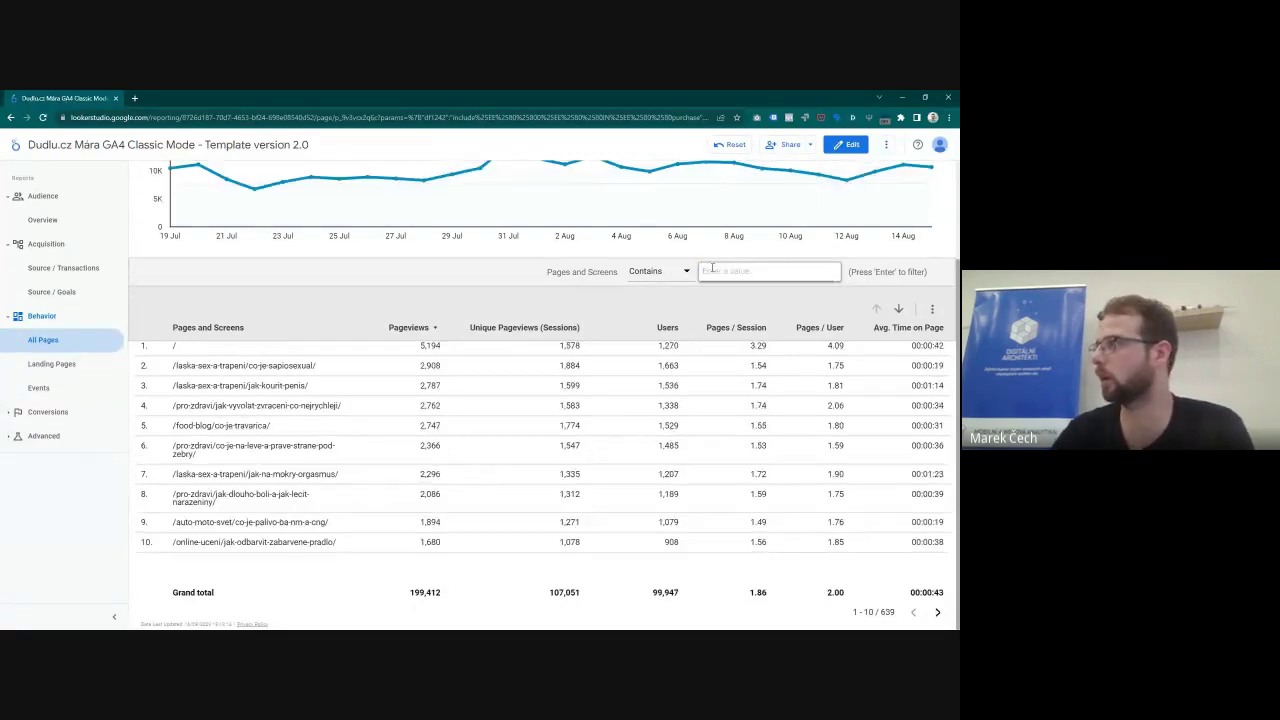
{"action": "scroll", "coordinate": [712, 268], "scroll_direction": "up", "scroll_amount": 2}
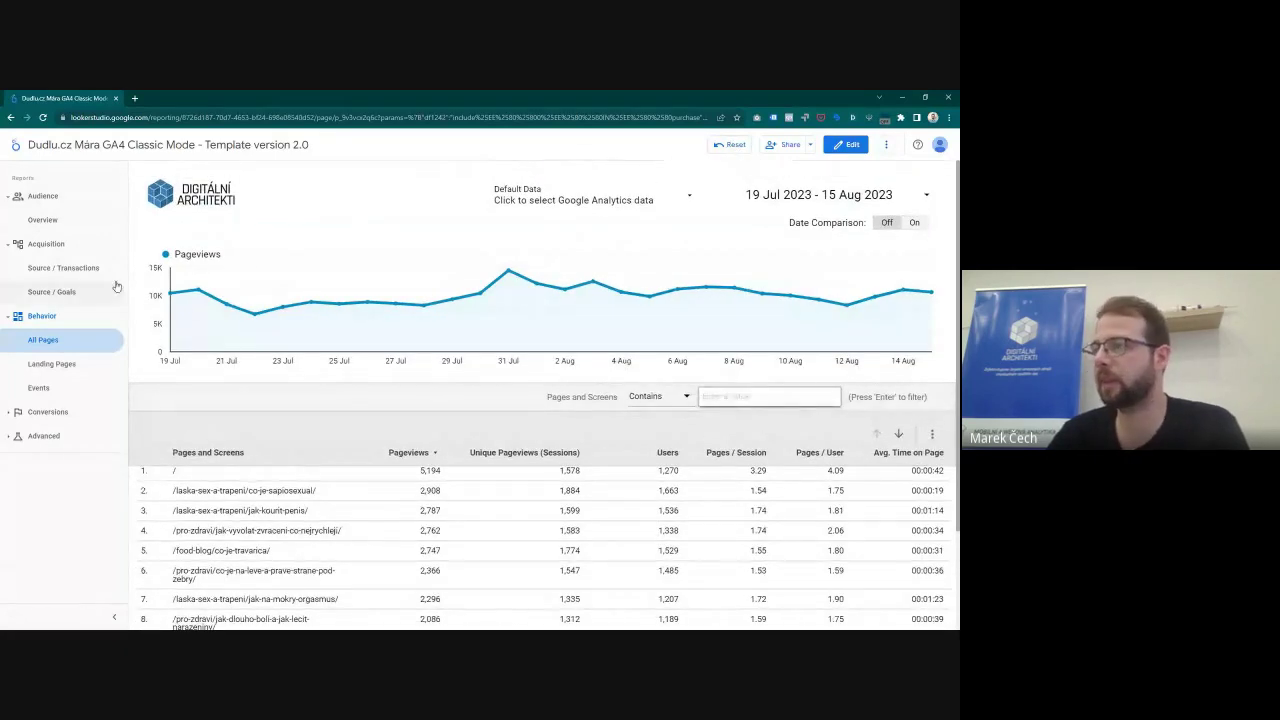
Step: View the Landing Pages table of the Behavior section sorted by Transactions, and restore its original sorting
{"action": "left_click", "coordinate": [55, 365]}
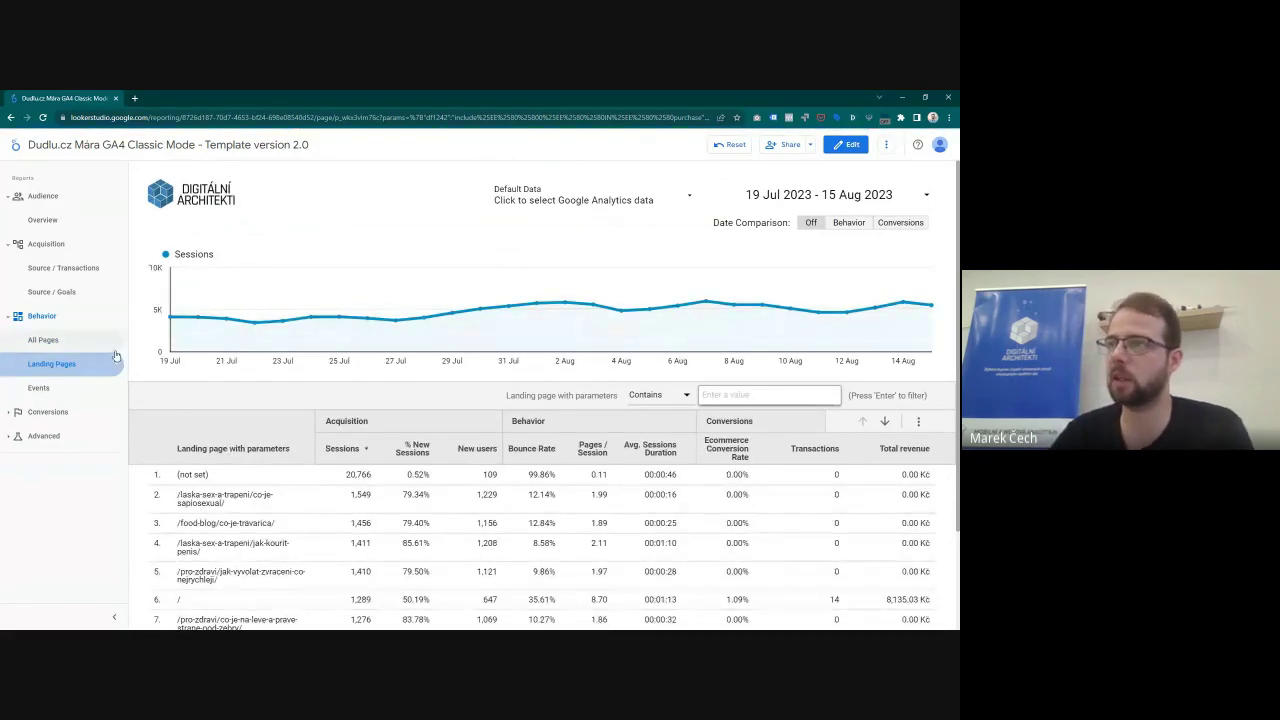
{"action": "scroll", "coordinate": [214, 418], "scroll_direction": "down", "scroll_amount": 1}
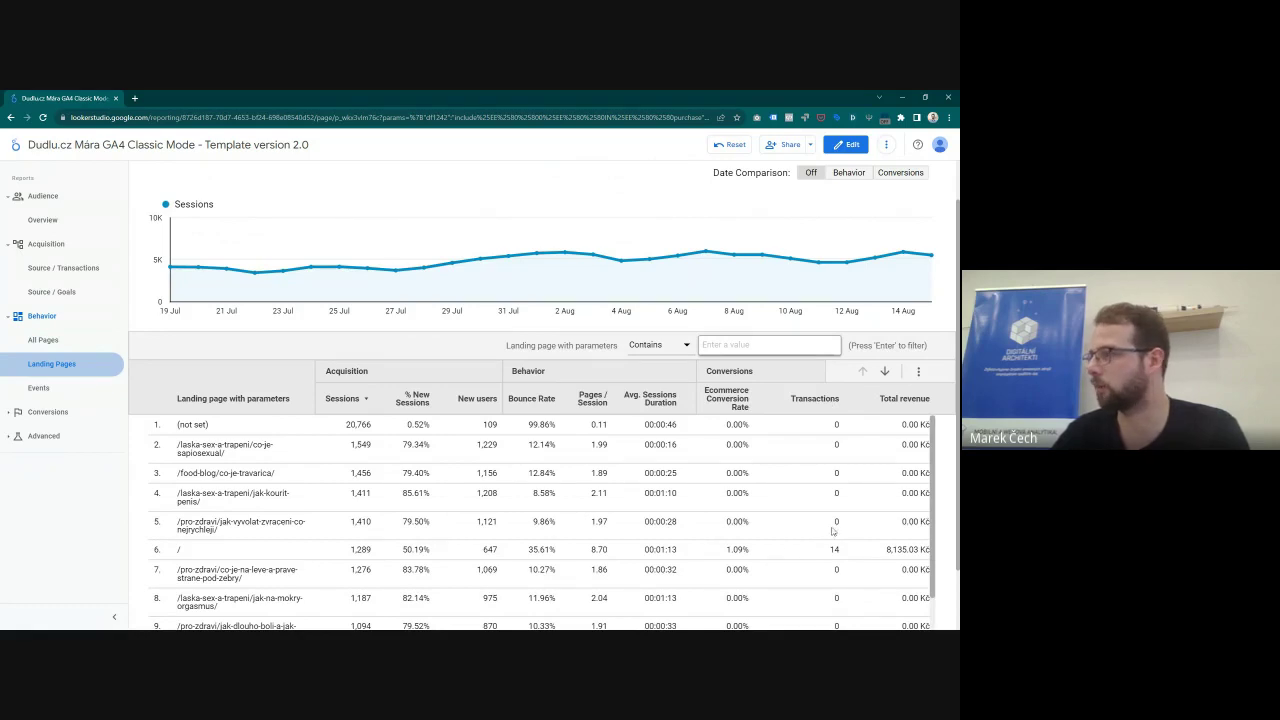
{"action": "left_click", "coordinate": [815, 399]}
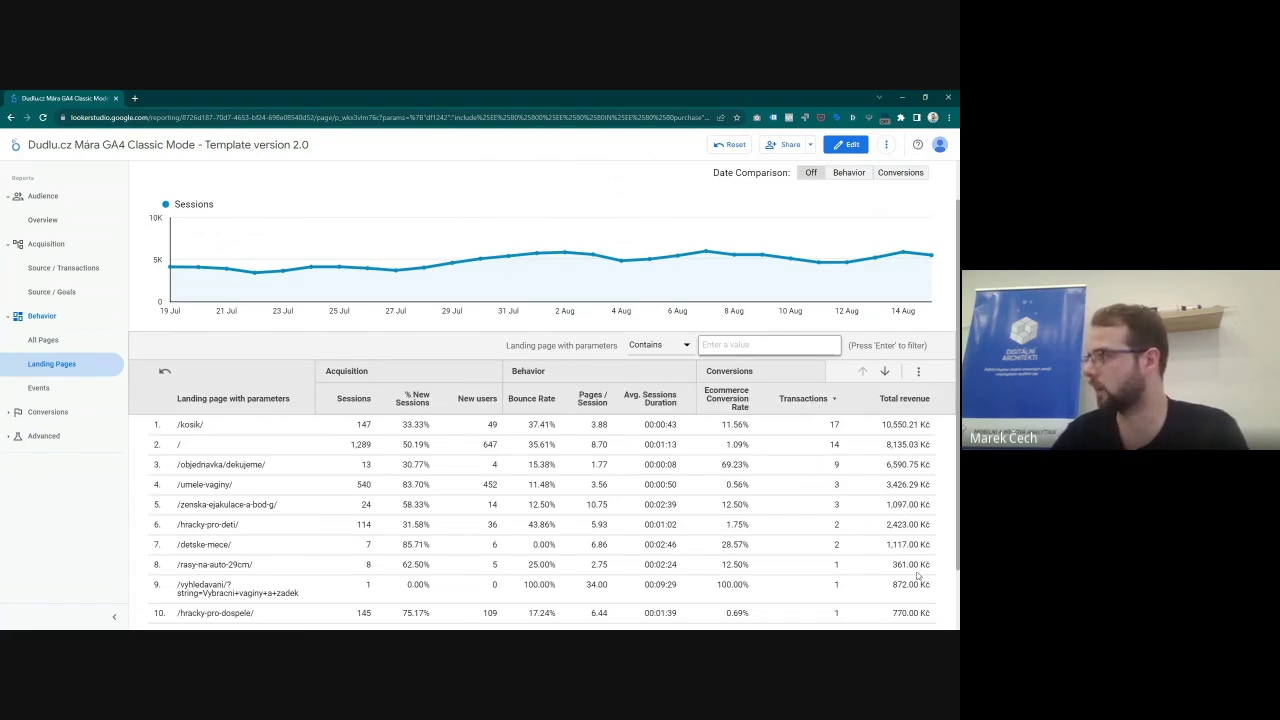
{"action": "scroll", "coordinate": [913, 574], "scroll_direction": "down", "scroll_amount": 1}
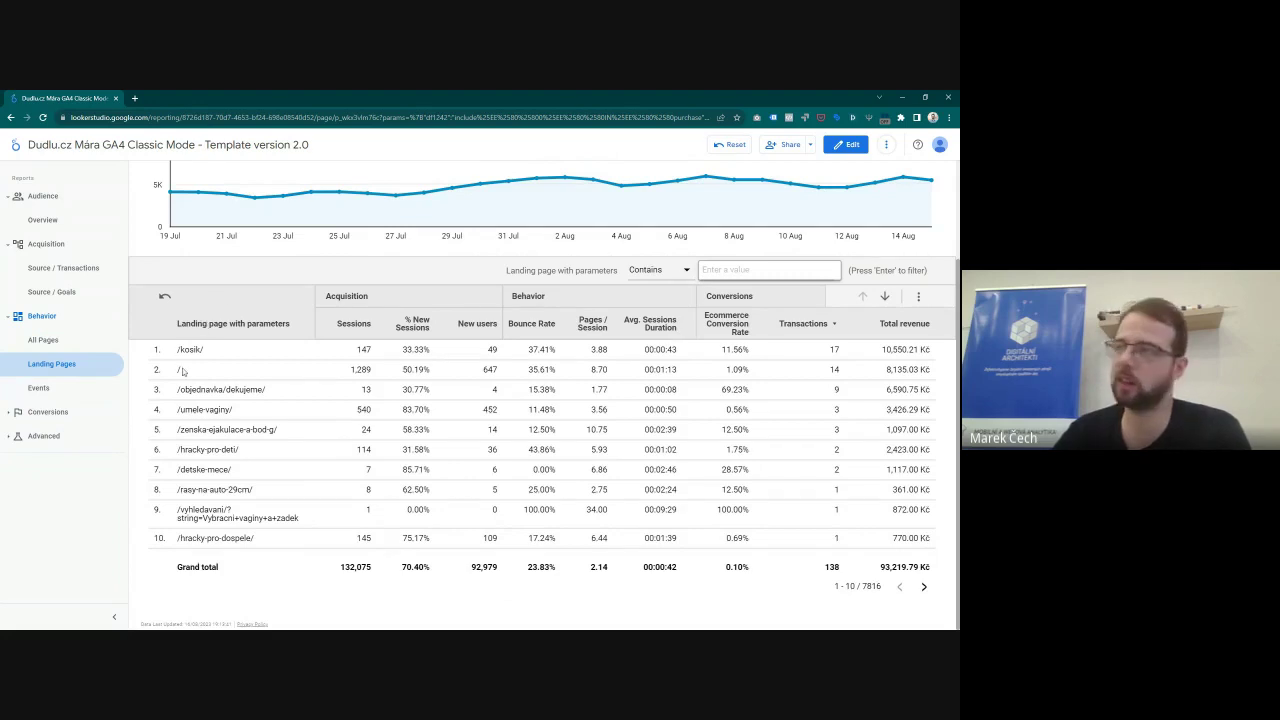
{"action": "scroll", "coordinate": [382, 464], "scroll_direction": "up", "scroll_amount": 2}
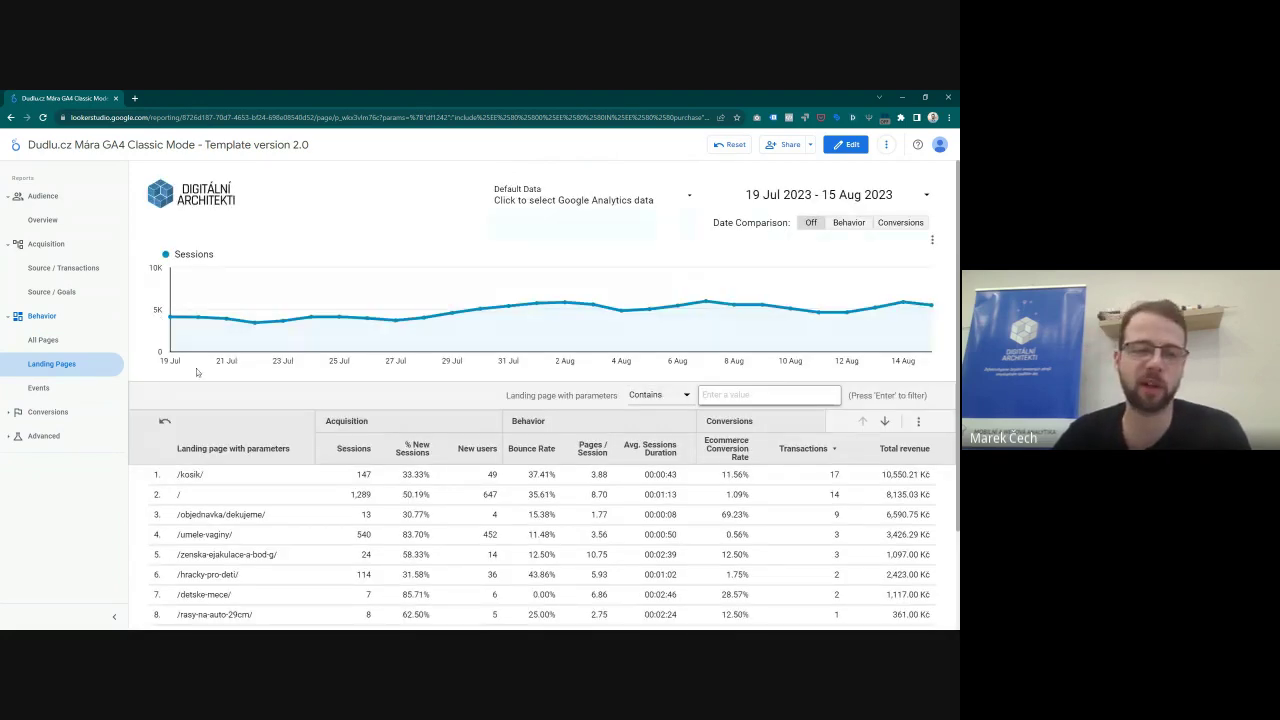
{"action": "scroll", "coordinate": [200, 380], "scroll_direction": "down", "scroll_amount": 2}
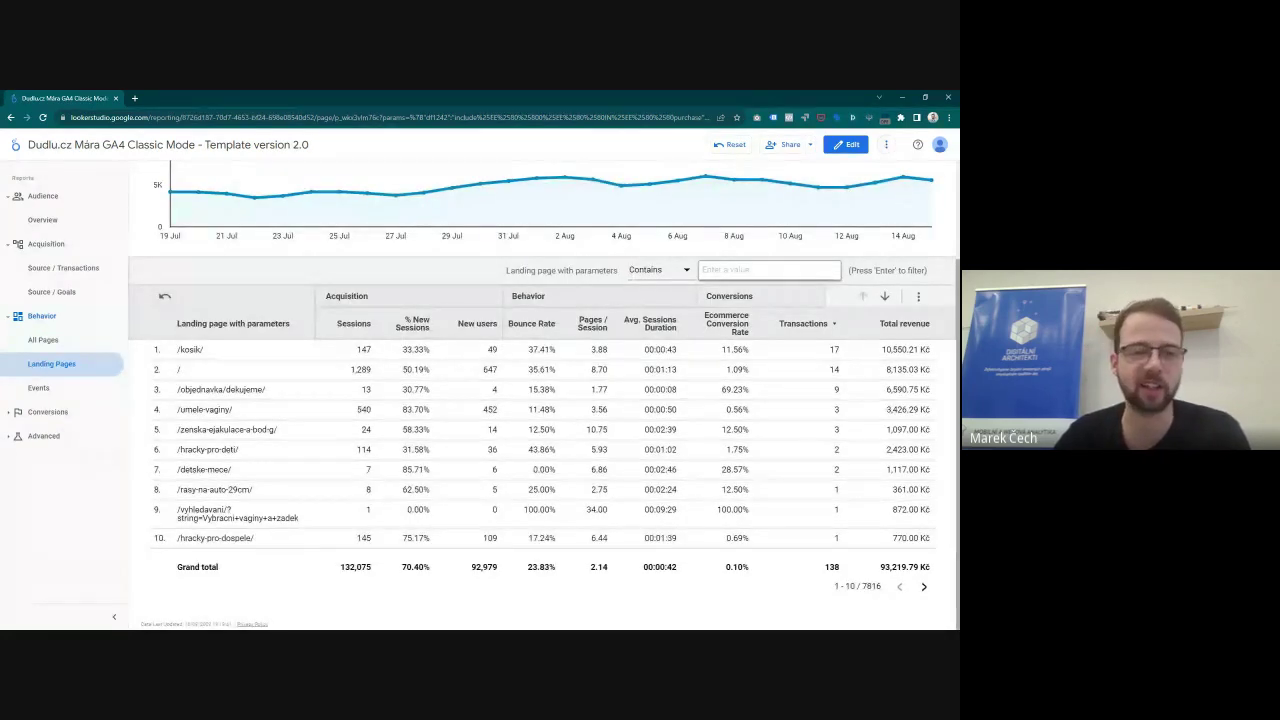
{"action": "left_click", "coordinate": [163, 300]}
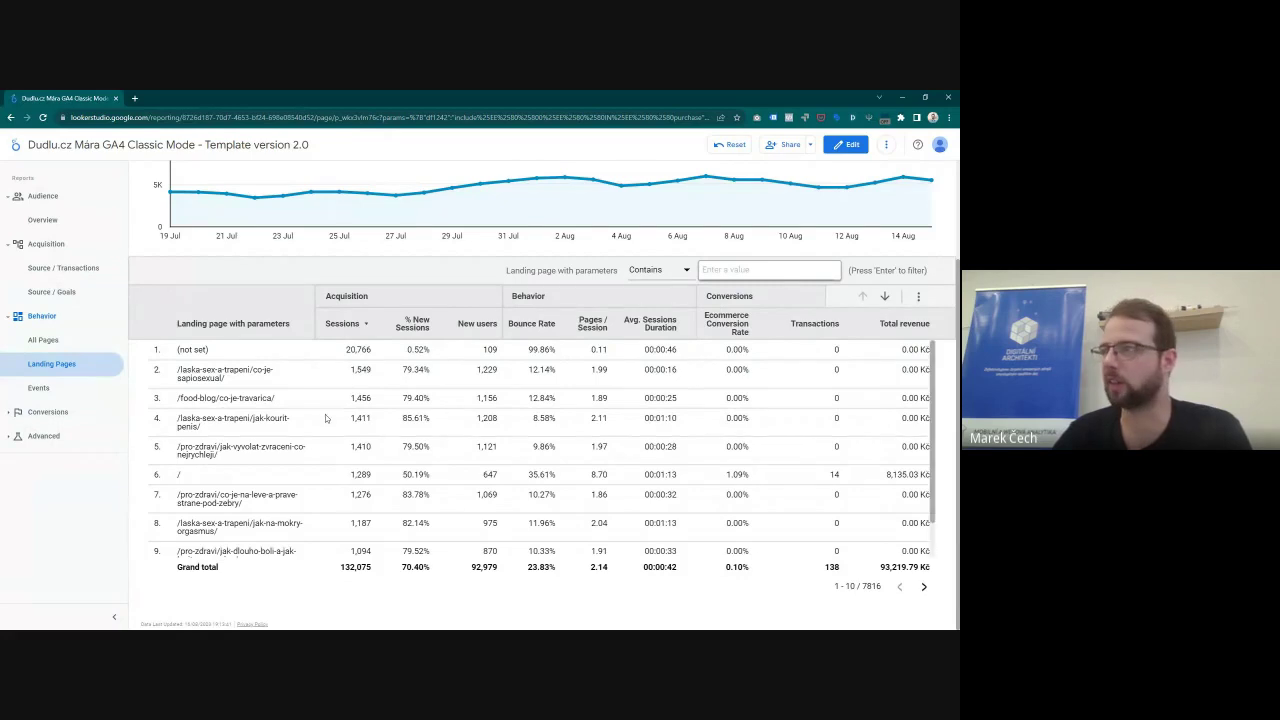
{"action": "scroll", "coordinate": [240, 364], "scroll_direction": "up", "scroll_amount": 2}
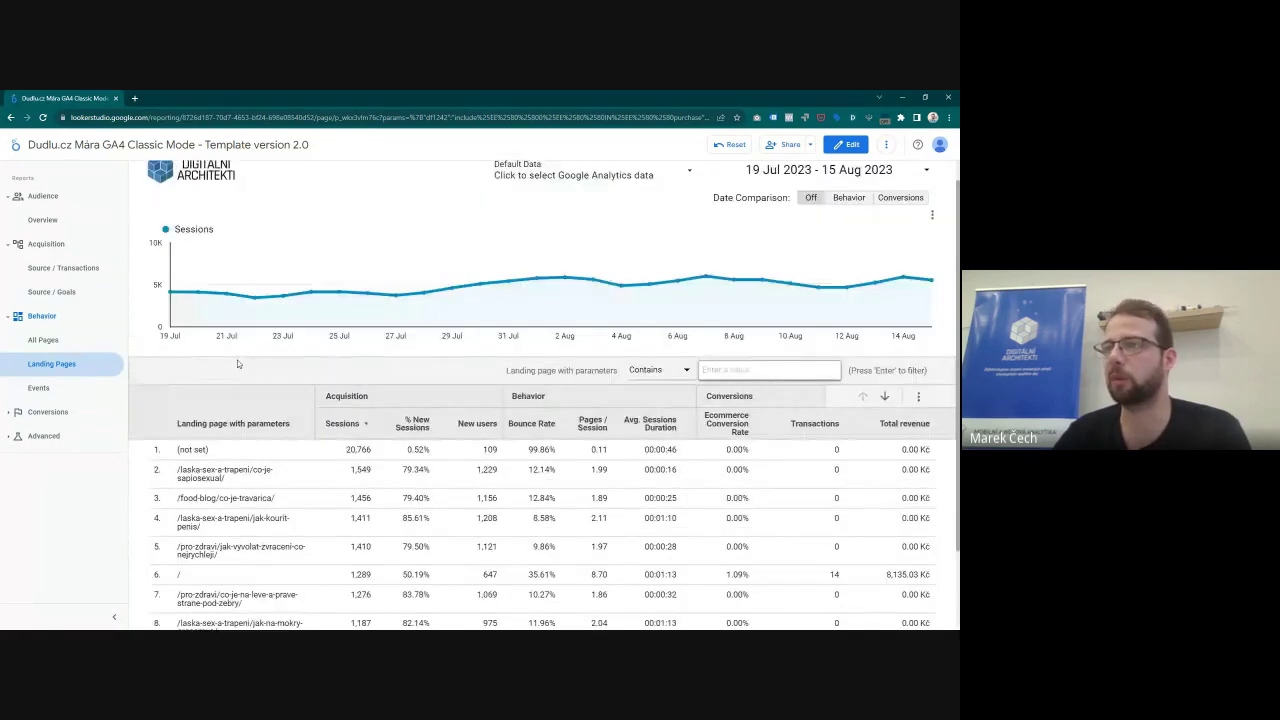
Step: Open the Behavior section's Events page, examine both pages of its event table, and return to the first one
{"action": "left_click", "coordinate": [40, 389]}
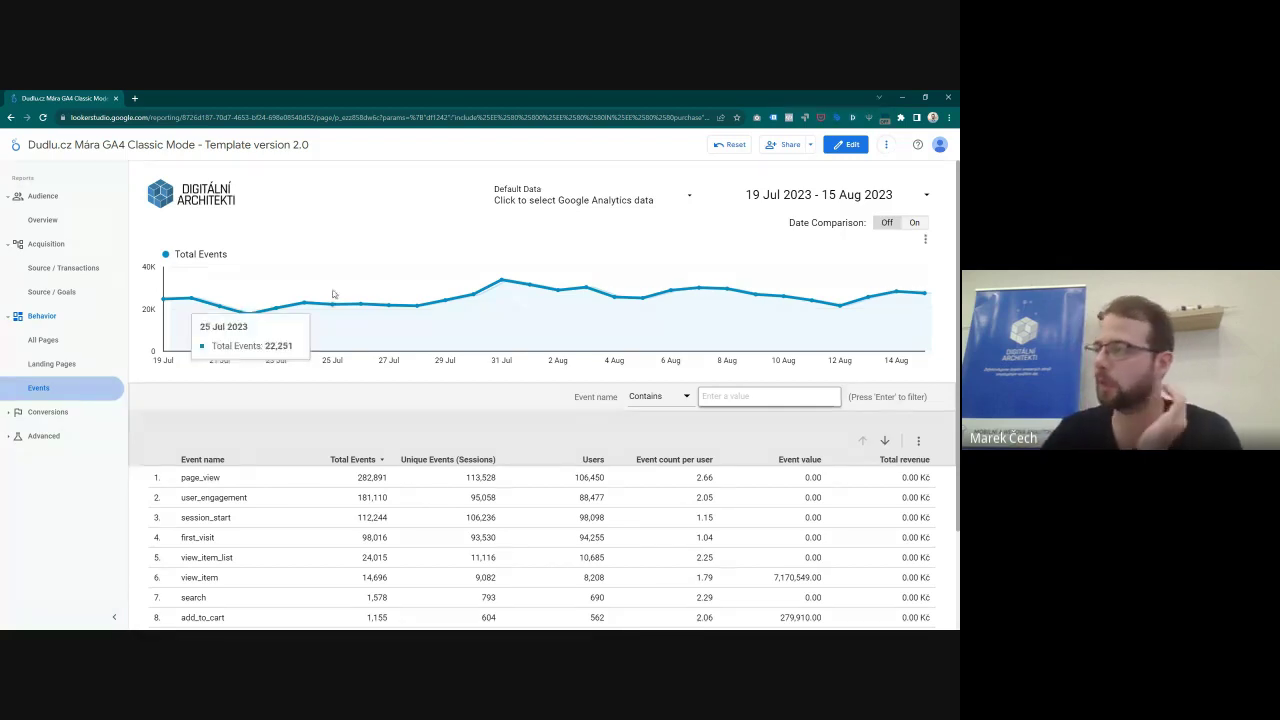
{"action": "scroll", "coordinate": [538, 410], "scroll_direction": "down", "scroll_amount": 1}
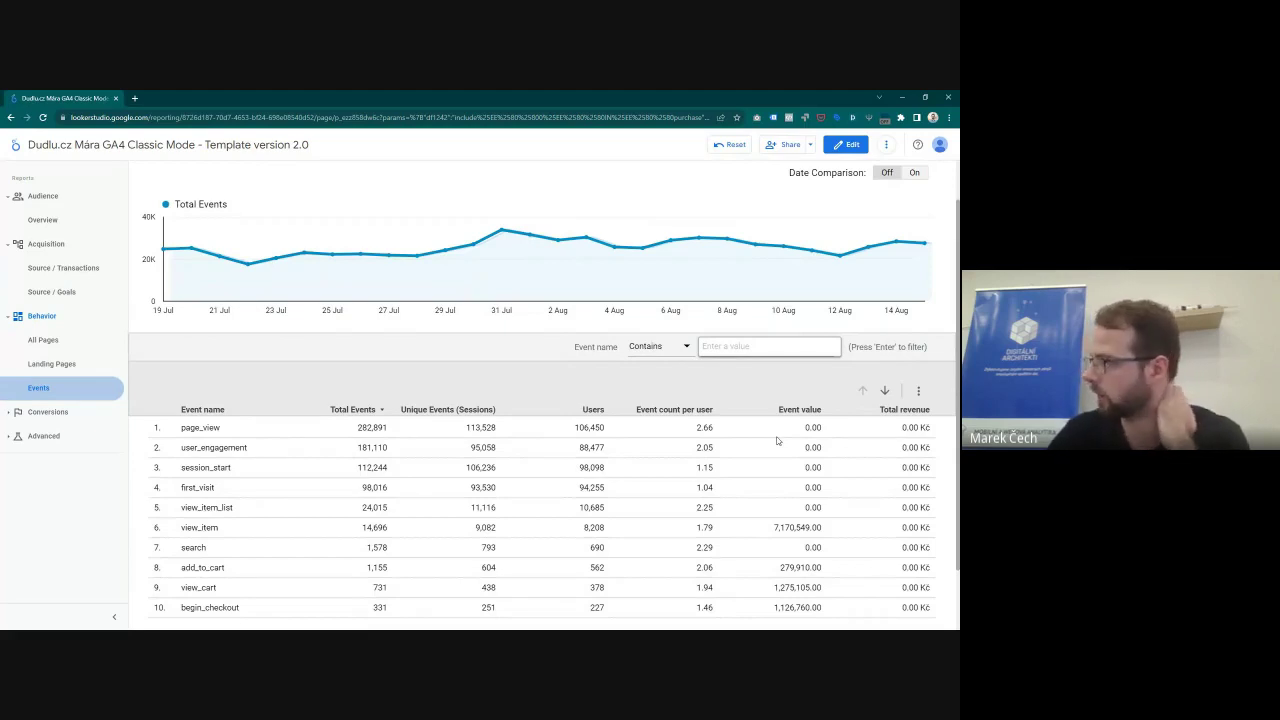
{"action": "scroll", "coordinate": [777, 440], "scroll_direction": "down", "scroll_amount": 1}
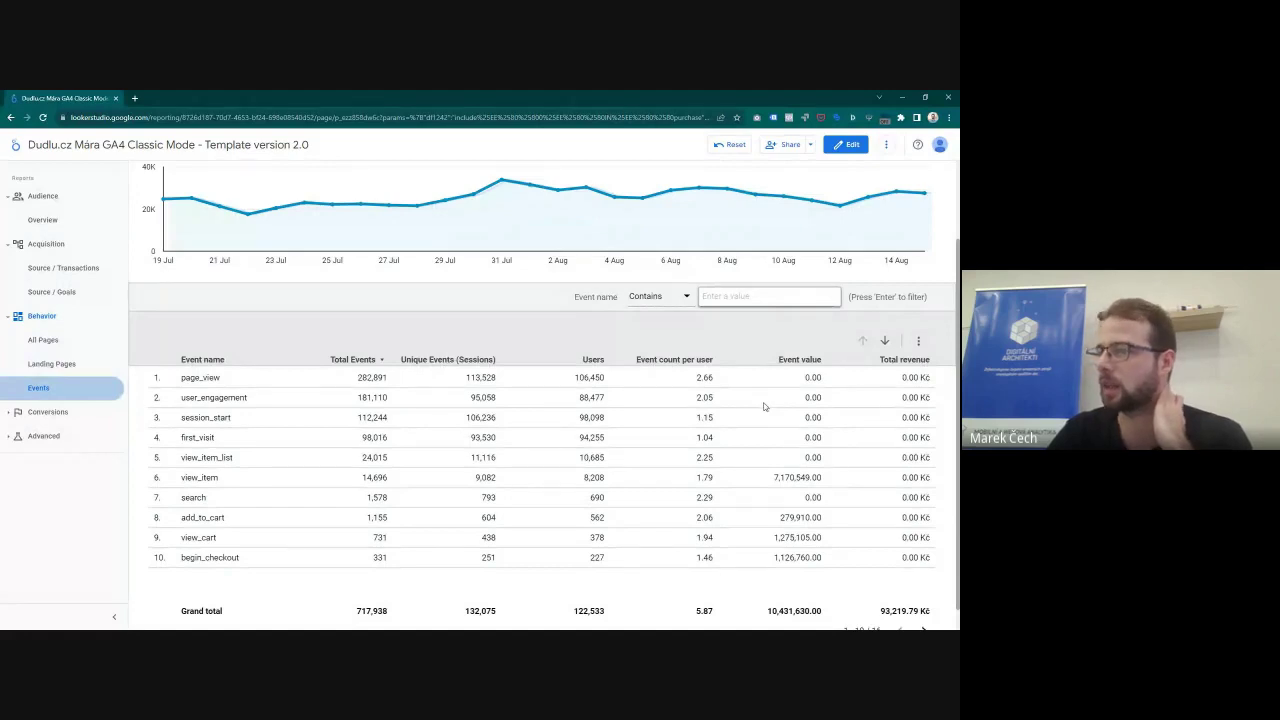
{"action": "scroll", "coordinate": [762, 450], "scroll_direction": "down", "scroll_amount": 1}
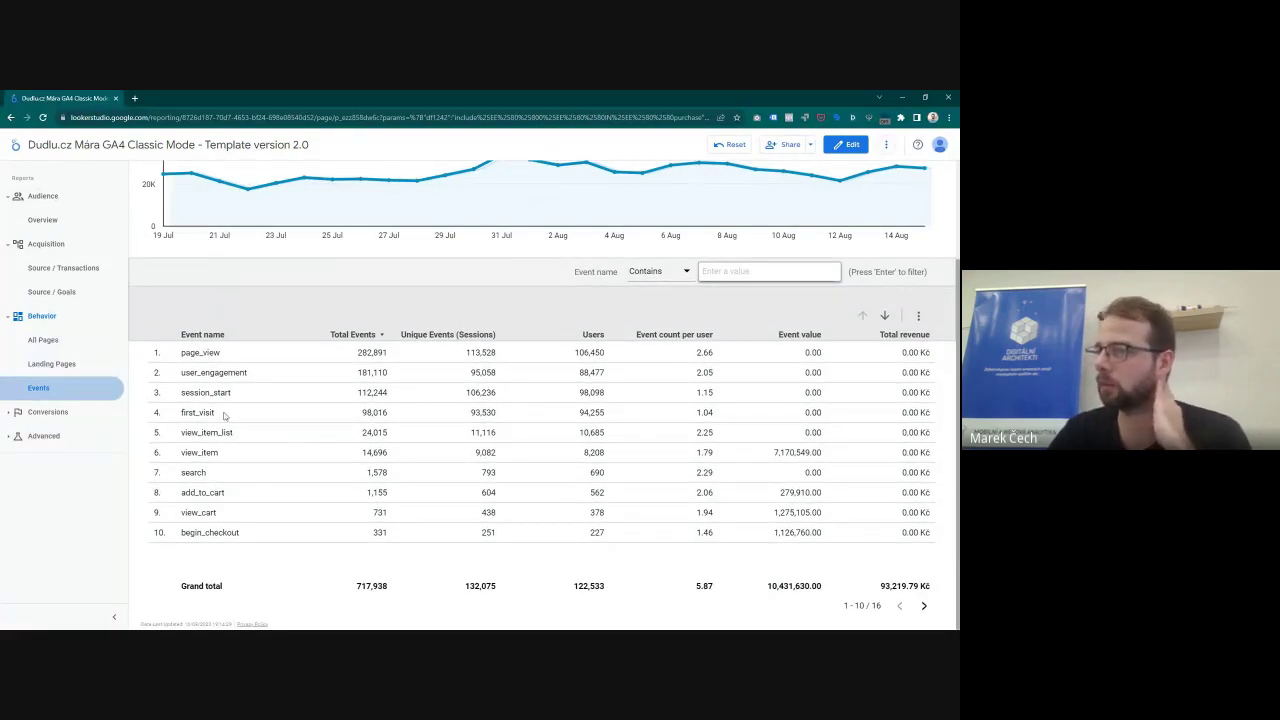
{"action": "left_click", "coordinate": [923, 607]}
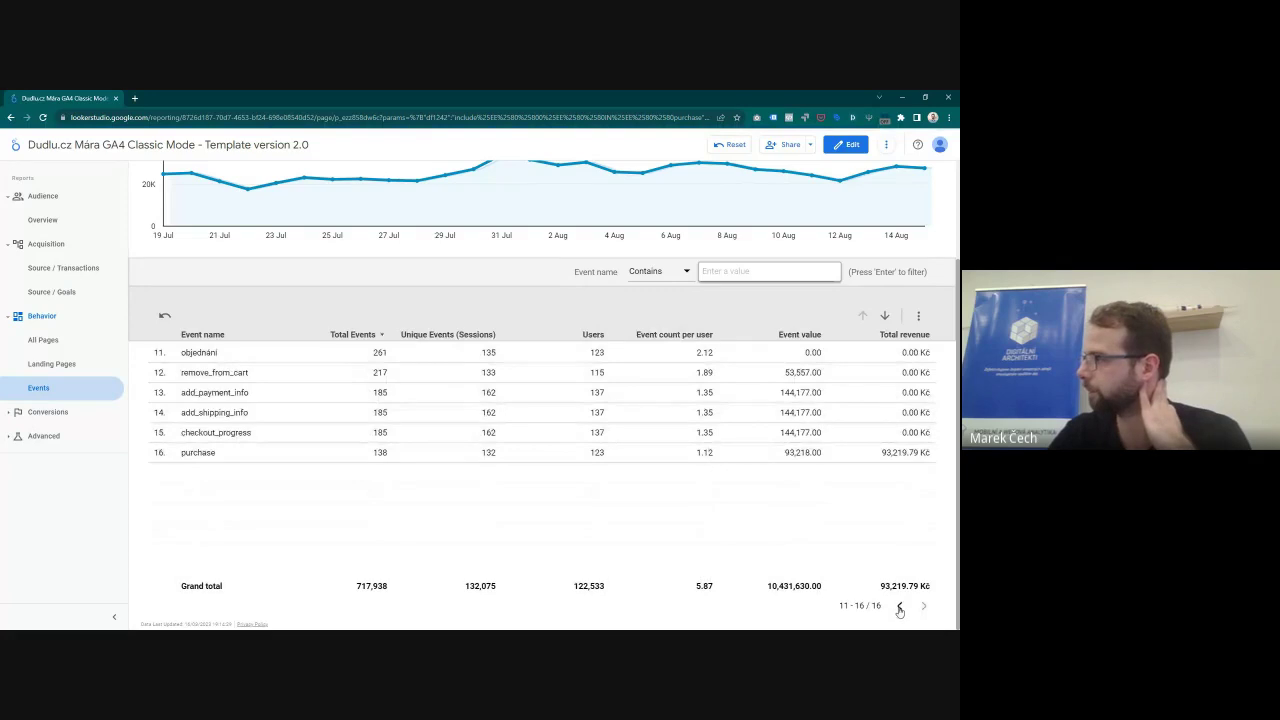
{"action": "left_click", "coordinate": [899, 607]}
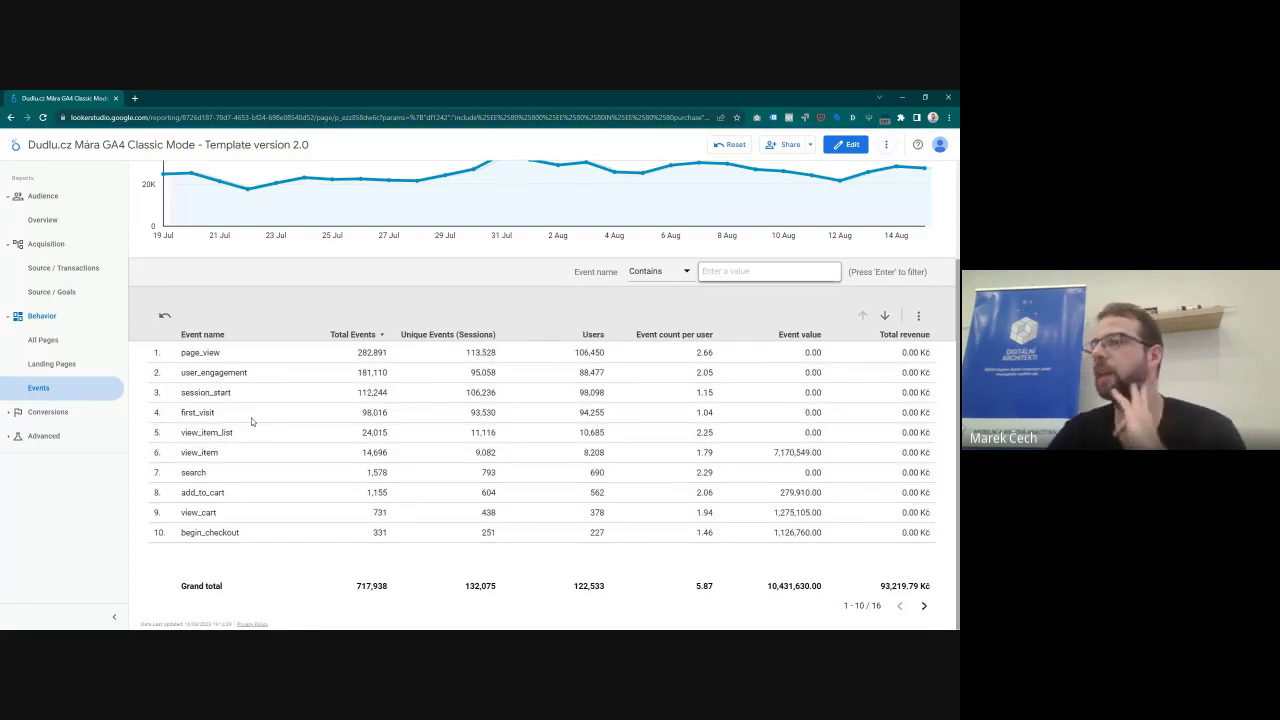
Step: View the Conversions section's Goals page and open its Ecommerce Sales page
{"action": "left_click", "coordinate": [77, 411]}
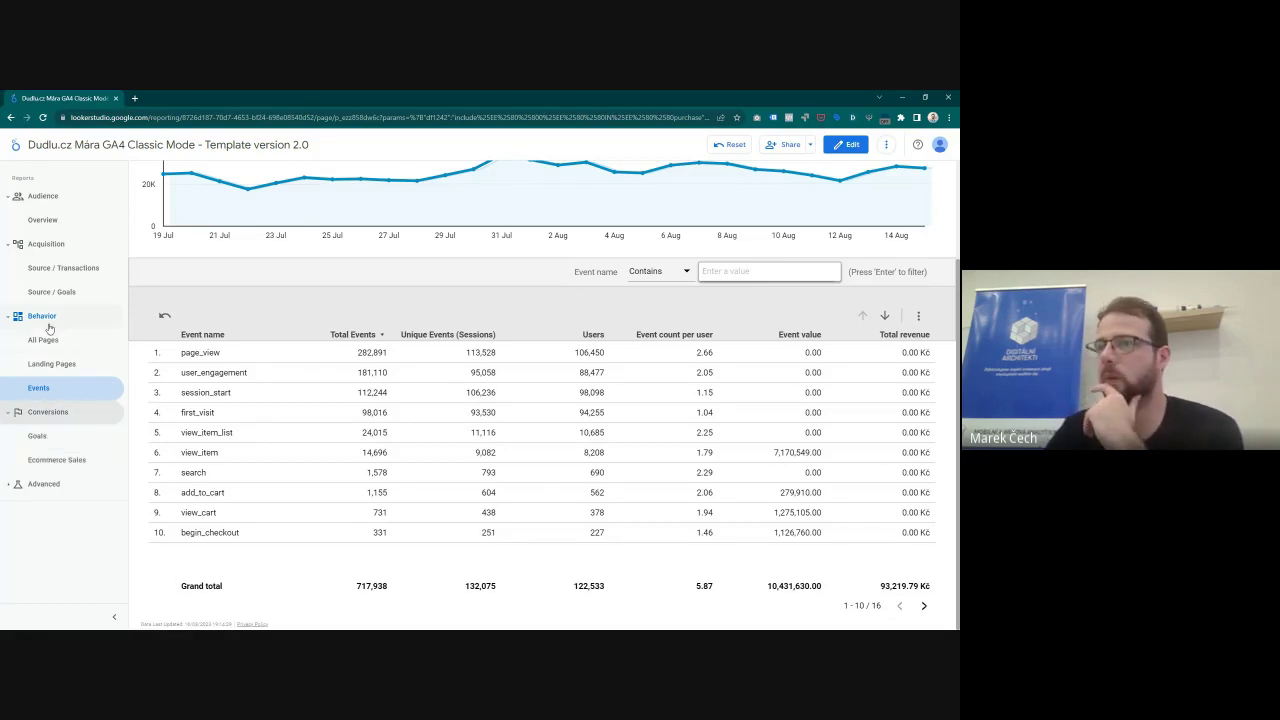
{"action": "left_click", "coordinate": [54, 437]}
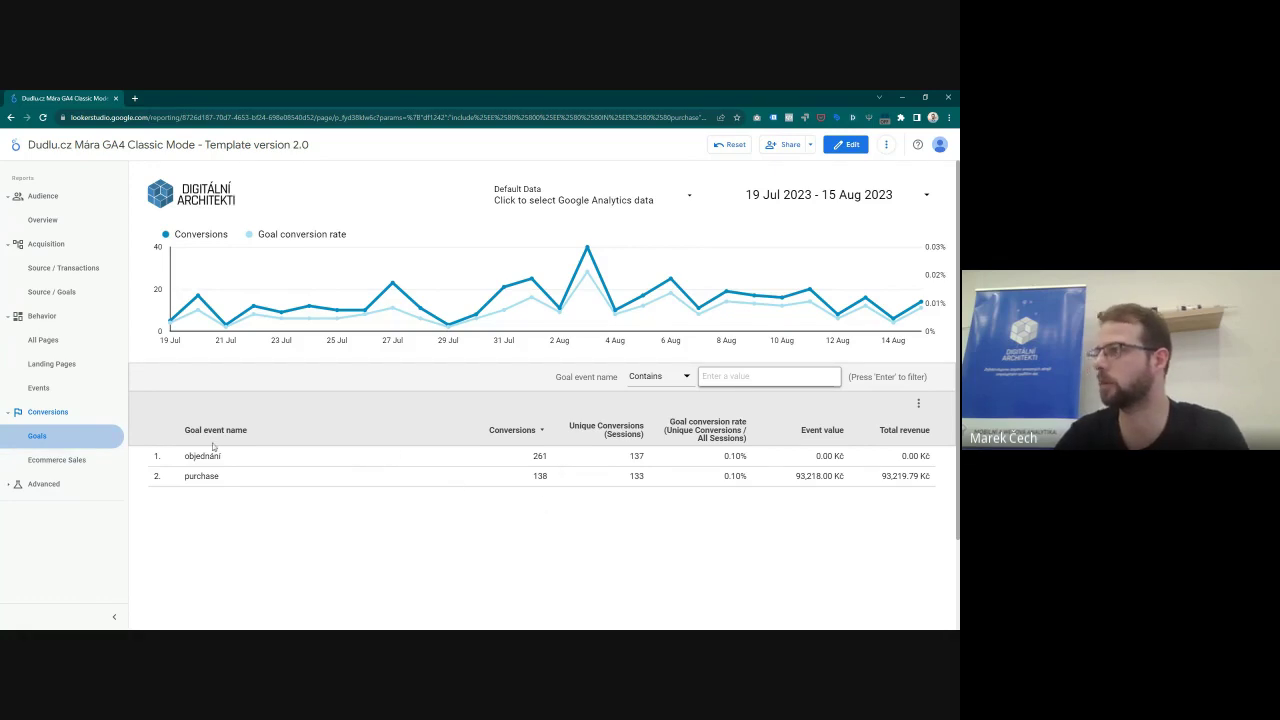
{"action": "left_click", "coordinate": [63, 463]}
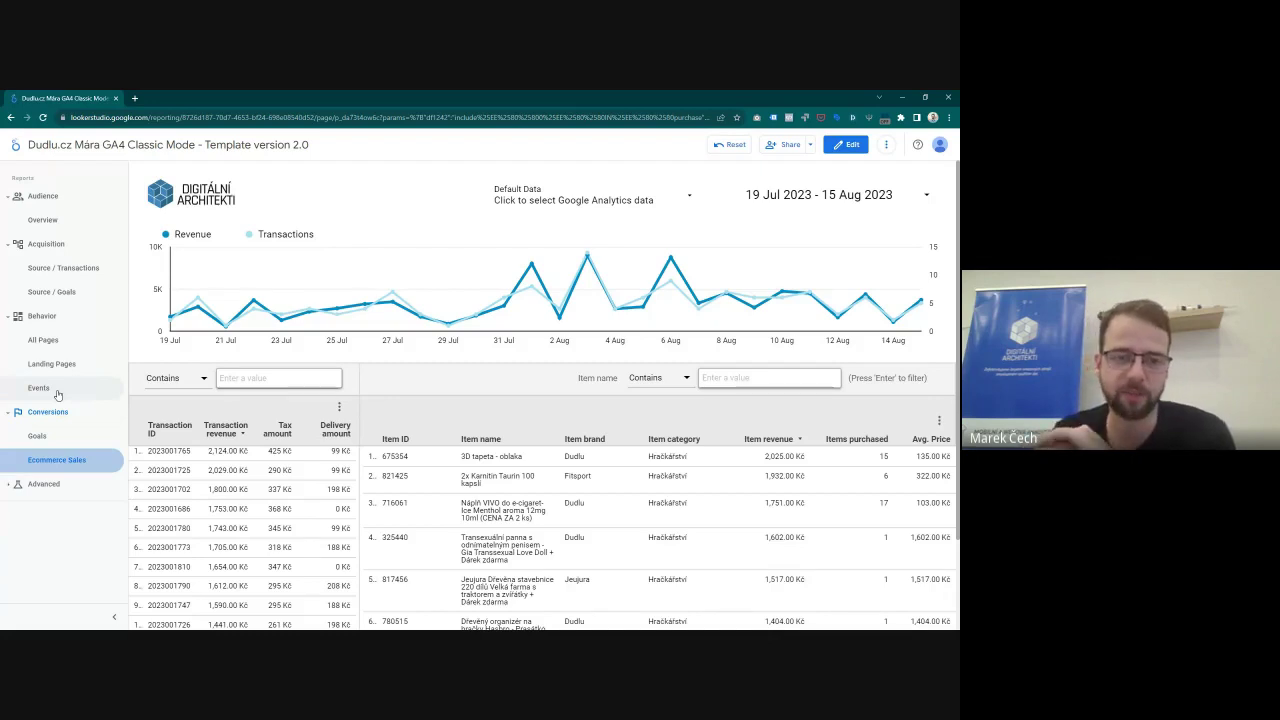
Step: Filter the Ecommerce Sales data to transactions whose ID contains a partial transaction number
{"action": "left_click", "coordinate": [294, 380]}
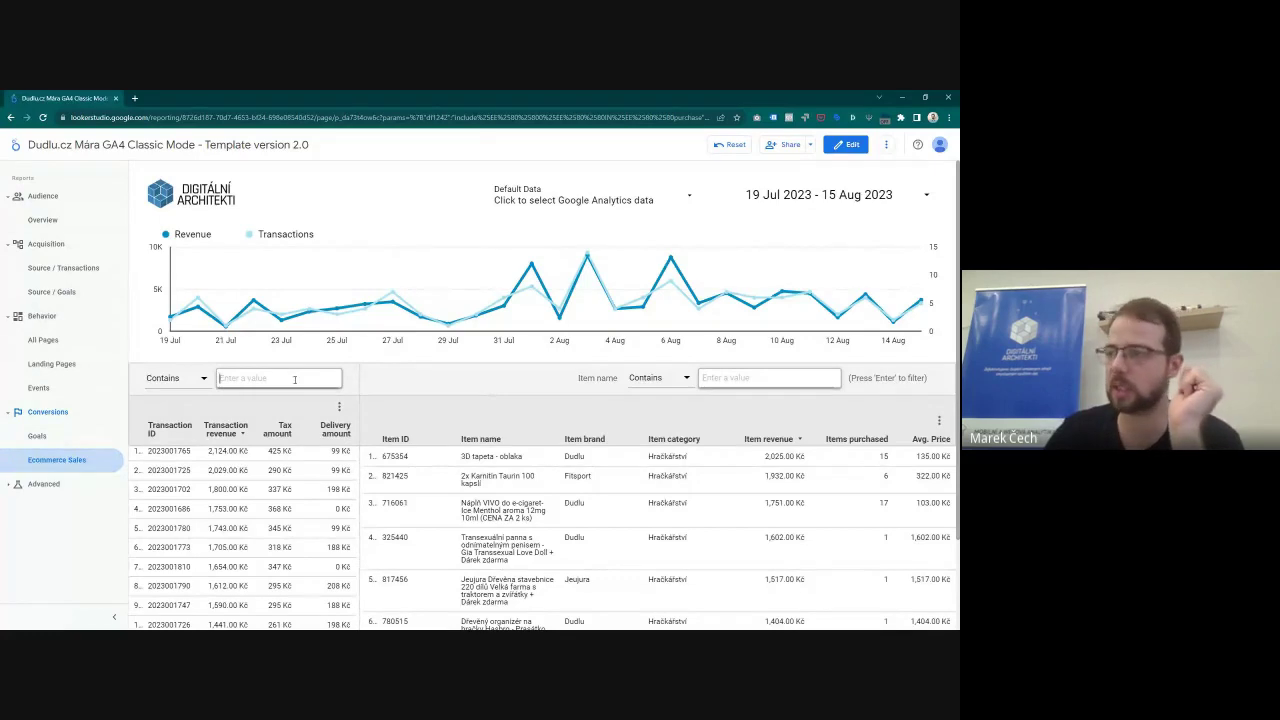
{"action": "type", "text": "773"}
{"action": "key", "text": "Return"}
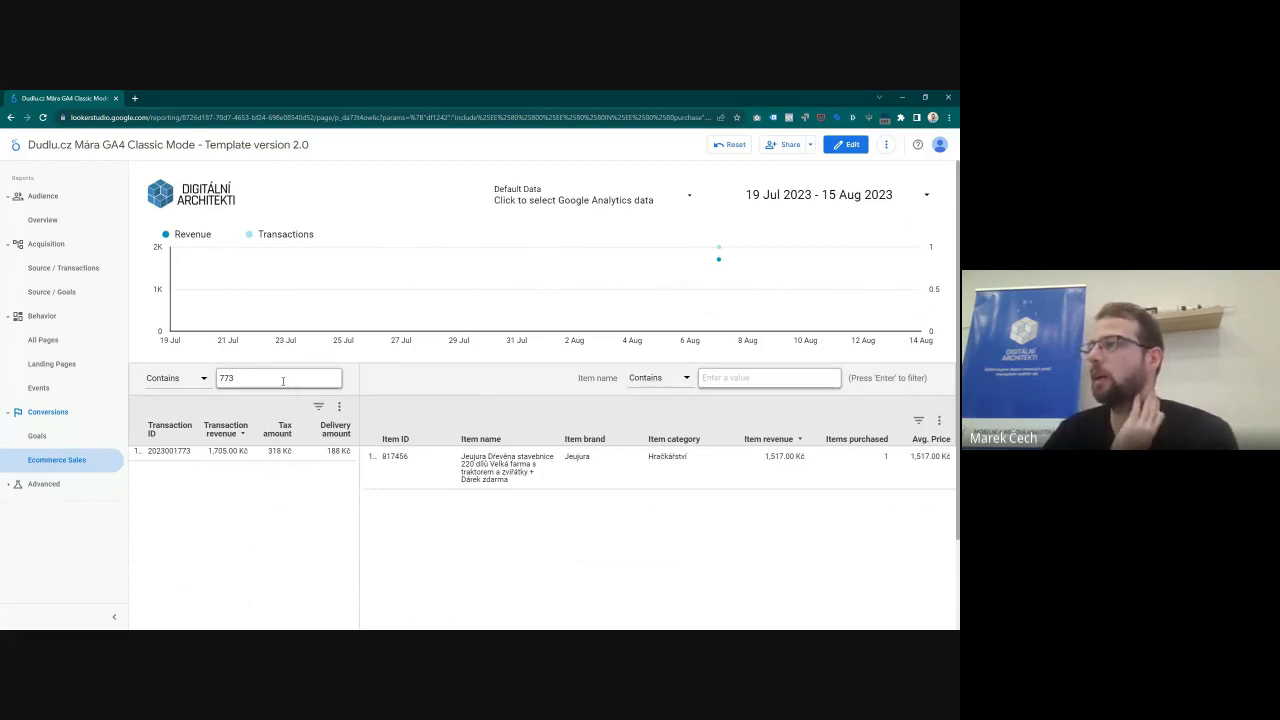
Step: Clear the transaction ID filter on the Ecommerce Sales page and look over the transaction and item tables
{"action": "double_click", "coordinate": [238, 376]}
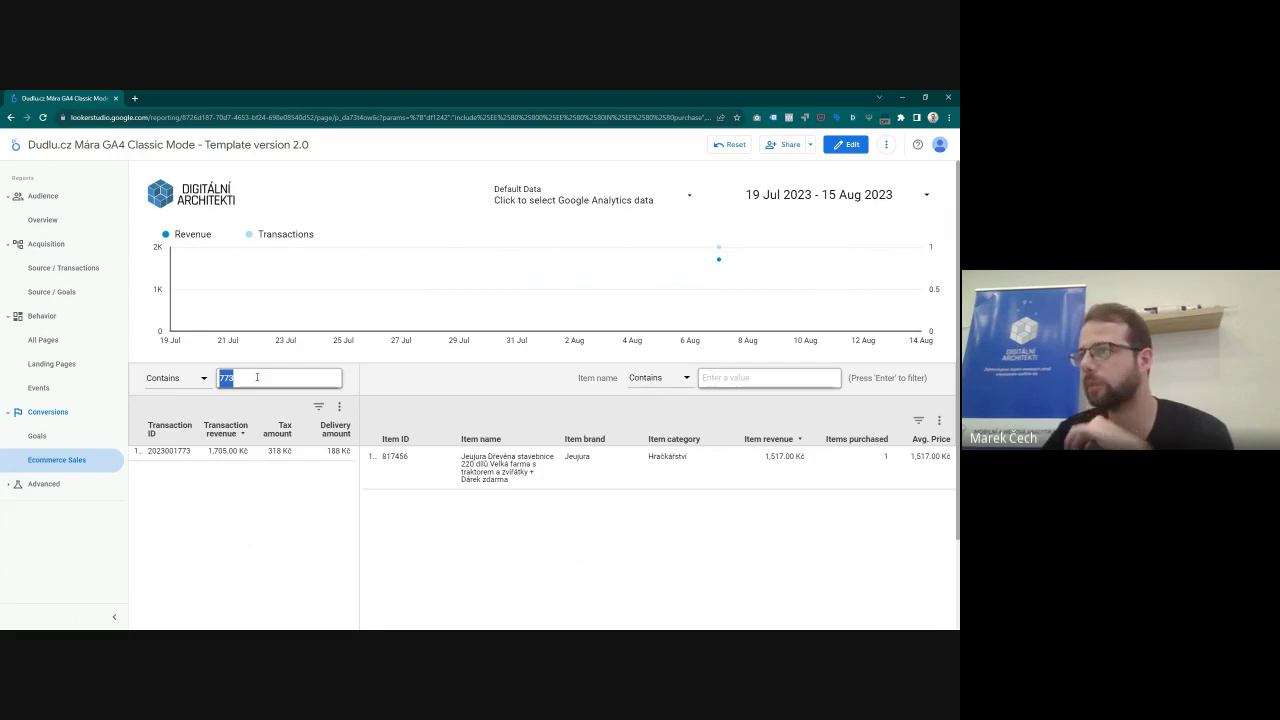
{"action": "mouse_move", "coordinate": [720, 261]}
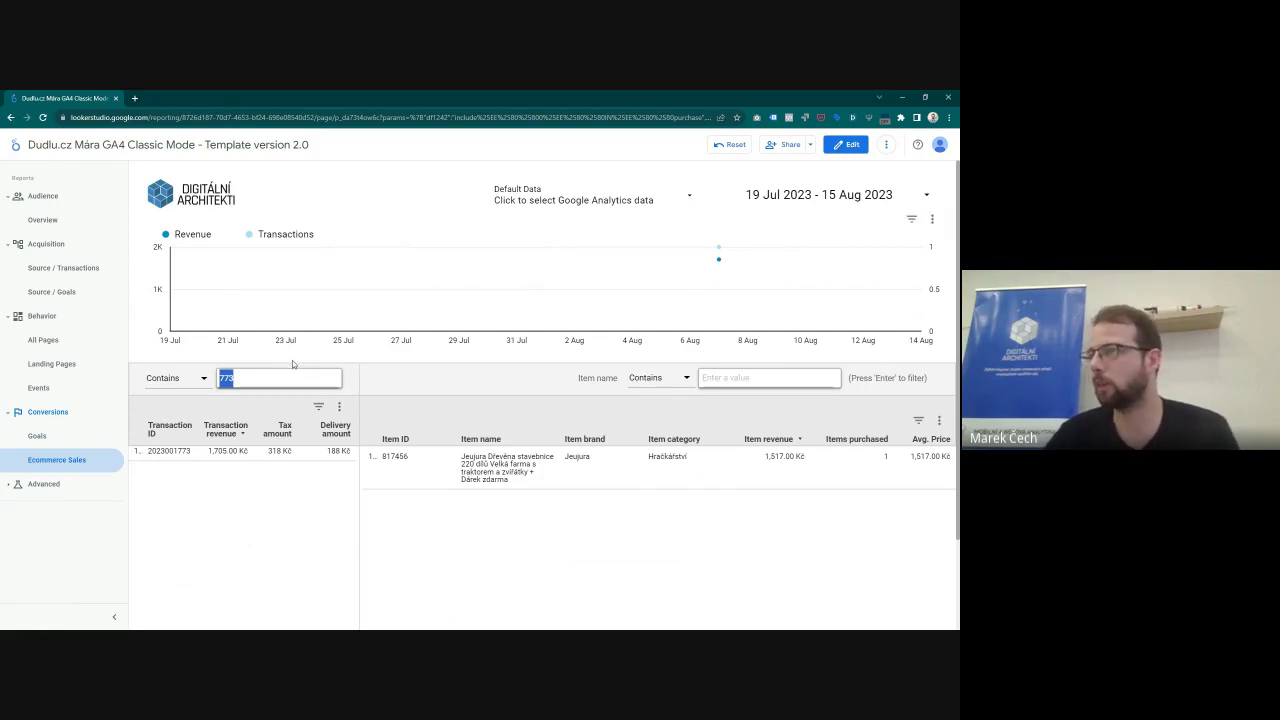
{"action": "key", "text": "BackSpace"}
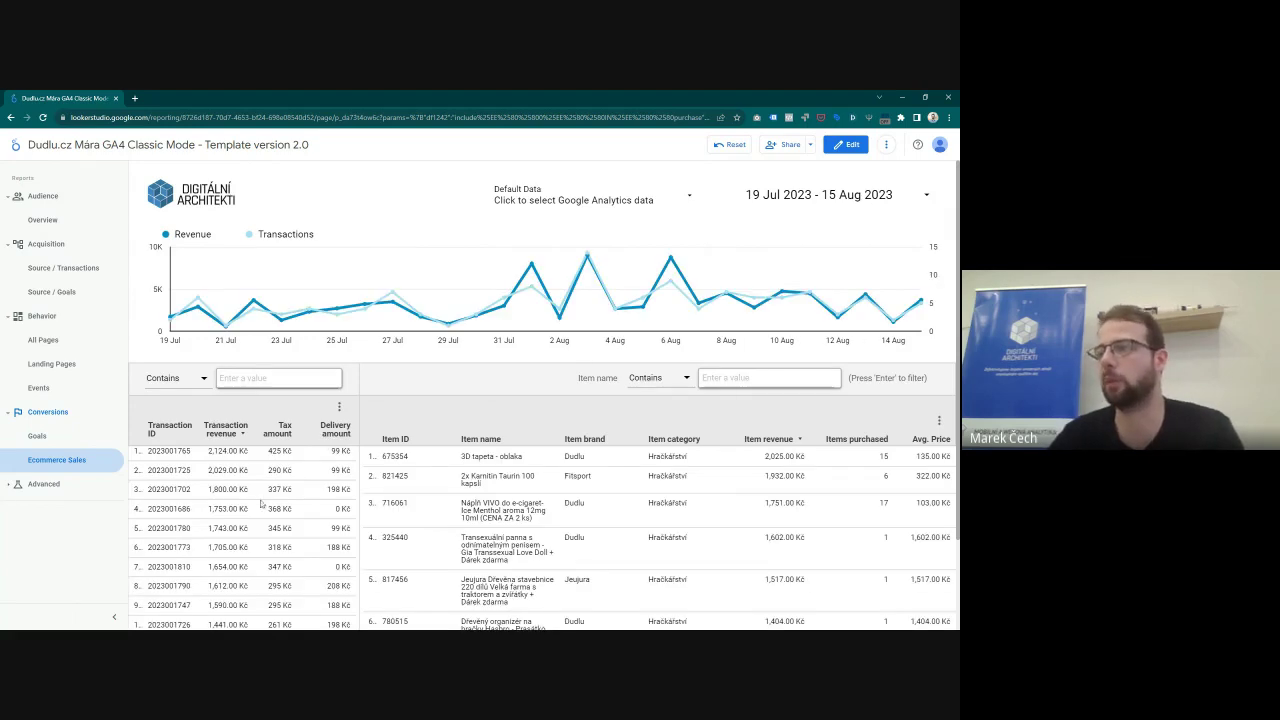
{"action": "scroll", "coordinate": [265, 510], "scroll_direction": "down", "scroll_amount": 1}
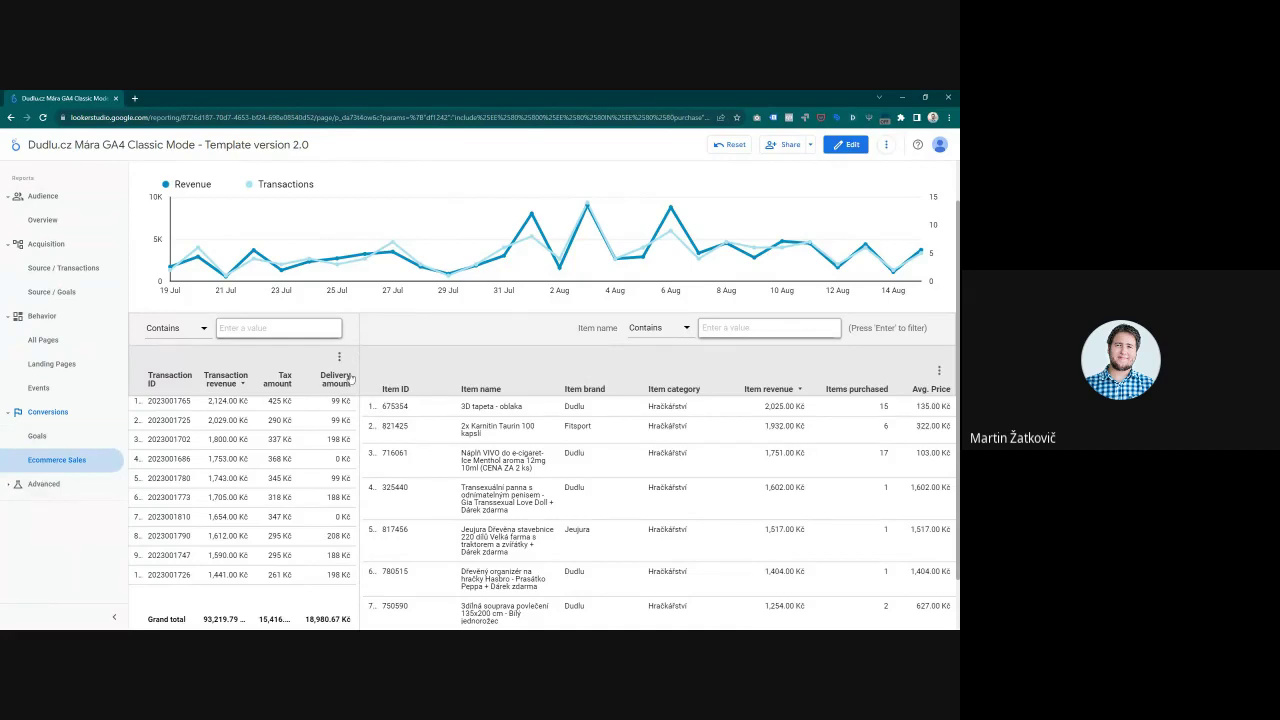
{"action": "scroll", "coordinate": [286, 428], "scroll_direction": "up", "scroll_amount": 2}
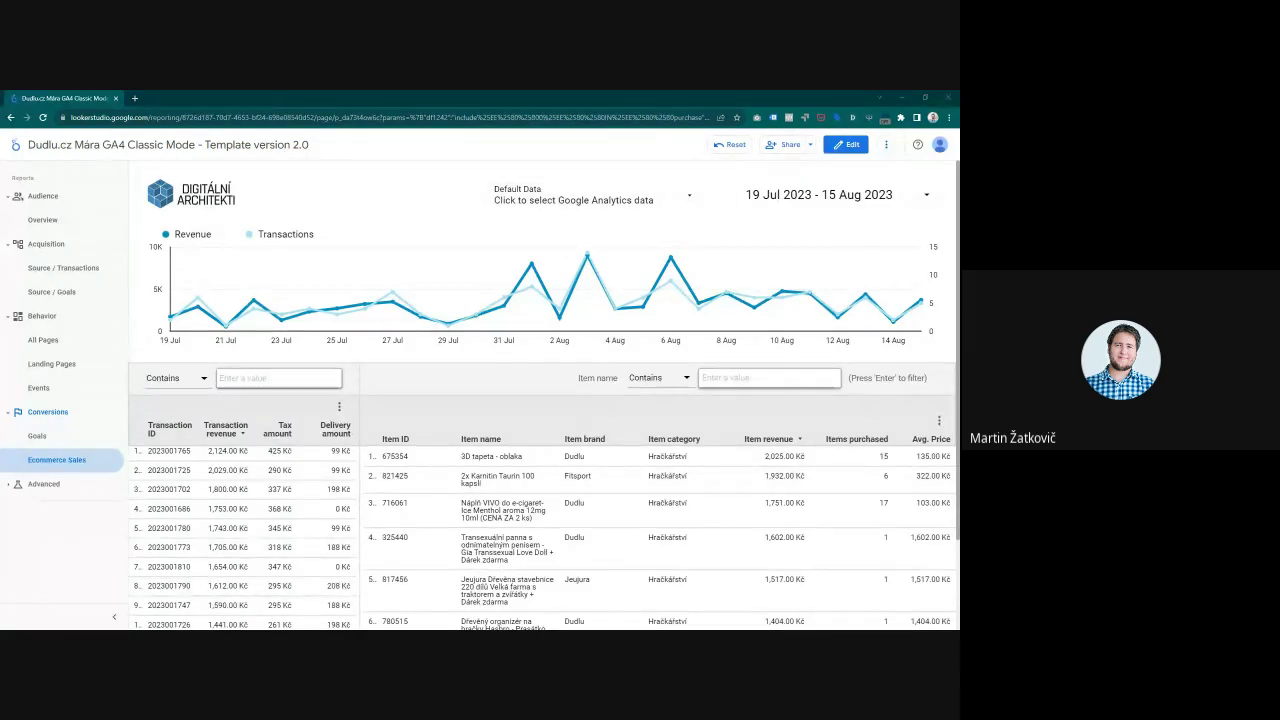
Step: Switch to the GA4 property in Google Analytics and look at its Explorations and Home pages
{"action": "key", "text": "alt+Tab"}
{"action": "scroll", "coordinate": [83, 192], "scroll_direction": "up", "scroll_amount": 3}
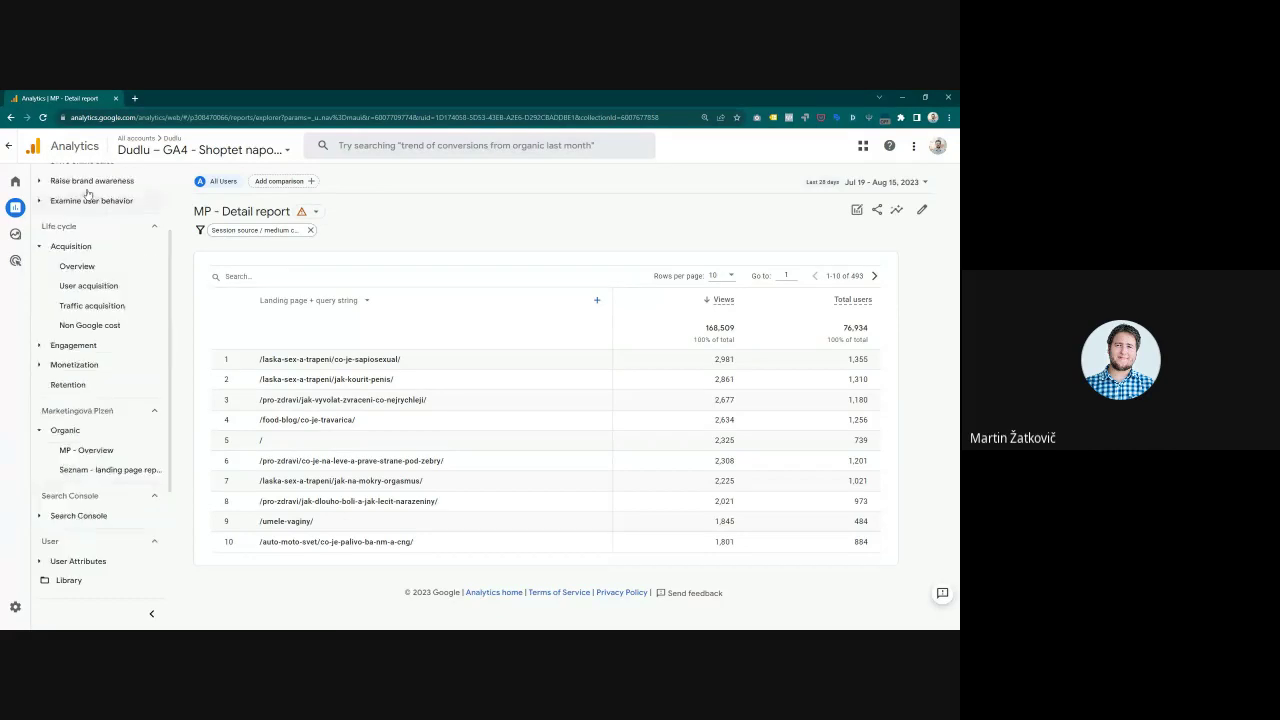
{"action": "scroll", "coordinate": [83, 192], "scroll_direction": "up", "scroll_amount": 2}
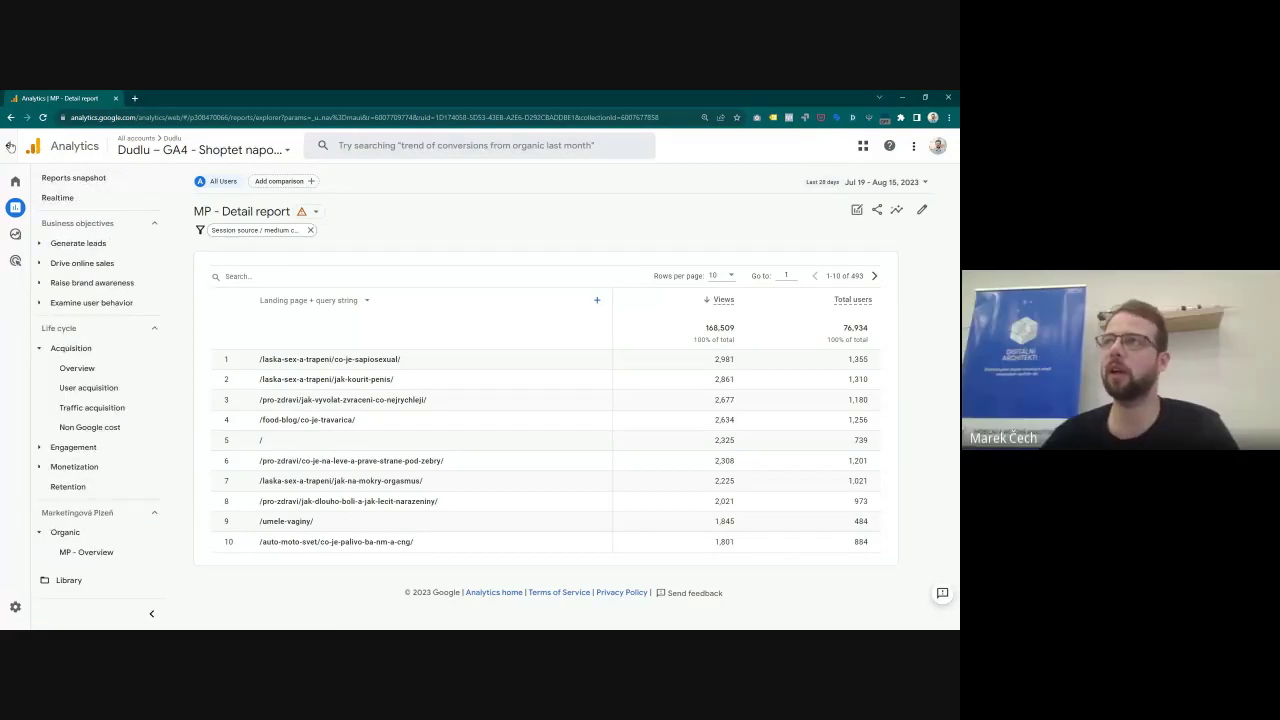
{"action": "left_click", "coordinate": [15, 233]}
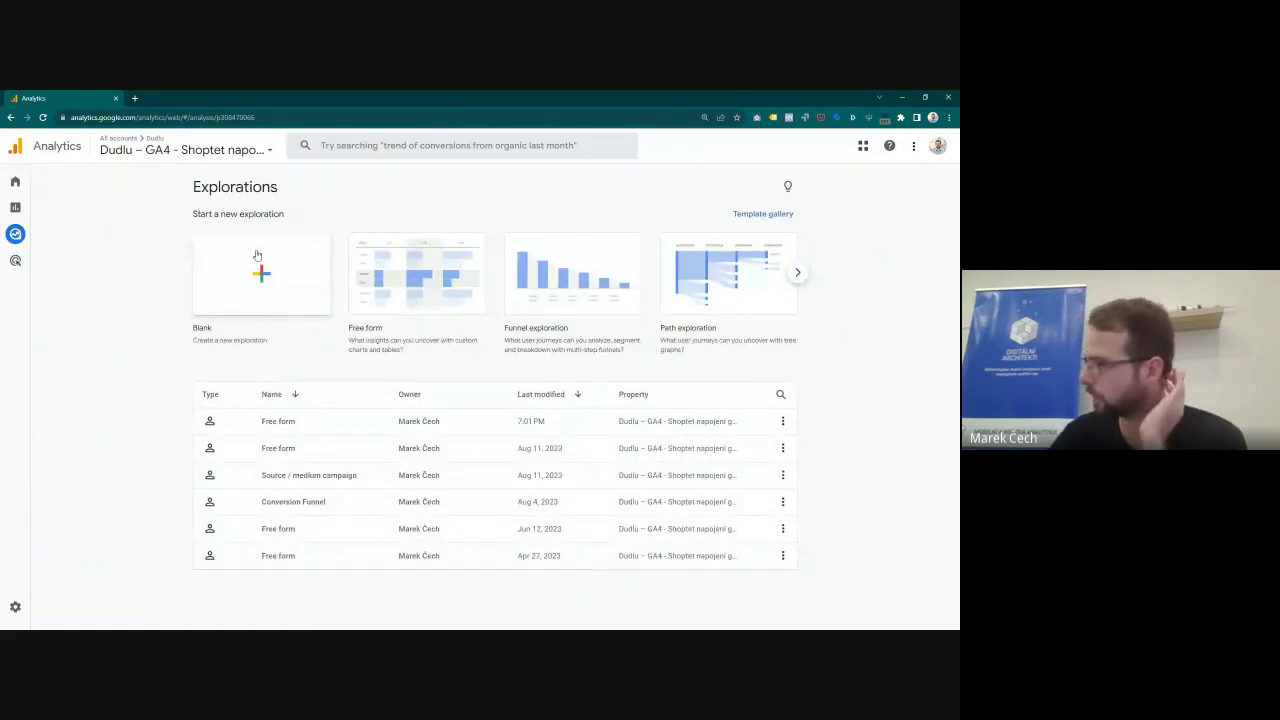
{"action": "left_click", "coordinate": [22, 186]}
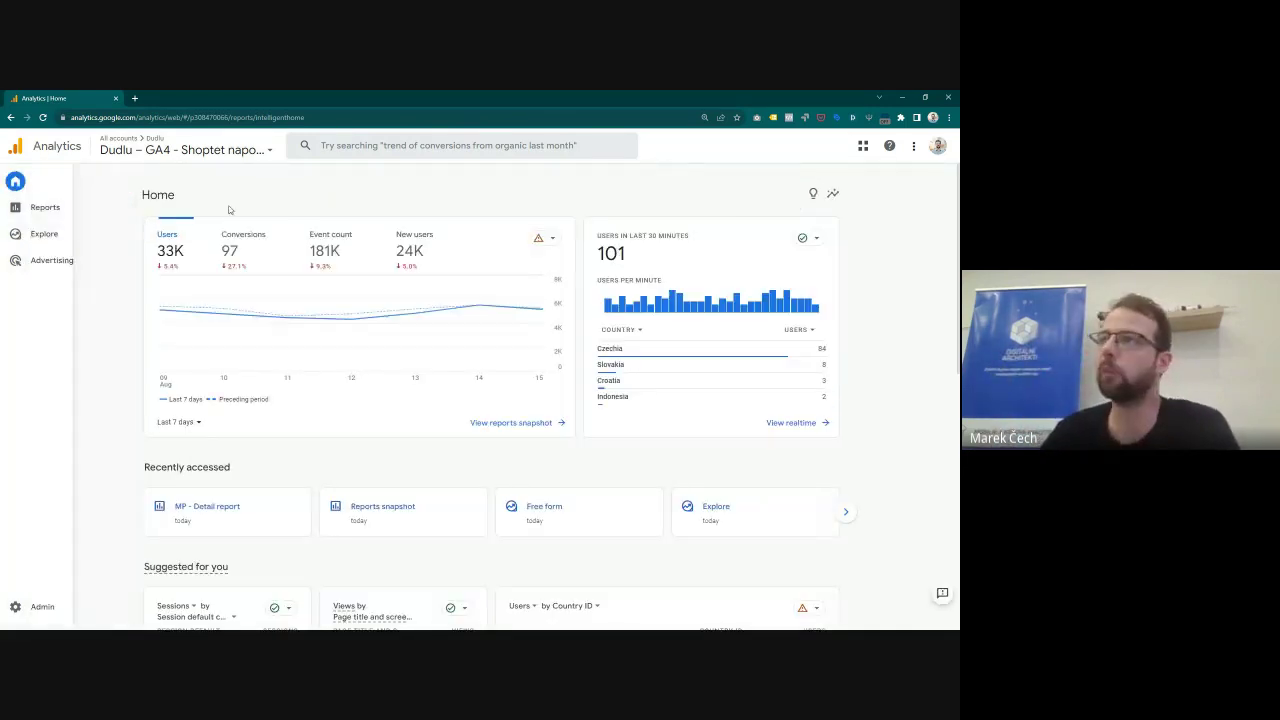
Step: Open the Reports snapshot and compare the last 28 days with the preceding period, matching the day of week
{"action": "mouse_move", "coordinate": [30, 214]}
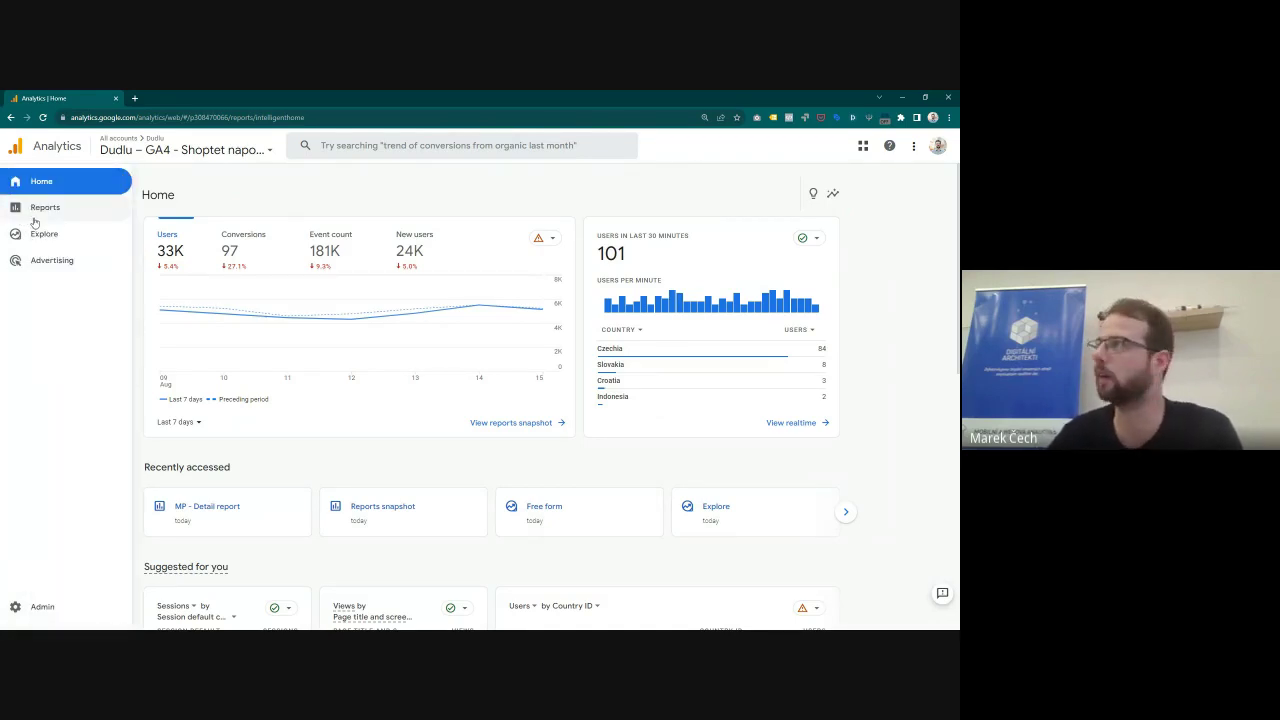
{"action": "left_click", "coordinate": [31, 221]}
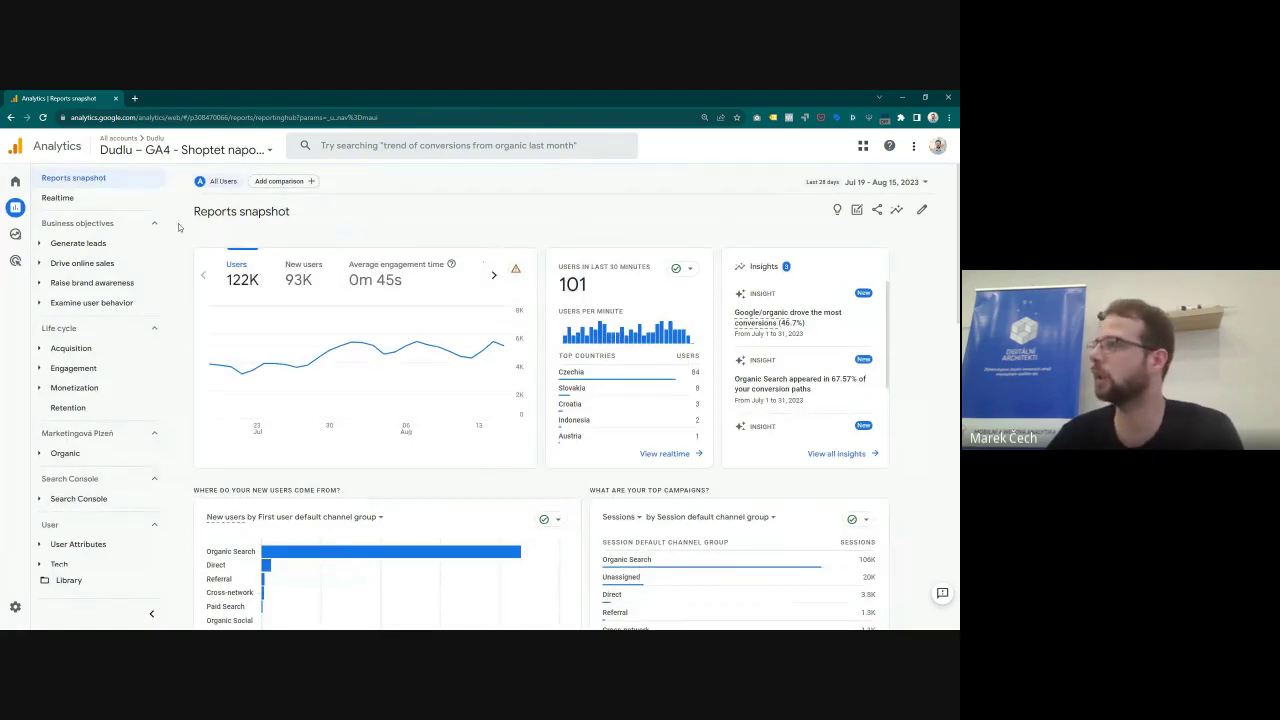
{"action": "left_click", "coordinate": [872, 186]}
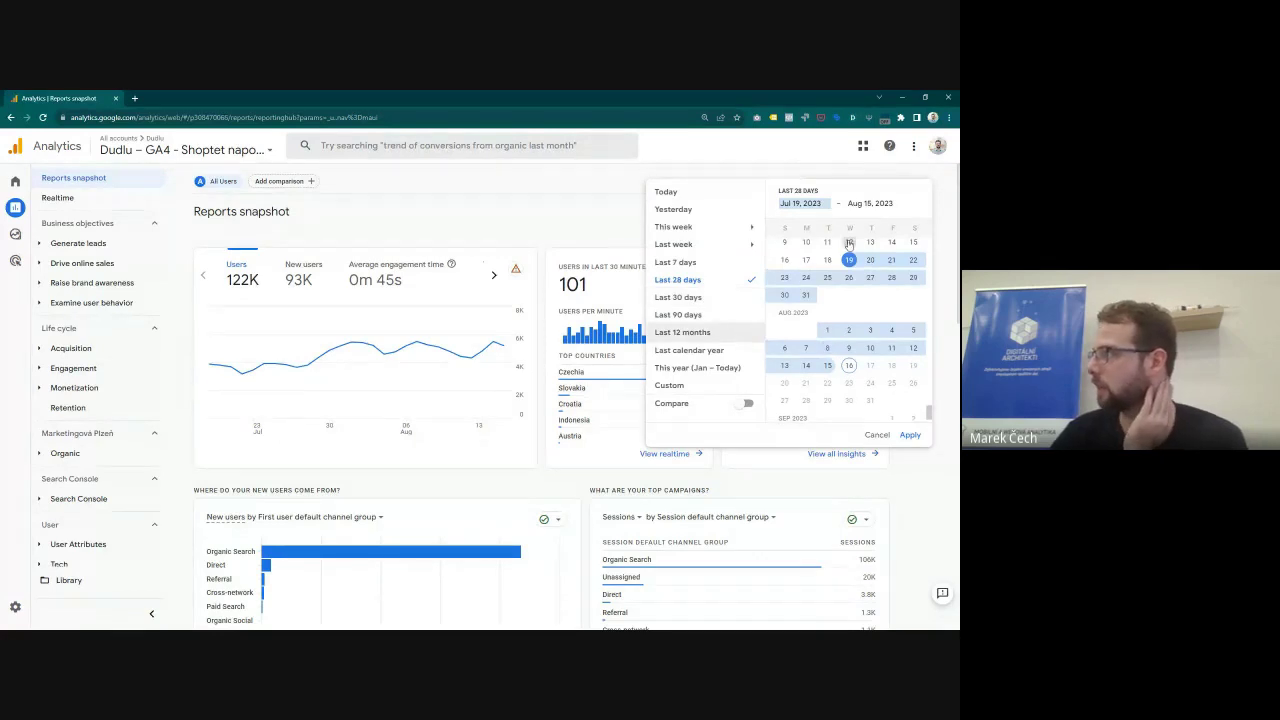
{"action": "scroll", "coordinate": [849, 250], "scroll_direction": "up", "scroll_amount": 1}
{"action": "scroll", "coordinate": [877, 285], "scroll_direction": "up", "scroll_amount": 1}
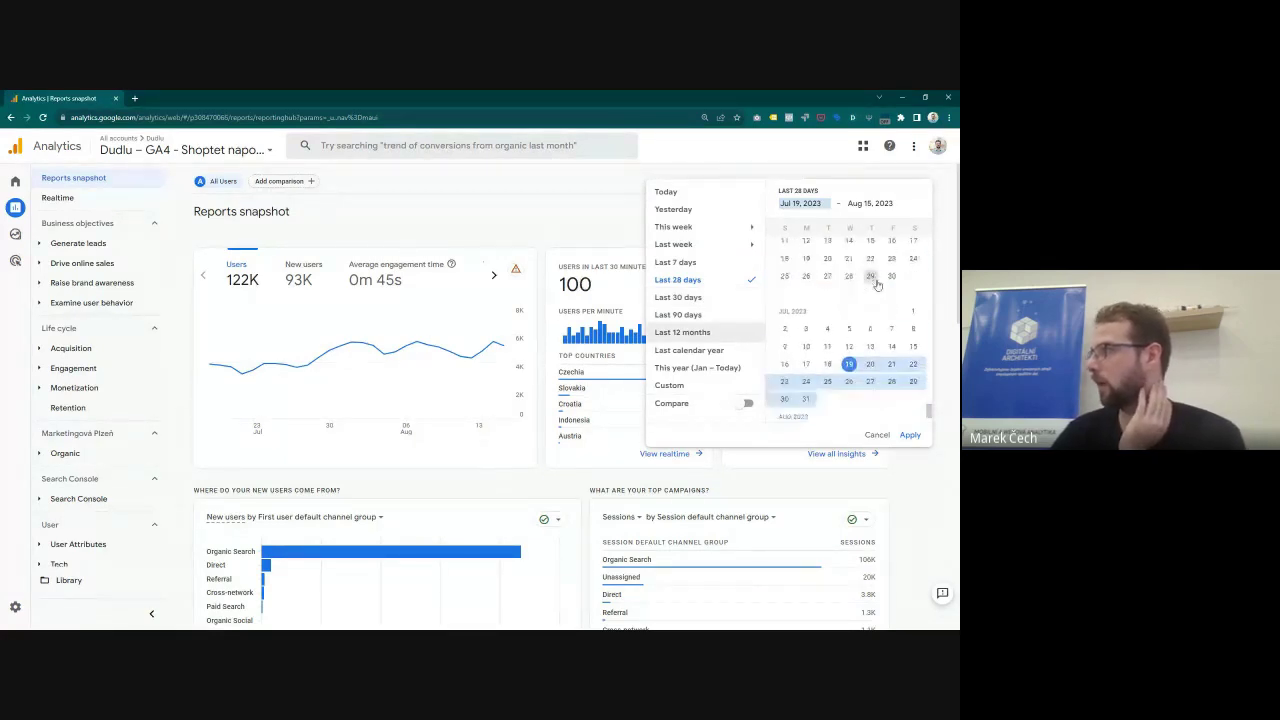
{"action": "scroll", "coordinate": [877, 285], "scroll_direction": "down", "scroll_amount": 2}
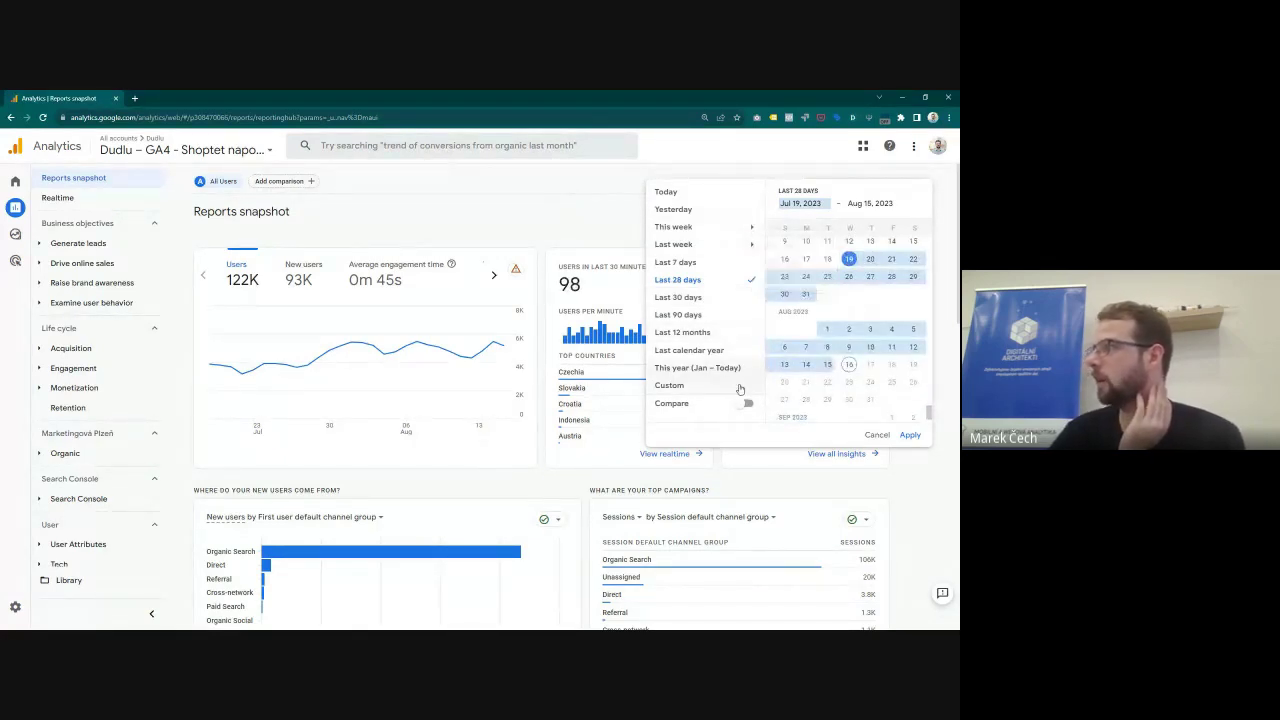
{"action": "left_click", "coordinate": [746, 403]}
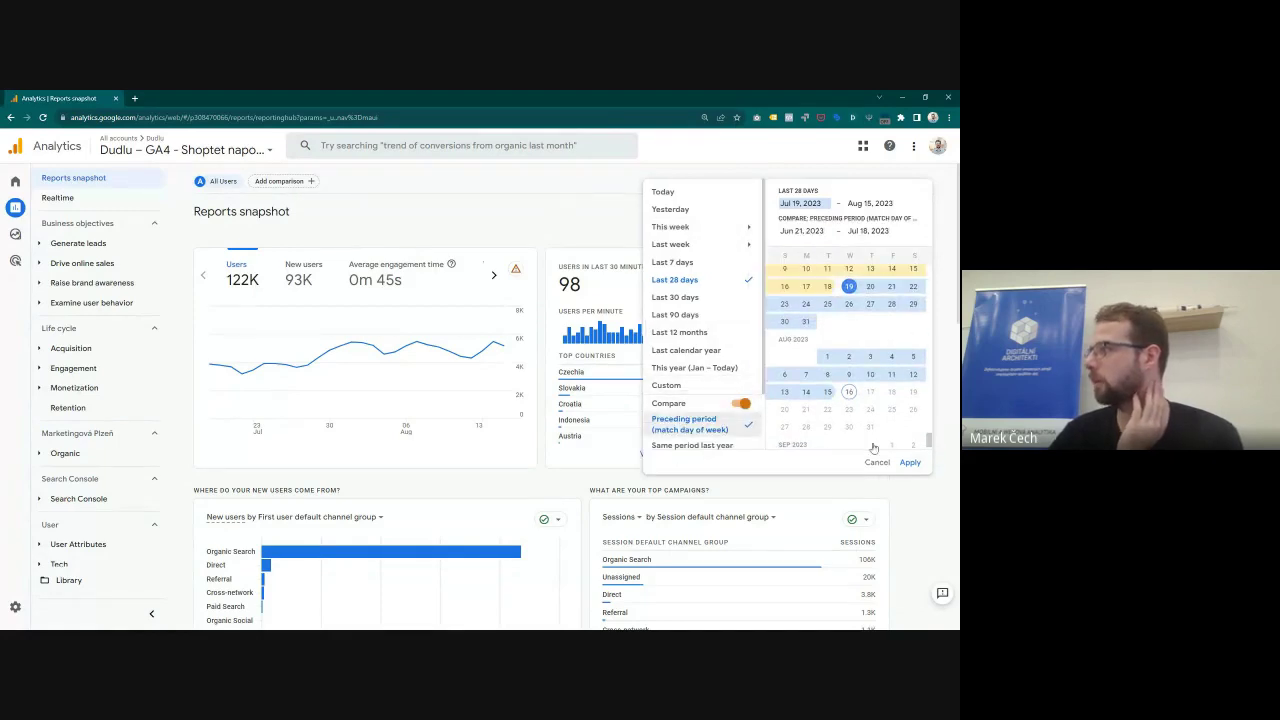
{"action": "left_click", "coordinate": [909, 462]}
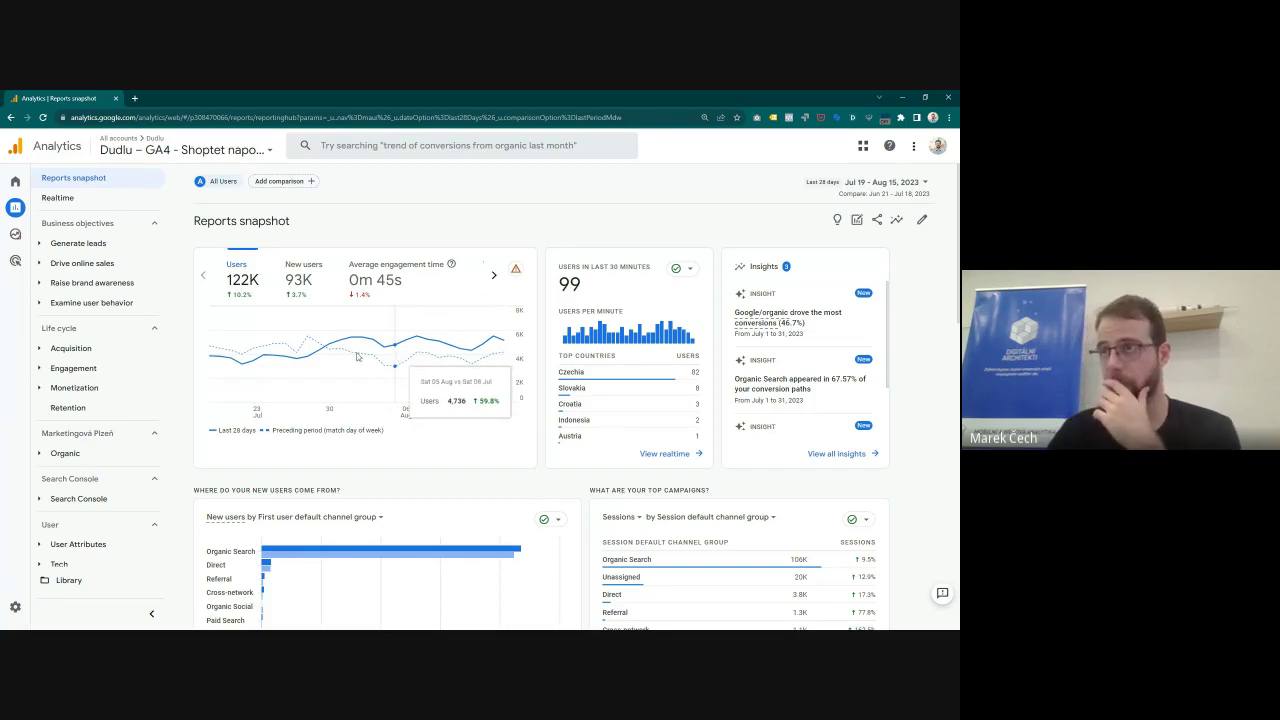
Step: Open the Traffic acquisition report under Acquisition and filter its table by "organic search"
{"action": "left_click", "coordinate": [120, 349]}
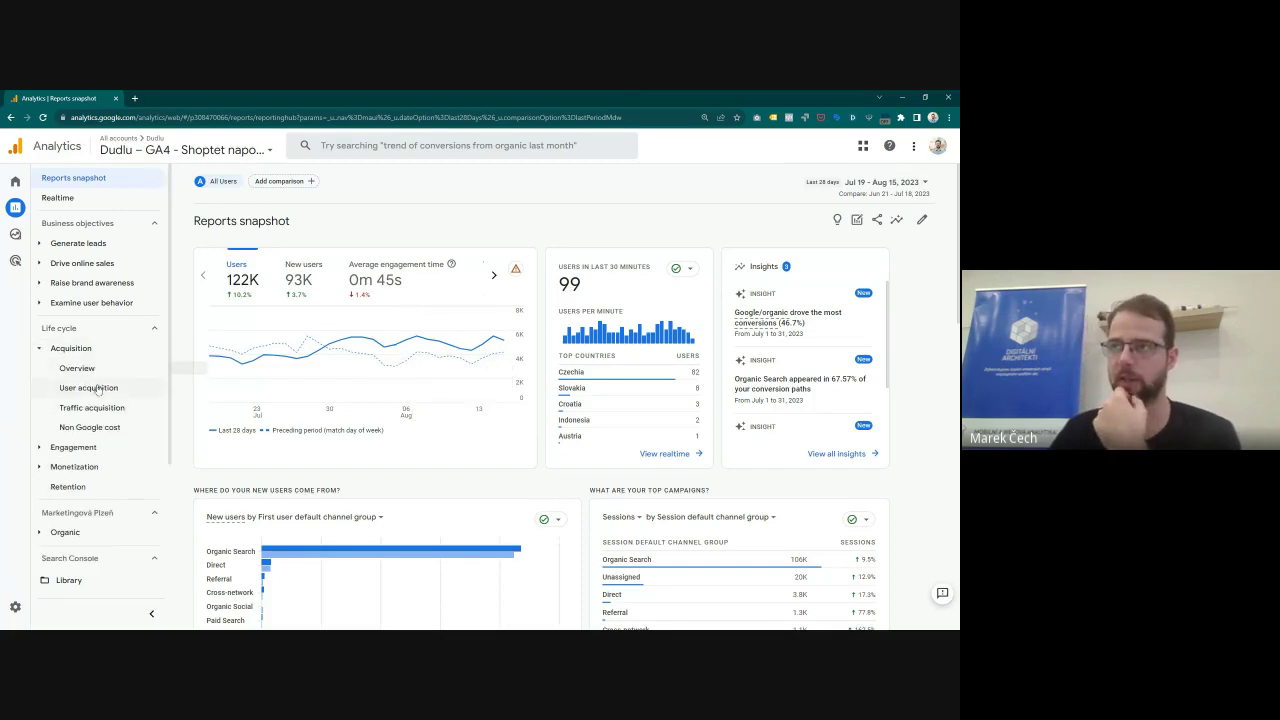
{"action": "left_click", "coordinate": [81, 411]}
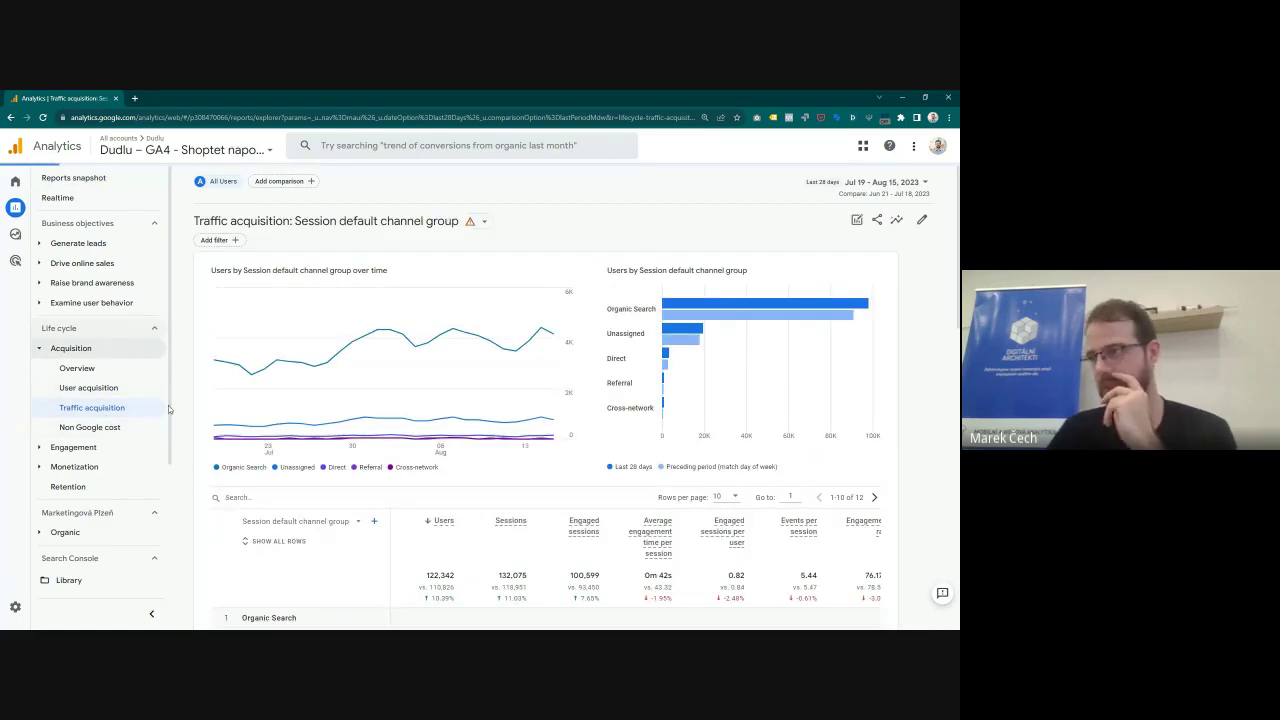
{"action": "scroll", "coordinate": [244, 496], "scroll_direction": "down", "scroll_amount": 1}
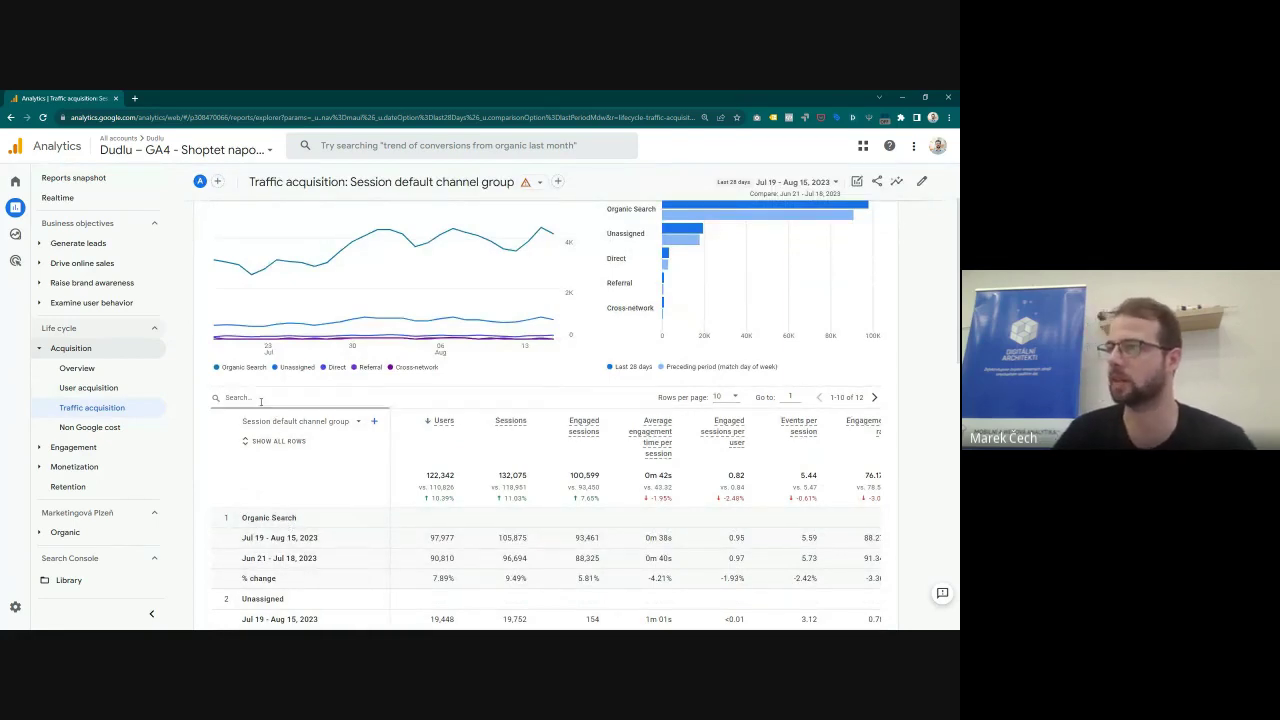
{"action": "type", "text": "organic se"}
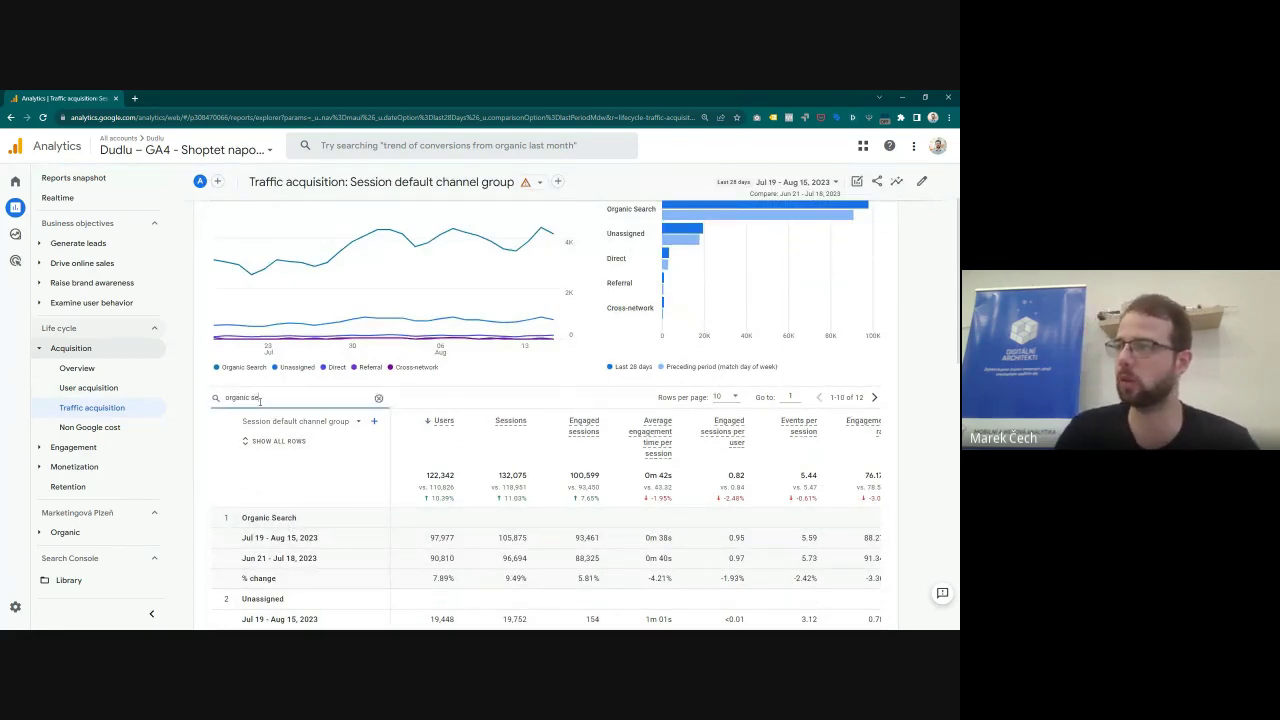
{"action": "type", "text": "arch"}
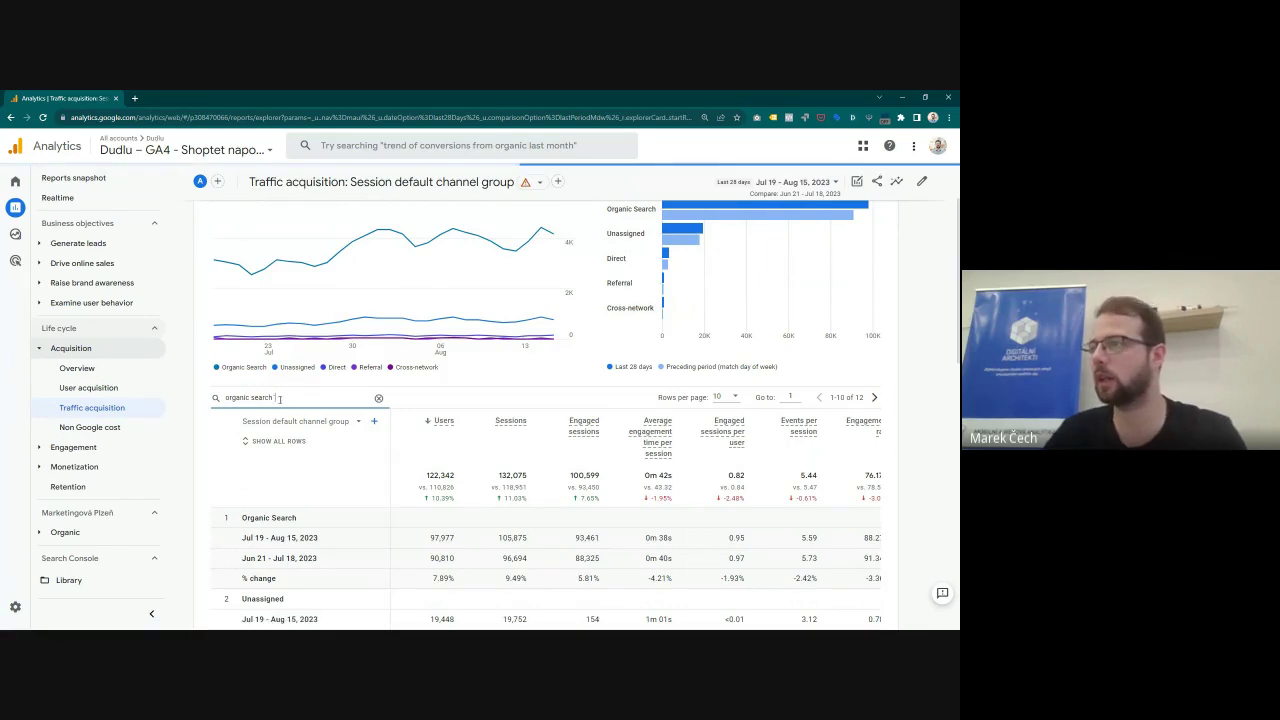
{"action": "key", "text": "BackSpace"}
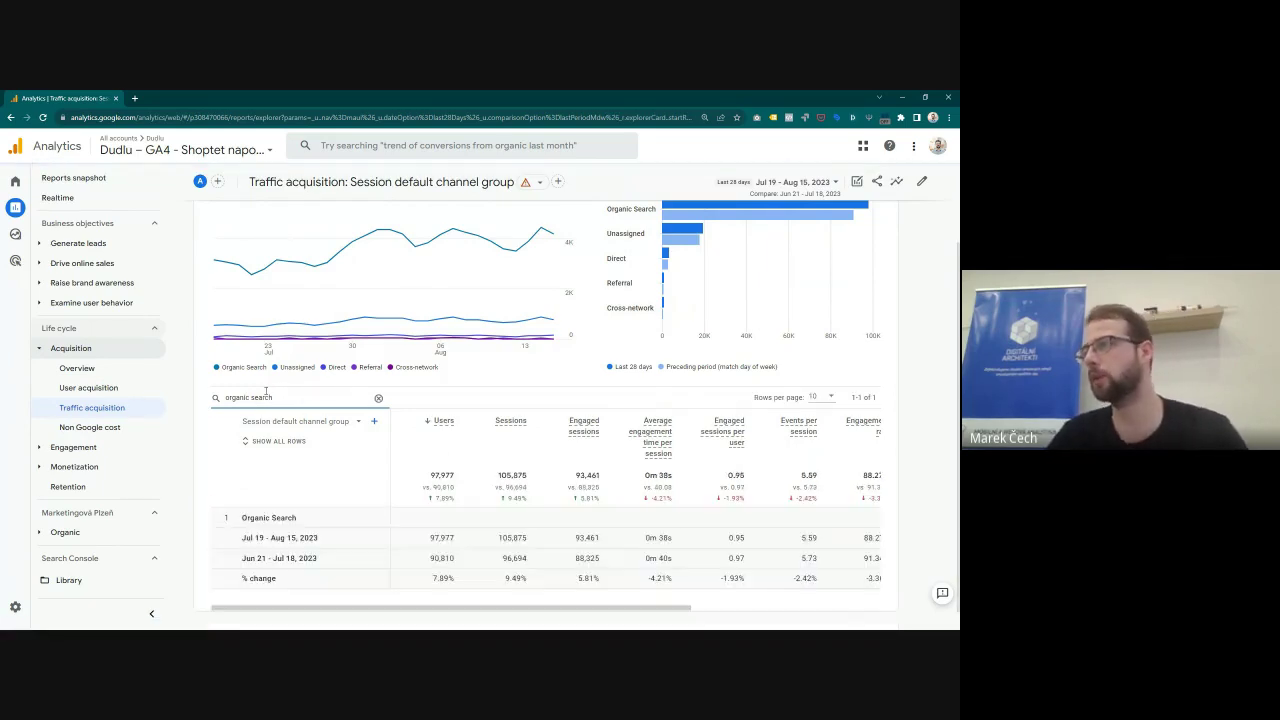
Step: Search the Traffic acquisition table's secondary dimensions for "transaction"
{"action": "left_click", "coordinate": [375, 424]}
{"action": "type", "text": "trans"}
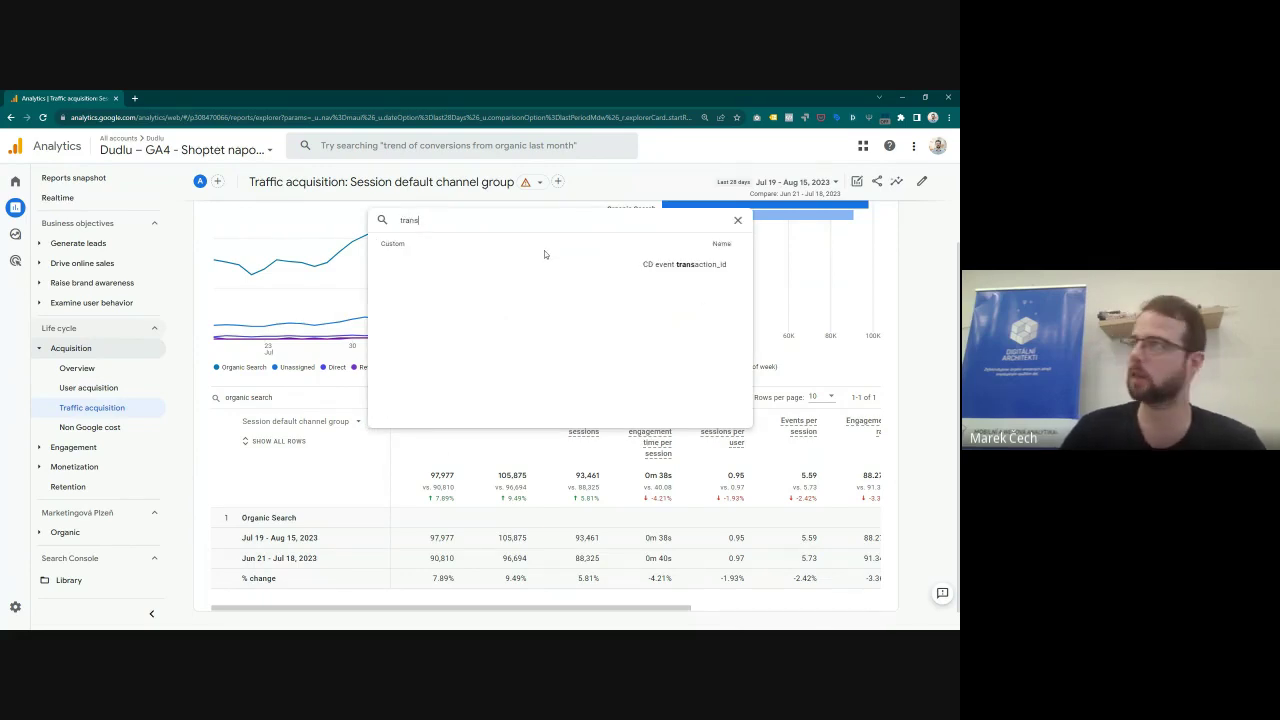
{"action": "type", "text": "actin"}
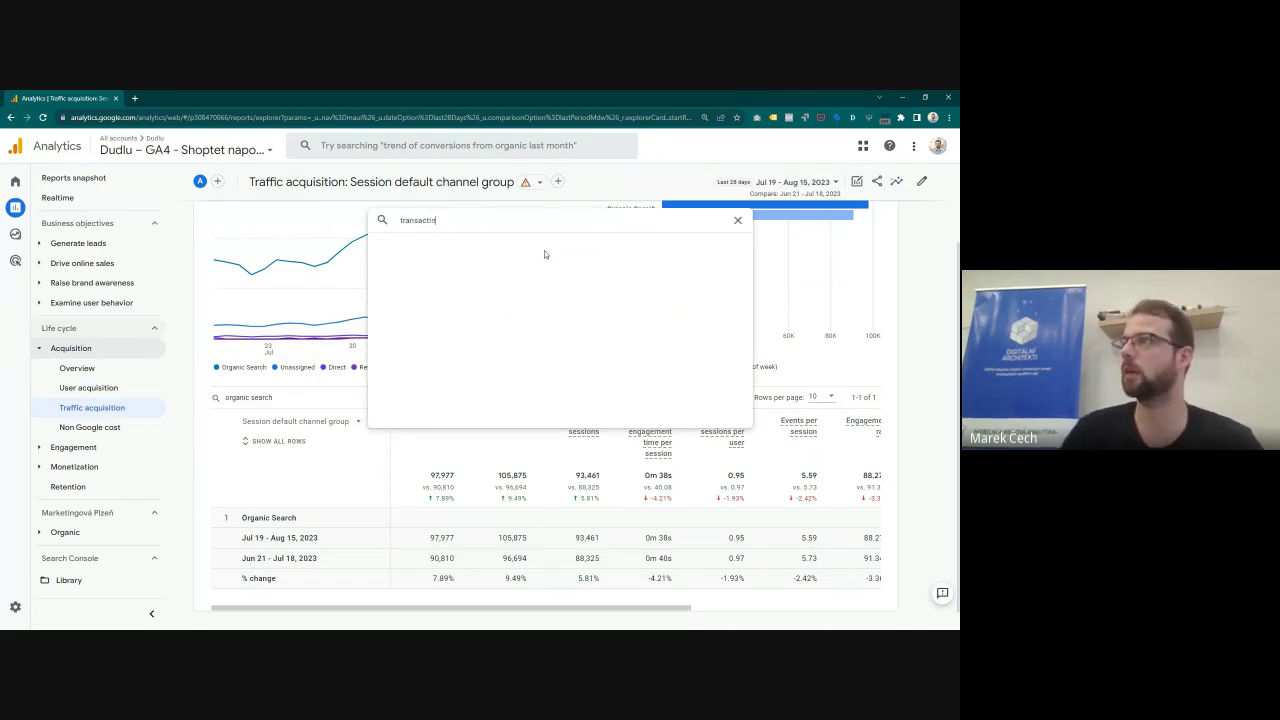
{"action": "key", "text": "BackSpace"}
{"action": "type", "text": "on"}
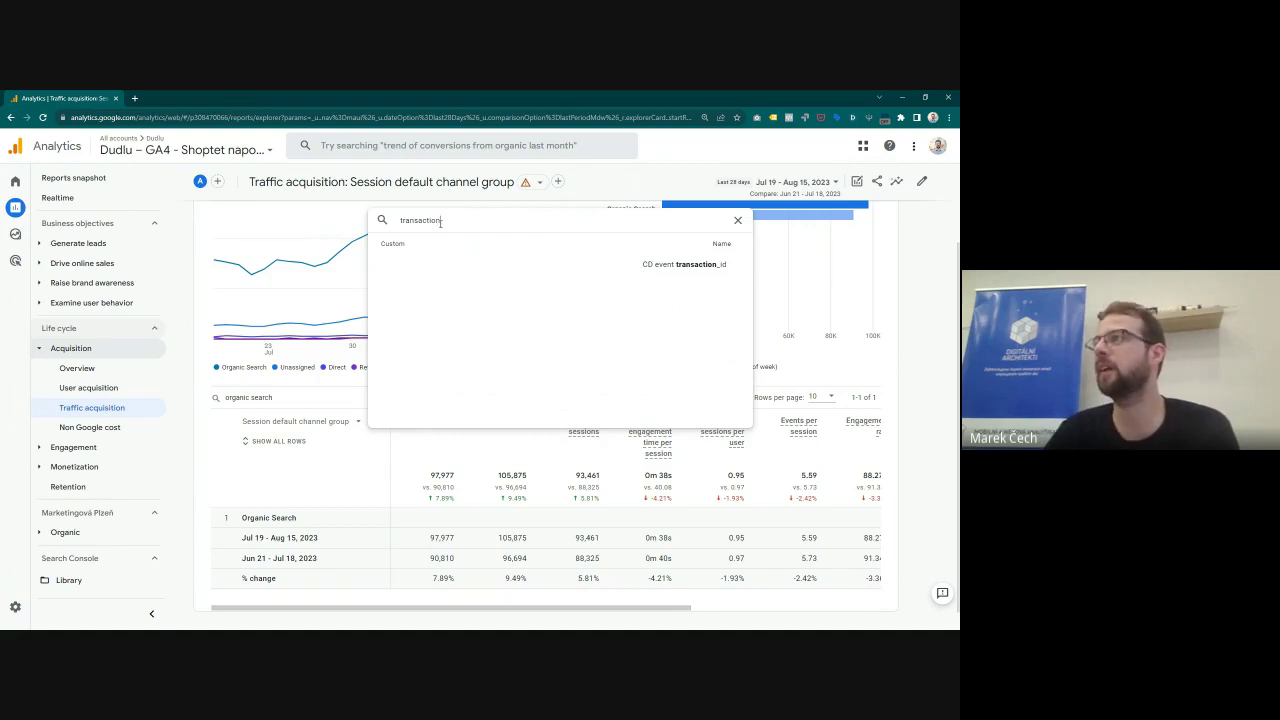
Step: Search the secondary dimensions for "item" and close the list without adding a dimension
{"action": "left_click_drag", "start_coordinate": [440, 222], "coordinate": [380, 230]}
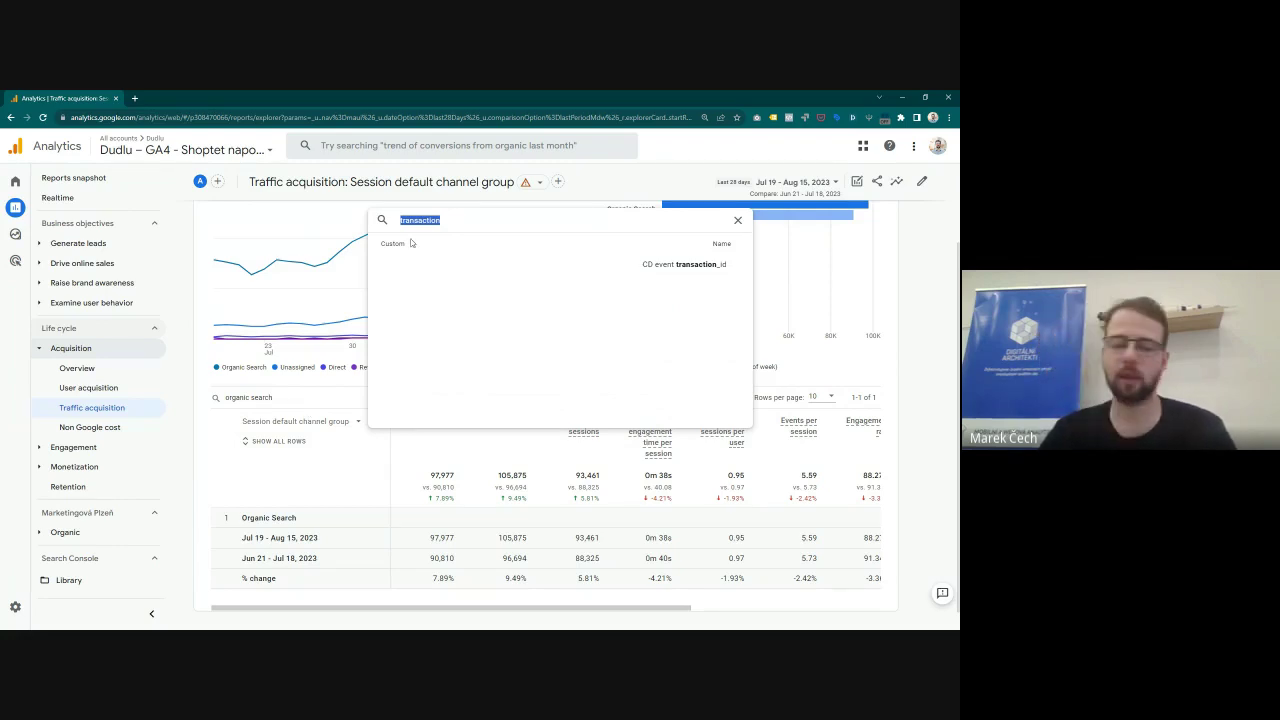
{"action": "type", "text": "item"}
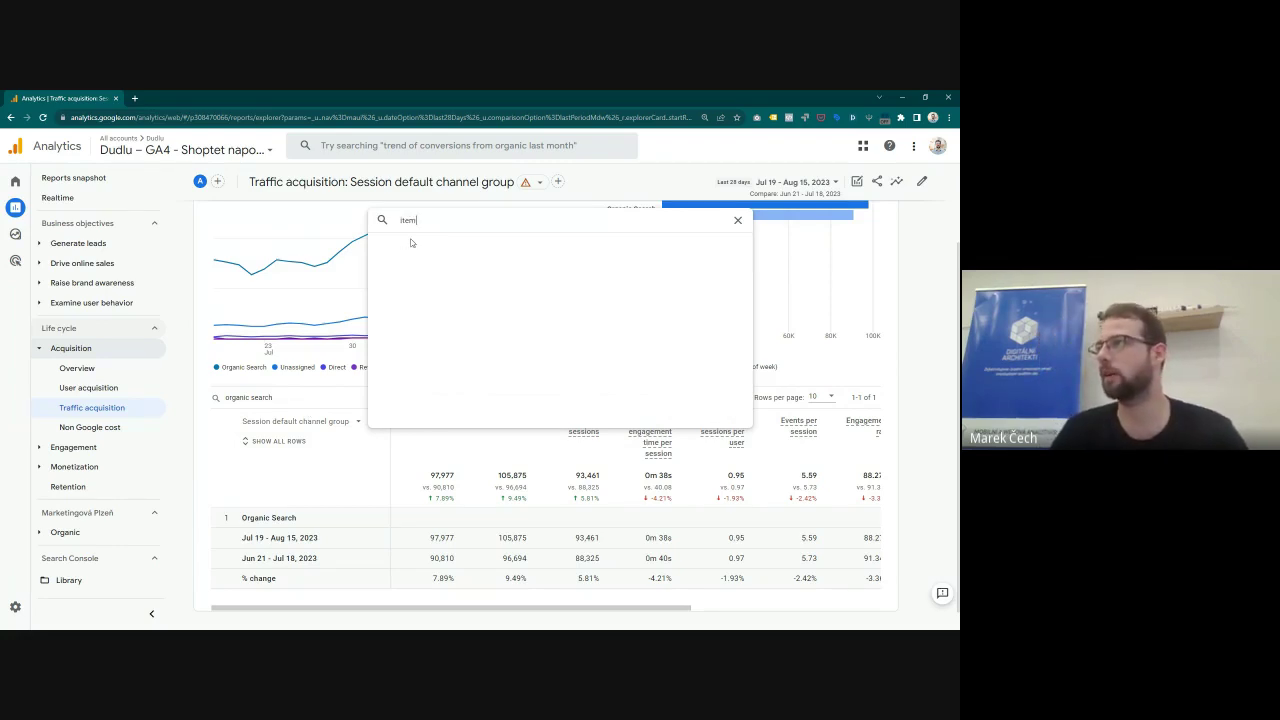
{"action": "key", "text": "BackSpace"}
{"action": "key", "text": "BackSpace"}
{"action": "key", "text": "BackSpace"}
{"action": "key", "text": "BackSpace"}
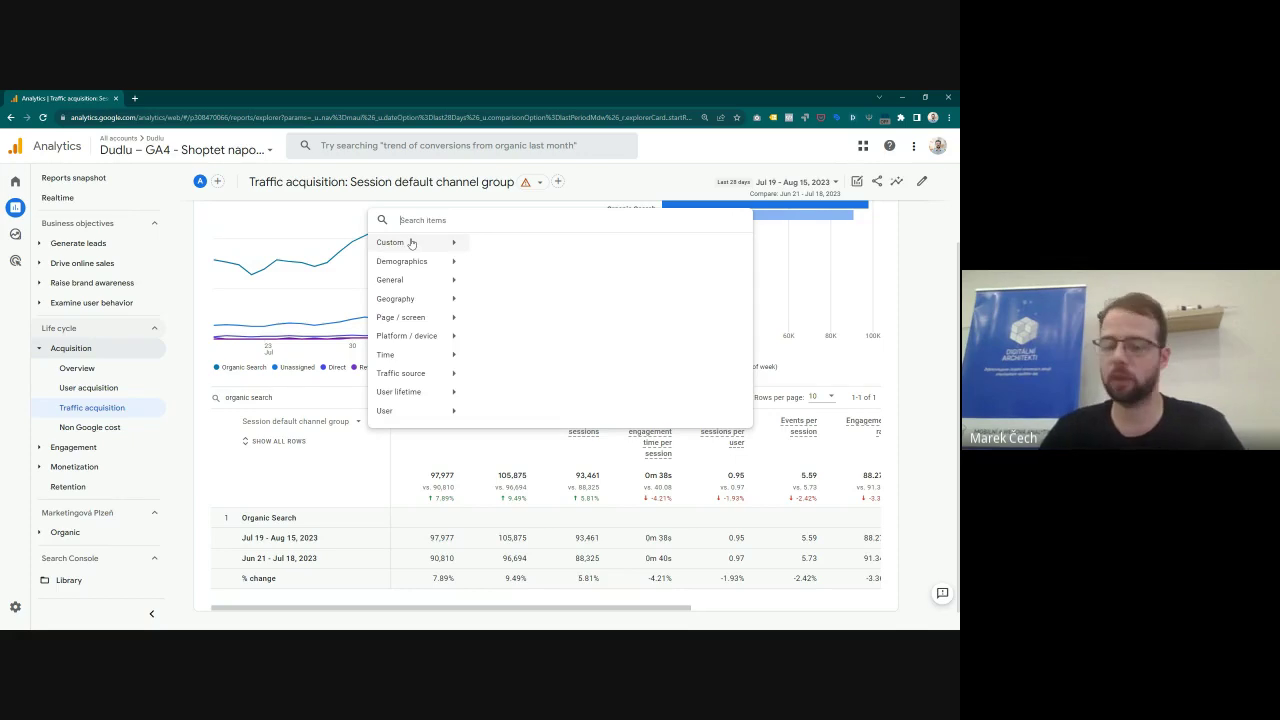
{"action": "type", "text": "item"}
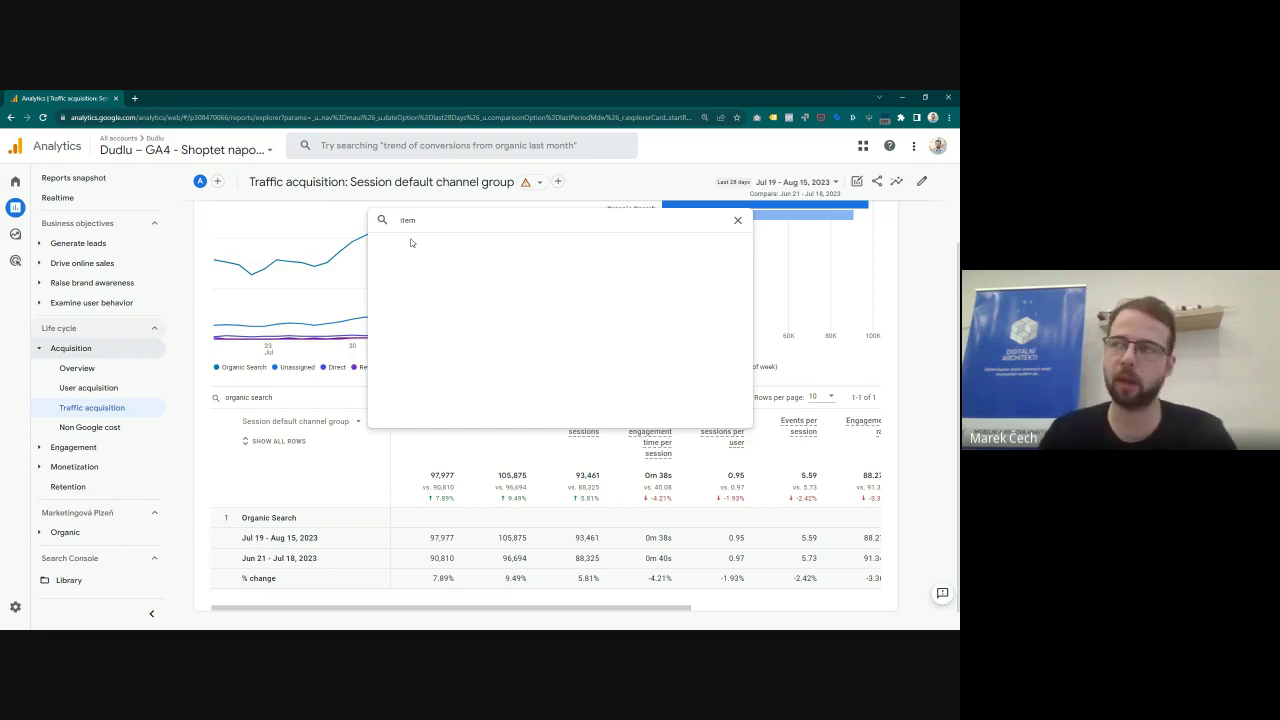
{"action": "key", "text": "BackSpace"}
{"action": "key", "text": "BackSpace"}
{"action": "key", "text": "BackSpace"}
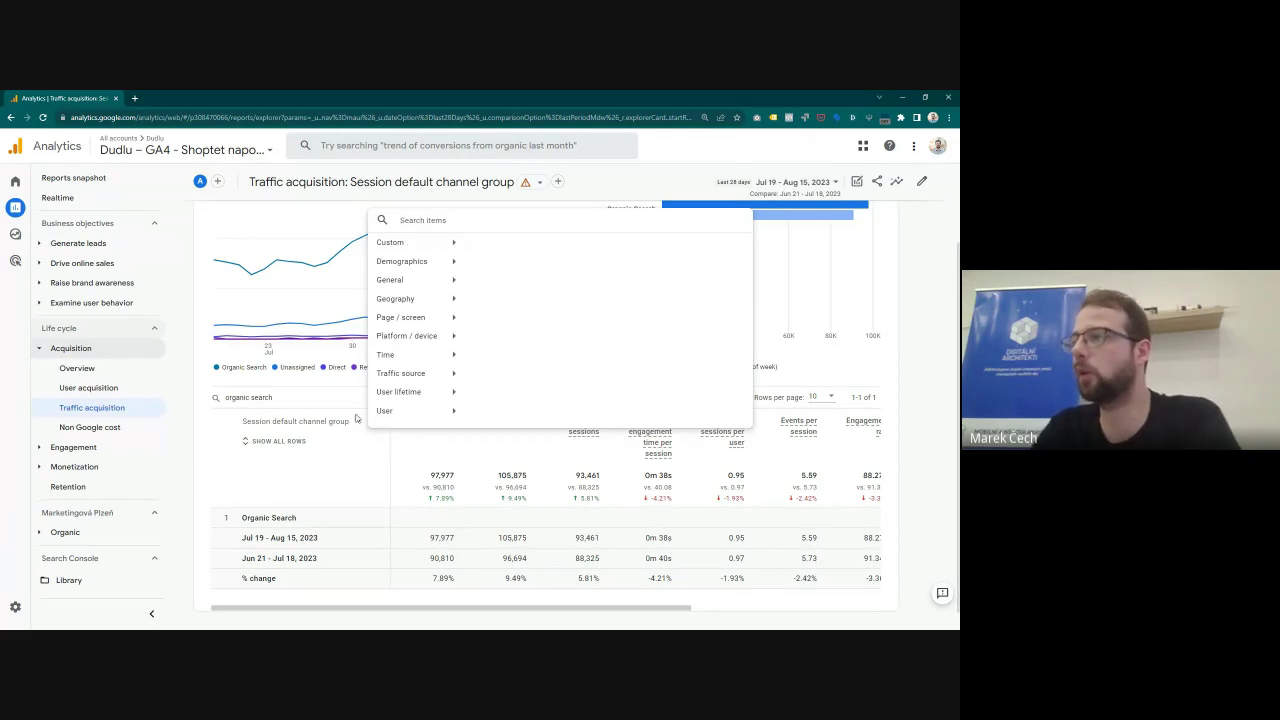
{"action": "left_click", "coordinate": [354, 444]}
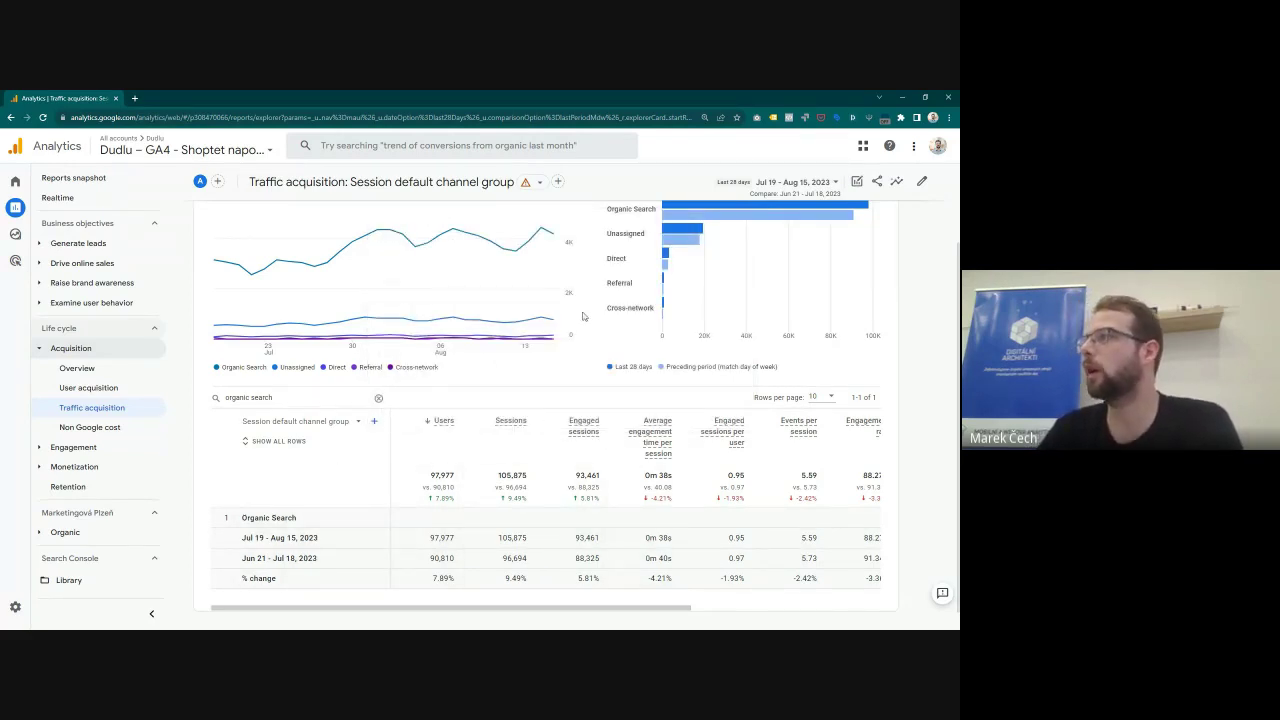
Step: Switch to the GA4 Classic Mode report in Looker Studio and view its Overview page
{"action": "scroll", "coordinate": [583, 316], "scroll_direction": "up", "scroll_amount": 1}
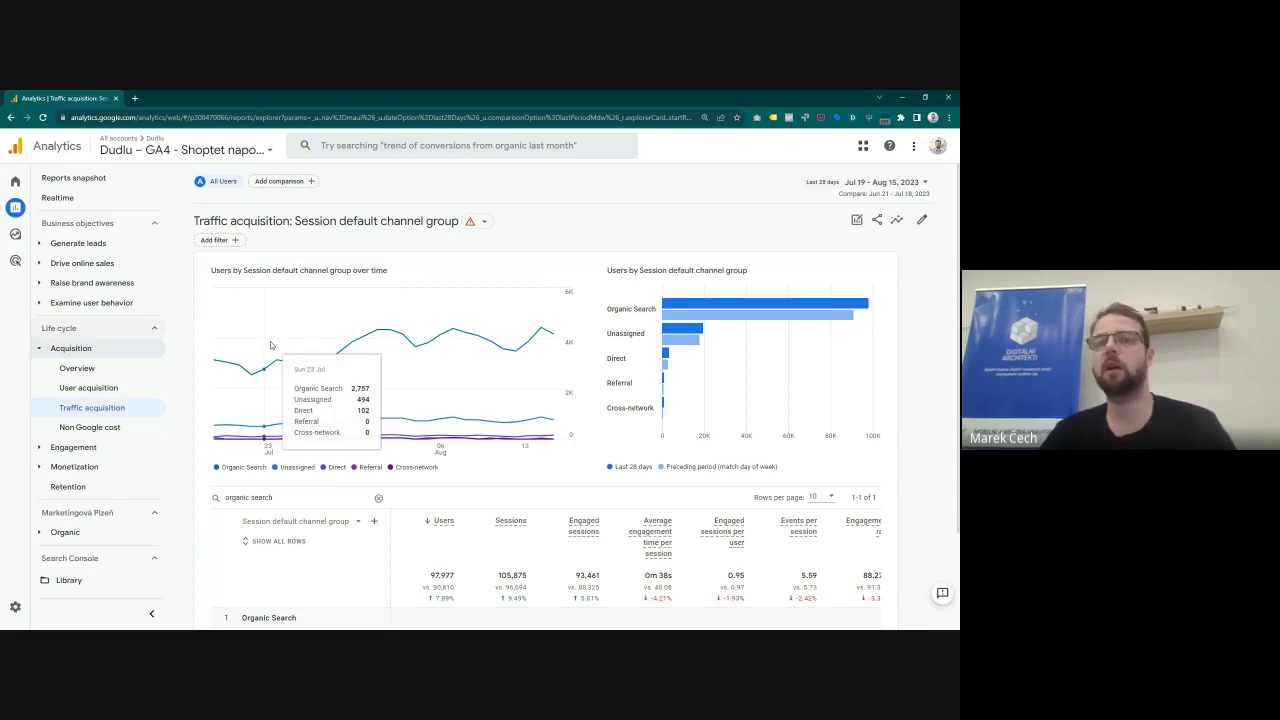
{"action": "key", "text": "alt+Tab"}
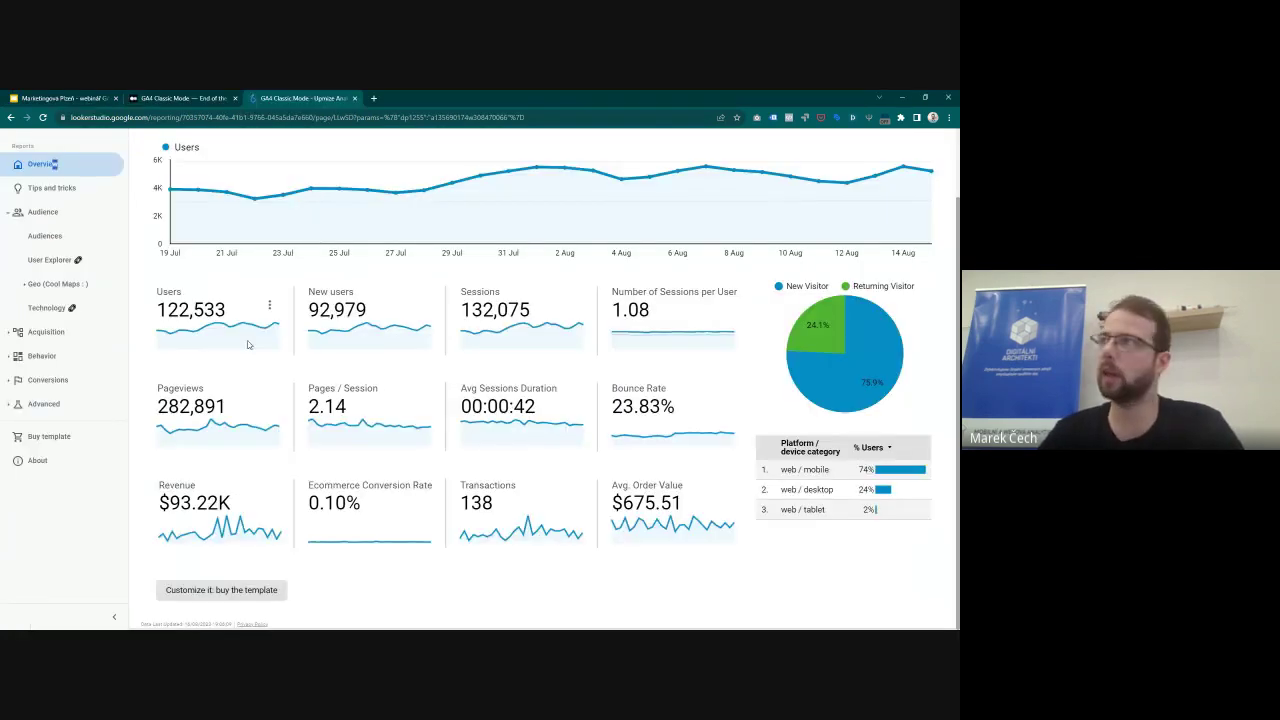
{"action": "scroll", "coordinate": [248, 344], "scroll_direction": "up", "scroll_amount": 2}
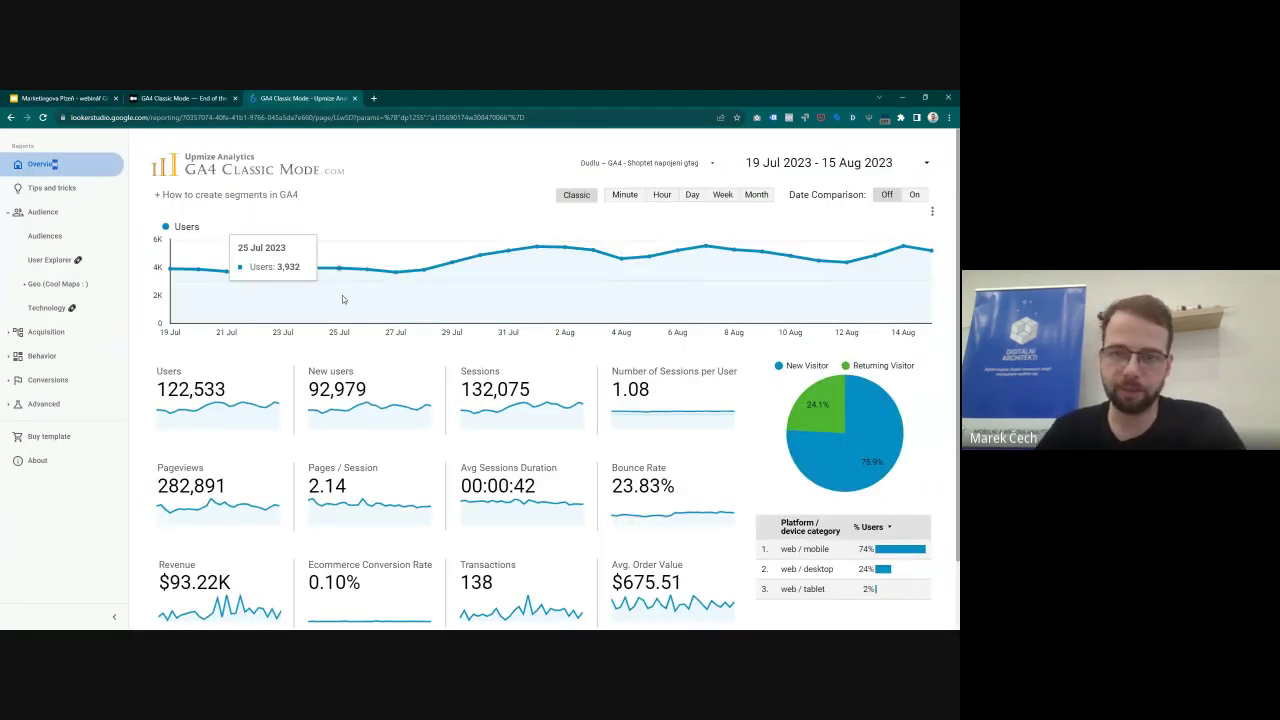
Step: Switch to the Universal Analytics Audience Overview, look at the chart's metric choices, and select weekly granularity
{"action": "key", "text": "alt+Tab"}
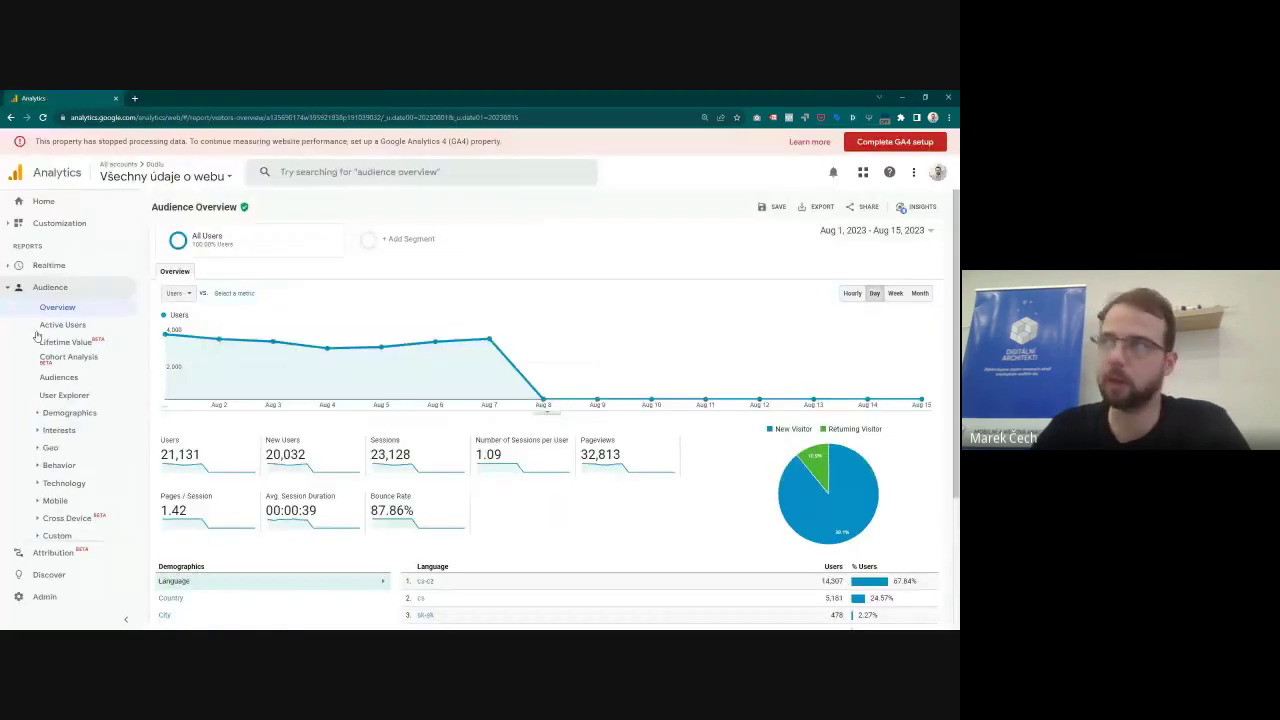
{"action": "left_click", "coordinate": [180, 293]}
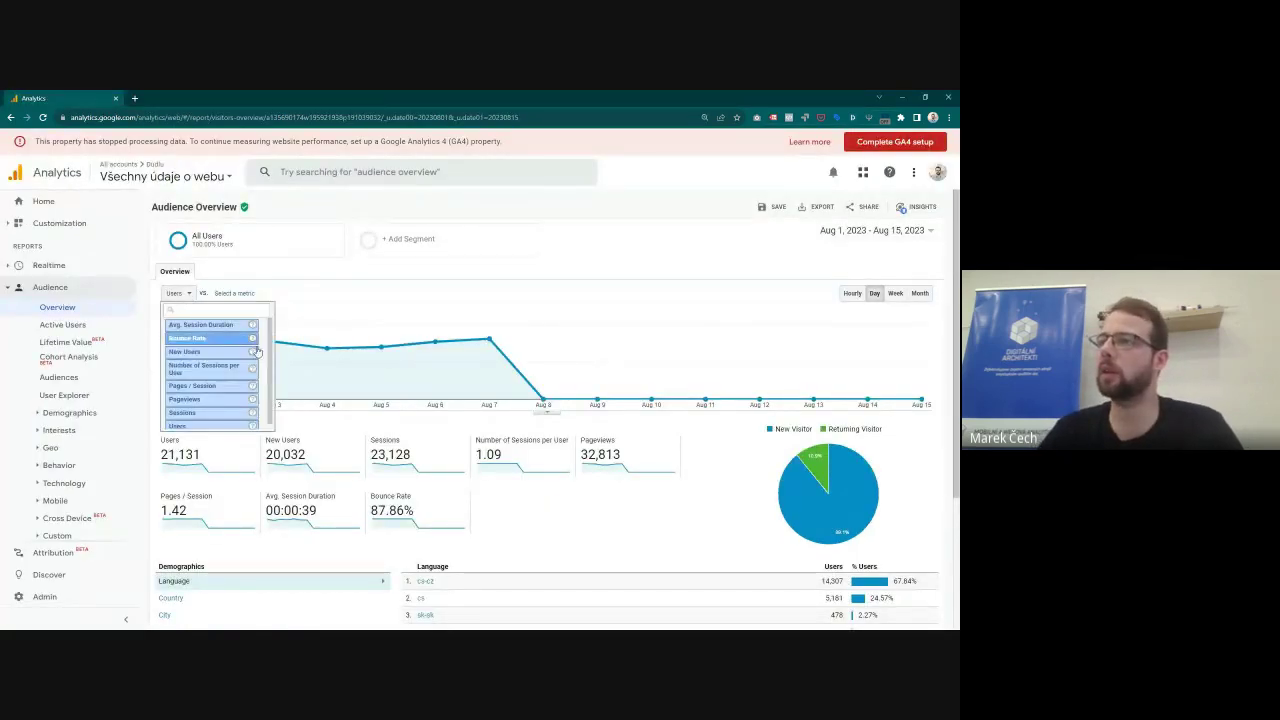
{"action": "left_click", "coordinate": [714, 297]}
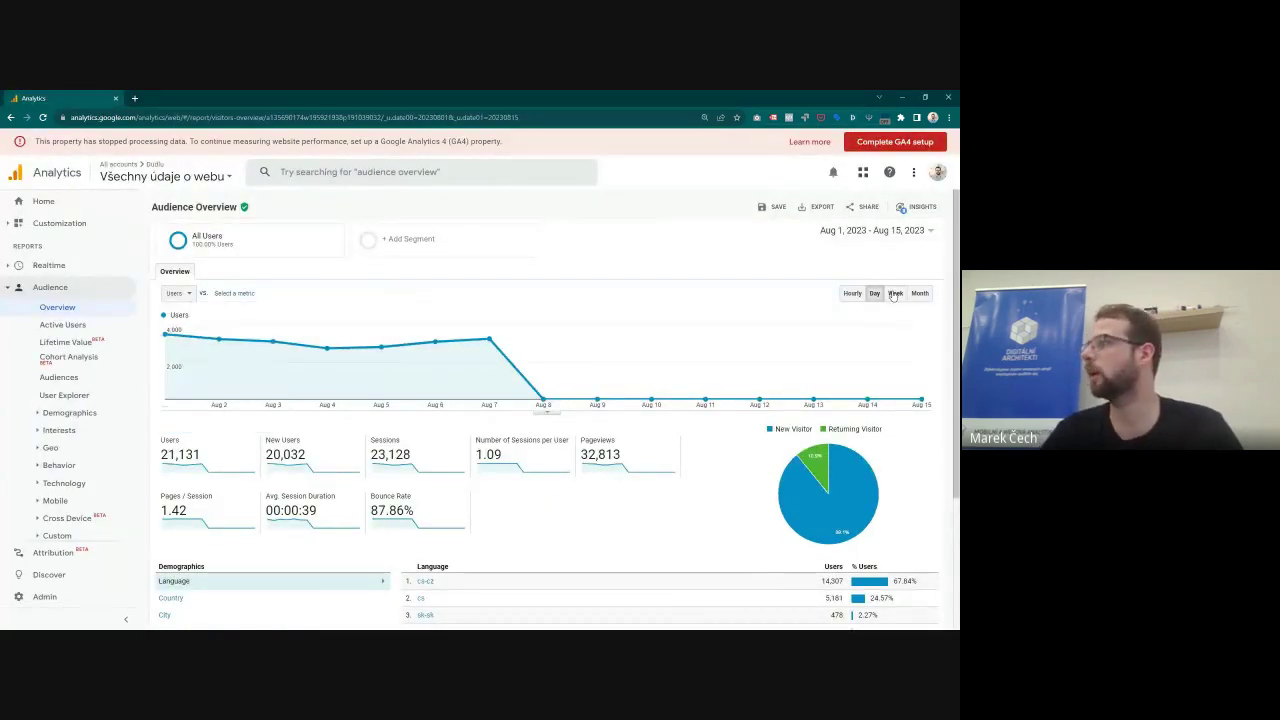
{"action": "left_click", "coordinate": [895, 295]}
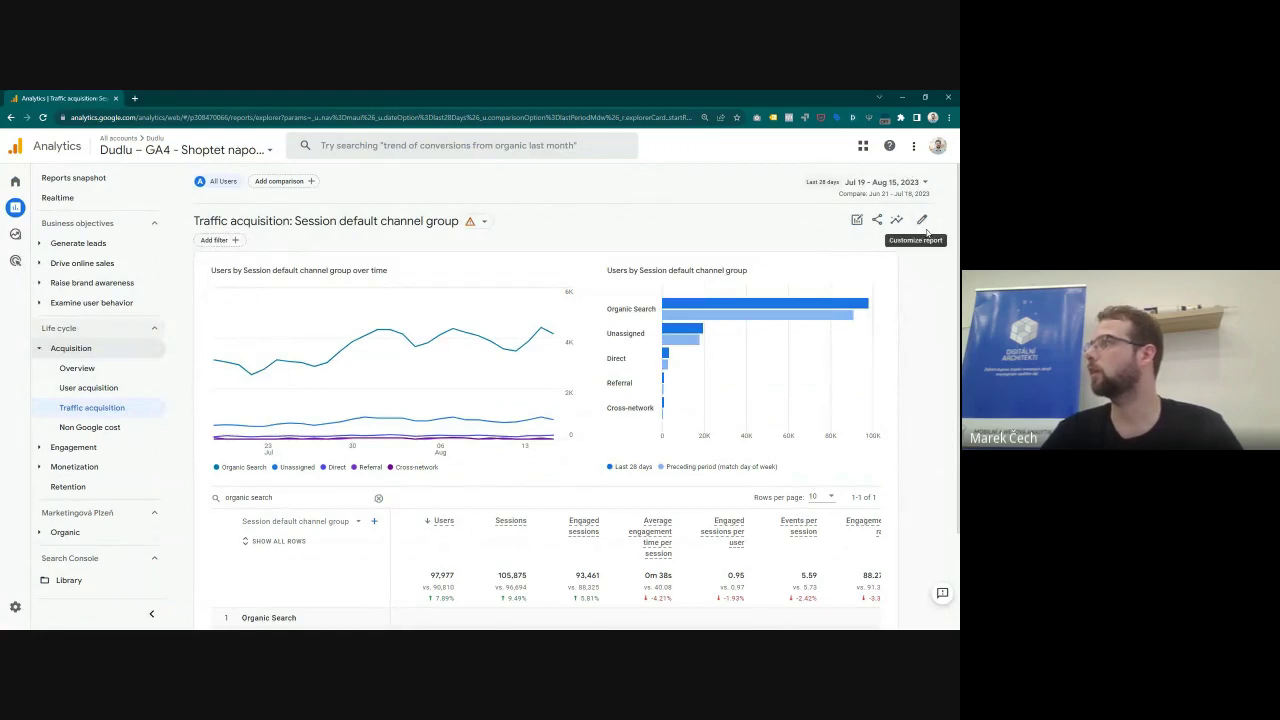
Step: View the customization options of the GA4 Traffic acquisition report, then return to the report and look over its charts and table
{"action": "left_click", "coordinate": [921, 222]}
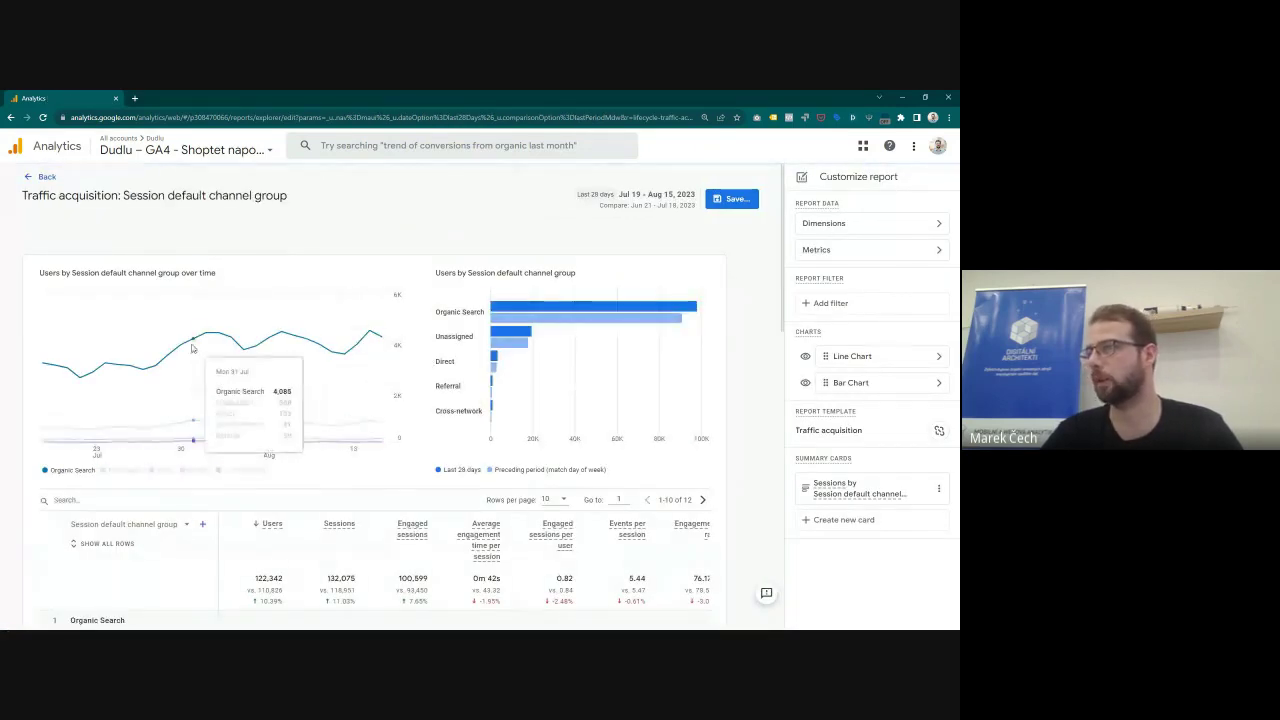
{"action": "left_click", "coordinate": [40, 177]}
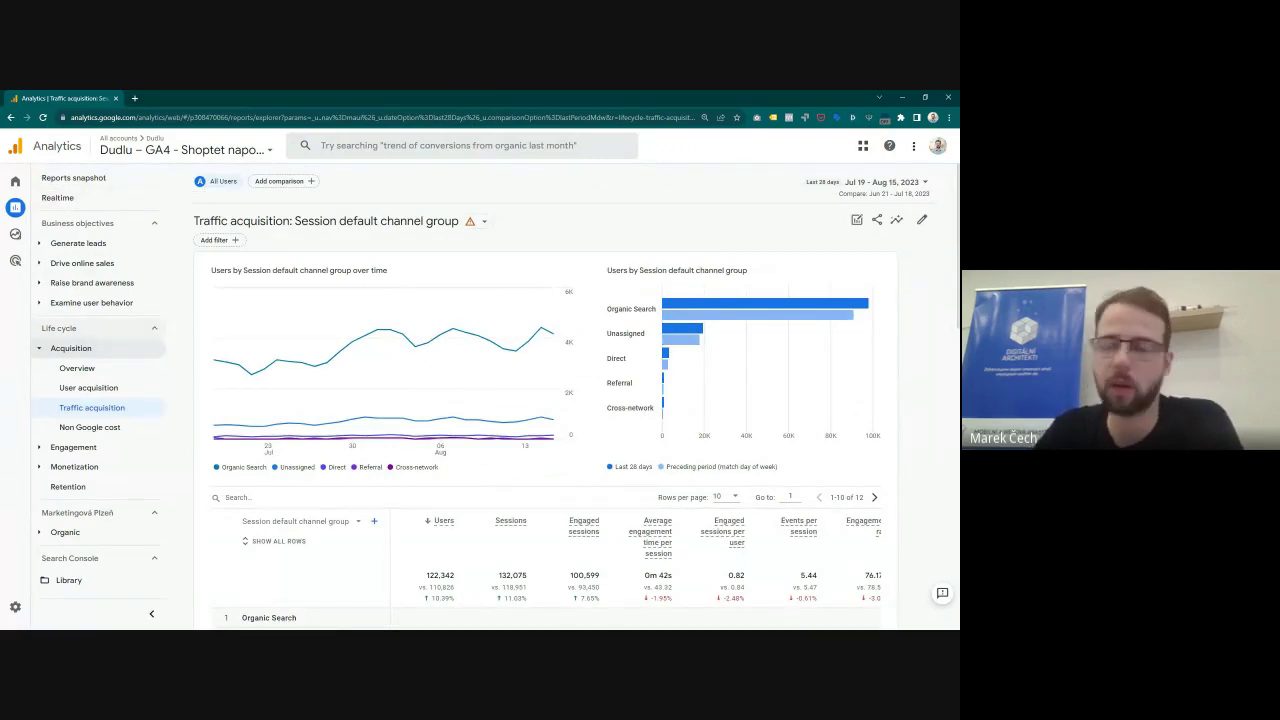
{"action": "scroll", "coordinate": [317, 292], "scroll_direction": "down", "scroll_amount": 1}
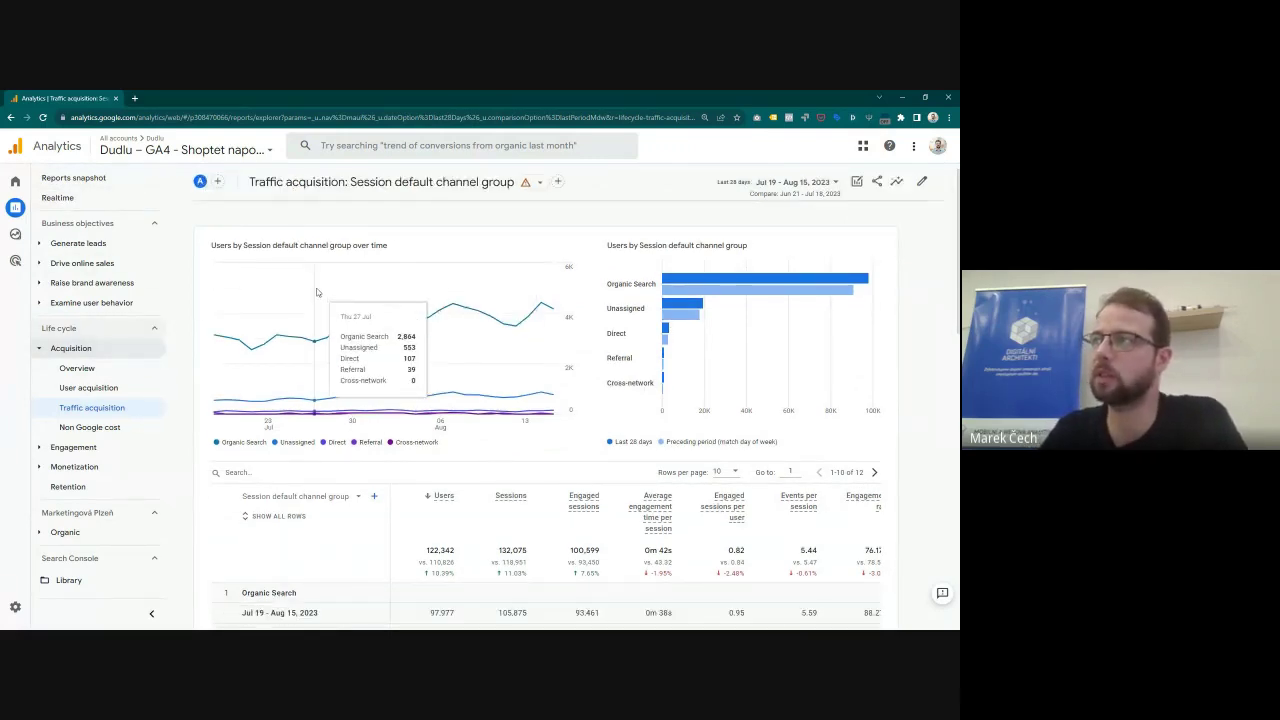
{"action": "scroll", "coordinate": [316, 289], "scroll_direction": "down", "scroll_amount": 3}
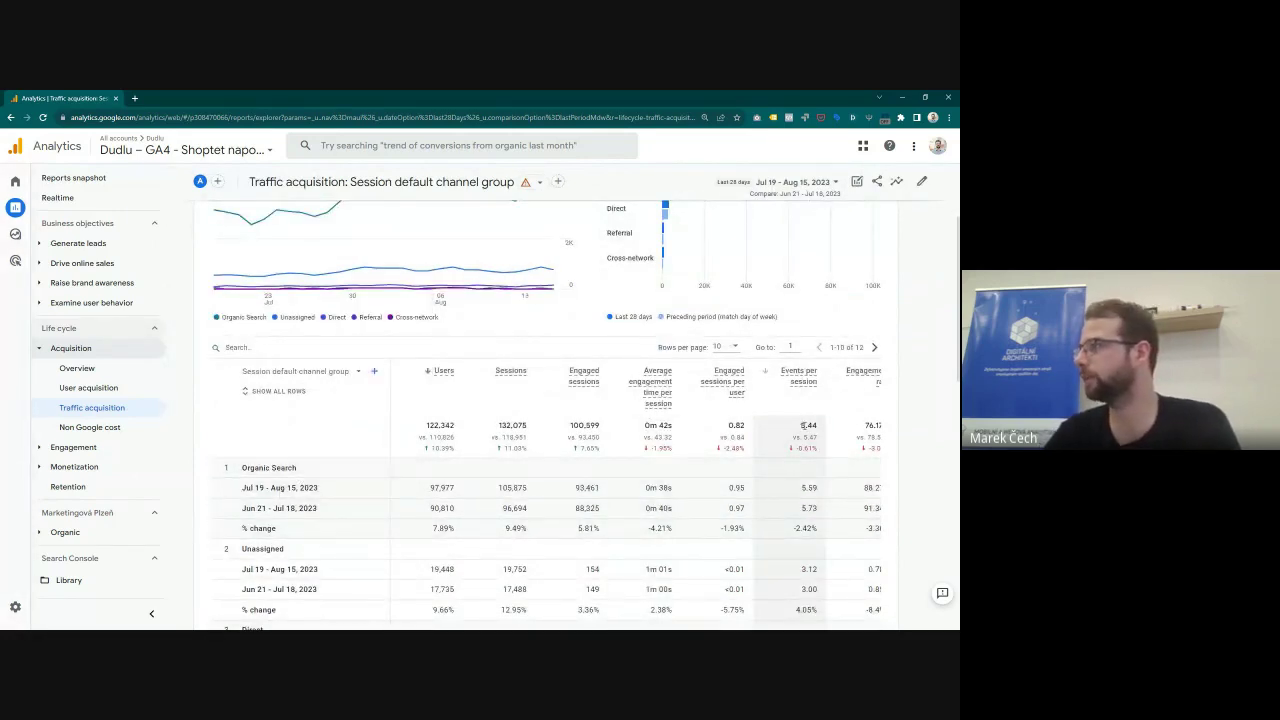
{"action": "scroll", "coordinate": [870, 262], "scroll_direction": "up", "scroll_amount": 3}
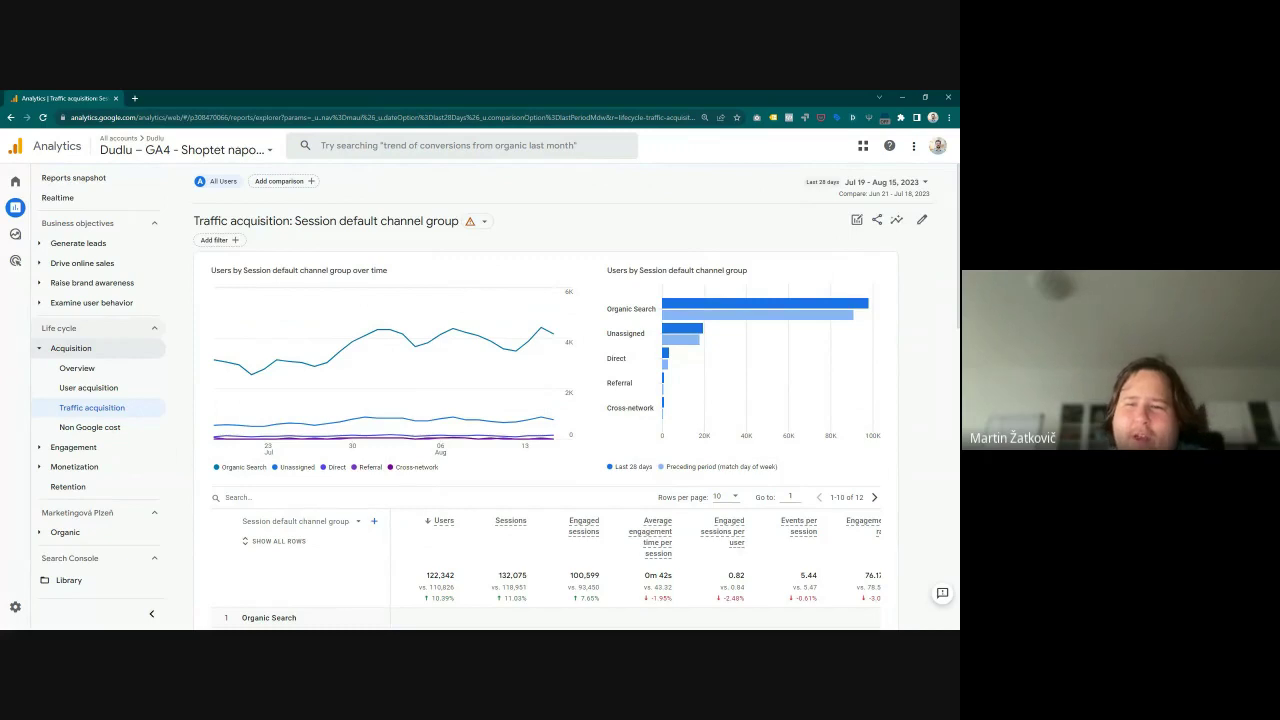
Step: Collapse the Life cycle report collection and view the Reports snapshot
{"action": "left_click", "coordinate": [134, 332]}
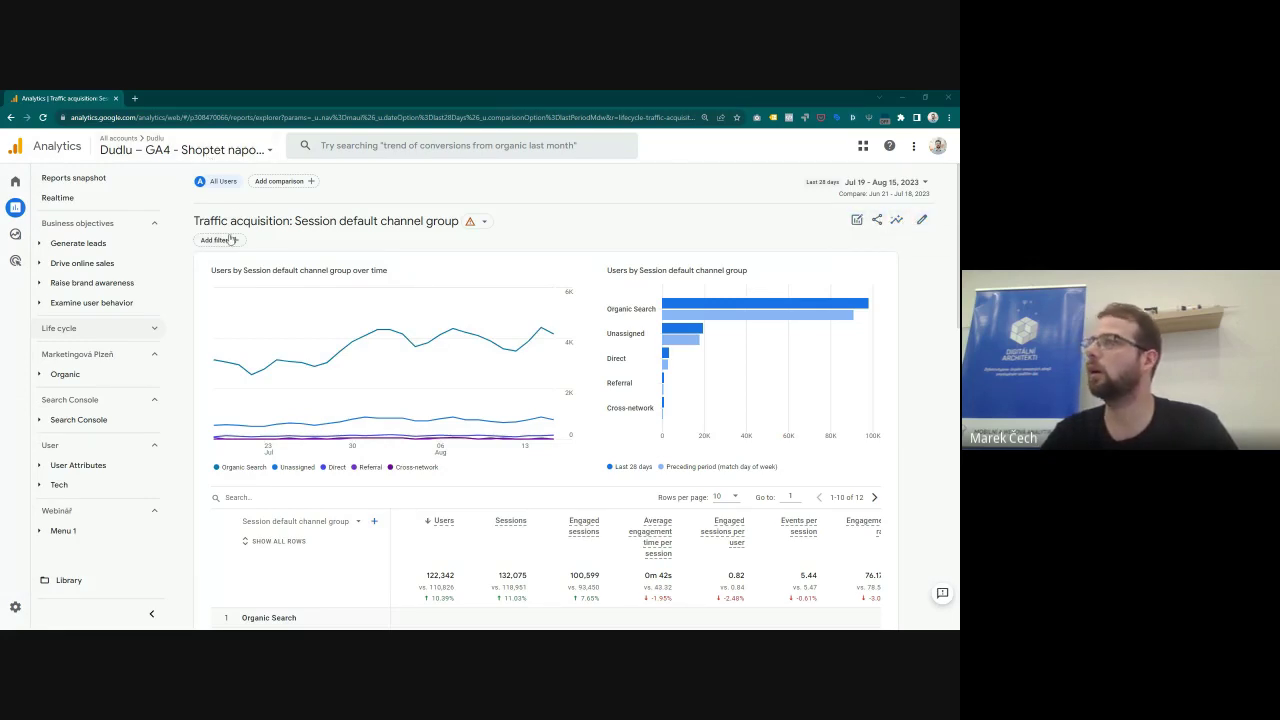
{"action": "left_click", "coordinate": [66, 183]}
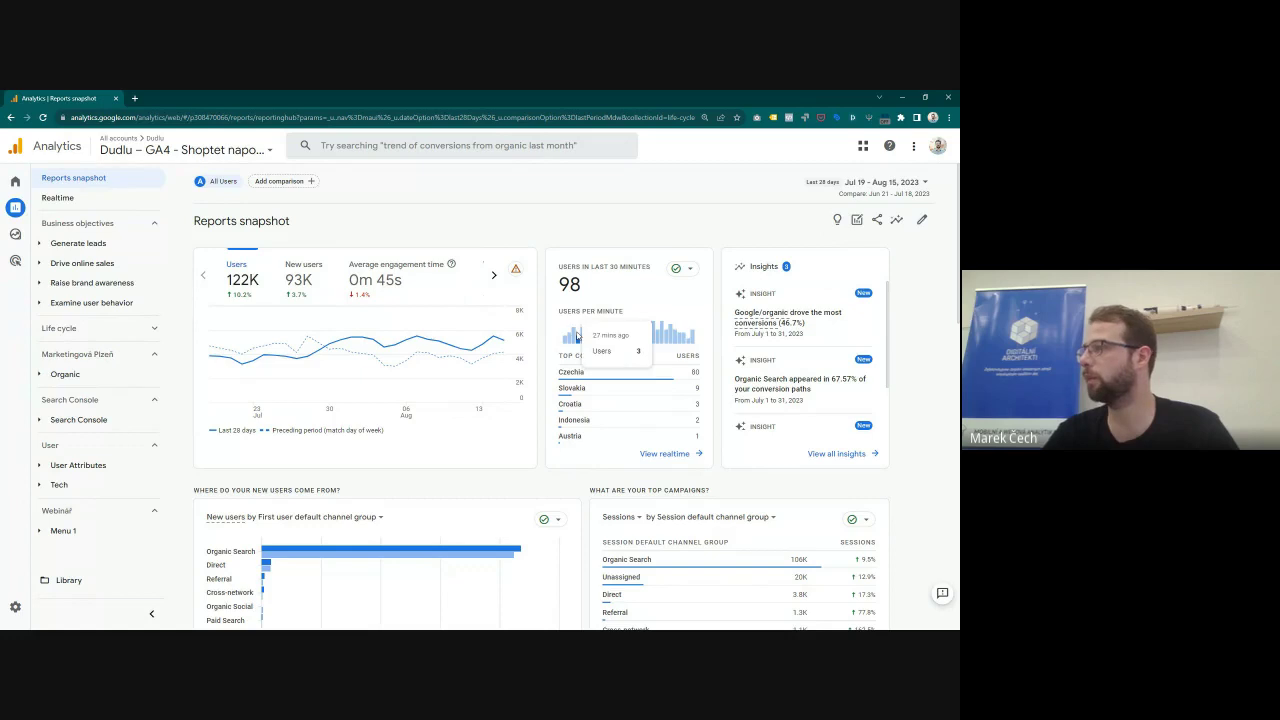
{"action": "scroll", "coordinate": [583, 350], "scroll_direction": "down", "scroll_amount": 3}
{"action": "scroll", "coordinate": [566, 326], "scroll_direction": "up", "scroll_amount": 3}
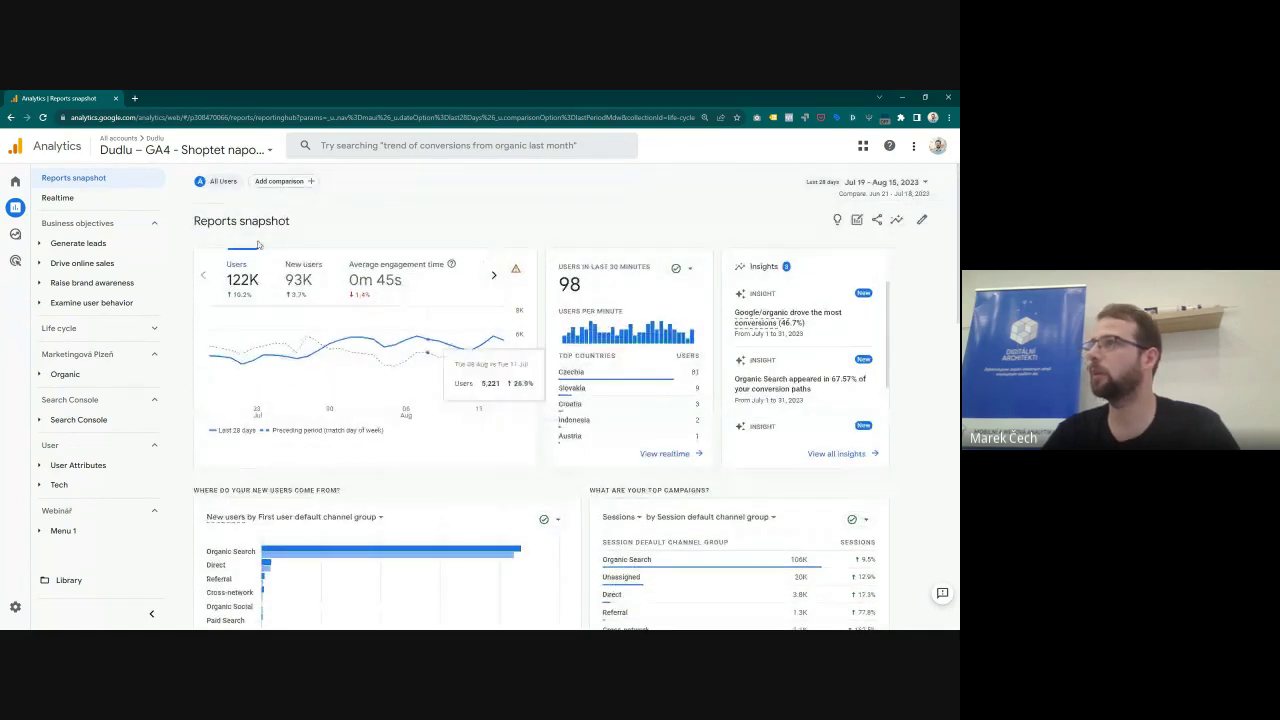
Step: Review the snapshot's date range and comparison presets, and open the Drive online sales overview report
{"action": "left_click", "coordinate": [882, 182]}
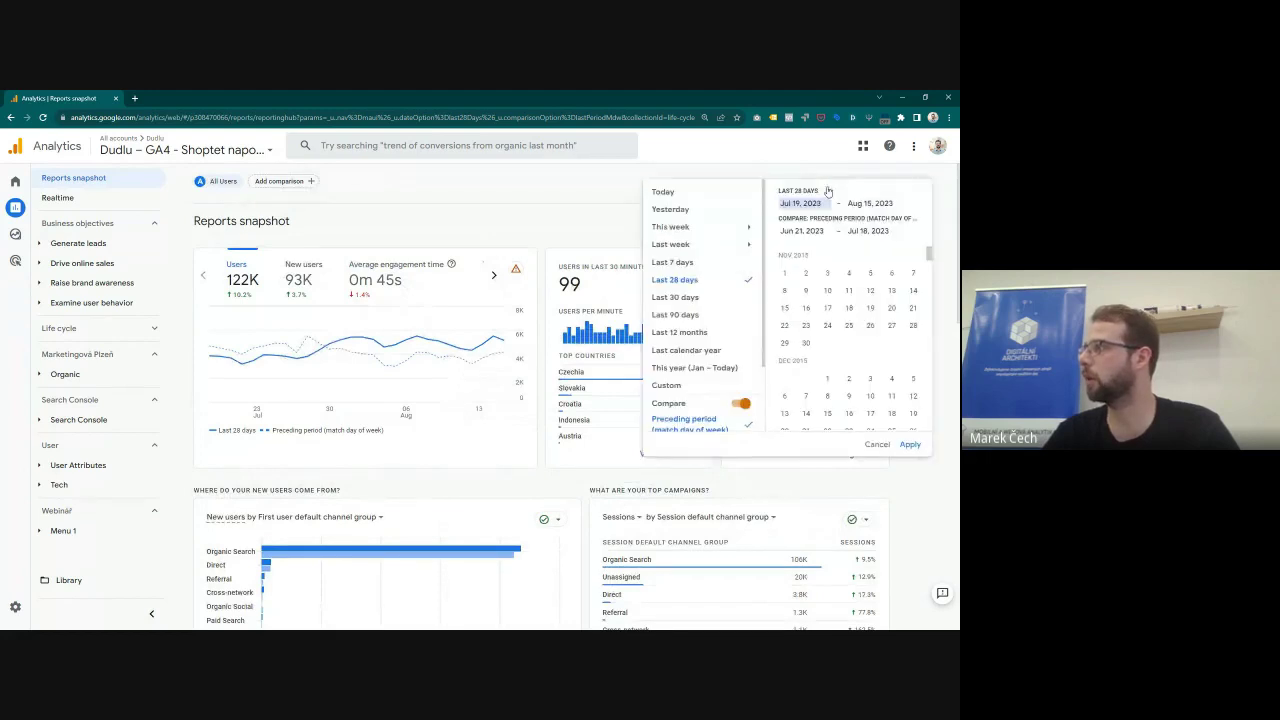
{"action": "scroll", "coordinate": [729, 304], "scroll_direction": "up", "scroll_amount": 2}
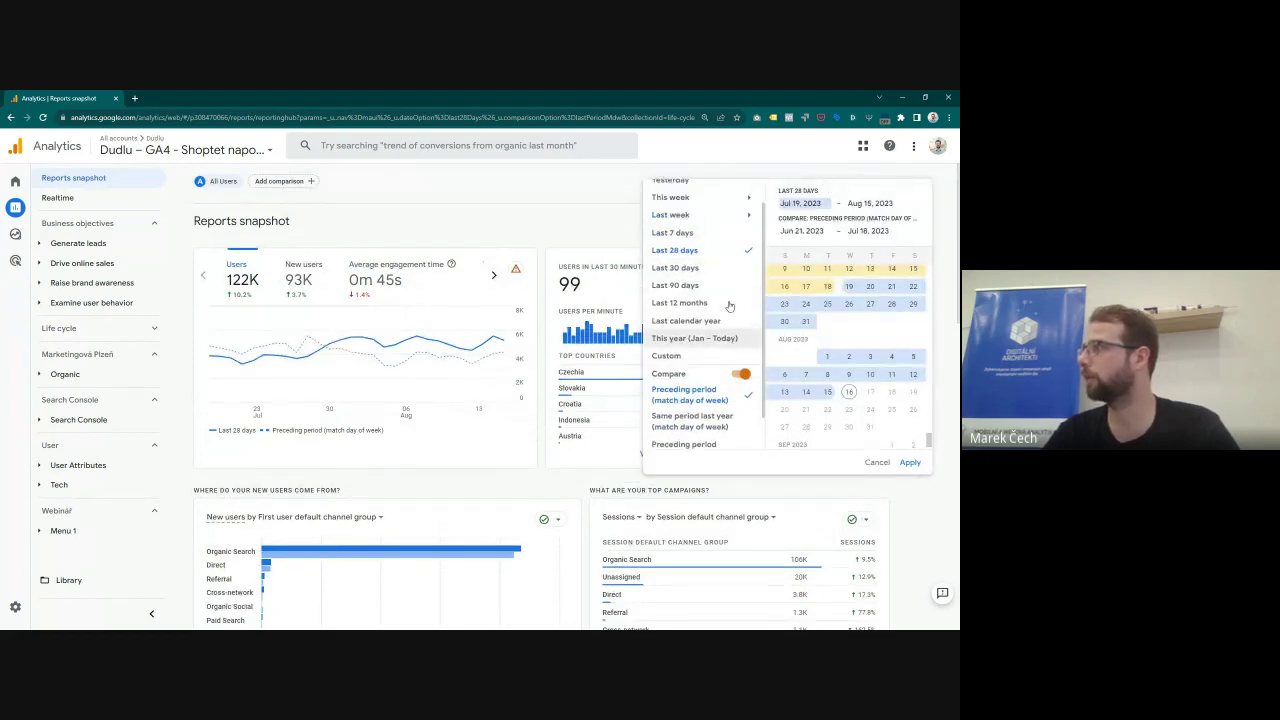
{"action": "left_click", "coordinate": [600, 197]}
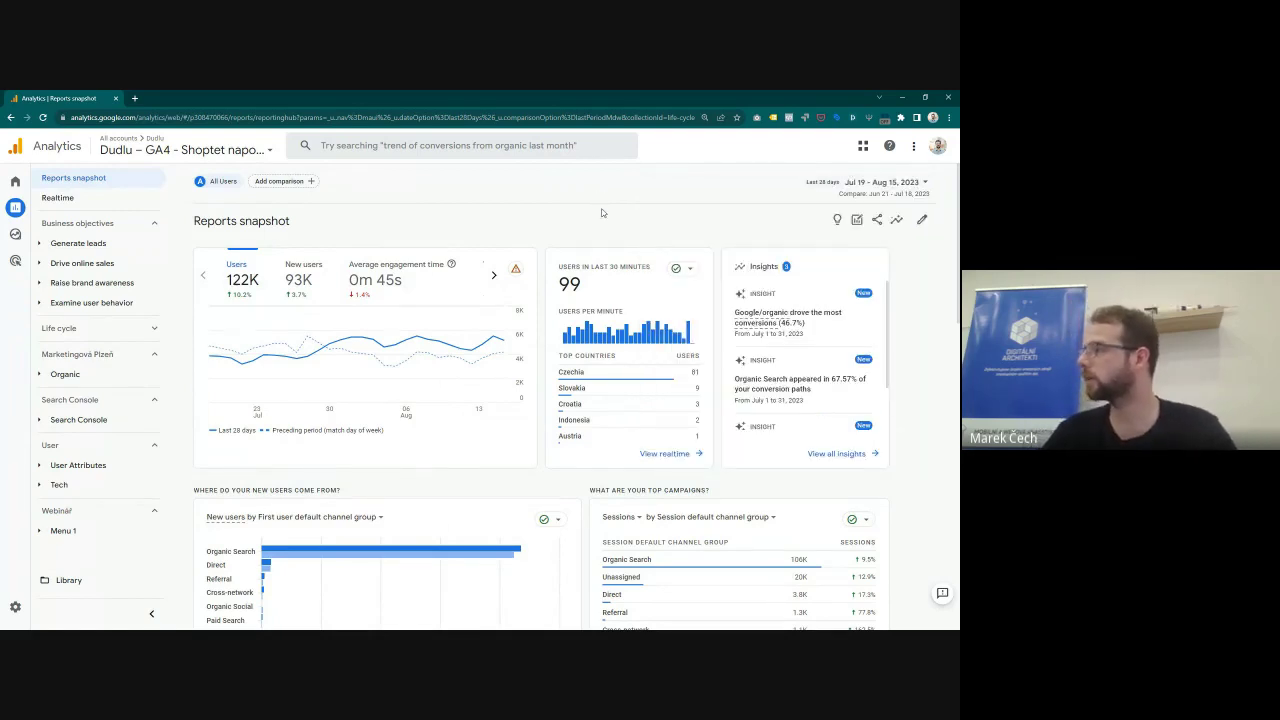
{"action": "scroll", "coordinate": [710, 378], "scroll_direction": "down", "scroll_amount": 5}
{"action": "scroll", "coordinate": [690, 368], "scroll_direction": "up", "scroll_amount": 5}
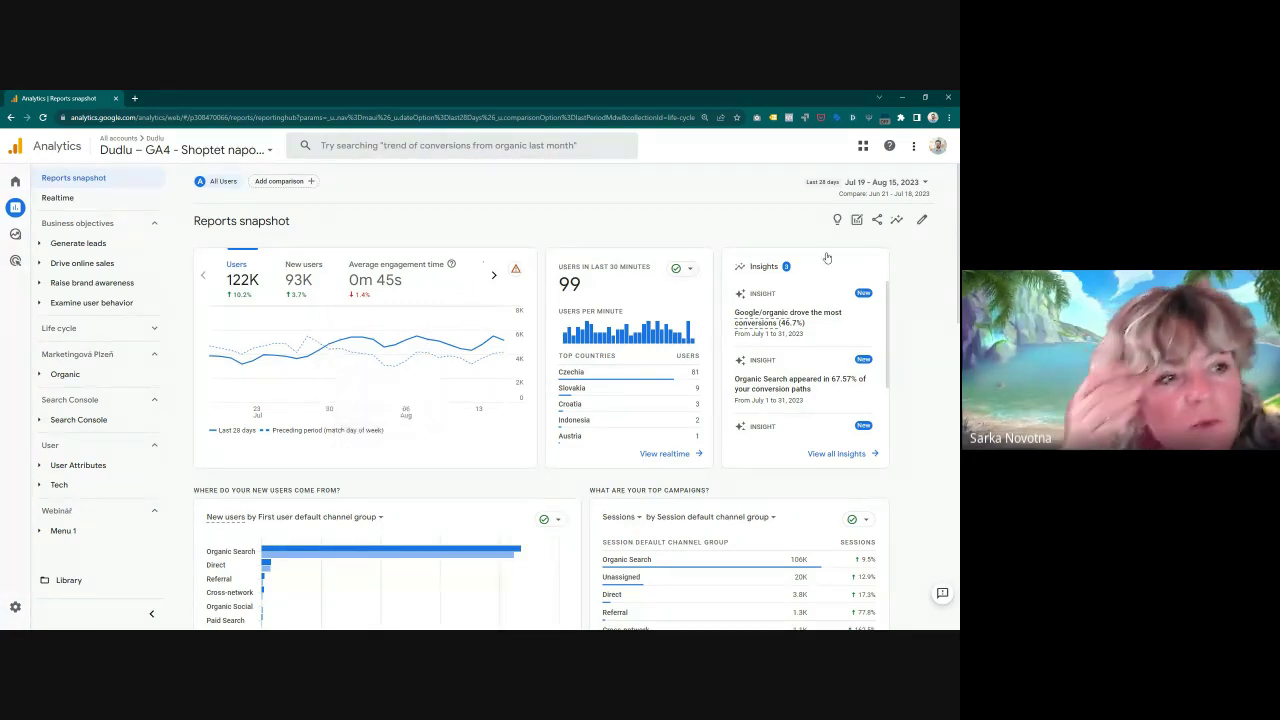
{"action": "left_click", "coordinate": [888, 188]}
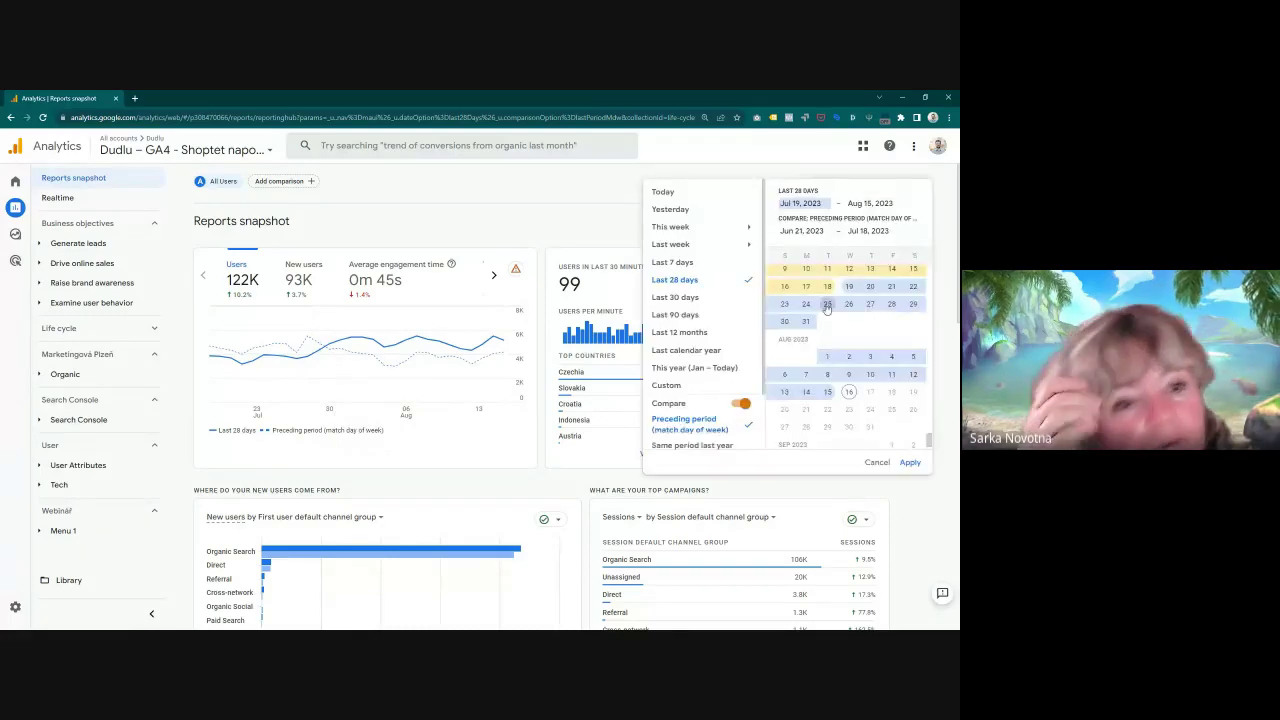
{"action": "left_click", "coordinate": [100, 263]}
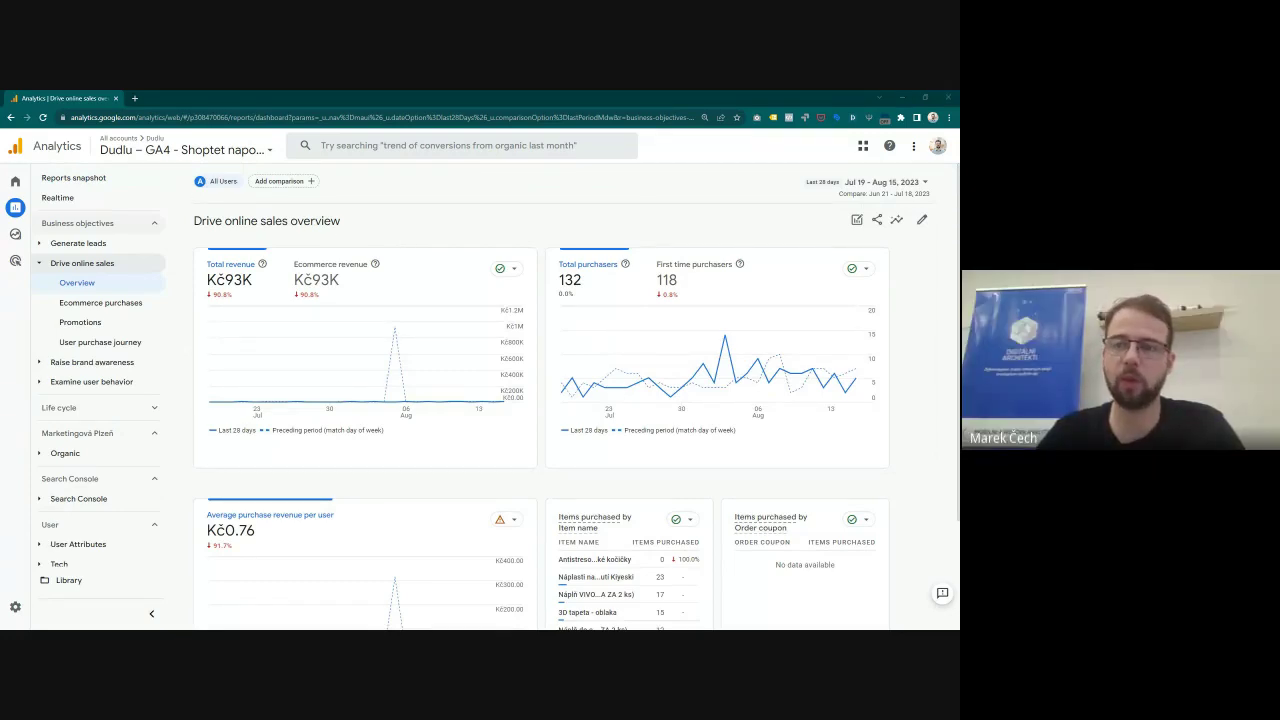
Step: Switch to the webinar GA4 presentation in Google Slides and review the PŮVODNÍ POHLEDY UA slide and its medium.com link
{"action": "key", "text": "alt+Tab"}
{"action": "left_click", "coordinate": [101, 100]}
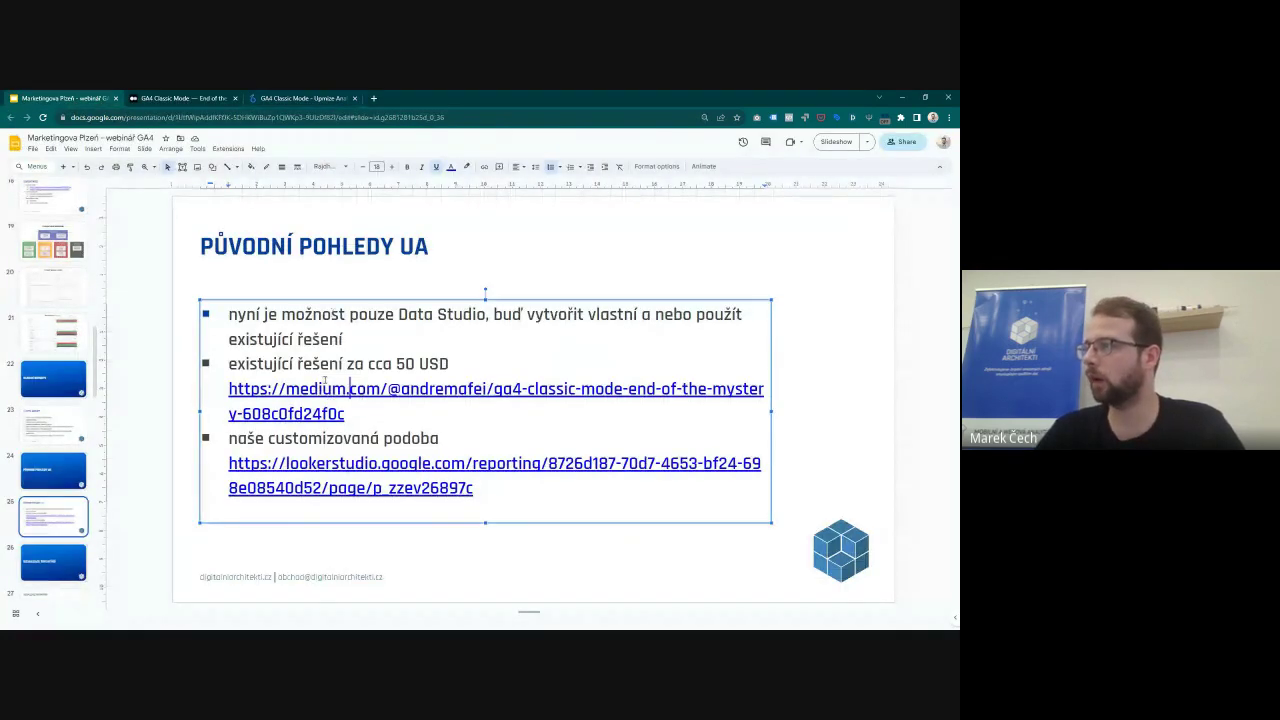
{"action": "left_click", "coordinate": [380, 389]}
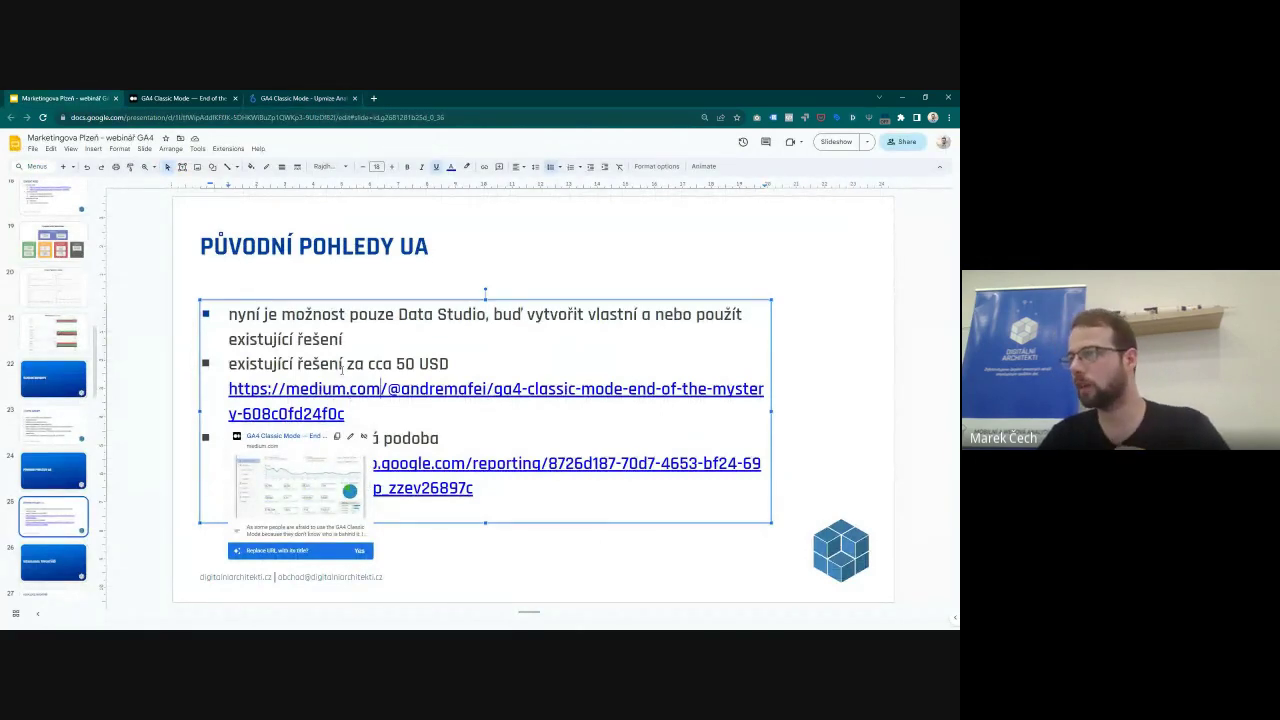
{"action": "left_click_drag", "start_coordinate": [369, 414], "coordinate": [230, 364]}
{"action": "left_click", "coordinate": [415, 414]}
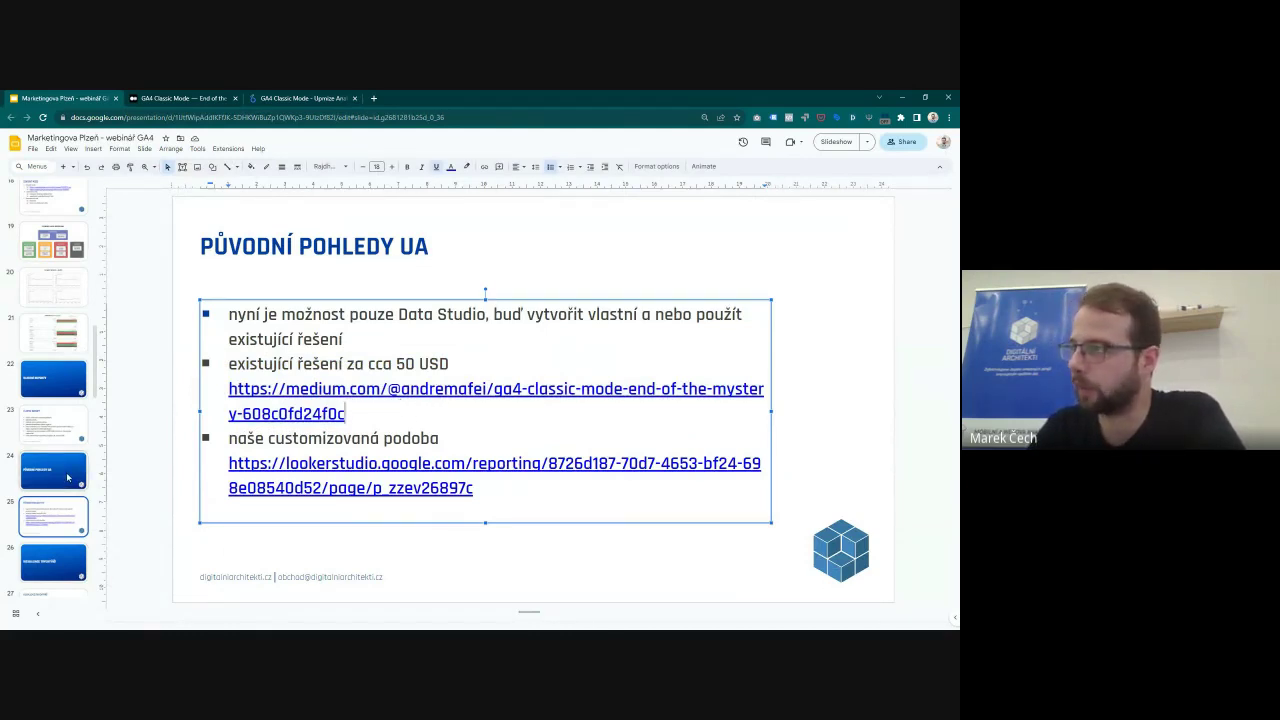
{"action": "scroll", "coordinate": [52, 520], "scroll_direction": "down", "scroll_amount": 1}
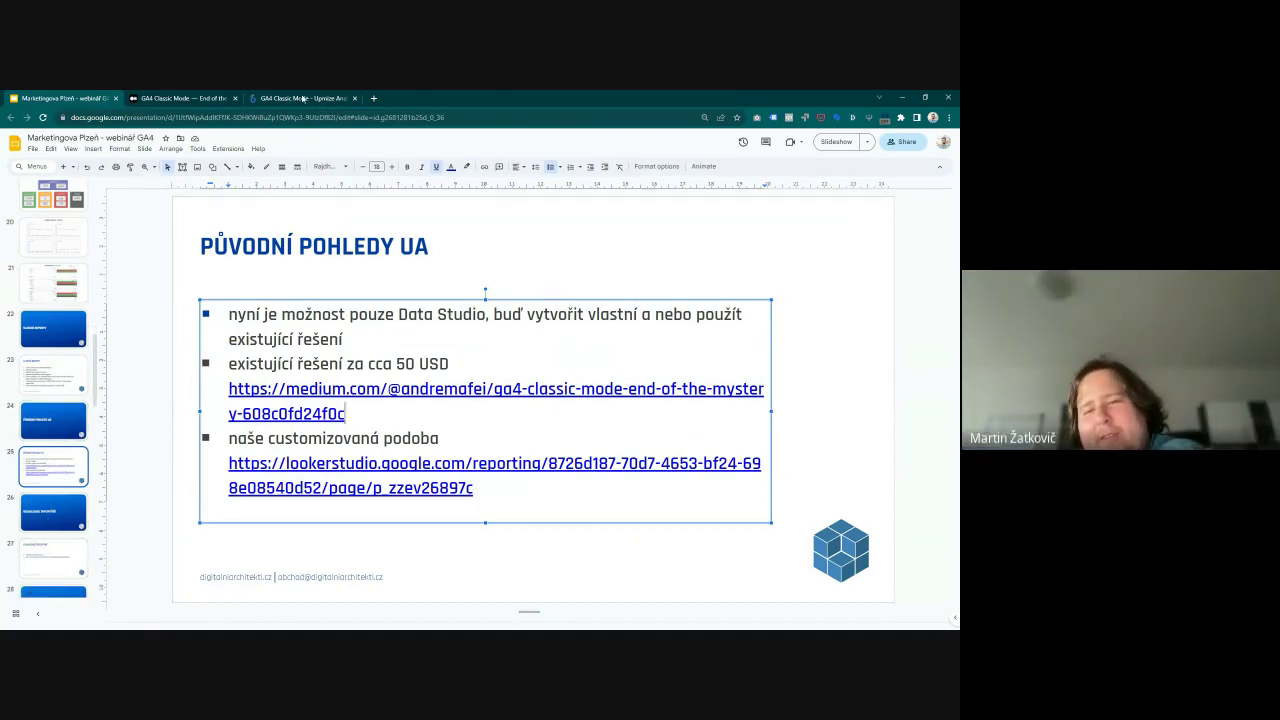
Step: Switch to the GA4 Classic Mode report in Looker Studio and open its Buy template page
{"action": "left_click", "coordinate": [296, 99]}
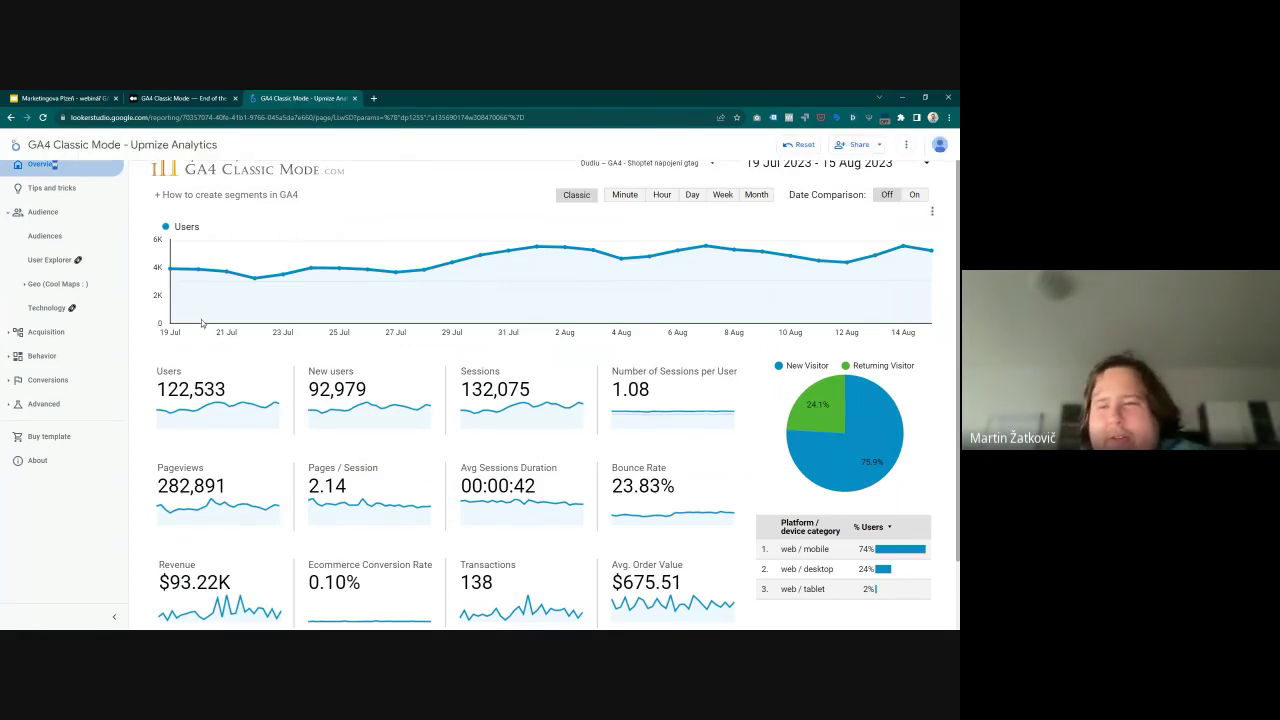
{"action": "left_click", "coordinate": [76, 439]}
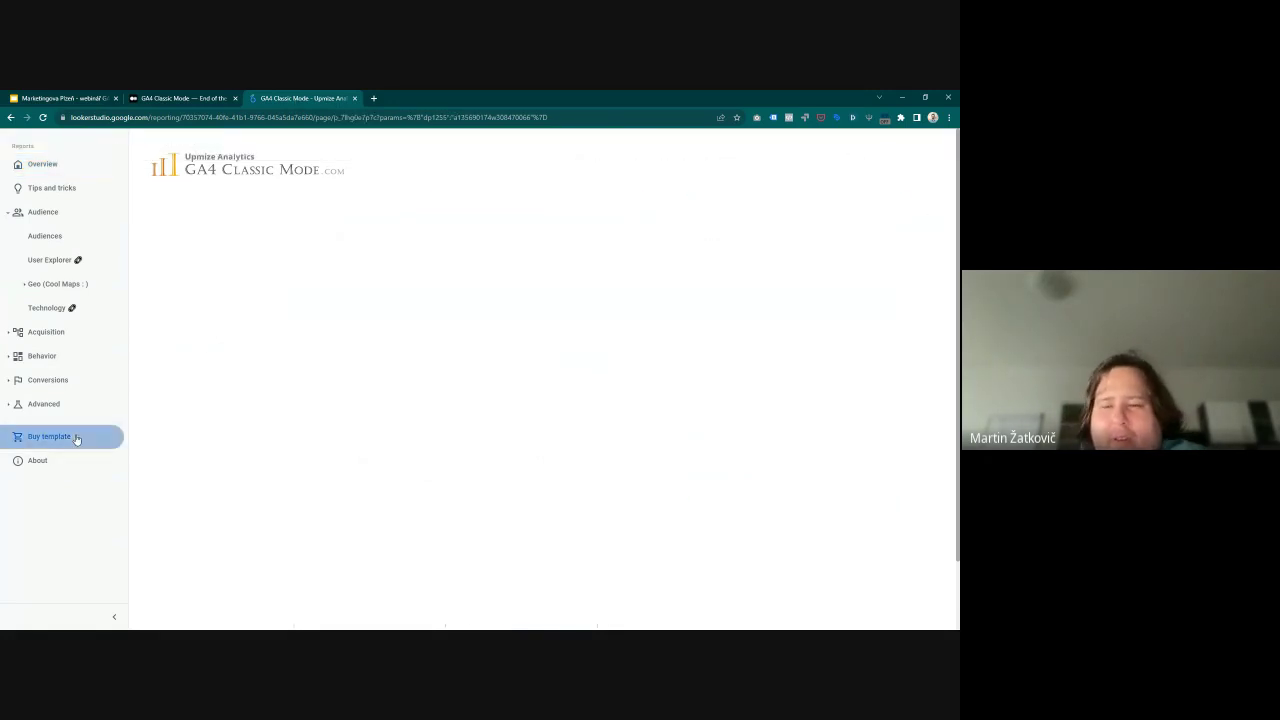
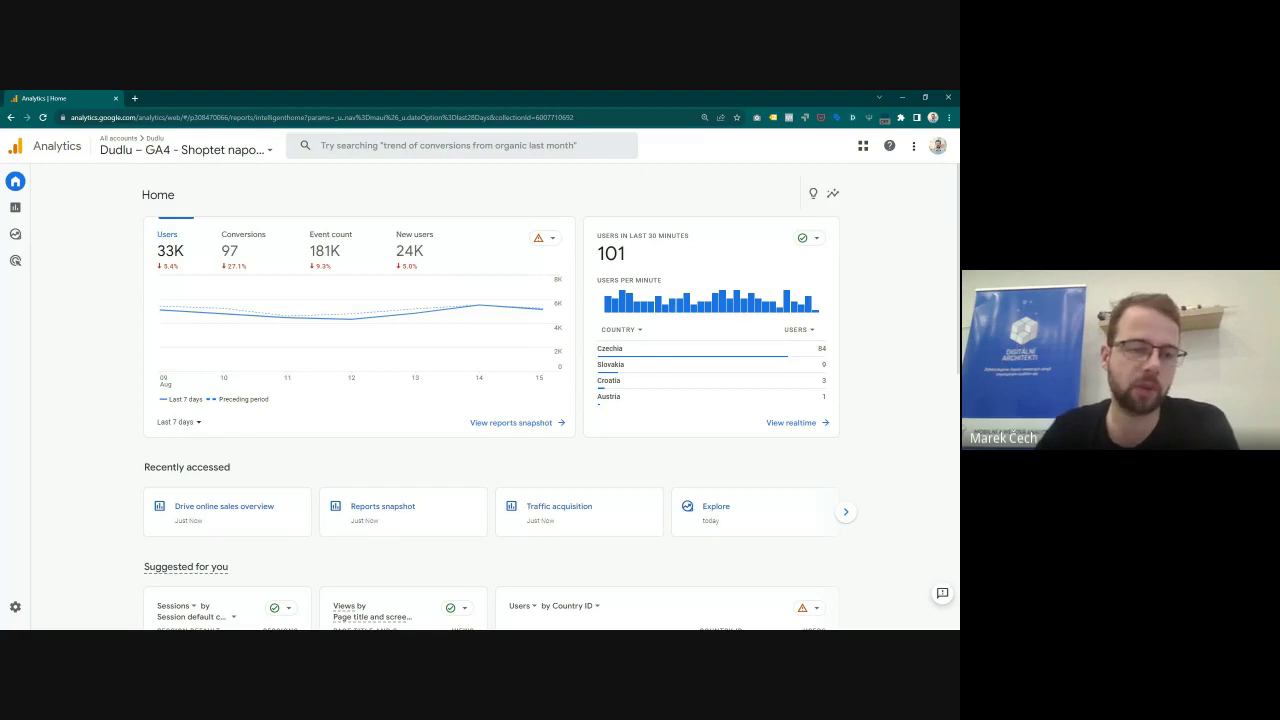
Step: Create a blank exploration in Google Analytics and set its technique to Funnel exploration
{"action": "left_click", "coordinate": [26, 233]}
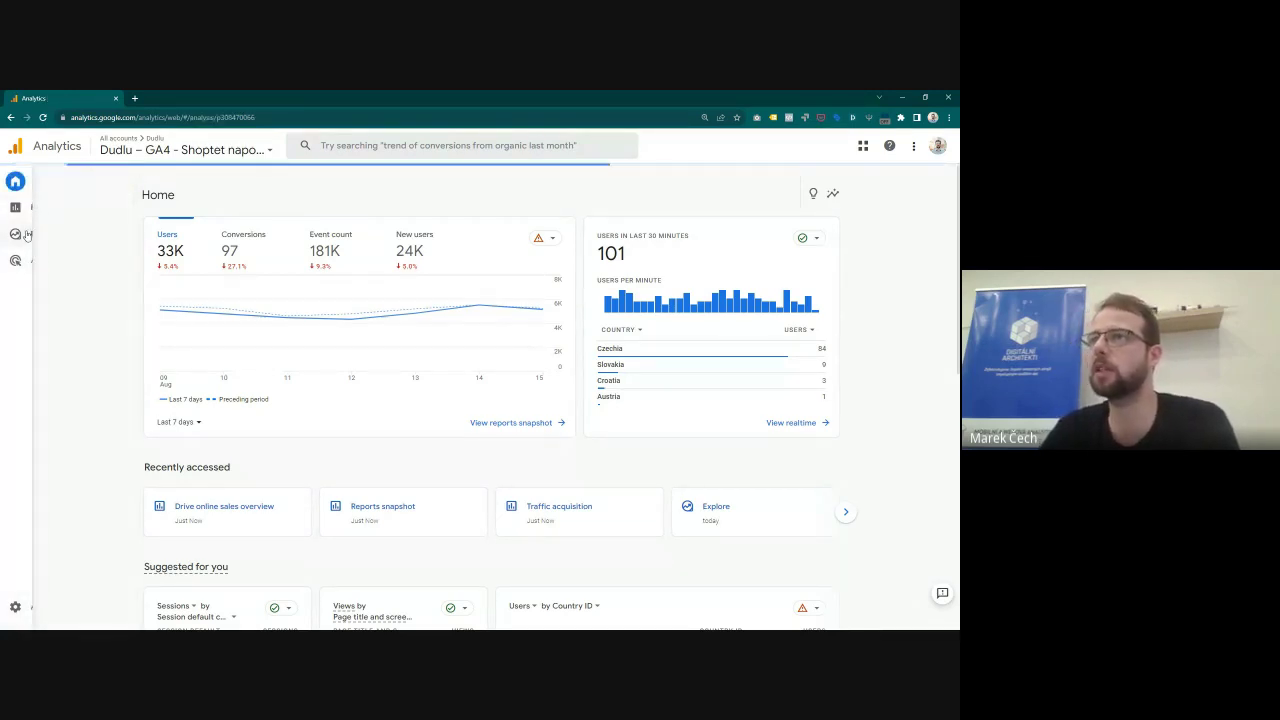
{"action": "mouse_move", "coordinate": [26, 250]}
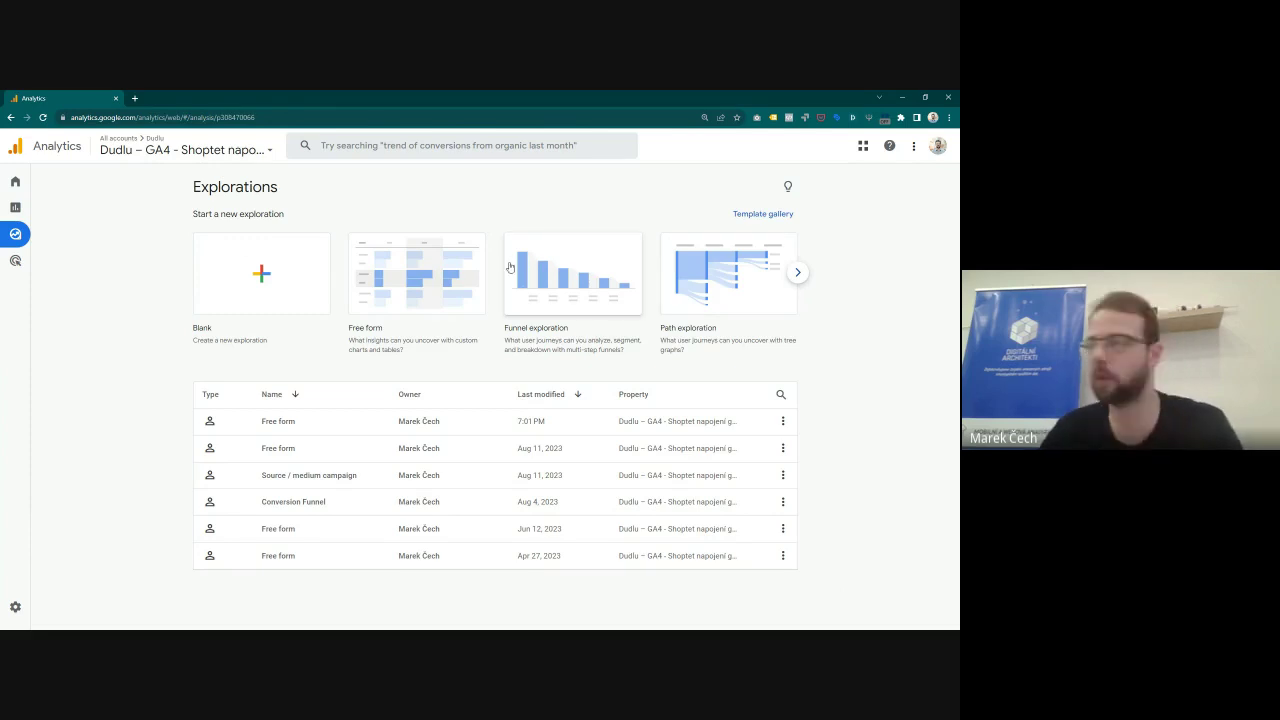
{"action": "left_click", "coordinate": [226, 272]}
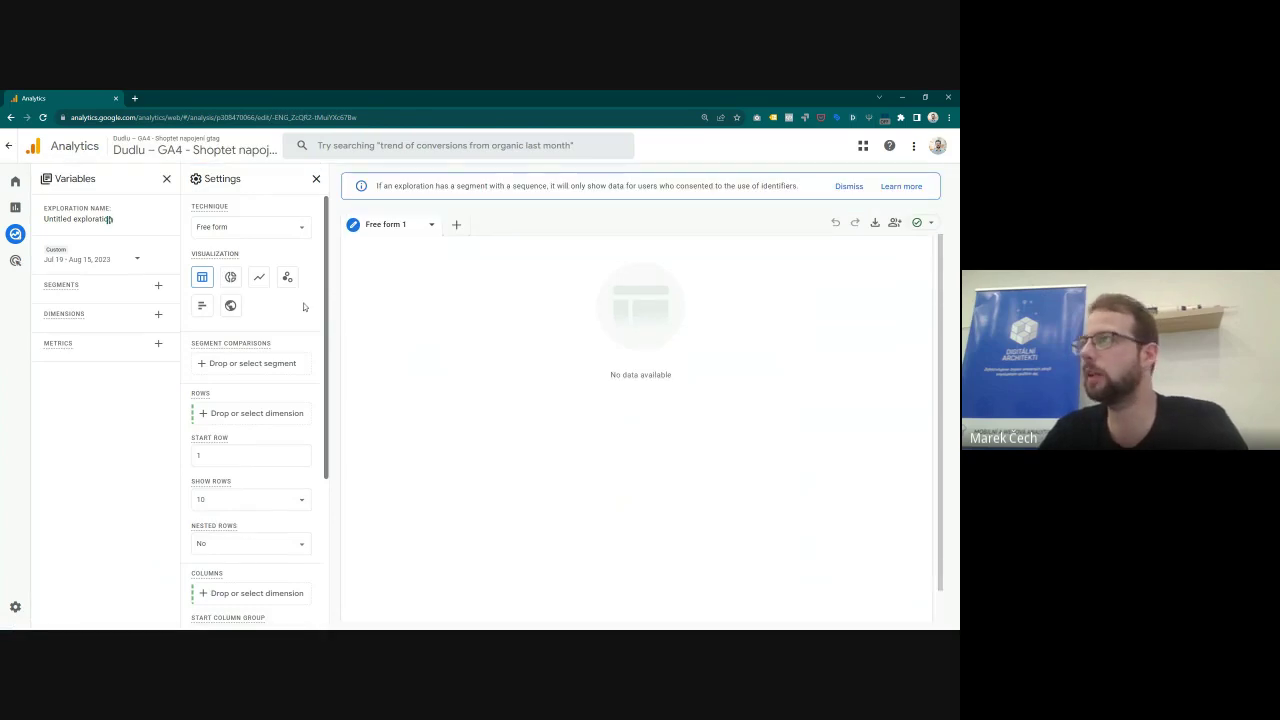
{"action": "left_click", "coordinate": [208, 228]}
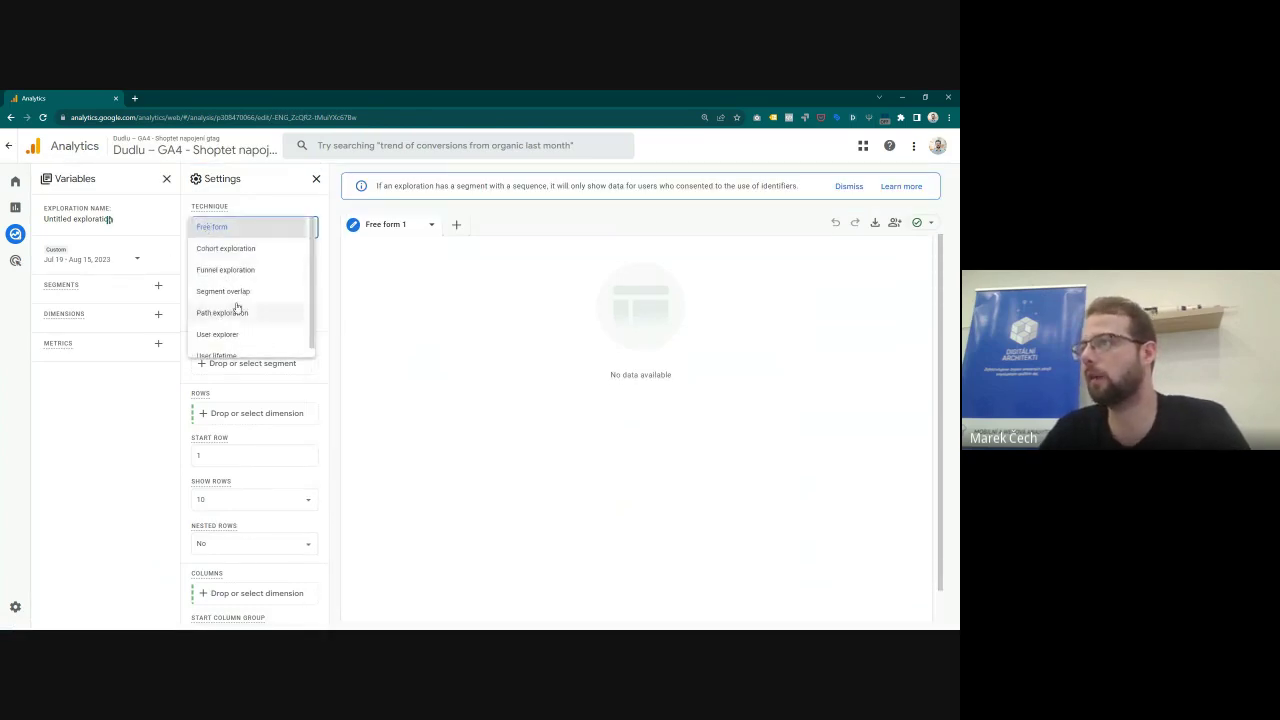
{"action": "left_click", "coordinate": [231, 272]}
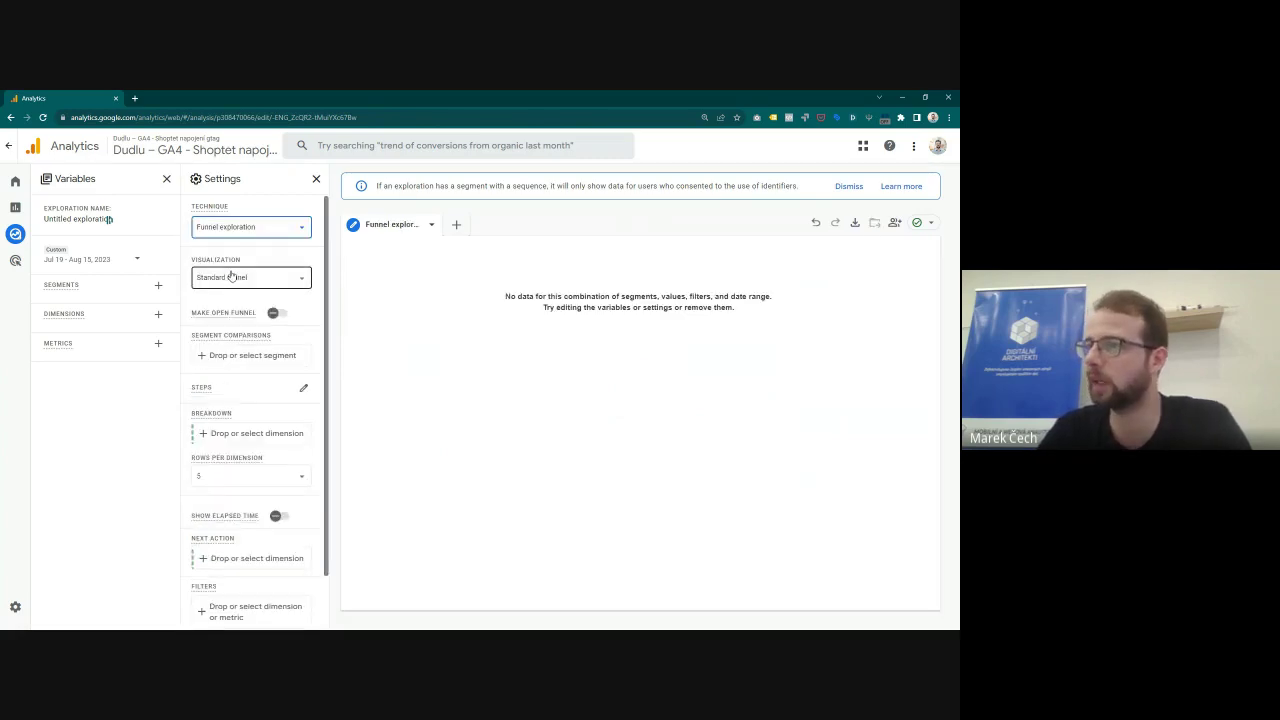
Step: Name the first funnel step "Přidání do košíku" and set its condition to the add_to_cart event
{"action": "left_click", "coordinate": [305, 386]}
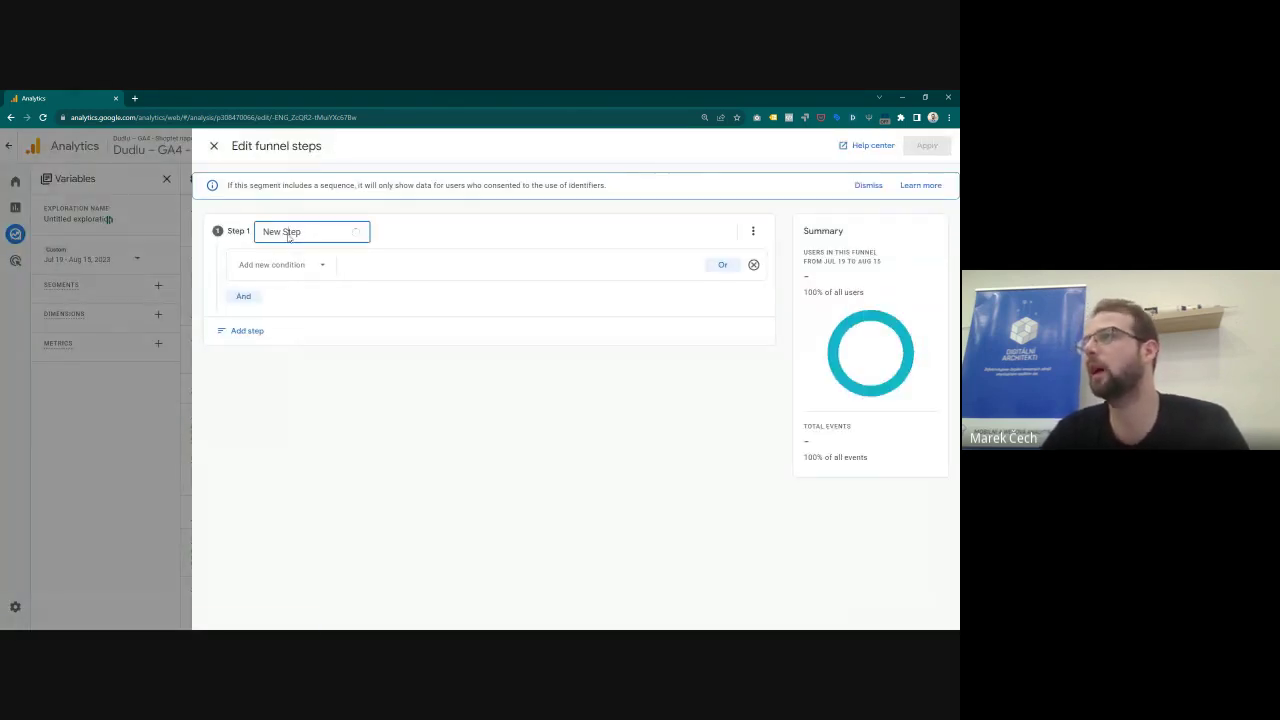
{"action": "left_click", "coordinate": [288, 234]}
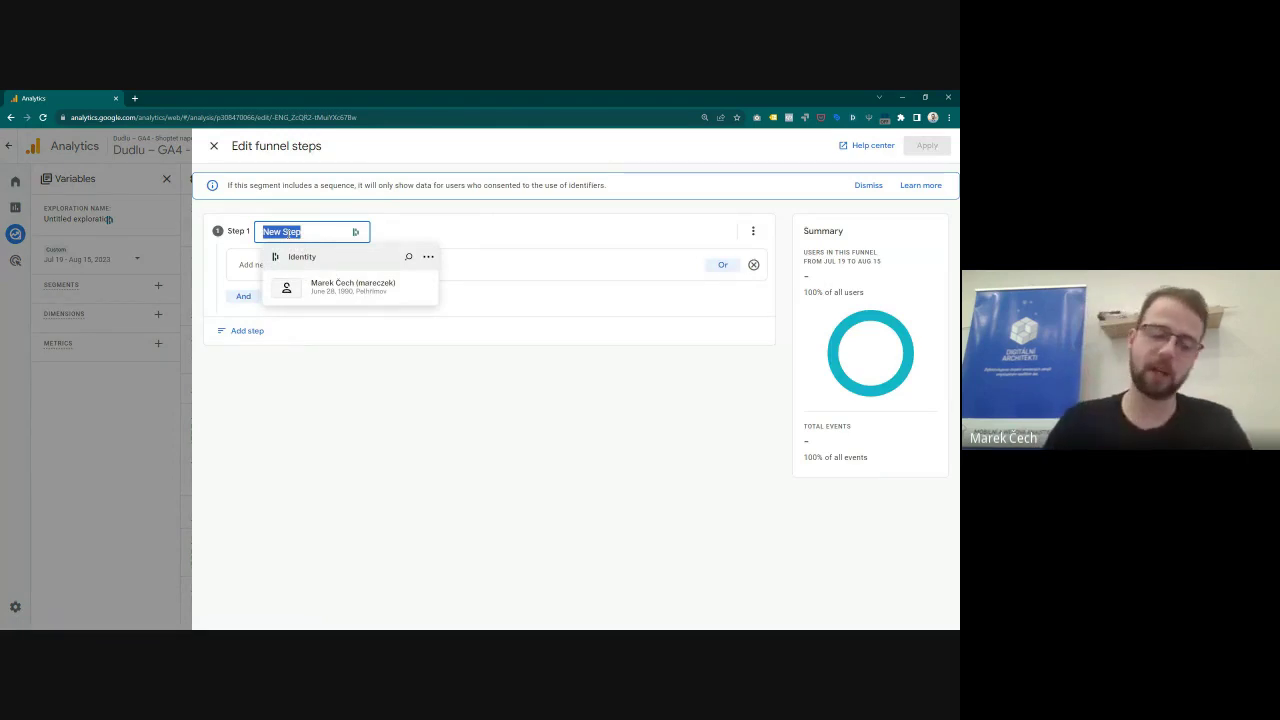
{"action": "key", "text": "Escape"}
{"action": "type", "text": "Přidání do košíku"}
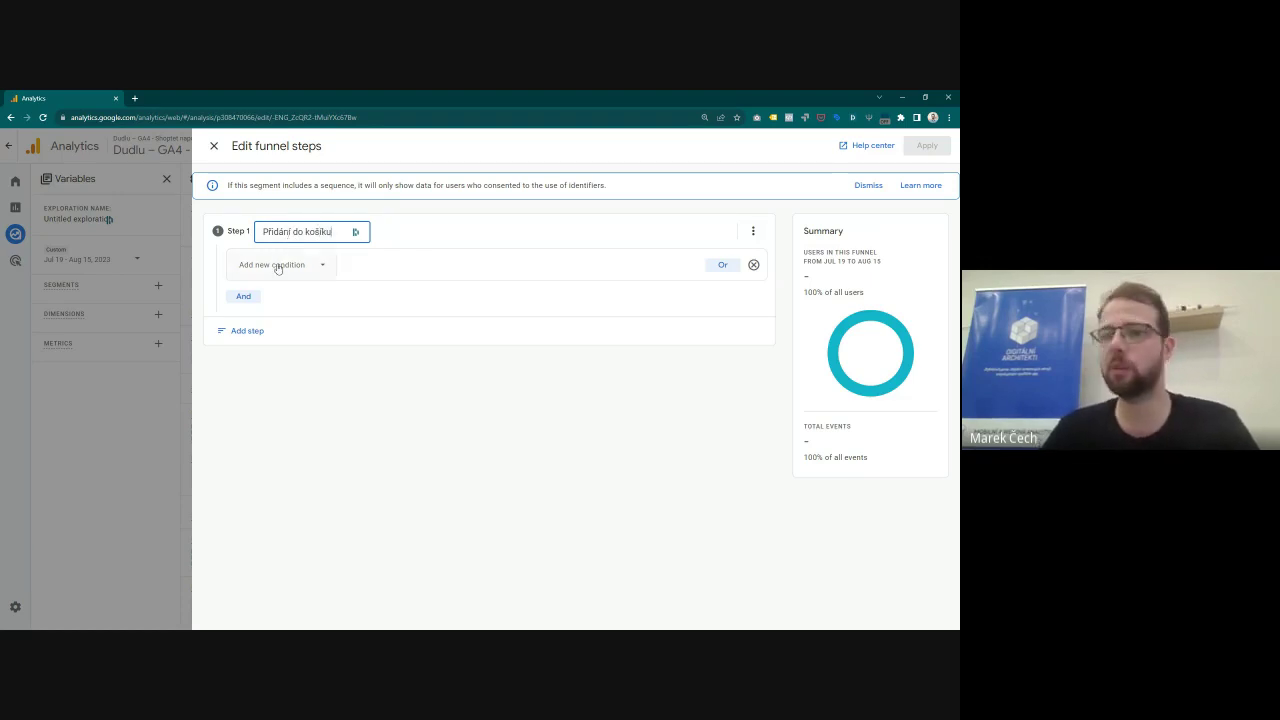
{"action": "left_click", "coordinate": [278, 265]}
{"action": "type", "text": "add_to_cart"}
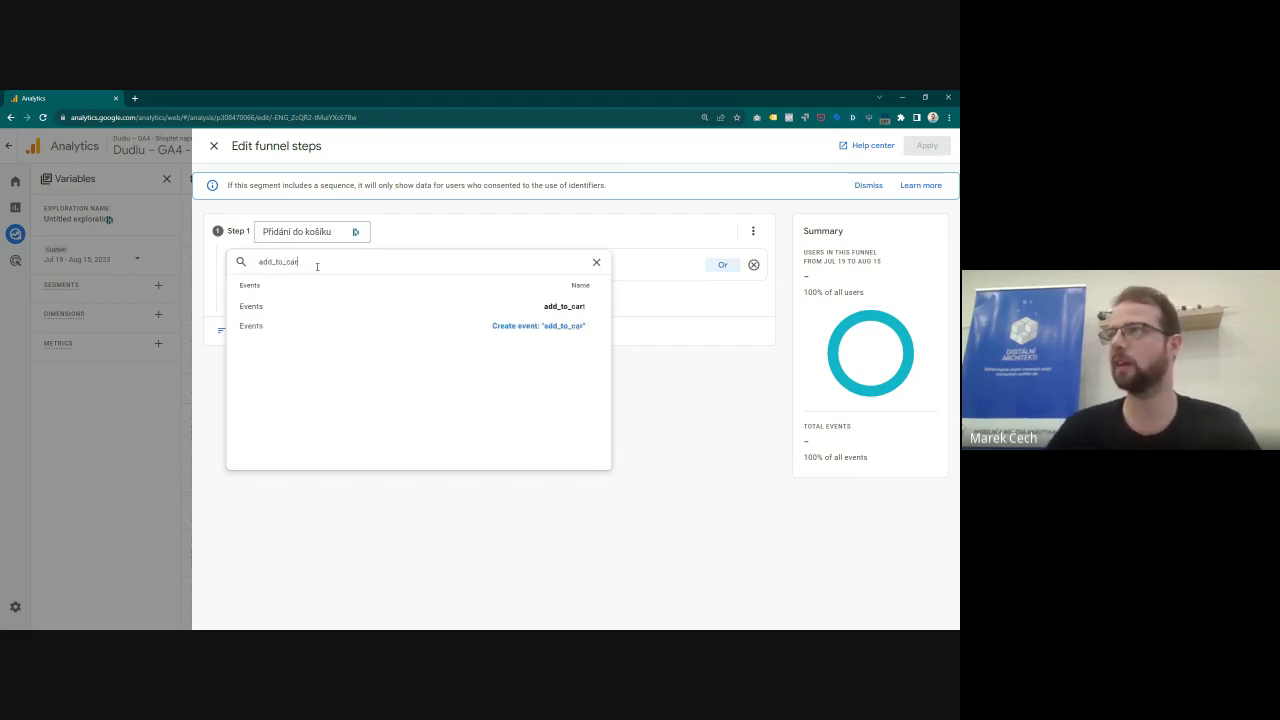
{"action": "left_click", "coordinate": [502, 304]}
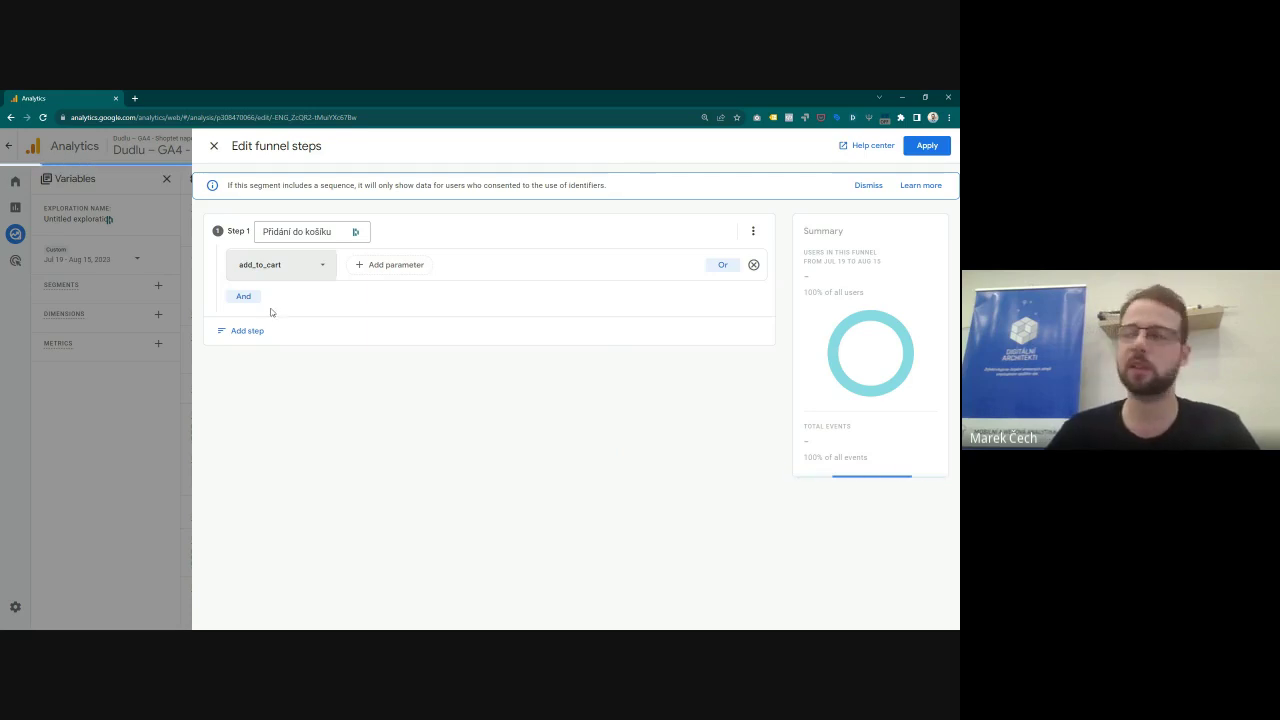
Step: Add a second funnel step named "Zobrazil košík" with the view_cart event as its condition
{"action": "left_click", "coordinate": [242, 333]}
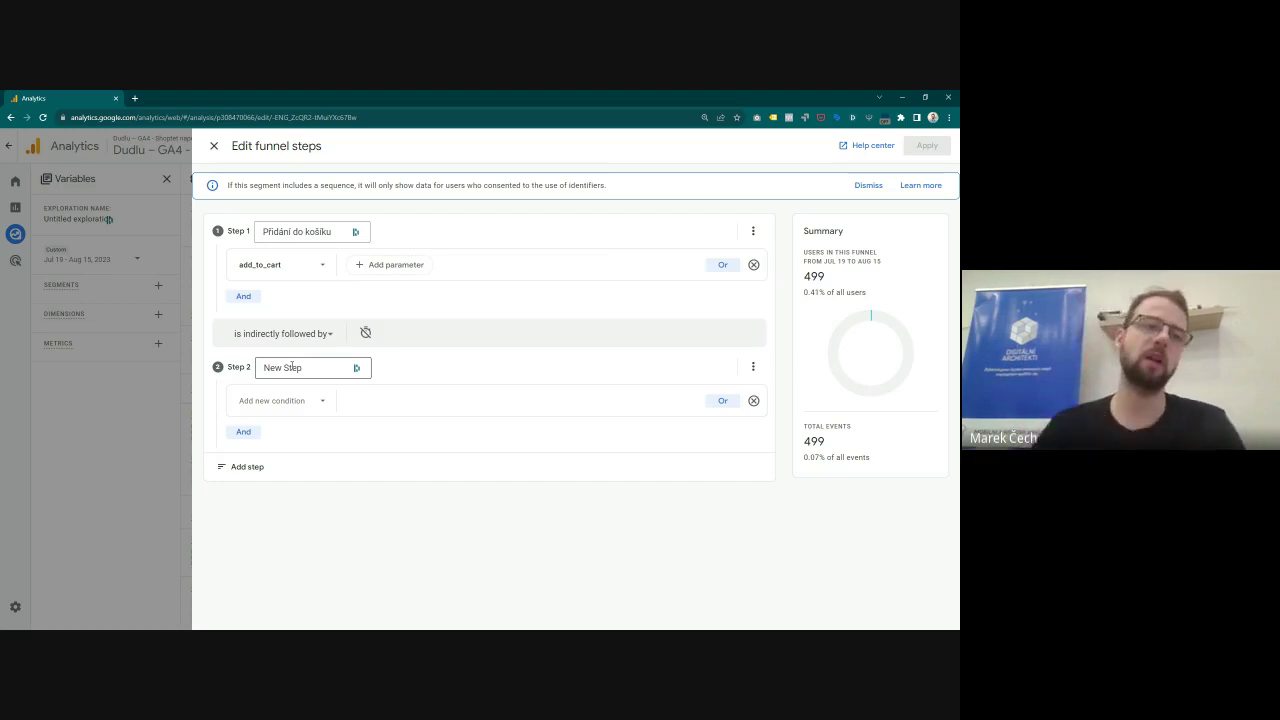
{"action": "triple_click", "coordinate": [294, 367]}
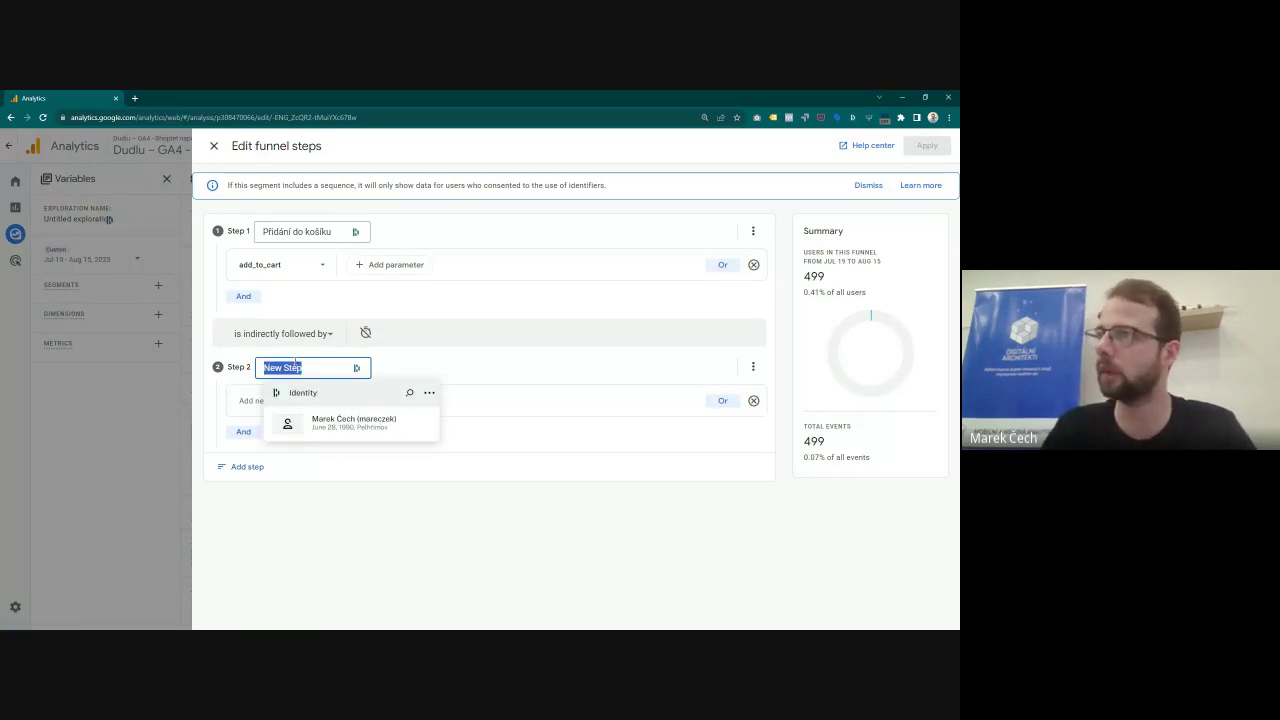
{"action": "key", "text": "Escape"}
{"action": "type", "text": "Zobra"}
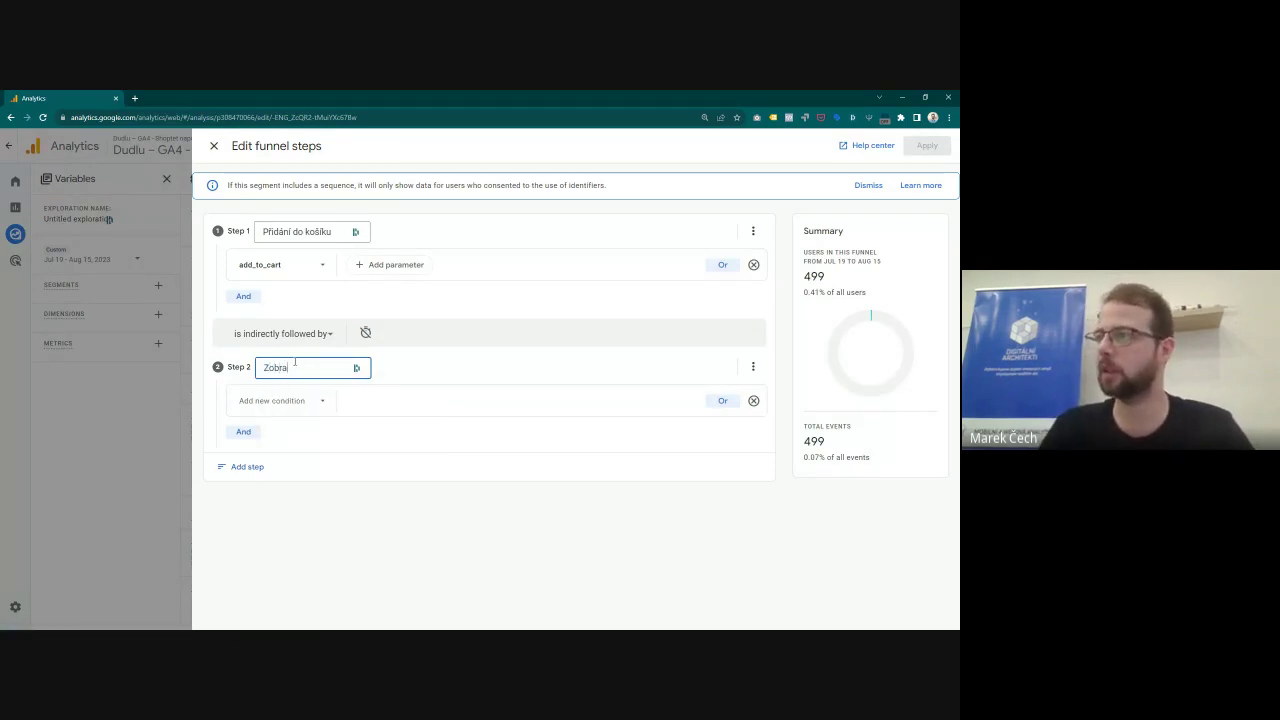
{"action": "type", "text": "zit košikošík"}
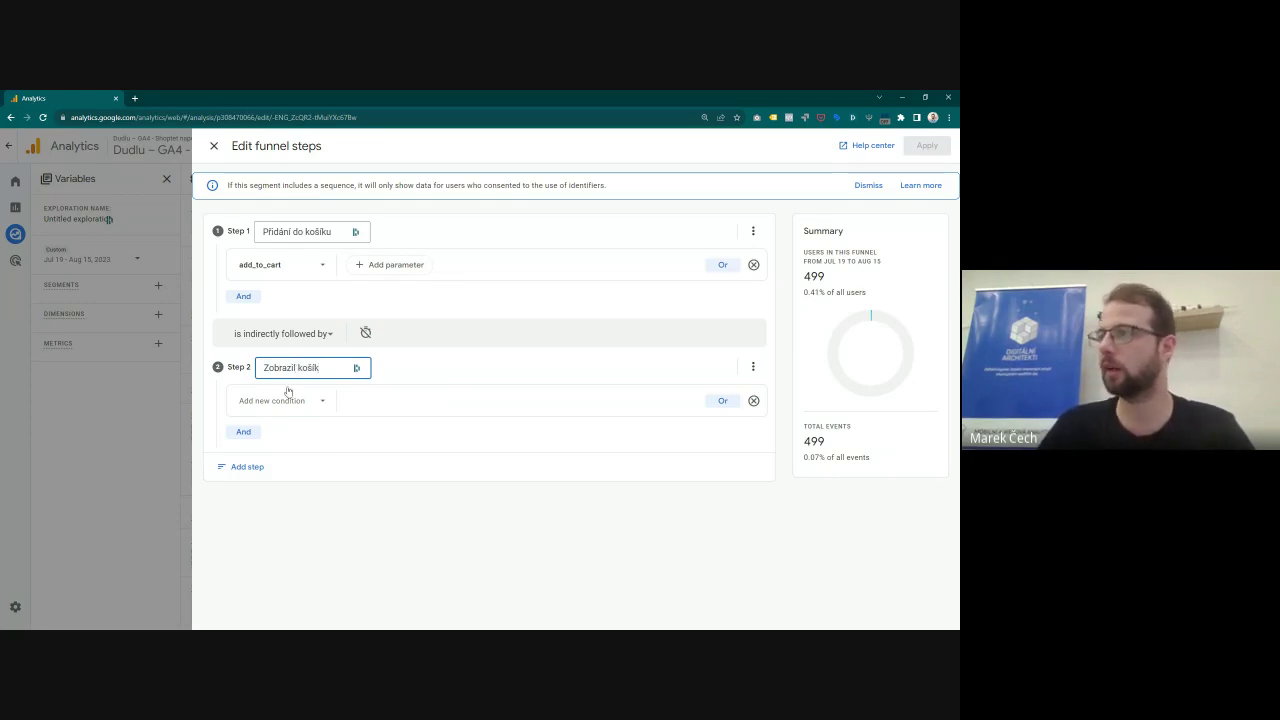
{"action": "left_click", "coordinate": [285, 400]}
{"action": "type", "text": "view_cart"}
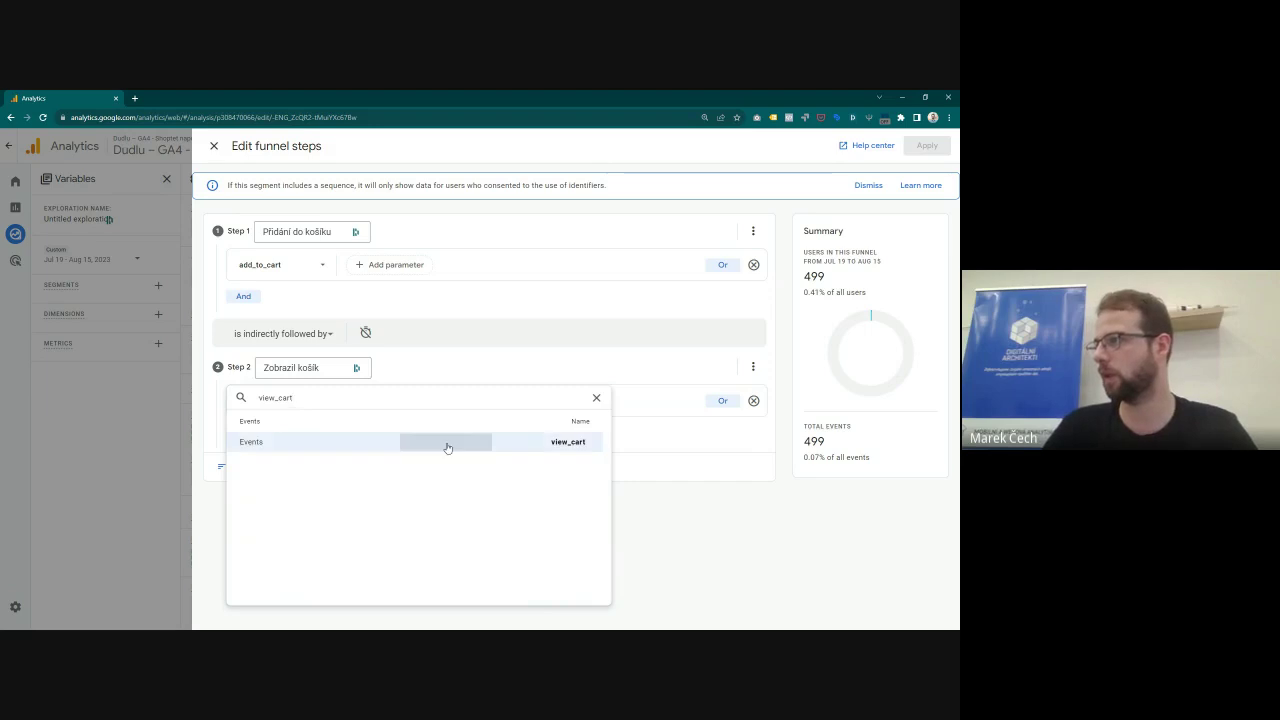
{"action": "left_click", "coordinate": [429, 446]}
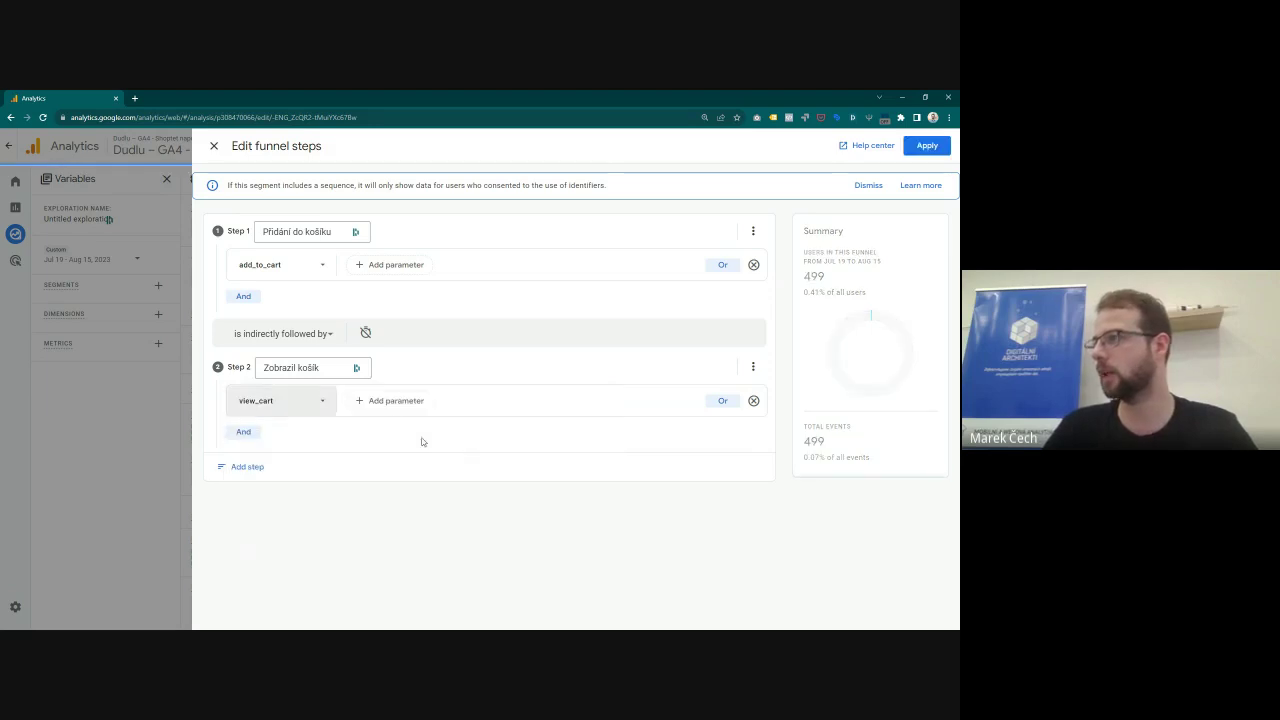
Step: Add a third funnel step named "Vybral dopravu" with the add_shipping_info event as its condition
{"action": "left_click", "coordinate": [240, 467]}
{"action": "left_click", "coordinate": [287, 508]}
{"action": "key", "text": "ctrl+a"}
{"action": "type", "text": "Vybral dopravu"}
{"action": "scroll", "coordinate": [277, 528], "scroll_direction": "down", "scroll_amount": 1}
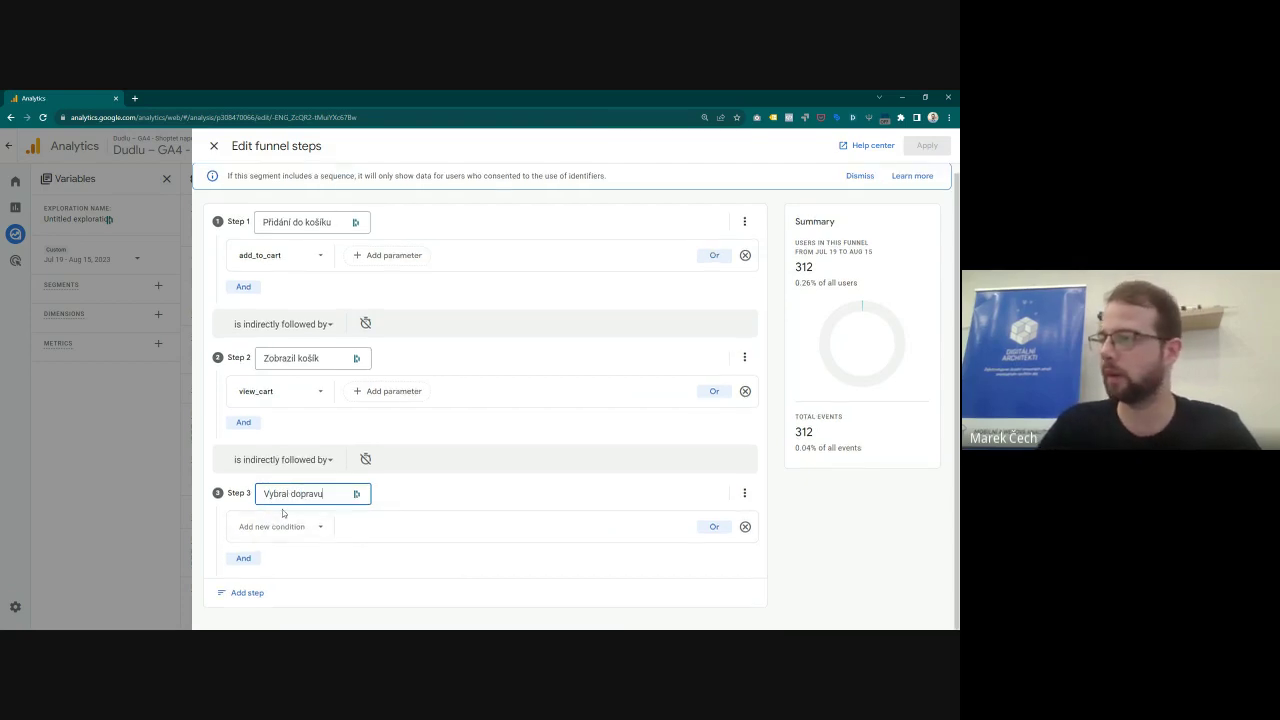
{"action": "left_click", "coordinate": [277, 526]}
{"action": "type", "text": "add"}
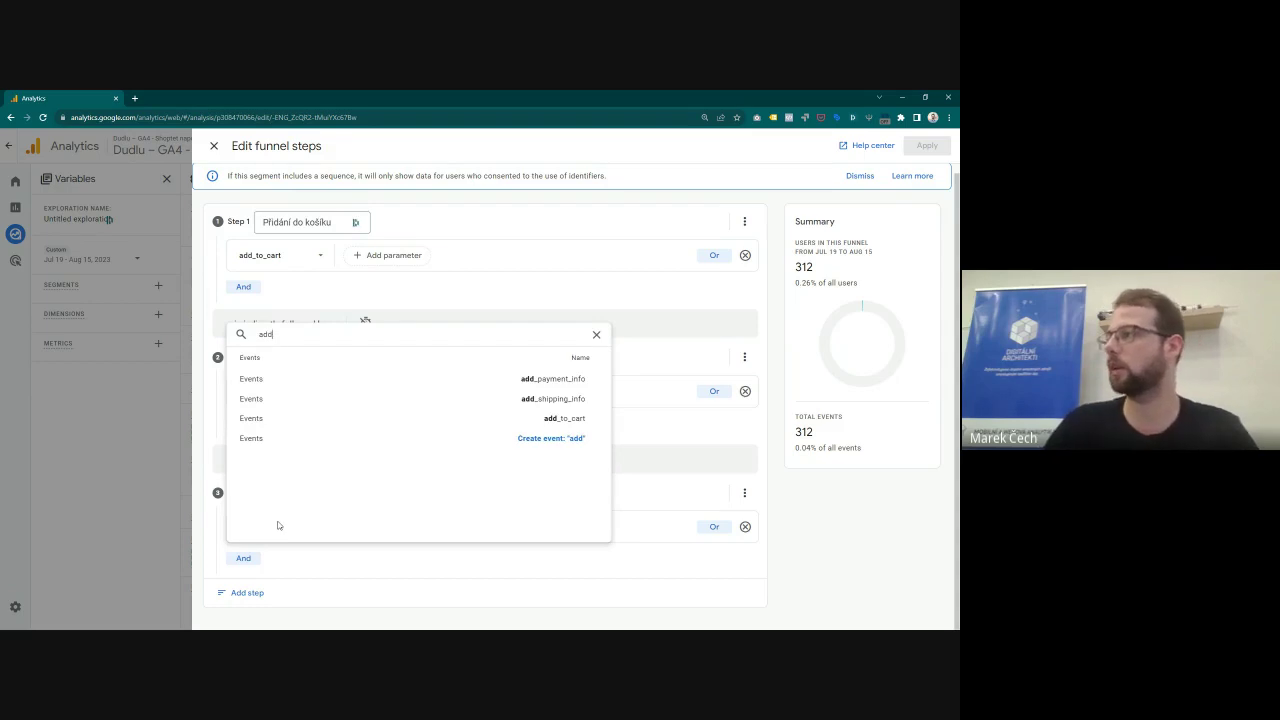
{"action": "left_click", "coordinate": [512, 398]}
Step: Add a fourth funnel step named "Nákup" with the purchase event as its condition and apply the funnel steps
{"action": "left_click", "coordinate": [247, 592]}
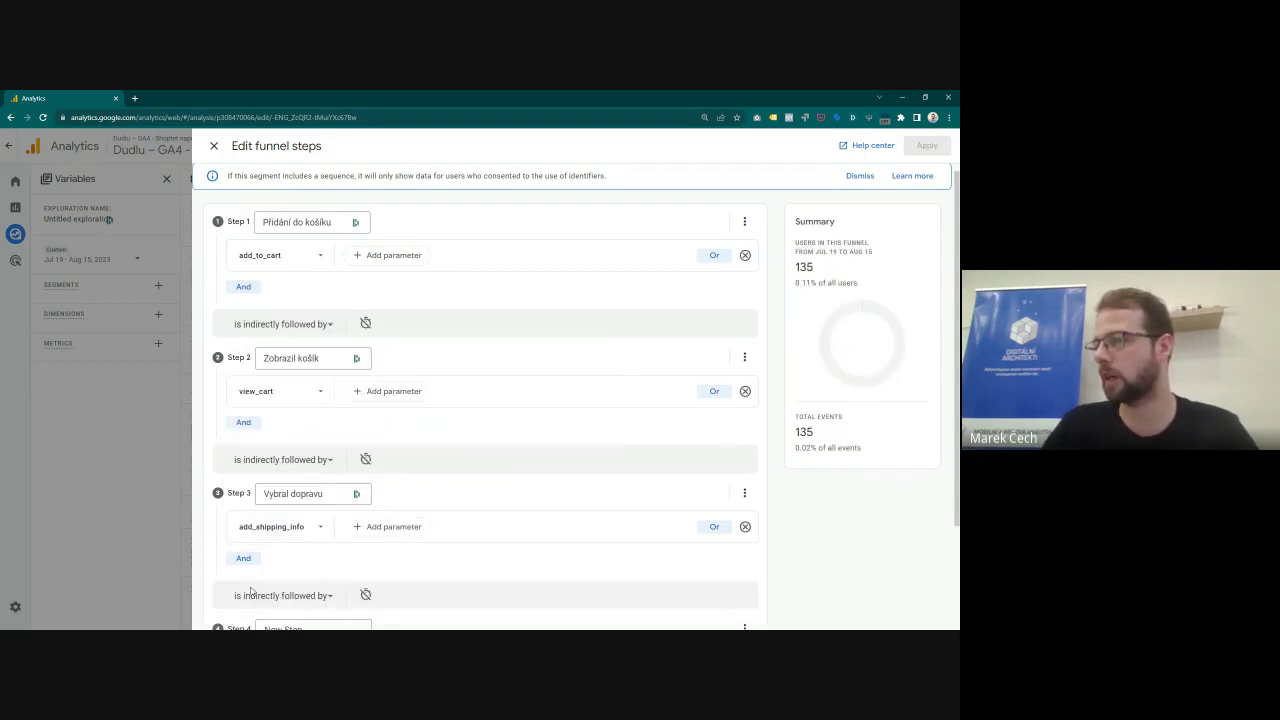
{"action": "left_click", "coordinate": [303, 527]}
{"action": "type", "text": "Purchase"}
{"action": "double_click", "coordinate": [304, 528]}
{"action": "type", "text": "Nákup"}
{"action": "left_click", "coordinate": [303, 558]}
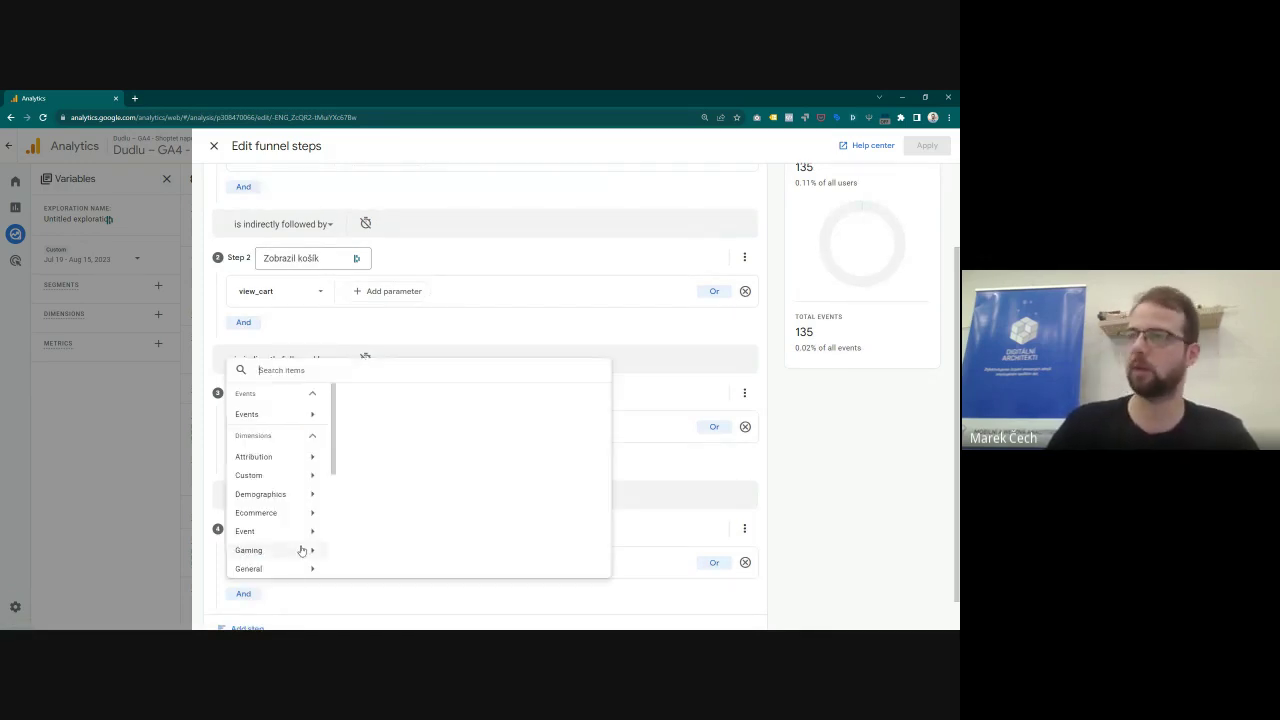
{"action": "type", "text": "purchase"}
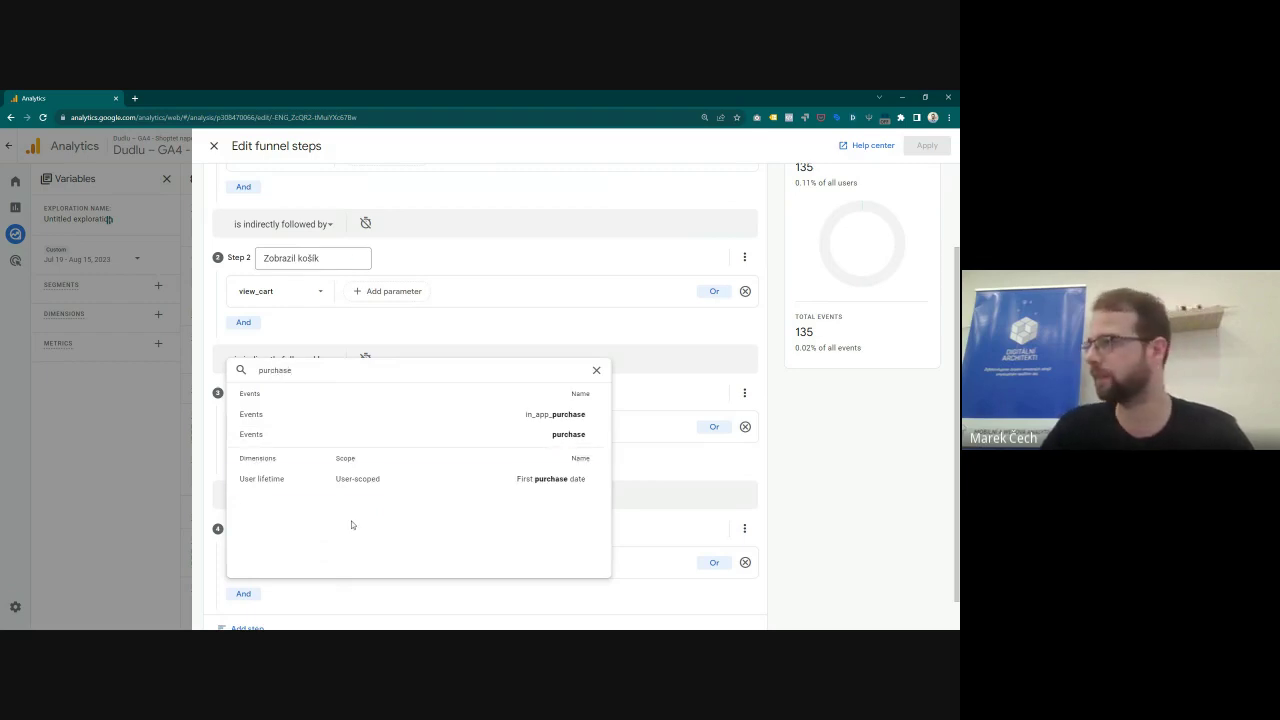
{"action": "left_click", "coordinate": [359, 443]}
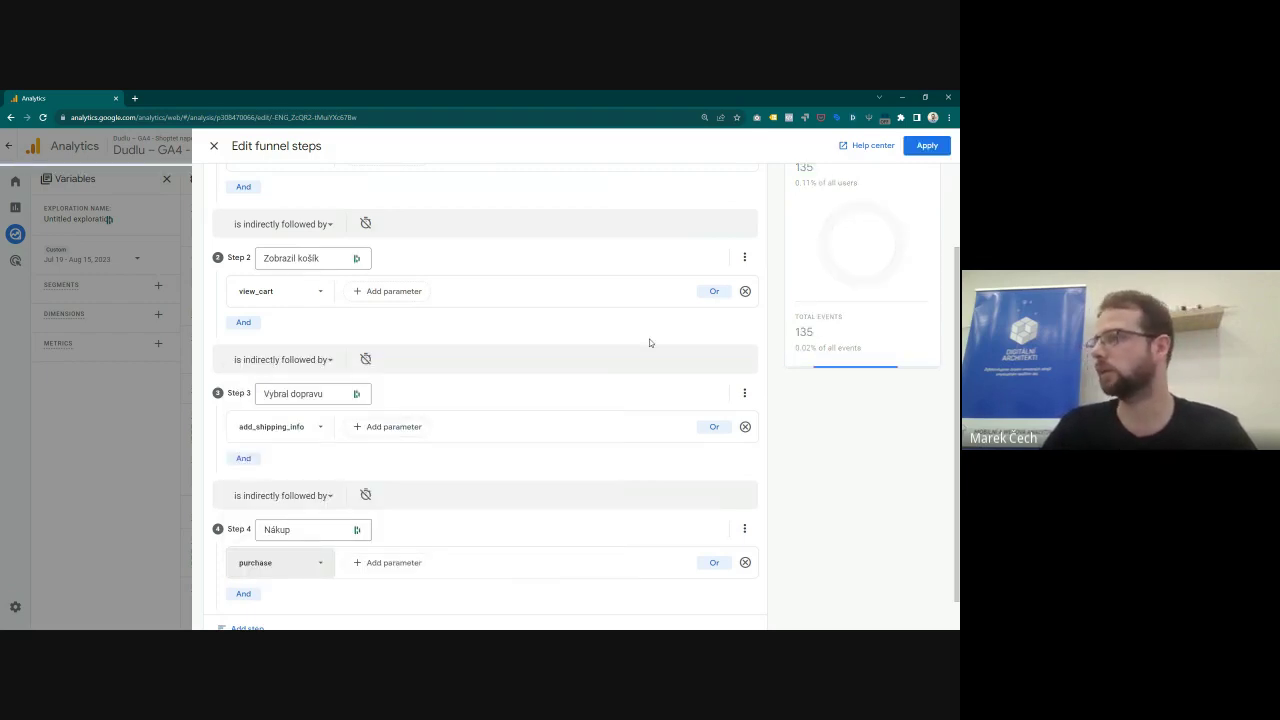
{"action": "scroll", "coordinate": [530, 398], "scroll_direction": "up", "scroll_amount": 3}
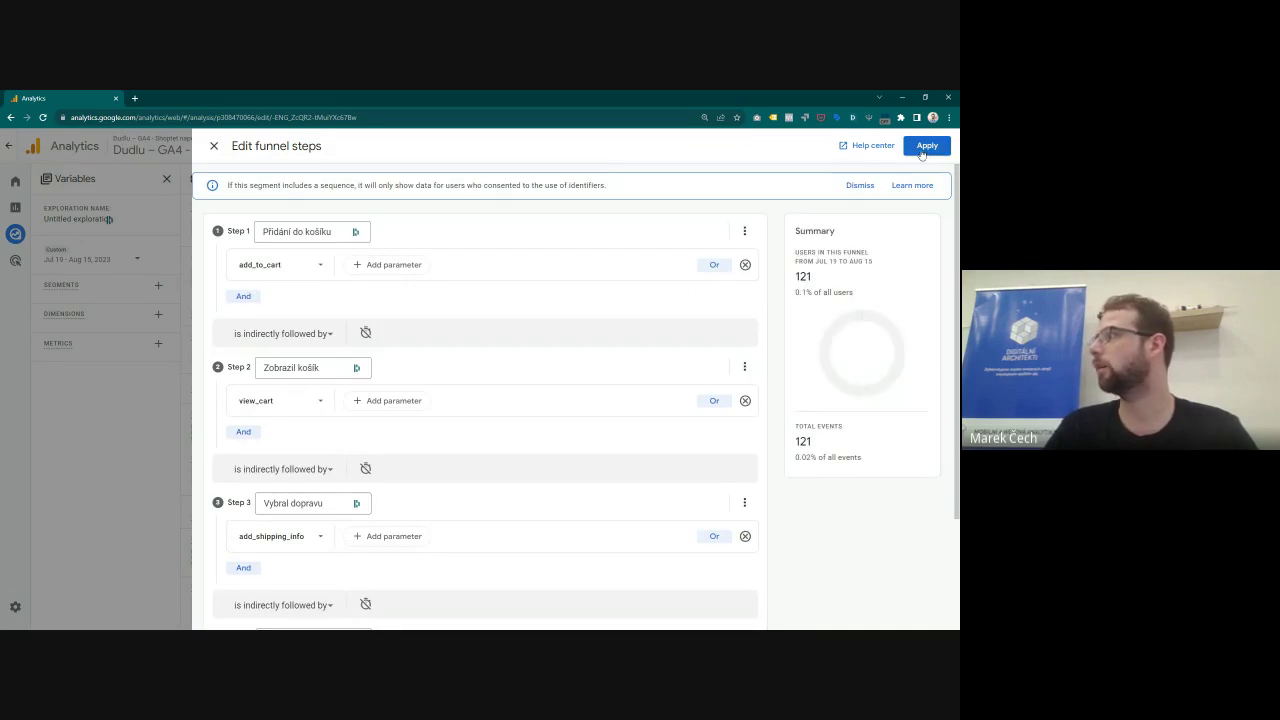
{"action": "left_click_drag", "start_coordinate": [817, 440], "coordinate": [785, 452]}
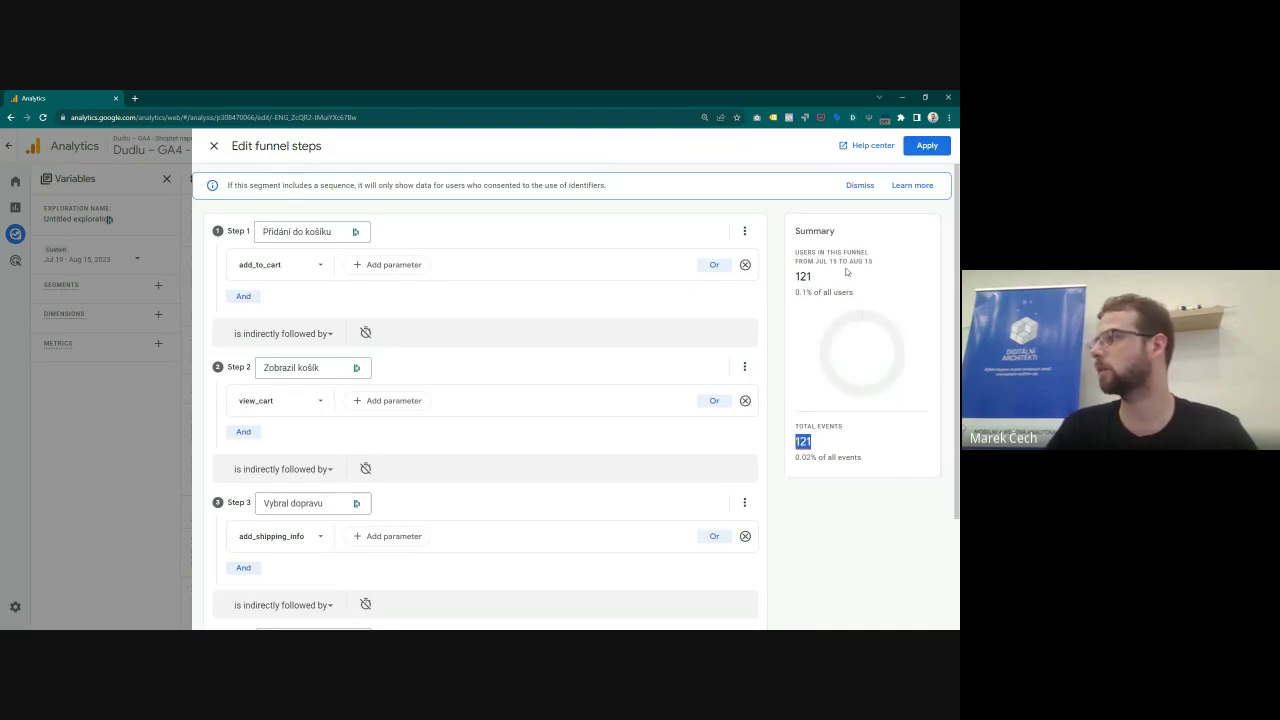
{"action": "left_click", "coordinate": [920, 147]}
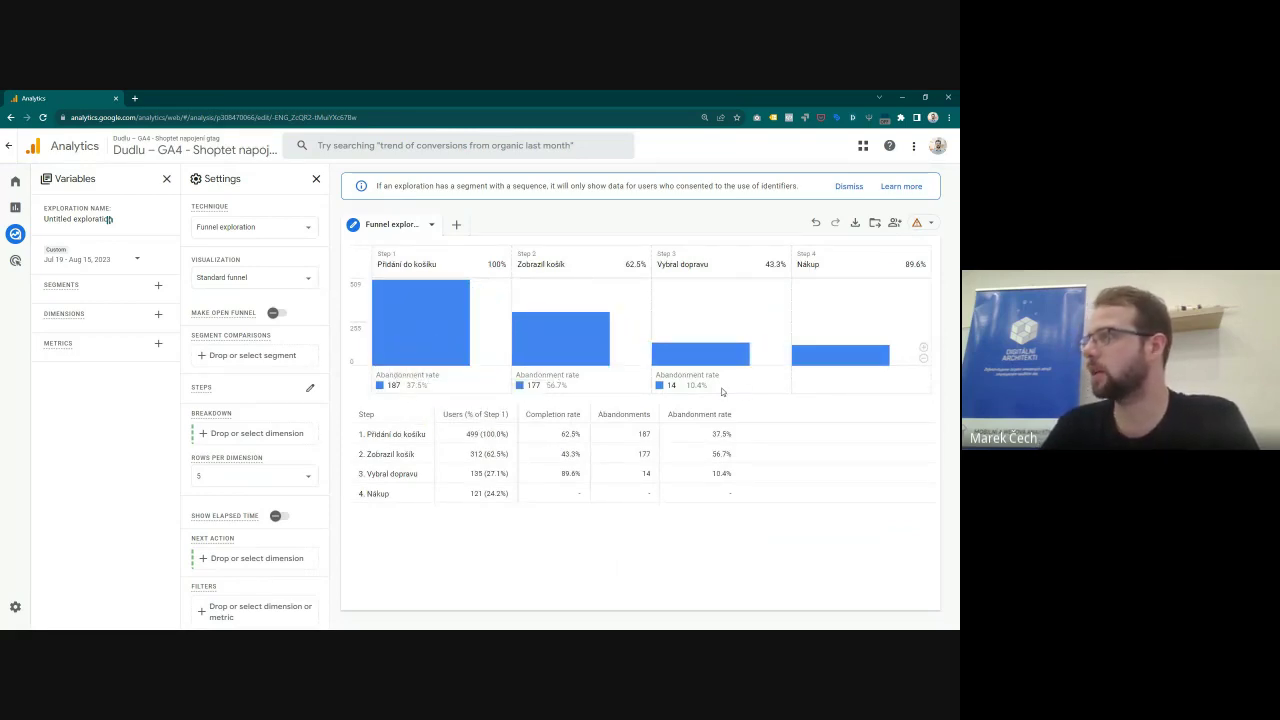
Step: Examine the user counts and abandonment of each funnel step in the chart and table
{"action": "mouse_move", "coordinate": [836, 366]}
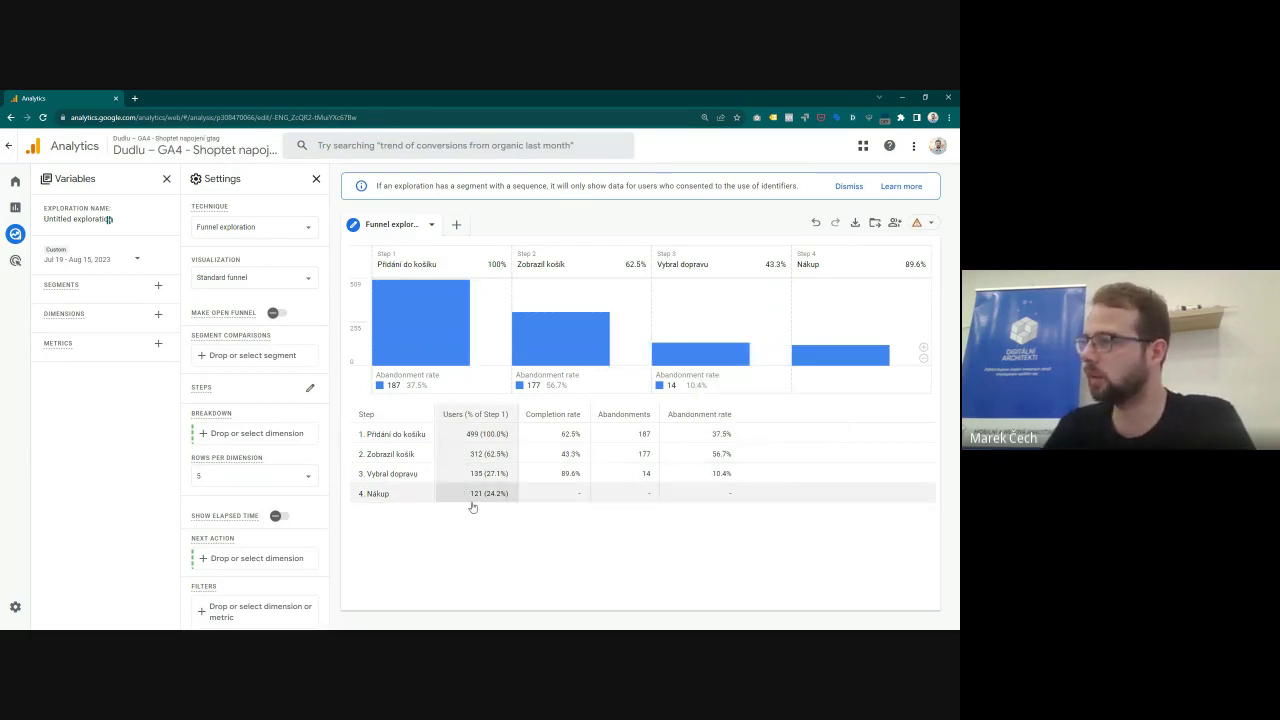
{"action": "left_click_drag", "start_coordinate": [506, 490], "coordinate": [494, 549]}
{"action": "left_click", "coordinate": [543, 544]}
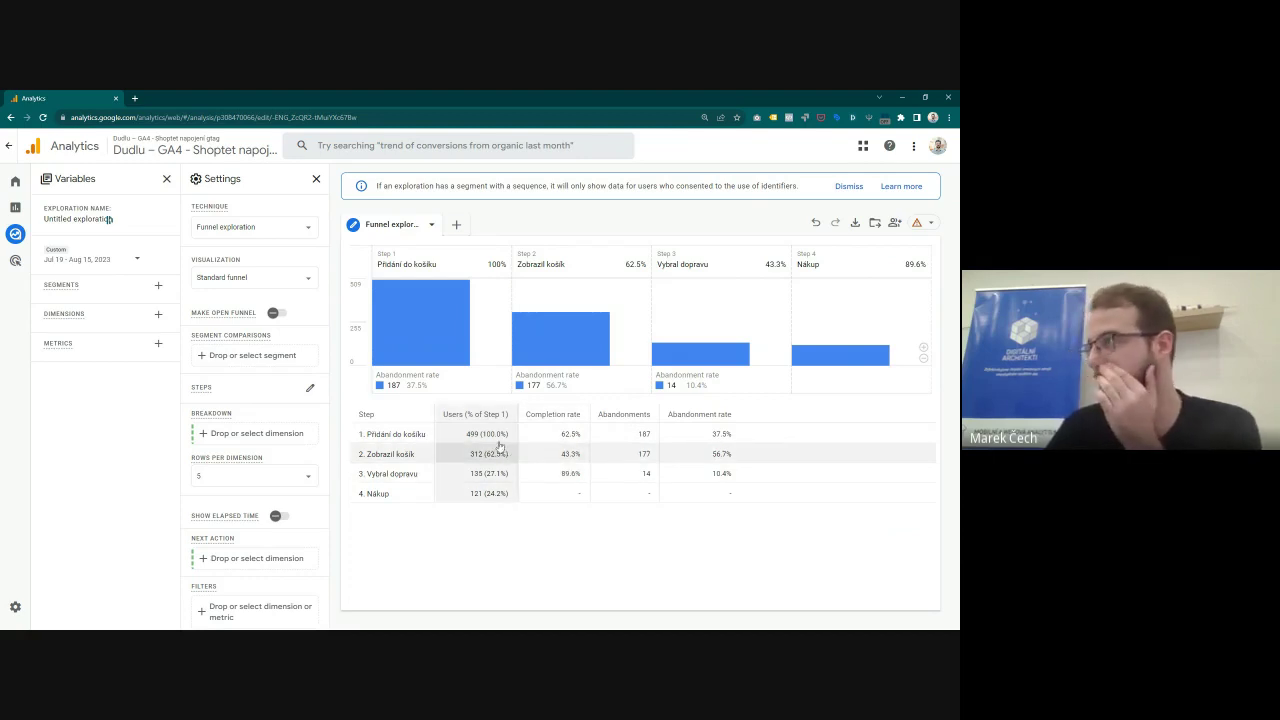
{"action": "mouse_move", "coordinate": [551, 337]}
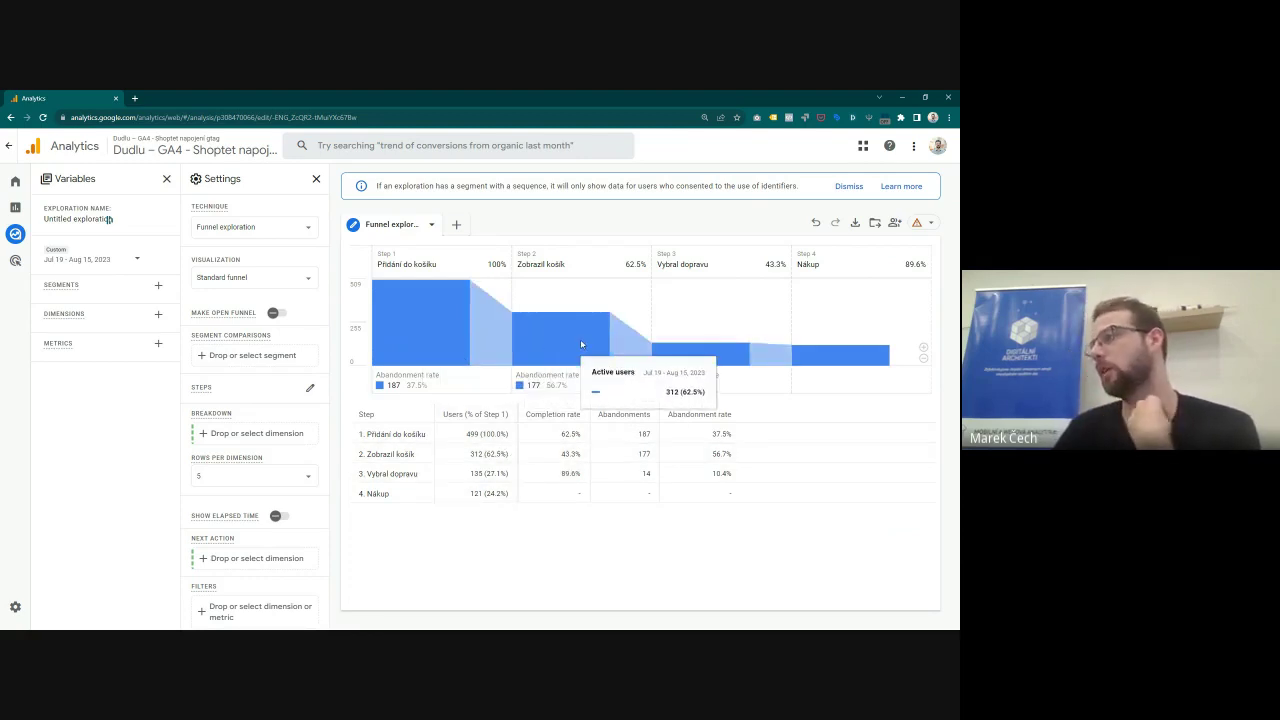
{"action": "mouse_move", "coordinate": [700, 362]}
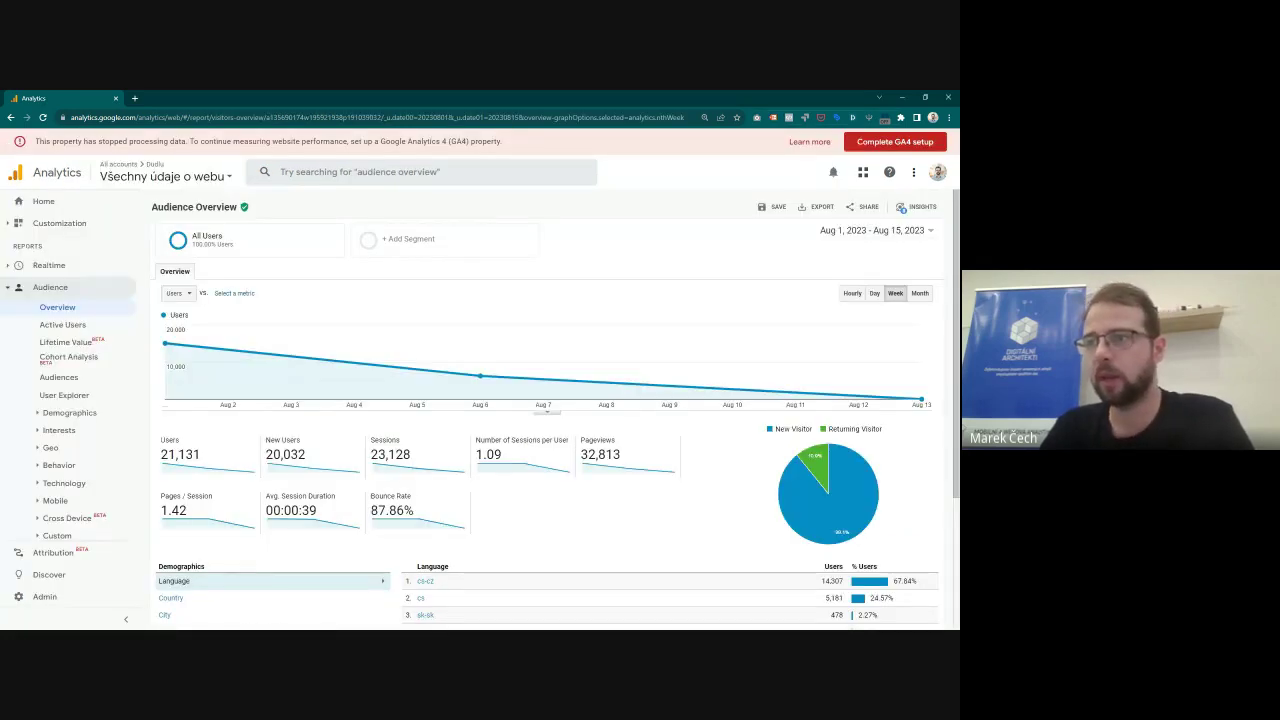
Step: View the ecommerce Checkout Behavior report in the old "Všechny údaje o webu" view, and return to the GA4 funnel exploration
{"action": "scroll", "coordinate": [60, 480], "scroll_direction": "down", "scroll_amount": 2}
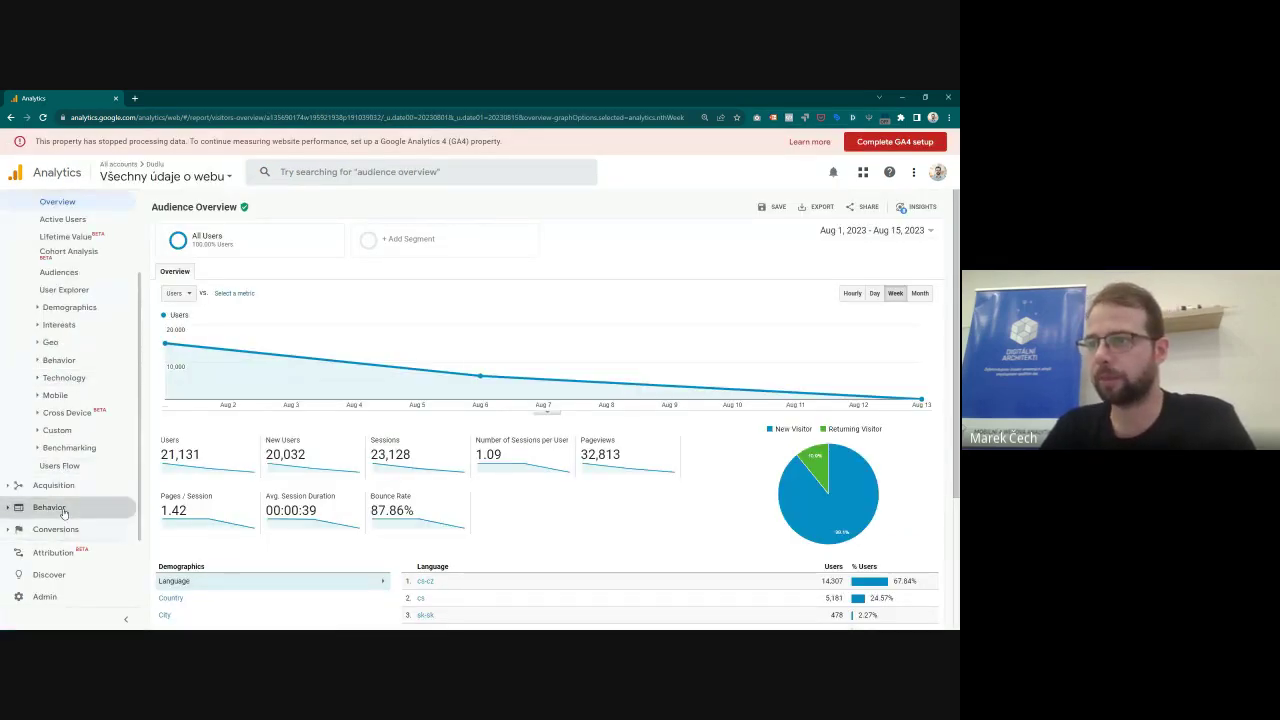
{"action": "left_click", "coordinate": [62, 508]}
{"action": "left_click", "coordinate": [56, 492]}
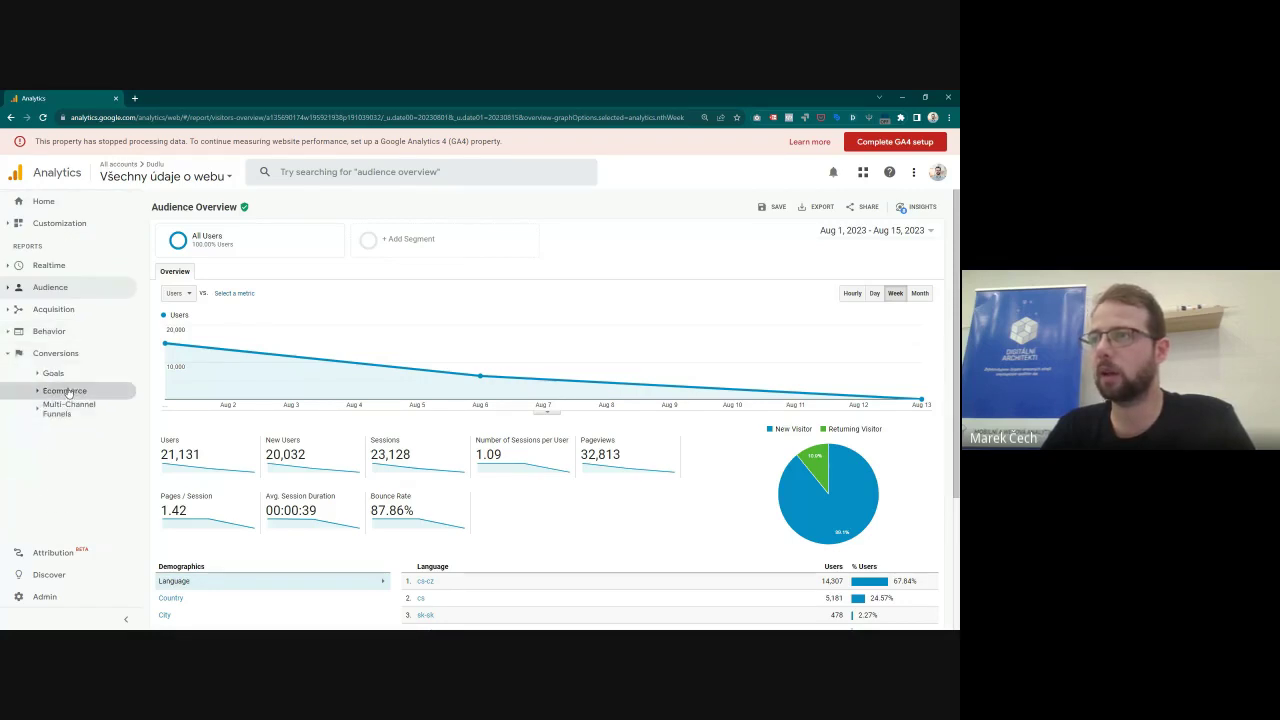
{"action": "left_click", "coordinate": [68, 392]}
{"action": "left_click", "coordinate": [55, 452]}
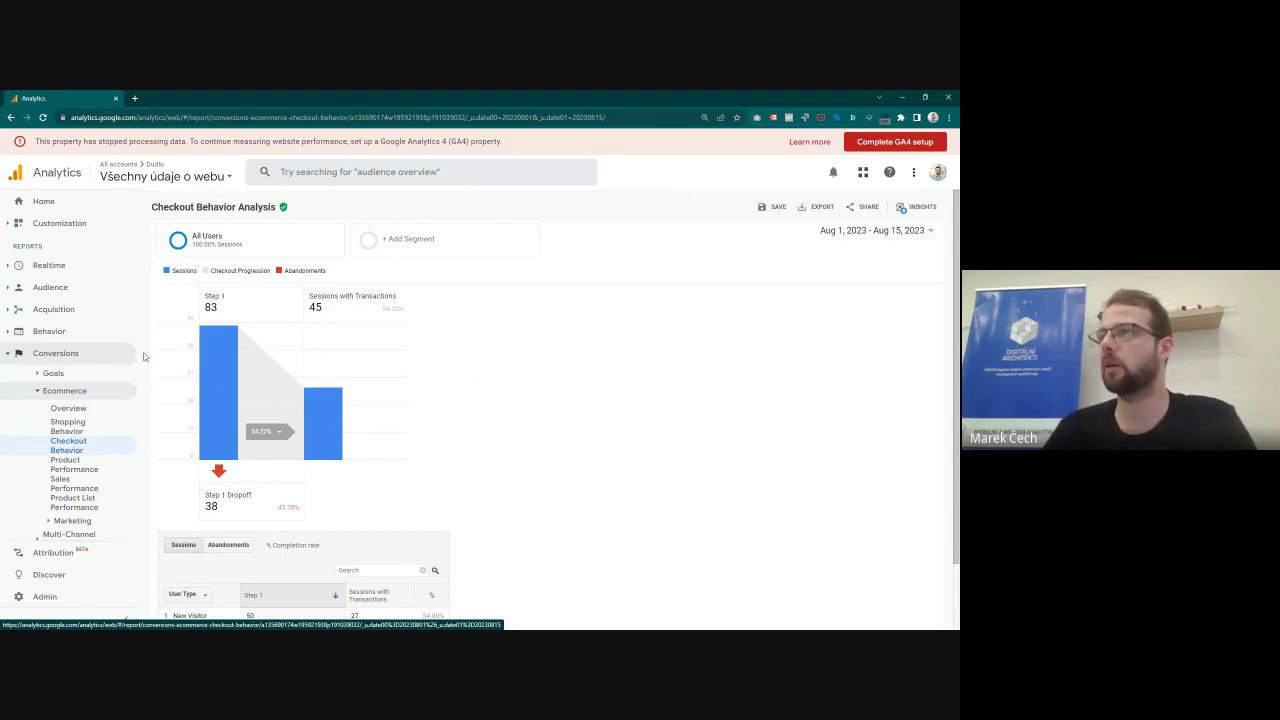
{"action": "left_click", "coordinate": [901, 100]}
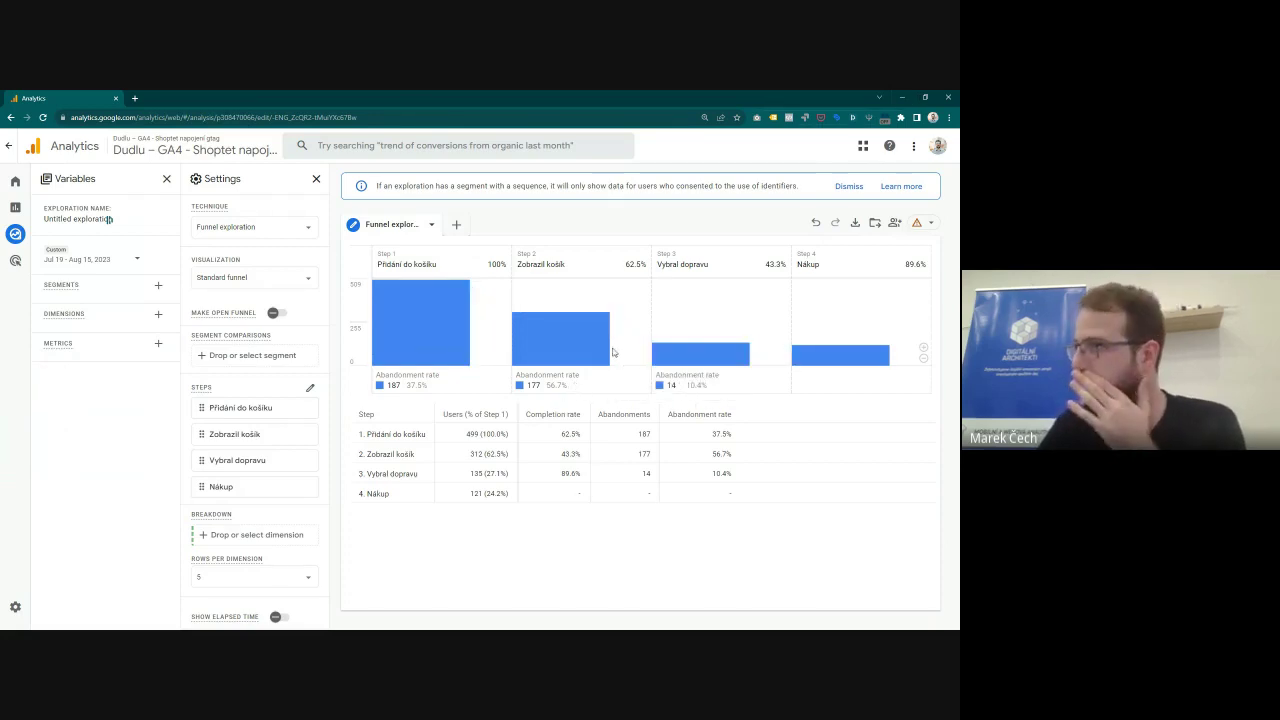
Step: Insert a funnel step named "Návštěvnost" above "Přidání do košíku" with the session_start event as its condition, and apply the funnel
{"action": "left_click", "coordinate": [304, 390]}
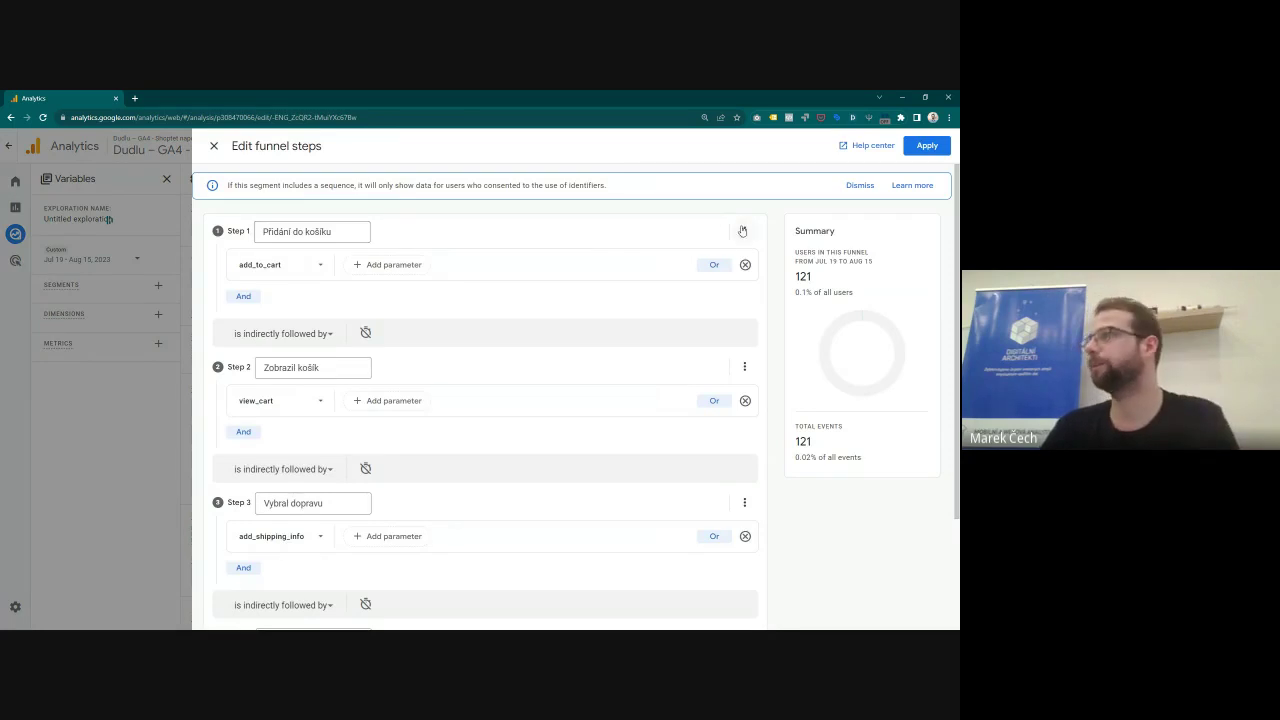
{"action": "left_click", "coordinate": [744, 231]}
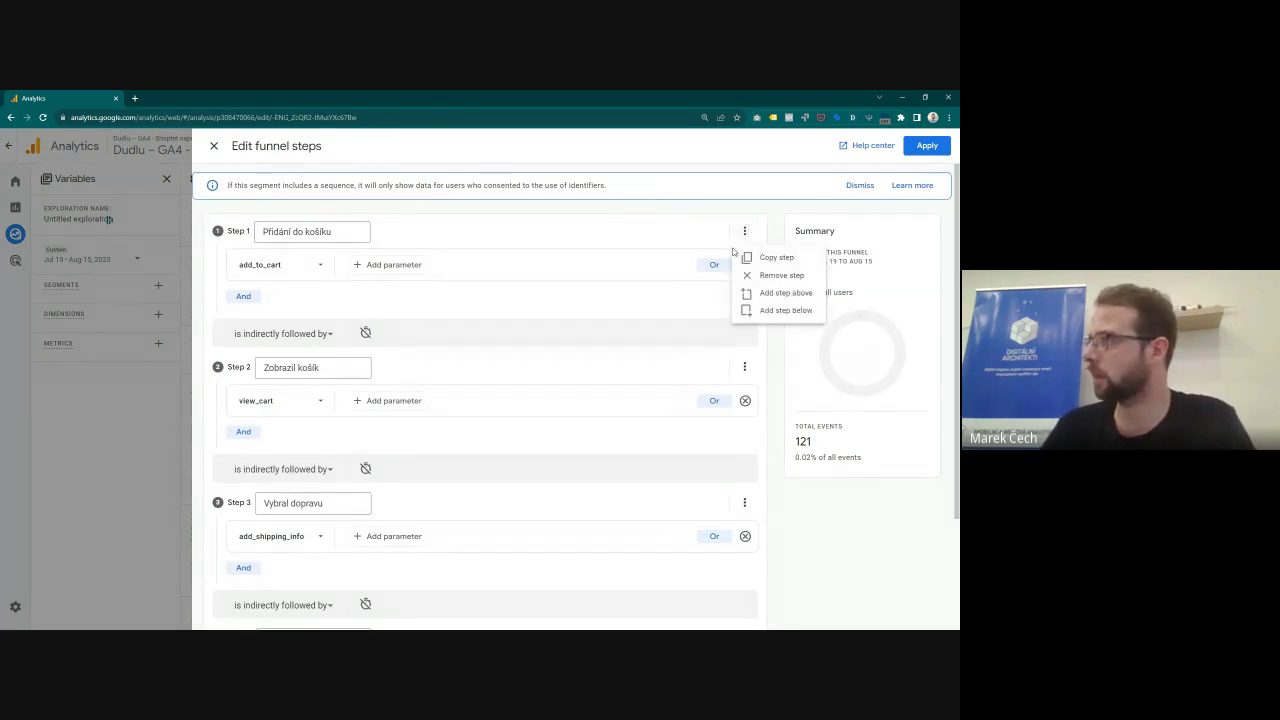
{"action": "left_click", "coordinate": [764, 296]}
{"action": "double_click", "coordinate": [317, 234]}
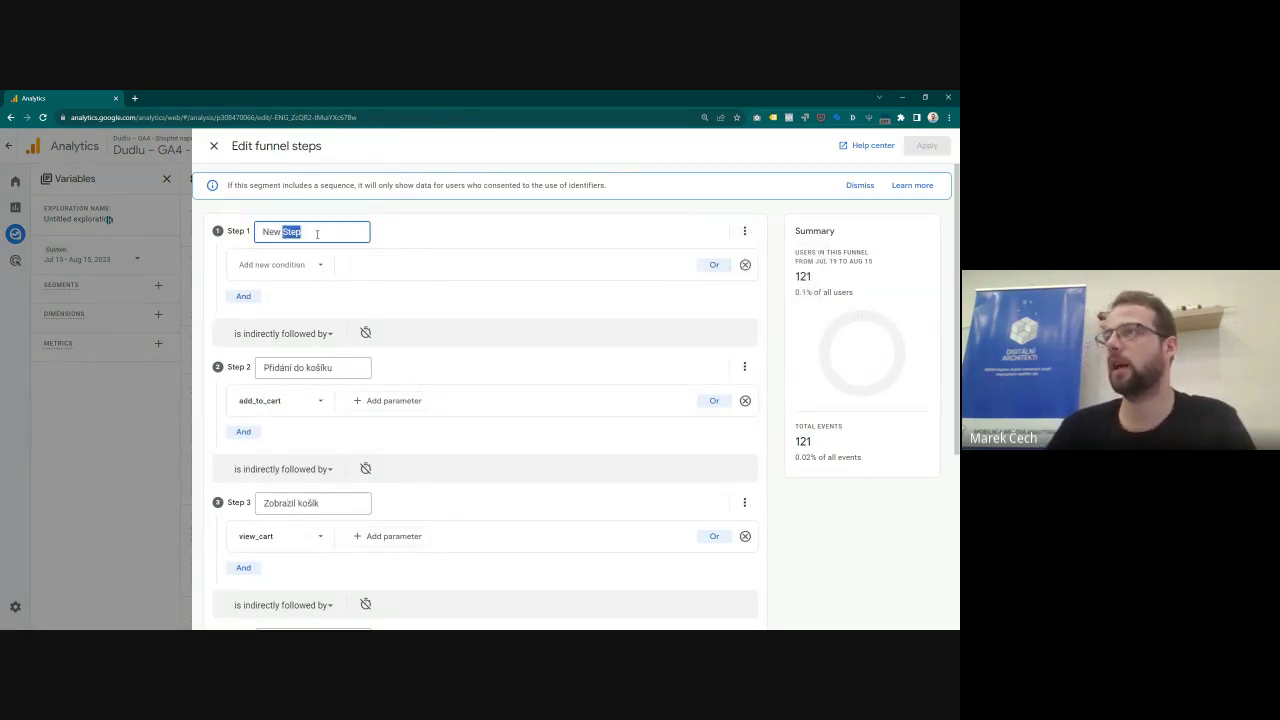
{"action": "type", "text": "Návštěvnost"}
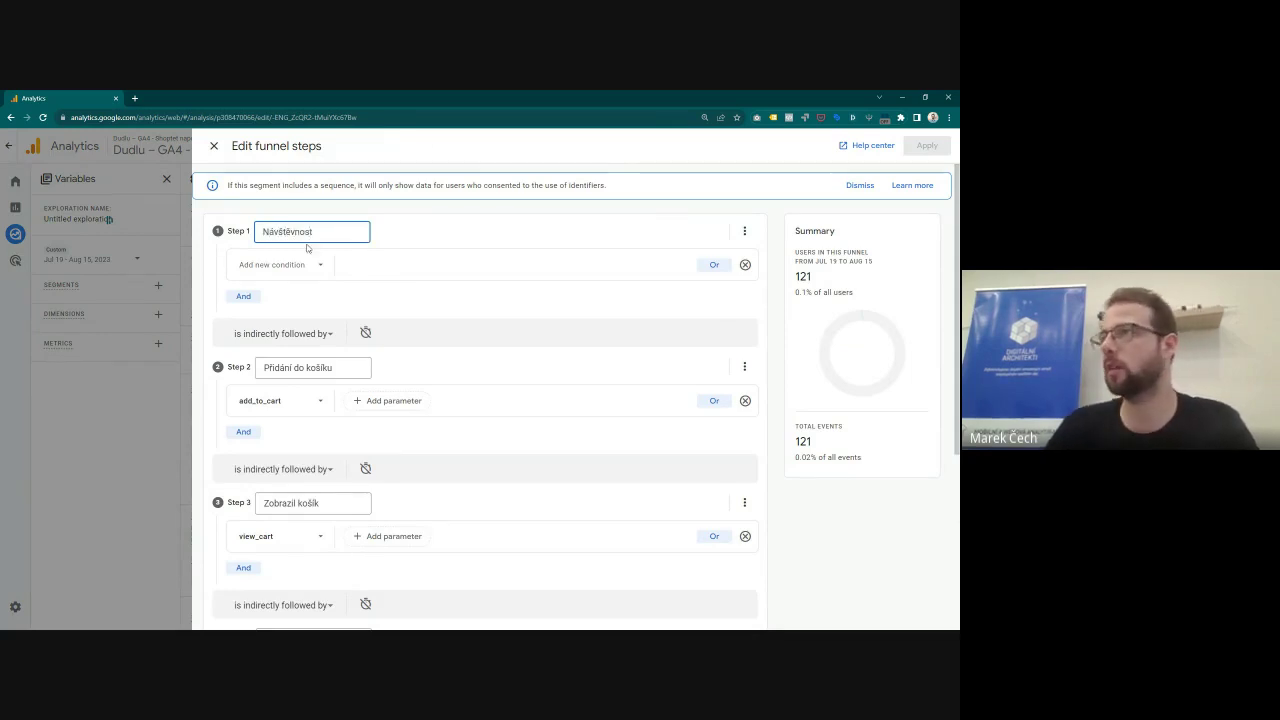
{"action": "left_click", "coordinate": [288, 266]}
{"action": "type", "text": "sessi"}
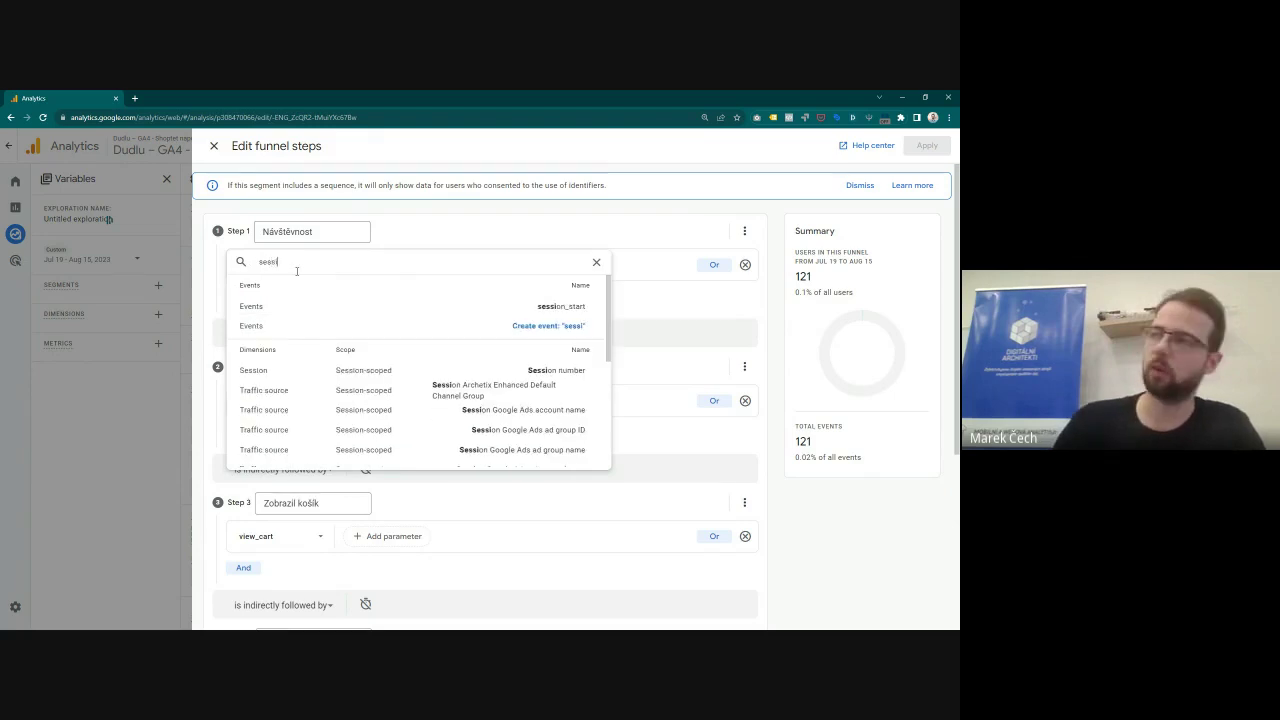
{"action": "type", "text": "on_start"}
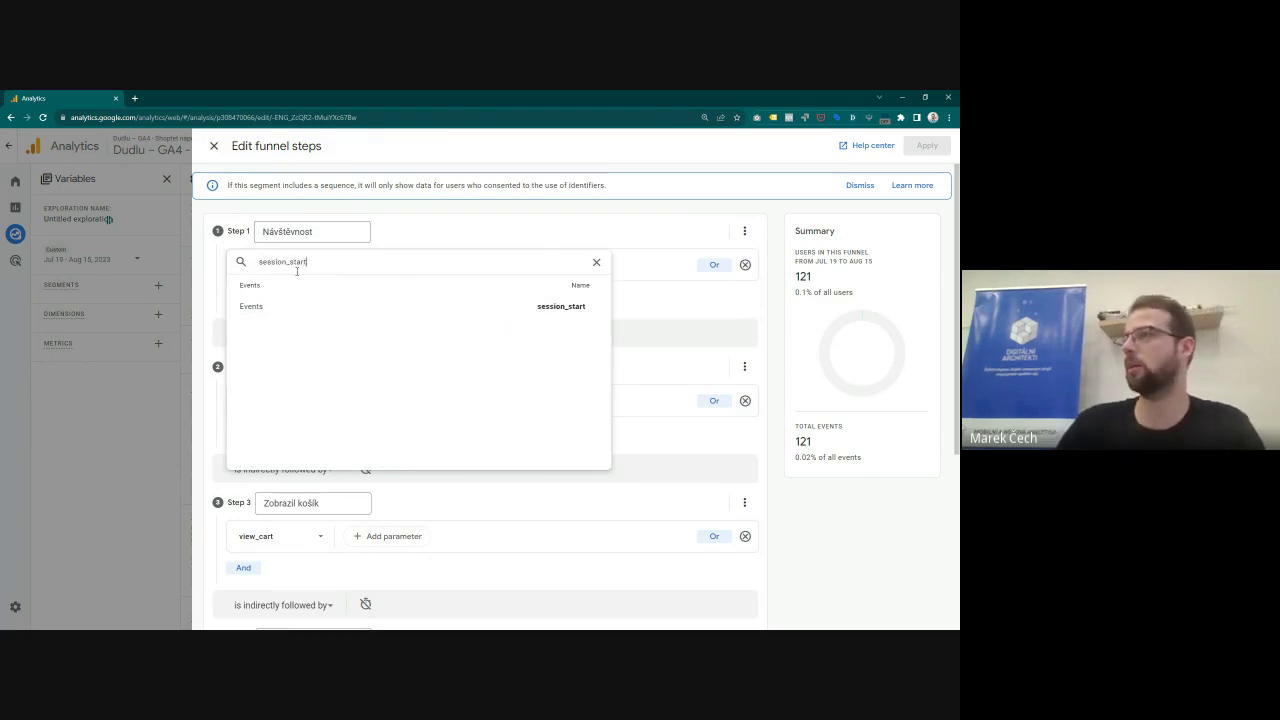
{"action": "left_click", "coordinate": [455, 305]}
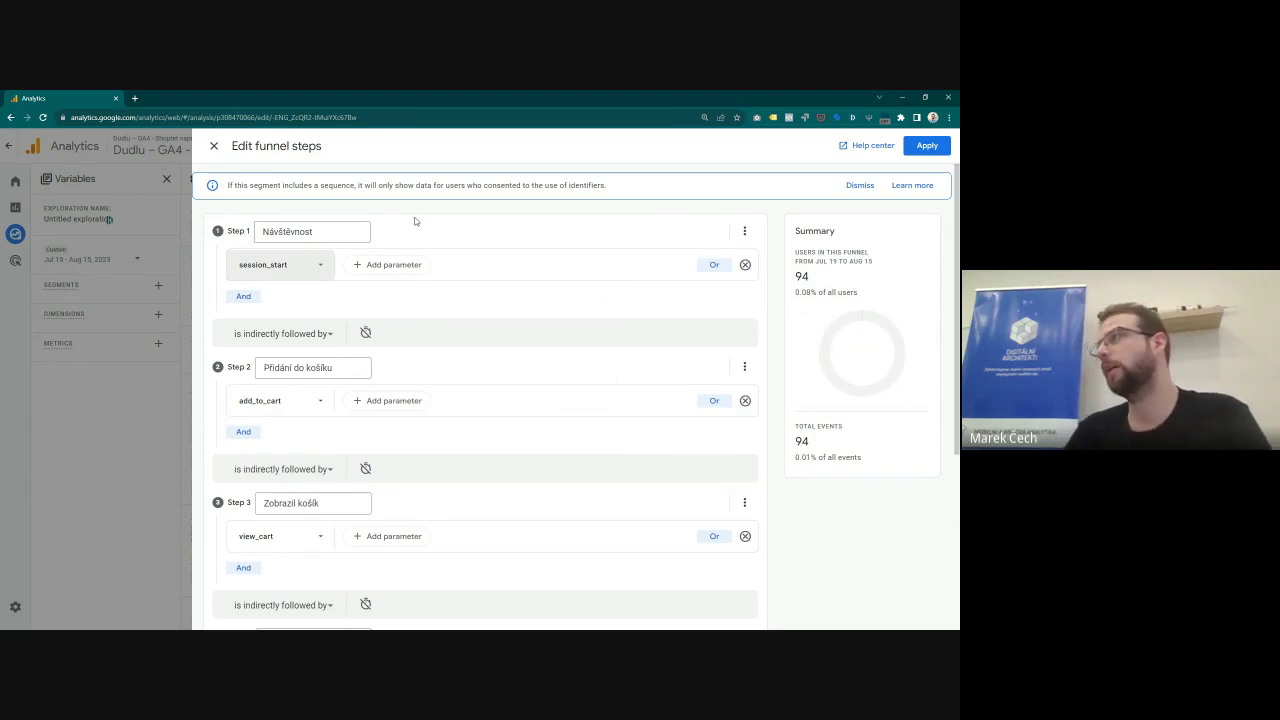
{"action": "left_click", "coordinate": [935, 144]}
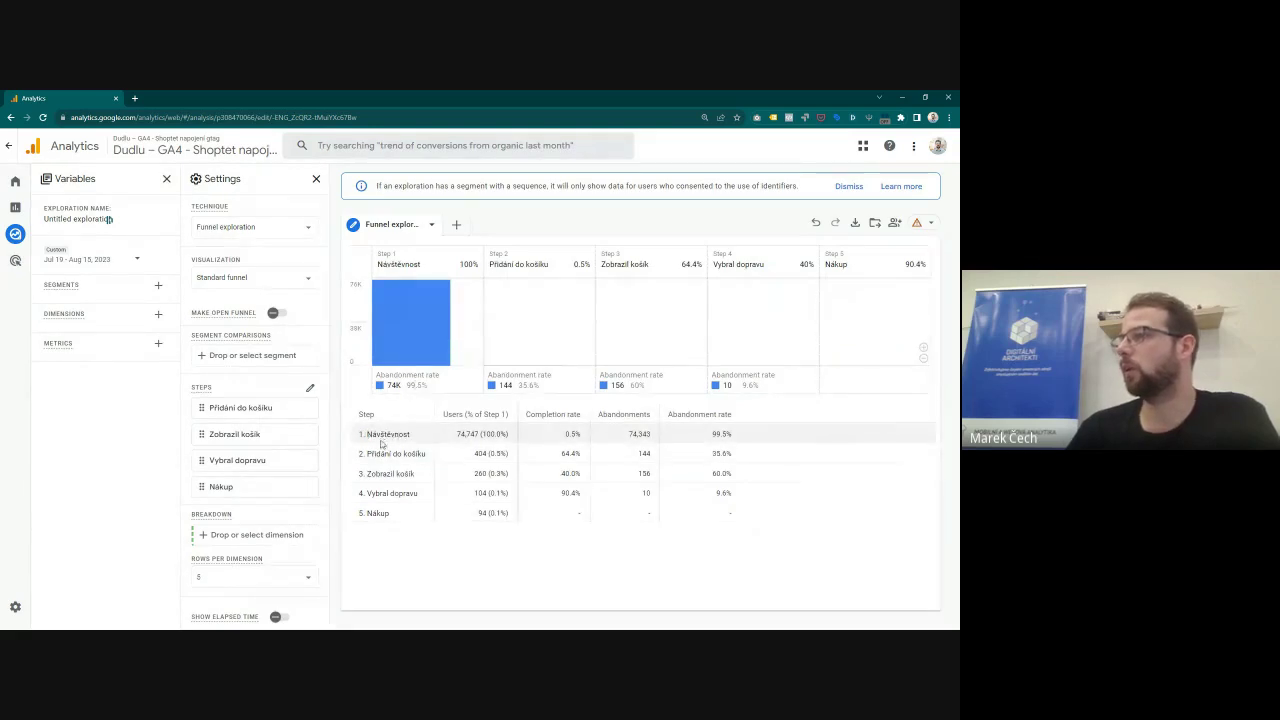
Step: Change the condition of the "Návštěvnost" funnel step to the page_view event
{"action": "mouse_move", "coordinate": [398, 294]}
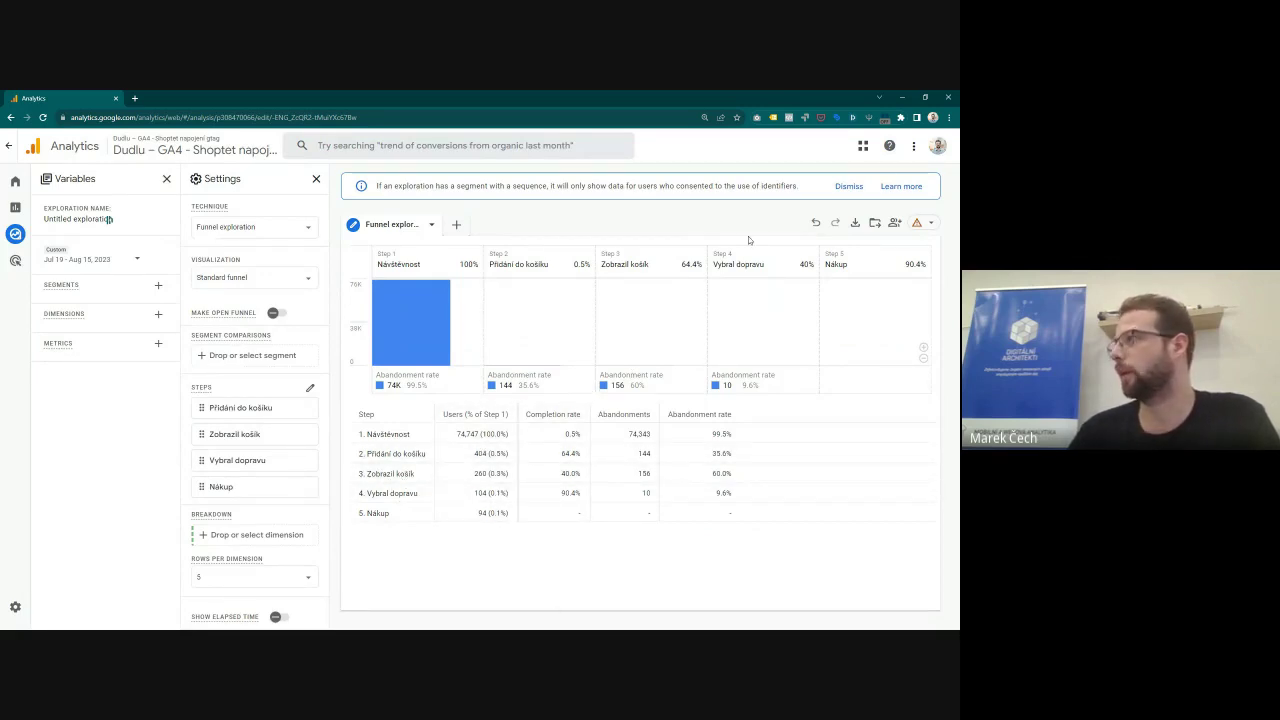
{"action": "left_click", "coordinate": [303, 389]}
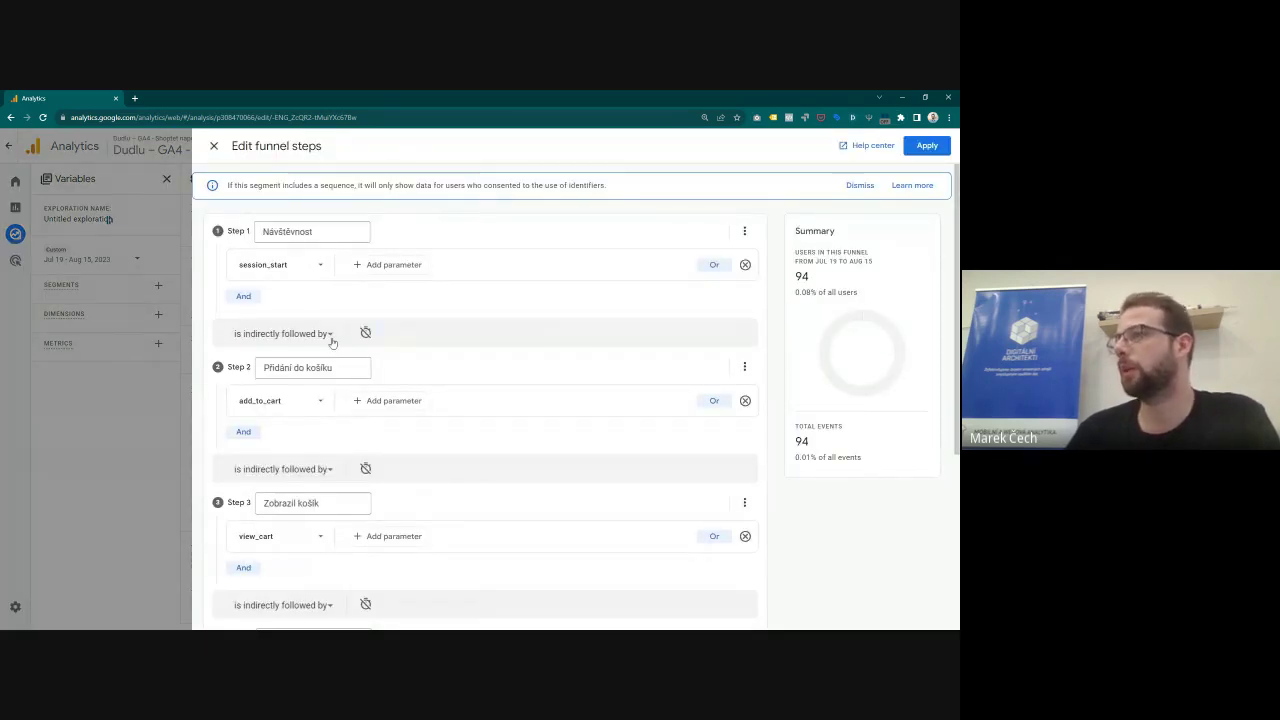
{"action": "left_click", "coordinate": [290, 265]}
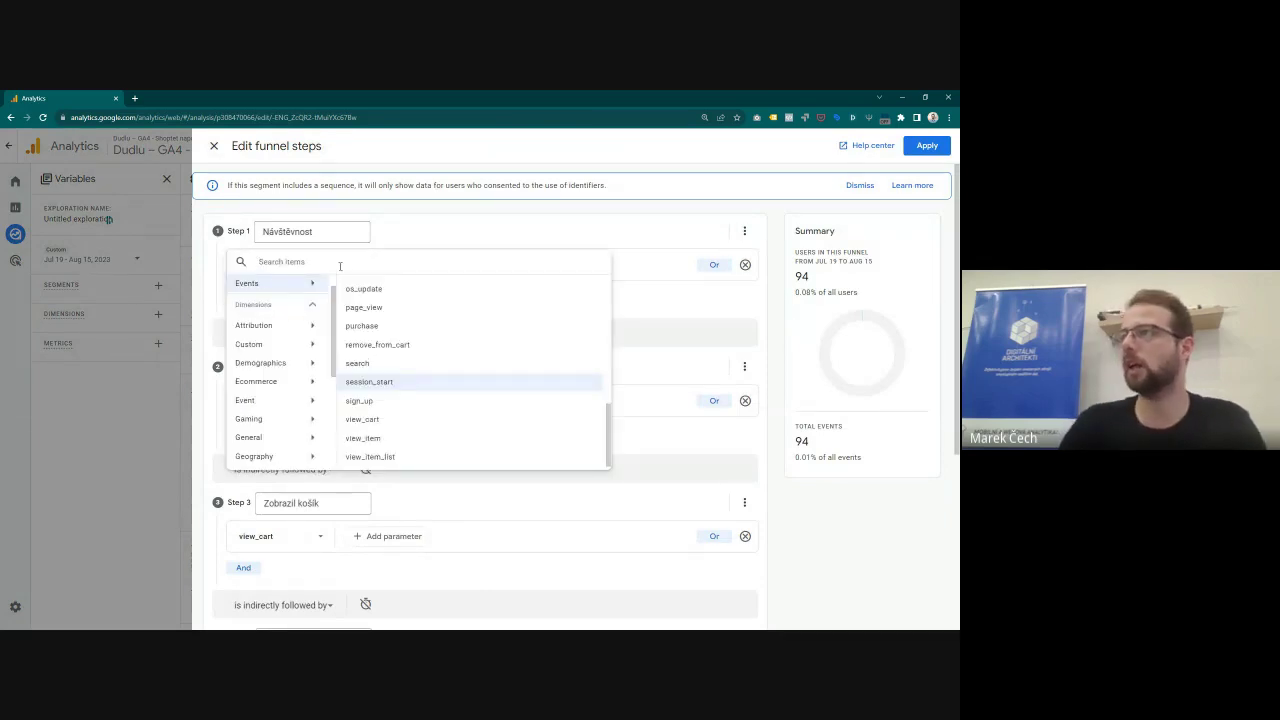
{"action": "type", "text": "page_view"}
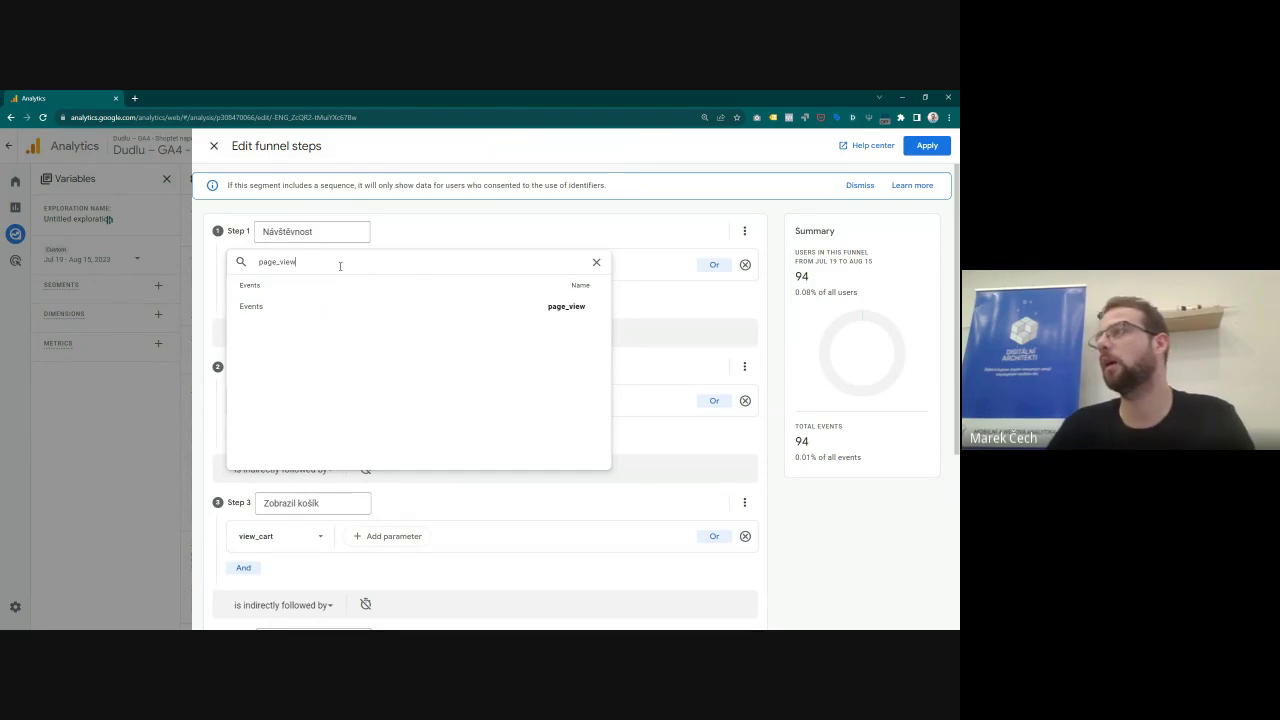
{"action": "left_click", "coordinate": [506, 306]}
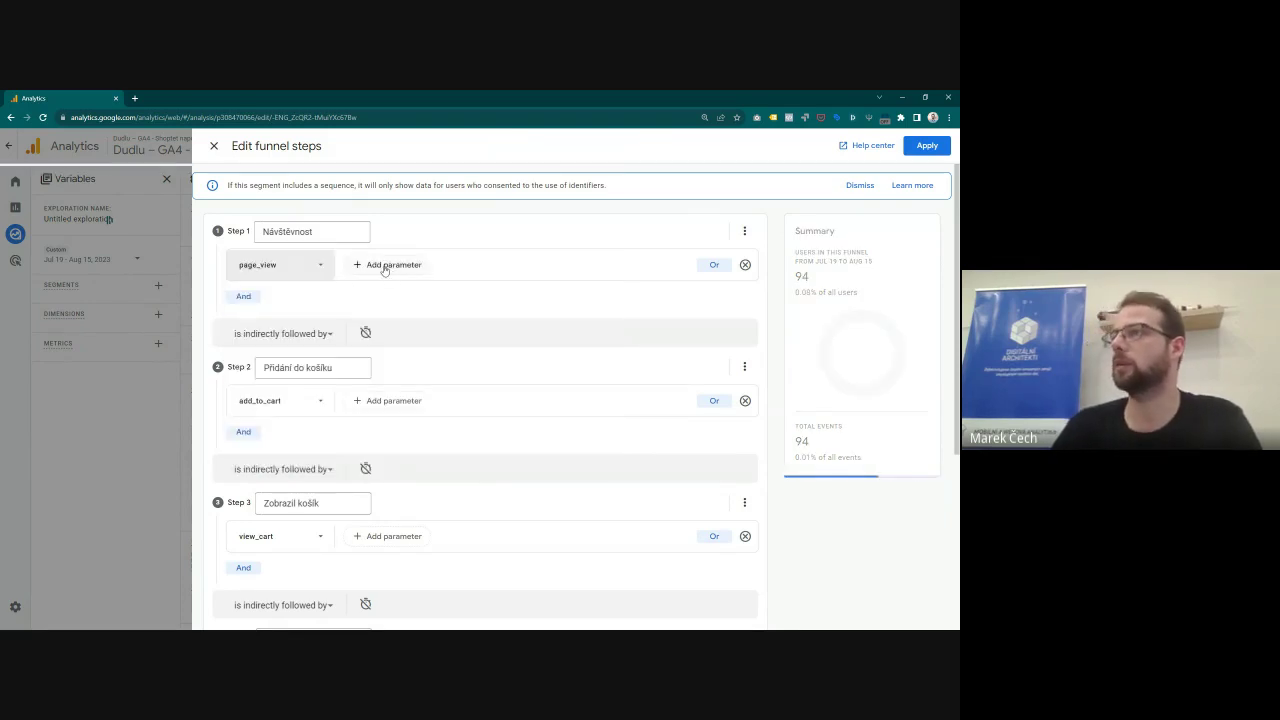
Step: Restrict the page_view condition of the "Návštěvnost" step to a page_location that contains "blog"
{"action": "left_click", "coordinate": [385, 266]}
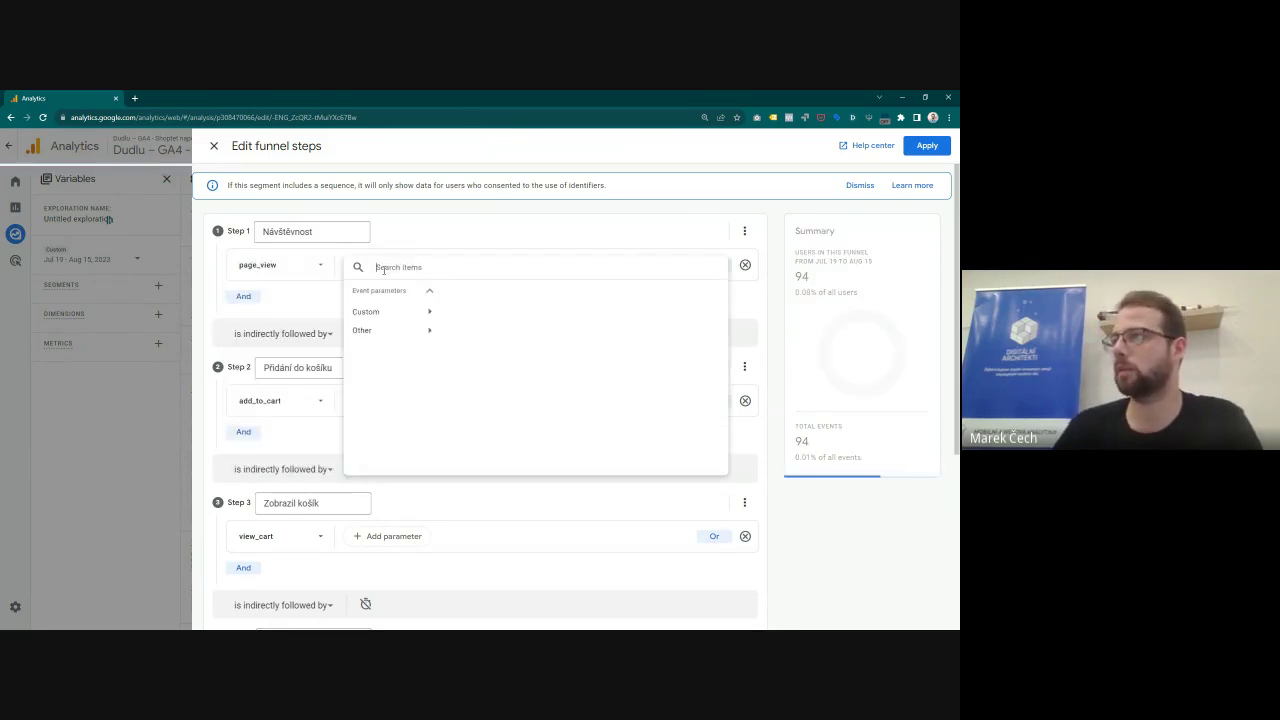
{"action": "type", "text": "page"}
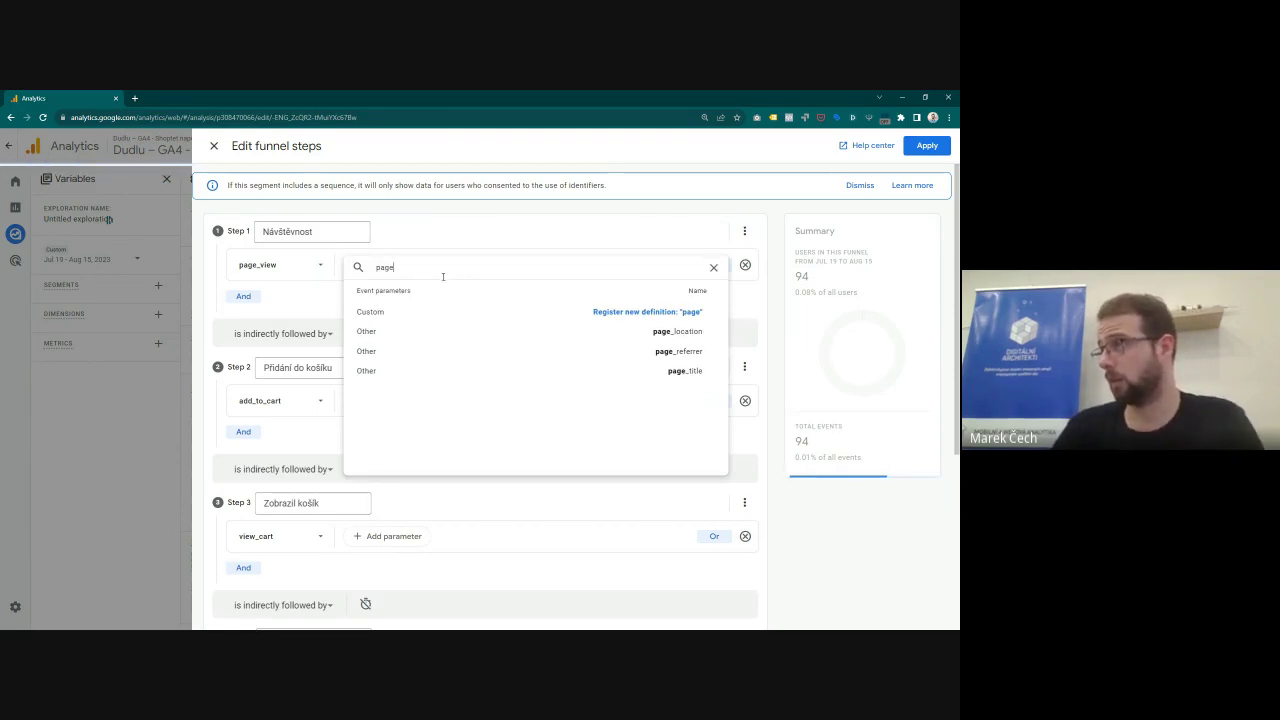
{"action": "left_click_drag", "start_coordinate": [443, 276], "coordinate": [323, 279]}
{"action": "type", "text": "path"}
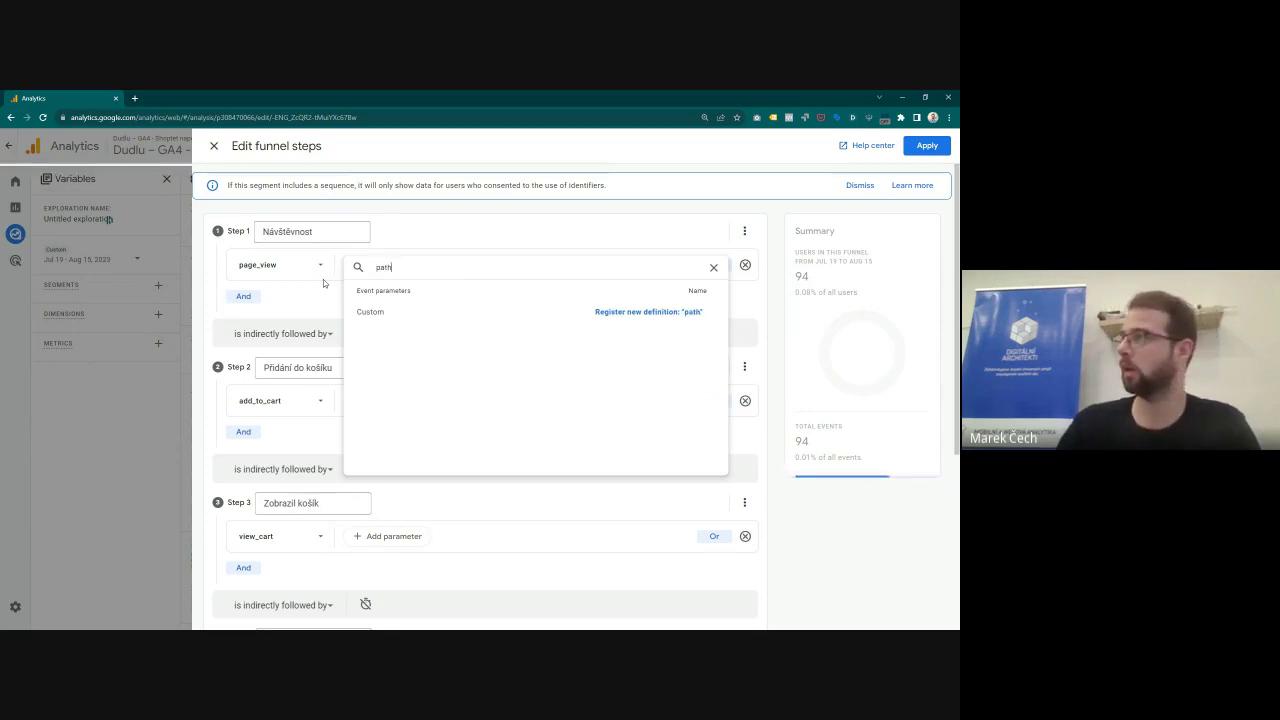
{"action": "key", "text": "BackSpace"}
{"action": "key", "text": "BackSpace"}
{"action": "key", "text": "BackSpace"}
{"action": "key", "text": "BackSpace"}
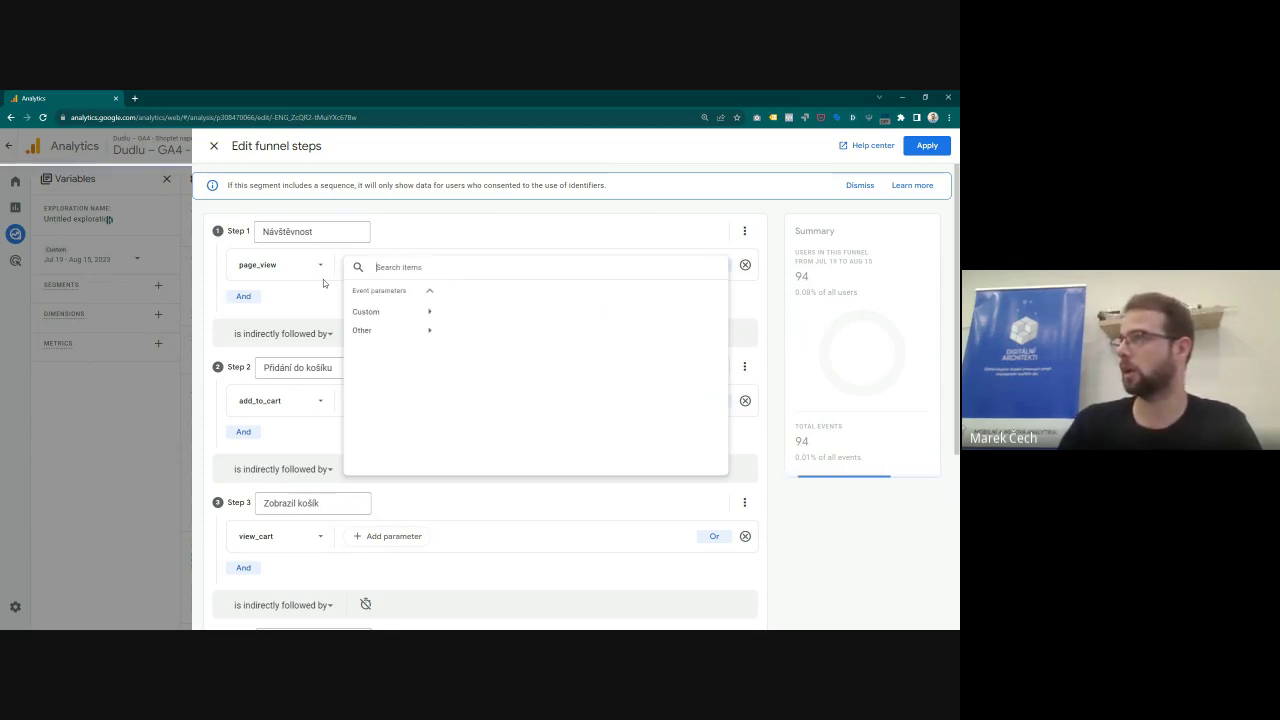
{"action": "type", "text": "loca"}
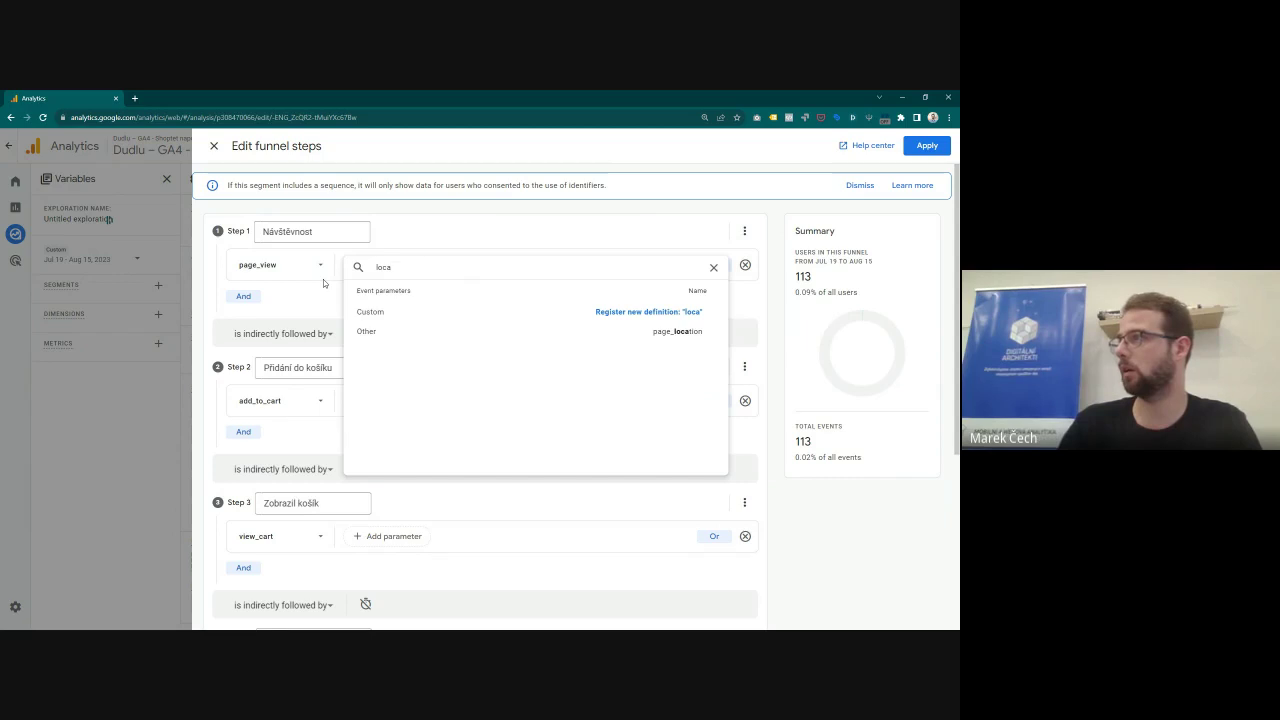
{"action": "left_click", "coordinate": [665, 338]}
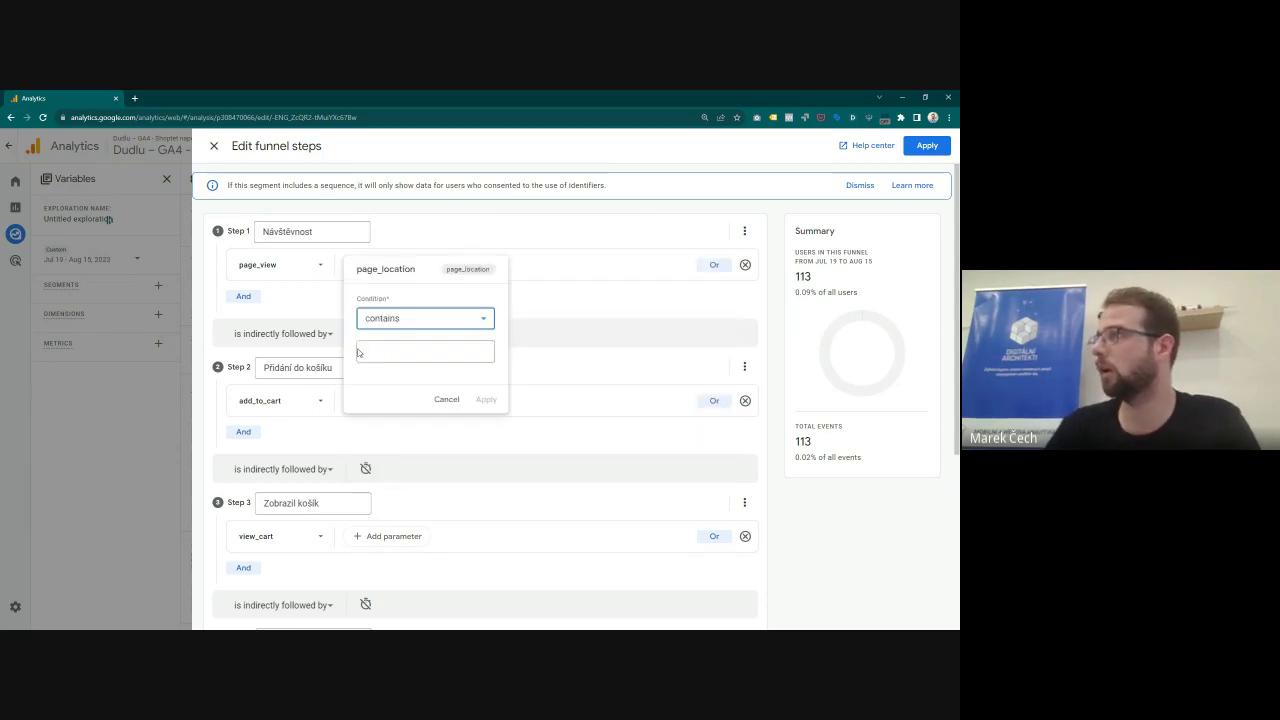
{"action": "left_click", "coordinate": [379, 348]}
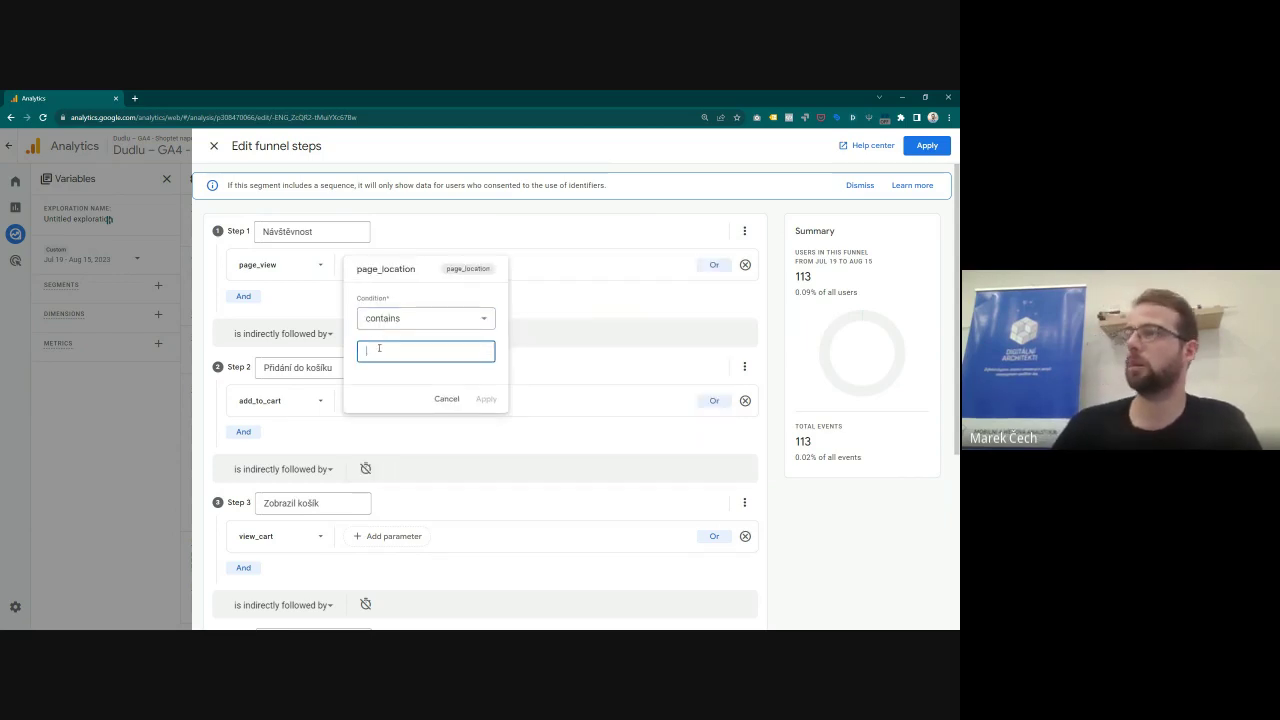
{"action": "type", "text": "blog"}
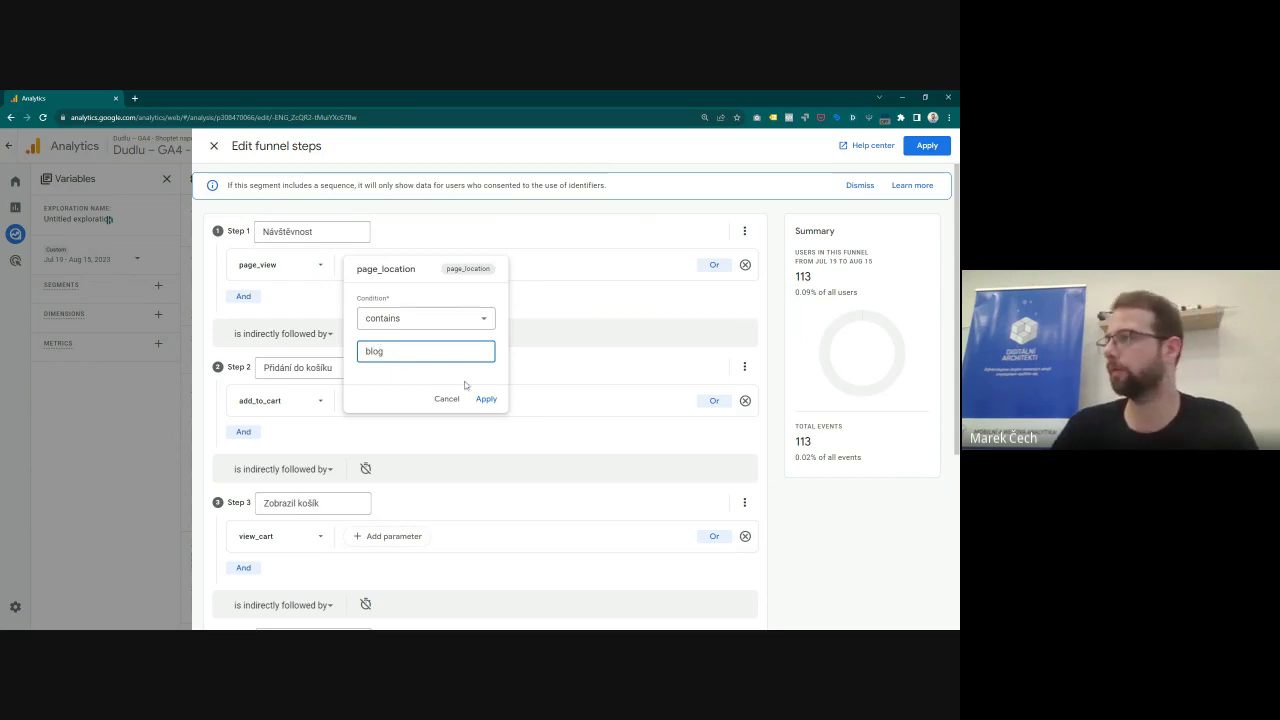
{"action": "left_click", "coordinate": [486, 399]}
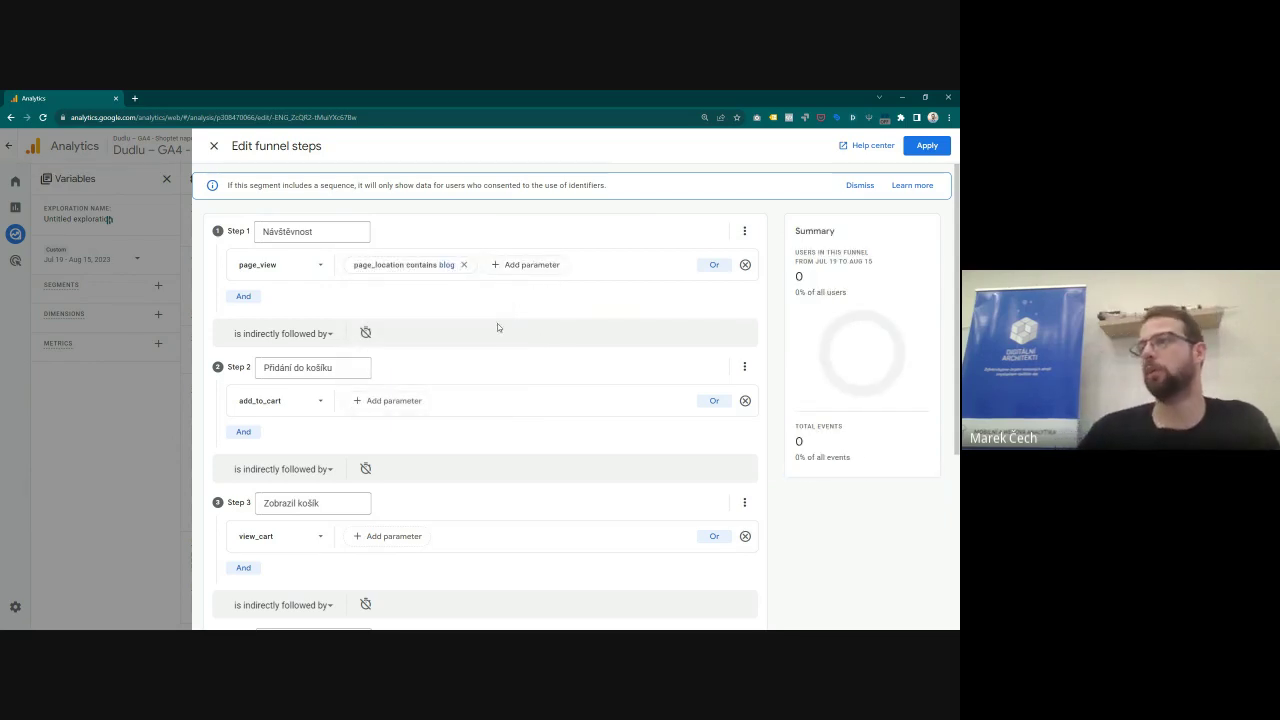
Step: Change the page_location filter value of the "Návštěvnost" step to "food", and remove the filter from the step
{"action": "left_click", "coordinate": [434, 268]}
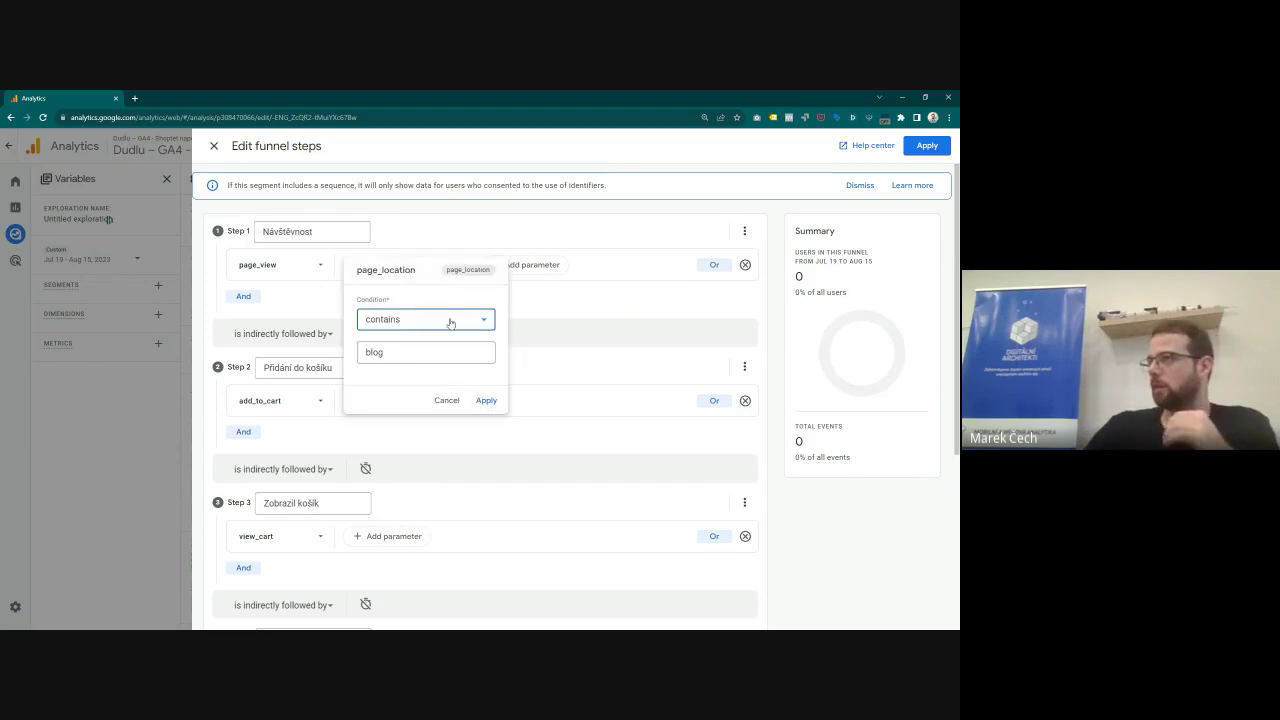
{"action": "left_click_drag", "start_coordinate": [425, 348], "coordinate": [363, 368]}
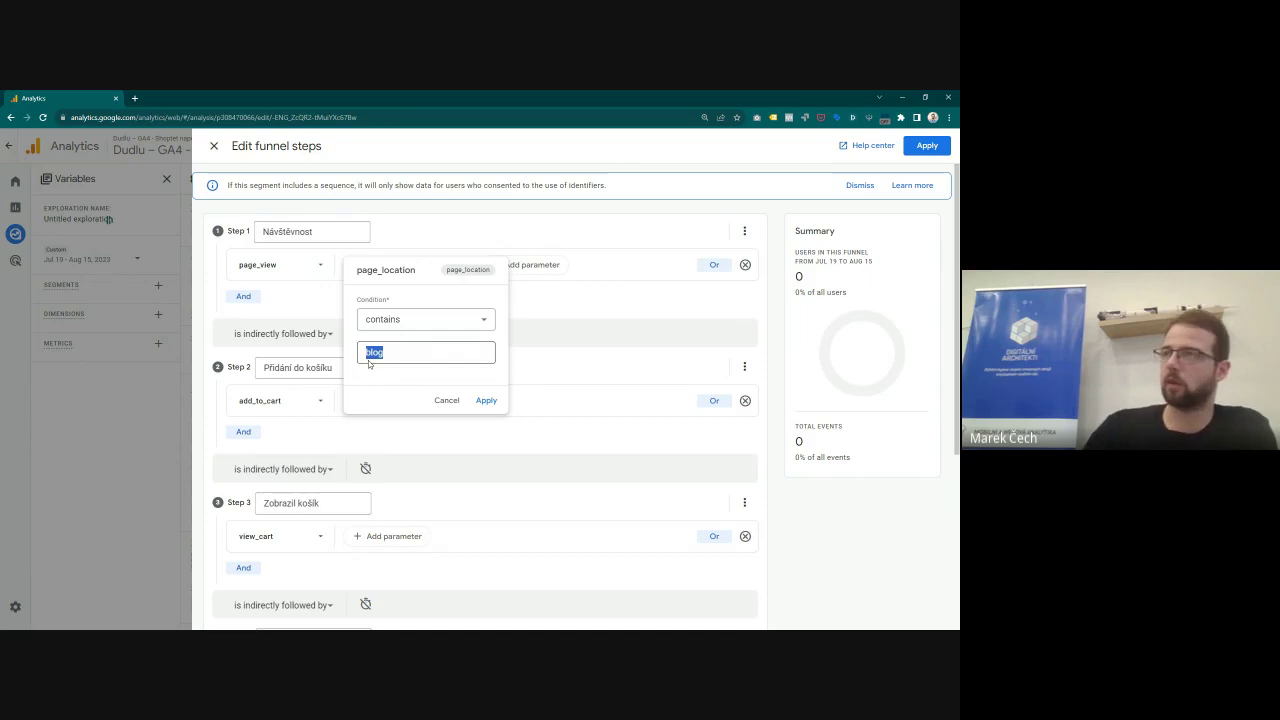
{"action": "left_click", "coordinate": [405, 354]}
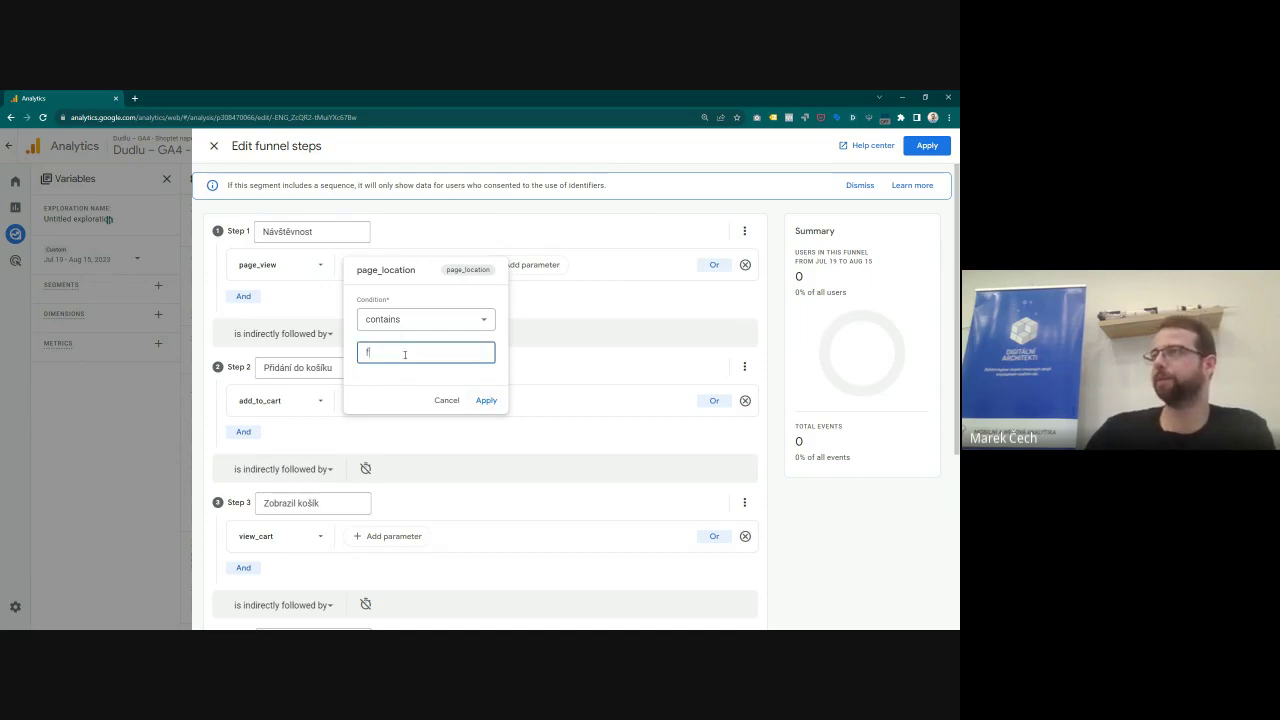
{"action": "type", "text": "food"}
{"action": "left_click", "coordinate": [497, 403]}
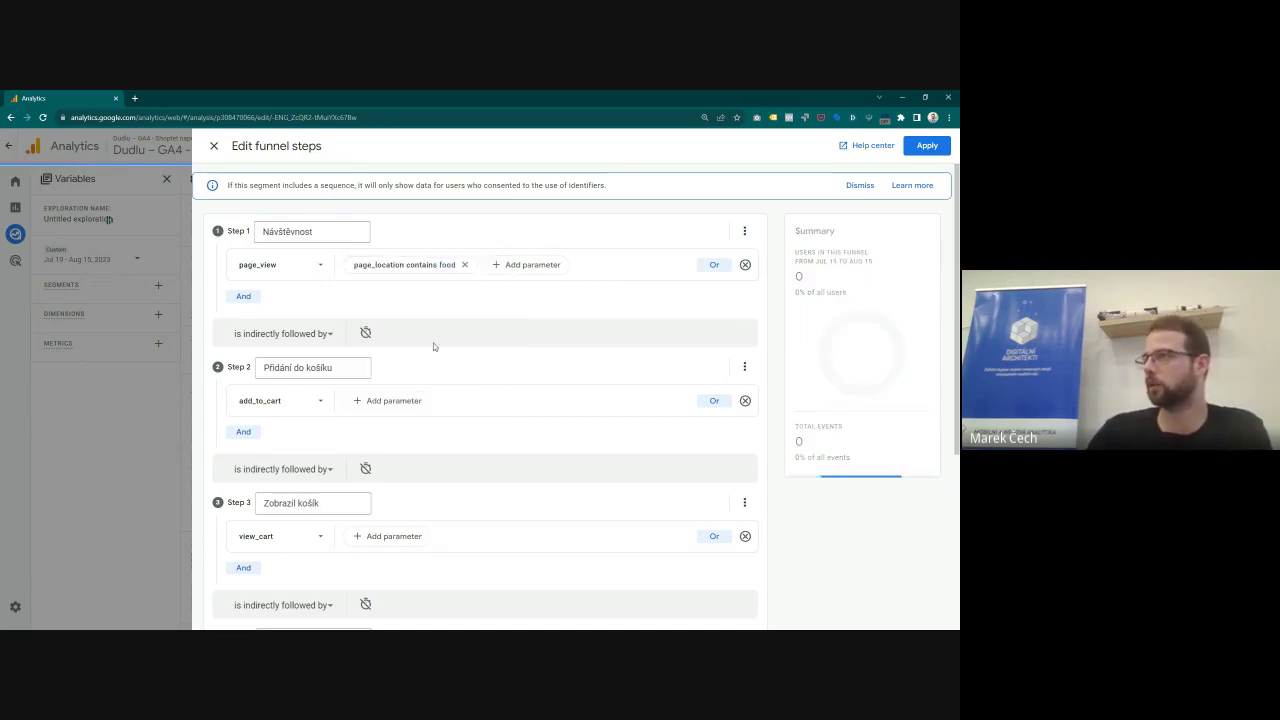
{"action": "left_click", "coordinate": [395, 268]}
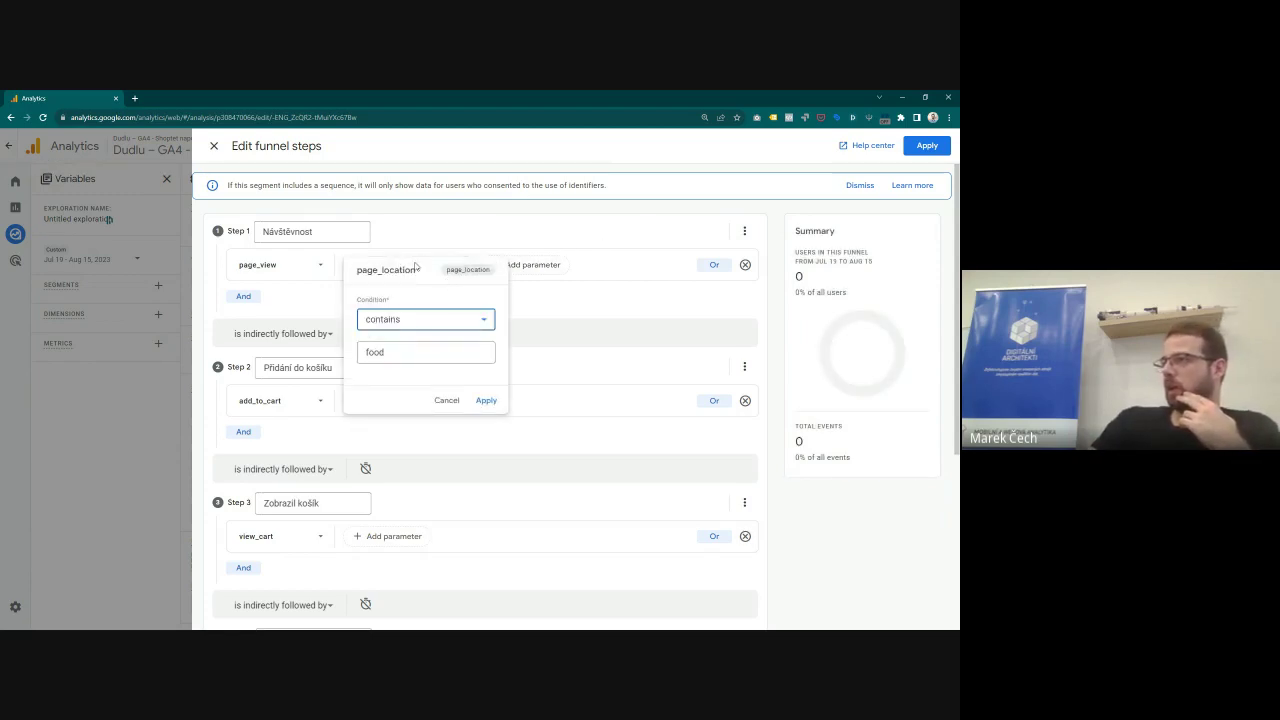
{"action": "left_click", "coordinate": [485, 401]}
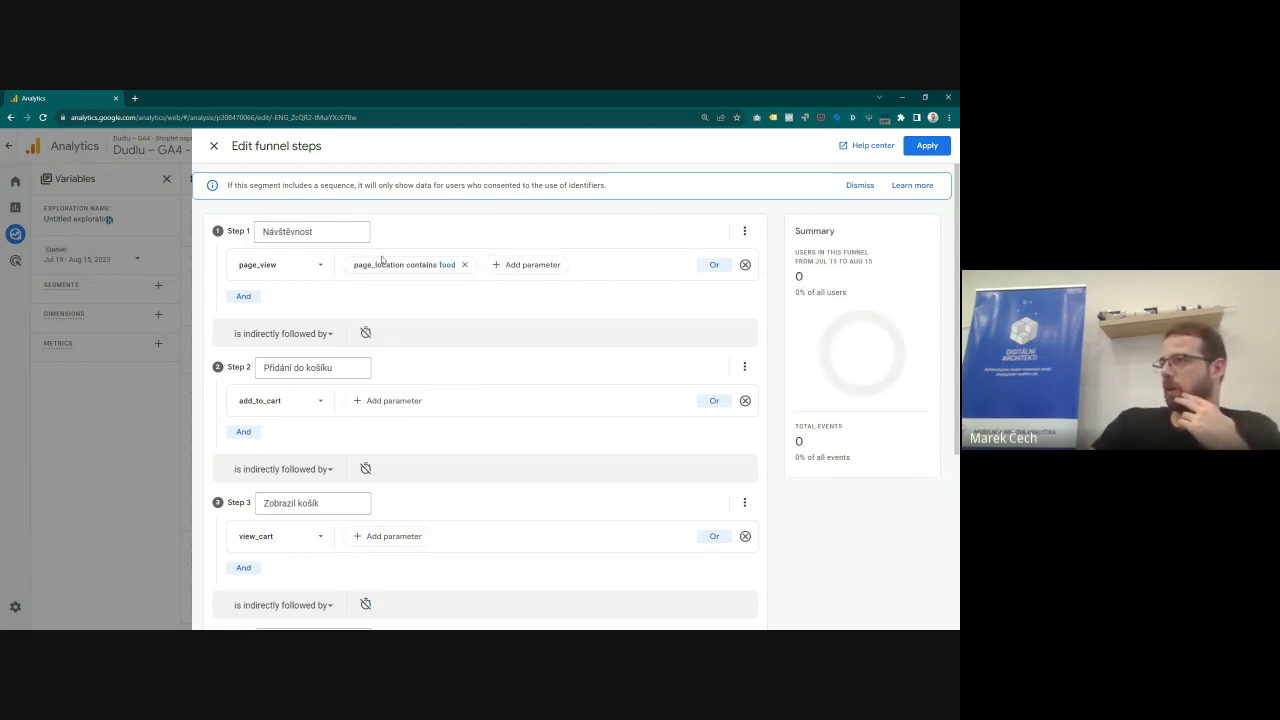
{"action": "left_click", "coordinate": [464, 264]}
Step: Search the event parameters available for page_view for "page" and "scre", and look through the Custom and Other groups
{"action": "left_click", "coordinate": [400, 264]}
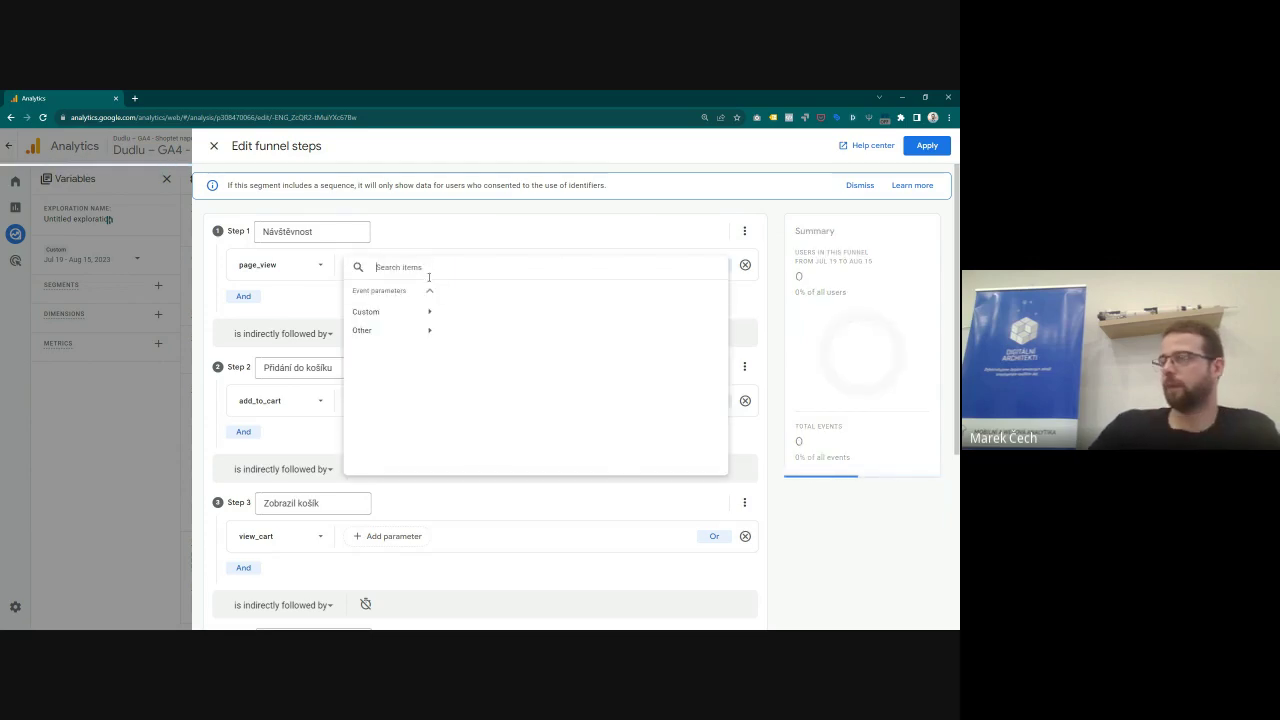
{"action": "type", "text": "page"}
{"action": "key", "text": "BackSpace"}
{"action": "key", "text": "BackSpace"}
{"action": "key", "text": "BackSpace"}
{"action": "key", "text": "BackSpace"}
{"action": "type", "text": "scre"}
{"action": "key", "text": "BackSpace"}
{"action": "key", "text": "BackSpace"}
{"action": "key", "text": "BackSpace"}
{"action": "key", "text": "BackSpace"}
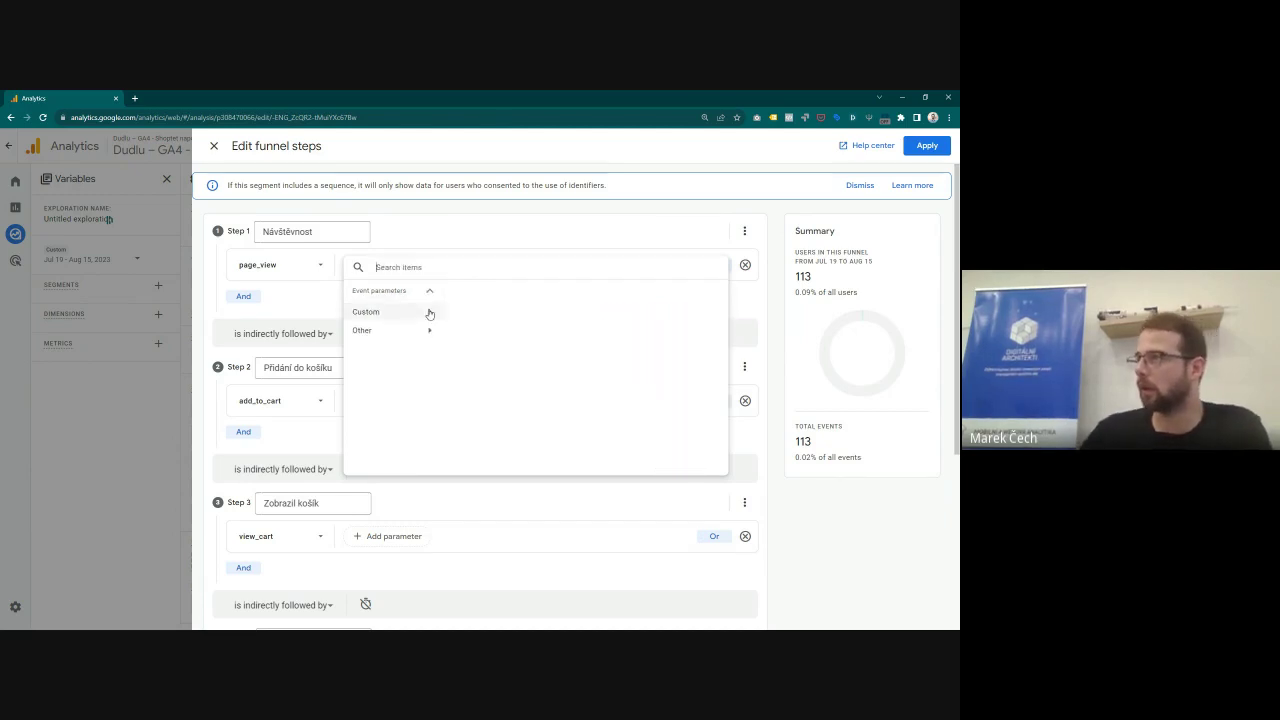
{"action": "left_click", "coordinate": [428, 312]}
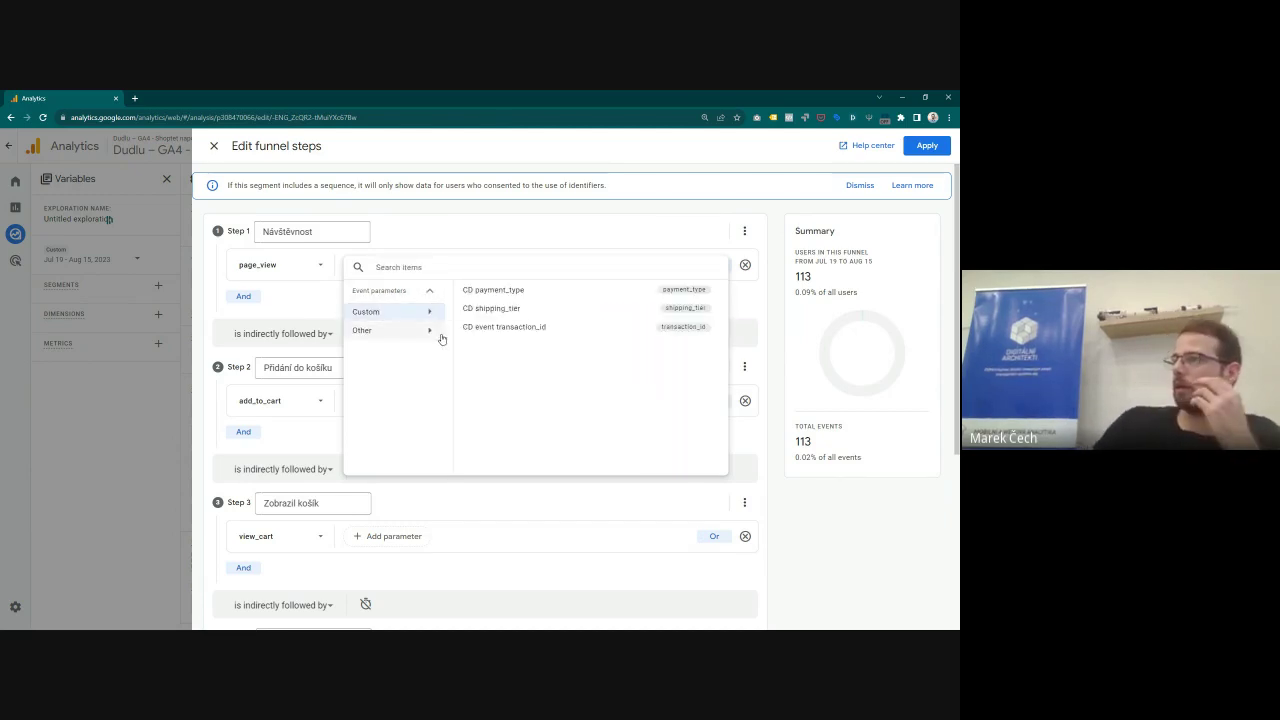
{"action": "left_click", "coordinate": [382, 335]}
{"action": "left_click", "coordinate": [377, 313]}
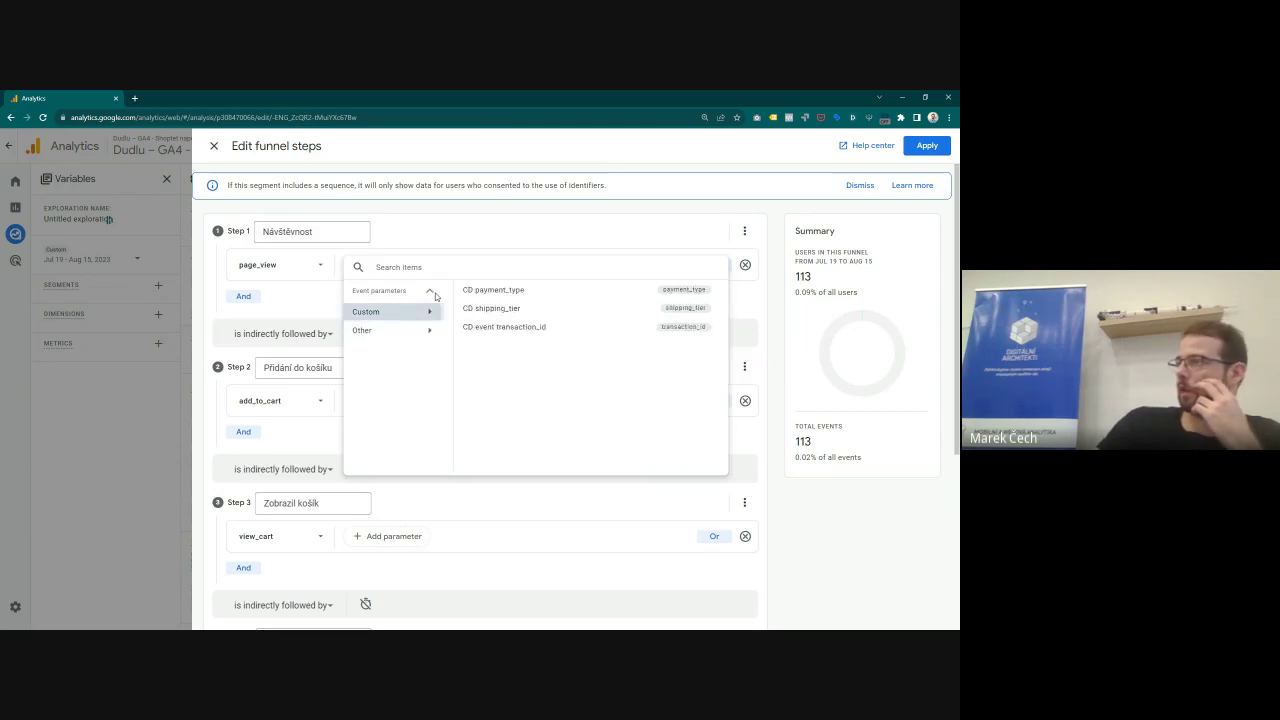
{"action": "key", "text": "Escape"}
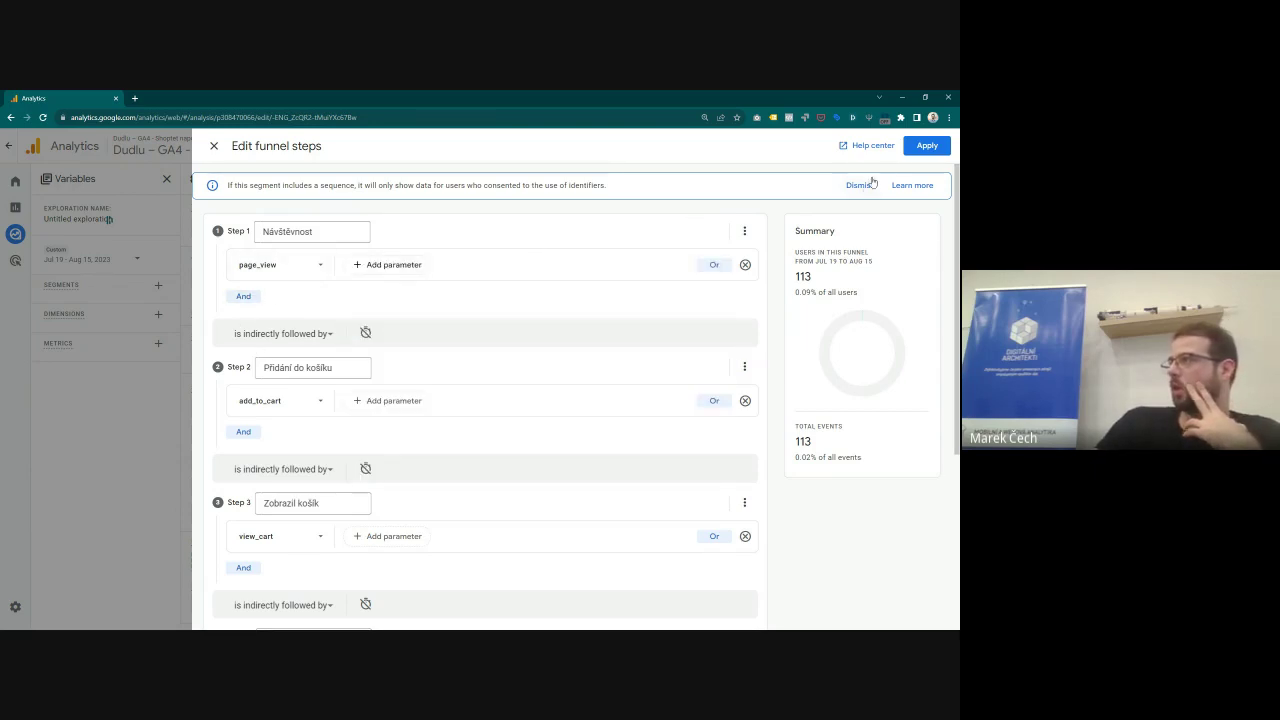
Step: Apply the funnel with the unfiltered page_view event as the condition of the "Návštěvnost" step
{"action": "left_click", "coordinate": [925, 146]}
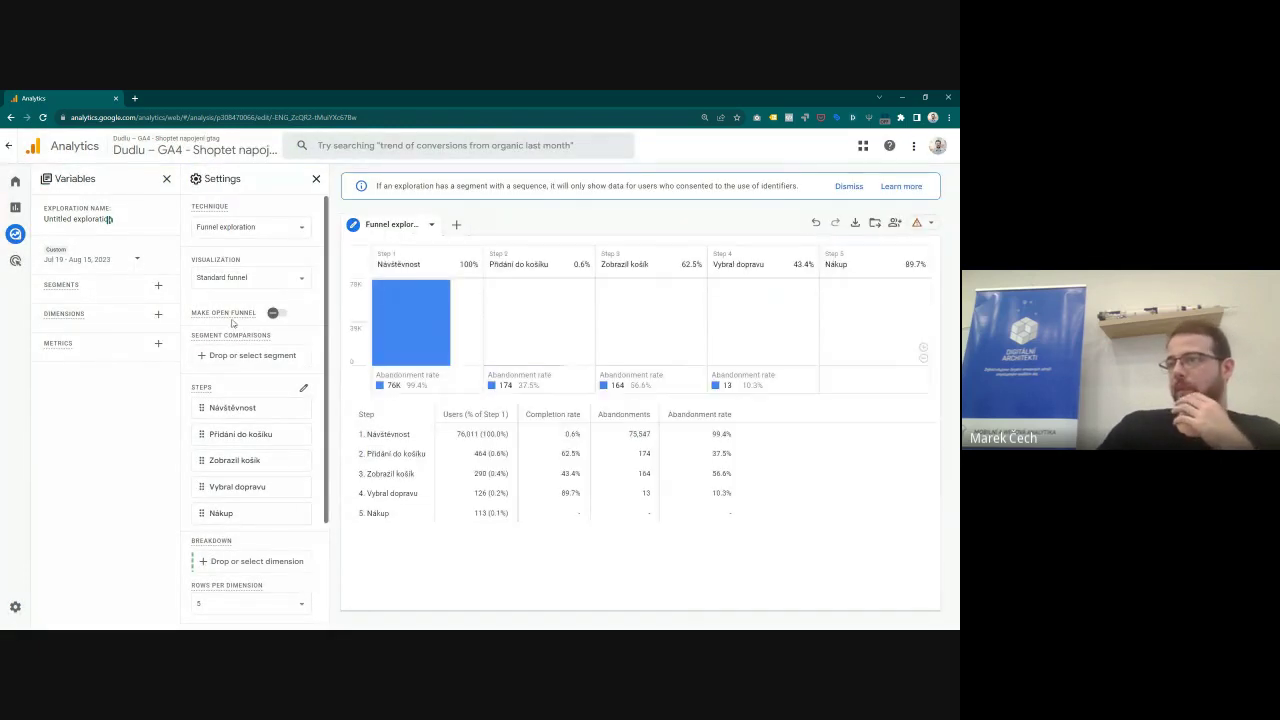
{"action": "scroll", "coordinate": [257, 357], "scroll_direction": "down", "scroll_amount": 3}
{"action": "scroll", "coordinate": [279, 393], "scroll_direction": "up", "scroll_amount": 3}
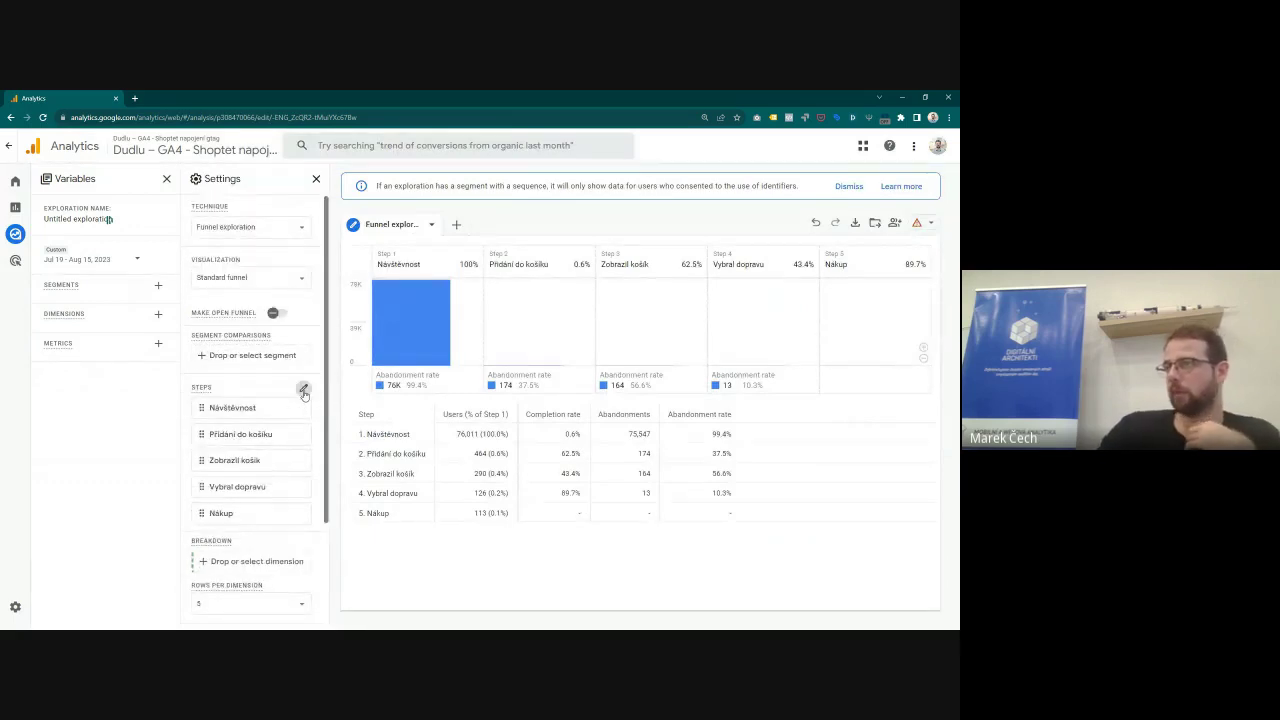
{"action": "left_click", "coordinate": [303, 388]}
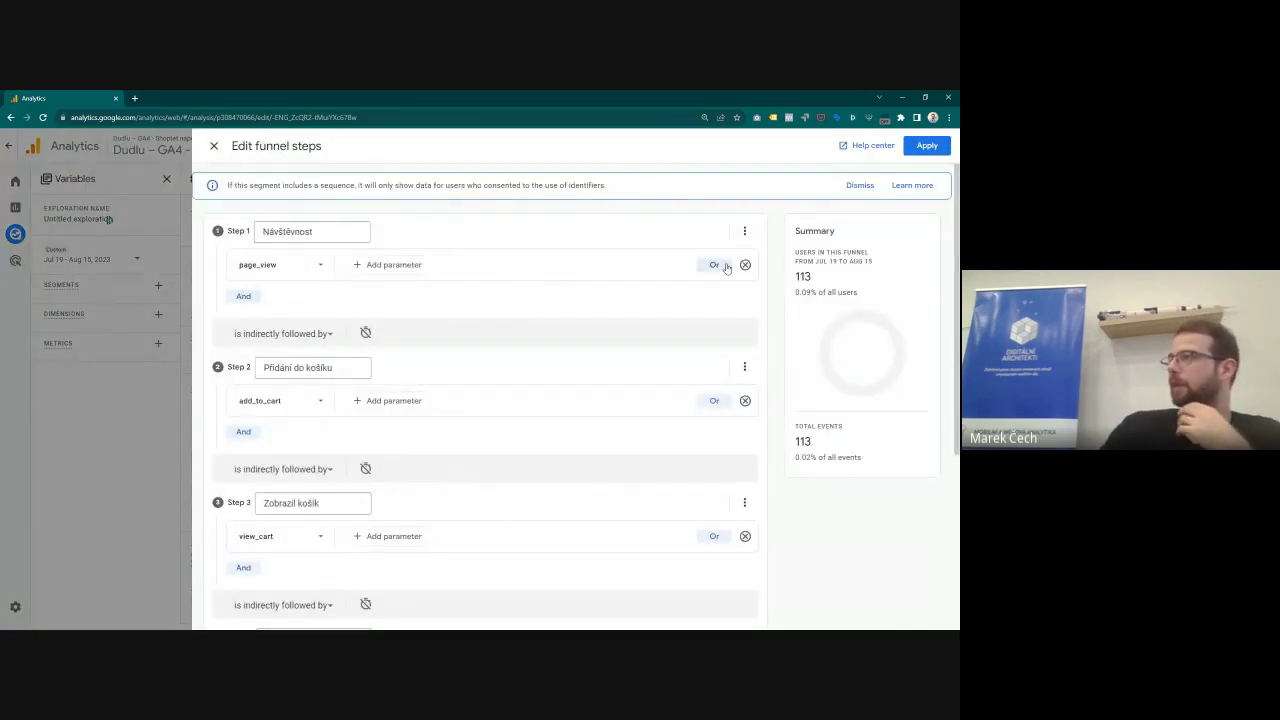
{"action": "left_click", "coordinate": [389, 264]}
{"action": "left_click", "coordinate": [433, 292]}
{"action": "left_click", "coordinate": [387, 234]}
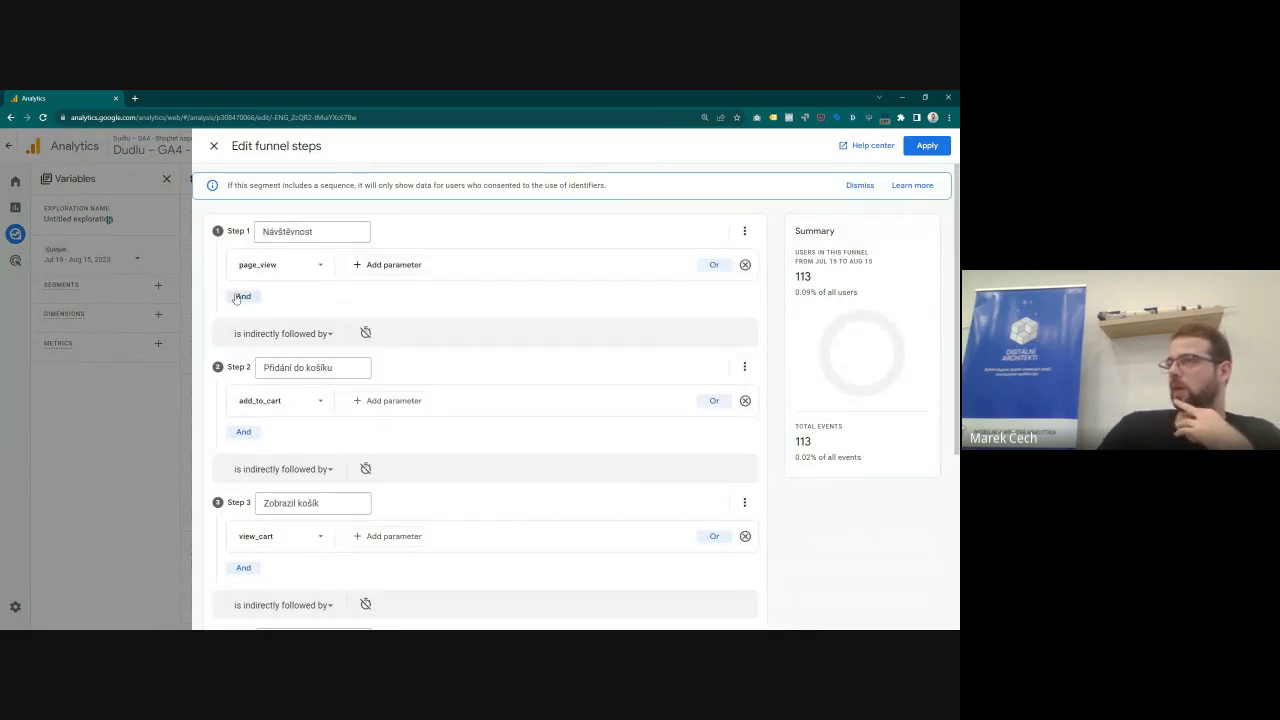
{"action": "left_click", "coordinate": [396, 266]}
{"action": "type", "text": "lo"}
{"action": "key", "text": "Escape"}
{"action": "key", "text": "Escape"}
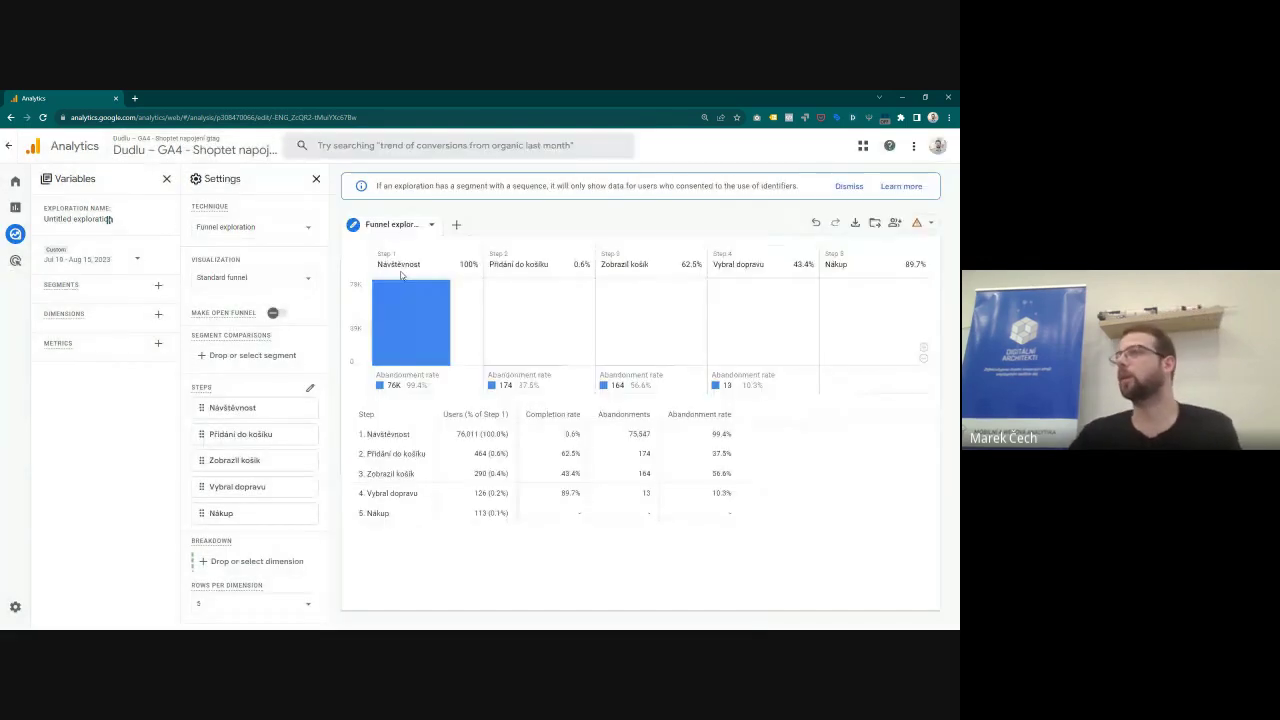
Step: Add a second funnel exploration to the current exploration
{"action": "left_click", "coordinate": [458, 228]}
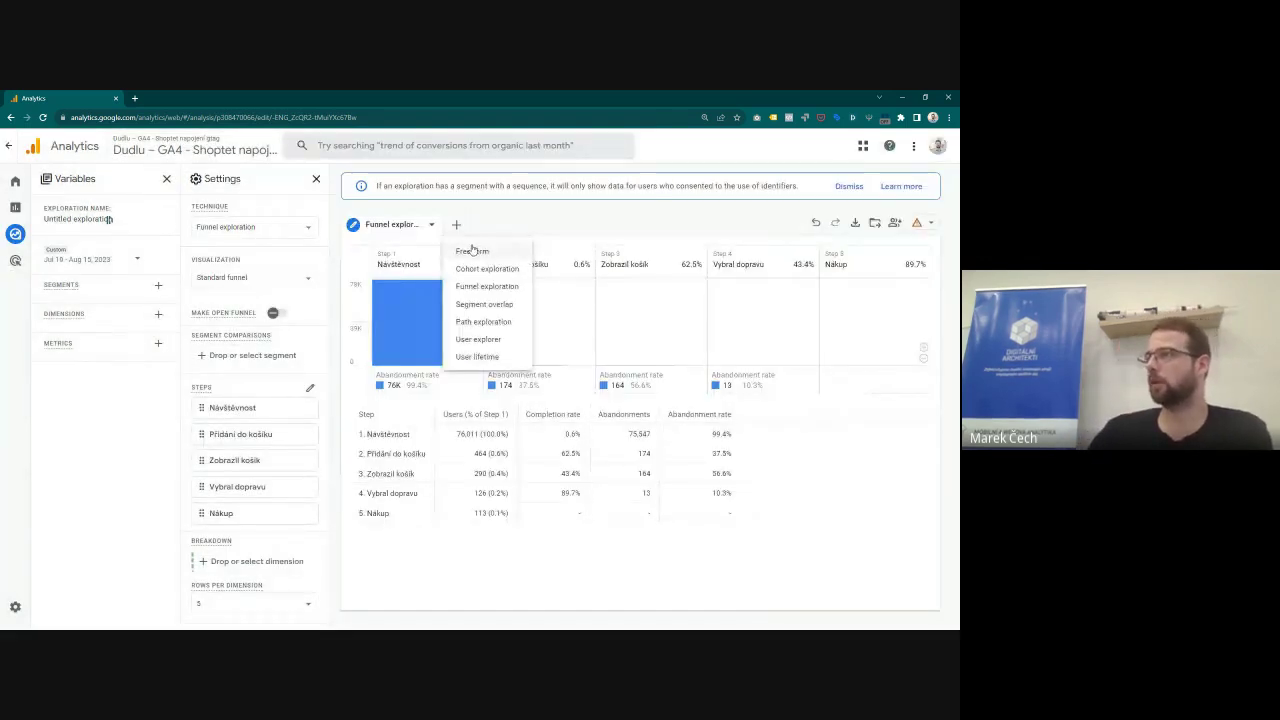
{"action": "key", "text": "Escape"}
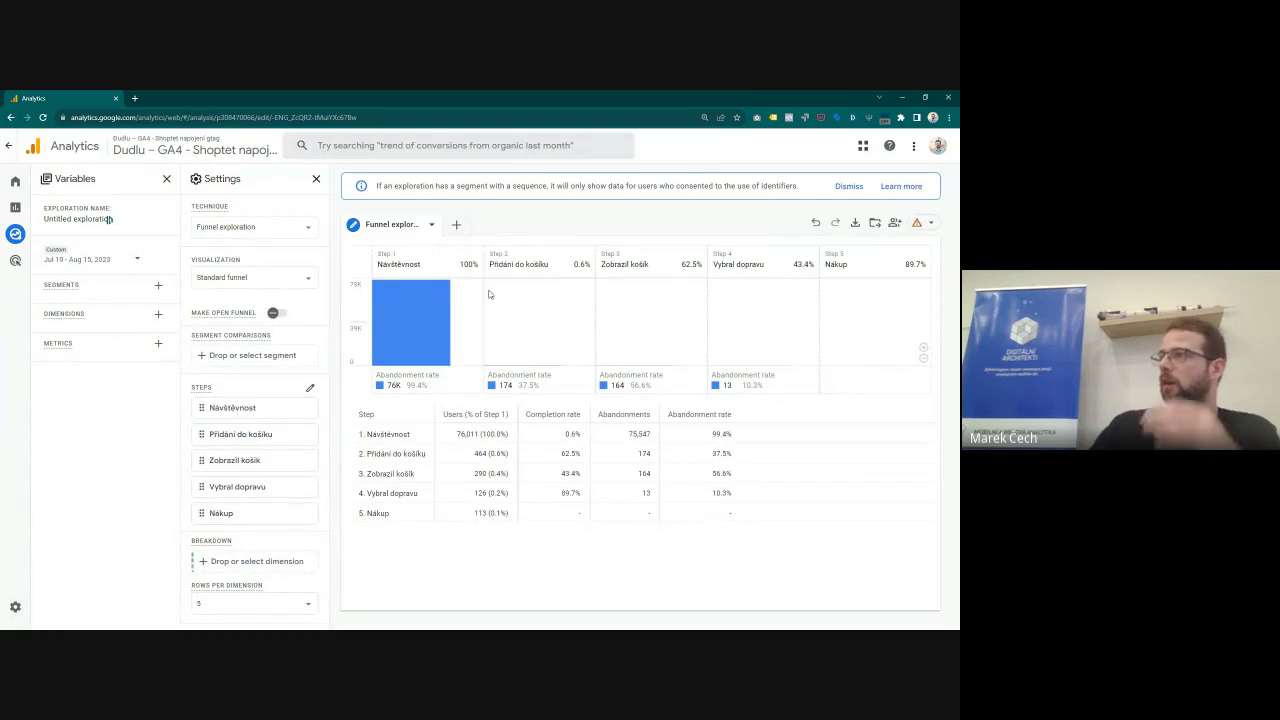
{"action": "left_click", "coordinate": [456, 226]}
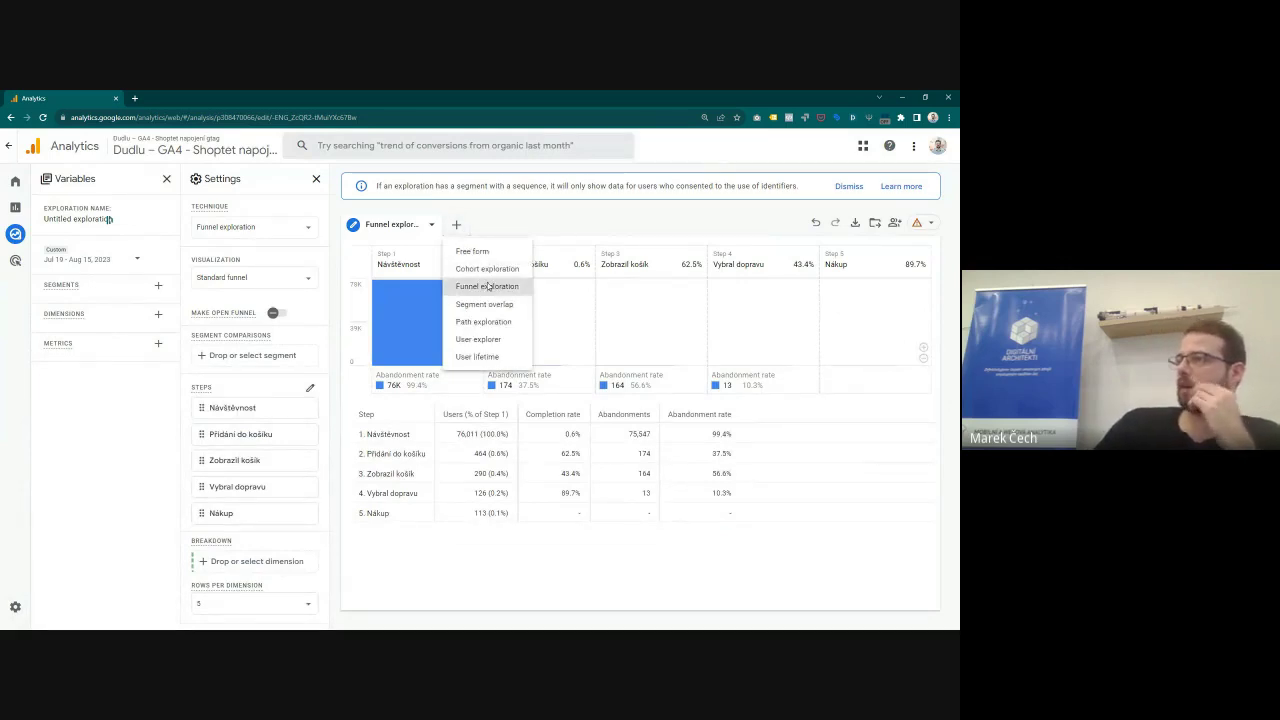
{"action": "left_click", "coordinate": [487, 285]}
Step: Set the page_view event as the condition of the first step in the new funnel
{"action": "left_click", "coordinate": [303, 388]}
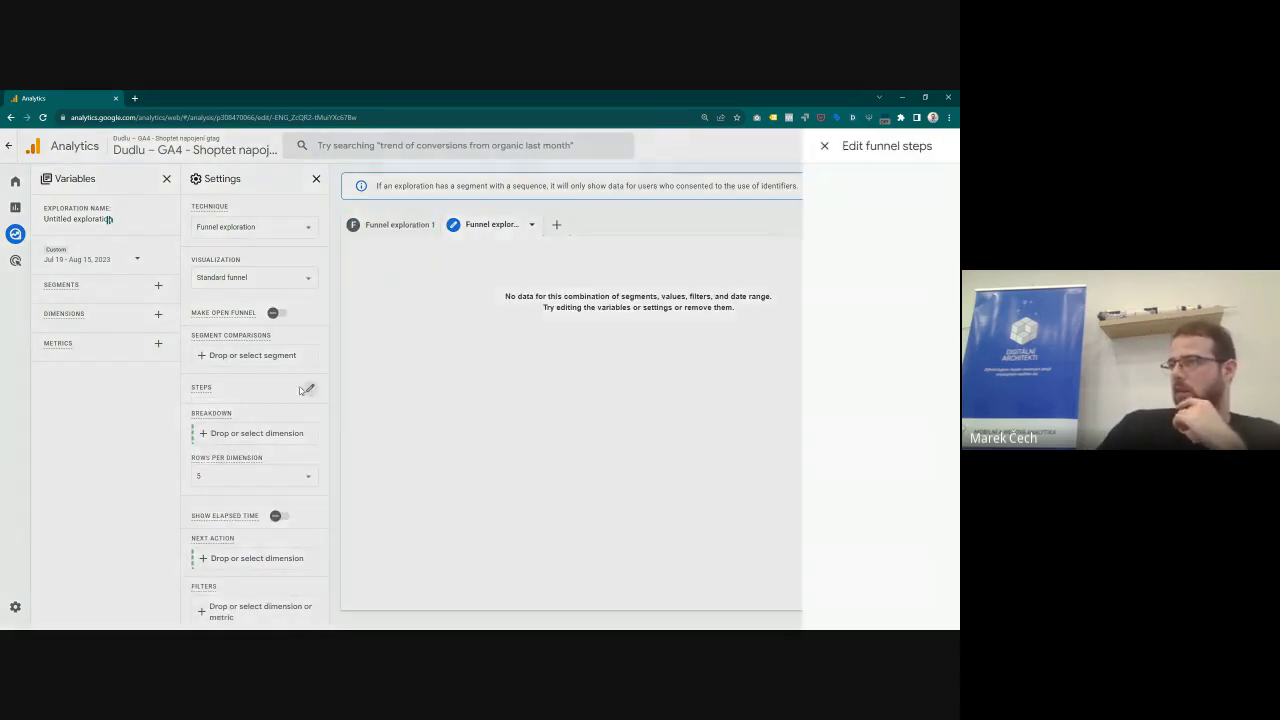
{"action": "left_click", "coordinate": [303, 264]}
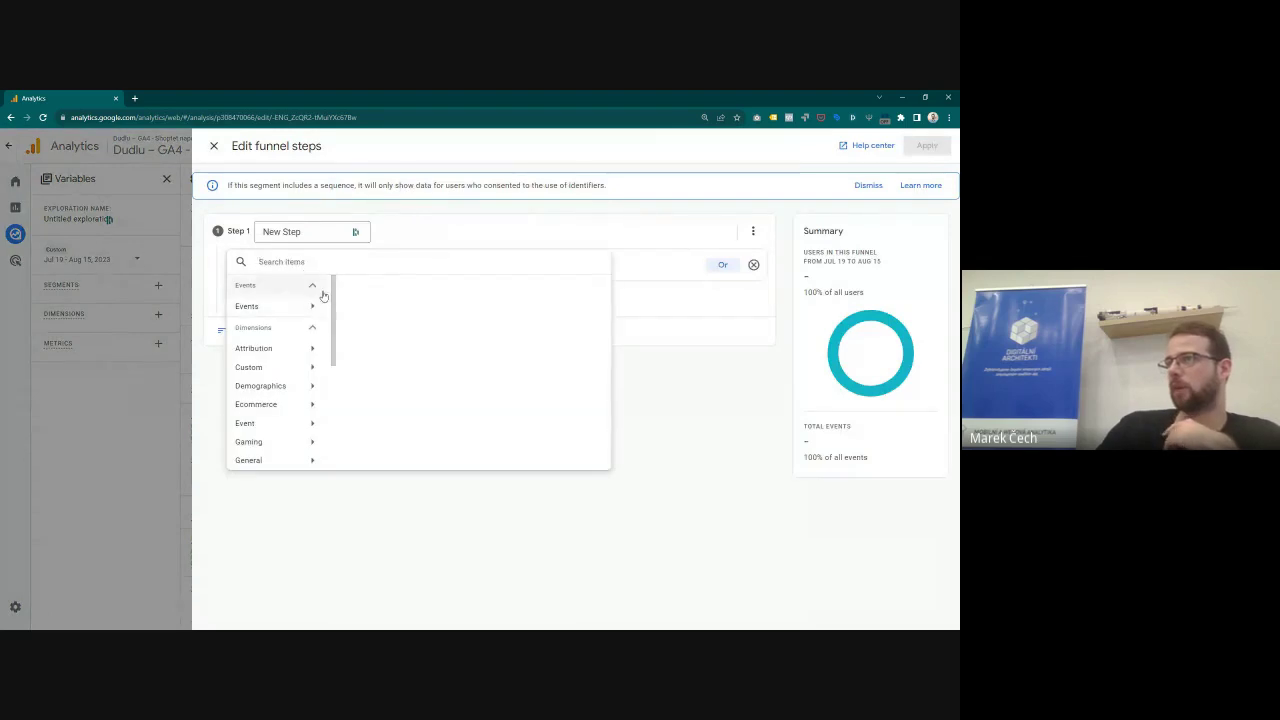
{"action": "type", "text": "page"}
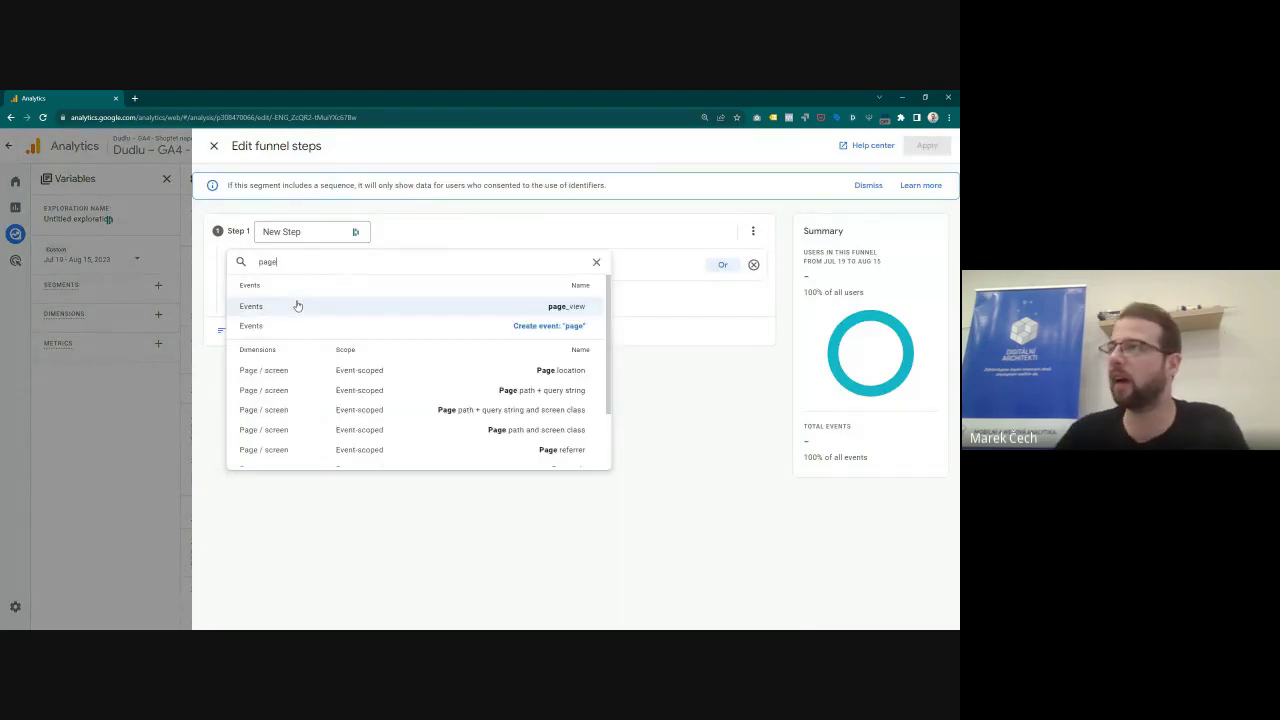
{"action": "left_click", "coordinate": [297, 306]}
Step: Look through the event parameters available for page_view and the events and dimensions that can serve as the first step's condition
{"action": "left_click", "coordinate": [370, 265]}
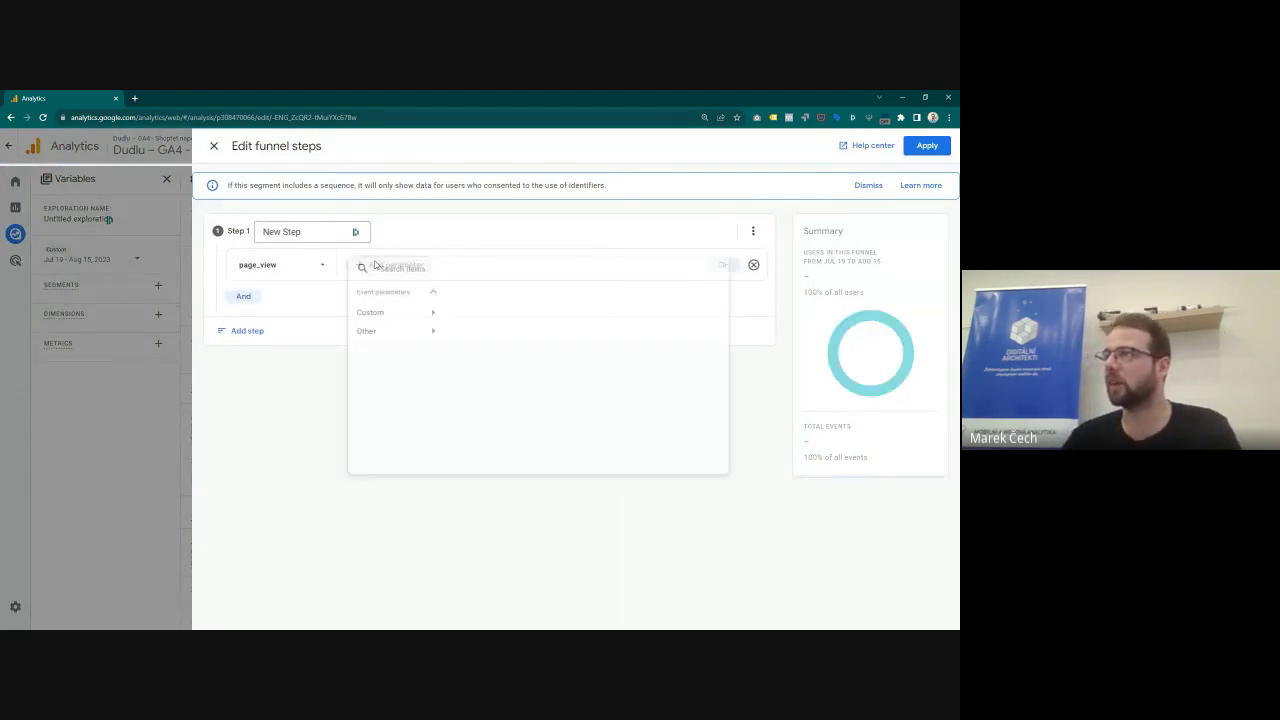
{"action": "left_click", "coordinate": [330, 266]}
{"action": "left_click", "coordinate": [306, 268]}
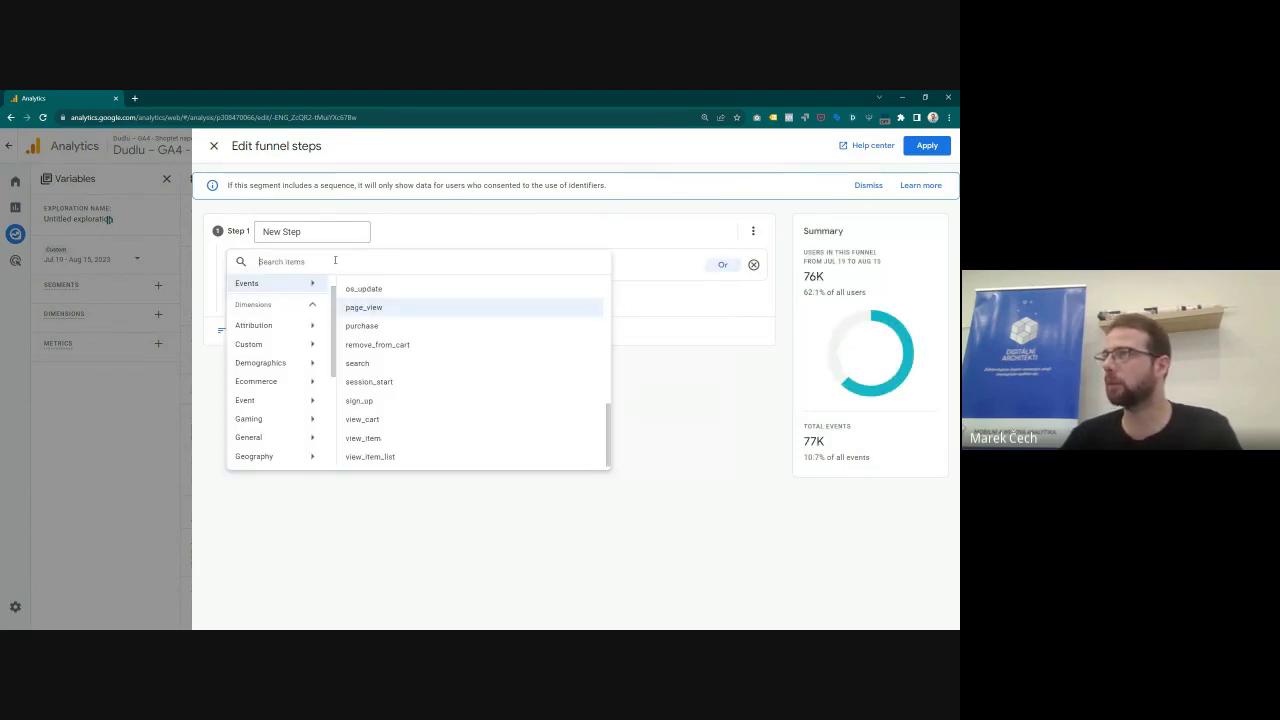
{"action": "left_click", "coordinate": [379, 249]}
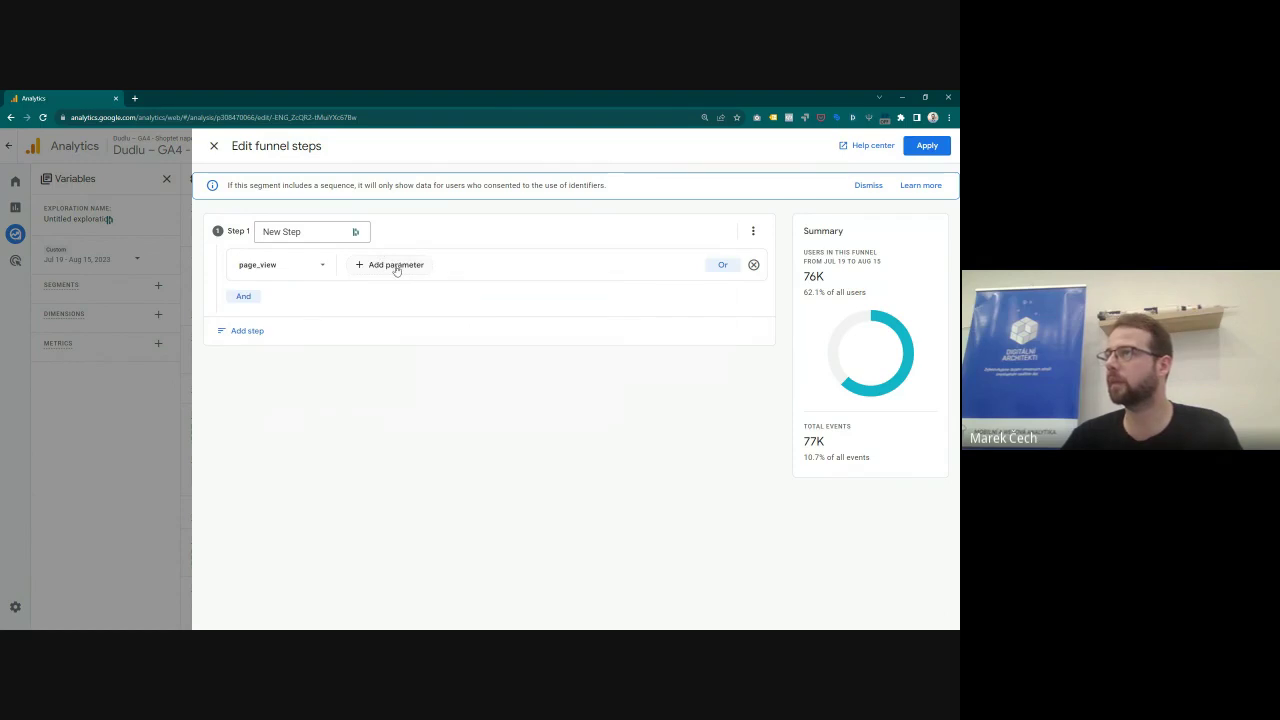
{"action": "left_click", "coordinate": [396, 266]}
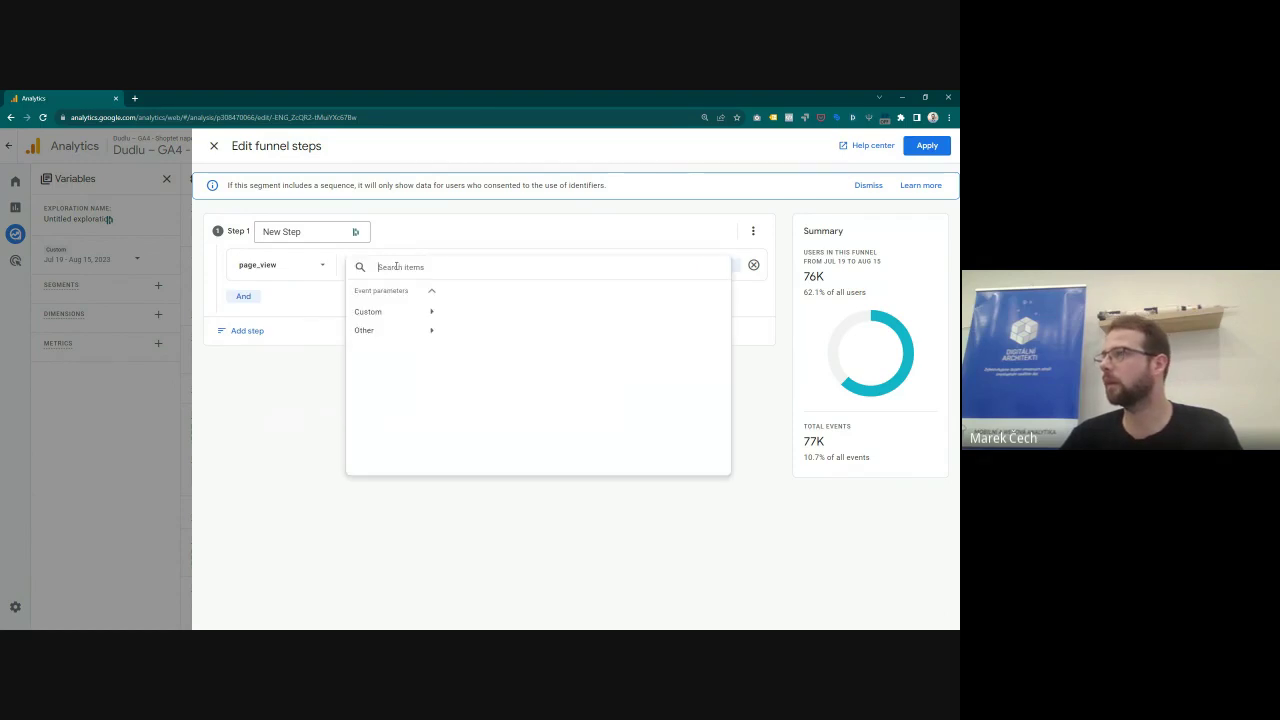
{"action": "left_click", "coordinate": [330, 308]}
{"action": "left_click", "coordinate": [318, 264]}
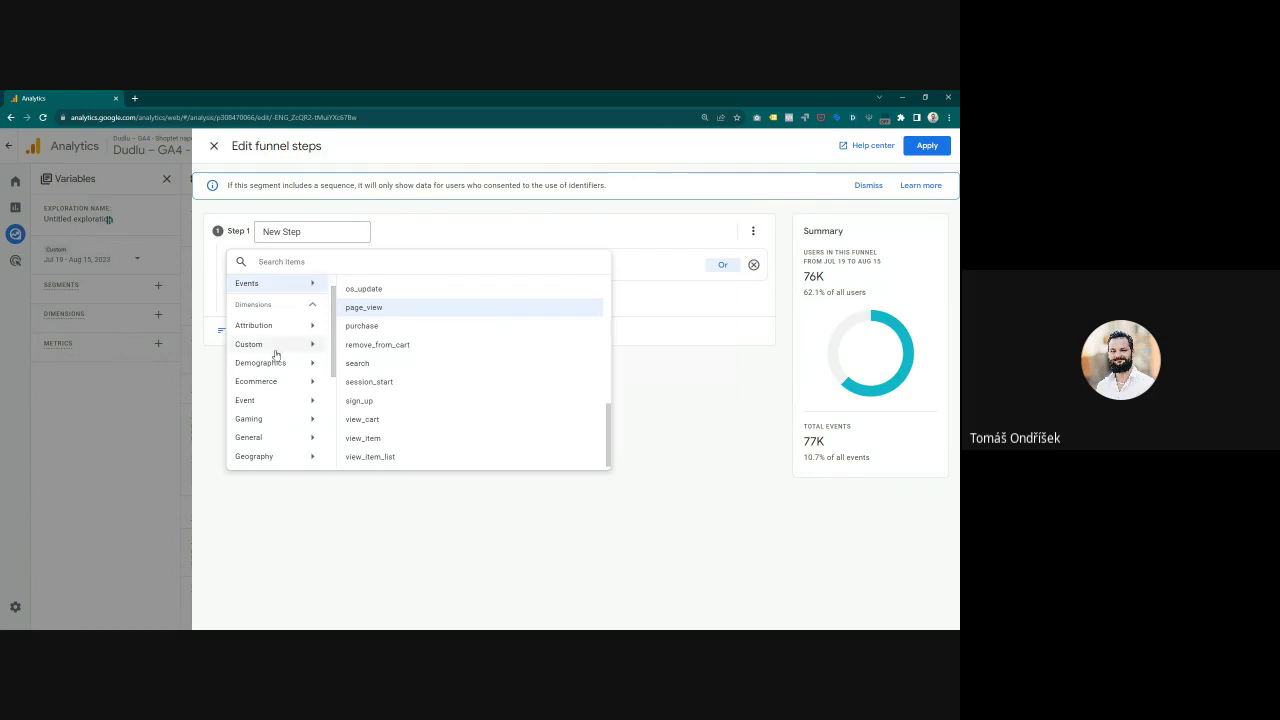
{"action": "left_click", "coordinate": [378, 505]}
Step: Clear the first step's condition and search for "page" to choose the page_view event again
{"action": "left_click", "coordinate": [753, 264]}
{"action": "left_click", "coordinate": [264, 266]}
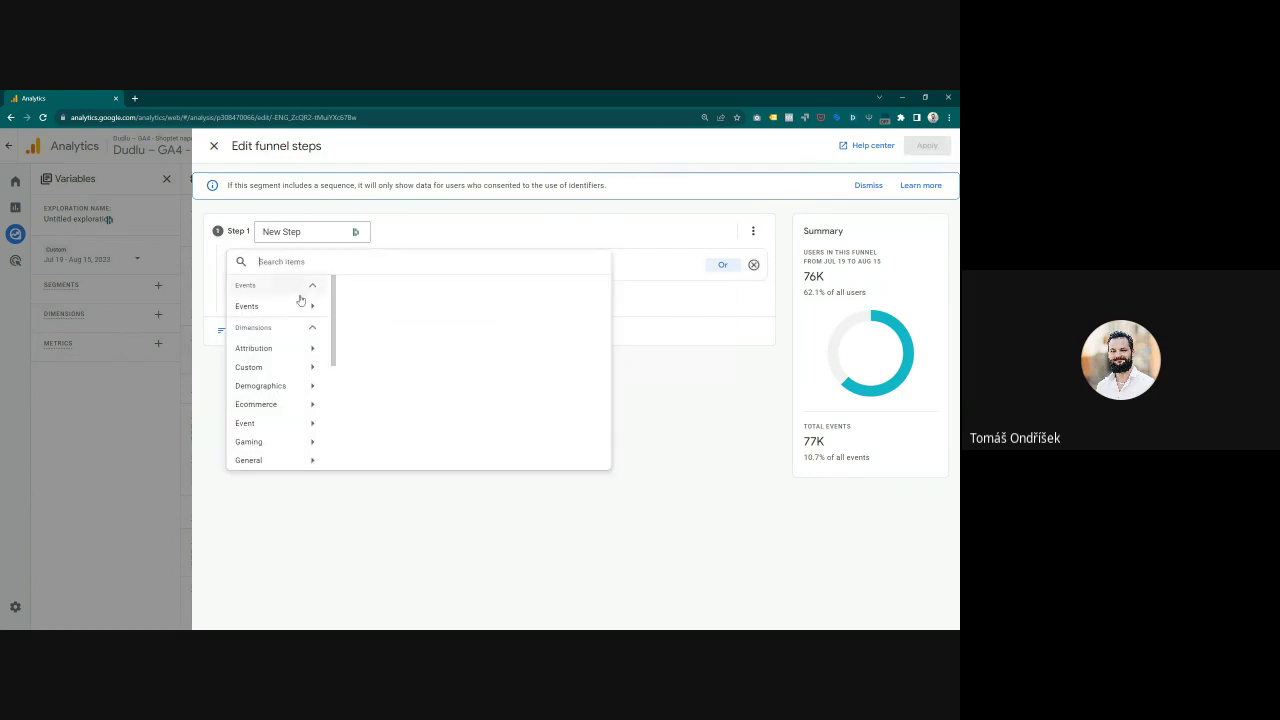
{"action": "type", "text": "page"}
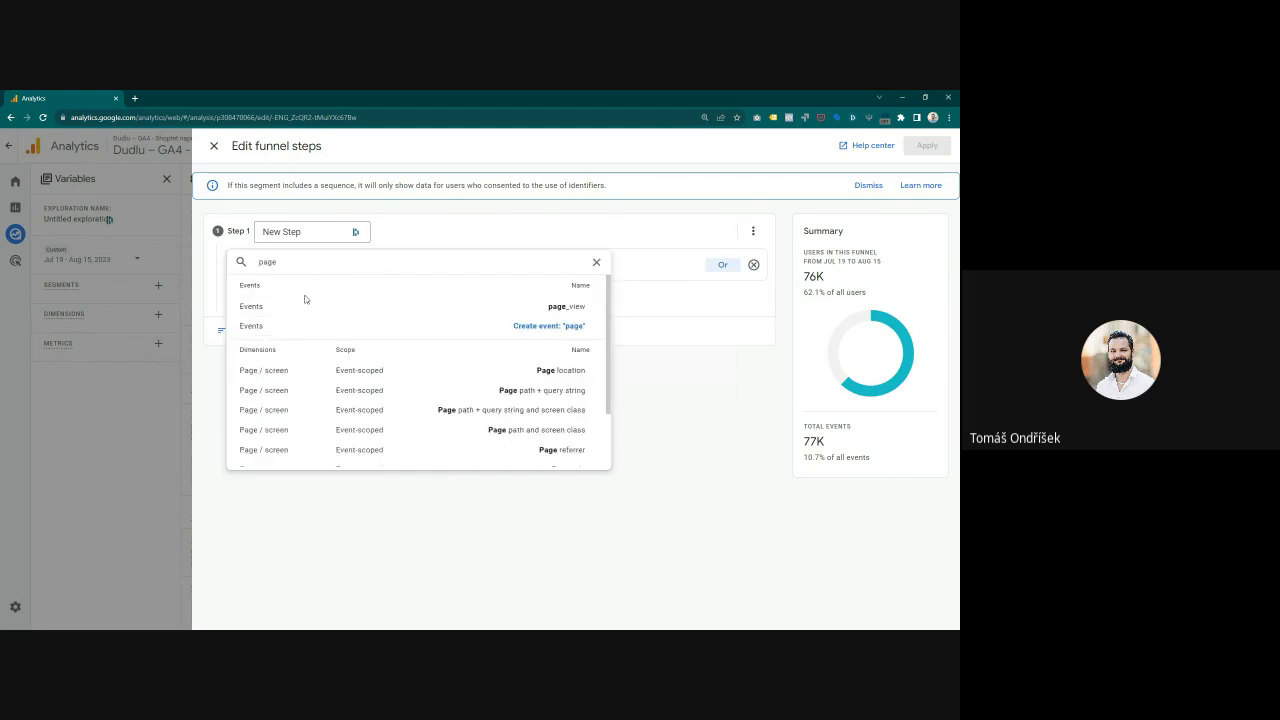
{"action": "left_click", "coordinate": [418, 307]}
Step: Add an AND condition to the page_view step requiring Page path + query string to contain "blog"
{"action": "left_click", "coordinate": [245, 296]}
{"action": "left_click", "coordinate": [304, 318]}
{"action": "type", "text": "page"}
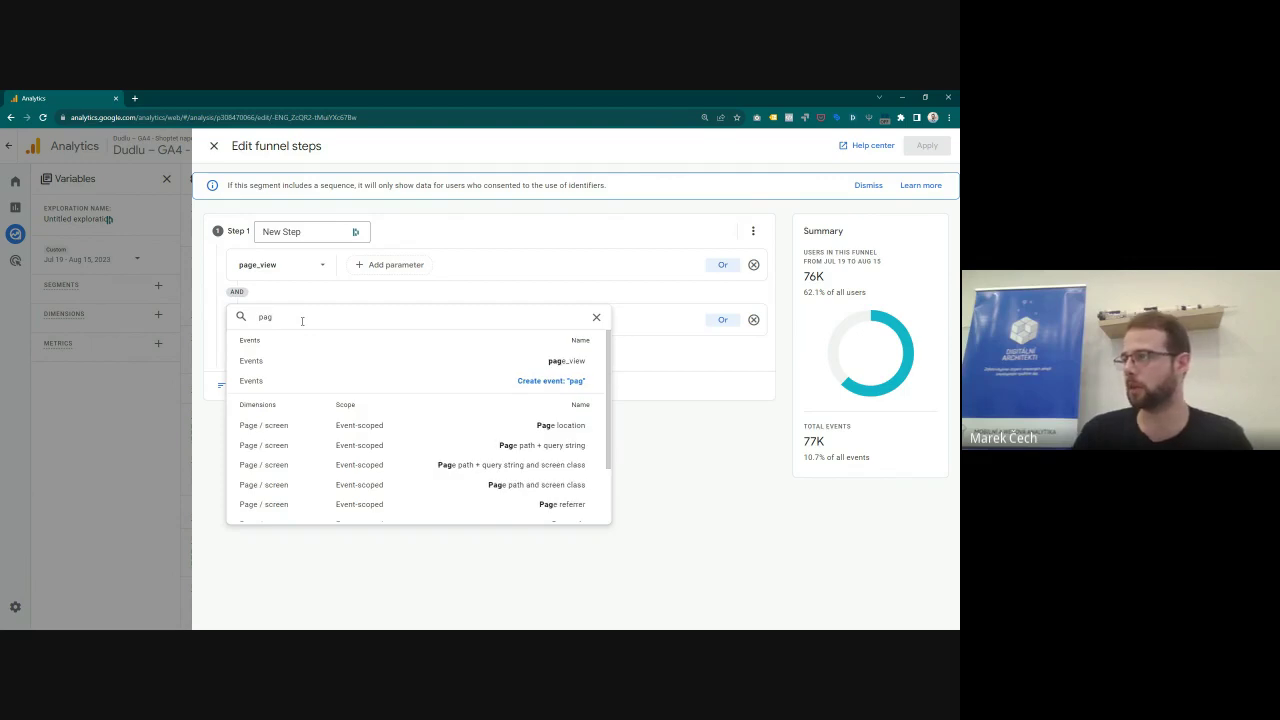
{"action": "left_click", "coordinate": [447, 448]}
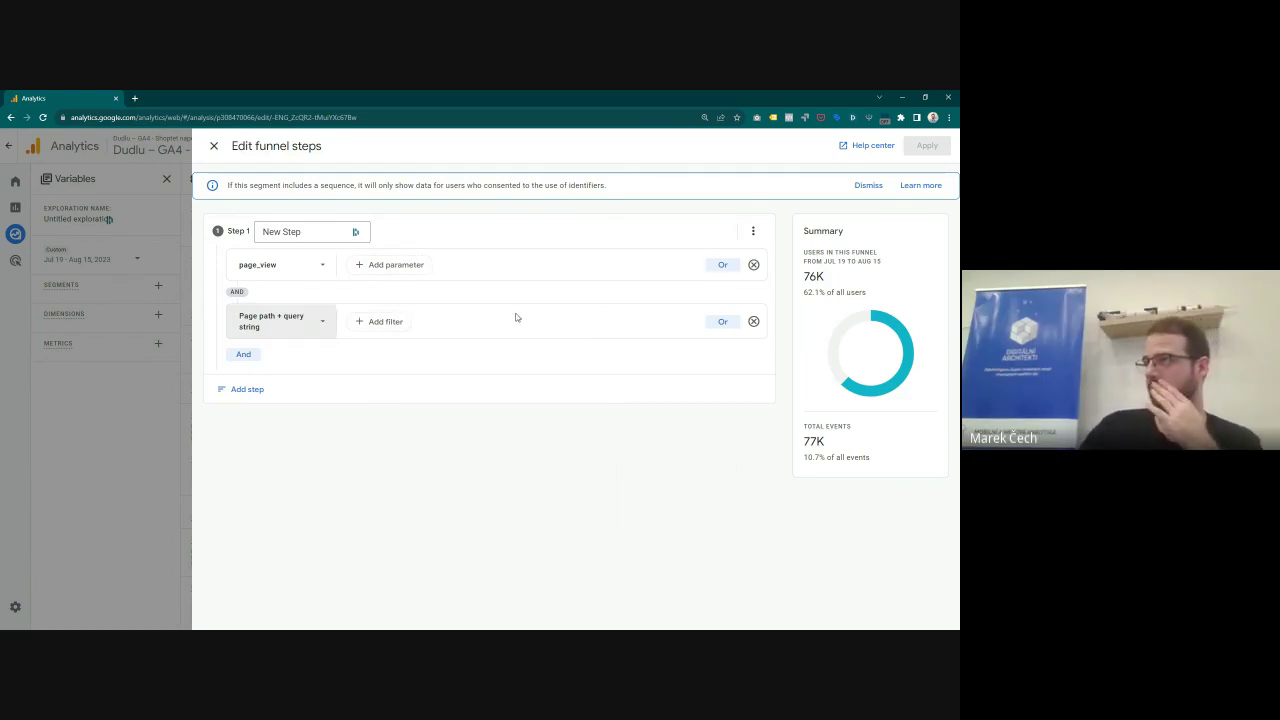
{"action": "left_click", "coordinate": [378, 321]}
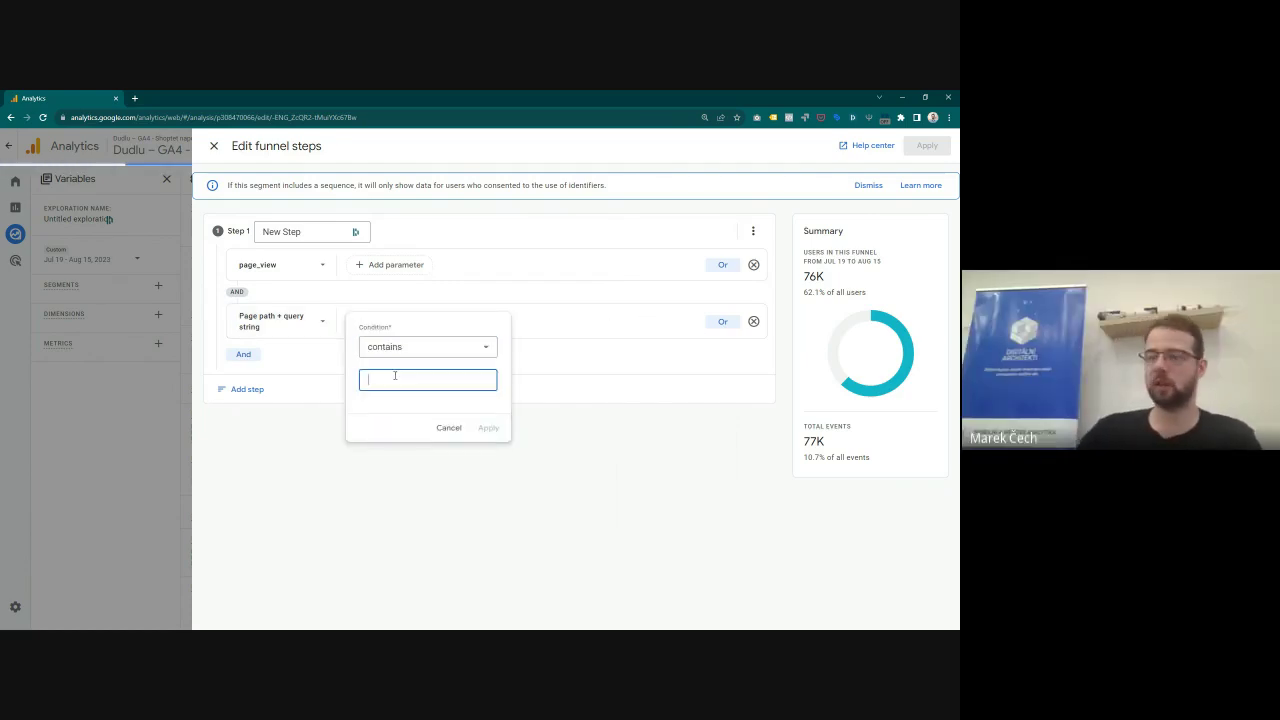
{"action": "type", "text": "blog"}
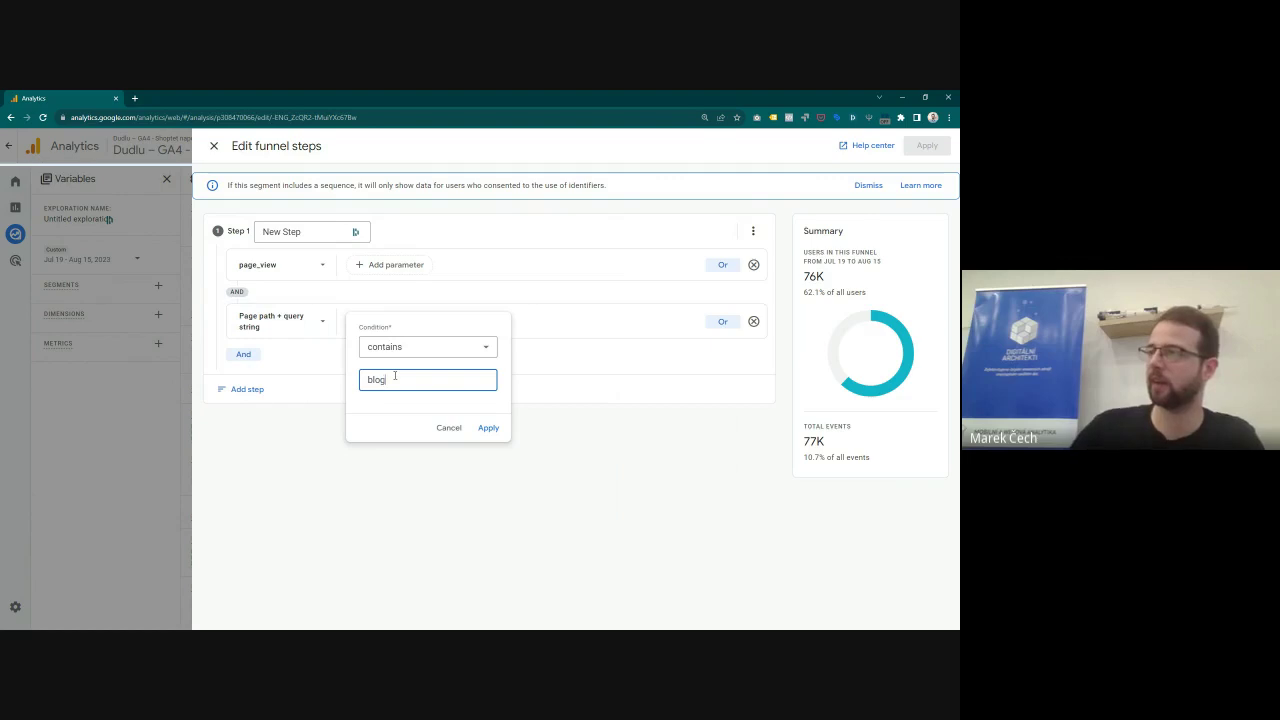
{"action": "left_click", "coordinate": [488, 432]}
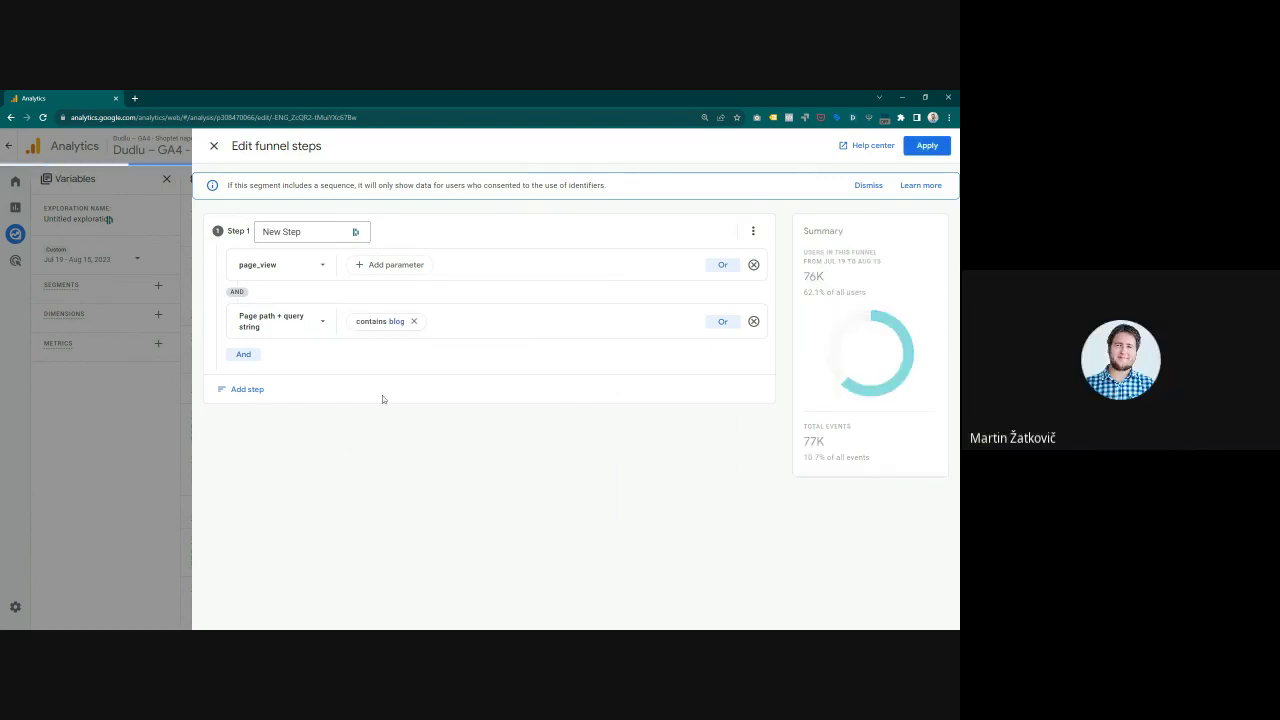
Step: Change the page path filter to contain "clanky" and close the funnel step editor without applying
{"action": "left_click", "coordinate": [385, 322]}
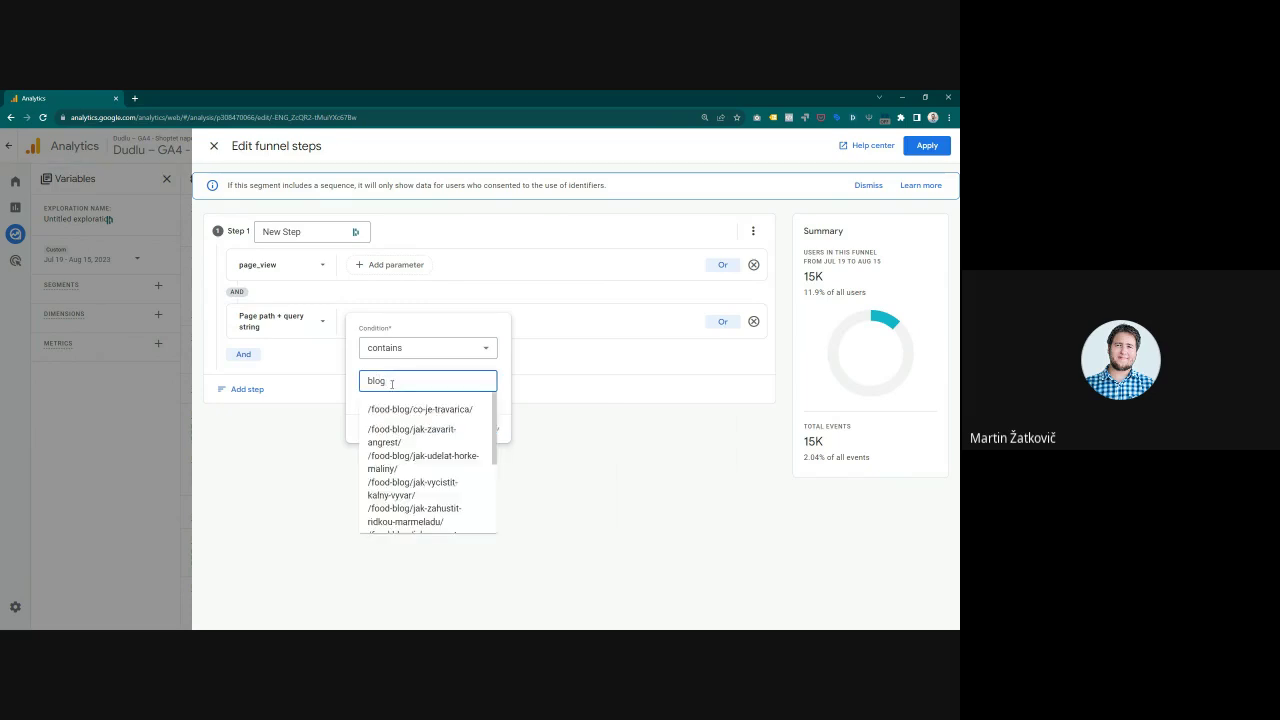
{"action": "type", "text": "clanky"}
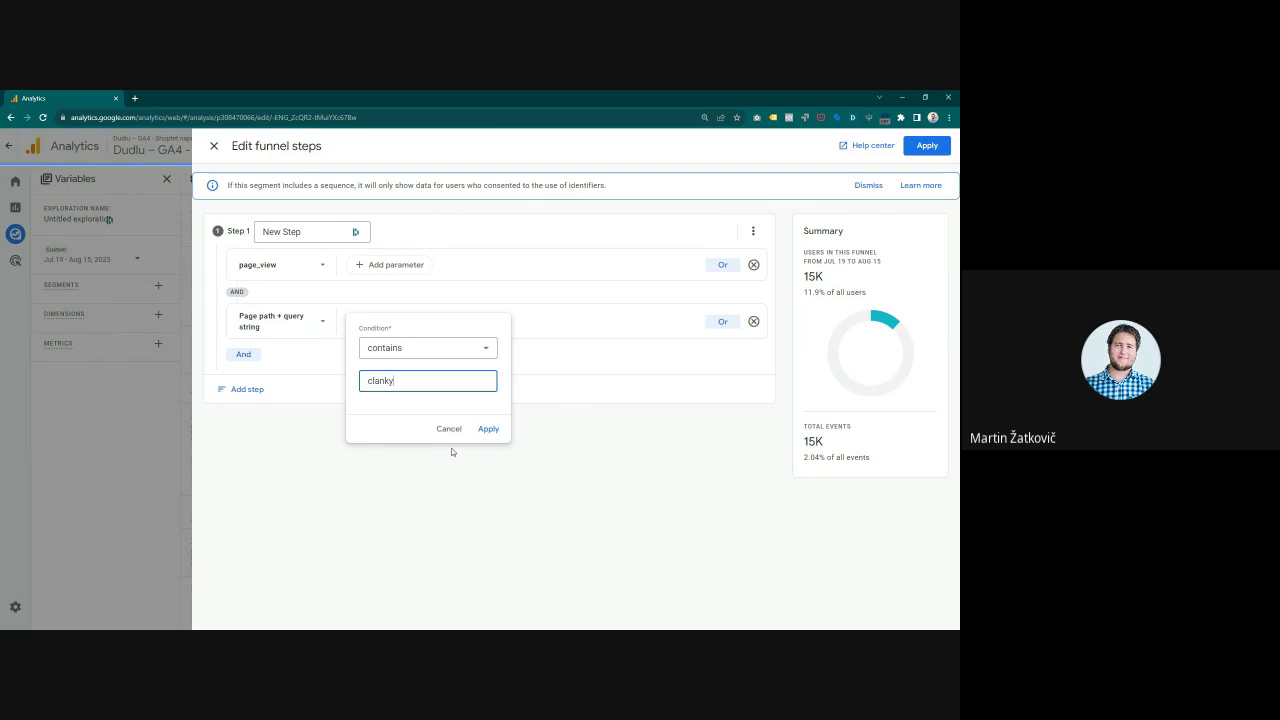
{"action": "left_click", "coordinate": [488, 428]}
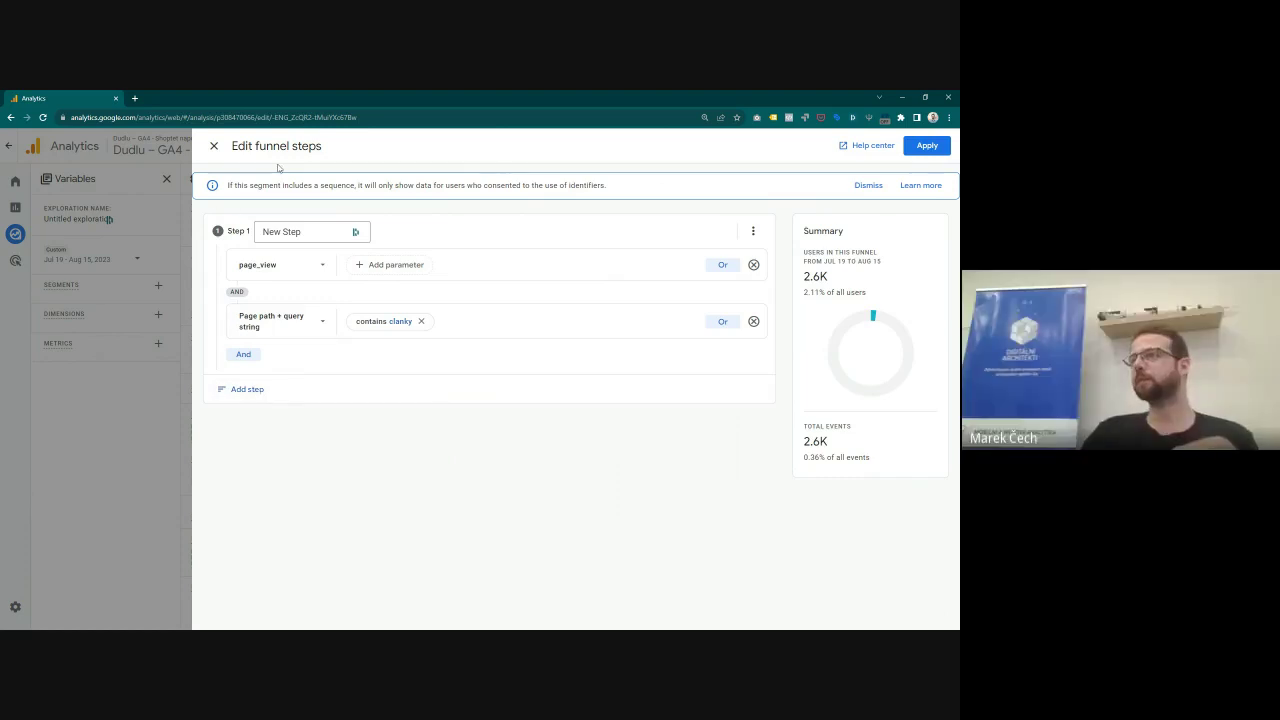
{"action": "left_click", "coordinate": [212, 147]}
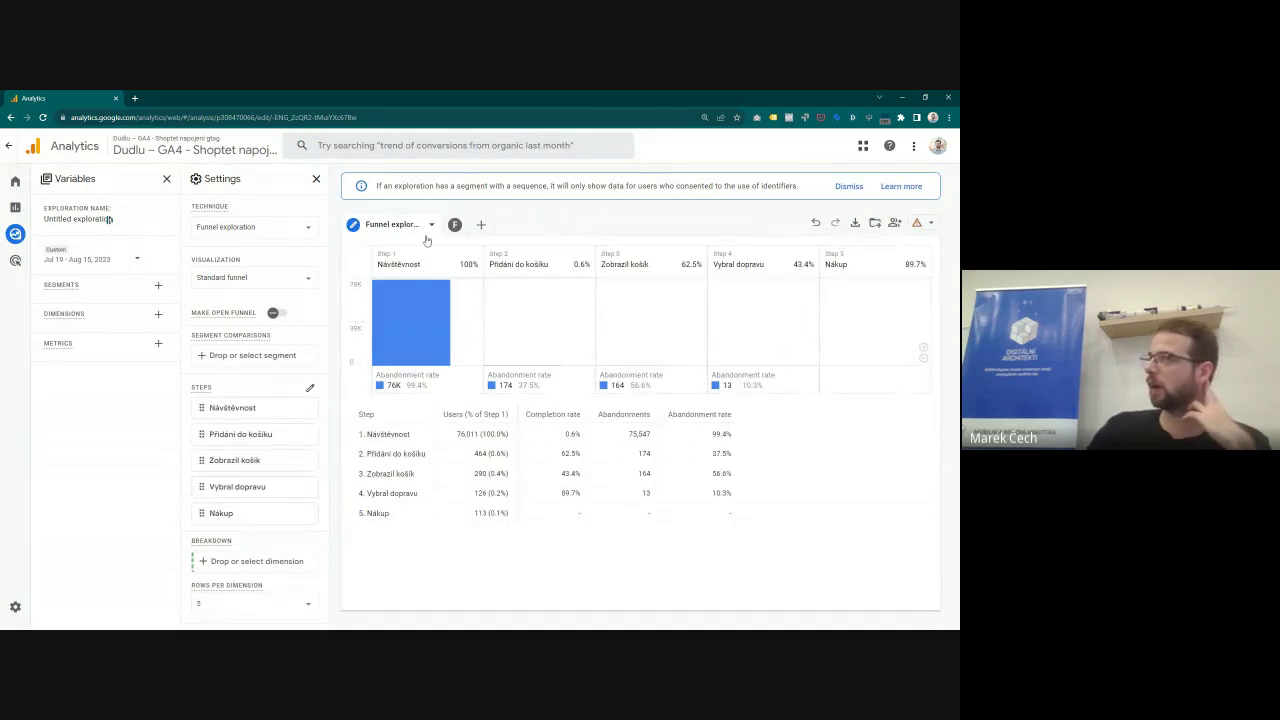
Step: In the first funnel, add an AND condition to "Návštěvnost" requiring Page path + query string to contain "clanky"
{"action": "left_click", "coordinate": [310, 388]}
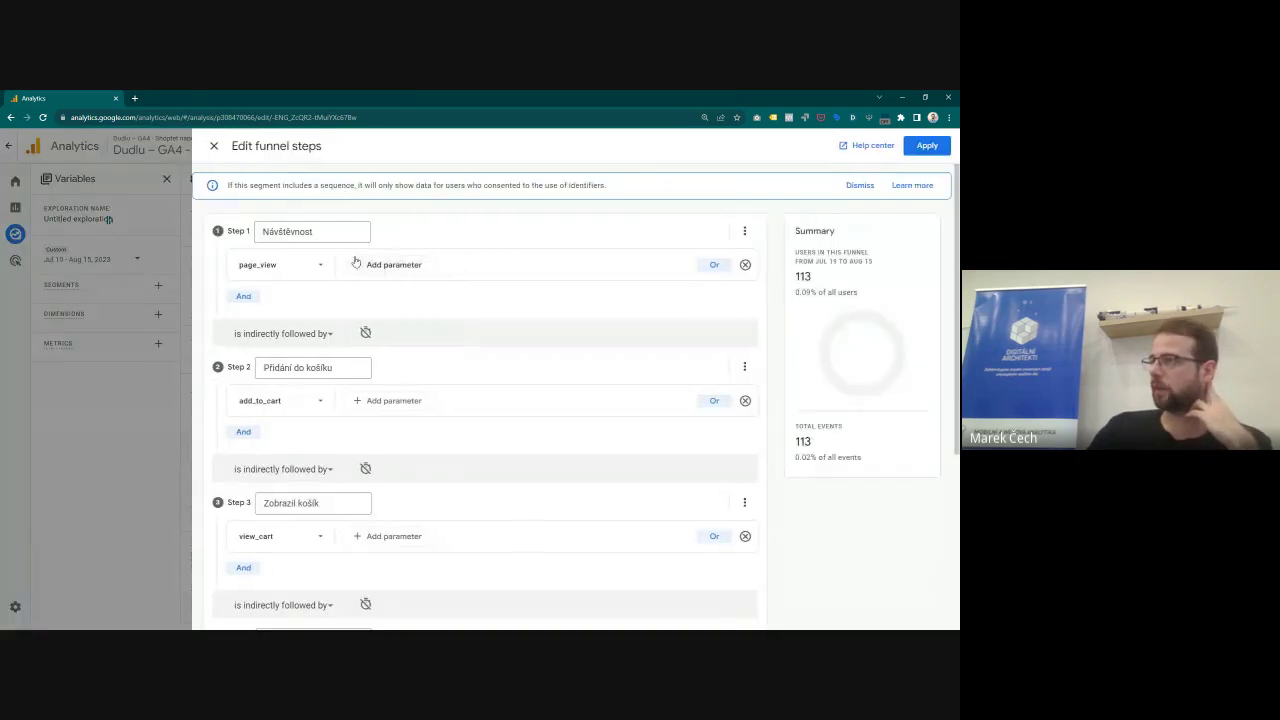
{"action": "left_click", "coordinate": [243, 295]}
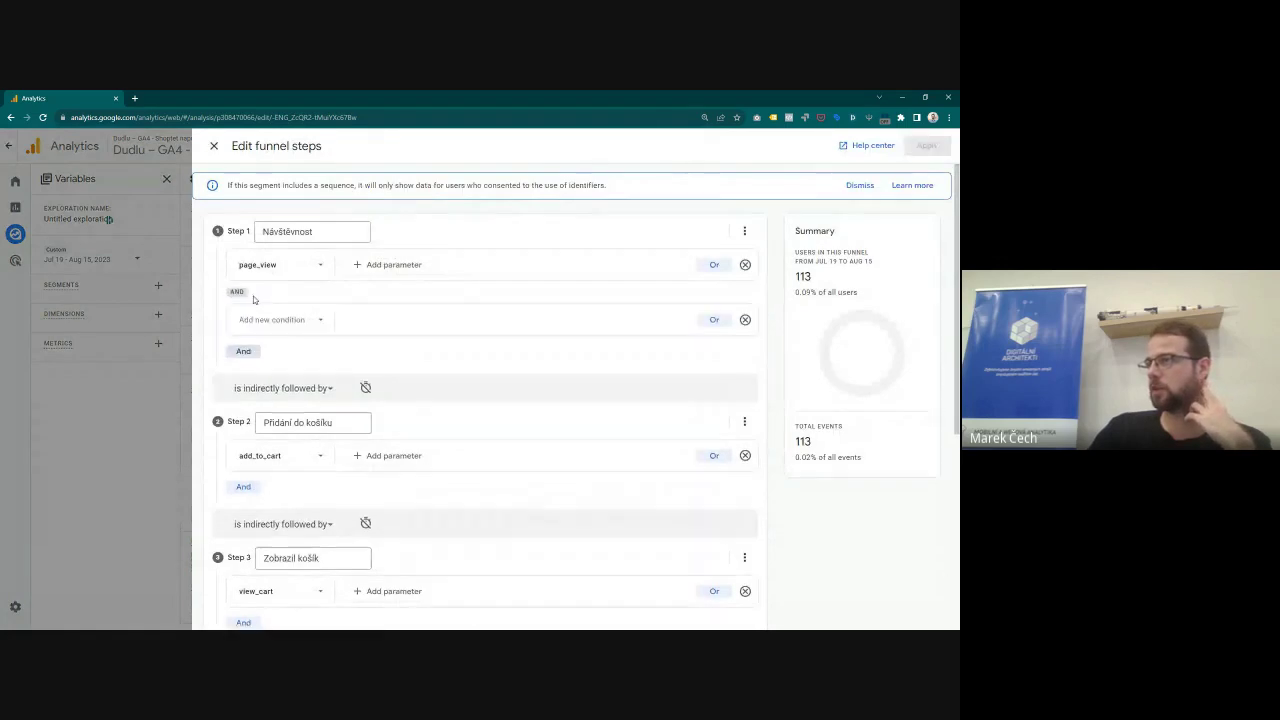
{"action": "left_click", "coordinate": [256, 319]}
{"action": "type", "text": "page"}
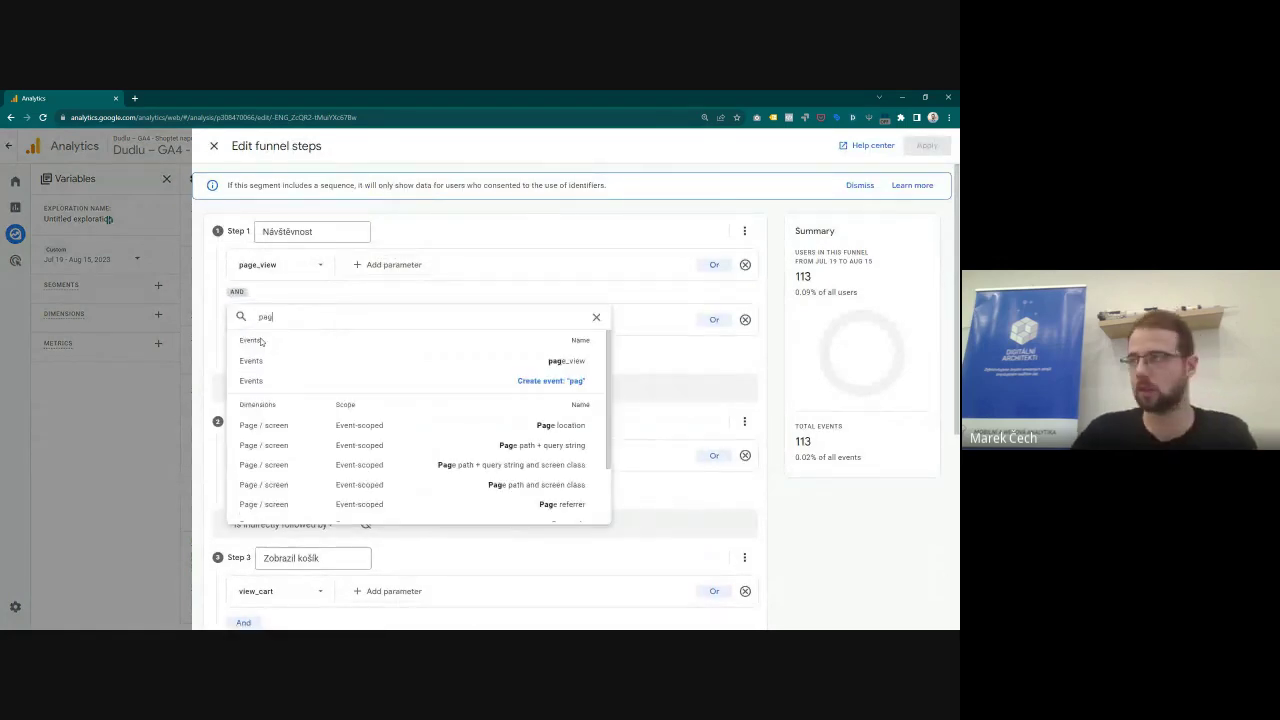
{"action": "left_click", "coordinate": [386, 445]}
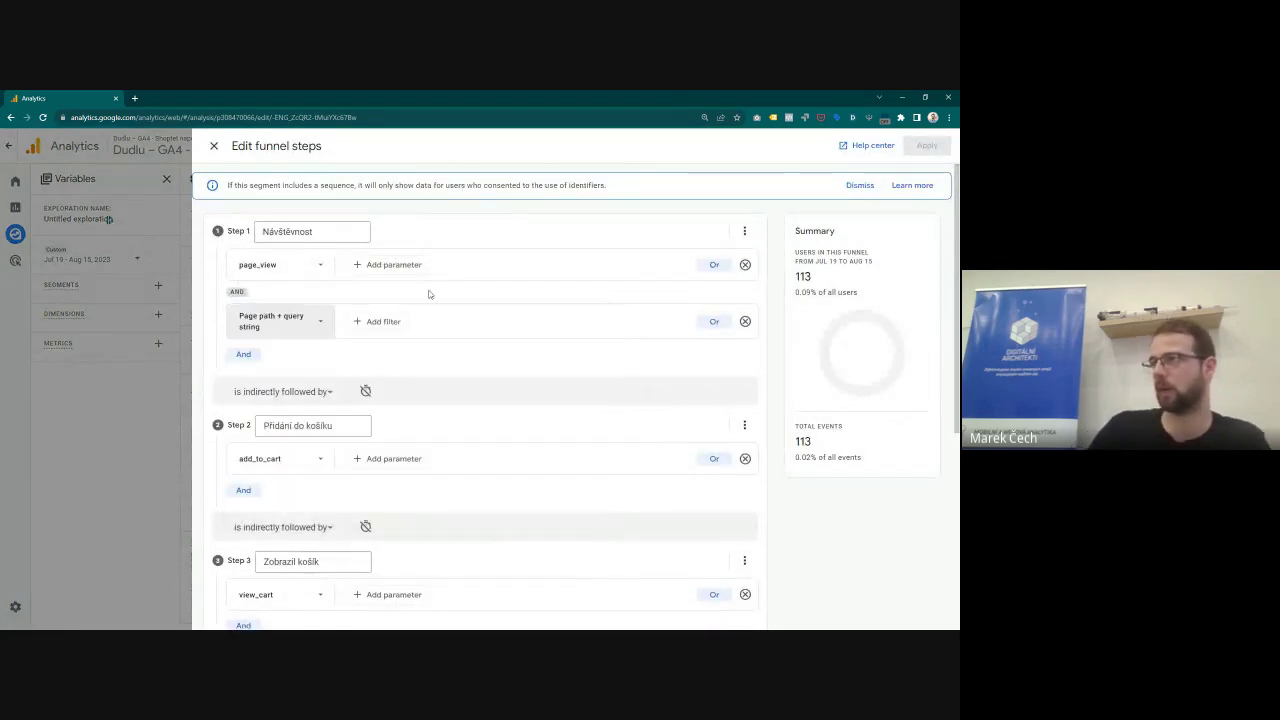
{"action": "left_click", "coordinate": [378, 321]}
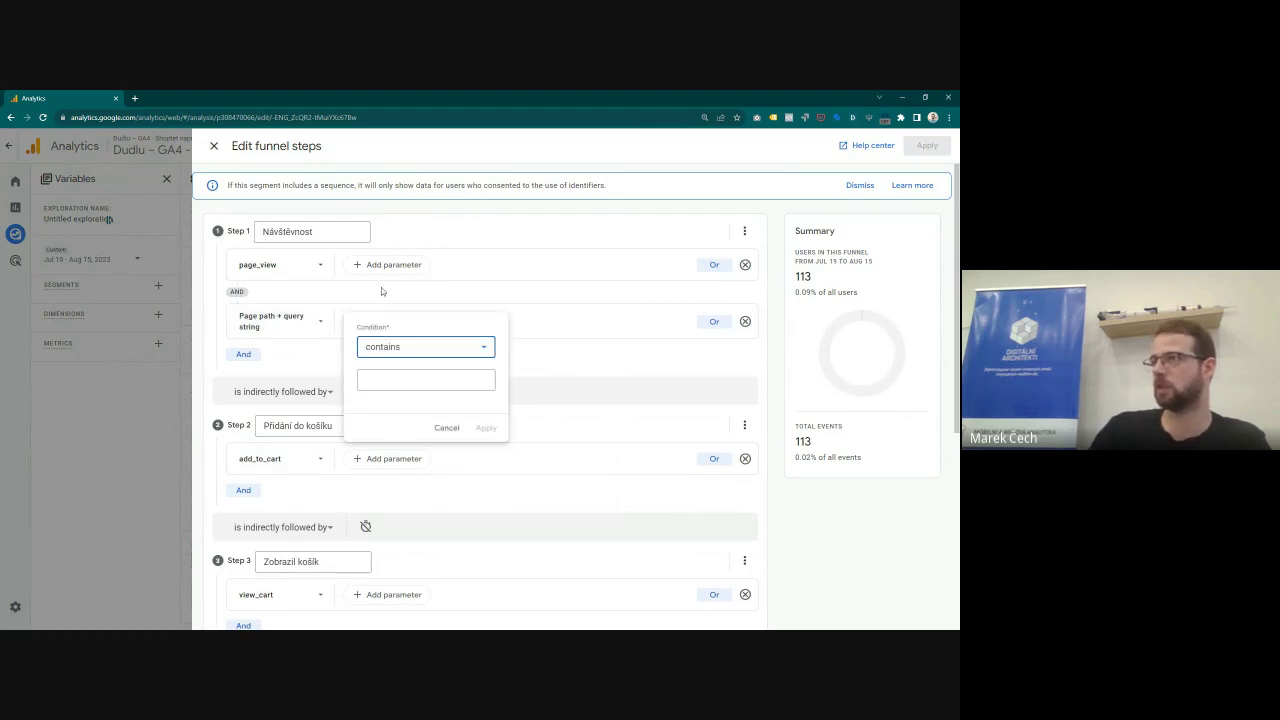
{"action": "left_click", "coordinate": [381, 381]}
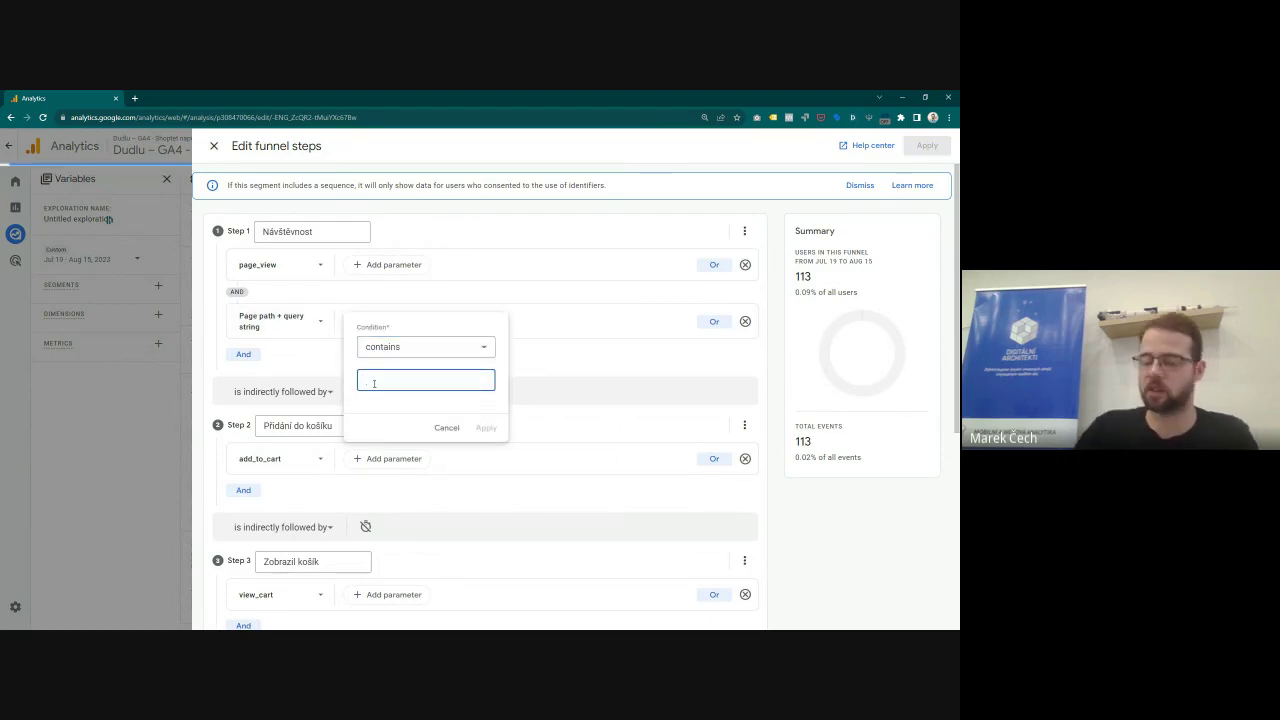
{"action": "type", "text": "clanky"}
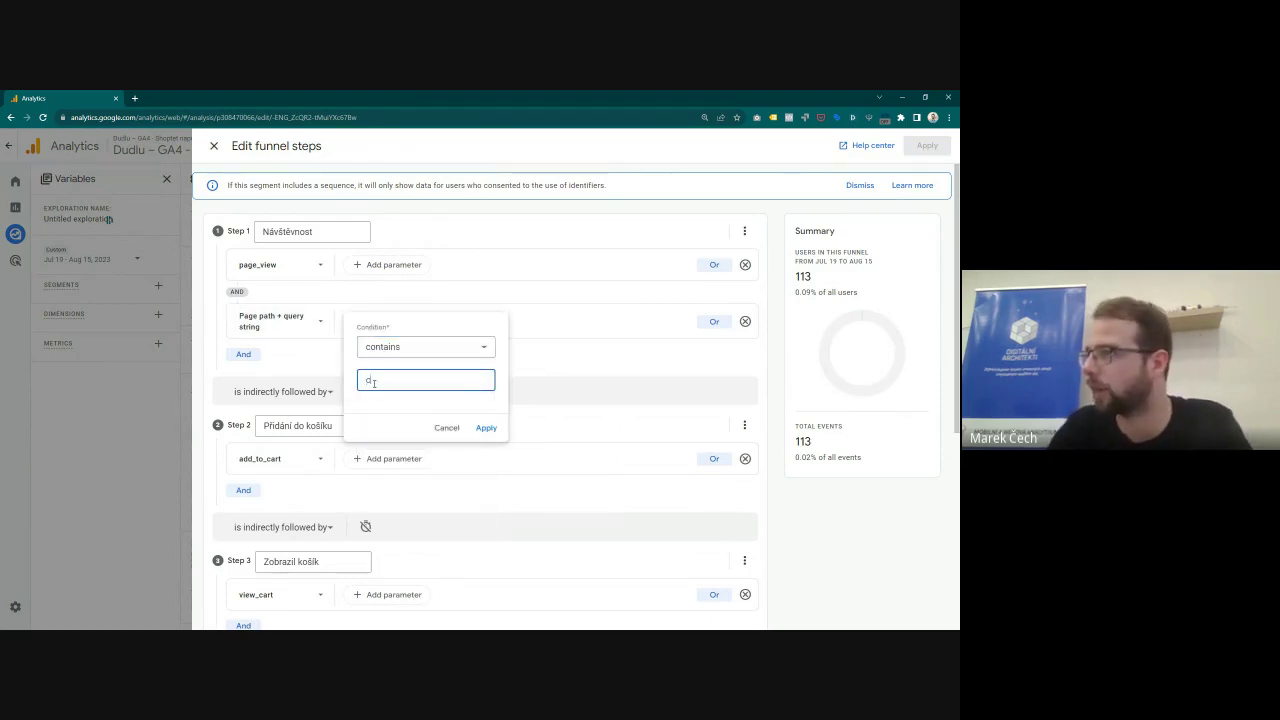
{"action": "left_click", "coordinate": [486, 427]}
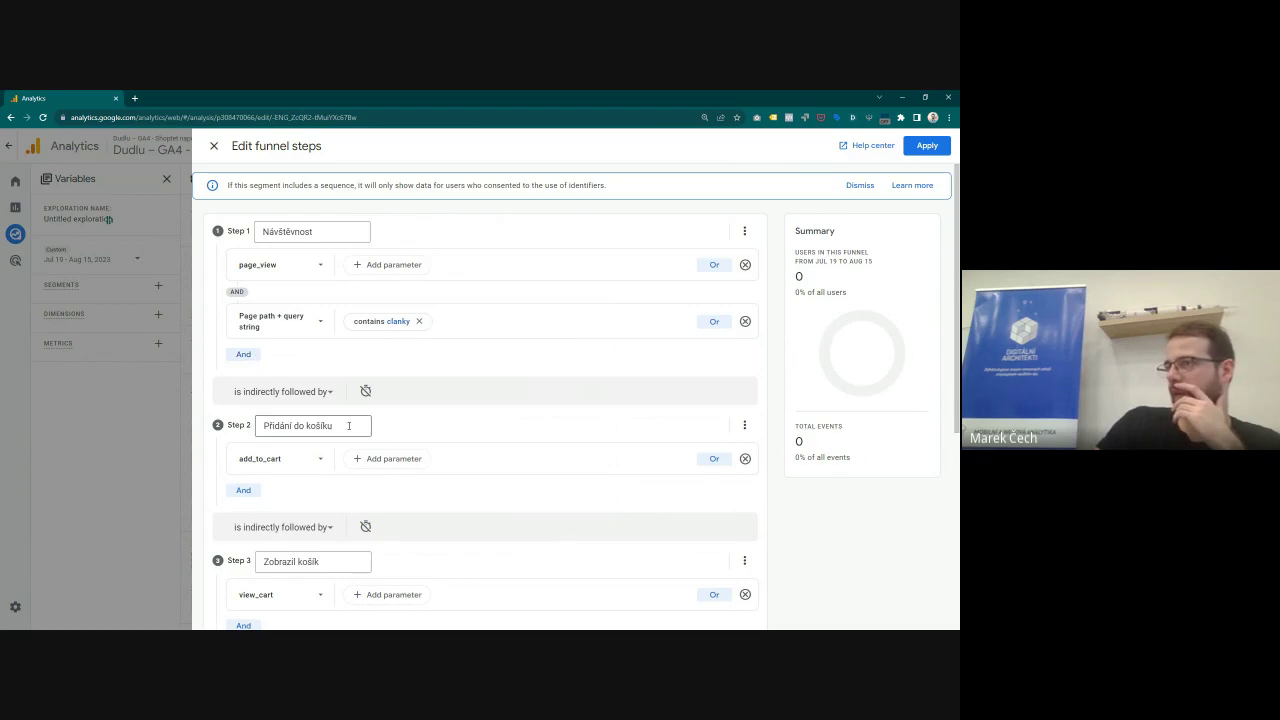
Step: Change the match type of the "Návštěvnost" page path filter to "matches regex"
{"action": "left_click", "coordinate": [368, 321]}
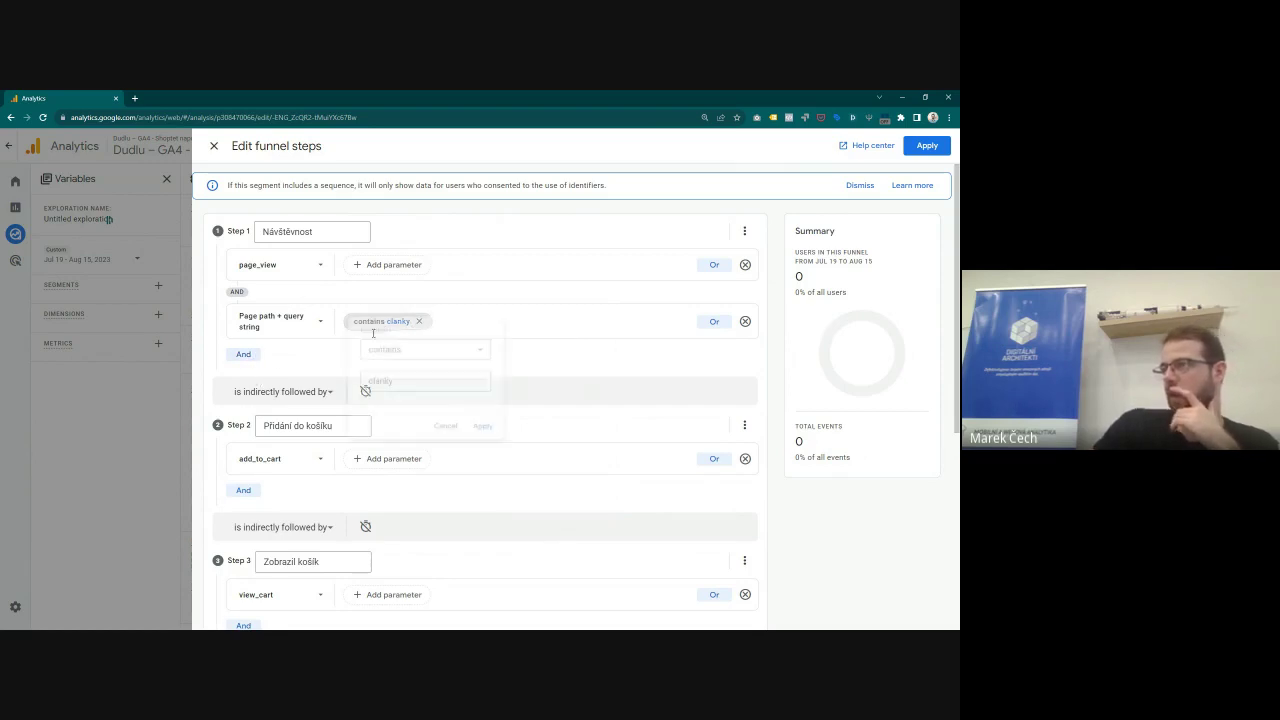
{"action": "left_click", "coordinate": [380, 348]}
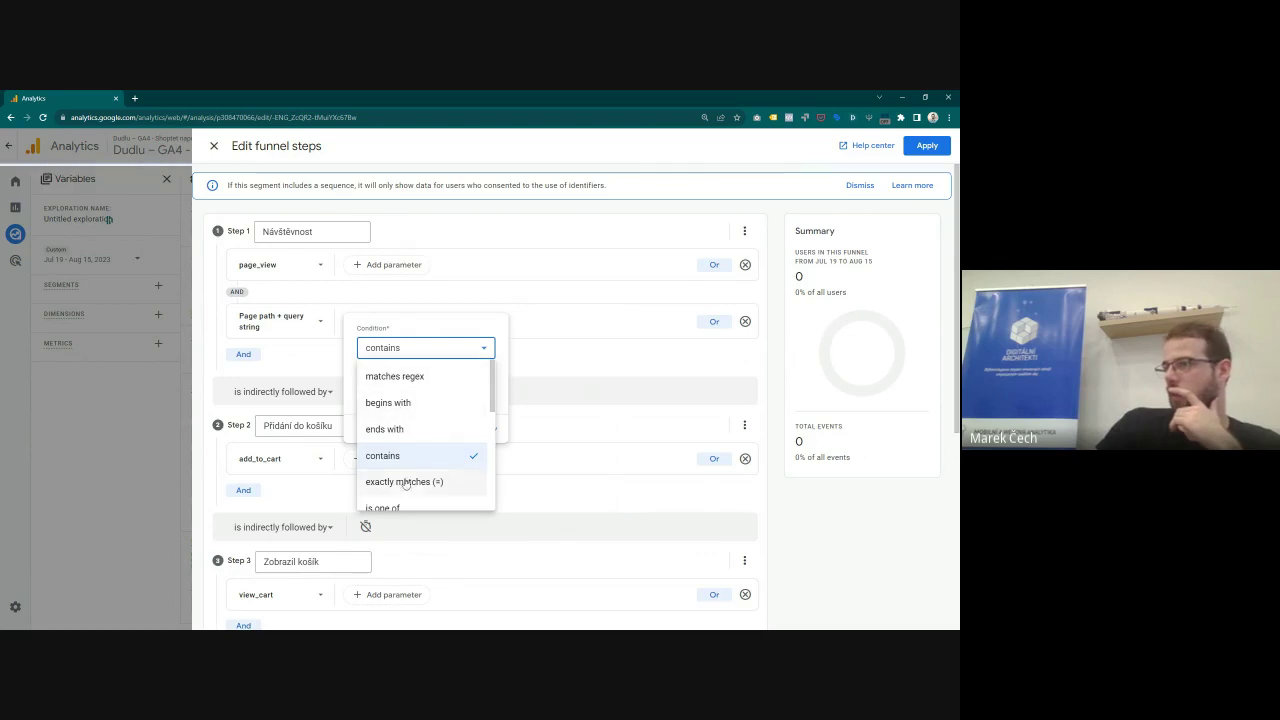
{"action": "left_click", "coordinate": [400, 376]}
{"action": "left_click", "coordinate": [486, 428]}
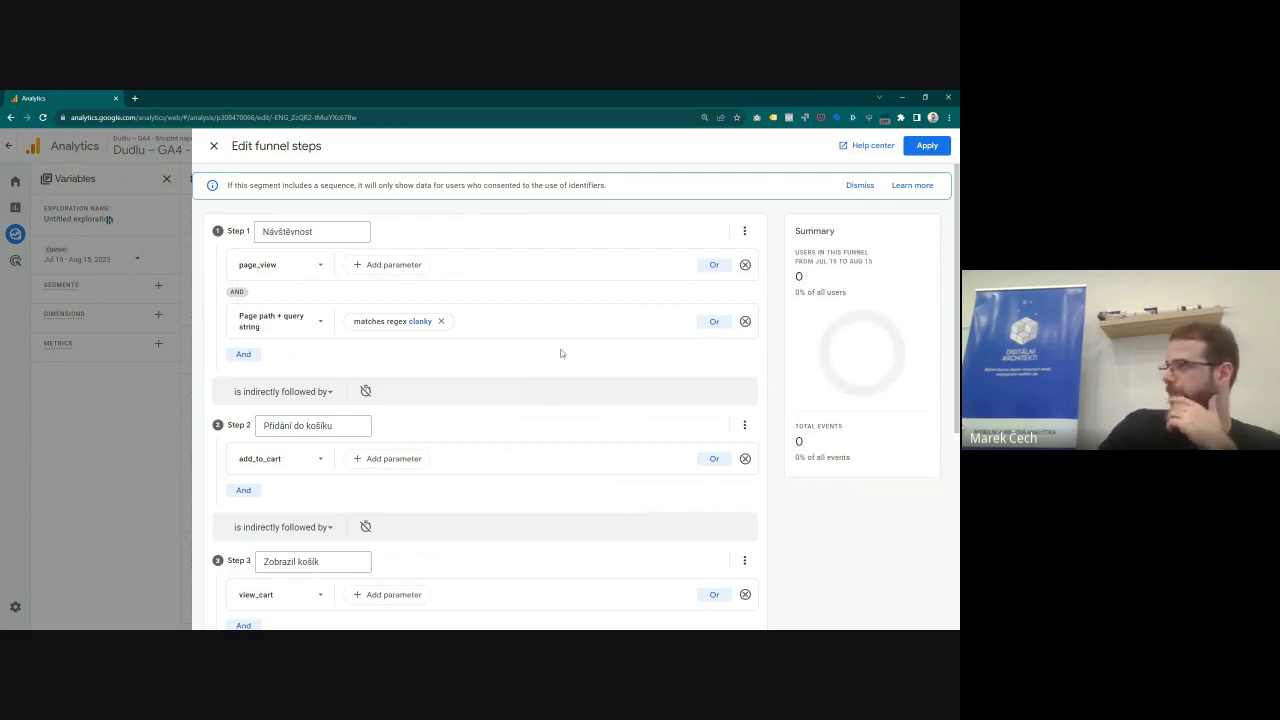
Step: Remove the "Zobrazil košík" and "Vybral dopravu" steps from the funnel
{"action": "scroll", "coordinate": [561, 353], "scroll_direction": "down", "scroll_amount": 4}
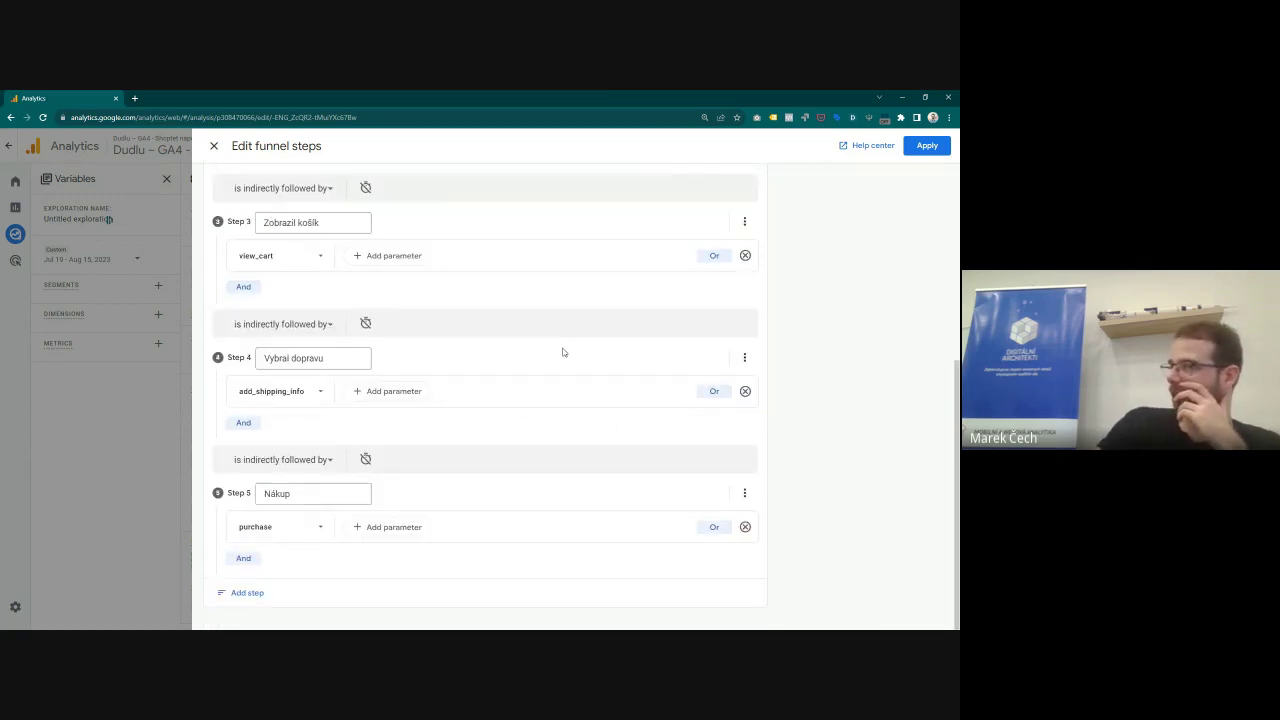
{"action": "left_click", "coordinate": [744, 391]}
{"action": "left_click", "coordinate": [744, 490]}
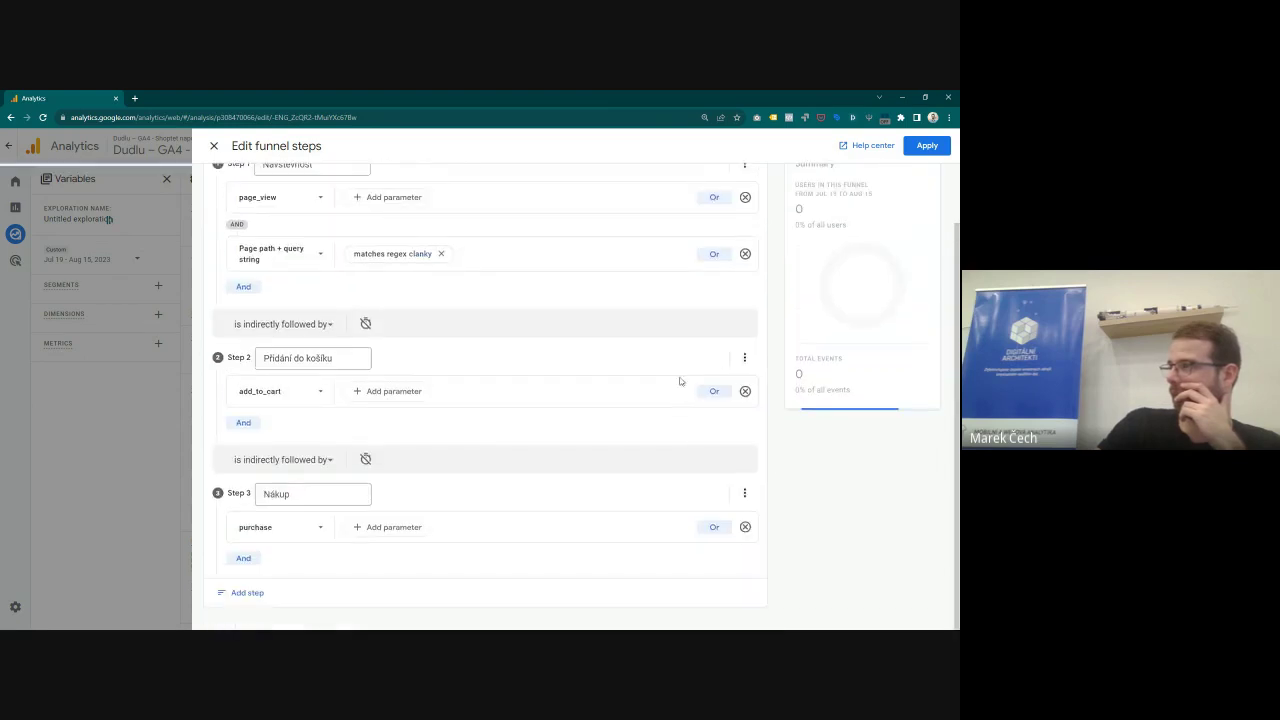
Step: Set the regex of the "Návštěvnost" page path filter to "clanky|blog" and apply the funnel
{"action": "scroll", "coordinate": [673, 380], "scroll_direction": "up", "scroll_amount": 1}
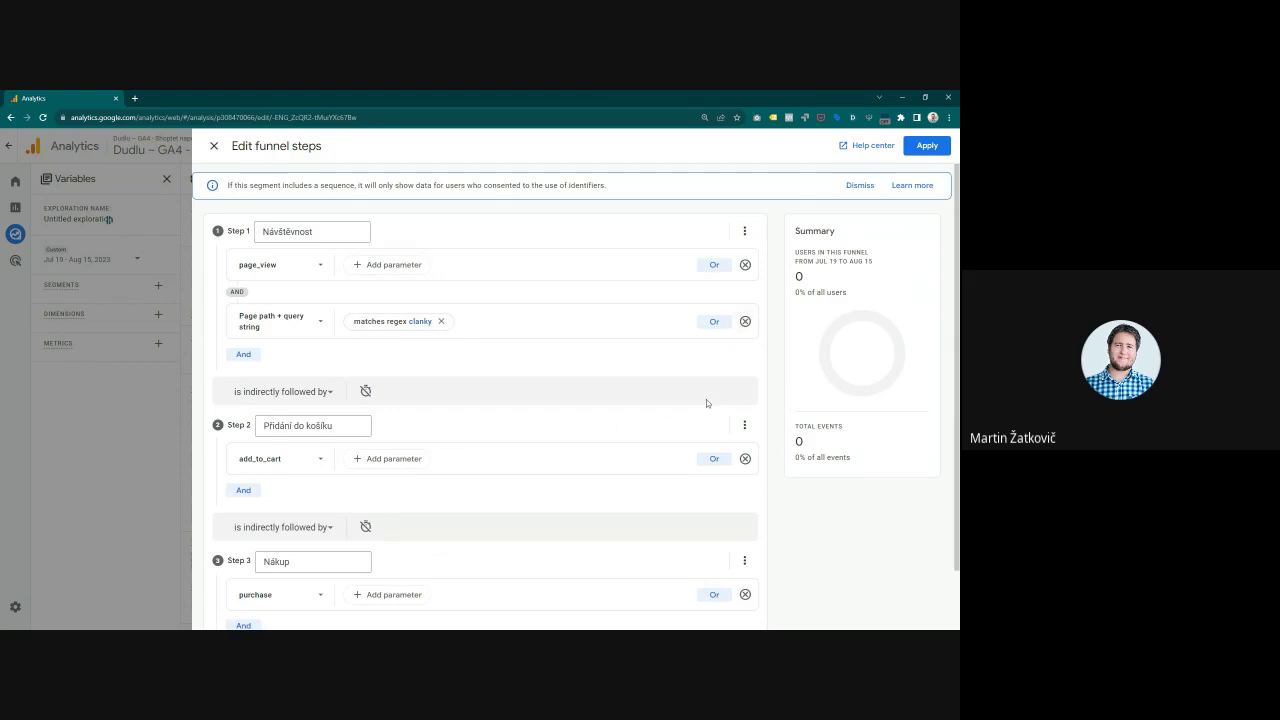
{"action": "left_click", "coordinate": [411, 325]}
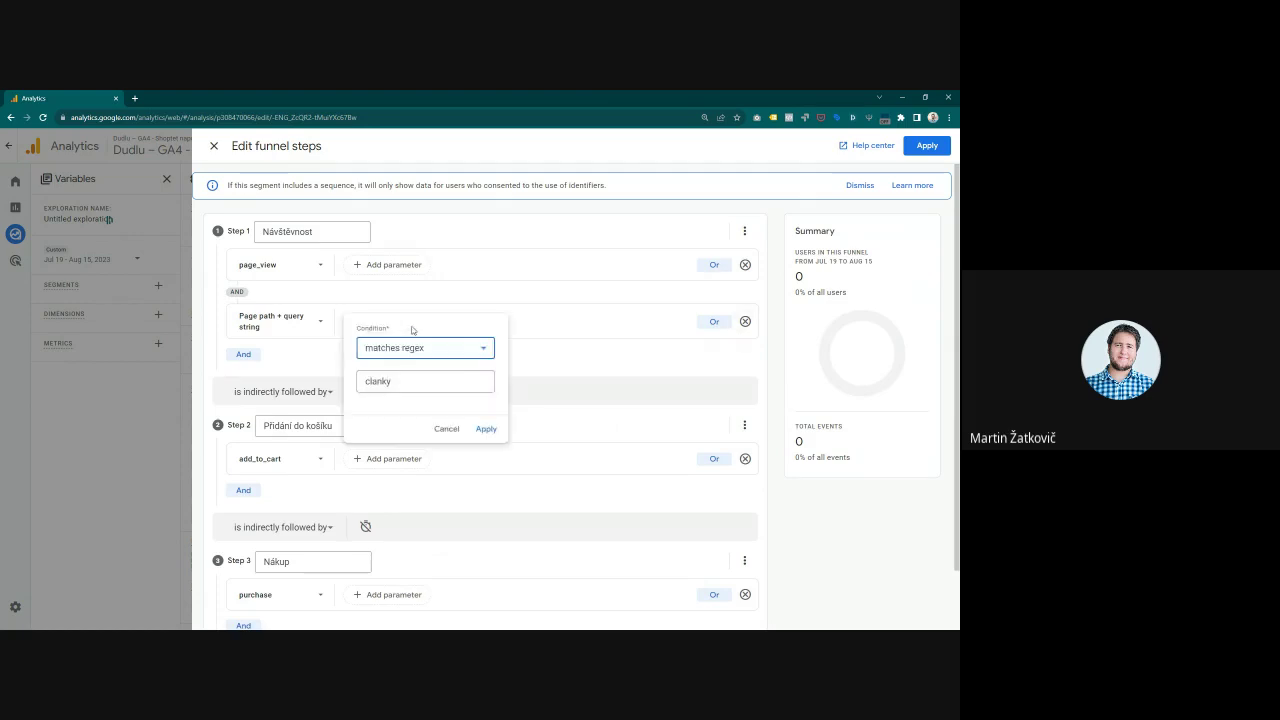
{"action": "left_click", "coordinate": [429, 381]}
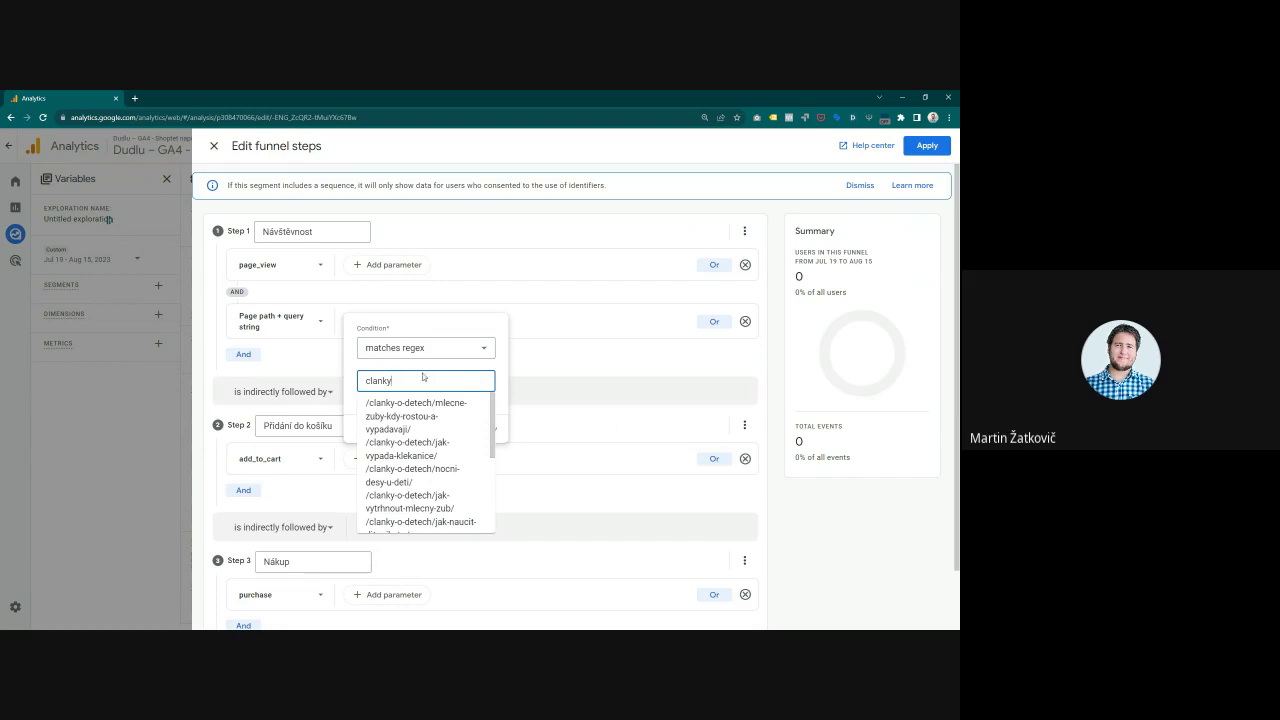
{"action": "key", "text": "Escape"}
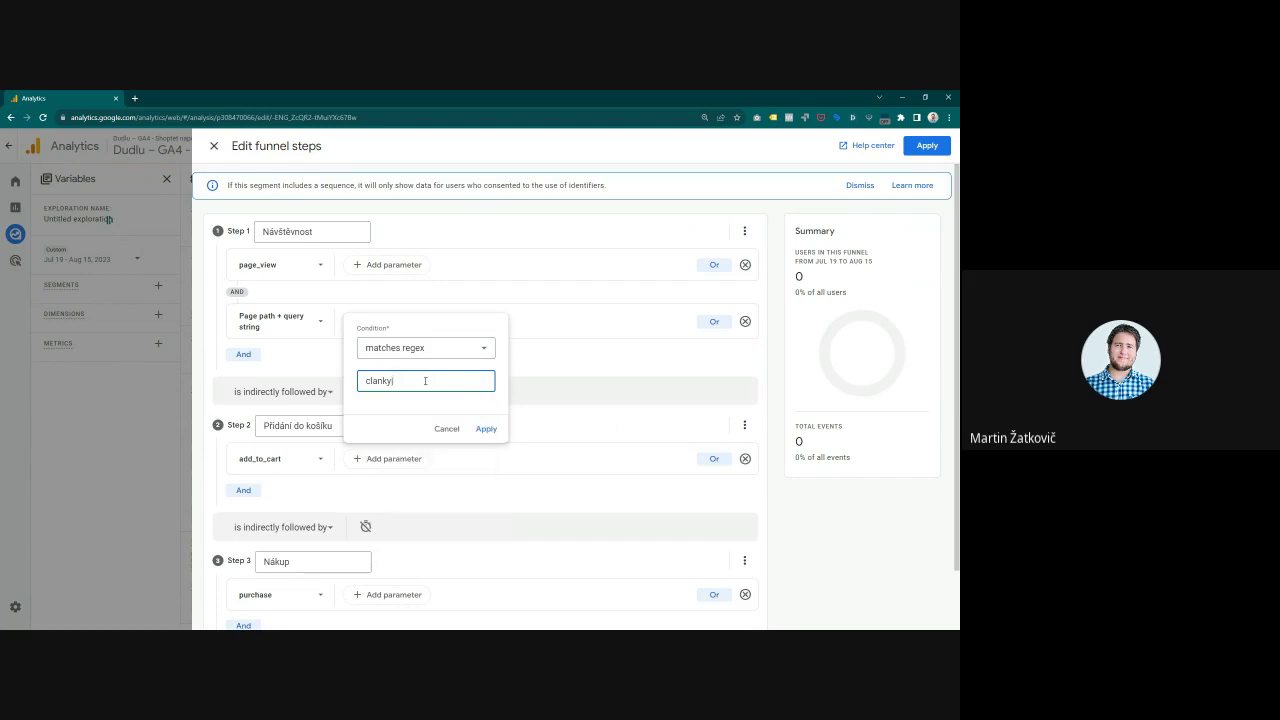
{"action": "type", "text": "|blog"}
{"action": "left_click", "coordinate": [487, 428]}
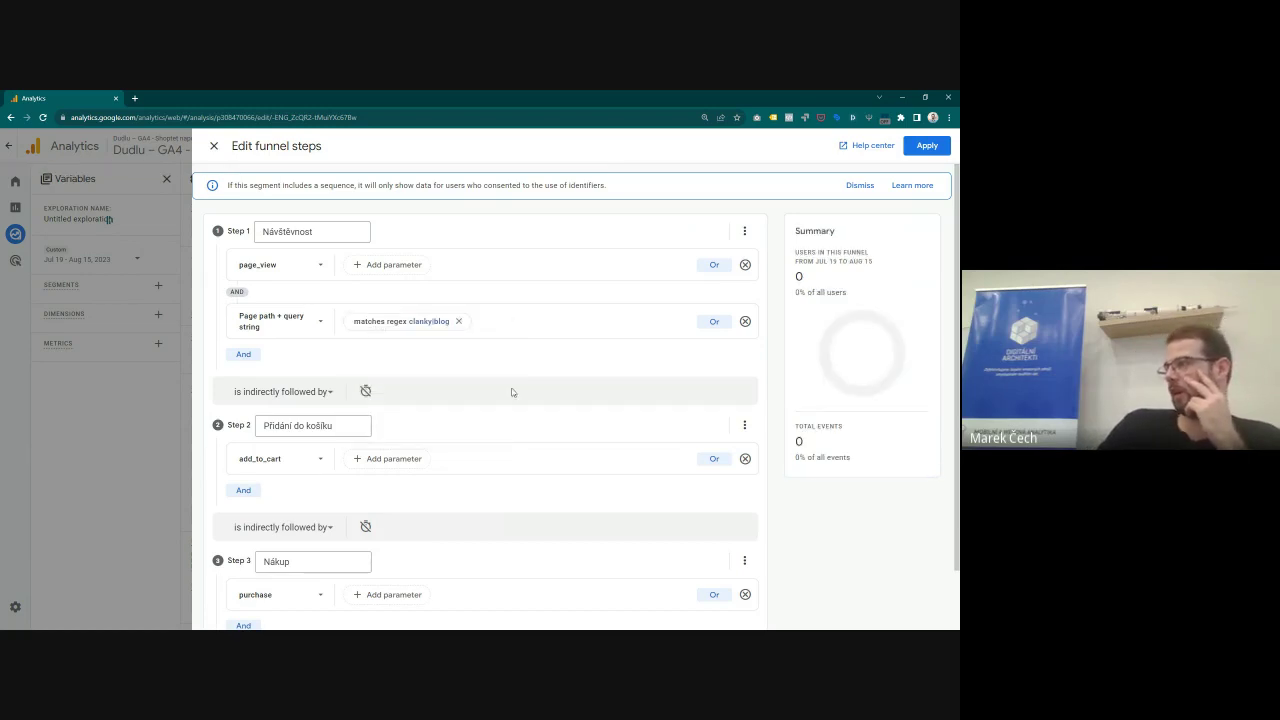
{"action": "scroll", "coordinate": [514, 391], "scroll_direction": "down", "scroll_amount": 2}
{"action": "left_click", "coordinate": [925, 145]}
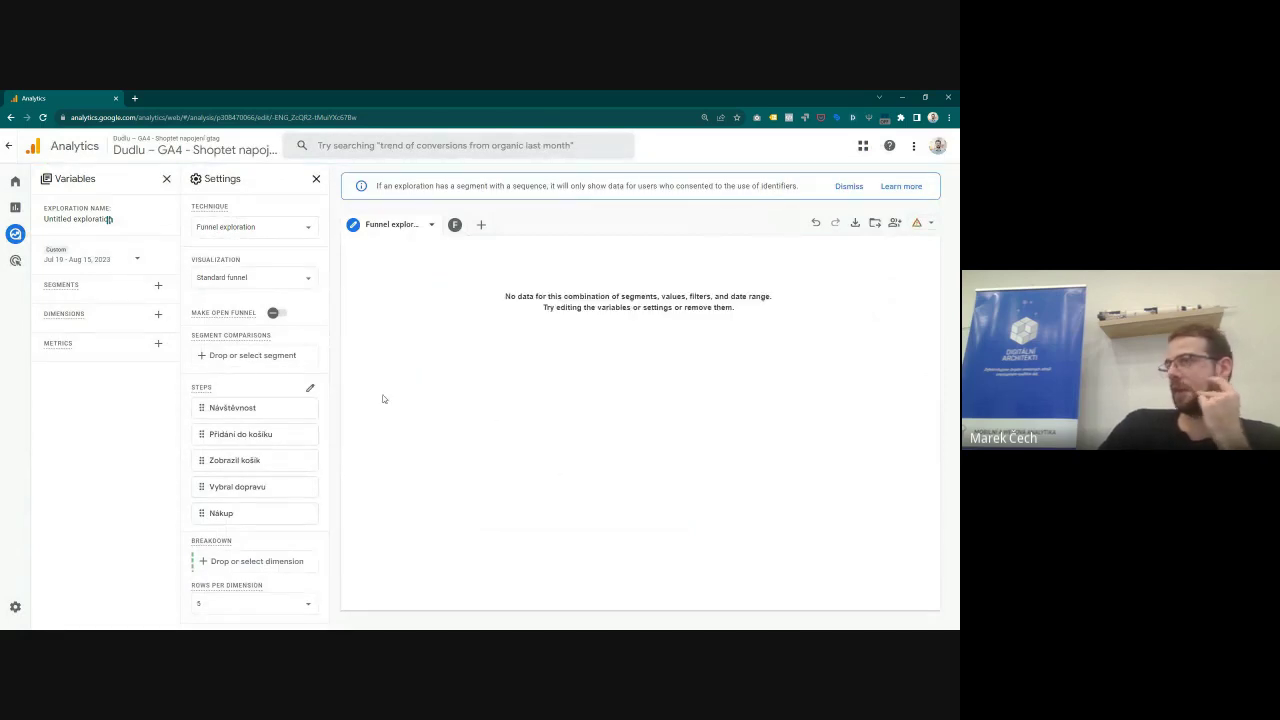
Step: Reopen the funnel steps and set the regex of the "Návštěvnost" page path filter to "kutilove"
{"action": "left_click", "coordinate": [303, 388]}
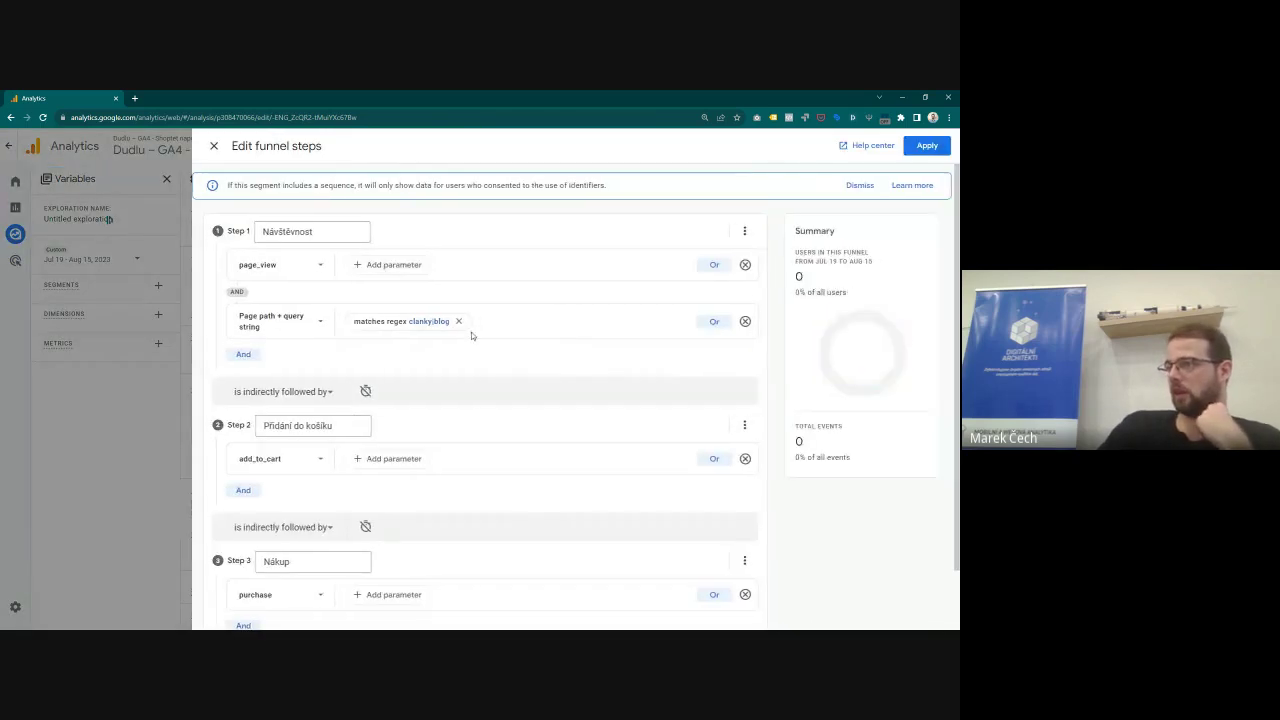
{"action": "left_click", "coordinate": [285, 391]}
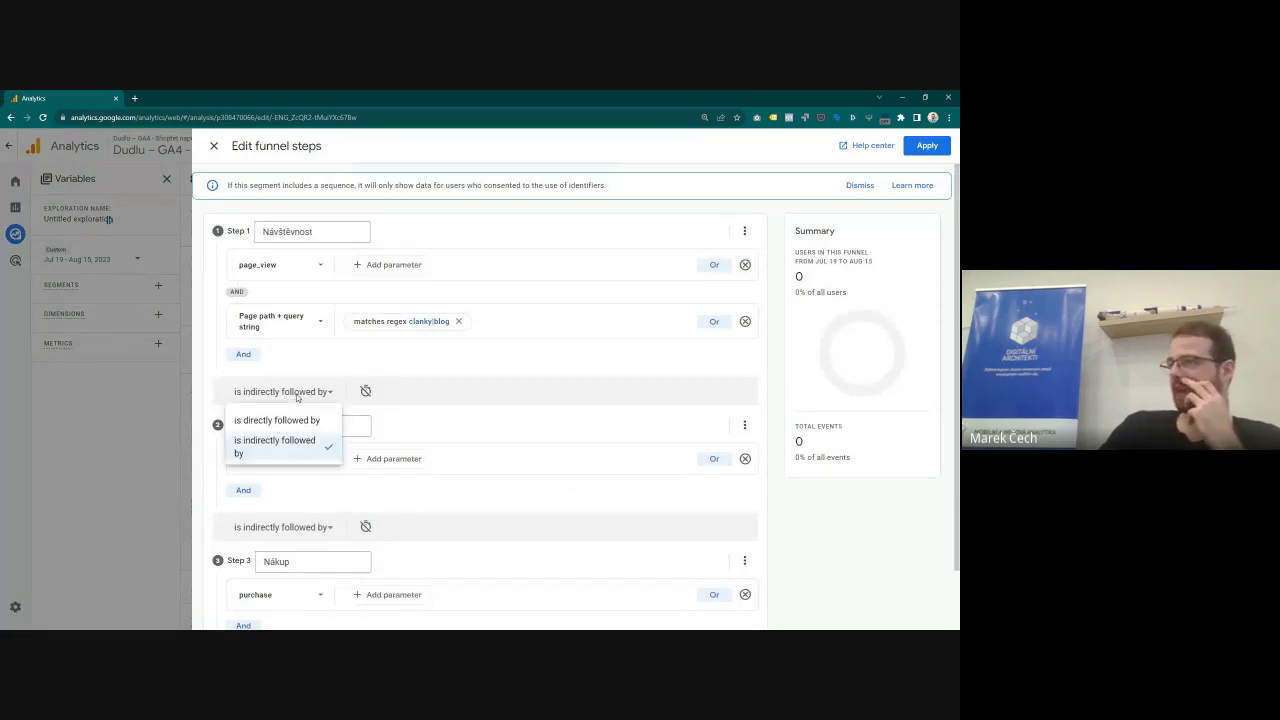
{"action": "left_click", "coordinate": [452, 489]}
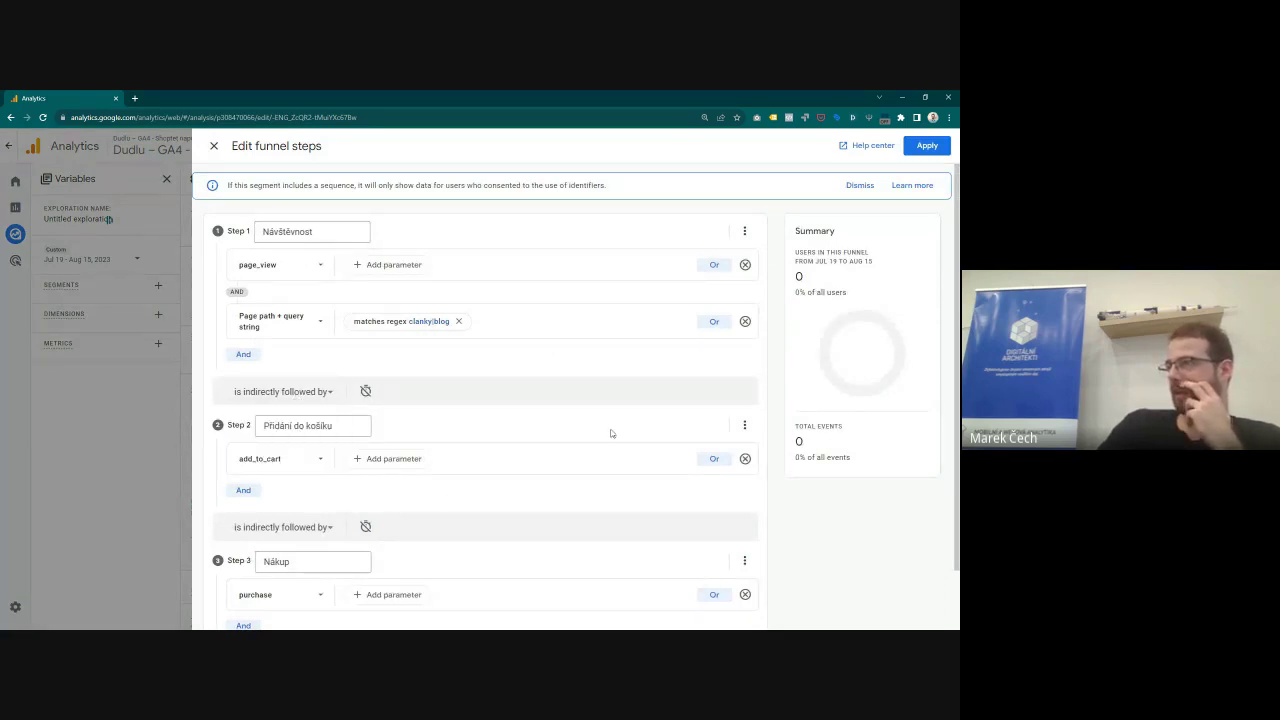
{"action": "left_click", "coordinate": [285, 328]}
{"action": "left_click", "coordinate": [433, 297]}
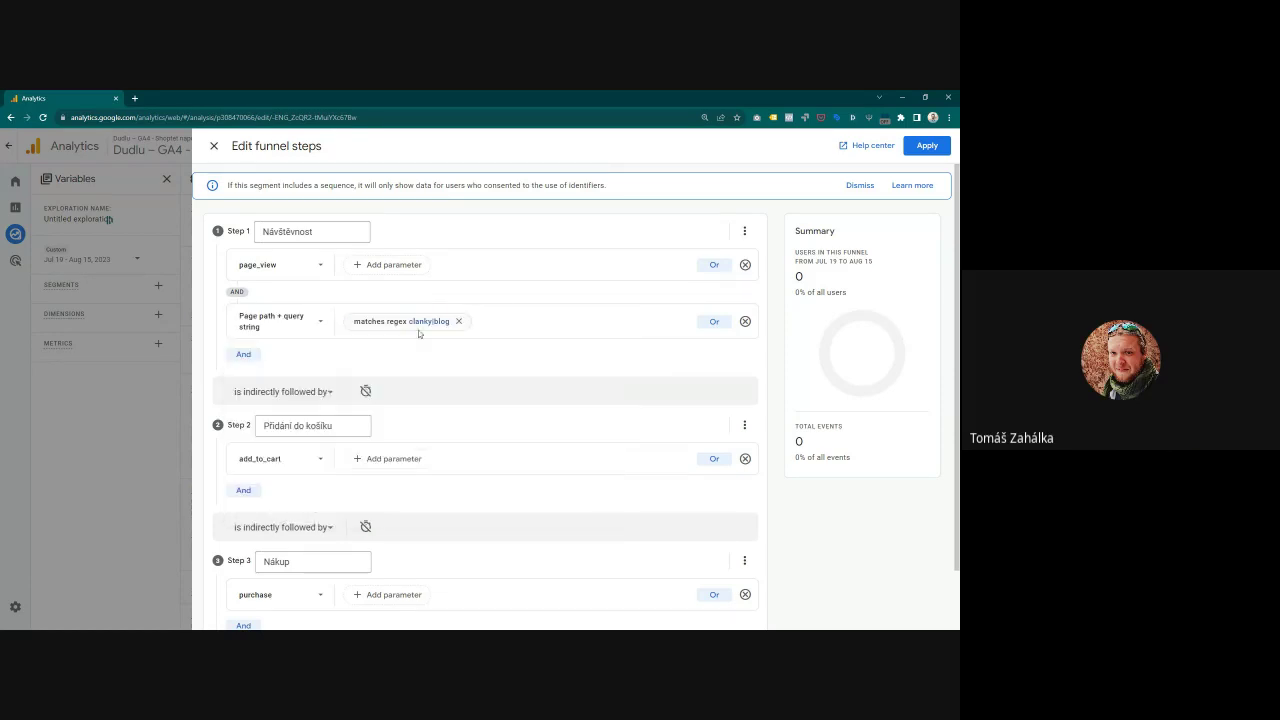
{"action": "left_click", "coordinate": [420, 323]}
{"action": "left_click_drag", "start_coordinate": [413, 380], "coordinate": [351, 380]}
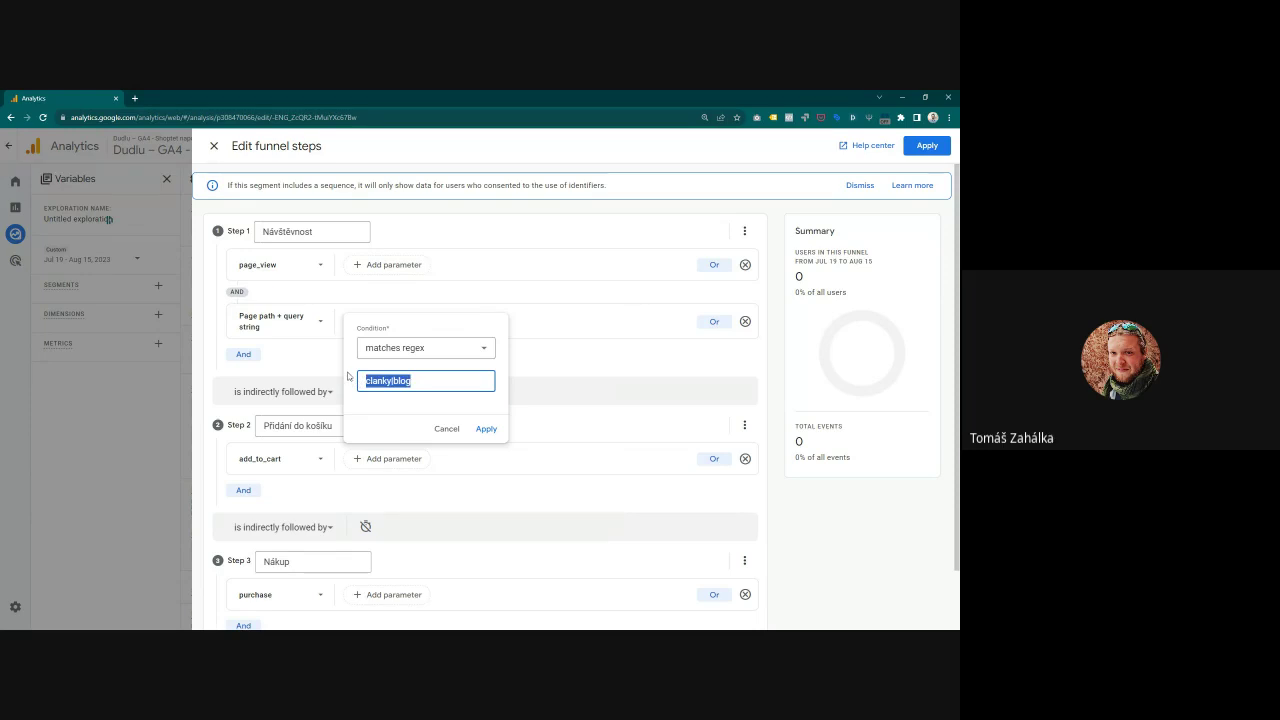
{"action": "type", "text": "kutilove"}
{"action": "left_click", "coordinate": [486, 427]}
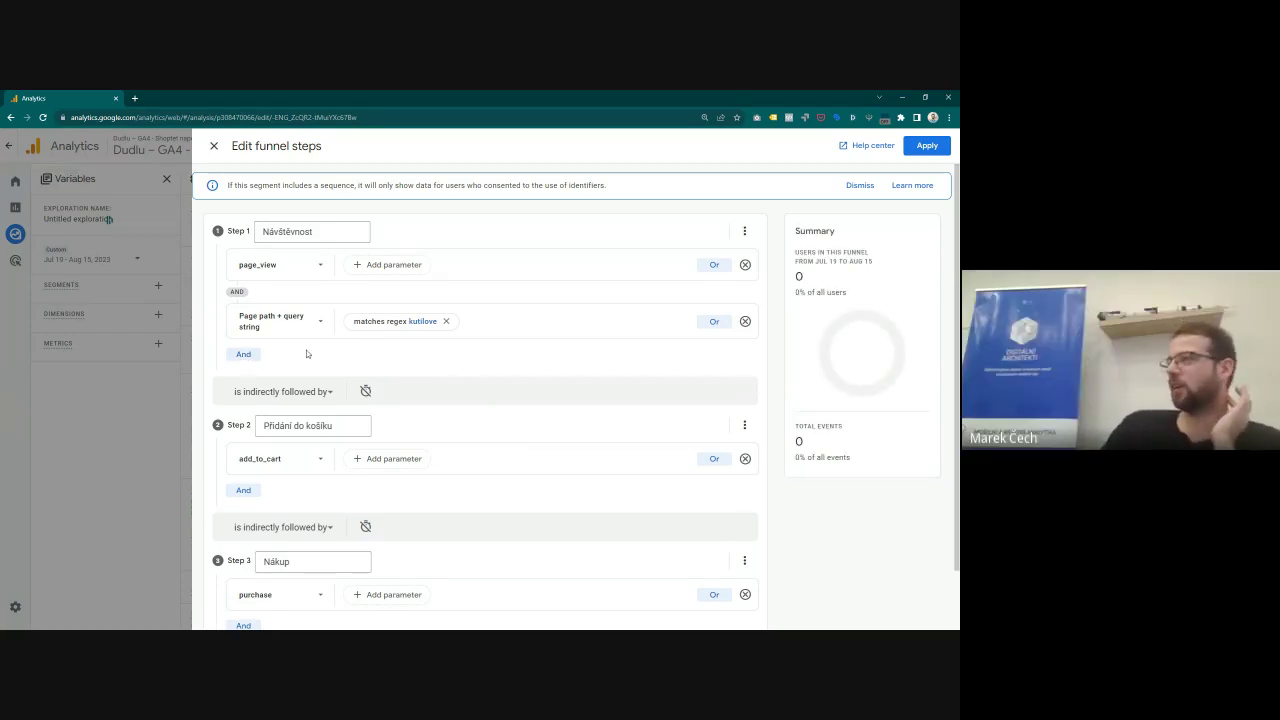
Step: Remove the "Přidání do košíku" step from the funnel and apply the change
{"action": "scroll", "coordinate": [361, 341], "scroll_direction": "down", "scroll_amount": 1}
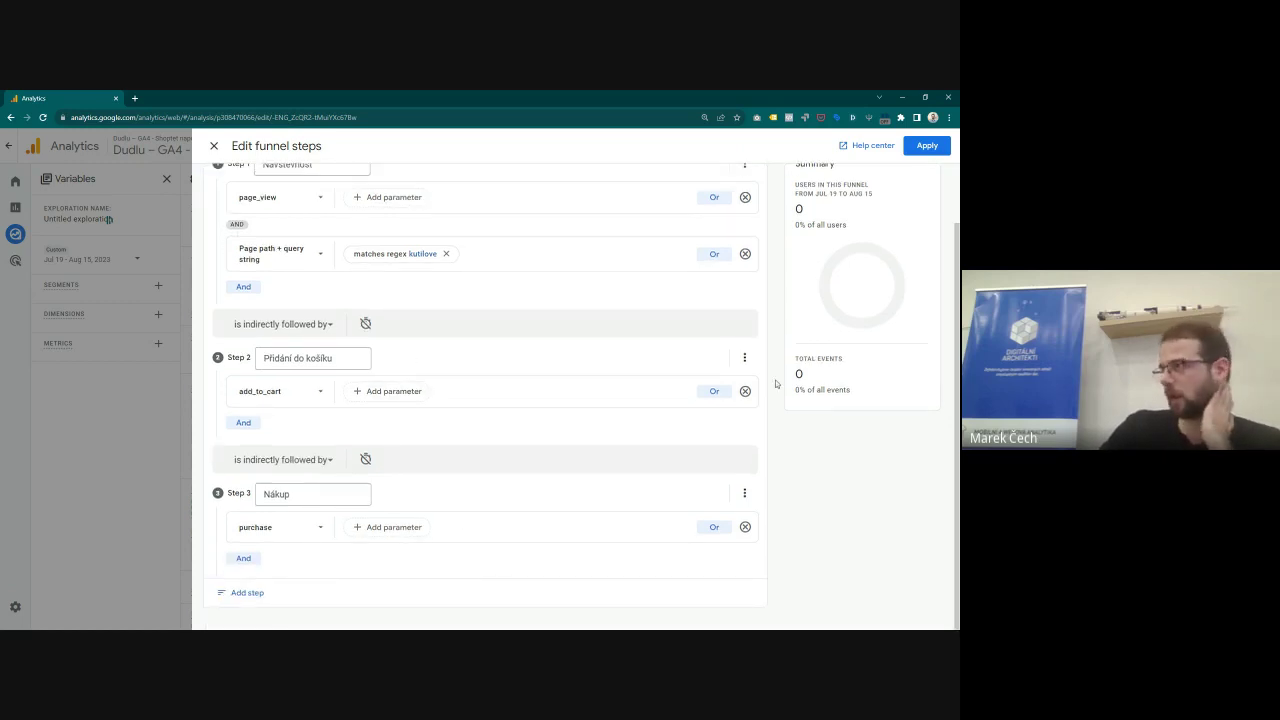
{"action": "left_click", "coordinate": [744, 389]}
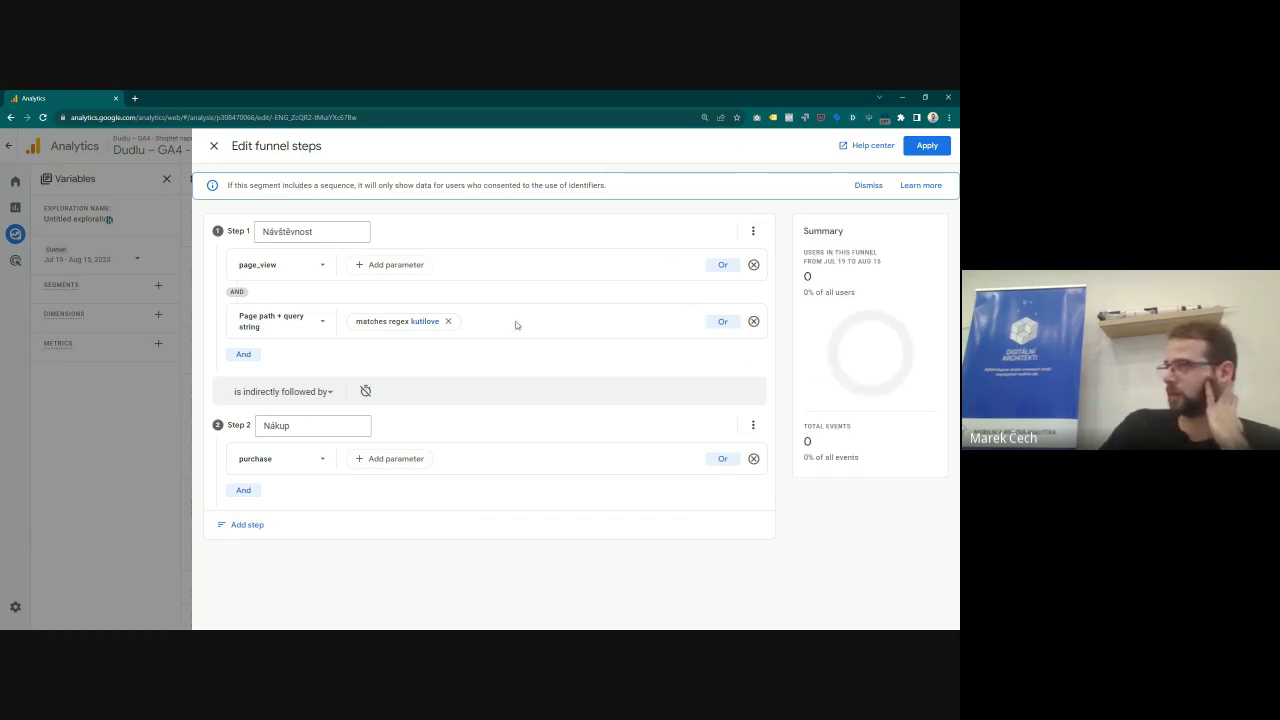
{"action": "left_click", "coordinate": [924, 147]}
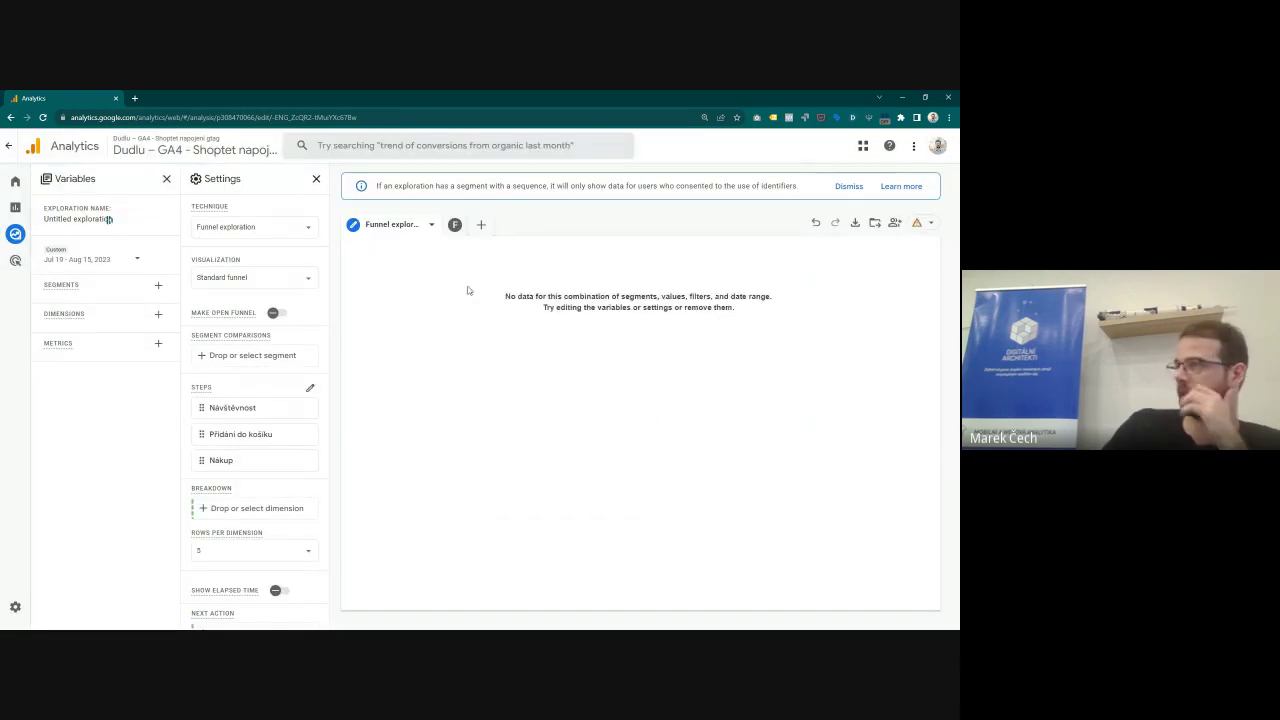
{"action": "scroll", "coordinate": [279, 468], "scroll_direction": "down", "scroll_amount": 1}
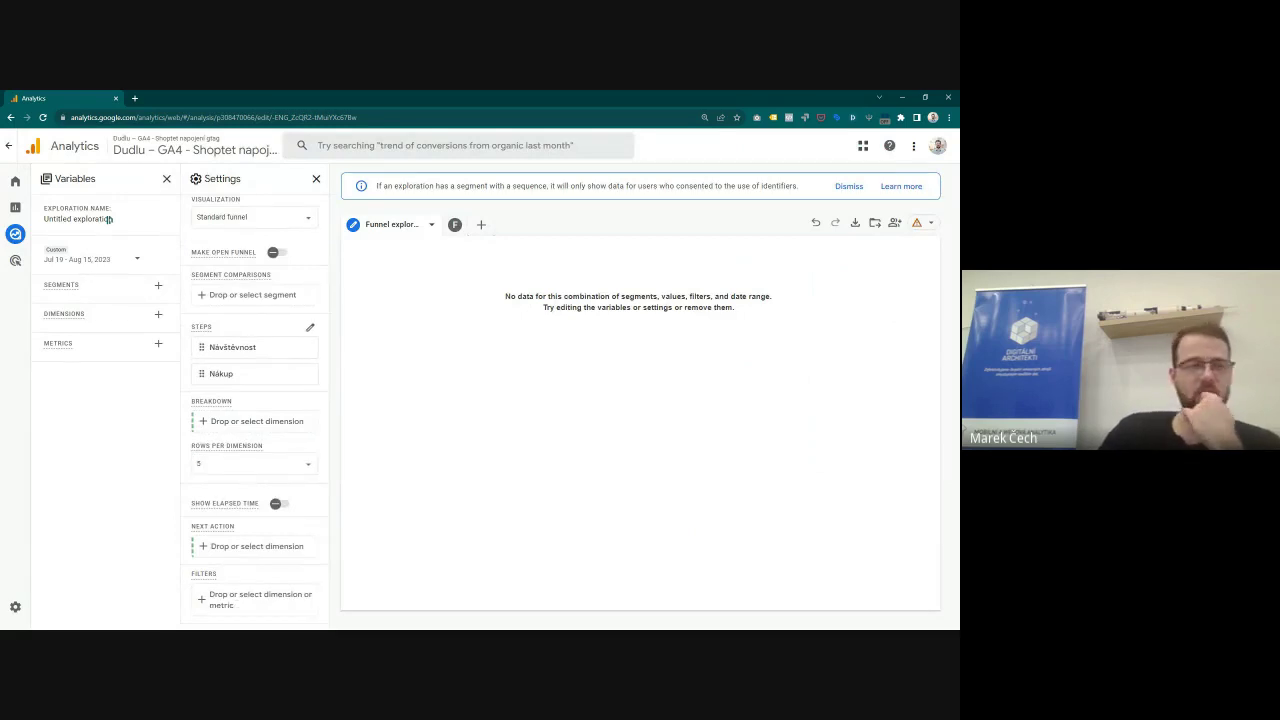
{"action": "scroll", "coordinate": [260, 400], "scroll_direction": "up", "scroll_amount": 1}
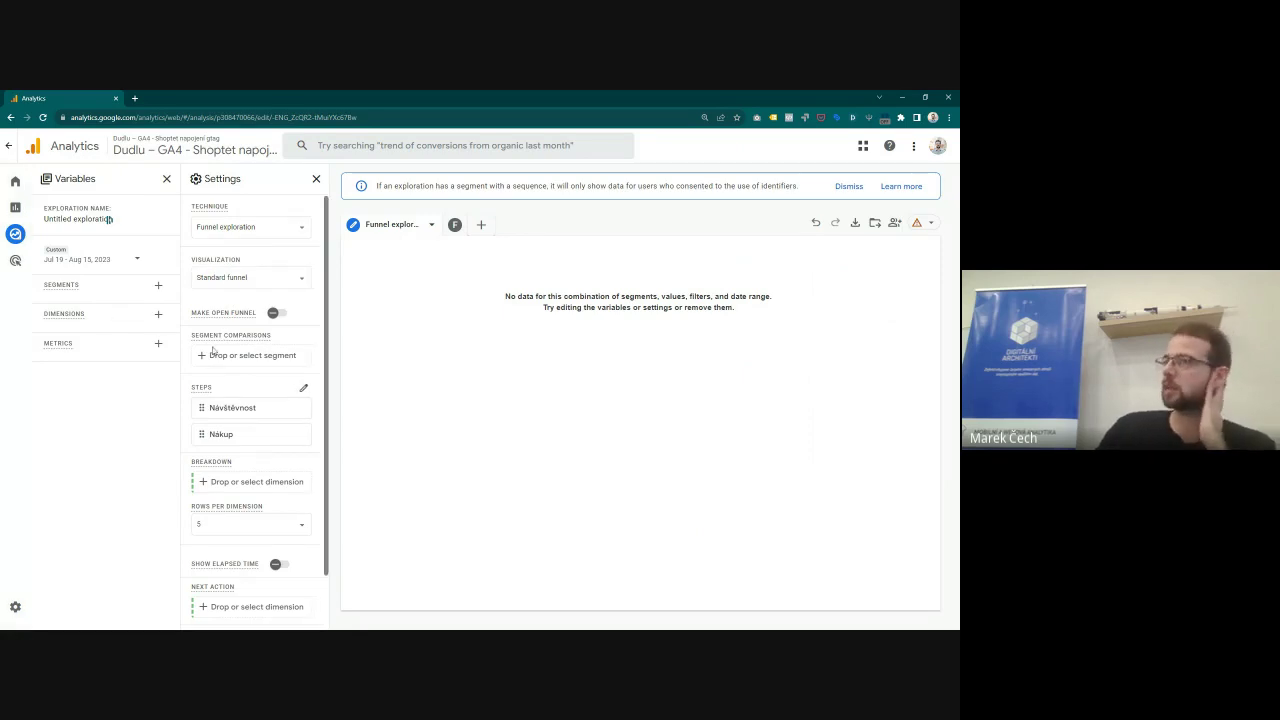
Step: In the second, empty funnel exploration, define the first step with the add_to_cart event
{"action": "left_click", "coordinate": [306, 390]}
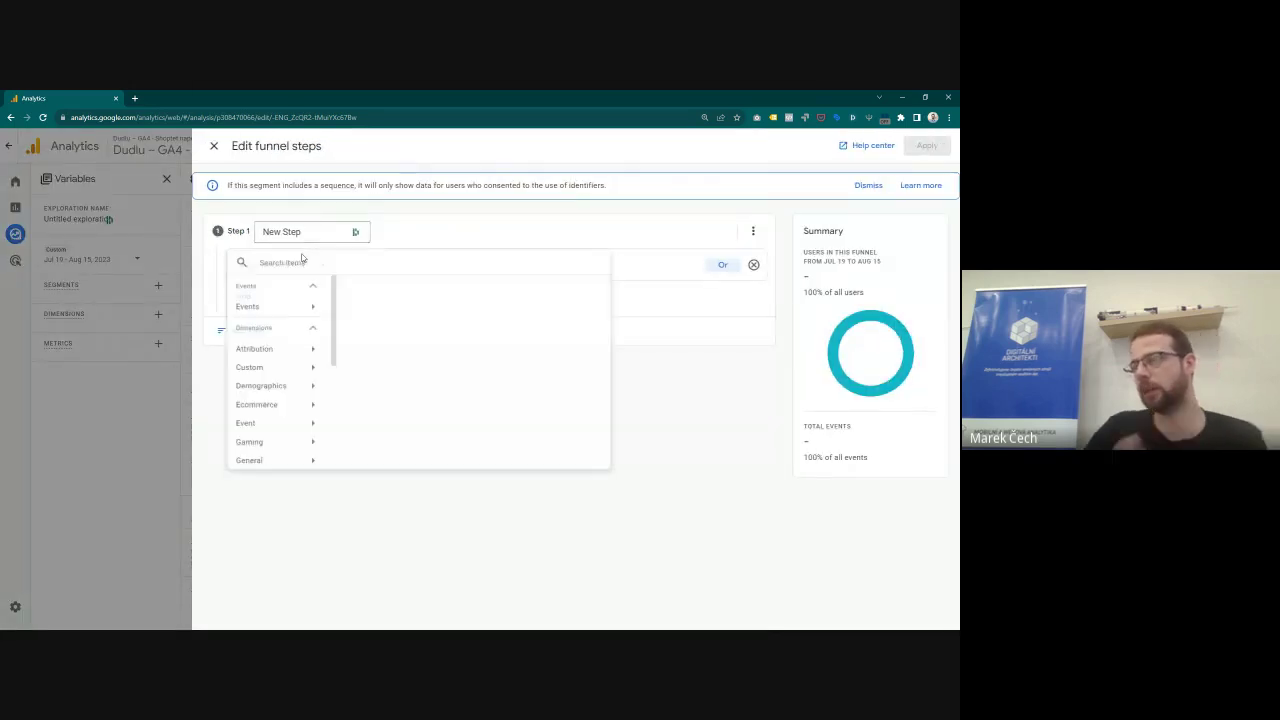
{"action": "left_click", "coordinate": [300, 260]}
{"action": "type", "text": "add"}
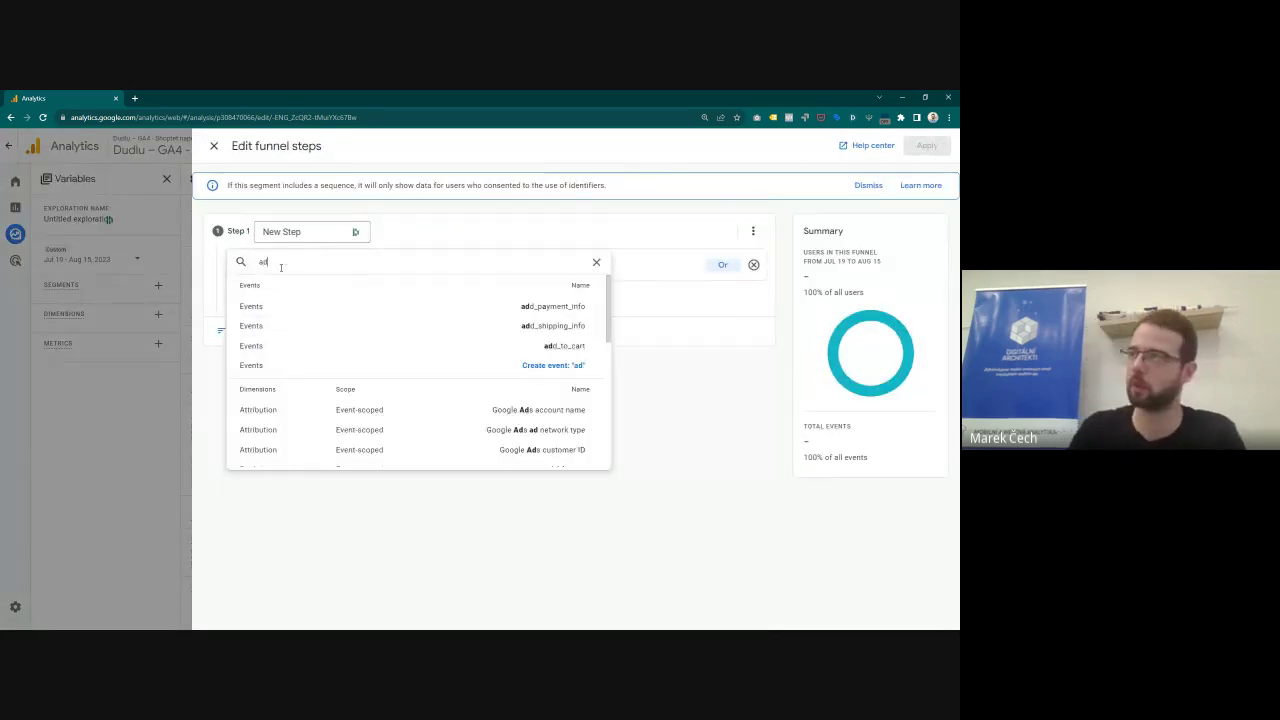
{"action": "left_click", "coordinate": [464, 345]}
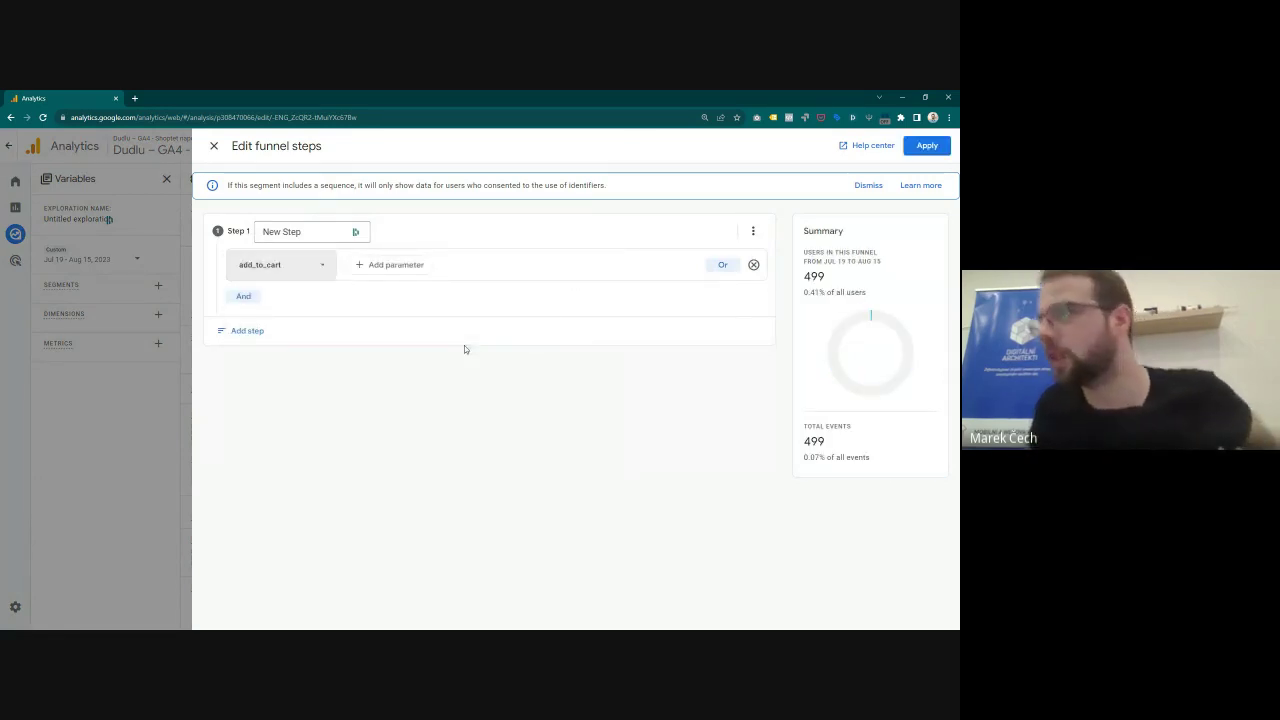
Step: Add a second funnel step using the add_shipping_info event
{"action": "left_click", "coordinate": [251, 332]}
{"action": "left_click", "coordinate": [266, 403]}
{"action": "type", "text": "add_"}
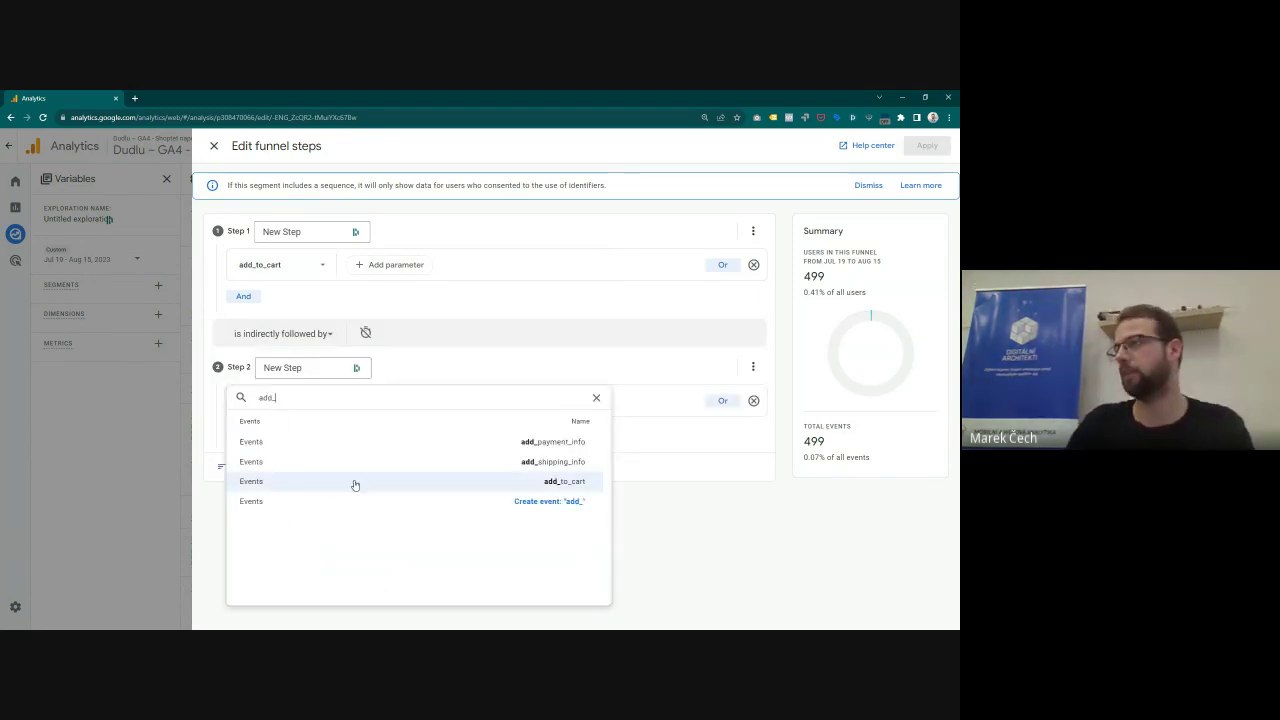
{"action": "left_click", "coordinate": [355, 455]}
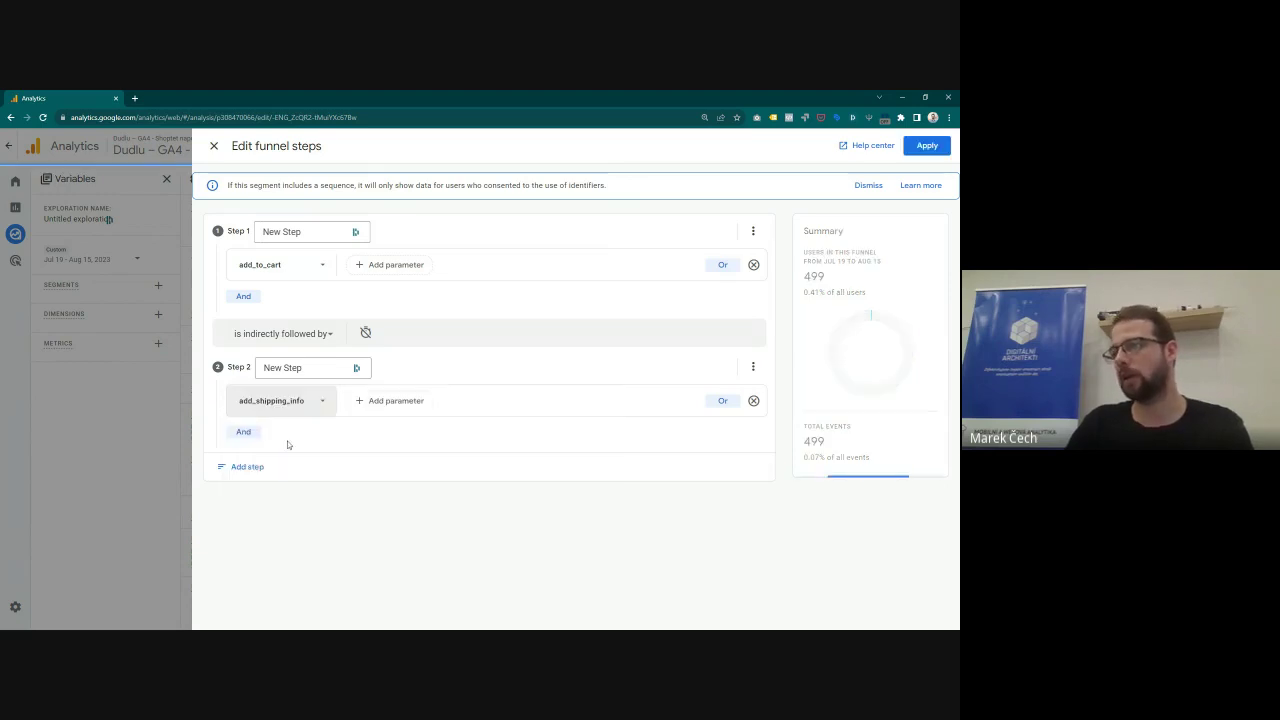
Step: Add a third funnel step using the purchase event and apply the funnel
{"action": "left_click", "coordinate": [251, 466]}
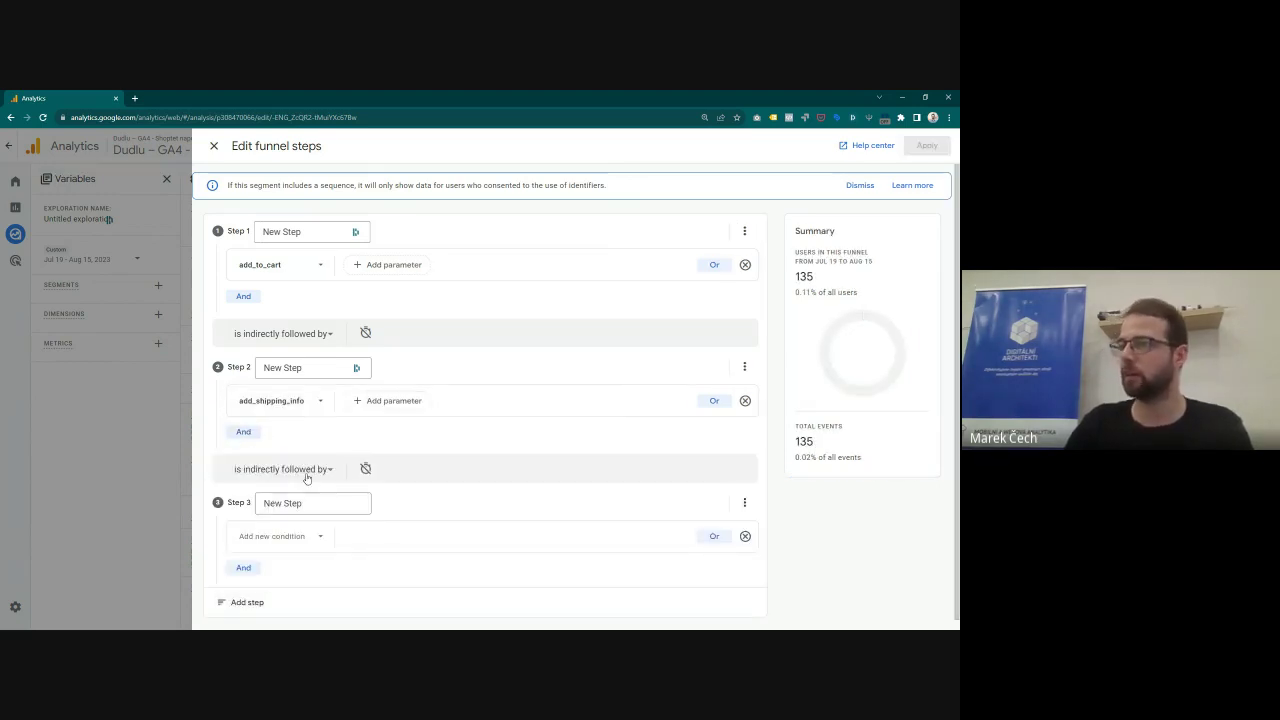
{"action": "left_click", "coordinate": [252, 537]}
{"action": "type", "text": "purcha"}
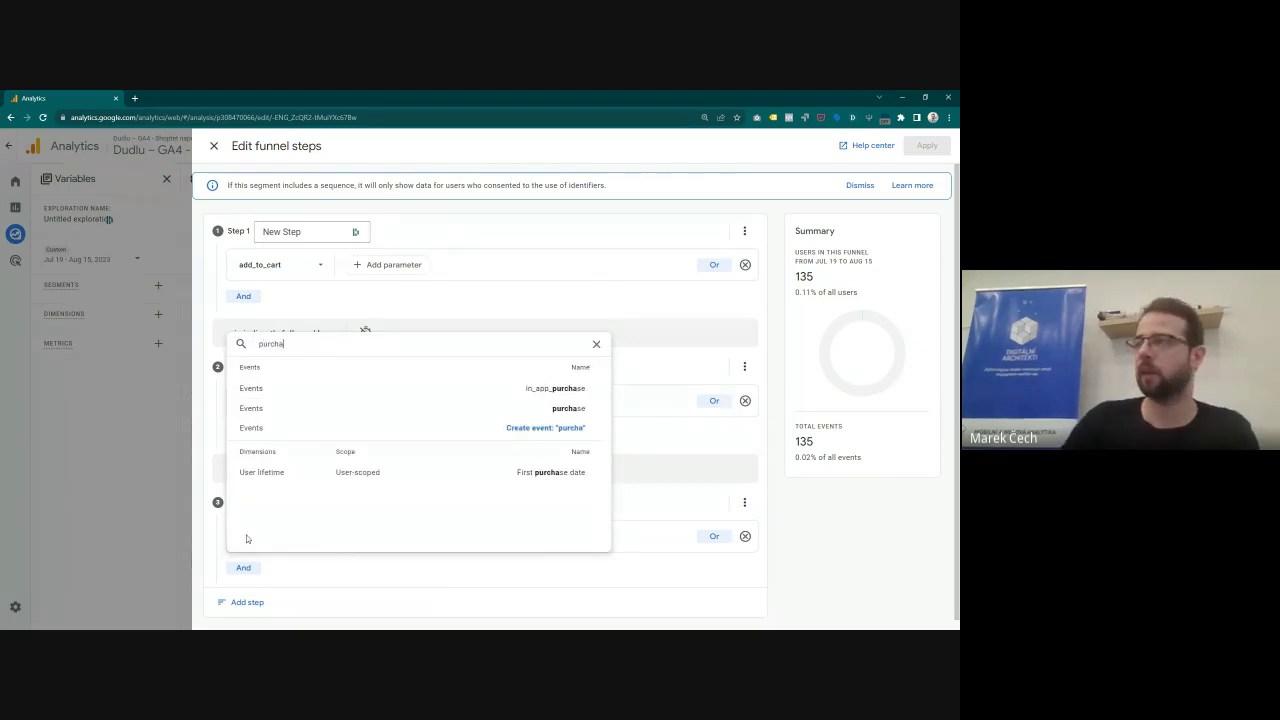
{"action": "left_click", "coordinate": [447, 410]}
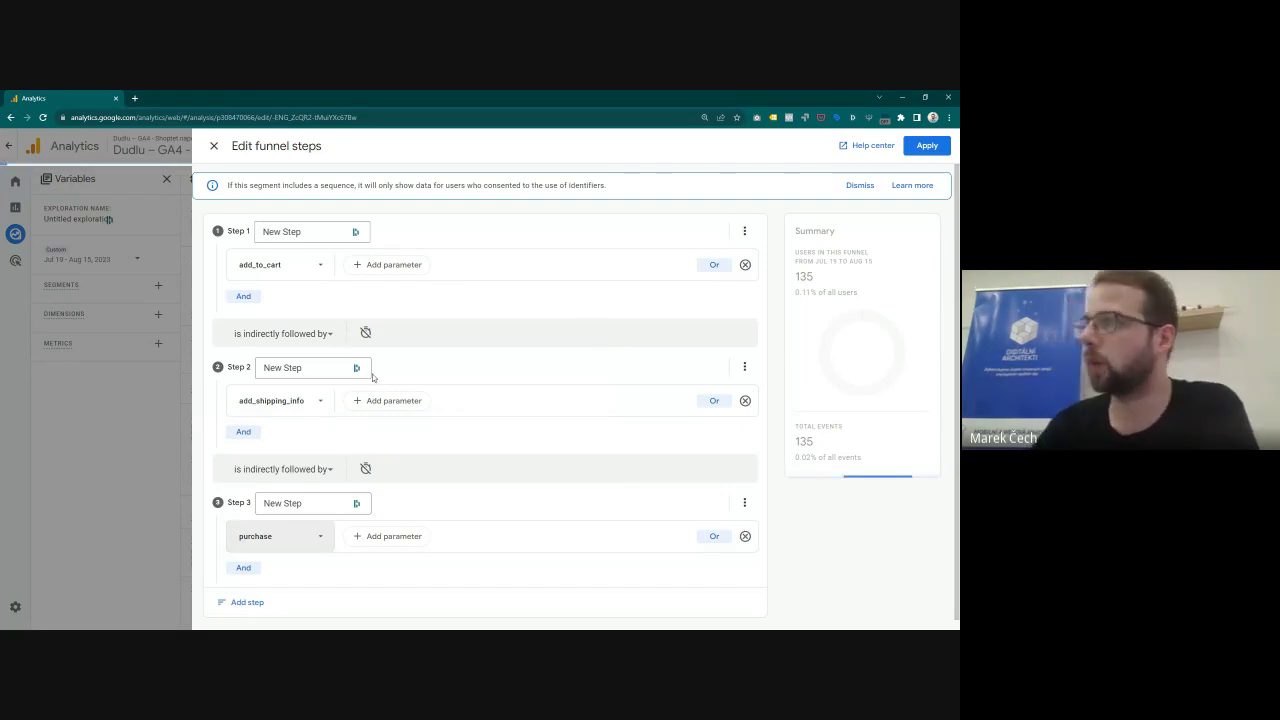
{"action": "left_click", "coordinate": [927, 145]}
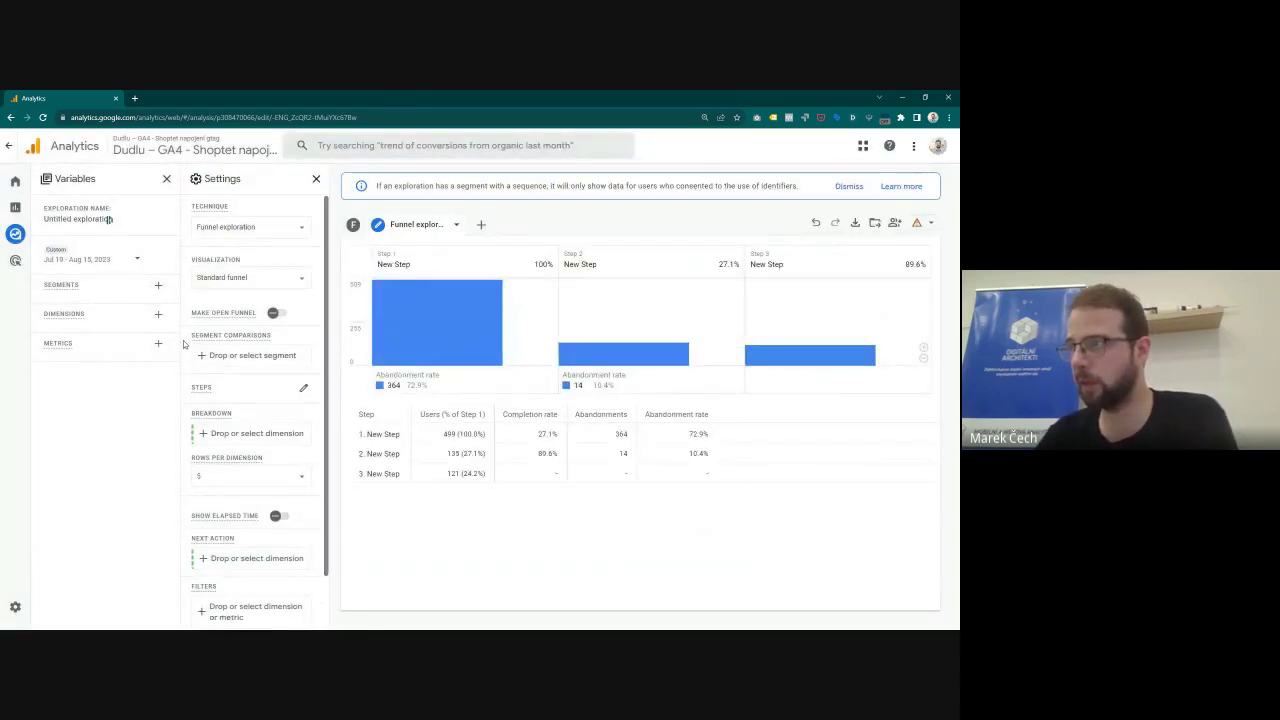
Step: Start a custom user segment with Device category as its include condition
{"action": "left_click", "coordinate": [158, 287]}
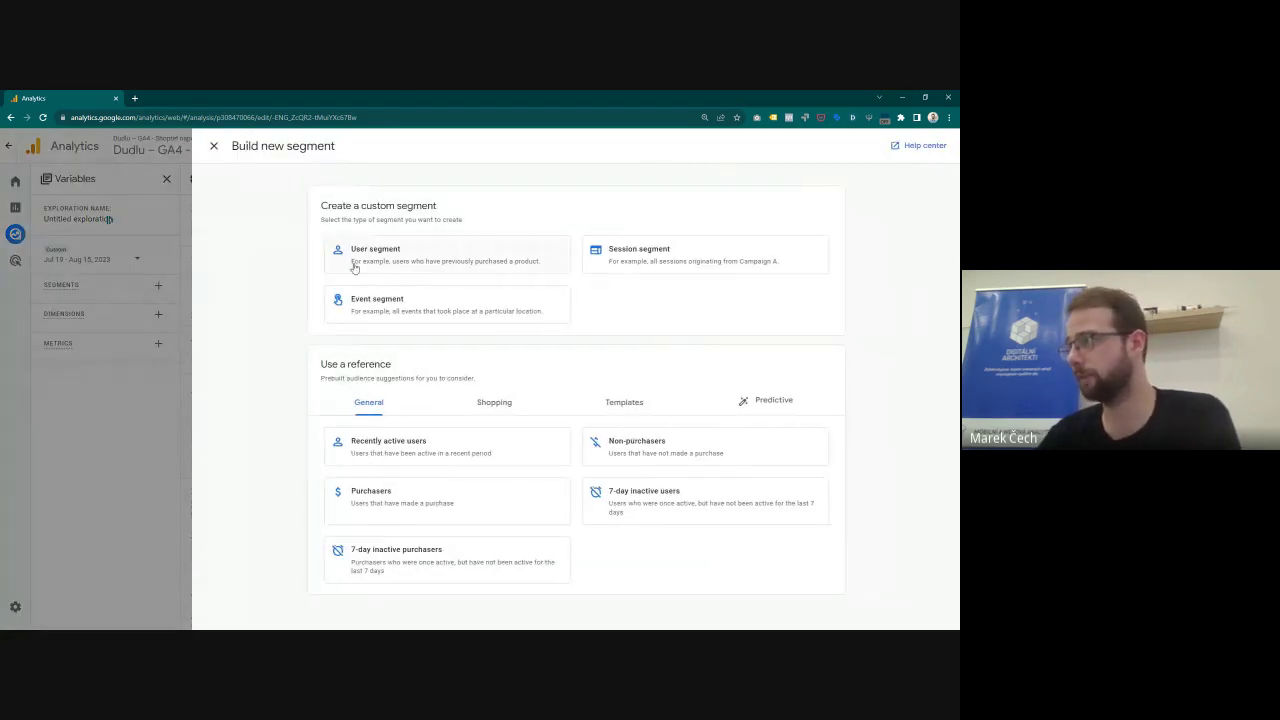
{"action": "left_click", "coordinate": [489, 401]}
{"action": "left_click", "coordinate": [382, 410]}
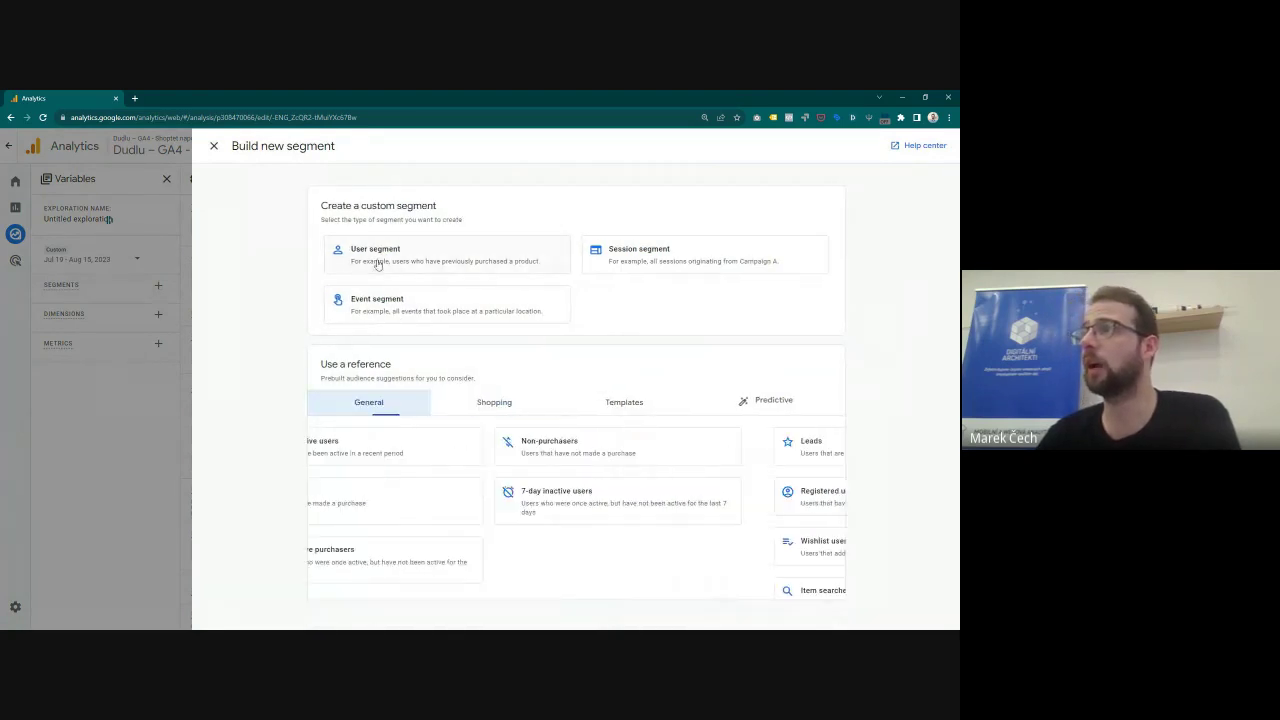
{"action": "left_click", "coordinate": [443, 252]}
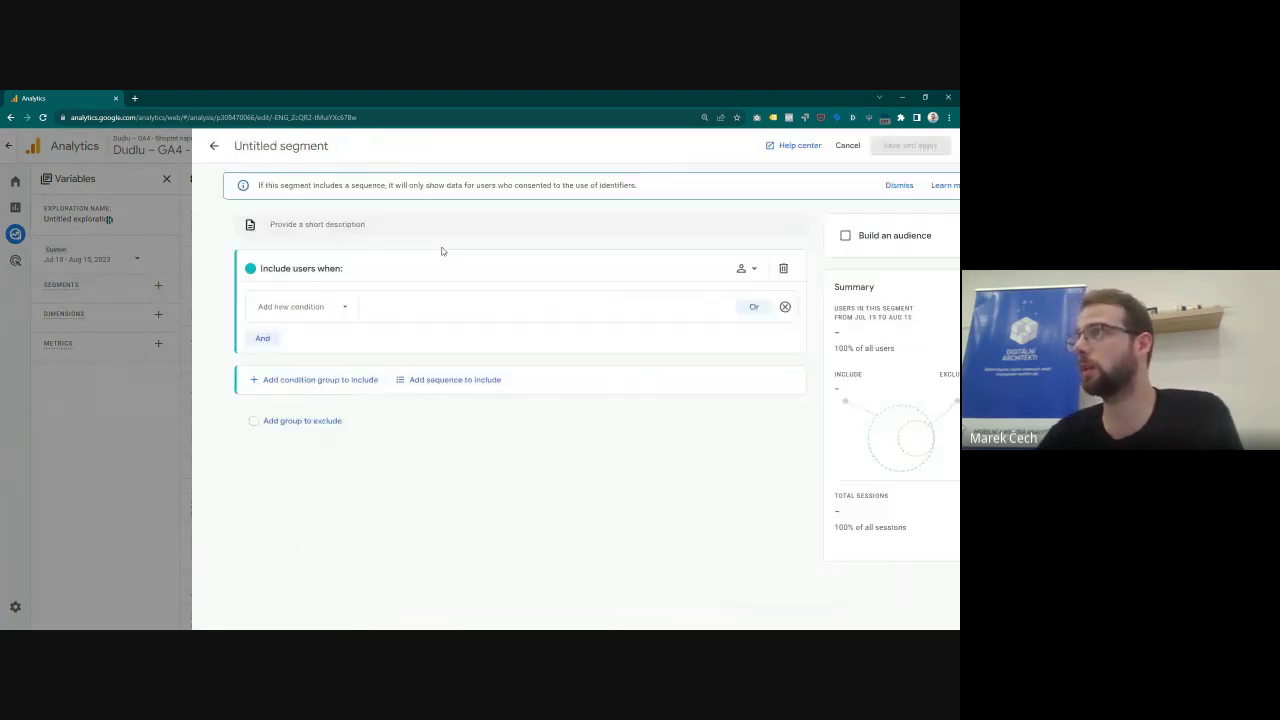
{"action": "left_click", "coordinate": [292, 310]}
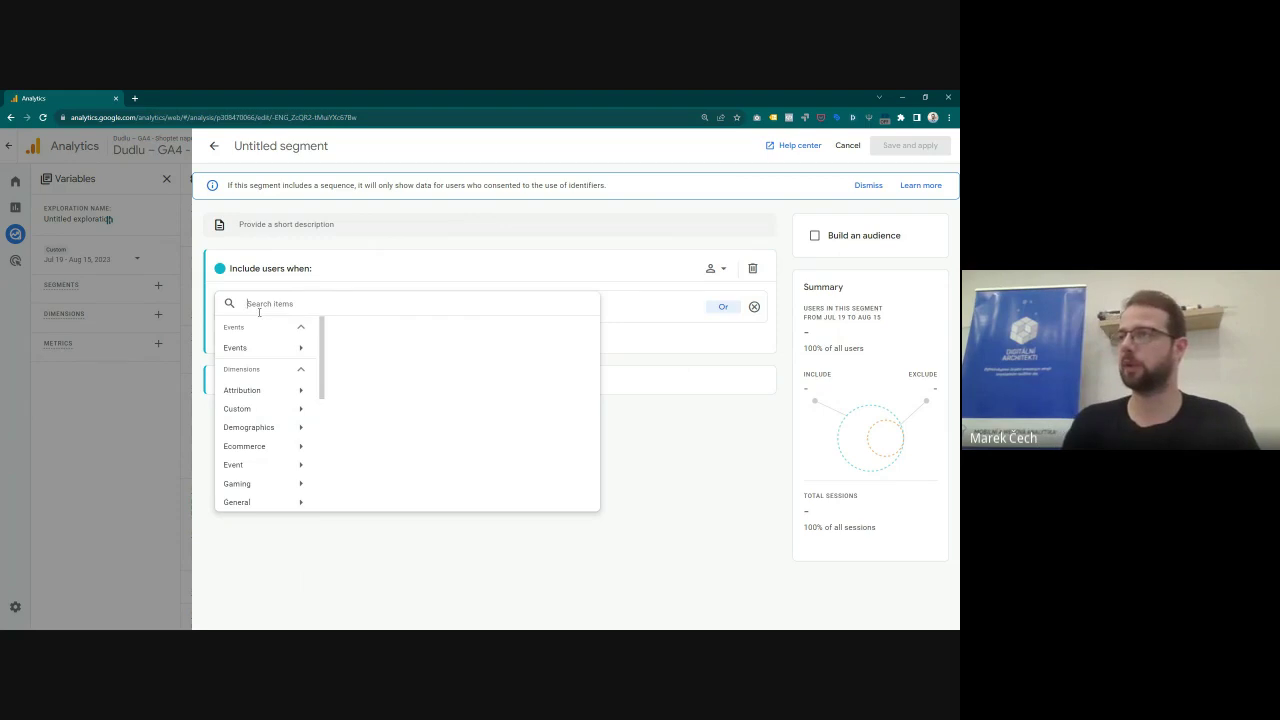
{"action": "type", "text": "device"}
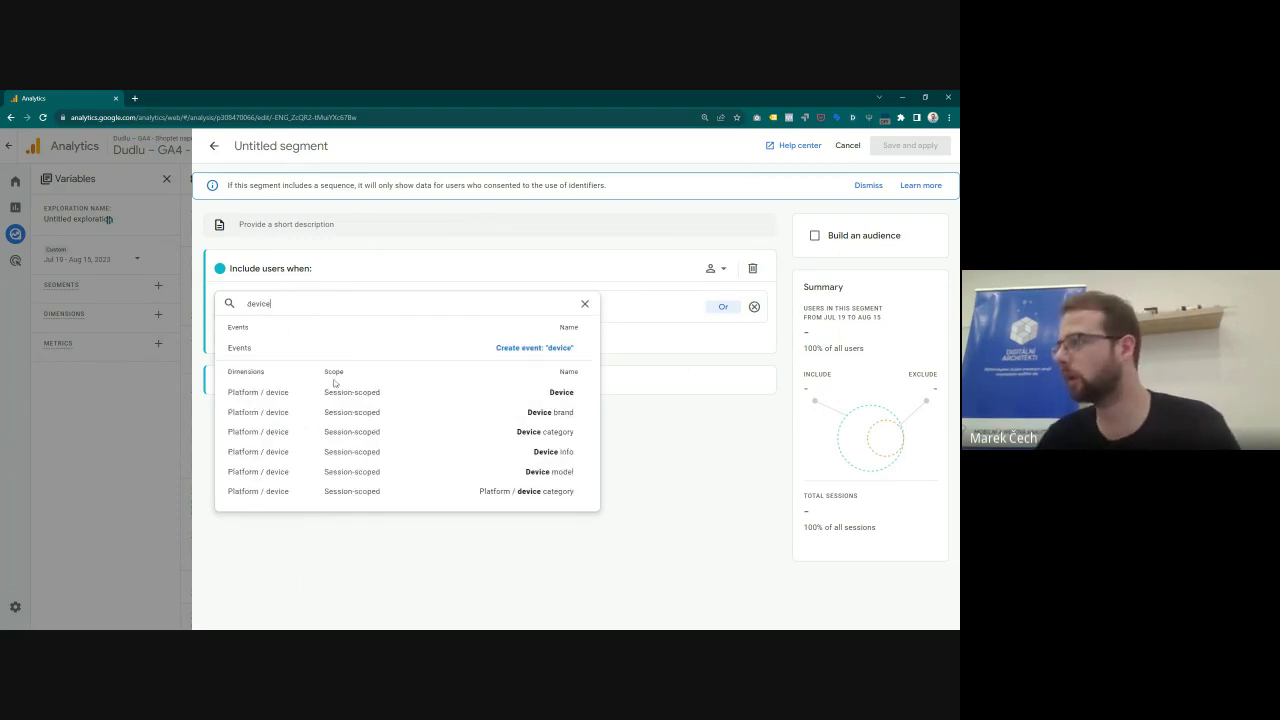
{"action": "left_click", "coordinate": [477, 432]}
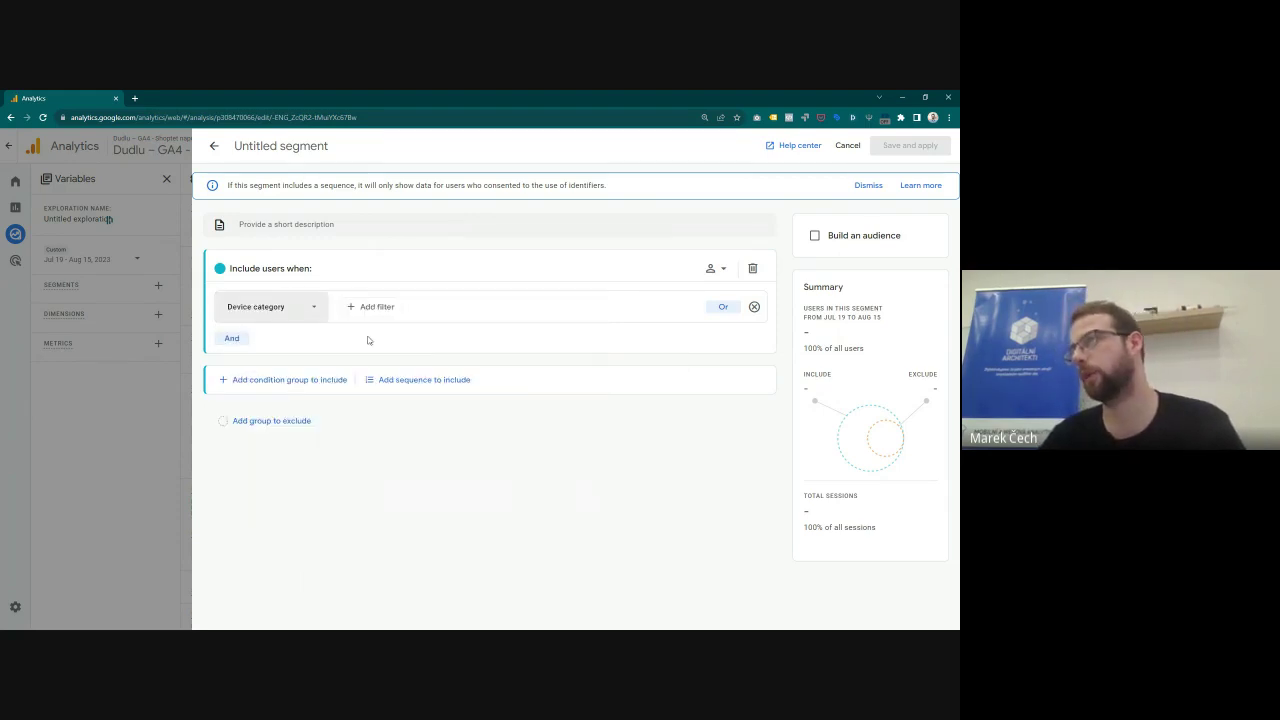
Step: Add a filter to the Device category condition so that it contains "mobile"
{"action": "left_click", "coordinate": [377, 307]}
{"action": "left_click", "coordinate": [381, 362]}
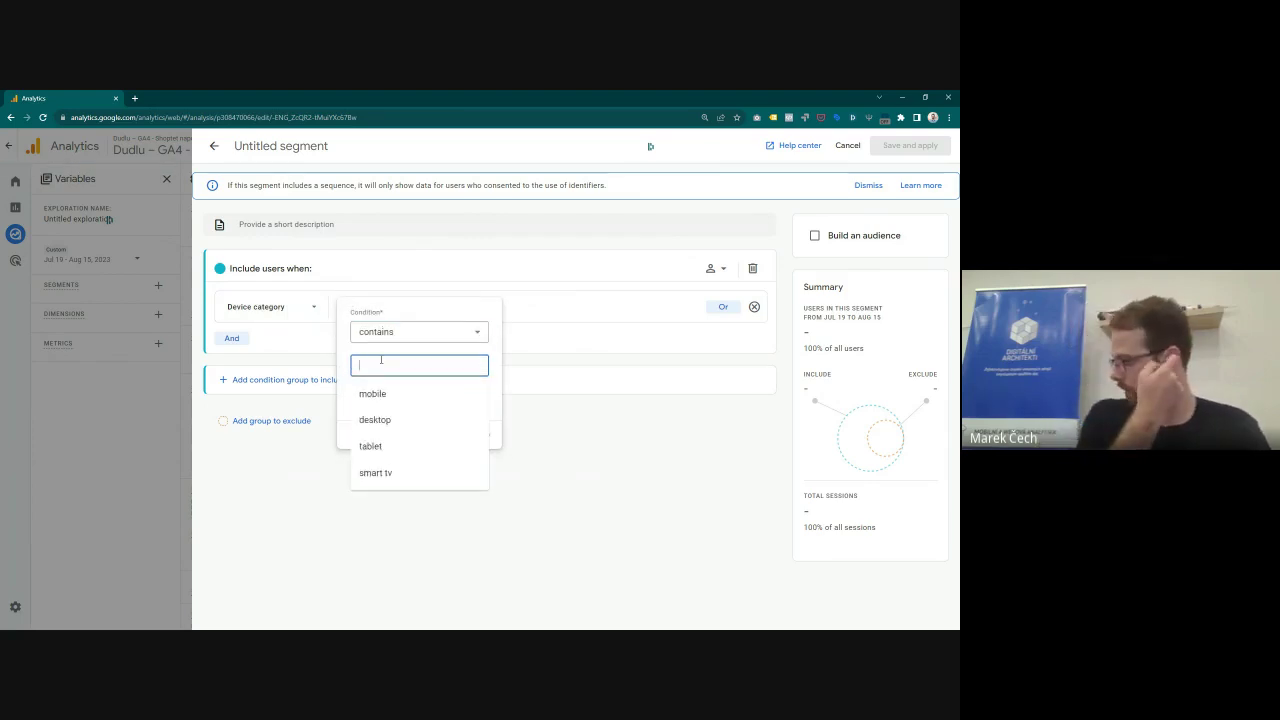
{"action": "type", "text": "m"}
{"action": "key", "text": "BackSpace"}
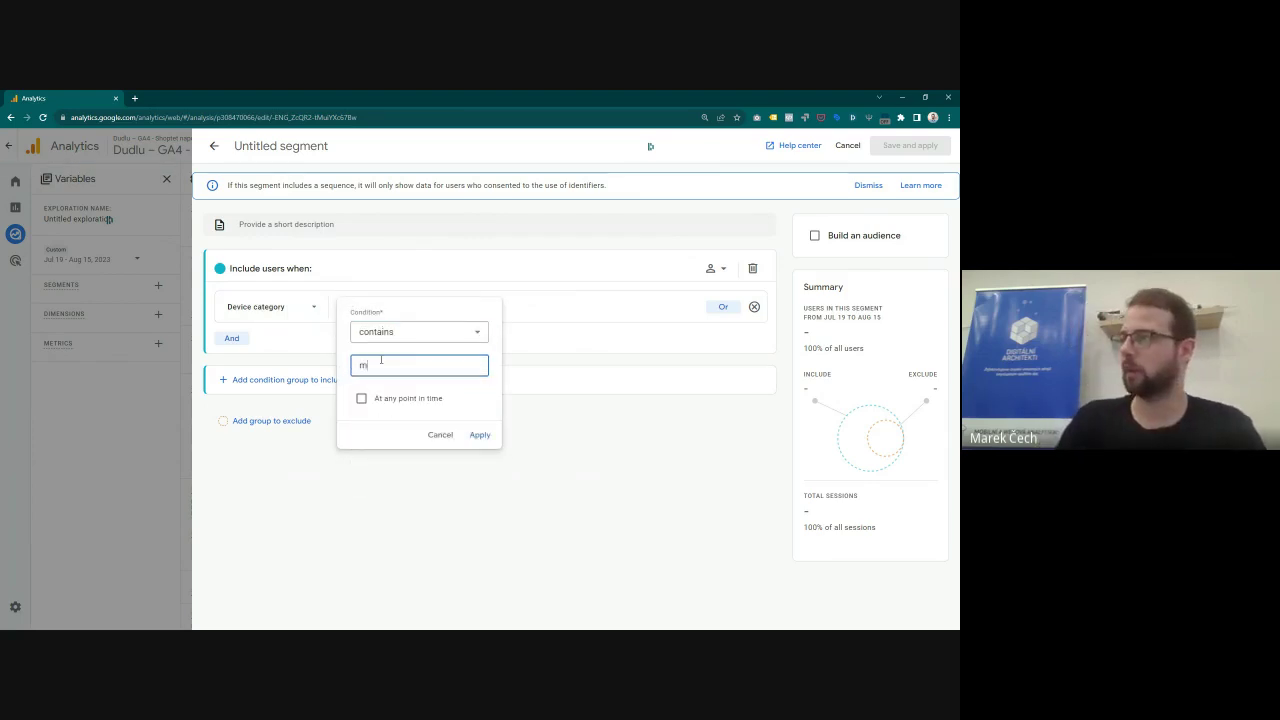
{"action": "left_click", "coordinate": [379, 361]}
{"action": "left_click", "coordinate": [372, 393]}
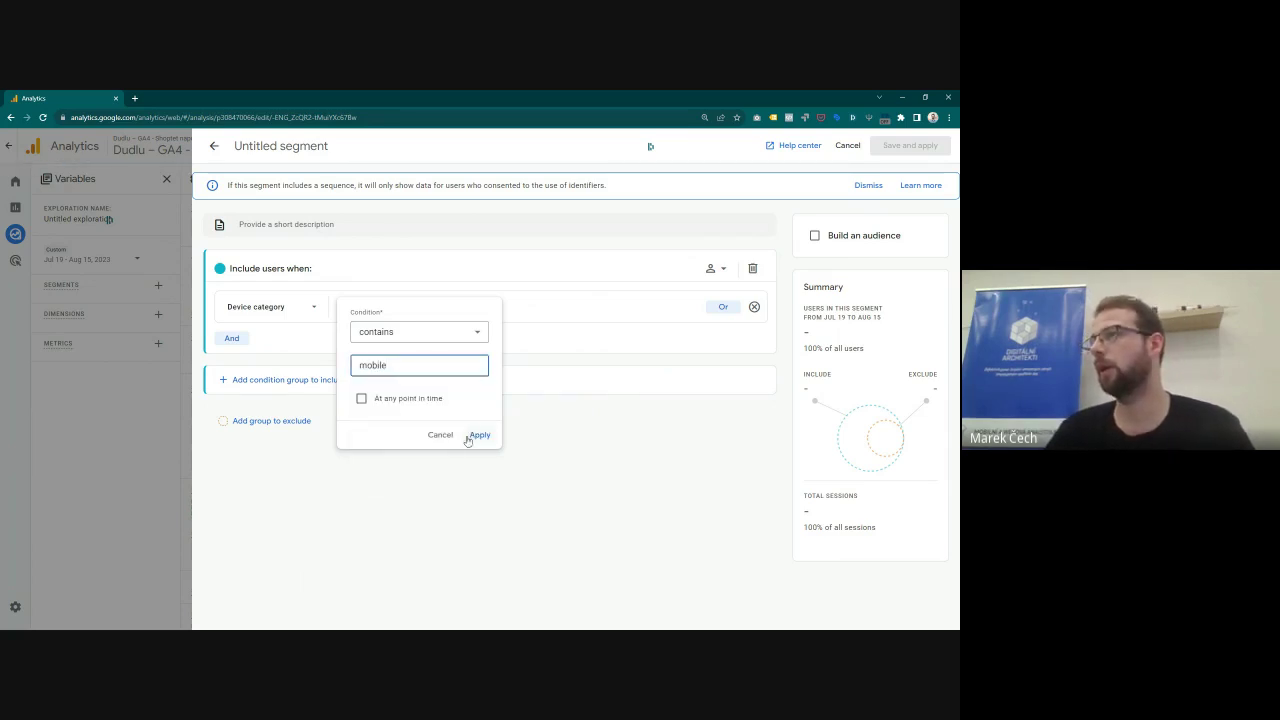
{"action": "left_click", "coordinate": [474, 434]}
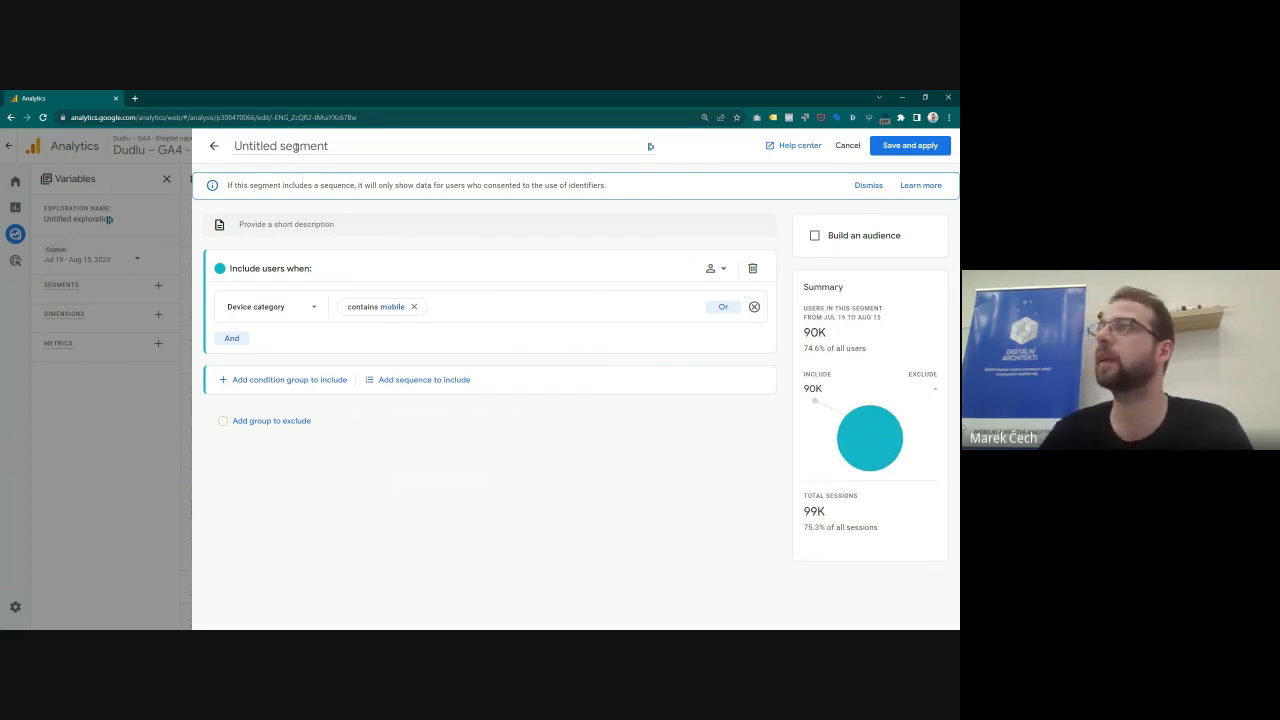
Step: Name the segment "MP - mobile", then save and apply it to the funnel
{"action": "left_click", "coordinate": [296, 147]}
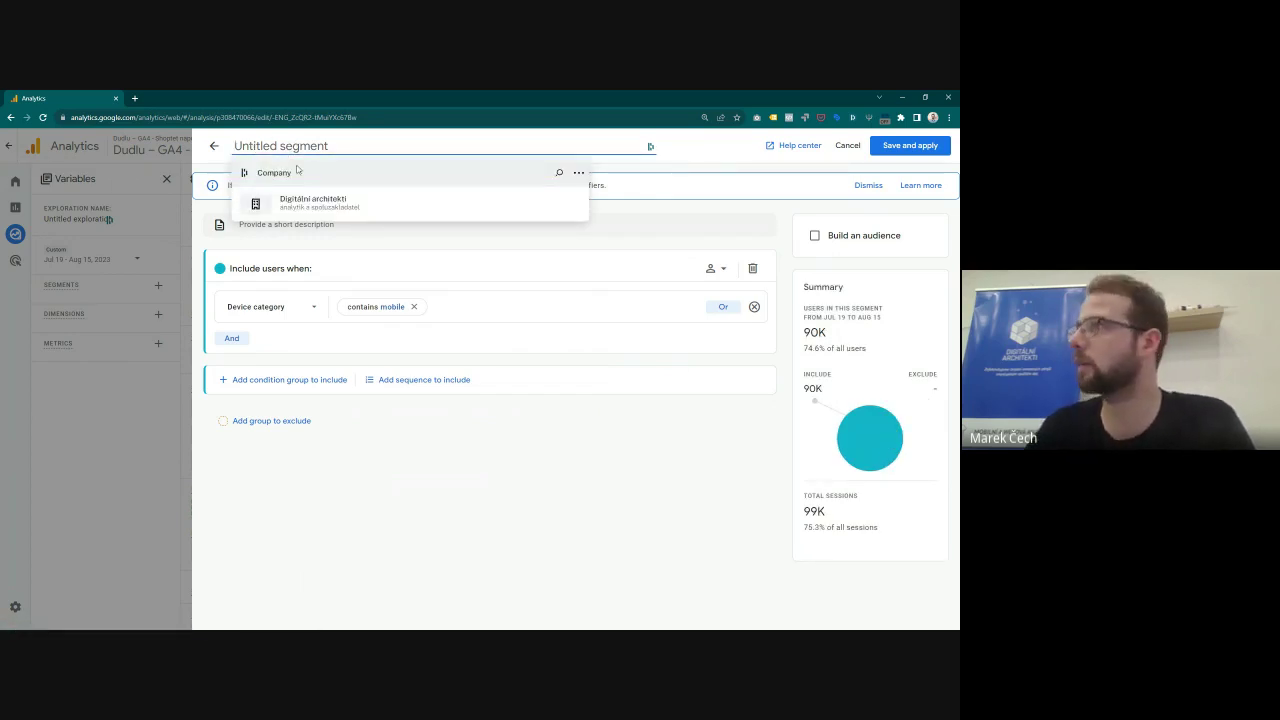
{"action": "type", "text": "MP - mobile"}
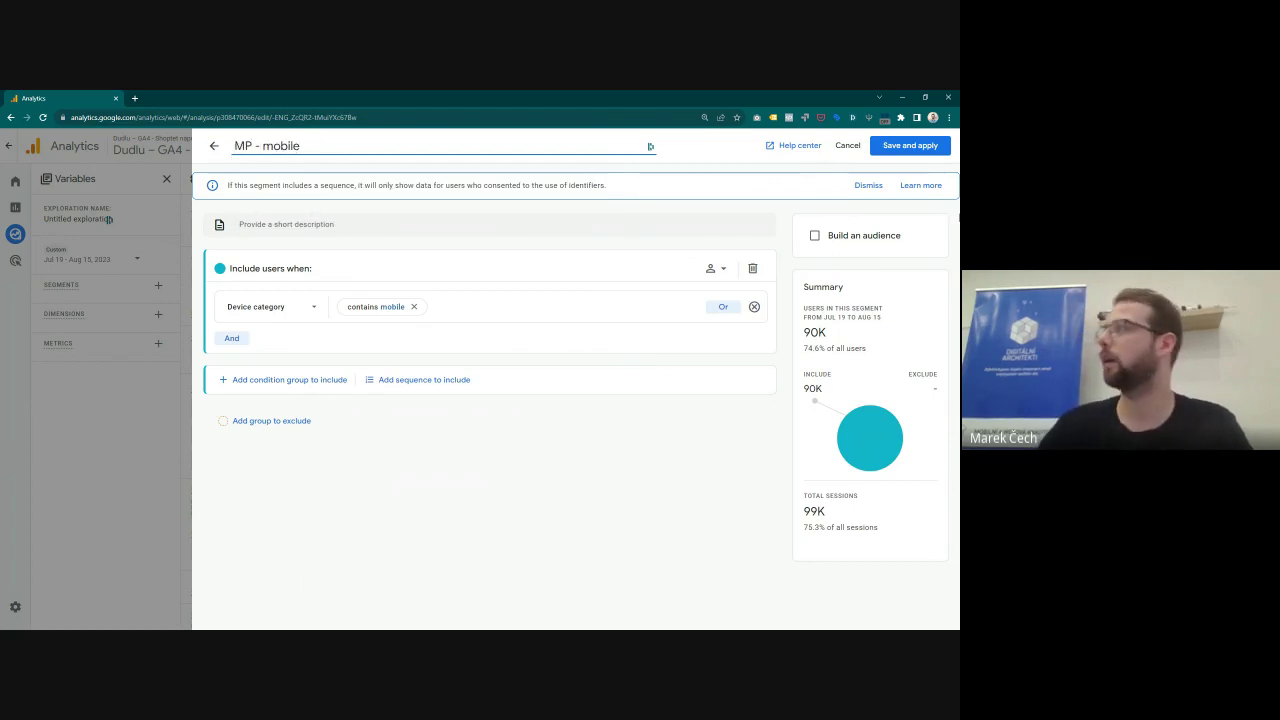
{"action": "left_click", "coordinate": [910, 145]}
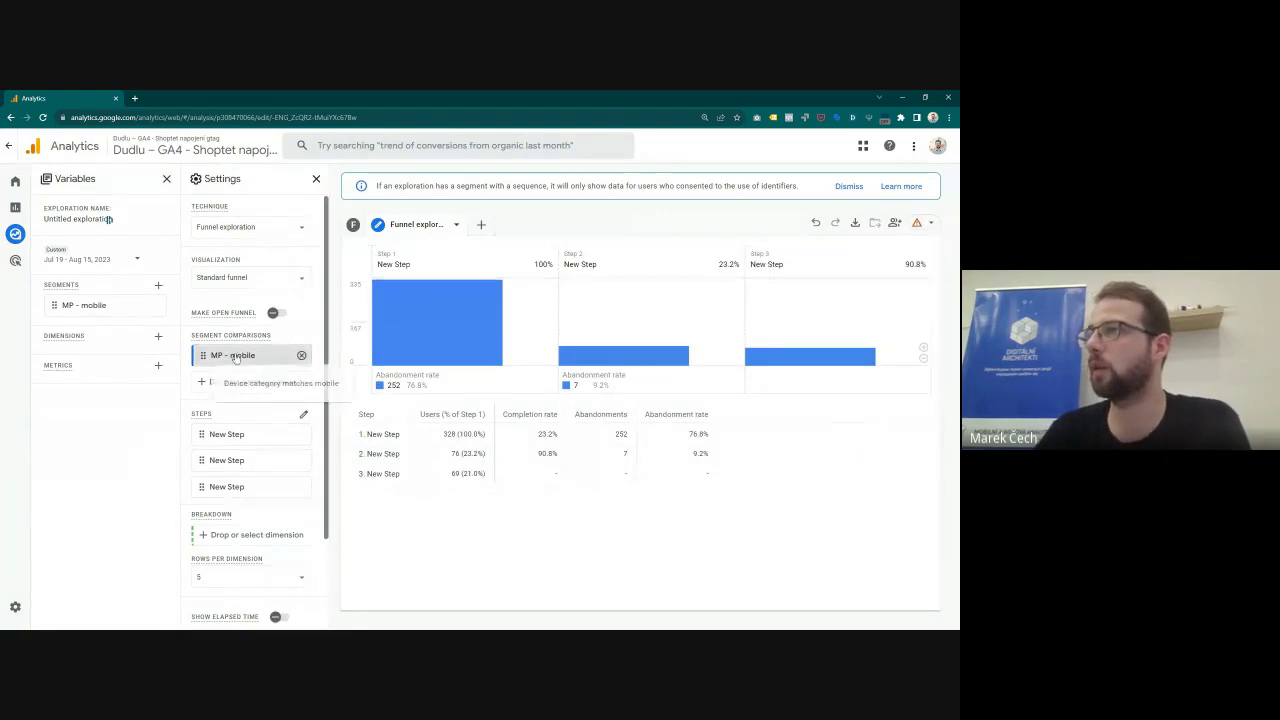
{"action": "mouse_move", "coordinate": [235, 357]}
{"action": "left_mouse_down"}
{"action": "mouse_move", "coordinate": [108, 332]}
{"action": "mouse_move", "coordinate": [100, 305]}
{"action": "mouse_move", "coordinate": [230, 340]}
{"action": "mouse_move", "coordinate": [233, 362]}
{"action": "left_mouse_up"}
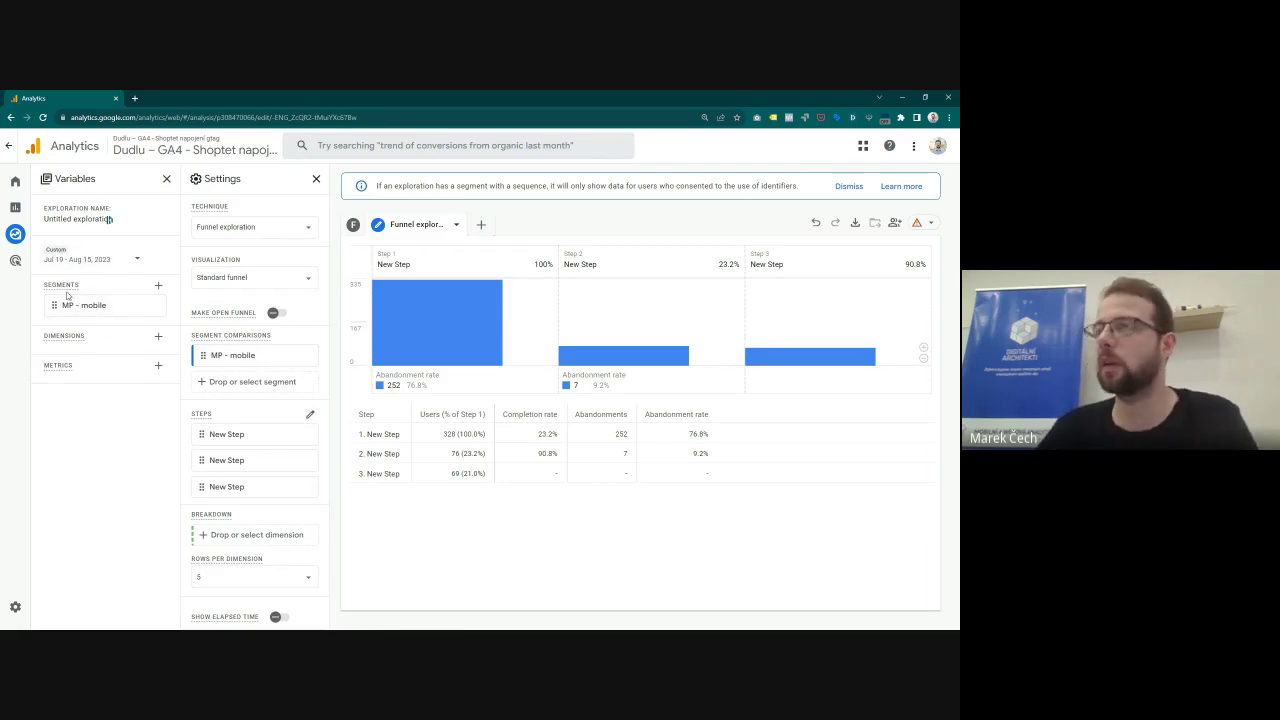
{"action": "left_click", "coordinate": [161, 308]}
{"action": "left_click", "coordinate": [125, 311]}
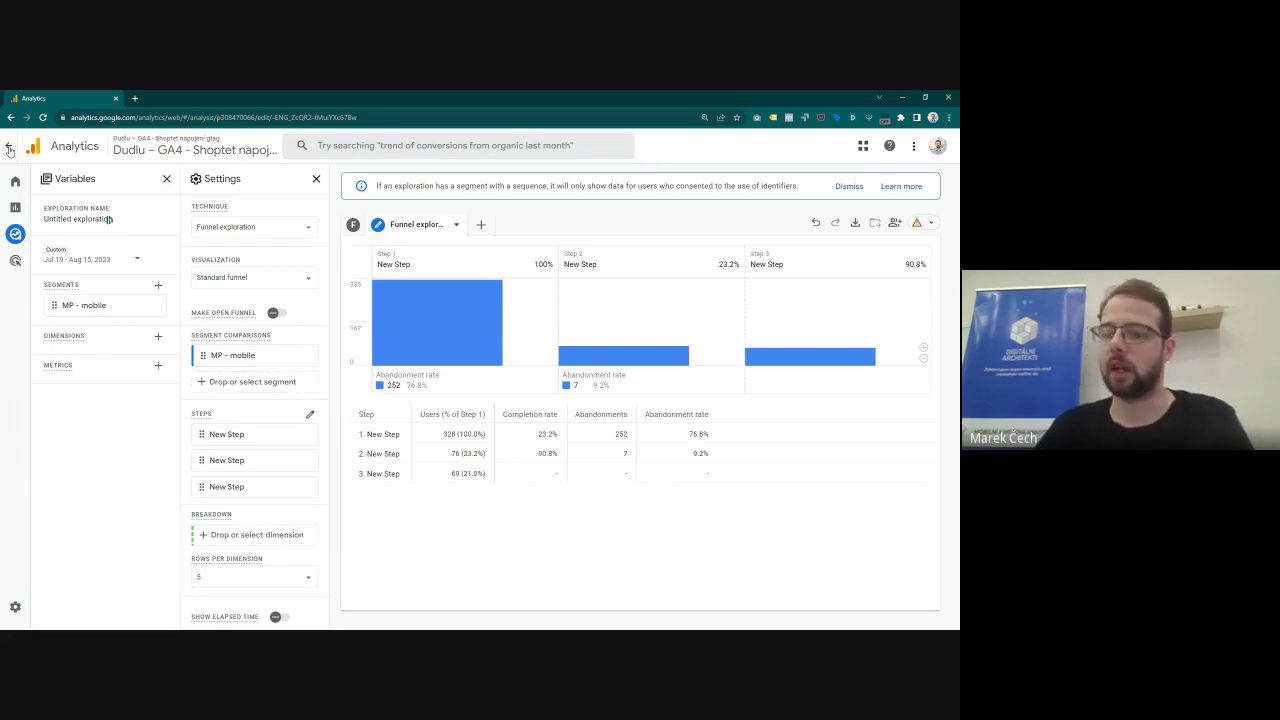
Step: Switch to the Google Slides presentation, show slide 28, and return to Google Analytics
{"action": "key", "text": "alt+Tab"}
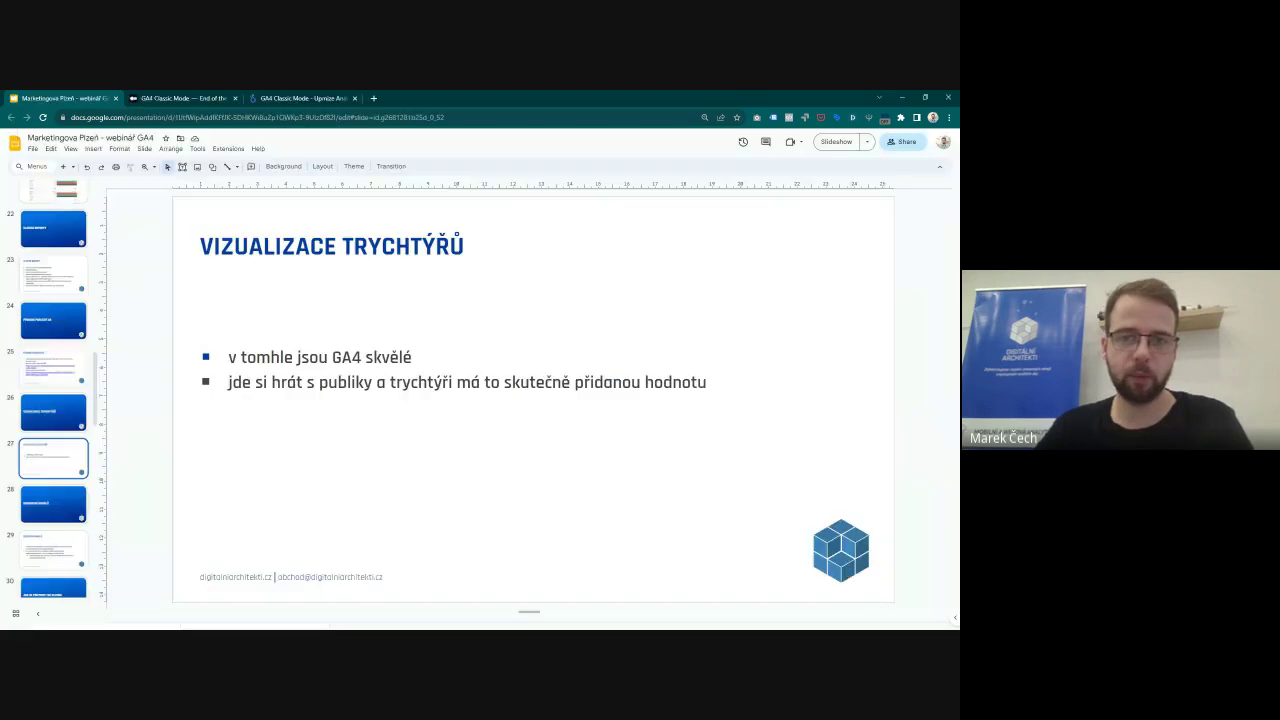
{"action": "left_click", "coordinate": [63, 518]}
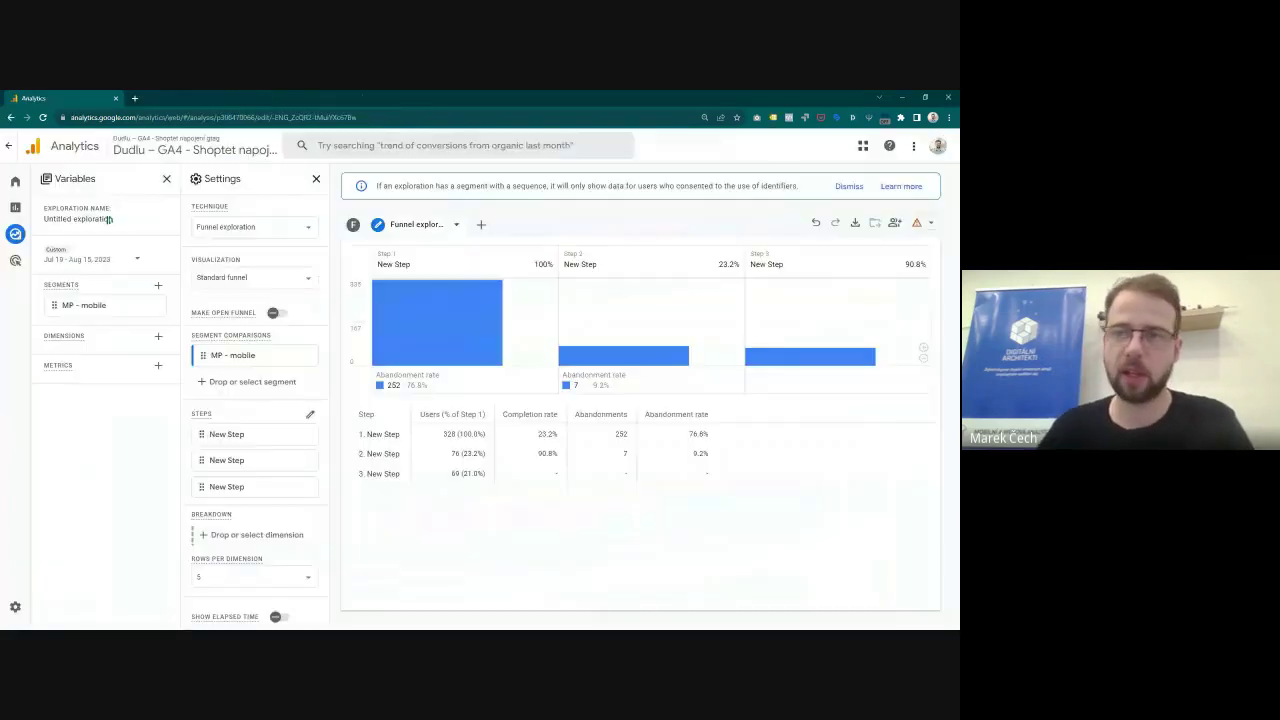
{"action": "key", "text": "alt+Tab"}
Step: Open the Traffic acquisition report in the Life cycle collection and view its channel table
{"action": "left_click", "coordinate": [16, 207]}
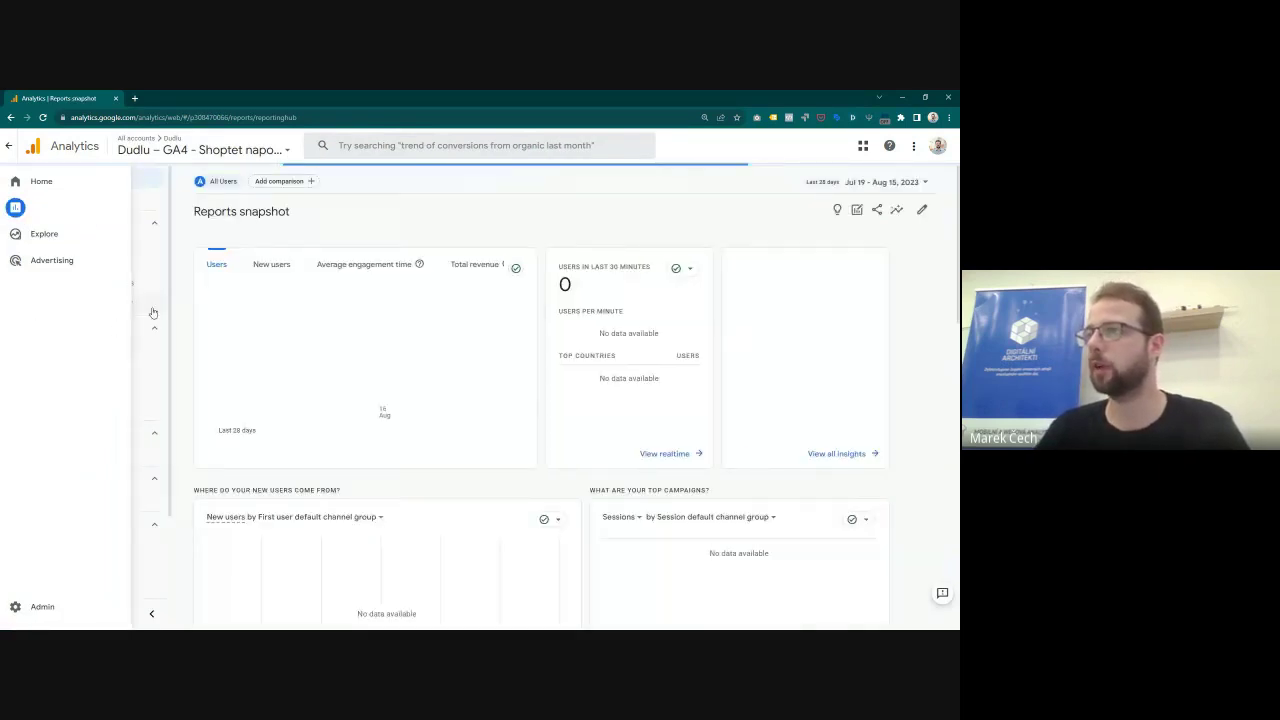
{"action": "left_click", "coordinate": [75, 352]}
{"action": "left_click", "coordinate": [91, 409]}
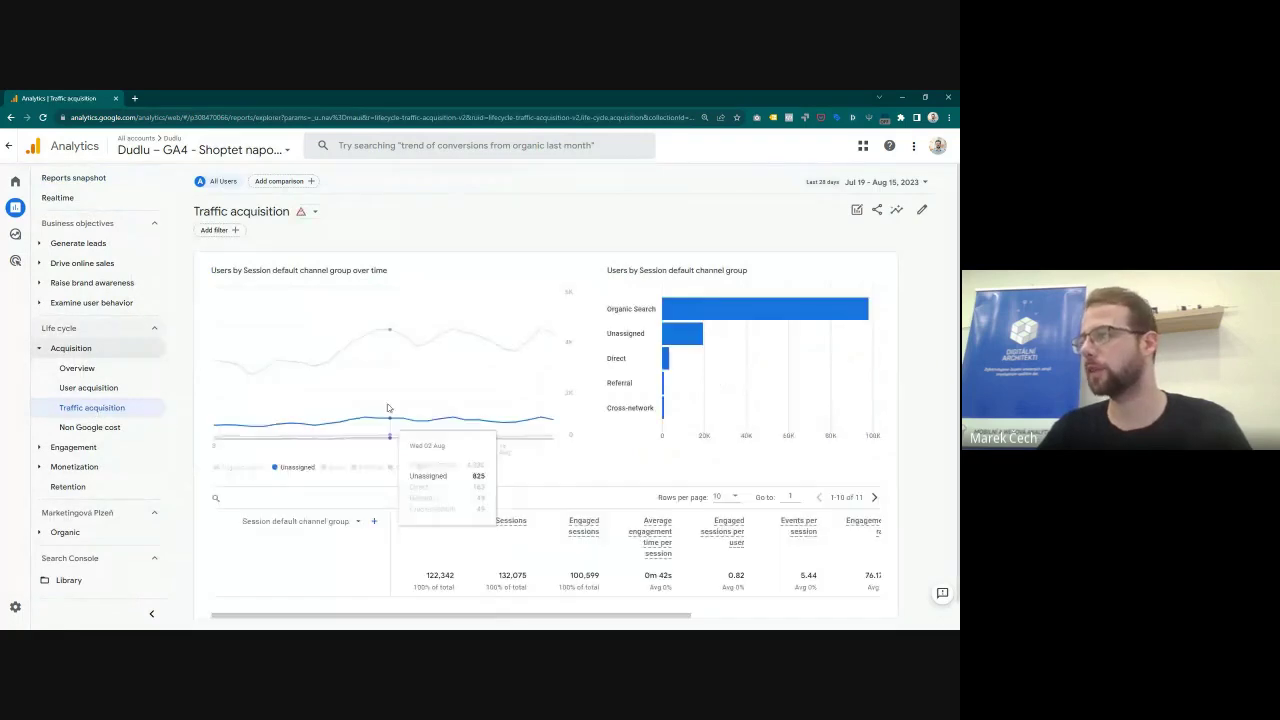
{"action": "scroll", "coordinate": [336, 327], "scroll_direction": "down", "scroll_amount": 3}
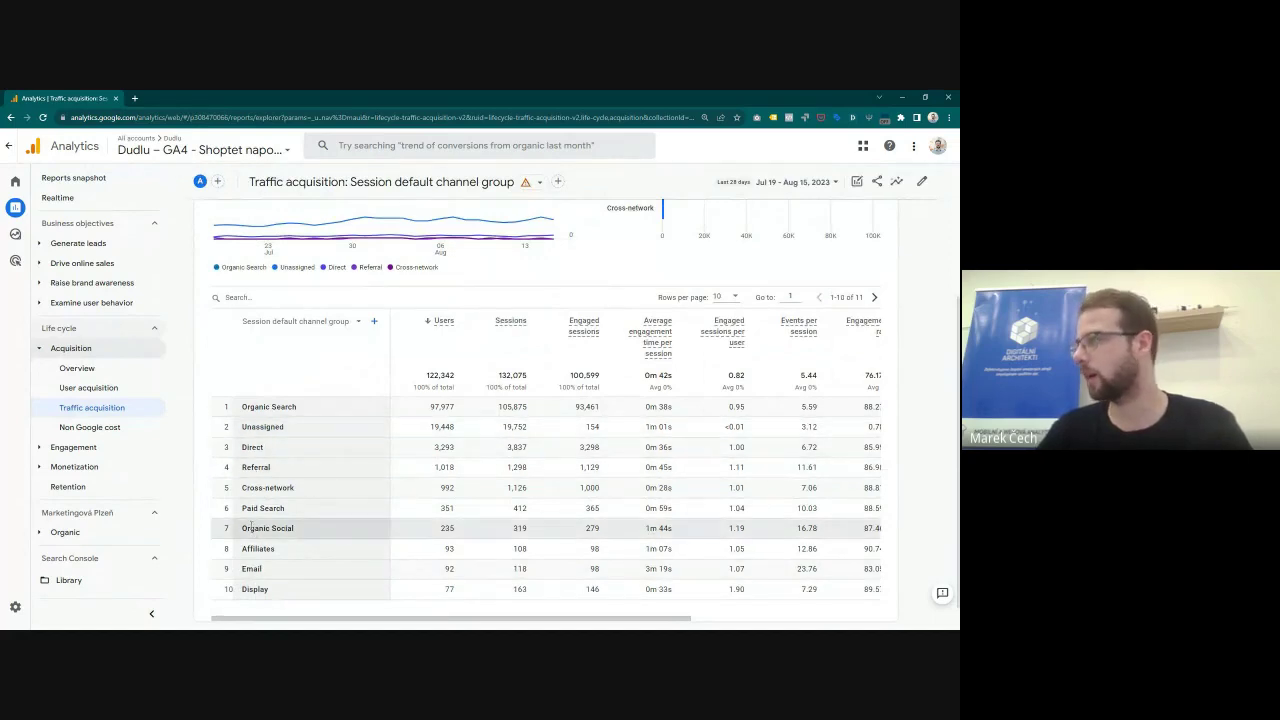
{"action": "scroll", "coordinate": [282, 541], "scroll_direction": "down", "scroll_amount": 1}
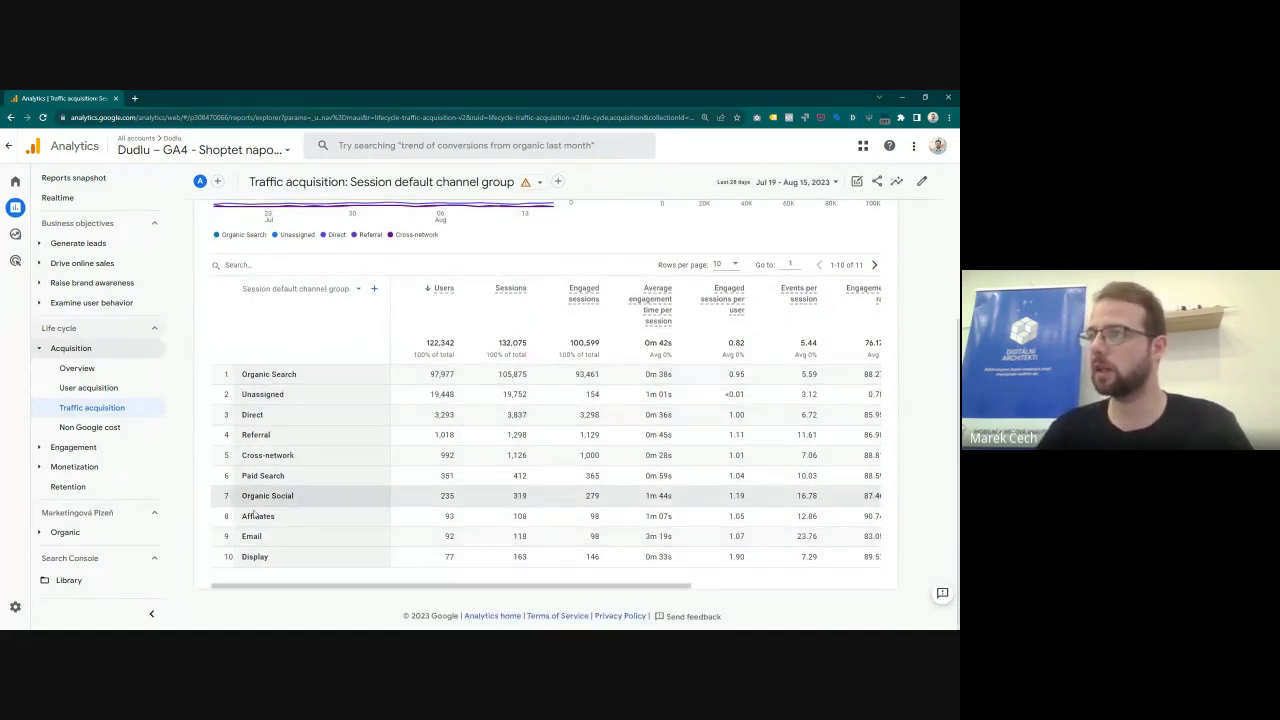
Step: Group the traffic table by Session Archetix Enhanced Default Channel Group and show 100 rows per page
{"action": "left_click", "coordinate": [288, 290]}
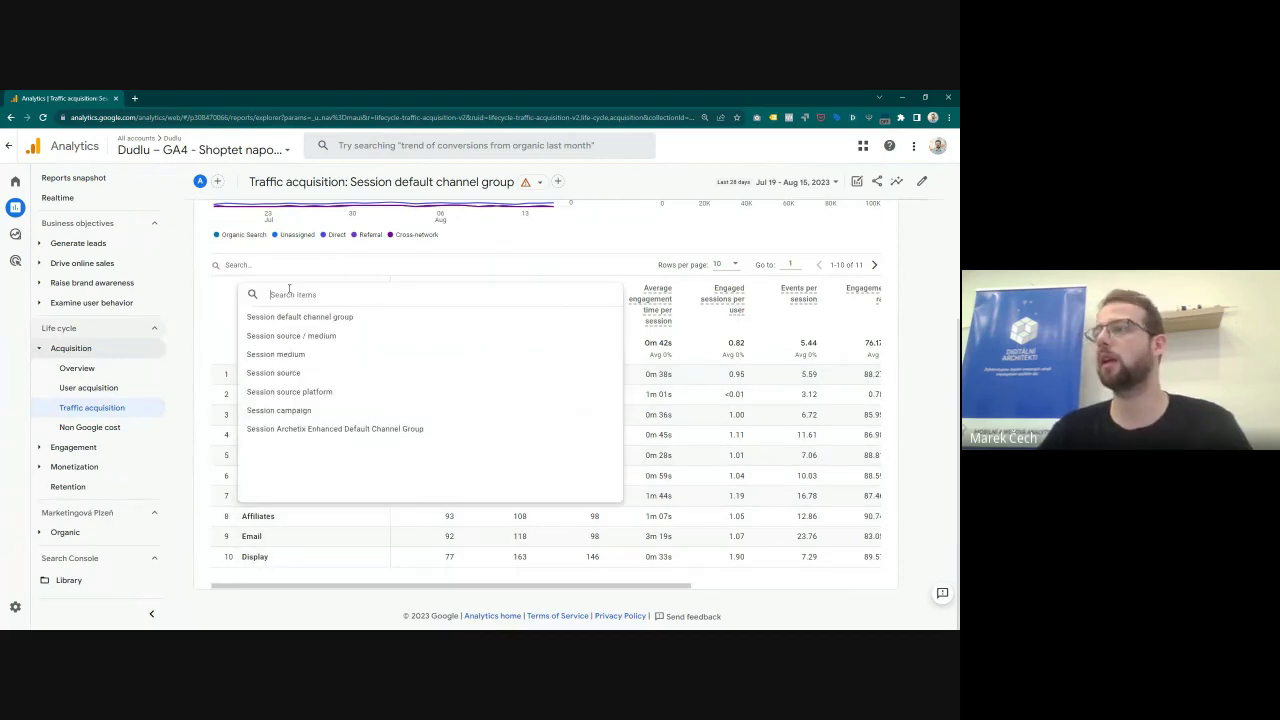
{"action": "left_click", "coordinate": [295, 430]}
{"action": "left_click_drag", "start_coordinate": [240, 394], "coordinate": [337, 399]}
{"action": "left_click_drag", "start_coordinate": [289, 478], "coordinate": [238, 479]}
{"action": "left_click", "coordinate": [724, 264]}
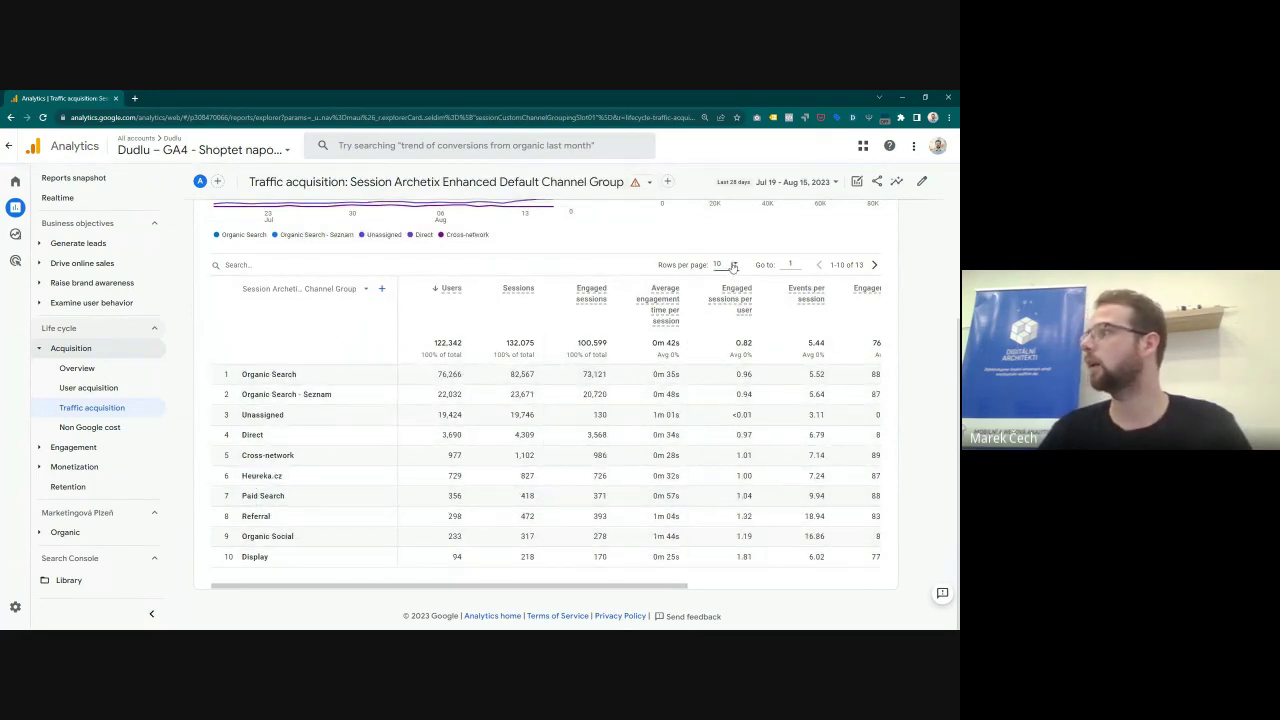
{"action": "left_click", "coordinate": [718, 327]}
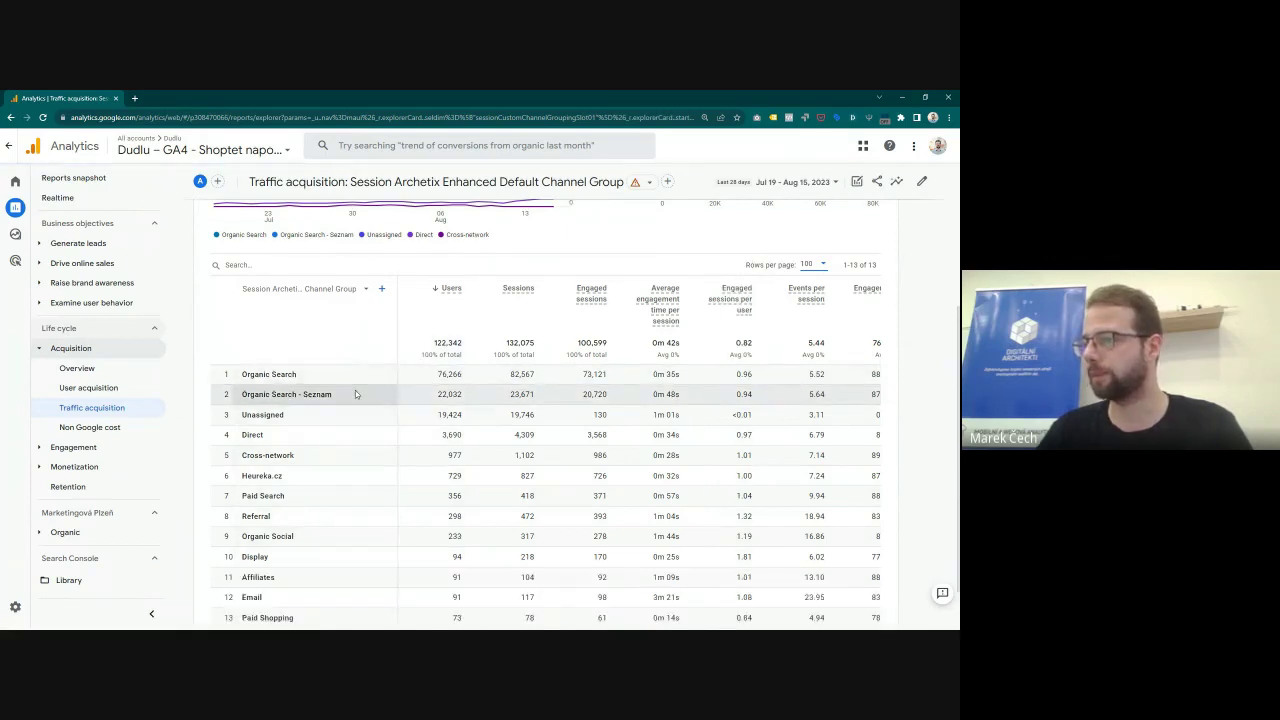
{"action": "scroll", "coordinate": [355, 390], "scroll_direction": "down", "scroll_amount": 2}
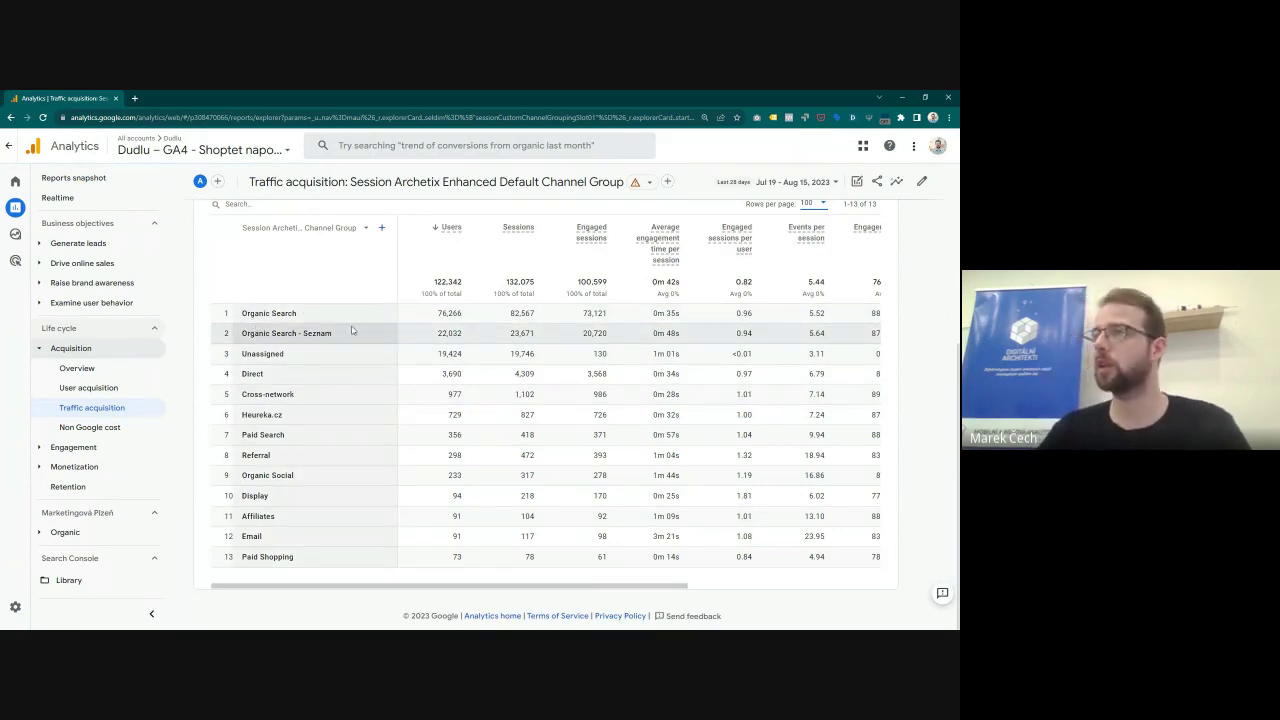
Step: Change the table's primary dimension to Session source / medium and inspect the m.facebook.com referral row
{"action": "left_click", "coordinate": [258, 231]}
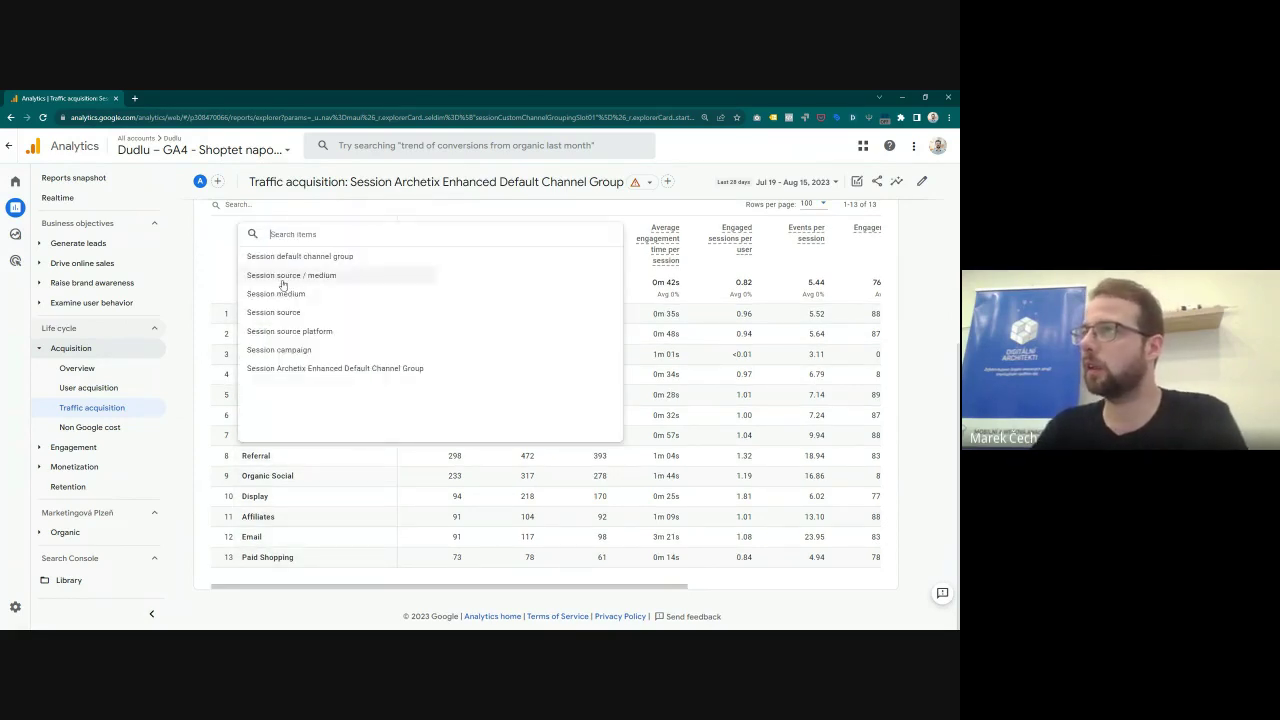
{"action": "left_click", "coordinate": [282, 276]}
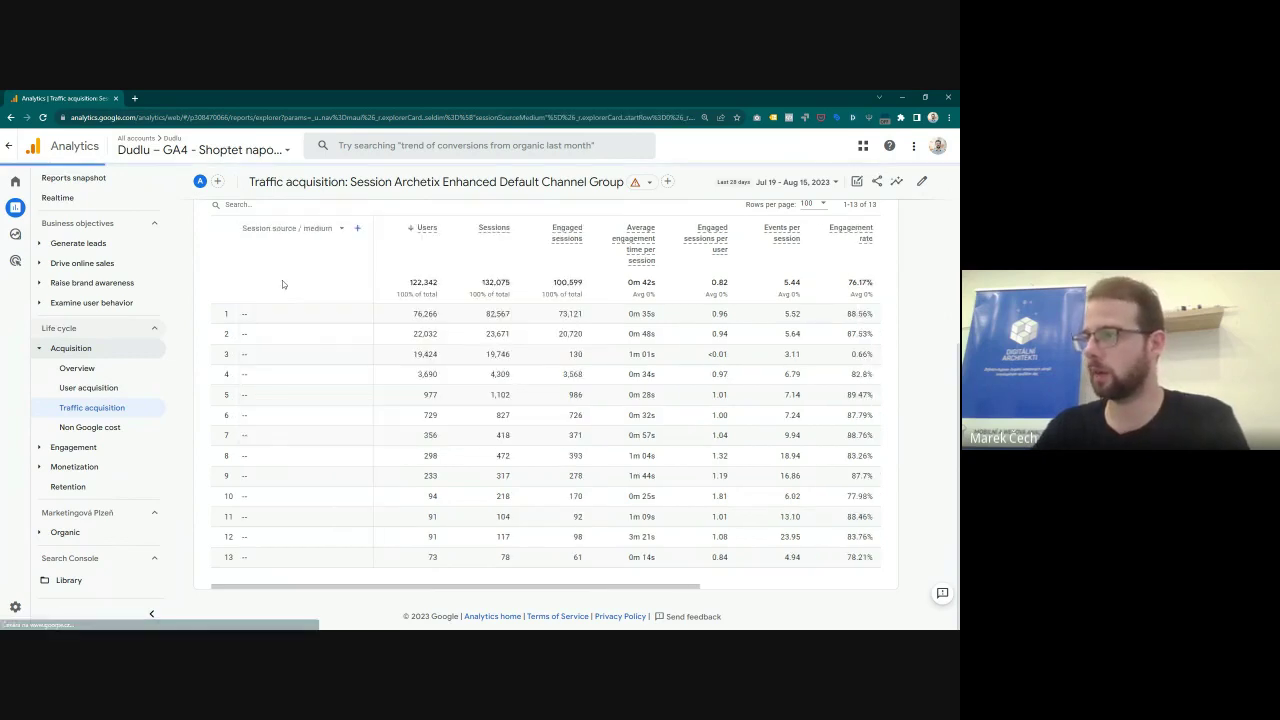
{"action": "left_click_drag", "start_coordinate": [276, 517], "coordinate": [235, 509]}
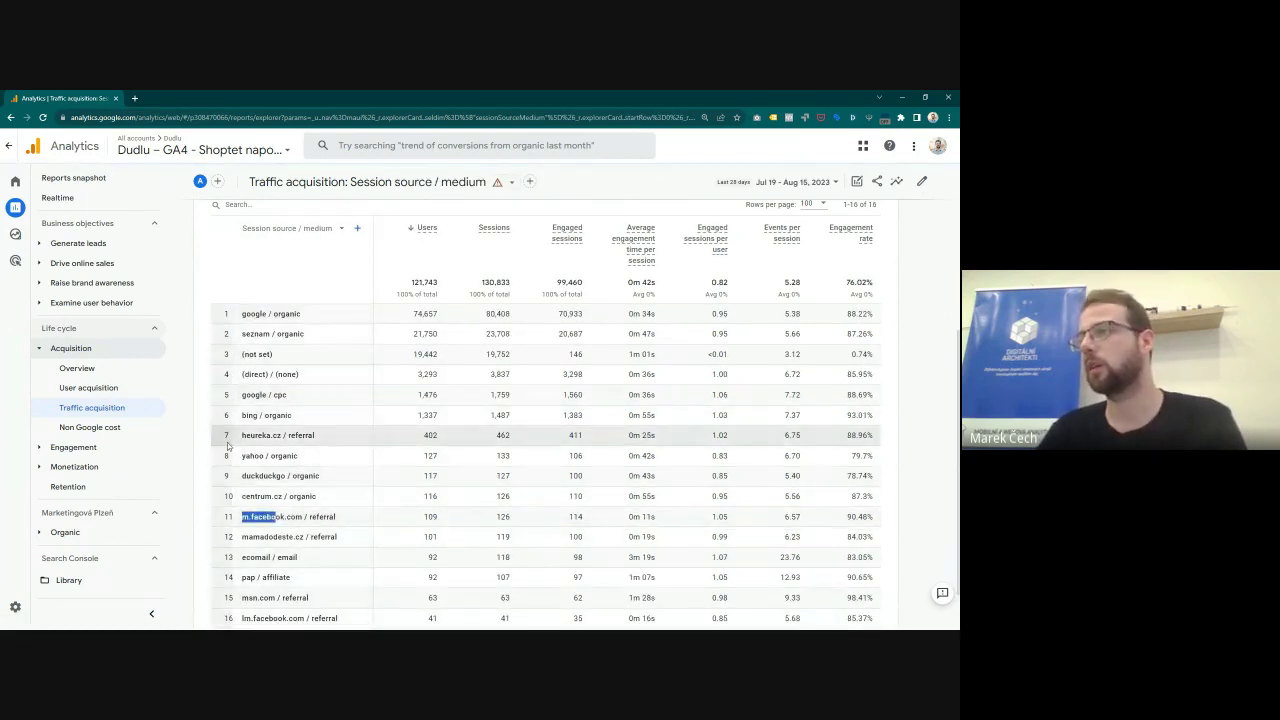
{"action": "scroll", "coordinate": [251, 463], "scroll_direction": "down", "scroll_amount": 1}
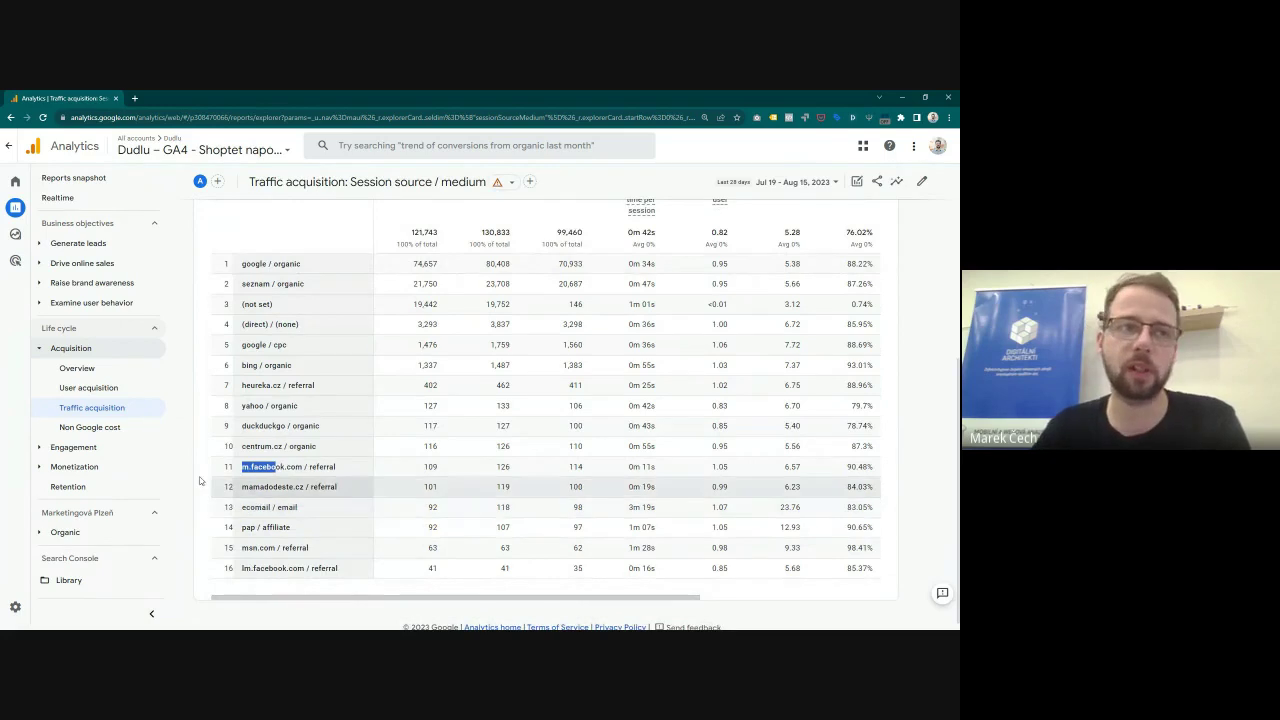
{"action": "mouse_move", "coordinate": [3, 411]}
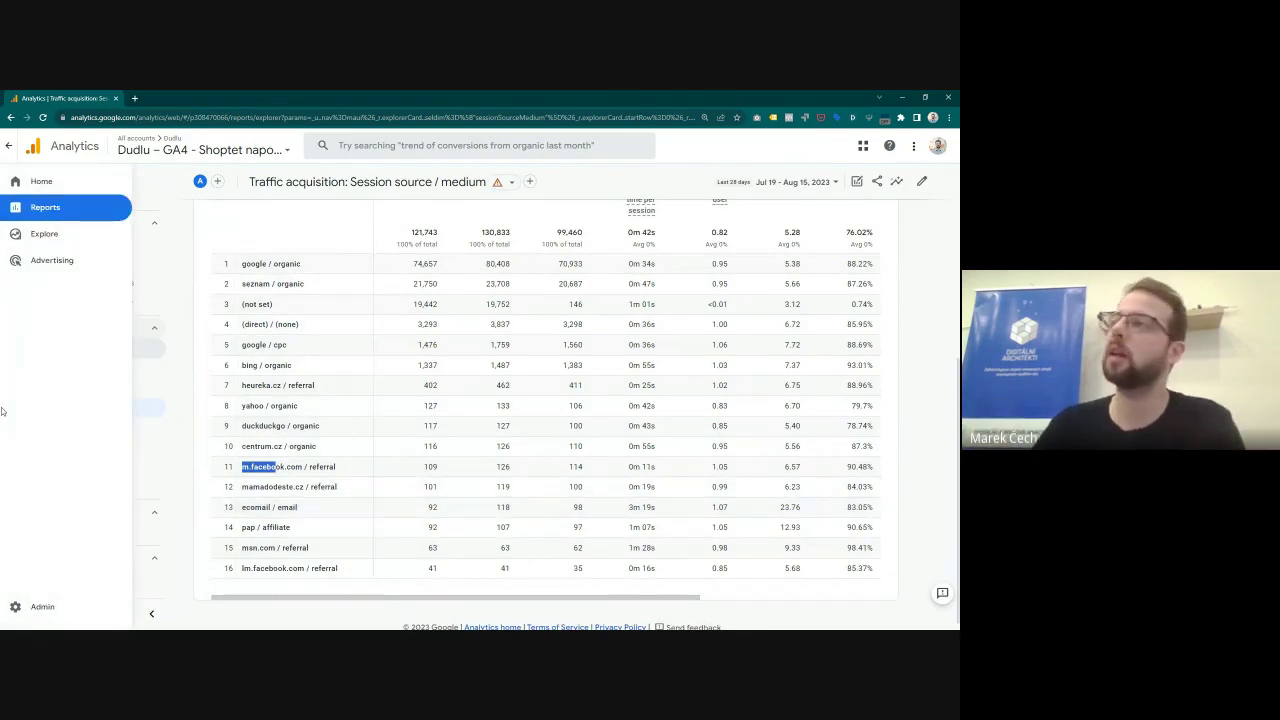
Step: Return the table's primary dimension to Session Archetix Enhanced Default Channel Group and review its channels
{"action": "scroll", "coordinate": [378, 432], "scroll_direction": "up", "scroll_amount": 3}
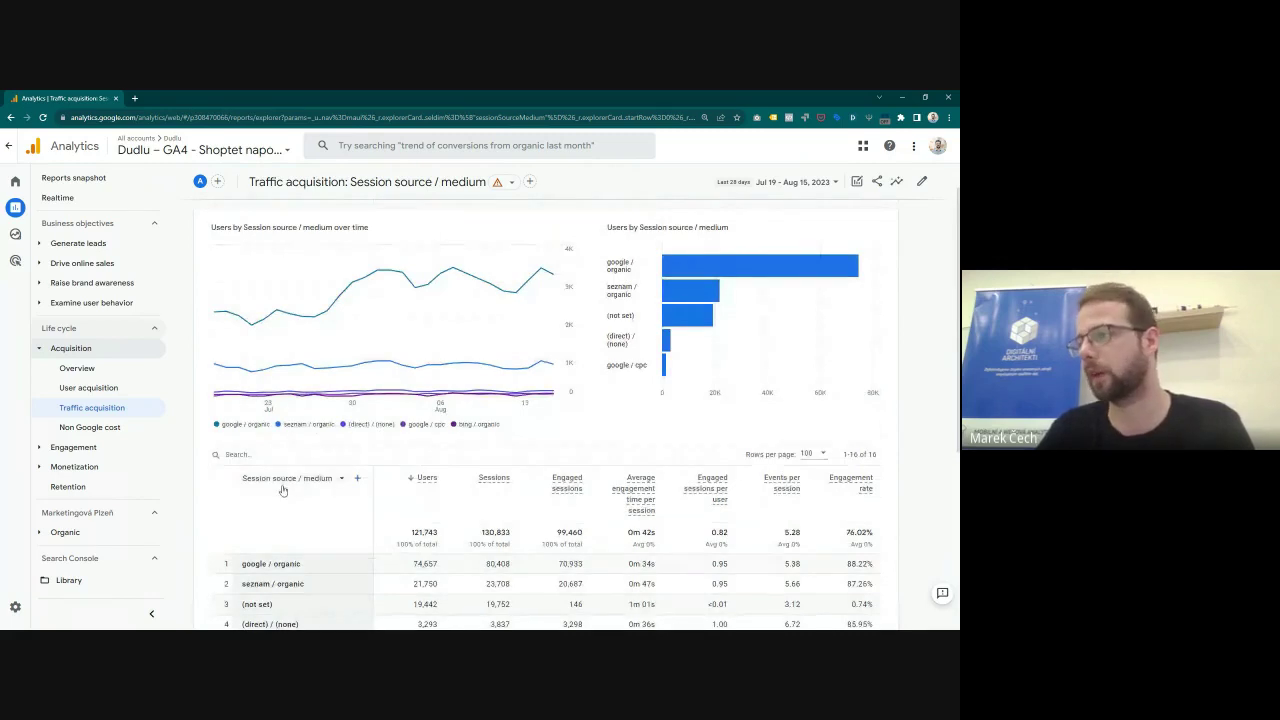
{"action": "left_click", "coordinate": [297, 486]}
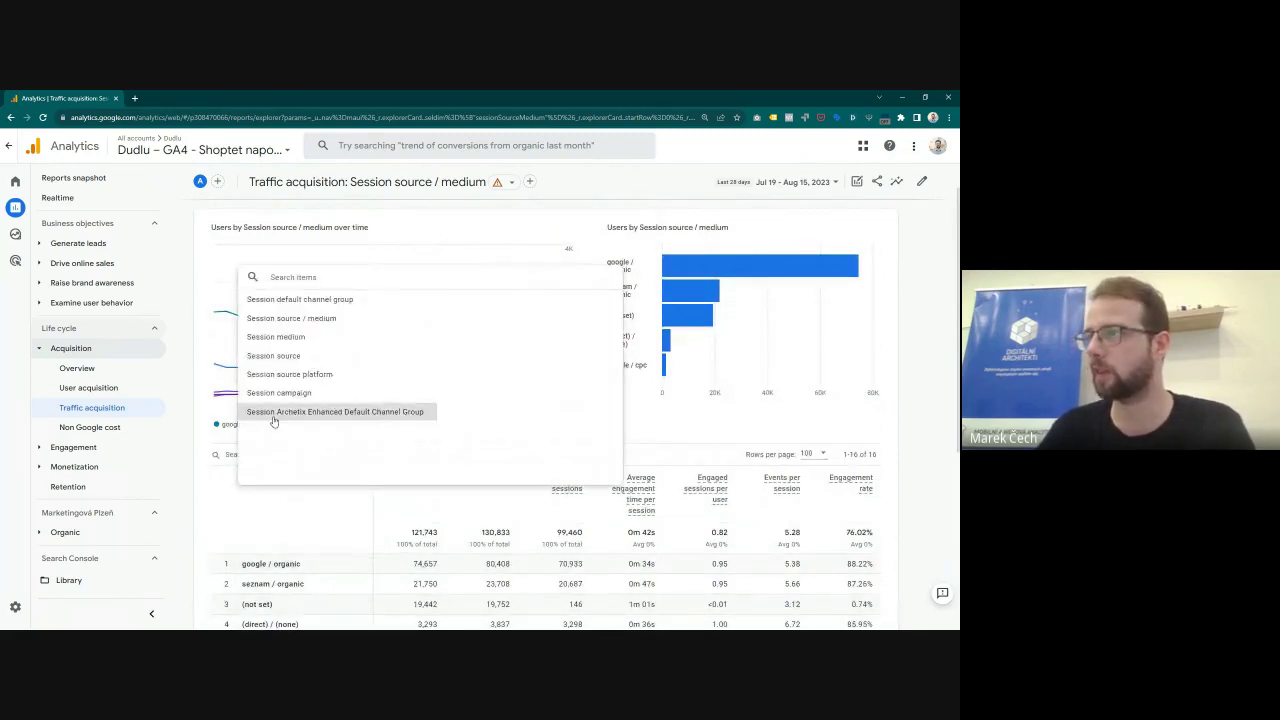
{"action": "left_click", "coordinate": [278, 417]}
{"action": "scroll", "coordinate": [268, 400], "scroll_direction": "down", "scroll_amount": 5}
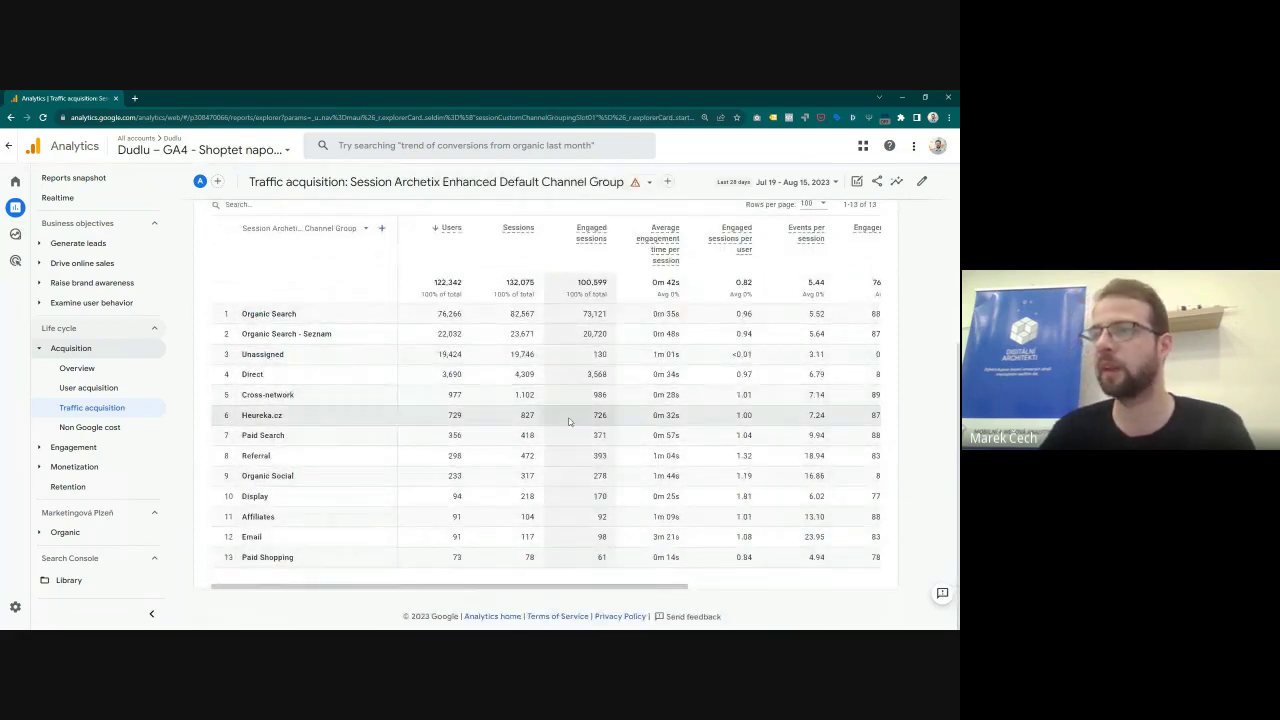
Step: Open the Channel Groups page from the property's Data Settings in Admin
{"action": "mouse_move", "coordinate": [20, 612]}
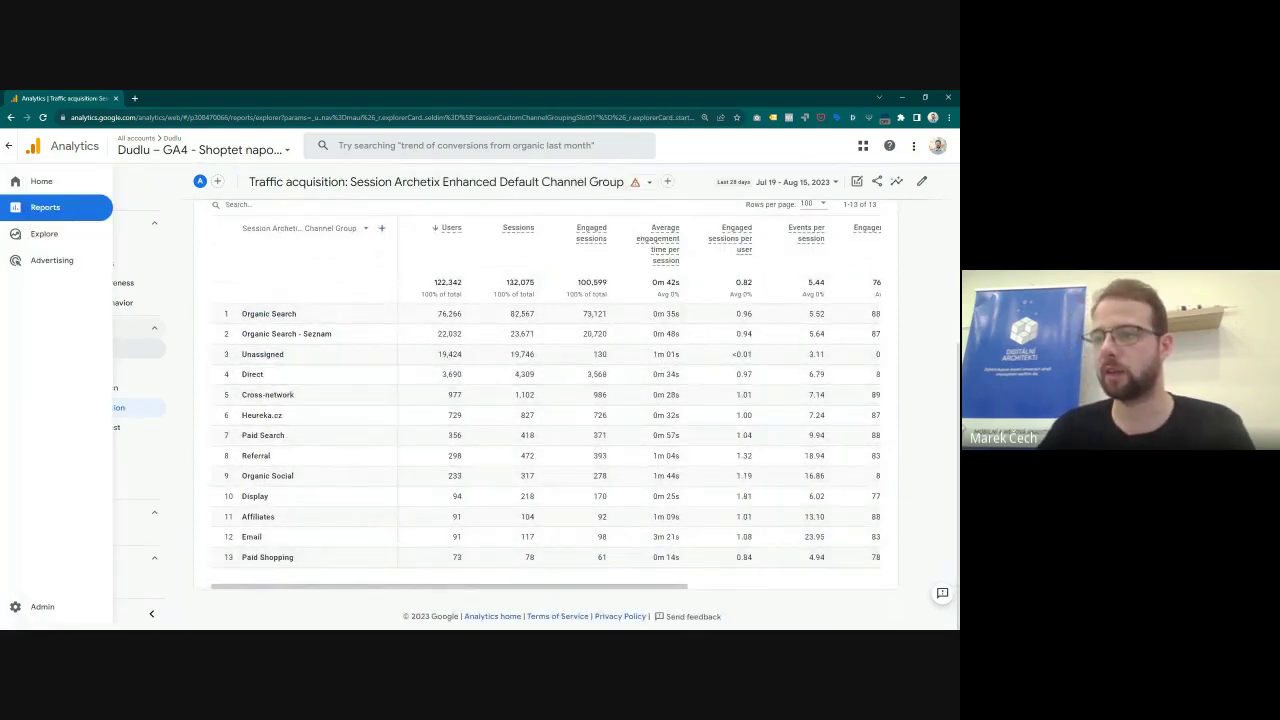
{"action": "left_click", "coordinate": [14, 608]}
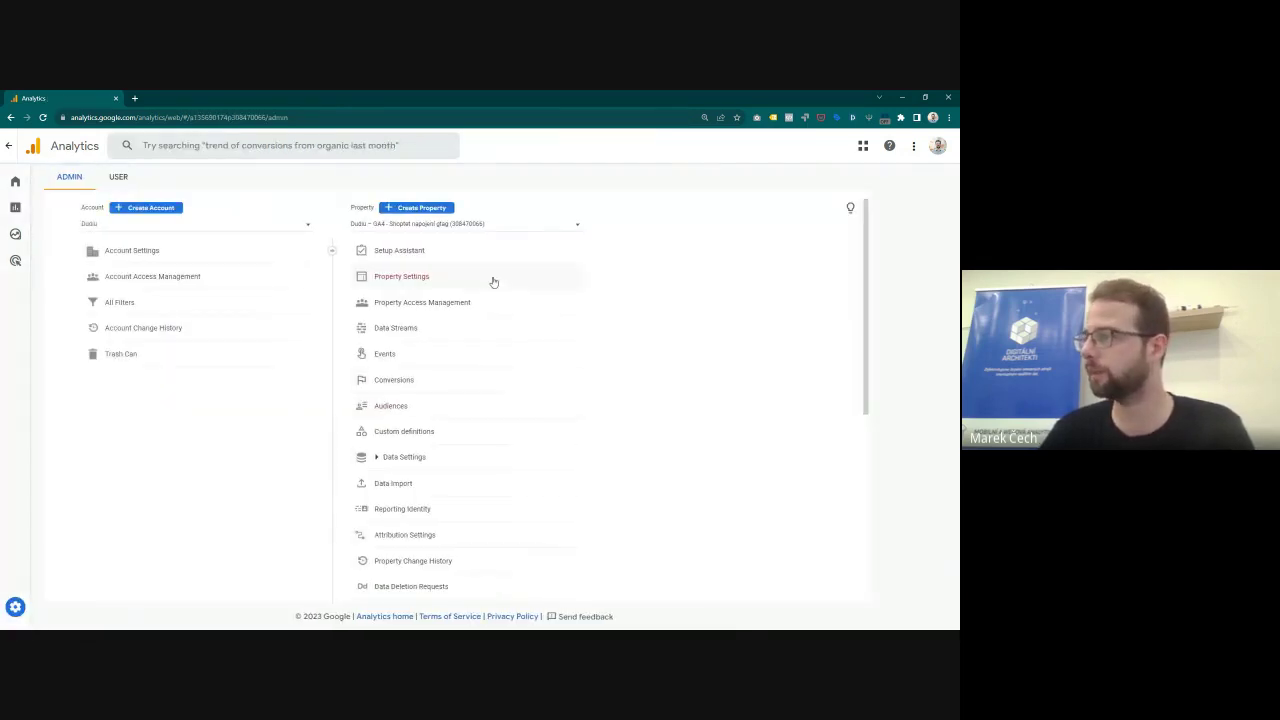
{"action": "left_click", "coordinate": [443, 430]}
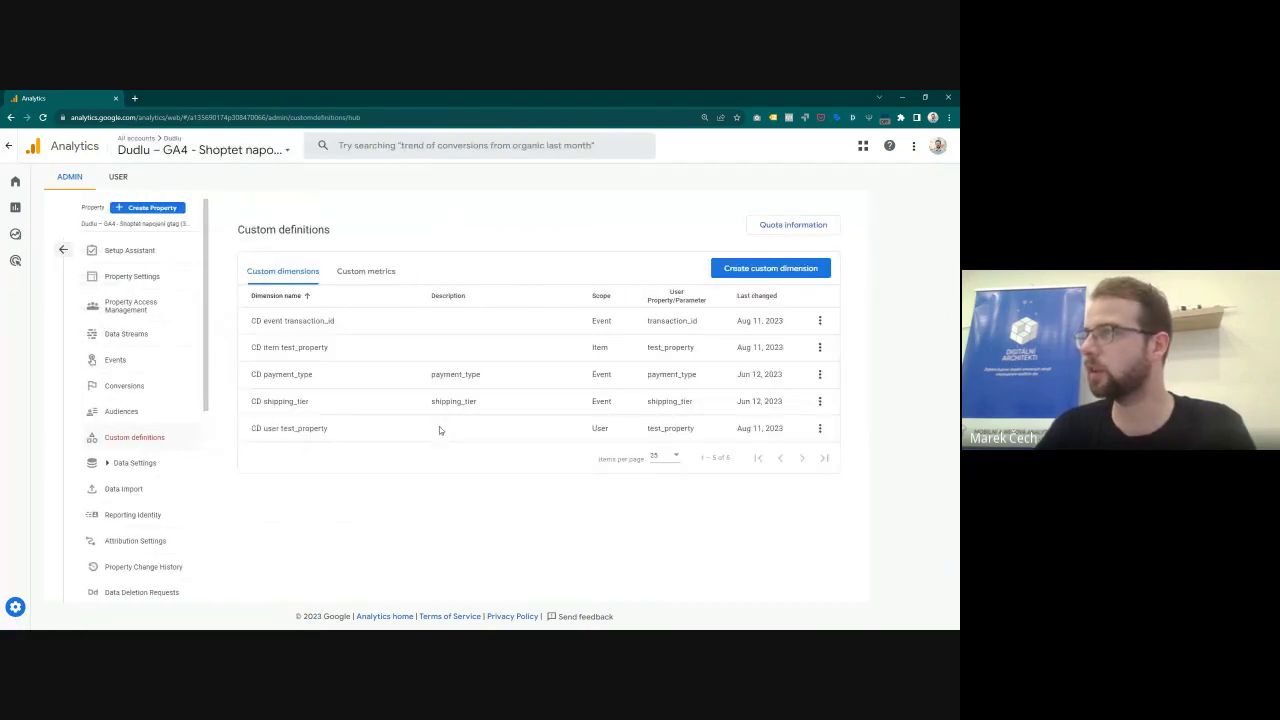
{"action": "scroll", "coordinate": [140, 476], "scroll_direction": "down", "scroll_amount": 1}
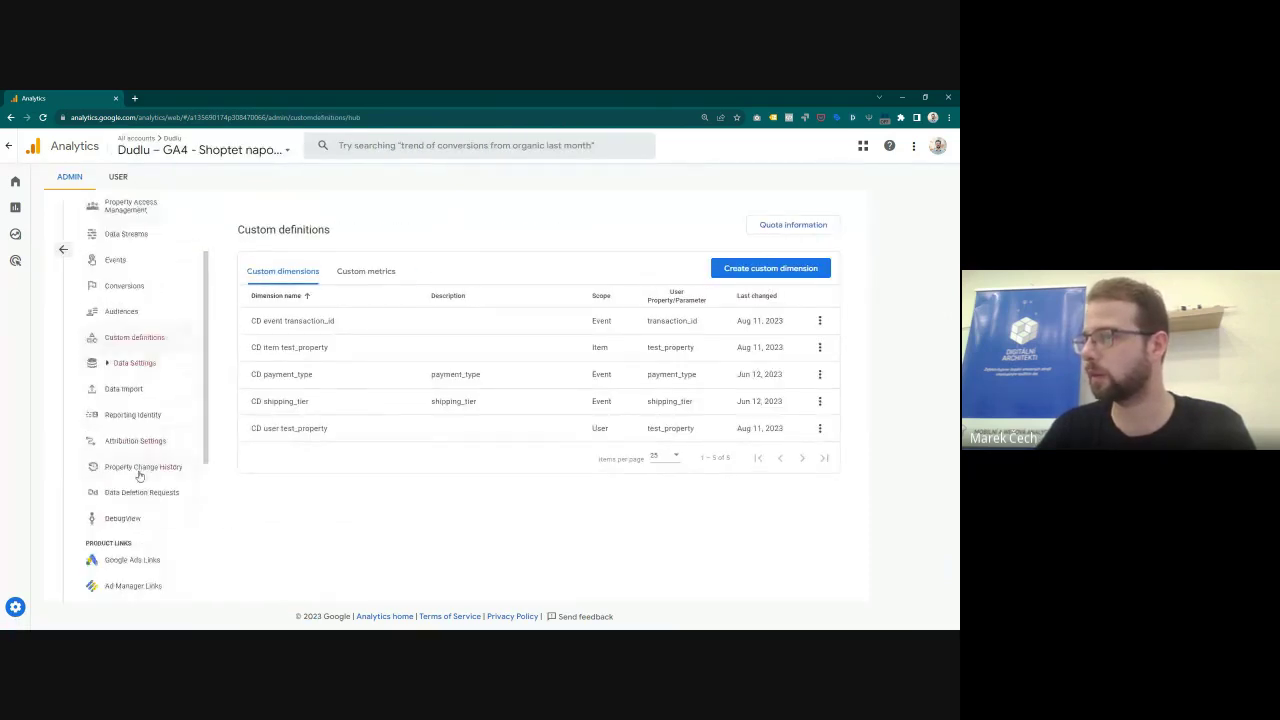
{"action": "left_click", "coordinate": [128, 364]}
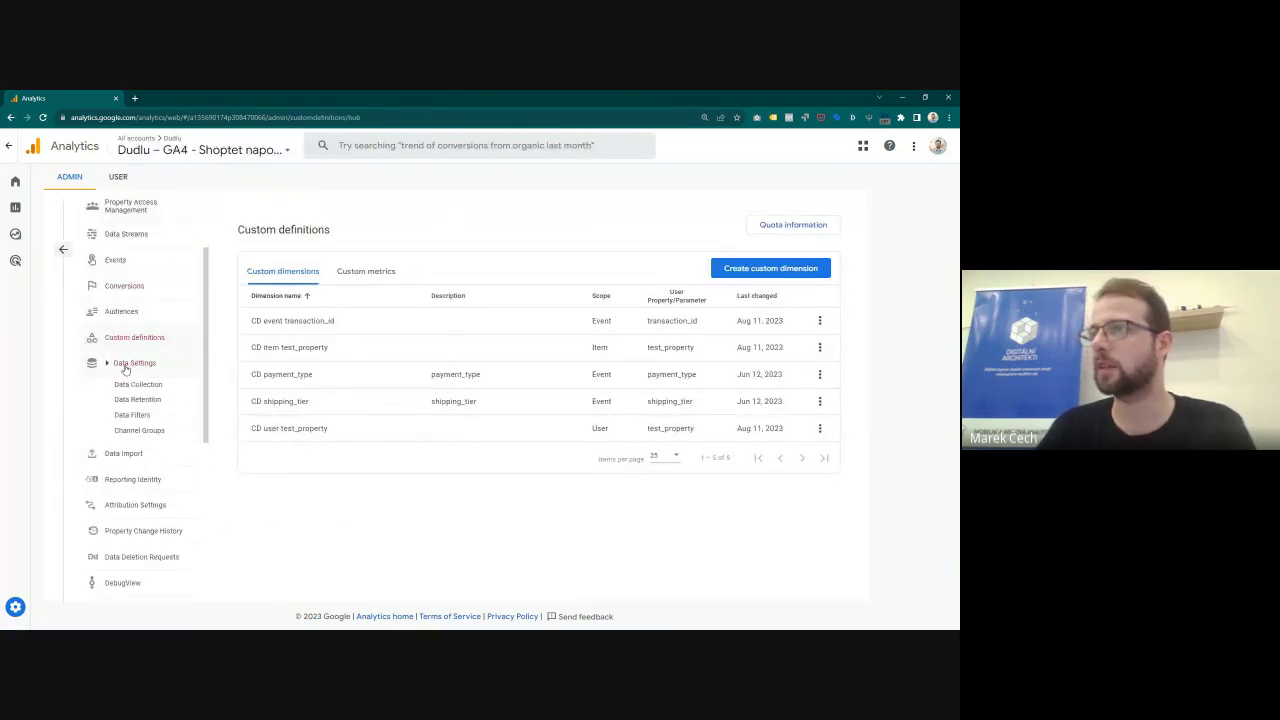
{"action": "left_click", "coordinate": [140, 432]}
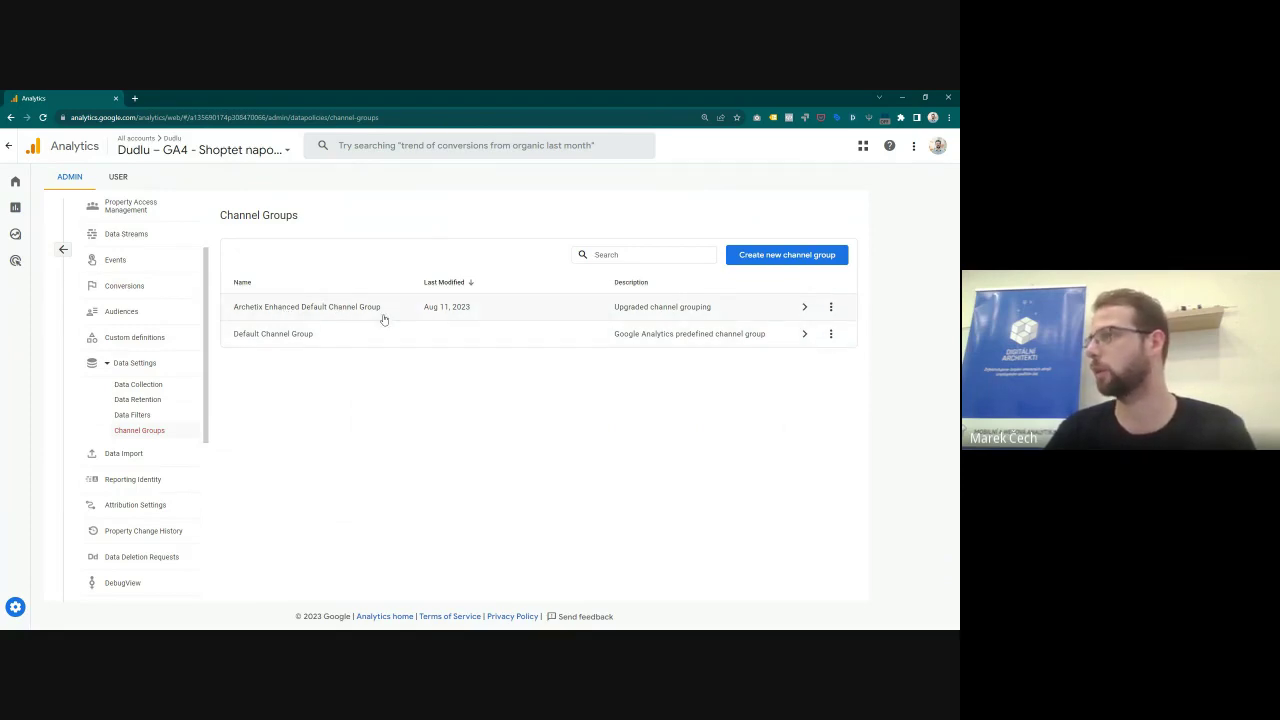
Step: Create a new channel group as a copy of the Default Channel Group
{"action": "left_click", "coordinate": [831, 340]}
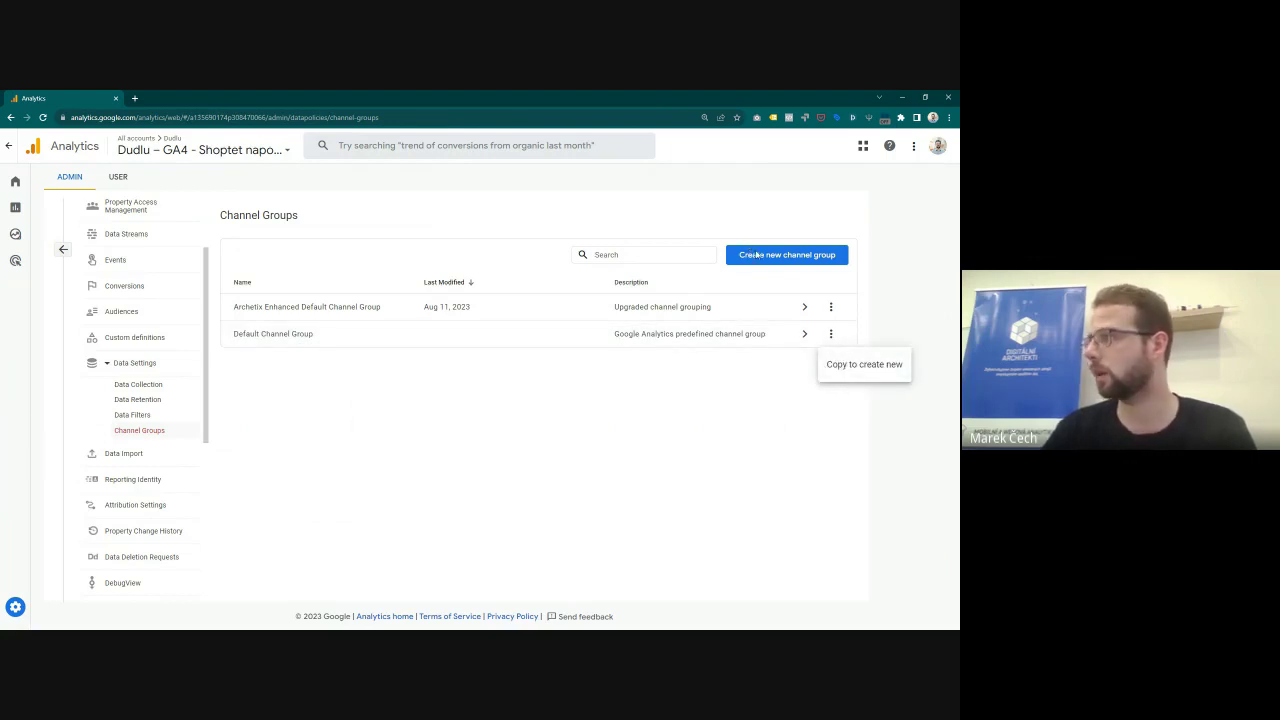
{"action": "left_click", "coordinate": [753, 268]}
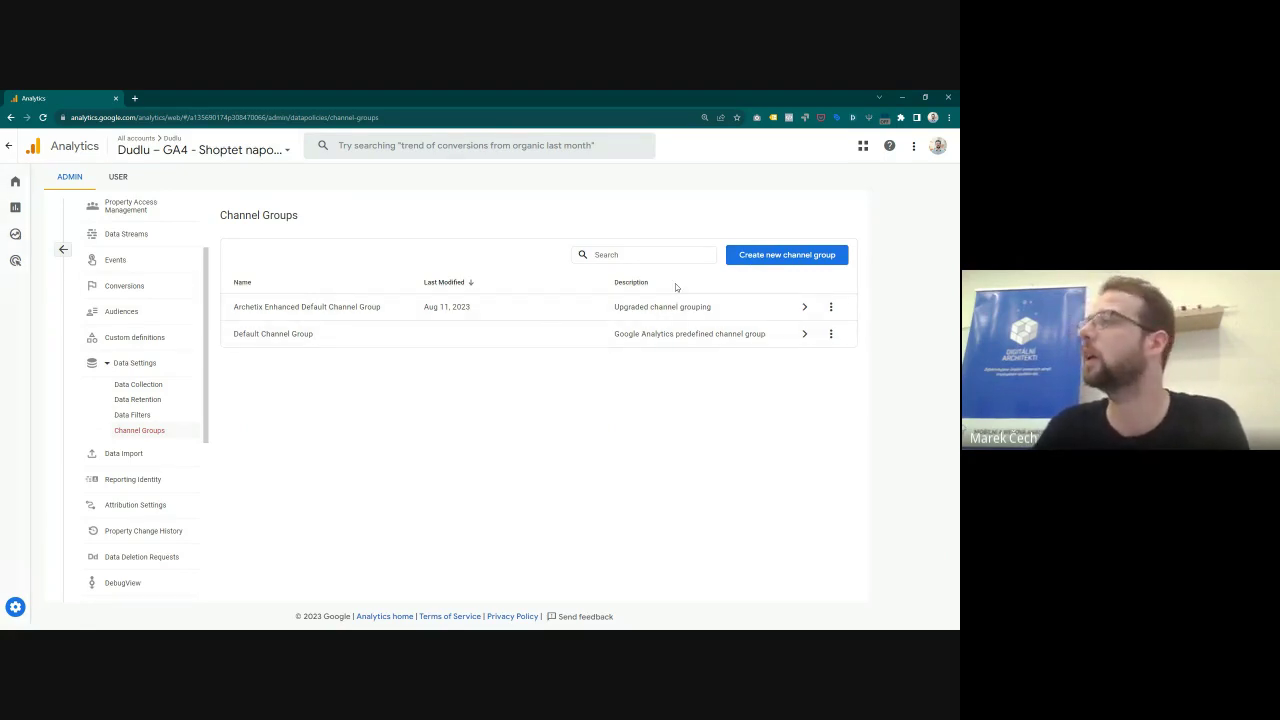
{"action": "left_click", "coordinate": [842, 339]}
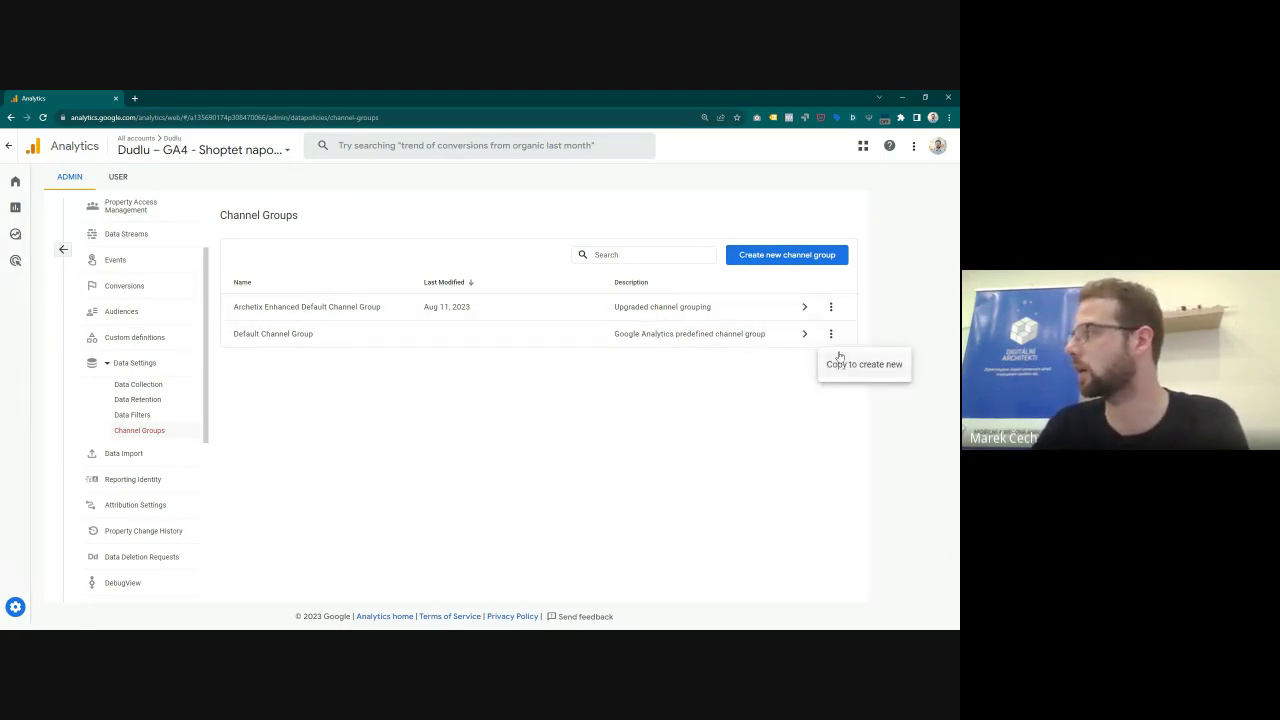
{"action": "left_click", "coordinate": [862, 365]}
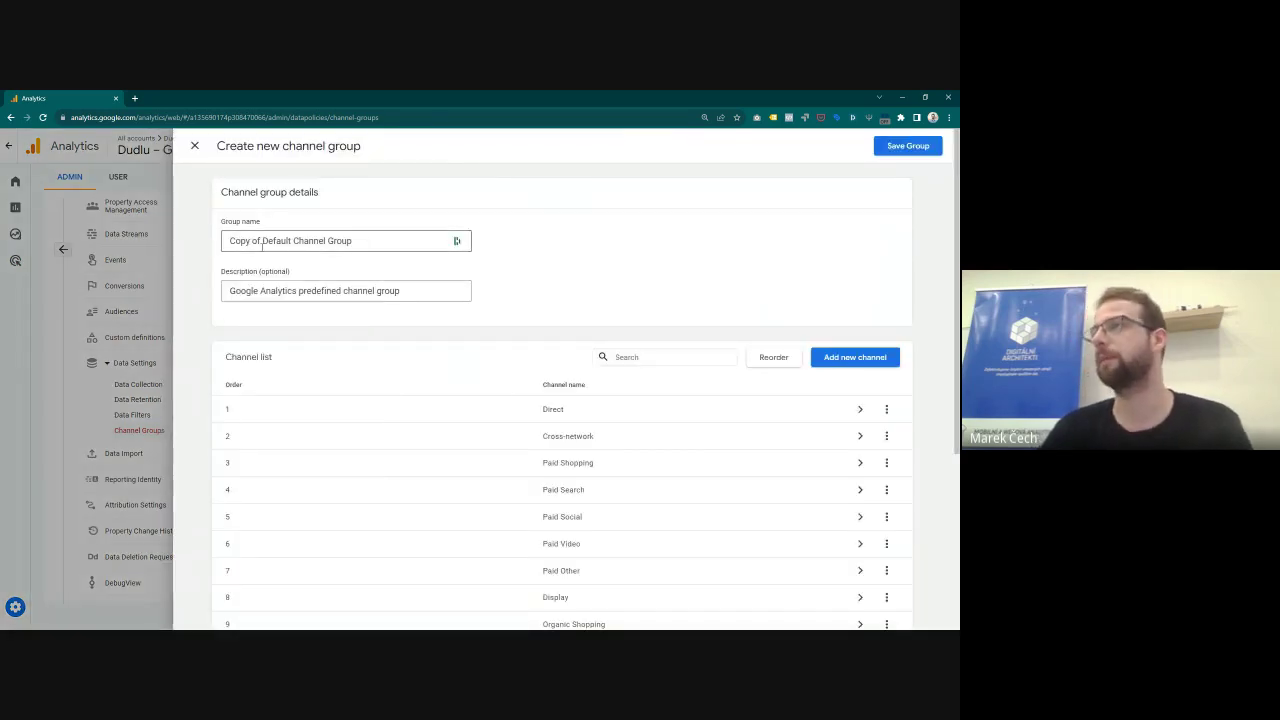
Step: Name the copied channel group "Webinář Default Channel Group"
{"action": "left_click_drag", "start_coordinate": [262, 246], "coordinate": [201, 251]}
{"action": "type", "text": "Webo"}
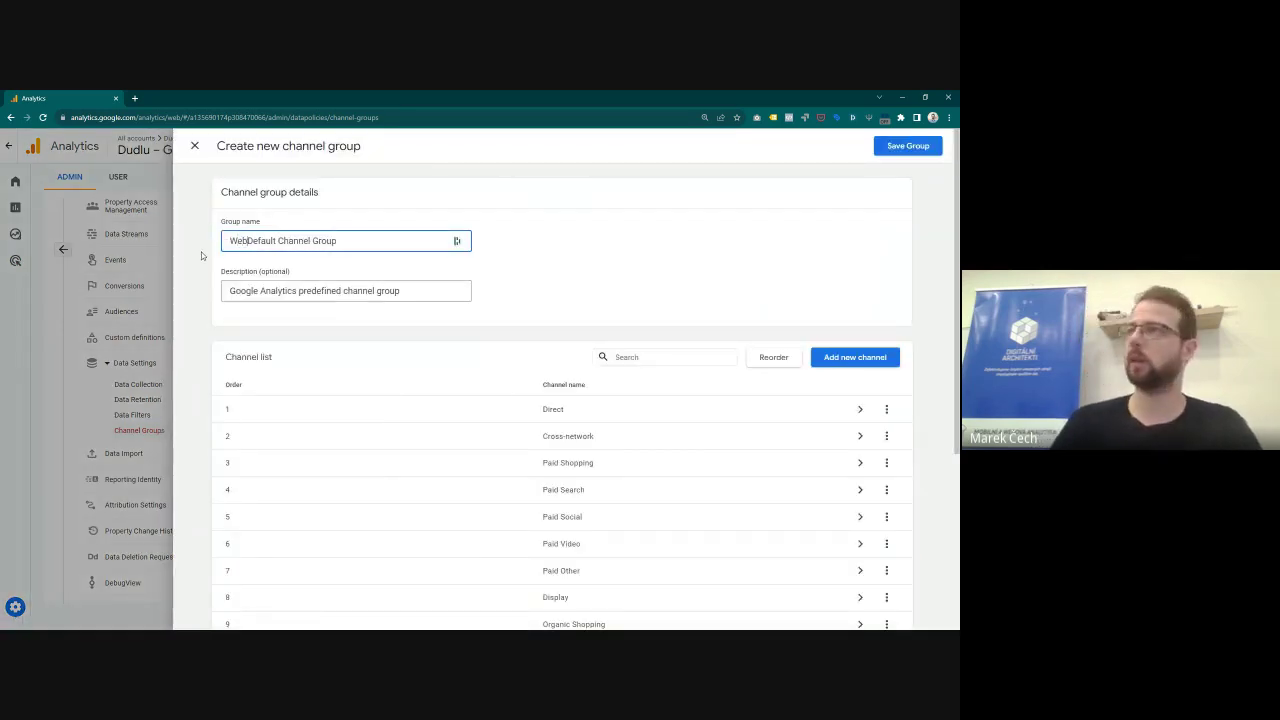
{"action": "key", "text": "BackSpace"}
{"action": "type", "text": "inář"}
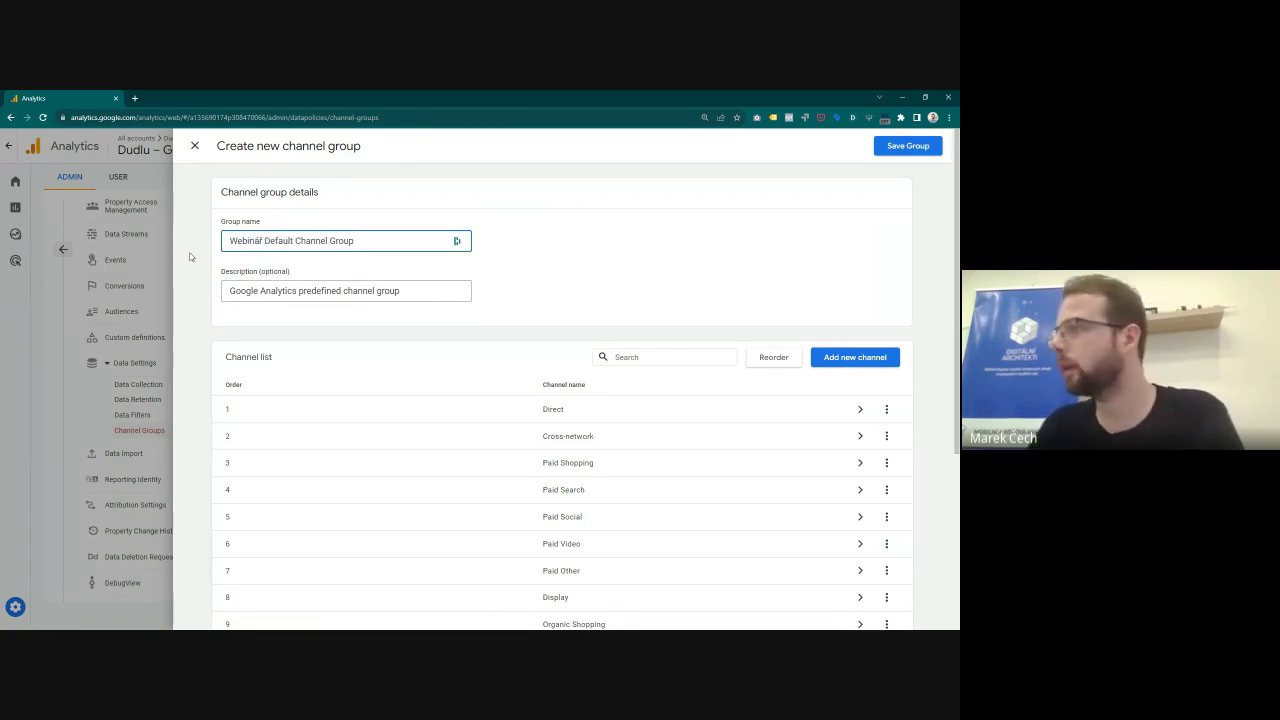
Step: Examine the channels and their order in the new group's channel list
{"action": "scroll", "coordinate": [531, 317], "scroll_direction": "down", "scroll_amount": 1}
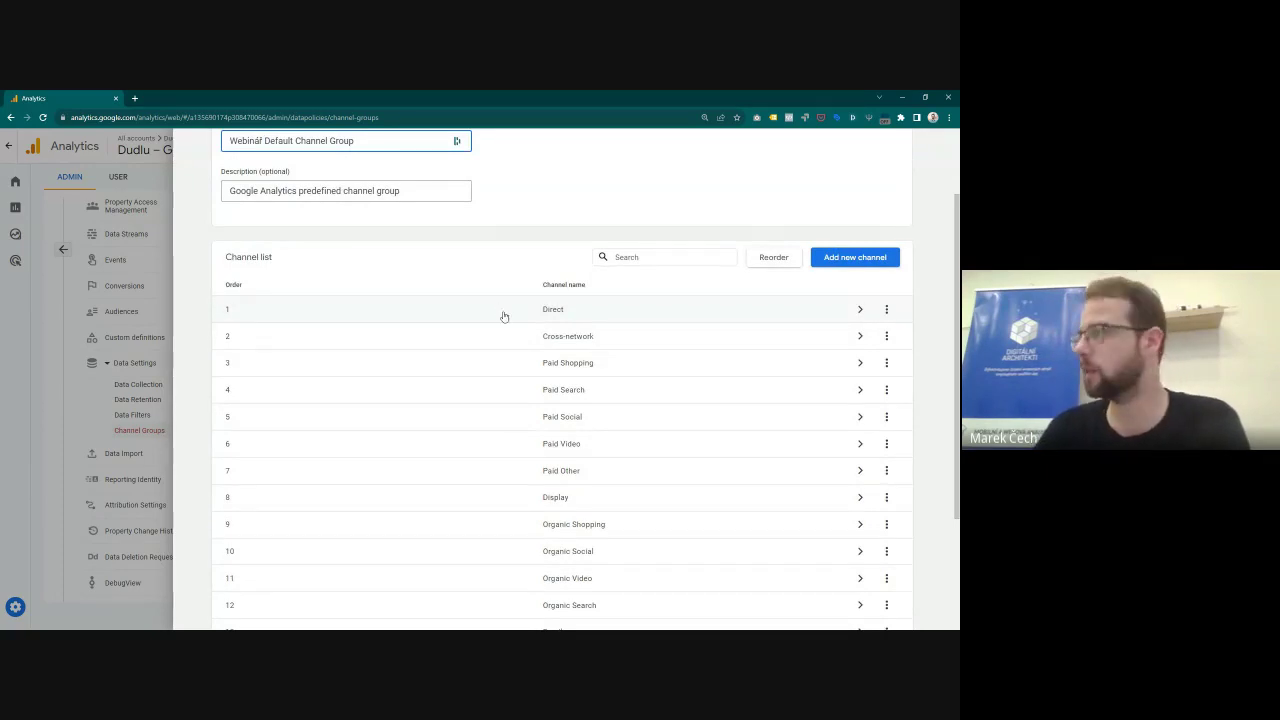
{"action": "scroll", "coordinate": [504, 316], "scroll_direction": "down", "scroll_amount": 1}
{"action": "scroll", "coordinate": [504, 316], "scroll_direction": "up", "scroll_amount": 1}
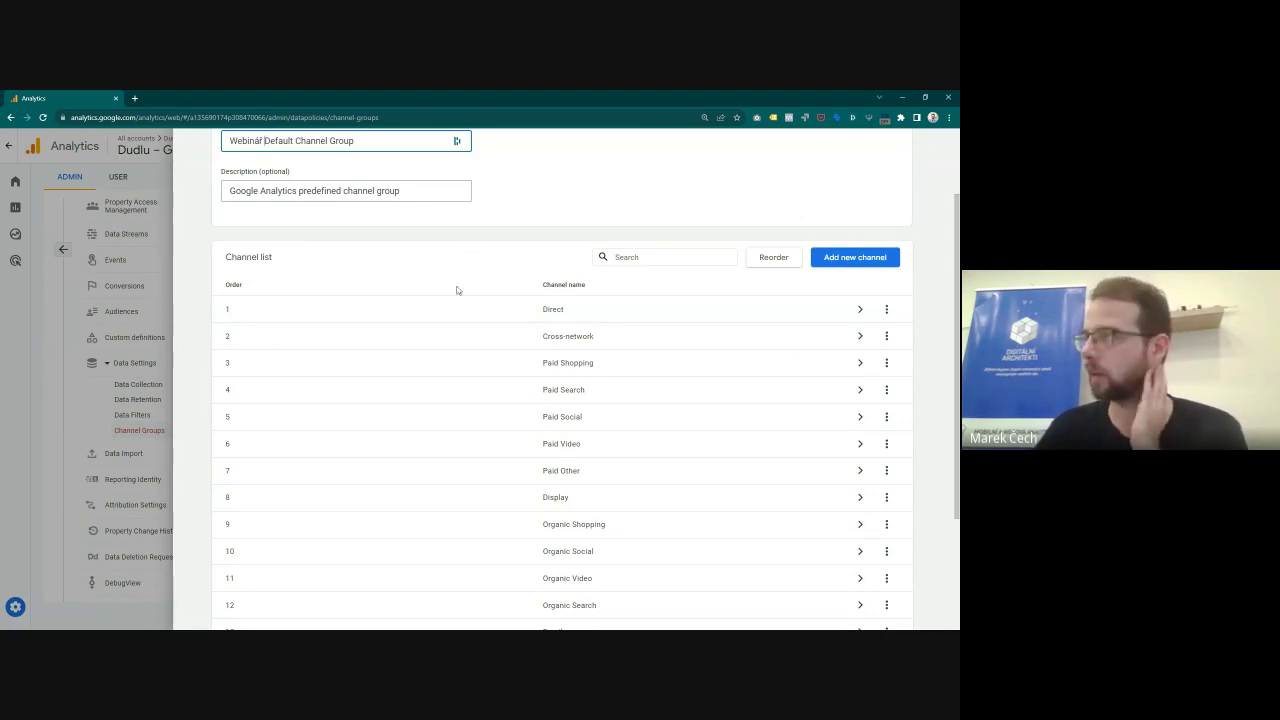
{"action": "scroll", "coordinate": [292, 300], "scroll_direction": "up", "scroll_amount": 1}
{"action": "scroll", "coordinate": [292, 300], "scroll_direction": "down", "scroll_amount": 1}
{"action": "scroll", "coordinate": [292, 300], "scroll_direction": "down", "scroll_amount": 2}
{"action": "scroll", "coordinate": [293, 305], "scroll_direction": "up", "scroll_amount": 1}
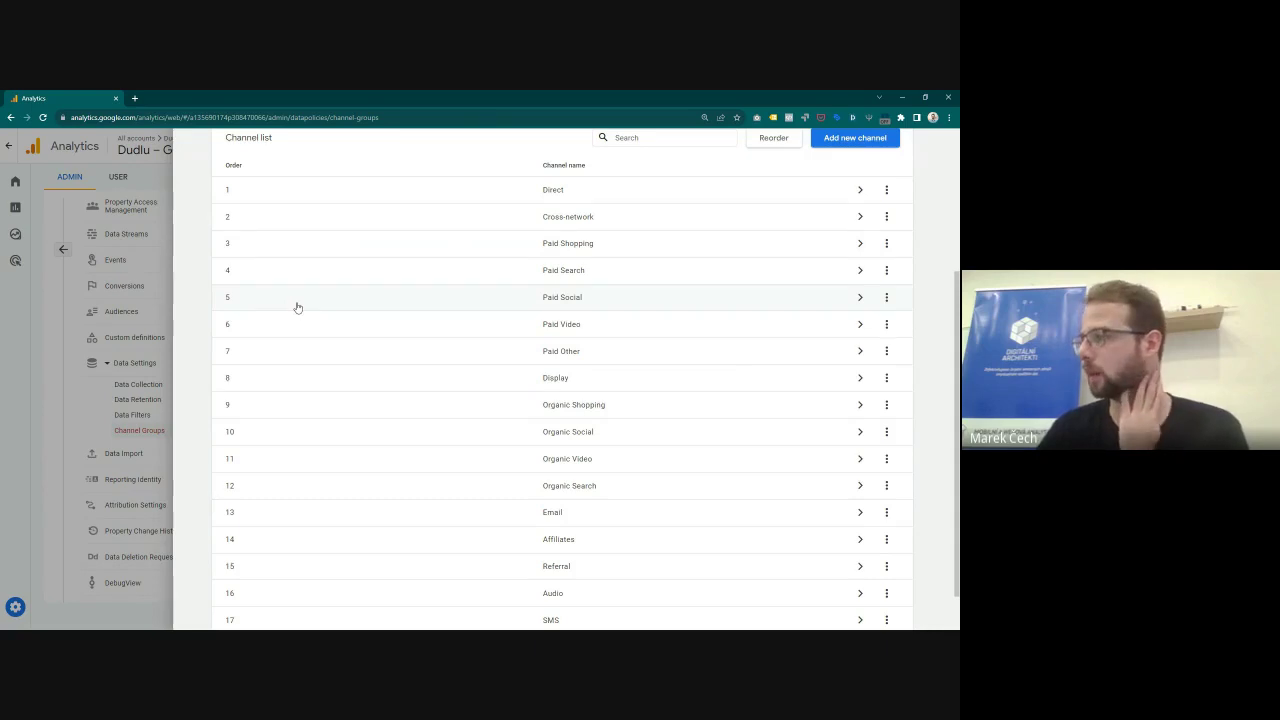
{"action": "scroll", "coordinate": [271, 320], "scroll_direction": "up", "scroll_amount": 3}
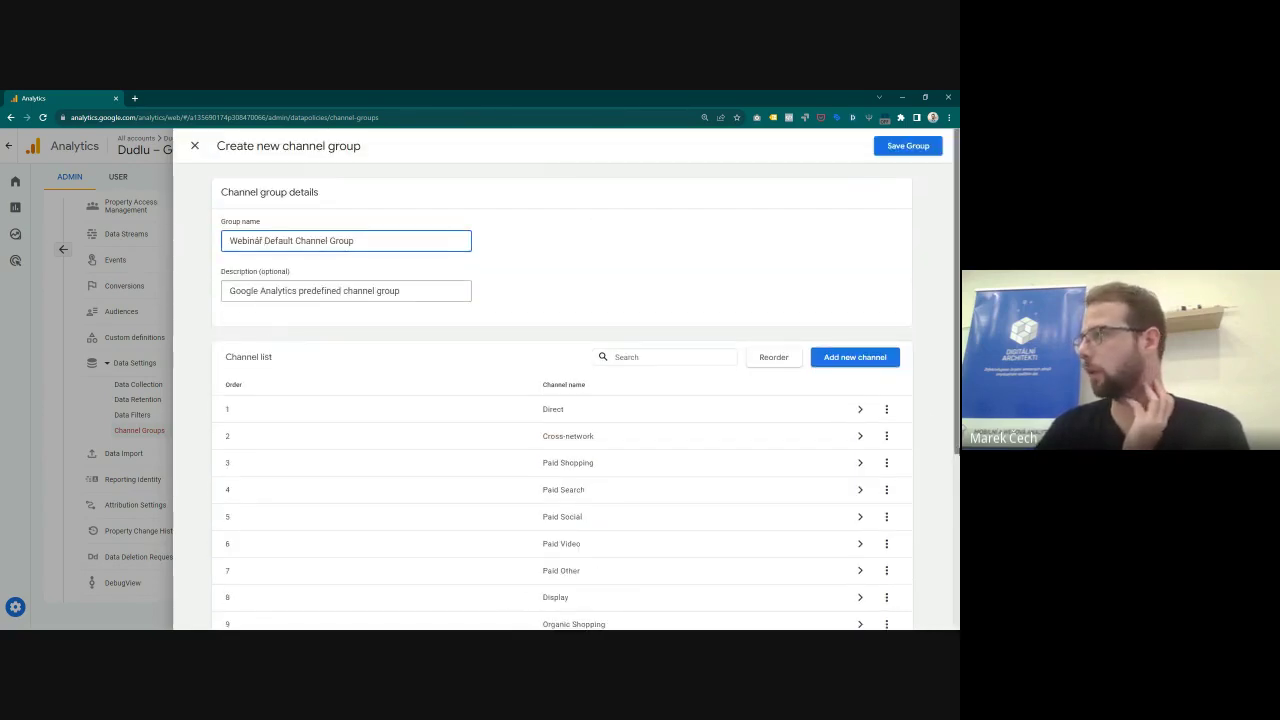
Step: Add a new channel to the group and name it "heureka.cz"
{"action": "left_click", "coordinate": [826, 360]}
{"action": "left_click", "coordinate": [331, 257]}
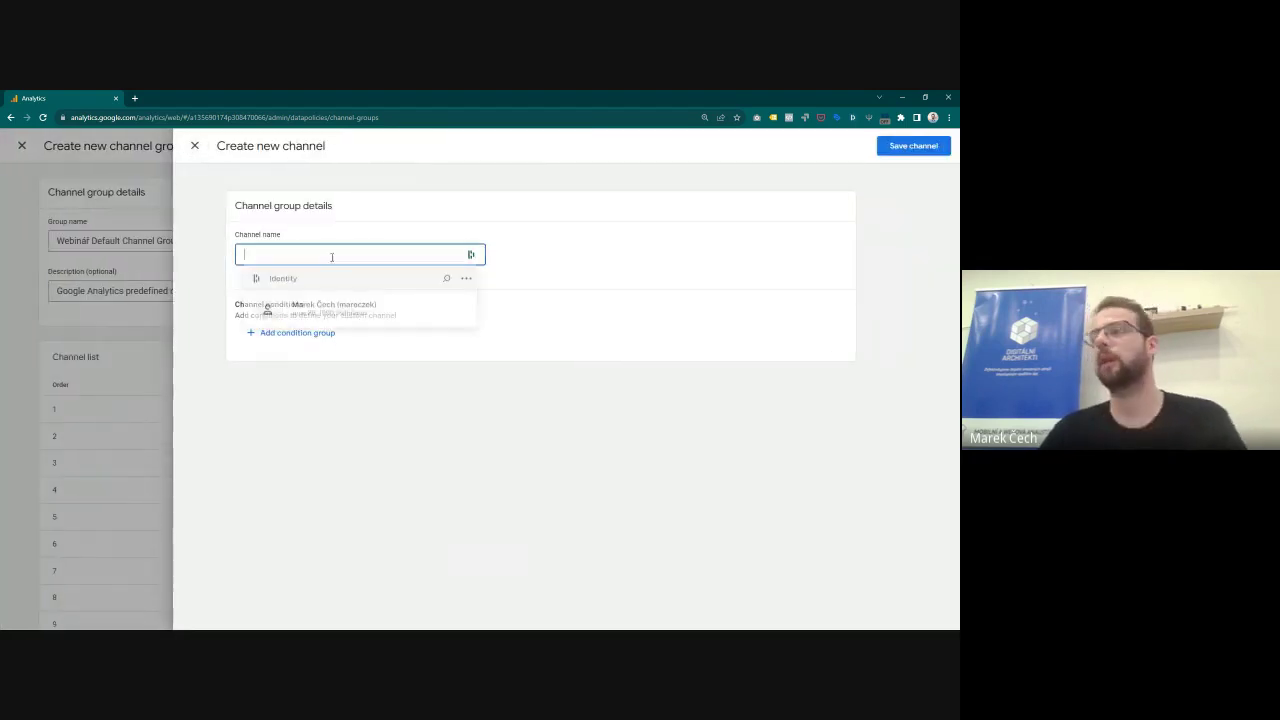
{"action": "type", "text": "zboz"}
{"action": "key", "text": "BackSpace"}
{"action": "key", "text": "BackSpace"}
{"action": "type", "text": "heureka.cz"}
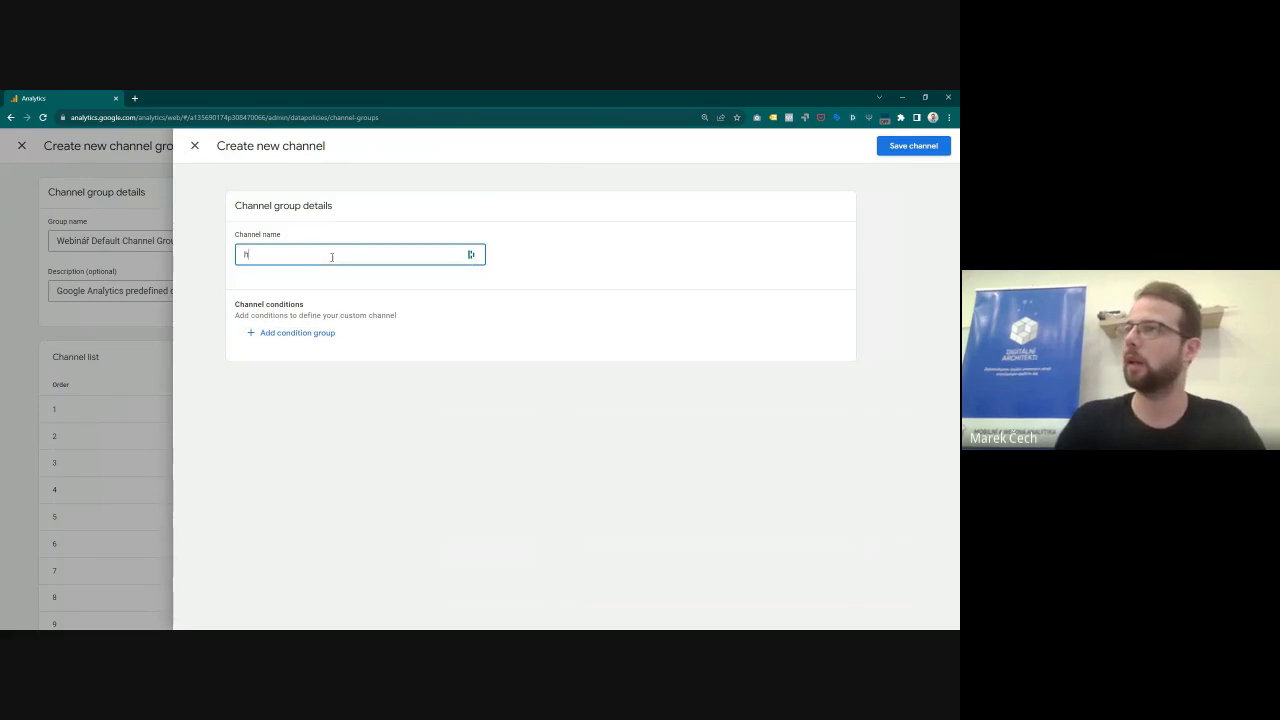
Step: Define the heureka.cz channel with the condition that Source contains "heureka", and save the channel
{"action": "left_click", "coordinate": [309, 331]}
{"action": "left_click", "coordinate": [300, 373]}
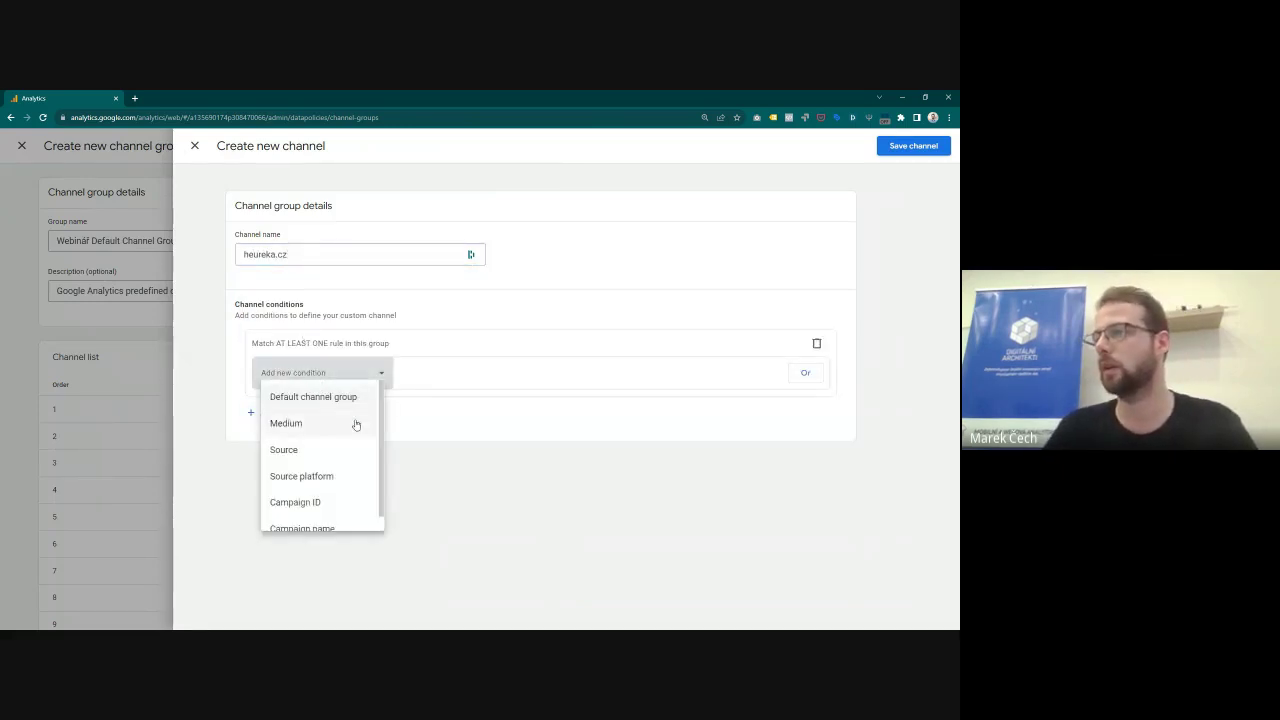
{"action": "left_click", "coordinate": [294, 453]}
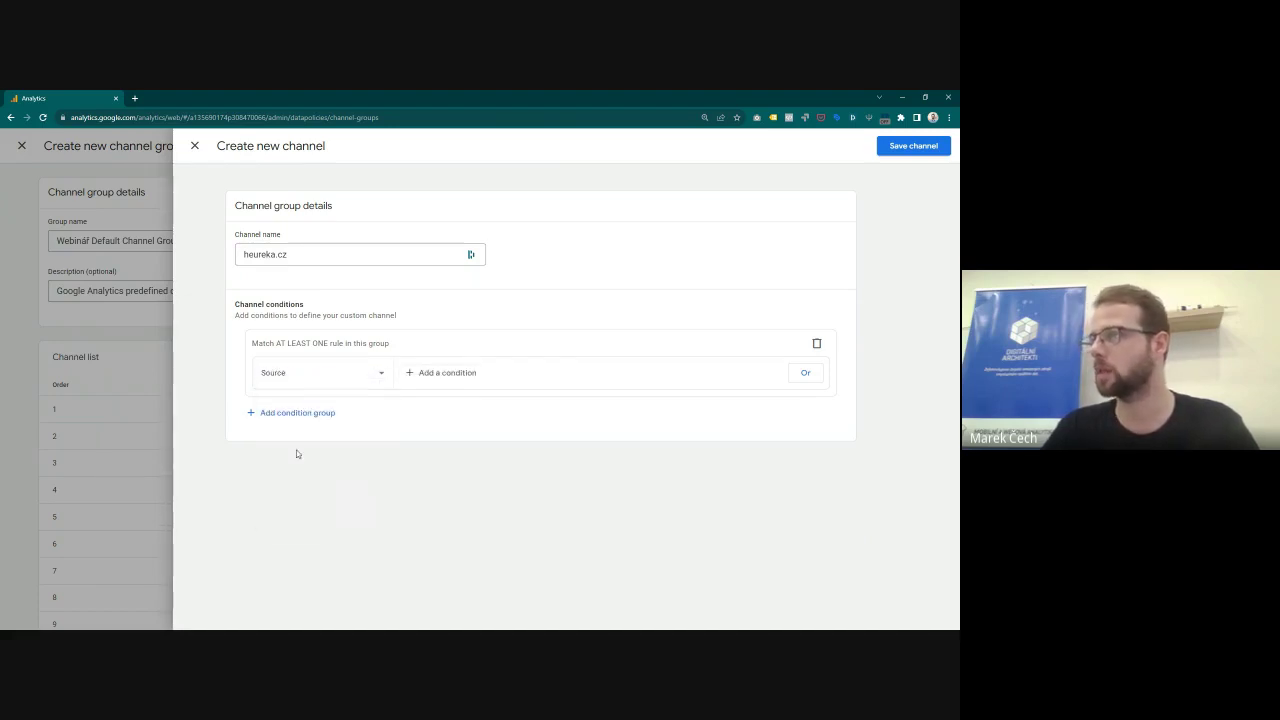
{"action": "left_click", "coordinate": [422, 374]}
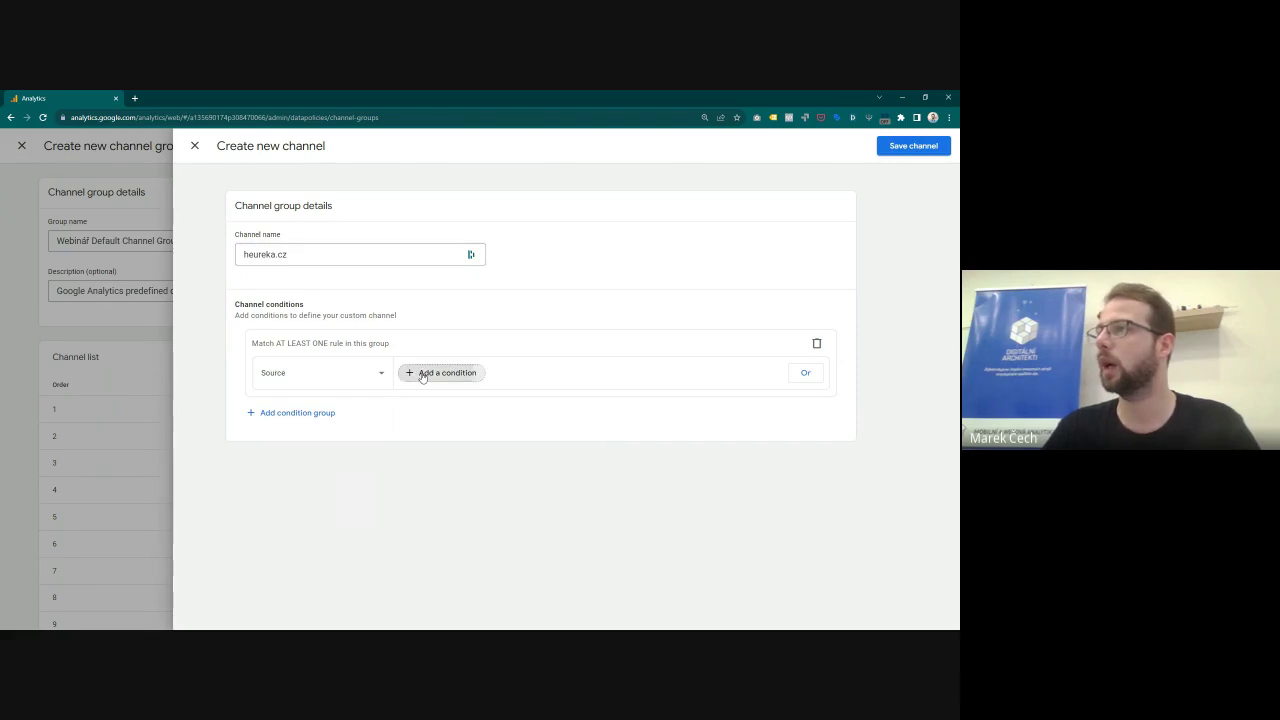
{"action": "left_click", "coordinate": [446, 402]}
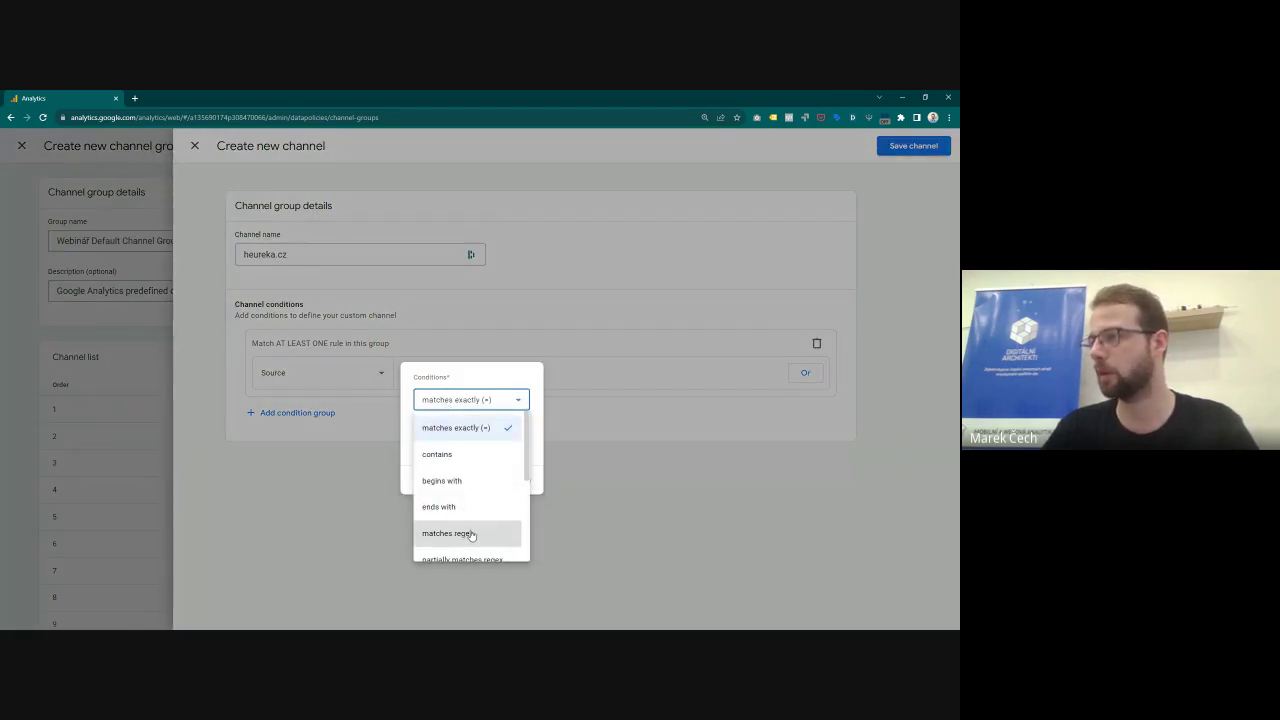
{"action": "scroll", "coordinate": [467, 537], "scroll_direction": "down", "scroll_amount": 1}
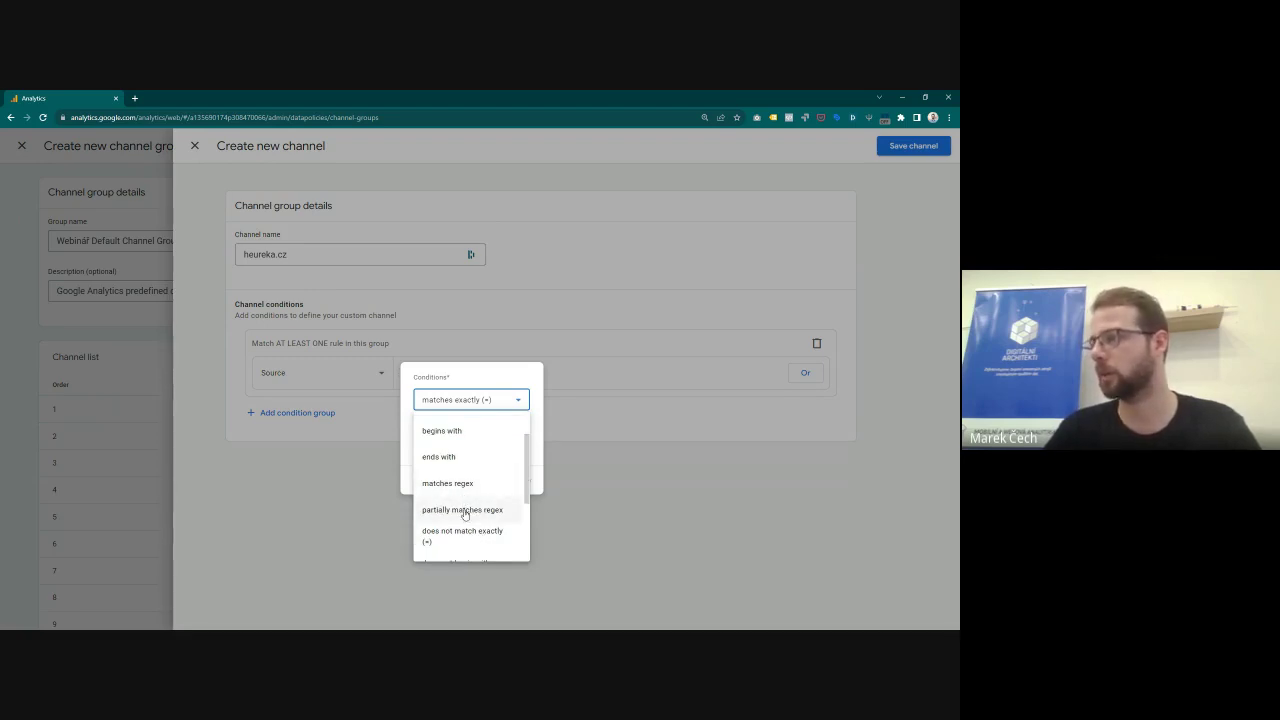
{"action": "scroll", "coordinate": [437, 443], "scroll_direction": "up", "scroll_amount": 1}
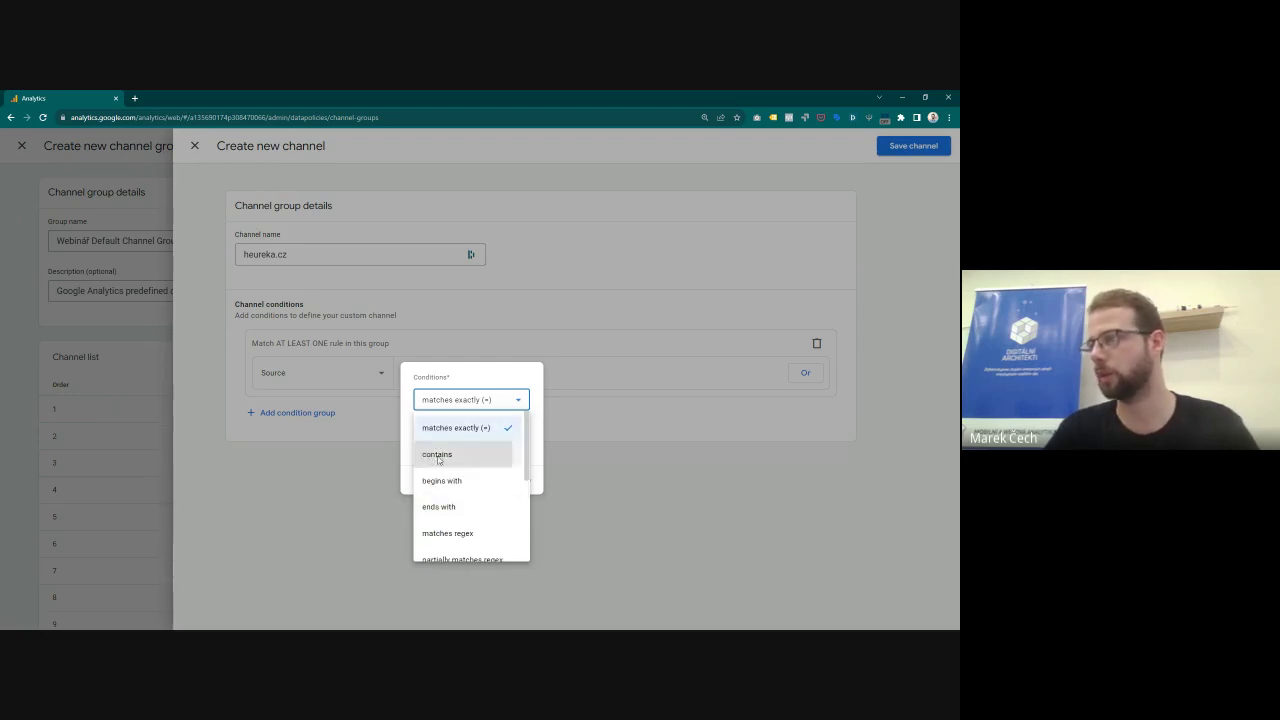
{"action": "left_click", "coordinate": [430, 455]}
{"action": "left_click", "coordinate": [450, 432]}
{"action": "type", "text": "heureka"}
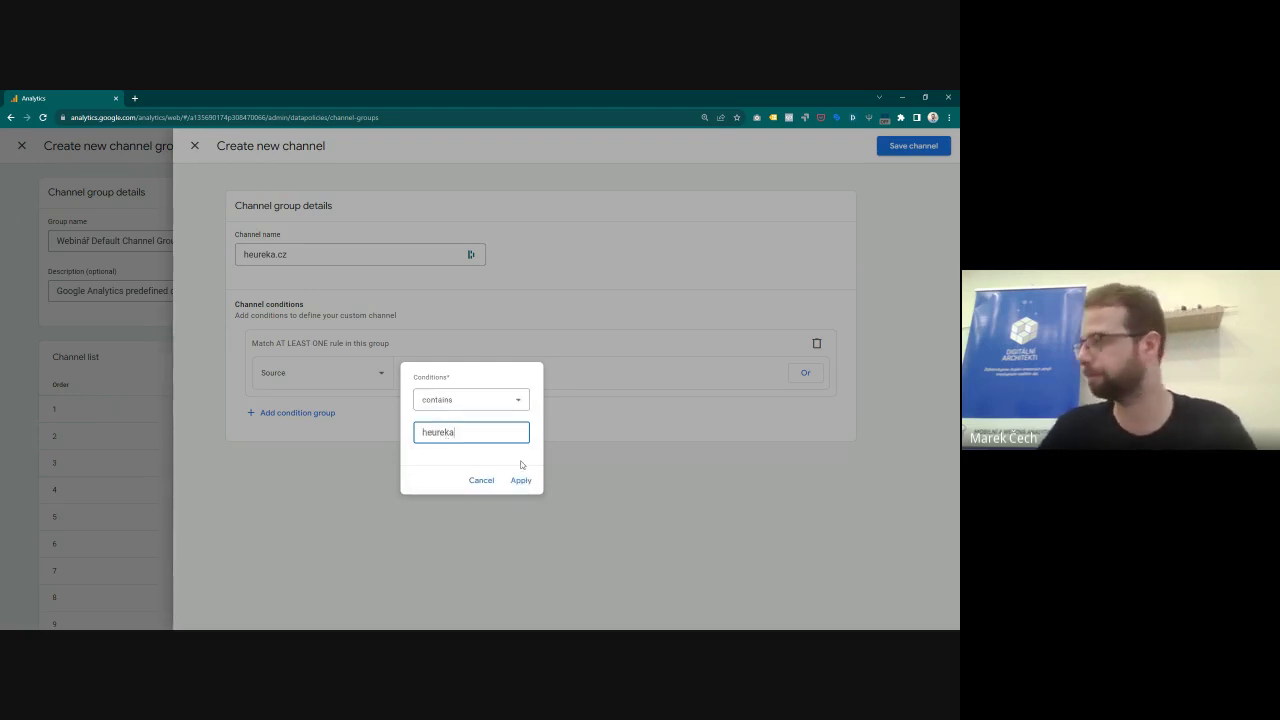
{"action": "left_click", "coordinate": [519, 479]}
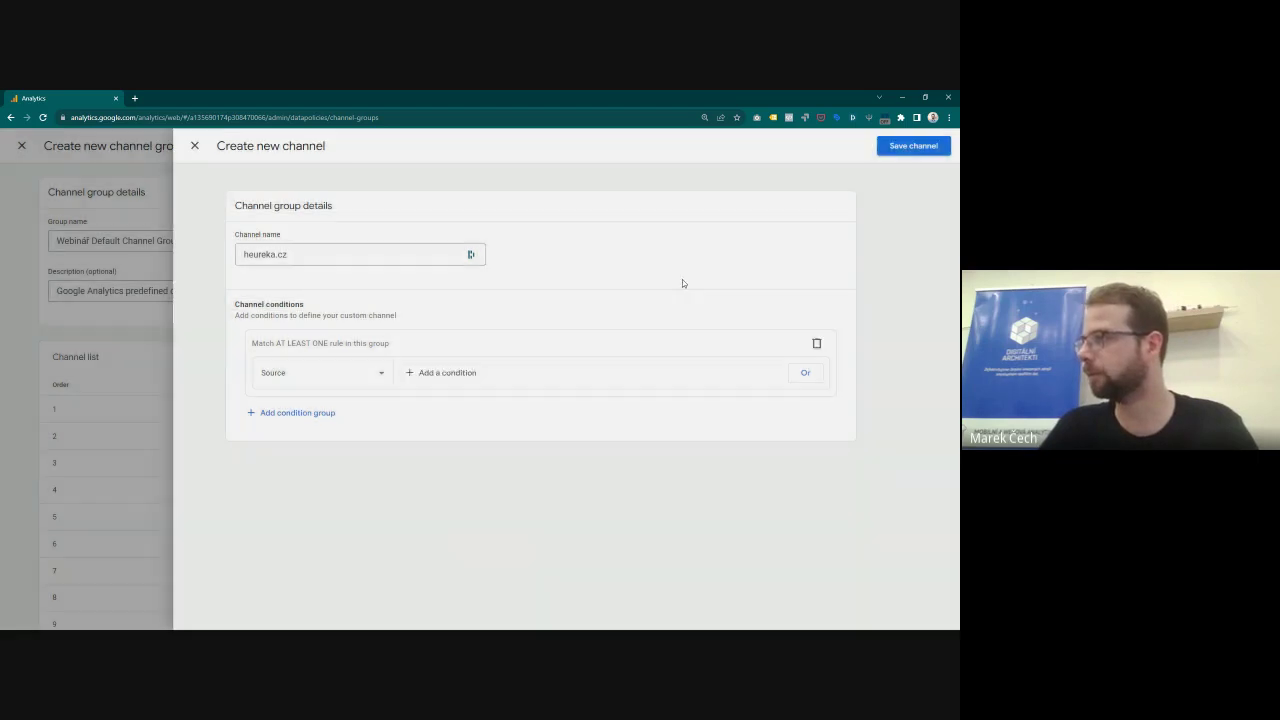
{"action": "left_click", "coordinate": [913, 147]}
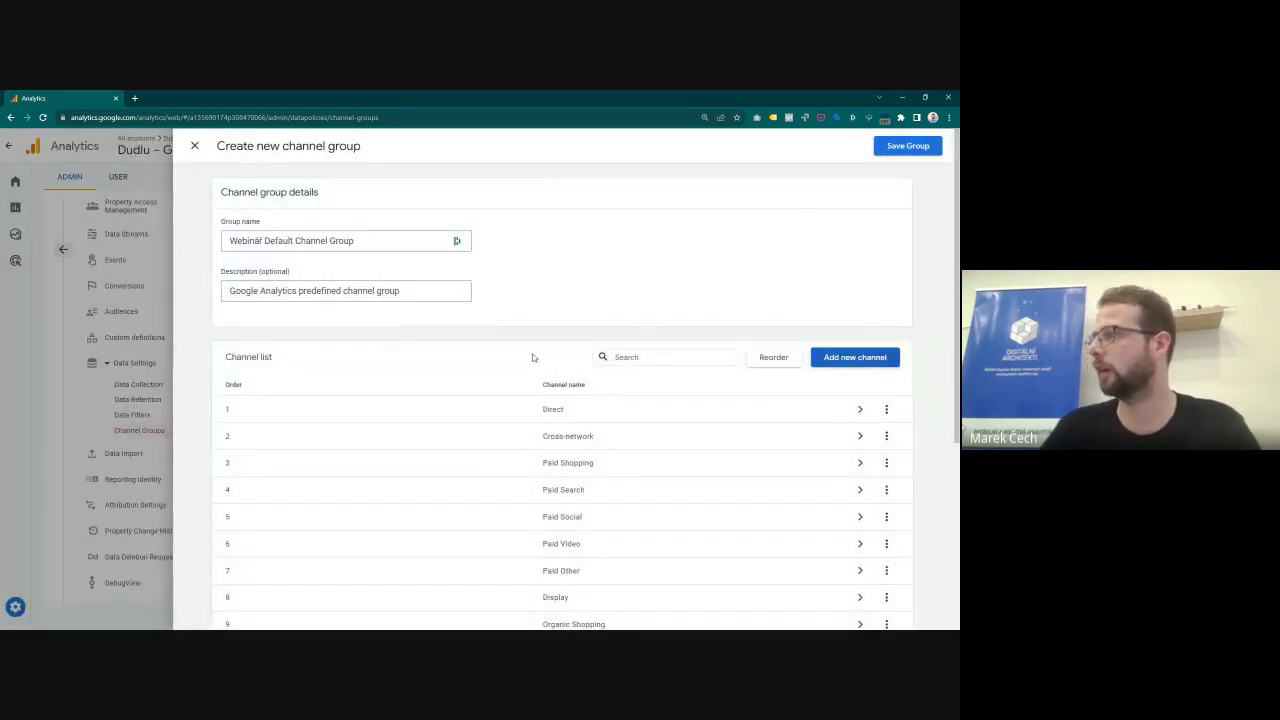
Step: Add another channel to the group and name it "Organic Search - Google"
{"action": "left_click", "coordinate": [855, 357]}
{"action": "left_click", "coordinate": [327, 252]}
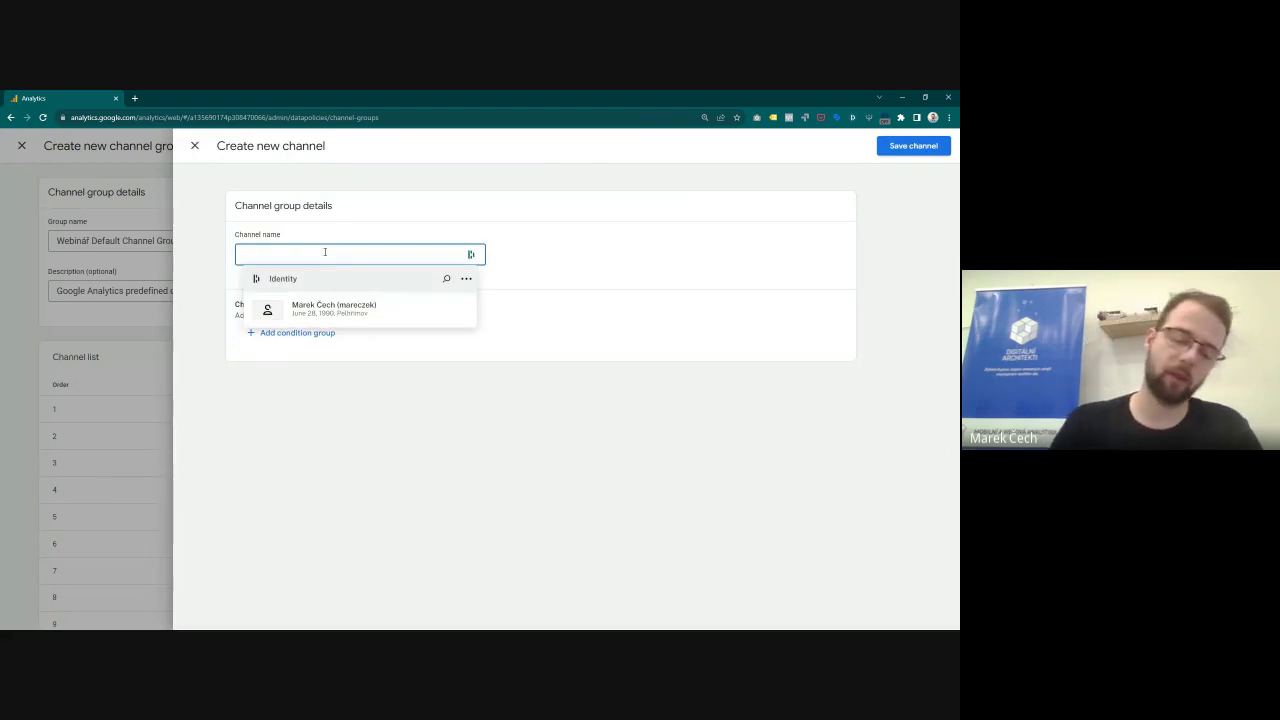
{"action": "type", "text": "Organic Se"}
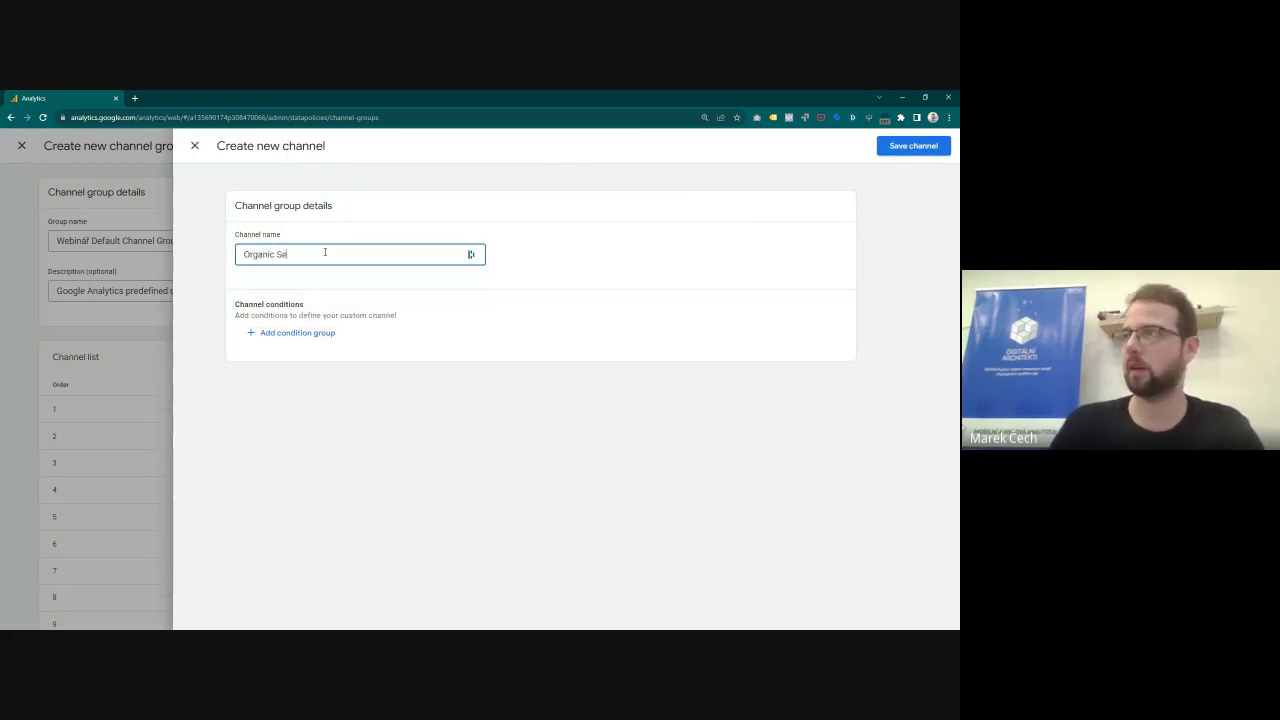
{"action": "type", "text": "arch - Google"}
Step: Add a condition group to the Organic Search - Google channel requiring Source to match exactly "google"
{"action": "left_click", "coordinate": [300, 333]}
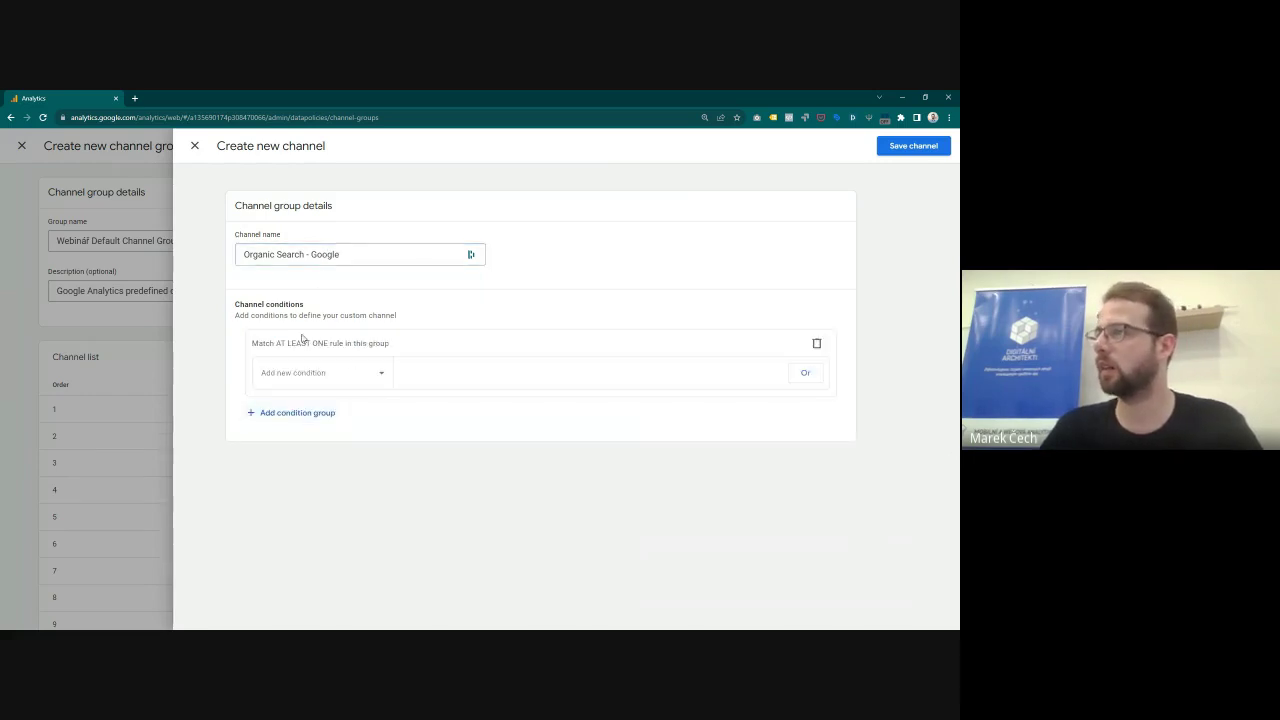
{"action": "left_click", "coordinate": [346, 378]}
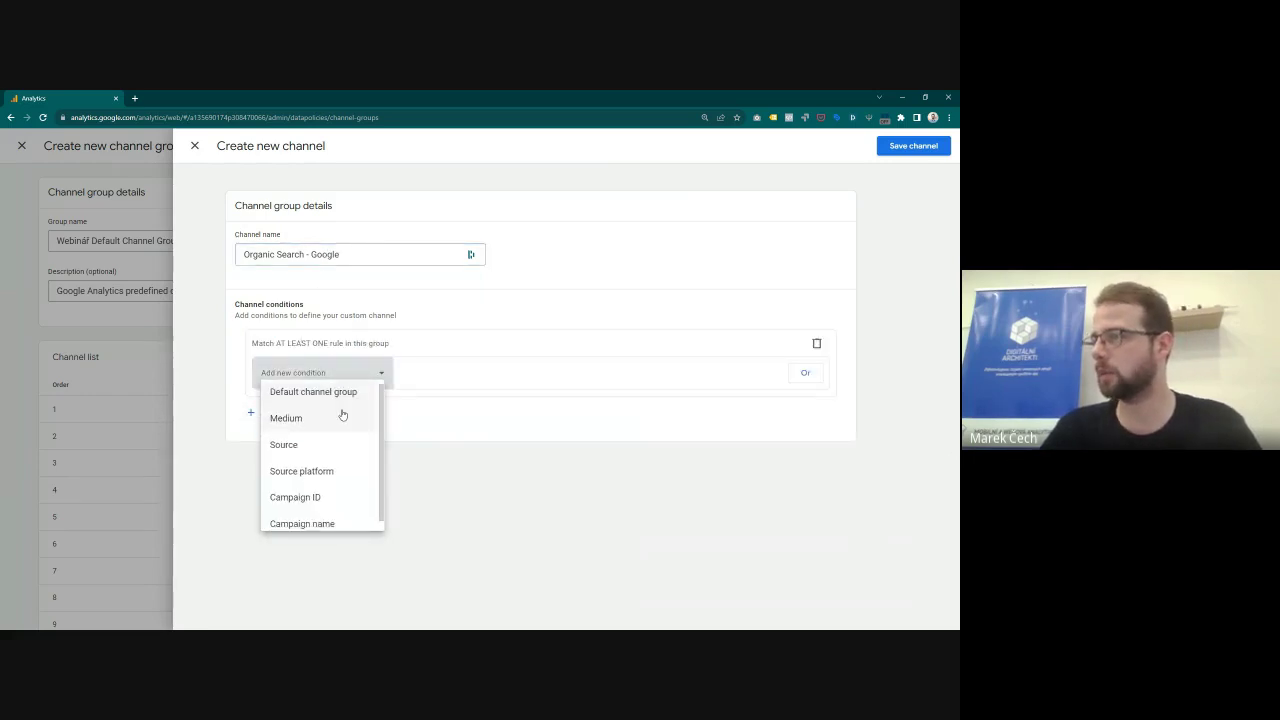
{"action": "scroll", "coordinate": [343, 414], "scroll_direction": "down", "scroll_amount": 1}
{"action": "left_click", "coordinate": [320, 434]}
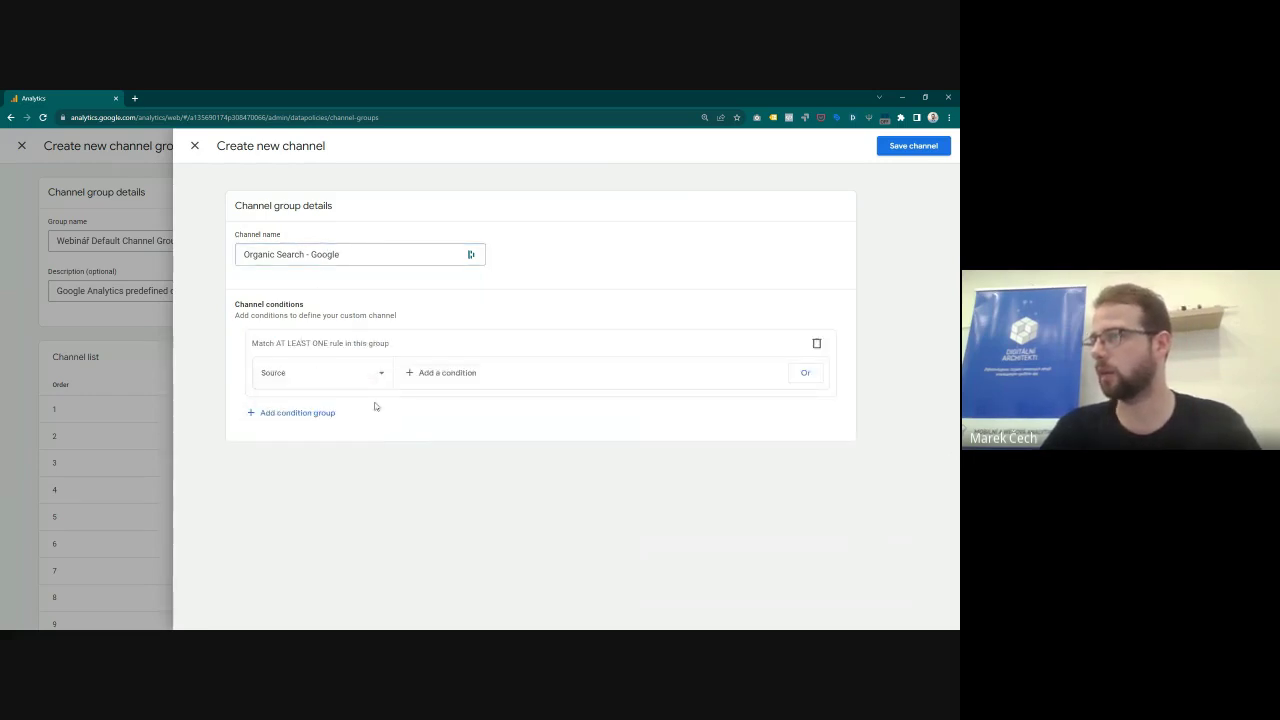
{"action": "left_click", "coordinate": [443, 373]}
{"action": "left_click", "coordinate": [428, 430]}
{"action": "type", "text": "google"}
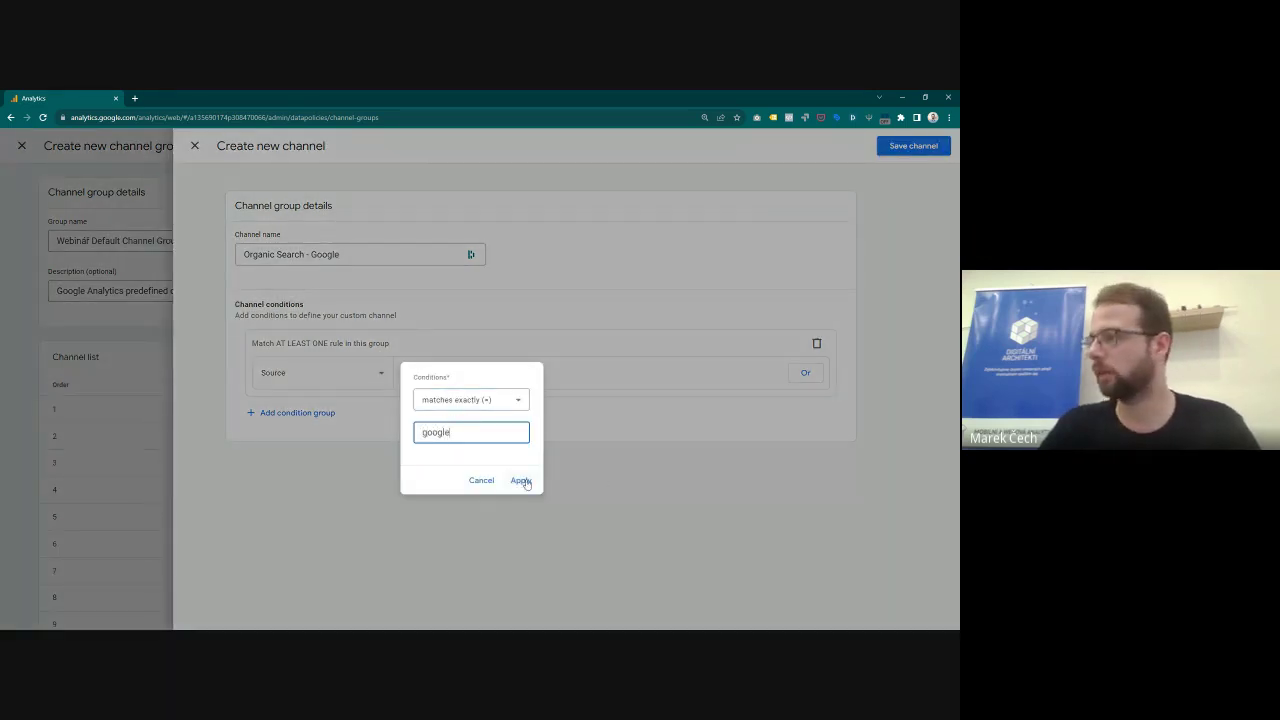
{"action": "left_click", "coordinate": [522, 481]}
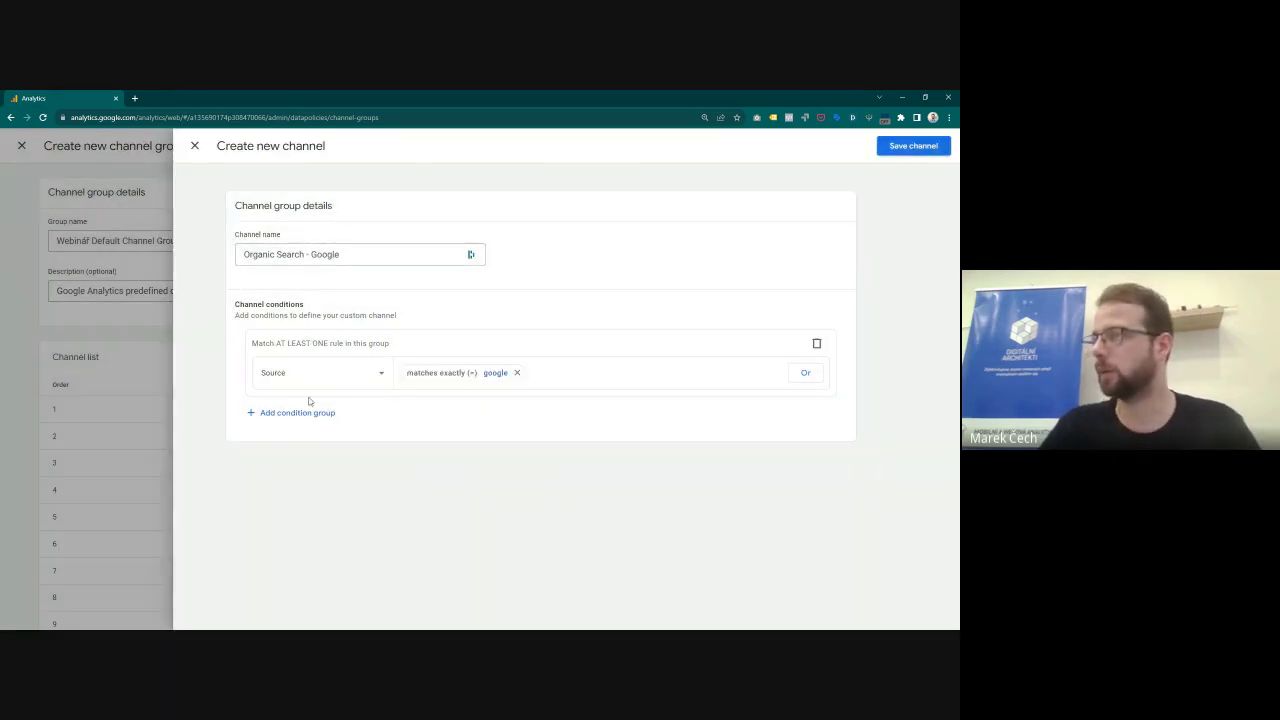
Step: Add a second condition group requiring Medium to match exactly "organic", and save the Organic Search - Google channel
{"action": "left_click", "coordinate": [328, 412]}
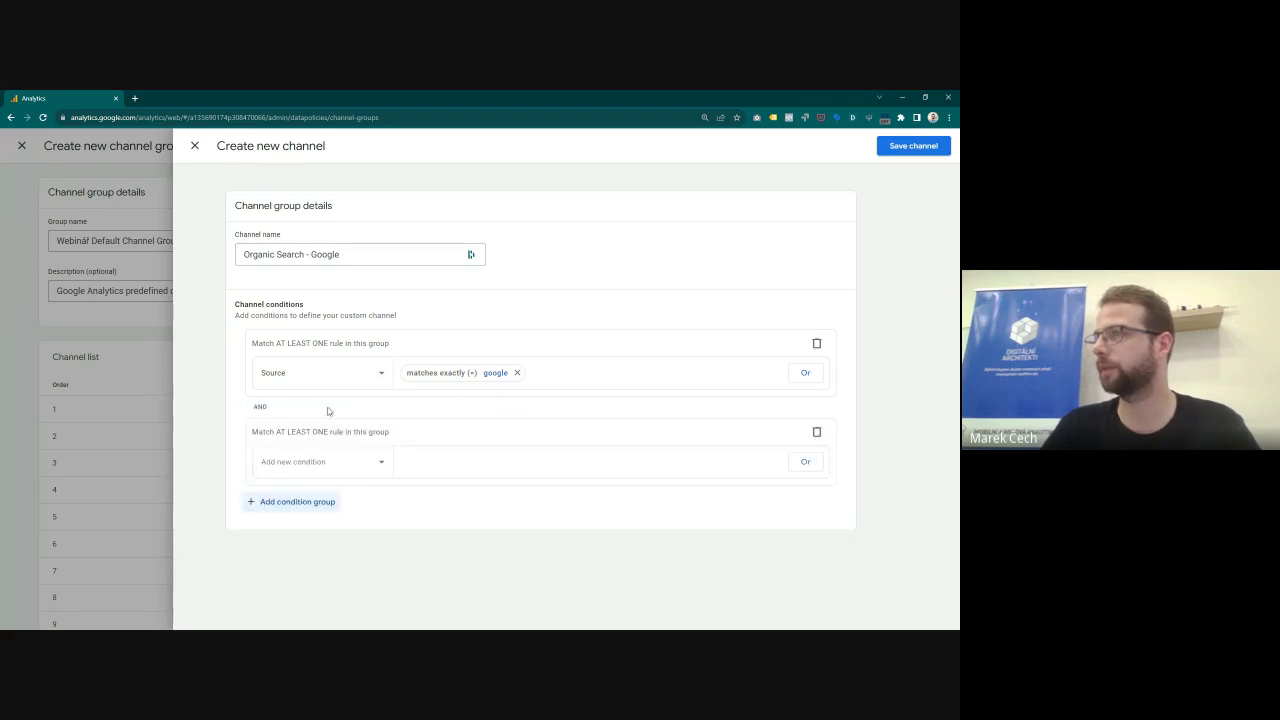
{"action": "left_click", "coordinate": [334, 461]}
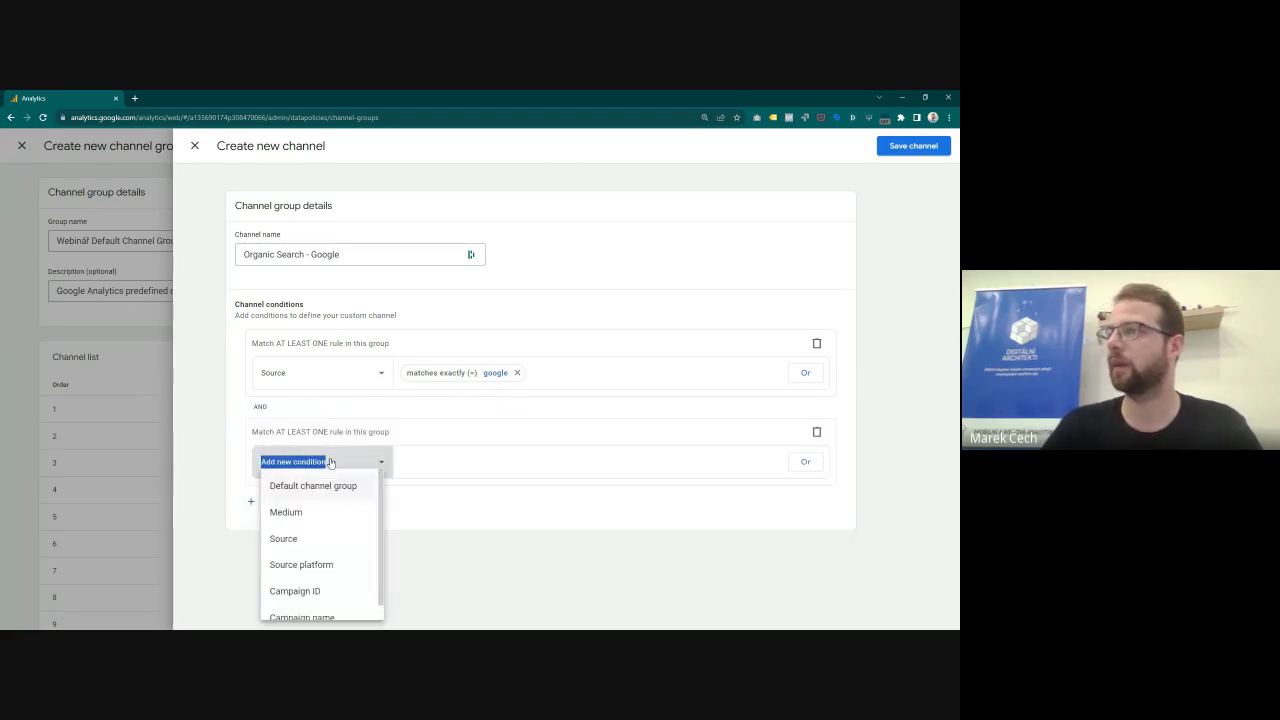
{"action": "left_click", "coordinate": [313, 516]}
{"action": "left_click", "coordinate": [452, 461]}
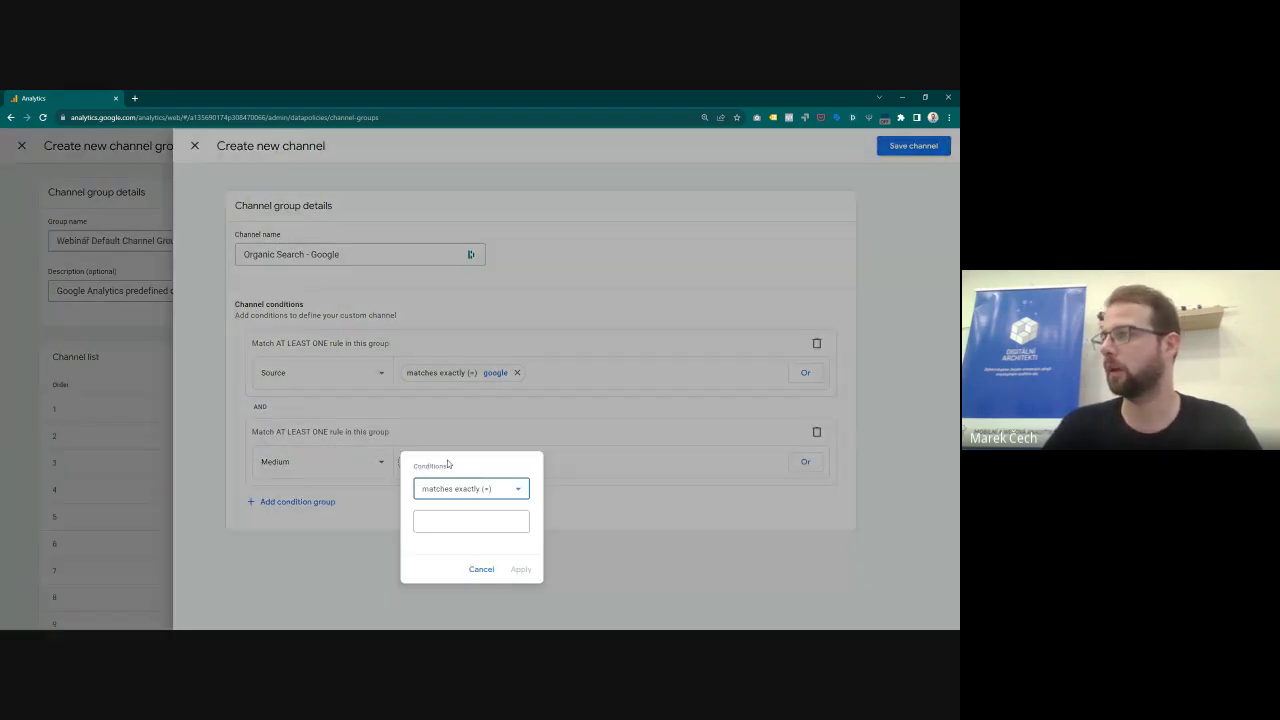
{"action": "type", "text": "organic"}
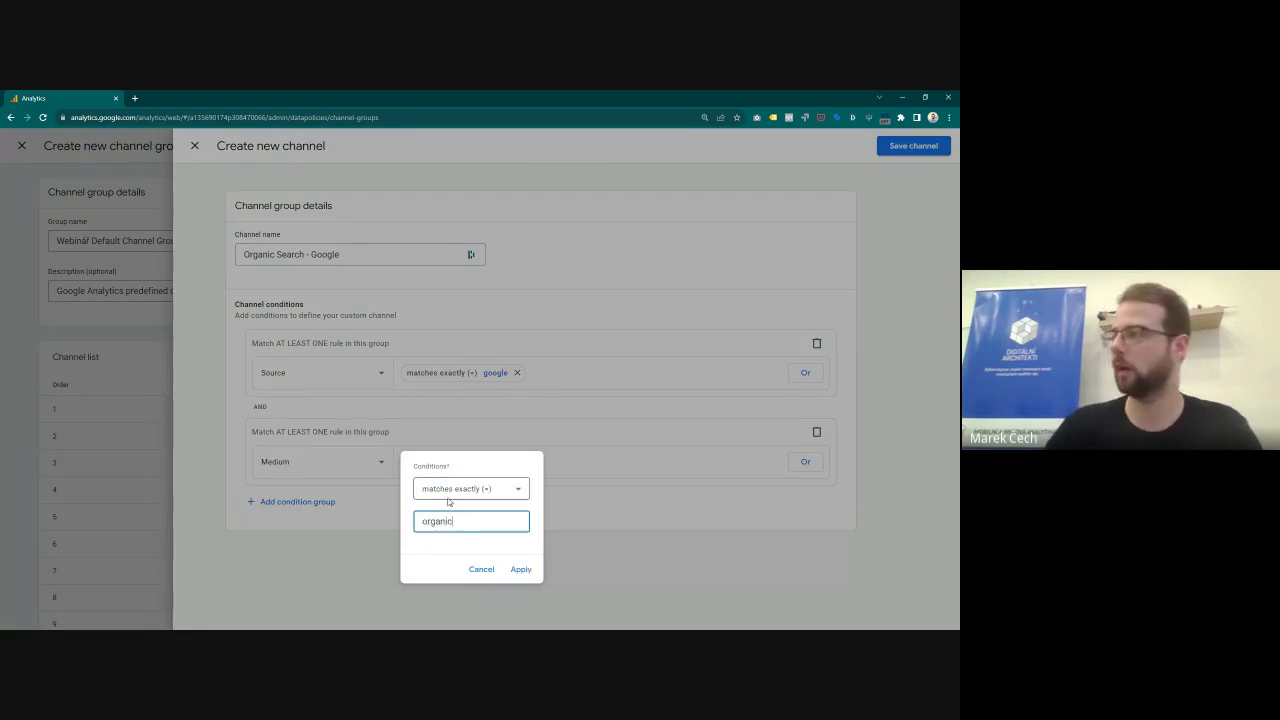
{"action": "left_click", "coordinate": [521, 569]}
{"action": "left_click", "coordinate": [912, 146]}
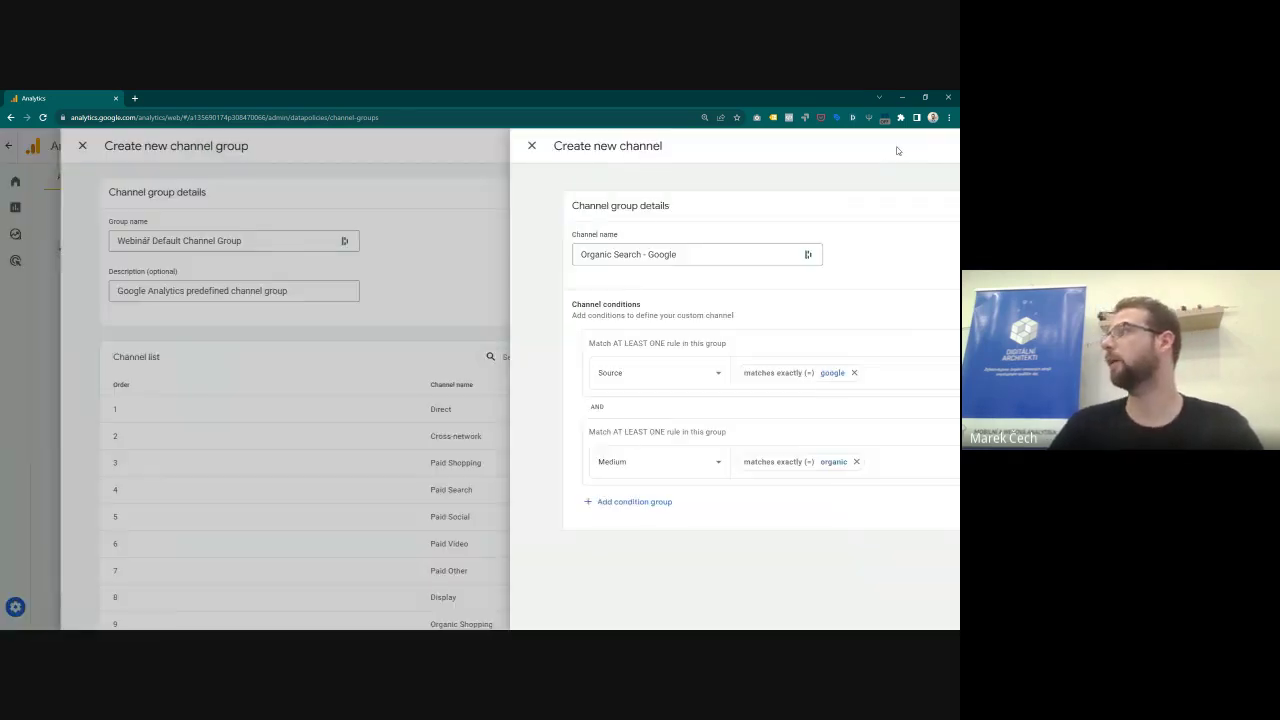
Step: Reorder the channel list so heureka.cz is first and Organic Search - Google second, and apply the order
{"action": "scroll", "coordinate": [645, 398], "scroll_direction": "down", "scroll_amount": 3}
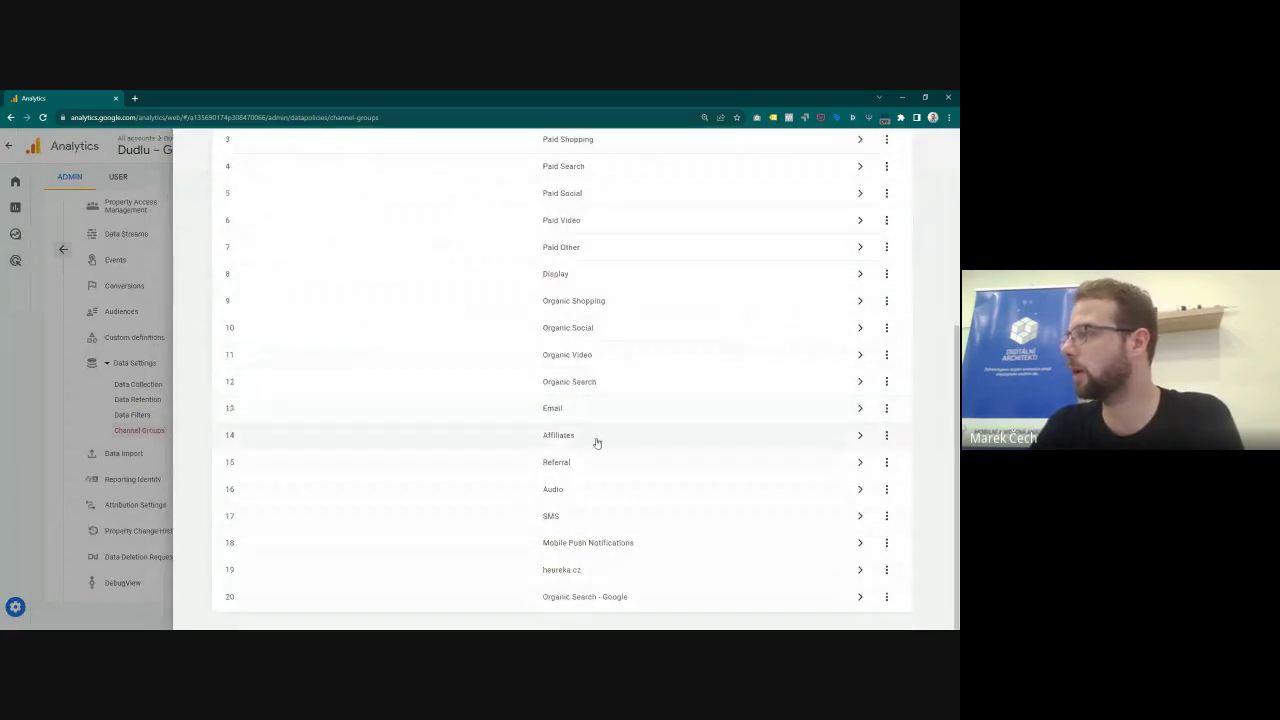
{"action": "scroll", "coordinate": [689, 588], "scroll_direction": "up", "scroll_amount": 10}
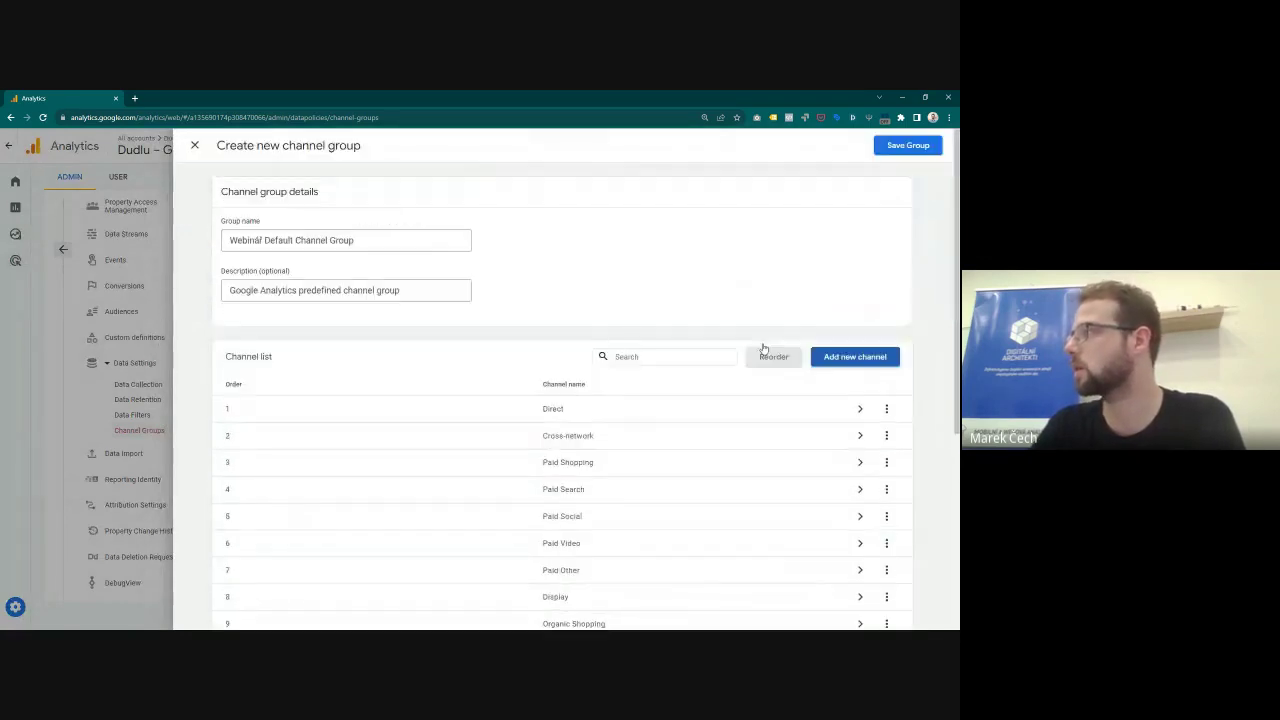
{"action": "left_click", "coordinate": [771, 356]}
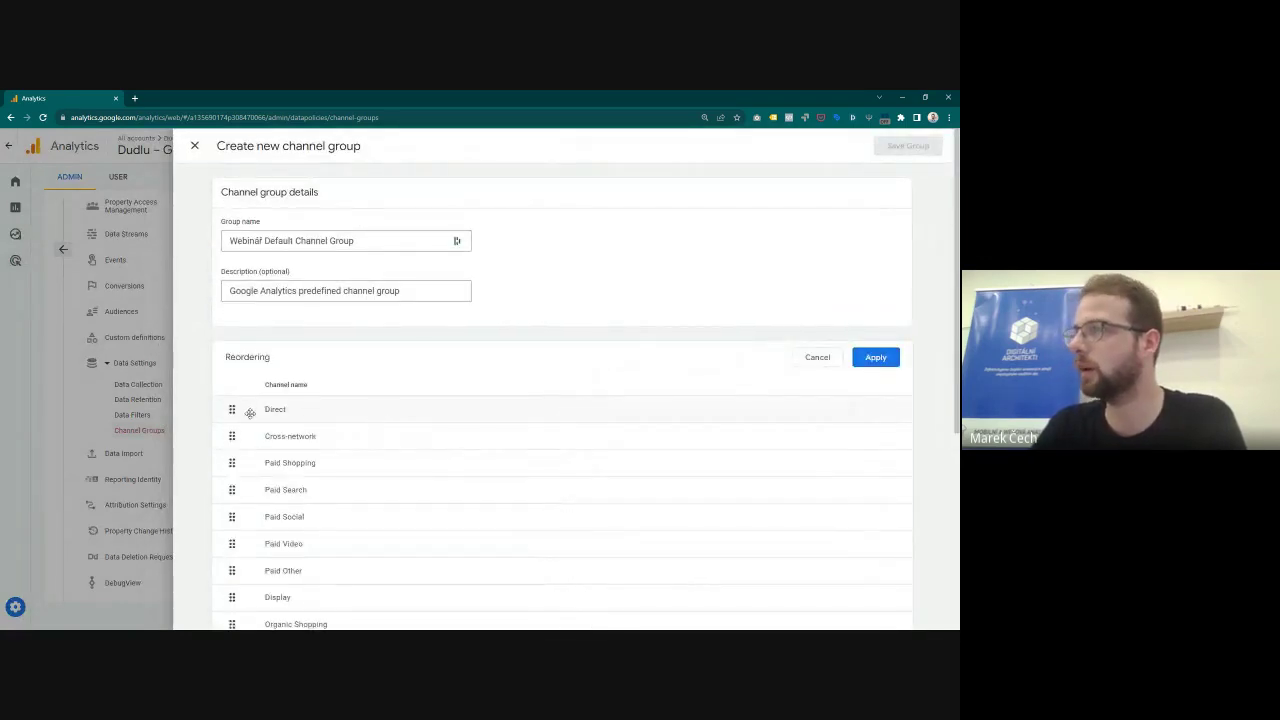
{"action": "scroll", "coordinate": [240, 411], "scroll_direction": "down", "scroll_amount": 5}
{"action": "left_click_drag", "start_coordinate": [235, 569], "coordinate": [253, 393]}
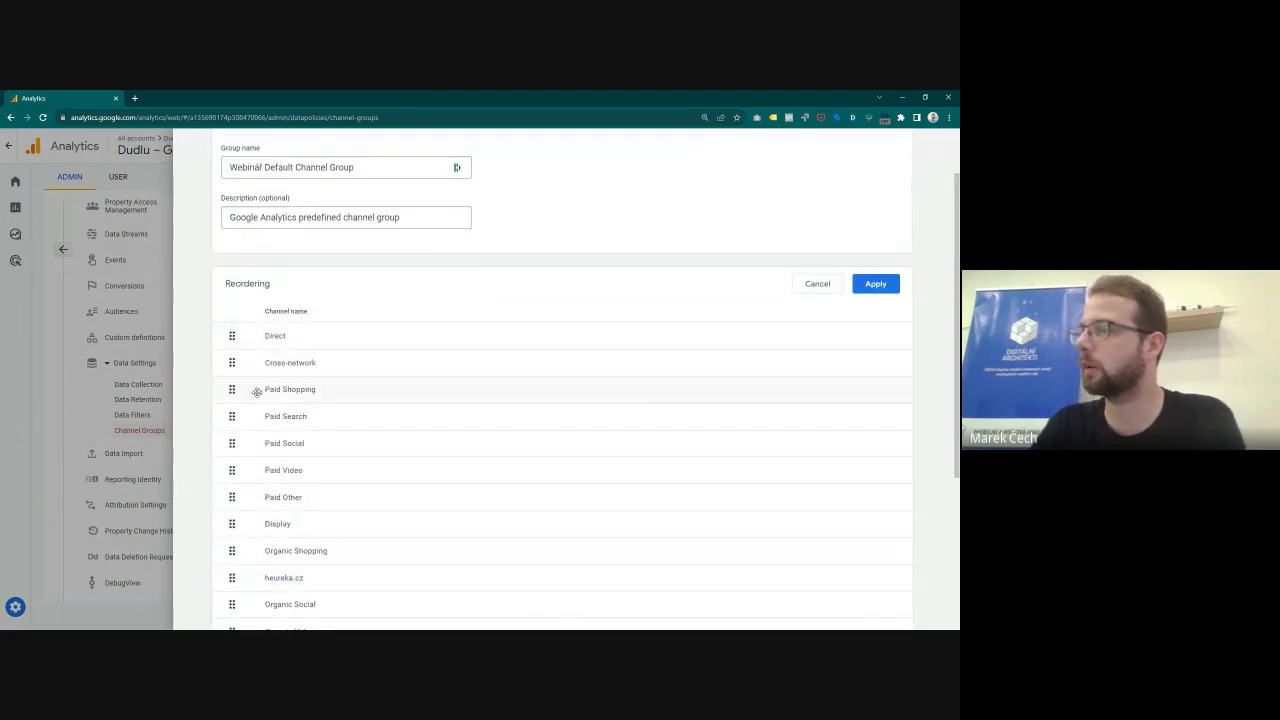
{"action": "scroll", "coordinate": [245, 450], "scroll_direction": "down", "scroll_amount": 3}
{"action": "left_click_drag", "start_coordinate": [235, 596], "coordinate": [251, 356]}
{"action": "left_click_drag", "start_coordinate": [247, 428], "coordinate": [240, 185]}
{"action": "left_click_drag", "start_coordinate": [233, 461], "coordinate": [242, 212]}
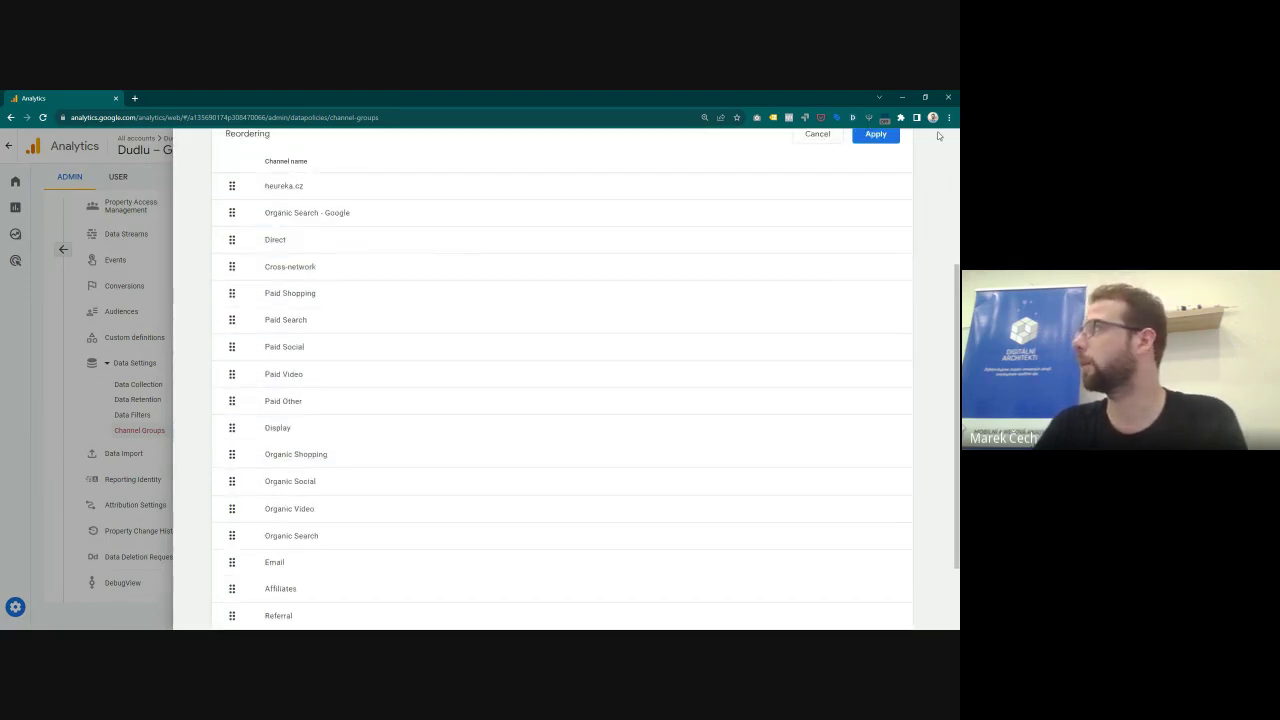
{"action": "left_click", "coordinate": [875, 134]}
Step: Save the Webinář Default Channel Group
{"action": "scroll", "coordinate": [886, 200], "scroll_direction": "up", "scroll_amount": 2}
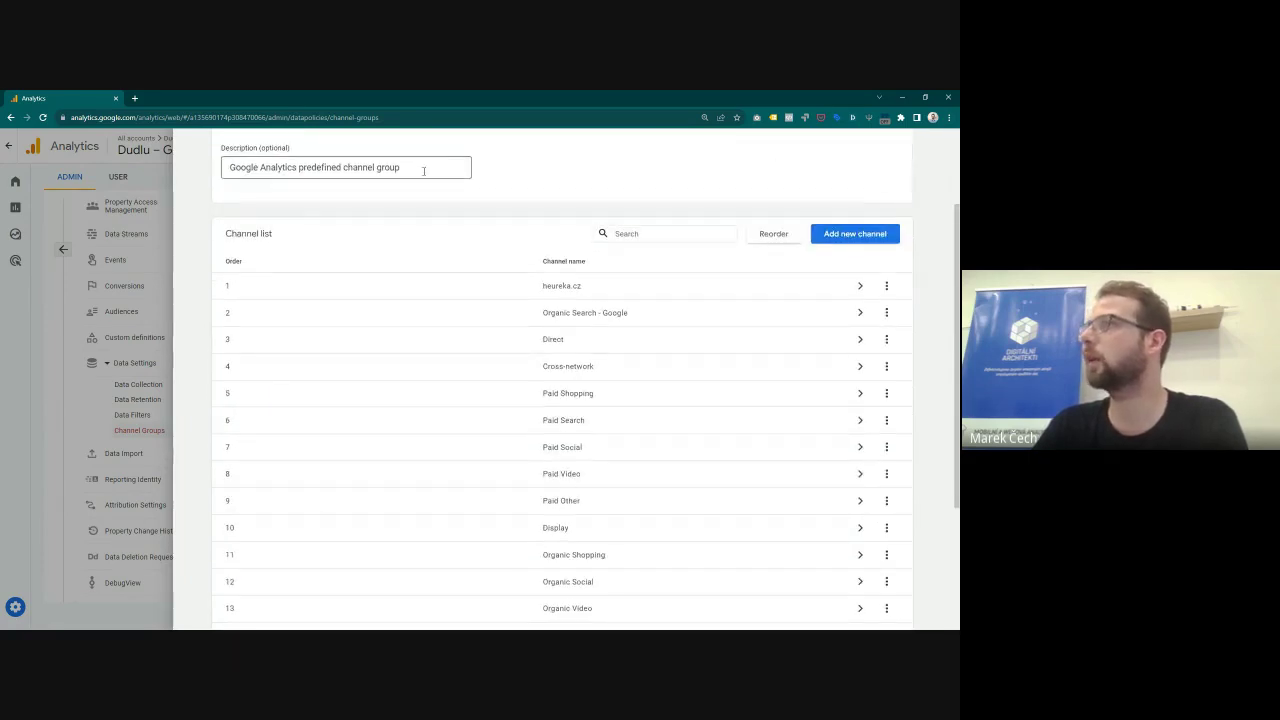
{"action": "scroll", "coordinate": [423, 170], "scroll_direction": "up", "scroll_amount": 2}
{"action": "left_click", "coordinate": [936, 147]}
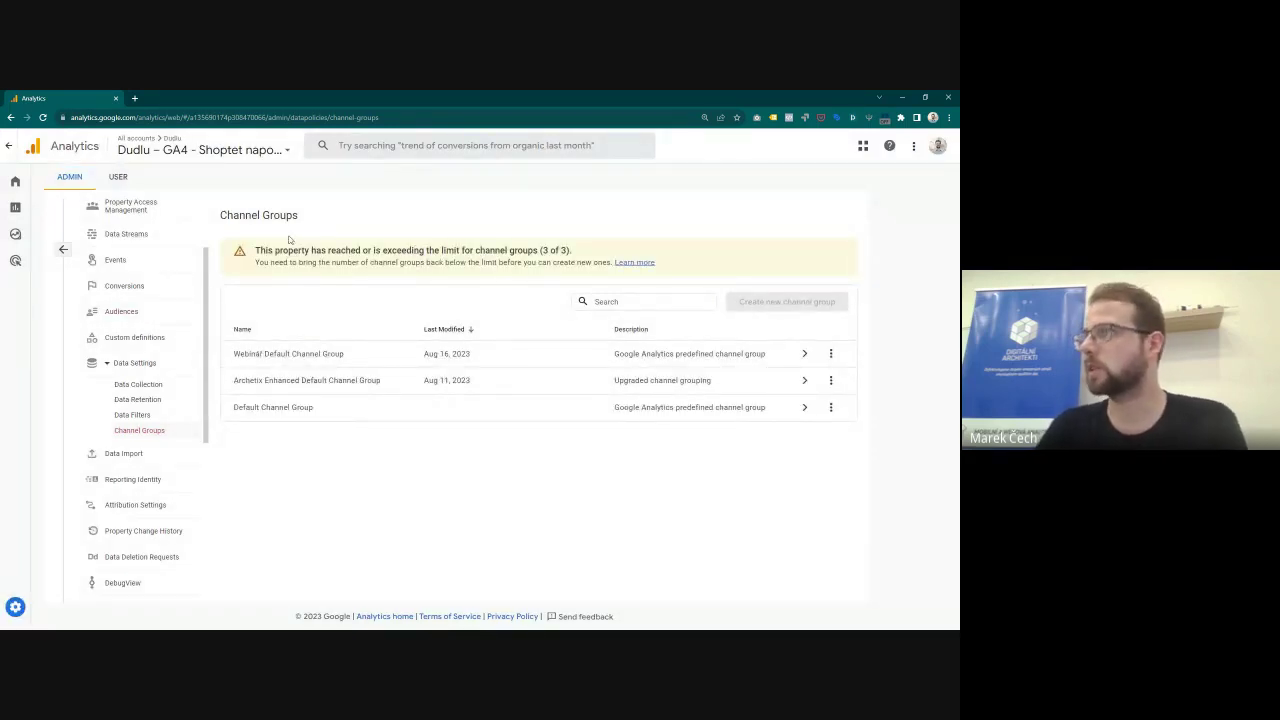
Step: Open the Traffic acquisition report under Acquisition in Reports and go to its channel group table
{"action": "mouse_move", "coordinate": [19, 208]}
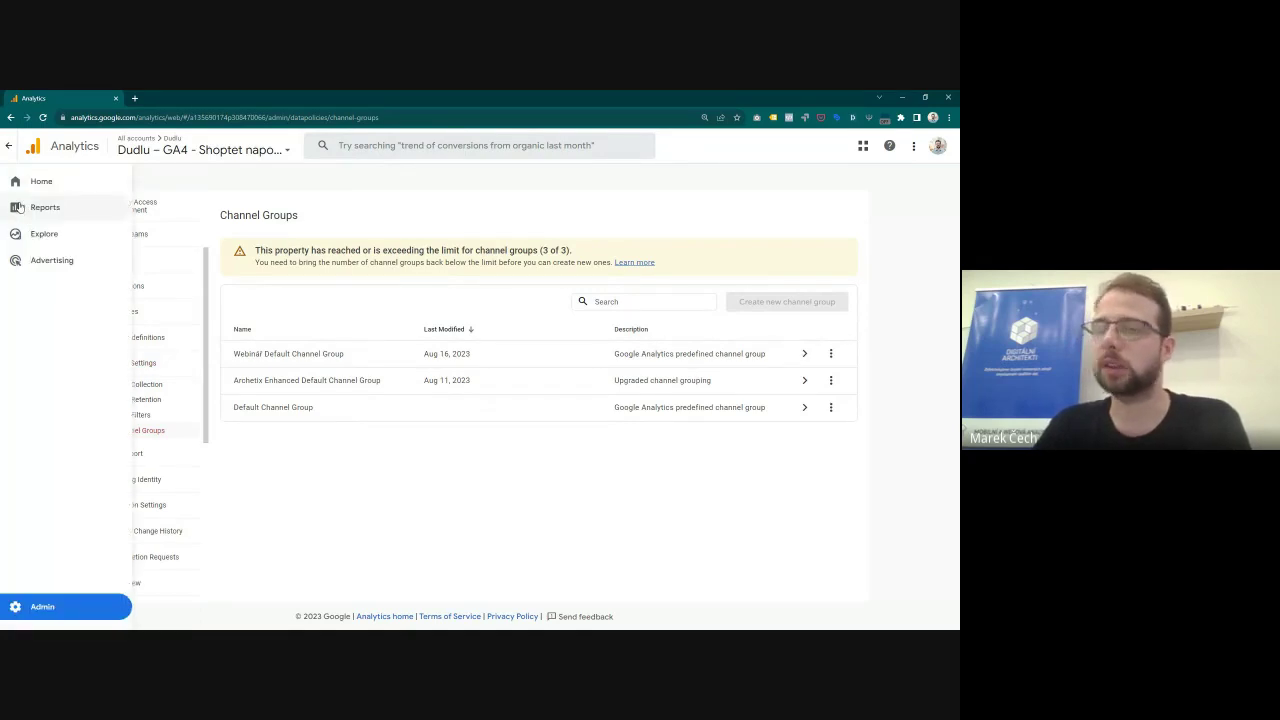
{"action": "left_click", "coordinate": [19, 208]}
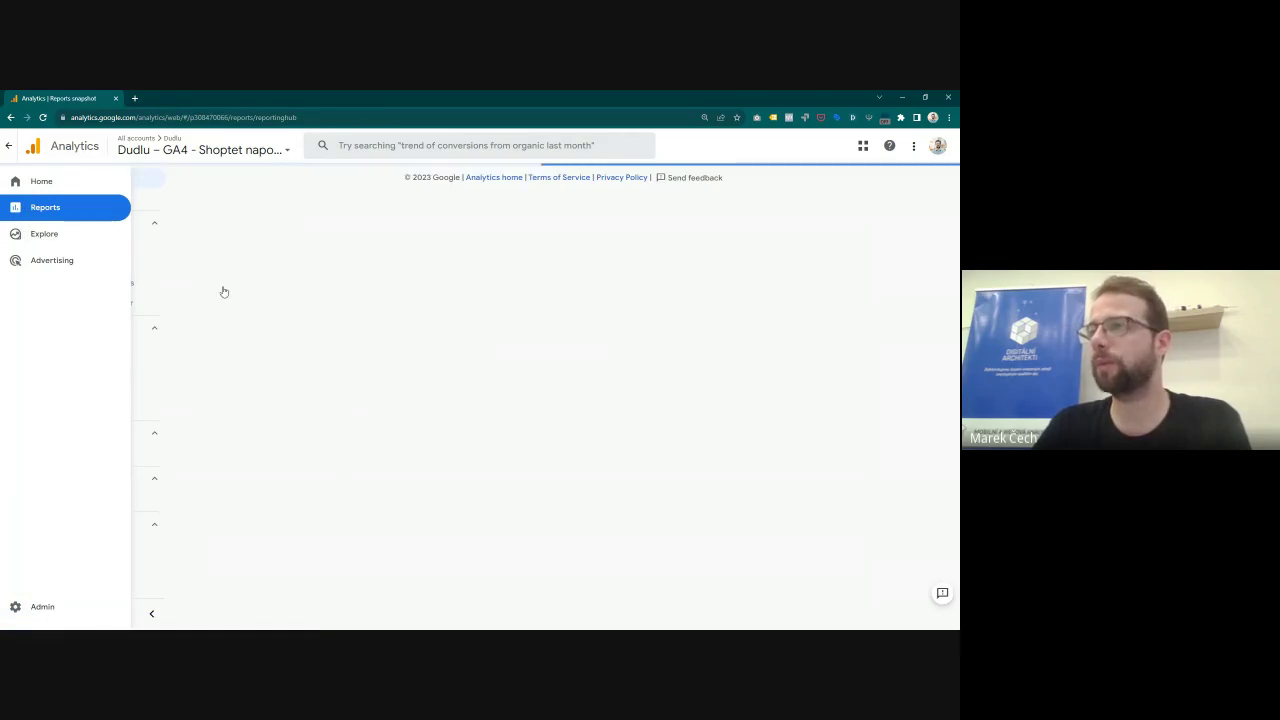
{"action": "left_click", "coordinate": [80, 349]}
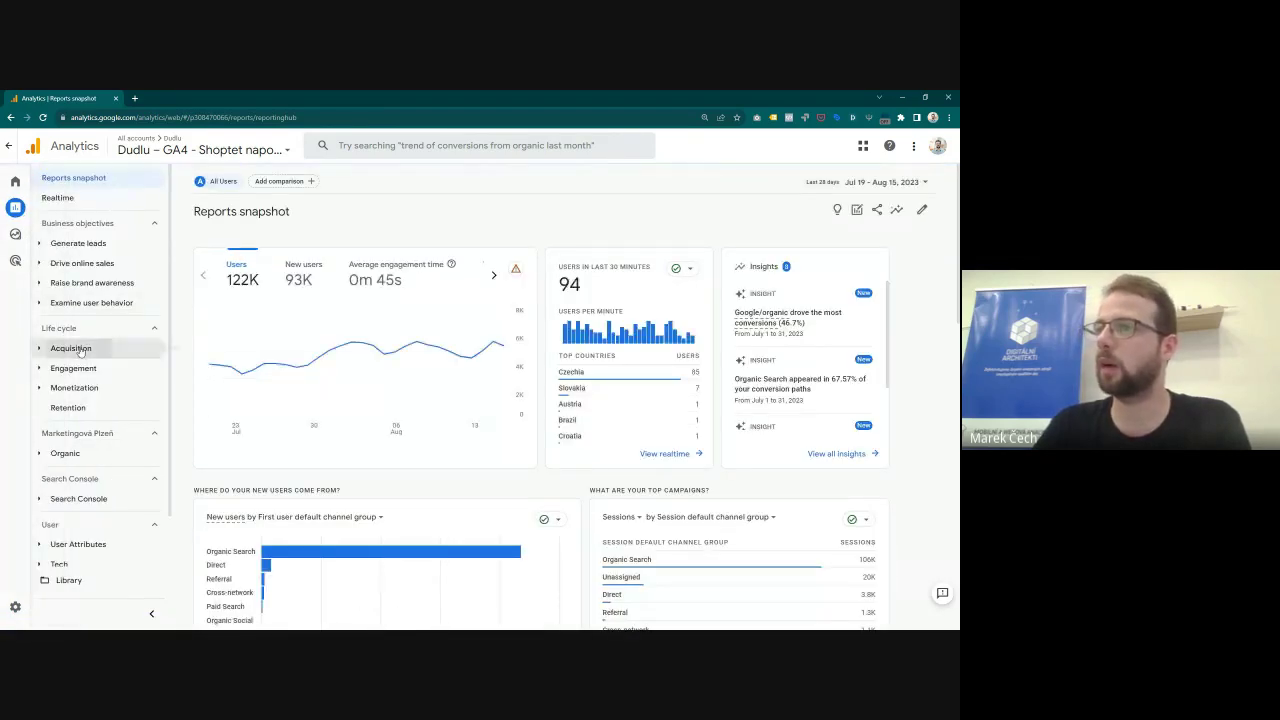
{"action": "left_click", "coordinate": [78, 408]}
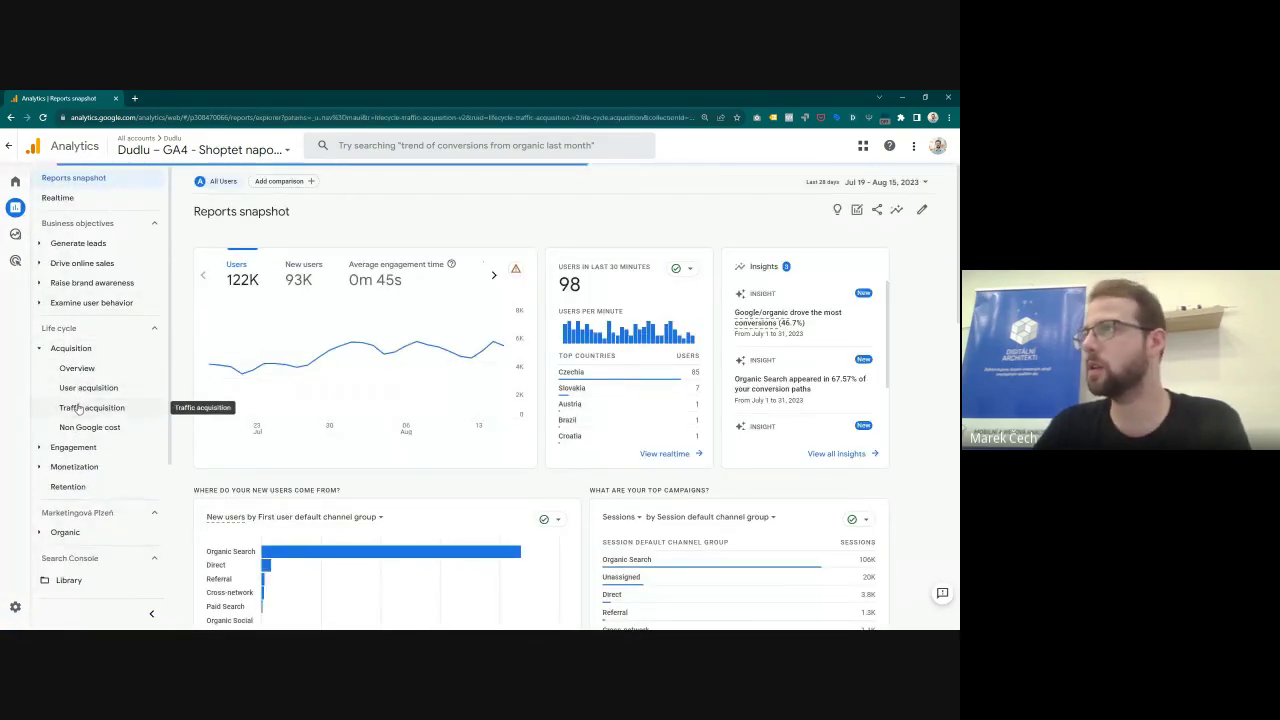
{"action": "scroll", "coordinate": [420, 380], "scroll_direction": "down", "scroll_amount": 3}
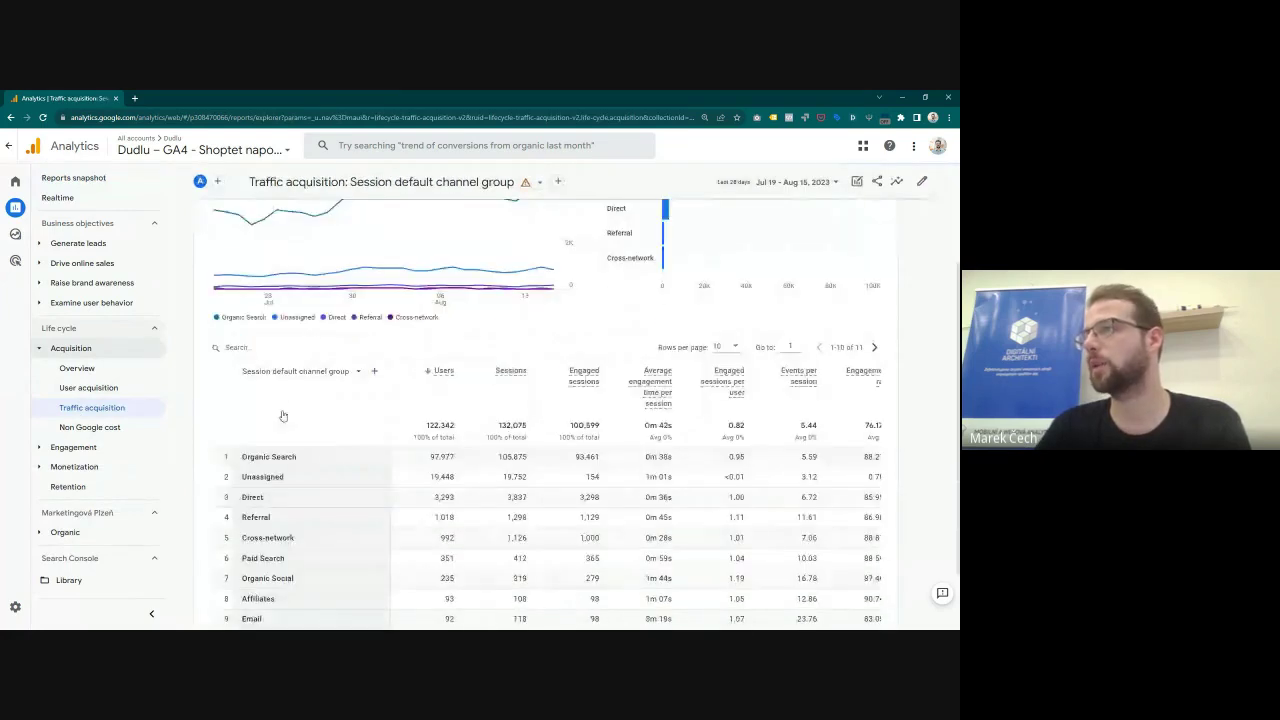
Step: Switch the table's dimension to Session Webinář Default Channel Group and filter its rows for "Organic Search - Google"
{"action": "left_click", "coordinate": [280, 385]}
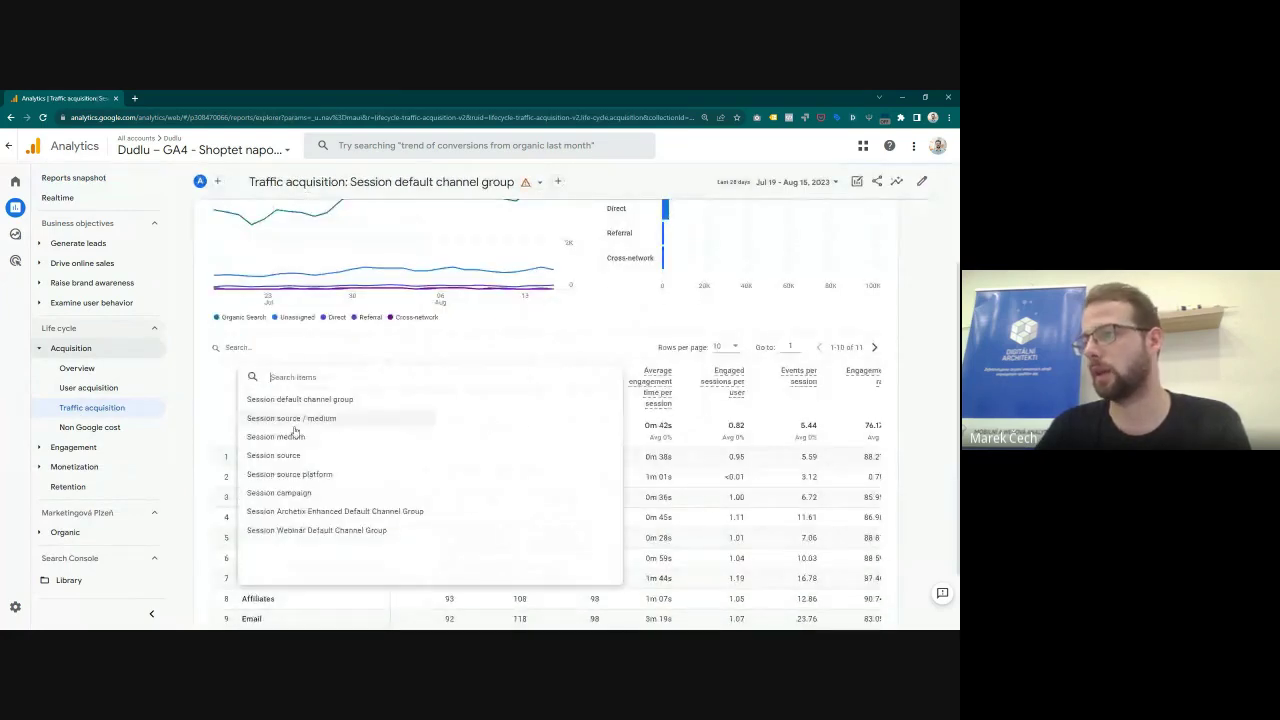
{"action": "left_click", "coordinate": [290, 530]}
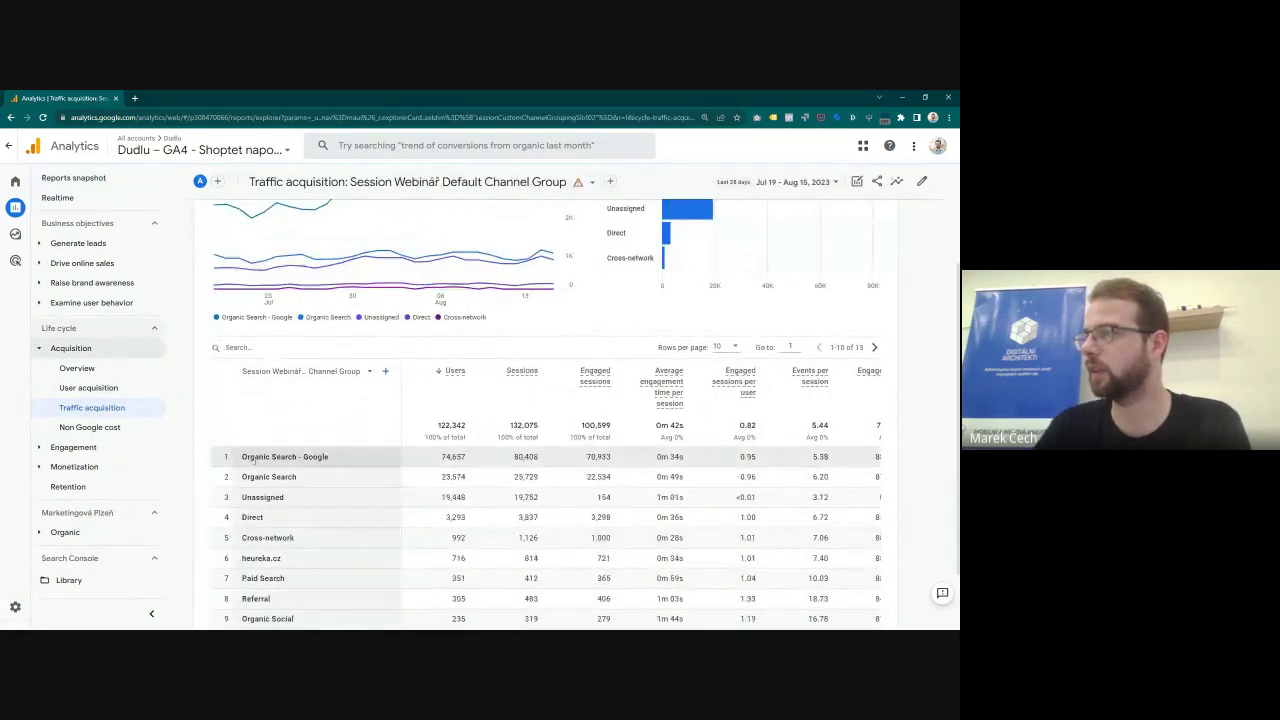
{"action": "left_click_drag", "start_coordinate": [274, 456], "coordinate": [297, 483]}
{"action": "scroll", "coordinate": [297, 483], "scroll_direction": "down", "scroll_amount": 2}
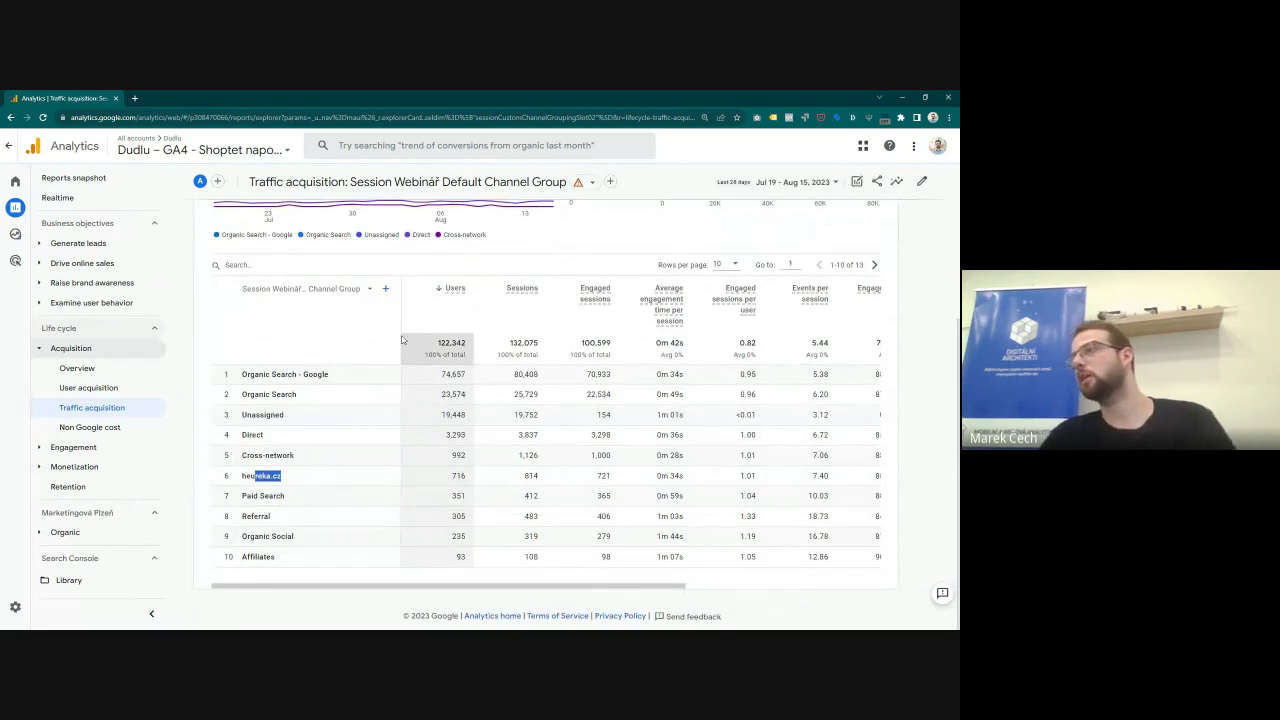
{"action": "left_click", "coordinate": [252, 265]}
{"action": "type", "text": "Organic Search - Google"}
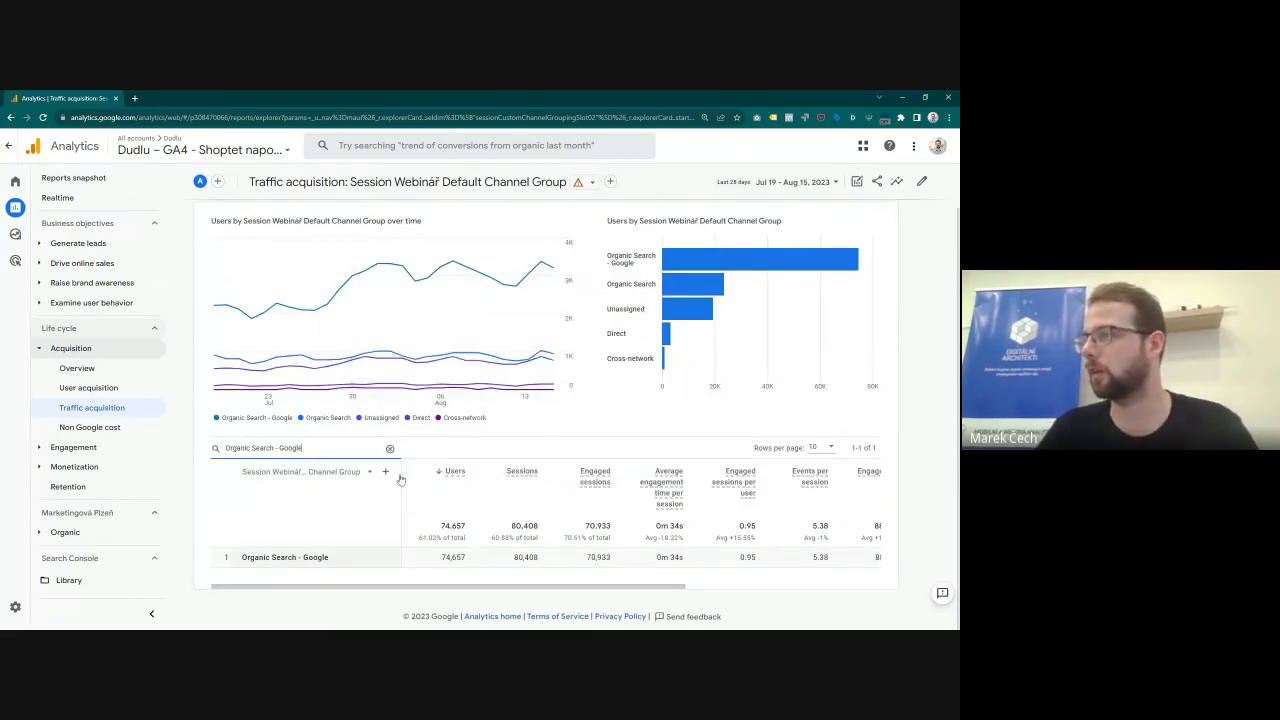
Step: Add Session source / medium as the secondary dimension and filter the table for "heureka.cz" instead
{"action": "left_click", "coordinate": [385, 471]}
{"action": "type", "text": "source"}
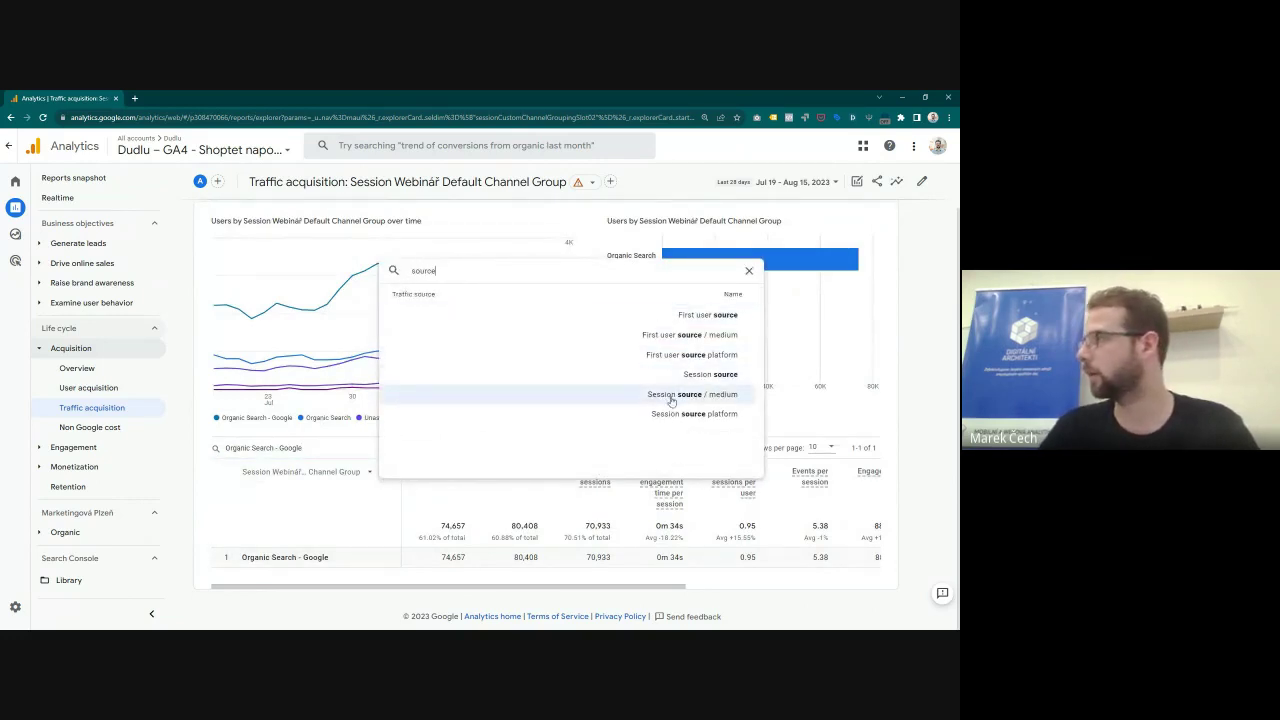
{"action": "left_click", "coordinate": [666, 397]}
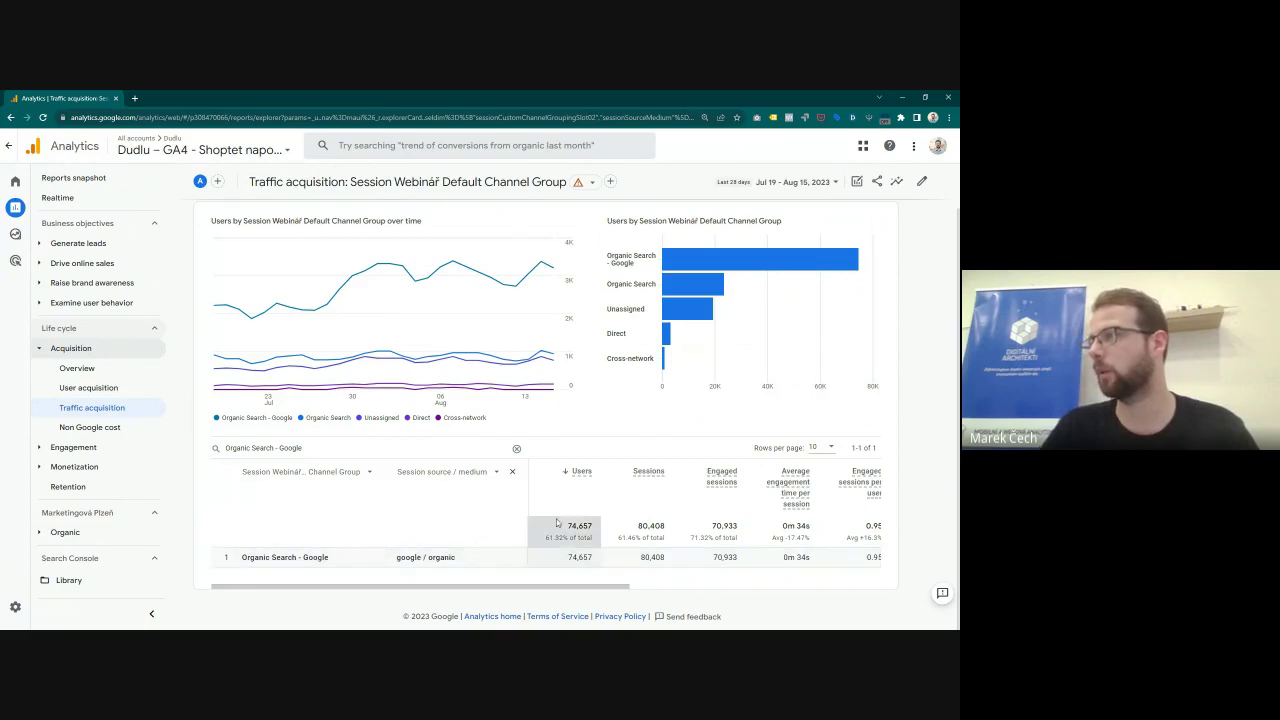
{"action": "triple_click", "coordinate": [264, 447]}
{"action": "type", "text": "heureka.cz"}
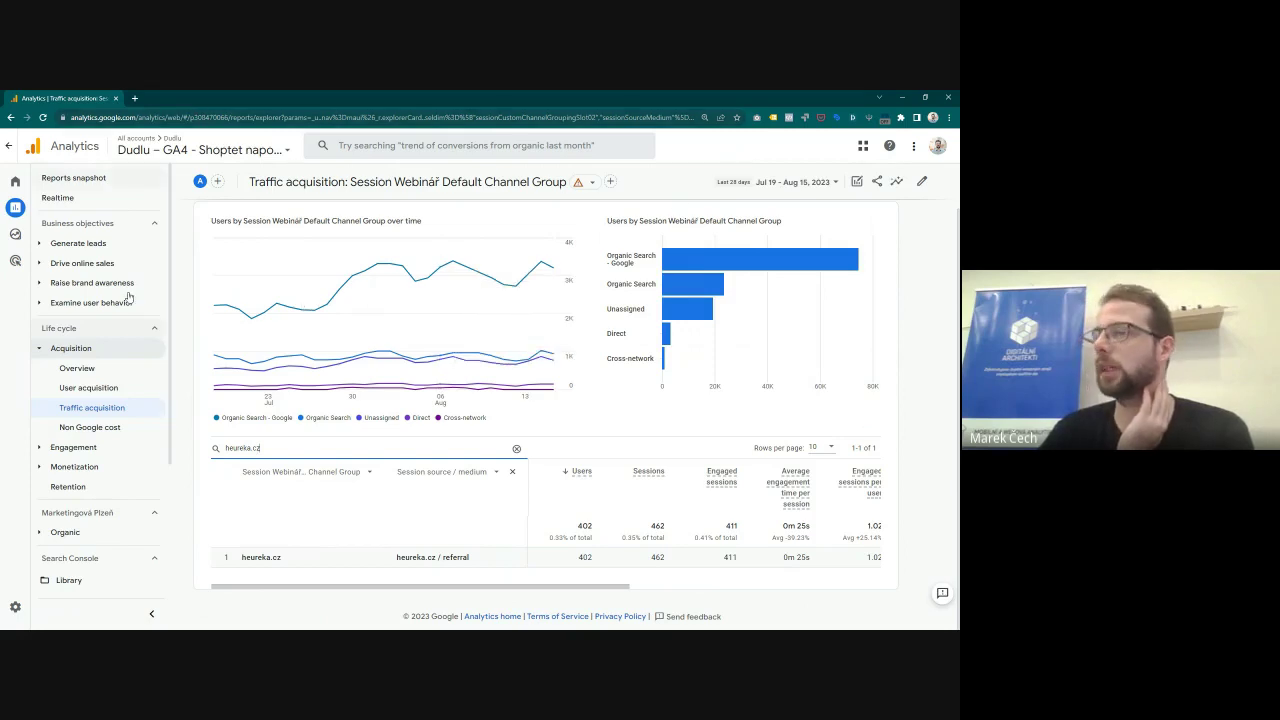
Step: Open the Webinář Default Channel Group for editing from Channel Groups in the property's admin Data Settings and go to its channel list
{"action": "left_click", "coordinate": [27, 610]}
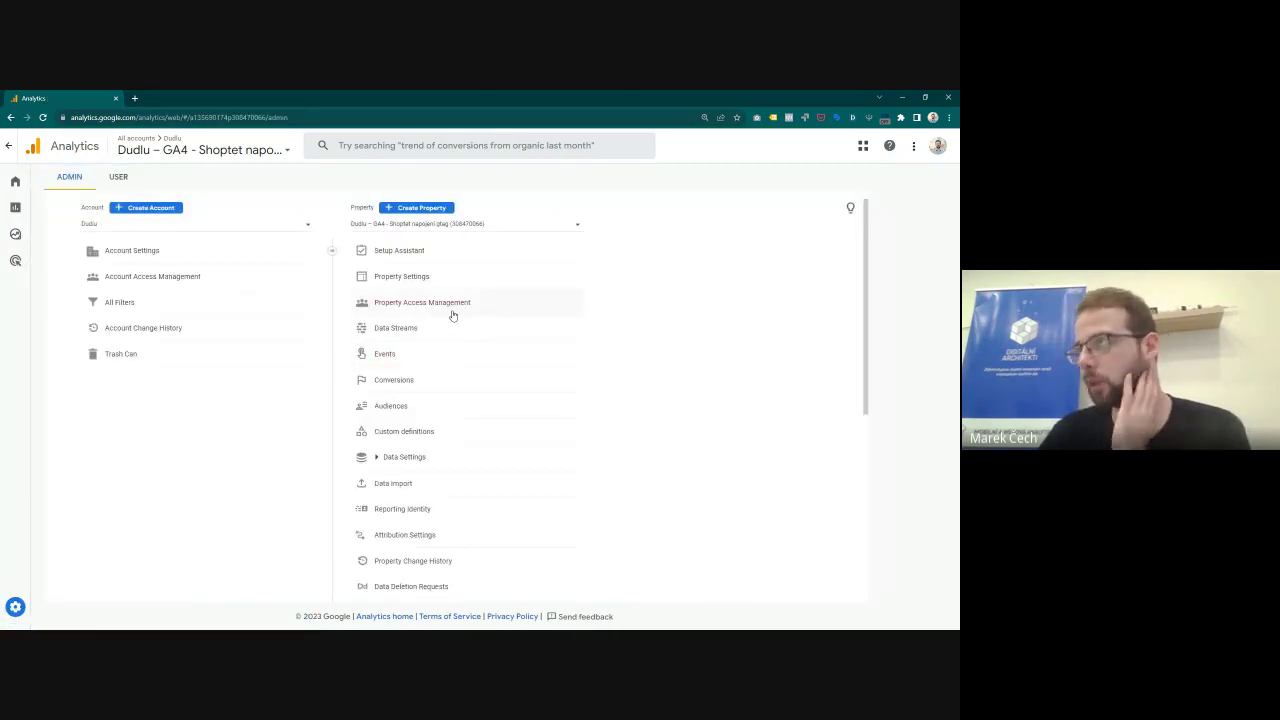
{"action": "left_click", "coordinate": [414, 462]}
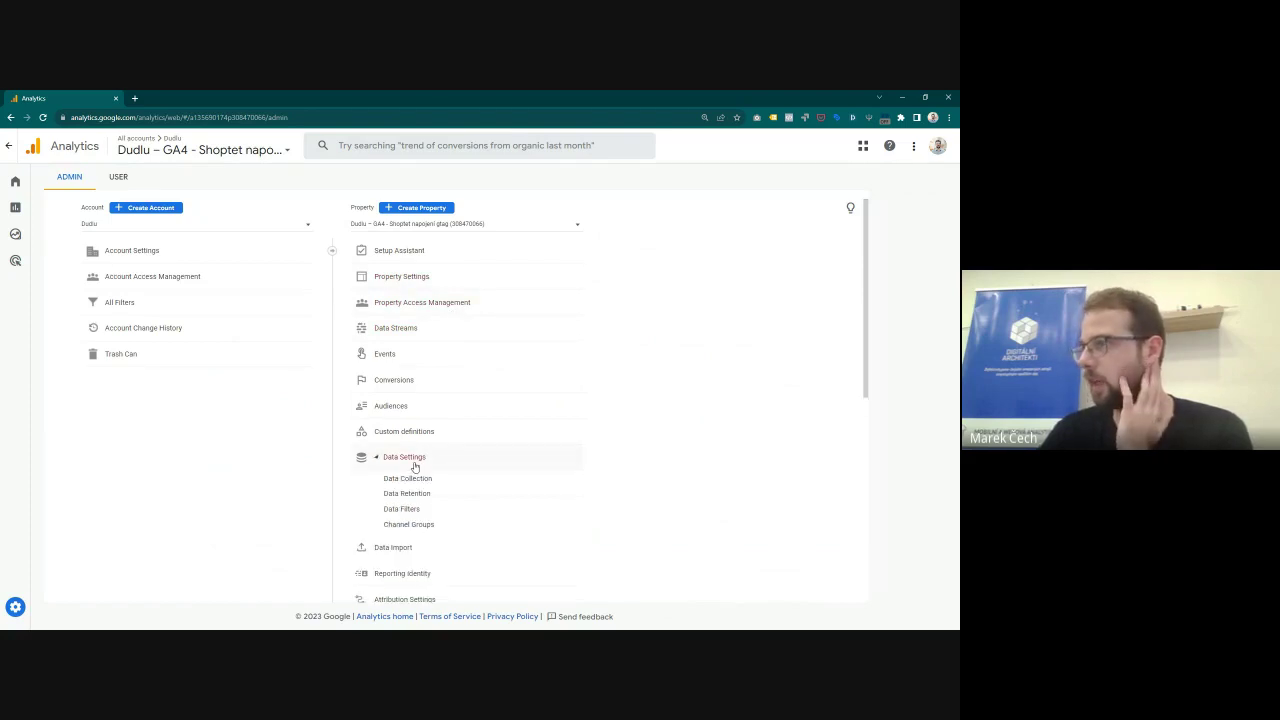
{"action": "left_click", "coordinate": [416, 525]}
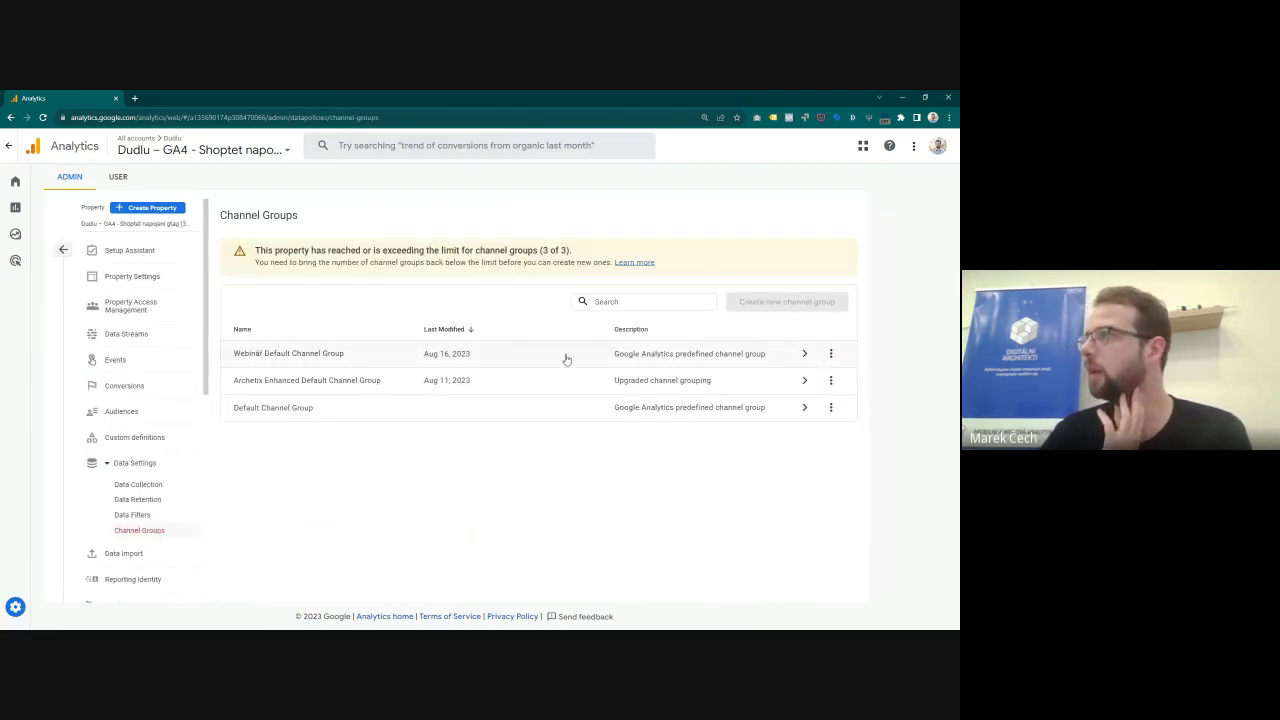
{"action": "left_click", "coordinate": [518, 355]}
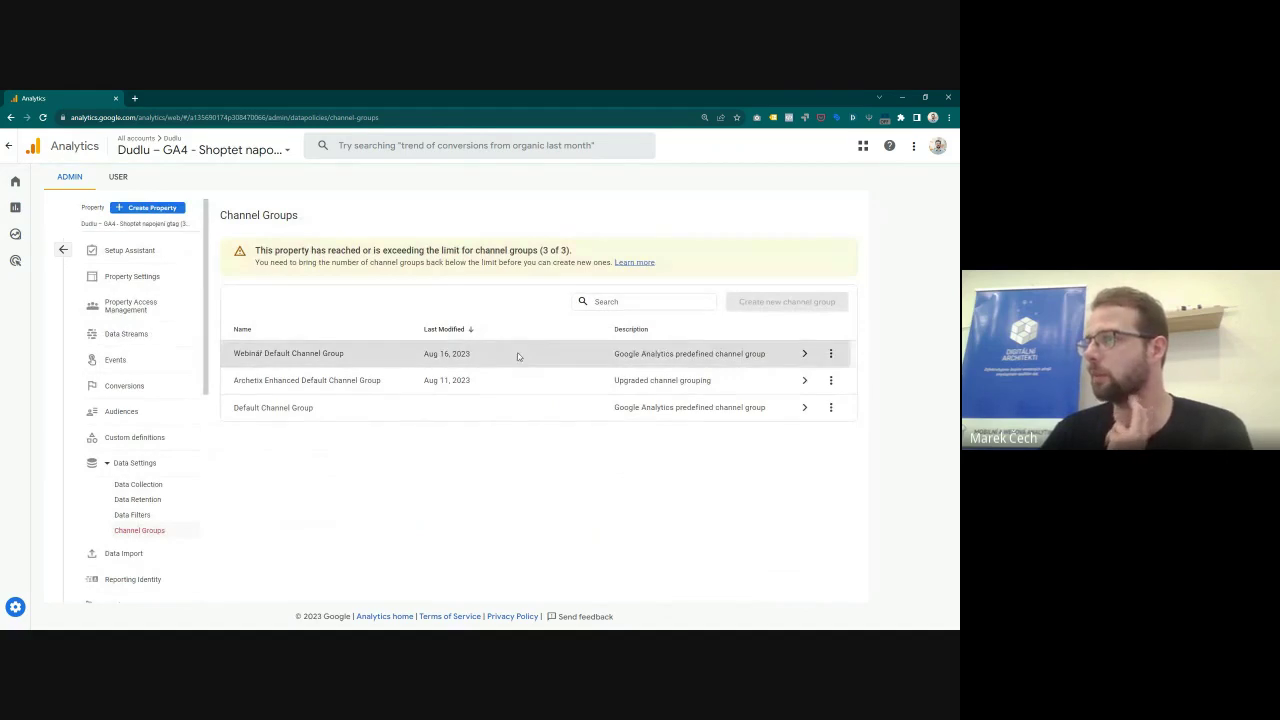
{"action": "scroll", "coordinate": [487, 328], "scroll_direction": "down", "scroll_amount": 1}
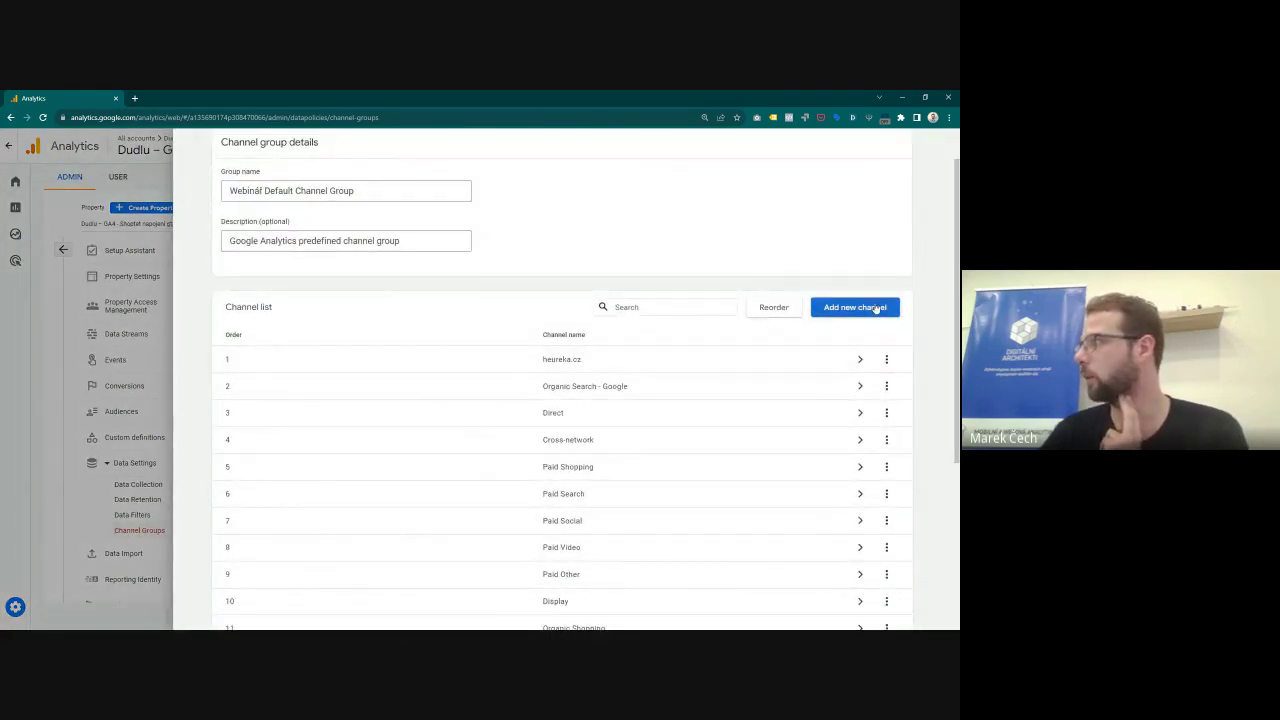
Step: Copy the heureka.cz channel to create a new one and name the copy "zbozi.cz"
{"action": "left_click", "coordinate": [886, 359]}
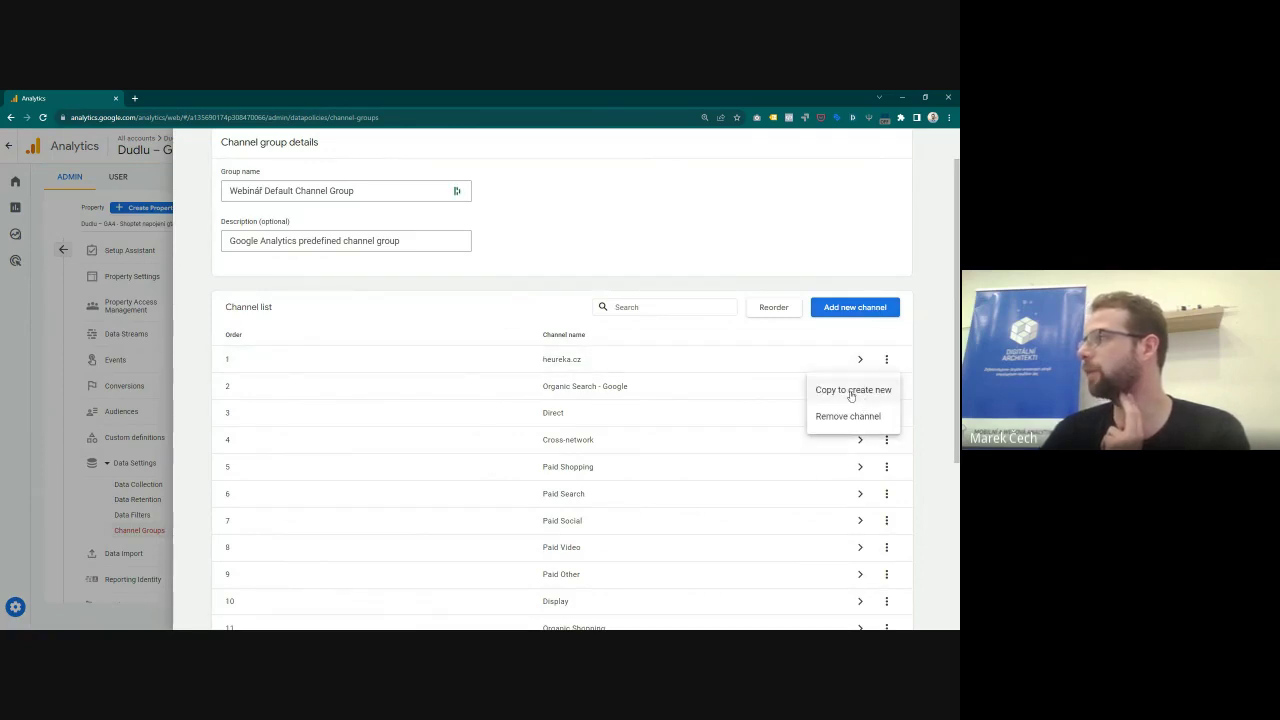
{"action": "left_click", "coordinate": [853, 390]}
{"action": "left_click", "coordinate": [472, 255]}
{"action": "left_click_drag", "start_coordinate": [324, 254], "coordinate": [246, 254]}
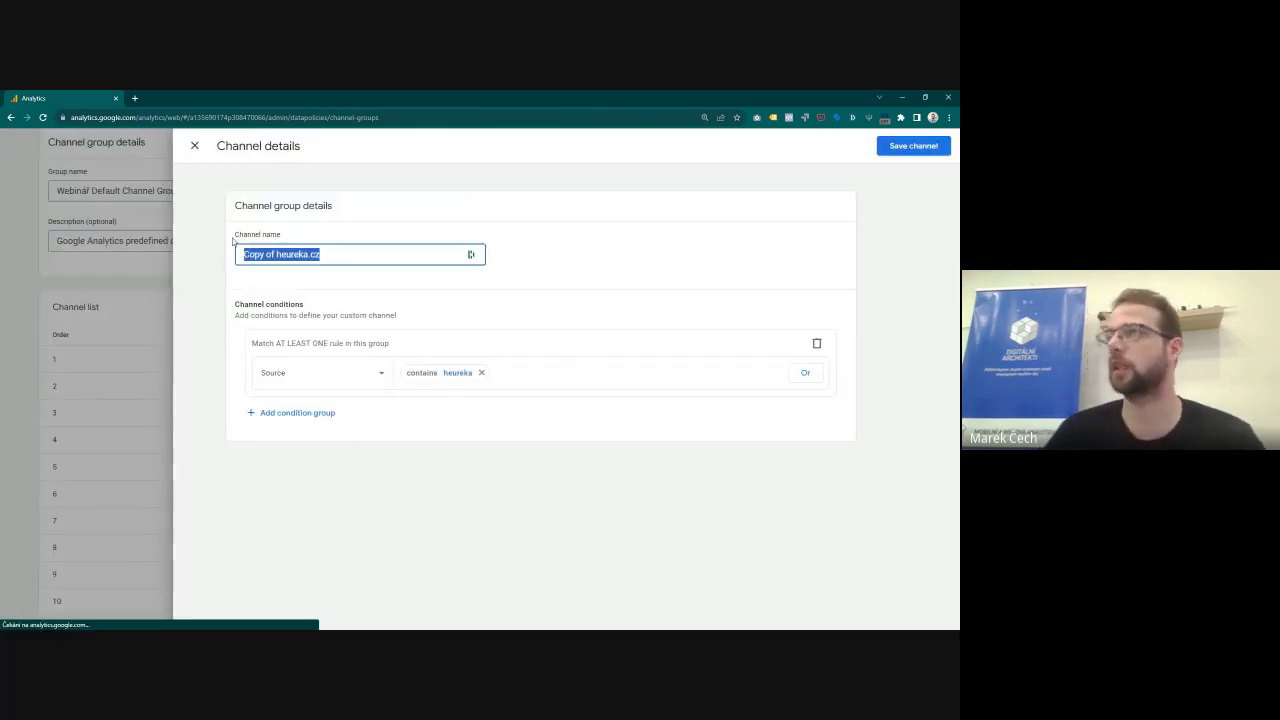
{"action": "type", "text": "zbozi.cz"}
Step: Set the zbozi.cz channel's Source condition to partially matches regex "zbozi" and save the channel
{"action": "left_click", "coordinate": [442, 372]}
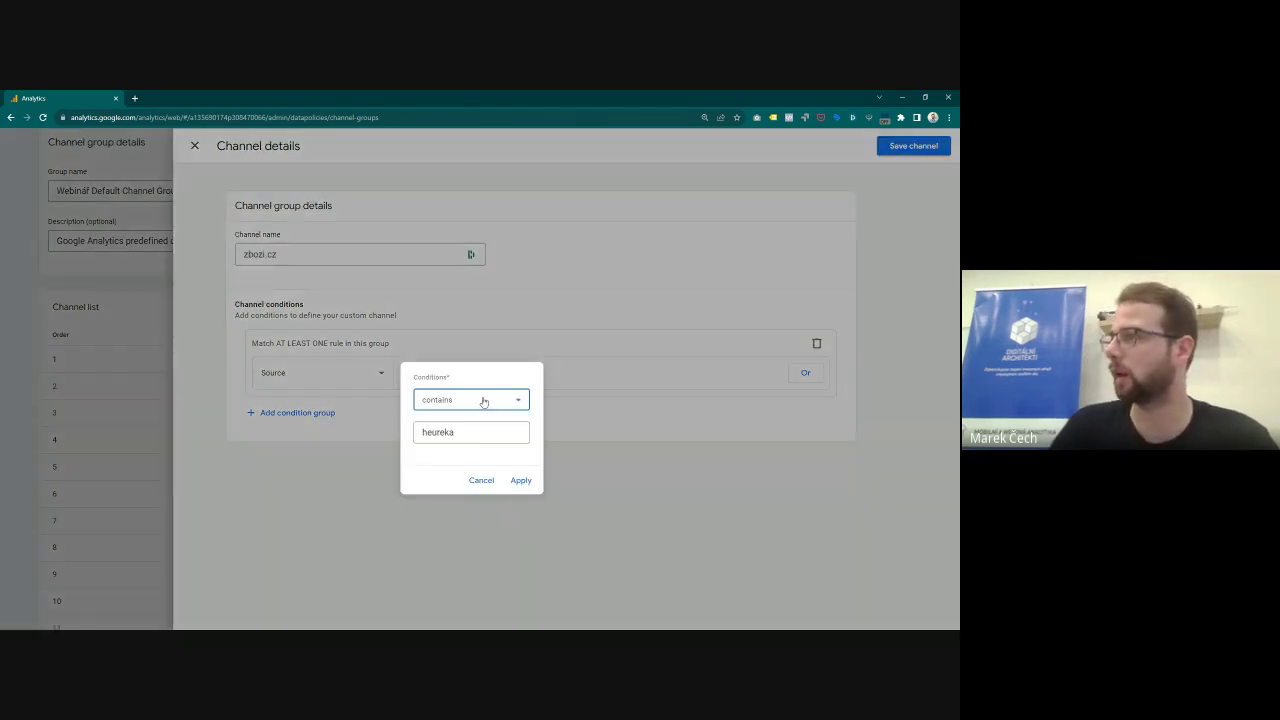
{"action": "type", "text": "zbozi"}
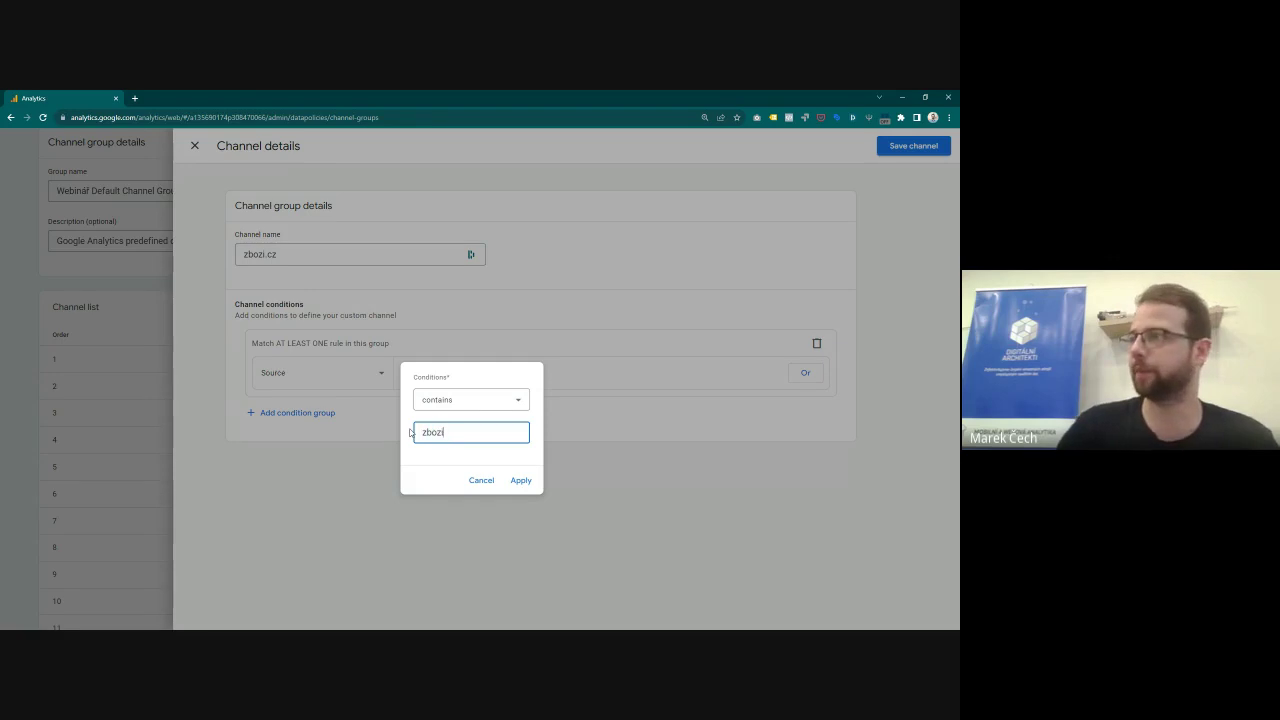
{"action": "left_click", "coordinate": [456, 402]}
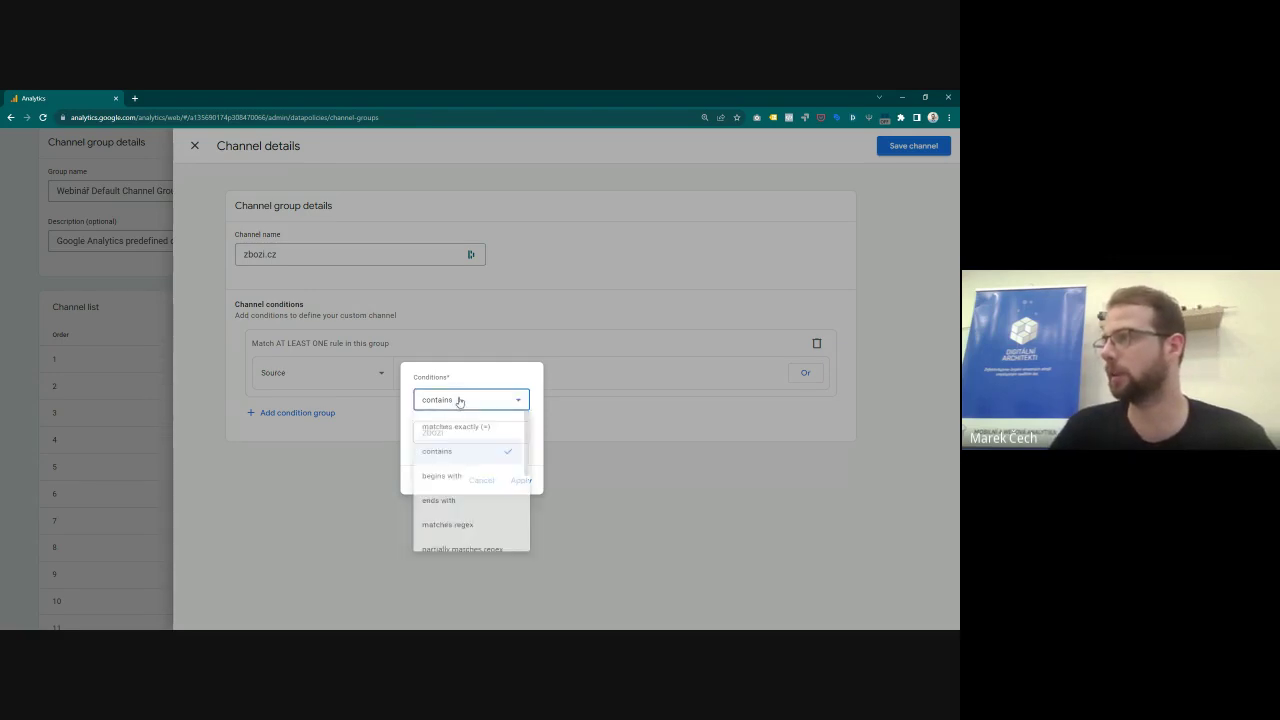
{"action": "scroll", "coordinate": [488, 470], "scroll_direction": "down", "scroll_amount": 2}
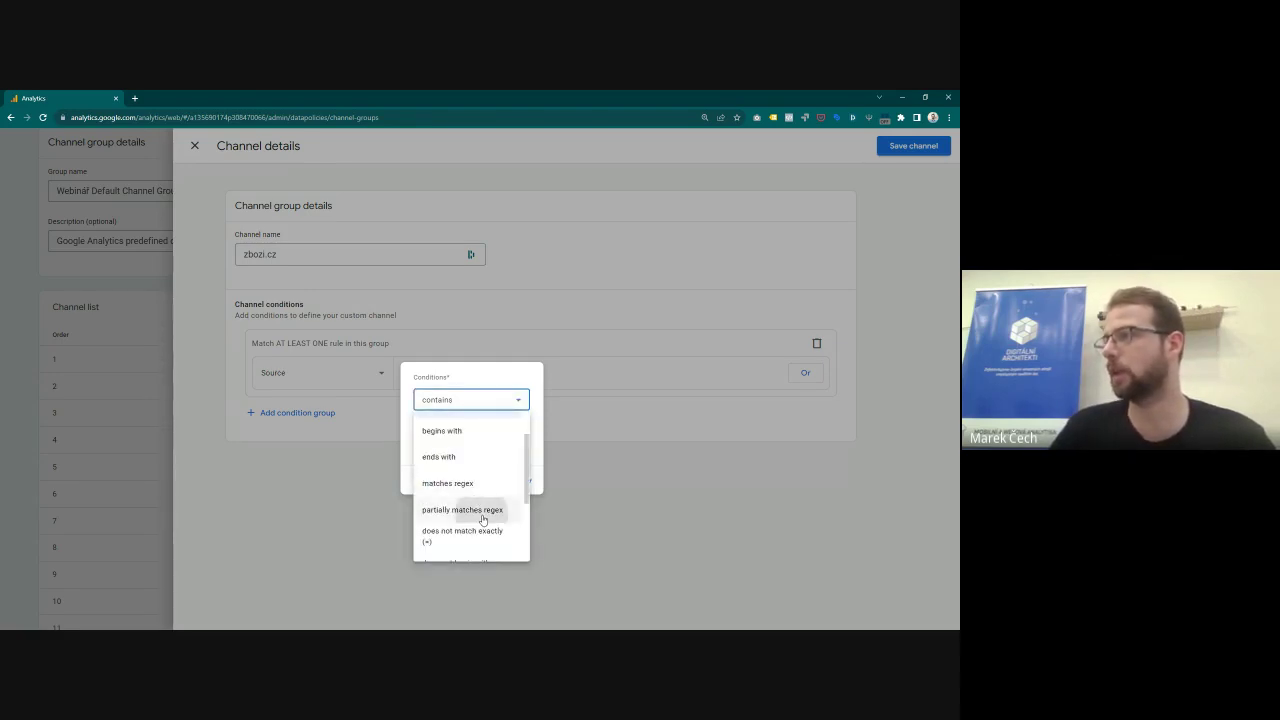
{"action": "left_click", "coordinate": [485, 510]}
{"action": "left_click", "coordinate": [519, 481]}
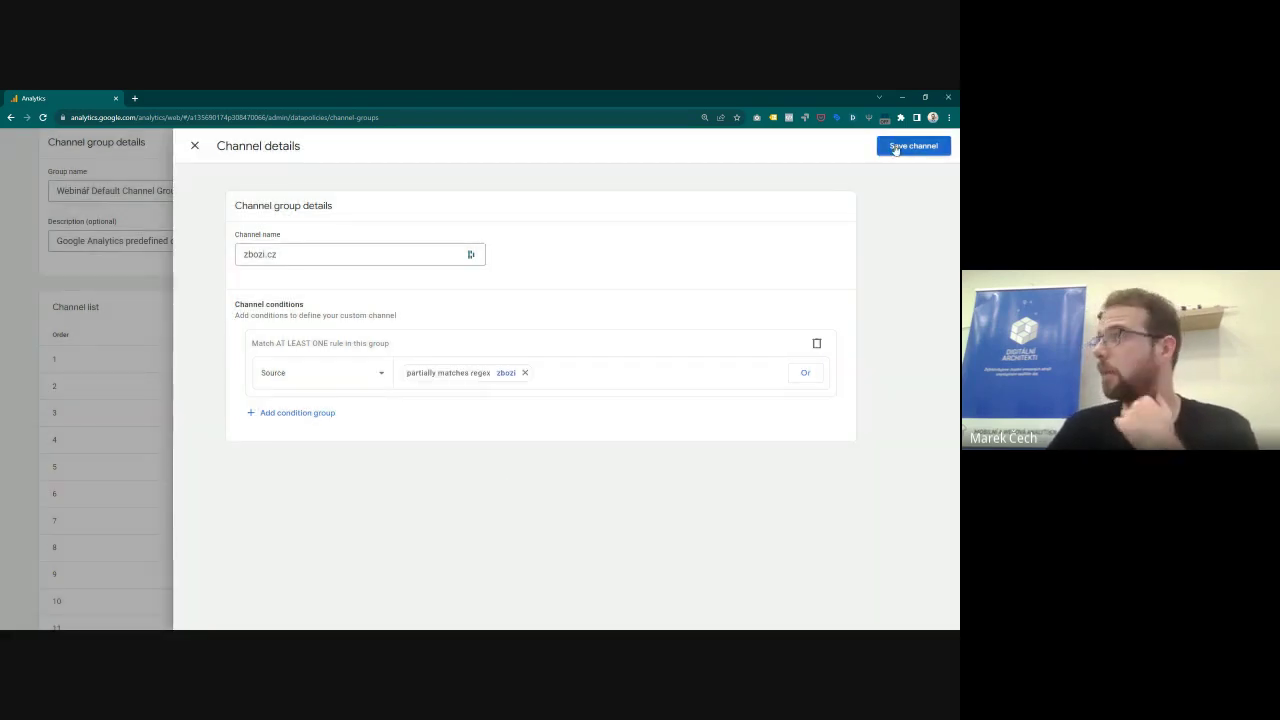
{"action": "left_click", "coordinate": [896, 148]}
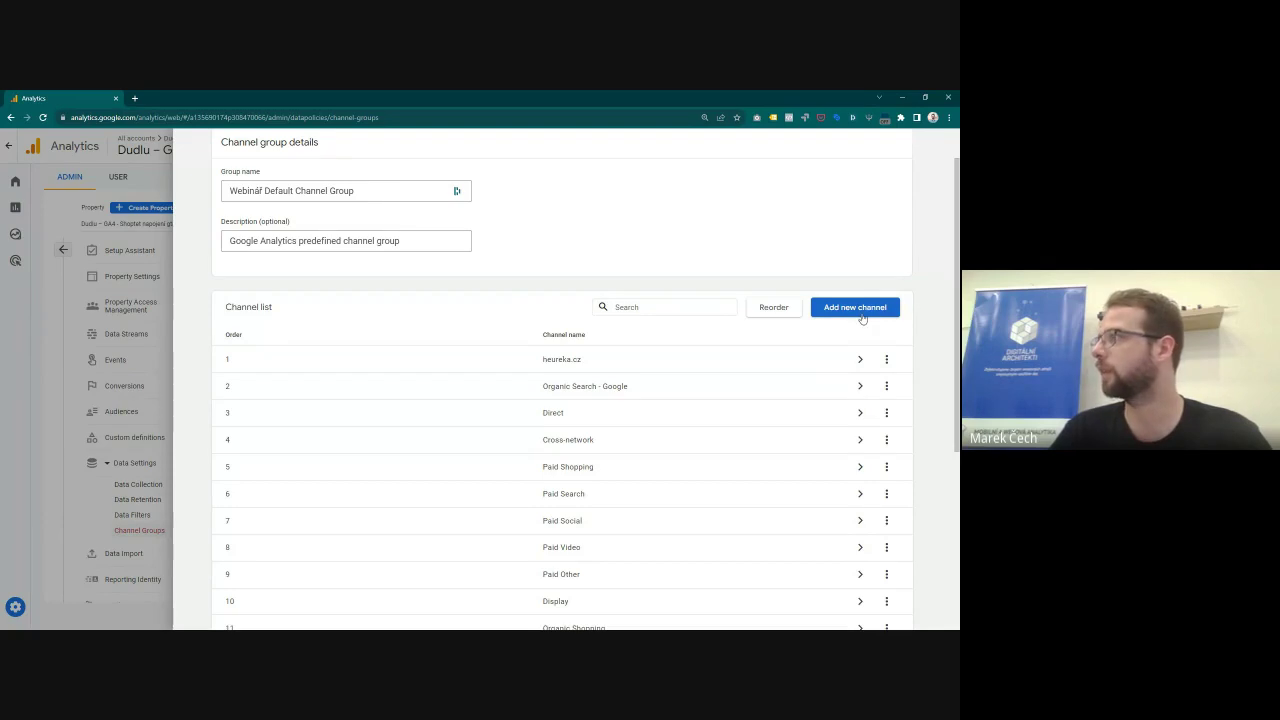
Step: Set the heureka.cz channel's Source condition to partially matches regex for "heureka" and save the channel
{"action": "left_click", "coordinate": [886, 359]}
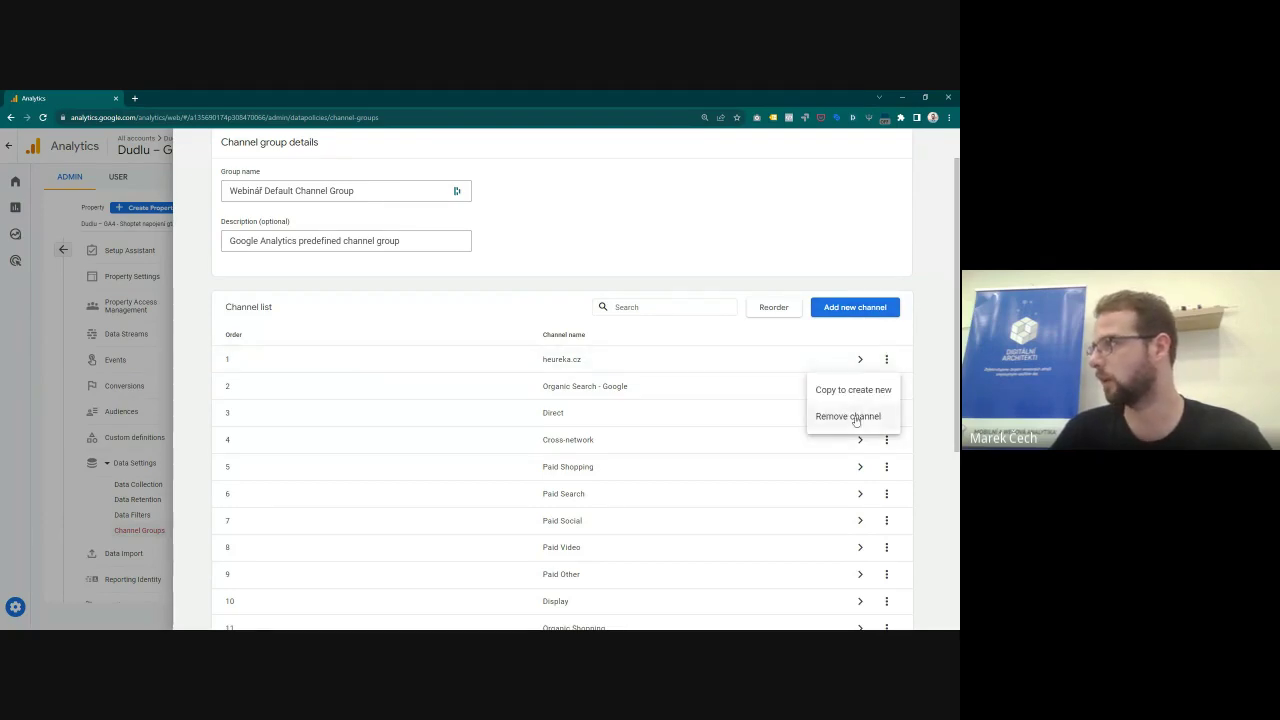
{"action": "left_click", "coordinate": [610, 367]}
{"action": "left_click", "coordinate": [608, 367]}
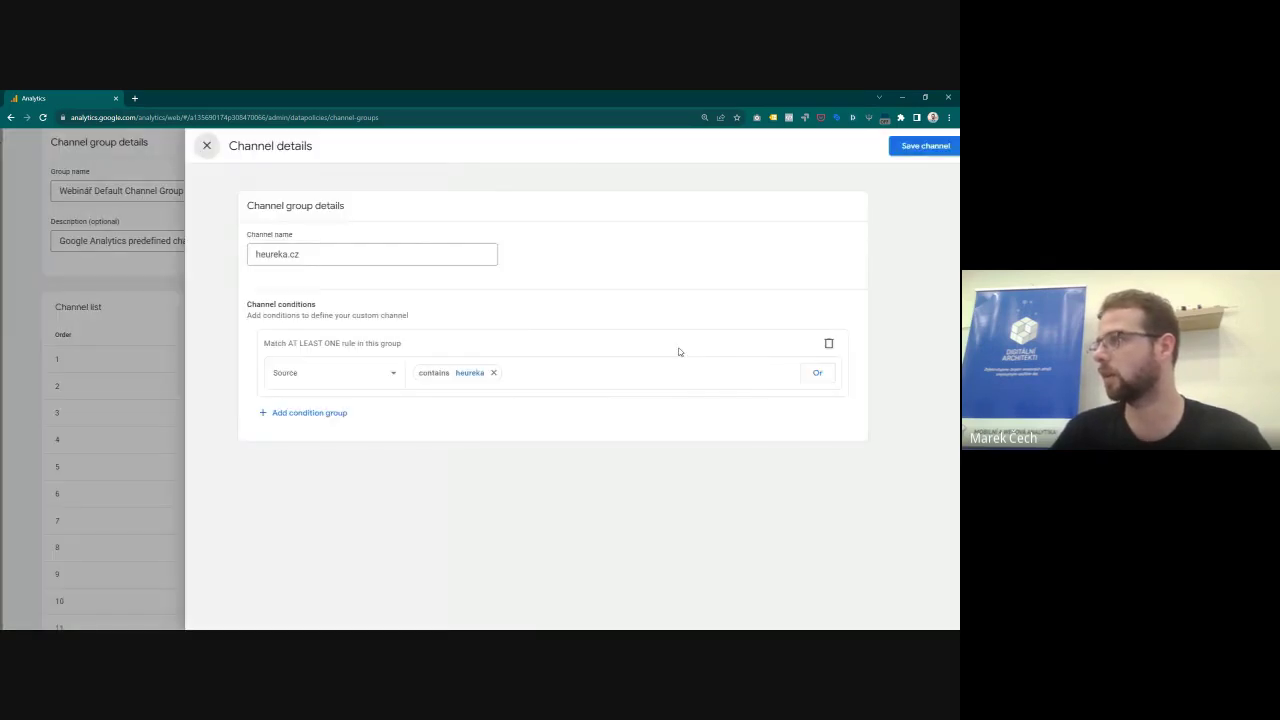
{"action": "left_click", "coordinate": [423, 373]}
{"action": "left_click", "coordinate": [446, 400]}
{"action": "scroll", "coordinate": [457, 520], "scroll_direction": "down", "scroll_amount": 2}
{"action": "left_click", "coordinate": [458, 515]}
{"action": "left_click", "coordinate": [520, 481]}
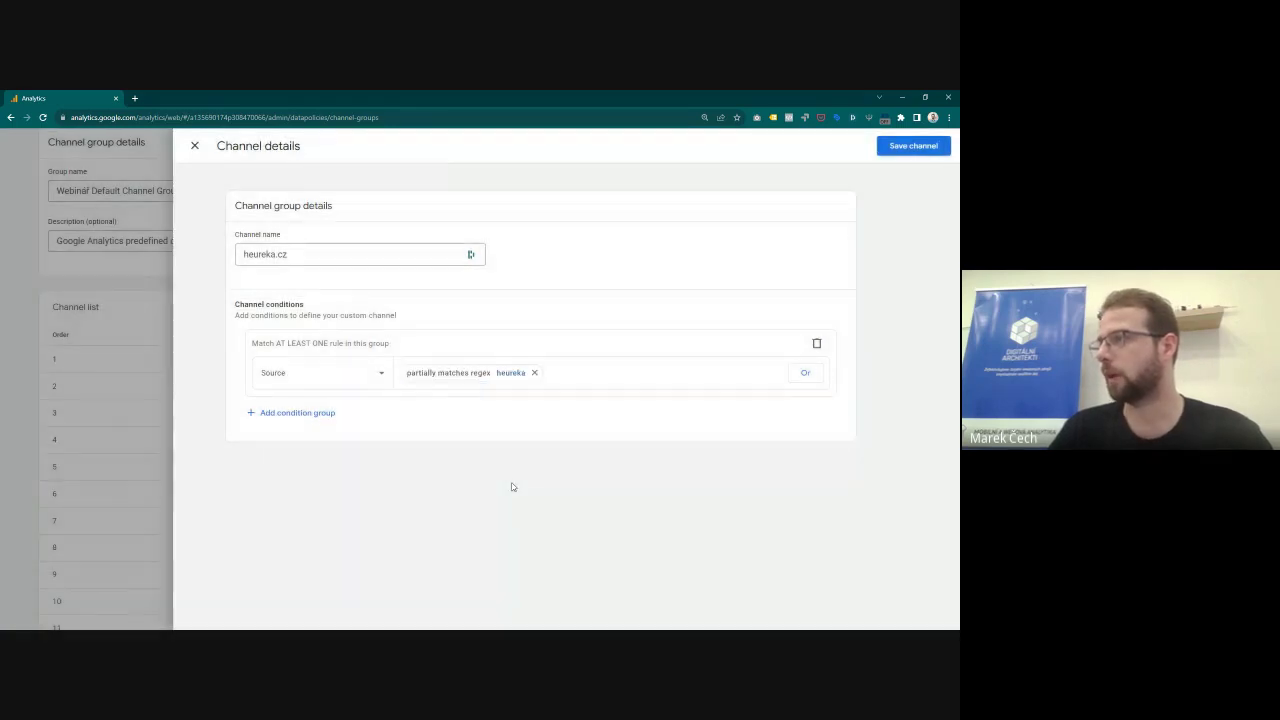
{"action": "left_click", "coordinate": [938, 146]}
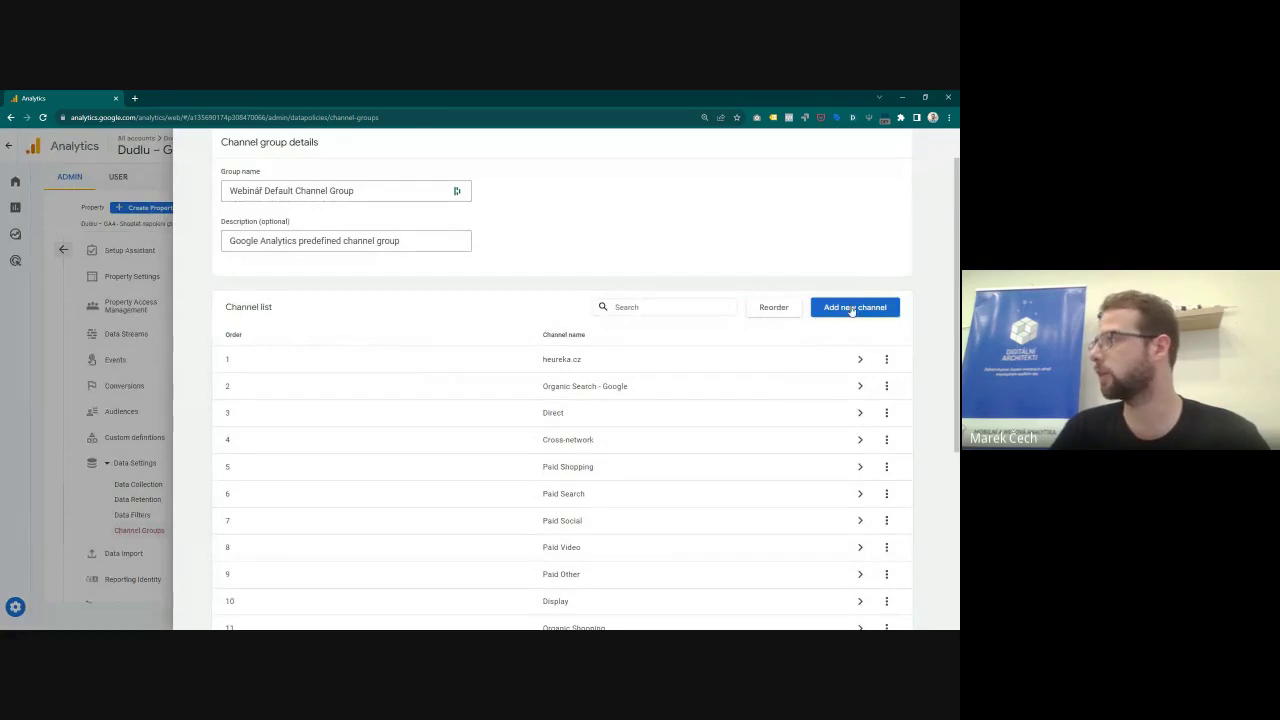
Step: Create a new channel in the group and name it "Social - Facebook"
{"action": "left_click", "coordinate": [851, 308]}
{"action": "type", "text": "F"}
{"action": "key", "text": "BackSpace"}
{"action": "type", "text": "Social - Facebook"}
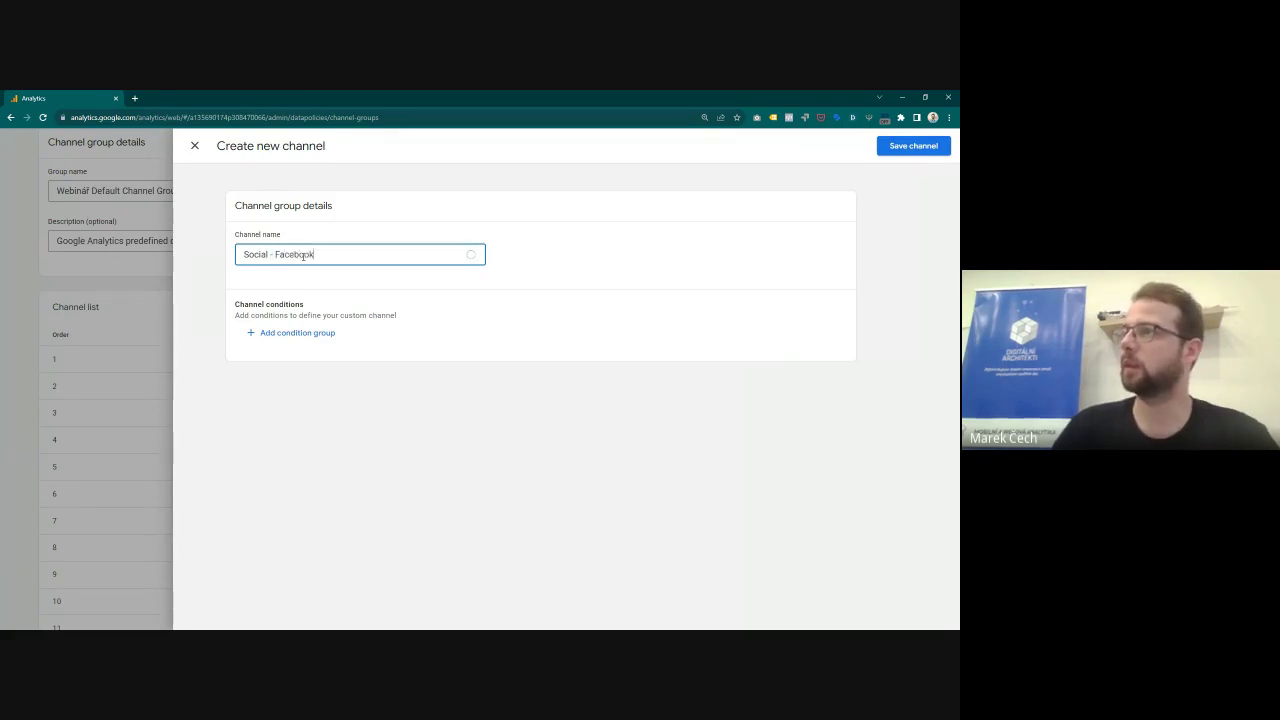
Step: Add a condition group where Source partially matches regex "facebook", and extend the channel name to "Social - Facebook - Paid"
{"action": "left_click", "coordinate": [318, 334]}
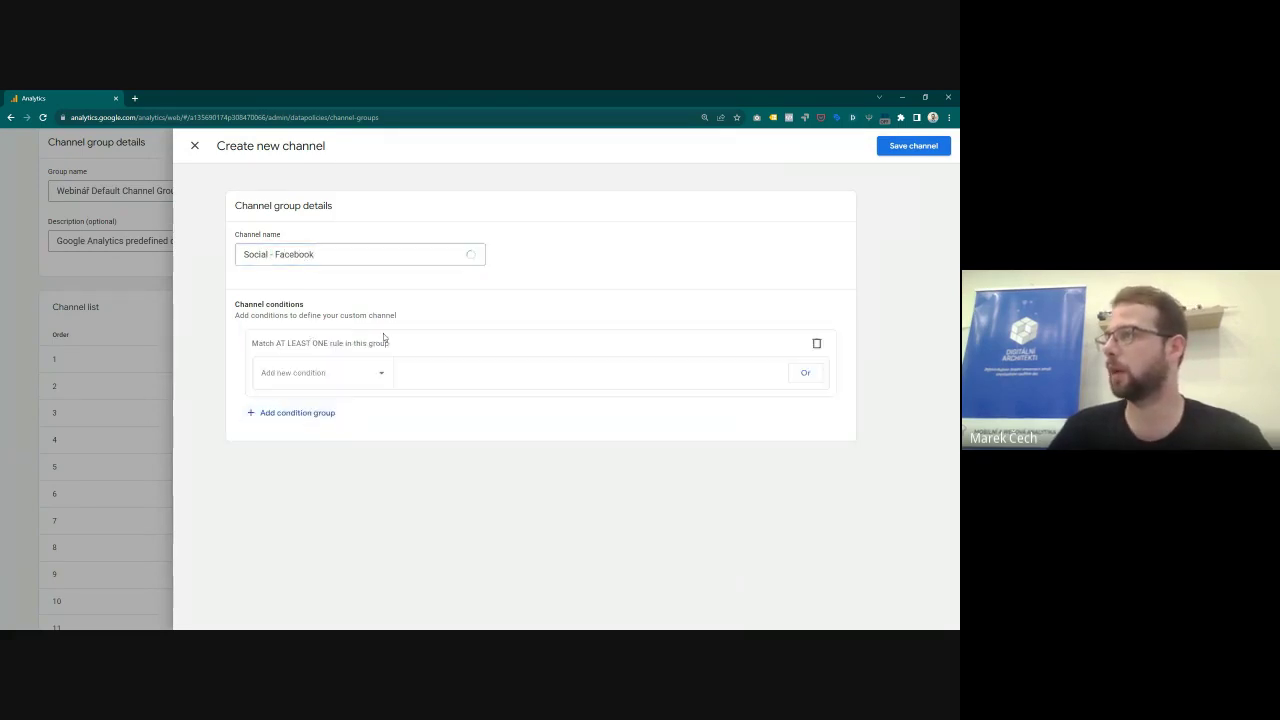
{"action": "left_click", "coordinate": [337, 371]}
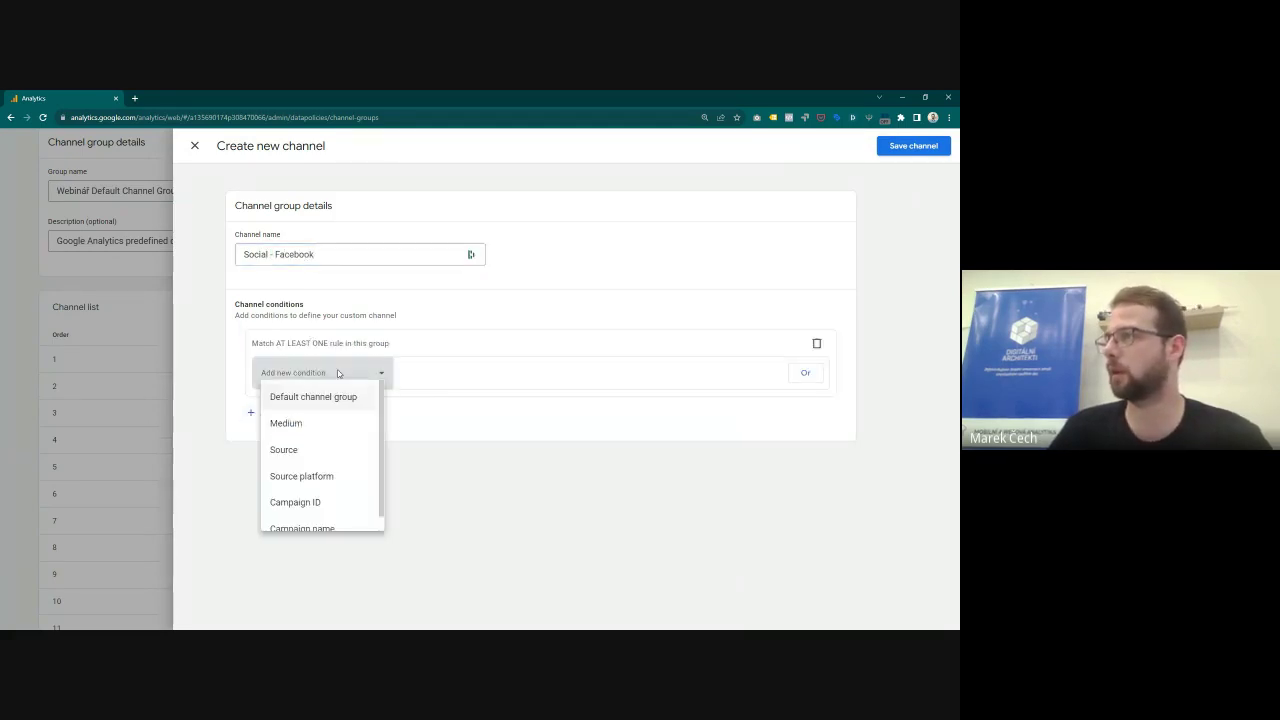
{"action": "left_click", "coordinate": [308, 450]}
{"action": "left_click", "coordinate": [438, 372]}
{"action": "left_click", "coordinate": [459, 401]}
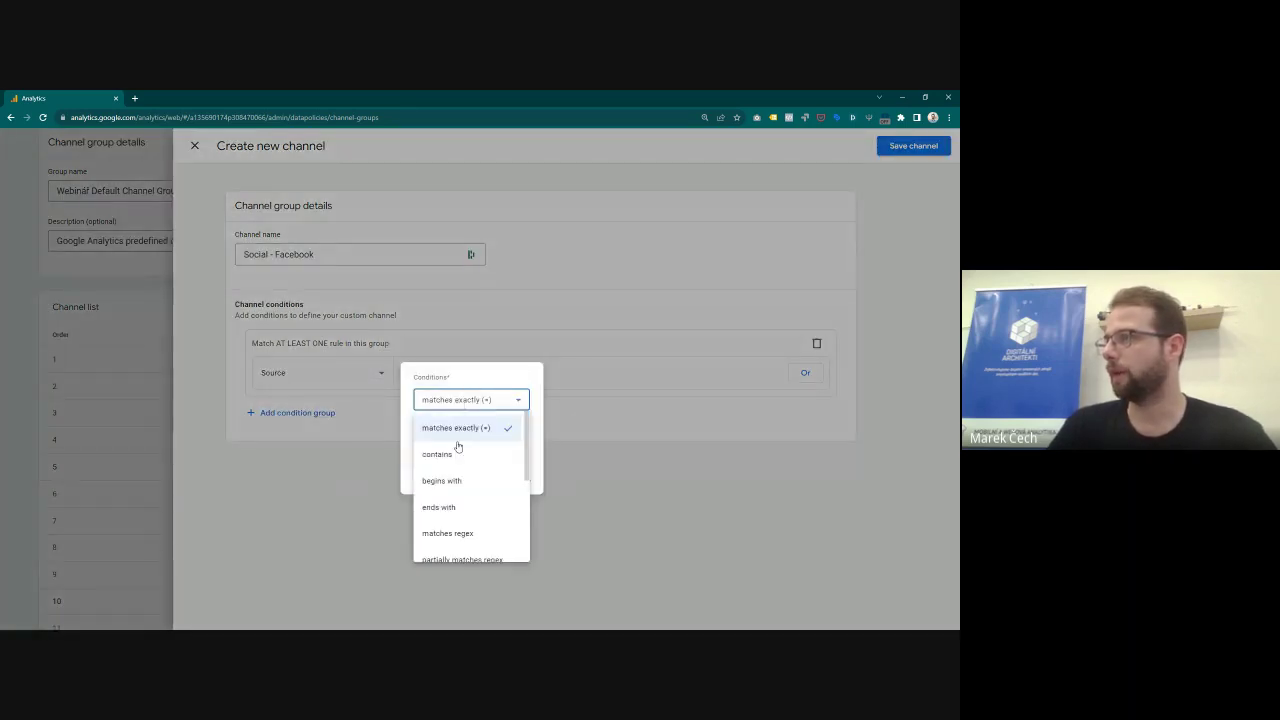
{"action": "scroll", "coordinate": [465, 500], "scroll_direction": "down", "scroll_amount": 3}
{"action": "left_click", "coordinate": [463, 537]}
{"action": "left_click", "coordinate": [468, 400]}
{"action": "scroll", "coordinate": [465, 450], "scroll_direction": "down", "scroll_amount": 3}
{"action": "left_click", "coordinate": [460, 433]}
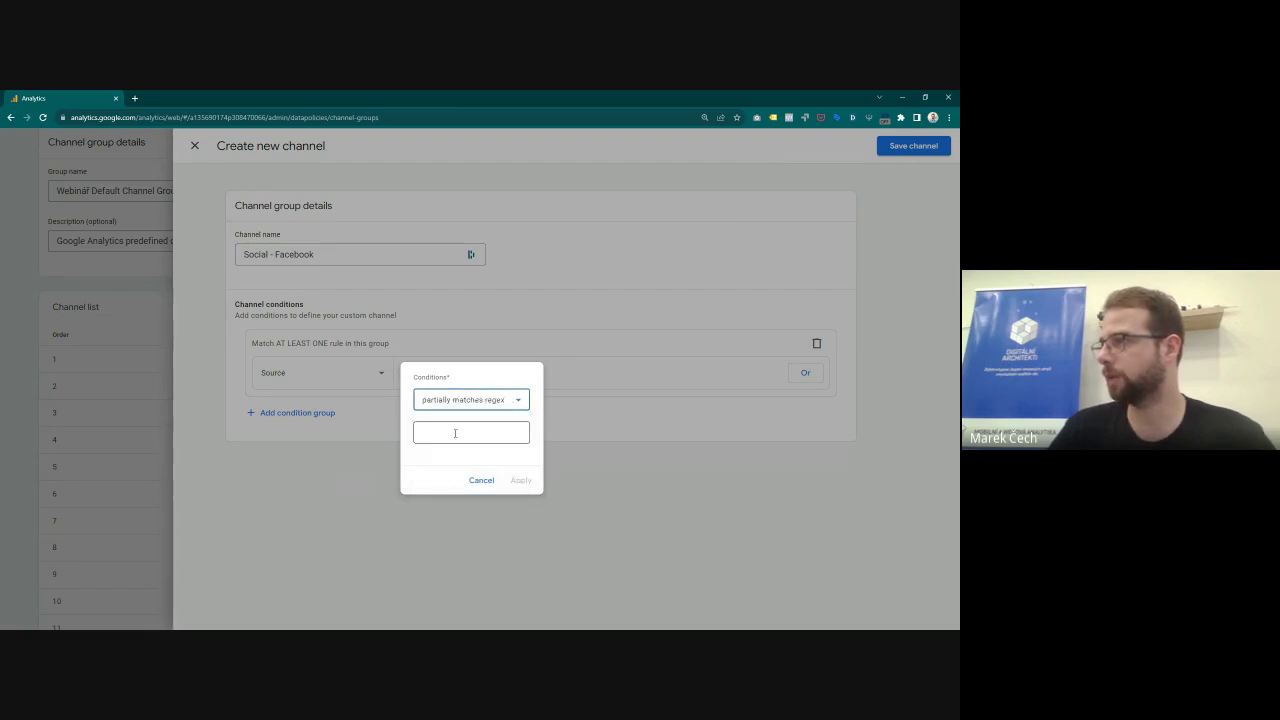
{"action": "type", "text": "facebook"}
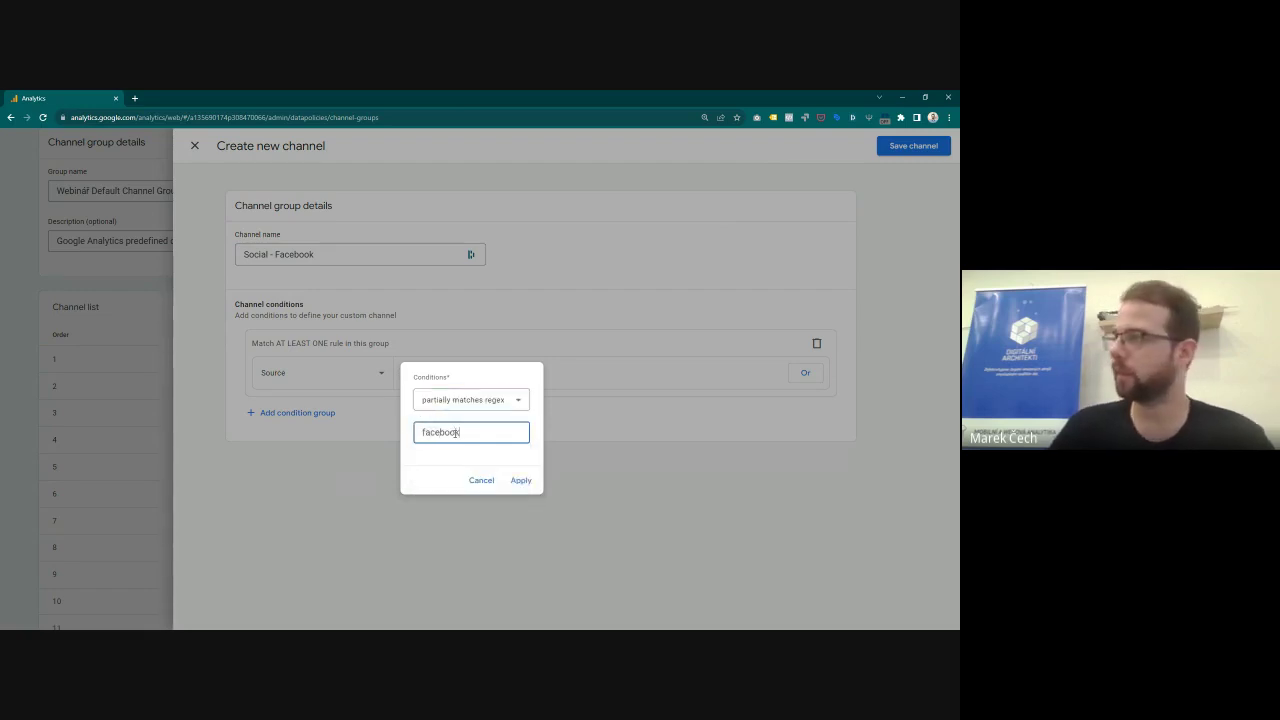
{"action": "left_click", "coordinate": [520, 479]}
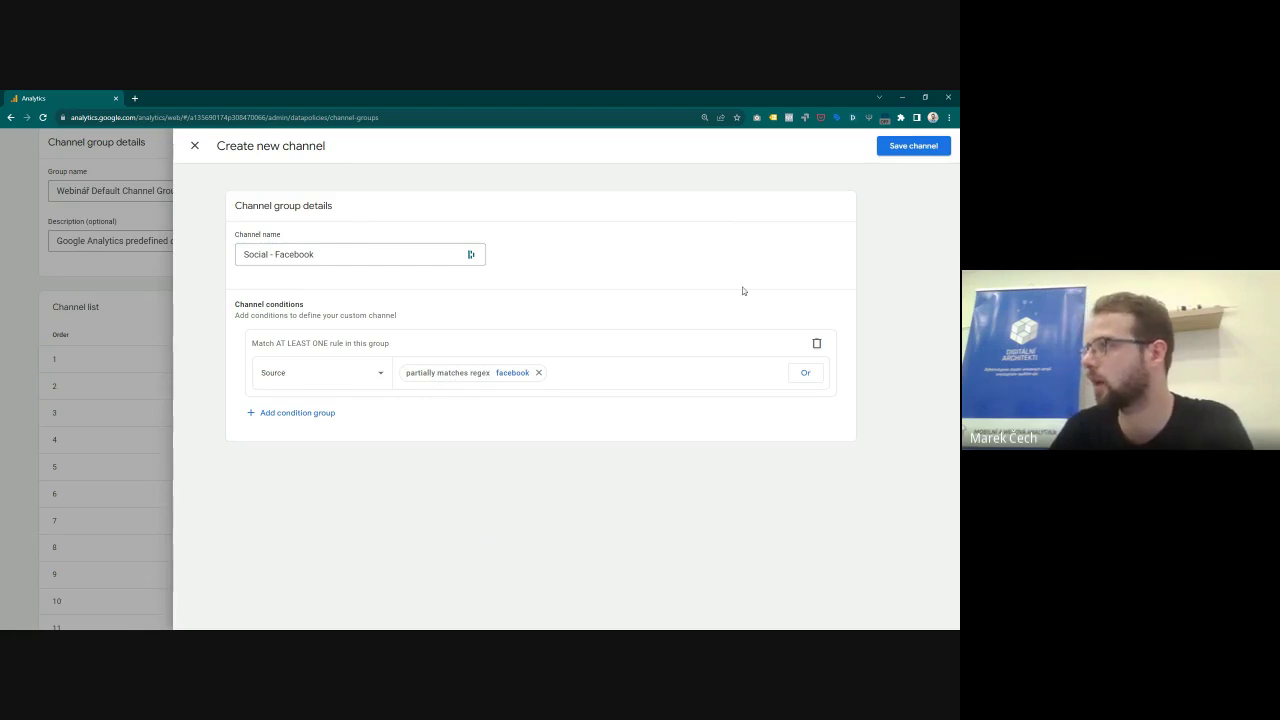
{"action": "left_click", "coordinate": [346, 258]}
{"action": "type", "text": "- Paid"}
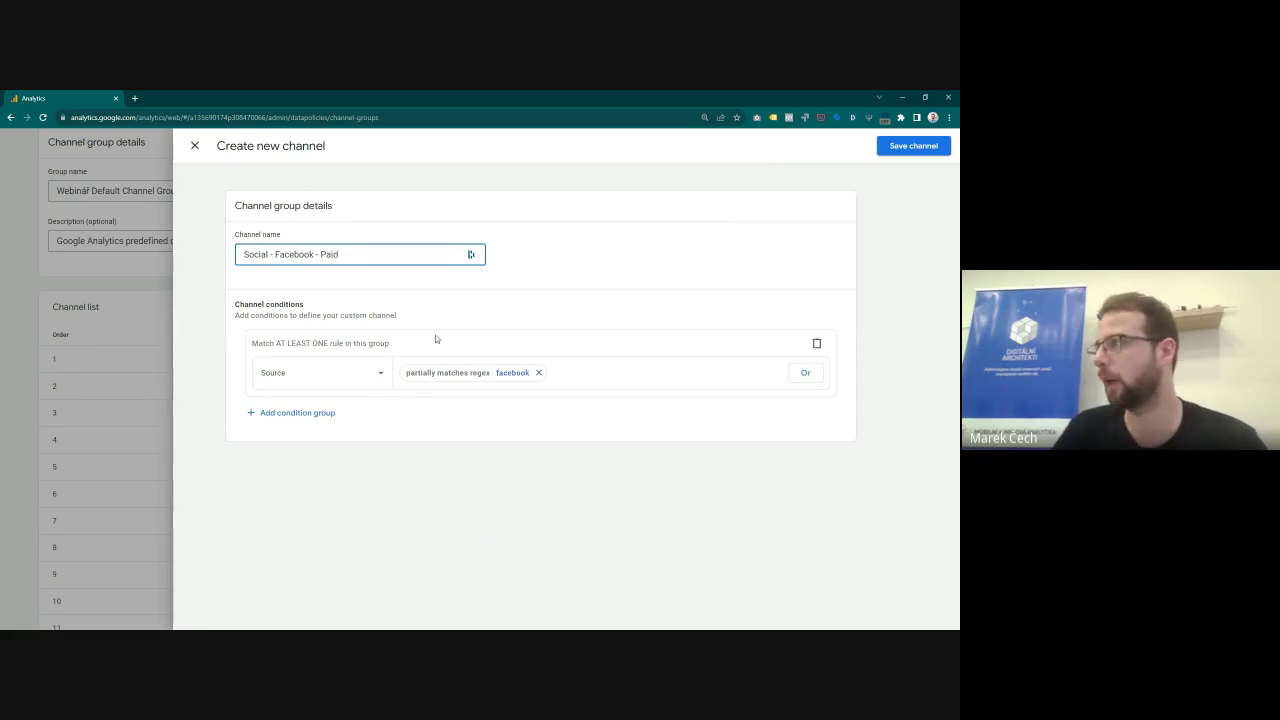
{"action": "left_click", "coordinate": [297, 412]}
{"action": "left_click", "coordinate": [293, 463]}
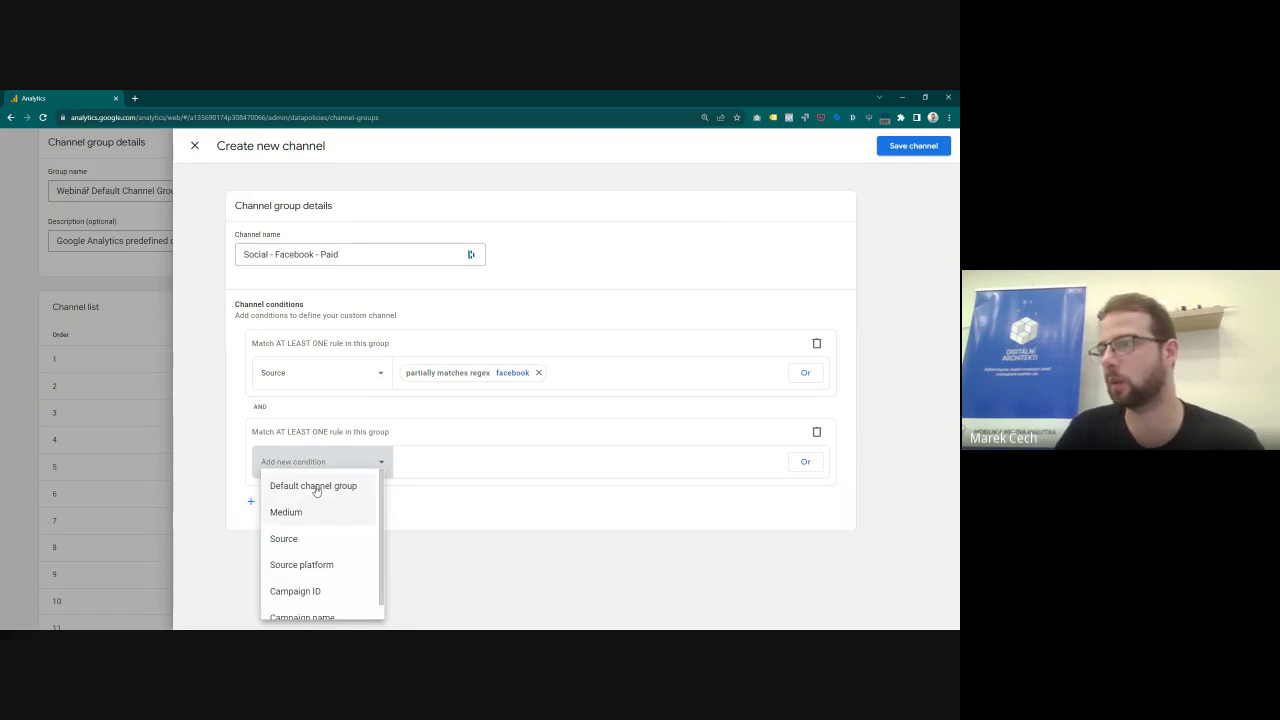
{"action": "left_click", "coordinate": [300, 511]}
{"action": "left_click", "coordinate": [468, 461]}
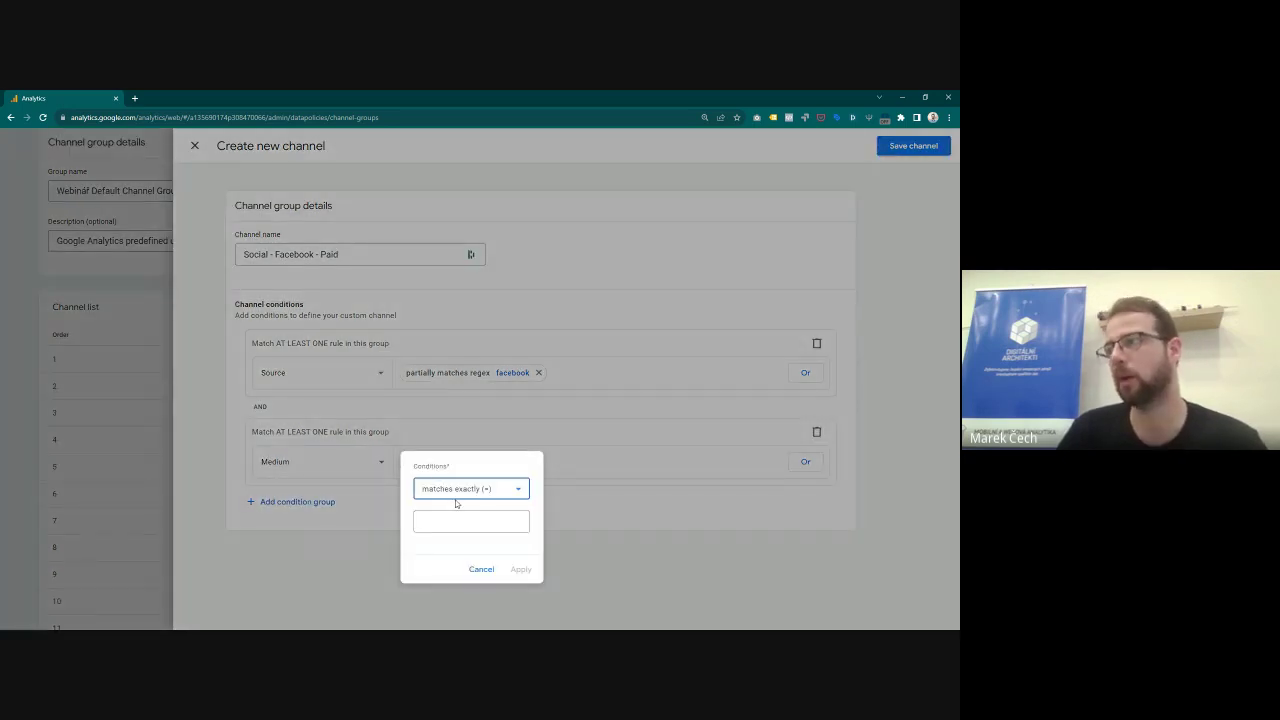
{"action": "left_click", "coordinate": [481, 569]}
{"action": "left_click", "coordinate": [816, 431]}
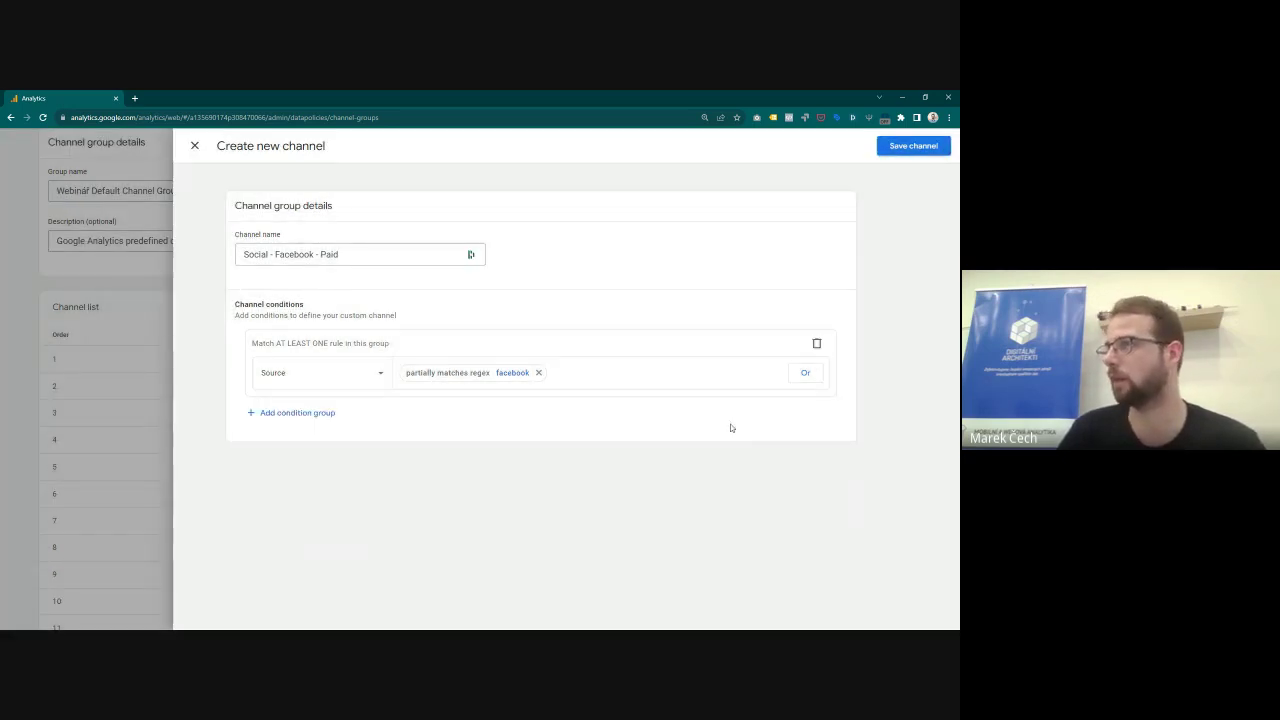
Step: Shorten the new channel's name to "Social - Facebook" and save the channel
{"action": "left_click", "coordinate": [319, 258]}
{"action": "key", "text": "Delete"}
{"action": "key", "text": "Delete"}
{"action": "key", "text": "Delete"}
{"action": "key", "text": "Delete"}
{"action": "key", "text": "Delete"}
{"action": "key", "text": "Delete"}
{"action": "left_click", "coordinate": [905, 146]}
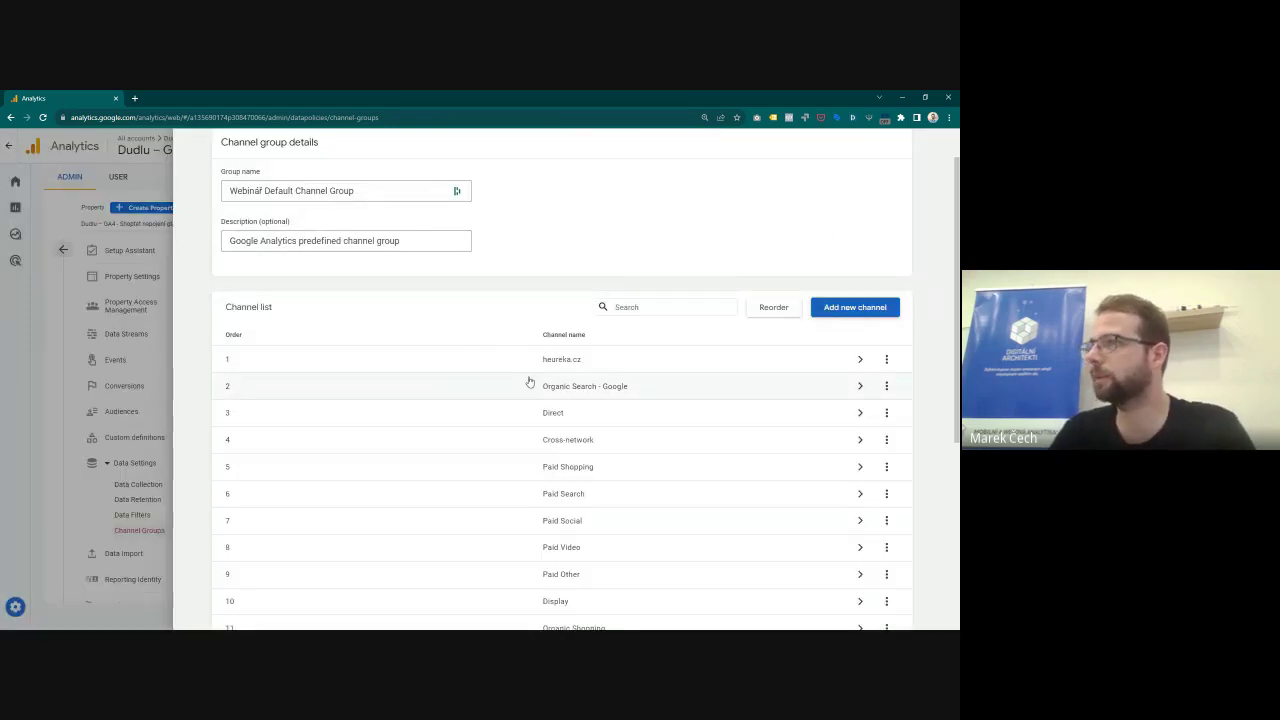
Step: Reorder the channels so zbozi.cz and Social - Facebook come directly after heureka.cz, apply the order and save the group
{"action": "scroll", "coordinate": [529, 377], "scroll_direction": "down", "scroll_amount": 4}
{"action": "scroll", "coordinate": [669, 571], "scroll_direction": "up", "scroll_amount": 5}
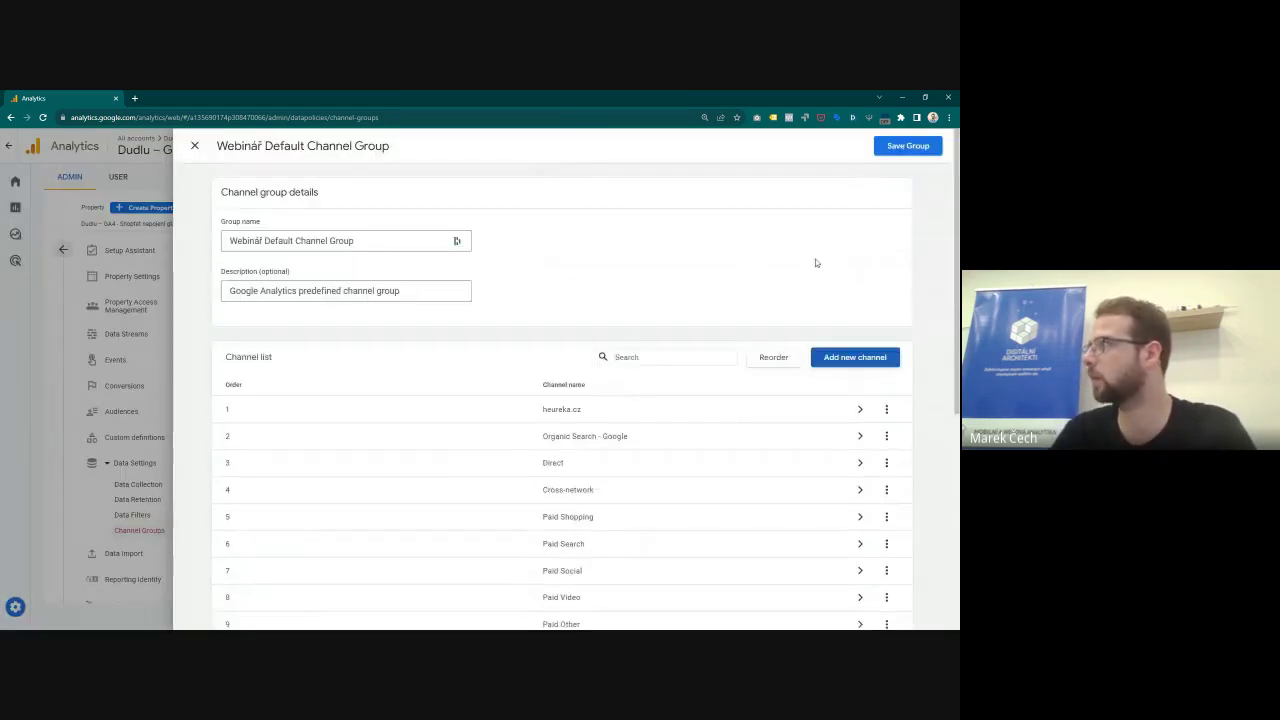
{"action": "left_click", "coordinate": [773, 357]}
{"action": "scroll", "coordinate": [337, 466], "scroll_direction": "down", "scroll_amount": 5}
{"action": "left_click_drag", "start_coordinate": [233, 569], "coordinate": [268, 158]}
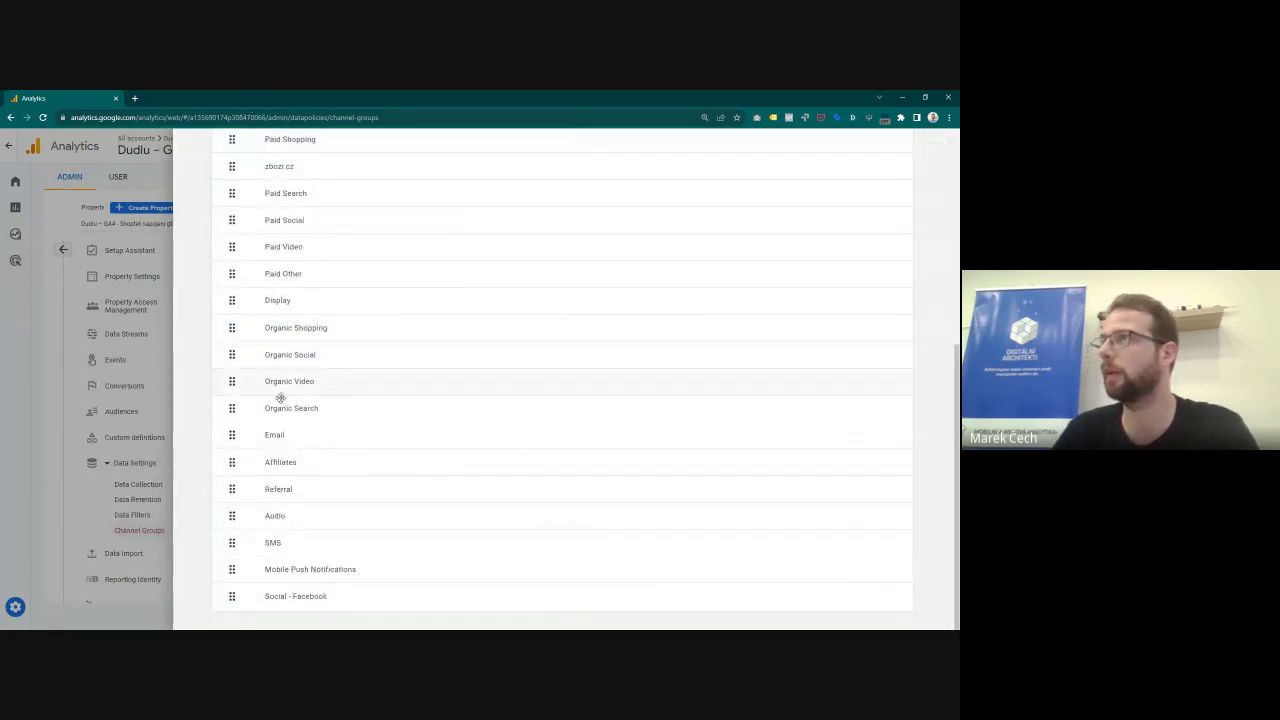
{"action": "left_click_drag", "start_coordinate": [231, 596], "coordinate": [271, 191]}
{"action": "scroll", "coordinate": [234, 251], "scroll_direction": "up", "scroll_amount": 1}
{"action": "left_click_drag", "start_coordinate": [232, 267], "coordinate": [230, 158]}
{"action": "left_click_drag", "start_coordinate": [231, 293], "coordinate": [429, 197]}
{"action": "scroll", "coordinate": [560, 300], "scroll_direction": "up", "scroll_amount": 3}
{"action": "left_click", "coordinate": [876, 357]}
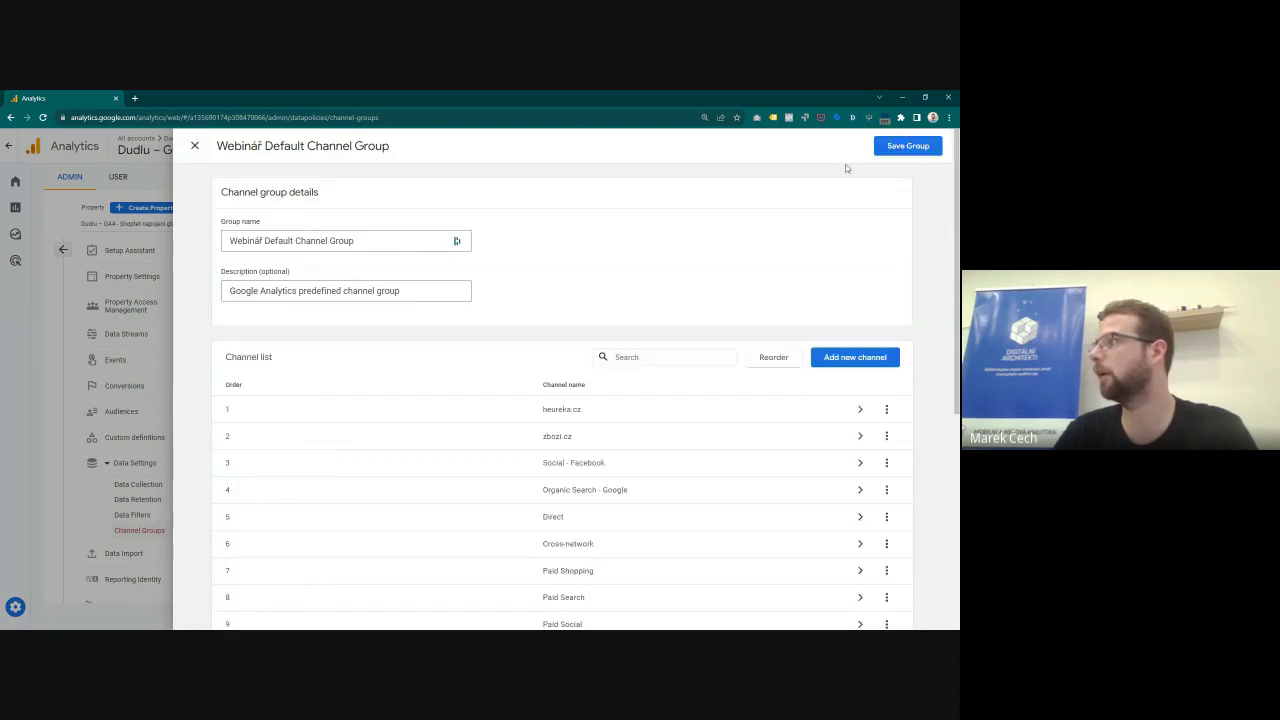
{"action": "left_click", "coordinate": [908, 145]}
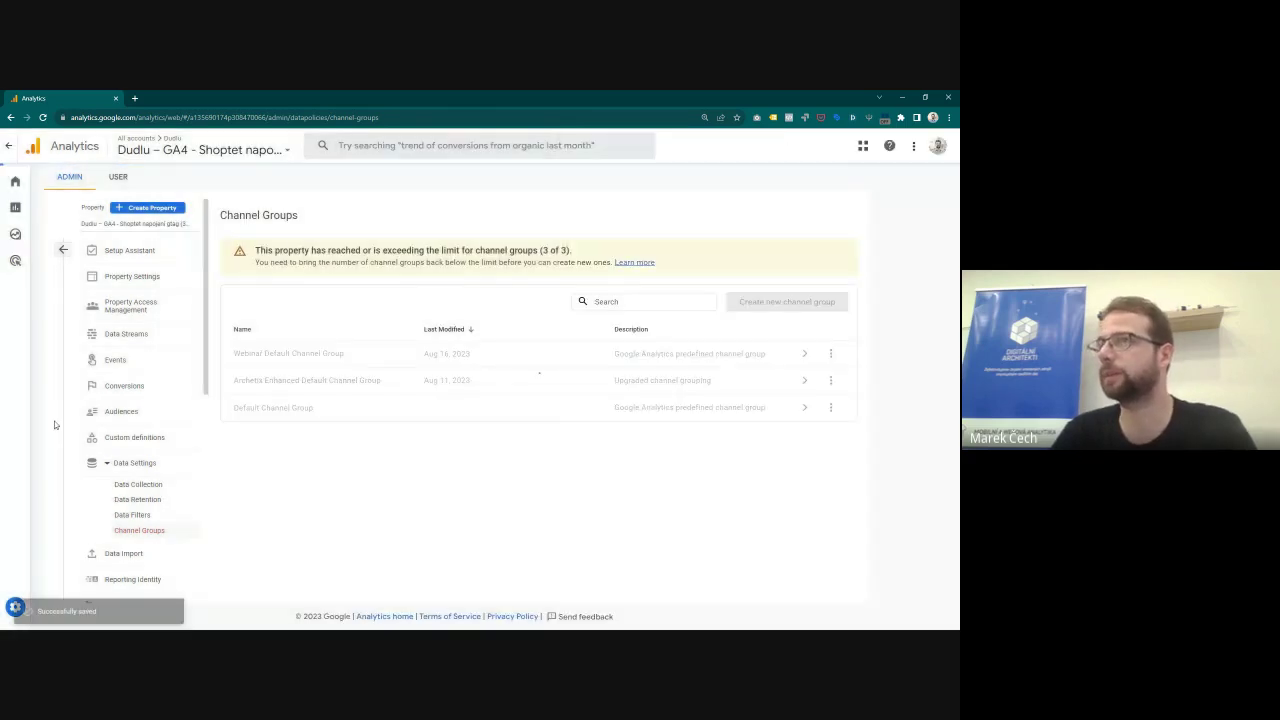
Step: Open the Traffic acquisition report and set its primary dimension to Session Webinář Default Channel Group
{"action": "left_click", "coordinate": [16, 208]}
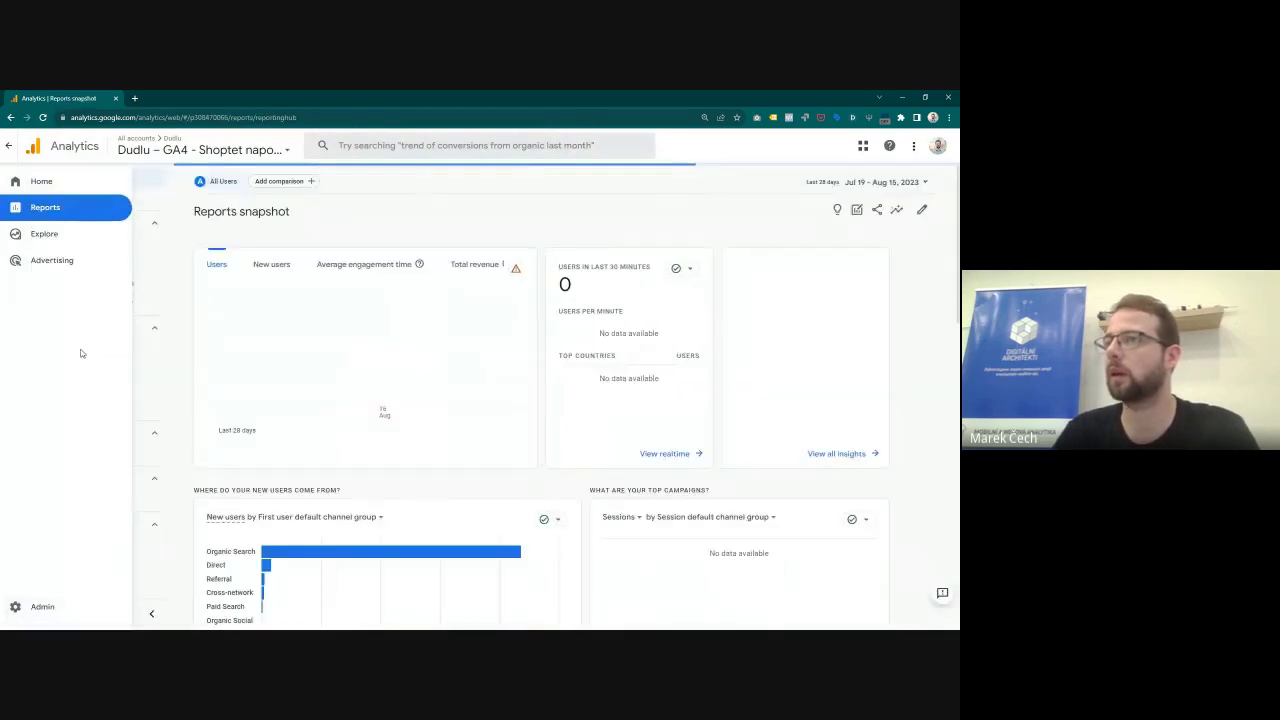
{"action": "left_click", "coordinate": [123, 352]}
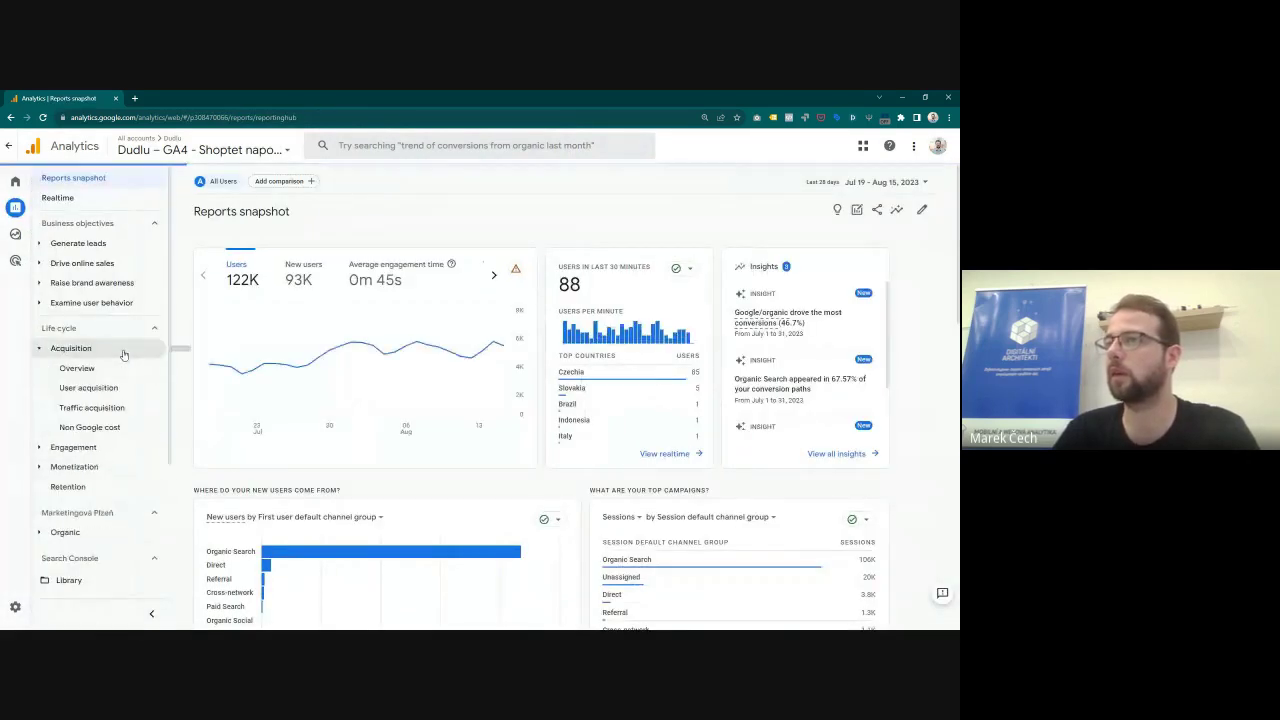
{"action": "left_click", "coordinate": [100, 410]}
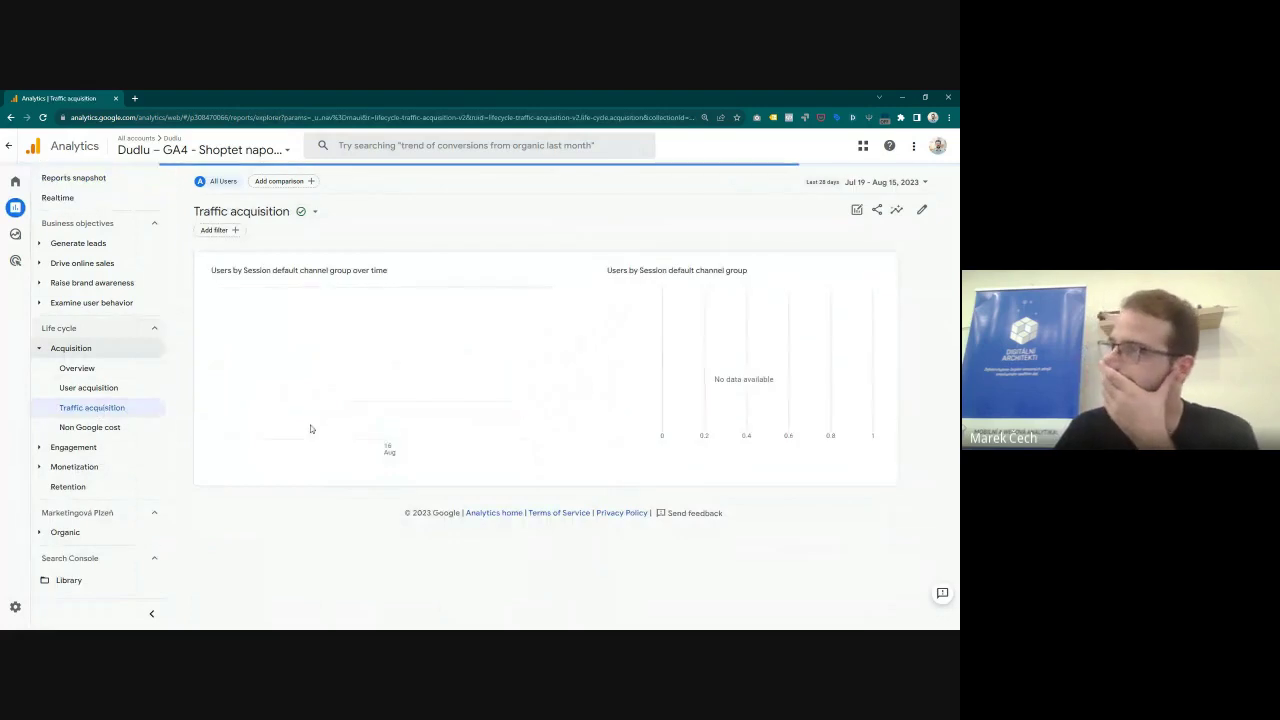
{"action": "scroll", "coordinate": [380, 366], "scroll_direction": "down", "scroll_amount": 2}
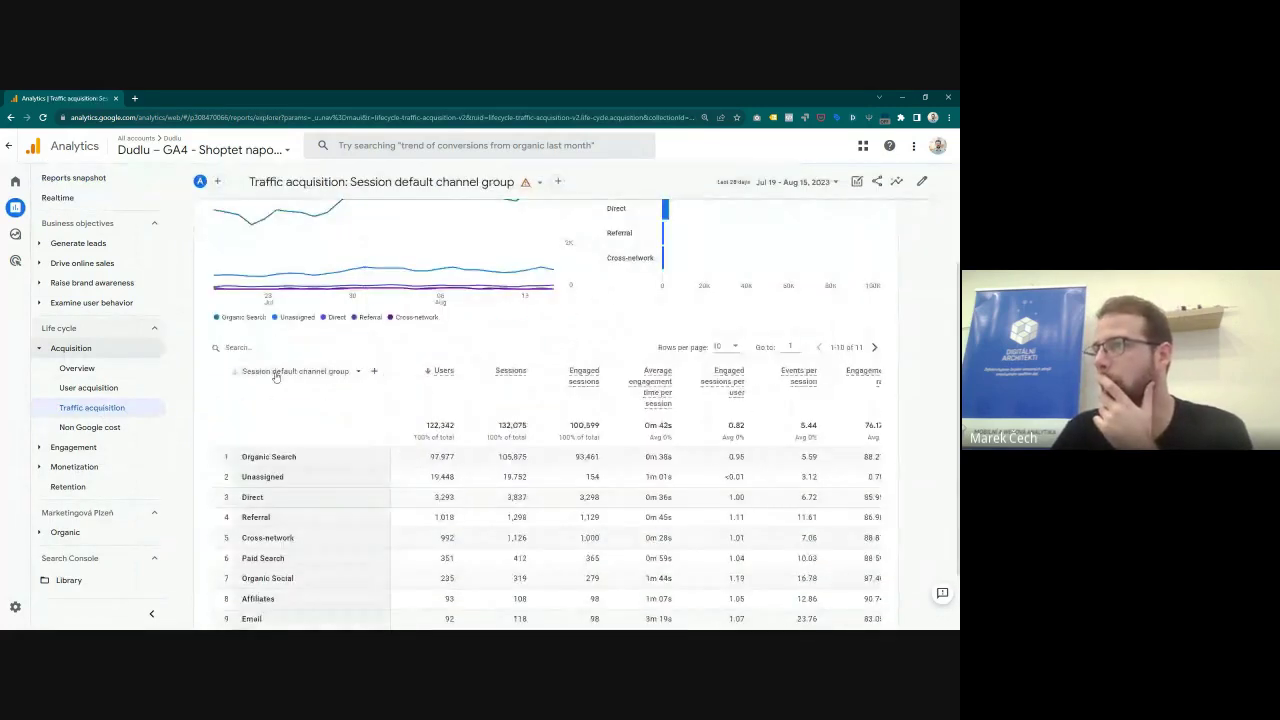
{"action": "left_click", "coordinate": [358, 371]}
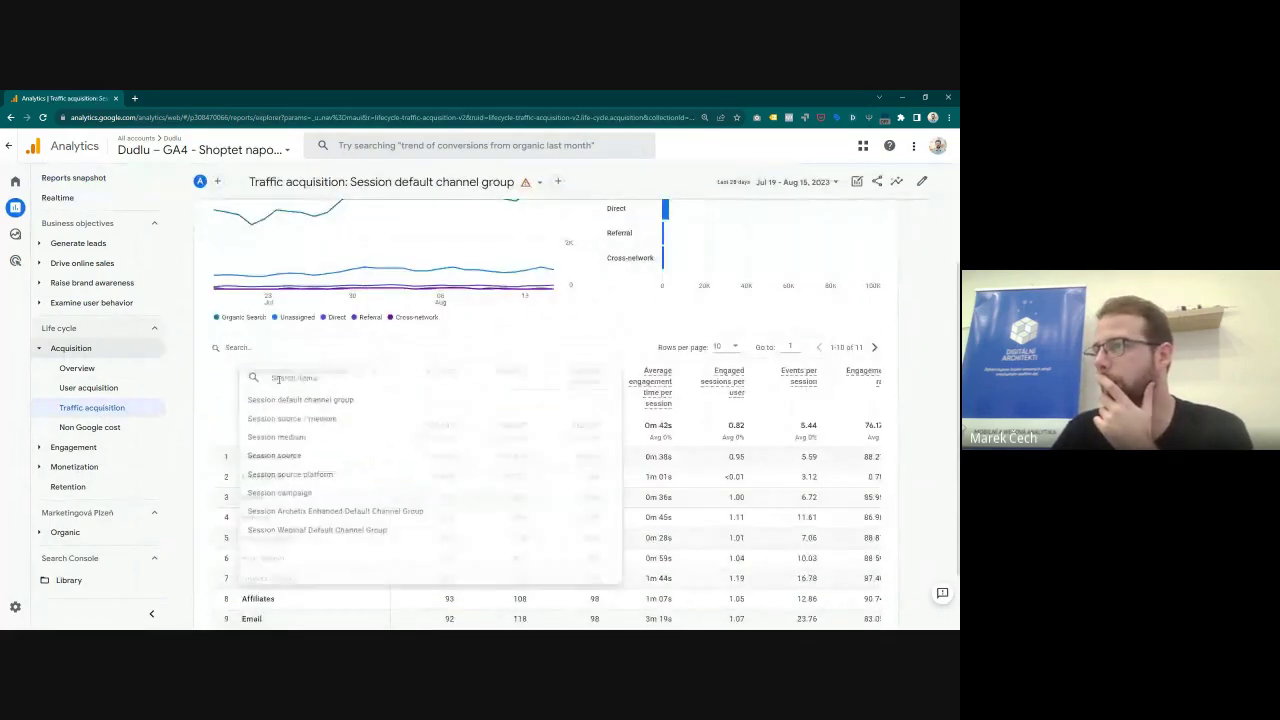
{"action": "left_click", "coordinate": [292, 531]}
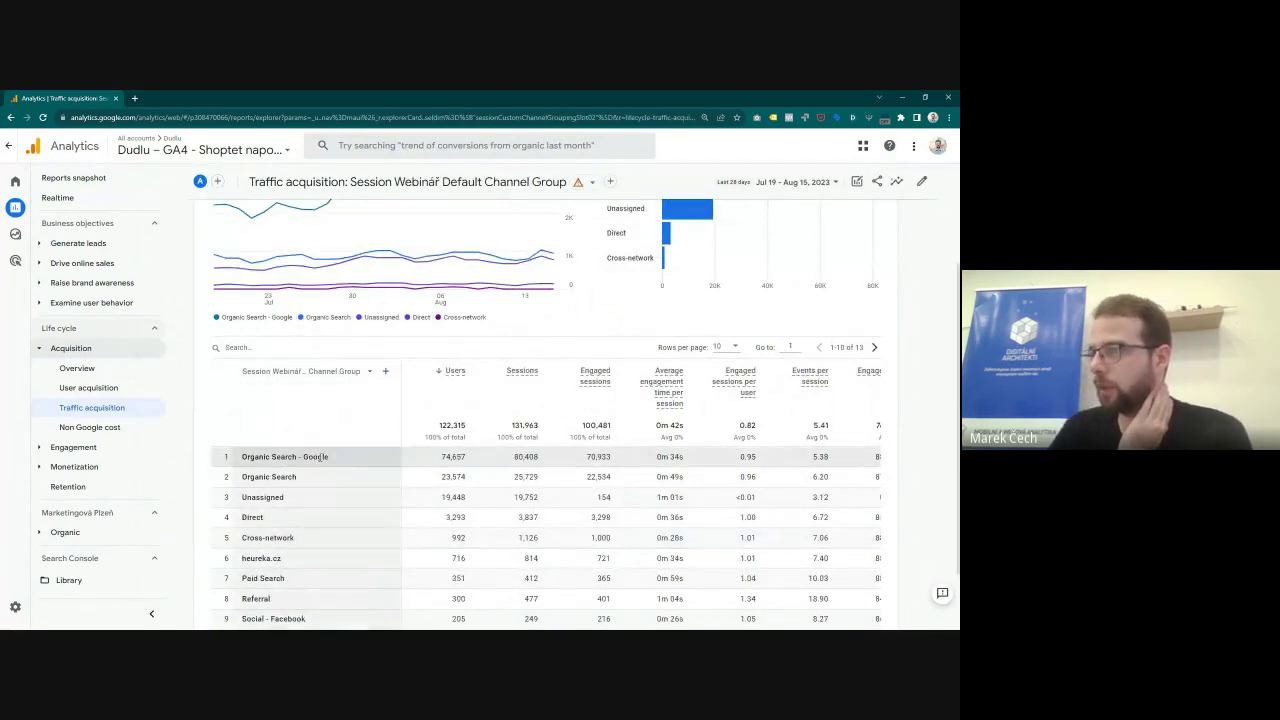
Step: Set the channel table to 100 rows per page and review the complete channel list
{"action": "scroll", "coordinate": [280, 485], "scroll_direction": "down", "scroll_amount": 1}
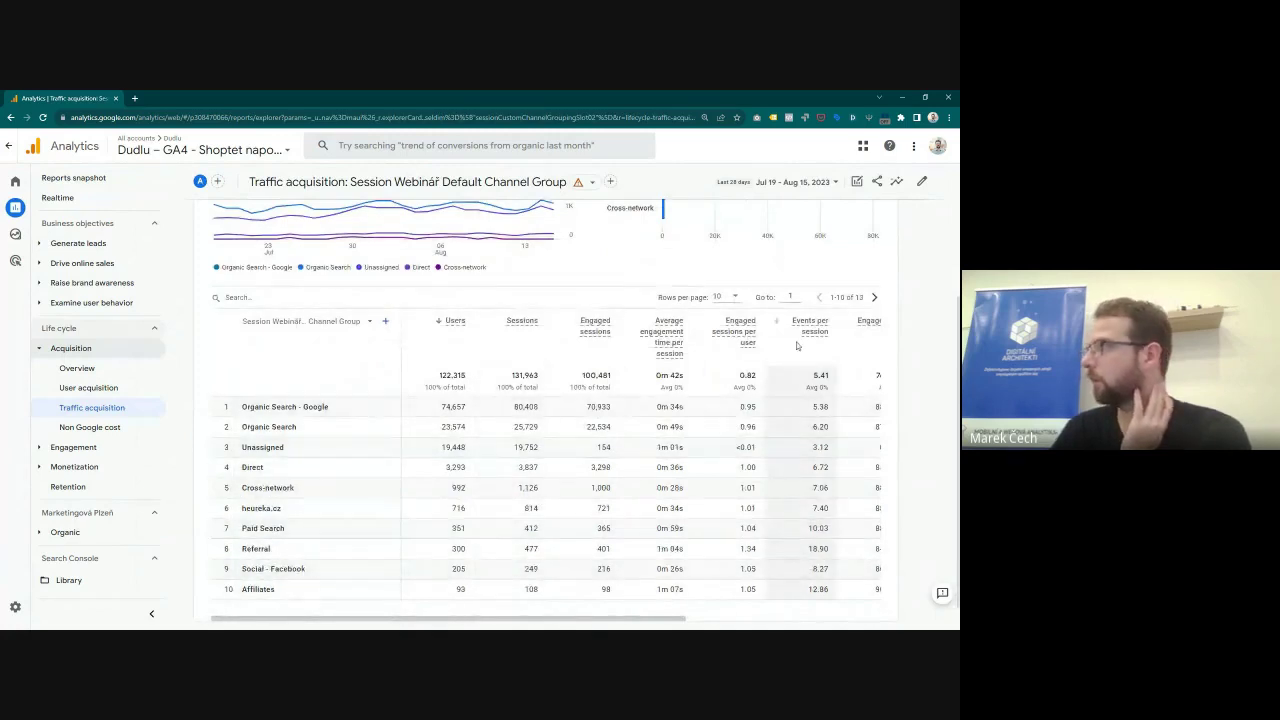
{"action": "left_click", "coordinate": [724, 297]}
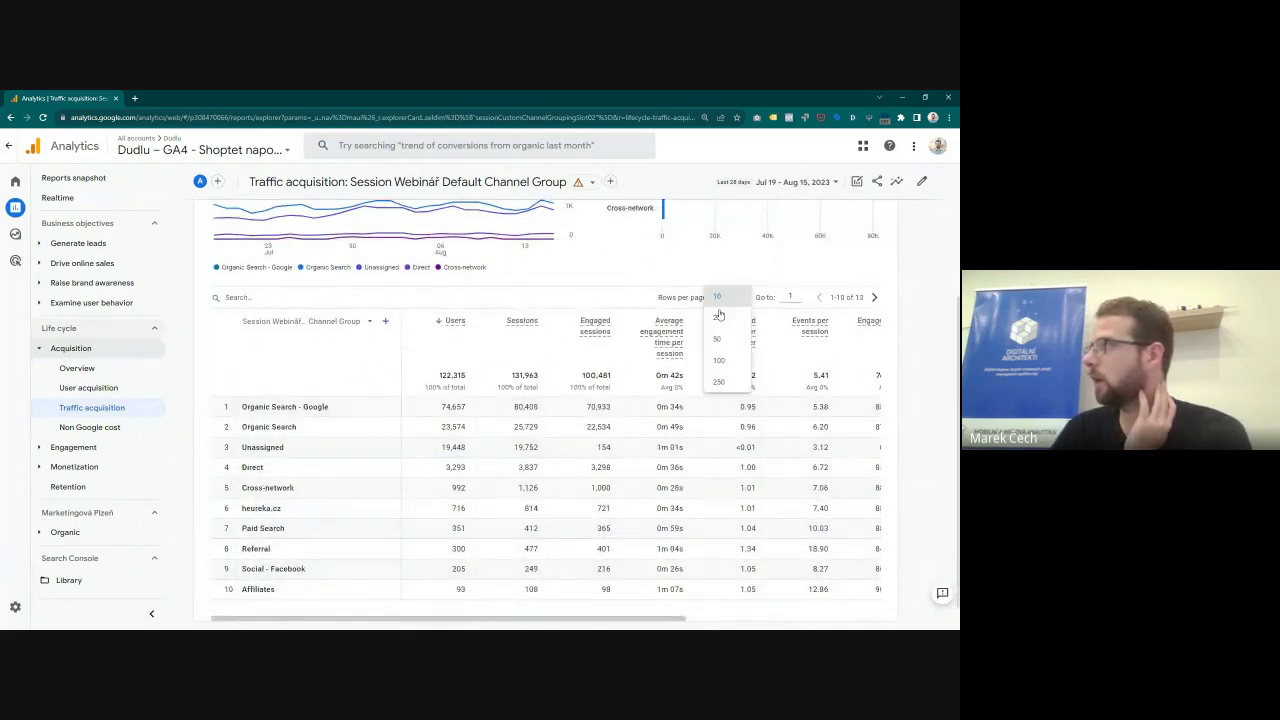
{"action": "left_click", "coordinate": [718, 360]}
{"action": "scroll", "coordinate": [379, 375], "scroll_direction": "down", "scroll_amount": 1}
{"action": "scroll", "coordinate": [379, 375], "scroll_direction": "down", "scroll_amount": 1}
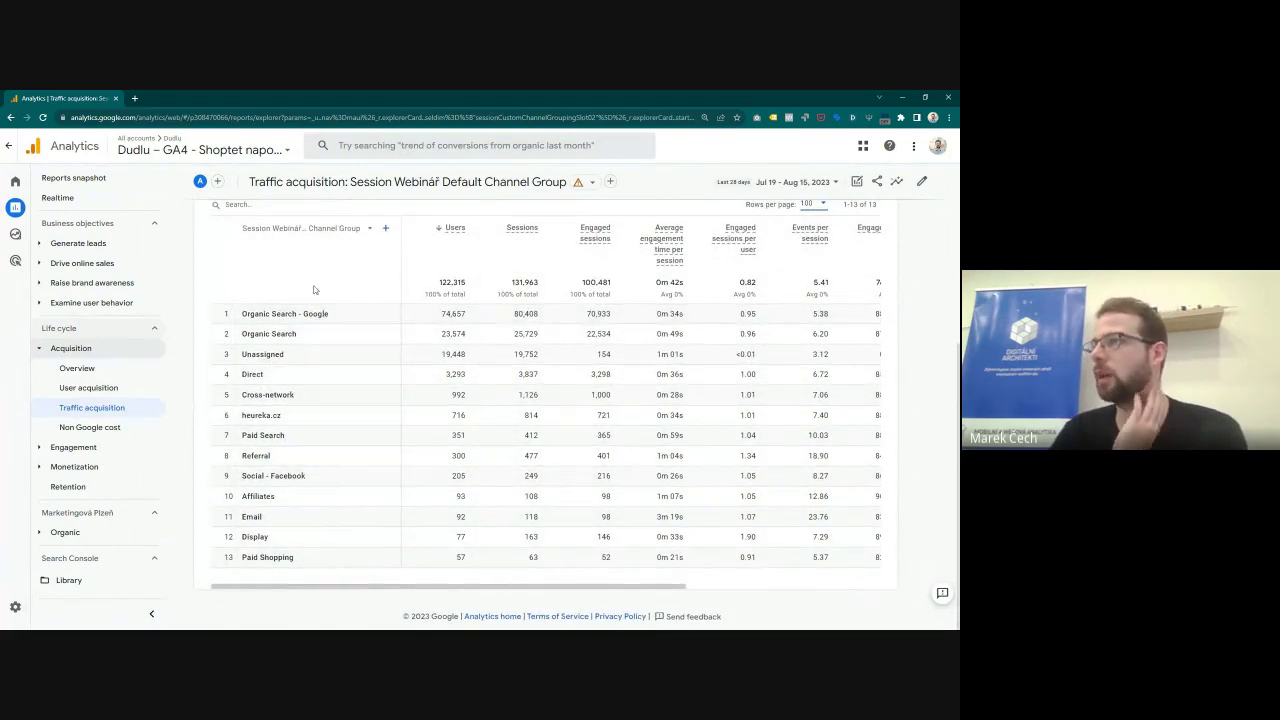
{"action": "scroll", "coordinate": [250, 250], "scroll_direction": "up", "scroll_amount": 1}
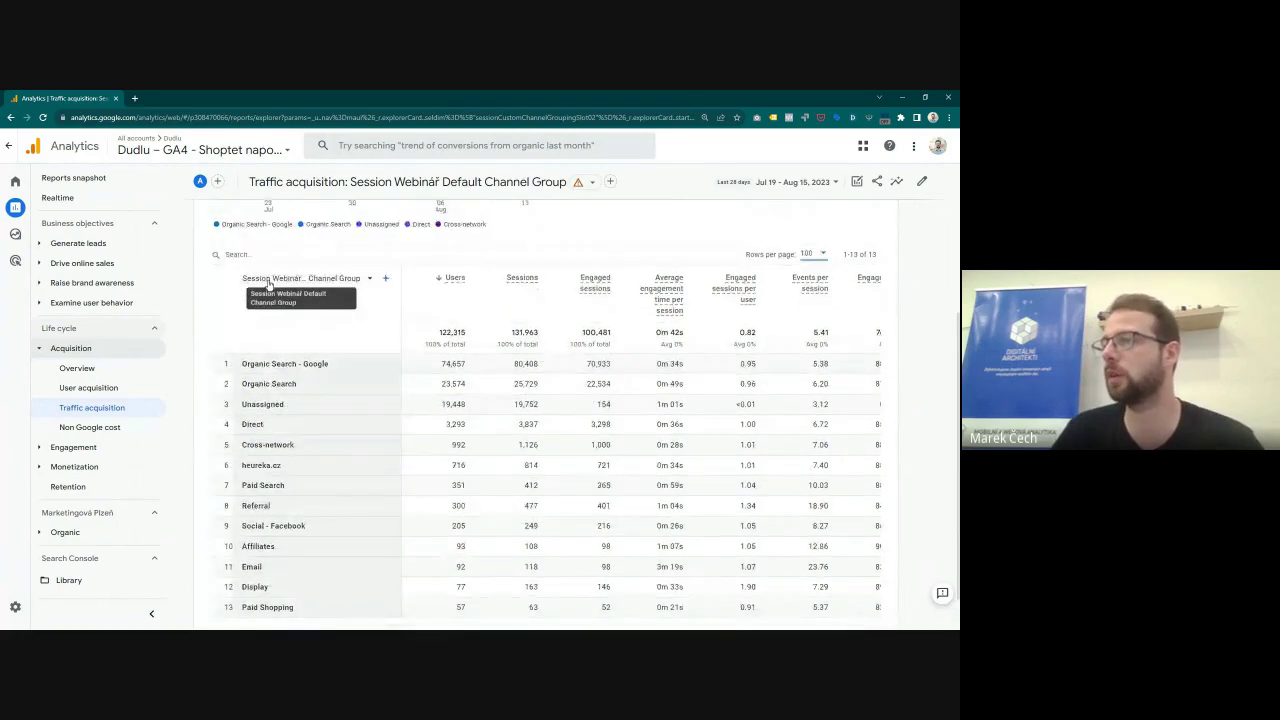
Step: Search the channel table for "facebook" and add Session source / medium as the secondary dimension
{"action": "left_click", "coordinate": [236, 252]}
{"action": "type", "text": "facebook"}
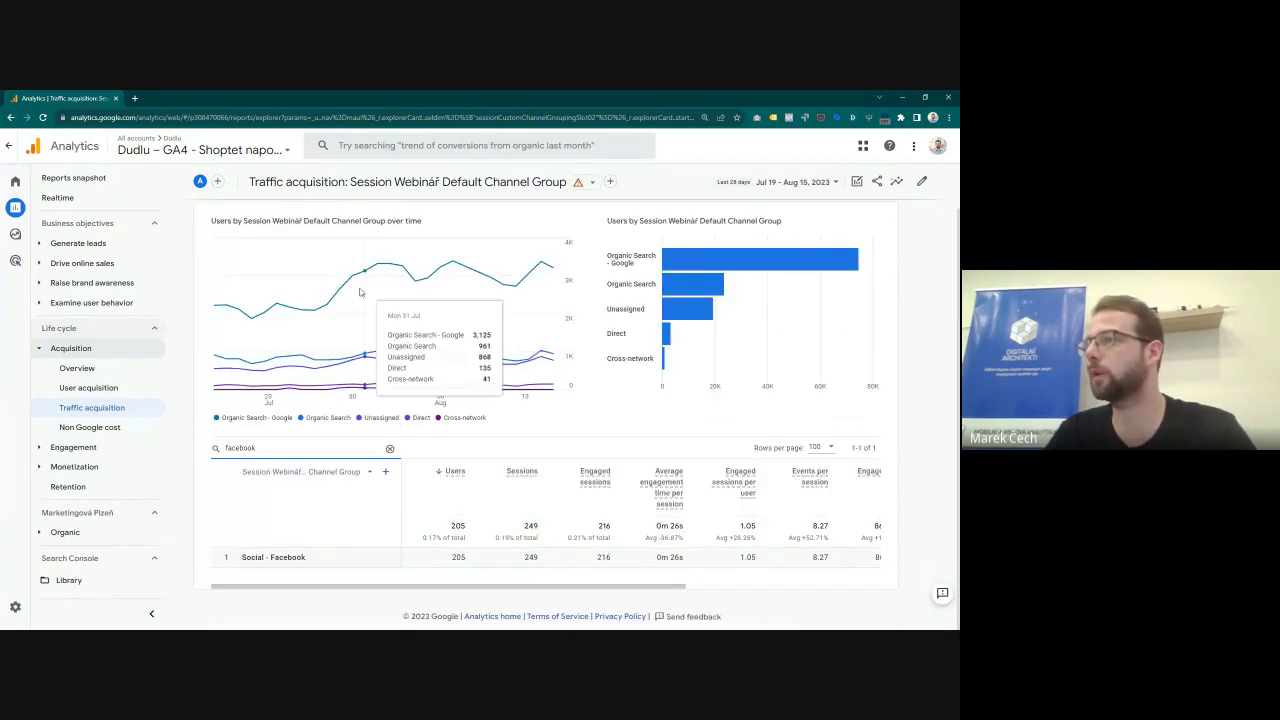
{"action": "left_click", "coordinate": [385, 472]}
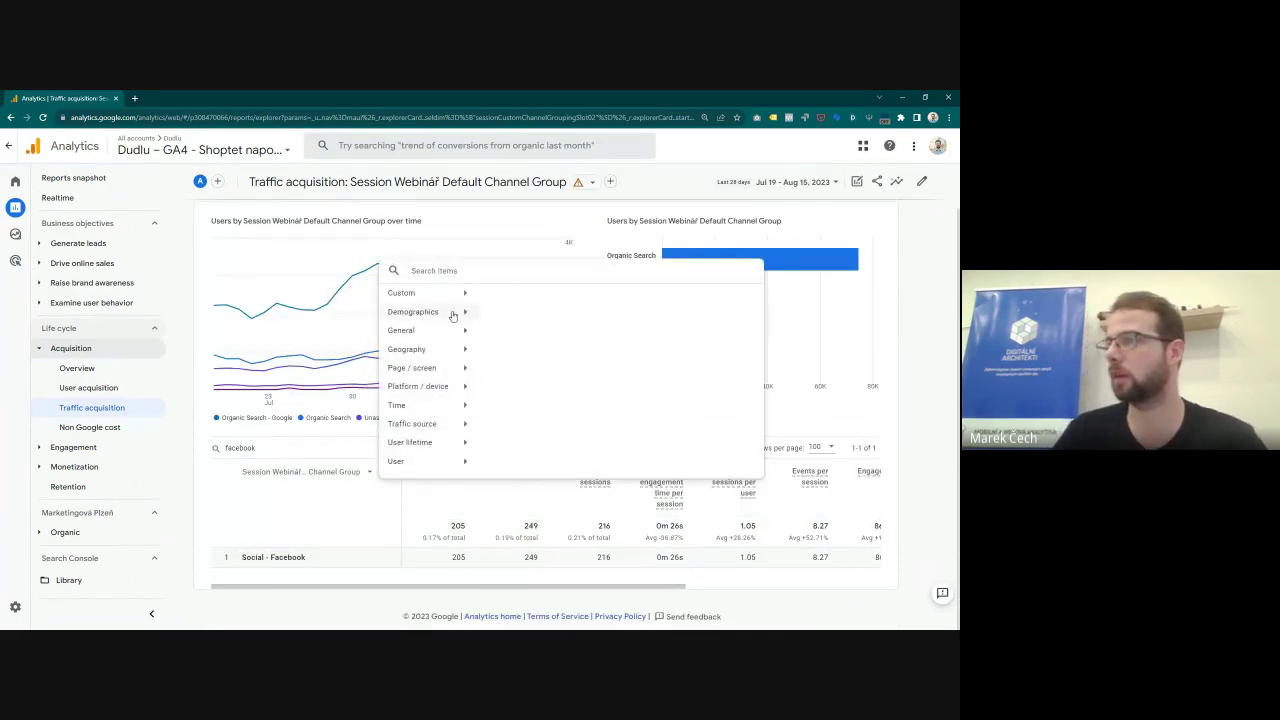
{"action": "type", "text": "s"}
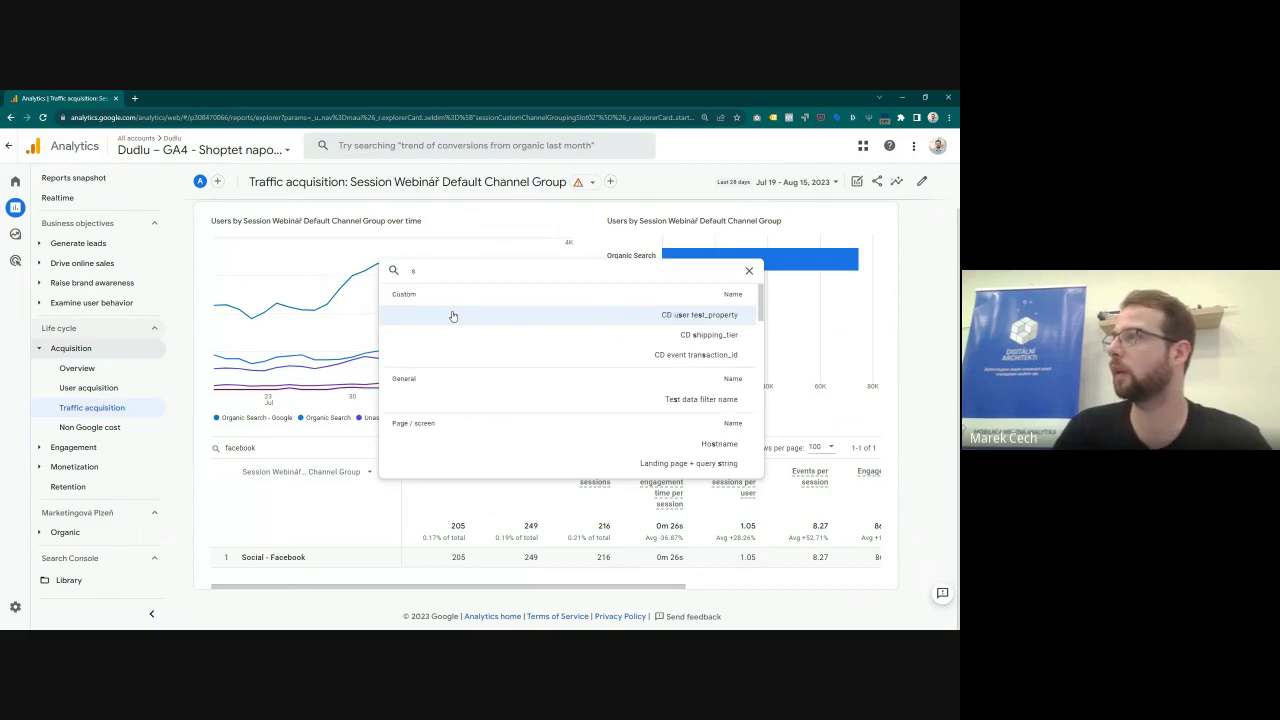
{"action": "type", "text": "ource"}
{"action": "left_click", "coordinate": [614, 396]}
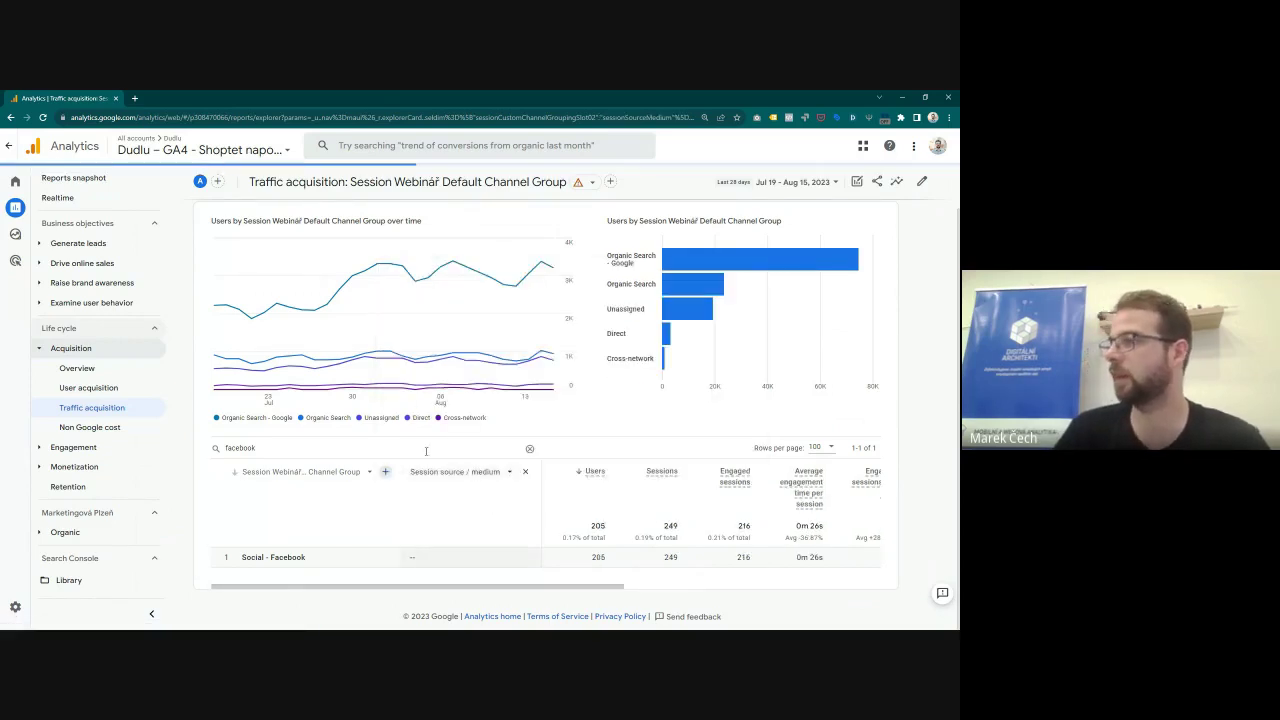
Step: Inspect the Facebook source / medium rows, remove the secondary dimension and clear the table search
{"action": "scroll", "coordinate": [403, 420], "scroll_direction": "down", "scroll_amount": 1}
{"action": "scroll", "coordinate": [409, 505], "scroll_direction": "down", "scroll_amount": 1}
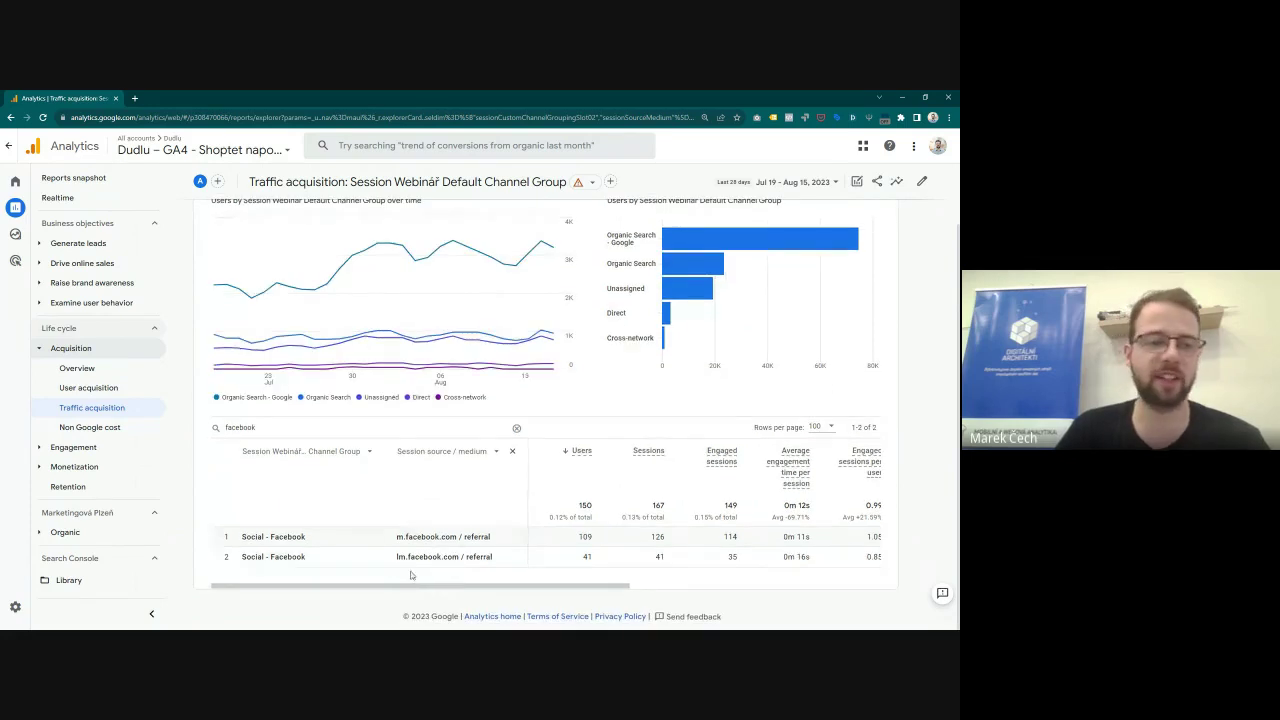
{"action": "triple_click", "coordinate": [405, 537]}
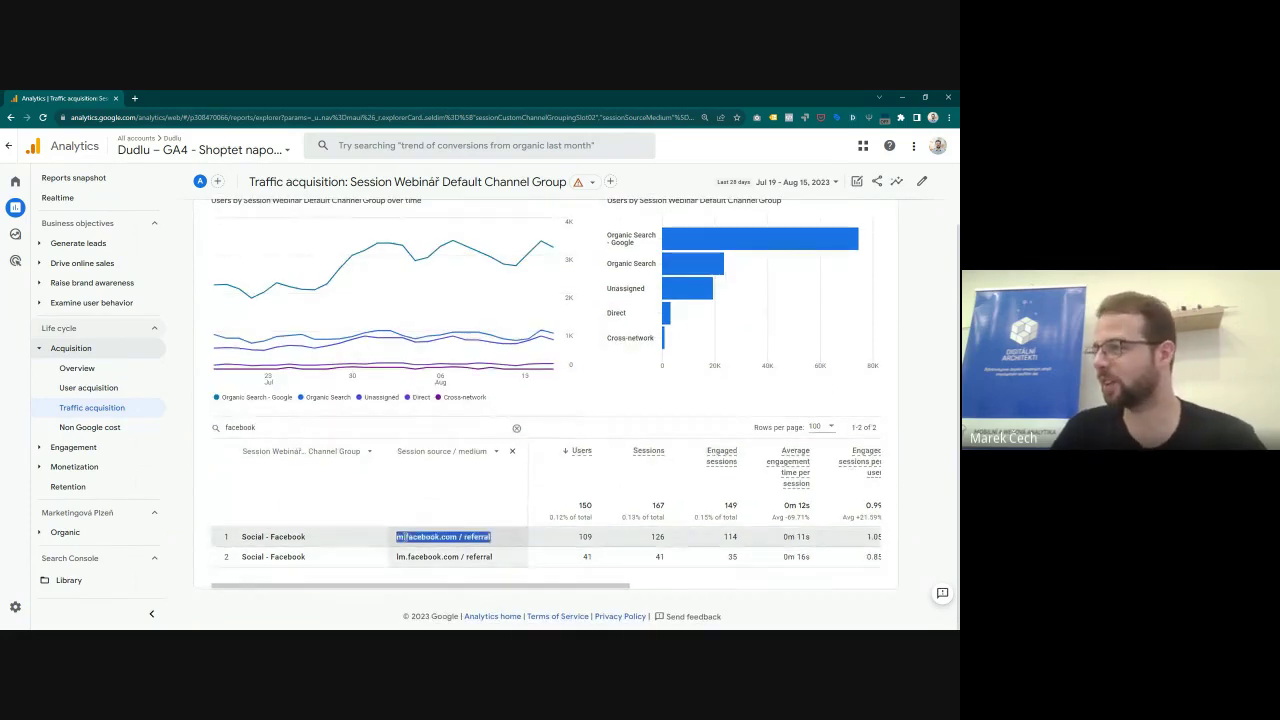
{"action": "triple_click", "coordinate": [418, 556]}
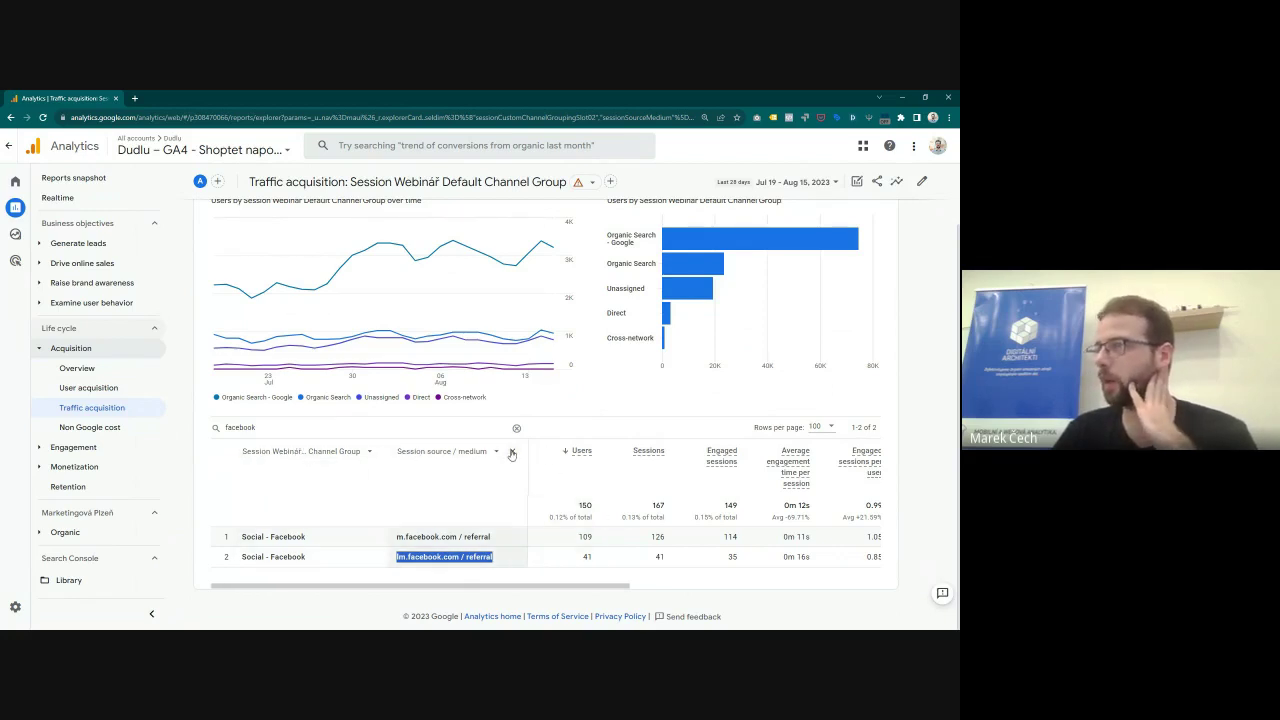
{"action": "left_click", "coordinate": [512, 455]}
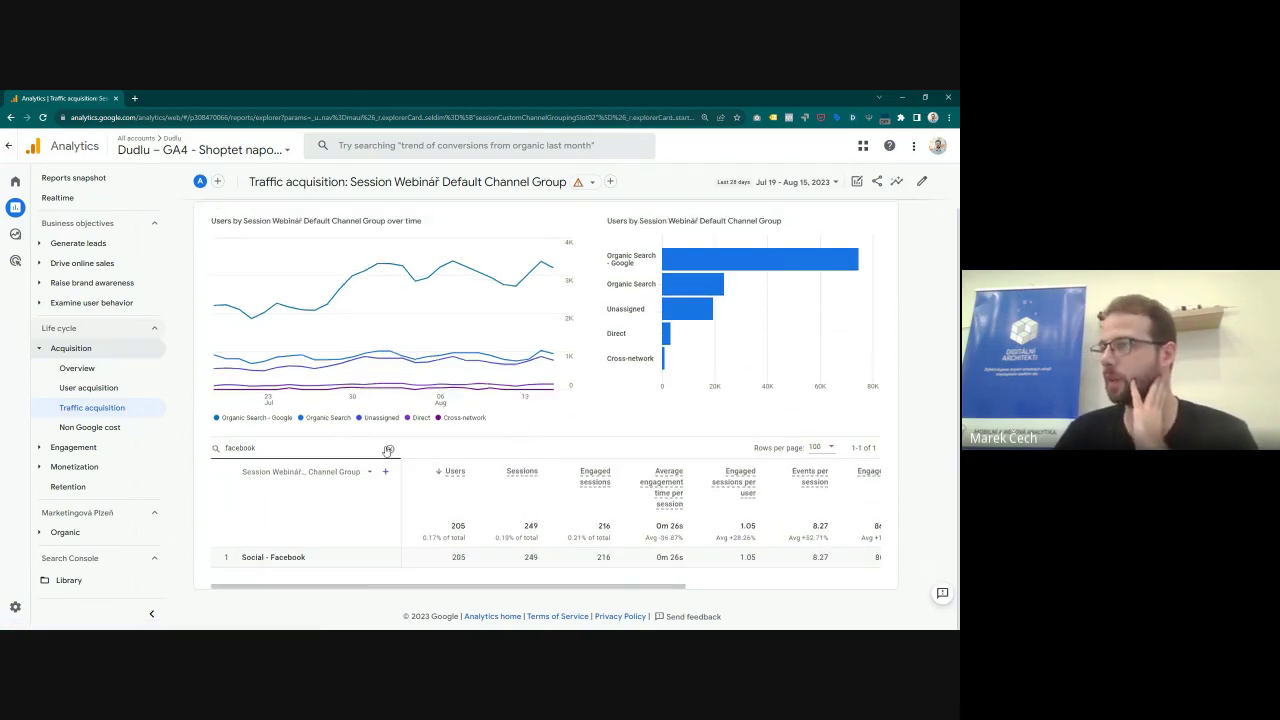
{"action": "left_click", "coordinate": [390, 448]}
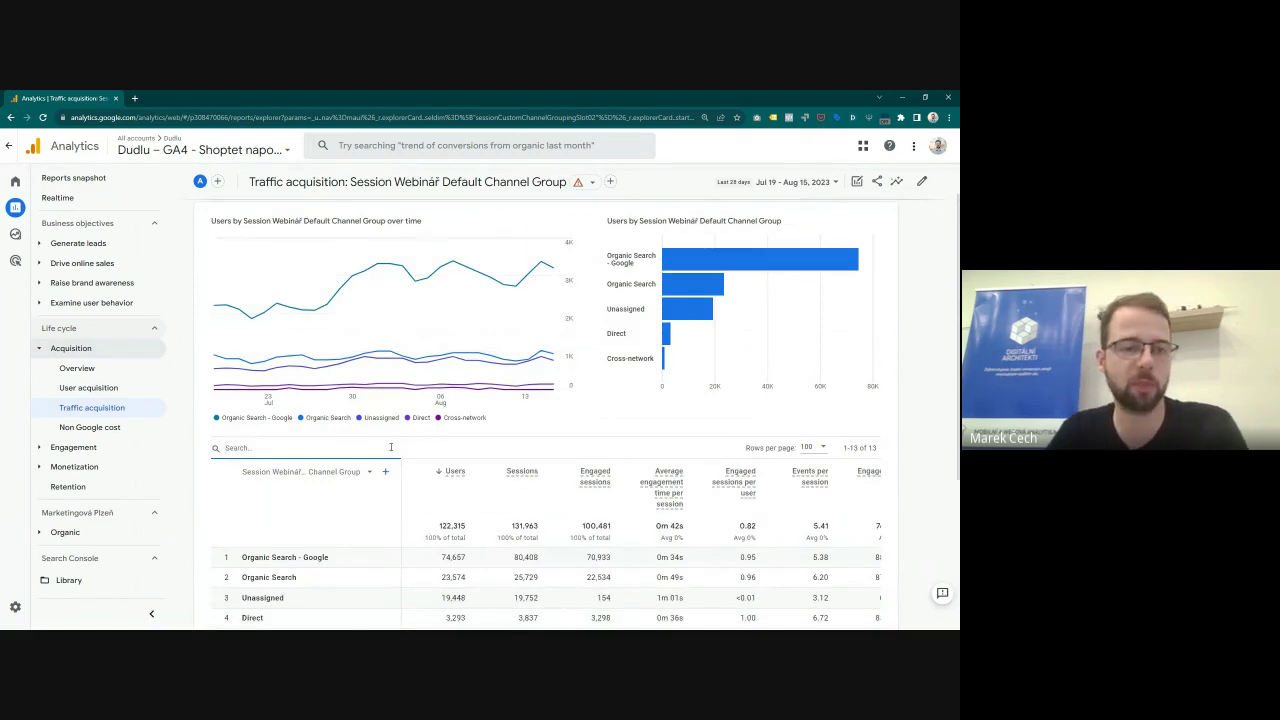
Step: Examine the Unassigned row and its figures within the full channel group table
{"action": "scroll", "coordinate": [358, 449], "scroll_direction": "down", "scroll_amount": 3}
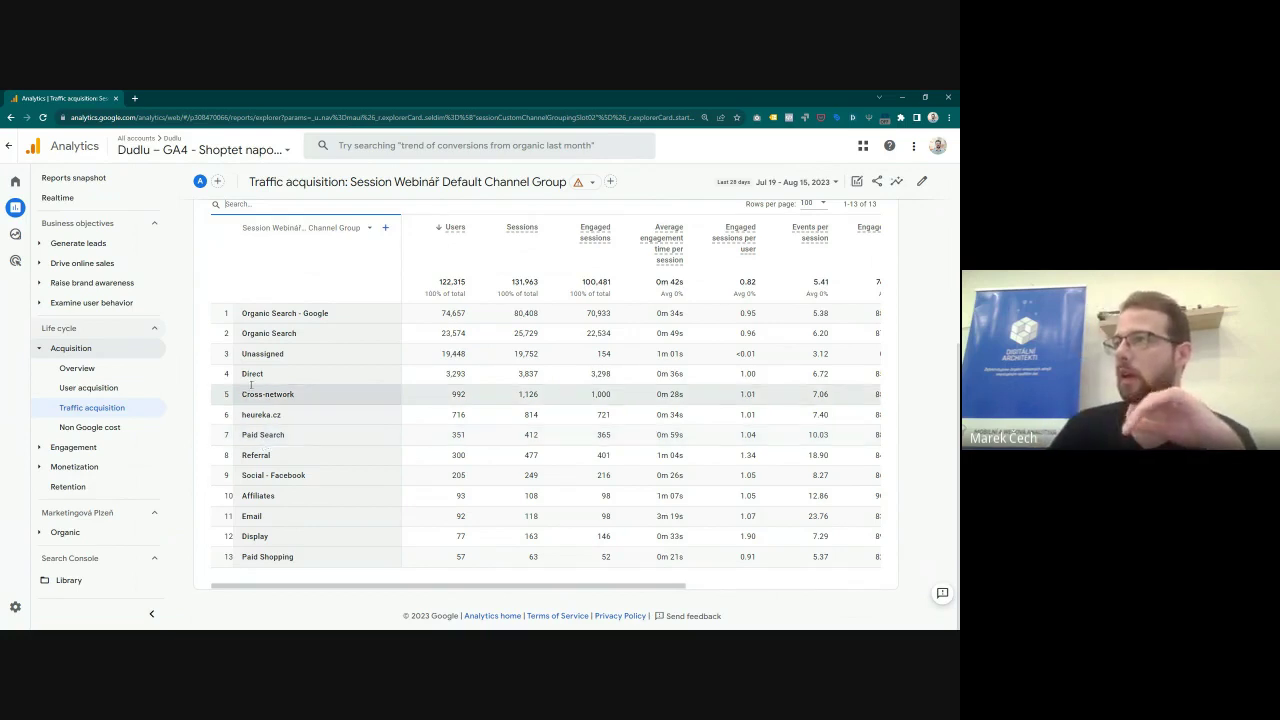
{"action": "double_click", "coordinate": [283, 356]}
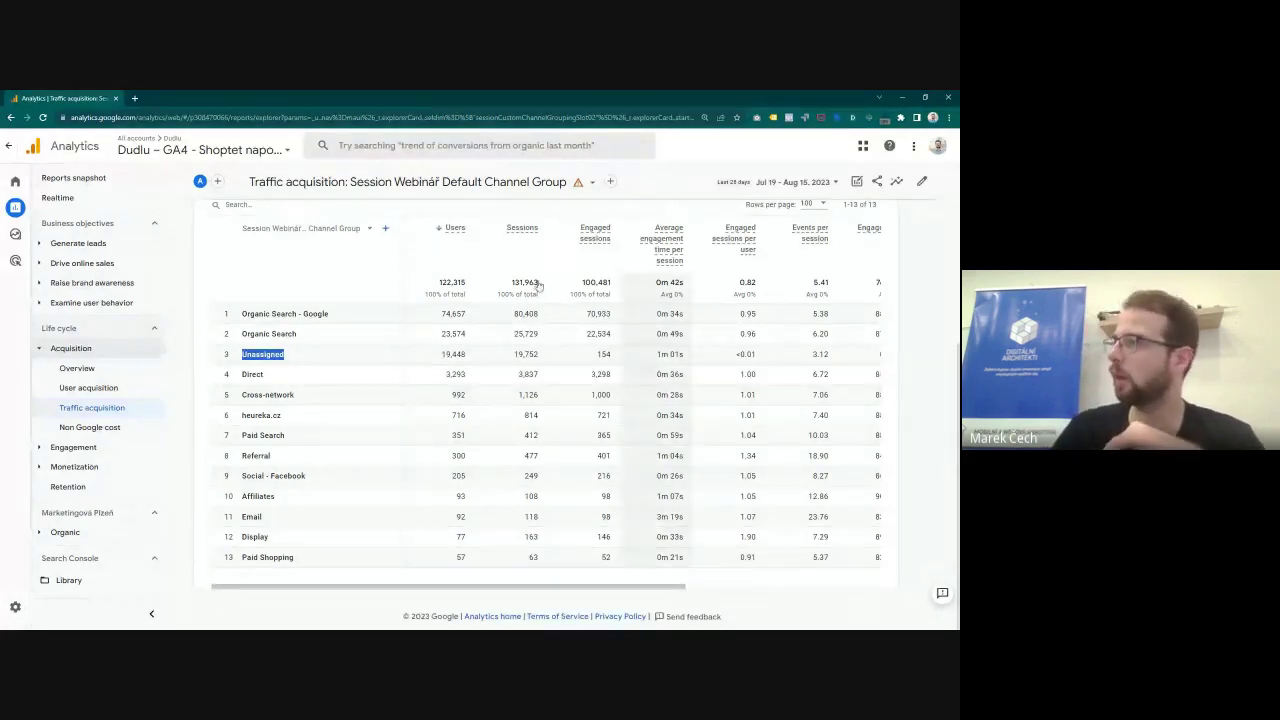
{"action": "scroll", "coordinate": [538, 354], "scroll_direction": "up", "scroll_amount": 1}
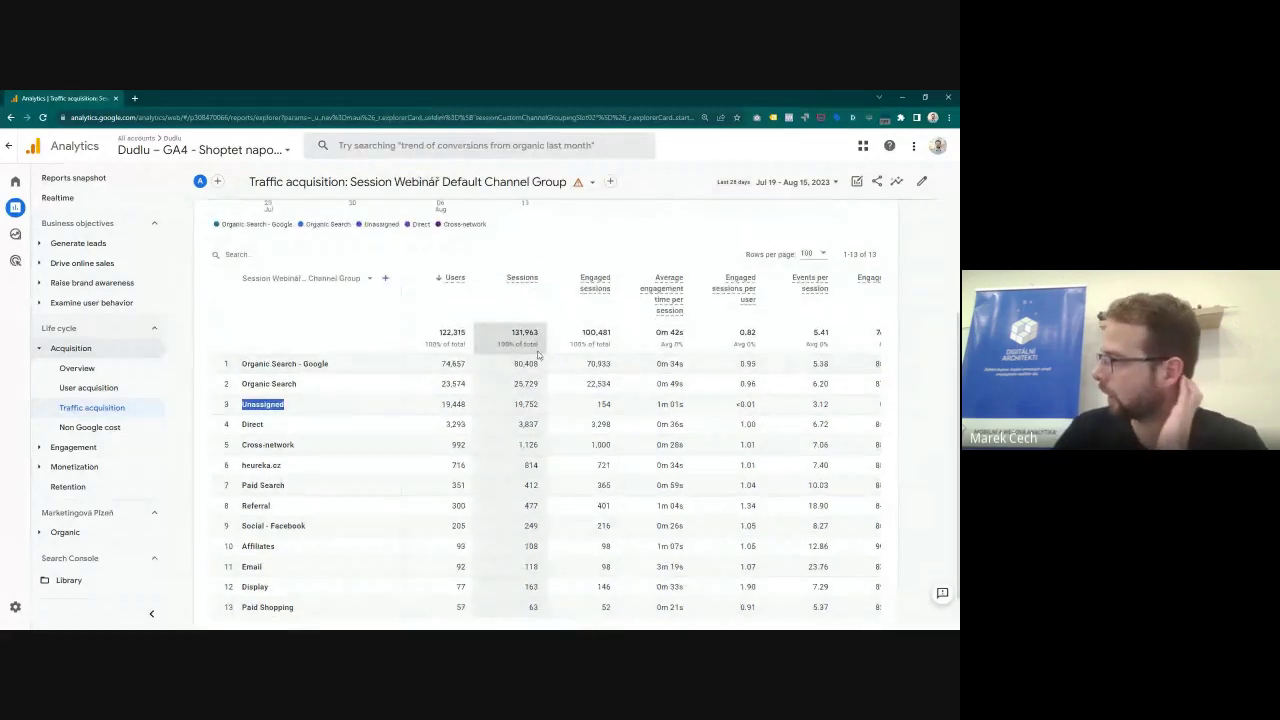
{"action": "scroll", "coordinate": [538, 354], "scroll_direction": "down", "scroll_amount": 1}
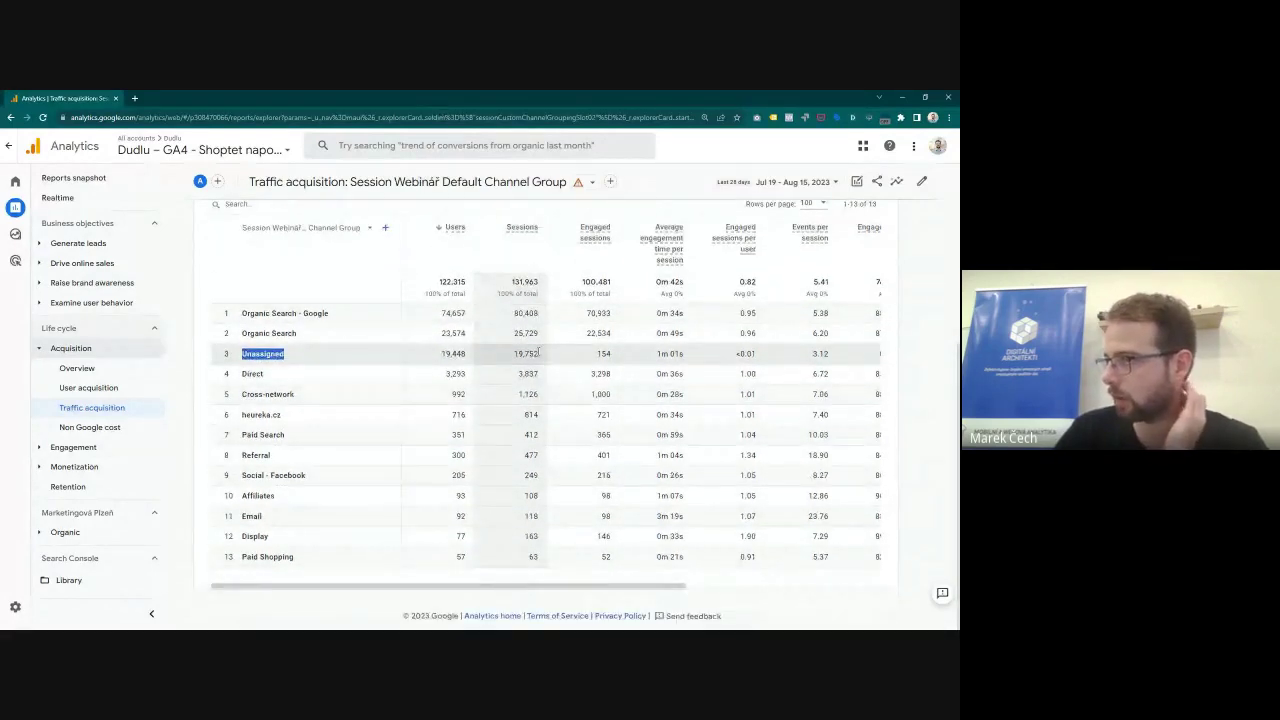
{"action": "scroll", "coordinate": [538, 354], "scroll_direction": "up", "scroll_amount": 5}
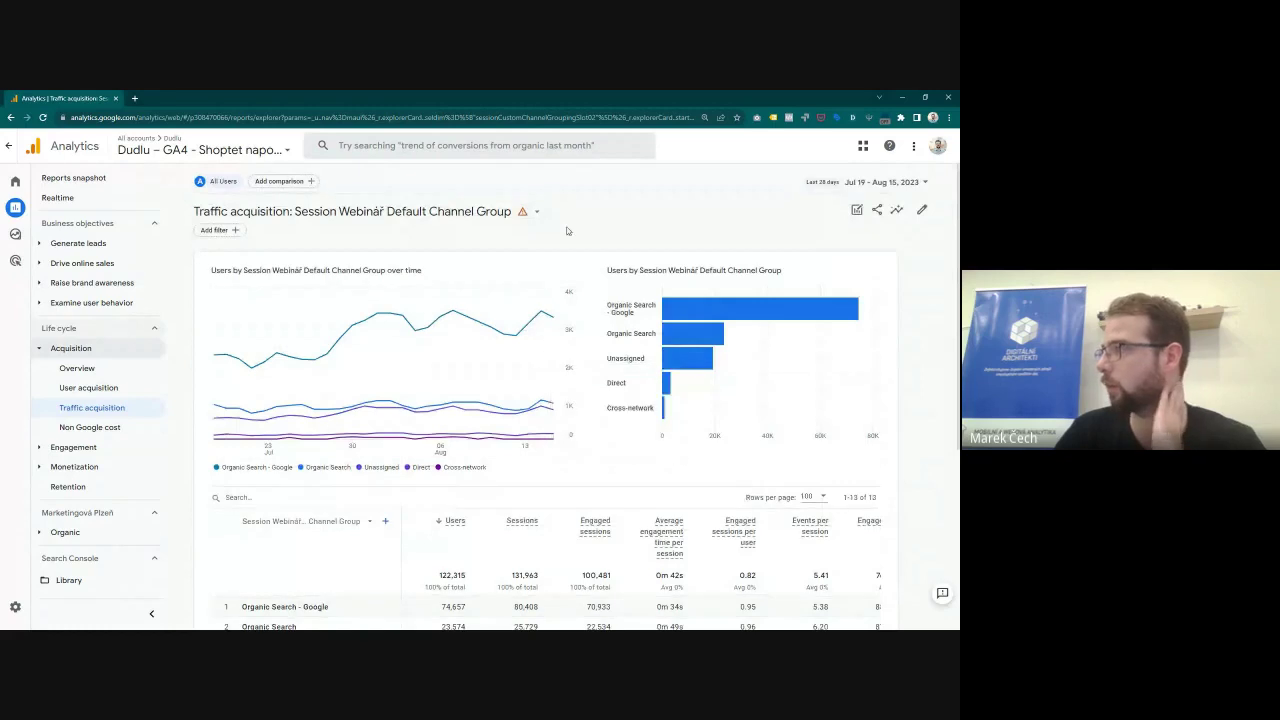
{"action": "scroll", "coordinate": [538, 354], "scroll_direction": "down", "scroll_amount": 5}
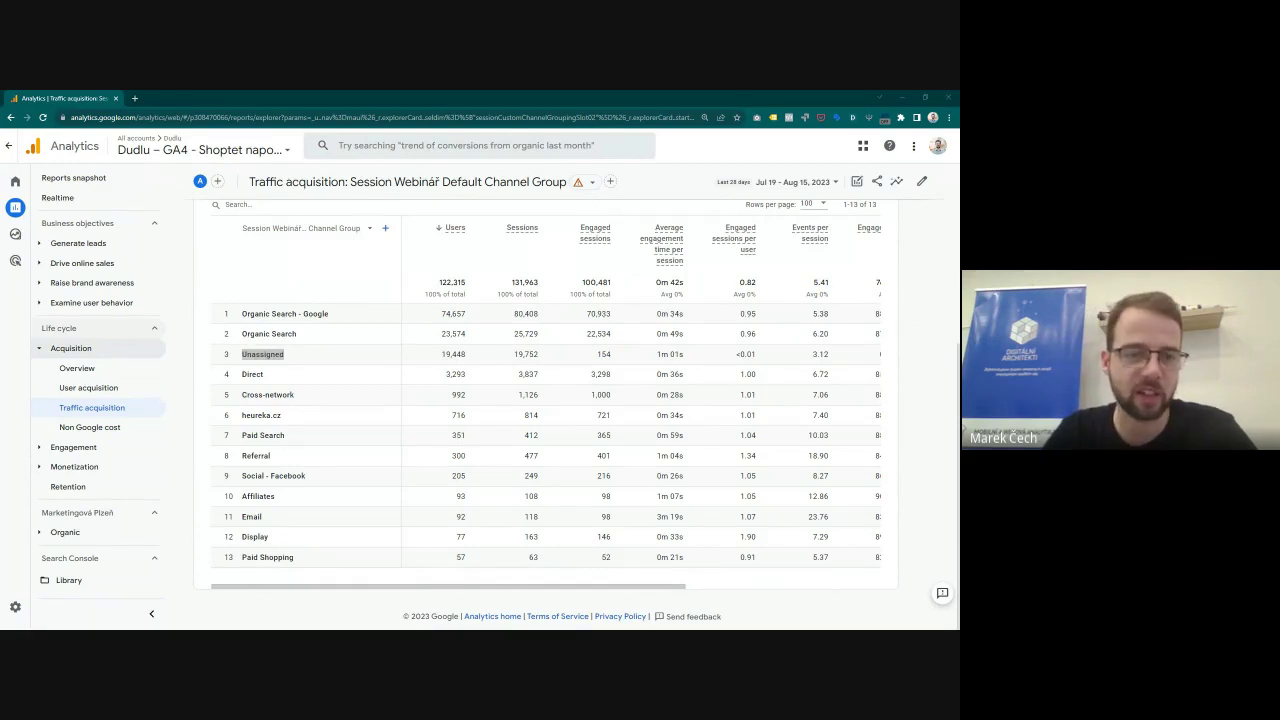
Step: Switch to the Looker Studio report, put it in edit mode and reconnect the transactions table's Dudlu.cz data source, applying the field changes
{"action": "key", "text": "alt+Tab"}
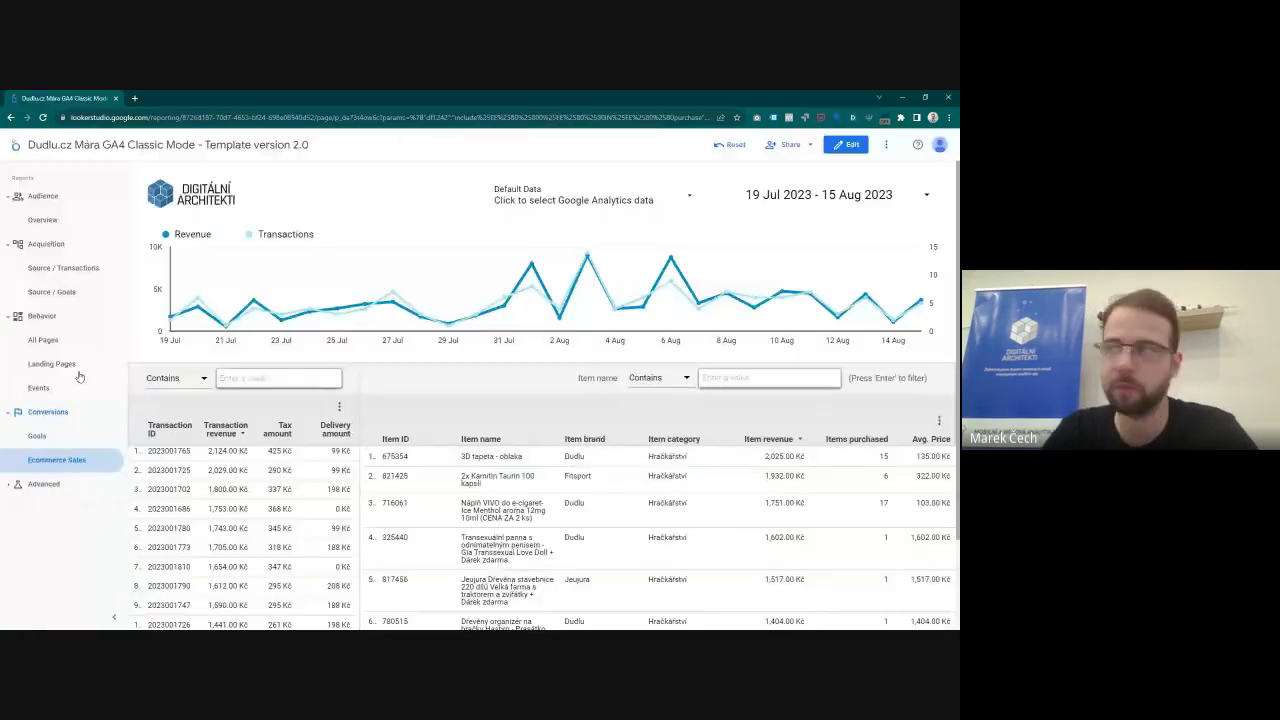
{"action": "left_click", "coordinate": [845, 145]}
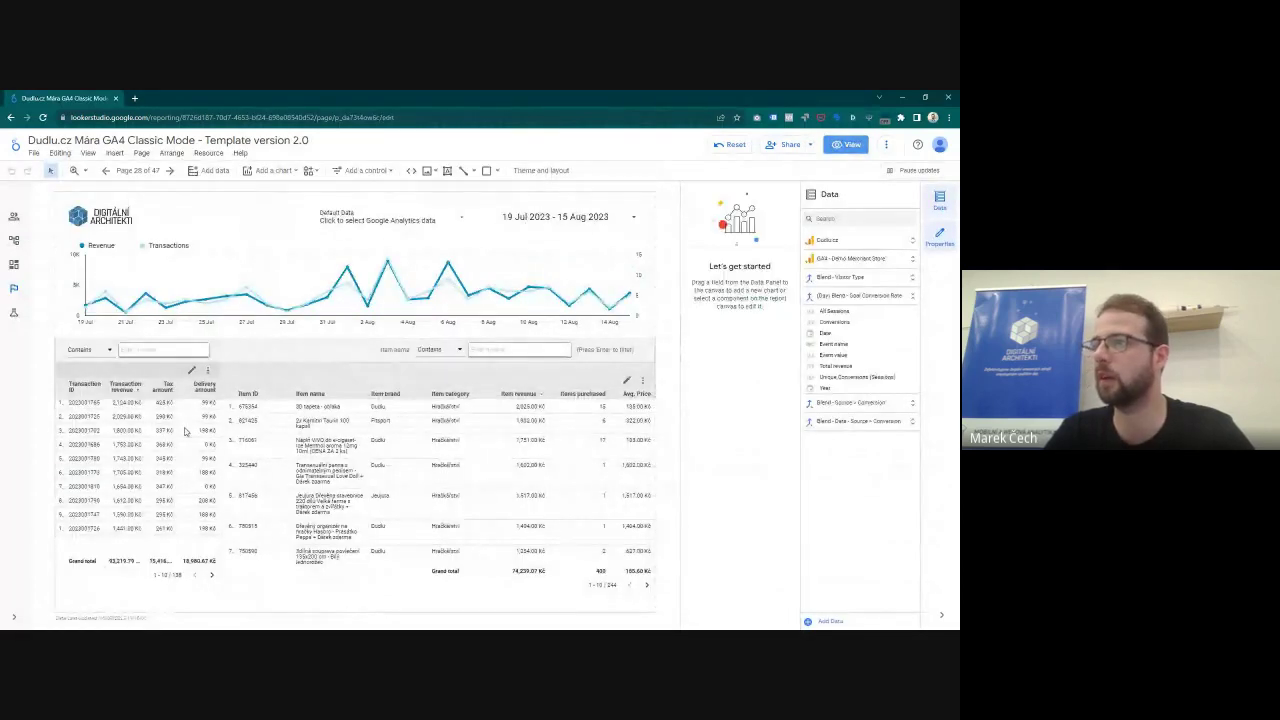
{"action": "left_click", "coordinate": [185, 430]}
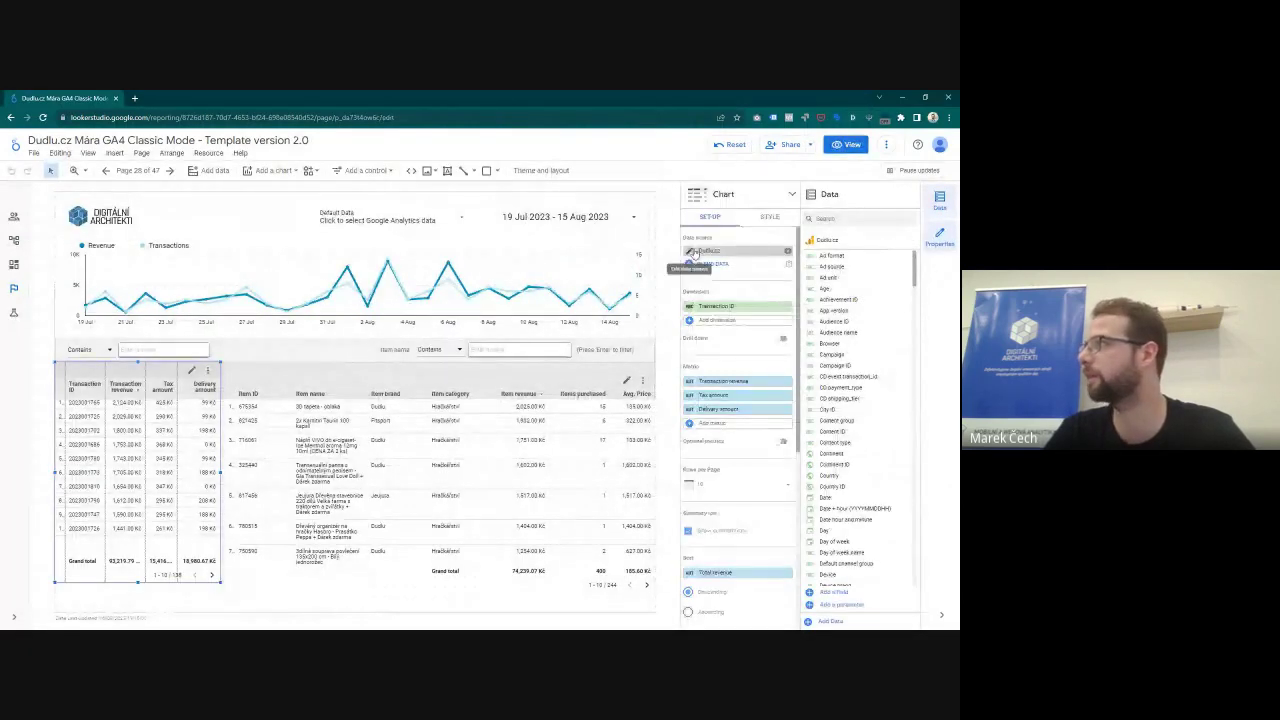
{"action": "left_click", "coordinate": [690, 251]}
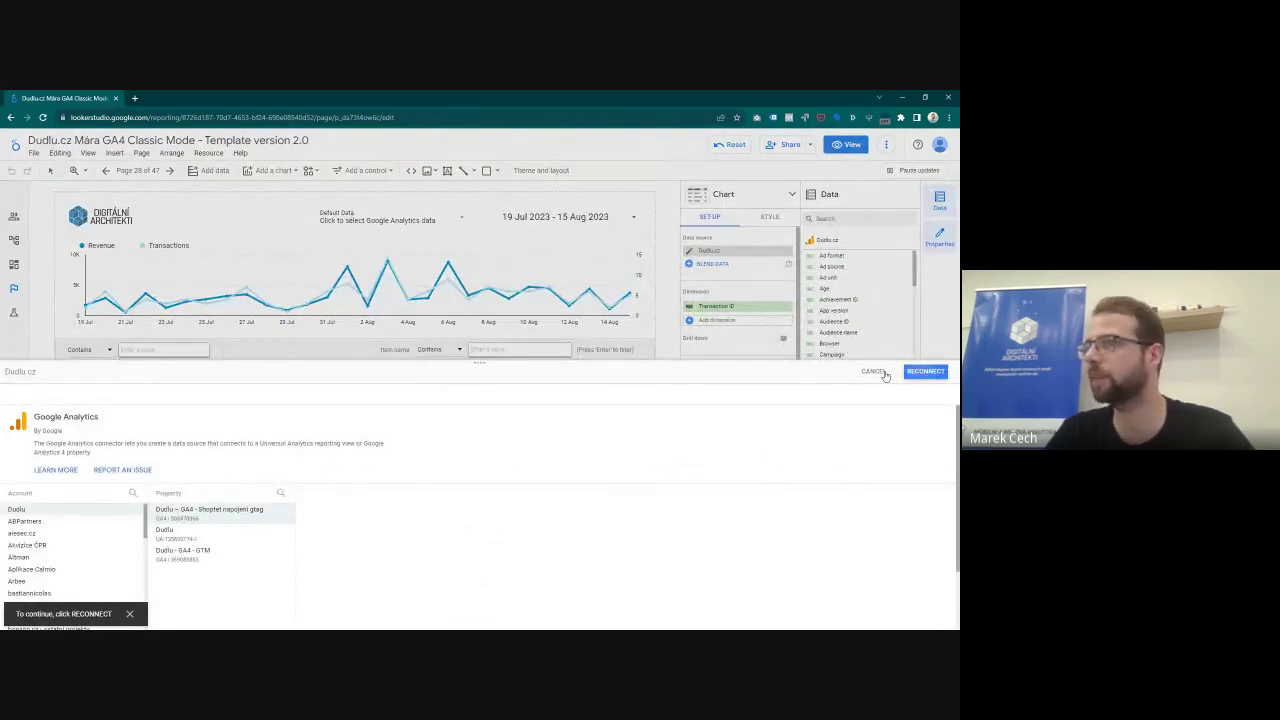
{"action": "left_click", "coordinate": [925, 371]}
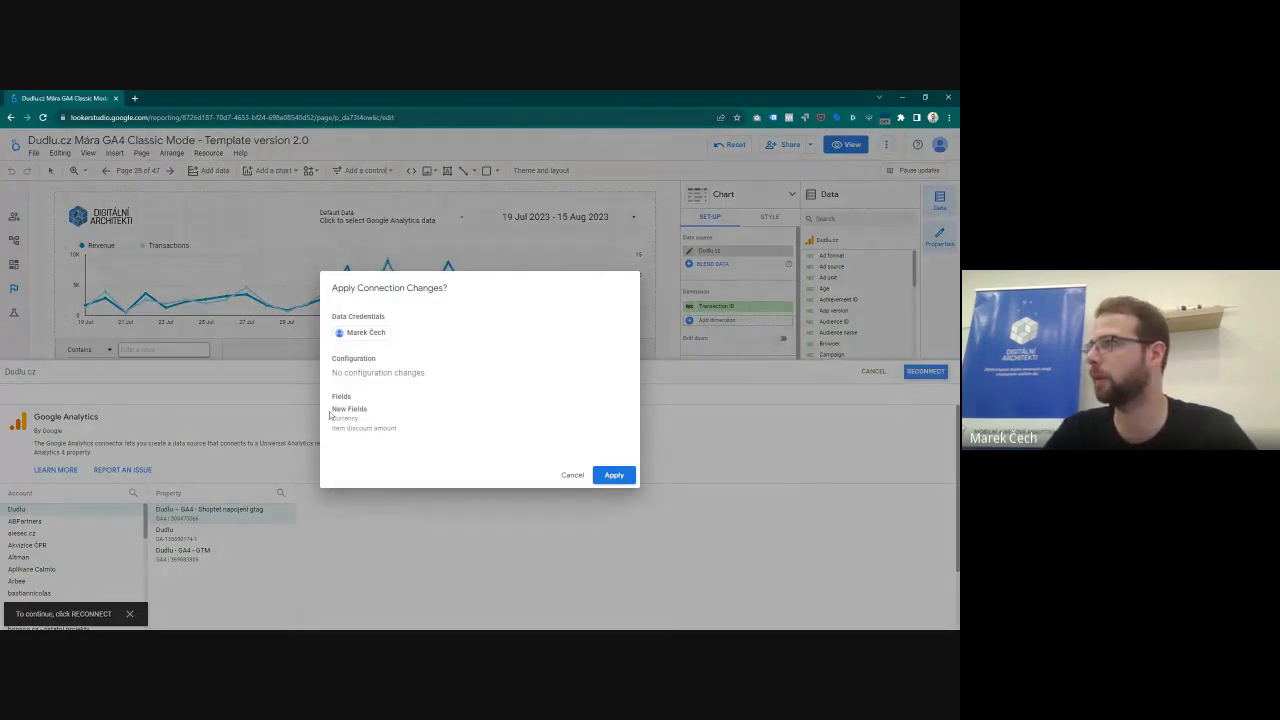
{"action": "left_click", "coordinate": [605, 477]}
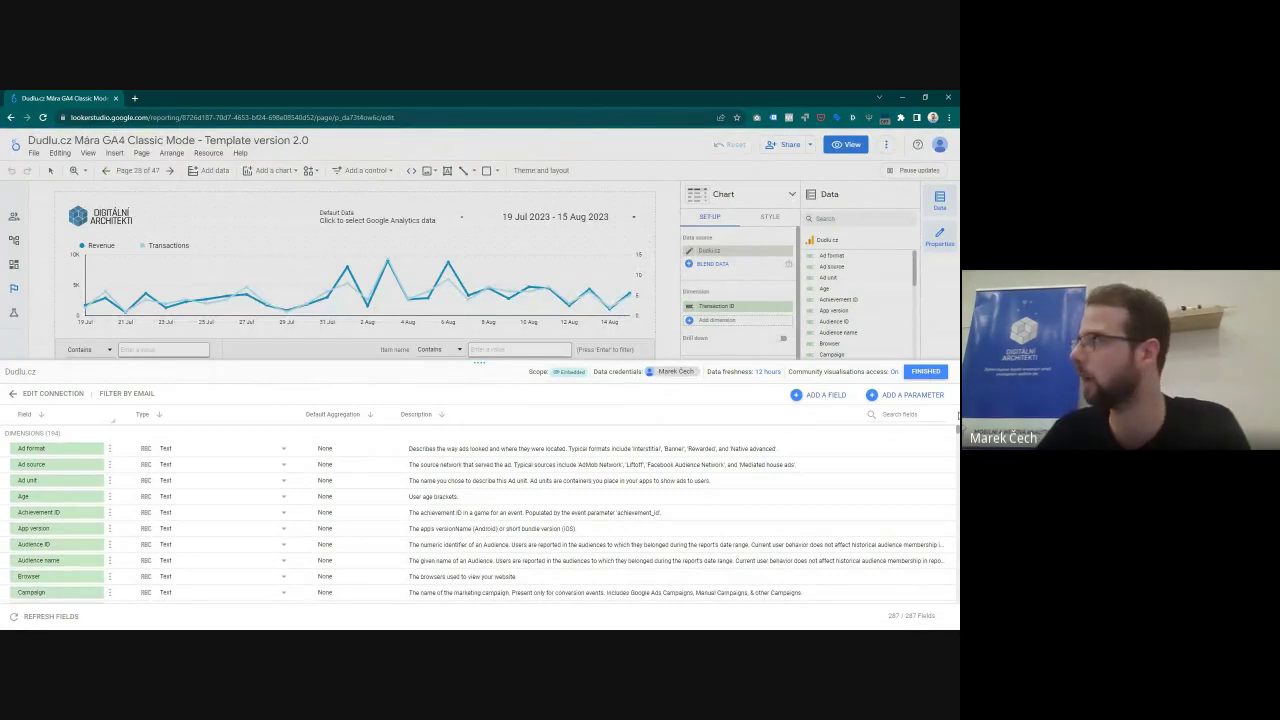
{"action": "left_click", "coordinate": [926, 372]}
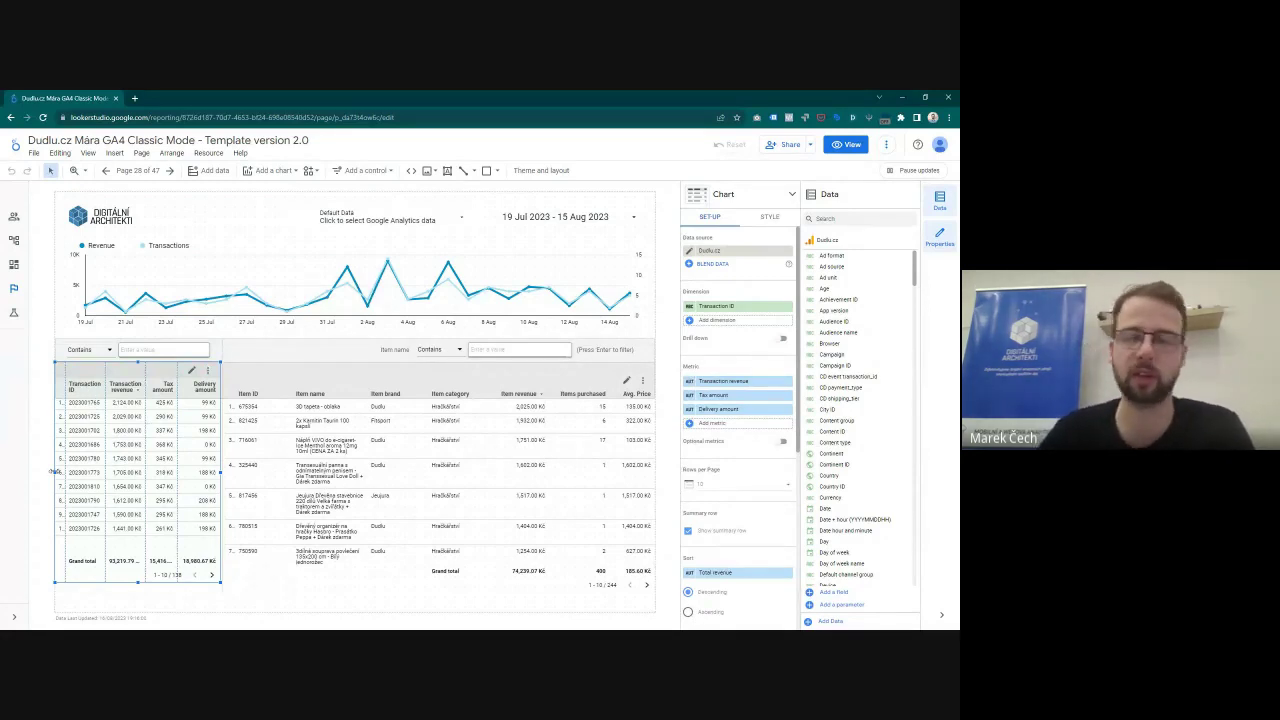
Step: Leave the Looker Studio report, switch to the webinar presentation and show slide 29, "Seskupení kanálů"
{"action": "left_click", "coordinate": [904, 97]}
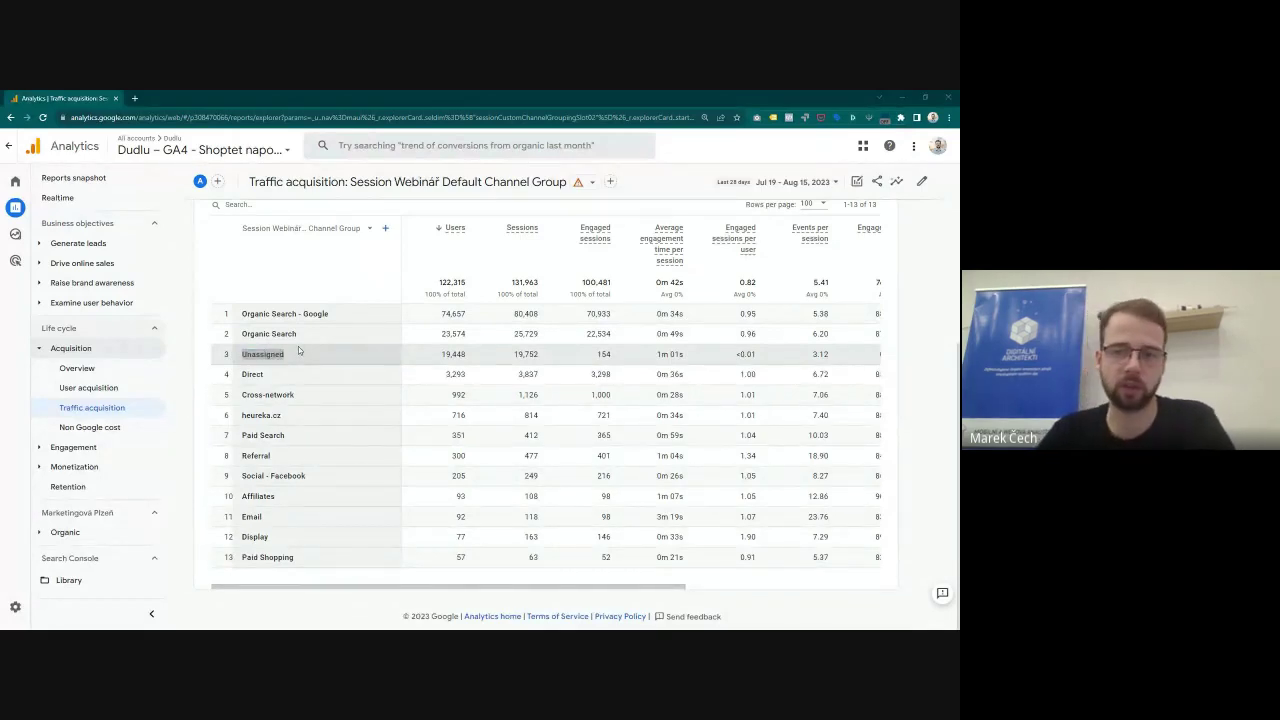
{"action": "key", "text": "alt+Tab"}
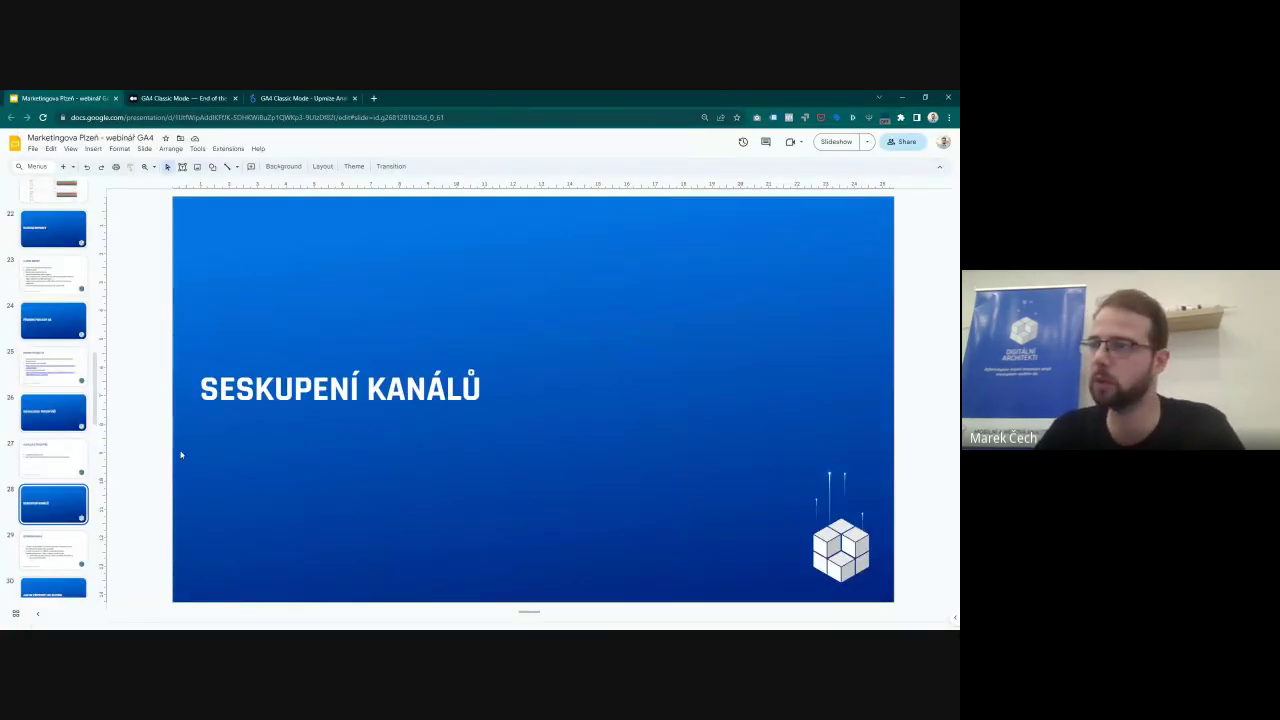
{"action": "left_click", "coordinate": [67, 553]}
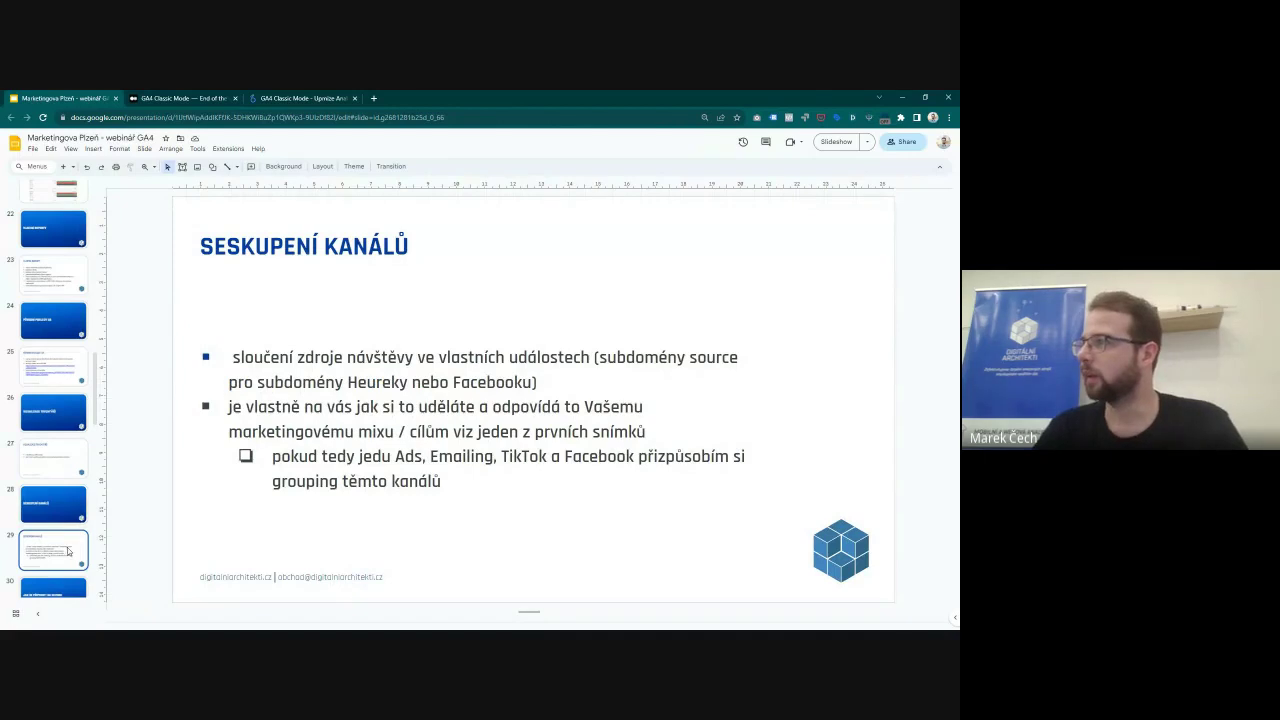
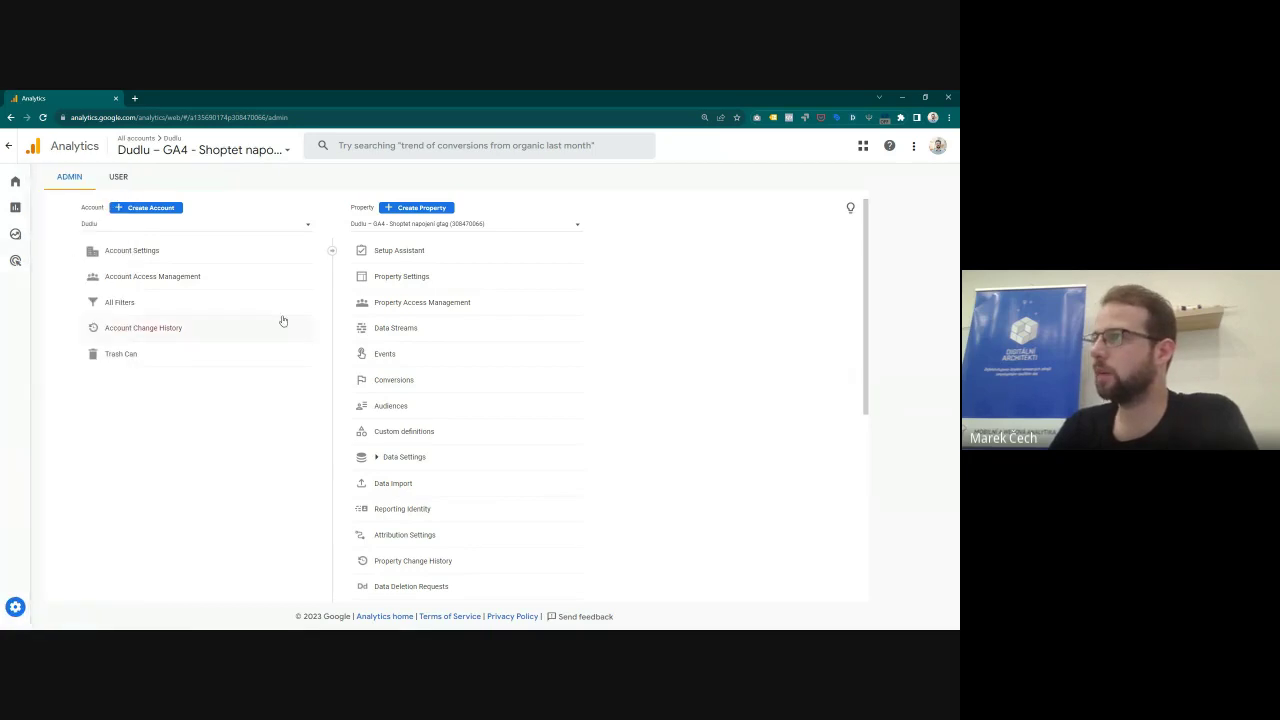
Step: Open the unwanted referrals list in the Google tag settings of the Dudlu – GA4 web data stream
{"action": "left_click", "coordinate": [362, 330]}
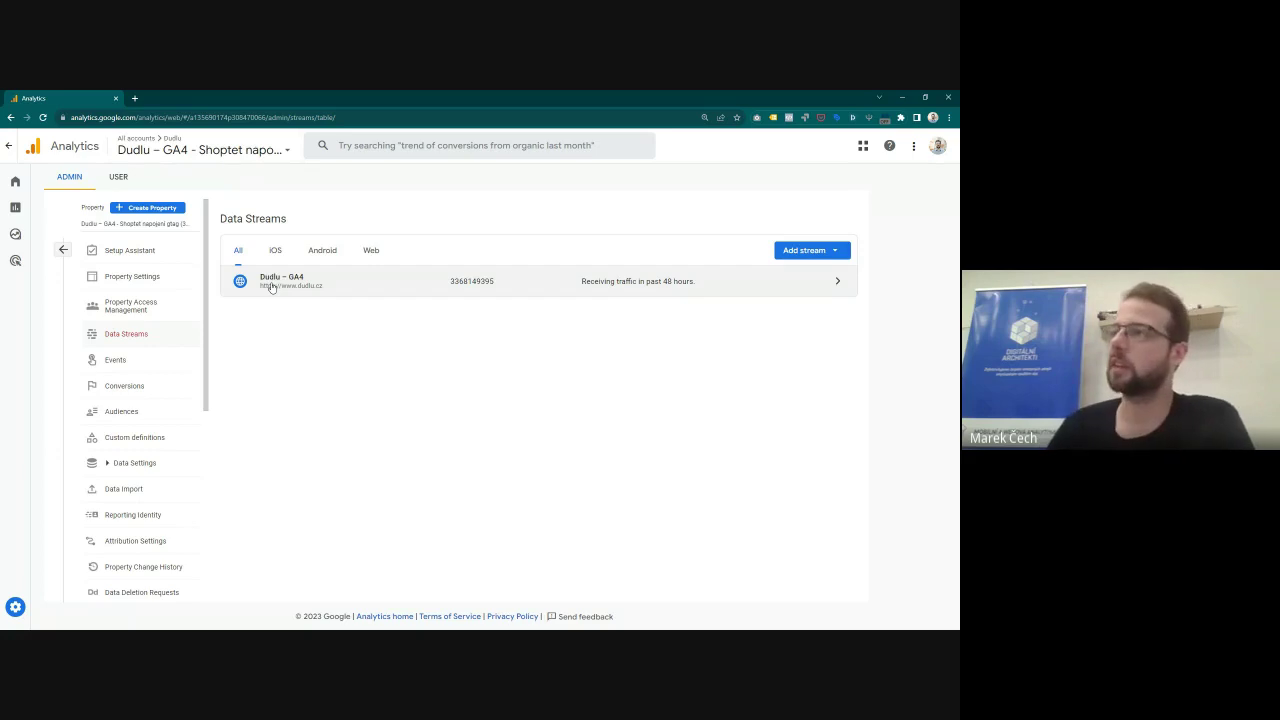
{"action": "left_click", "coordinate": [398, 283]}
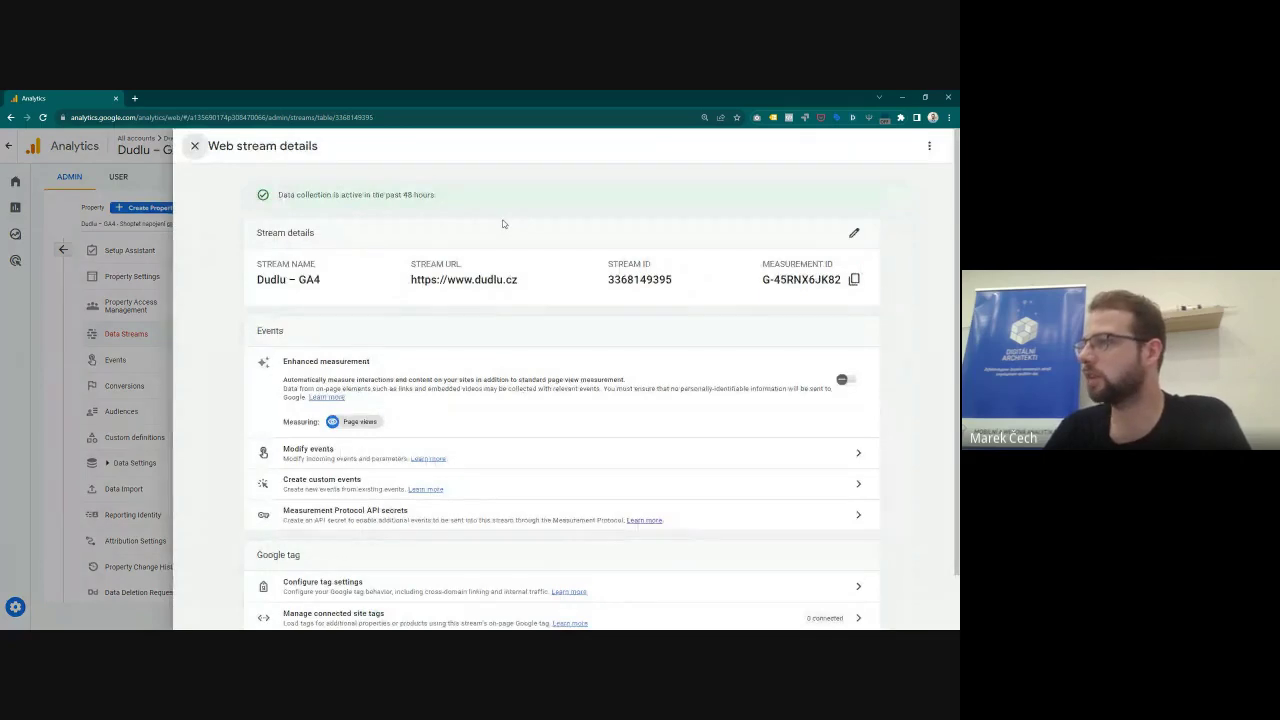
{"action": "scroll", "coordinate": [503, 222], "scroll_direction": "down", "scroll_amount": 1}
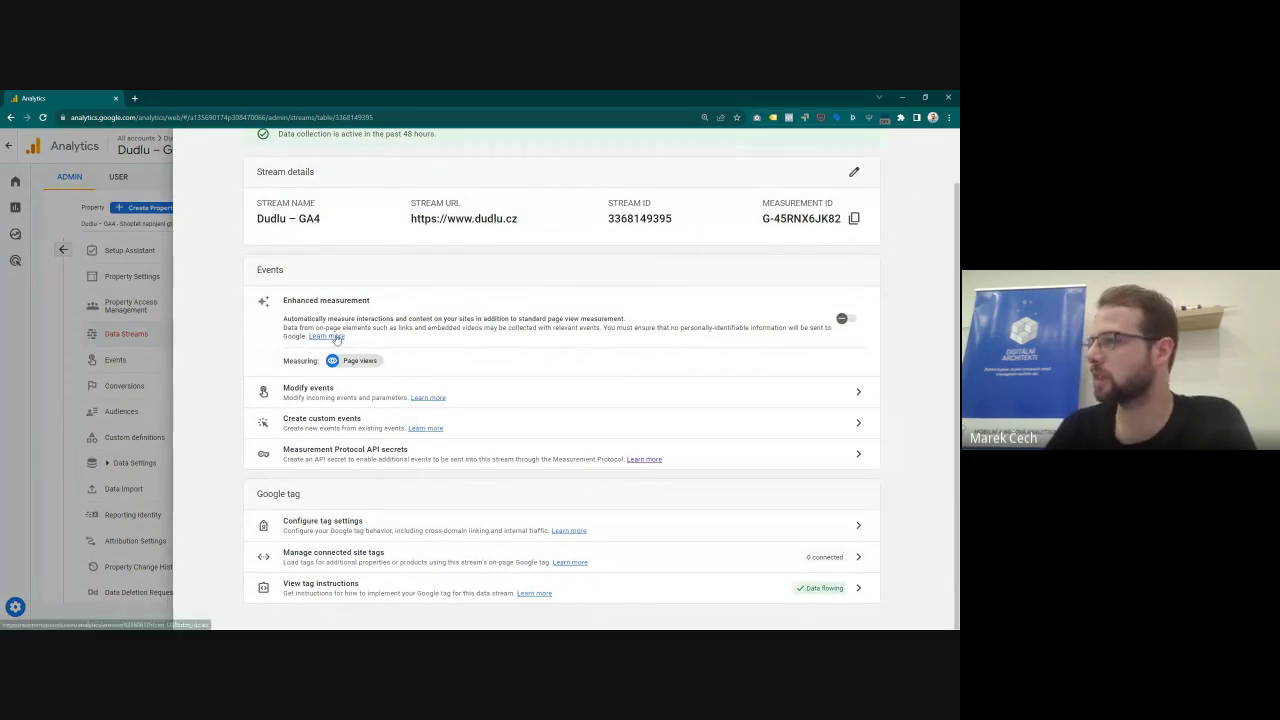
{"action": "left_click", "coordinate": [394, 527]}
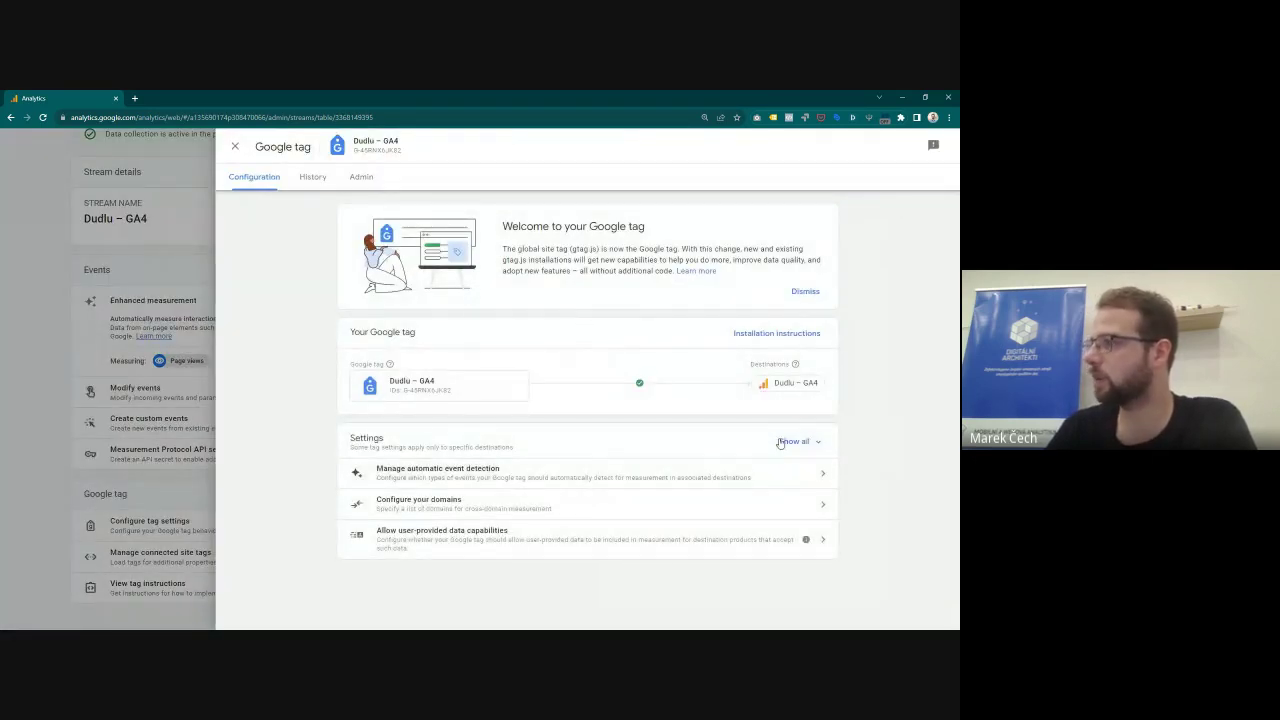
{"action": "left_click", "coordinate": [793, 441]}
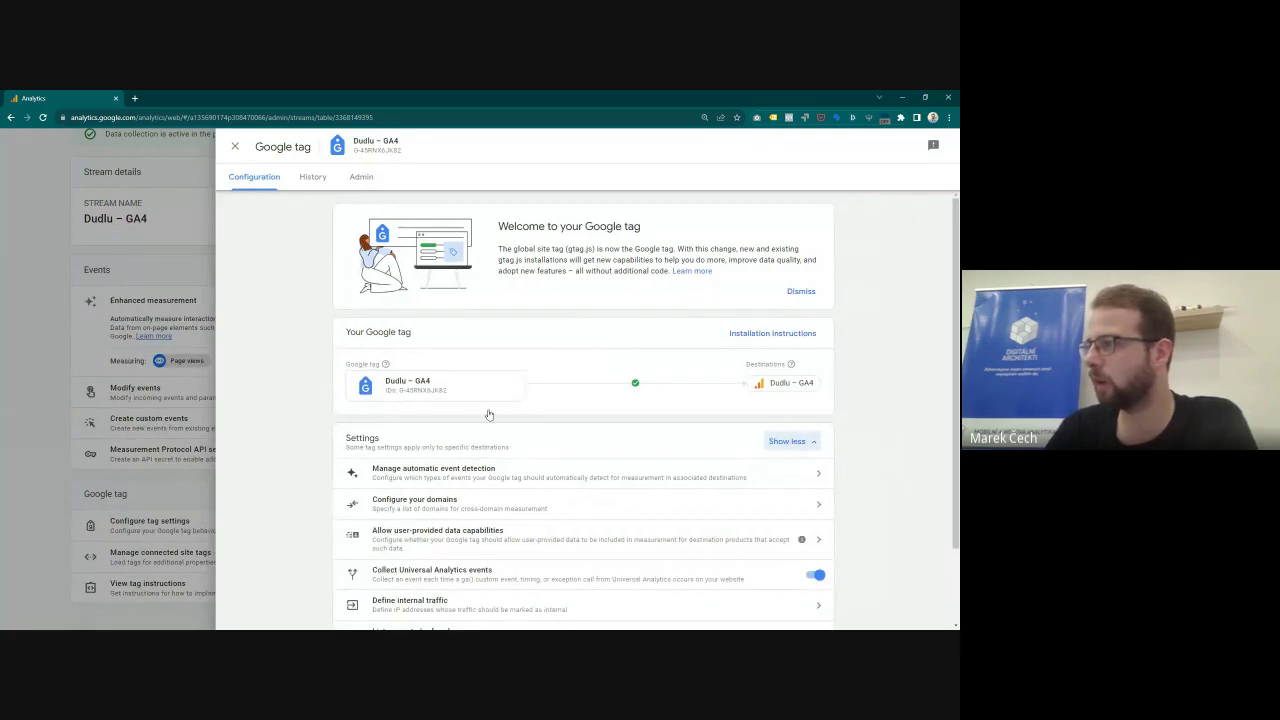
{"action": "scroll", "coordinate": [489, 414], "scroll_direction": "down", "scroll_amount": 1}
{"action": "scroll", "coordinate": [489, 414], "scroll_direction": "down", "scroll_amount": 1}
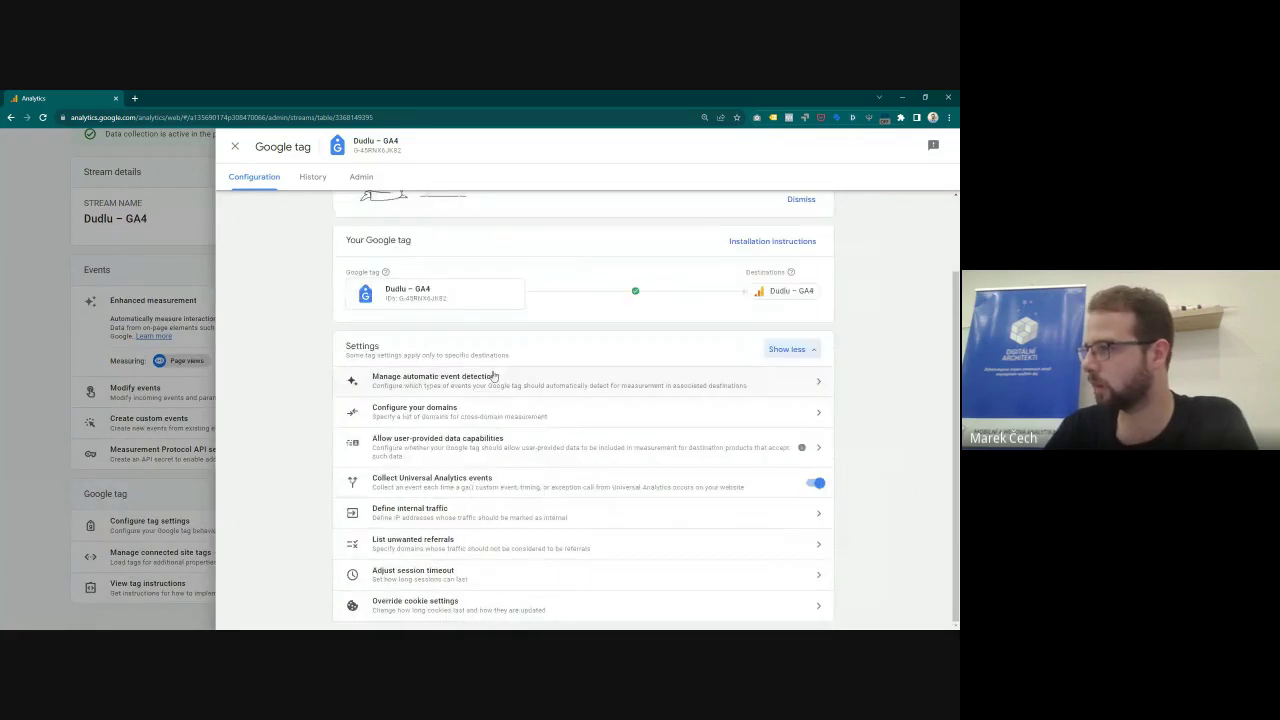
{"action": "left_click", "coordinate": [421, 546]}
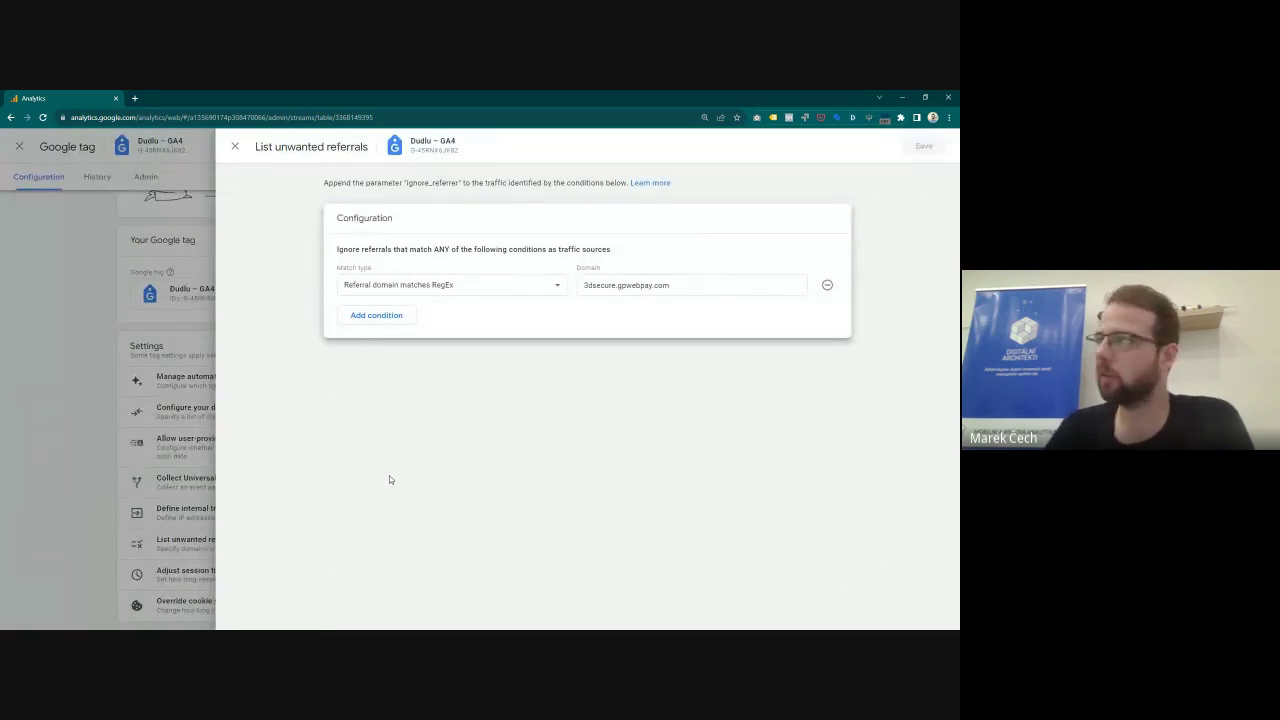
Step: Add an unwanted-referral condition that ignores referral domains containing gate.gopay.cz
{"action": "left_click", "coordinate": [726, 287]}
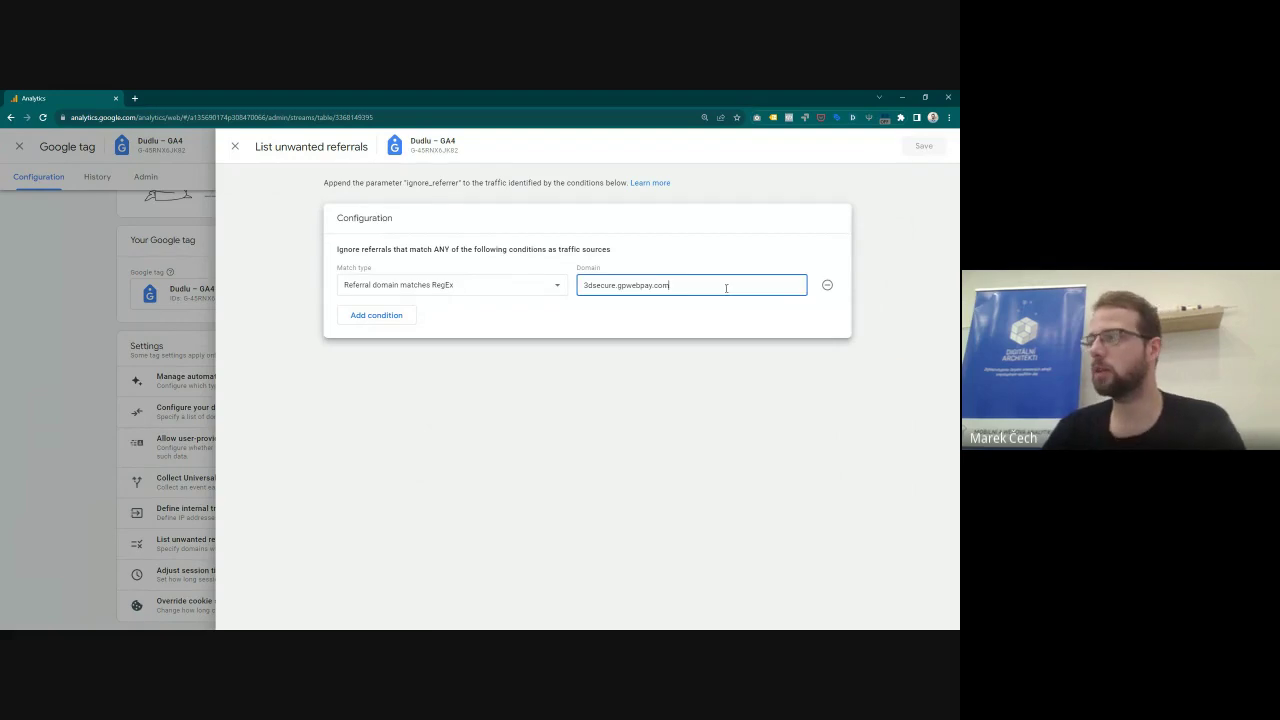
{"action": "type", "text": "|"}
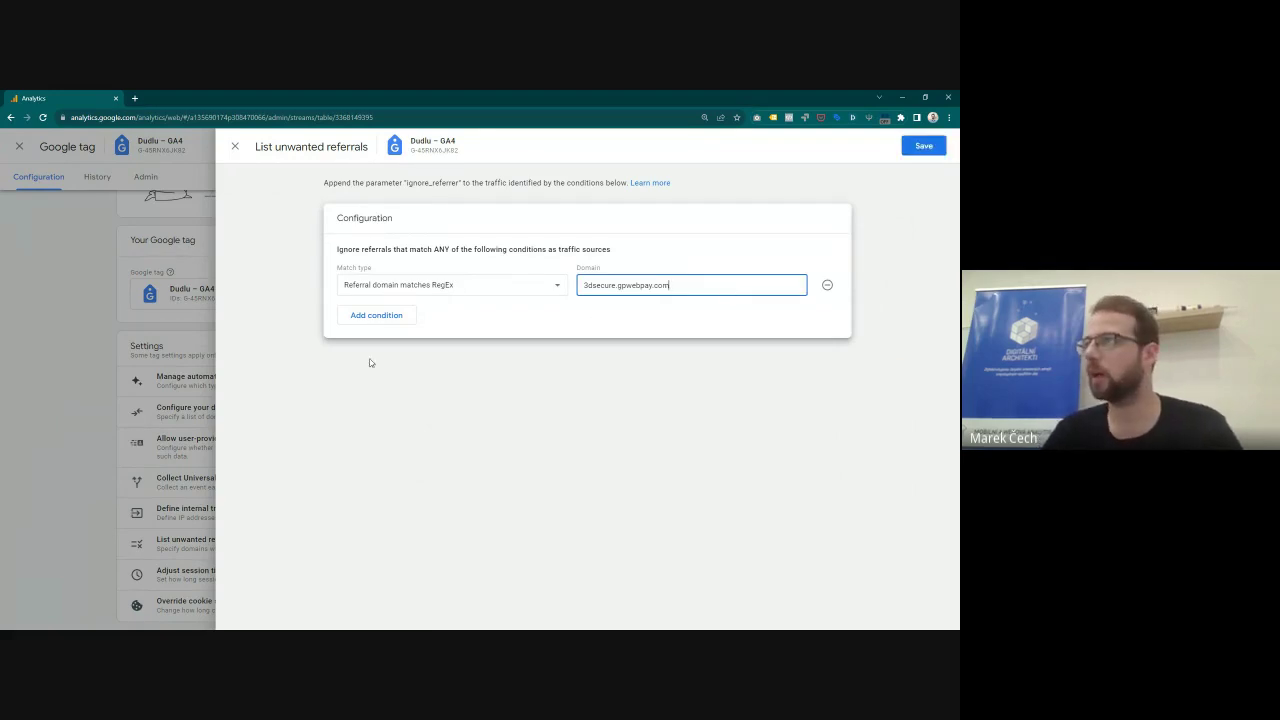
{"action": "left_click", "coordinate": [365, 318]}
{"action": "left_click", "coordinate": [380, 312]}
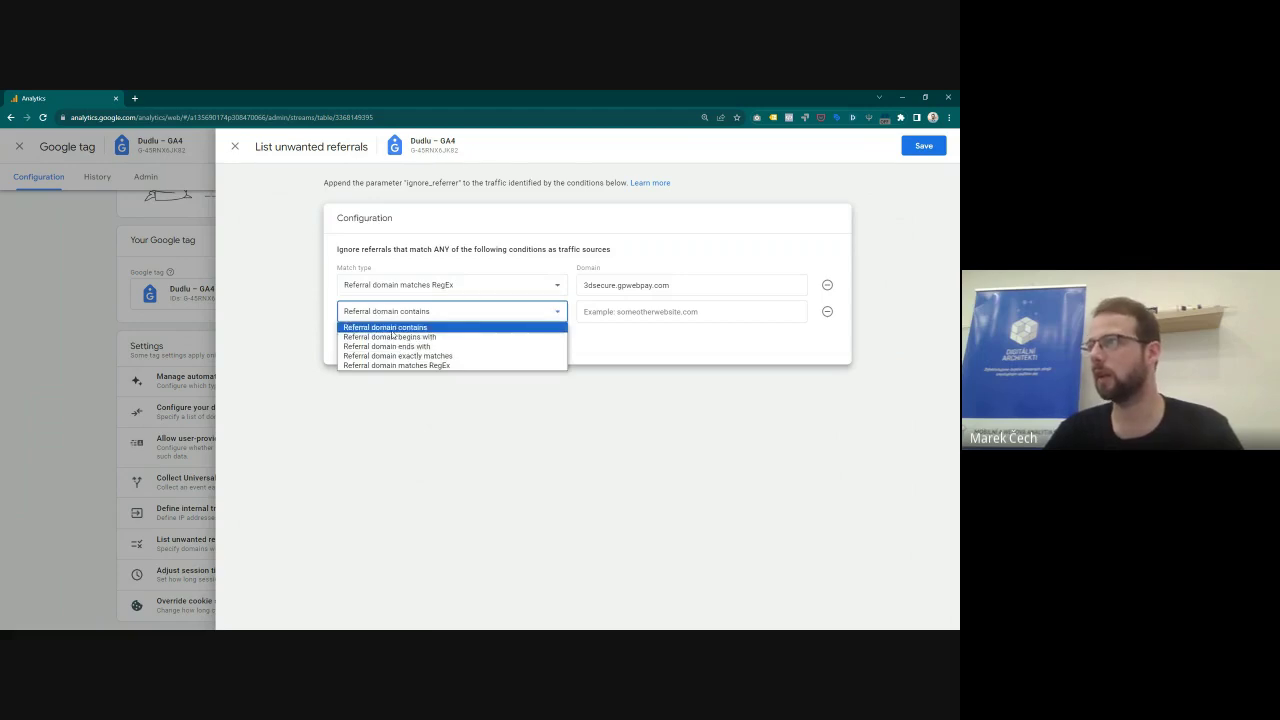
{"action": "left_click", "coordinate": [390, 327]}
{"action": "left_click", "coordinate": [385, 342]}
{"action": "left_click", "coordinate": [598, 311]}
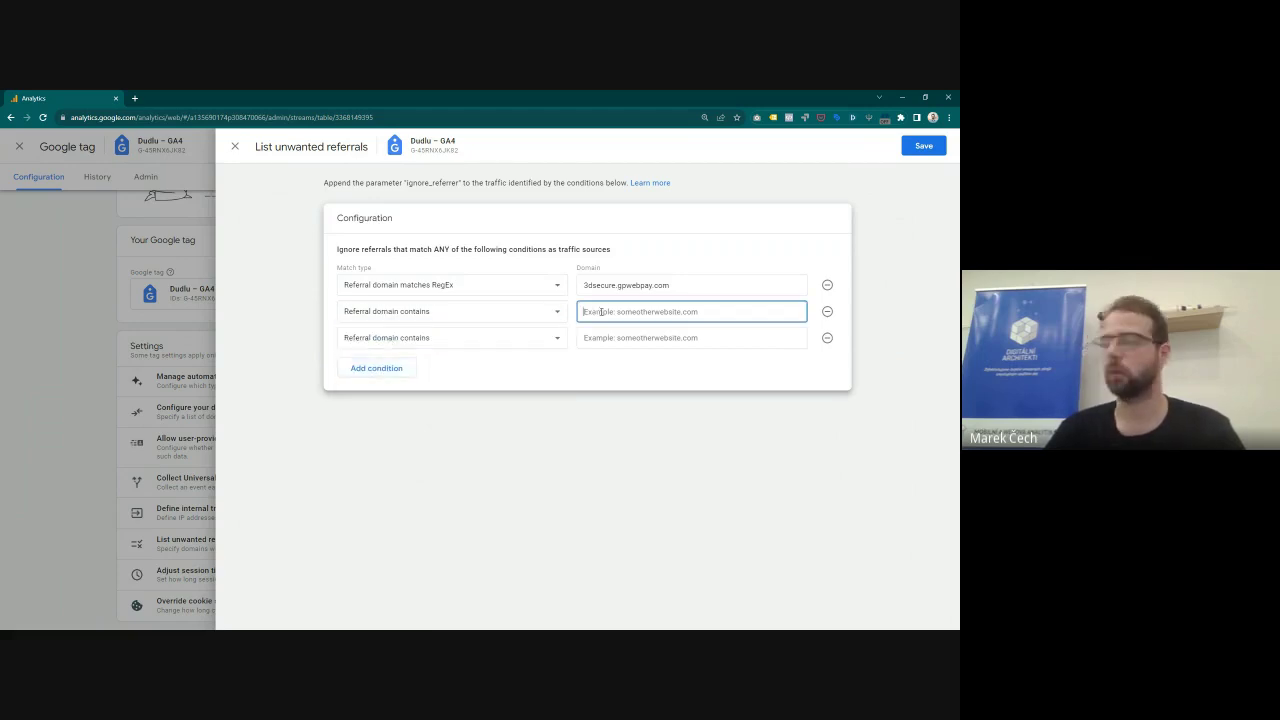
{"action": "type", "text": "gwte.gopay.cz"}
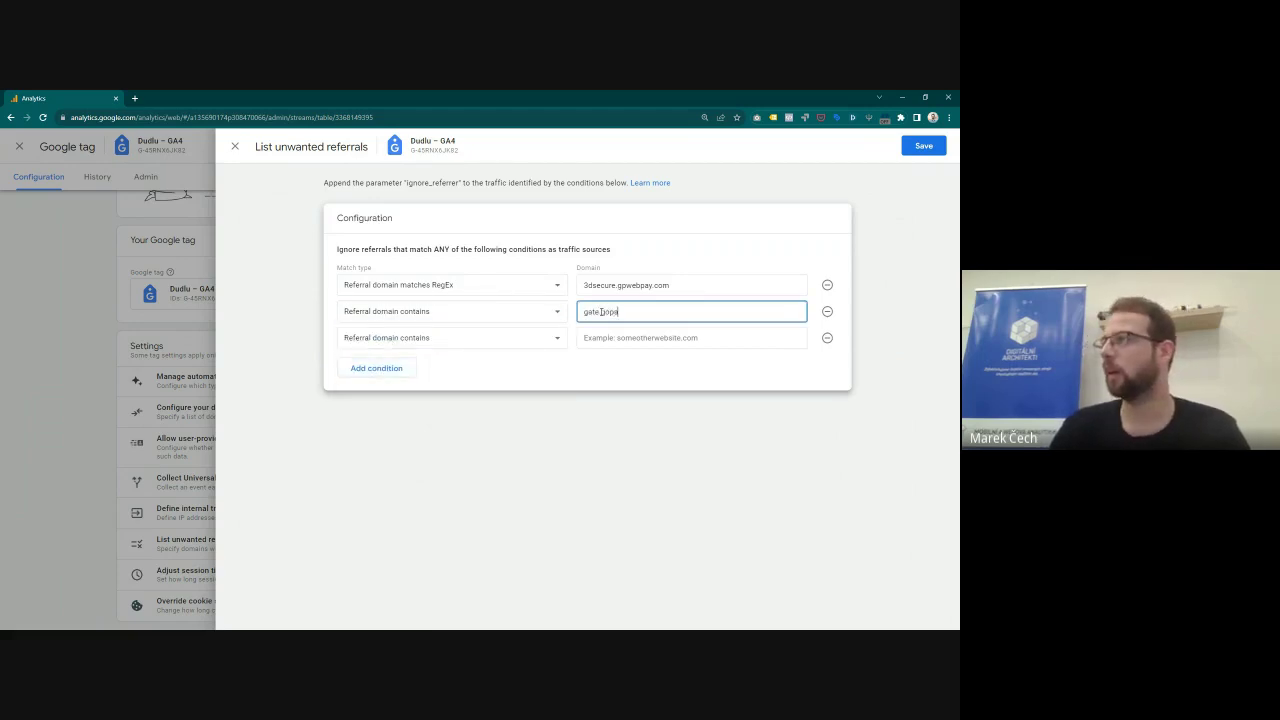
Step: Try a third unwanted-referral condition for domains containing "interbanking" and remove that condition
{"action": "left_click", "coordinate": [597, 339]}
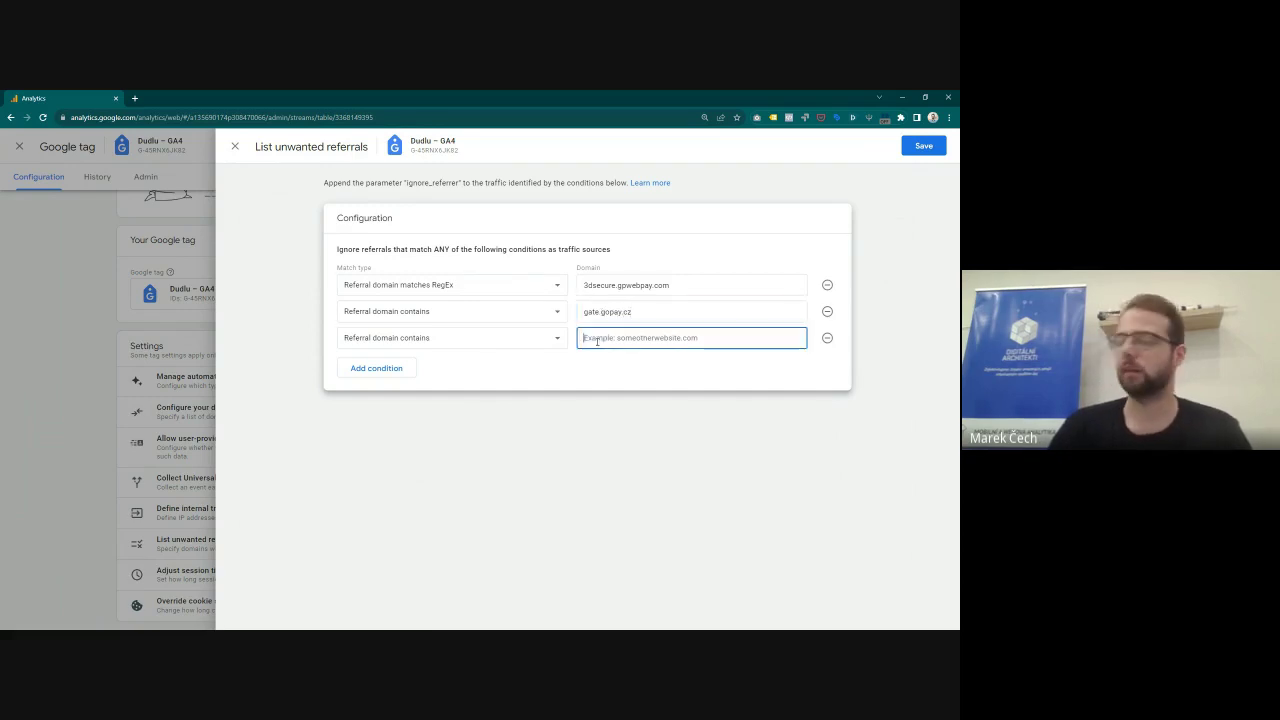
{"action": "type", "text": "Inter"}
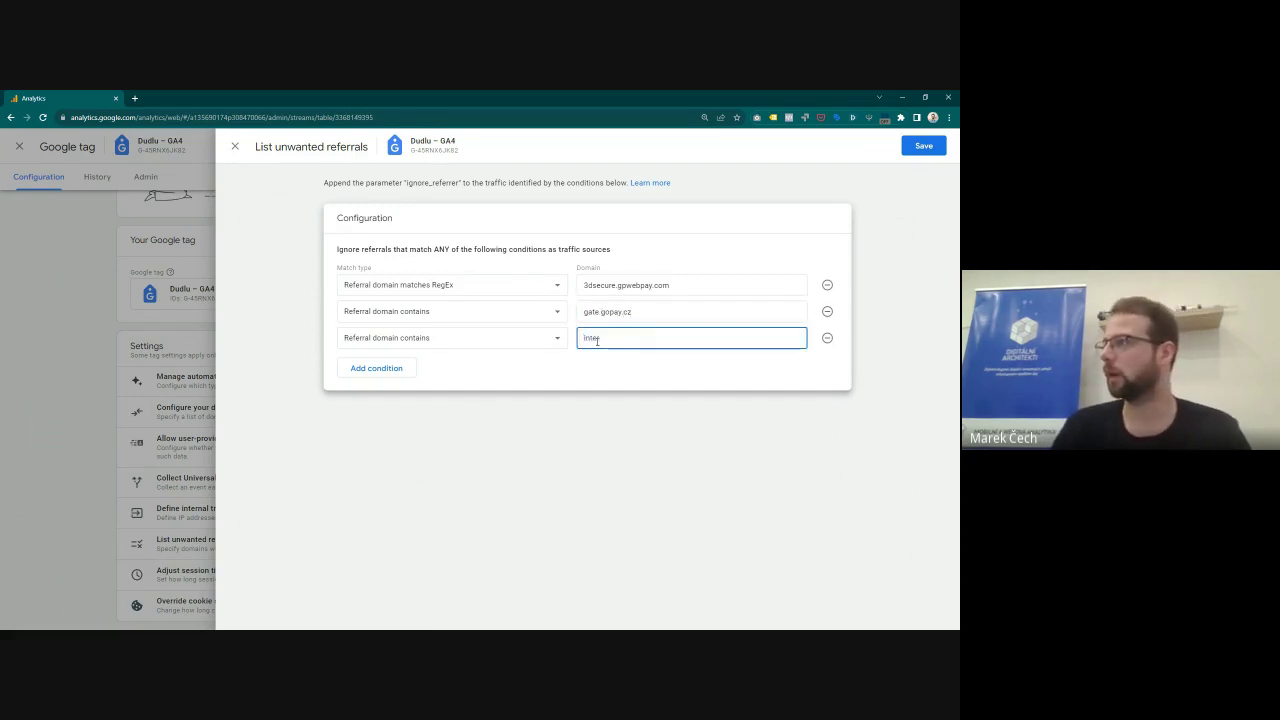
{"action": "type", "text": "na"}
{"action": "key", "text": "BackSpace"}
{"action": "type", "text": "banking"}
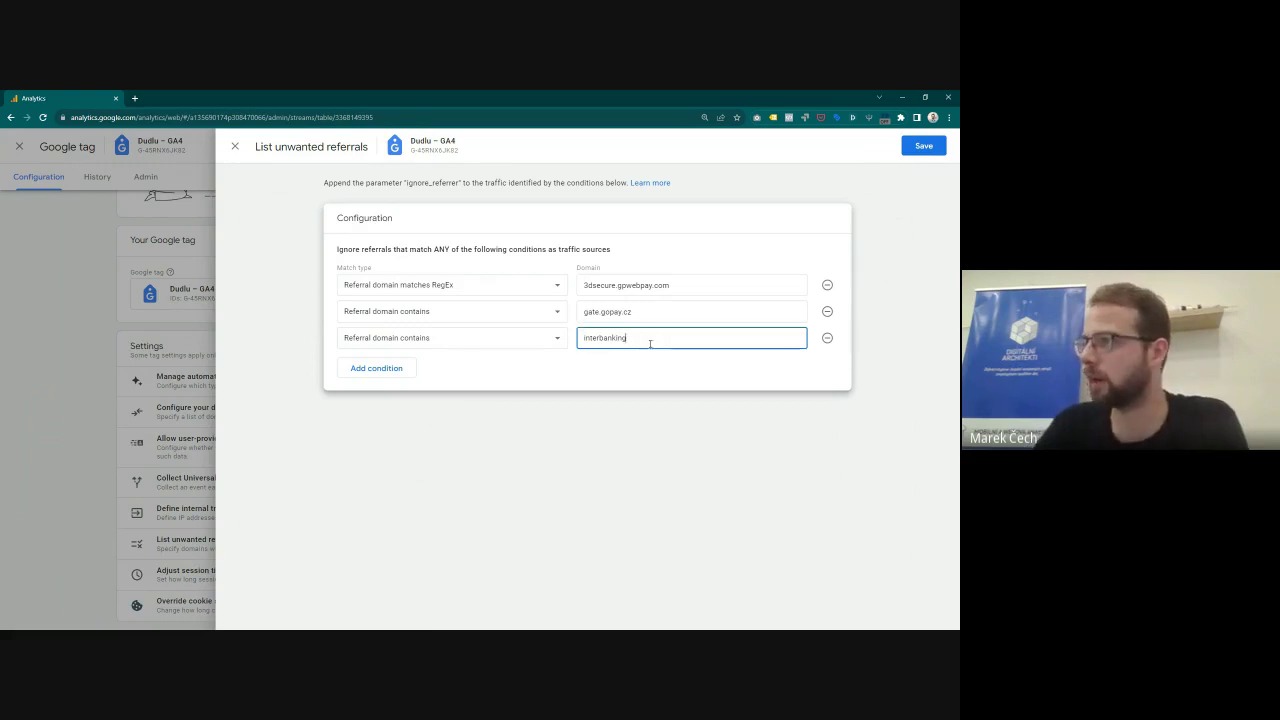
{"action": "left_click_drag", "start_coordinate": [650, 340], "coordinate": [545, 360]}
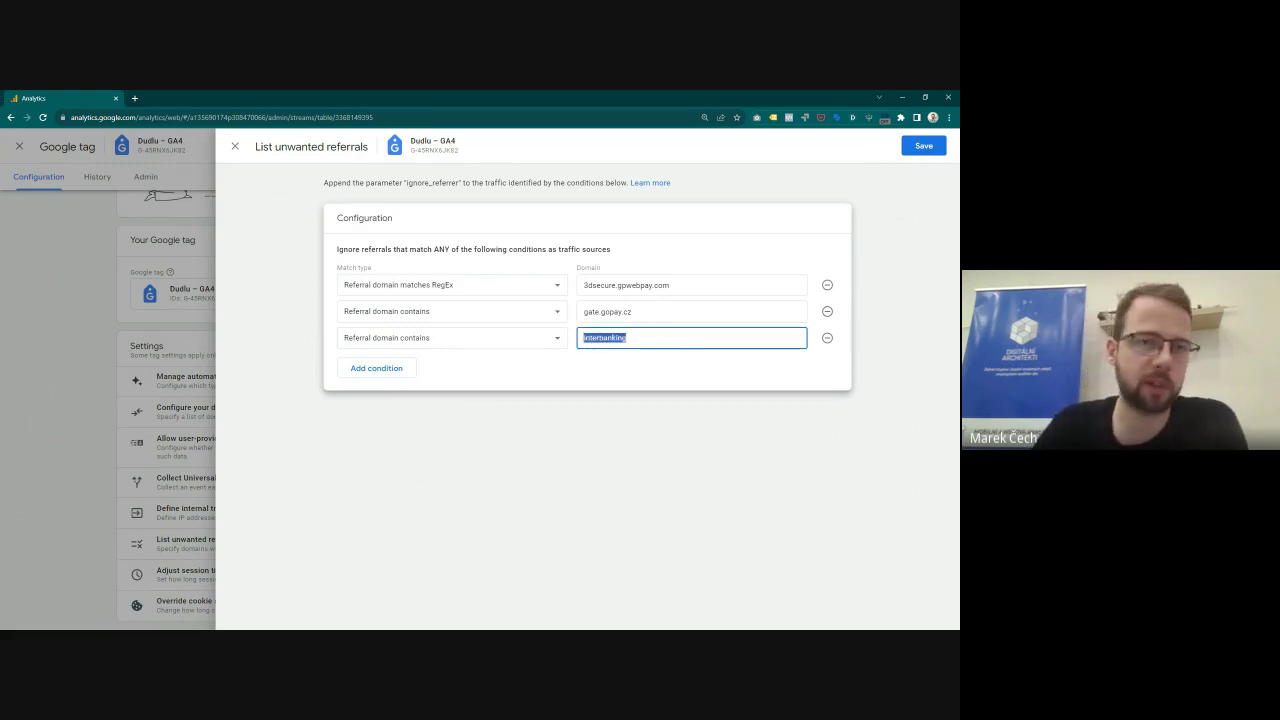
{"action": "left_click", "coordinate": [827, 339]}
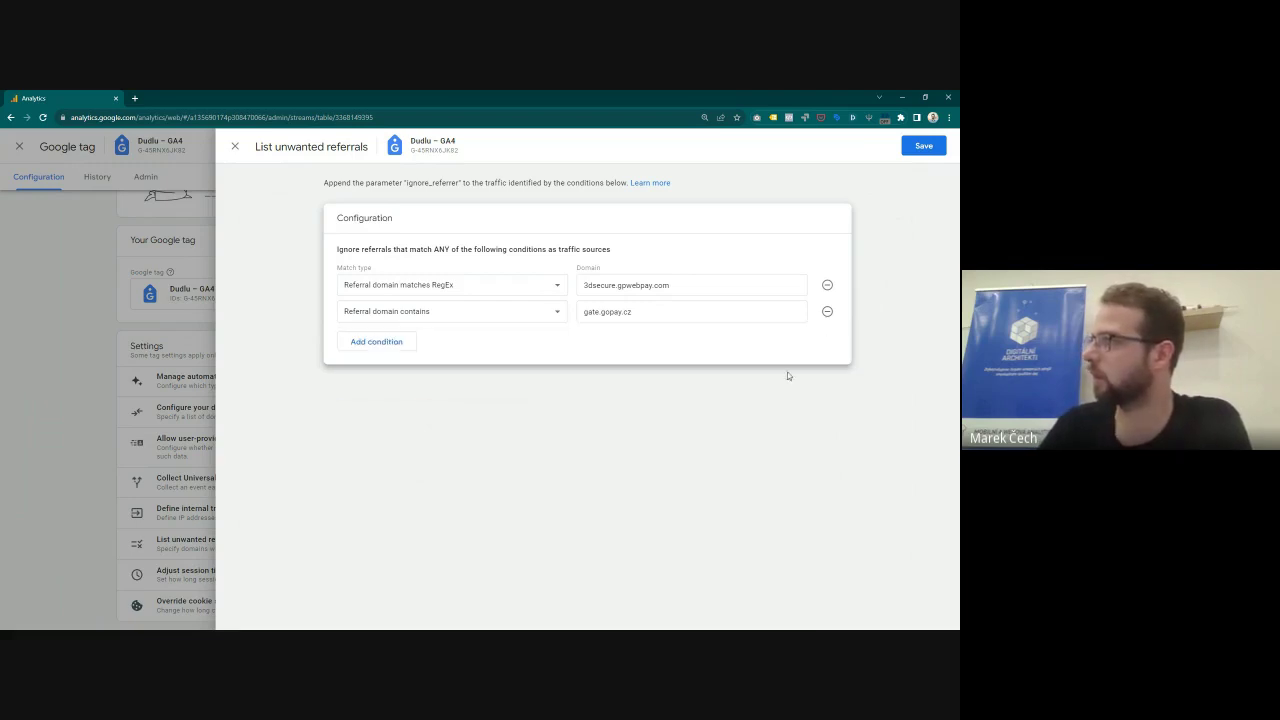
Step: Save the unwanted referrals configuration and close the Google tag settings
{"action": "left_click", "coordinate": [923, 147]}
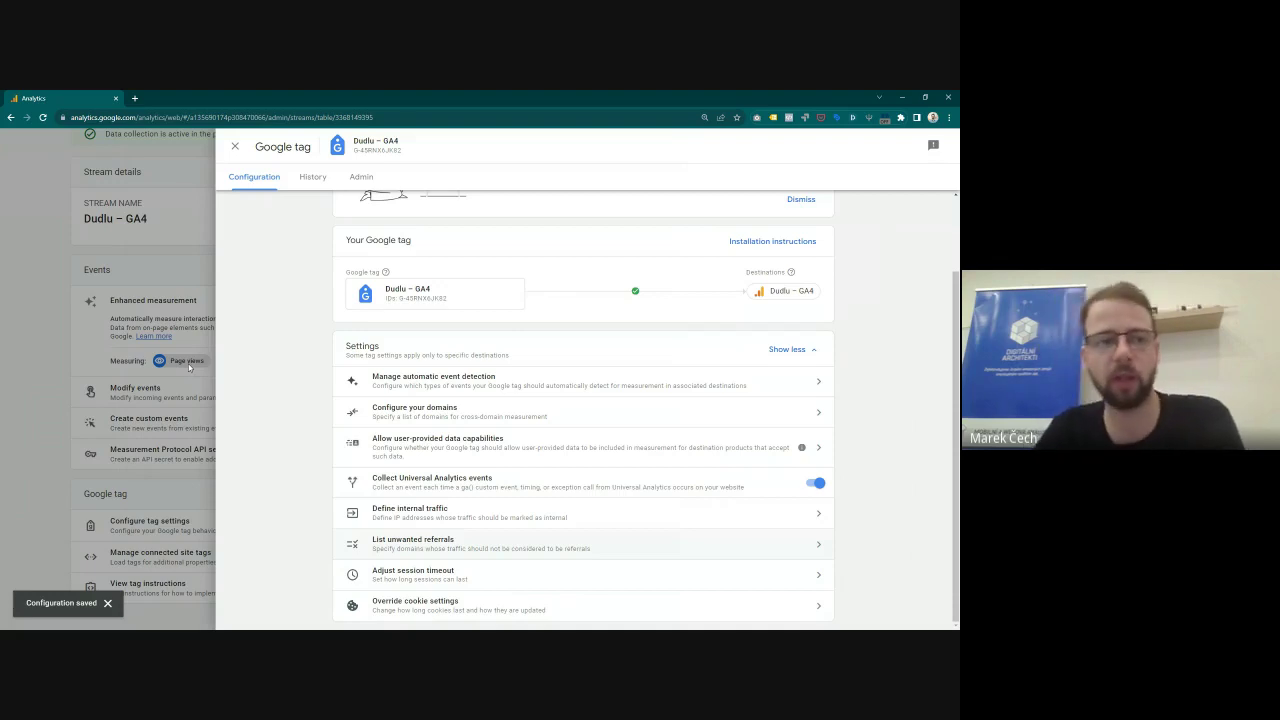
{"action": "left_click", "coordinate": [235, 148]}
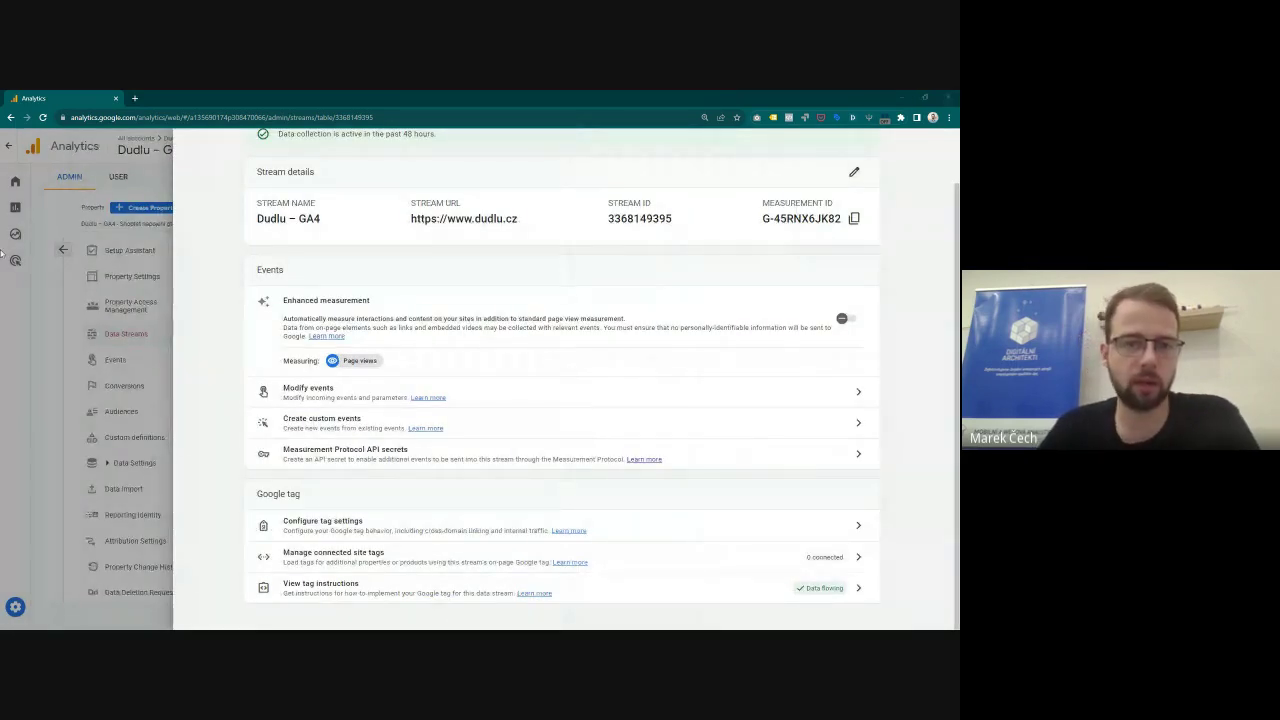
{"action": "key", "text": "alt+Tab"}
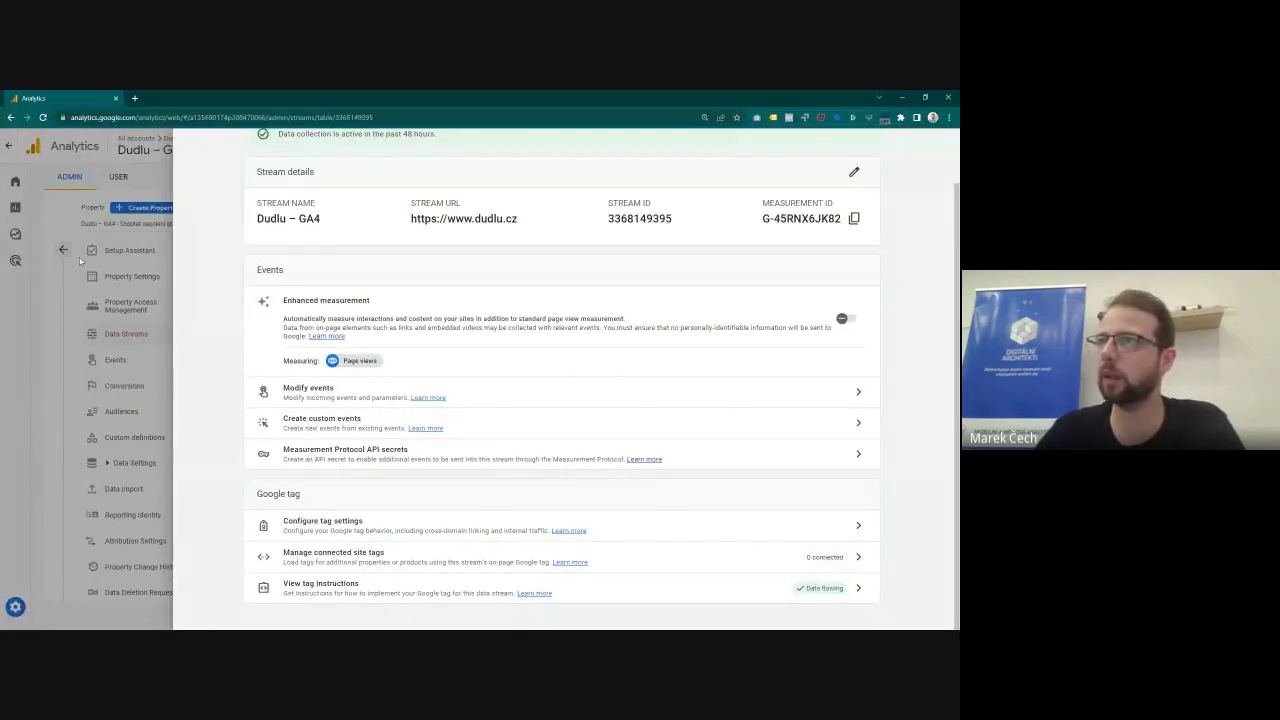
Step: Return from the stream details to the Reports snapshot, and switch to the nazakladedat.cz article on excluding payment gateways
{"action": "left_click", "coordinate": [79, 257]}
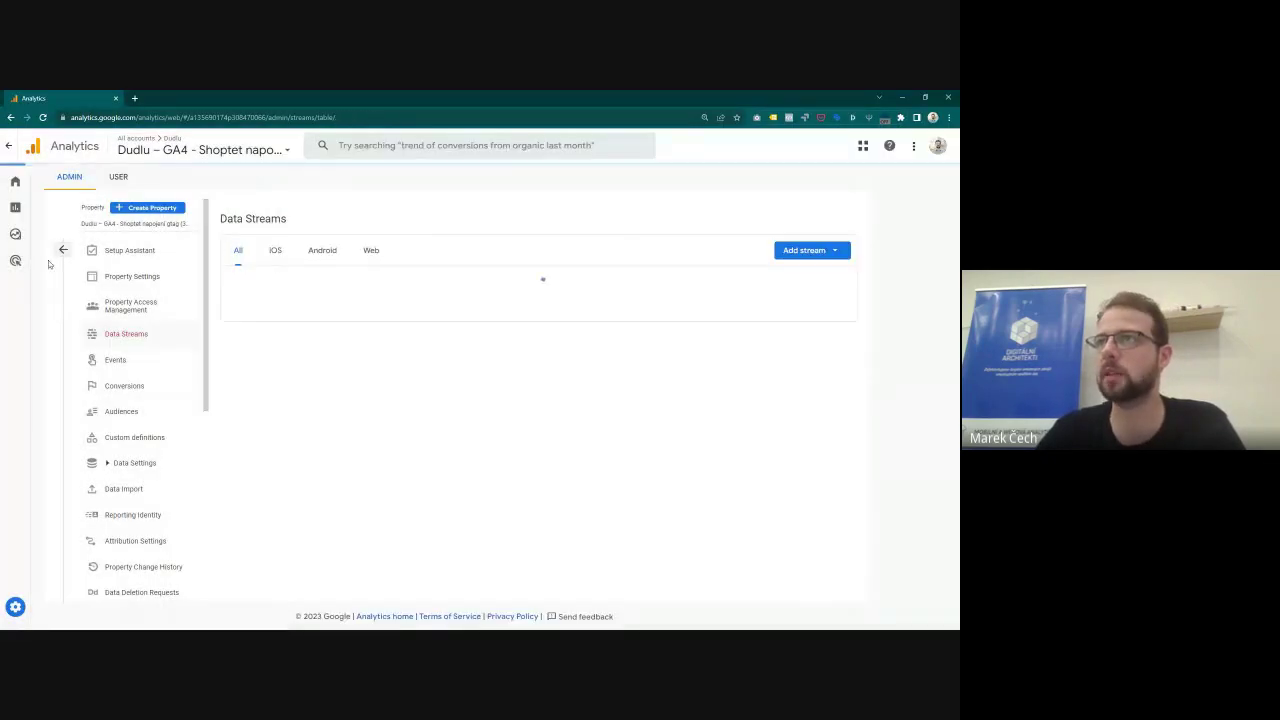
{"action": "left_click", "coordinate": [63, 250]}
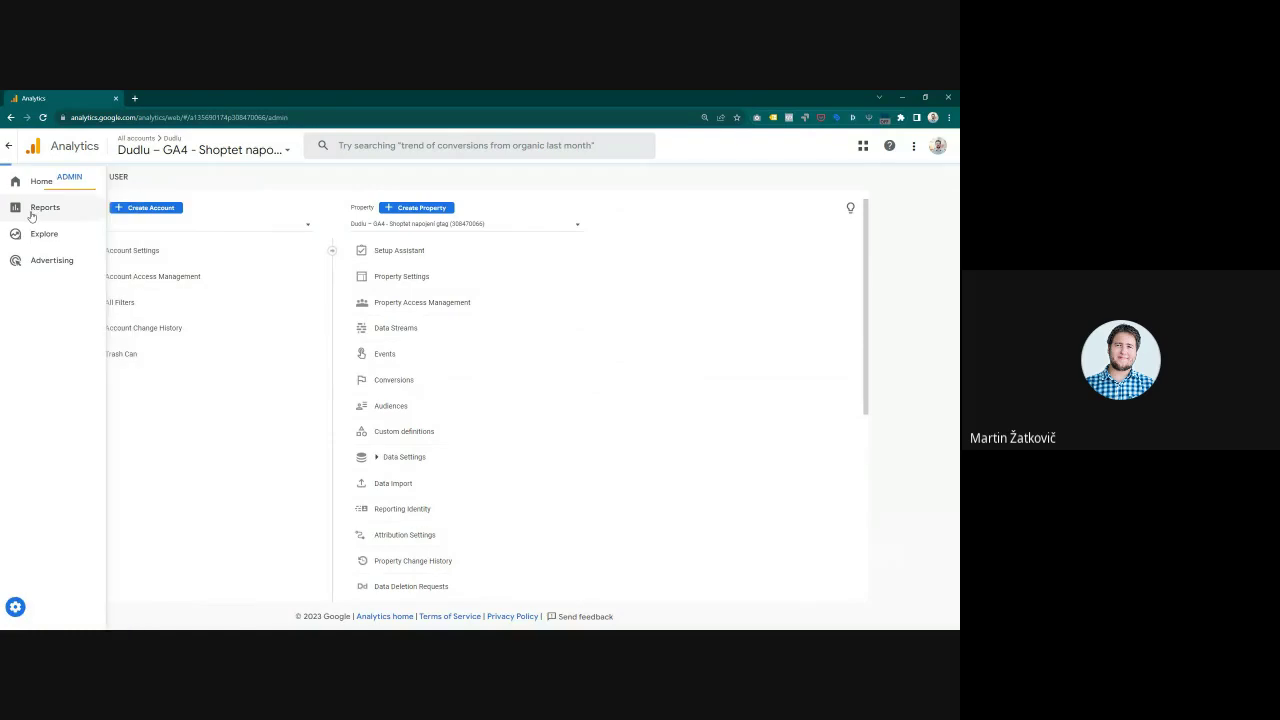
{"action": "left_click", "coordinate": [31, 213]}
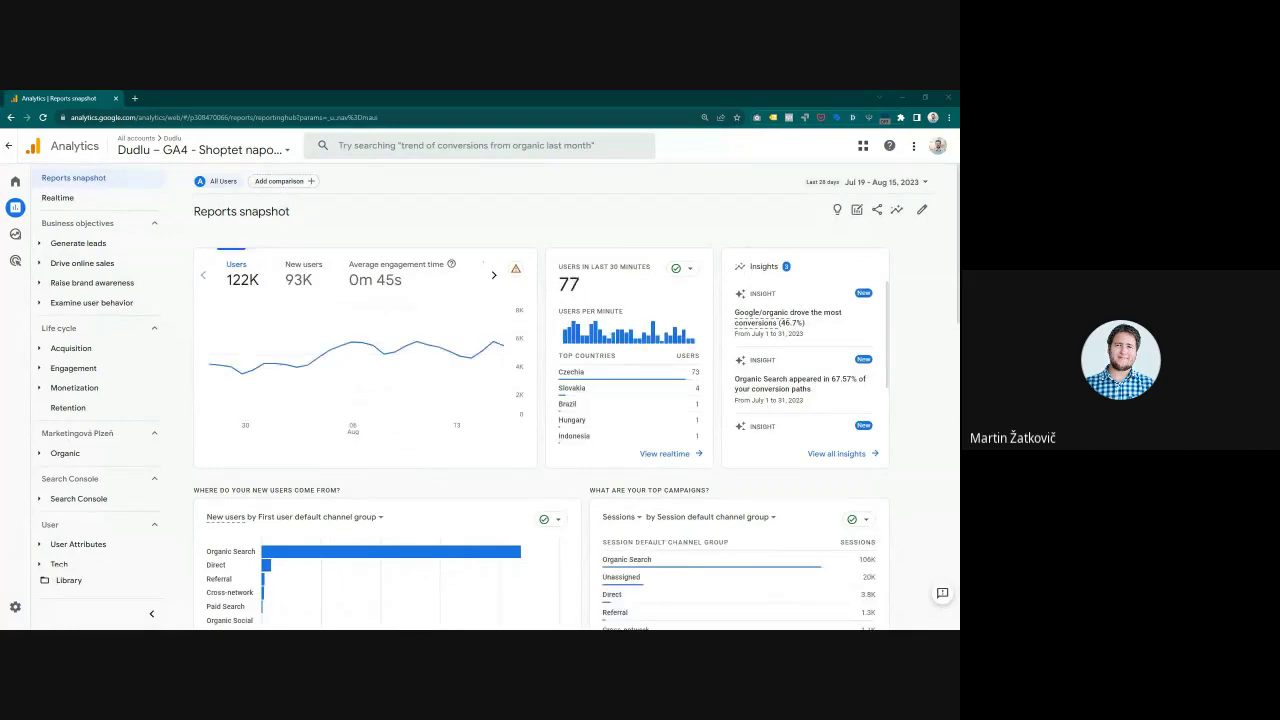
{"action": "key", "text": "alt+Tab"}
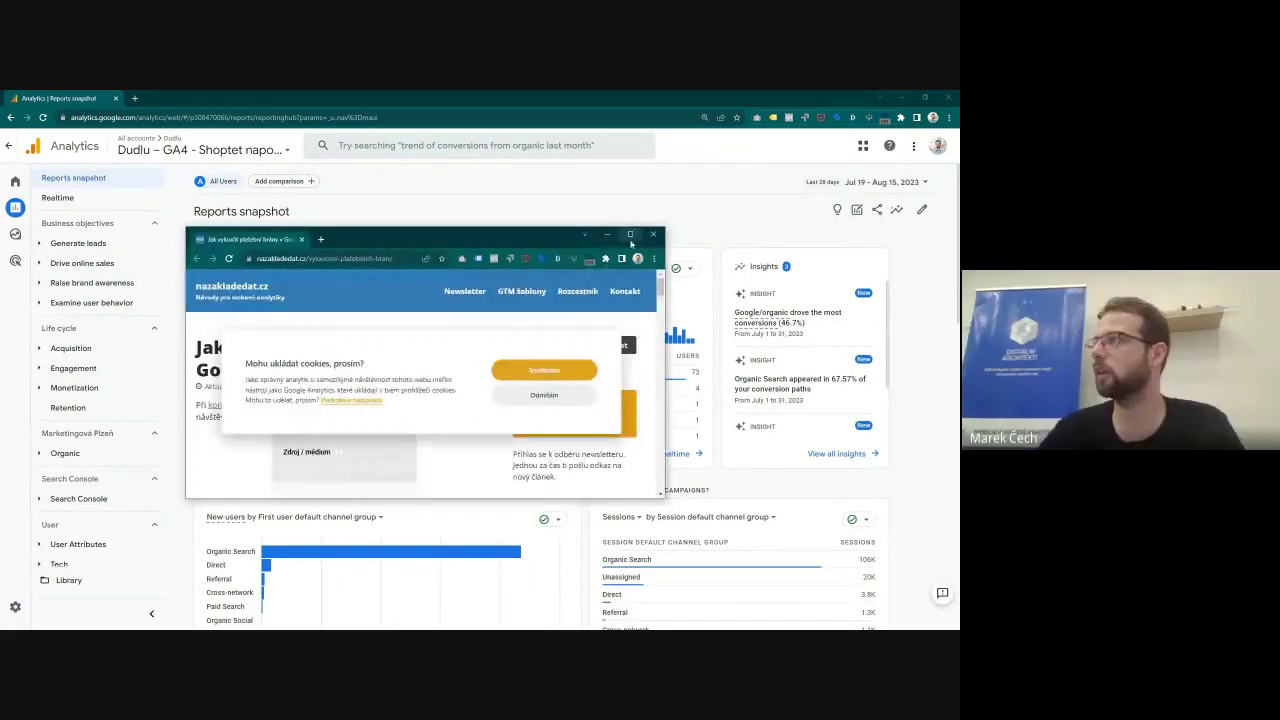
Step: Maximize the article on excluding payment gateways and find its section listing the payment gateway domains to exclude
{"action": "left_click", "coordinate": [630, 234]}
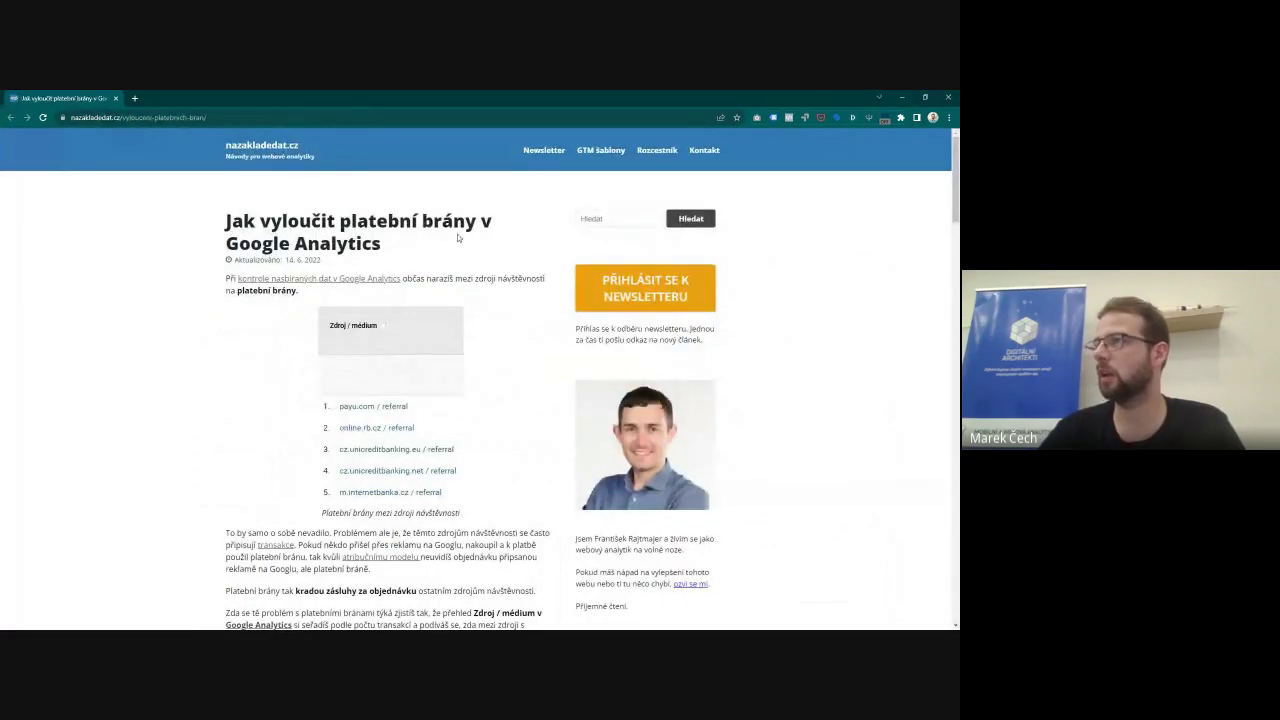
{"action": "scroll", "coordinate": [288, 286], "scroll_direction": "down", "scroll_amount": 3}
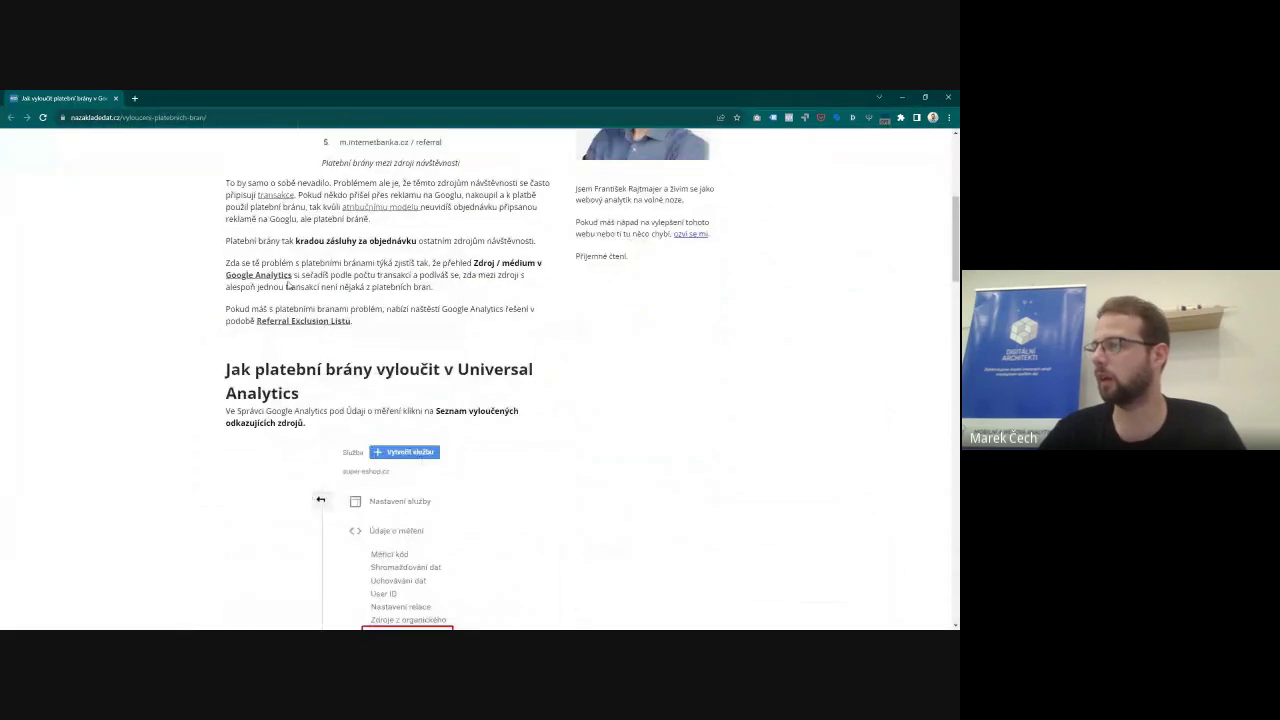
{"action": "scroll", "coordinate": [288, 286], "scroll_direction": "down", "scroll_amount": 3}
{"action": "scroll", "coordinate": [288, 286], "scroll_direction": "down", "scroll_amount": 10}
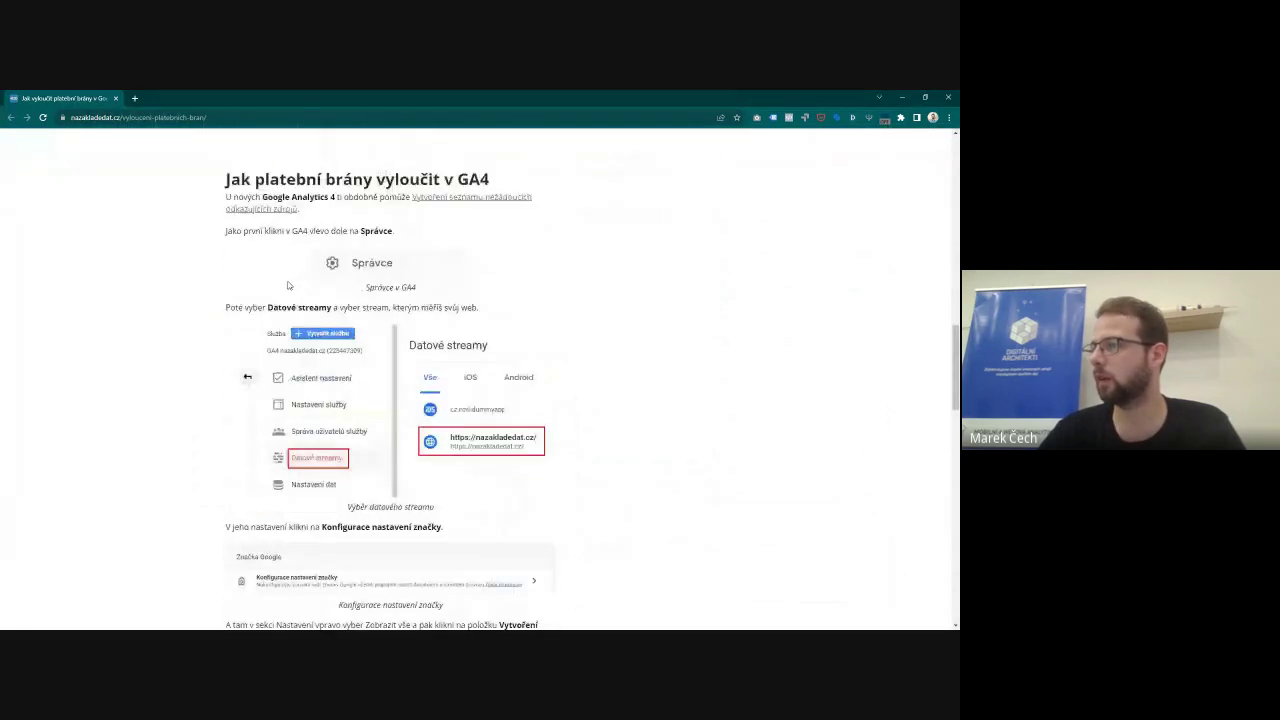
{"action": "scroll", "coordinate": [288, 286], "scroll_direction": "down", "scroll_amount": 3}
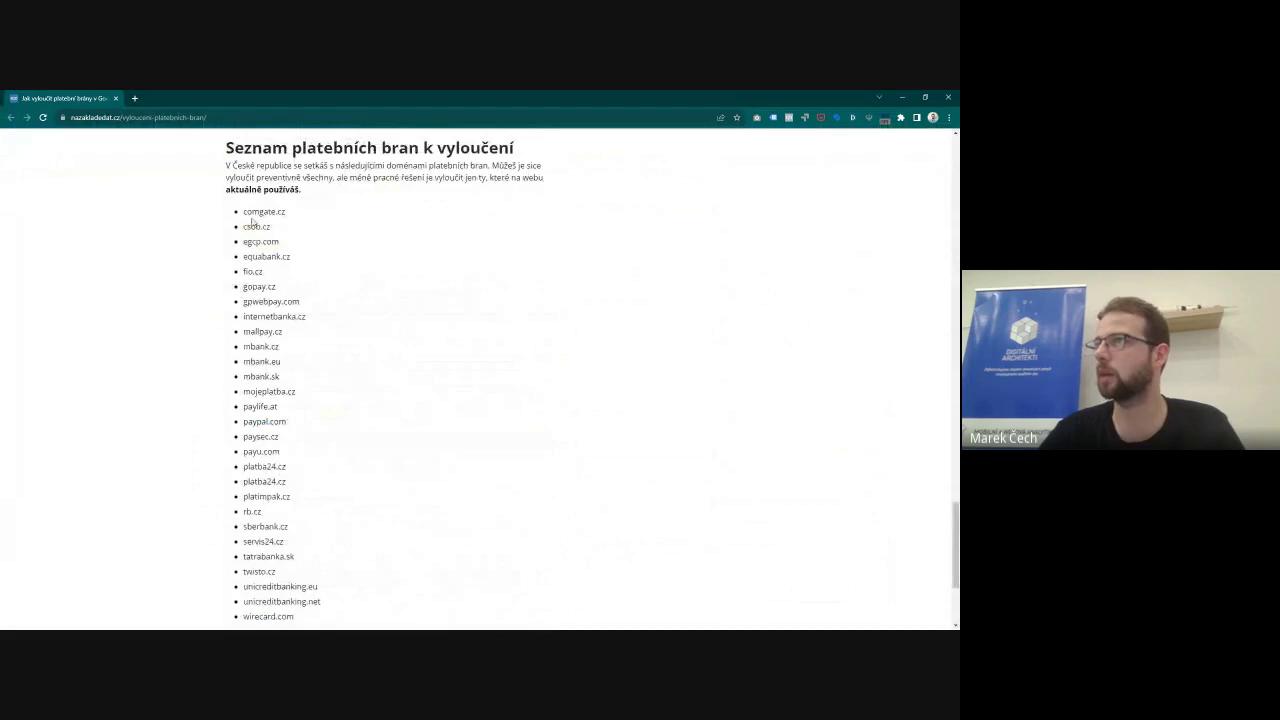
Step: Highlight the payment gateway domains from comgate.cz to wirecard.com, review the list, and return to the Analytics Reports snapshot
{"action": "left_click_drag", "start_coordinate": [242, 210], "coordinate": [328, 423]}
{"action": "scroll", "coordinate": [278, 347], "scroll_direction": "down", "scroll_amount": 2}
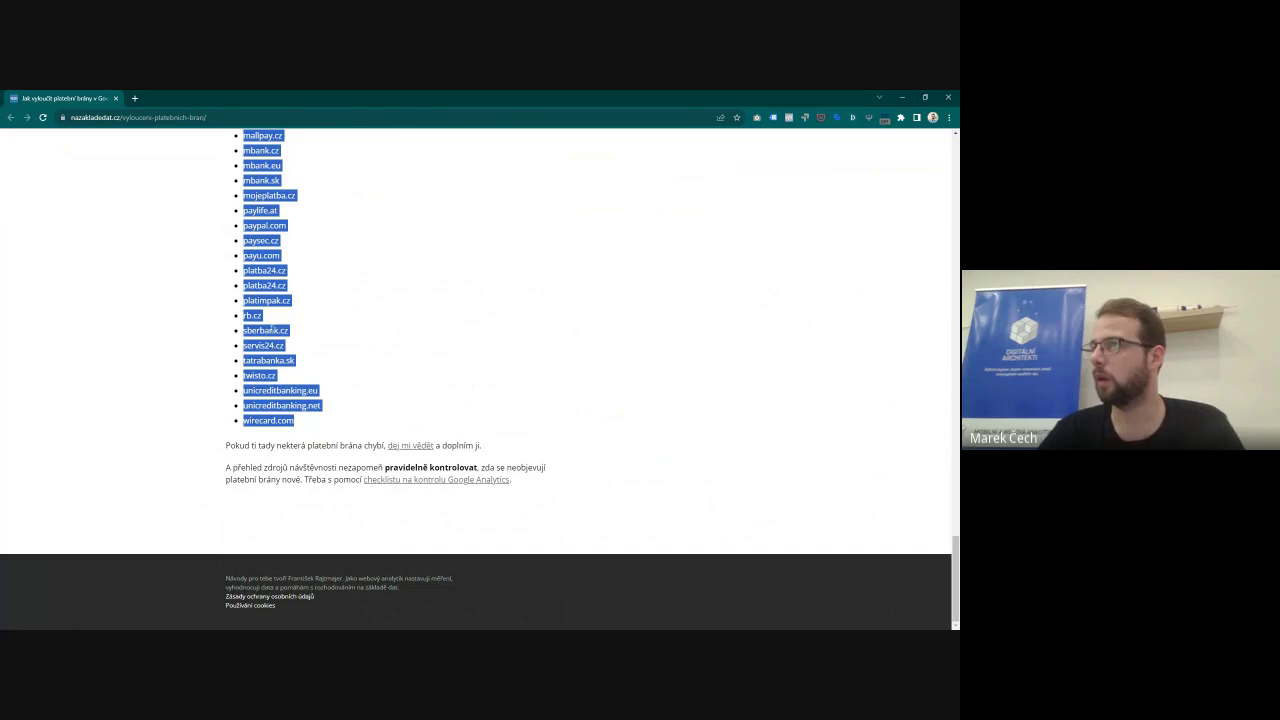
{"action": "scroll", "coordinate": [272, 330], "scroll_direction": "up", "scroll_amount": 3}
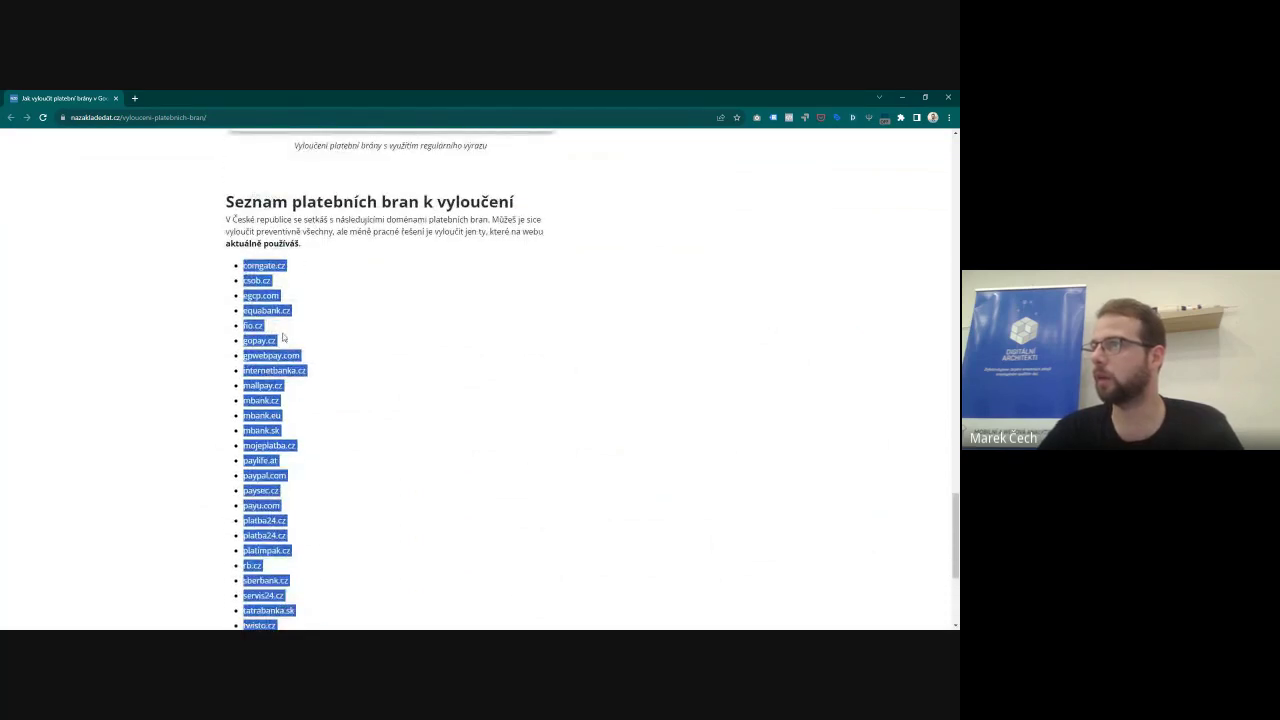
{"action": "scroll", "coordinate": [266, 327], "scroll_direction": "down", "scroll_amount": 1}
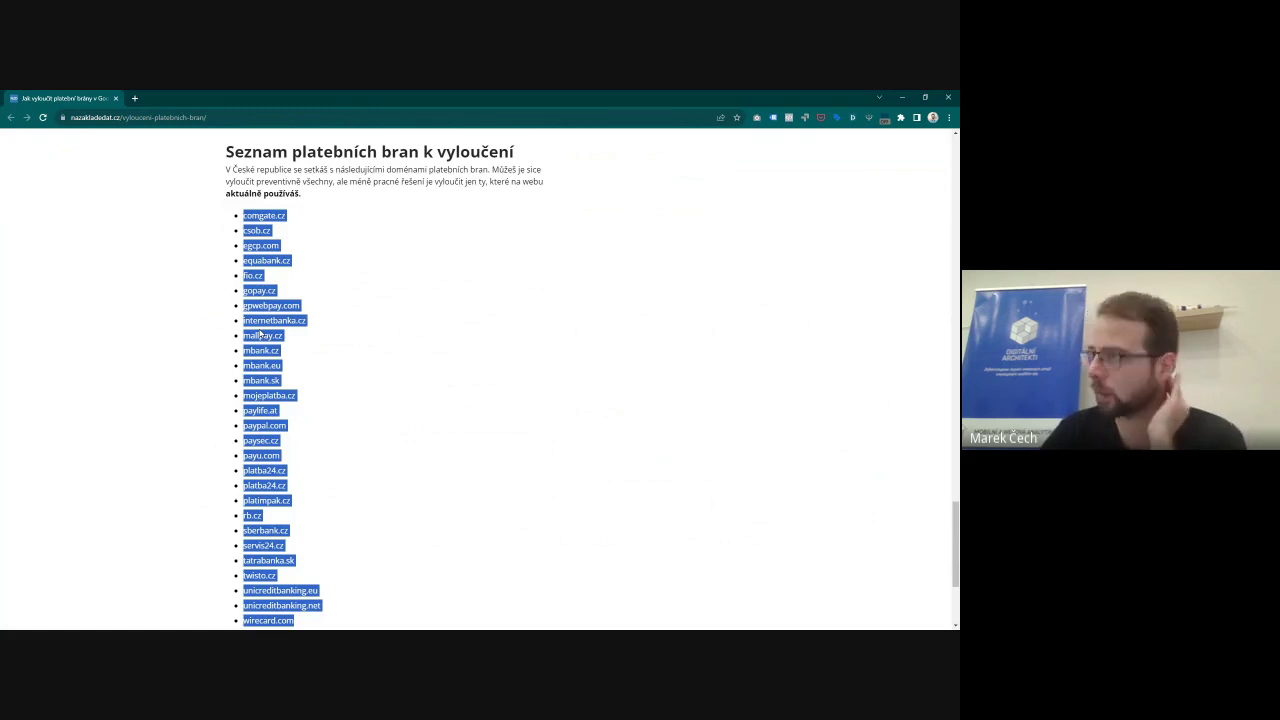
{"action": "scroll", "coordinate": [360, 320], "scroll_direction": "down", "scroll_amount": 1}
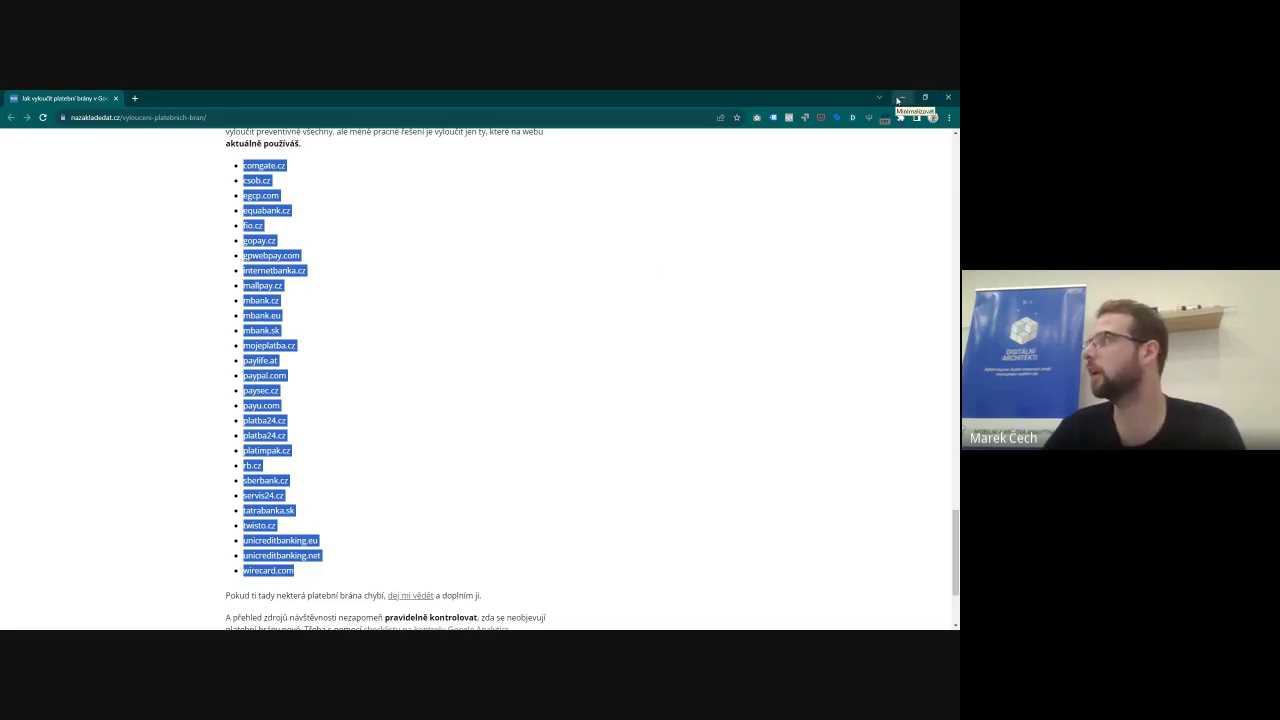
{"action": "left_click", "coordinate": [899, 98]}
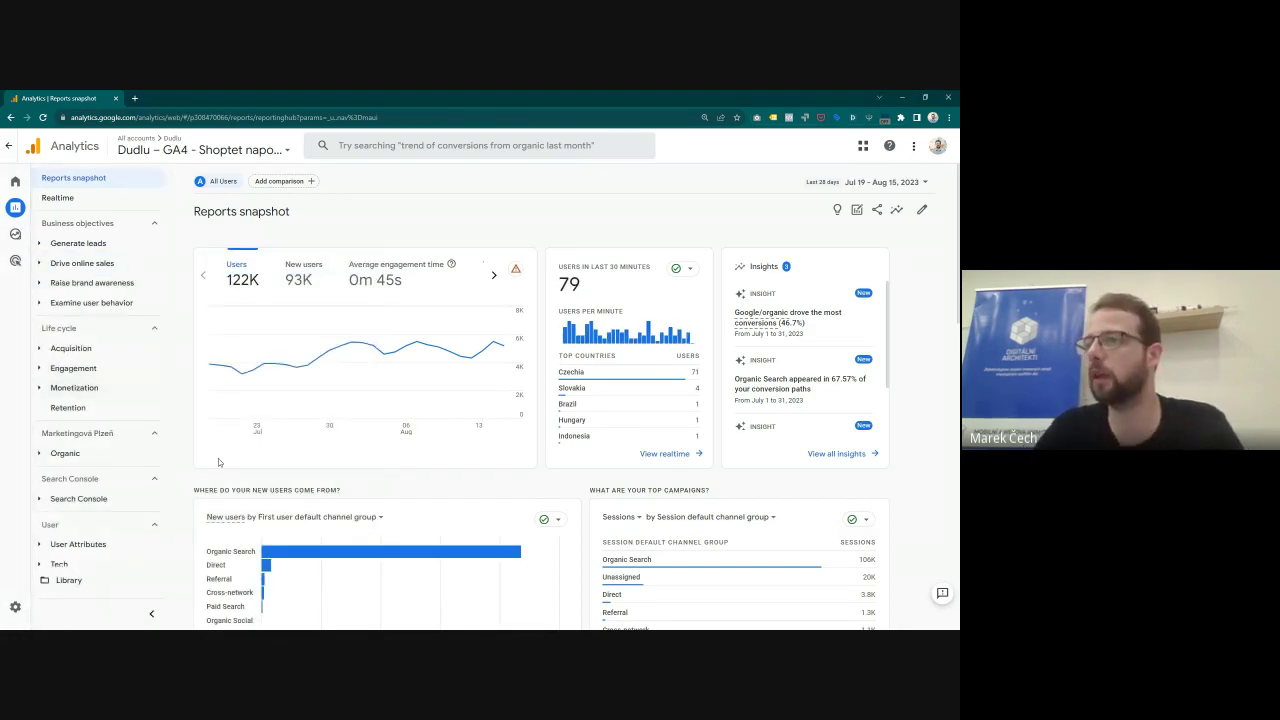
Step: Open the report Library and show the available actions for the Search Console collection
{"action": "mouse_move", "coordinate": [18, 290]}
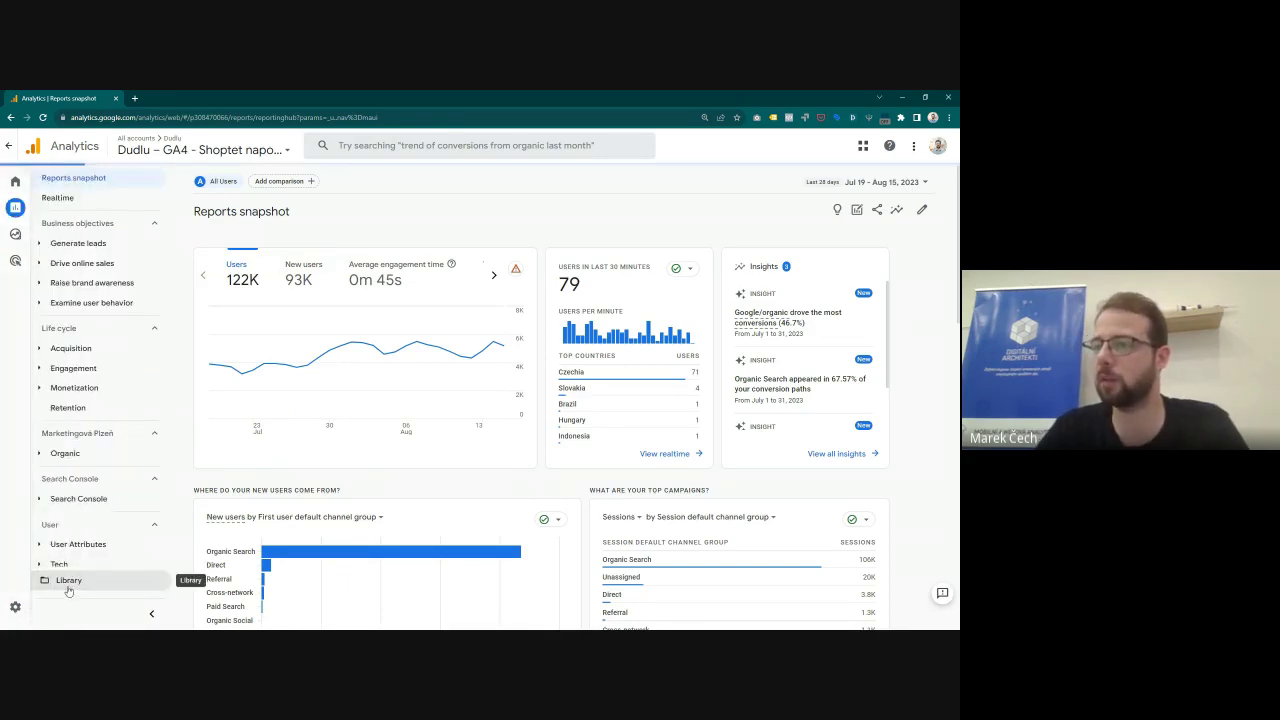
{"action": "left_click", "coordinate": [68, 581]}
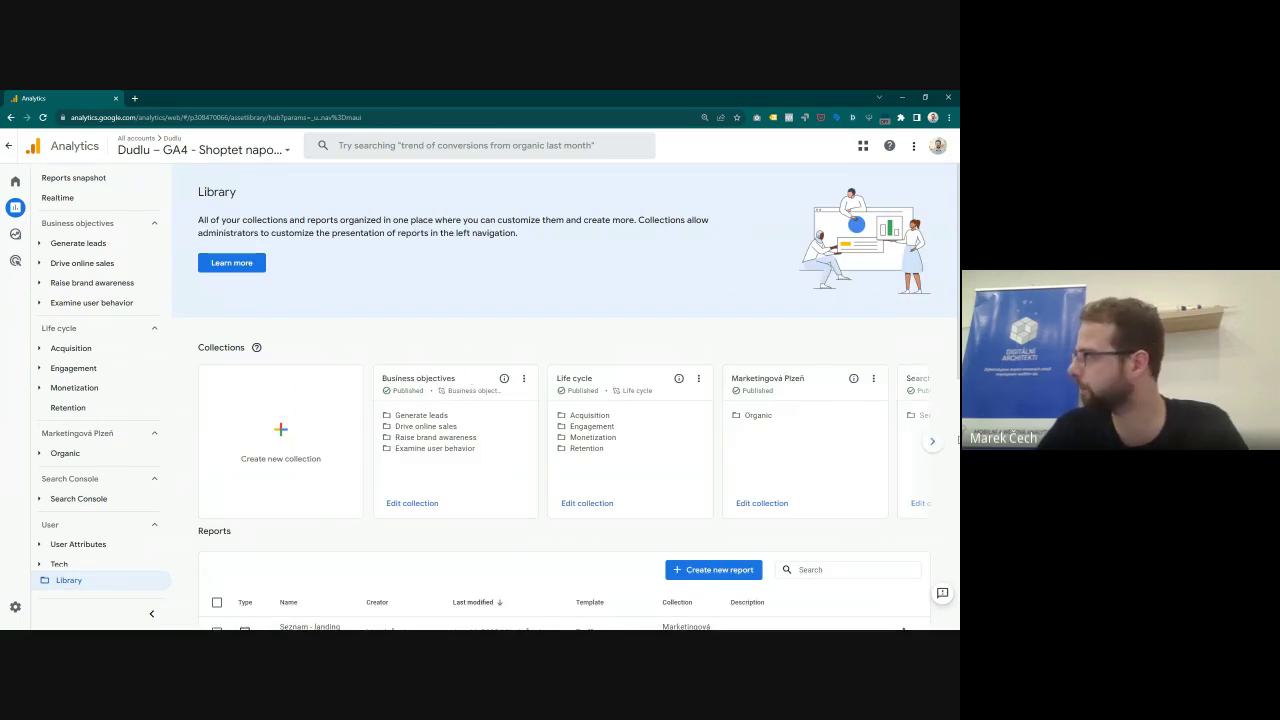
{"action": "left_click", "coordinate": [930, 441]}
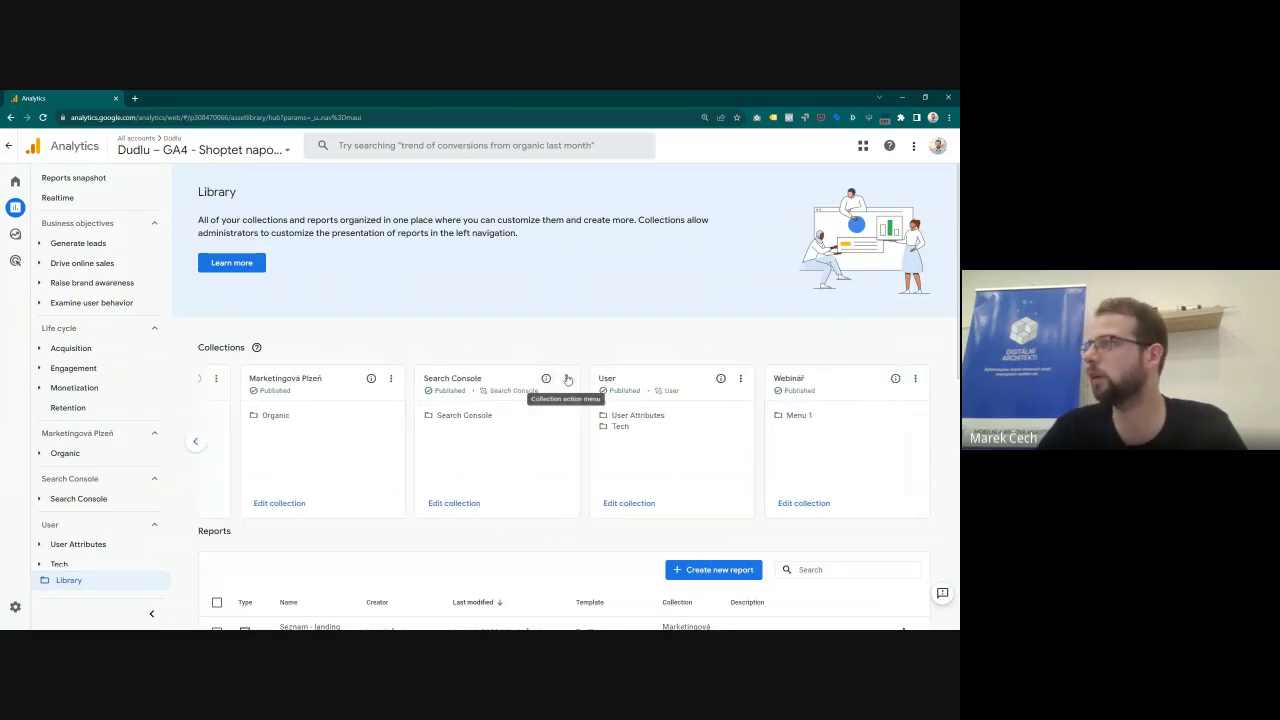
{"action": "left_click", "coordinate": [566, 378]}
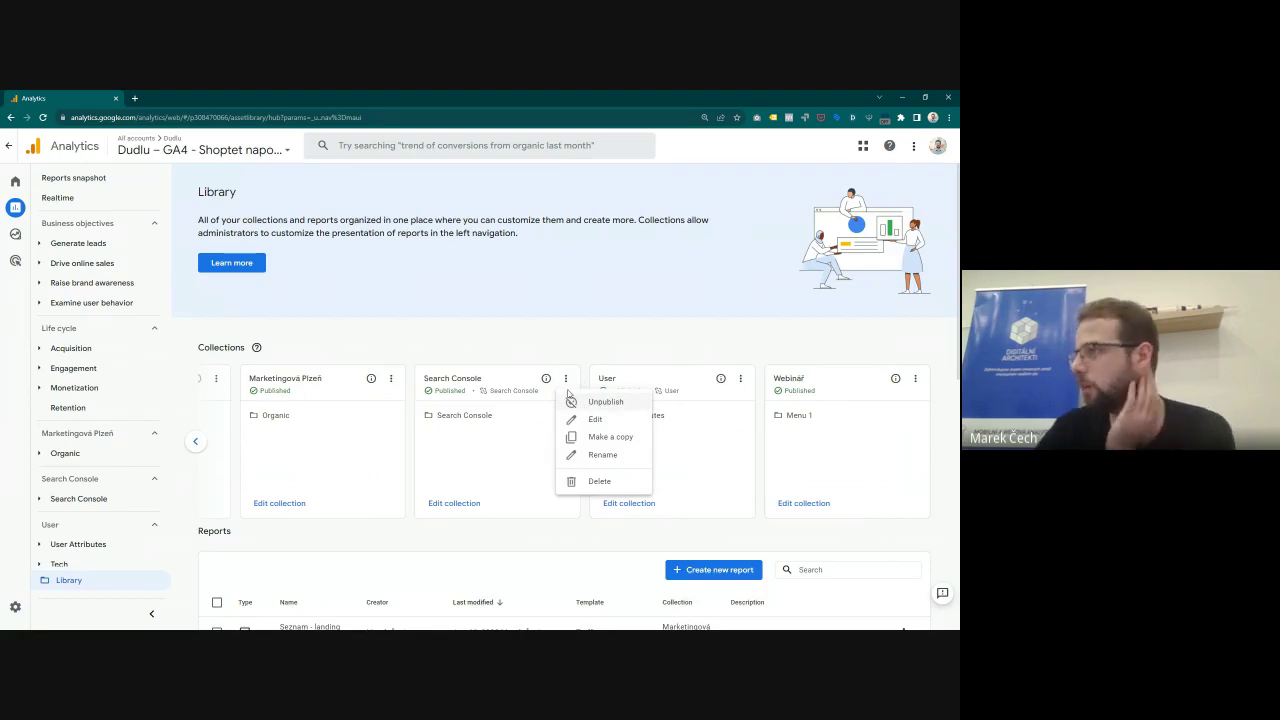
Step: View the Search Console collection's Queries and Google organic search traffic reports, and return to the presentation slides
{"action": "left_click", "coordinate": [108, 495]}
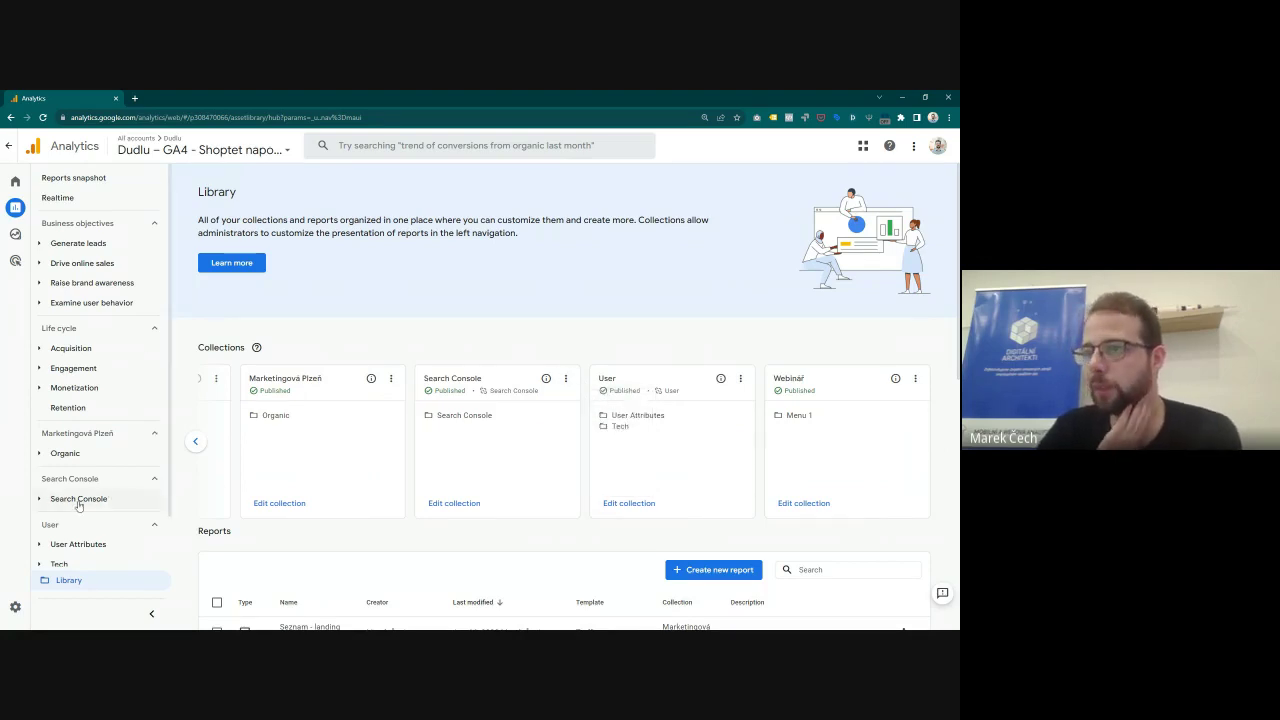
{"action": "left_click", "coordinate": [80, 498]}
{"action": "scroll", "coordinate": [85, 470], "scroll_direction": "down", "scroll_amount": 1}
{"action": "left_click", "coordinate": [83, 431]}
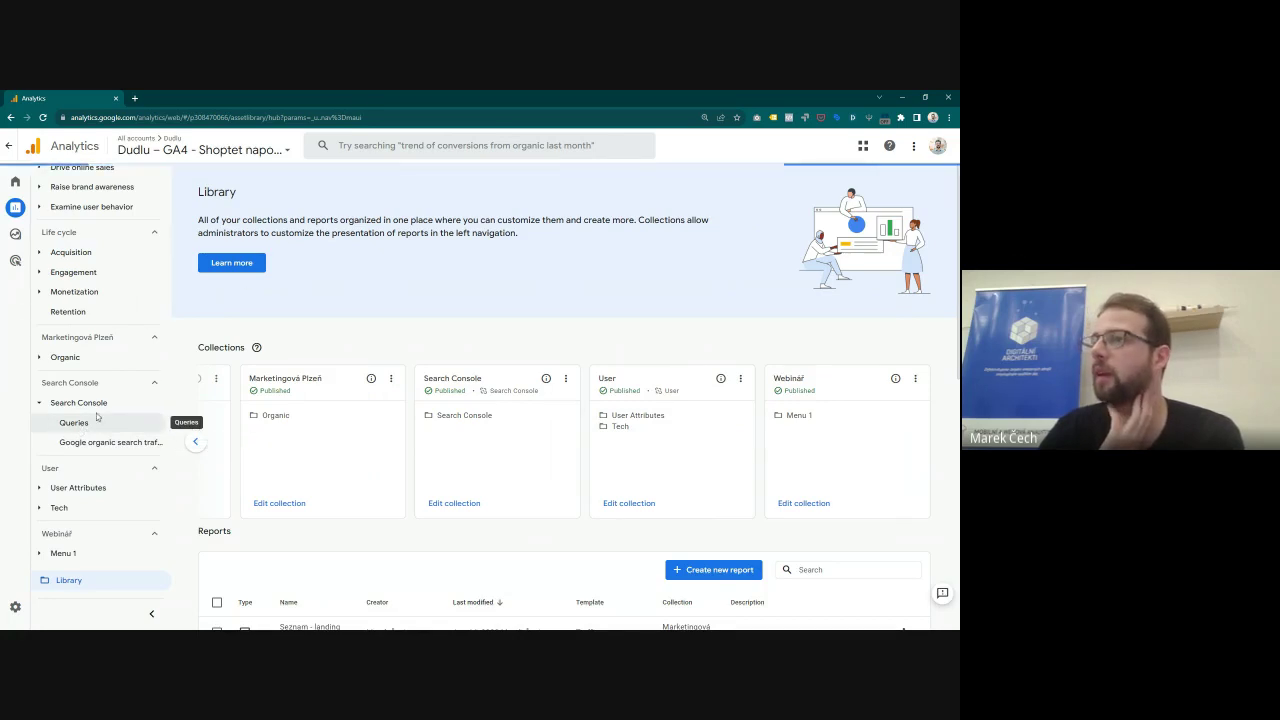
{"action": "left_click", "coordinate": [90, 428]}
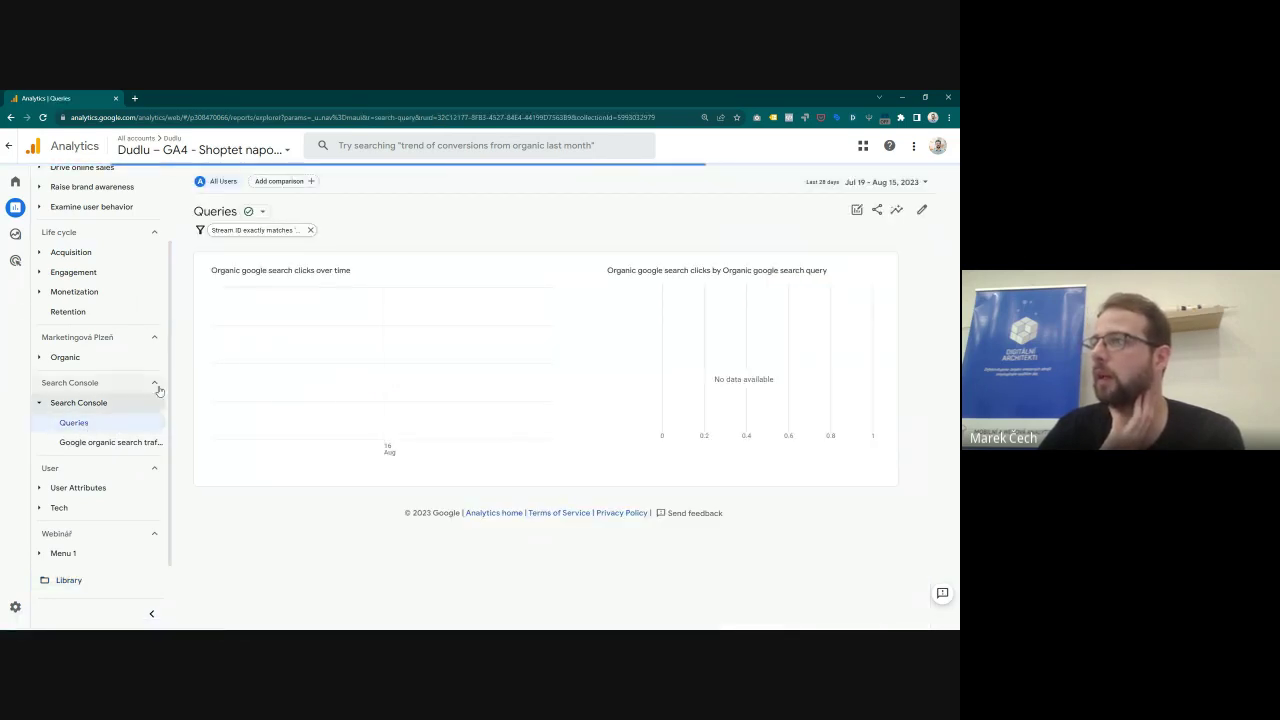
{"action": "left_click", "coordinate": [104, 447]}
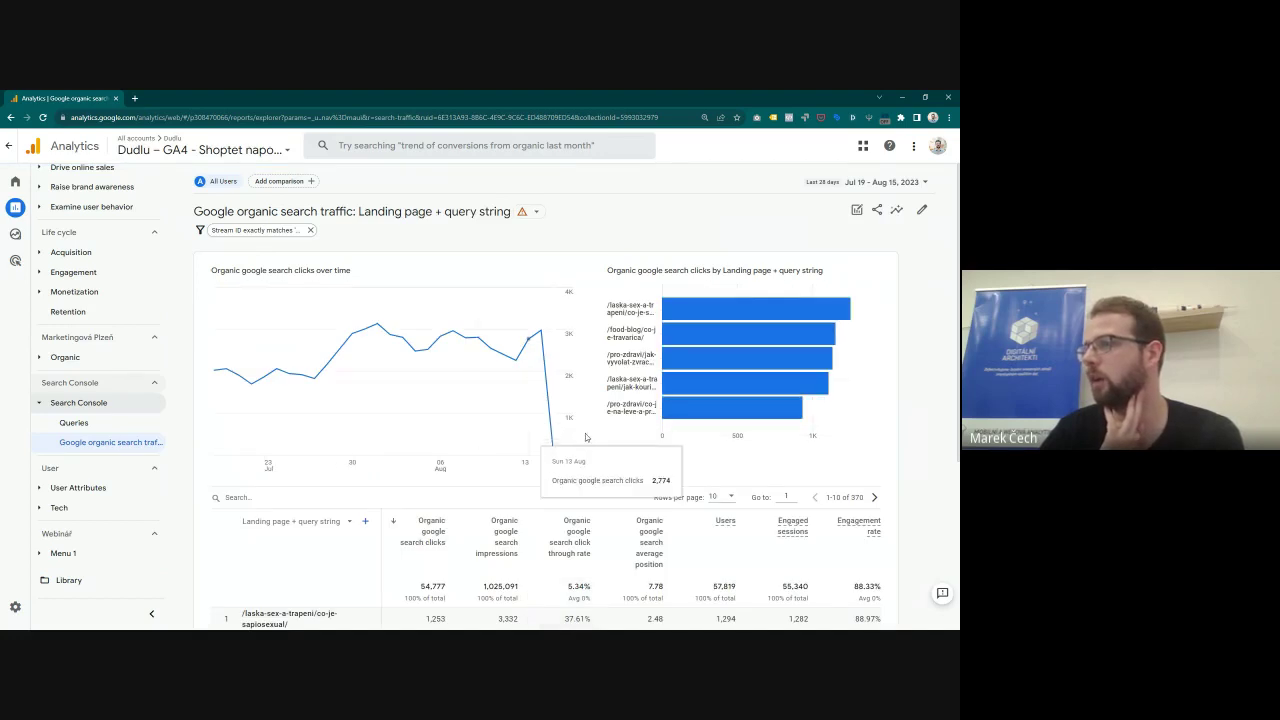
{"action": "left_click", "coordinate": [904, 97]}
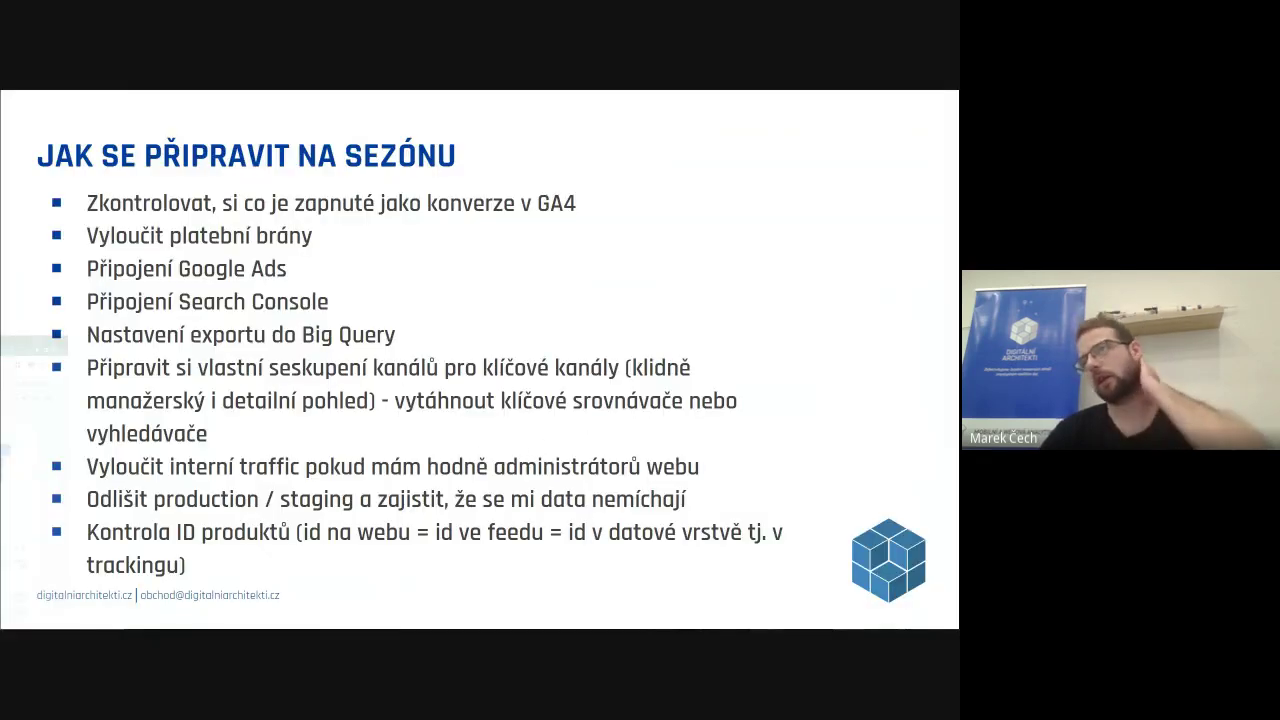
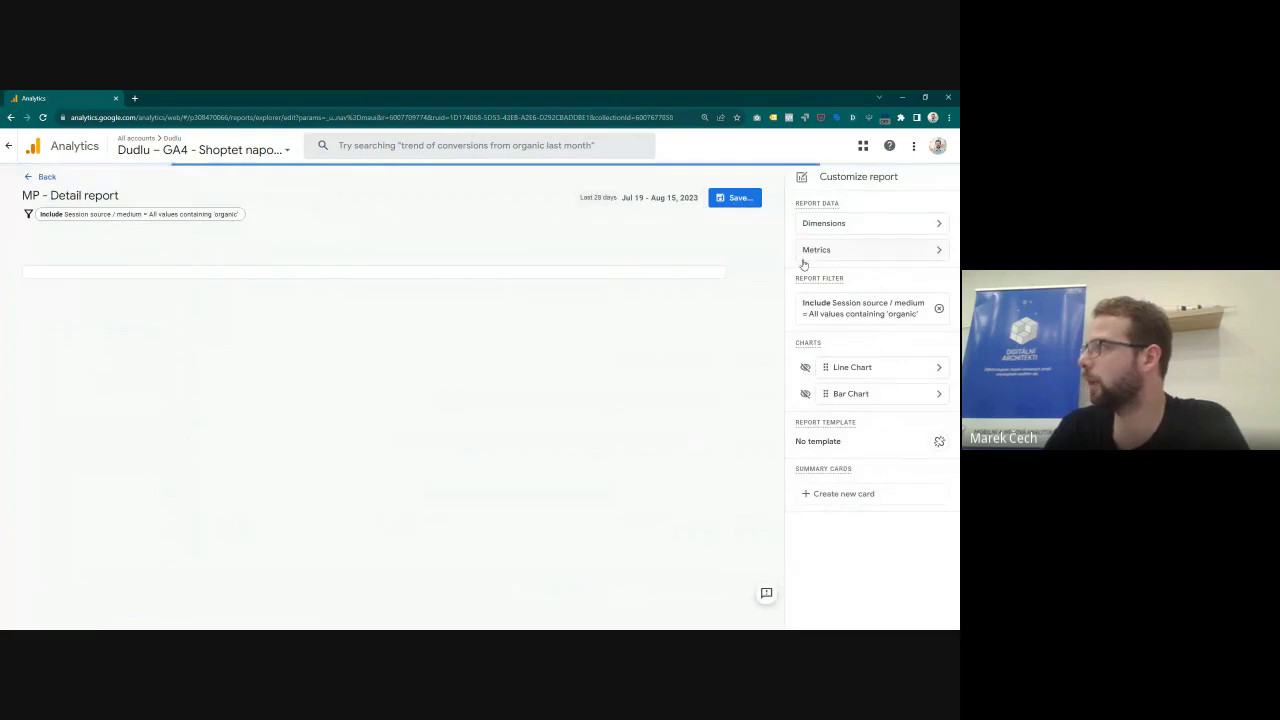
Step: Remove the Landing page + query string dimension from the MP - Detail report
{"action": "left_click", "coordinate": [843, 224]}
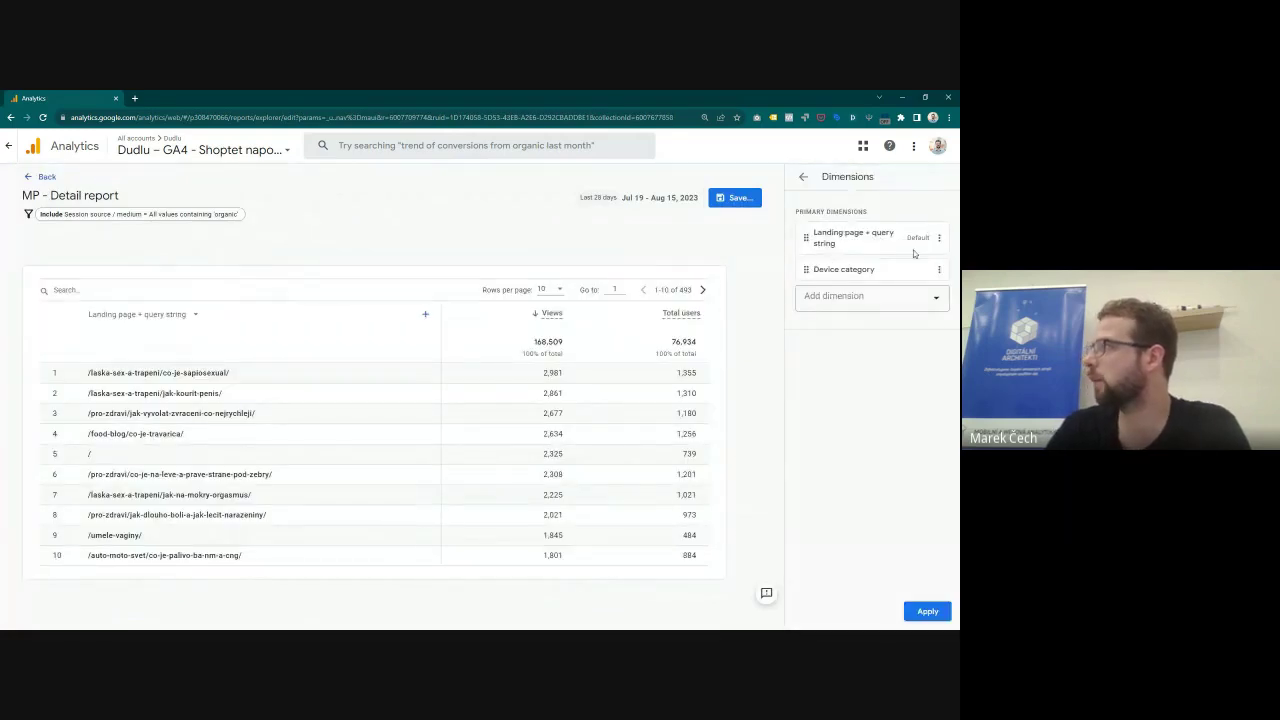
{"action": "left_click", "coordinate": [942, 237]}
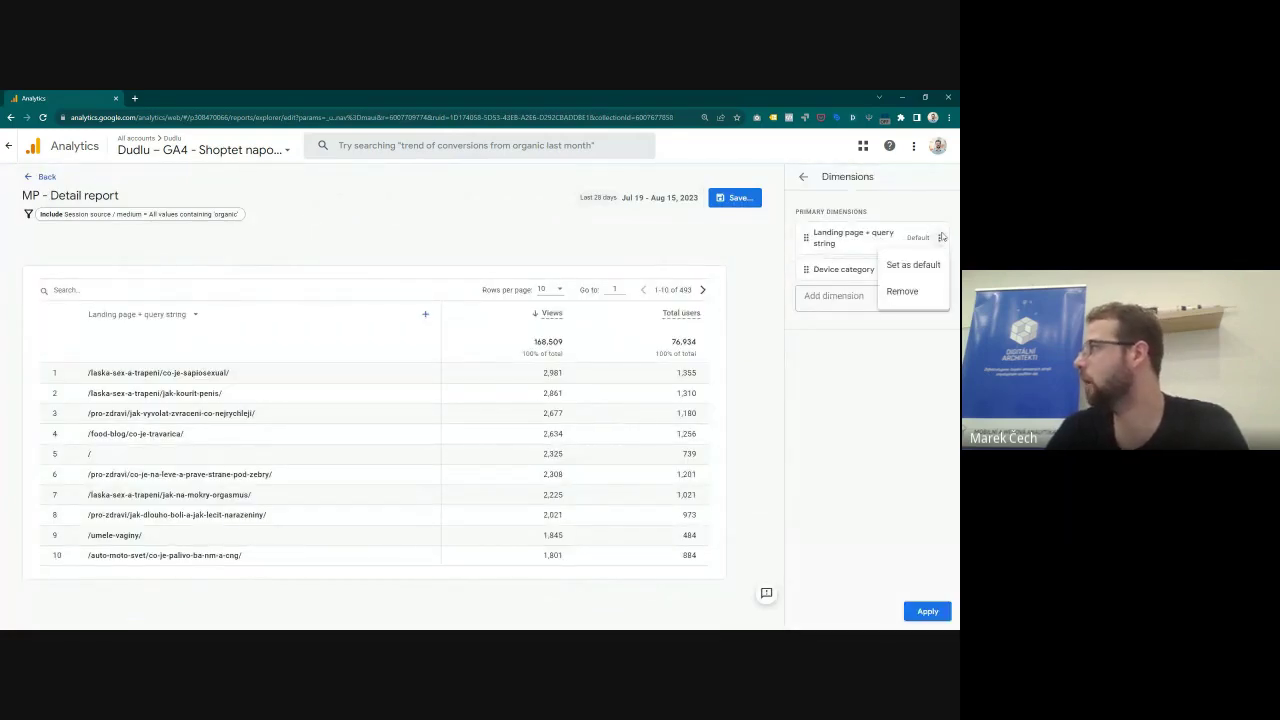
{"action": "left_click", "coordinate": [903, 290]}
Step: Find dimensions matching "webi" and add Session Webinář Default Channel Group to the report
{"action": "left_click", "coordinate": [910, 260]}
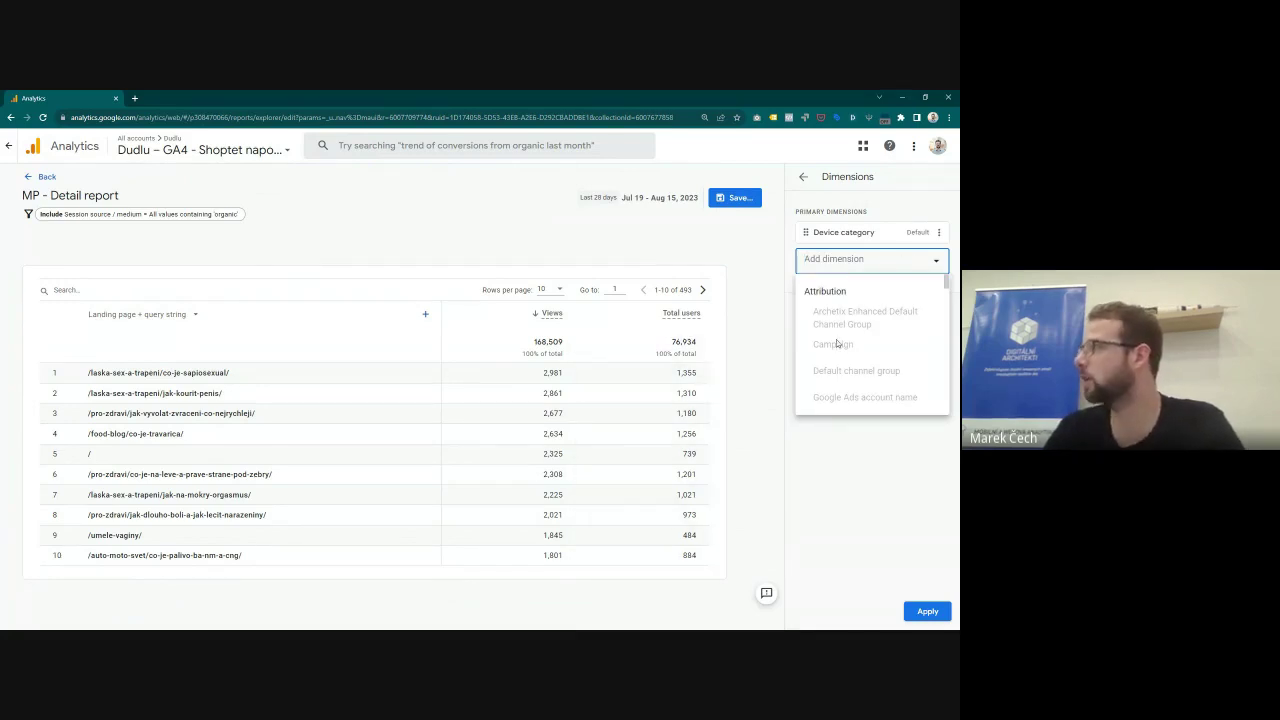
{"action": "scroll", "coordinate": [849, 347], "scroll_direction": "down", "scroll_amount": 1}
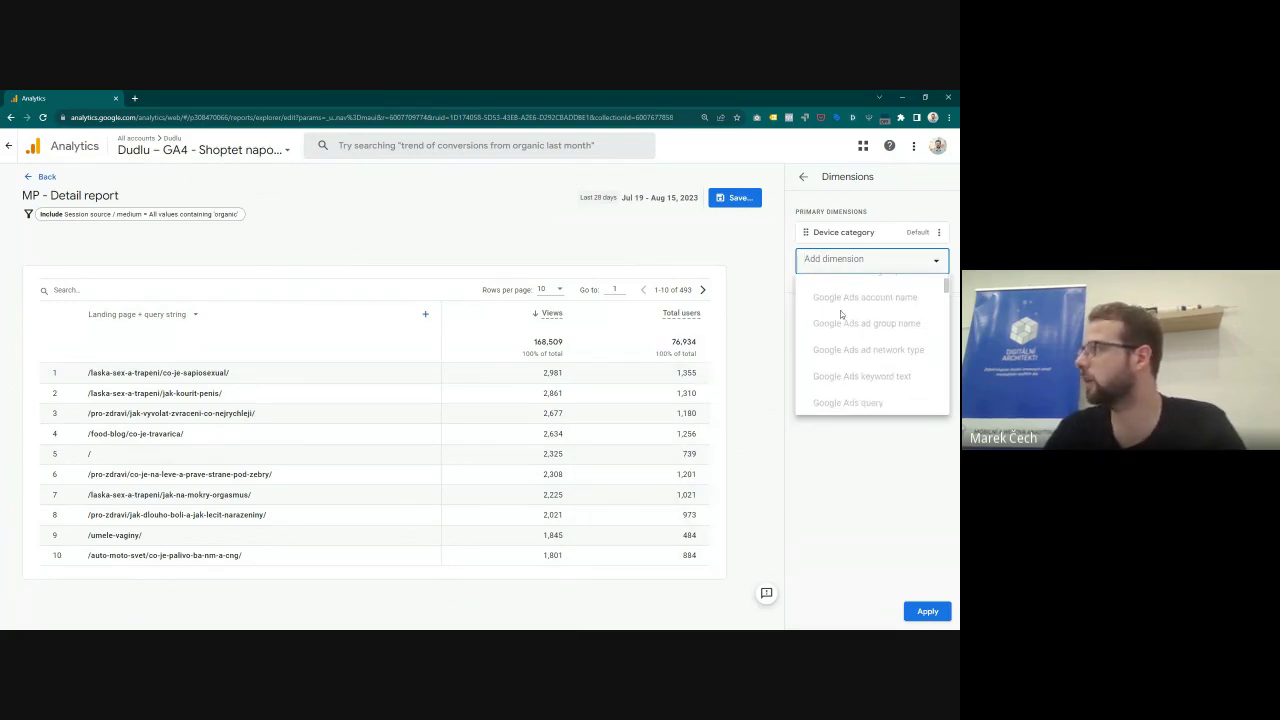
{"action": "type", "text": "webi"}
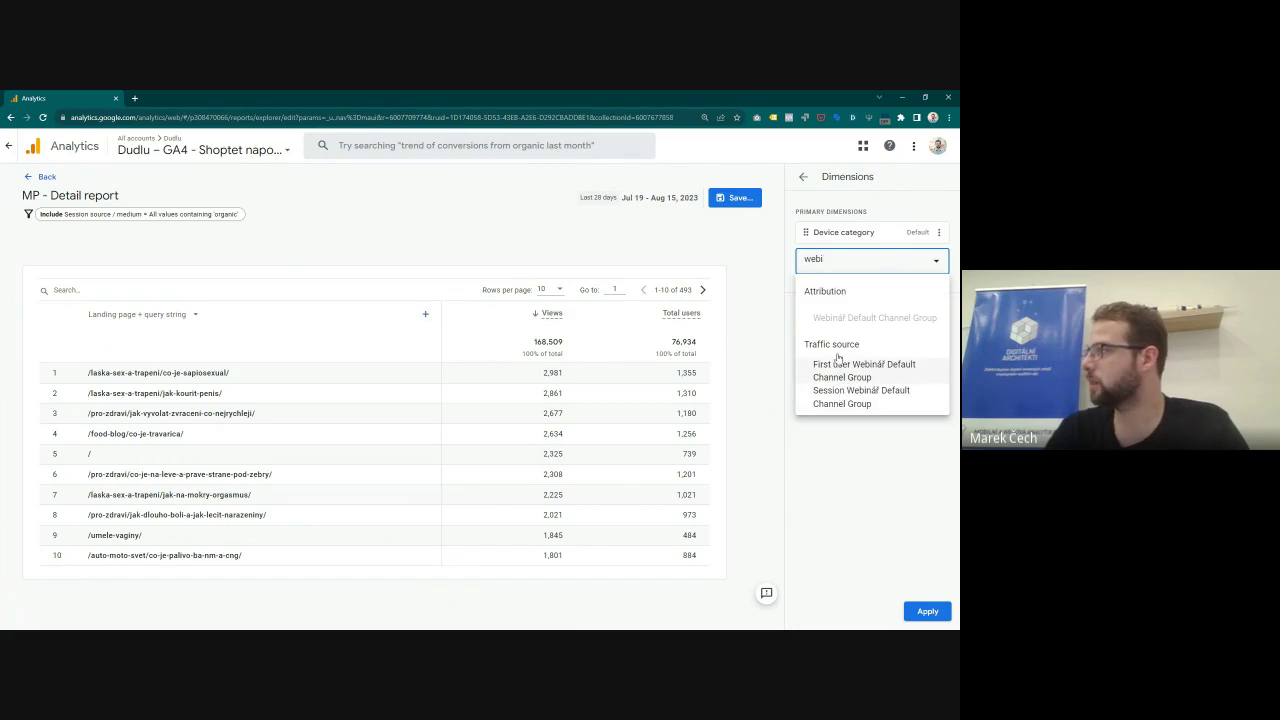
{"action": "left_click", "coordinate": [822, 323]}
{"action": "left_click_drag", "start_coordinate": [936, 325], "coordinate": [801, 309]}
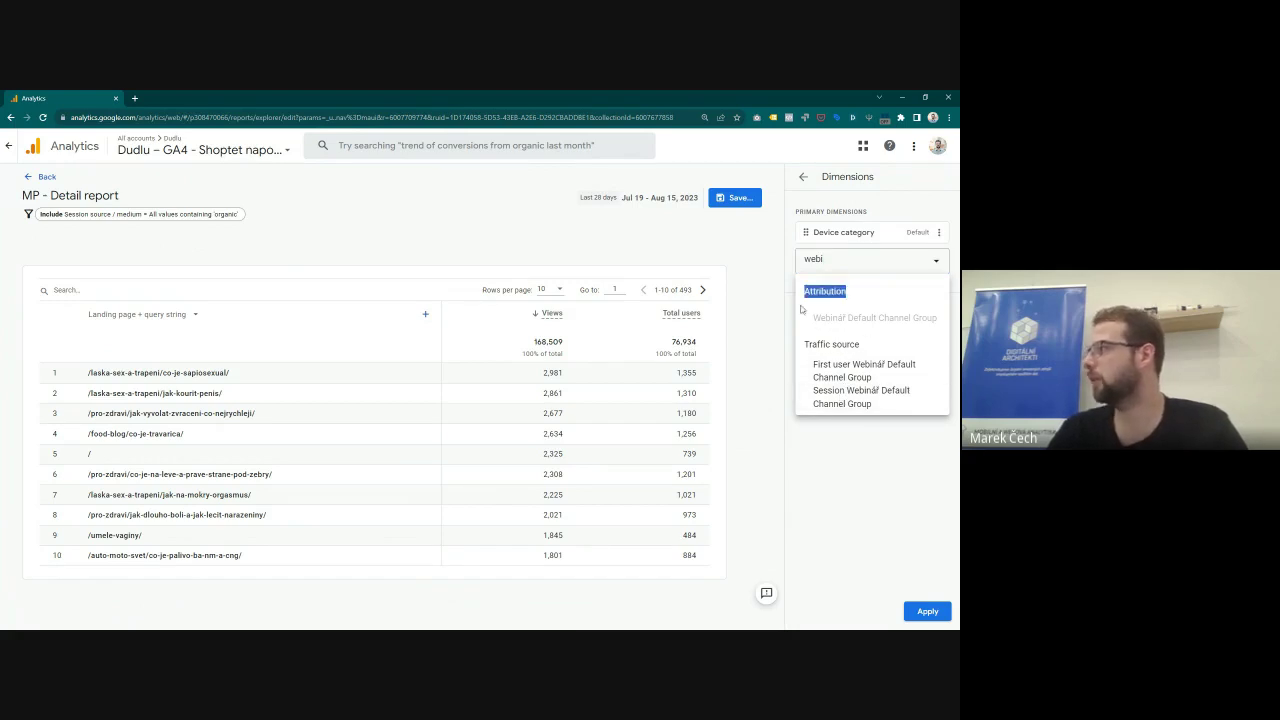
{"action": "left_click", "coordinate": [846, 402]}
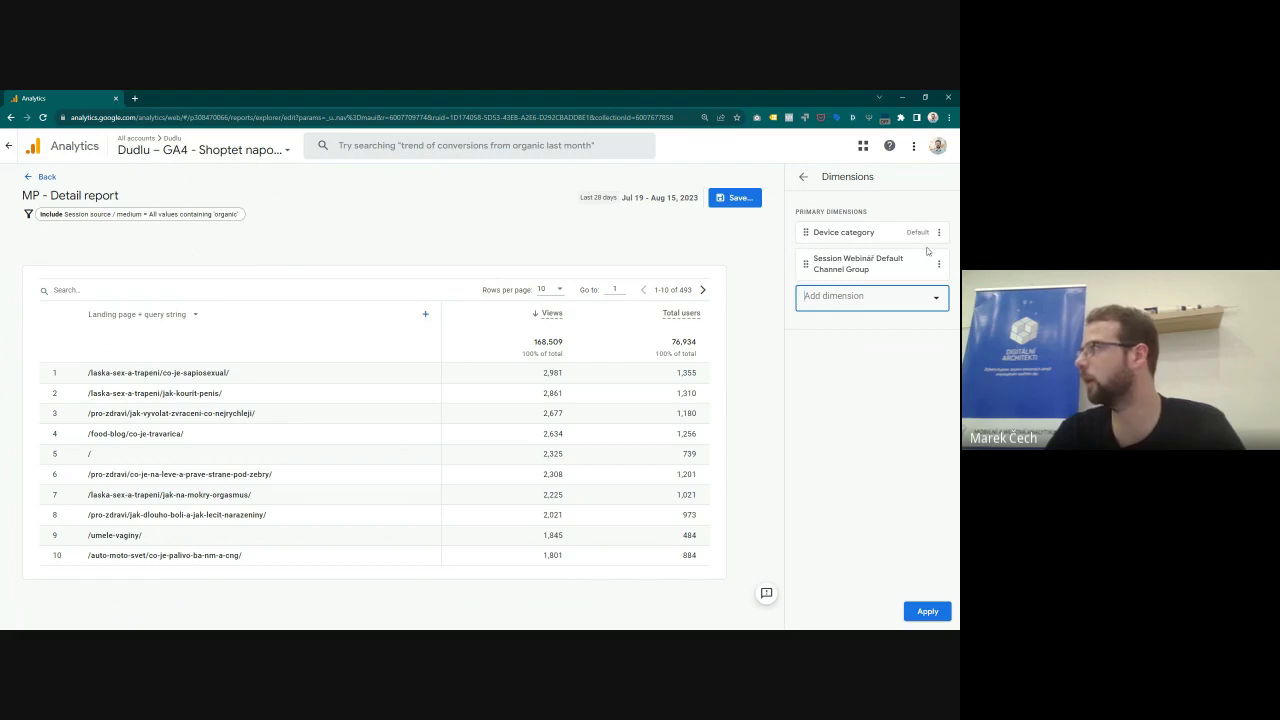
Step: Make Session Webinář Default Channel Group the default dimension and apply the dimension changes
{"action": "left_click", "coordinate": [938, 264]}
{"action": "left_click", "coordinate": [920, 285]}
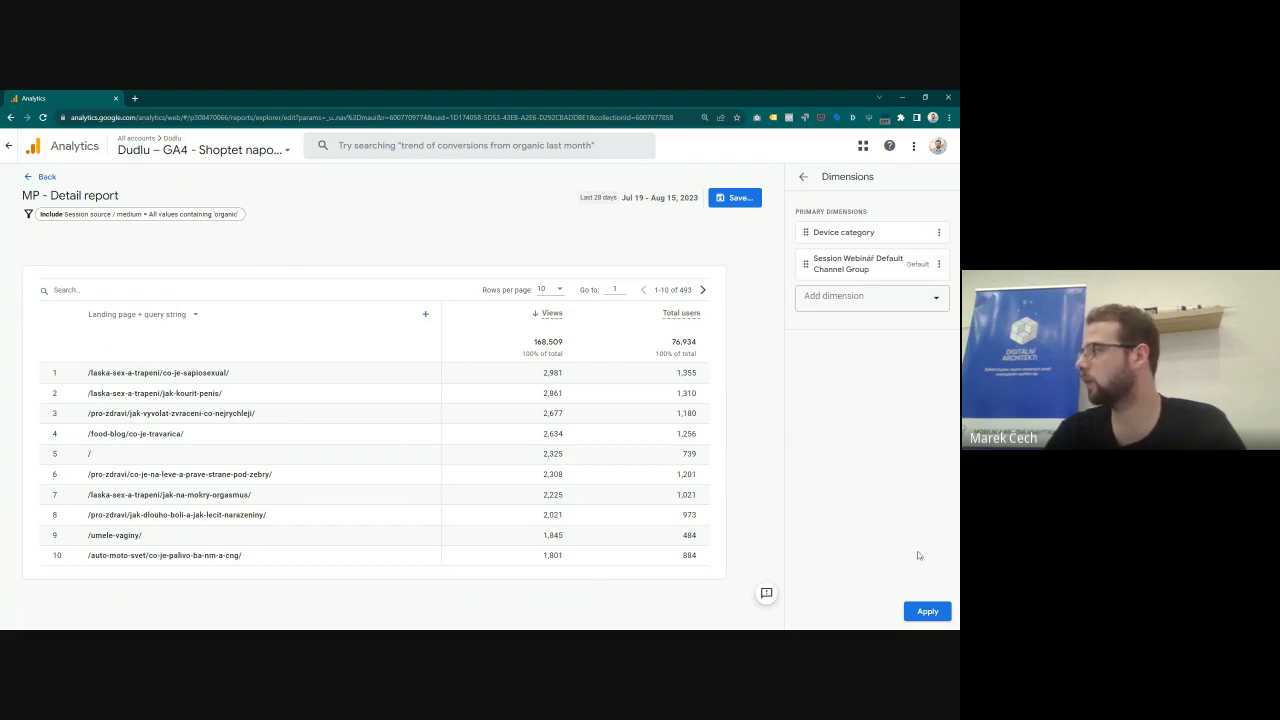
{"action": "left_click", "coordinate": [926, 611]}
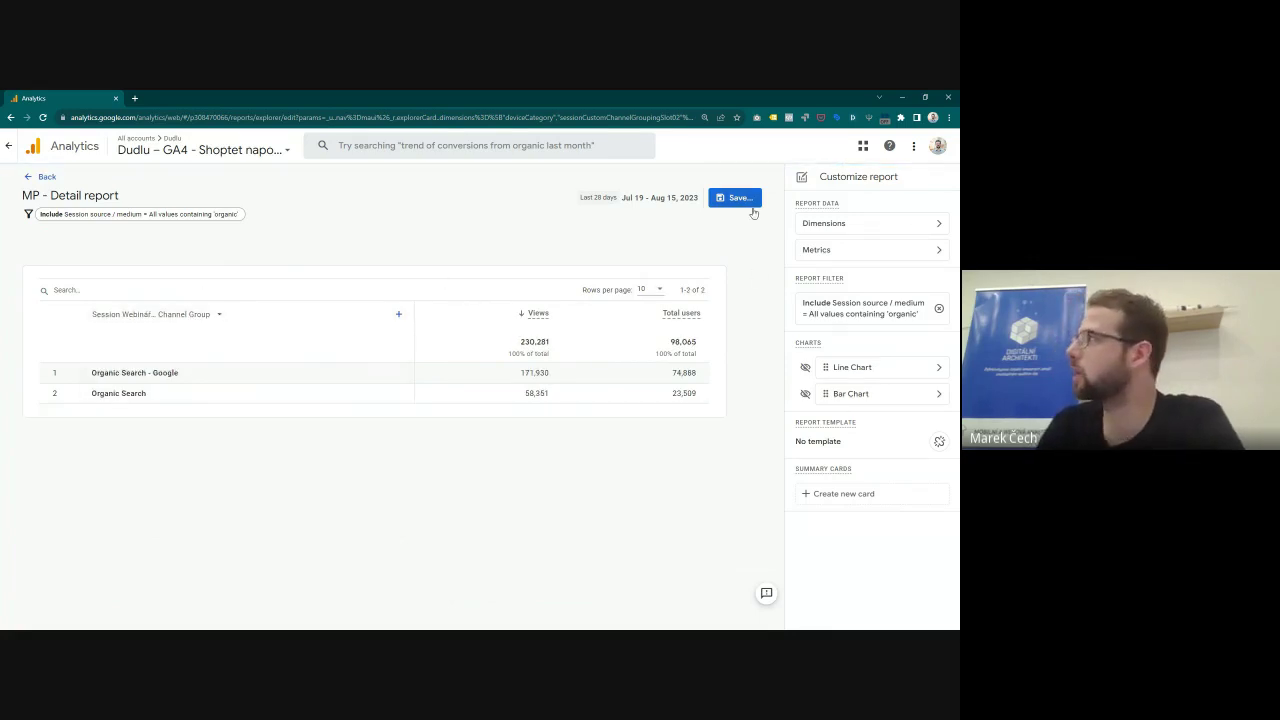
Step: Remove the 'organic' Session source / medium filter from the report and return to the presentation slides
{"action": "left_click", "coordinate": [740, 199]}
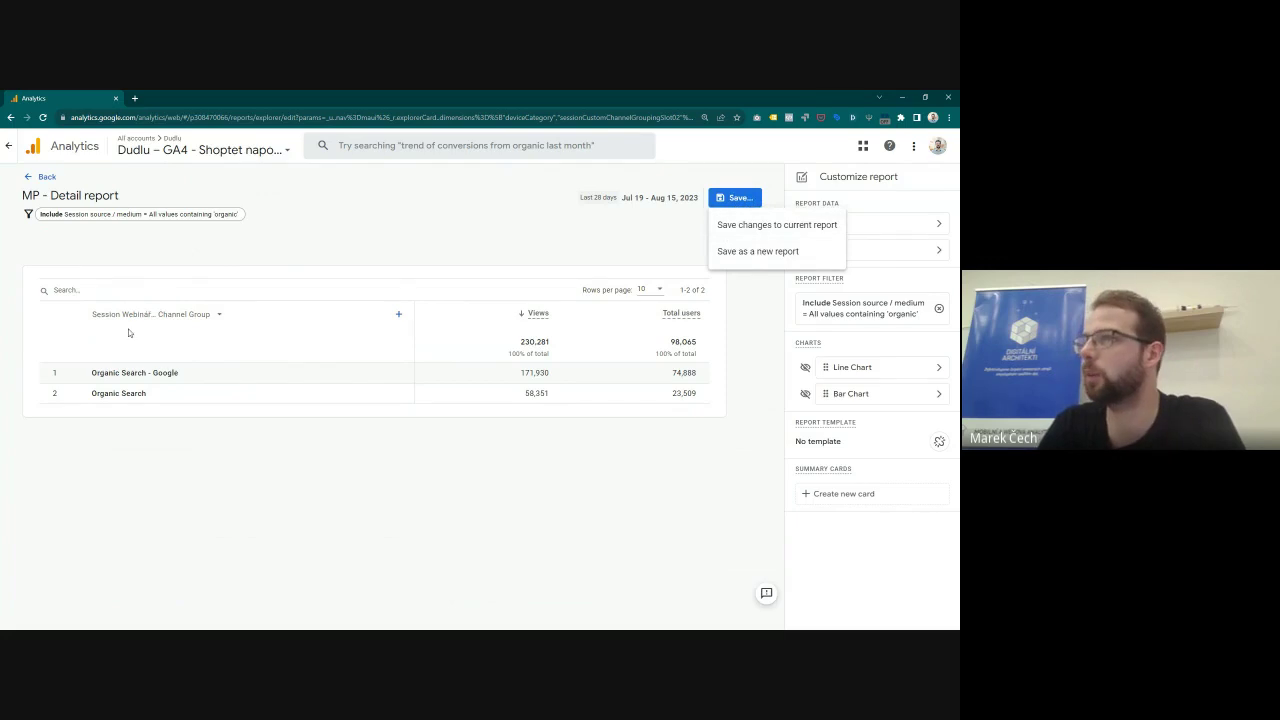
{"action": "left_click", "coordinate": [204, 397]}
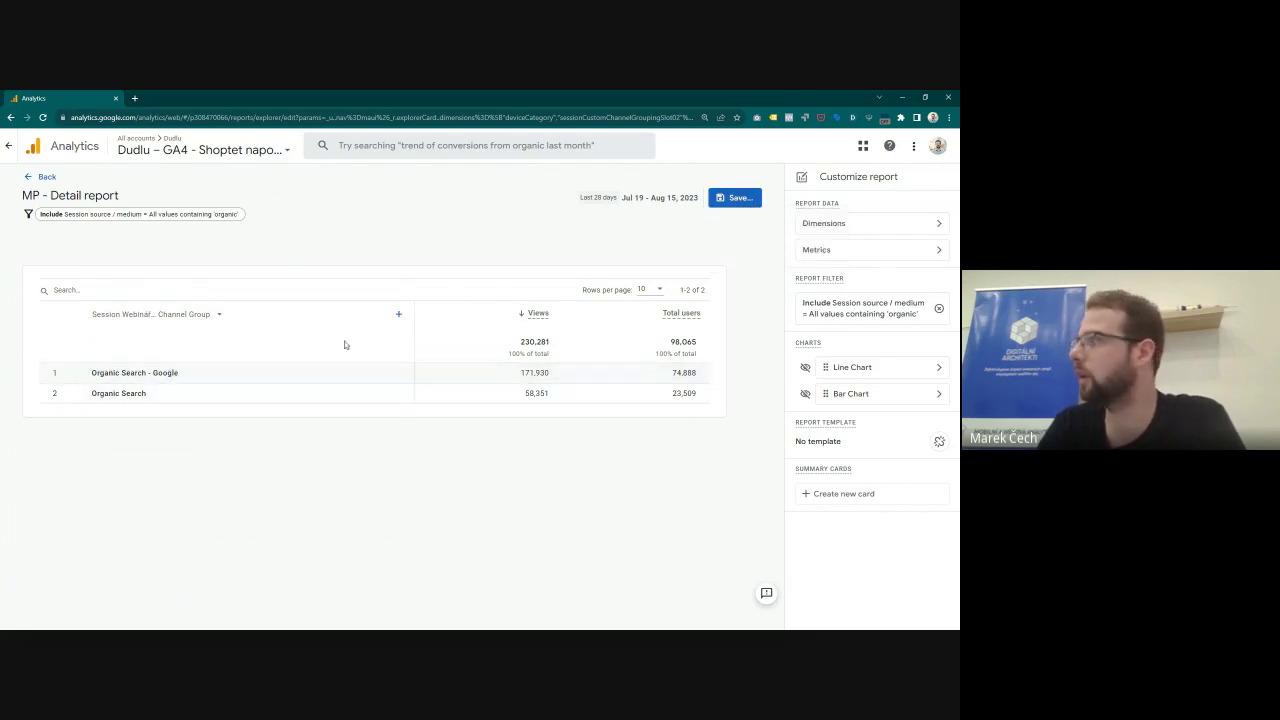
{"action": "left_click", "coordinate": [938, 308]}
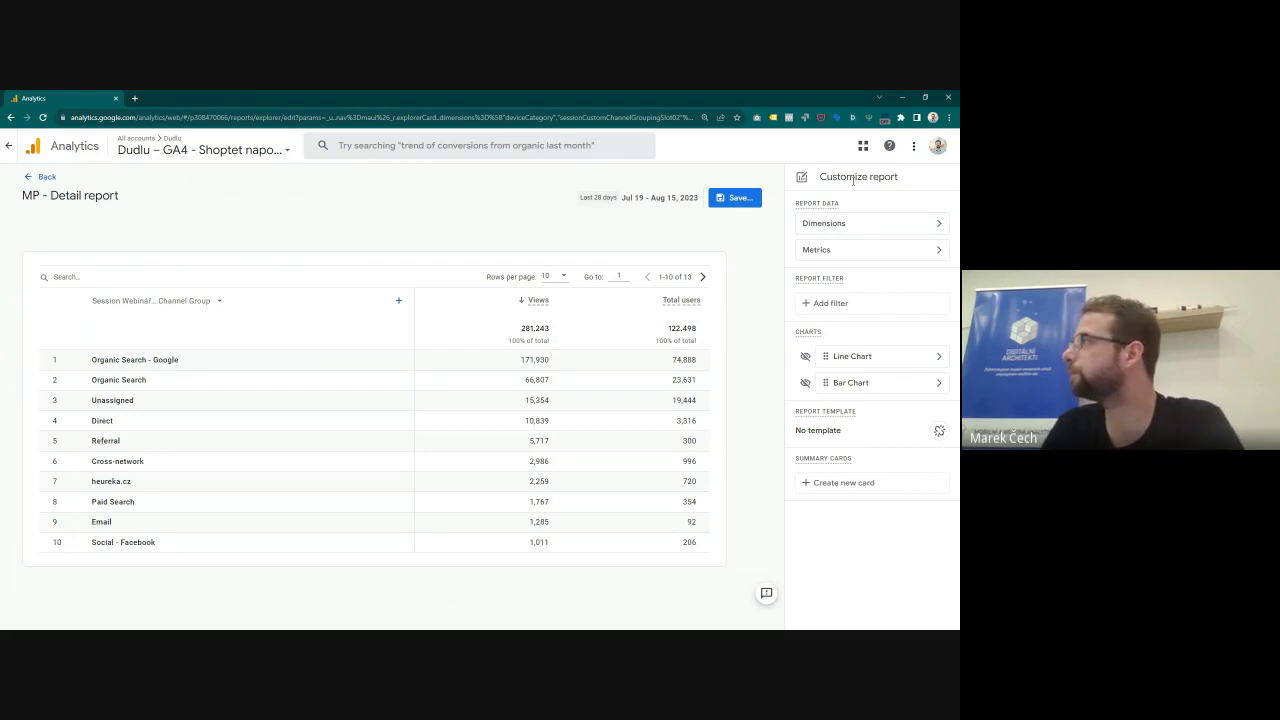
{"action": "left_click", "coordinate": [901, 98]}
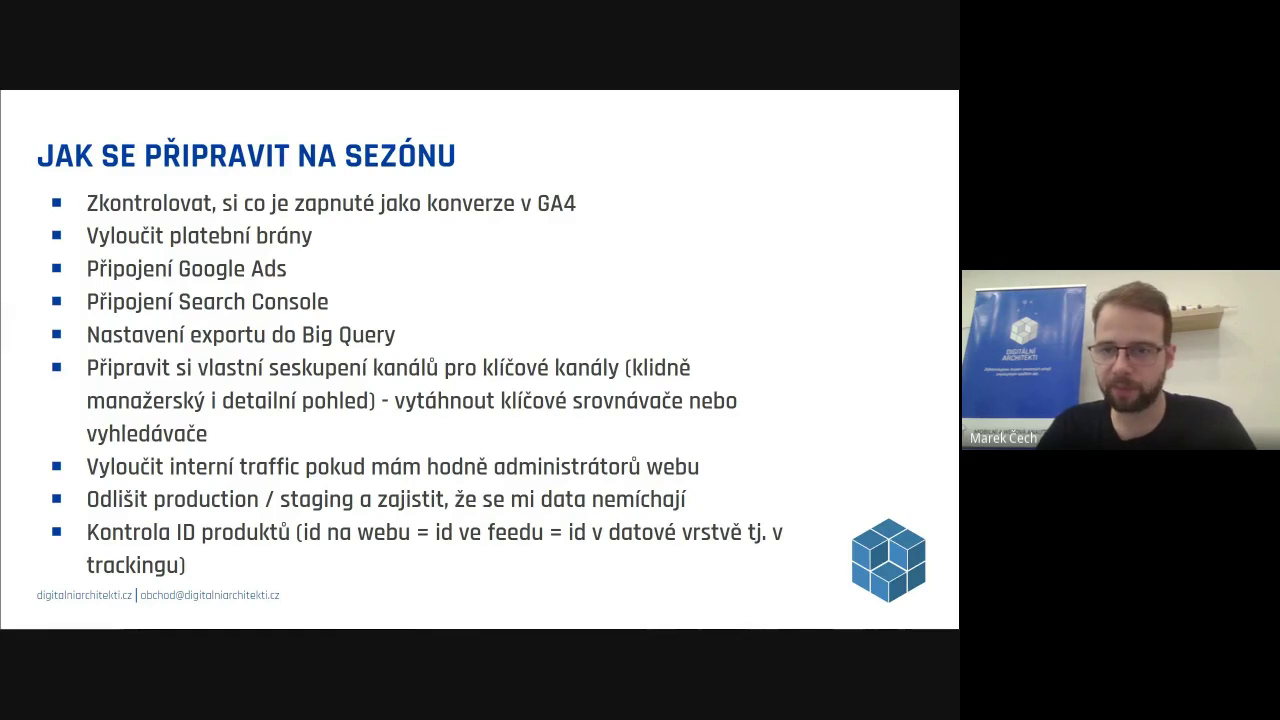
Step: Switch back to Google Analytics and leave the report customization without saving the changes
{"action": "key", "text": "alt+Tab"}
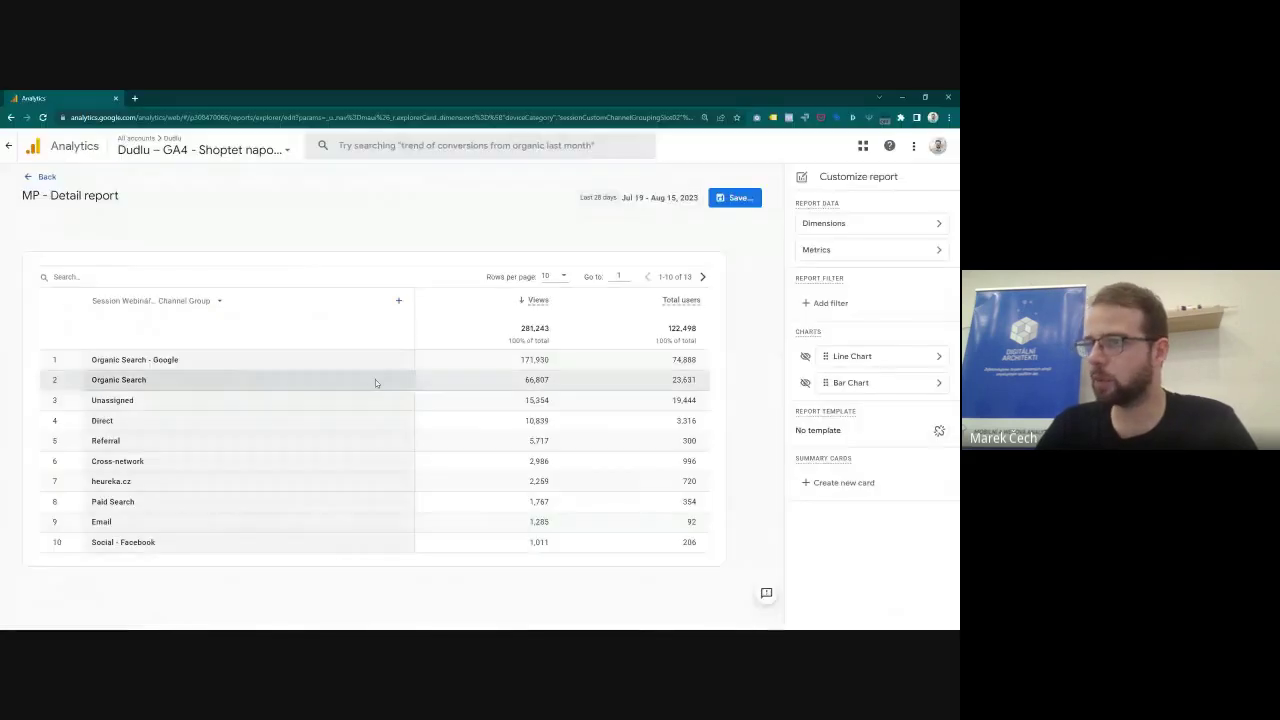
{"action": "left_click", "coordinate": [46, 181]}
{"action": "left_click", "coordinate": [528, 400]}
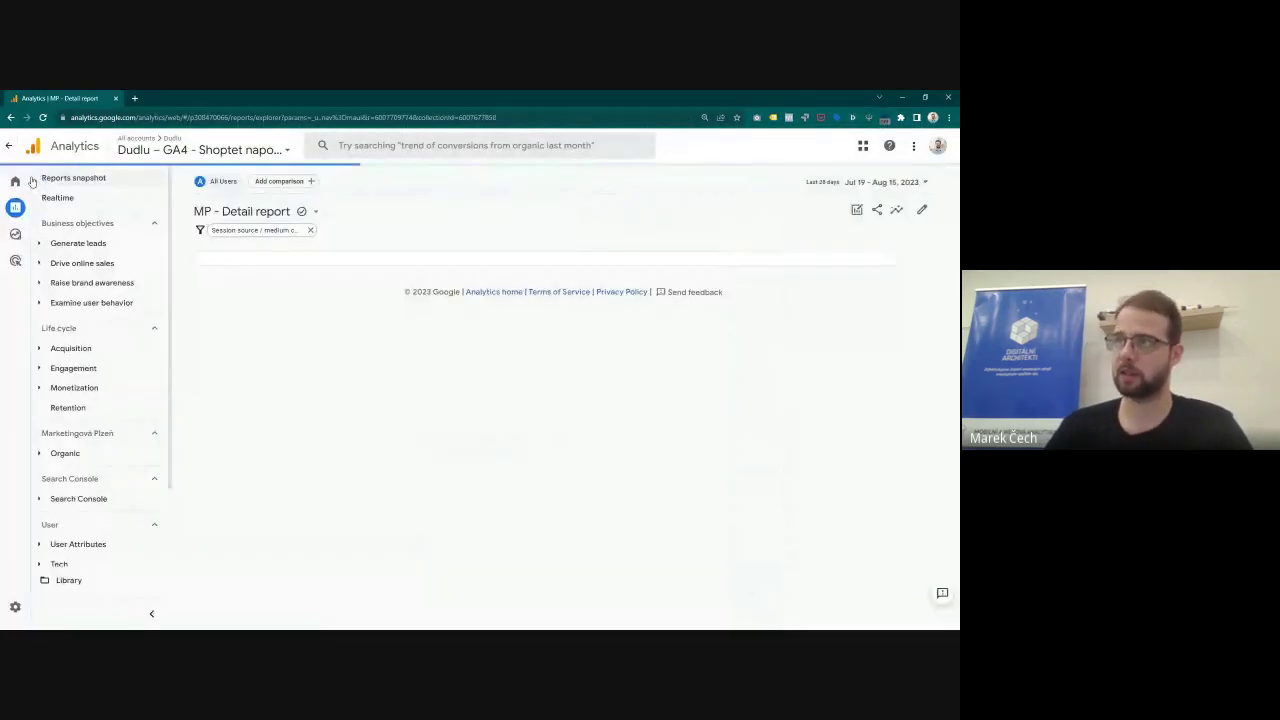
Step: Open the Internal Traffic data filter in the property's data settings and review its details and filter state options
{"action": "left_click", "coordinate": [16, 610]}
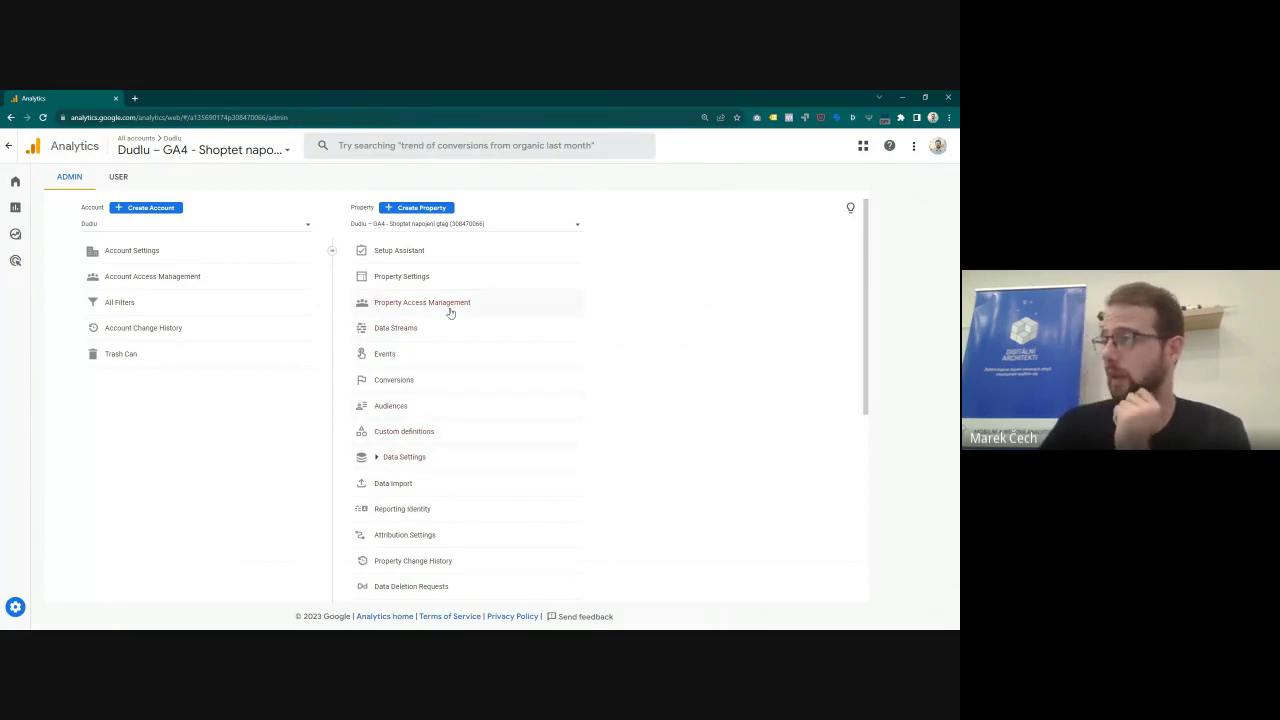
{"action": "left_click", "coordinate": [399, 322]}
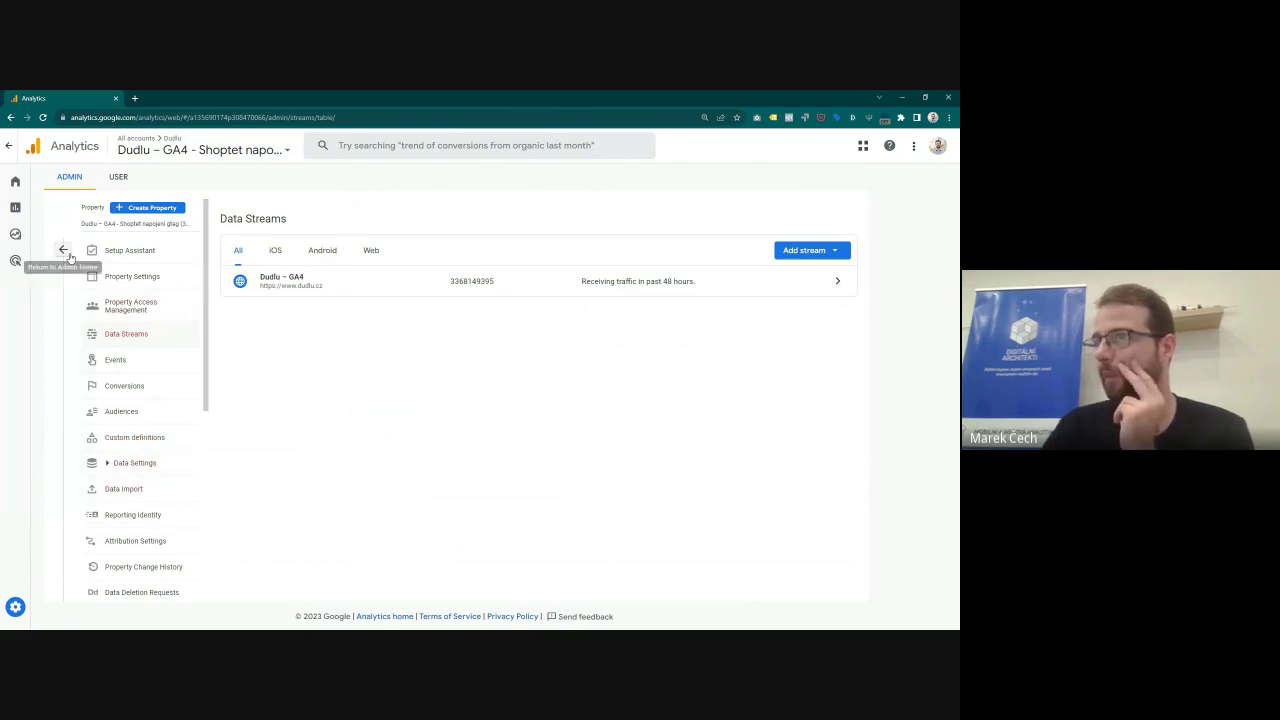
{"action": "scroll", "coordinate": [158, 405], "scroll_direction": "down", "scroll_amount": 2}
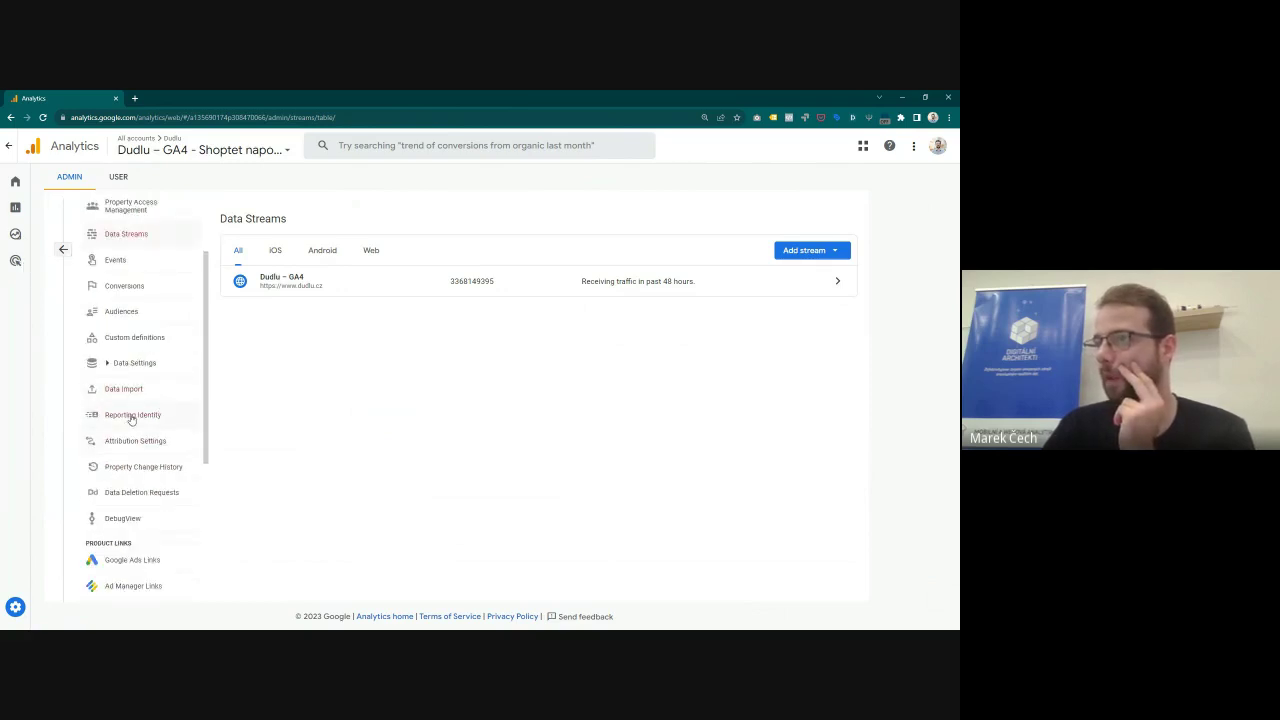
{"action": "left_click", "coordinate": [144, 368]}
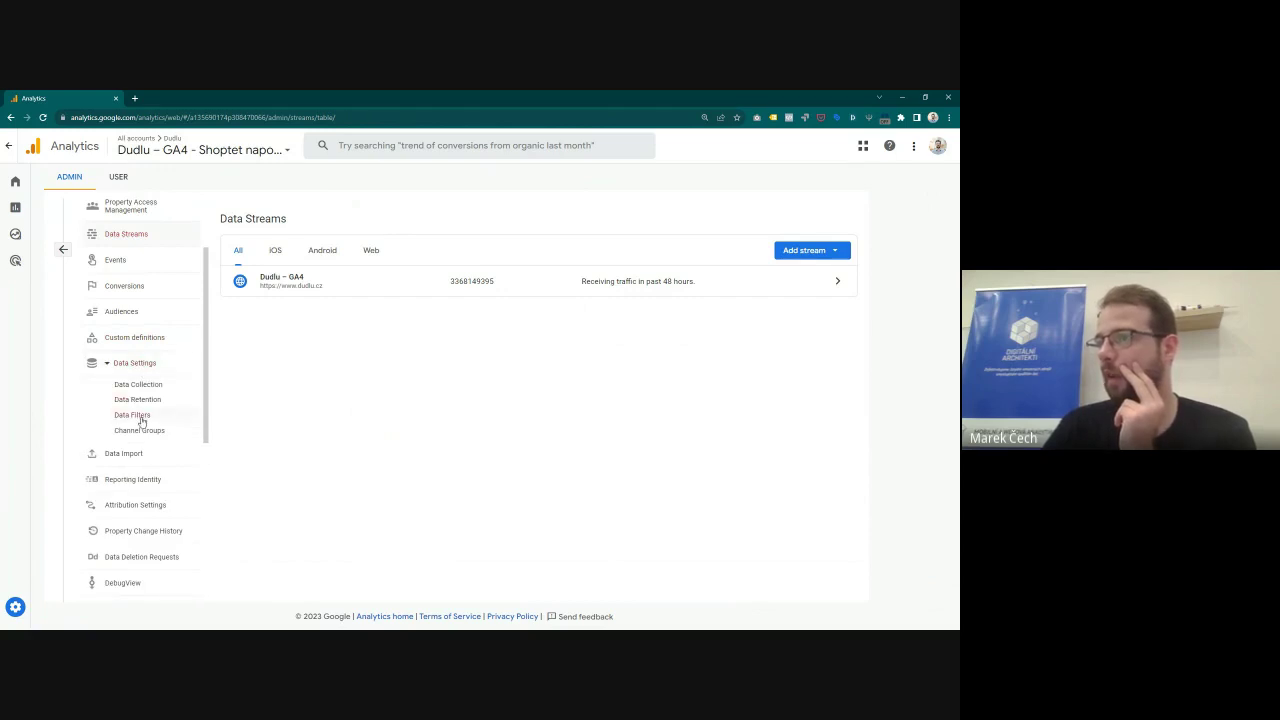
{"action": "left_click", "coordinate": [142, 418]}
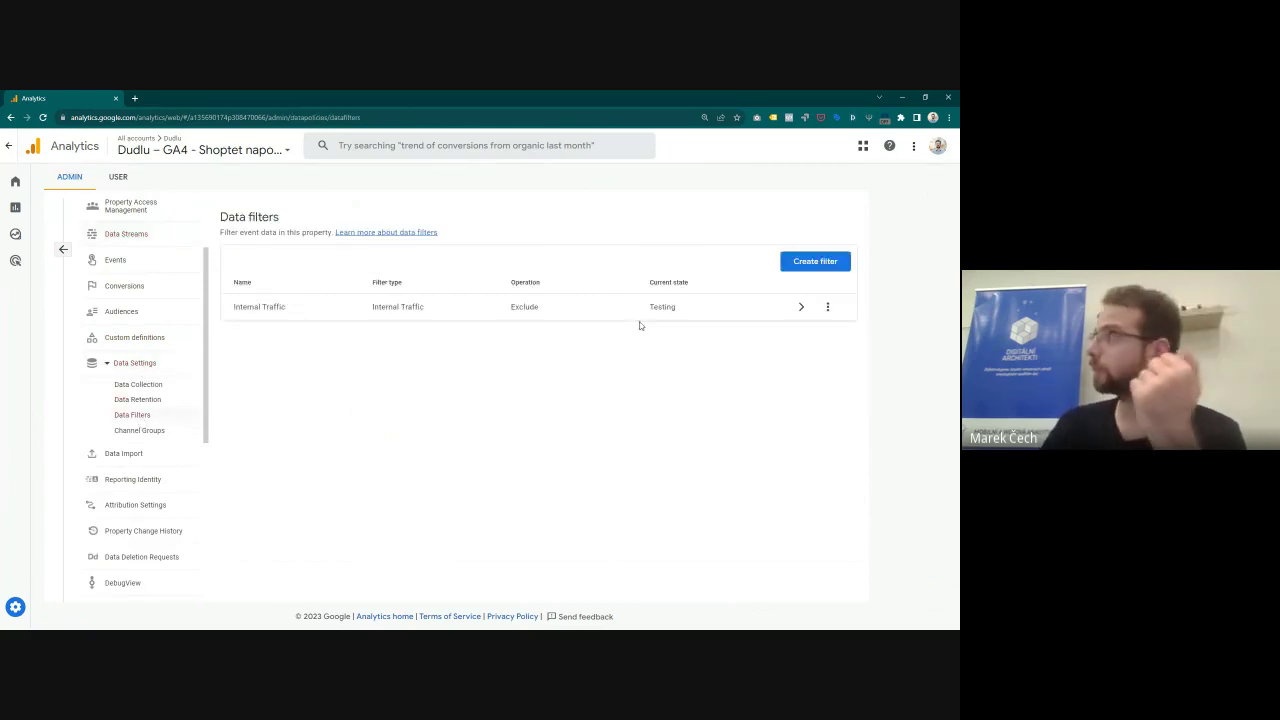
{"action": "left_click", "coordinate": [592, 314]}
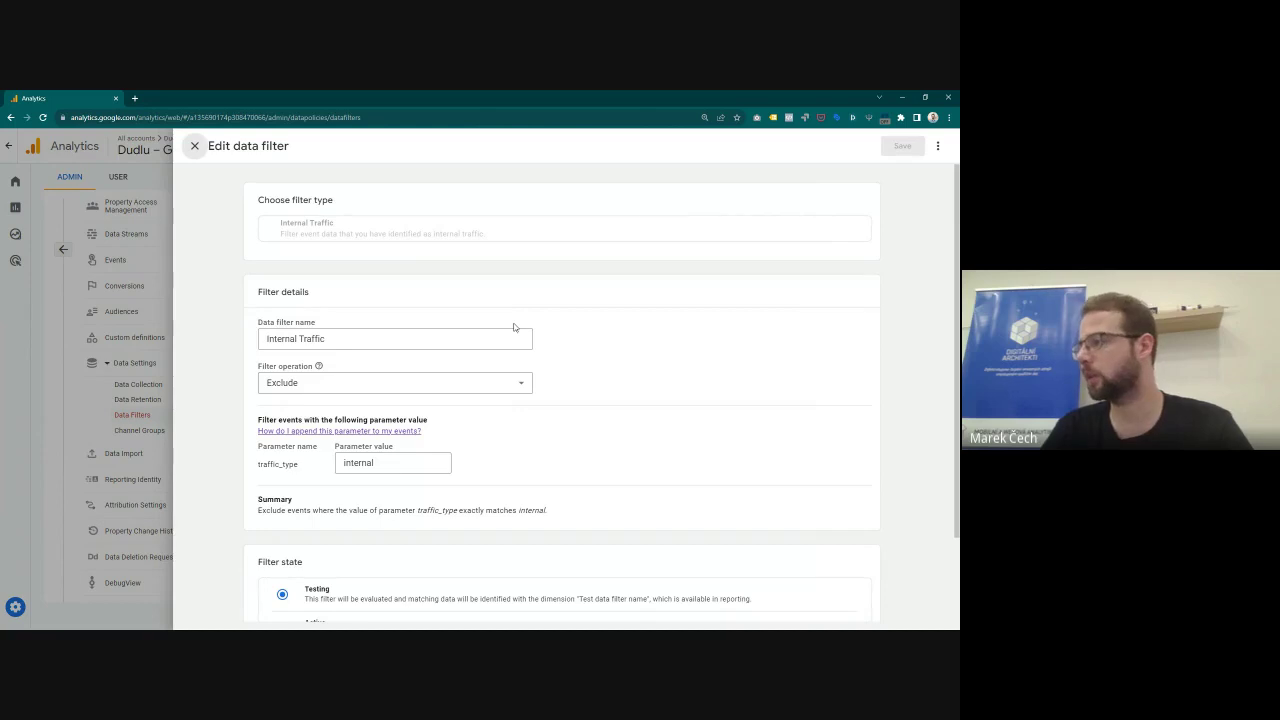
{"action": "scroll", "coordinate": [513, 327], "scroll_direction": "down", "scroll_amount": 1}
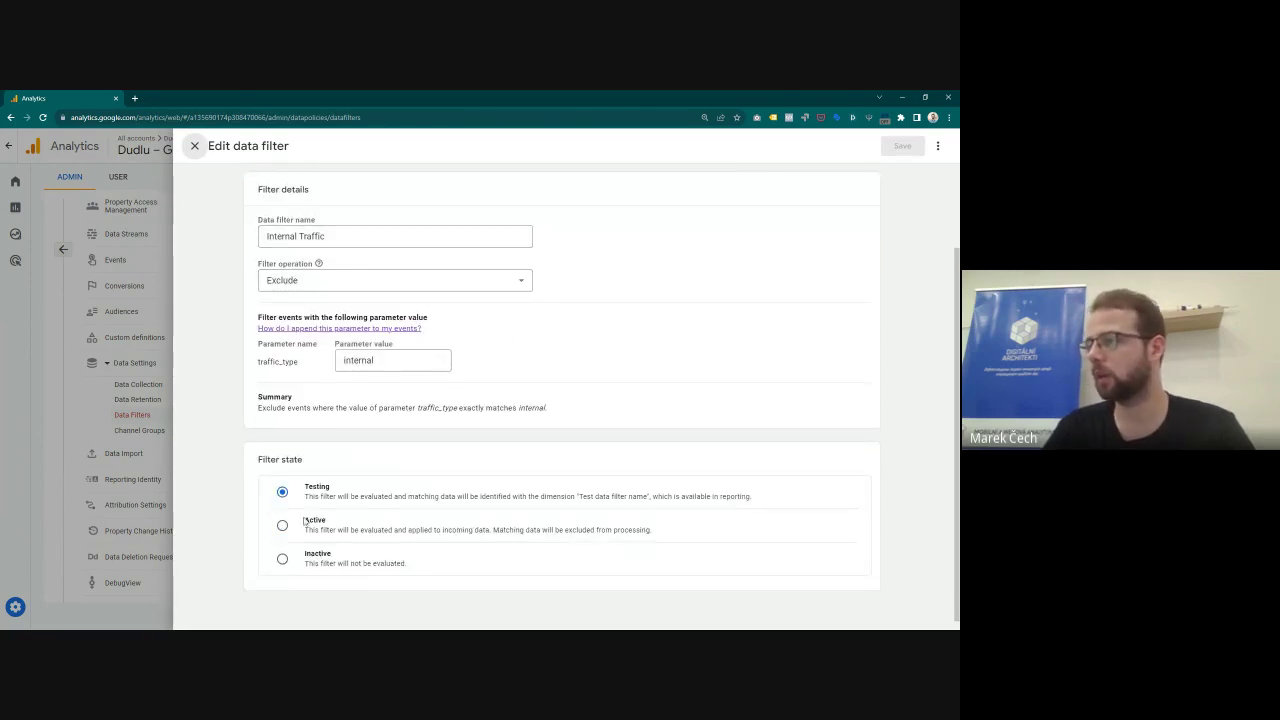
Step: Read the help article's steps for identifying internal traffic, and return to Google Analytics to close the Internal Traffic filter
{"action": "left_click", "coordinate": [278, 329]}
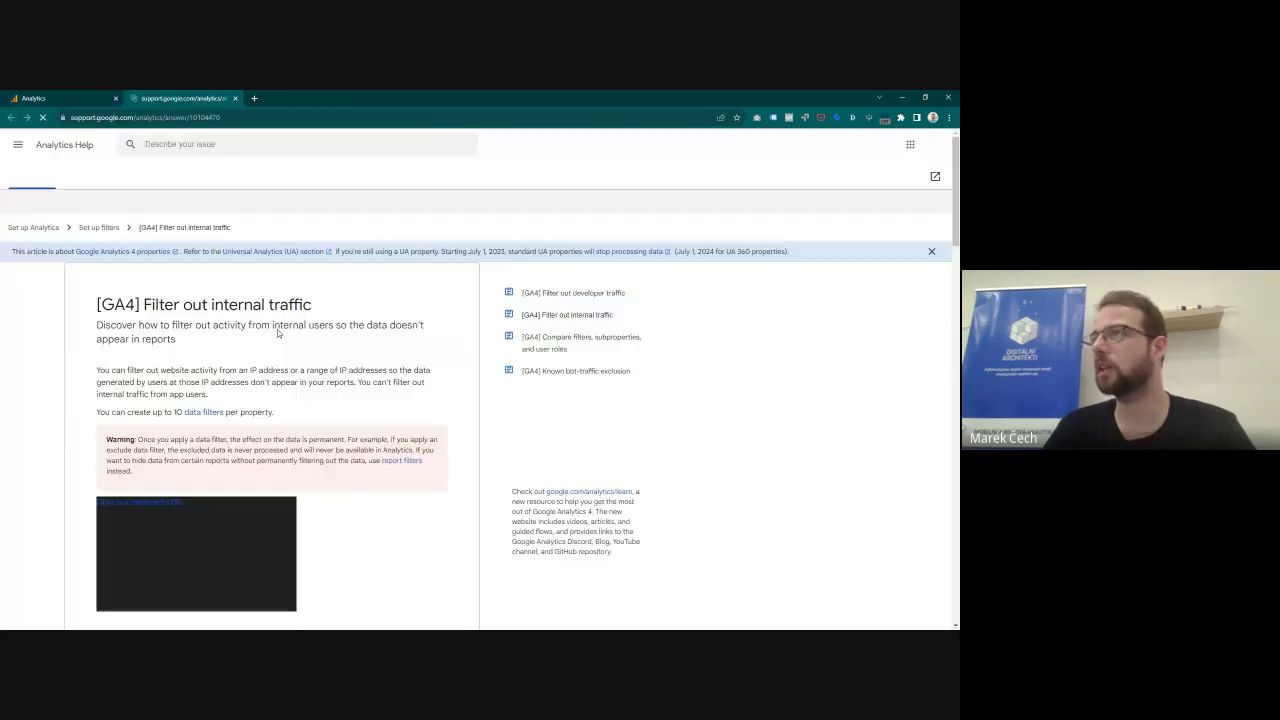
{"action": "scroll", "coordinate": [277, 329], "scroll_direction": "down", "scroll_amount": 3}
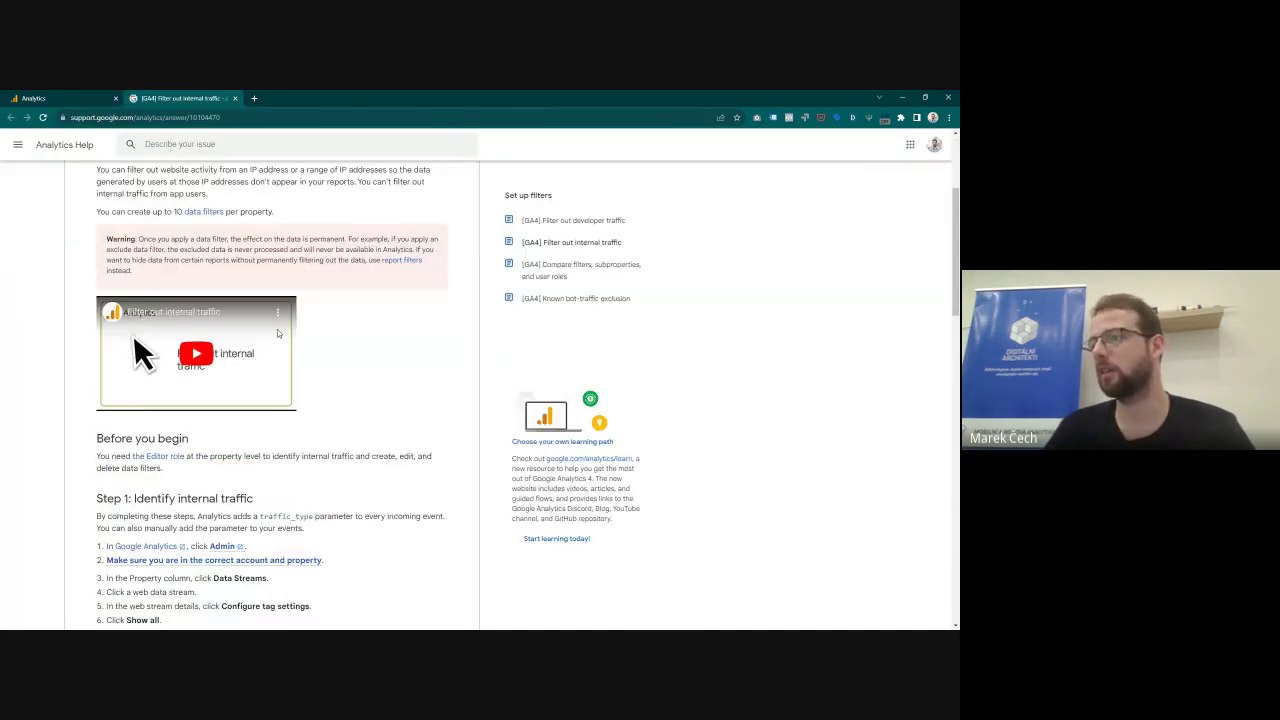
{"action": "scroll", "coordinate": [277, 329], "scroll_direction": "down", "scroll_amount": 2}
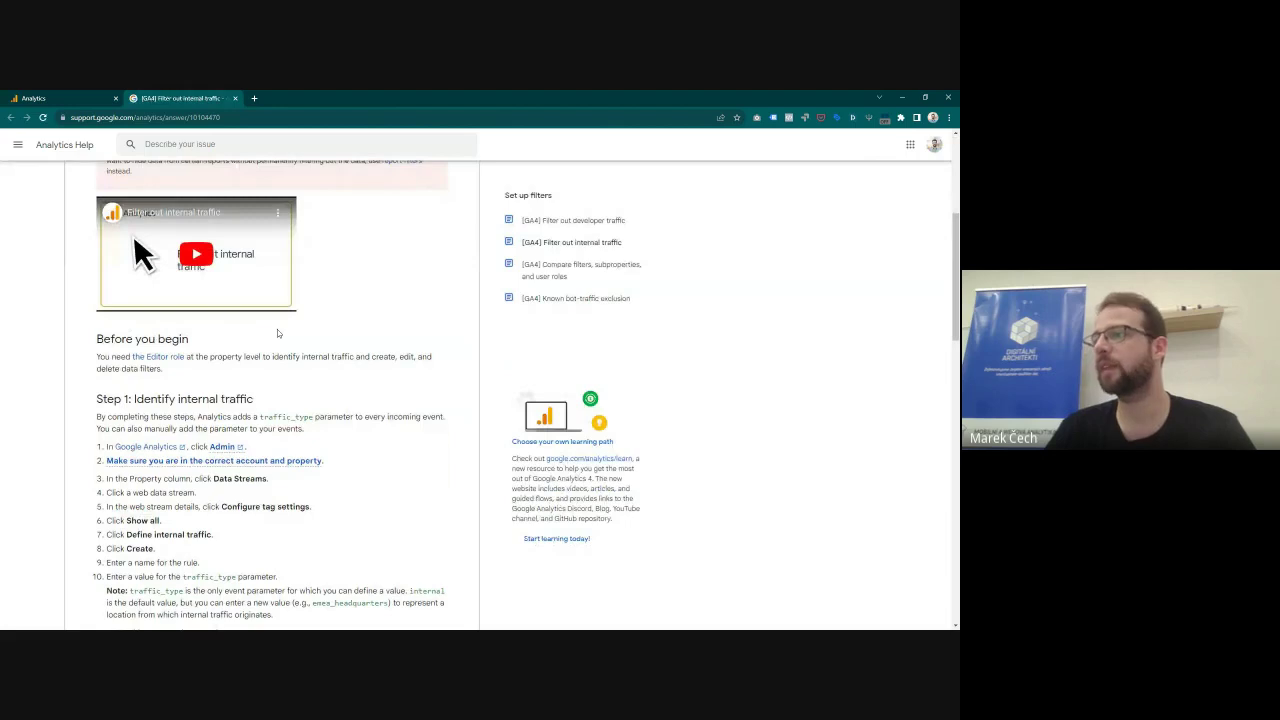
{"action": "scroll", "coordinate": [277, 329], "scroll_direction": "down", "scroll_amount": 1}
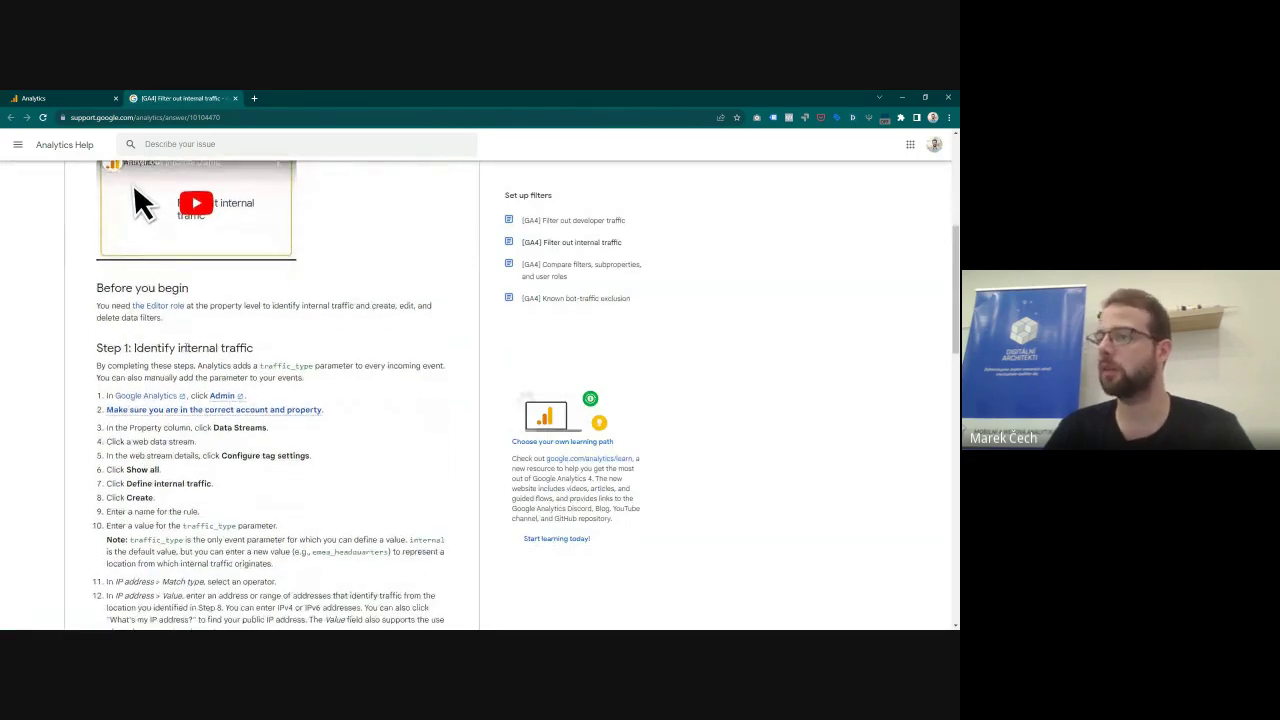
{"action": "scroll", "coordinate": [277, 329], "scroll_direction": "down", "scroll_amount": 1}
{"action": "scroll", "coordinate": [197, 359], "scroll_direction": "down", "scroll_amount": 1}
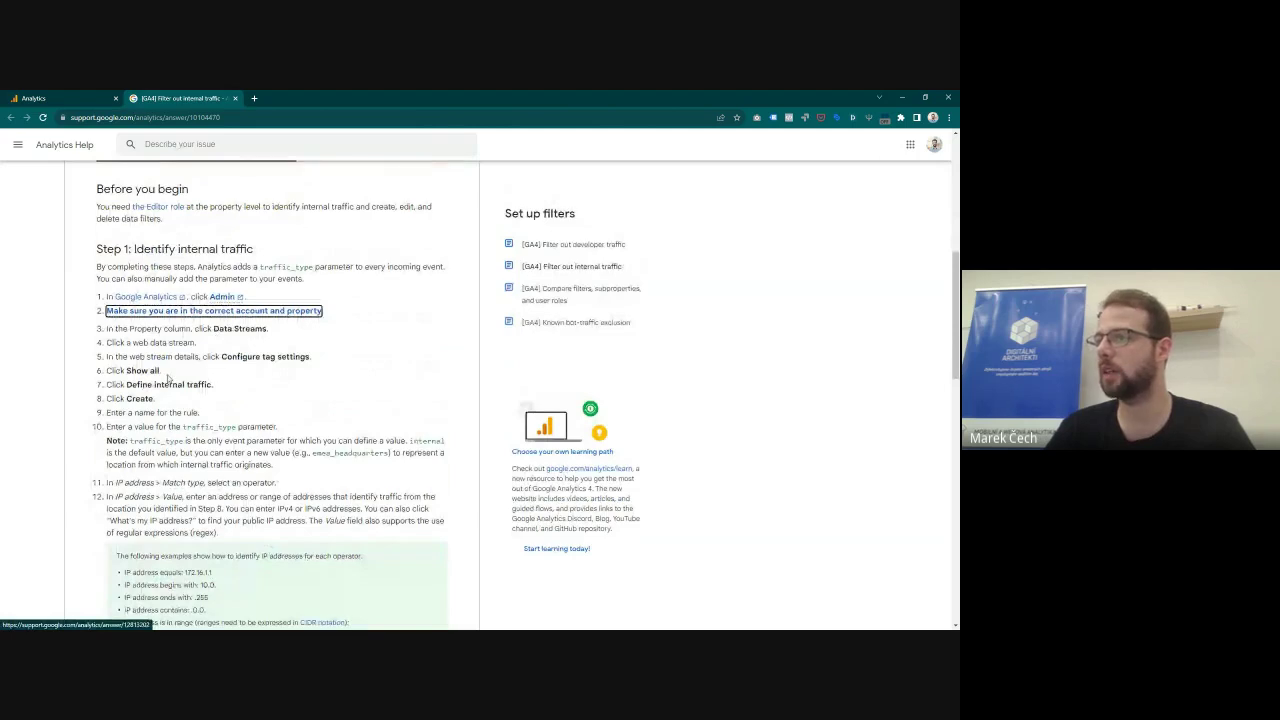
{"action": "scroll", "coordinate": [170, 370], "scroll_direction": "down", "scroll_amount": 1}
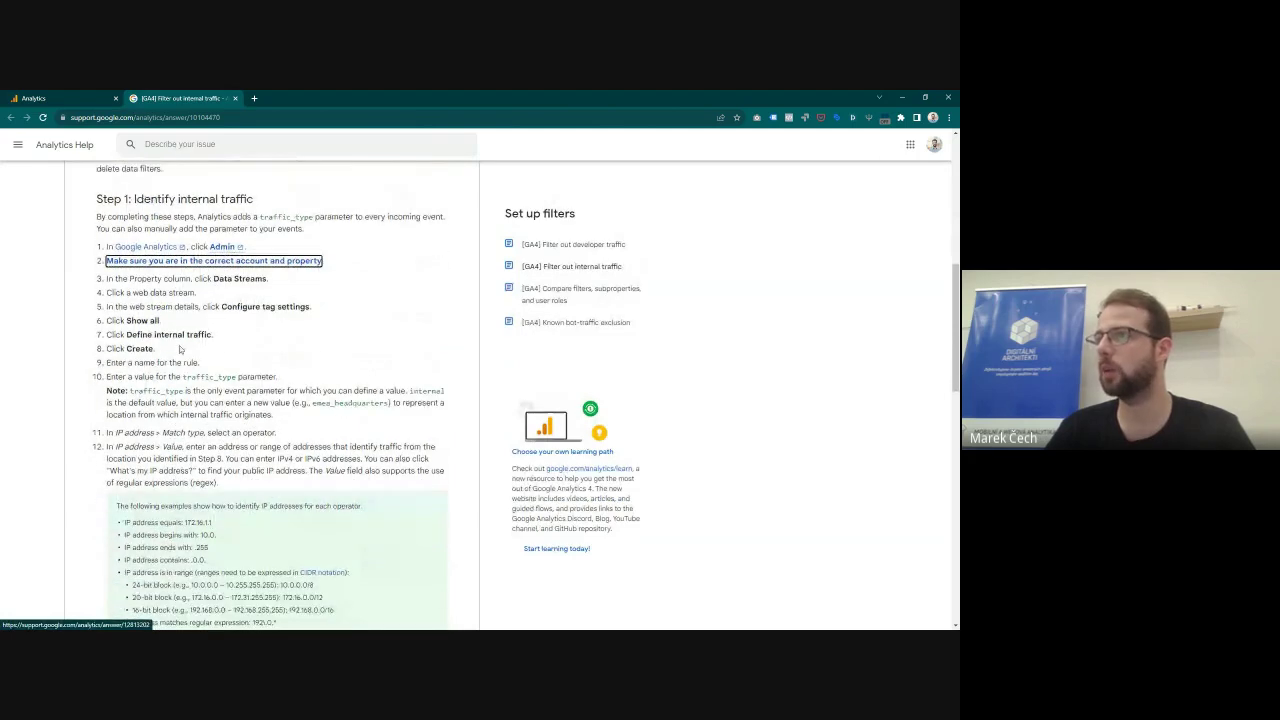
{"action": "left_click", "coordinate": [62, 98]}
{"action": "left_click", "coordinate": [195, 146]}
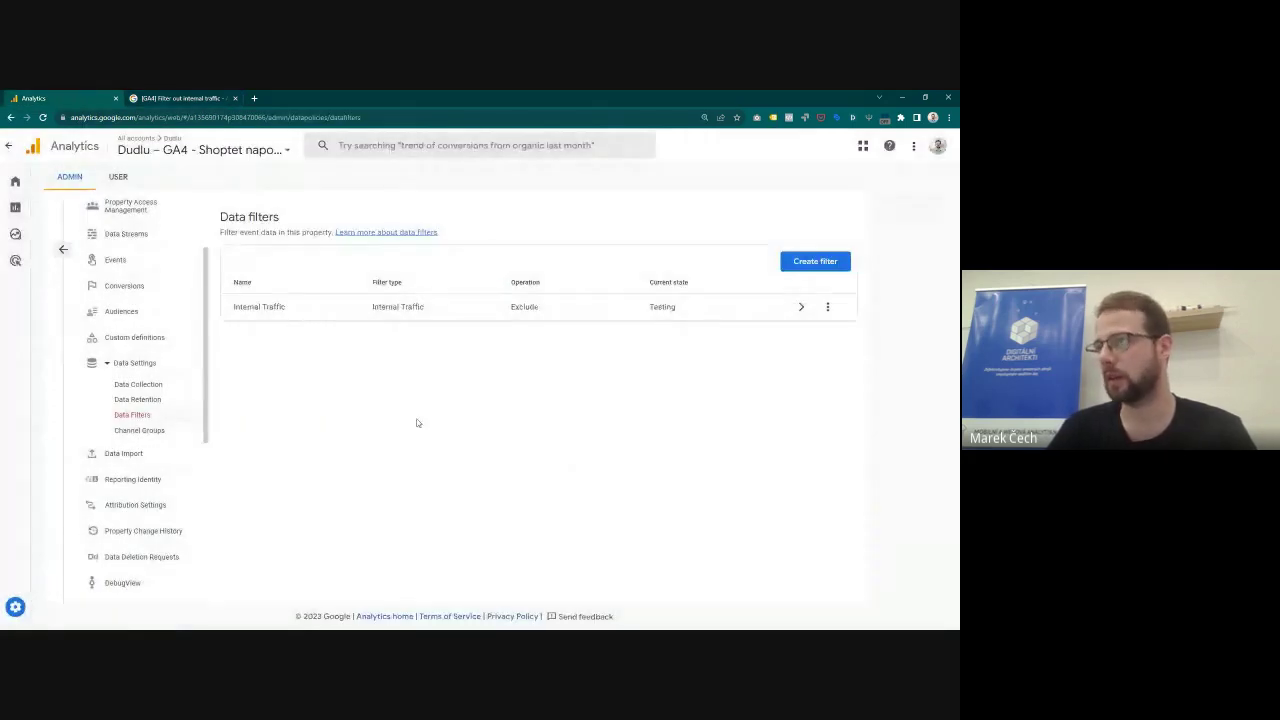
Step: Open the internal traffic definition in the full Google tag settings of the Dudlu – GA4 web data stream
{"action": "scroll", "coordinate": [106, 300], "scroll_direction": "up", "scroll_amount": 2}
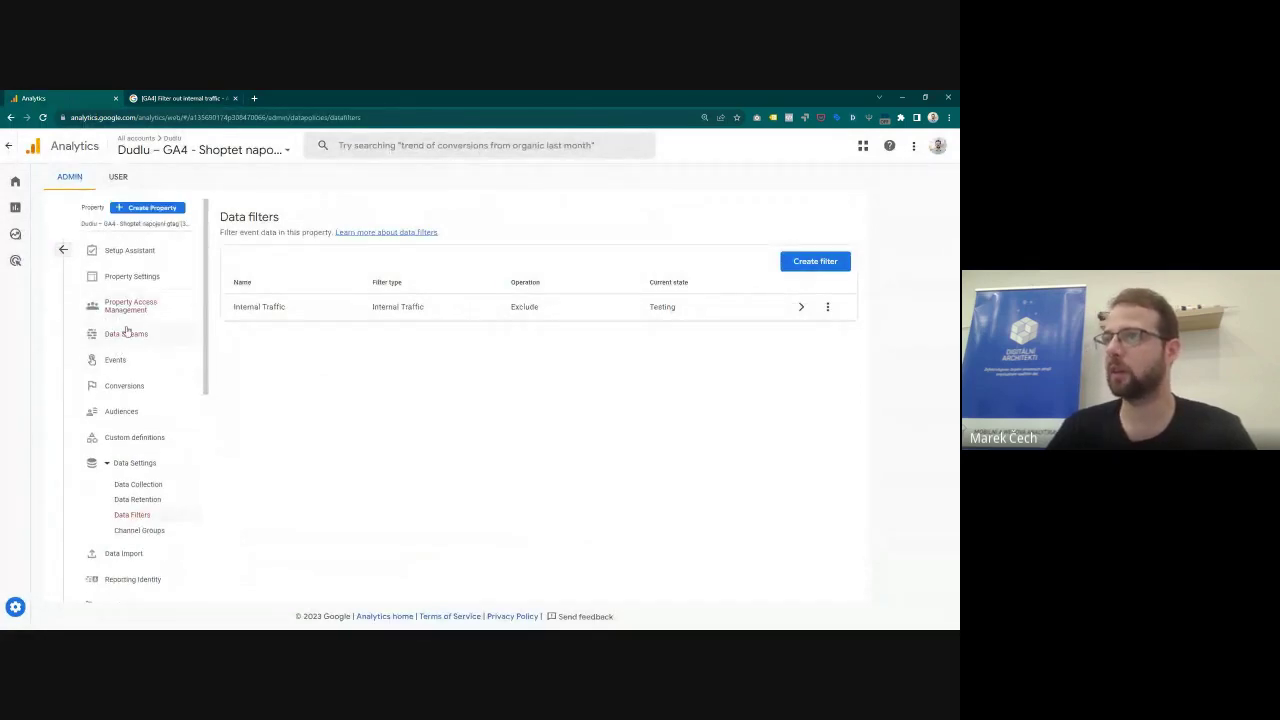
{"action": "left_click", "coordinate": [127, 334]}
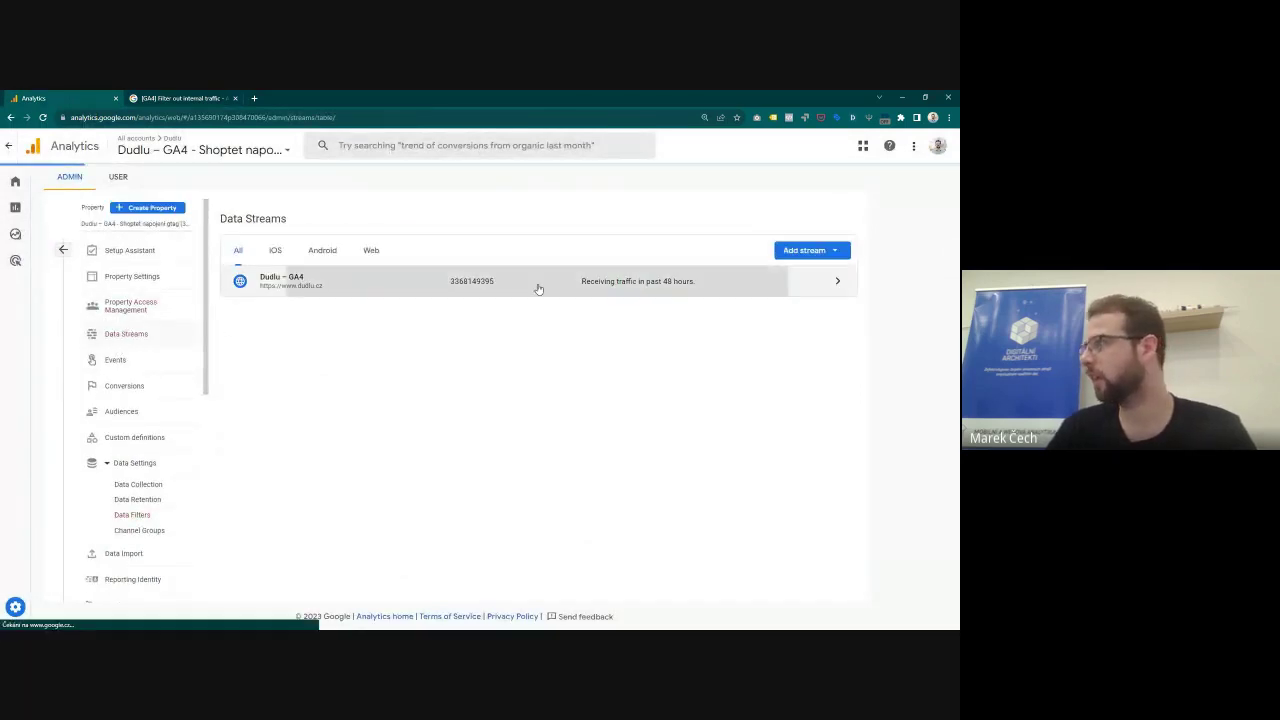
{"action": "left_click", "coordinate": [537, 284]}
{"action": "scroll", "coordinate": [700, 460], "scroll_direction": "down", "scroll_amount": 2}
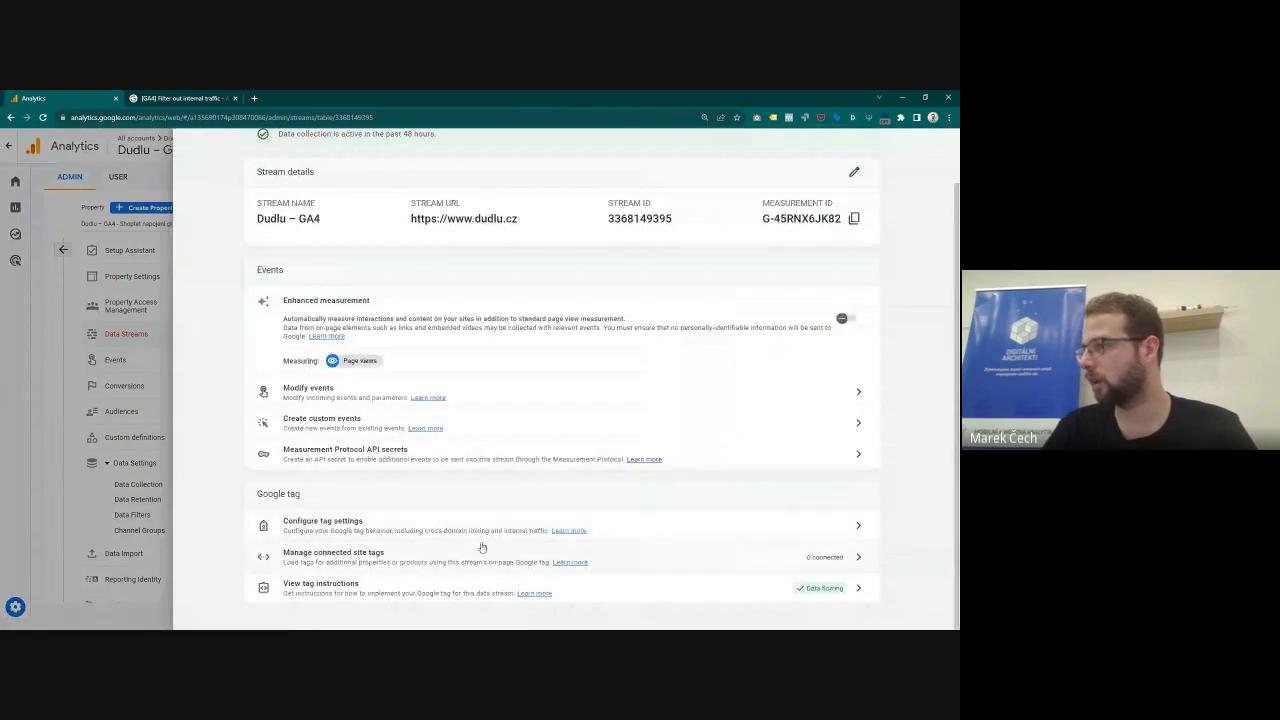
{"action": "left_click", "coordinate": [363, 530]}
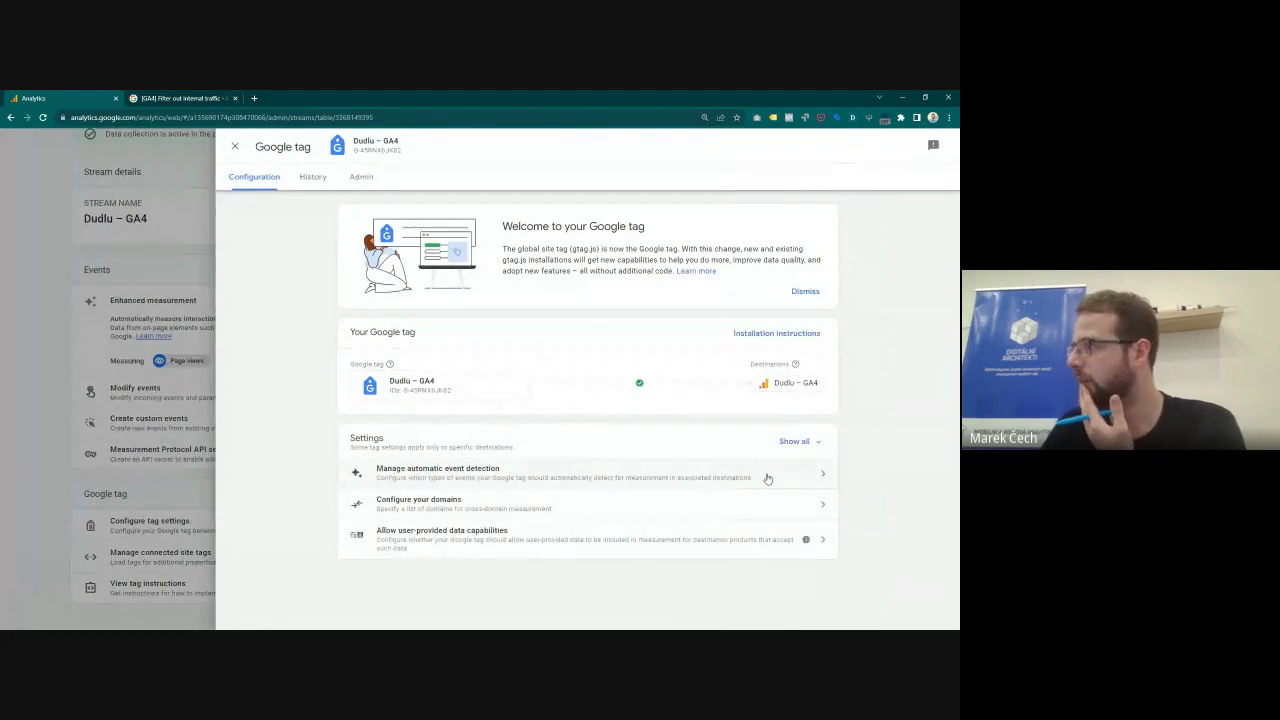
{"action": "left_click", "coordinate": [801, 443]}
{"action": "scroll", "coordinate": [560, 490], "scroll_direction": "down", "scroll_amount": 2}
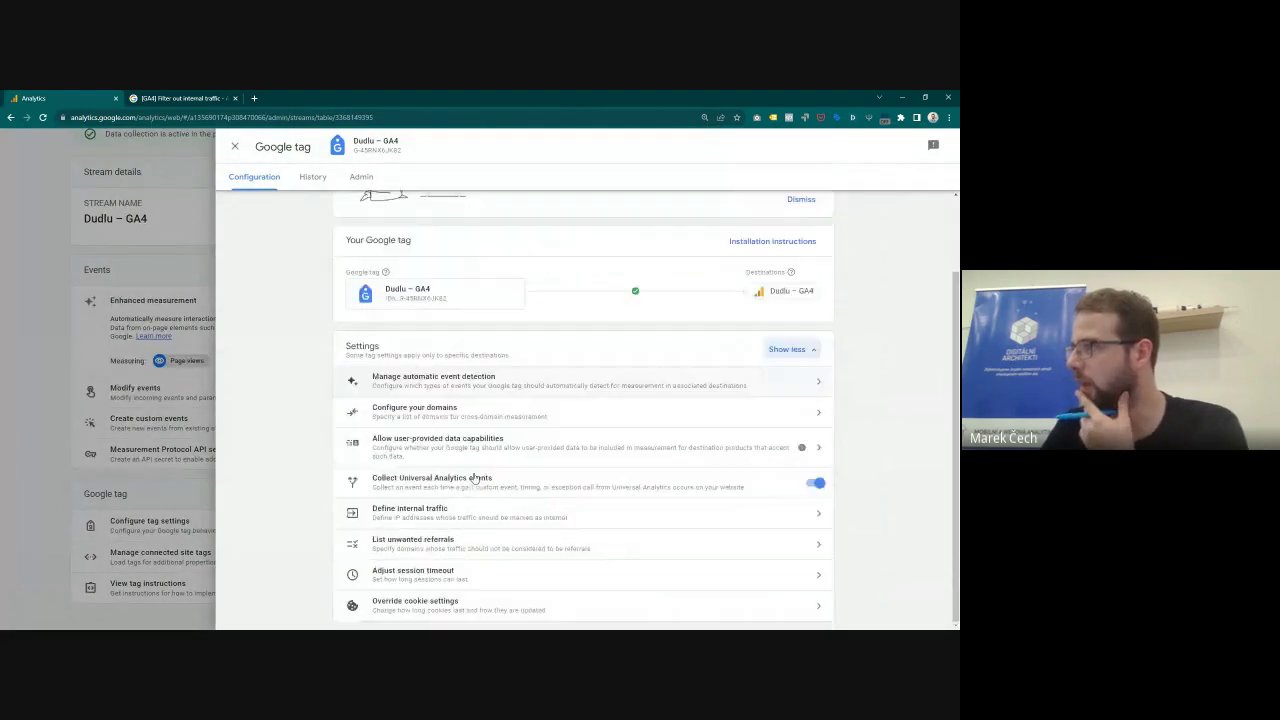
{"action": "left_click", "coordinate": [410, 520]}
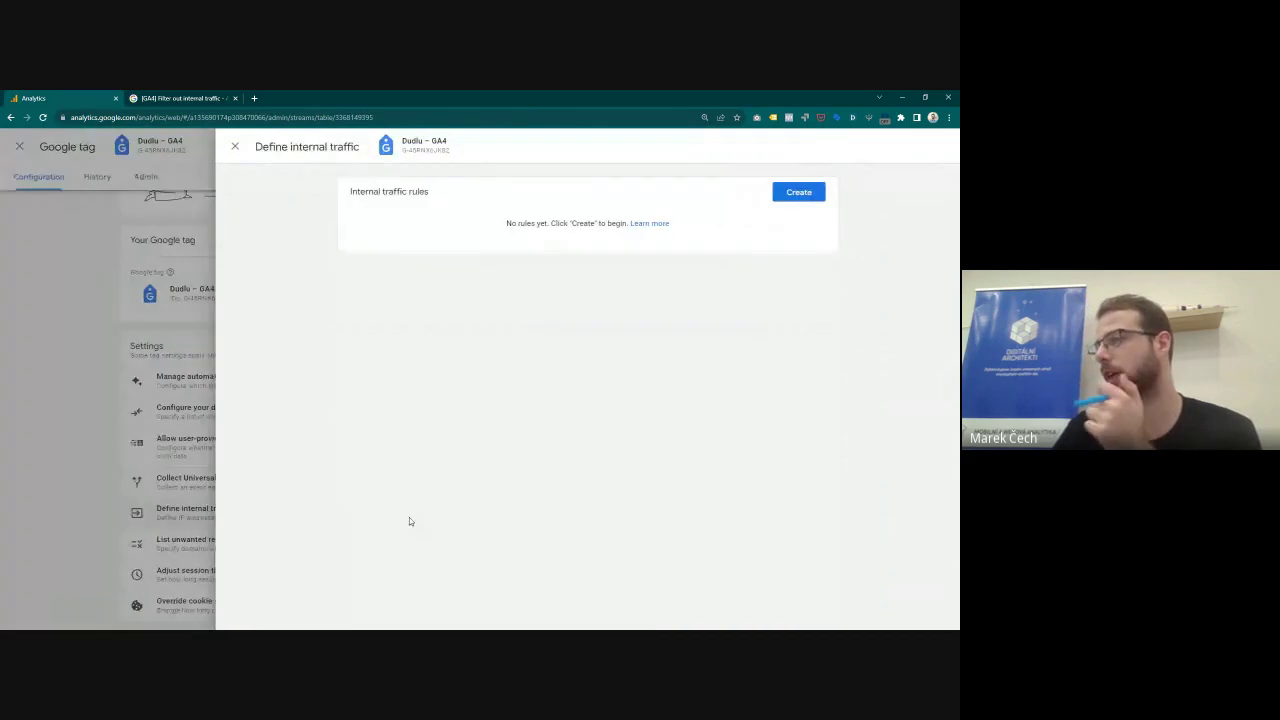
Step: Create an internal traffic rule named HQ that matches when the IP address equals 192.1.2.3
{"action": "left_click", "coordinate": [822, 195]}
{"action": "left_click", "coordinate": [378, 287]}
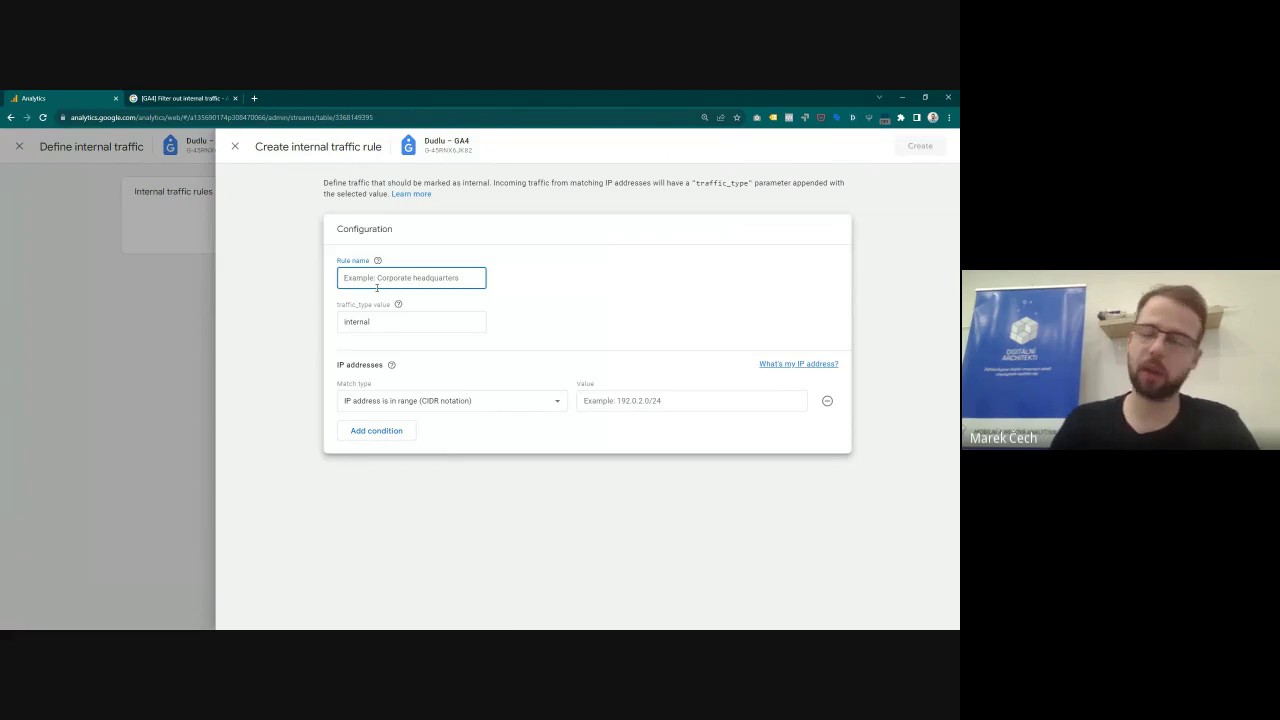
{"action": "type", "text": "HO"}
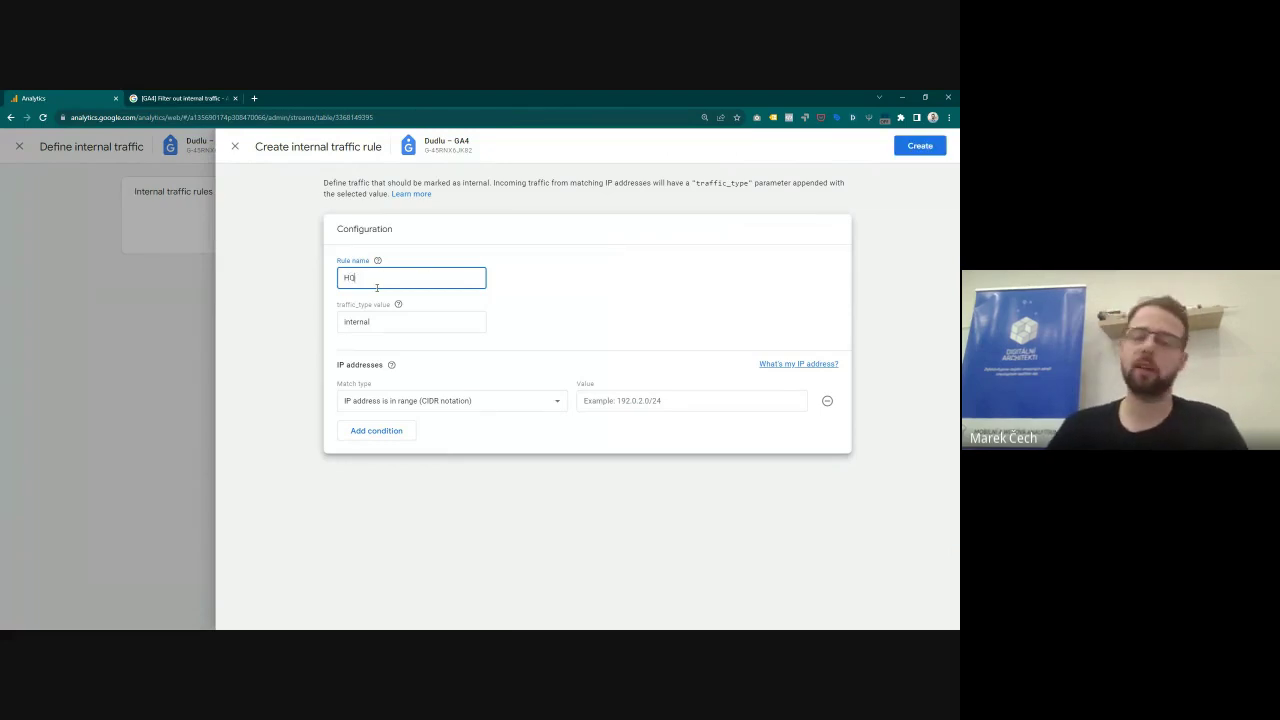
{"action": "left_click", "coordinate": [547, 403]}
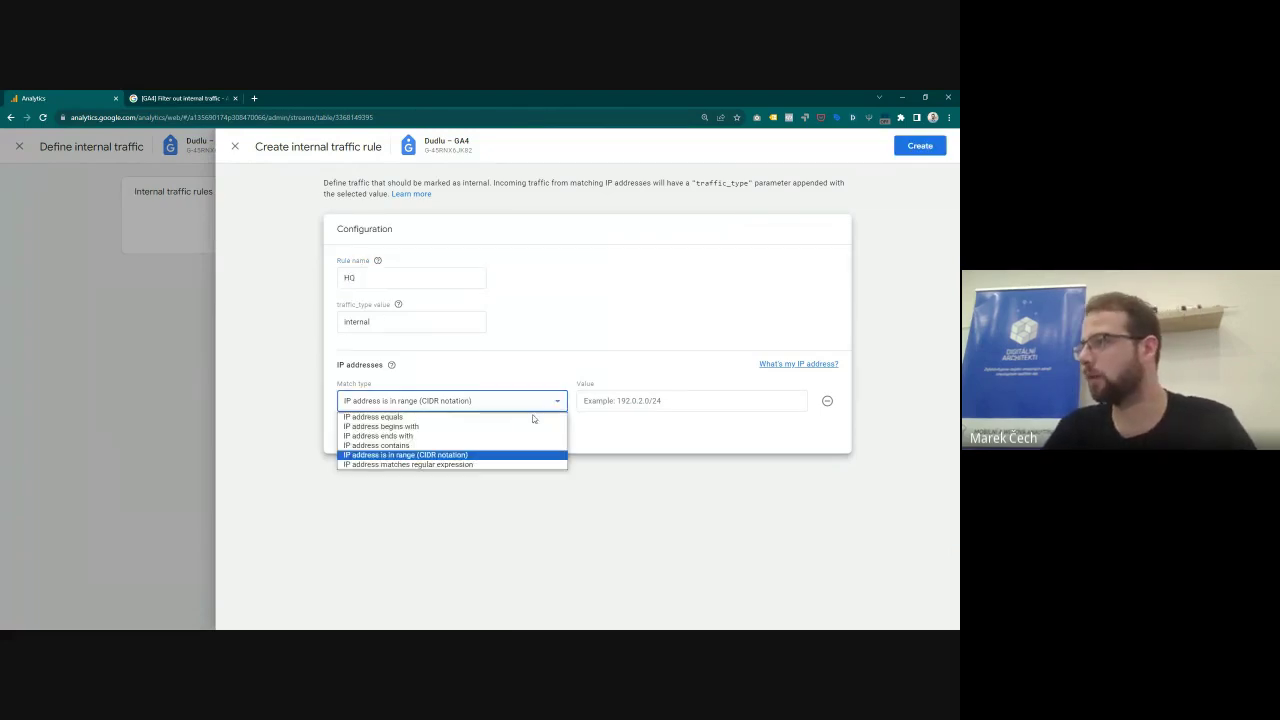
{"action": "left_click", "coordinate": [410, 418]}
{"action": "left_click", "coordinate": [649, 401]}
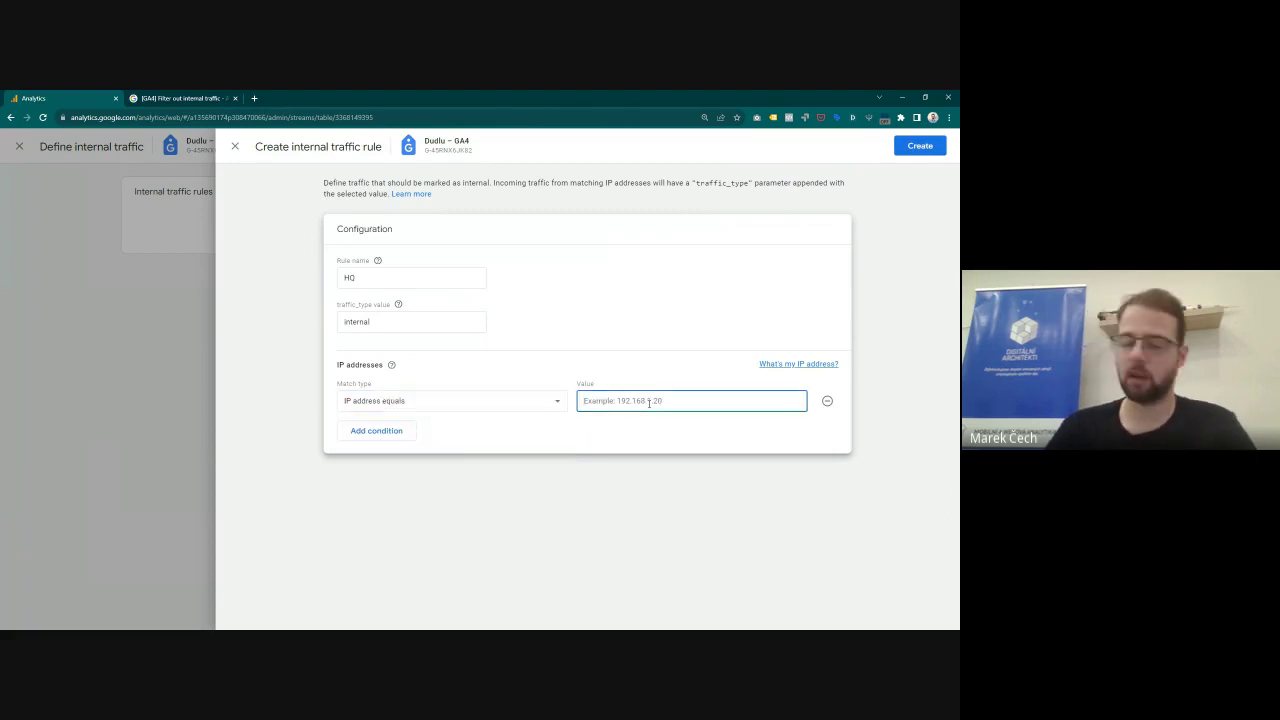
{"action": "type", "text": "192.1.2.3"}
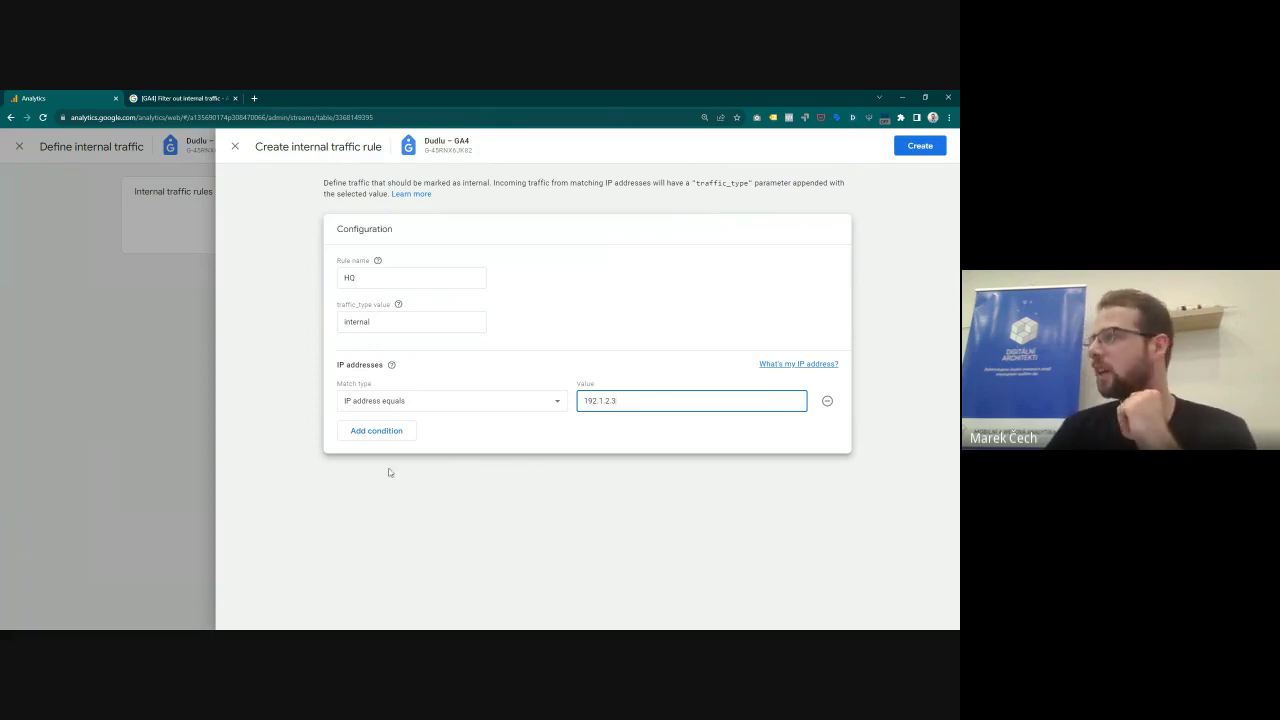
{"action": "left_click", "coordinate": [900, 145]}
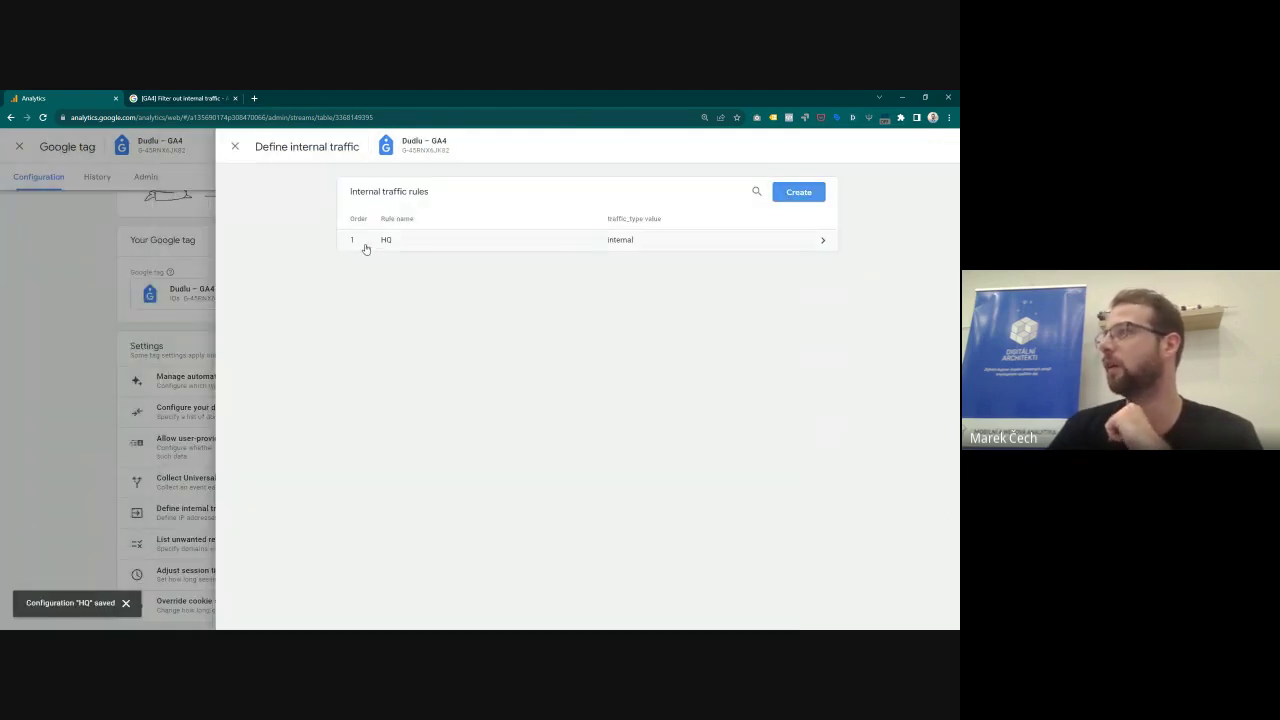
Step: Review the HQ rule's configuration, and close the tag and stream settings to return to the data streams list
{"action": "left_click", "coordinate": [568, 248]}
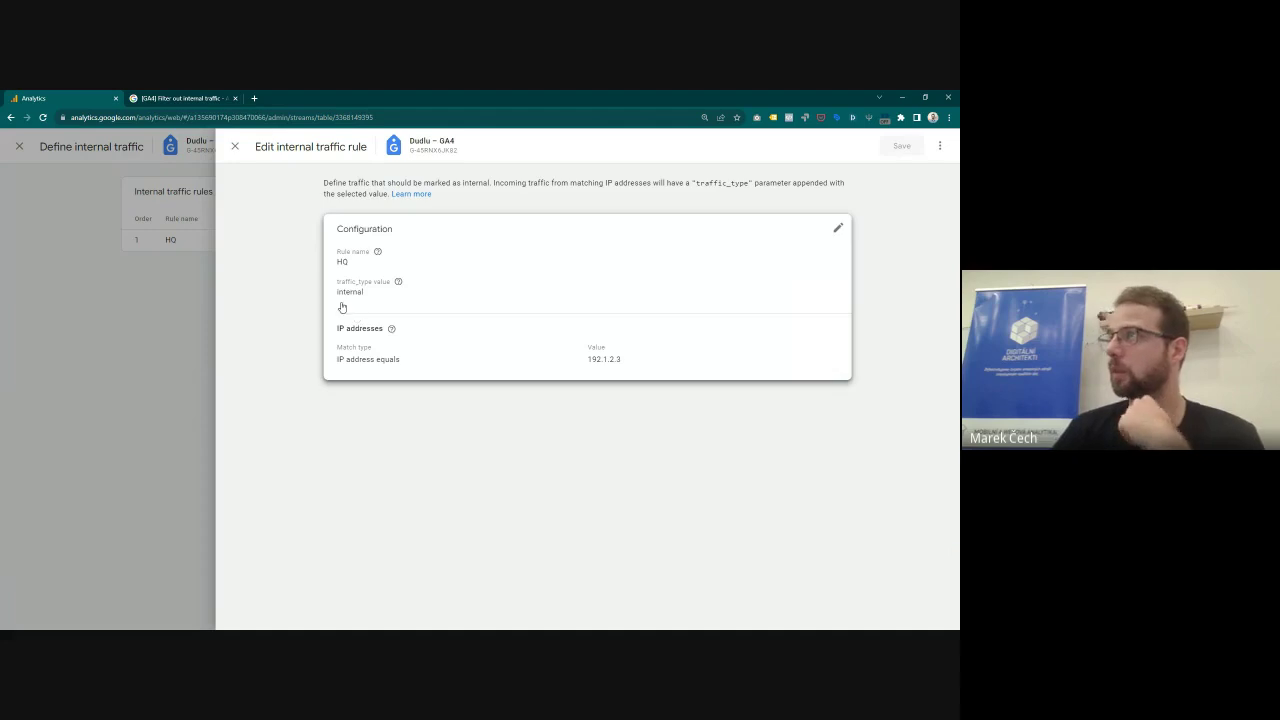
{"action": "left_click", "coordinate": [234, 146]}
{"action": "left_click", "coordinate": [246, 148]}
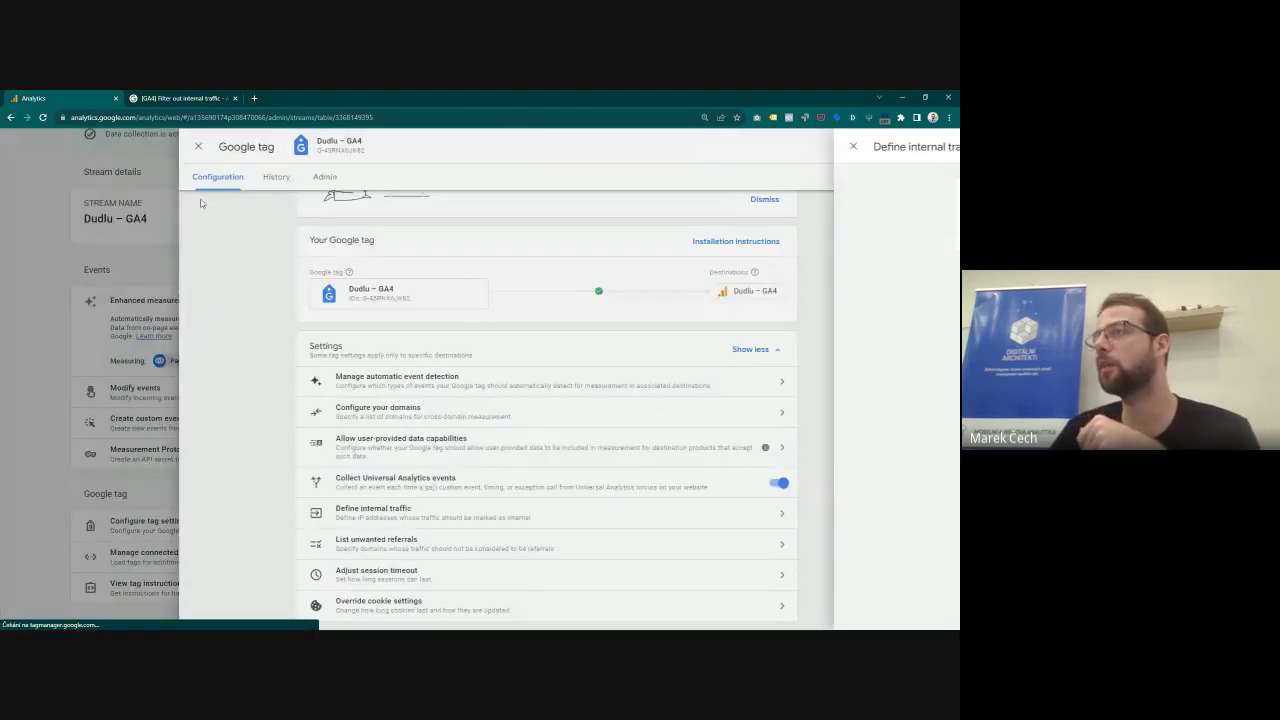
{"action": "left_click", "coordinate": [245, 151]}
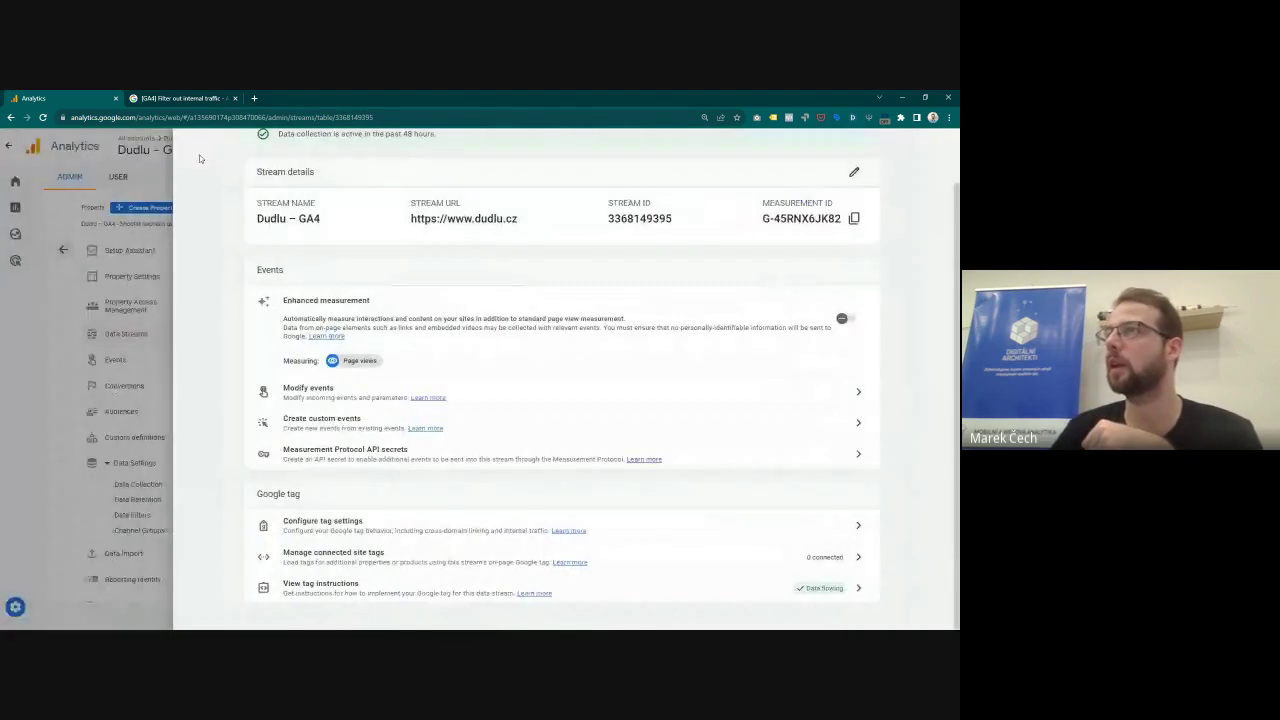
{"action": "left_click", "coordinate": [191, 148]}
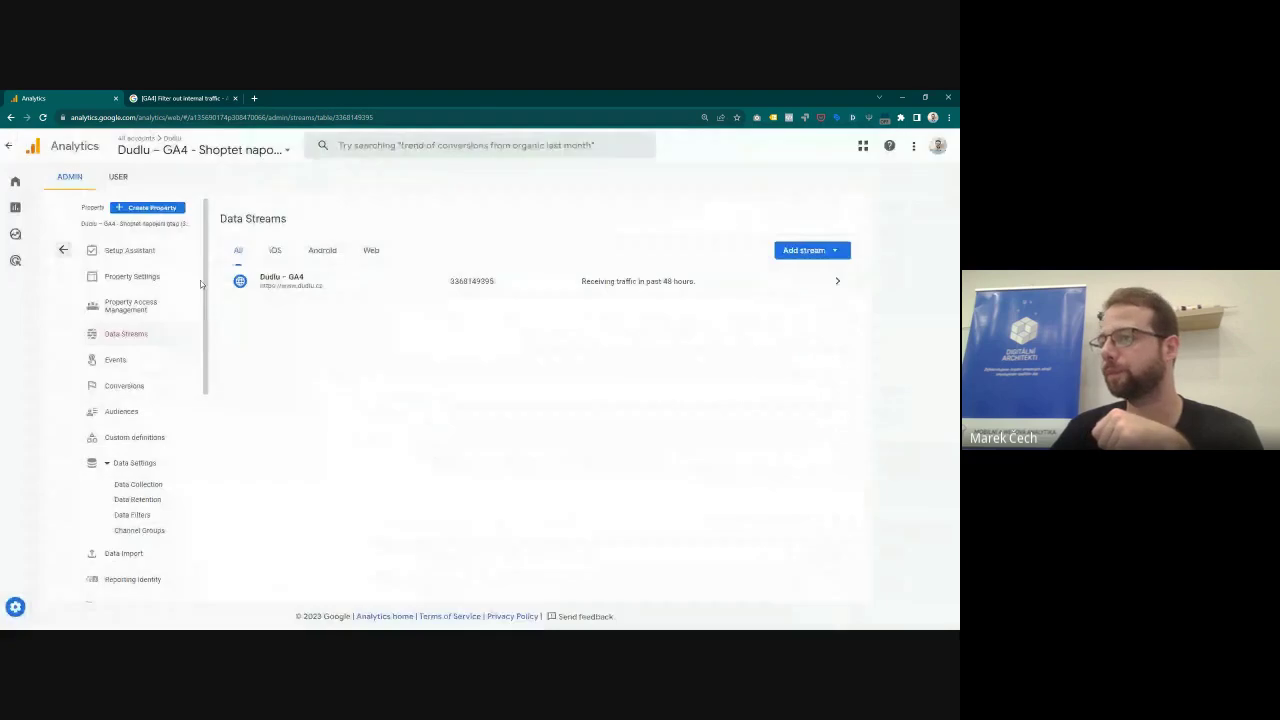
Step: Reopen the Internal Traffic data filter to examine its Testing state and the "Test data filter name" dimension, and close it unchanged
{"action": "left_click", "coordinate": [64, 250]}
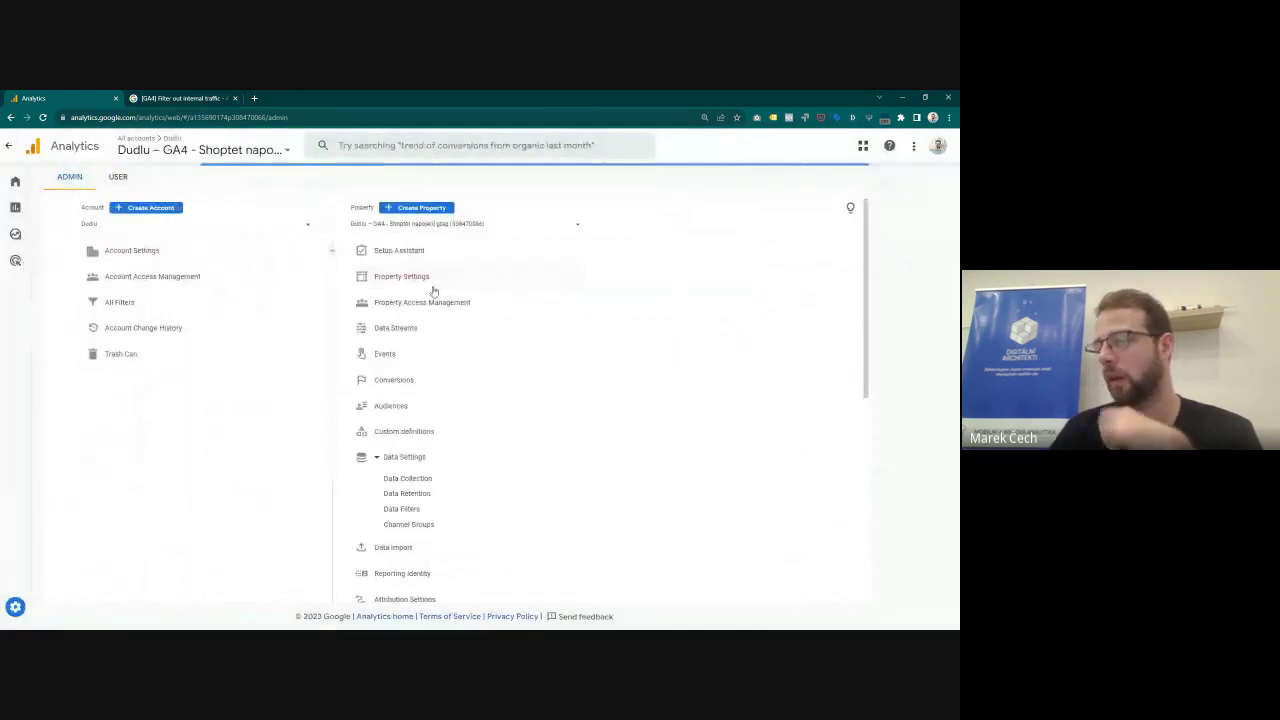
{"action": "left_click", "coordinate": [395, 512]}
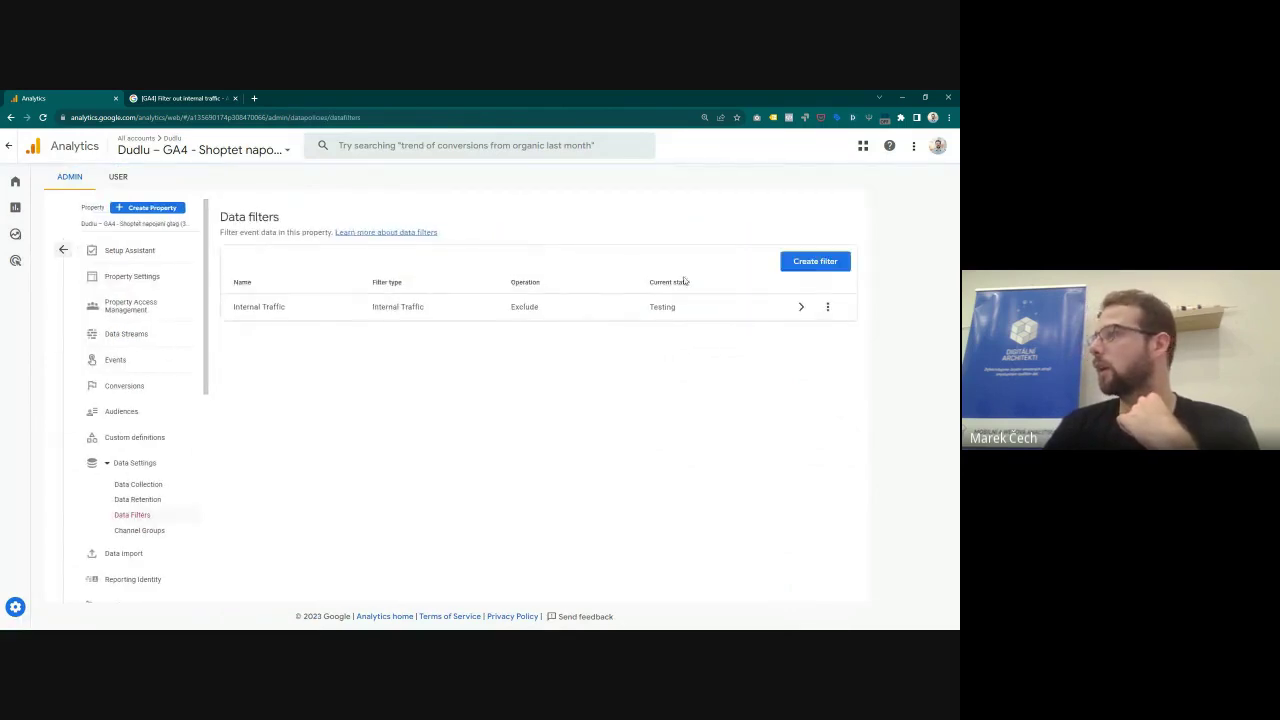
{"action": "left_click", "coordinate": [799, 305]}
{"action": "scroll", "coordinate": [390, 398], "scroll_direction": "down", "scroll_amount": 2}
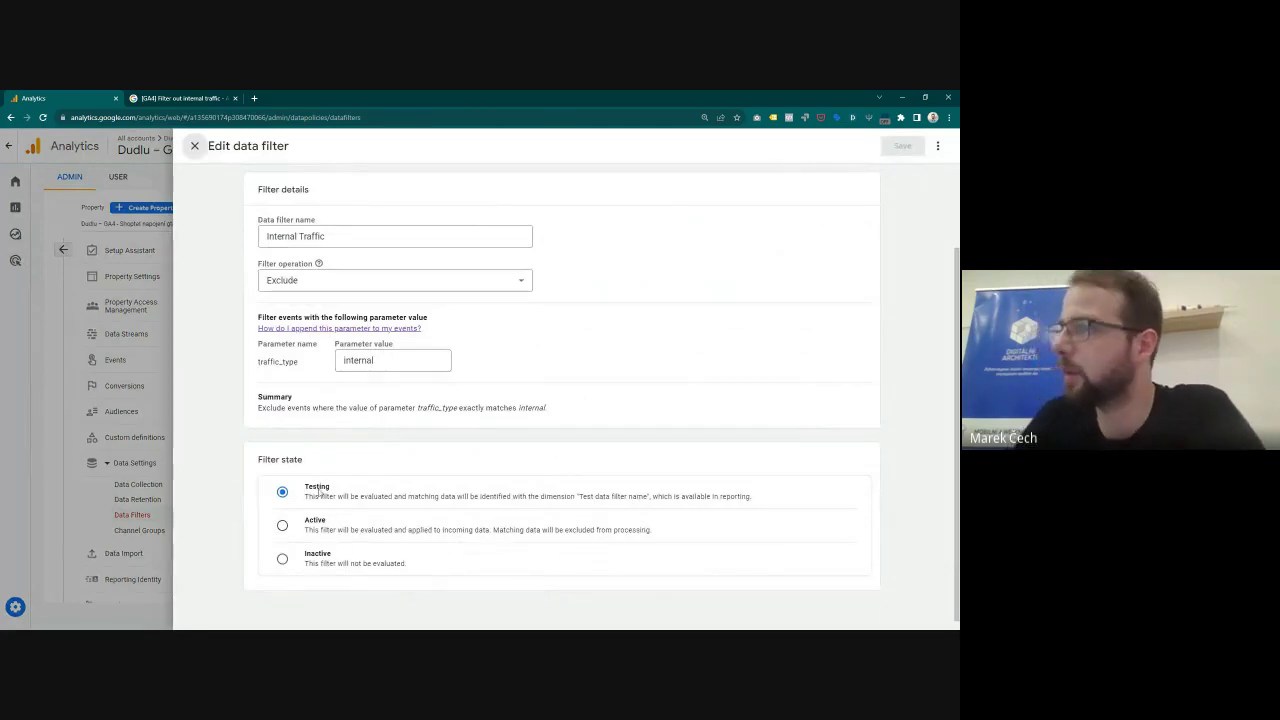
{"action": "left_click_drag", "start_coordinate": [311, 487], "coordinate": [787, 499]}
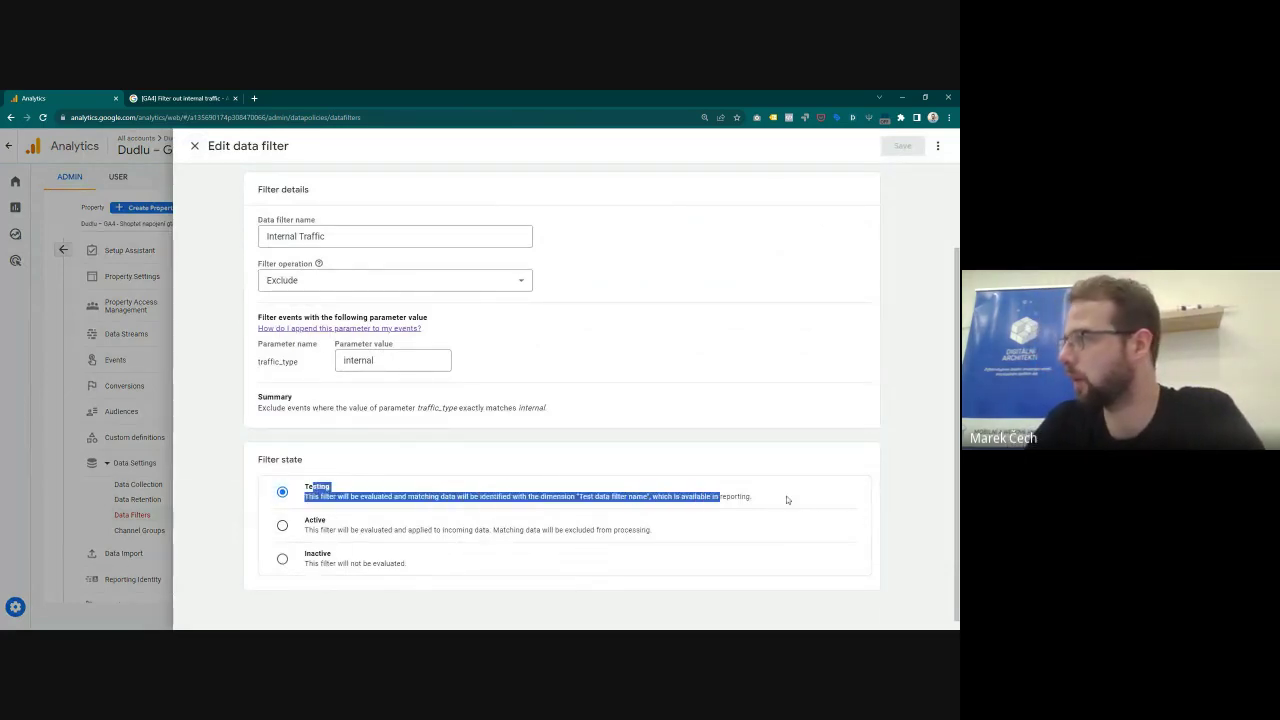
{"action": "left_click", "coordinate": [787, 499]}
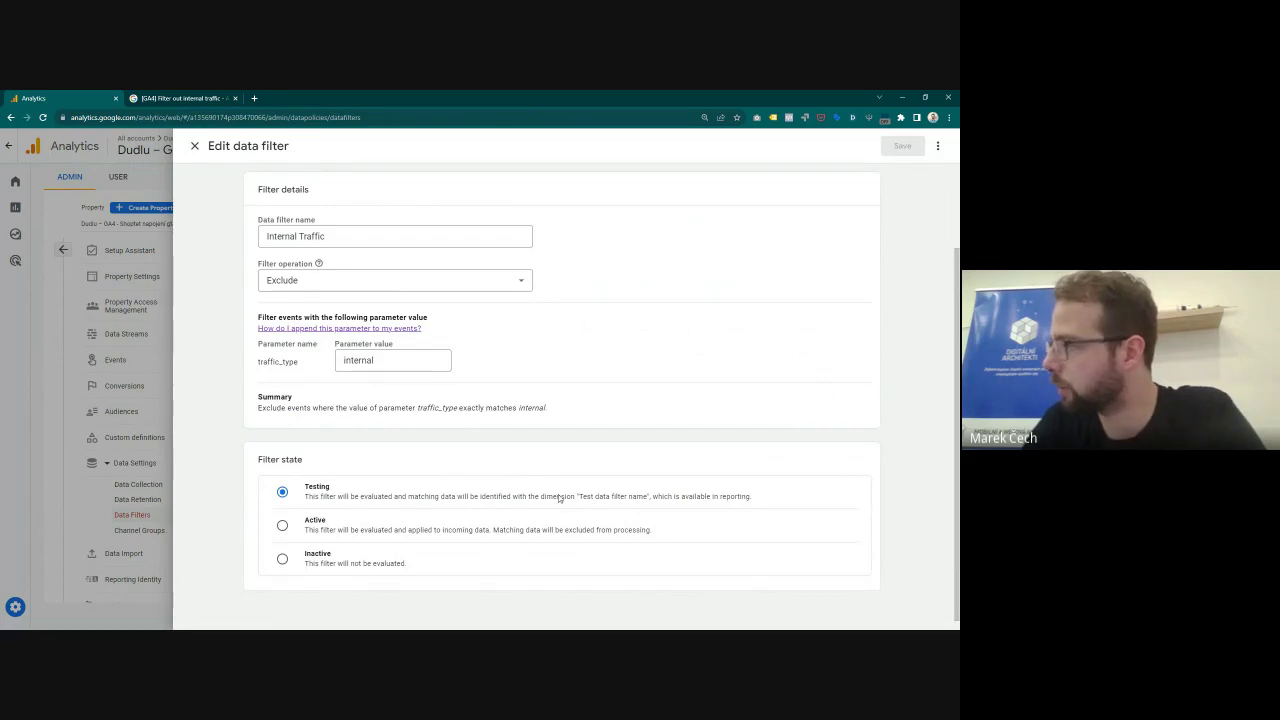
{"action": "left_click_drag", "start_coordinate": [580, 498], "coordinate": [650, 499]}
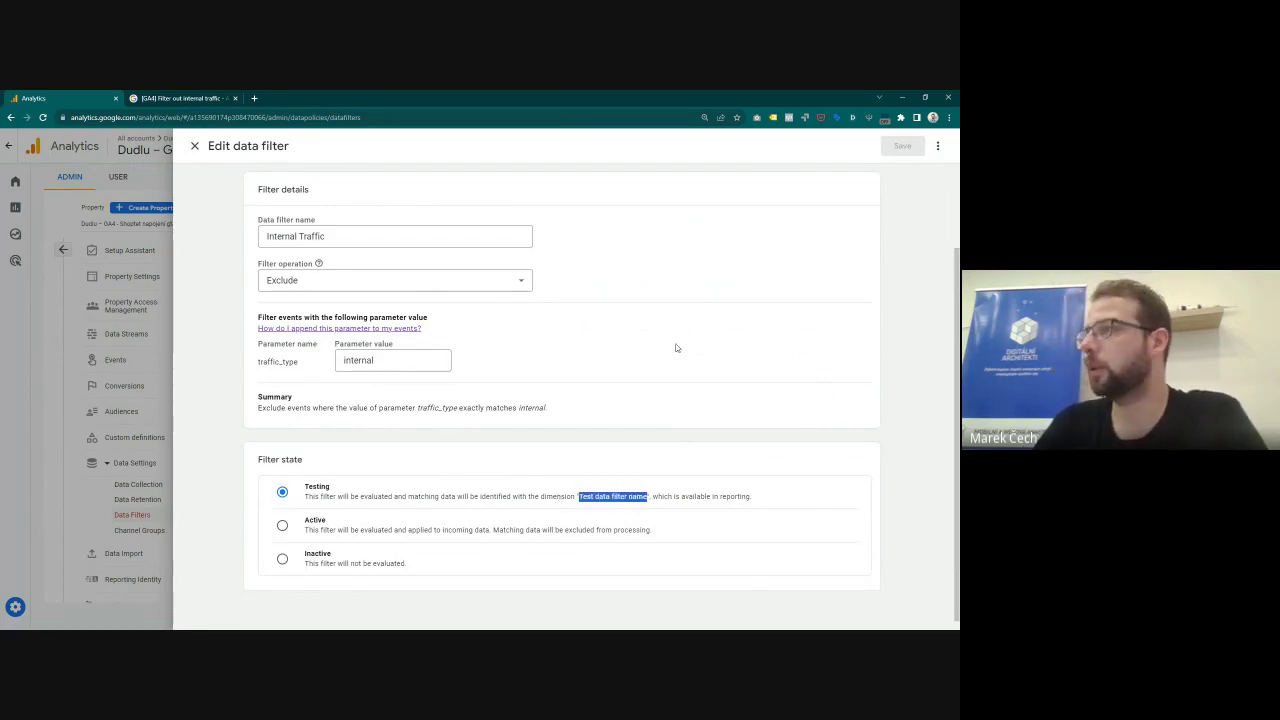
{"action": "right_click", "coordinate": [632, 497]}
{"action": "left_click", "coordinate": [650, 508]}
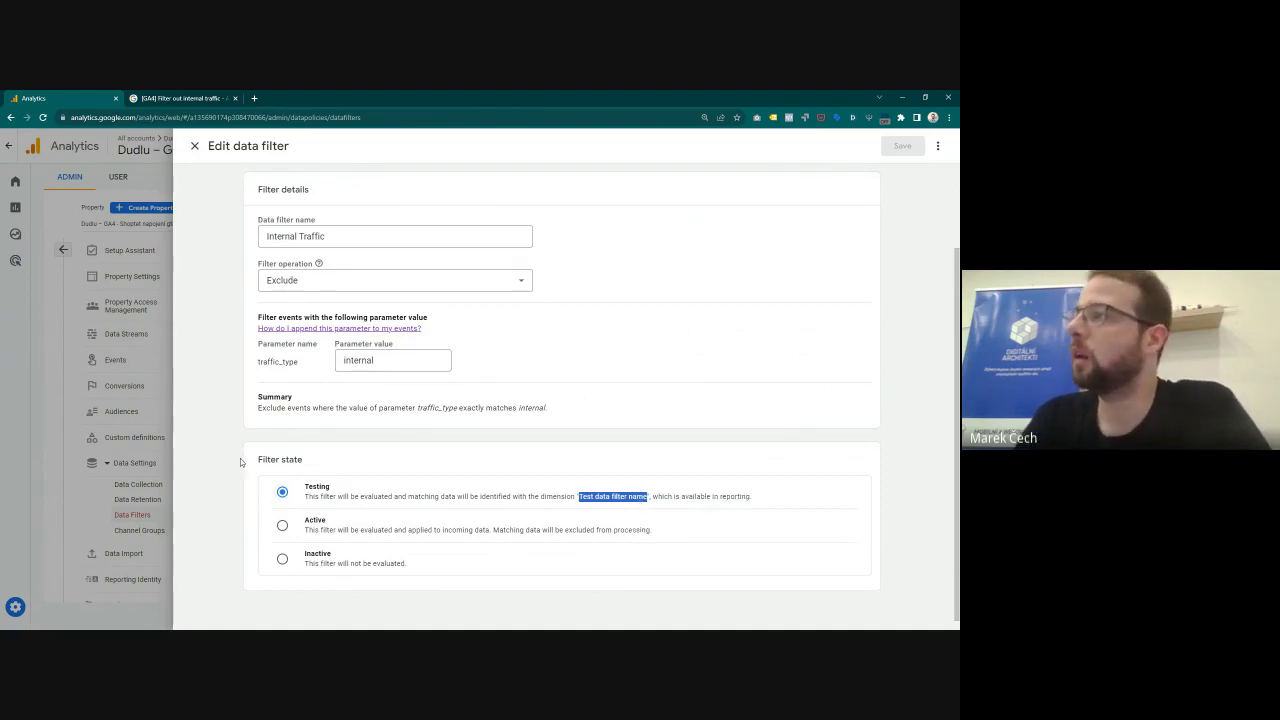
{"action": "left_click", "coordinate": [194, 146]}
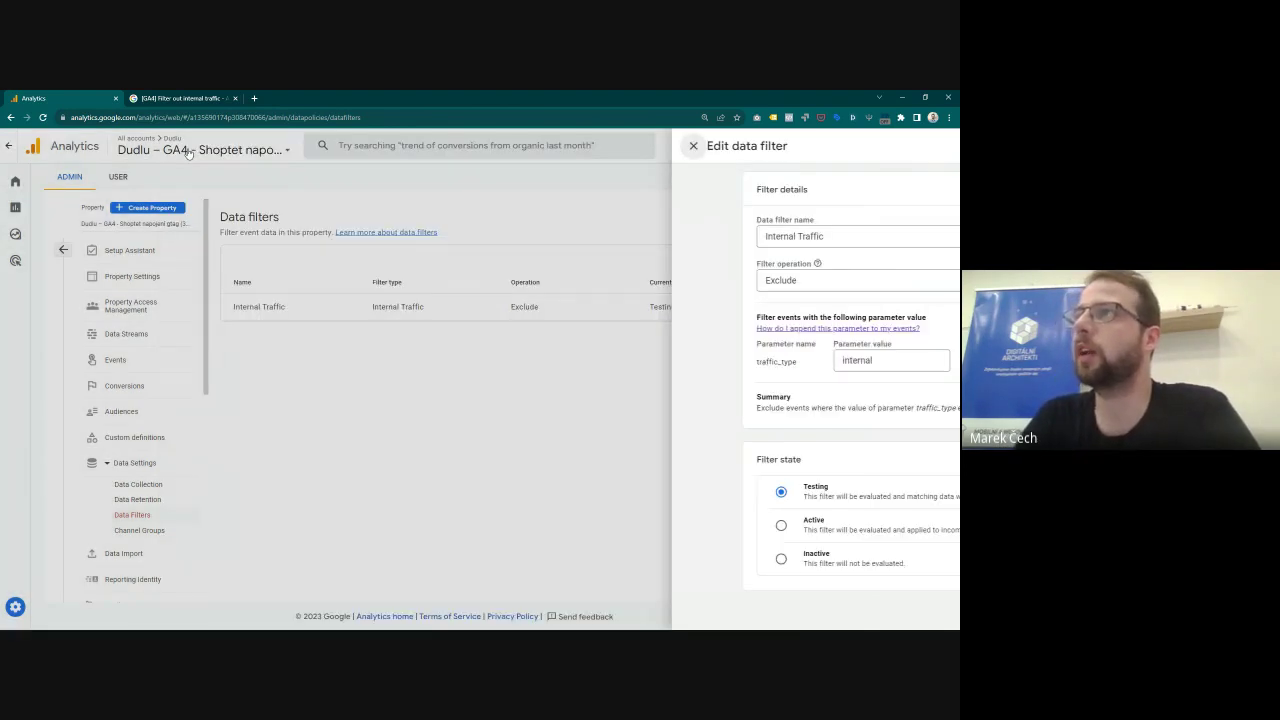
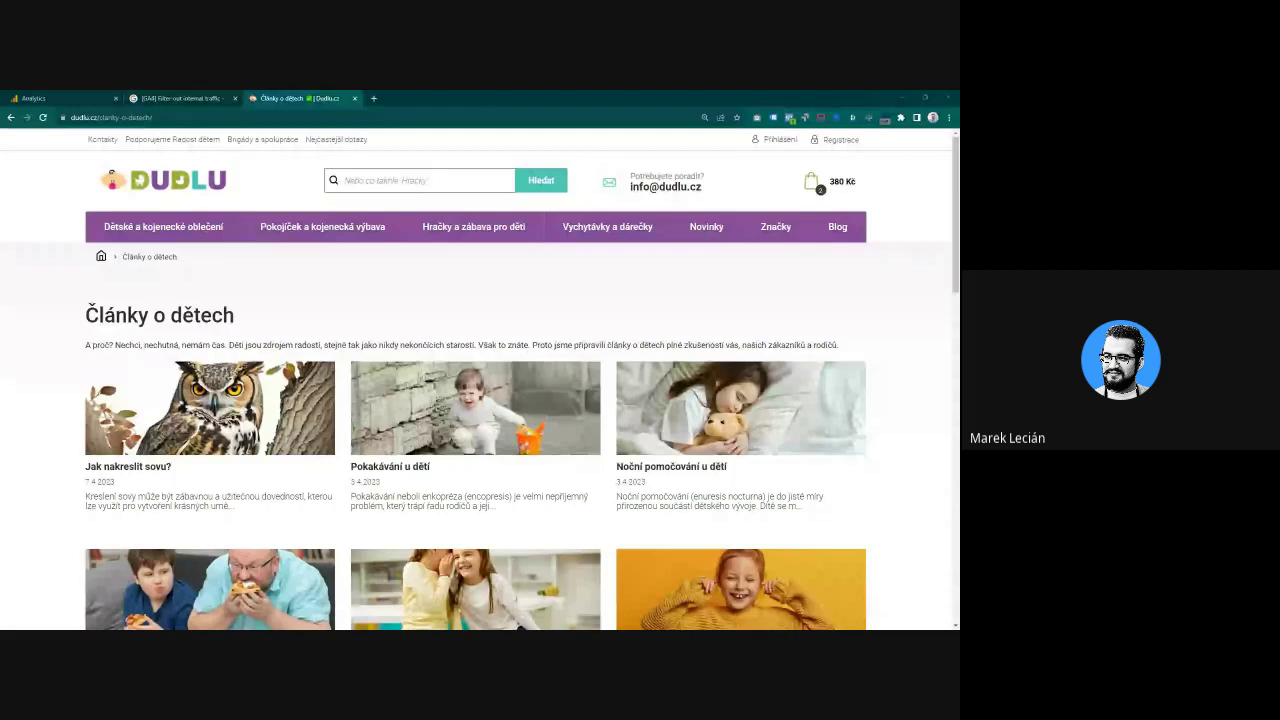
Step: Look through the shop's children's articles page and bring up the GA4 Recommended events documentation at select_content
{"action": "scroll", "coordinate": [562, 318], "scroll_direction": "down", "scroll_amount": 3}
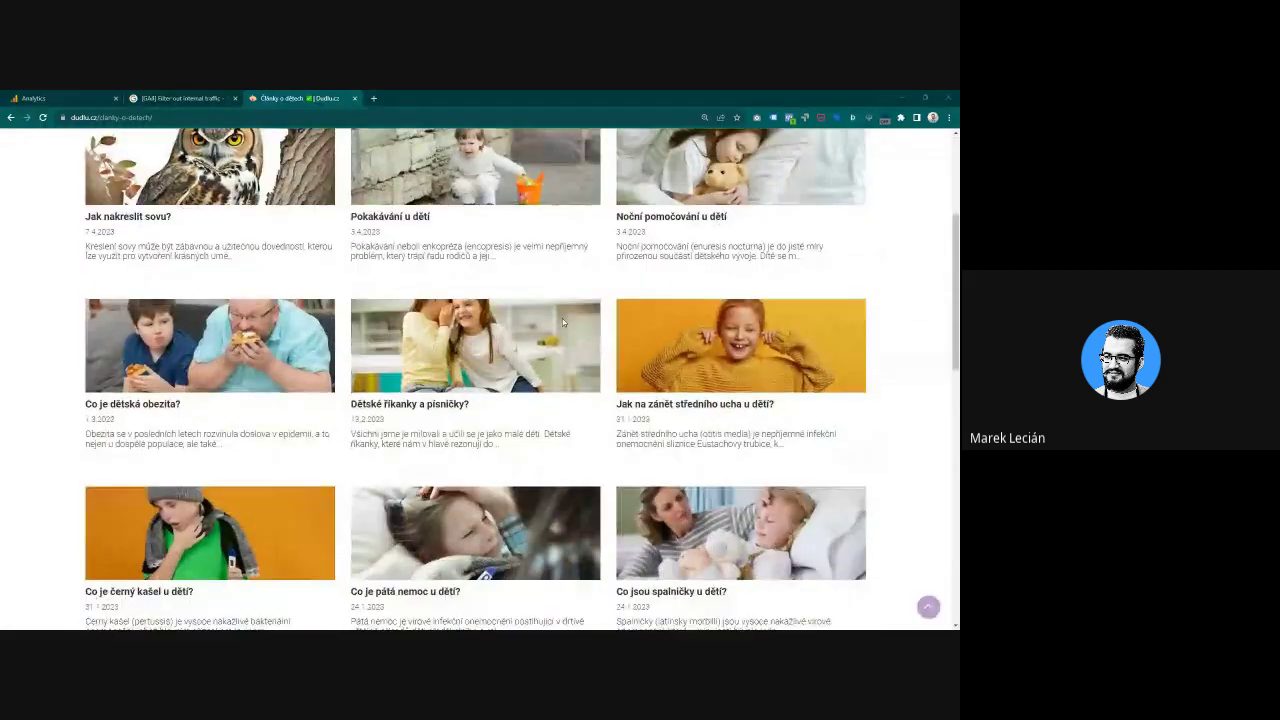
{"action": "scroll", "coordinate": [220, 175], "scroll_direction": "up", "scroll_amount": 3}
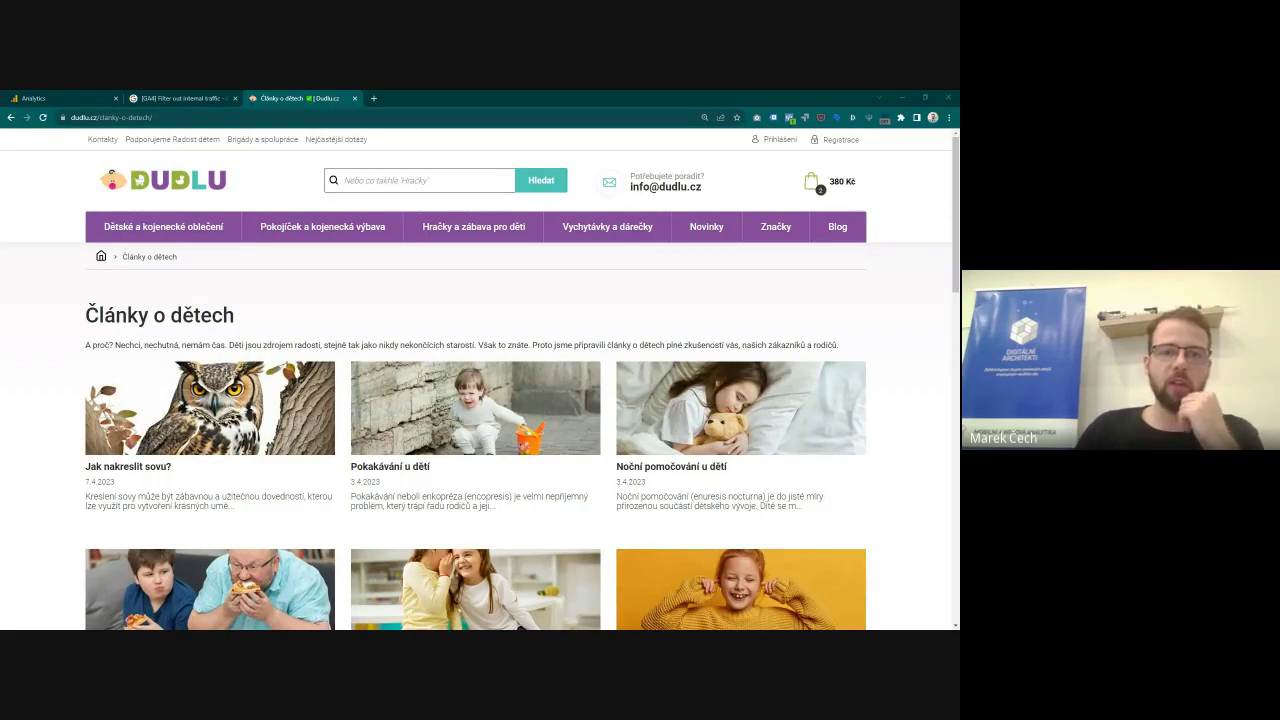
{"action": "left_click_drag", "start_coordinate": [0, 190], "coordinate": [520, 226]}
{"action": "left_click", "coordinate": [534, 217]}
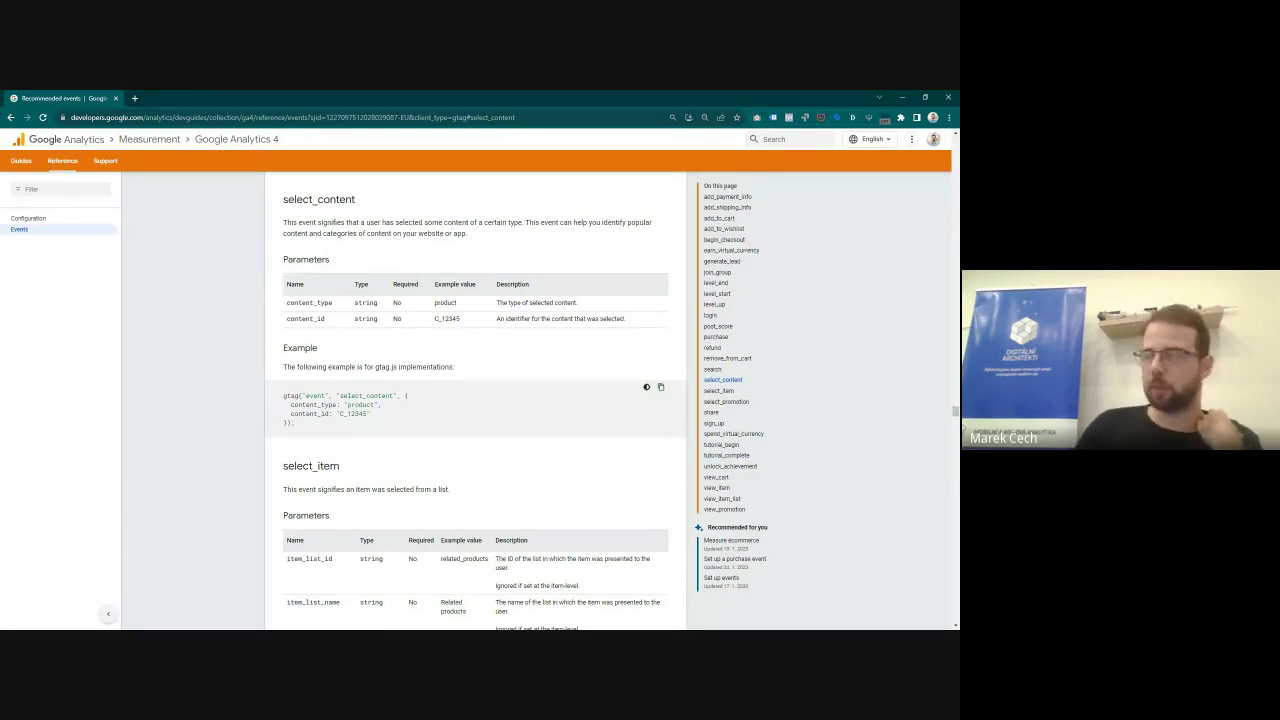
Step: Enlarge the Recommended events documentation to 110% zoom to read the select_content event's parameters and example
{"action": "left_click", "coordinate": [950, 119]}
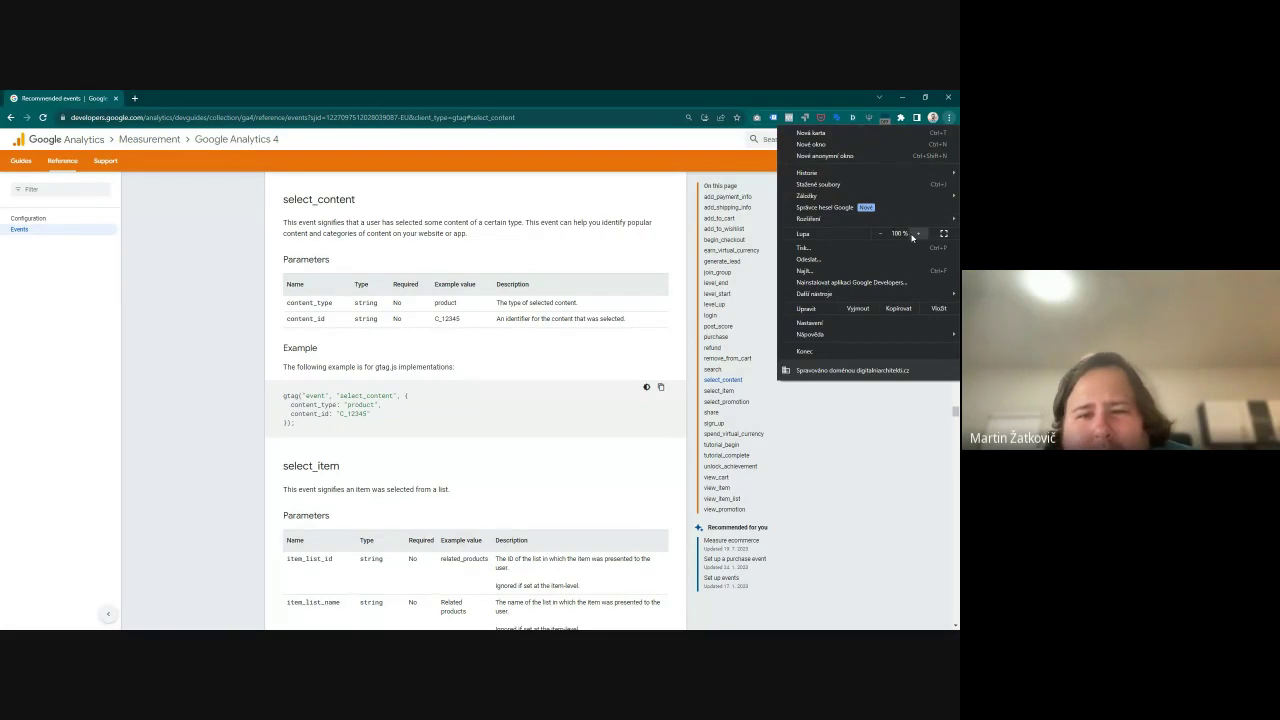
{"action": "left_click", "coordinate": [917, 234]}
{"action": "left_click", "coordinate": [917, 234]}
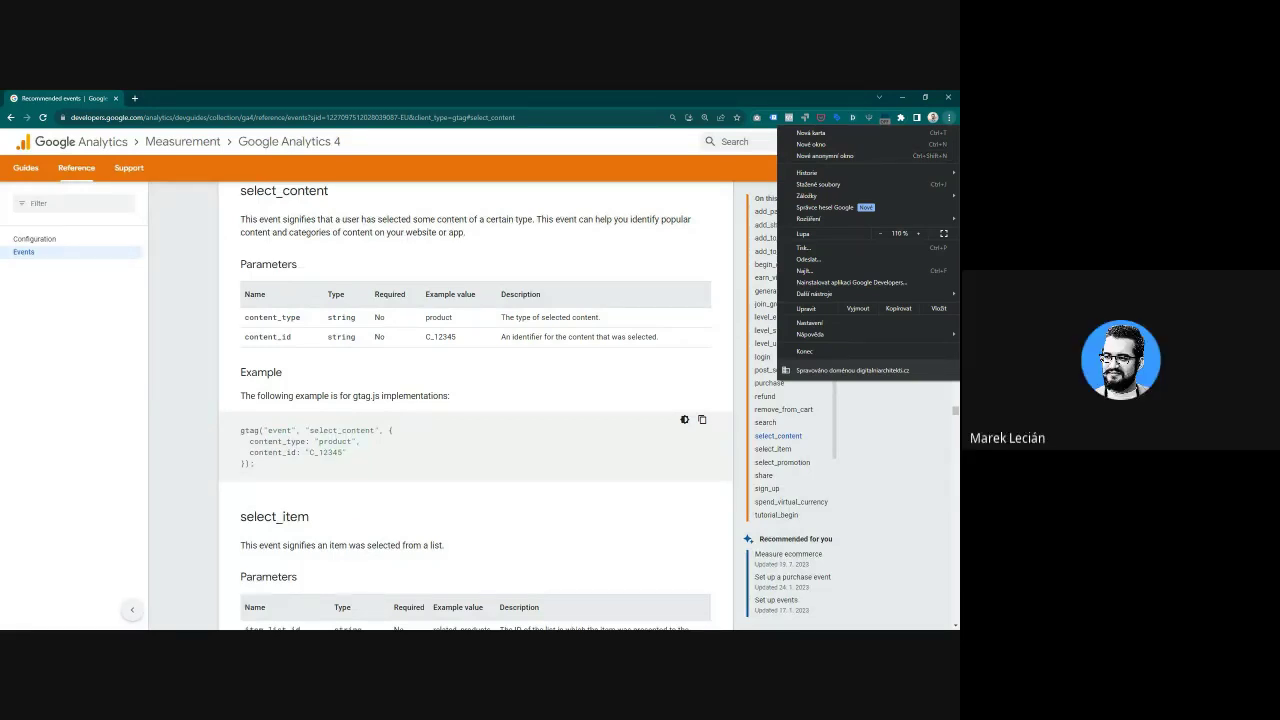
{"action": "left_click", "coordinate": [674, 246]}
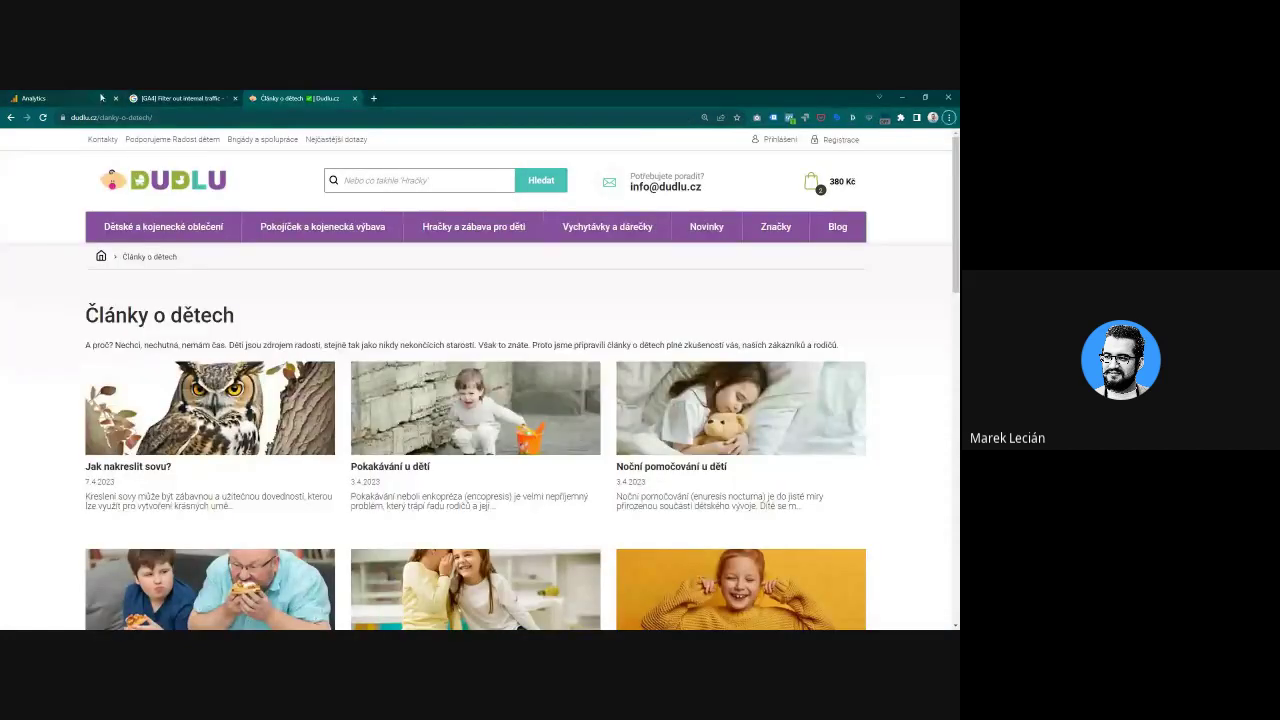
Step: Return to Google Analytics and open the Events report under Engagement
{"action": "left_click", "coordinate": [95, 98]}
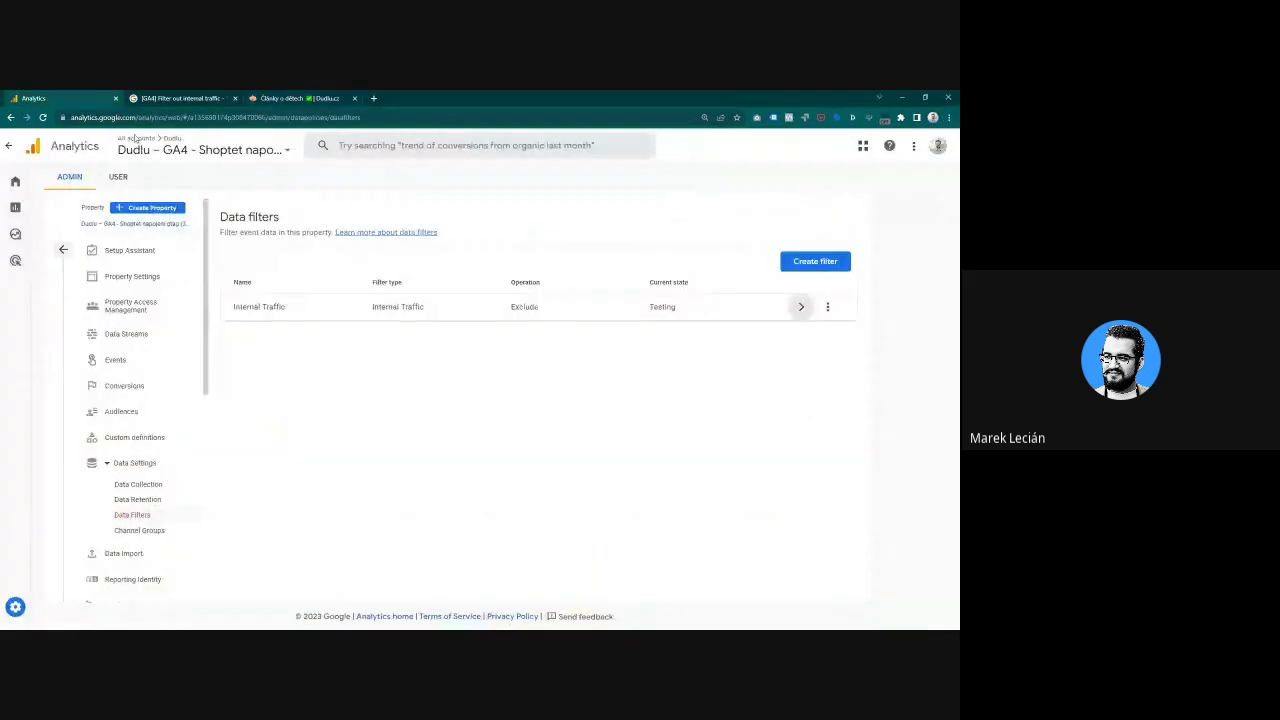
{"action": "left_click", "coordinate": [15, 208]}
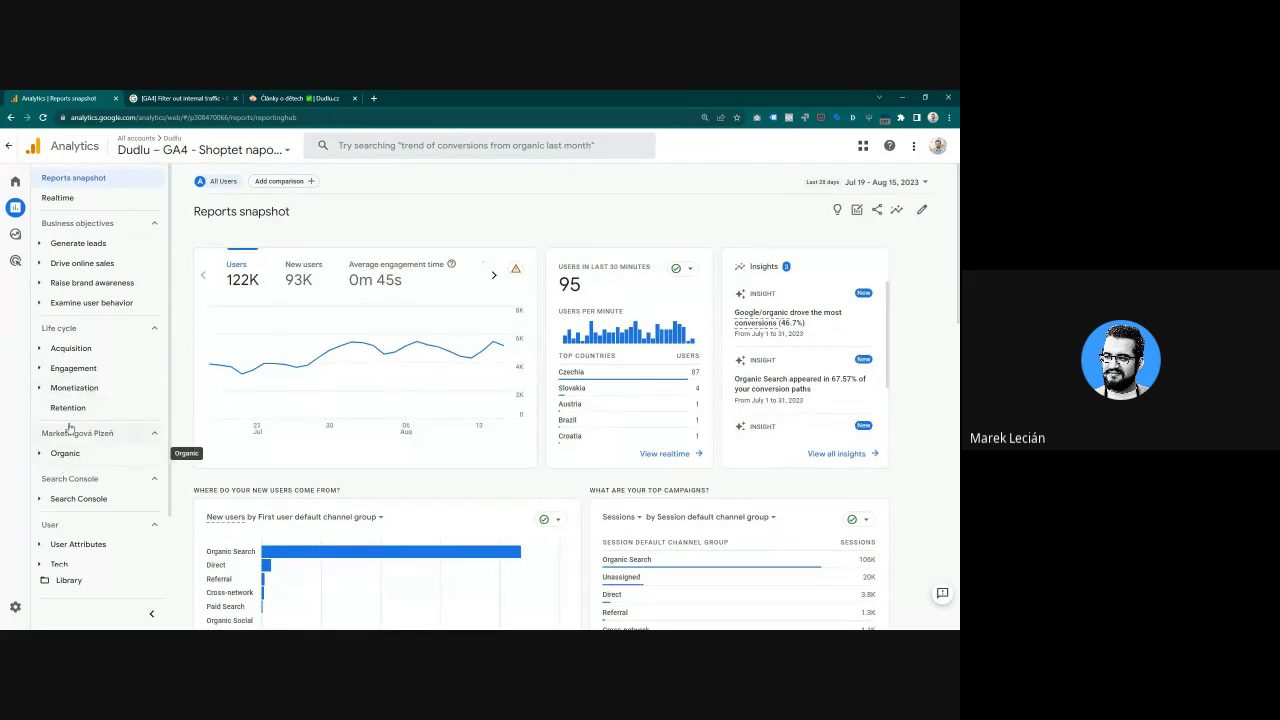
{"action": "left_click", "coordinate": [70, 370]}
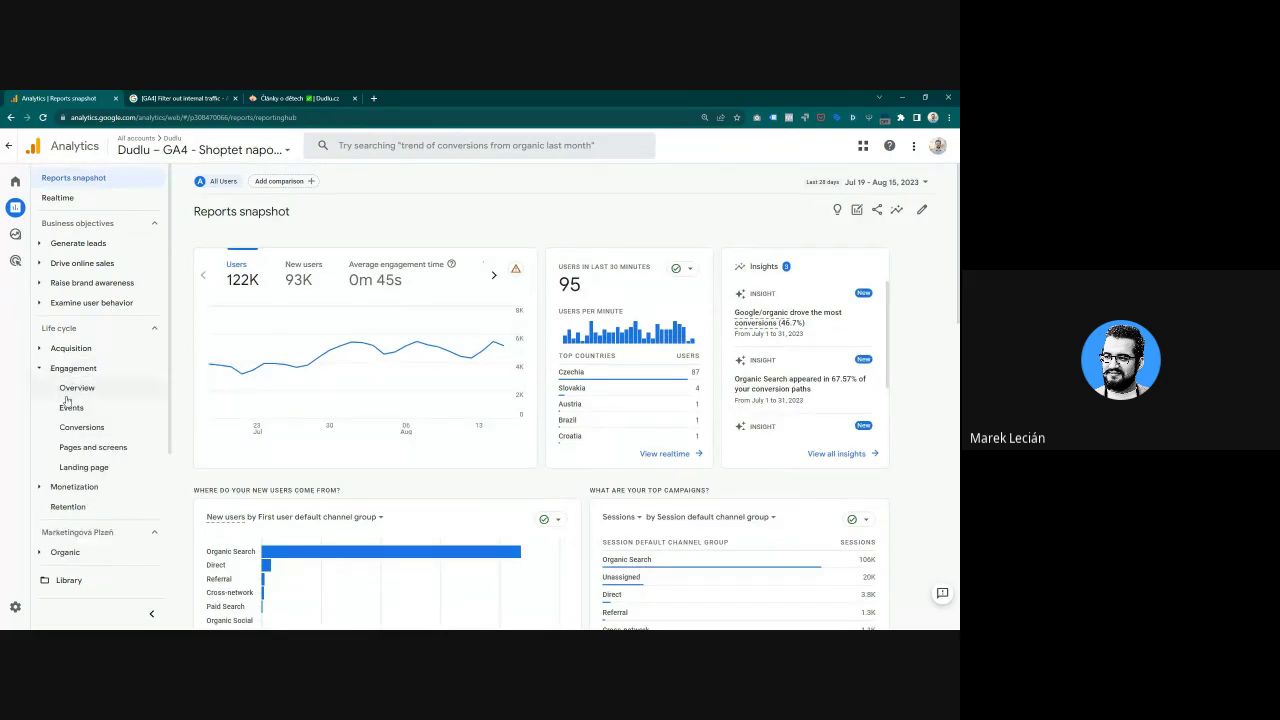
{"action": "left_click", "coordinate": [68, 409]}
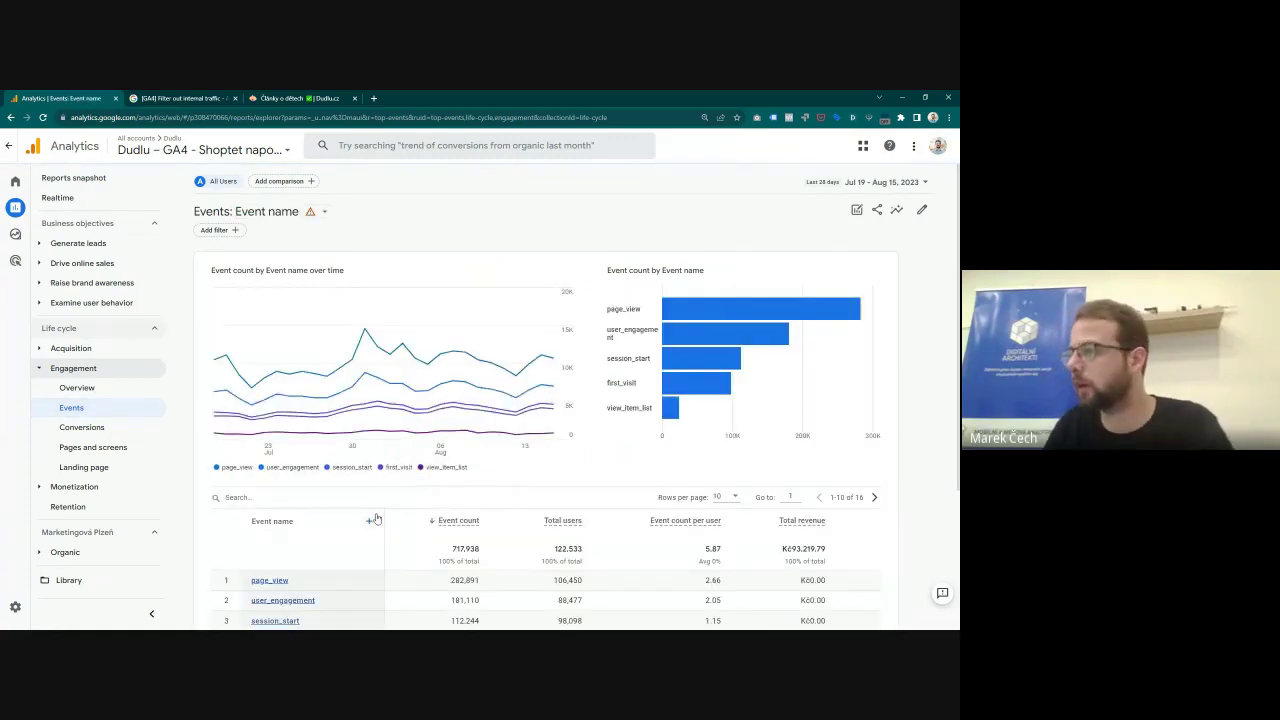
Step: Search the Events table's secondary dimensions for "content" and dismiss the dimension list without adding one
{"action": "left_click", "coordinate": [378, 520]}
{"action": "type", "text": "content"}
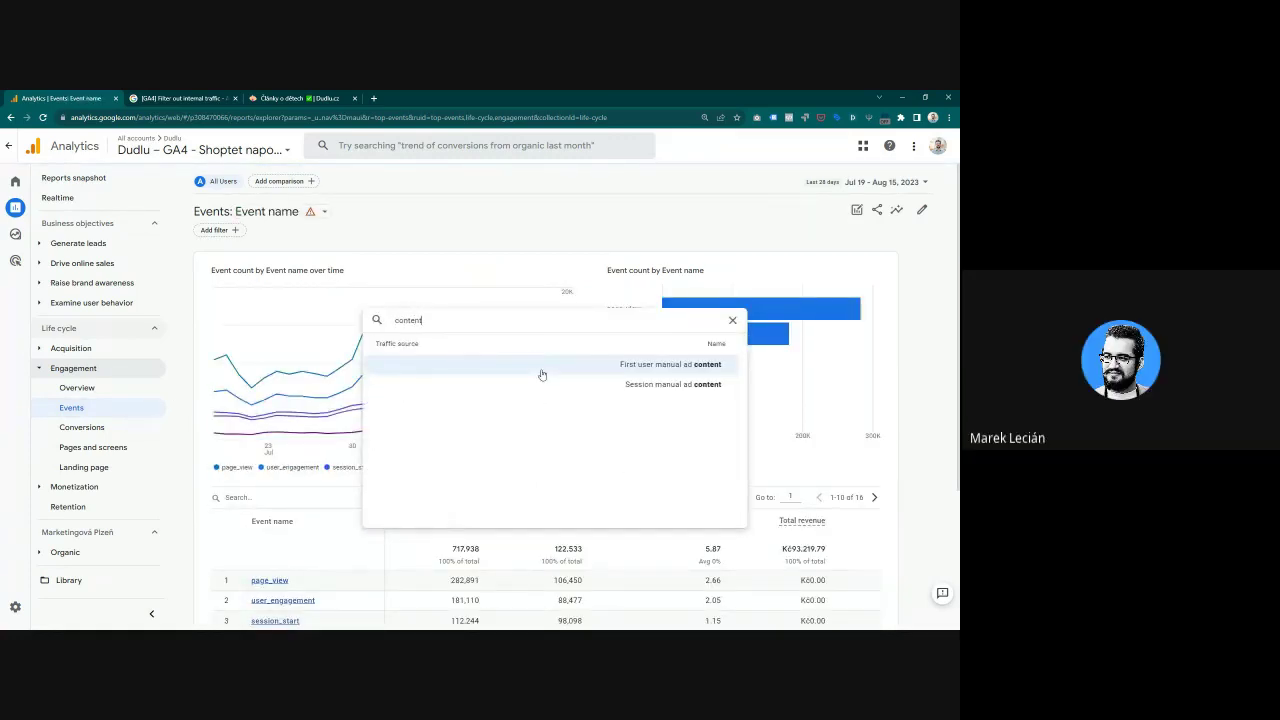
{"action": "left_click", "coordinate": [320, 267]}
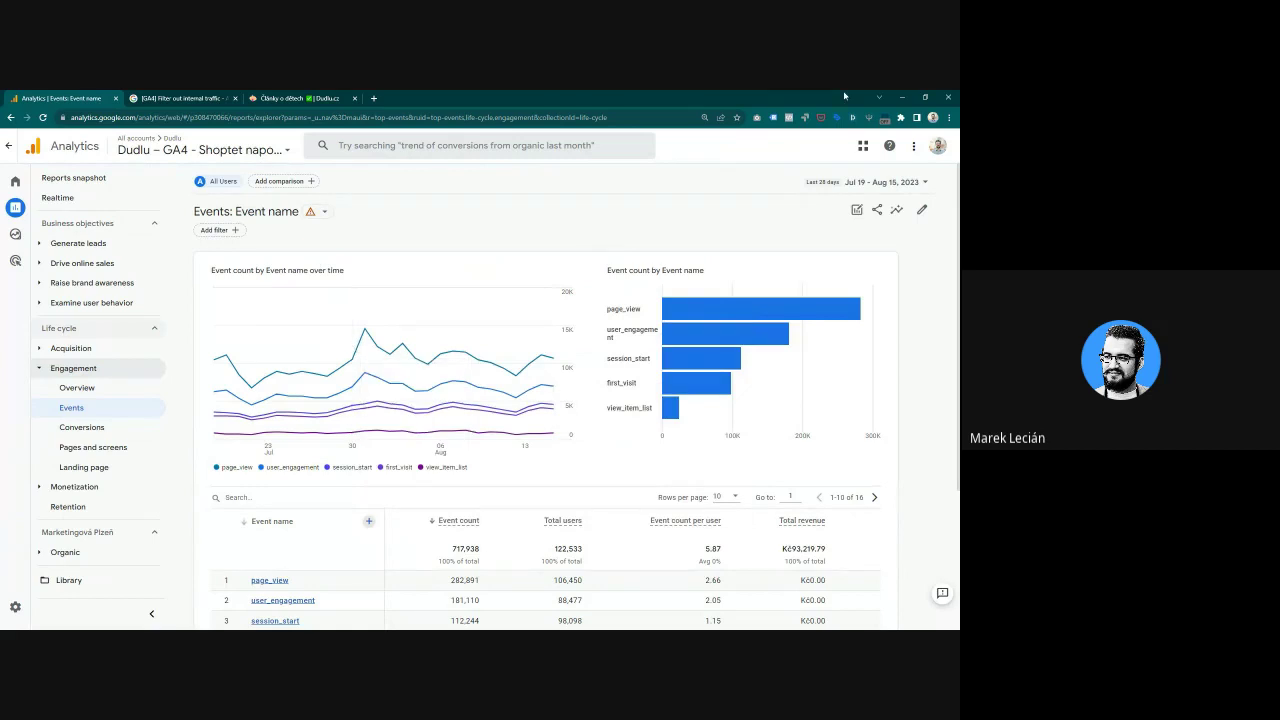
Step: Review the select_content section of the Recommended events documentation again and return to the Events report in Google Analytics
{"action": "key", "text": "alt+Tab"}
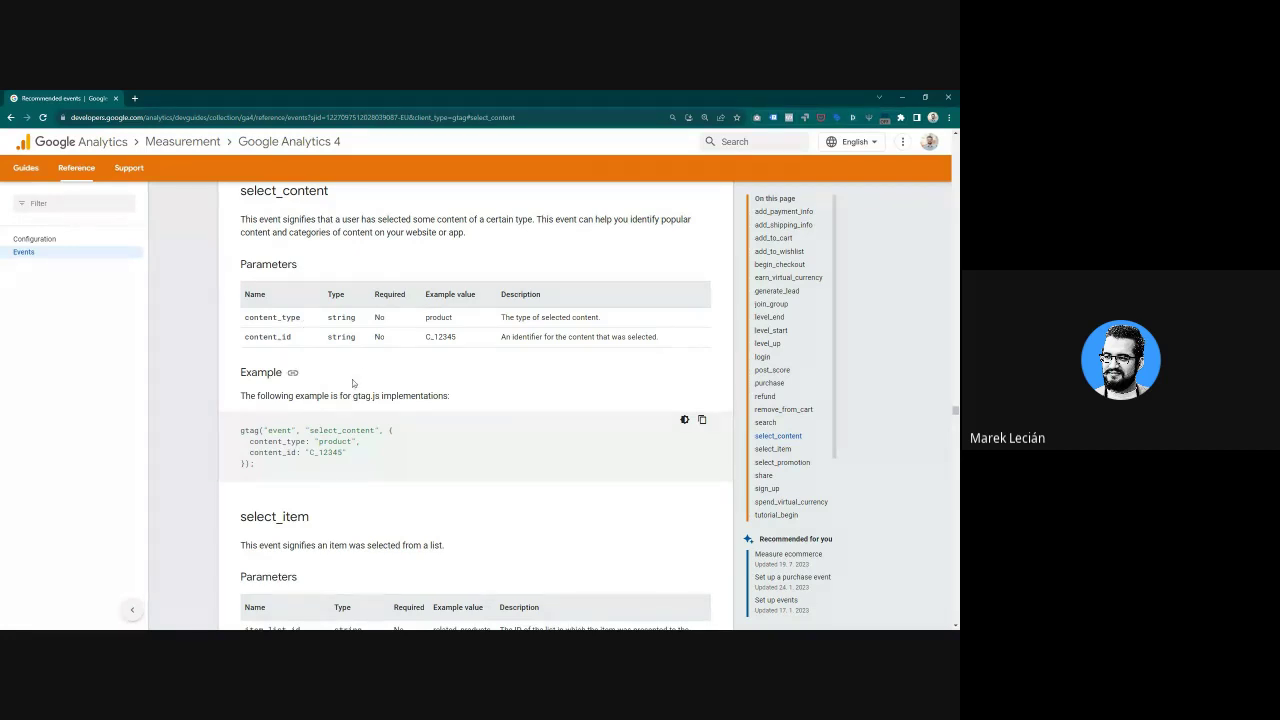
{"action": "scroll", "coordinate": [446, 396], "scroll_direction": "up", "scroll_amount": 1}
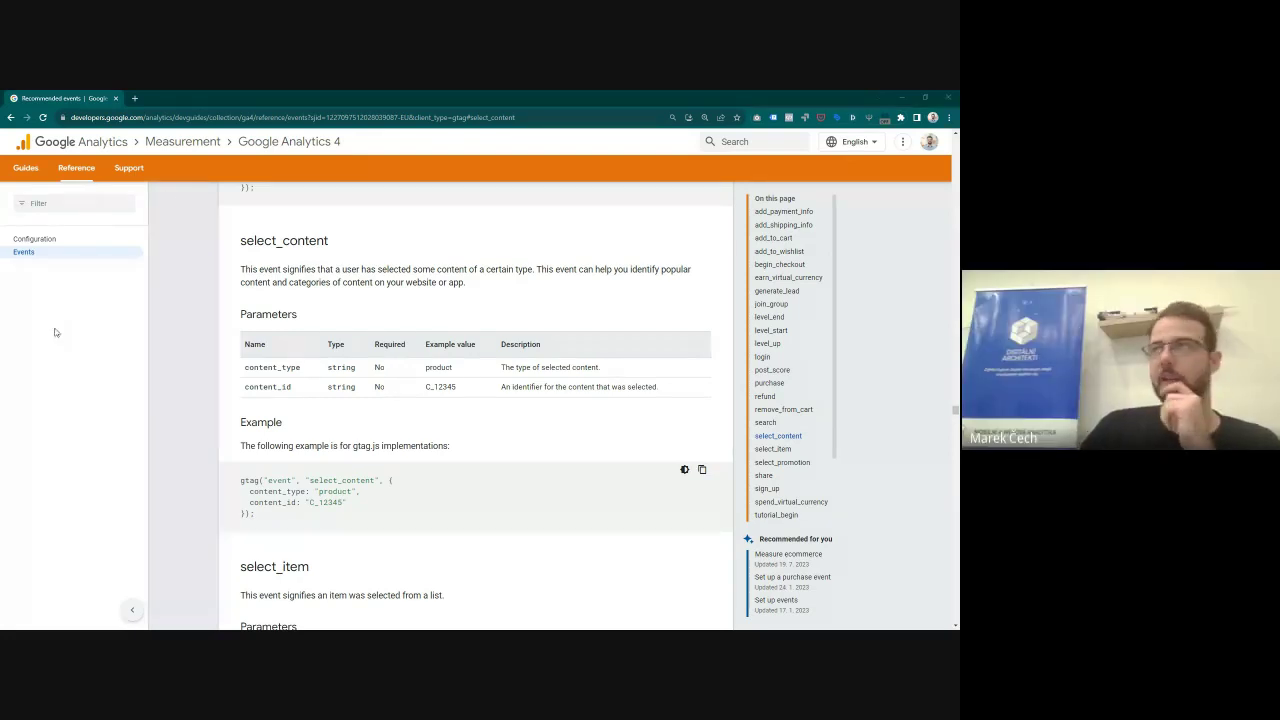
{"action": "left_click", "coordinate": [899, 97]}
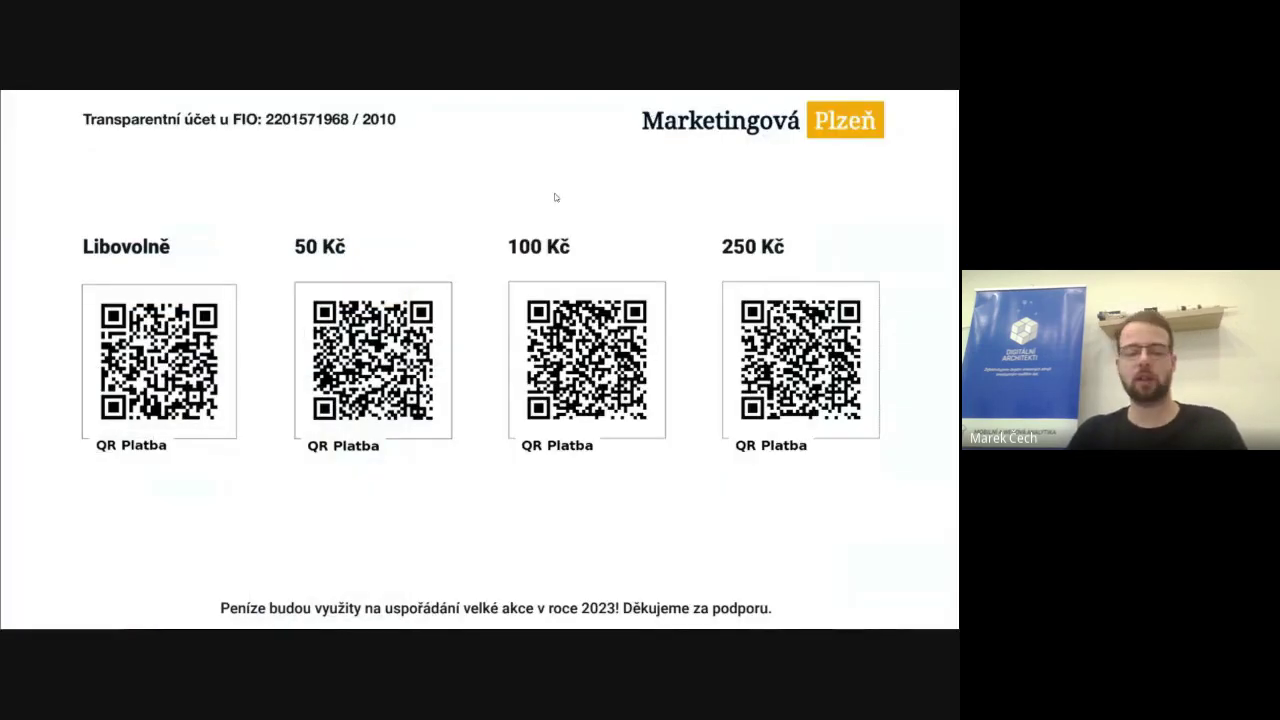
{"action": "key", "text": "alt+Tab"}
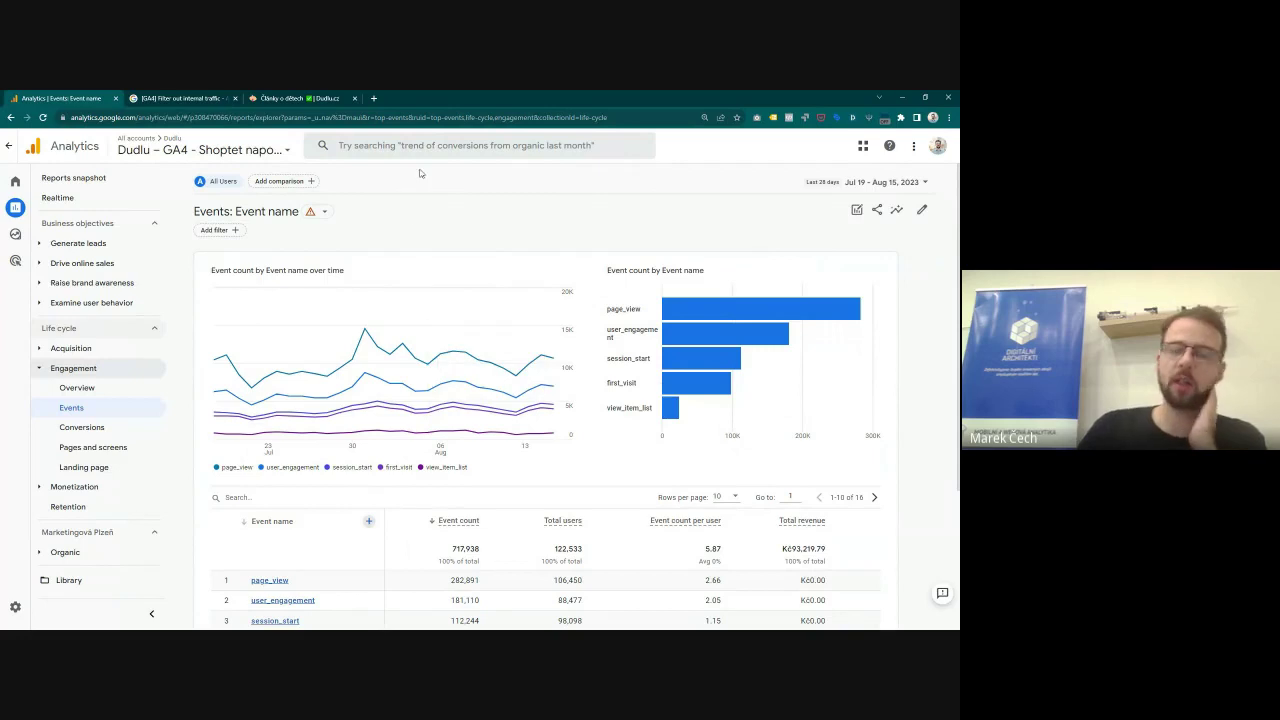
Step: Search Analytics for "traffic from yesterday", choose "where did my traffic come from yesterday", and examine the Top First user source / medium by Users insight
{"action": "left_click", "coordinate": [394, 147]}
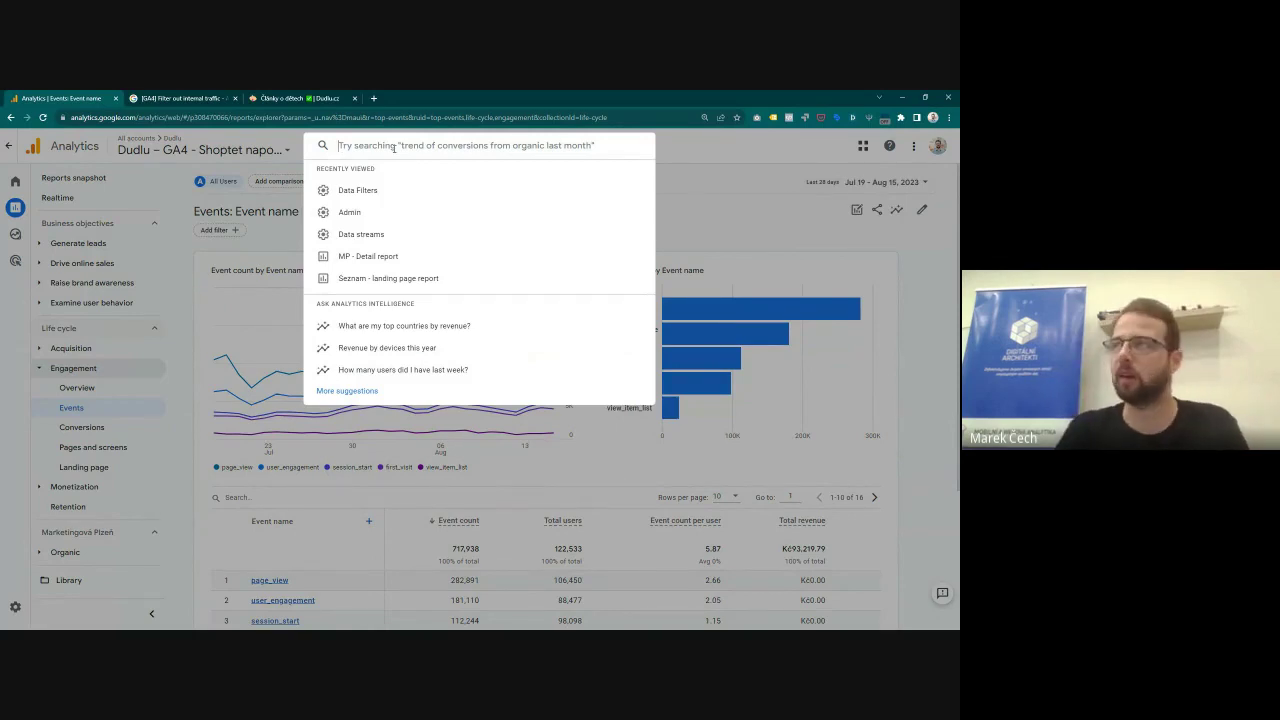
{"action": "type", "text": "traffic"}
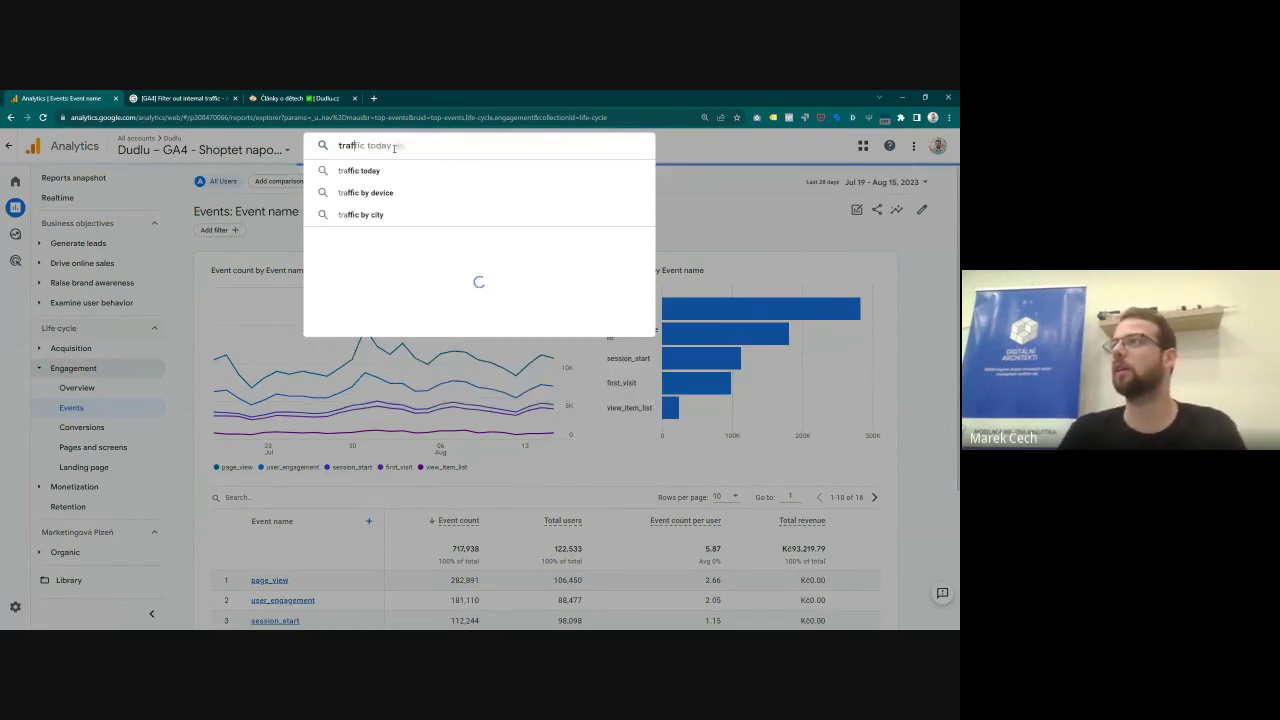
{"action": "type", "text": " from yeste"}
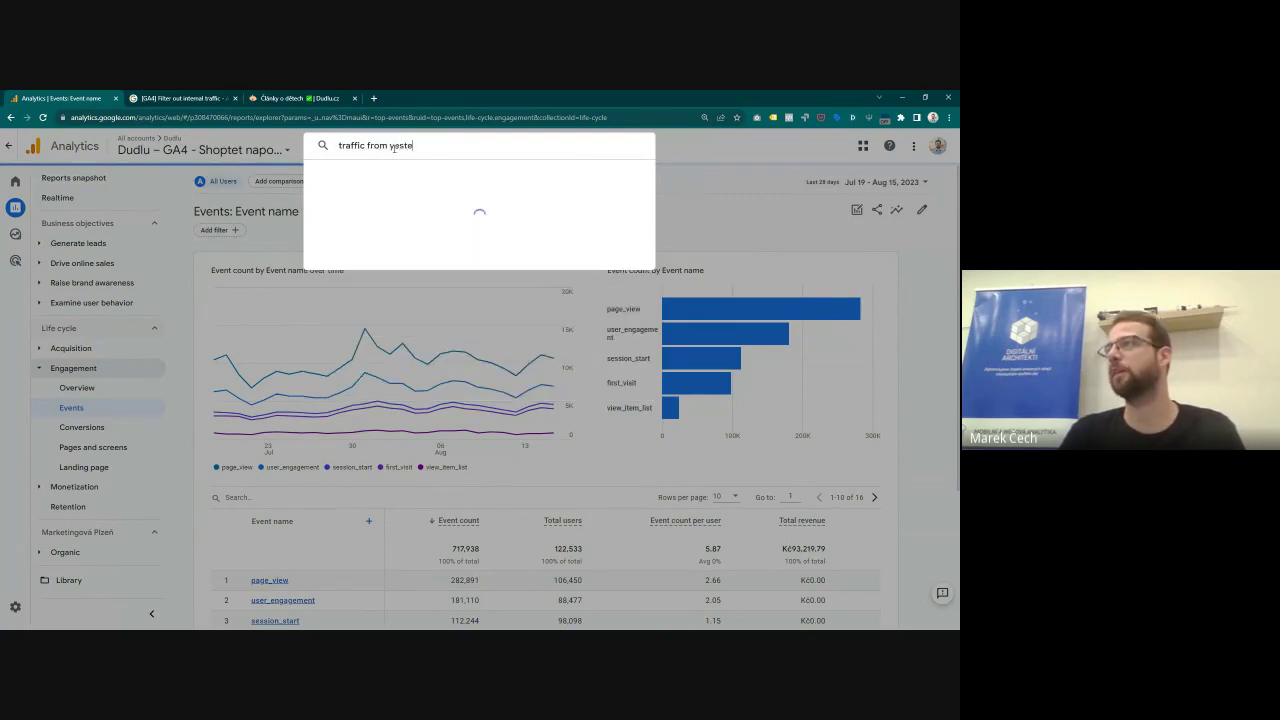
{"action": "type", "text": "rday"}
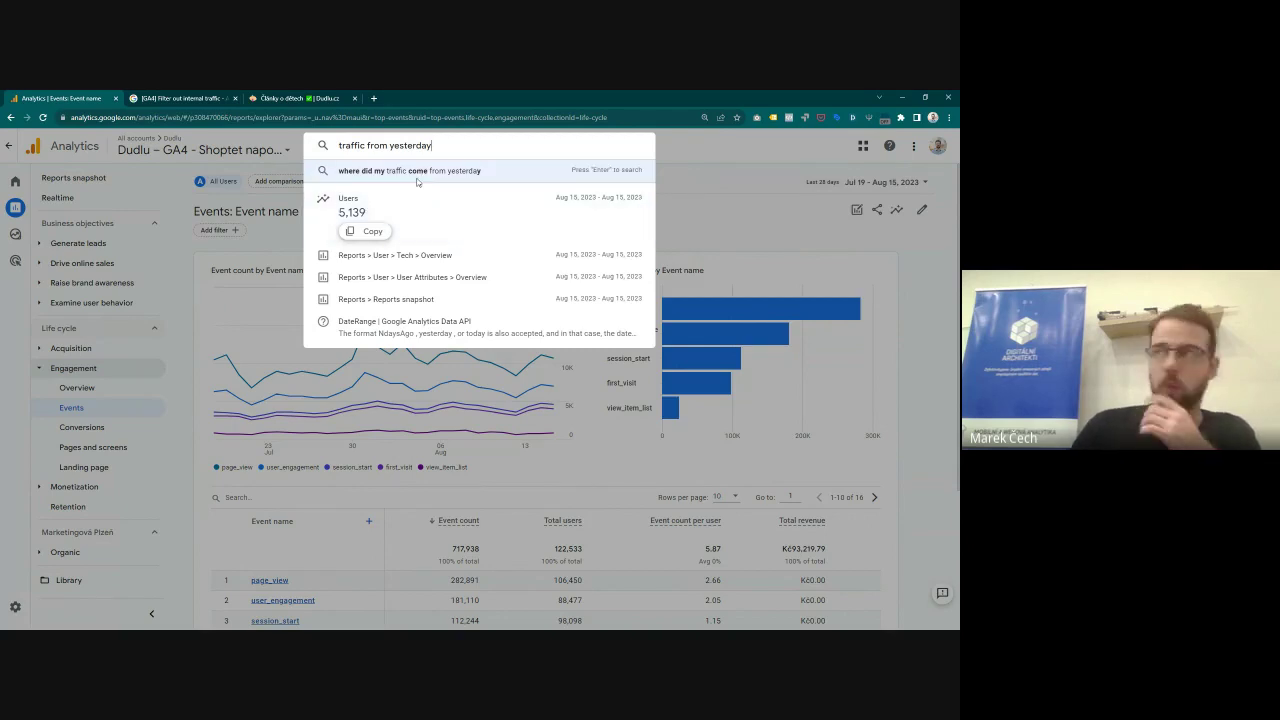
{"action": "left_click", "coordinate": [411, 172]}
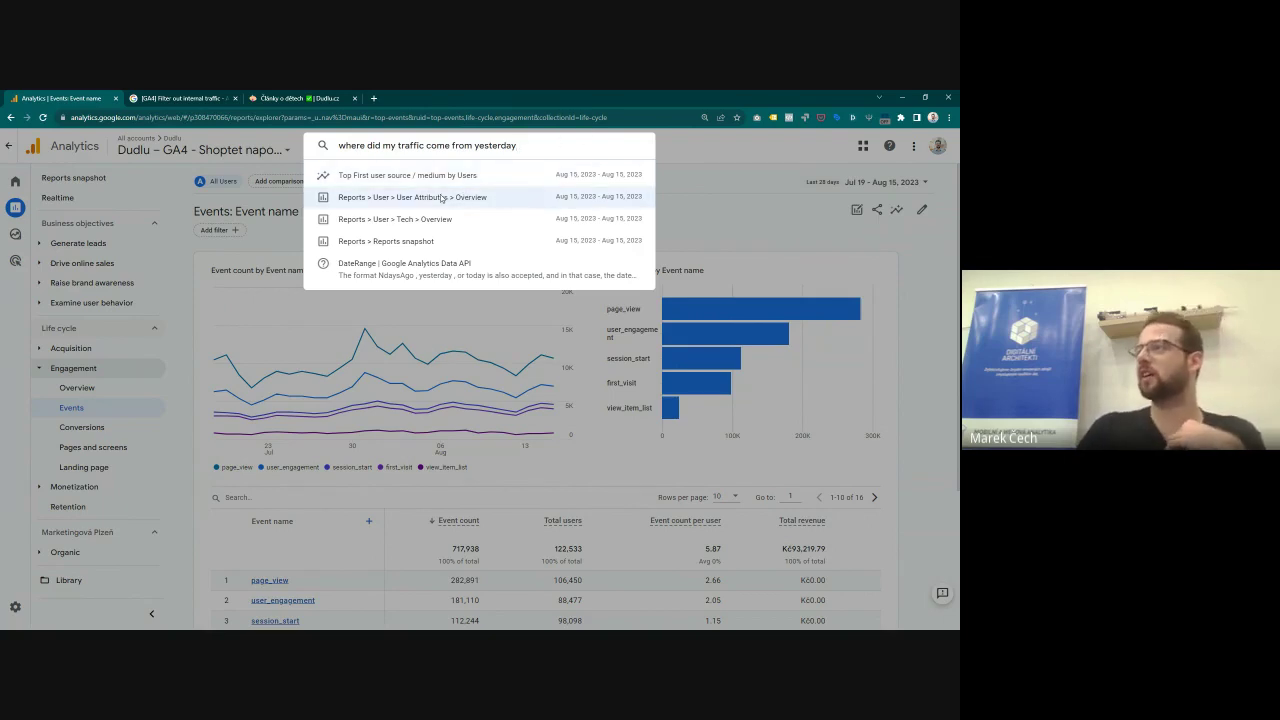
{"action": "left_click", "coordinate": [405, 178]}
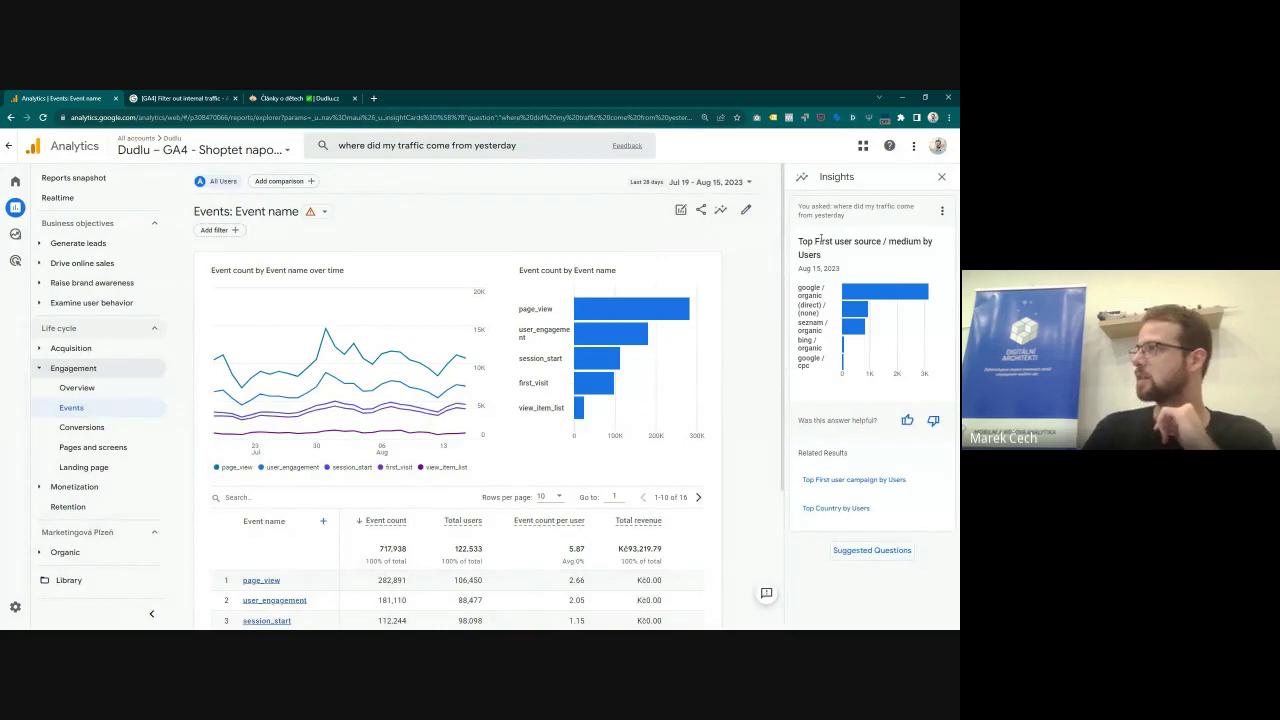
{"action": "mouse_move", "coordinate": [829, 299]}
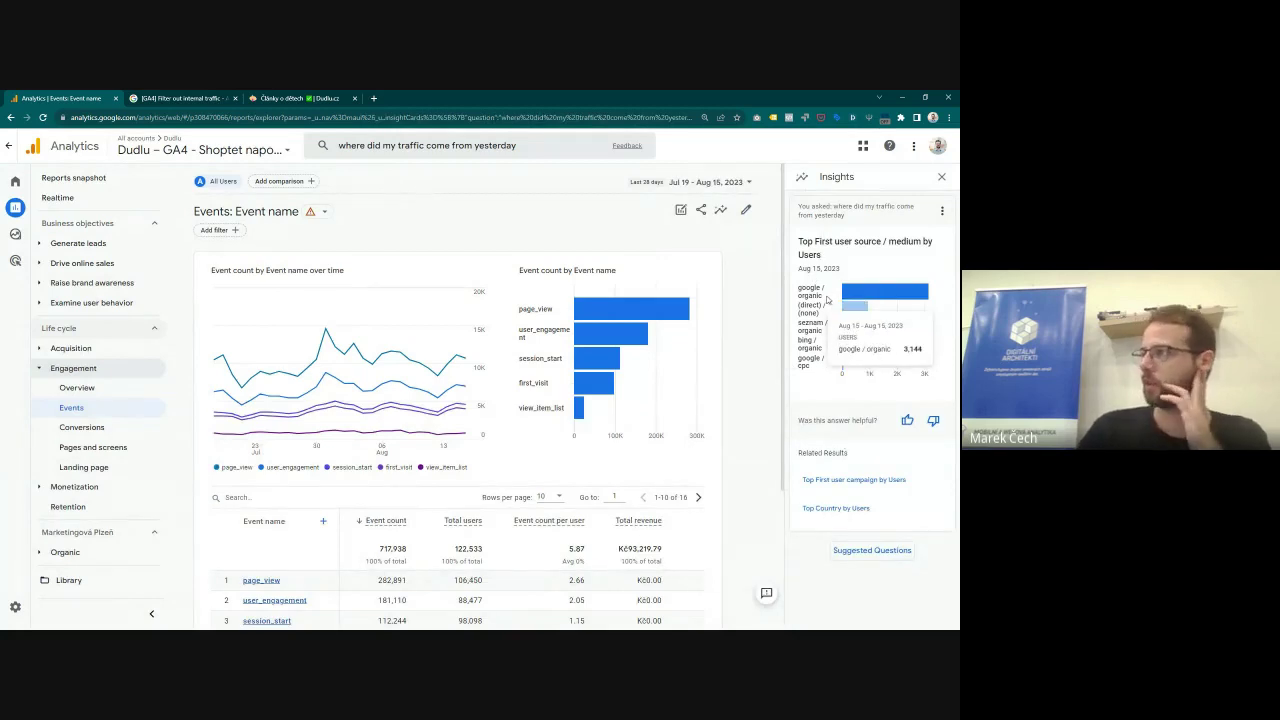
{"action": "mouse_move", "coordinate": [825, 370]}
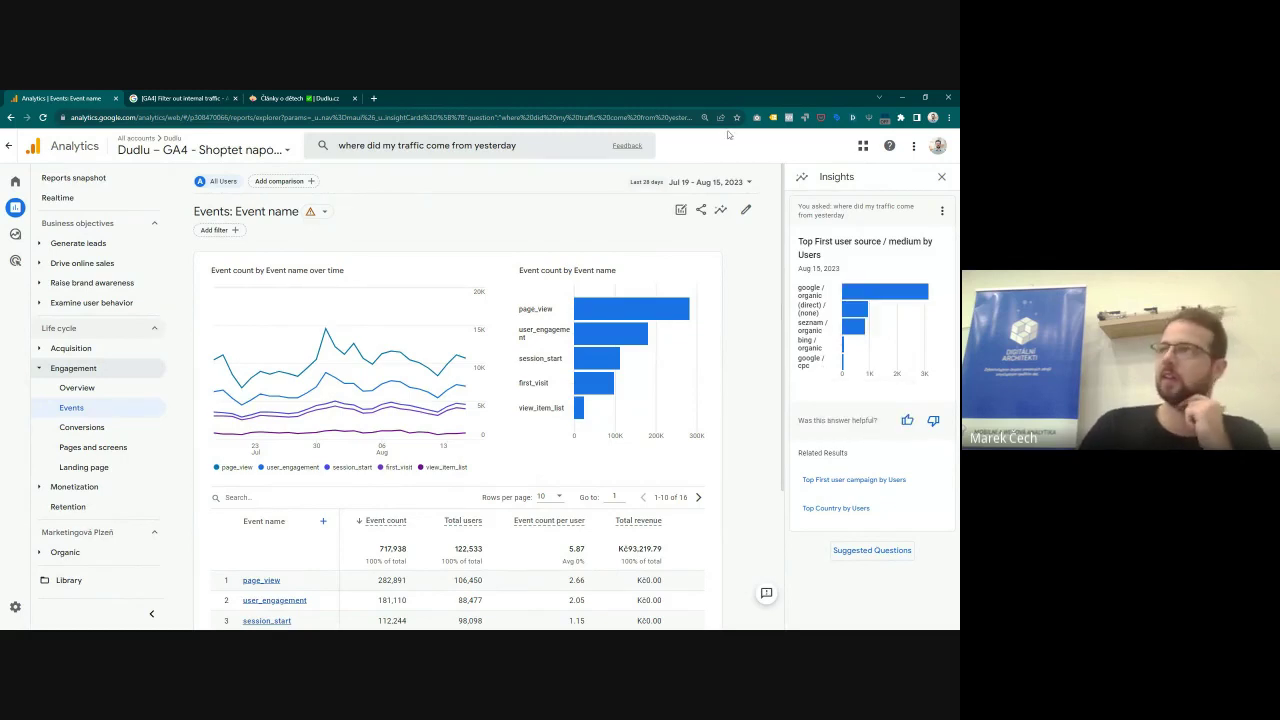
Step: Replace the Analytics search question with "which users bought products" and open the Top Product name by Transactions insight
{"action": "left_click", "coordinate": [531, 147]}
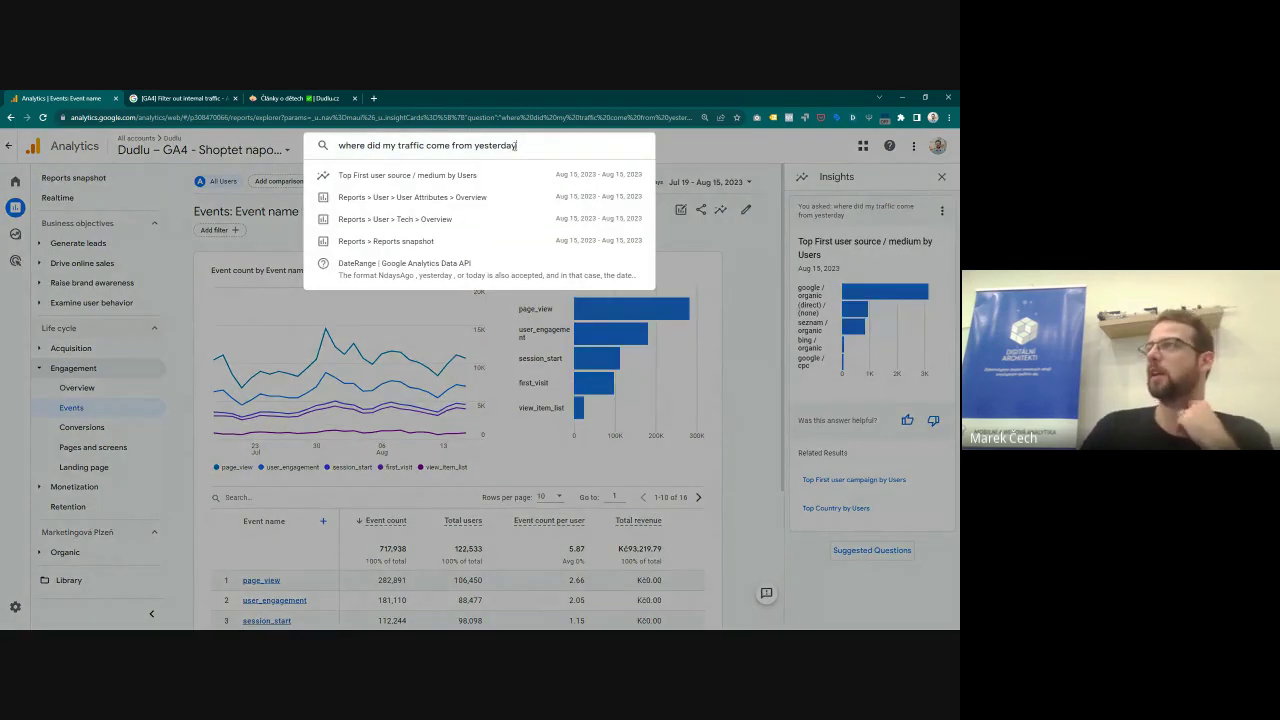
{"action": "key", "text": "ctrl+shift+Left"}
{"action": "key", "text": "ctrl+shift+Left"}
{"action": "key", "text": "ctrl+shift+Left"}
{"action": "key", "text": "ctrl+shift+Left"}
{"action": "key", "text": "ctrl+shift+Left"}
{"action": "key", "text": "ctrl+shift+Left"}
{"action": "key", "text": "ctrl+shift+Left"}
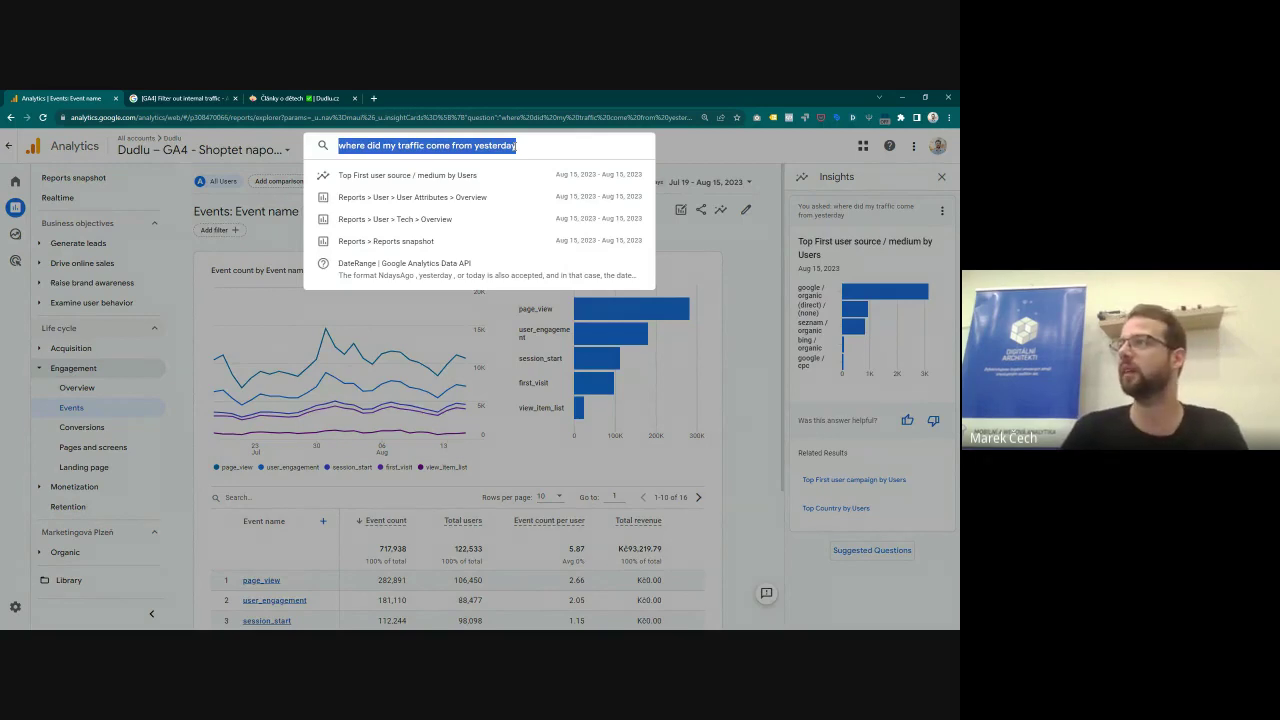
{"action": "type", "text": "which users"}
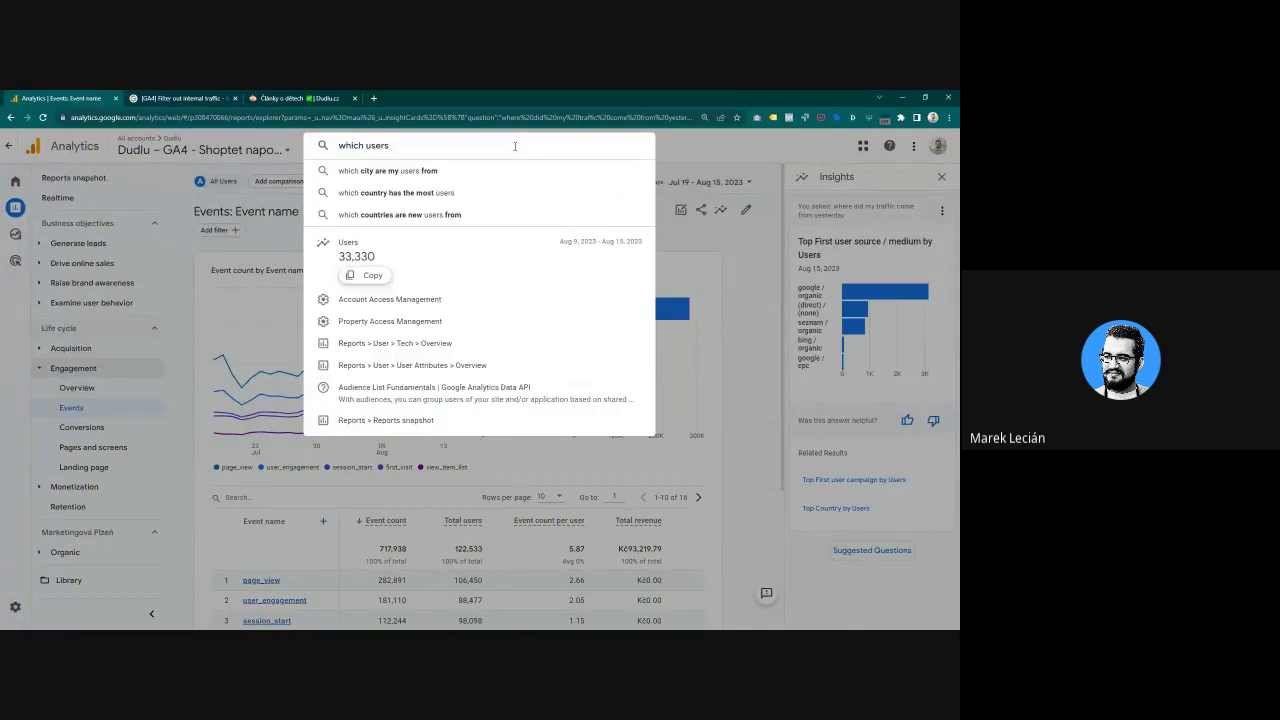
{"action": "type", "text": " b"}
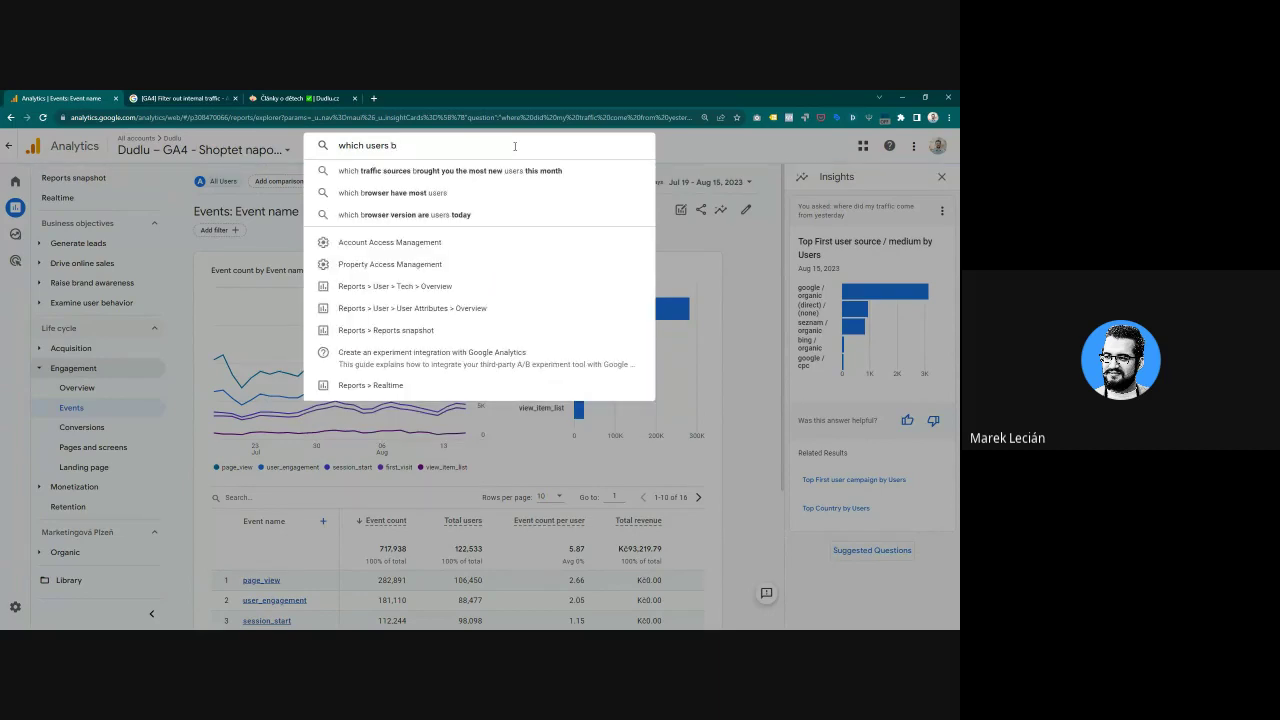
{"action": "type", "text": "ought"}
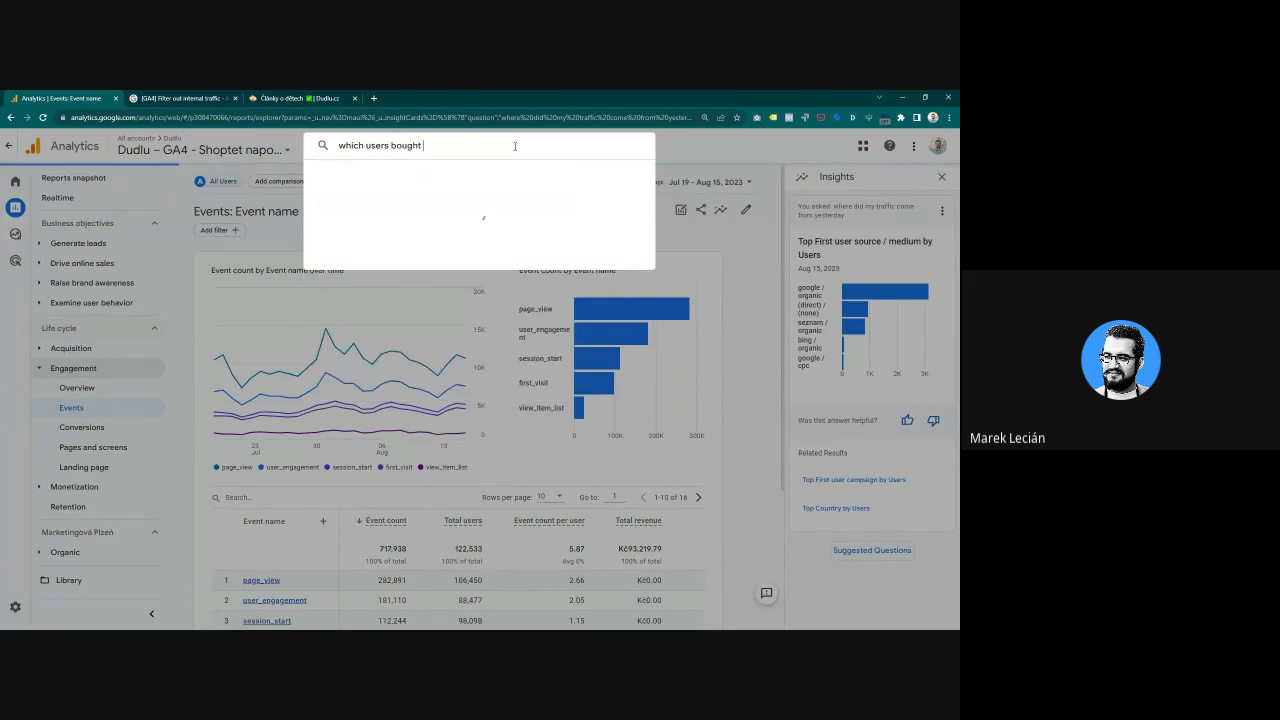
{"action": "type", "text": " products"}
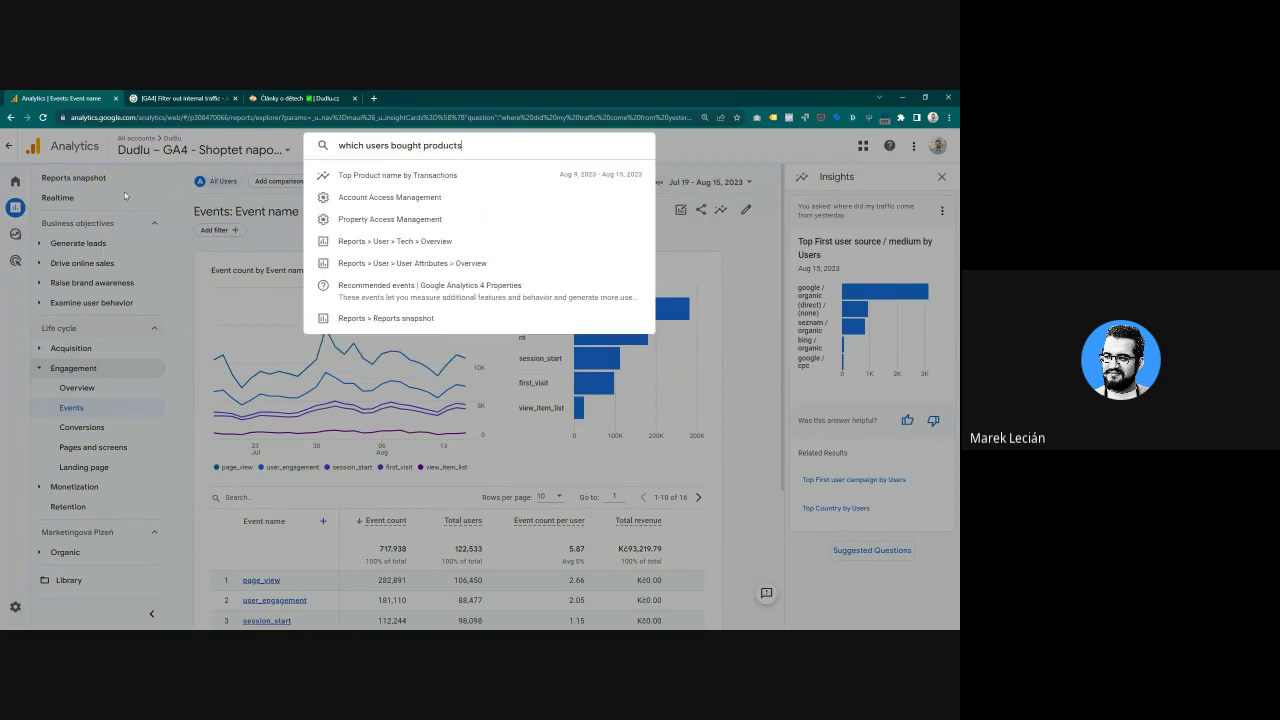
{"action": "key", "text": "Down"}
{"action": "key", "text": "Up"}
{"action": "key", "text": "Return"}
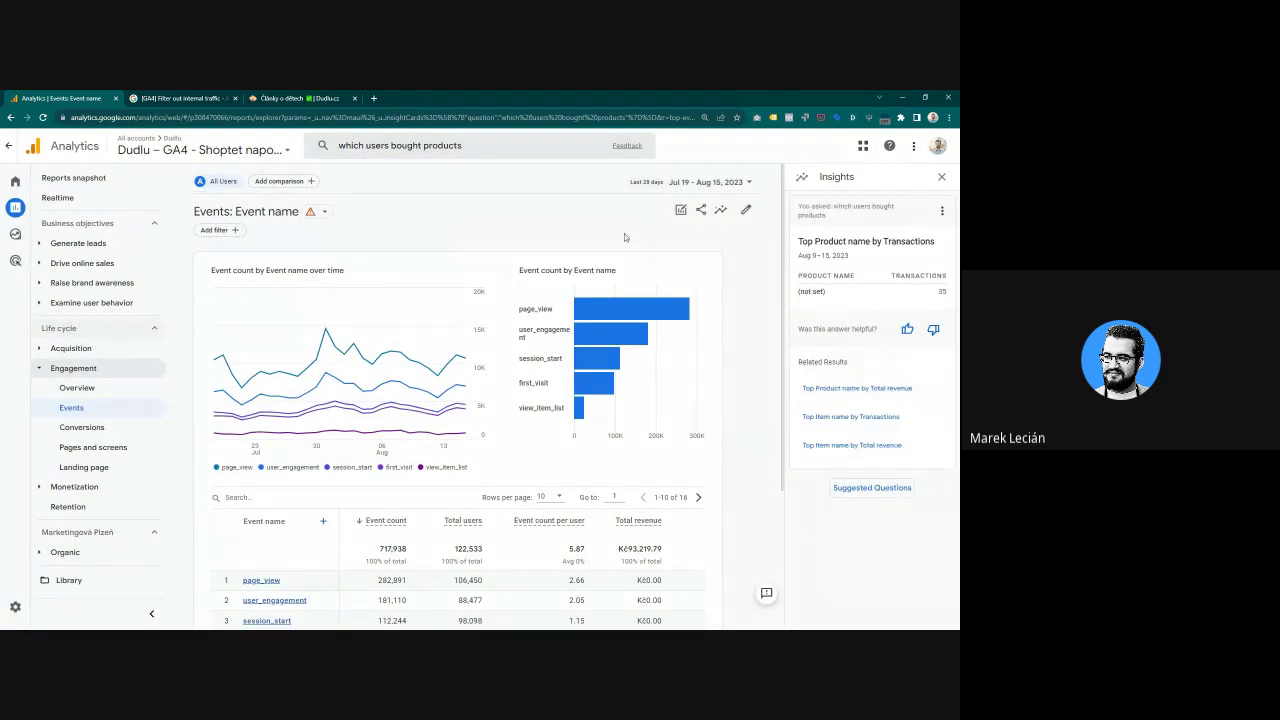
Step: Open all insights from the Analytics Home page, examine the managed Custom Insights list, and close it unchanged
{"action": "left_click", "coordinate": [24, 180]}
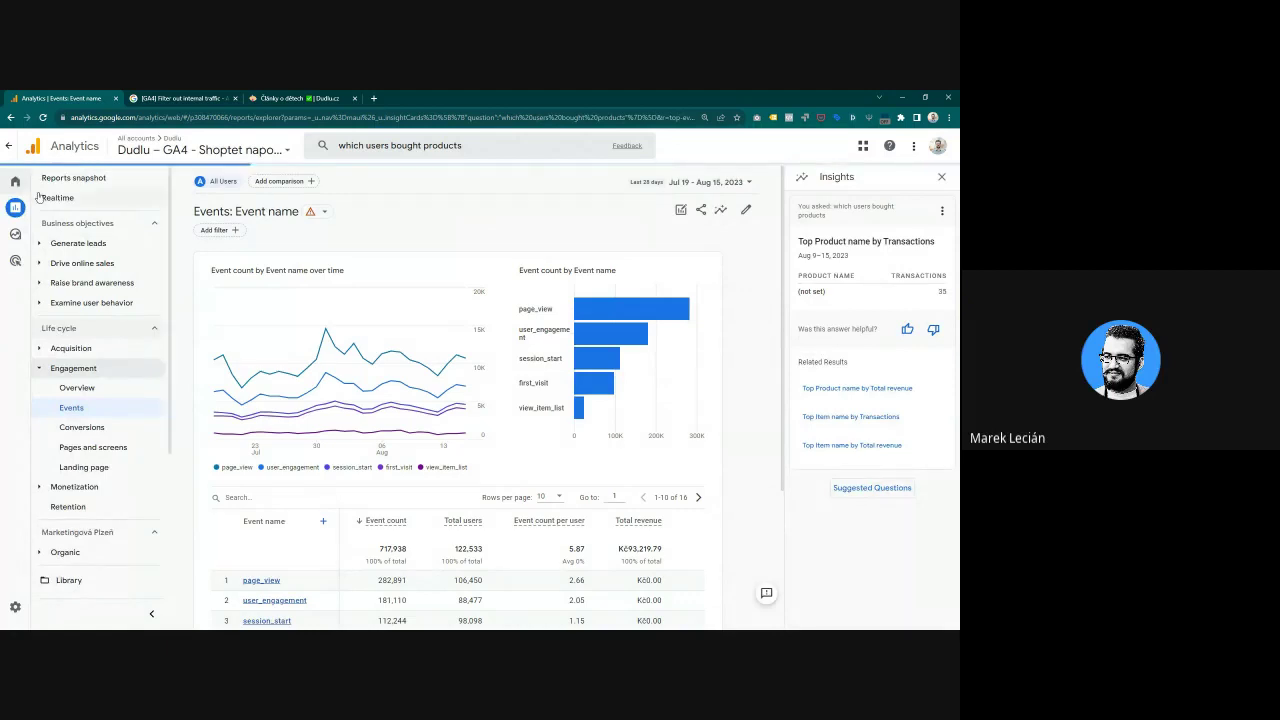
{"action": "mouse_move", "coordinate": [16, 190]}
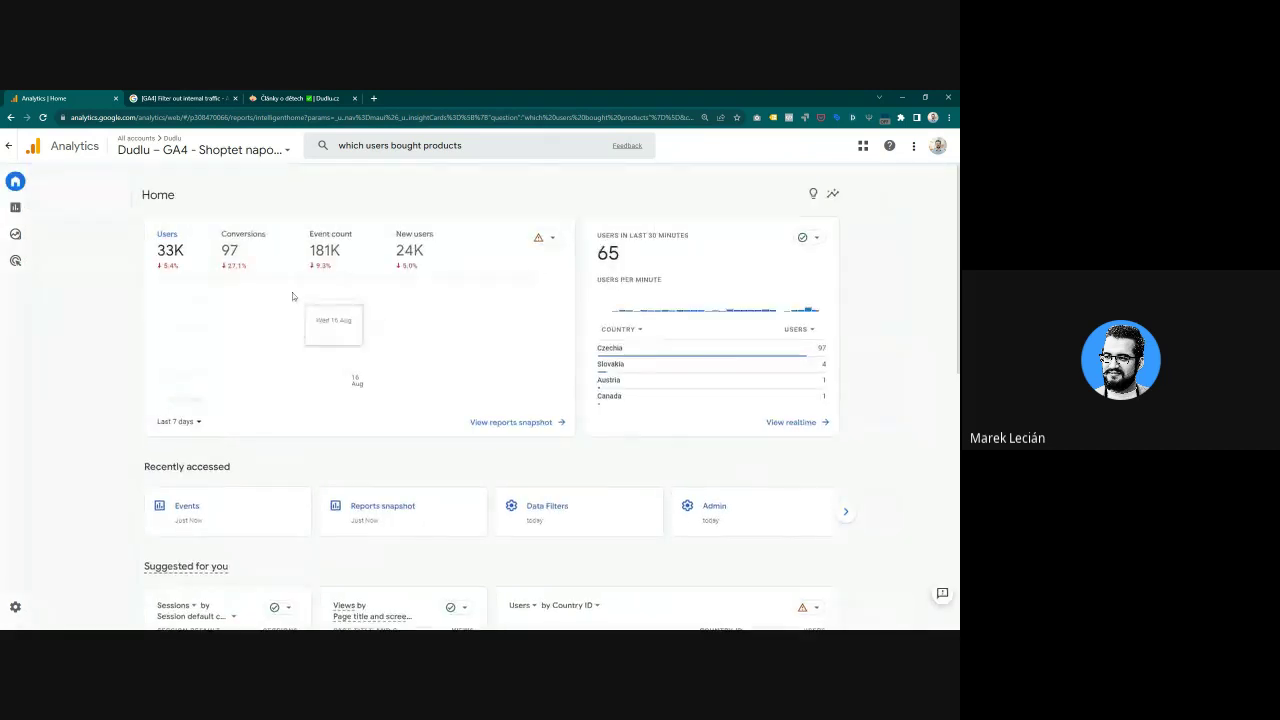
{"action": "scroll", "coordinate": [292, 294], "scroll_direction": "down", "scroll_amount": 3}
{"action": "scroll", "coordinate": [293, 295], "scroll_direction": "down", "scroll_amount": 5}
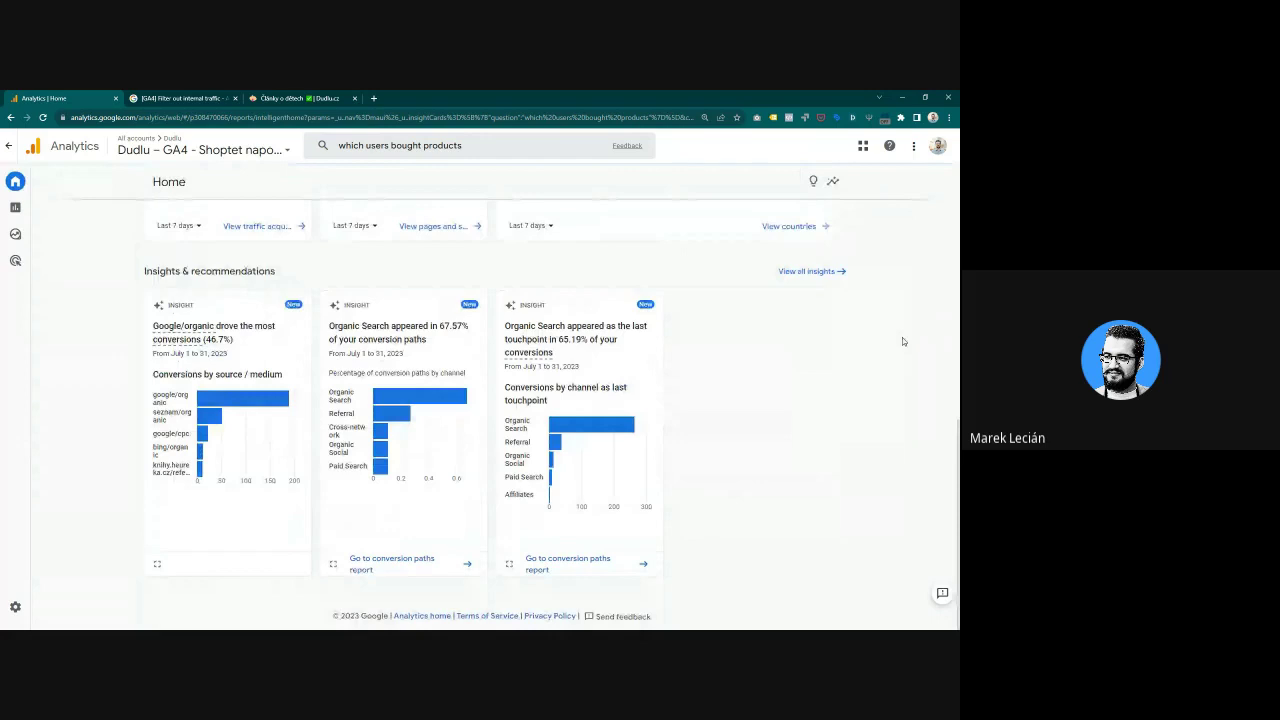
{"action": "left_click", "coordinate": [799, 276]}
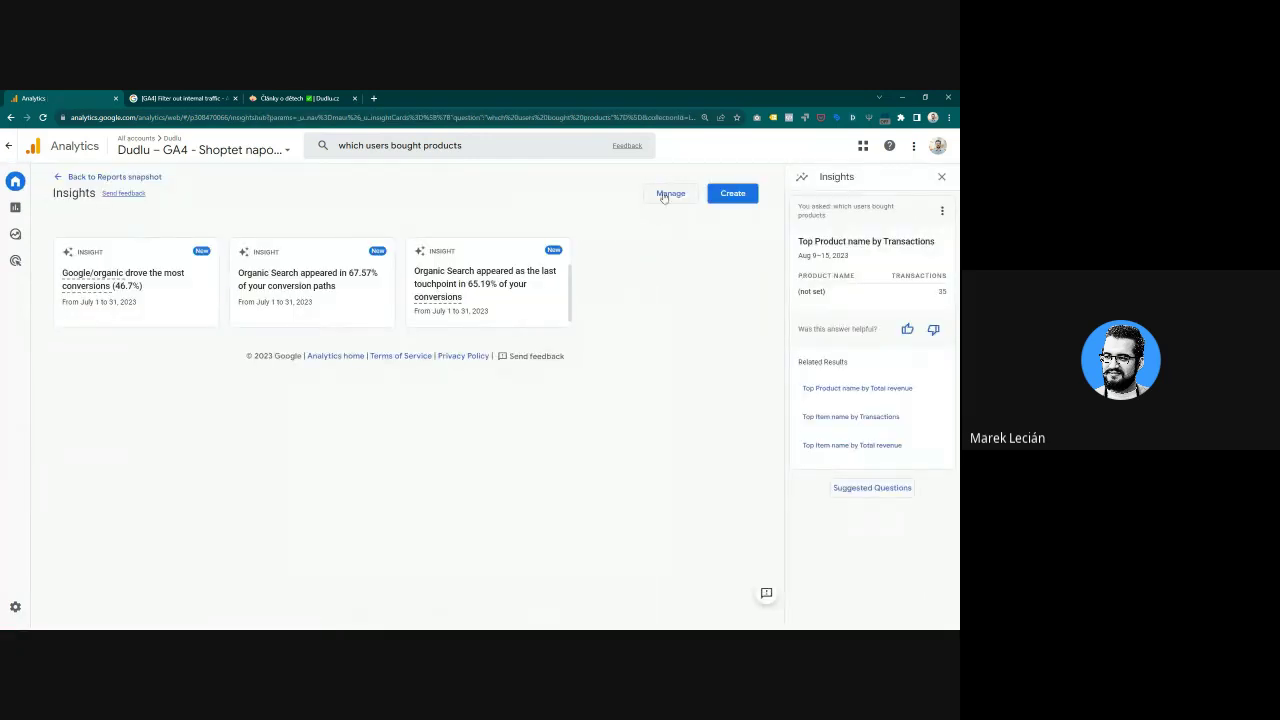
{"action": "left_click", "coordinate": [668, 194]}
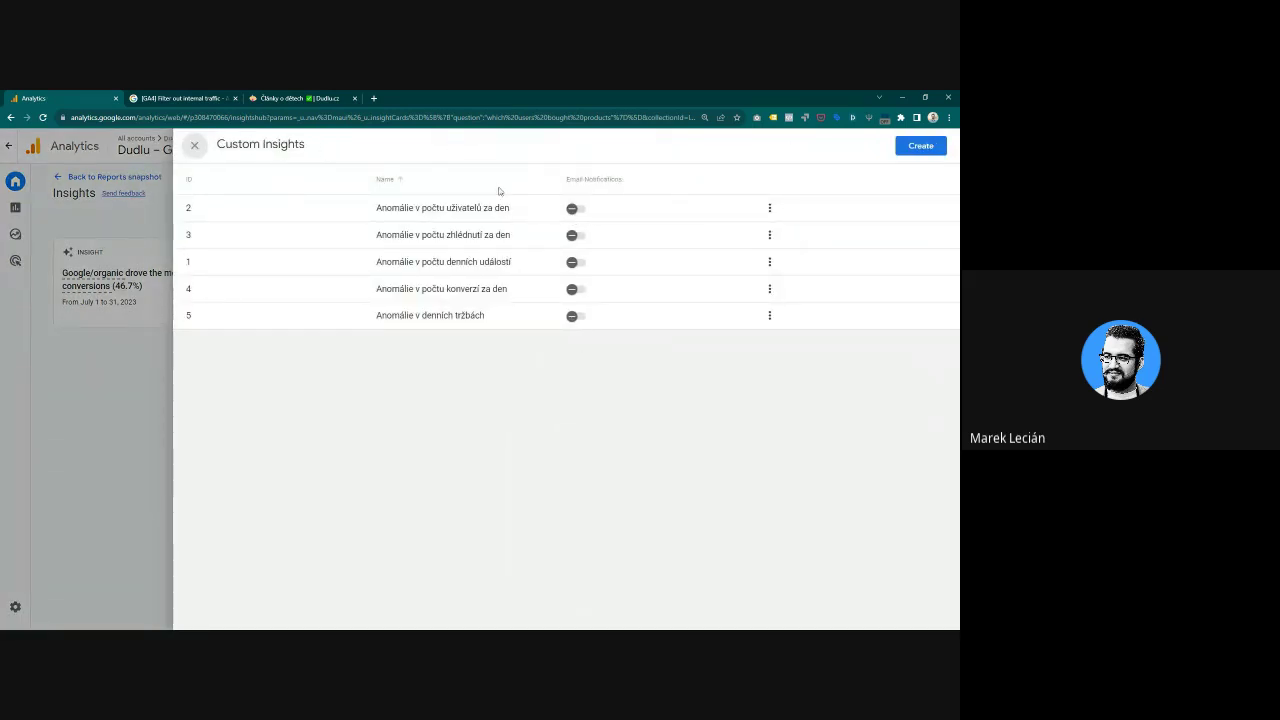
{"action": "left_click", "coordinate": [196, 146]}
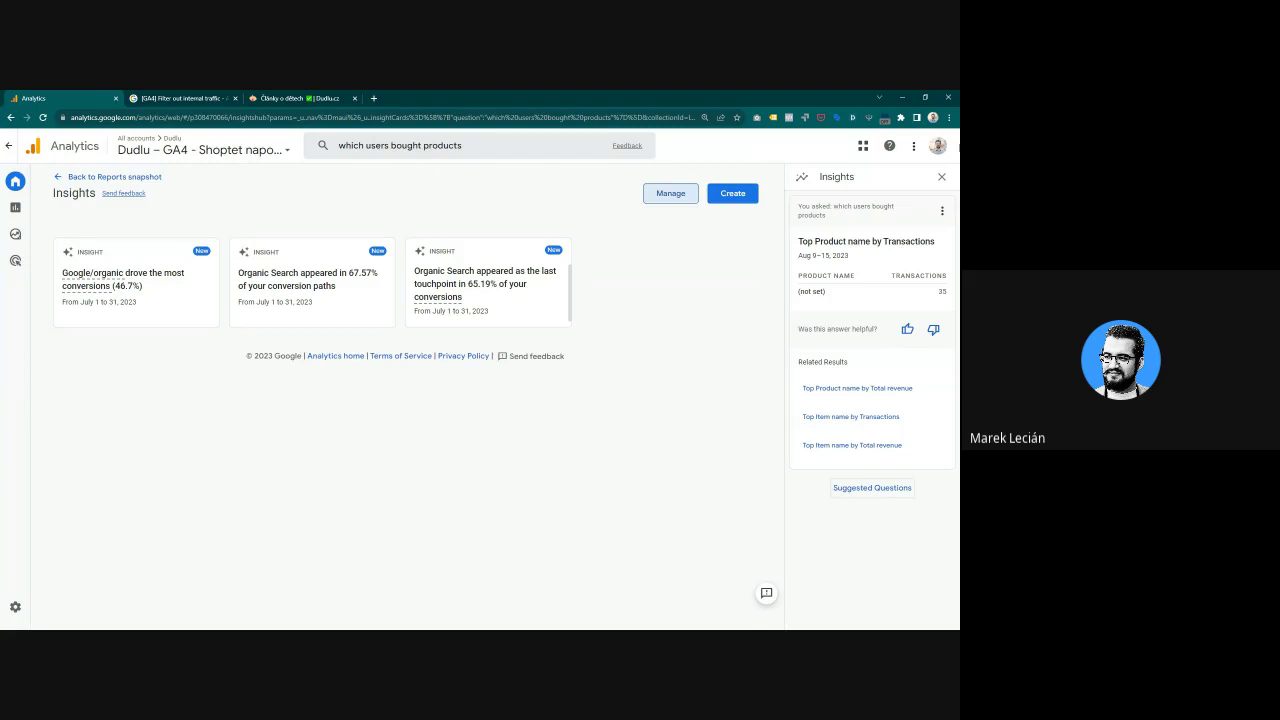
Step: Close the answer about purchased products and leave the Insights page to get back to the Home overview
{"action": "left_click", "coordinate": [941, 176]}
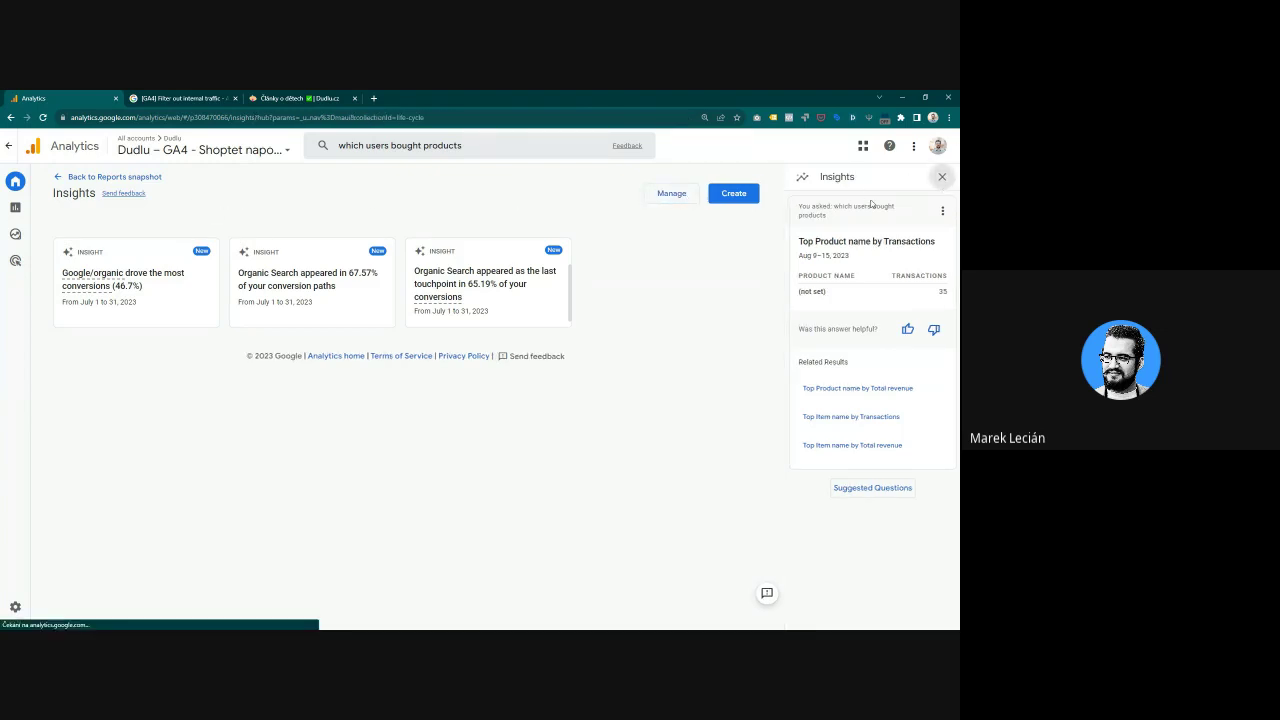
{"action": "left_click", "coordinate": [68, 176]}
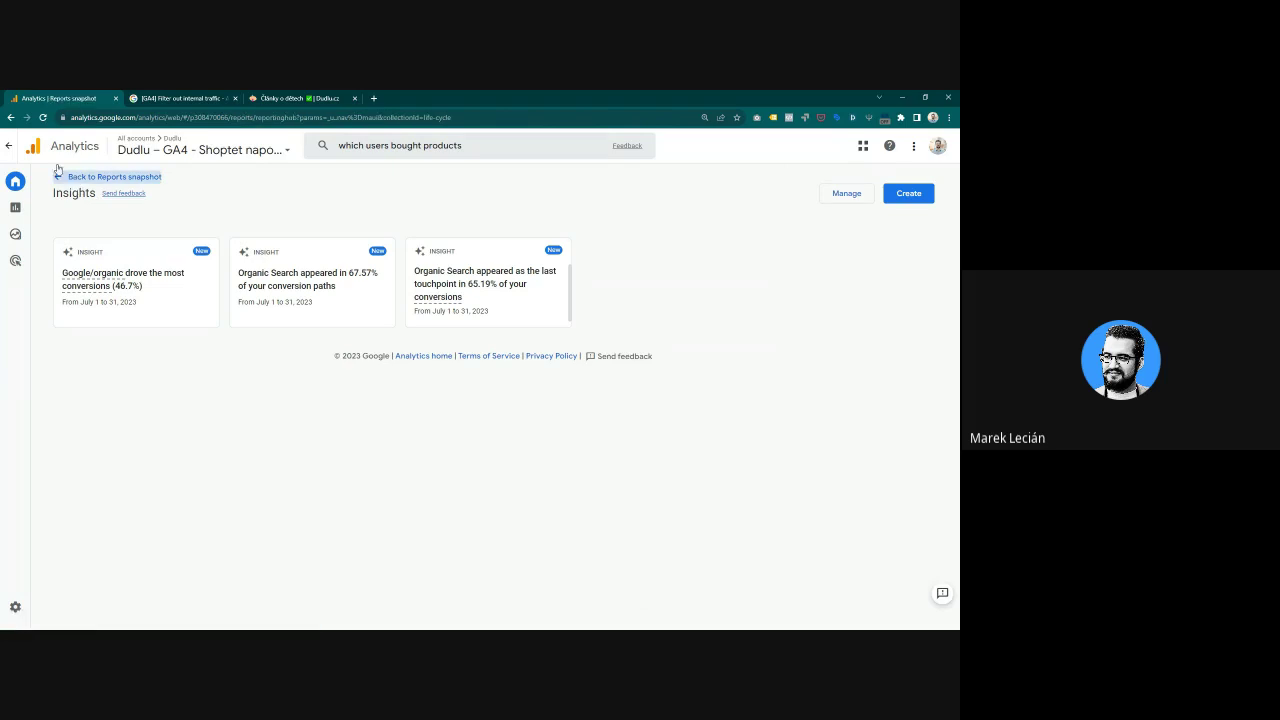
{"action": "scroll", "coordinate": [406, 409], "scroll_direction": "down", "scroll_amount": 10}
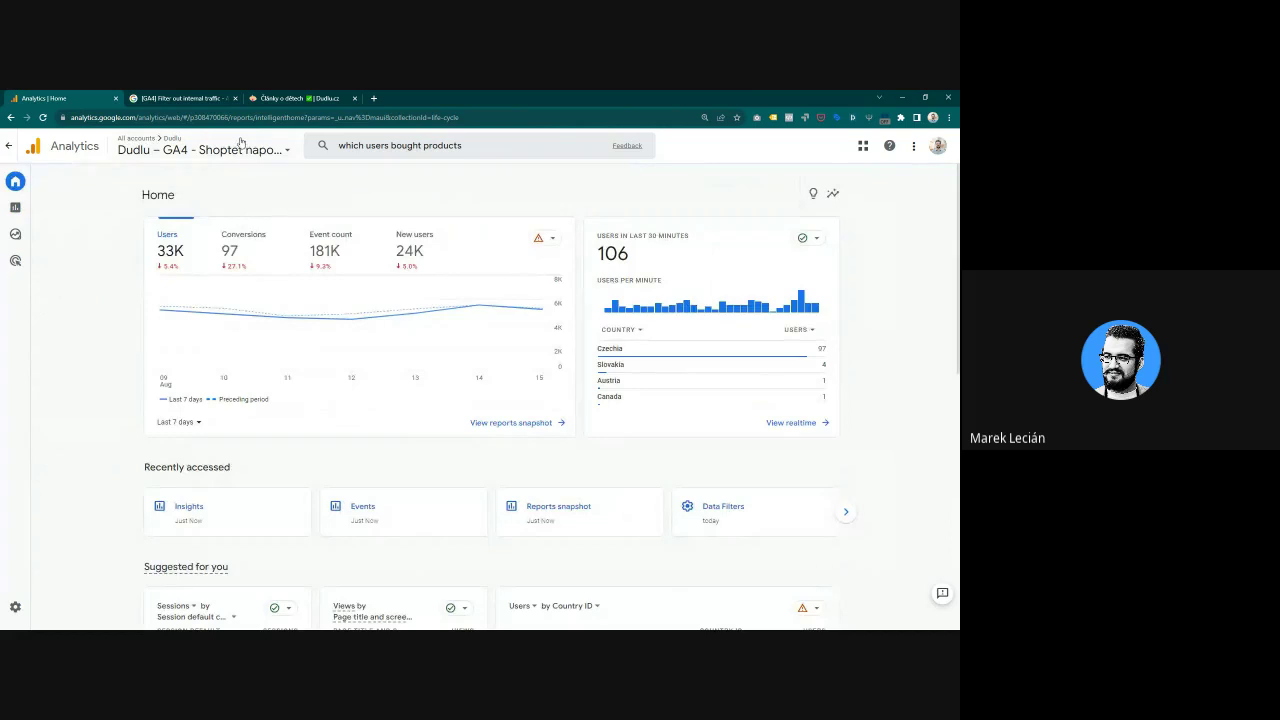
Step: Bring up the second browser window with the archetix.com GA4 property, put it away, and look through the Dudlu Home page's suggested cards
{"action": "key", "text": "ctrl+l"}
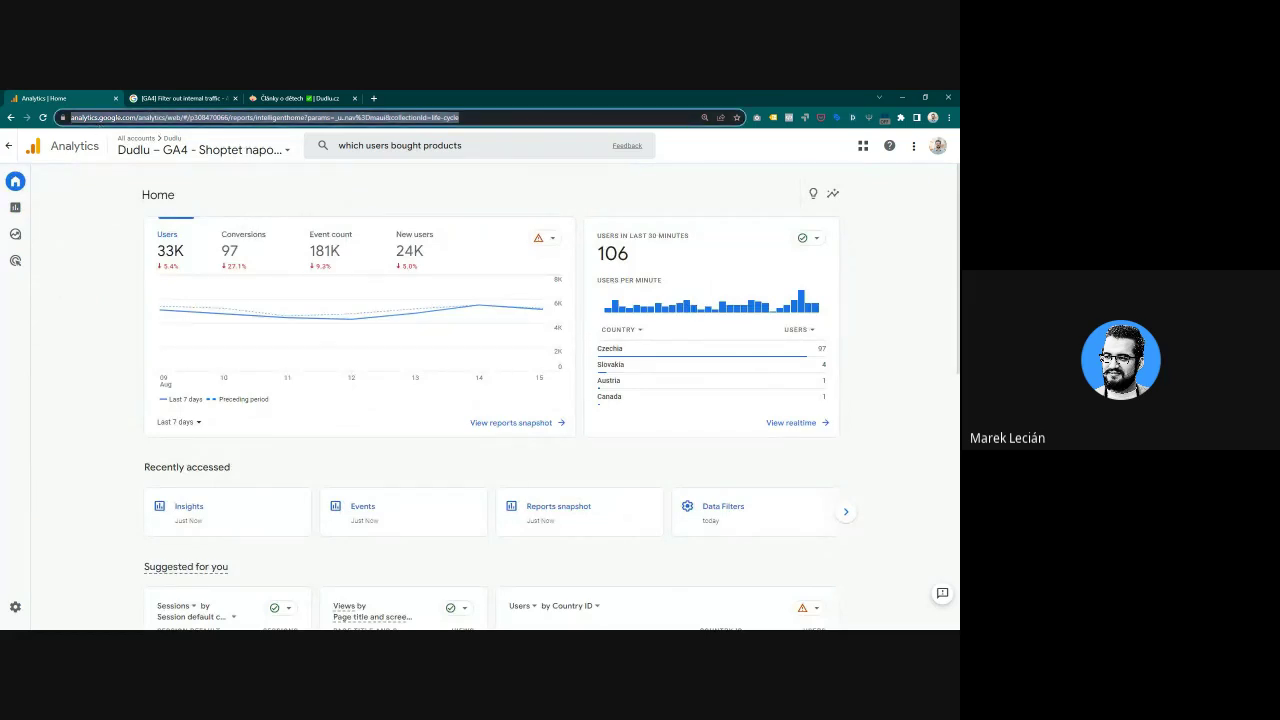
{"action": "key", "text": "alt+Tab"}
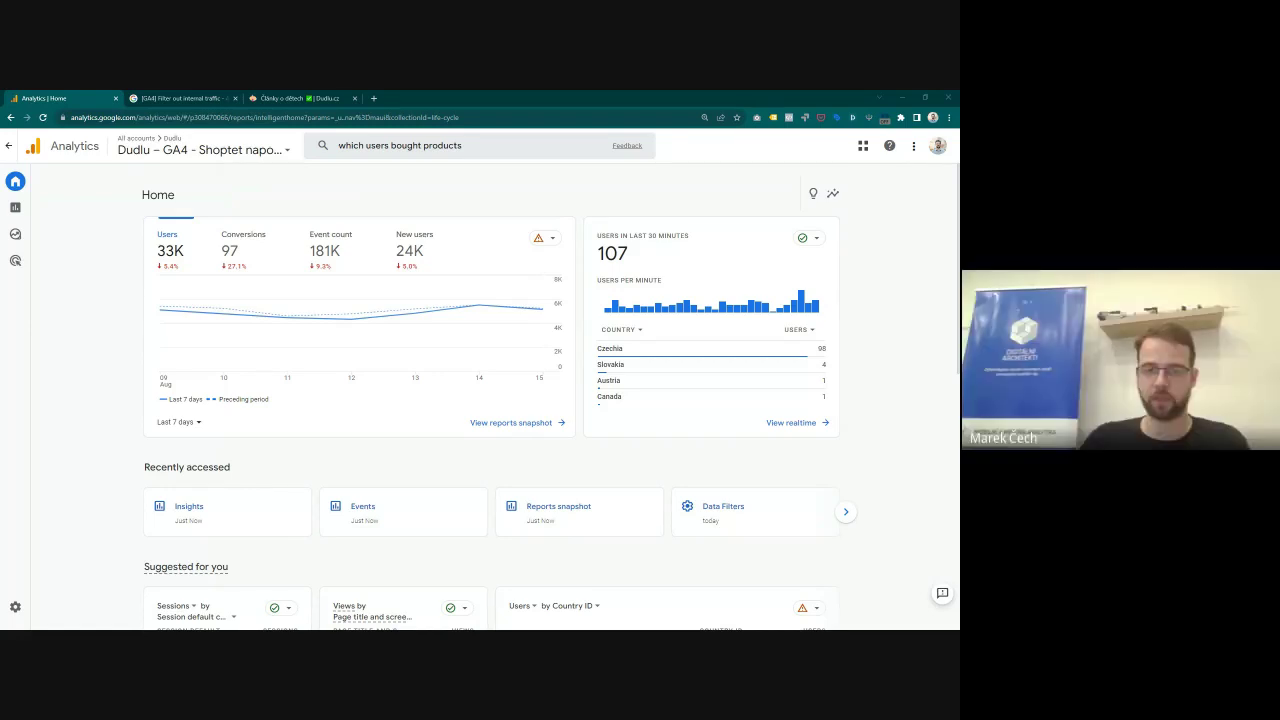
{"action": "left_click_drag", "start_coordinate": [620, 190], "coordinate": [390, 194]}
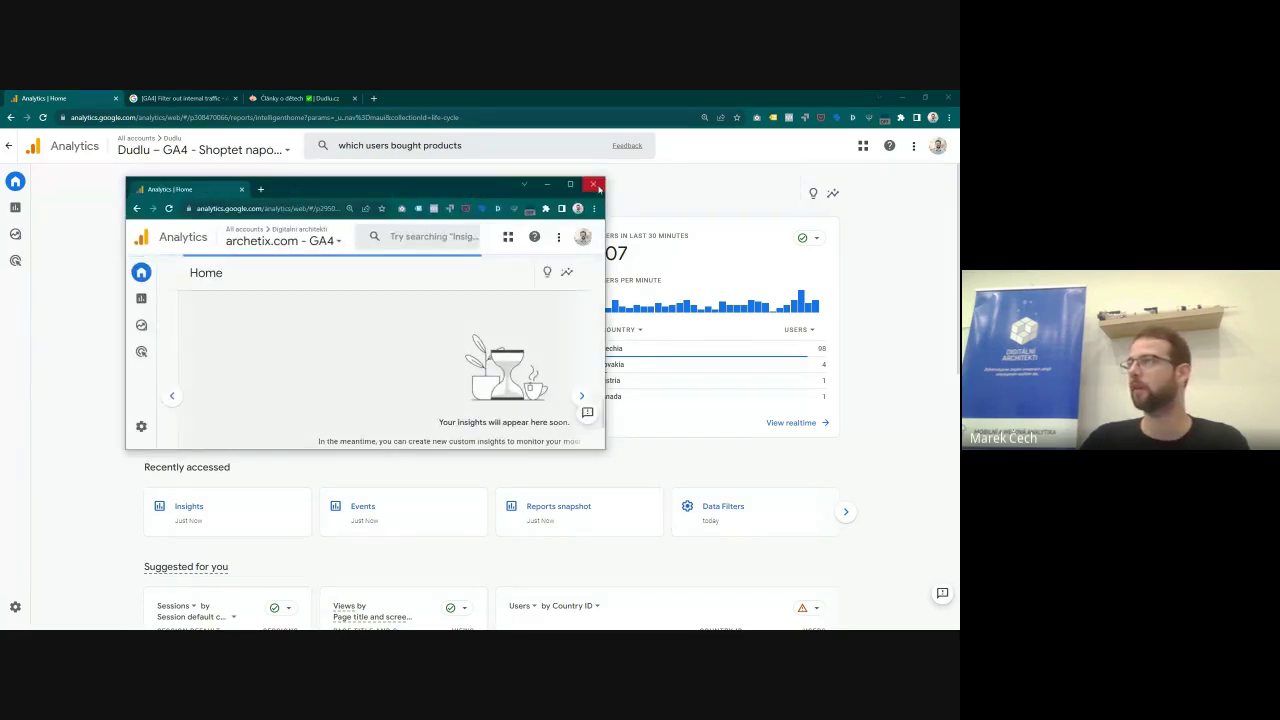
{"action": "left_click", "coordinate": [570, 185]}
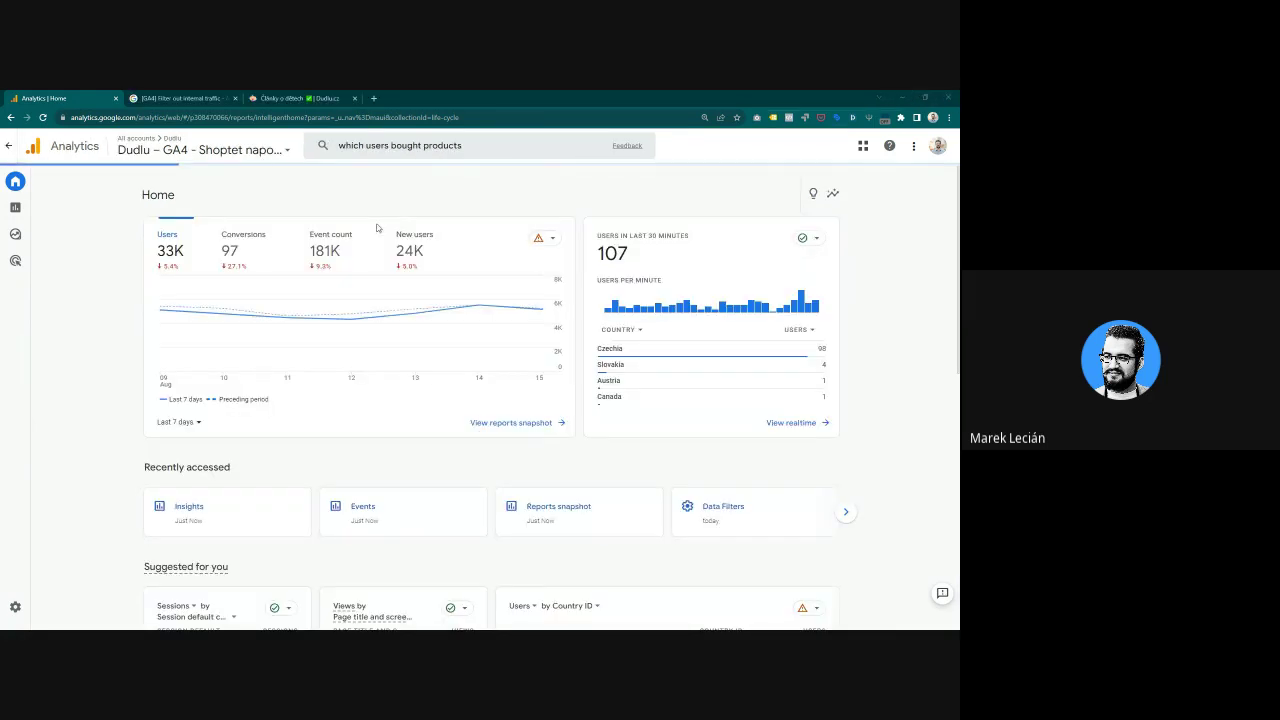
{"action": "scroll", "coordinate": [327, 424], "scroll_direction": "down", "scroll_amount": 3}
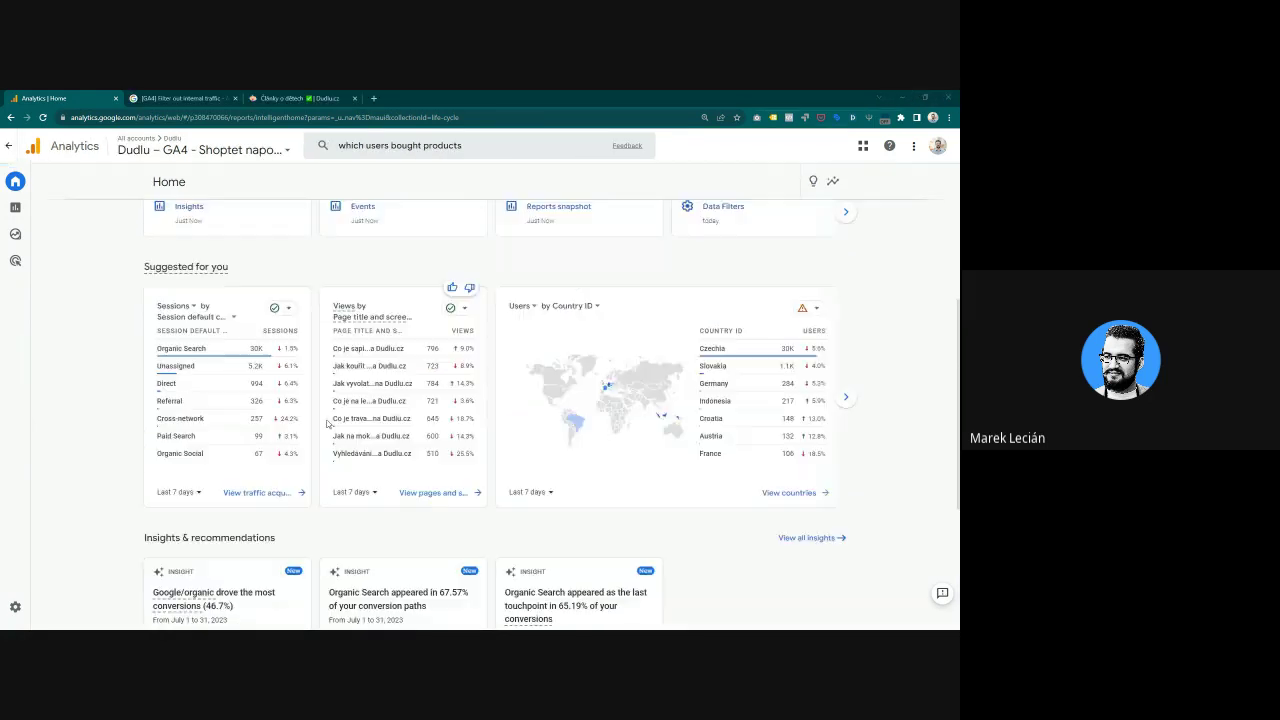
Step: Open the full Insights list from the Home page and bring up the form for a new custom insight
{"action": "scroll", "coordinate": [327, 424], "scroll_direction": "down", "scroll_amount": 3}
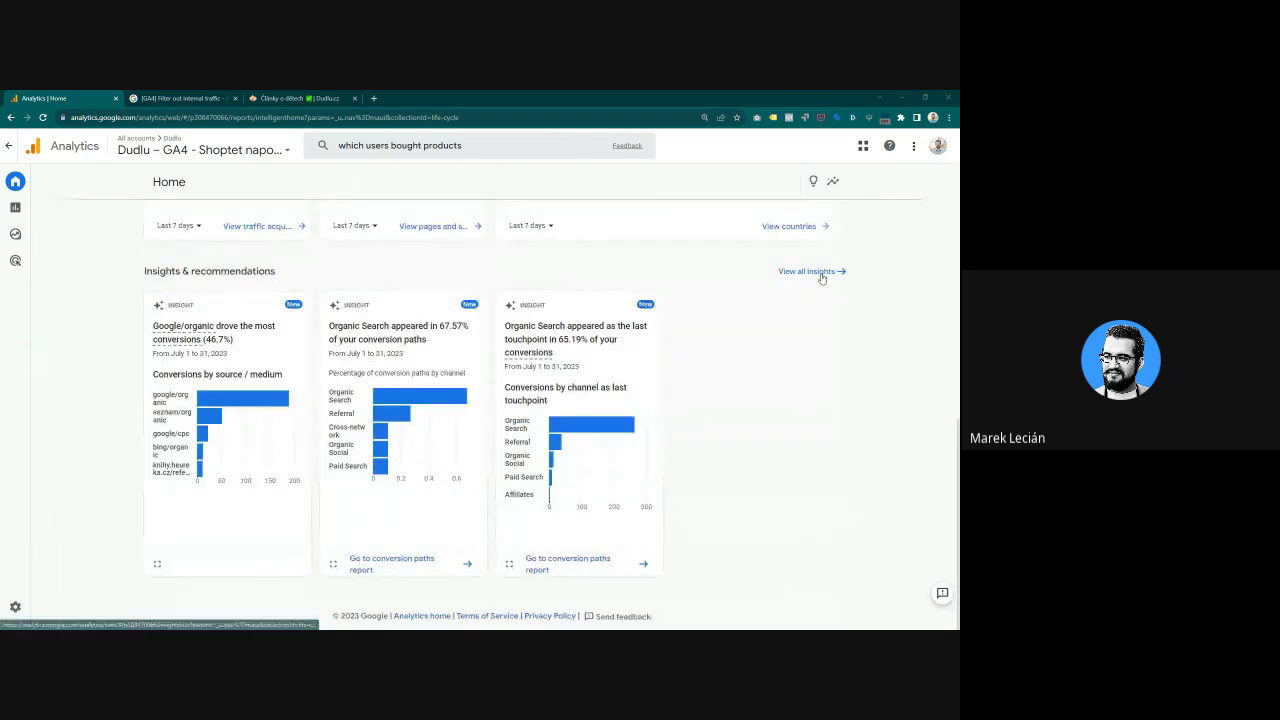
{"action": "left_click", "coordinate": [815, 273]}
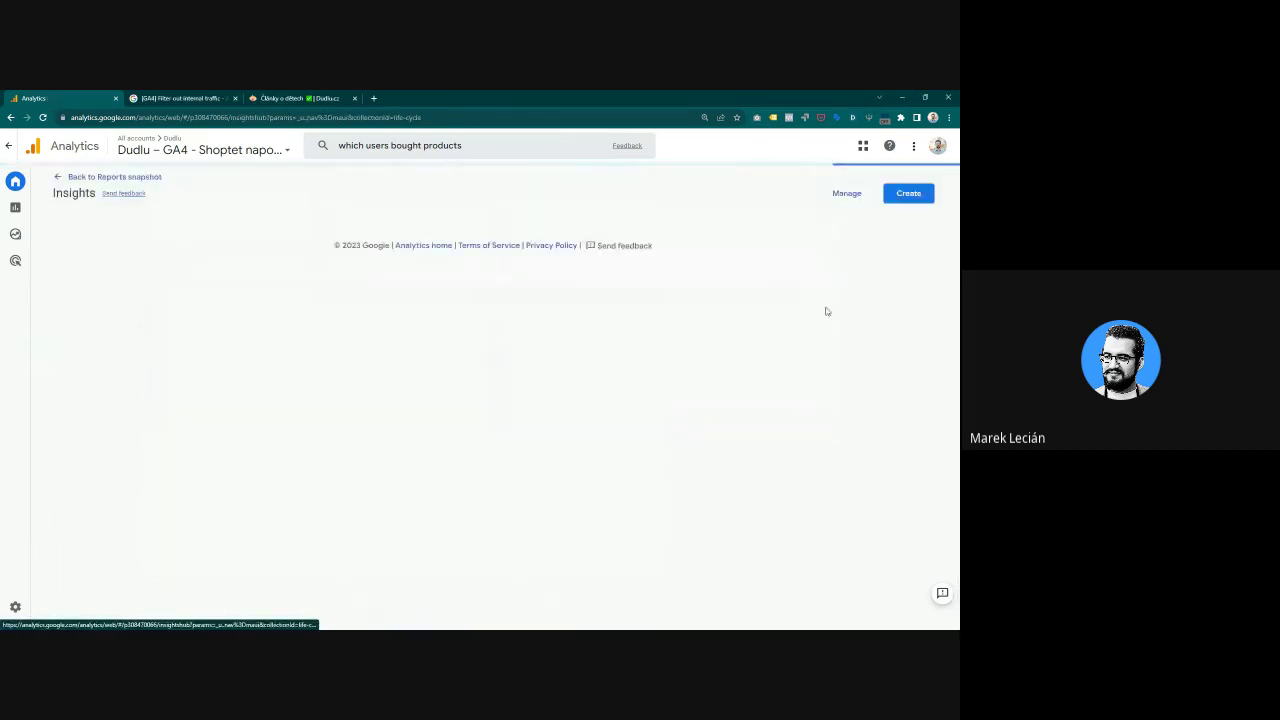
{"action": "left_click", "coordinate": [905, 196]}
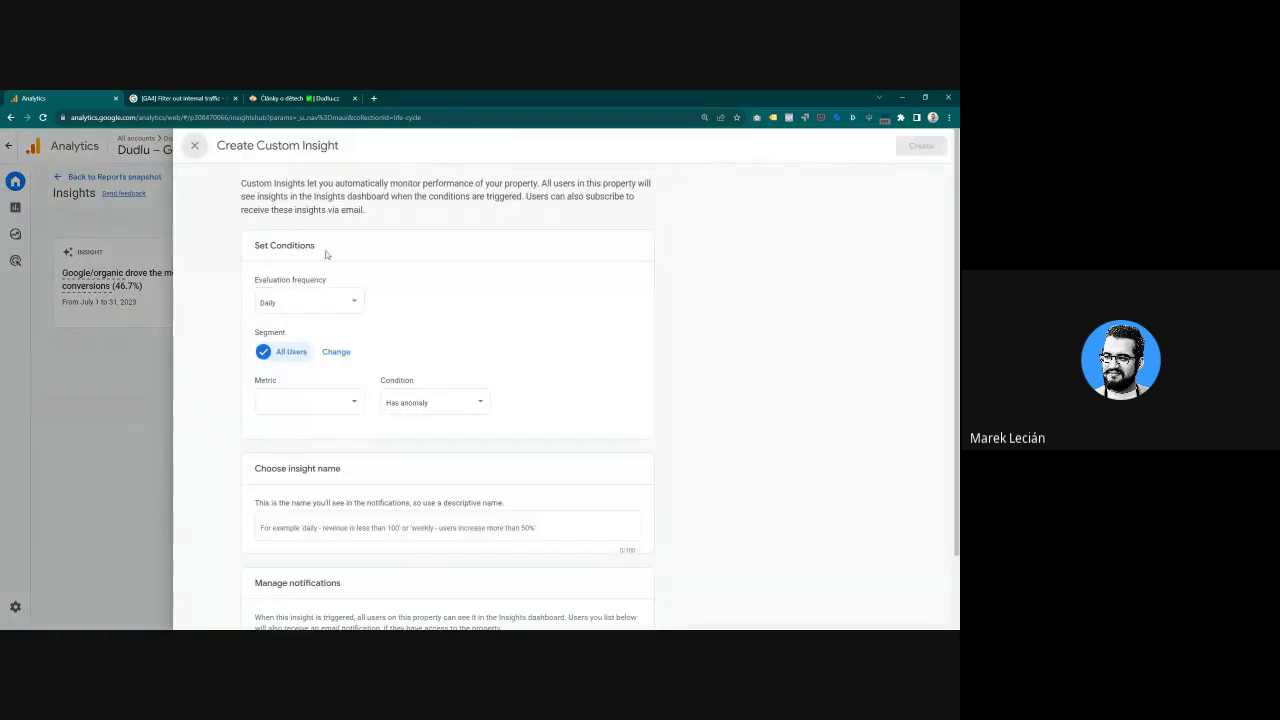
Step: Look through the metrics available for the custom insight and set its metric to Event count
{"action": "left_click", "coordinate": [281, 406]}
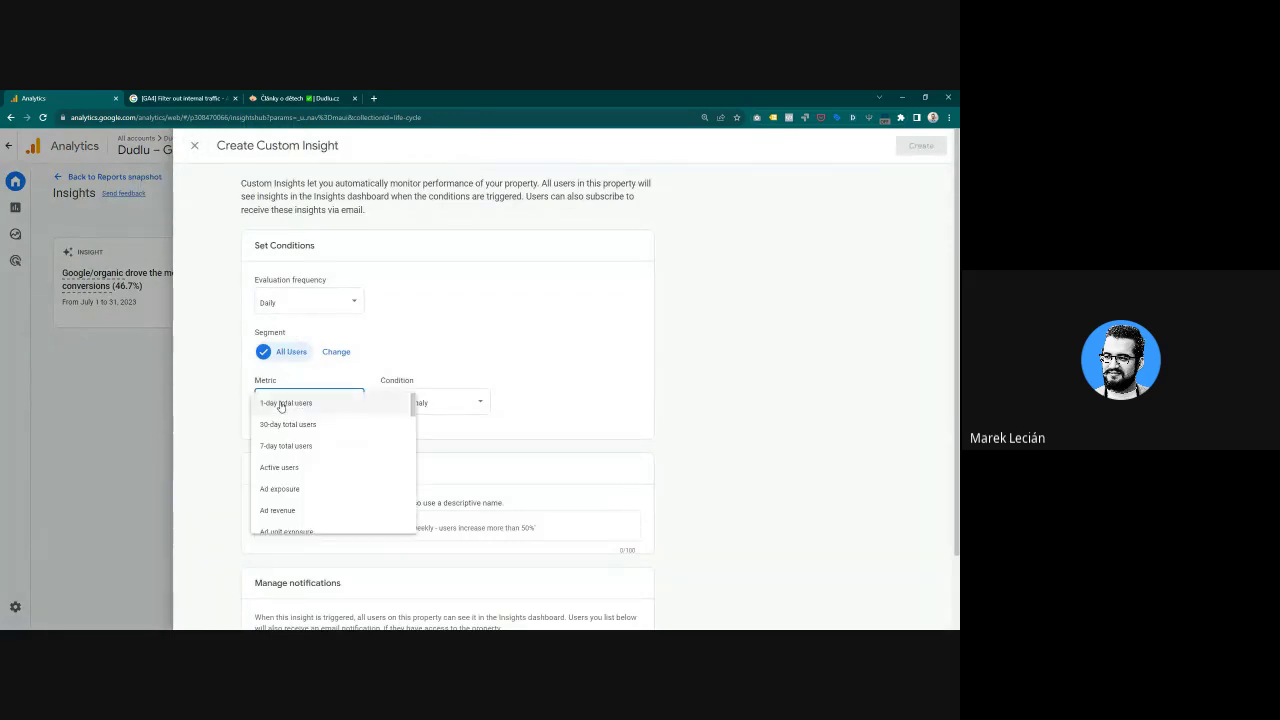
{"action": "scroll", "coordinate": [278, 450], "scroll_direction": "down", "scroll_amount": 5}
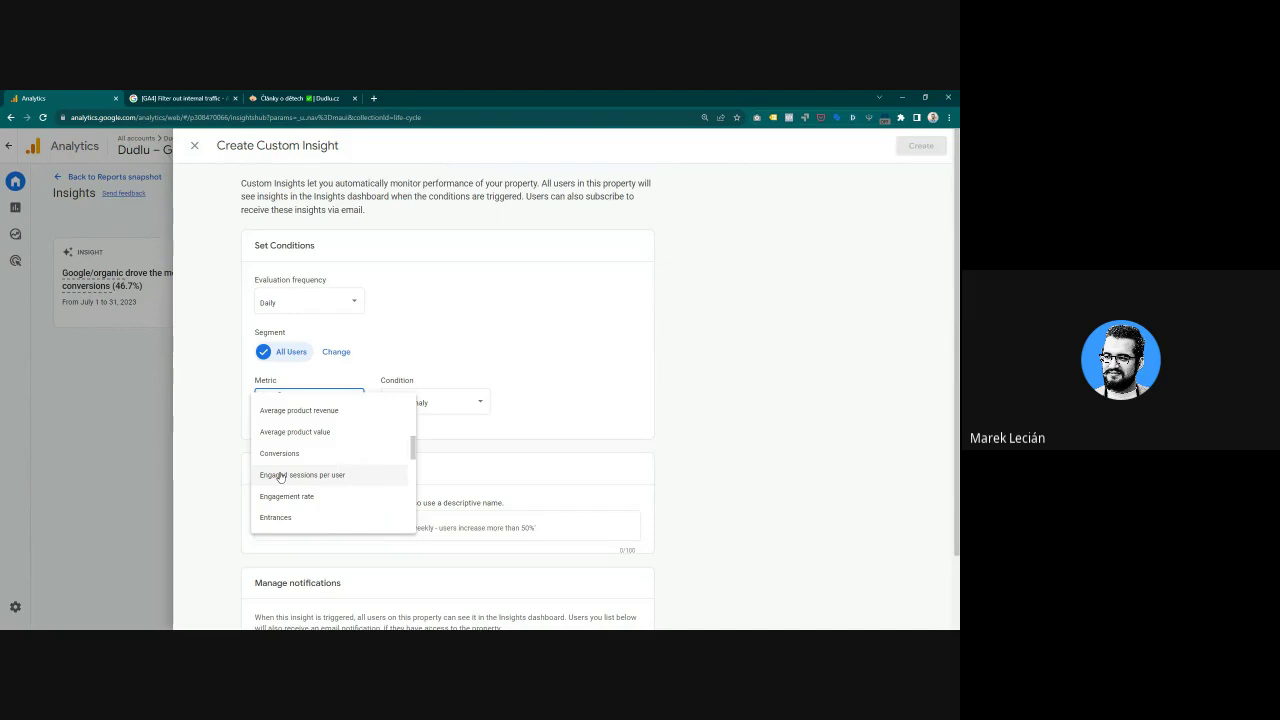
{"action": "left_click", "coordinate": [329, 403]}
{"action": "left_click", "coordinate": [323, 405]}
{"action": "scroll", "coordinate": [318, 447], "scroll_direction": "down", "scroll_amount": 3}
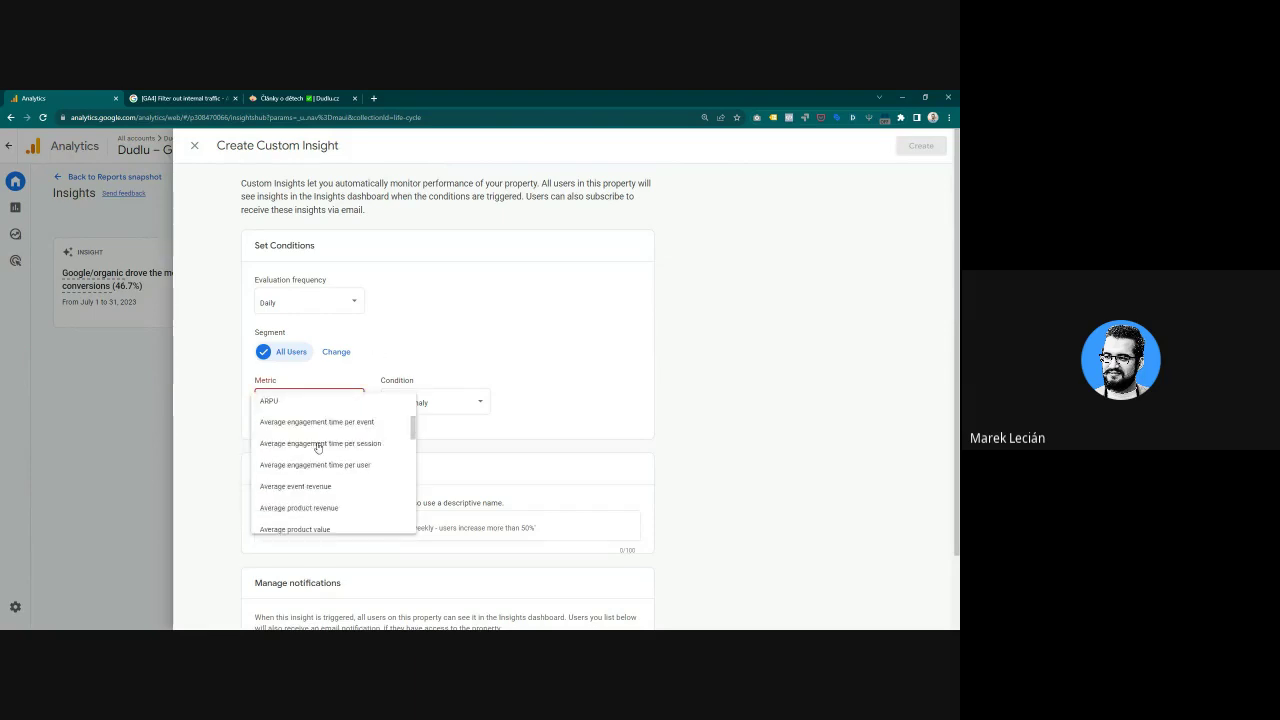
{"action": "scroll", "coordinate": [318, 447], "scroll_direction": "down", "scroll_amount": 10}
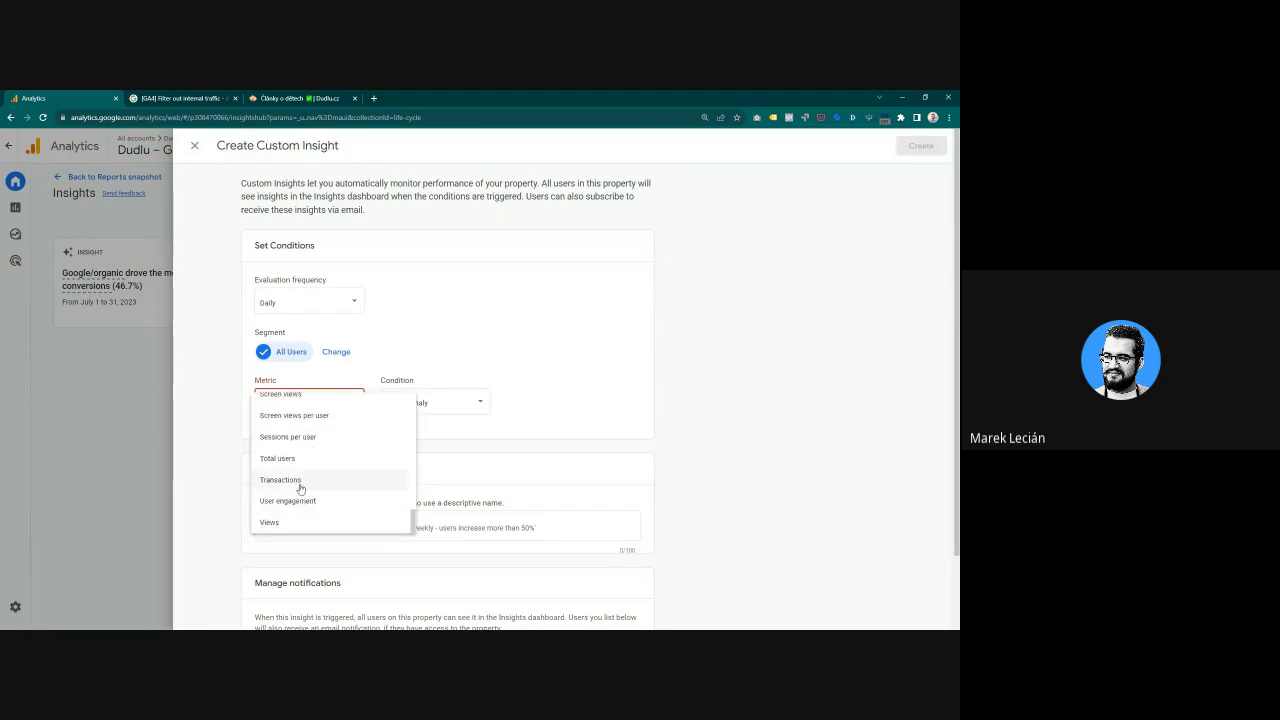
{"action": "scroll", "coordinate": [295, 490], "scroll_direction": "up", "scroll_amount": 3}
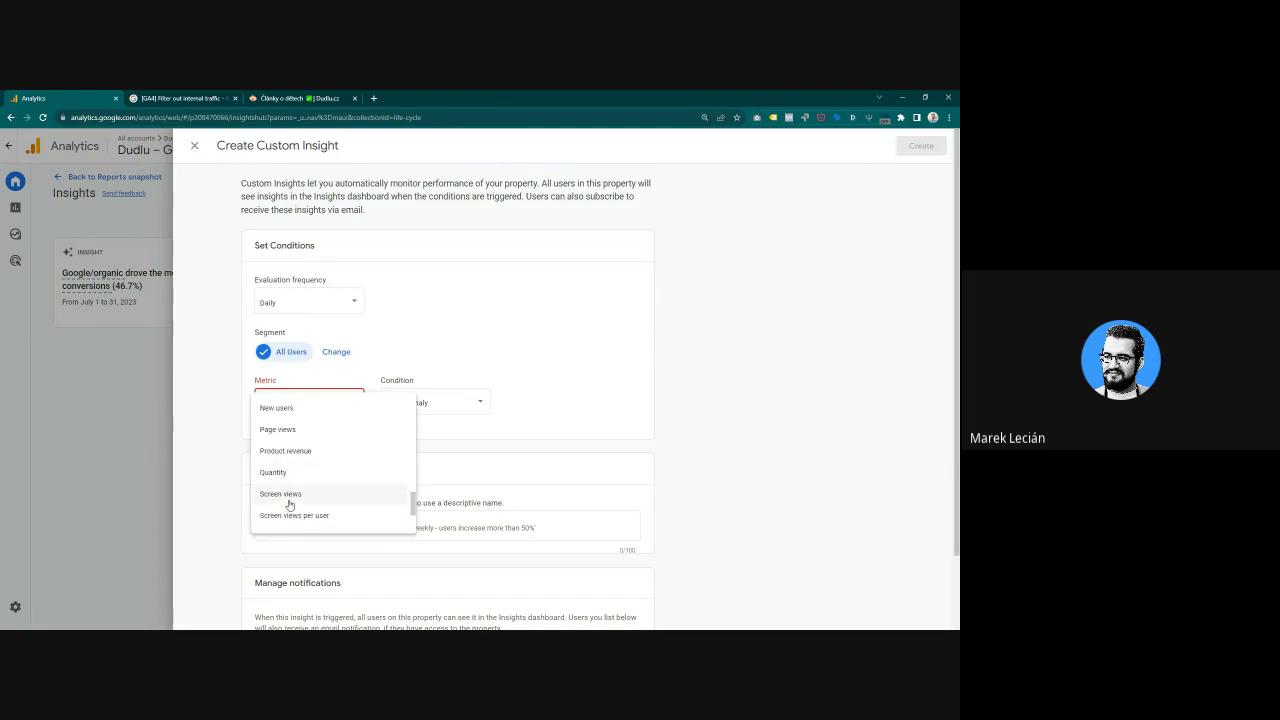
{"action": "scroll", "coordinate": [288, 490], "scroll_direction": "up", "scroll_amount": 3}
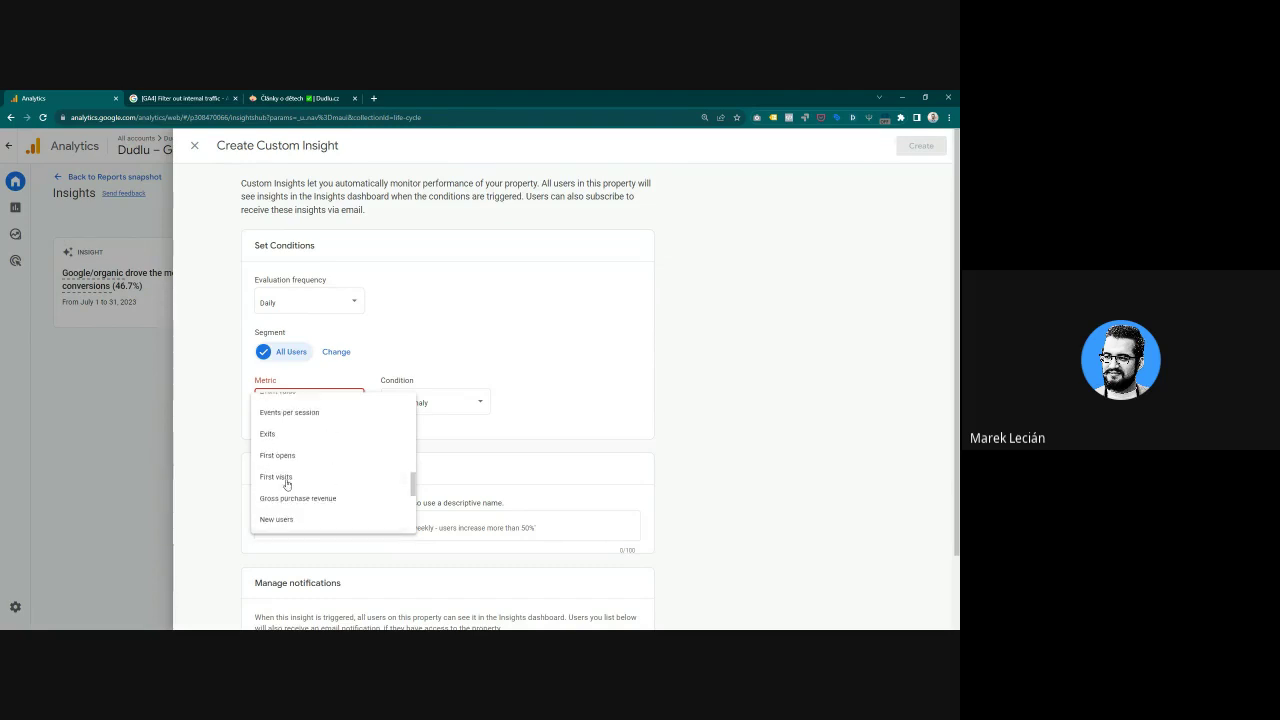
{"action": "scroll", "coordinate": [287, 484], "scroll_direction": "up", "scroll_amount": 3}
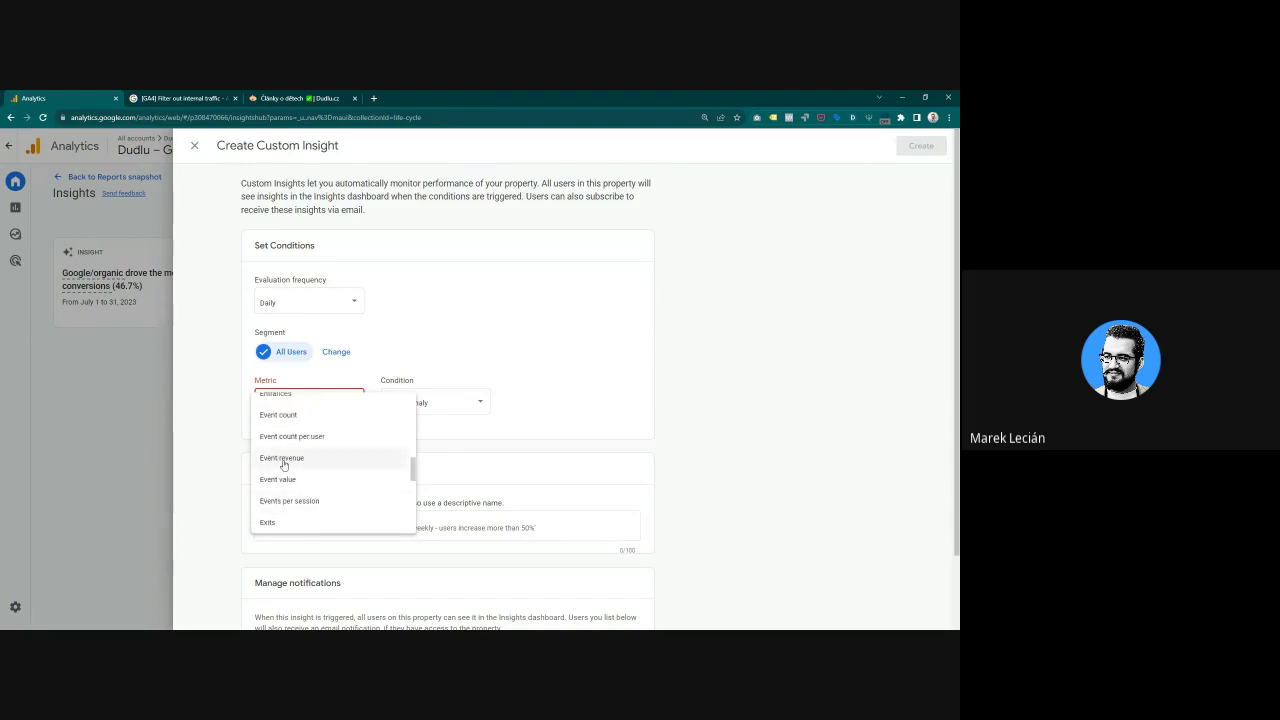
{"action": "left_click", "coordinate": [280, 414]}
{"action": "left_click", "coordinate": [286, 528]}
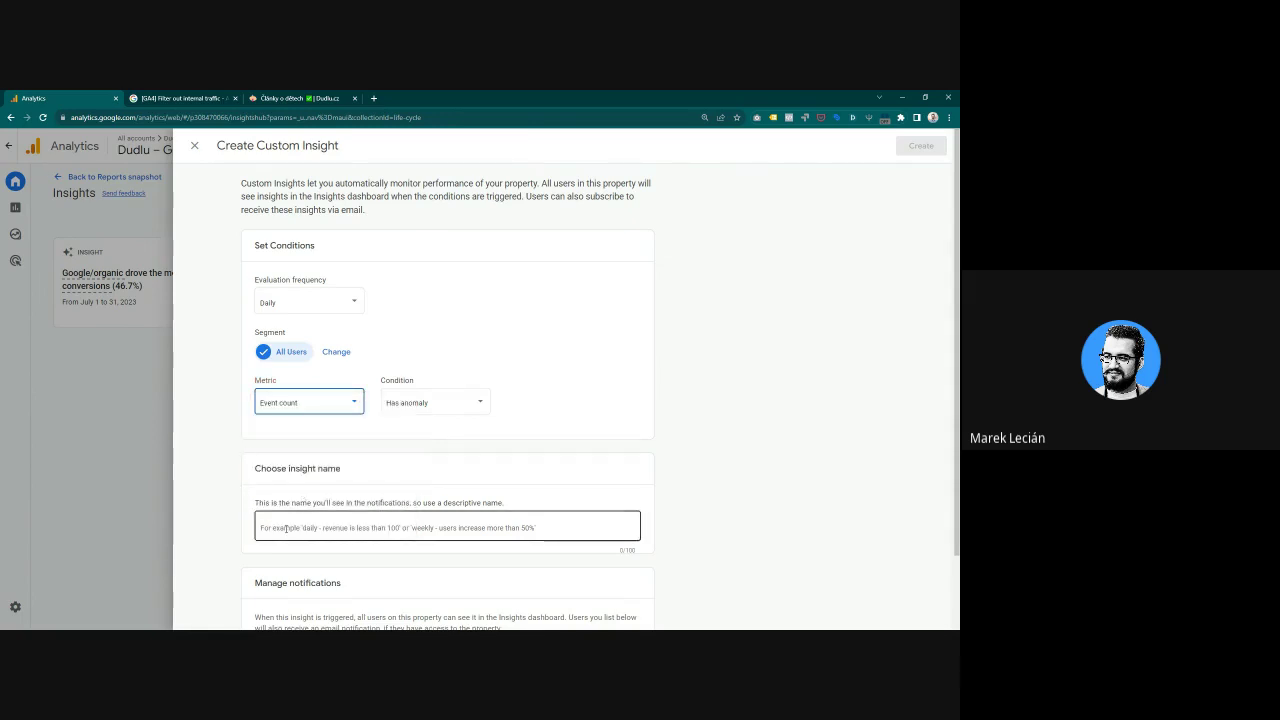
{"action": "scroll", "coordinate": [277, 492], "scroll_direction": "down", "scroll_amount": 2}
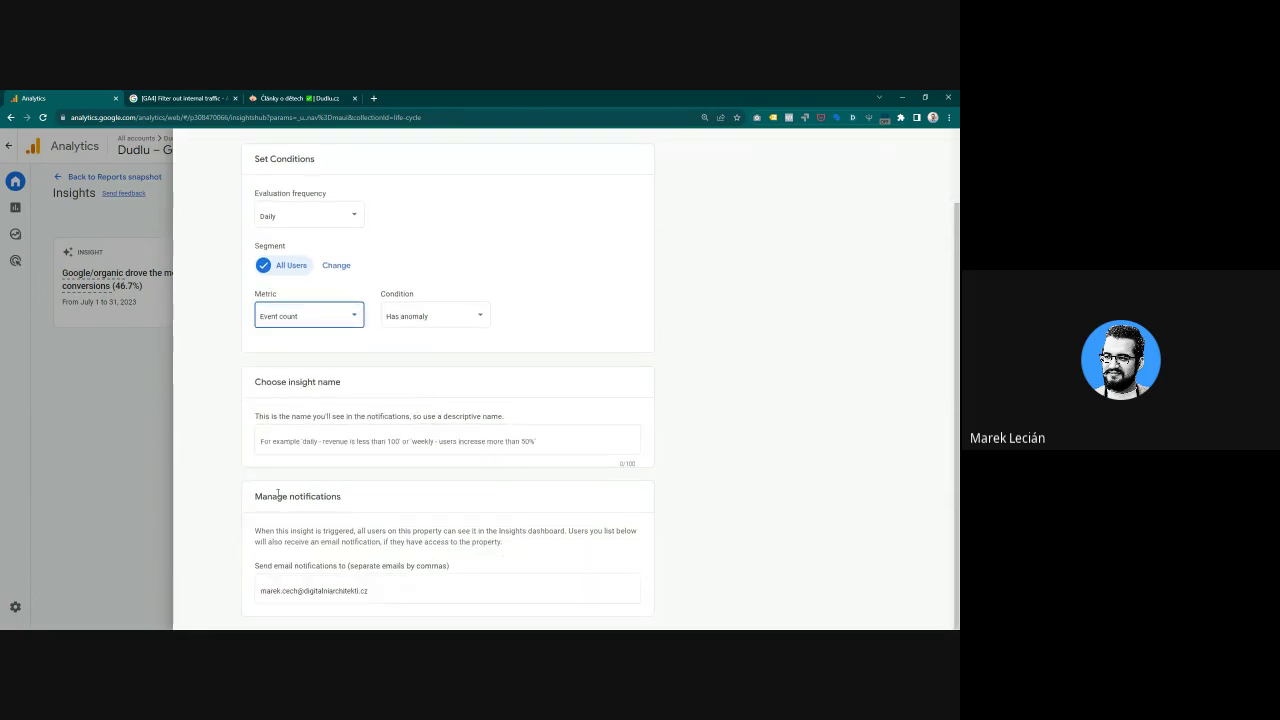
Step: Try to find an event dimension for the custom insight's segment by searching for "eve", and leave the segment selection without applying a condition
{"action": "left_click", "coordinate": [338, 266]}
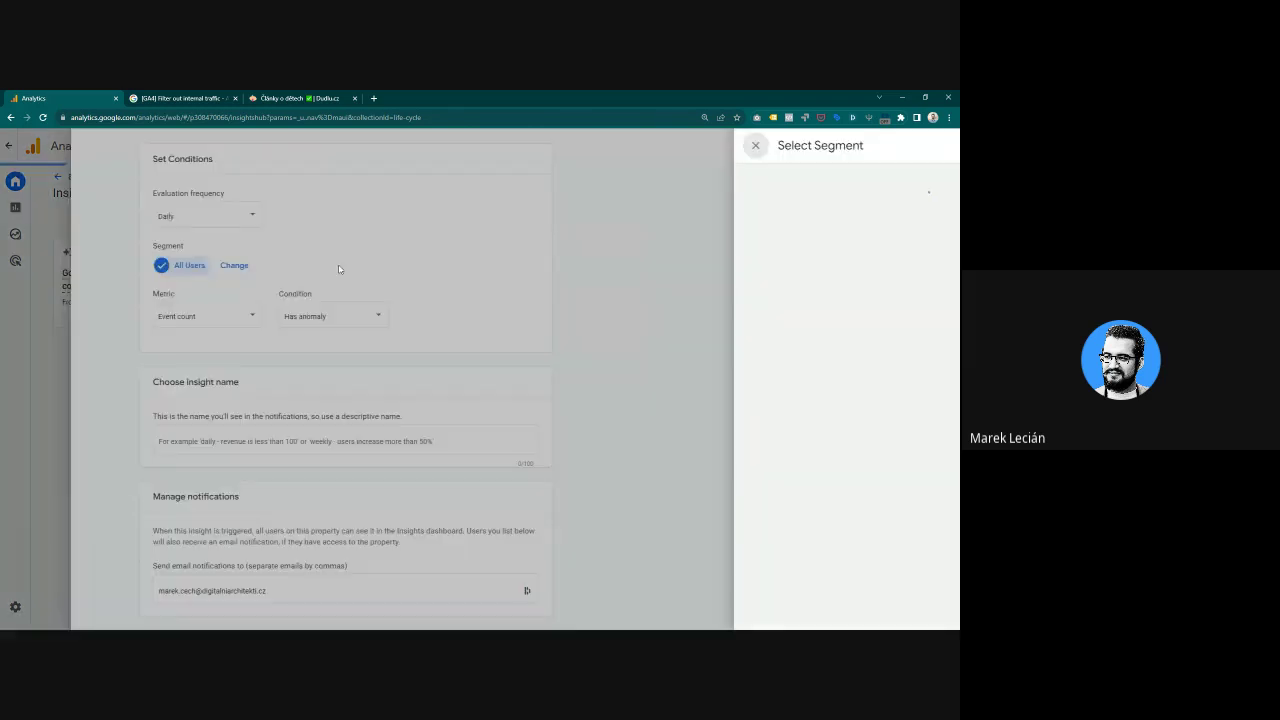
{"action": "left_click", "coordinate": [654, 232]}
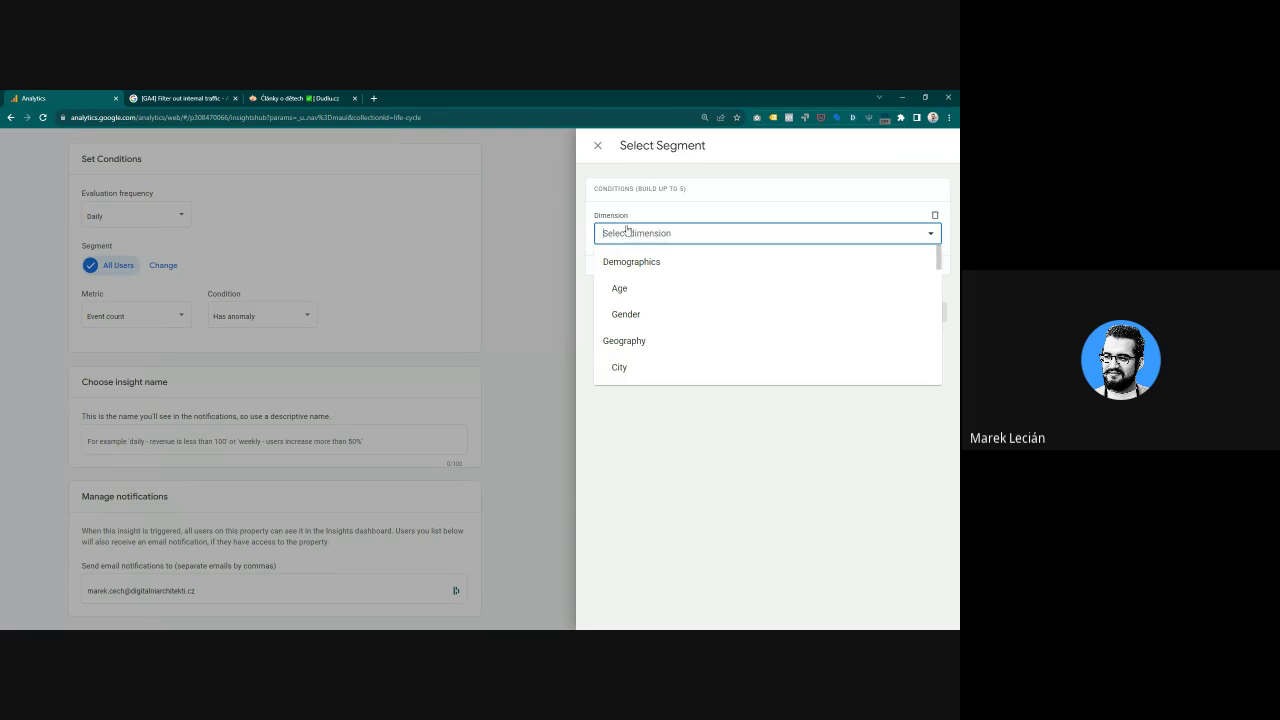
{"action": "type", "text": "eve"}
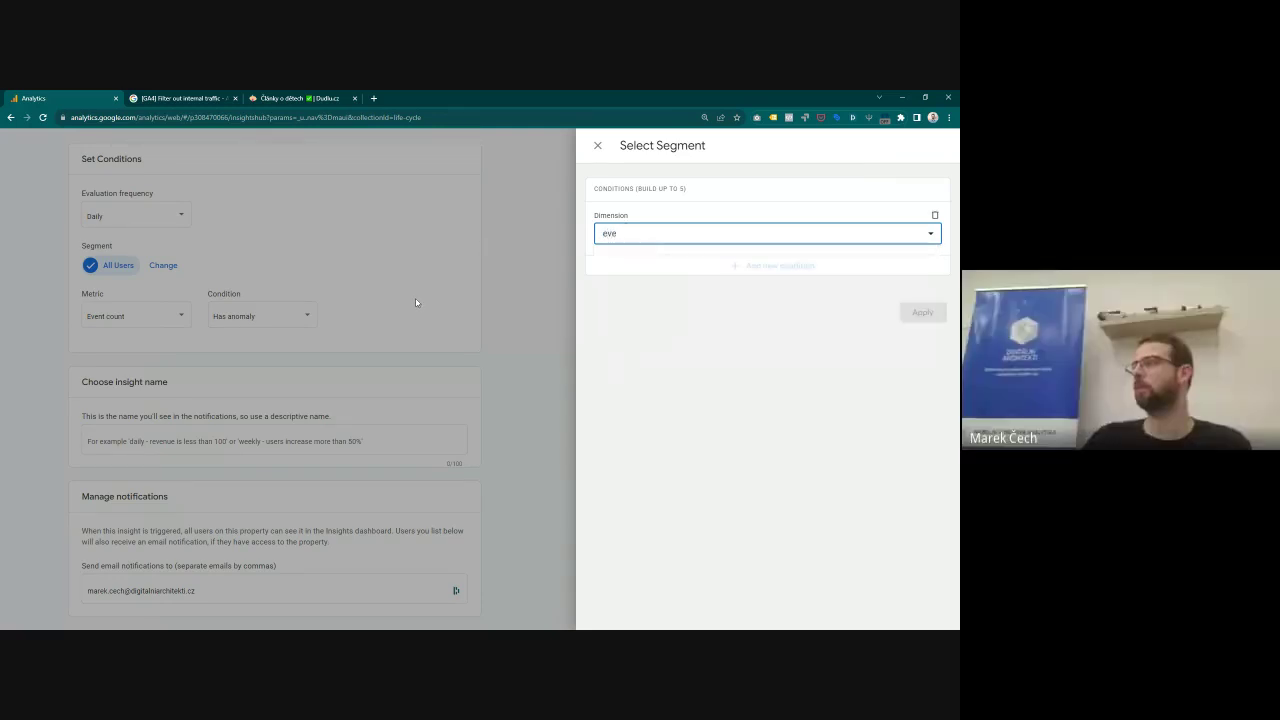
{"action": "key", "text": "BackSpace"}
{"action": "key", "text": "BackSpace"}
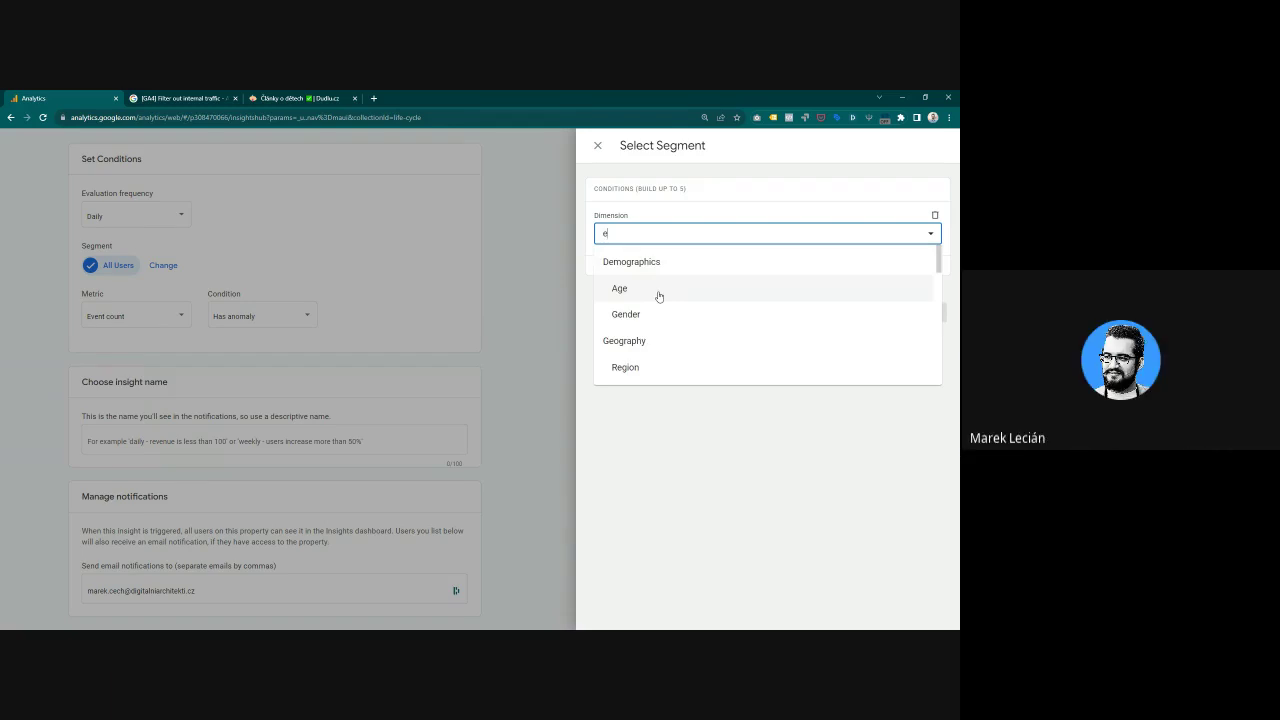
{"action": "key", "text": "BackSpace"}
{"action": "left_click", "coordinate": [396, 355]}
{"action": "left_click", "coordinate": [372, 440]}
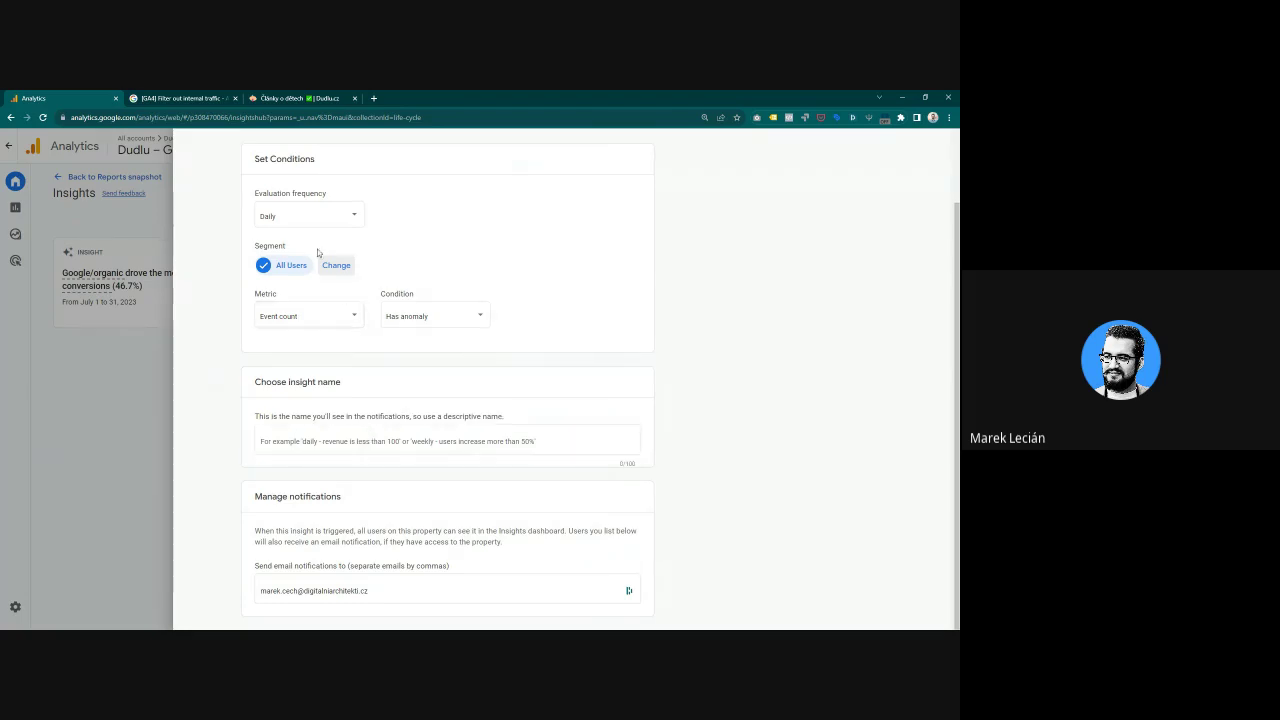
Step: Look over the insight name and email notification fields of the custom insight form
{"action": "right_click", "coordinate": [284, 512]}
{"action": "left_click", "coordinate": [274, 531]}
{"action": "left_click", "coordinate": [356, 588]}
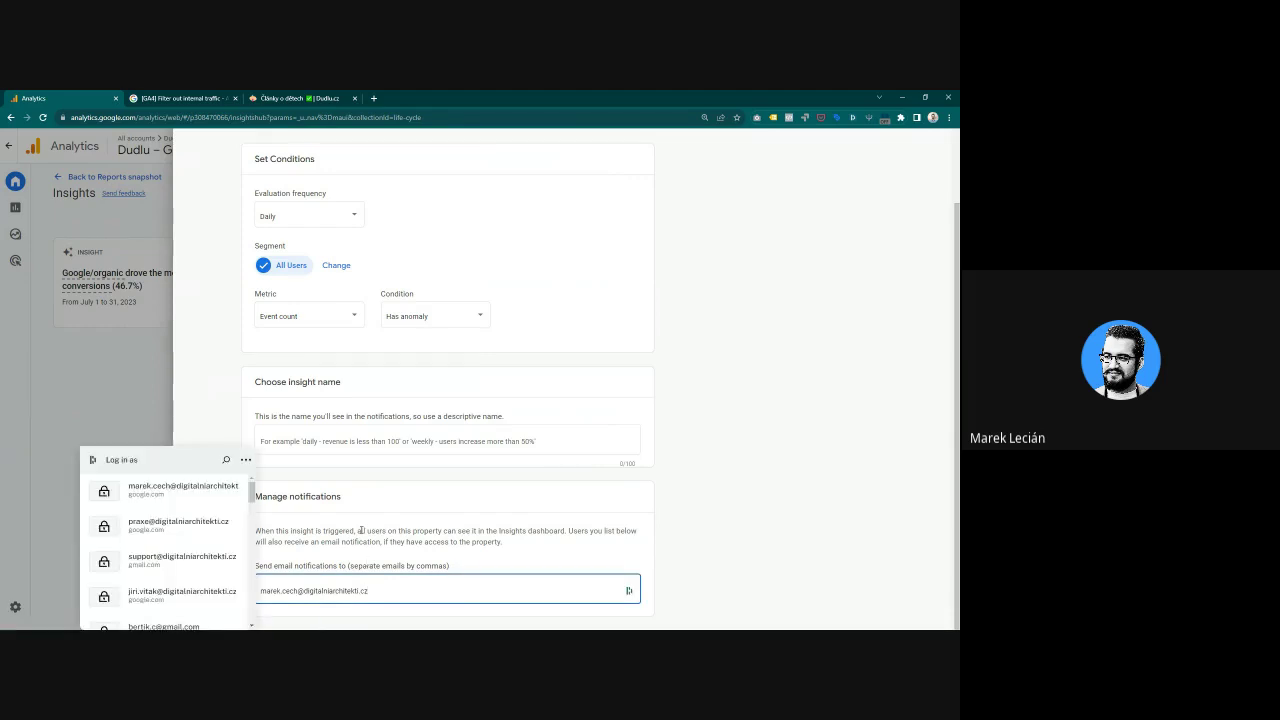
{"action": "left_click", "coordinate": [403, 441]}
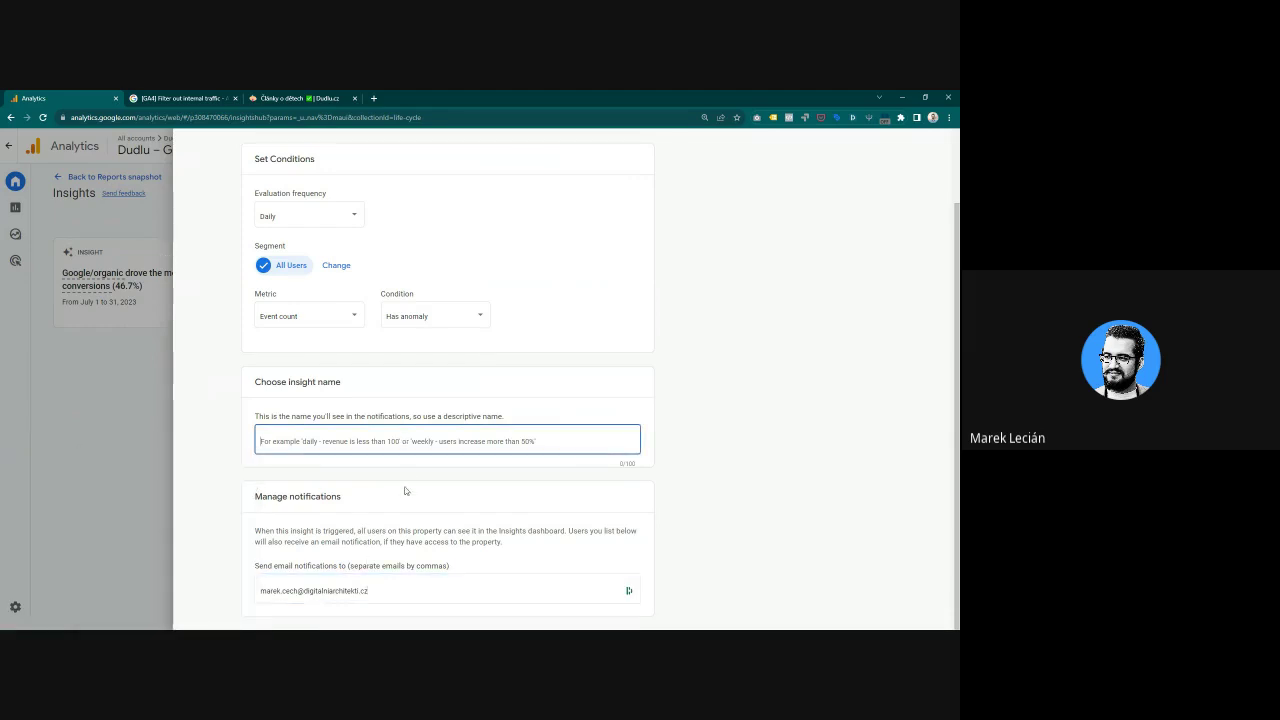
{"action": "scroll", "coordinate": [360, 316], "scroll_direction": "up", "scroll_amount": 2}
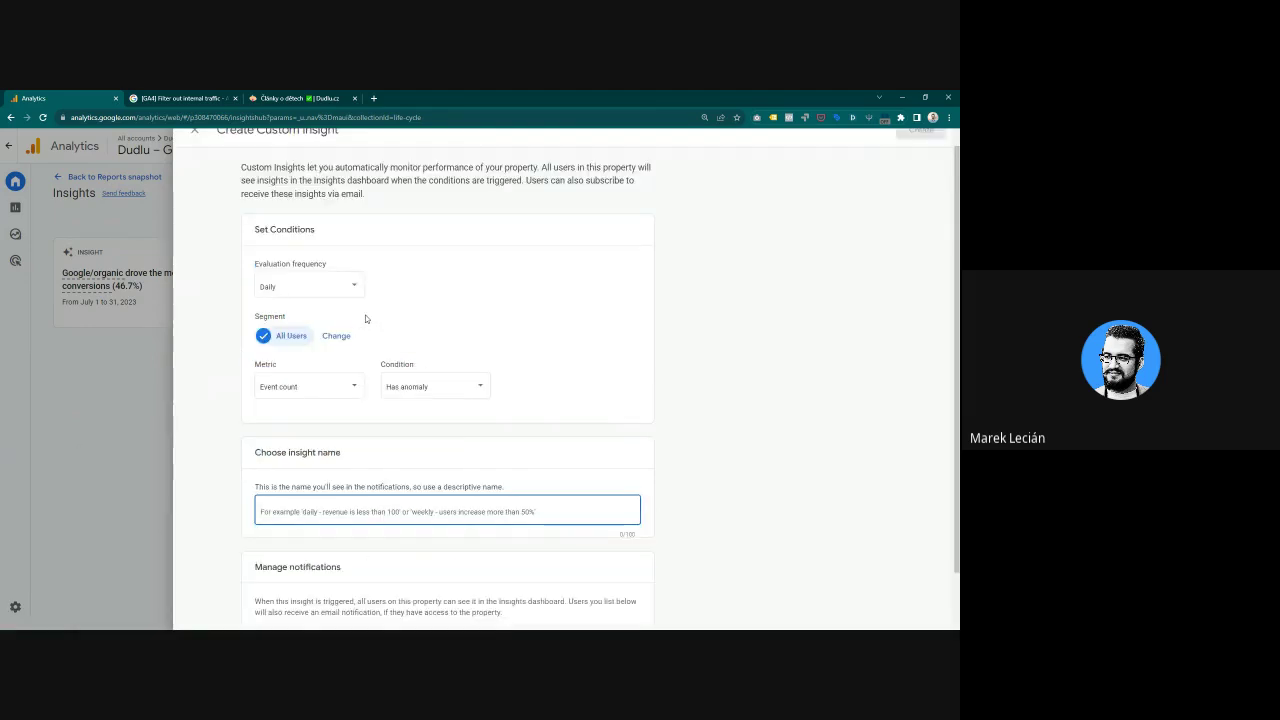
Step: Set the custom insight's evaluation frequency to Monthly and its metric to Event revenue
{"action": "left_click", "coordinate": [301, 310]}
{"action": "left_click", "coordinate": [292, 344]}
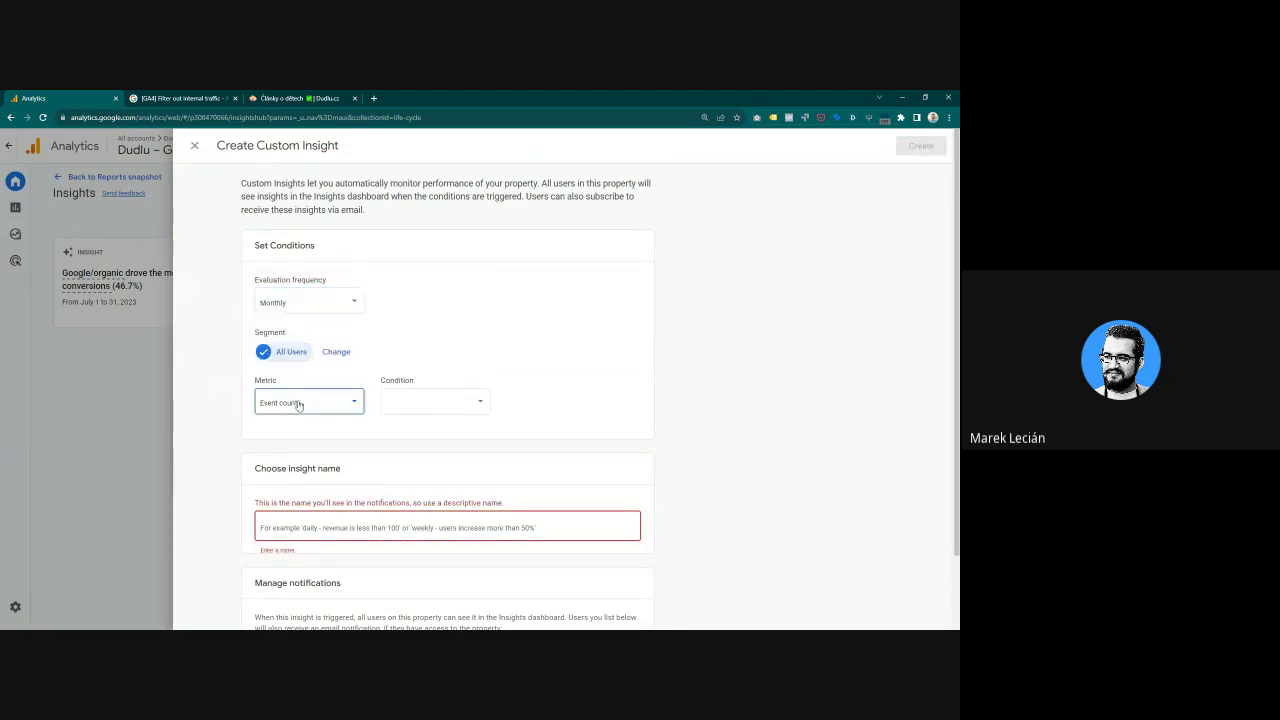
{"action": "left_click", "coordinate": [298, 403]}
{"action": "left_click", "coordinate": [284, 446]}
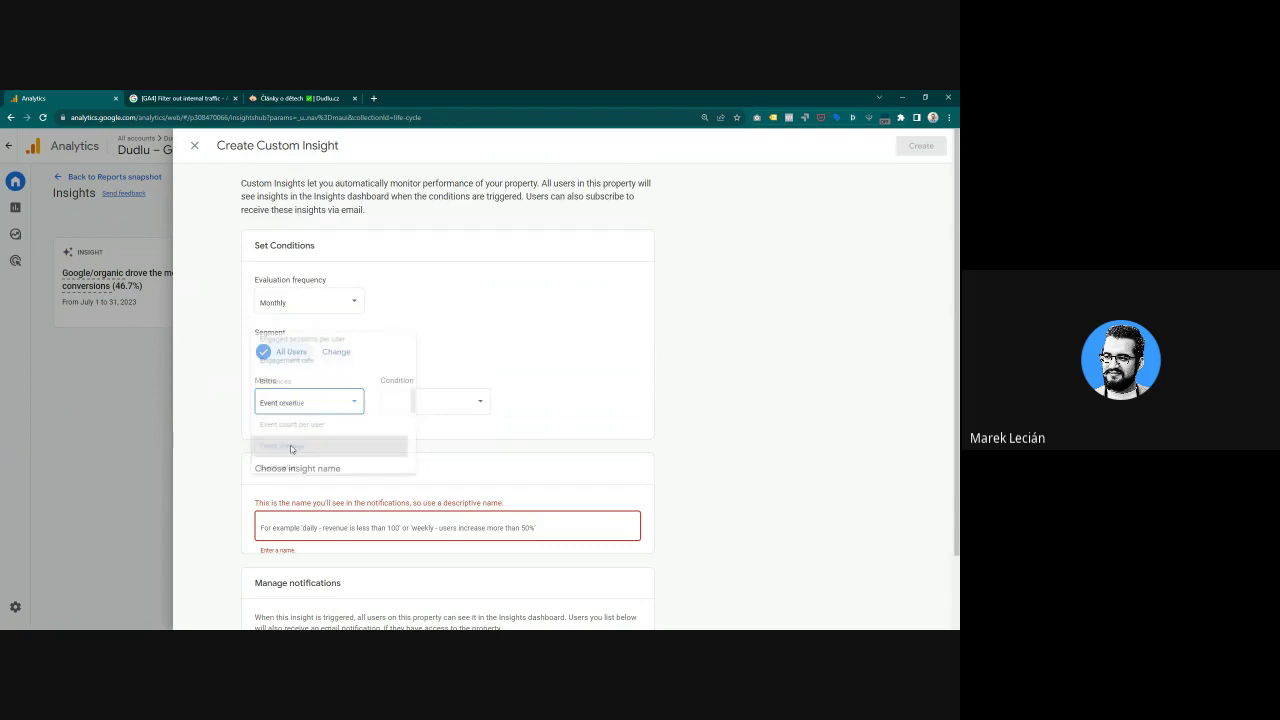
Step: Set the metric to Events per session while comparing the available conditions, and discard the unsaved custom insight
{"action": "left_click", "coordinate": [432, 404]}
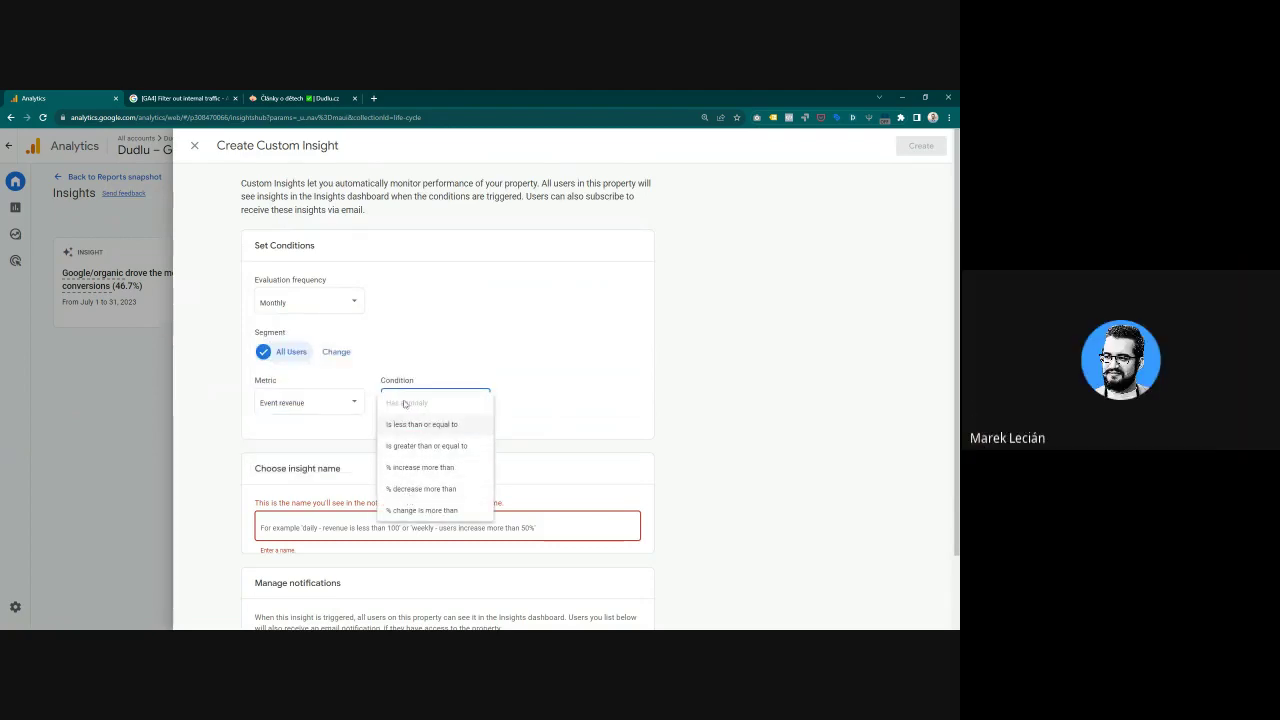
{"action": "left_click", "coordinate": [300, 408]}
{"action": "left_click", "coordinate": [300, 412]}
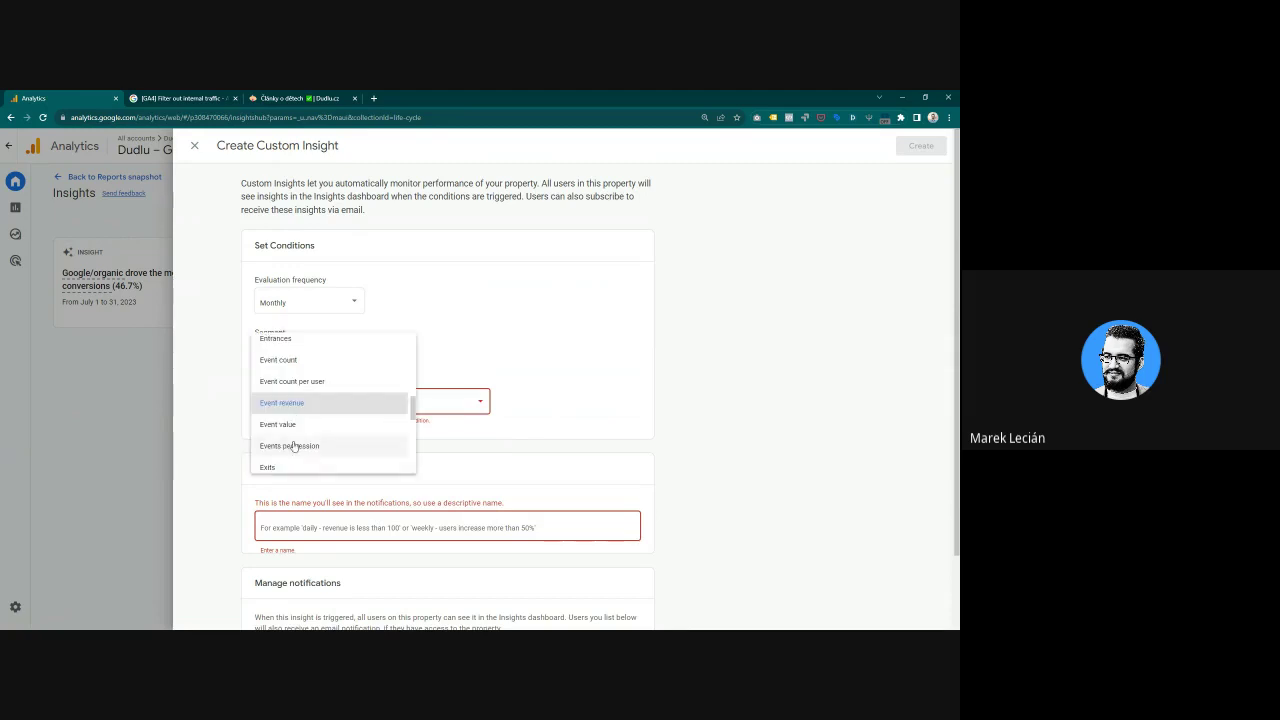
{"action": "left_click", "coordinate": [293, 446]}
{"action": "left_click", "coordinate": [432, 402]}
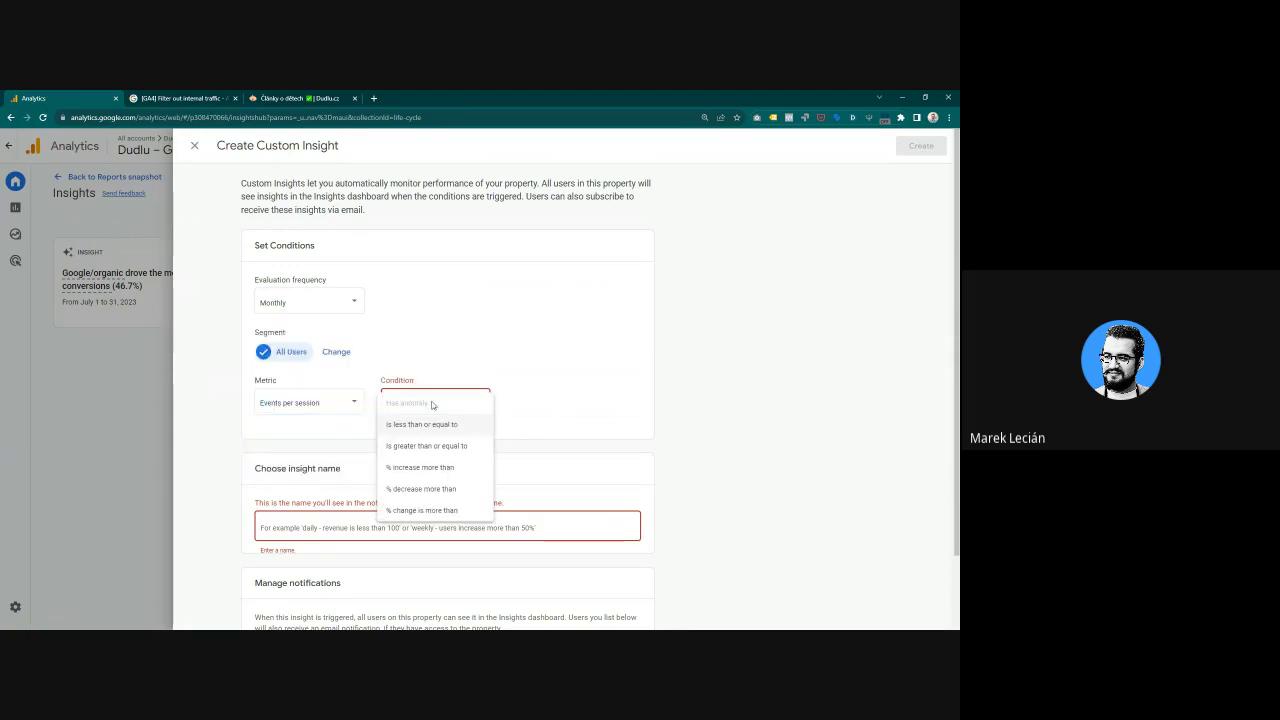
{"action": "left_click", "coordinate": [302, 436]}
{"action": "left_click", "coordinate": [195, 146]}
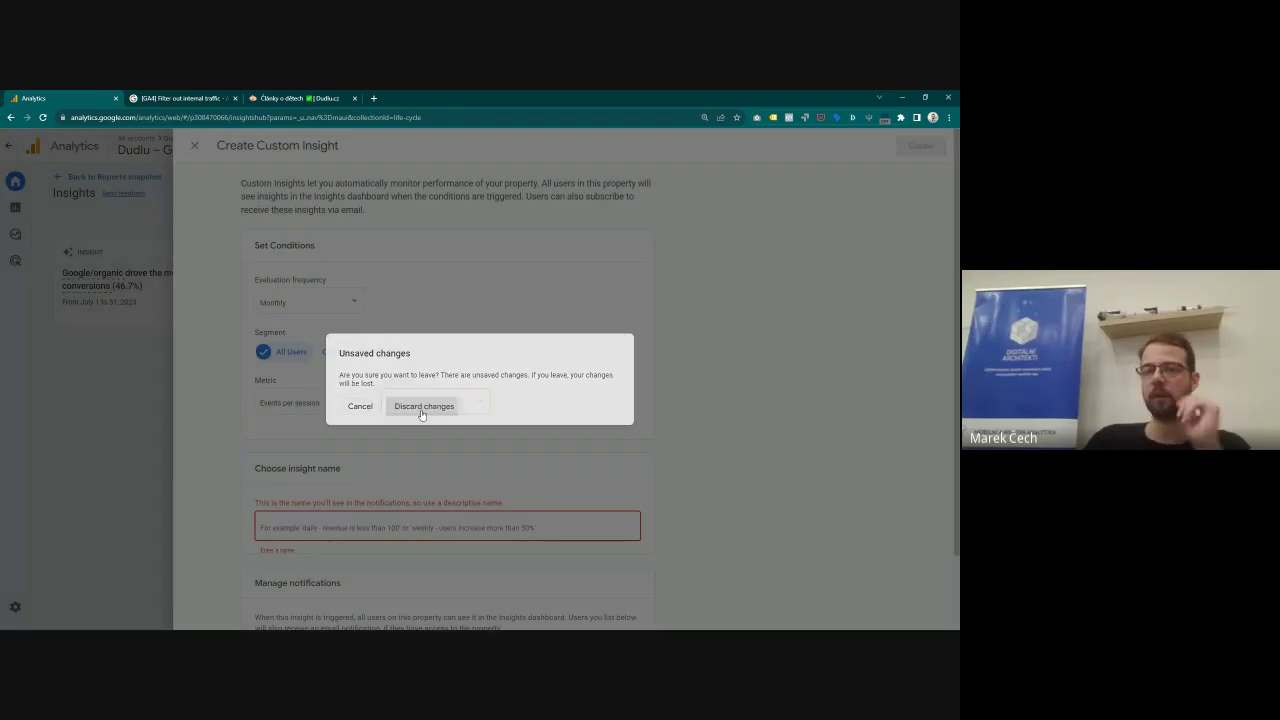
{"action": "left_click", "coordinate": [424, 406]}
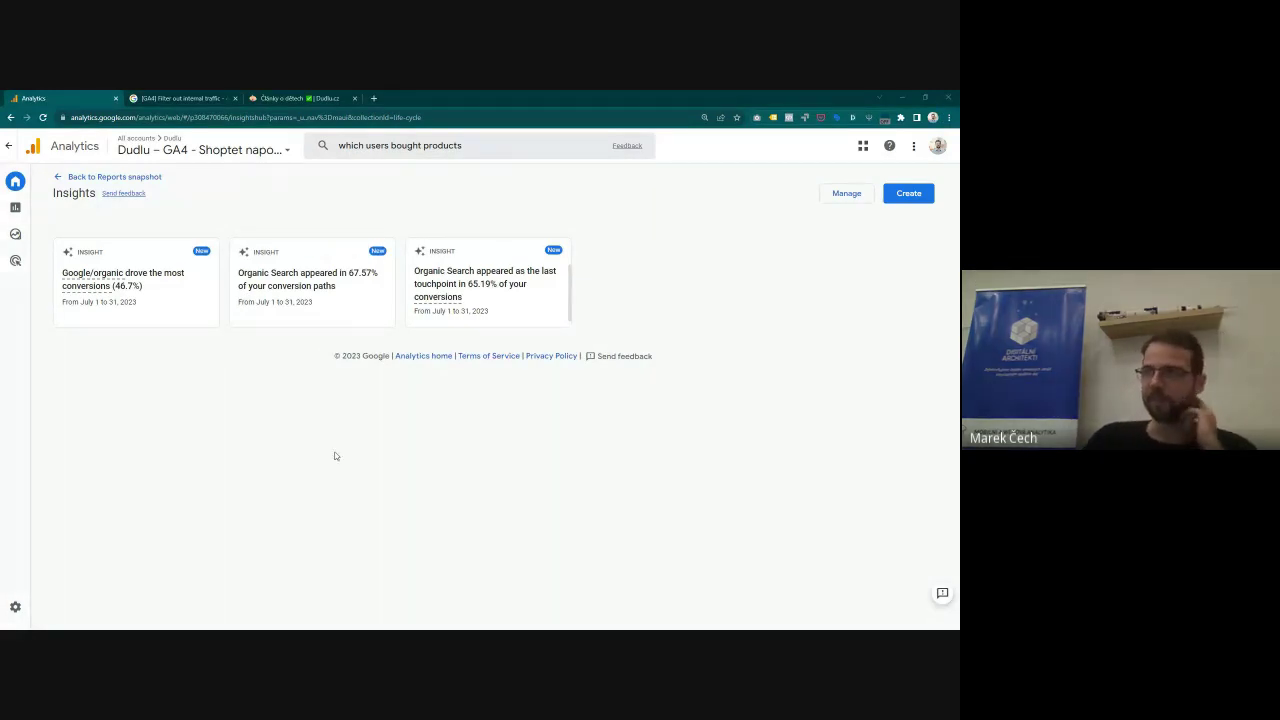
Step: Open the property's Reporting Identity settings, show all identification methods, and examine the Google signals description under Blended
{"action": "left_click", "coordinate": [20, 606]}
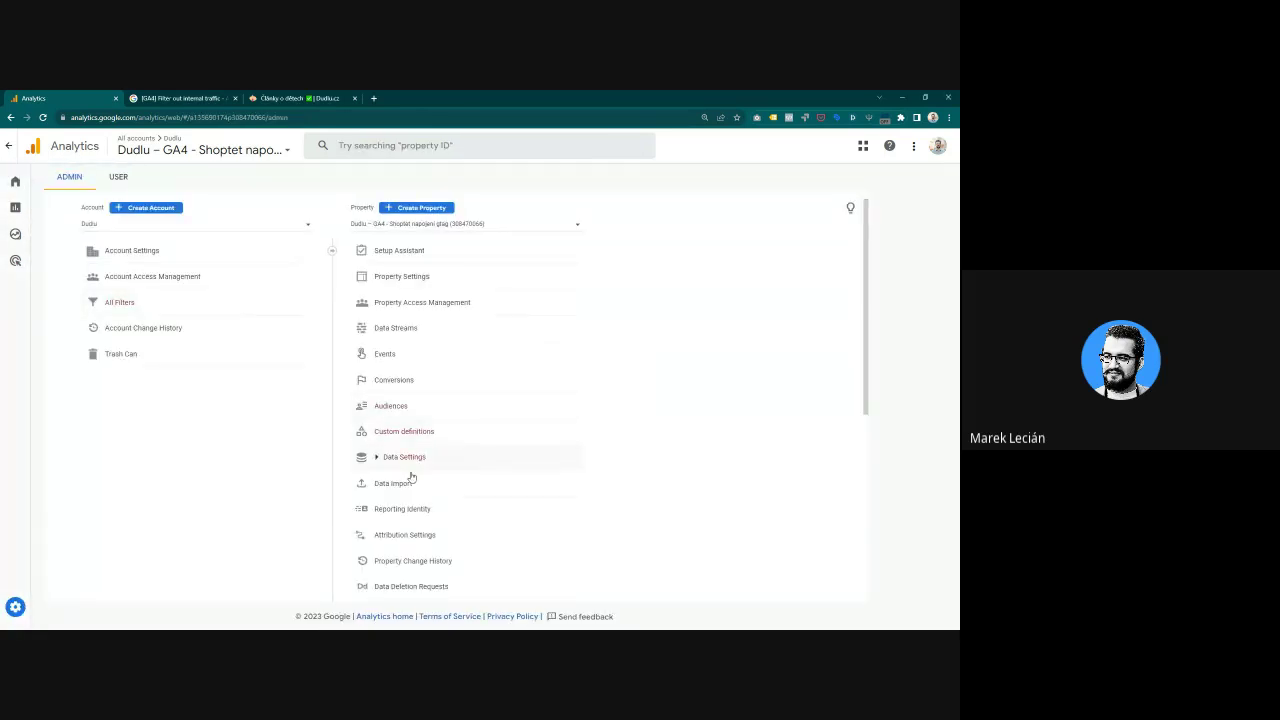
{"action": "left_click", "coordinate": [406, 509]}
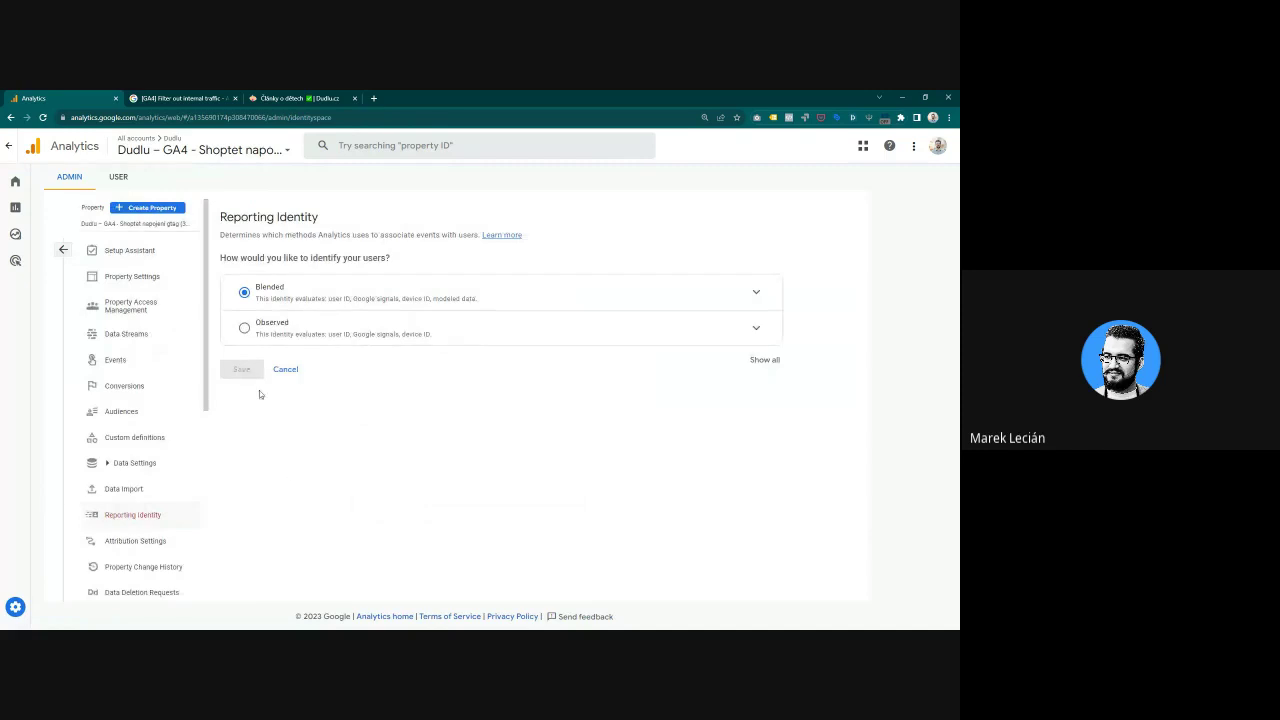
{"action": "left_click", "coordinate": [755, 361]}
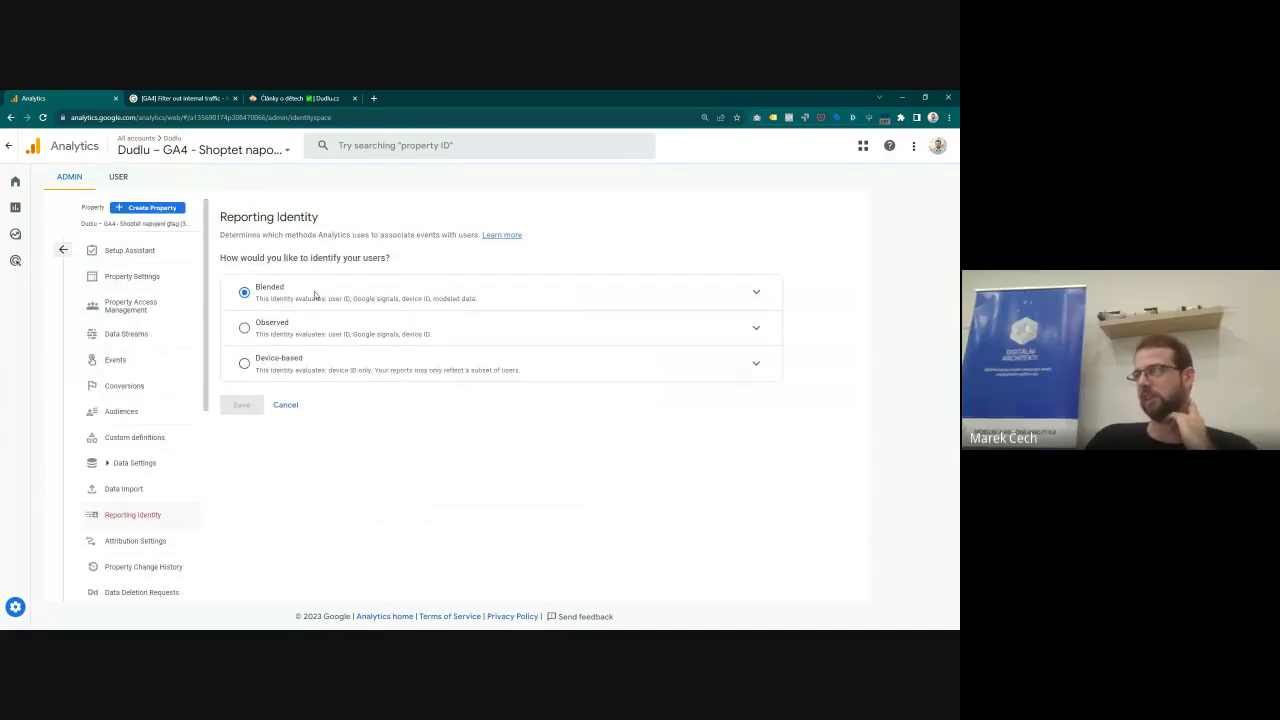
{"action": "left_click", "coordinate": [756, 292]}
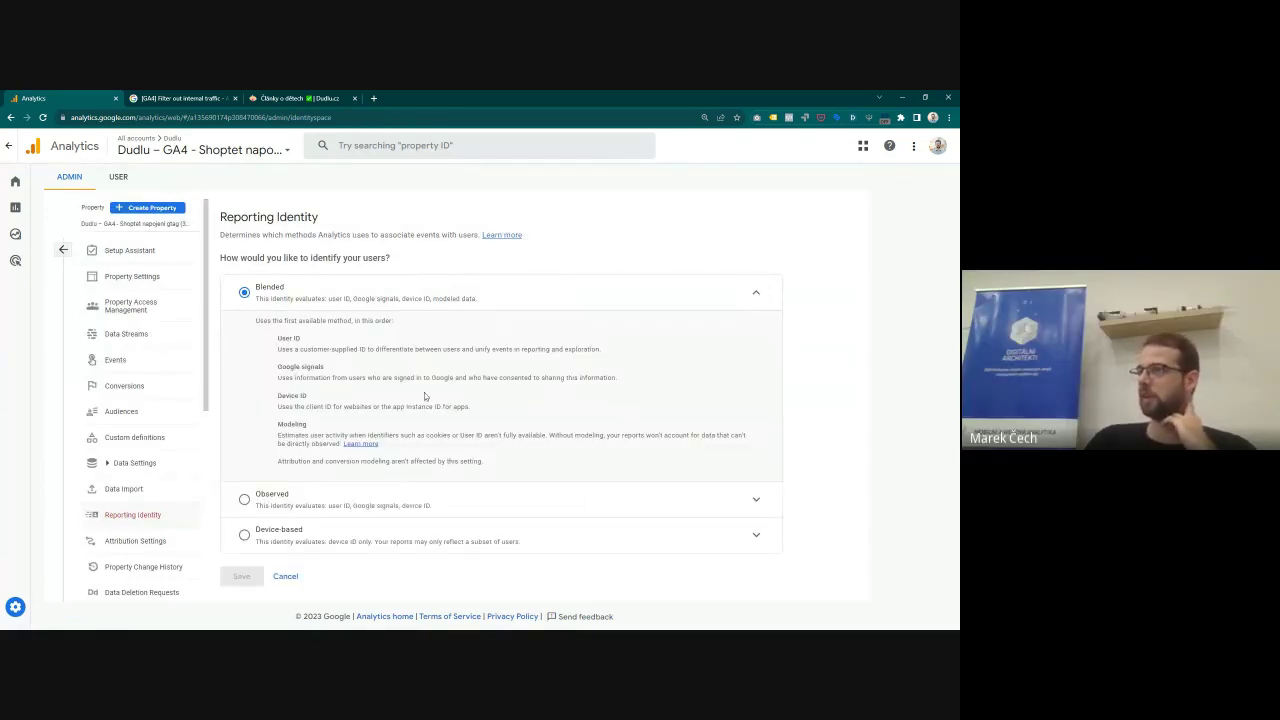
{"action": "triple_click", "coordinate": [317, 378]}
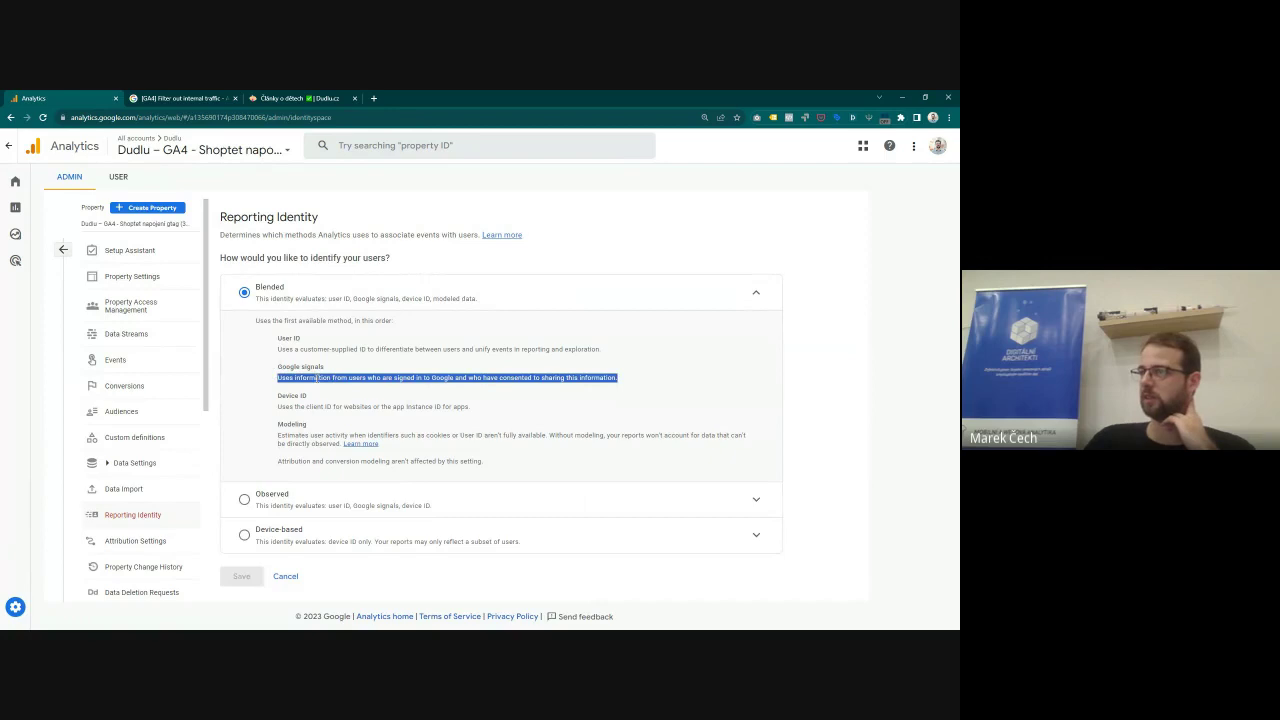
Step: Expand the details of the Observed and Device-based reporting identities and compare them with Blended
{"action": "left_click", "coordinate": [757, 534]}
{"action": "scroll", "coordinate": [757, 503], "scroll_direction": "down", "scroll_amount": 1}
{"action": "left_click", "coordinate": [757, 466]}
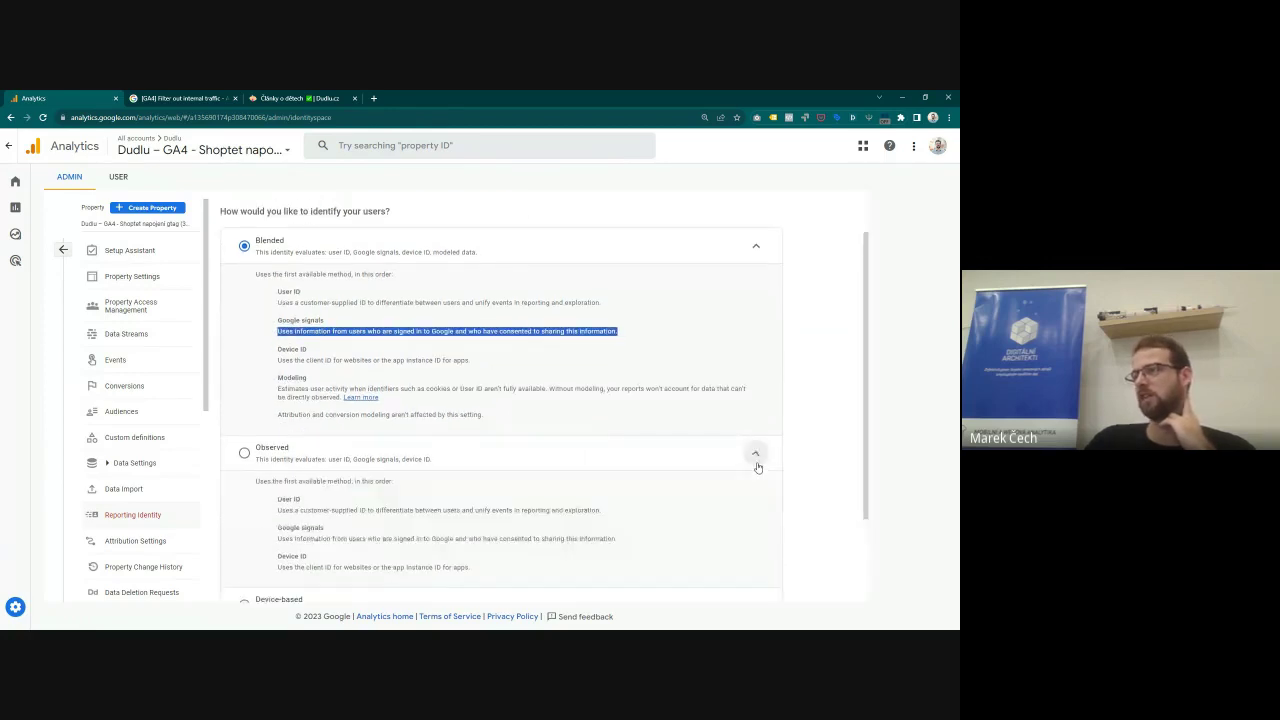
{"action": "scroll", "coordinate": [757, 466], "scroll_direction": "down", "scroll_amount": 2}
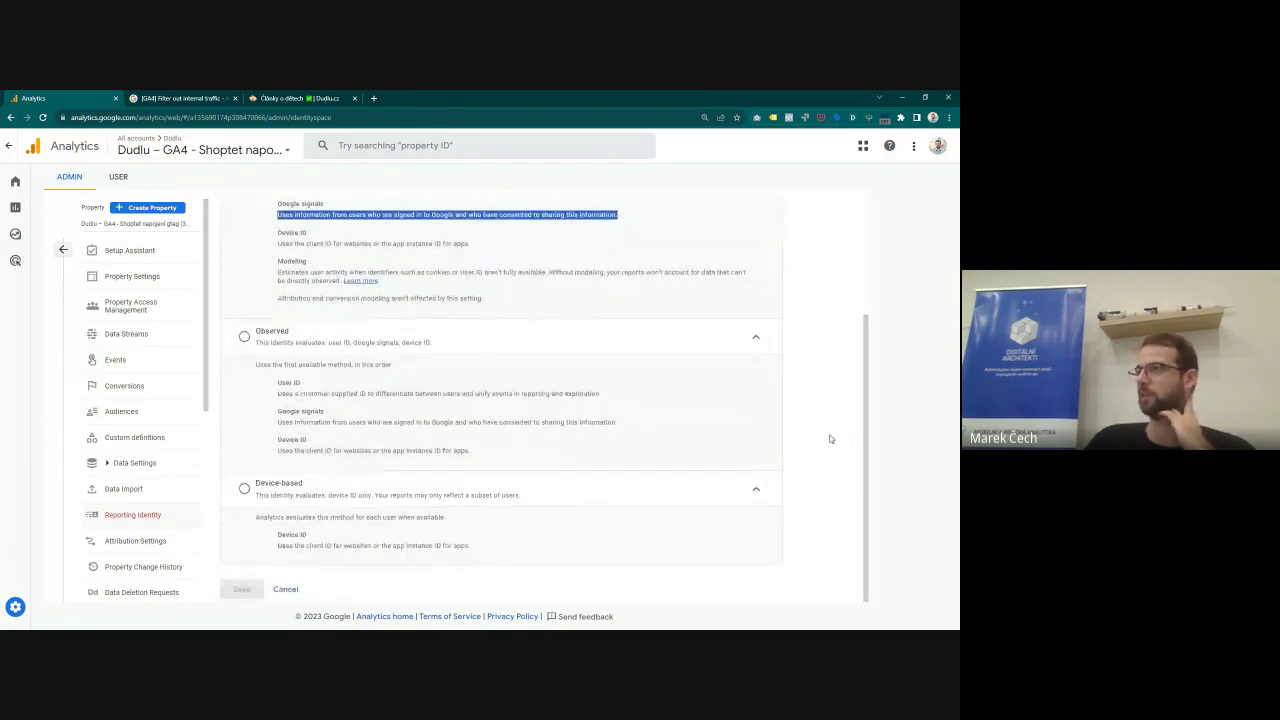
{"action": "scroll", "coordinate": [830, 438], "scroll_direction": "up", "scroll_amount": 3}
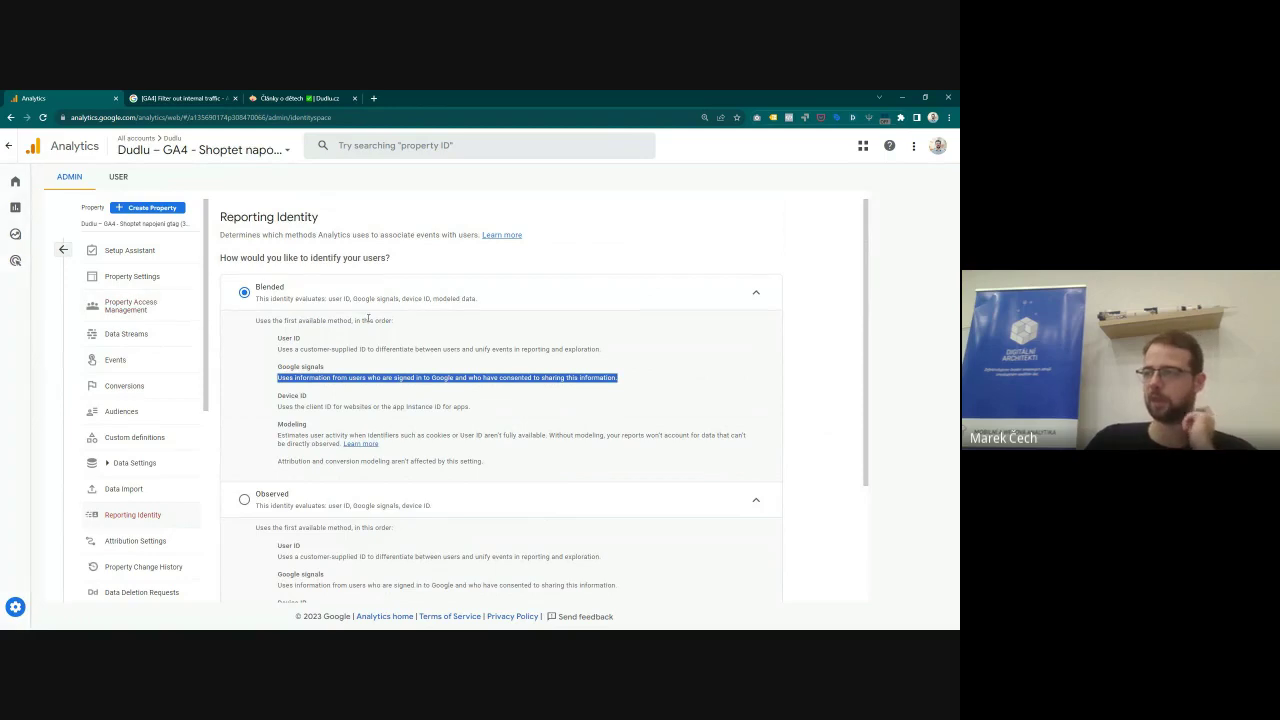
Step: Compare the expanded Blended, Observed and Device-based reporting identity details and return to the Reports snapshot
{"action": "scroll", "coordinate": [246, 455], "scroll_direction": "down", "scroll_amount": 1}
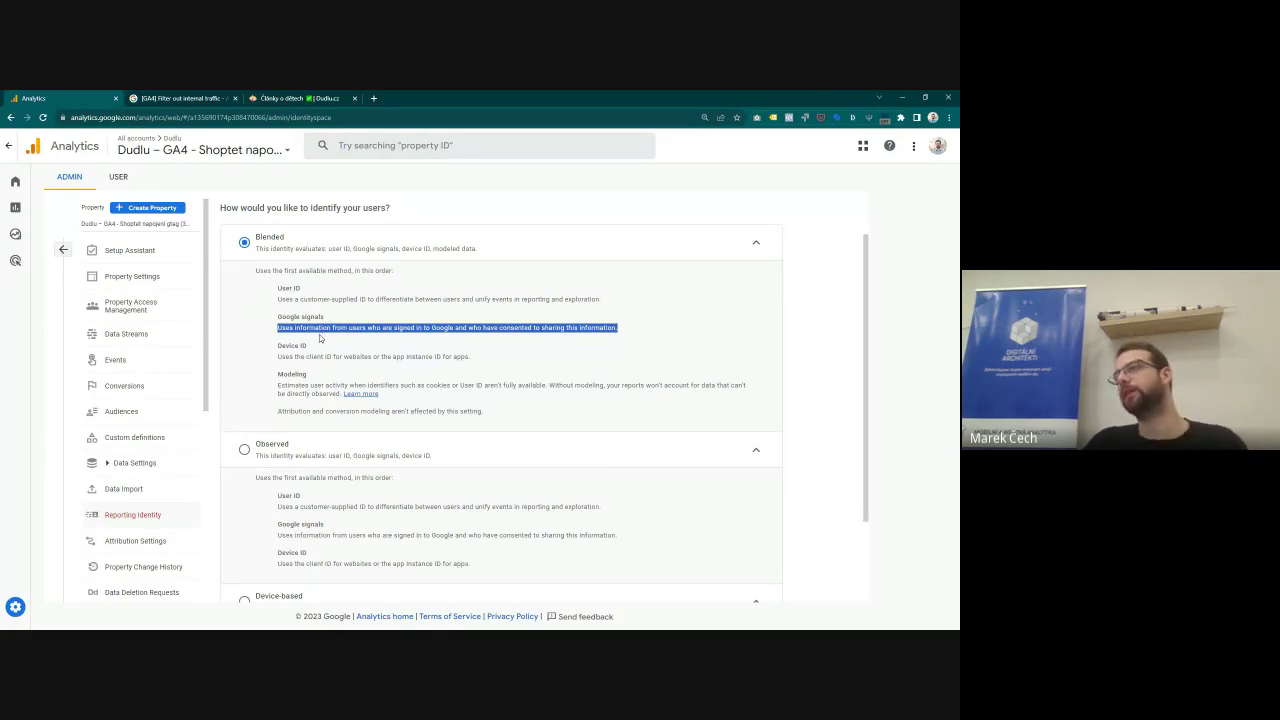
{"action": "scroll", "coordinate": [320, 338], "scroll_direction": "down", "scroll_amount": 3}
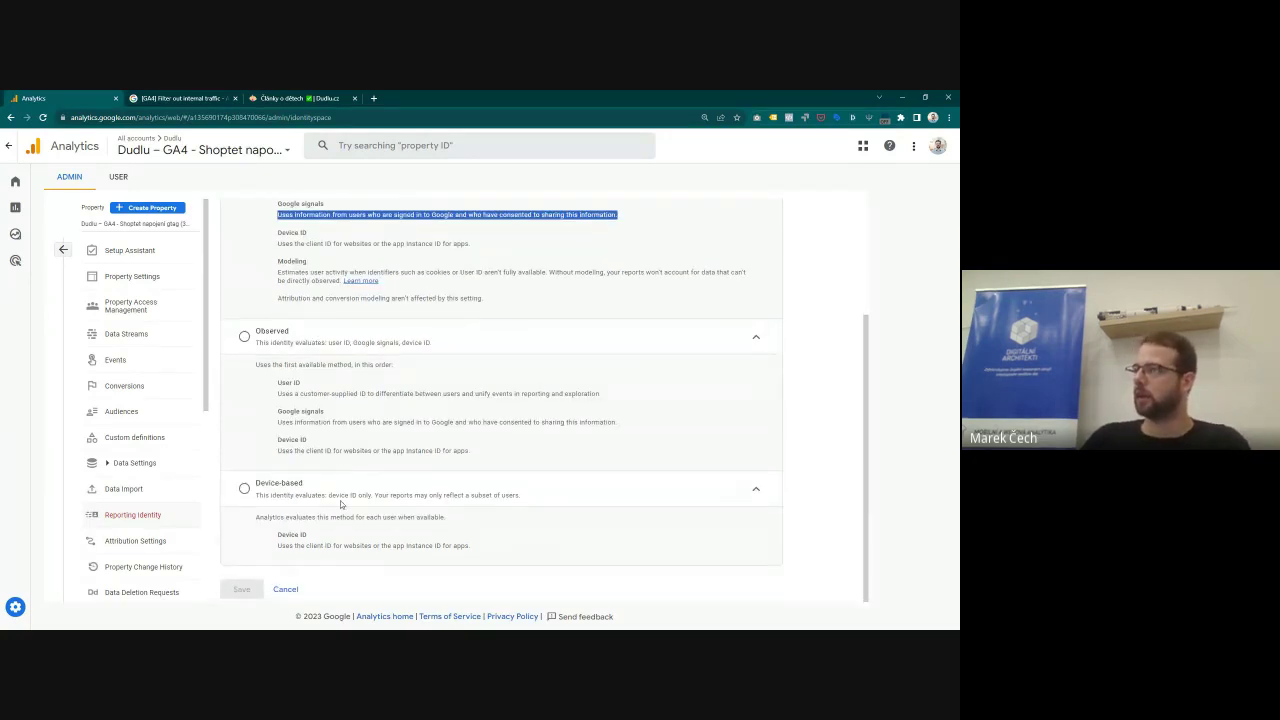
{"action": "scroll", "coordinate": [326, 437], "scroll_direction": "up", "scroll_amount": 3}
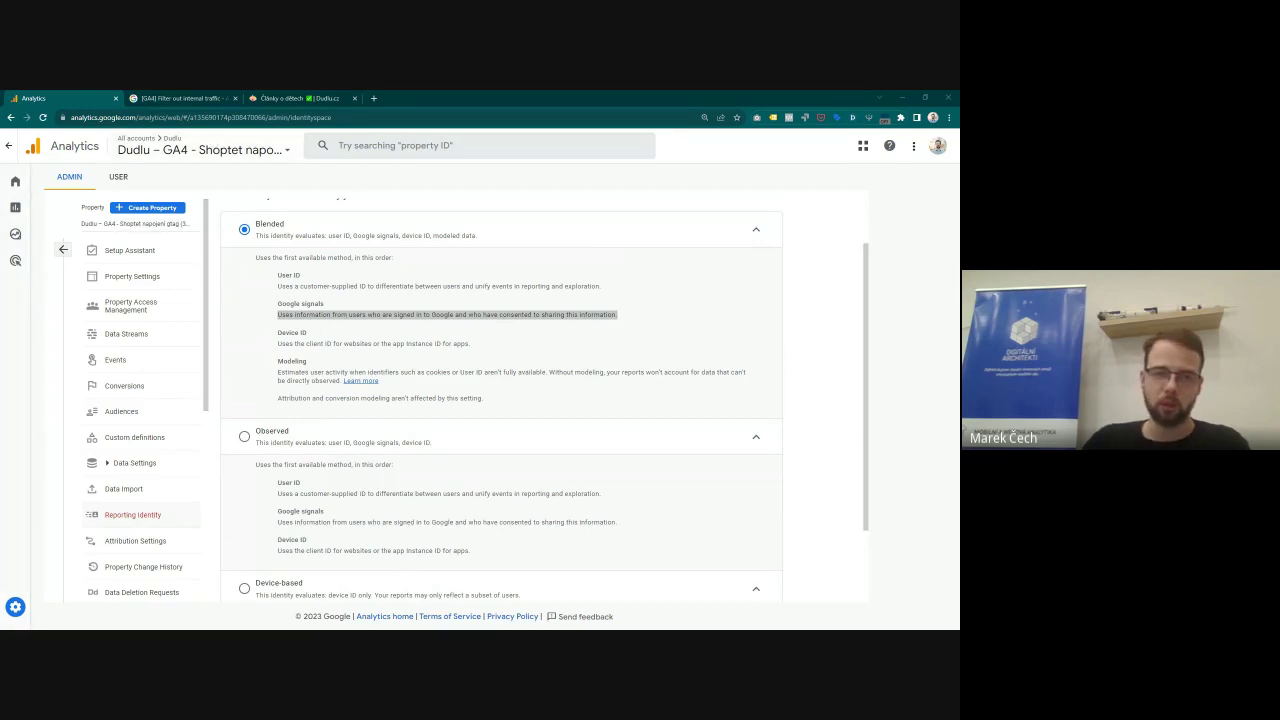
{"action": "left_click", "coordinate": [204, 118]}
{"action": "left_click", "coordinate": [30, 207]}
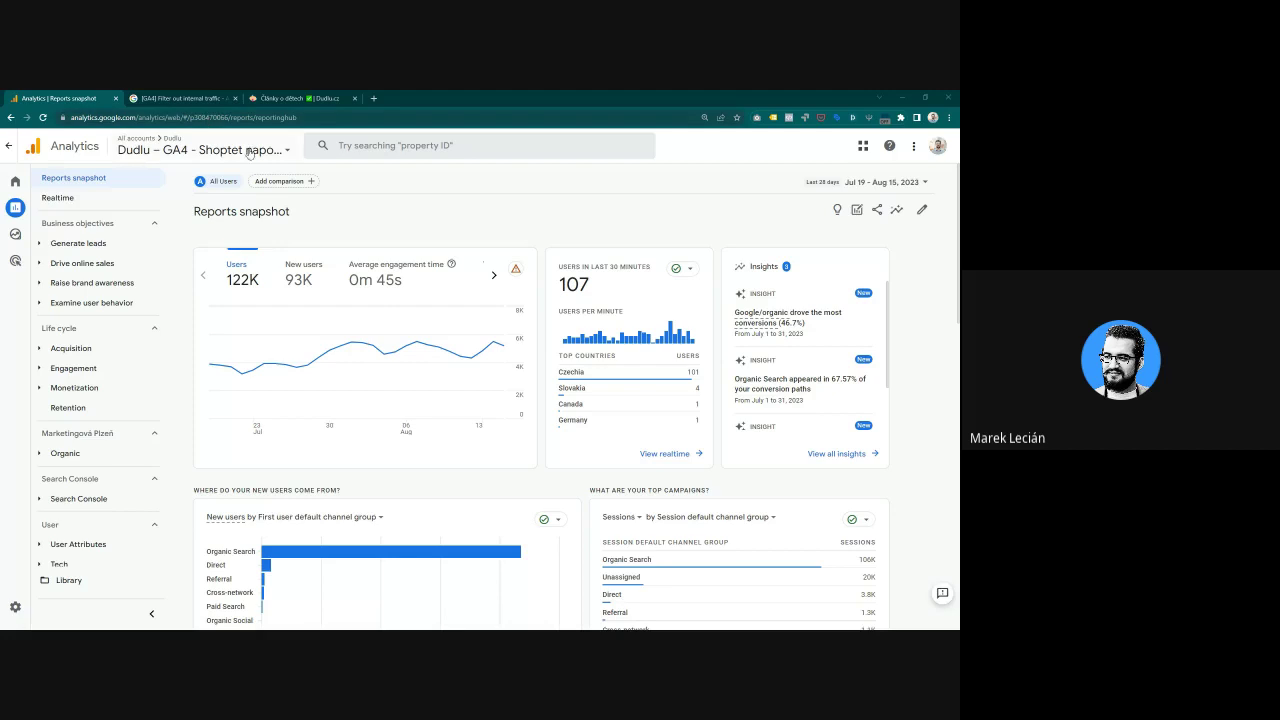
Step: Reopen the Reporting Identity settings in the property's administration
{"action": "left_click", "coordinate": [28, 612]}
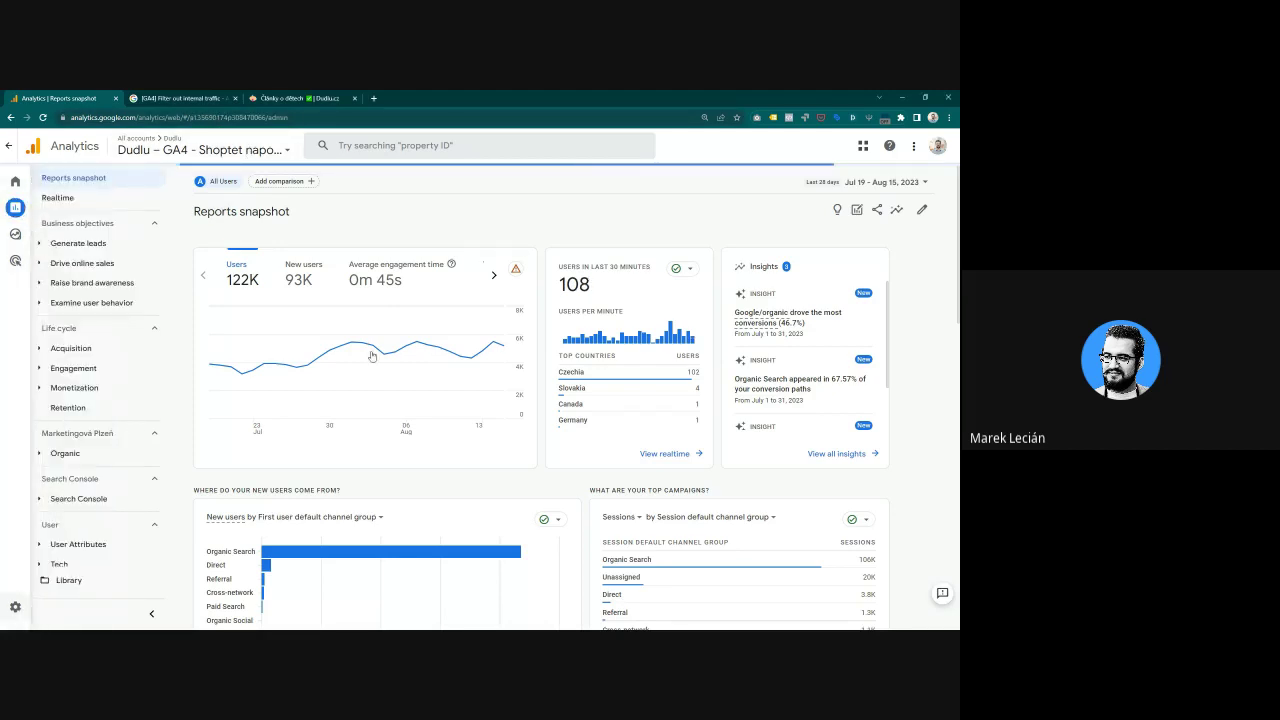
{"action": "scroll", "coordinate": [463, 434], "scroll_direction": "down", "scroll_amount": 1}
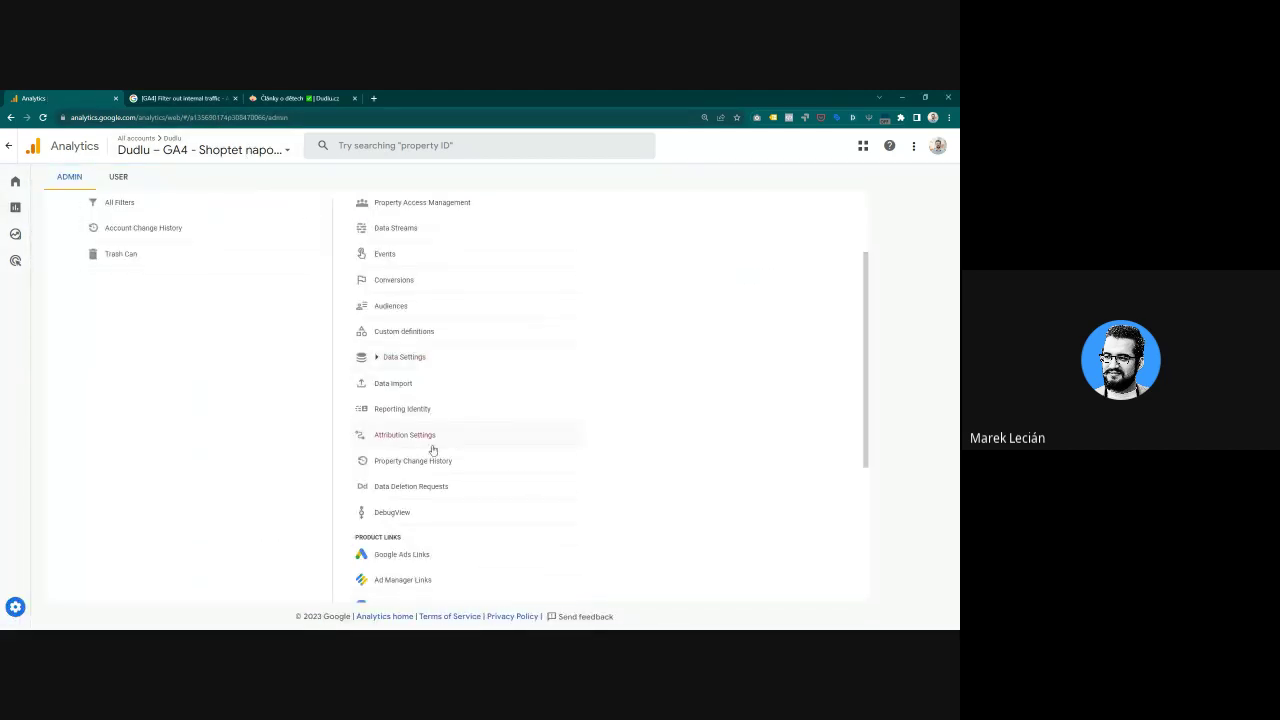
{"action": "left_click", "coordinate": [426, 434]}
{"action": "left_click", "coordinate": [196, 414]}
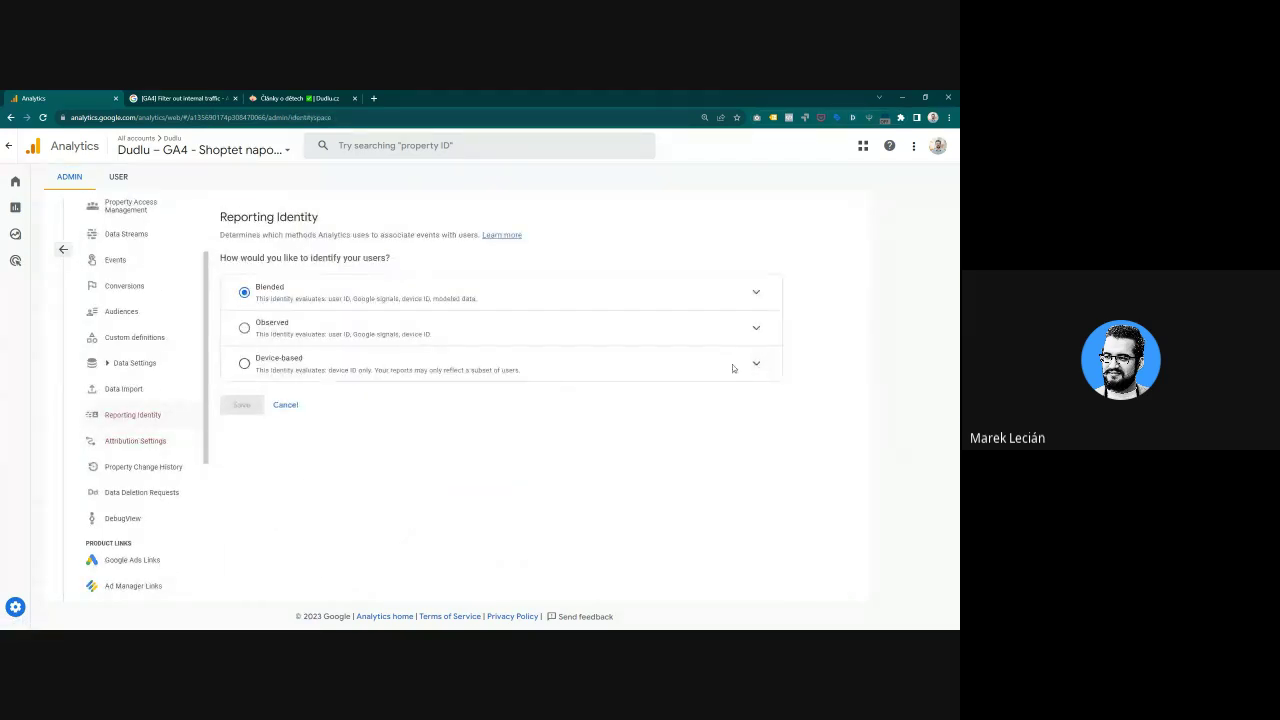
Step: Expand the Device-based, Observed and Blended details and compare the methods each identity uses to identify users
{"action": "left_click", "coordinate": [756, 364]}
{"action": "left_click", "coordinate": [756, 329]}
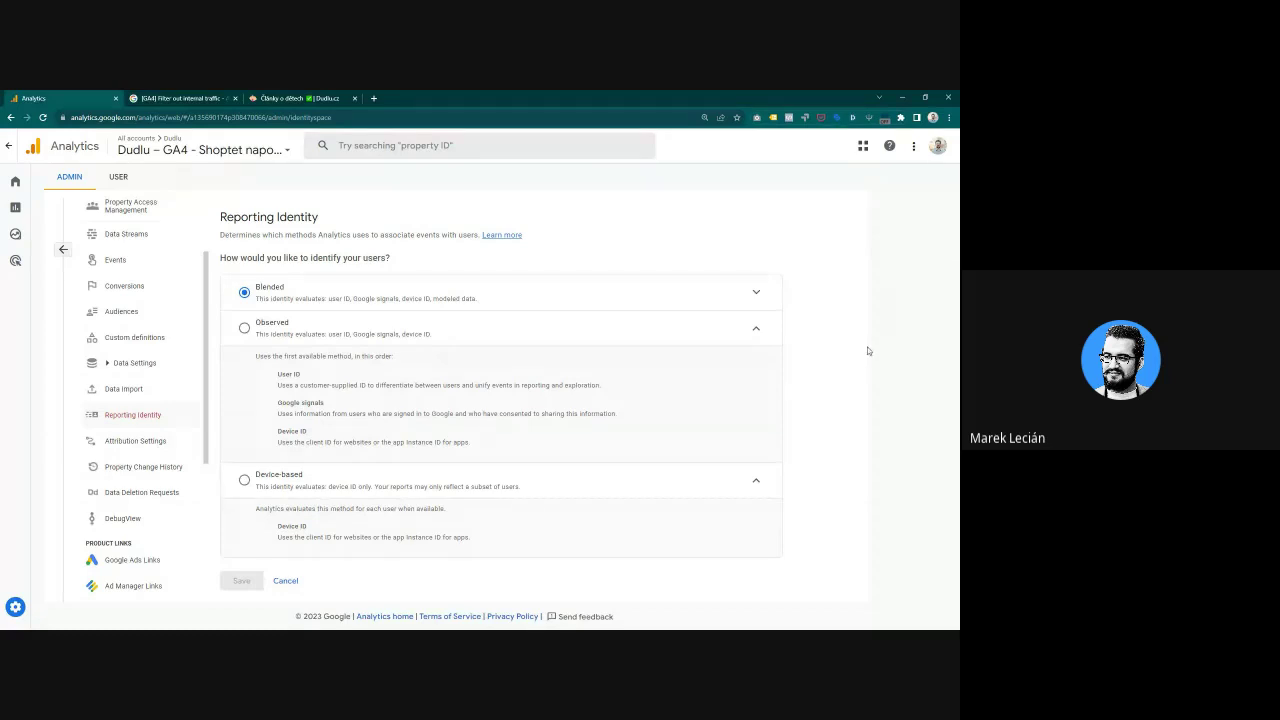
{"action": "left_click", "coordinate": [757, 293]}
{"action": "scroll", "coordinate": [778, 319], "scroll_direction": "down", "scroll_amount": 2}
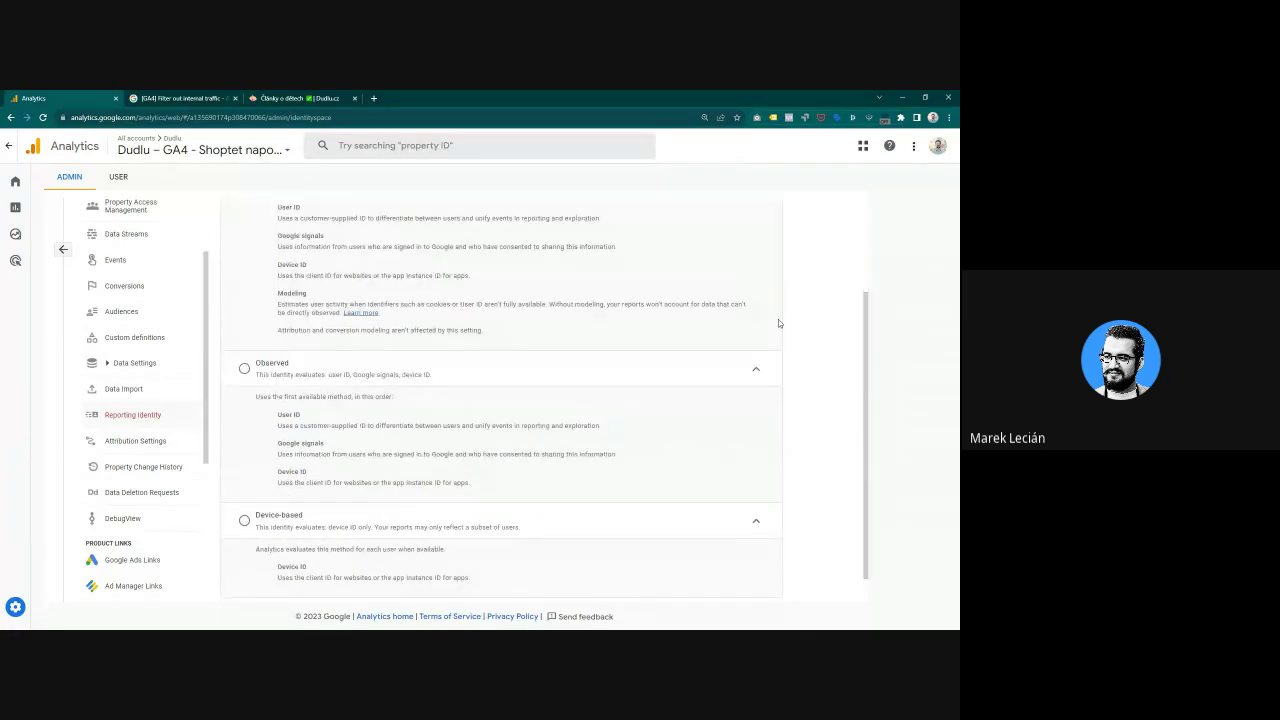
{"action": "scroll", "coordinate": [778, 319], "scroll_direction": "up", "scroll_amount": 1}
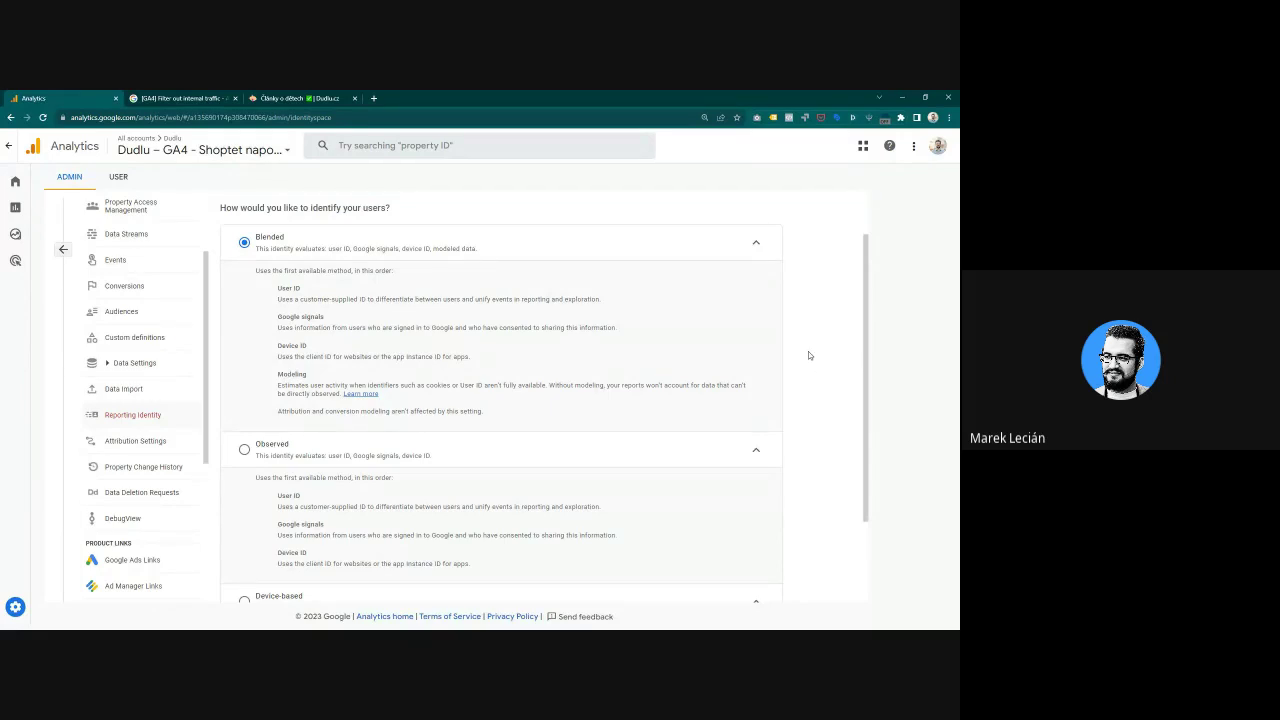
{"action": "scroll", "coordinate": [809, 355], "scroll_direction": "down", "scroll_amount": 1}
{"action": "scroll", "coordinate": [809, 355], "scroll_direction": "up", "scroll_amount": 1}
{"action": "scroll", "coordinate": [809, 355], "scroll_direction": "down", "scroll_amount": 2}
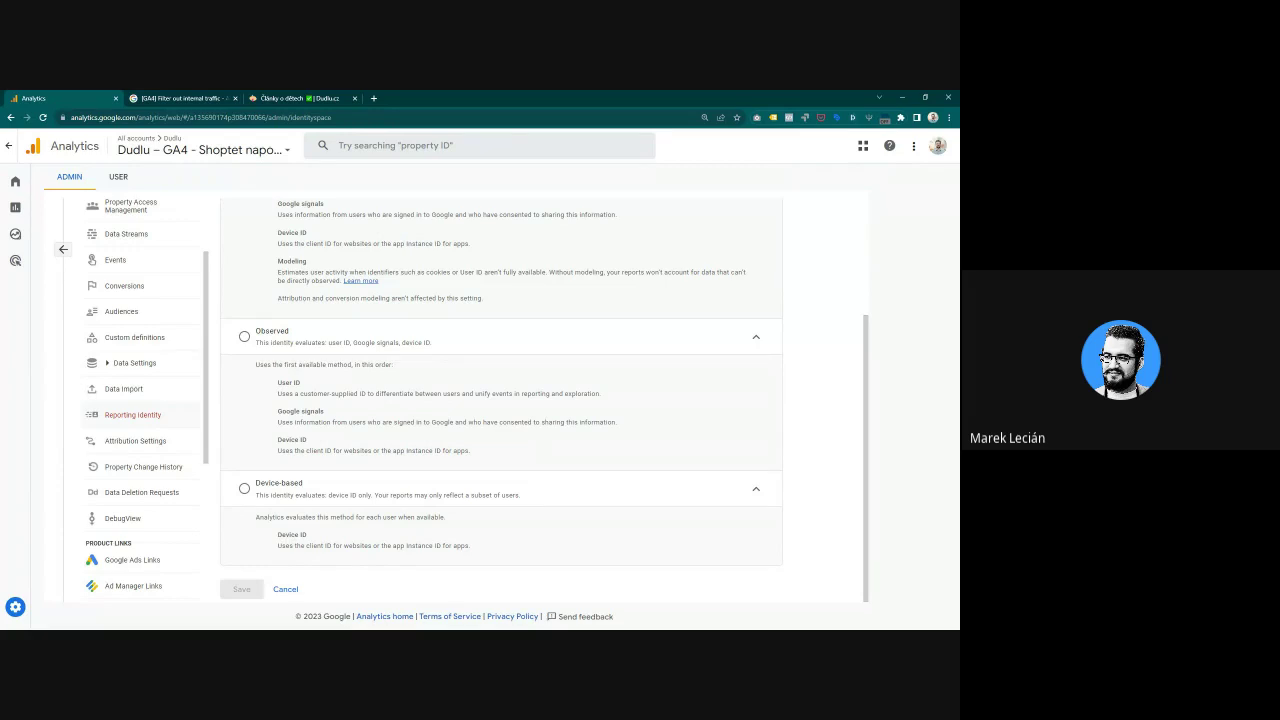
Step: Show the Reports snapshots of the Shoptet and GTM properties in side-by-side windows with both report navigation menus collapsed
{"action": "left_click", "coordinate": [144, 287]}
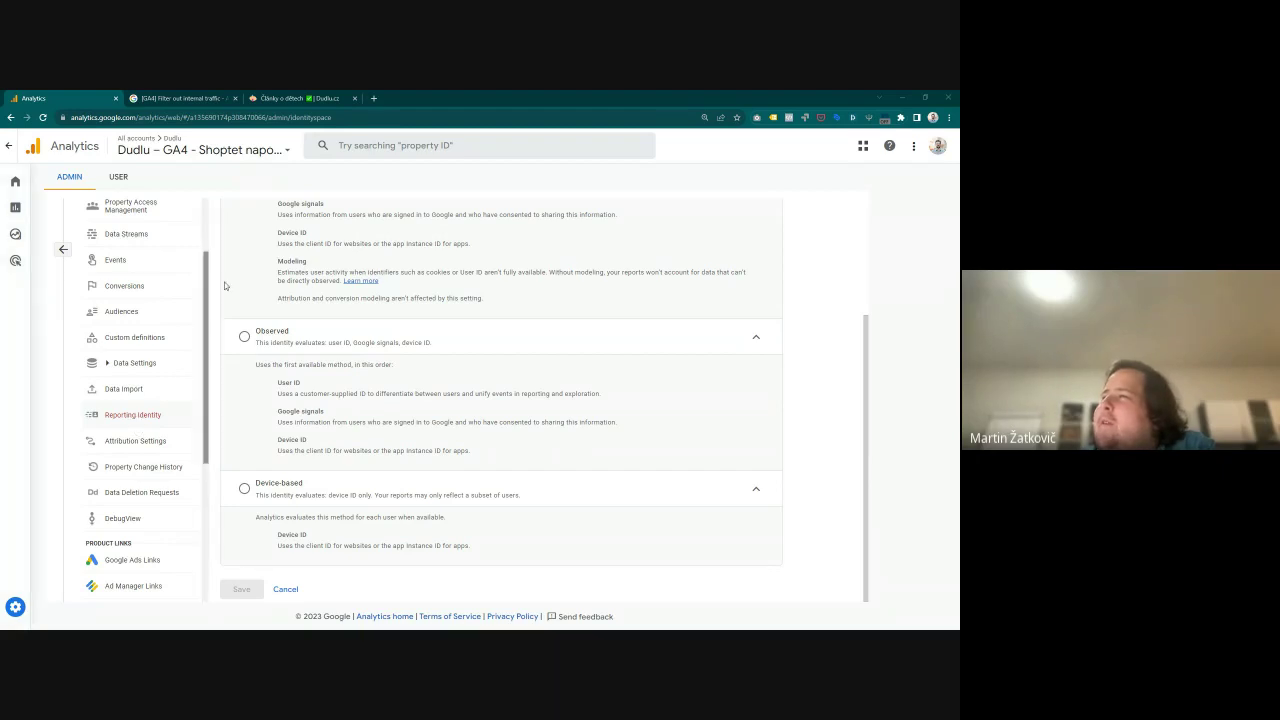
{"action": "scroll", "coordinate": [160, 245], "scroll_direction": "up", "scroll_amount": 2}
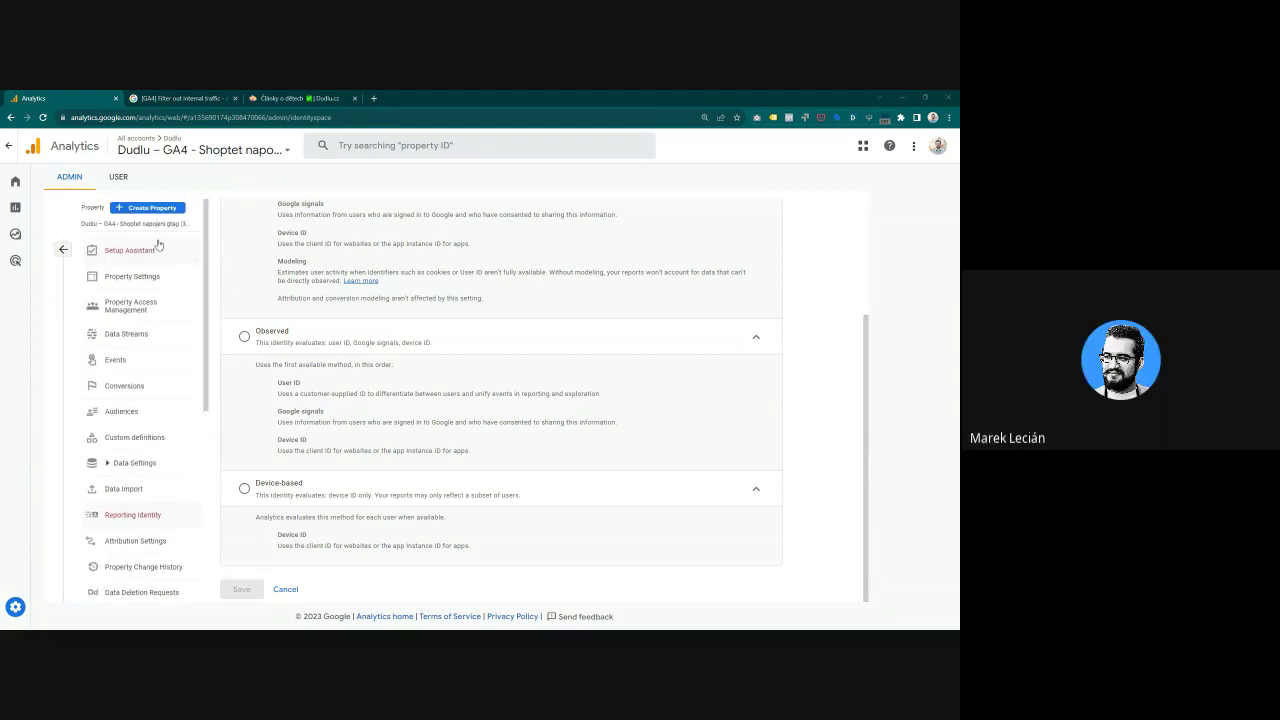
{"action": "left_click", "coordinate": [15, 210]}
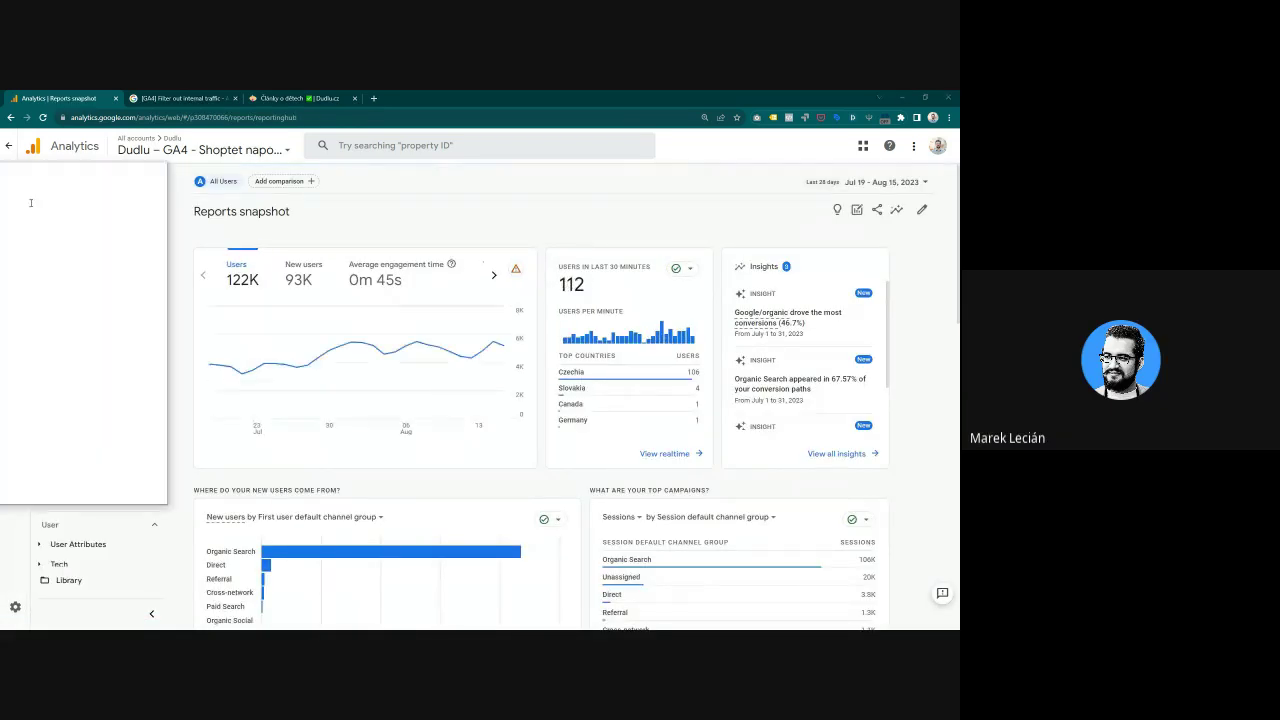
{"action": "left_click_drag", "start_coordinate": [0, 117], "coordinate": [955, 282]}
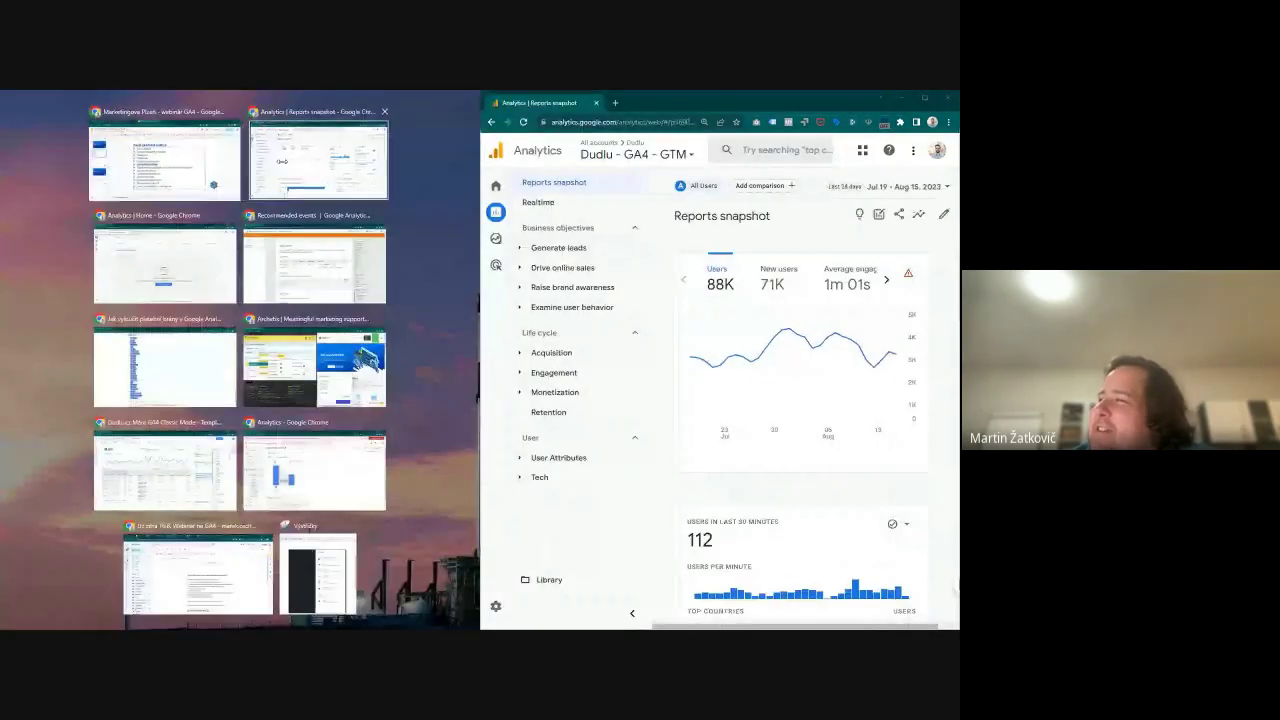
{"action": "left_click", "coordinate": [278, 220]}
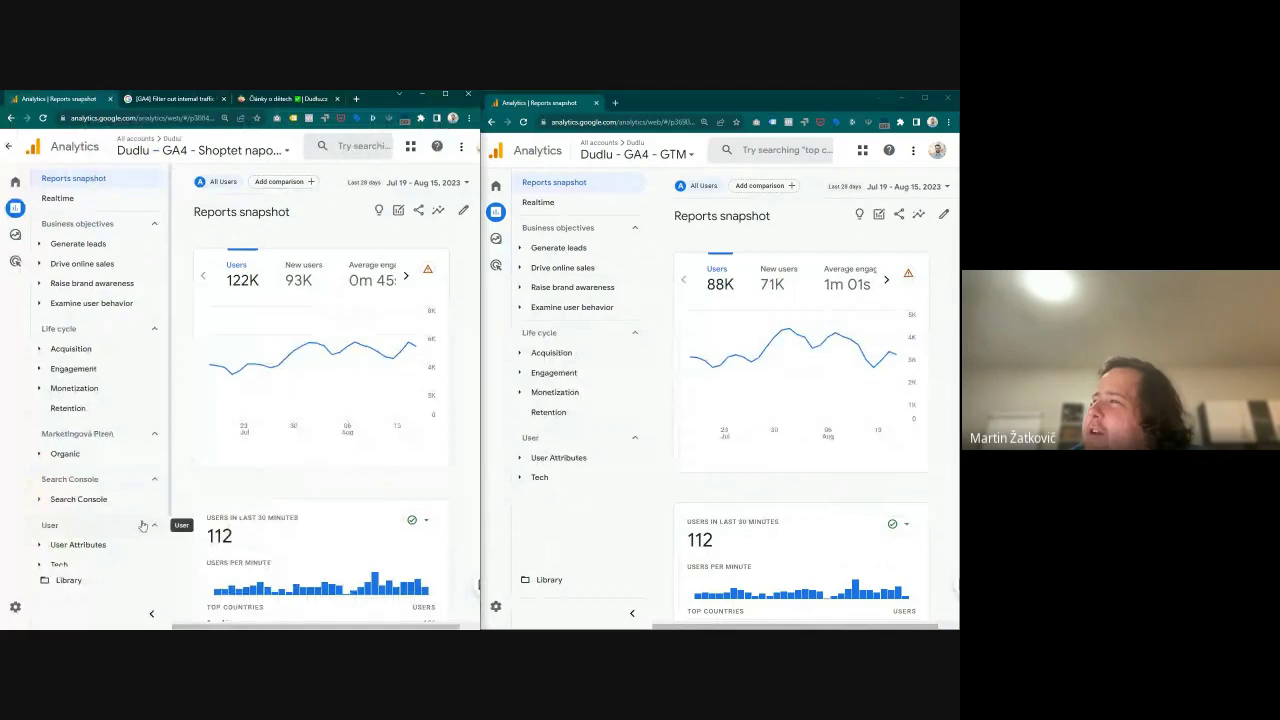
{"action": "left_click", "coordinate": [152, 616]}
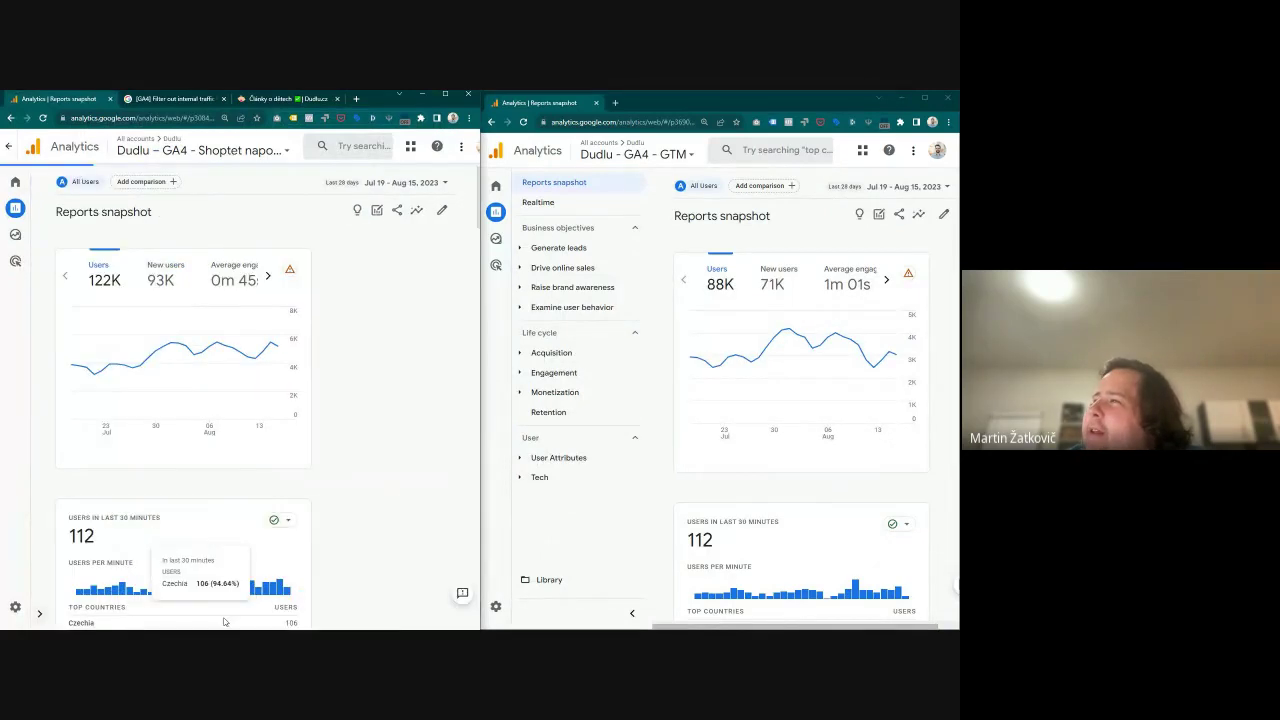
{"action": "left_click", "coordinate": [632, 614]}
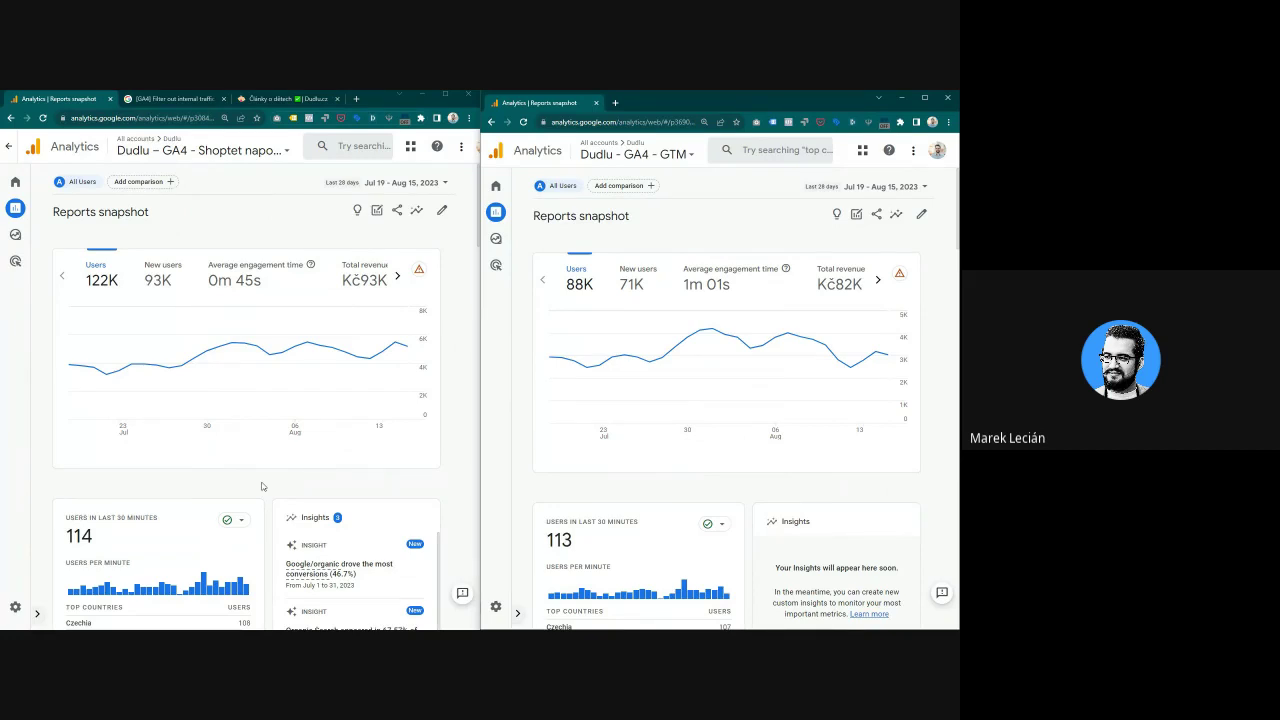
Step: Show the data quality details of the Shoptet property's Users card and highlight the thresholding explanation
{"action": "left_click", "coordinate": [418, 270]}
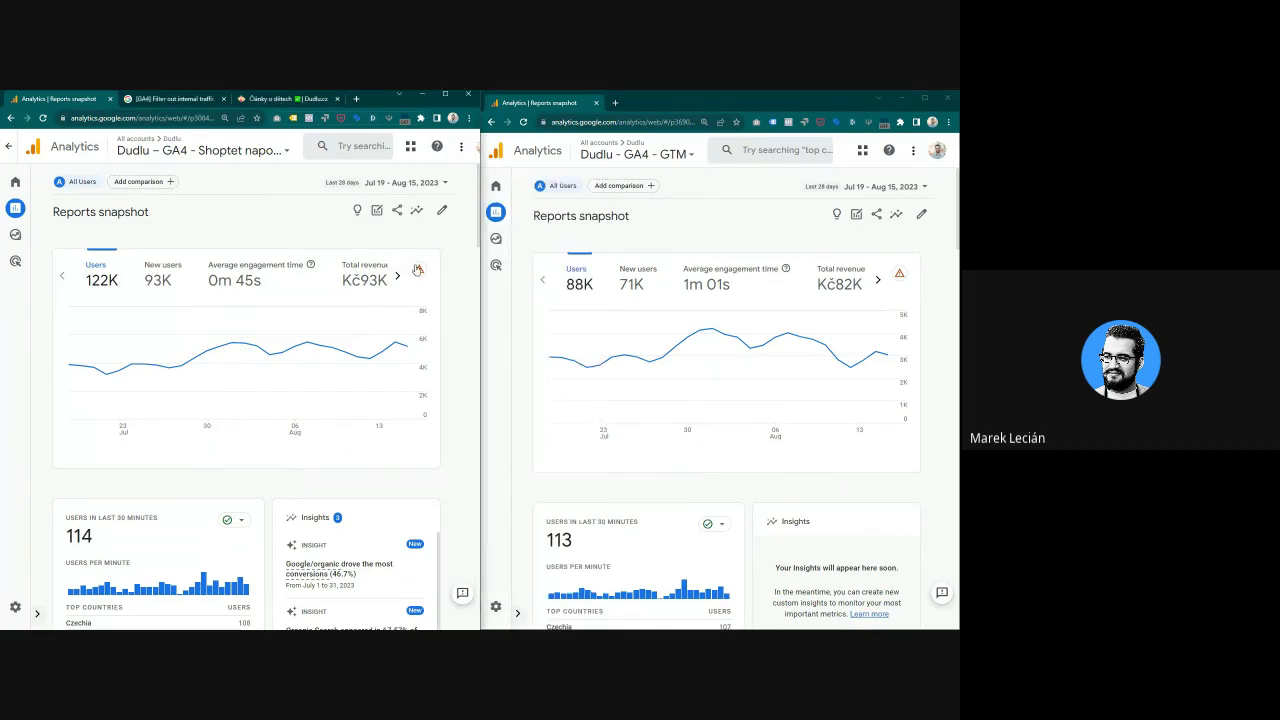
{"action": "left_click_drag", "start_coordinate": [306, 456], "coordinate": [257, 405]}
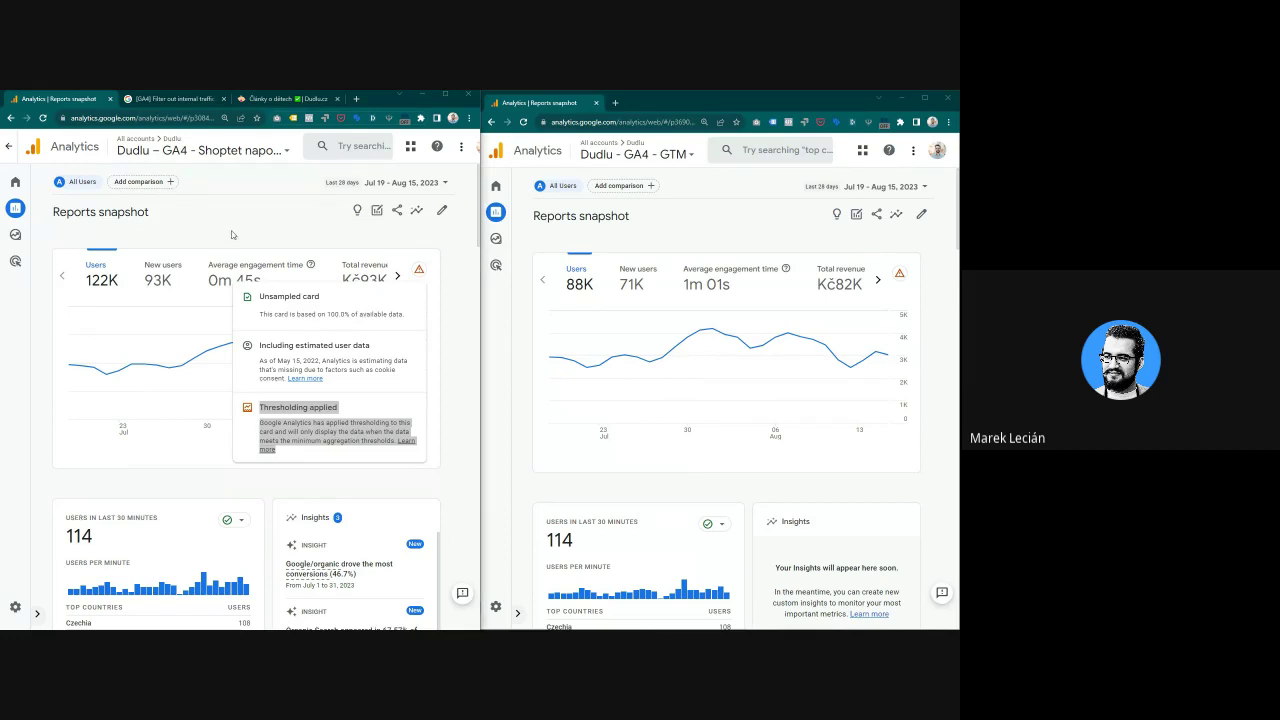
{"action": "mouse_move", "coordinate": [392, 321]}
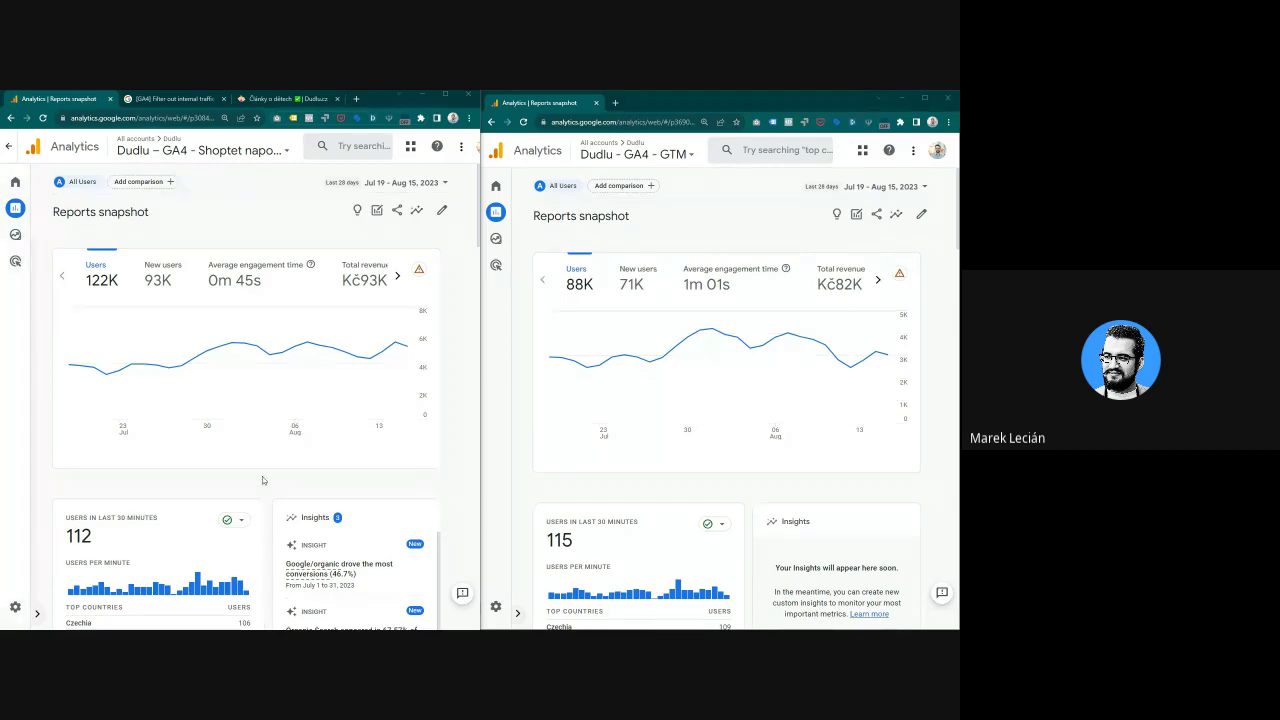
Step: Create all five suggested custom insights in the GTM property, covering anomalies in daily event count, users, views, conversions and revenue
{"action": "scroll", "coordinate": [838, 505], "scroll_direction": "down", "scroll_amount": 2}
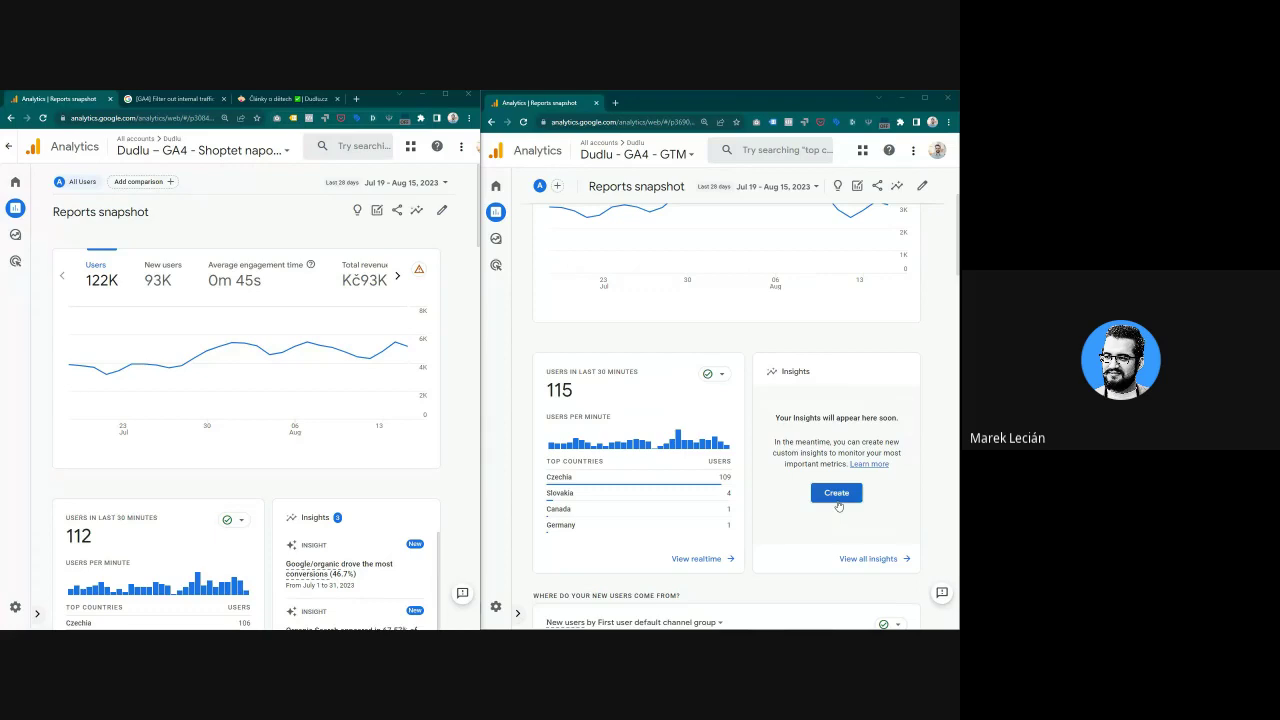
{"action": "left_click", "coordinate": [837, 493]}
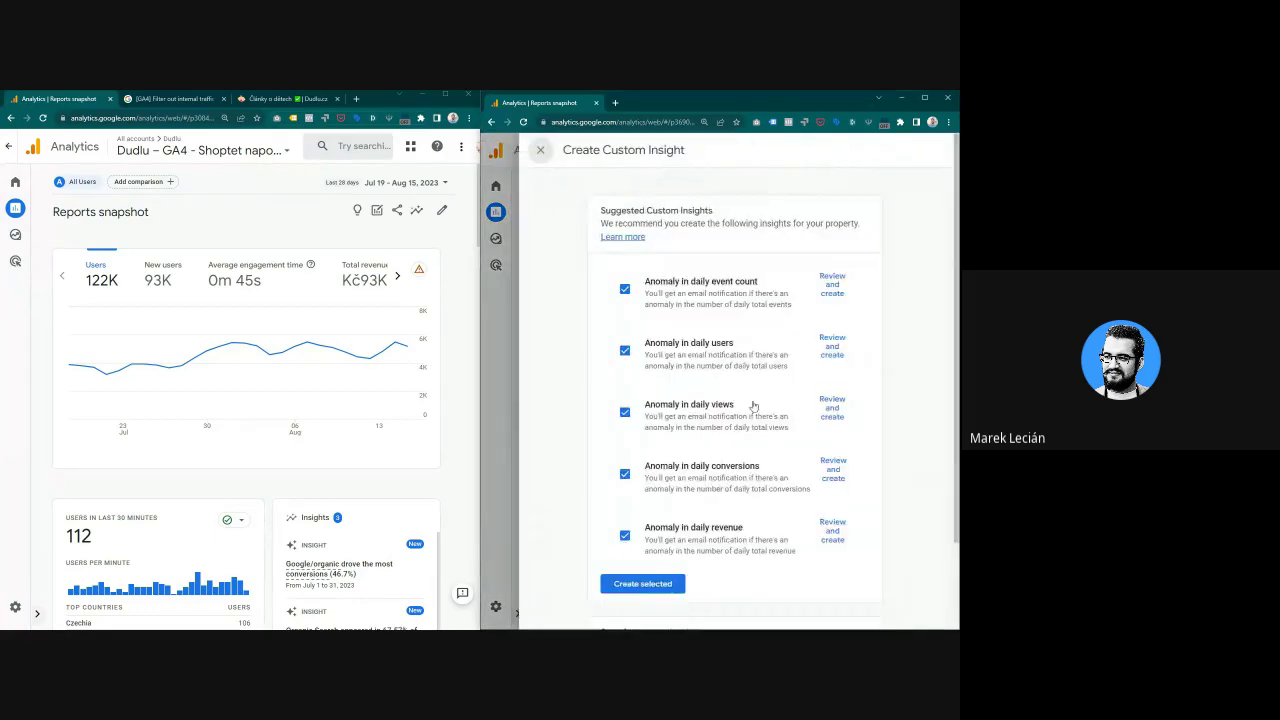
{"action": "scroll", "coordinate": [659, 482], "scroll_direction": "down", "scroll_amount": 1}
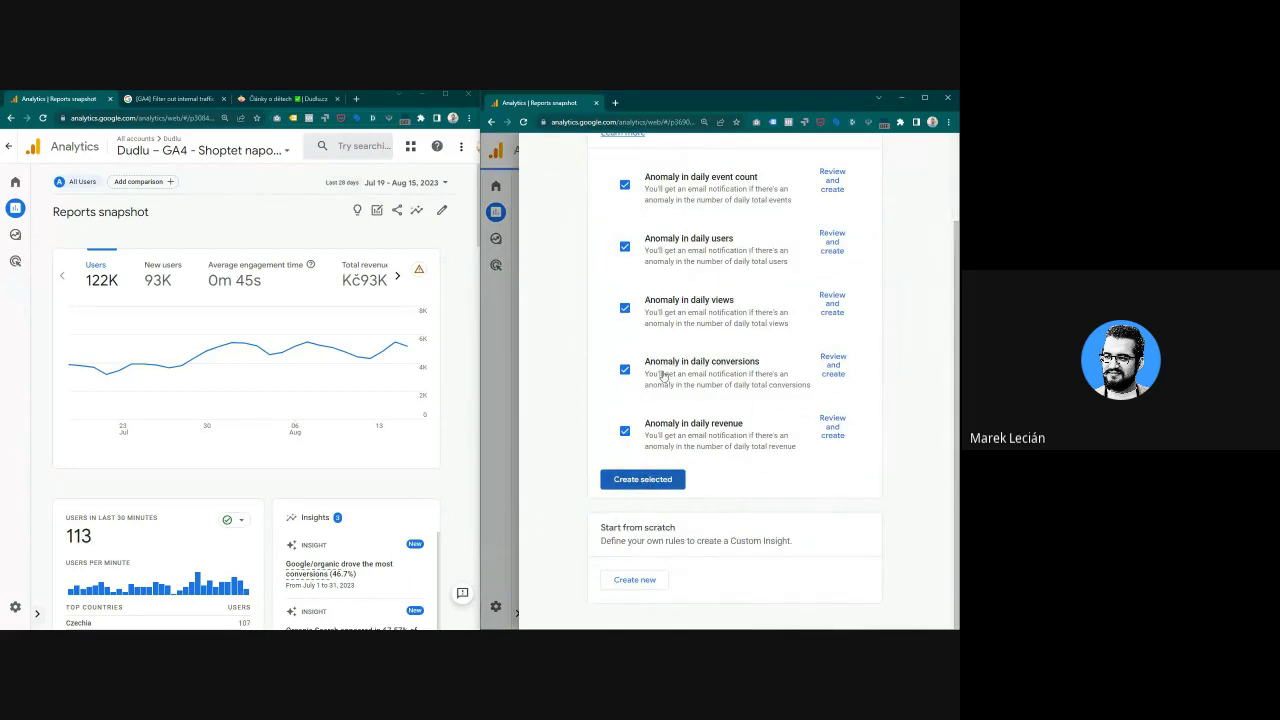
{"action": "scroll", "coordinate": [662, 376], "scroll_direction": "up", "scroll_amount": 1}
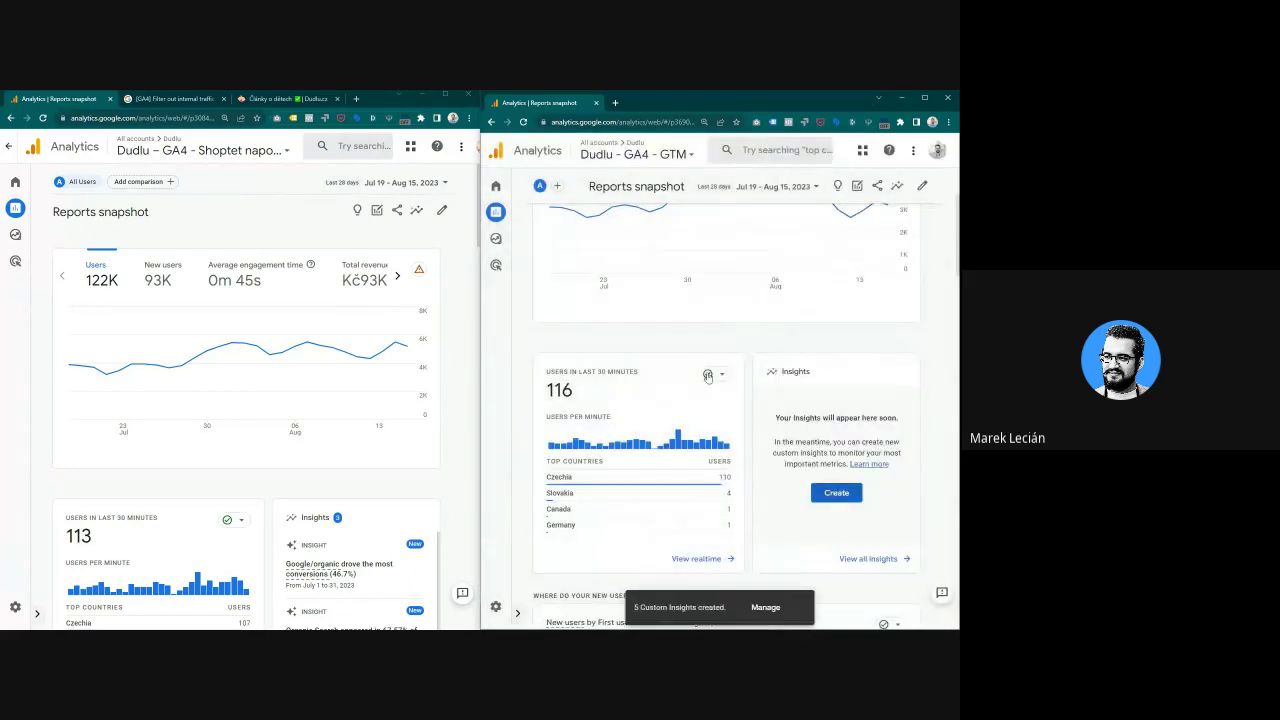
{"action": "scroll", "coordinate": [716, 382], "scroll_direction": "up", "scroll_amount": 2}
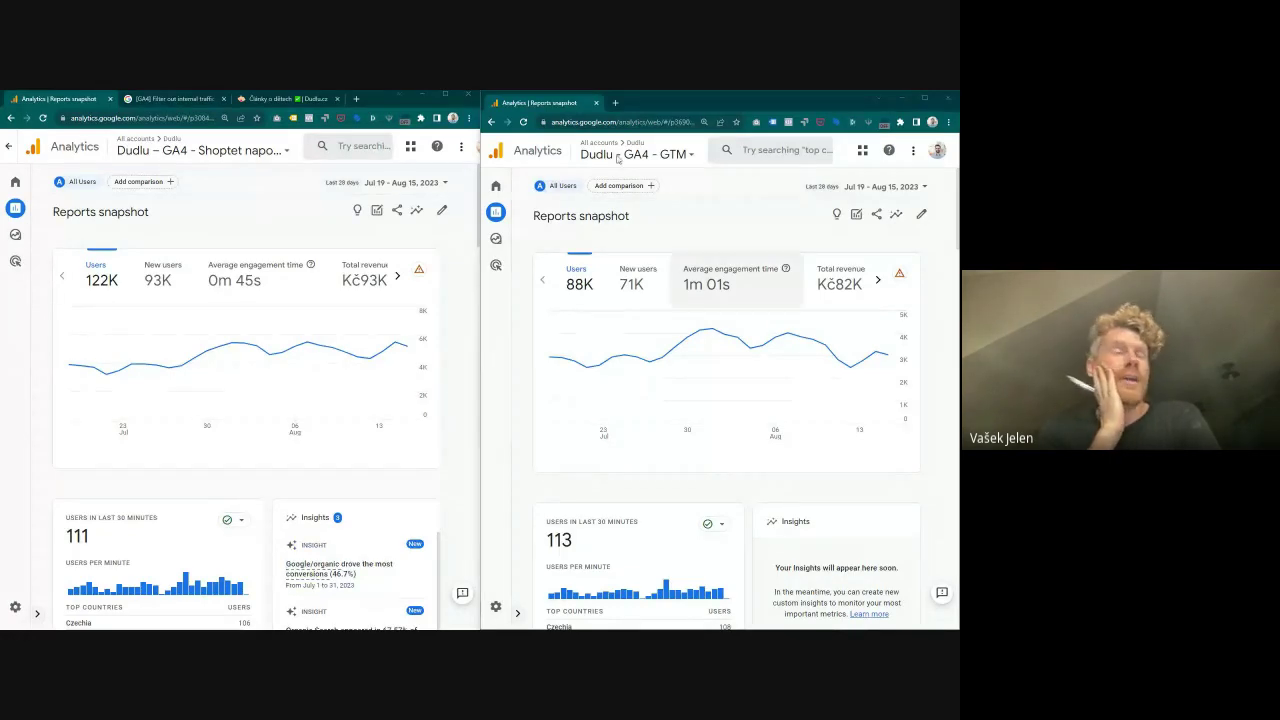
Step: Open the Shoptet property again in a new browser tab and look through its administration settings
{"action": "left_click", "coordinate": [193, 119]}
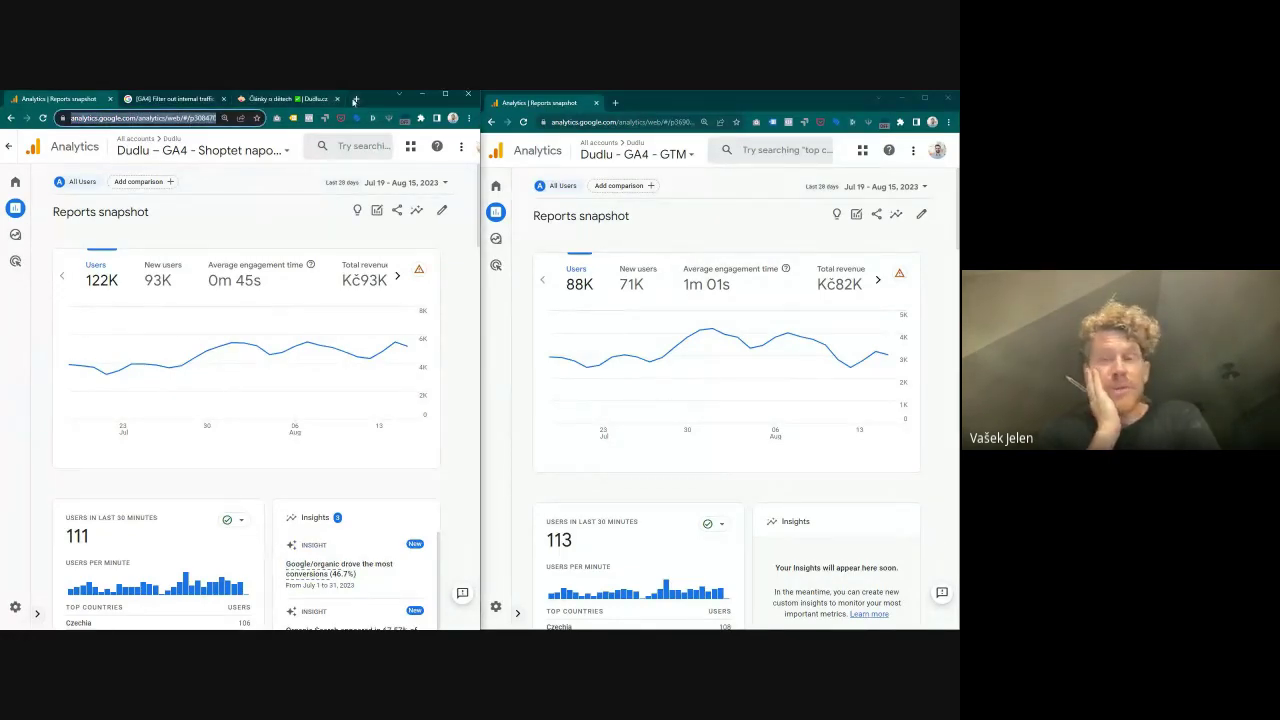
{"action": "left_click", "coordinate": [356, 99]}
{"action": "key", "text": "Return"}
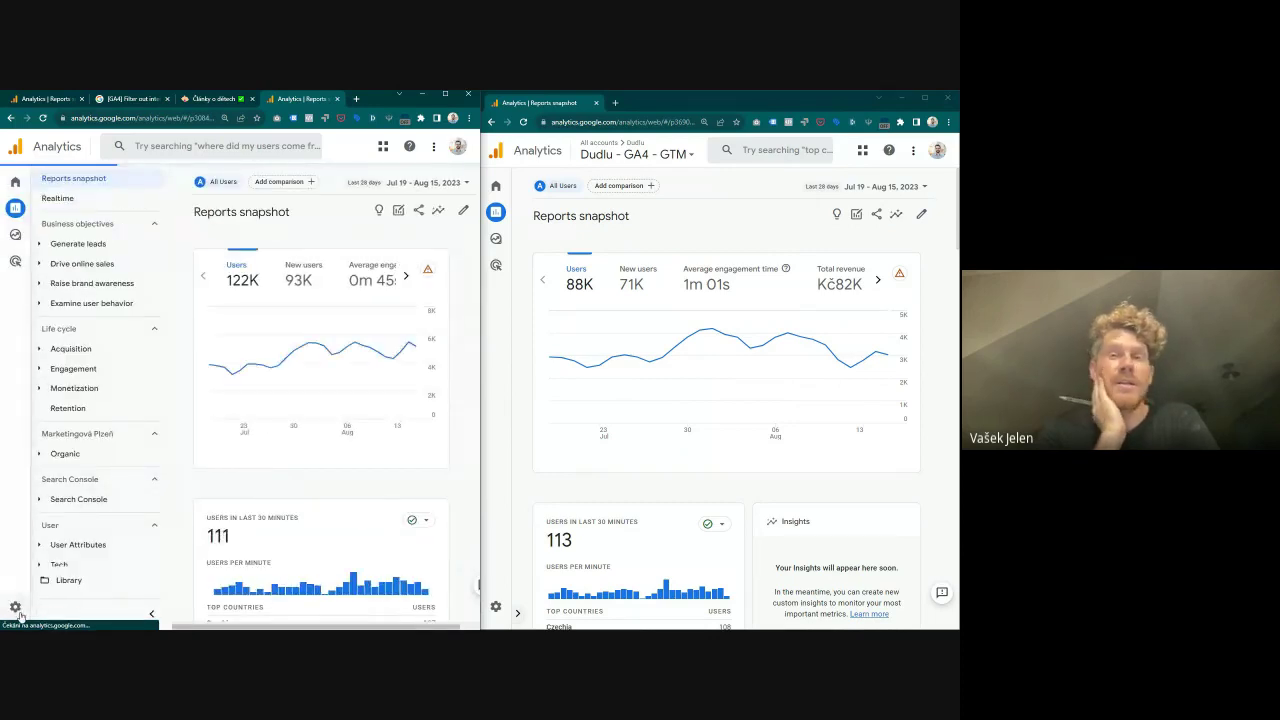
{"action": "left_click", "coordinate": [15, 607]}
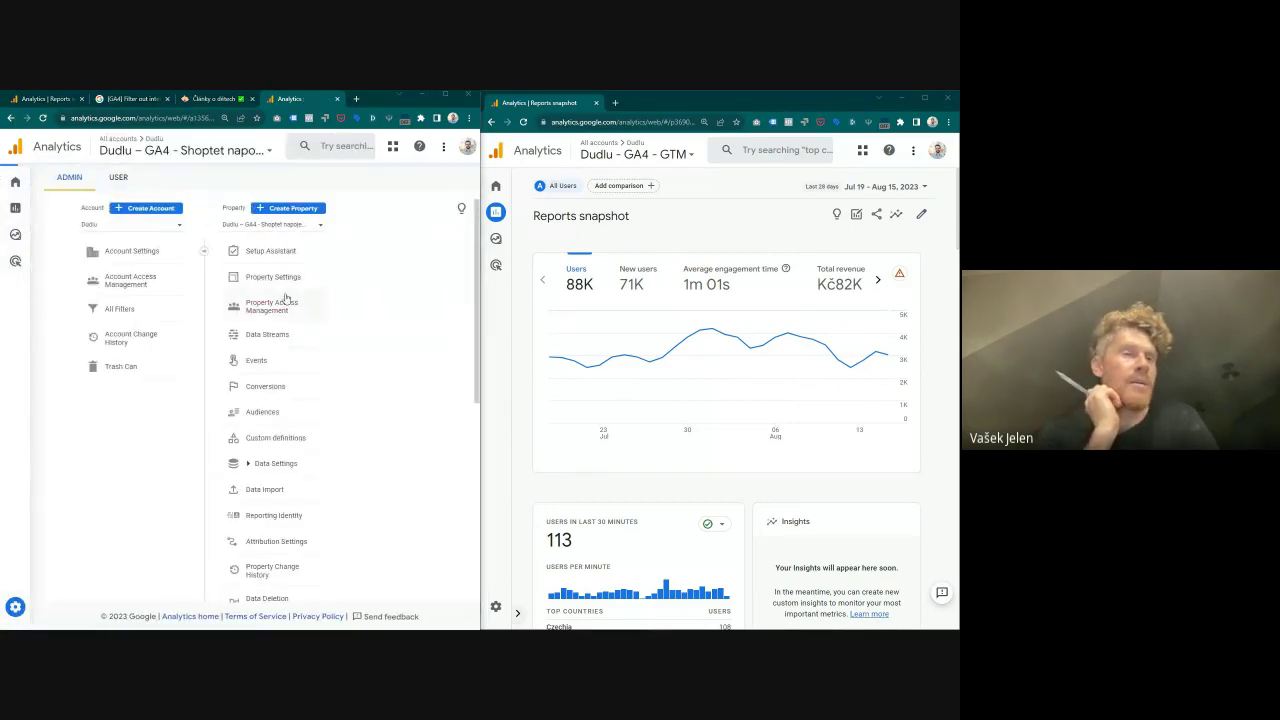
{"action": "scroll", "coordinate": [284, 410], "scroll_direction": "down", "scroll_amount": 2}
{"action": "scroll", "coordinate": [284, 410], "scroll_direction": "up", "scroll_amount": 2}
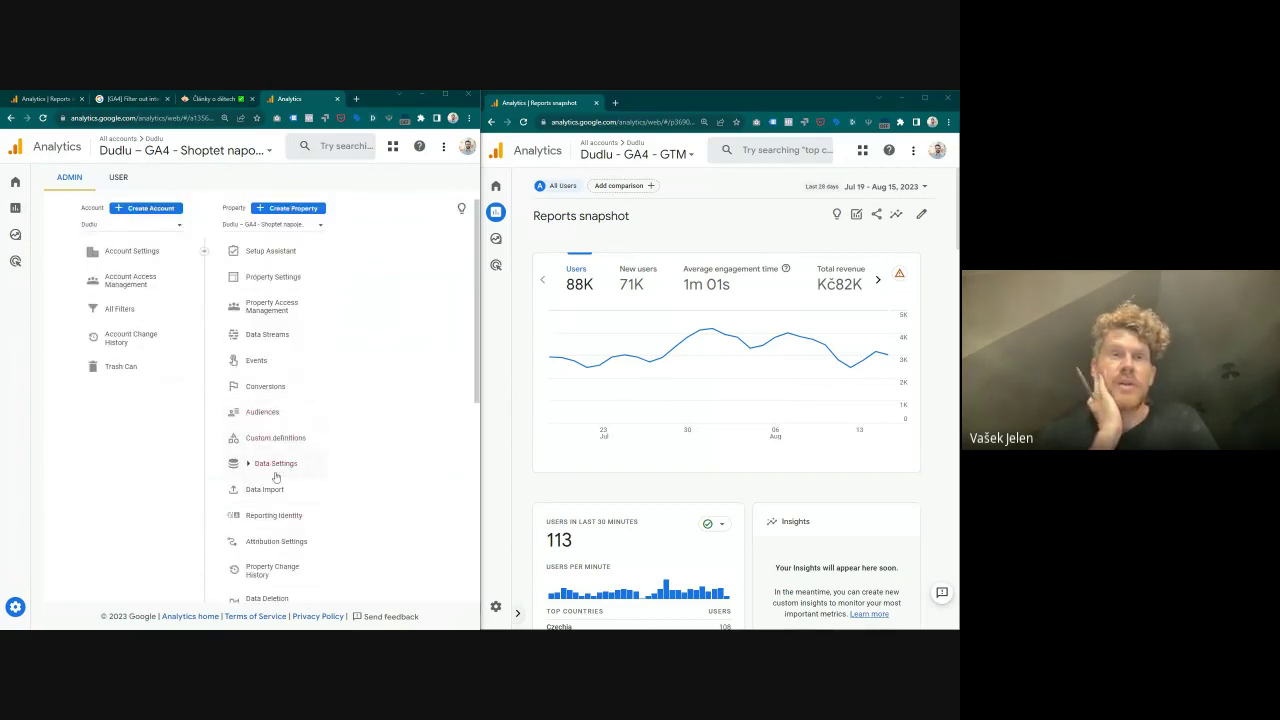
Step: Open the Shoptet property's Reporting Identity settings in a maximized window and examine the details of the Blended, Observed and Device-based options
{"action": "left_click", "coordinate": [272, 518]}
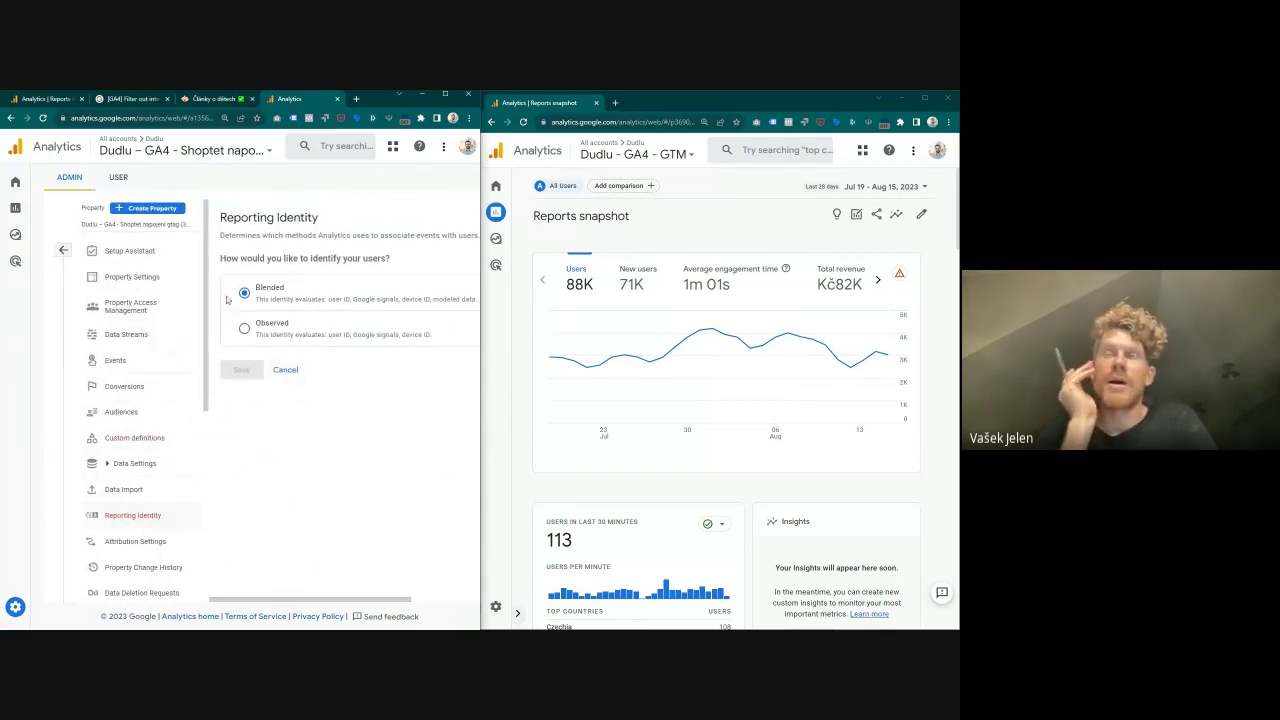
{"action": "left_click", "coordinate": [63, 251]}
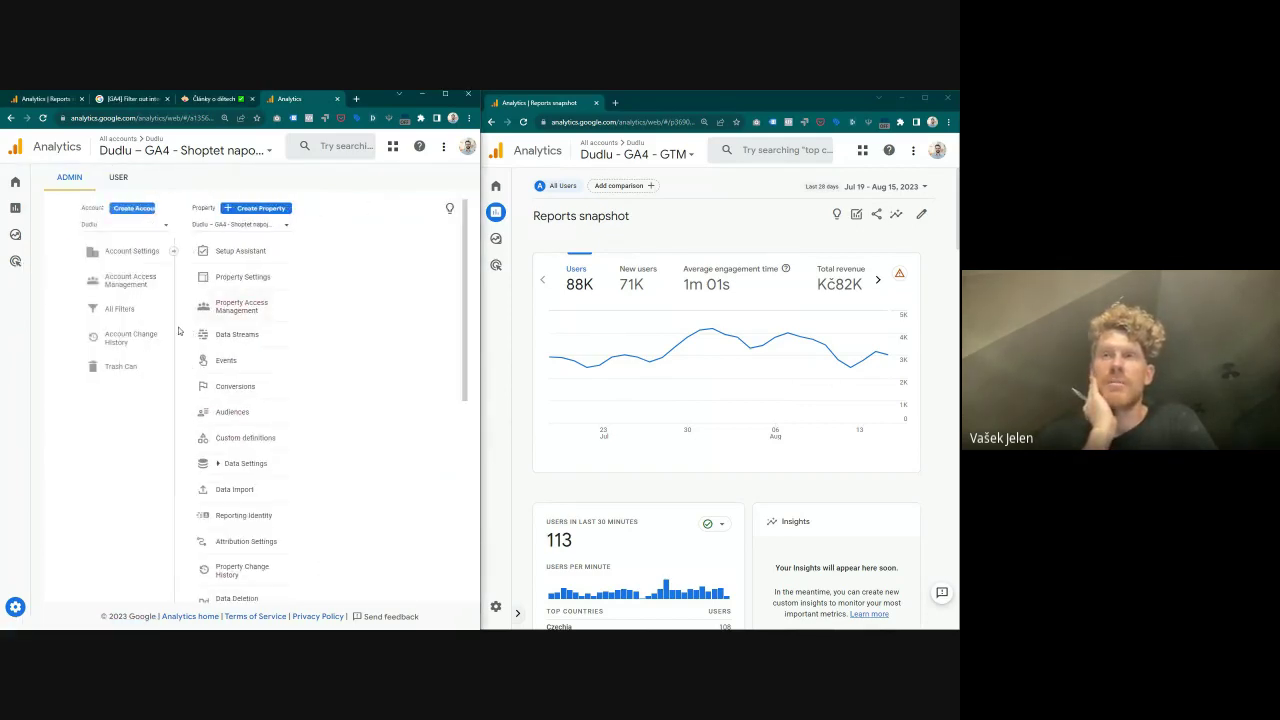
{"action": "left_click", "coordinate": [268, 520]}
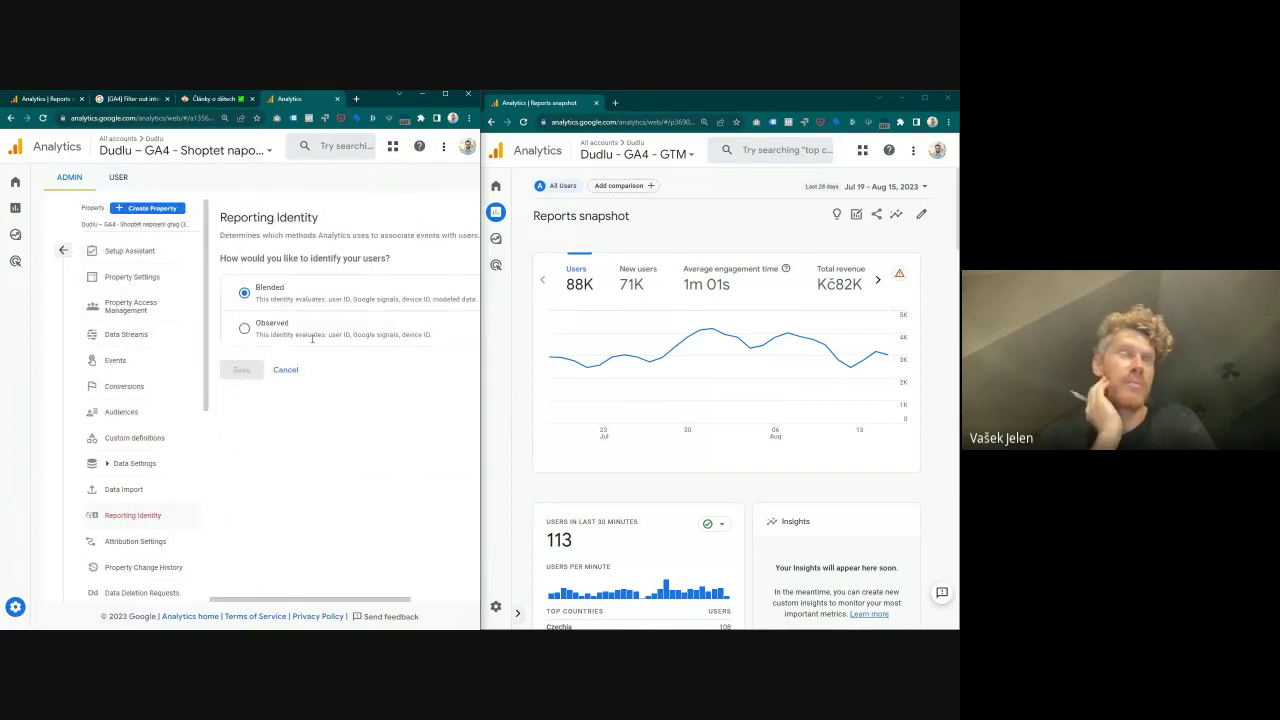
{"action": "left_click", "coordinate": [445, 94]}
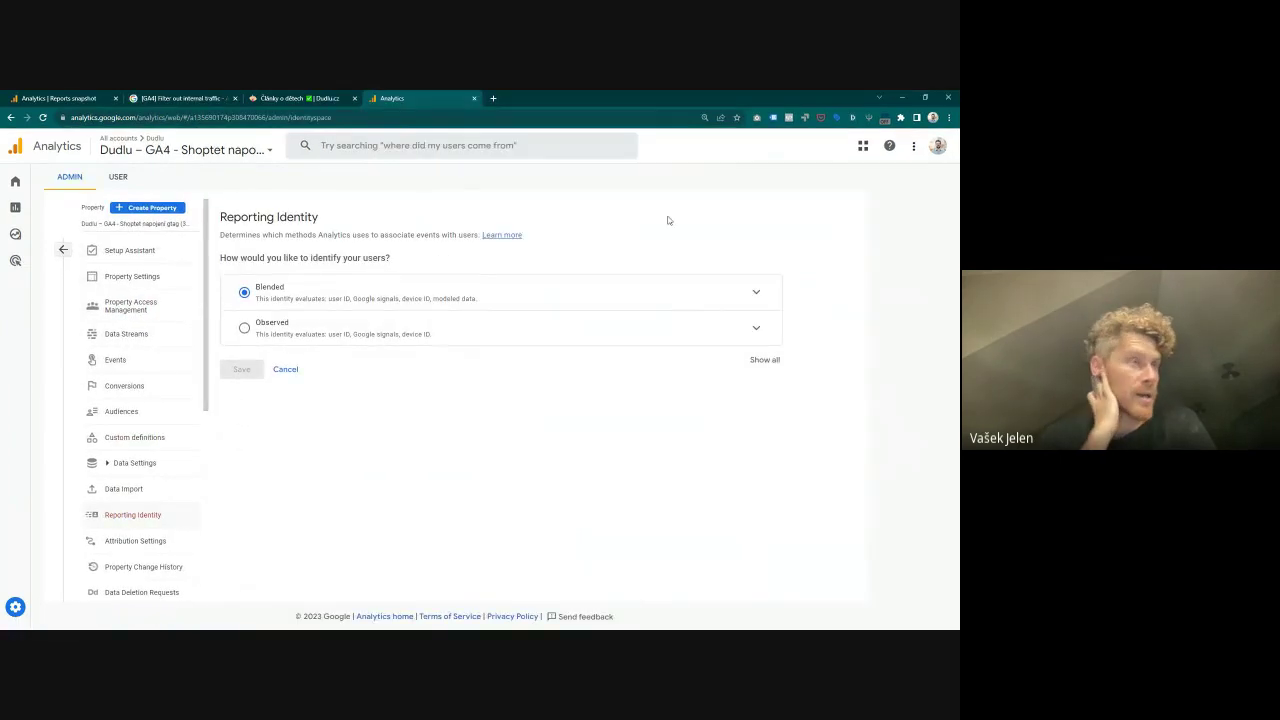
{"action": "left_click", "coordinate": [756, 363]}
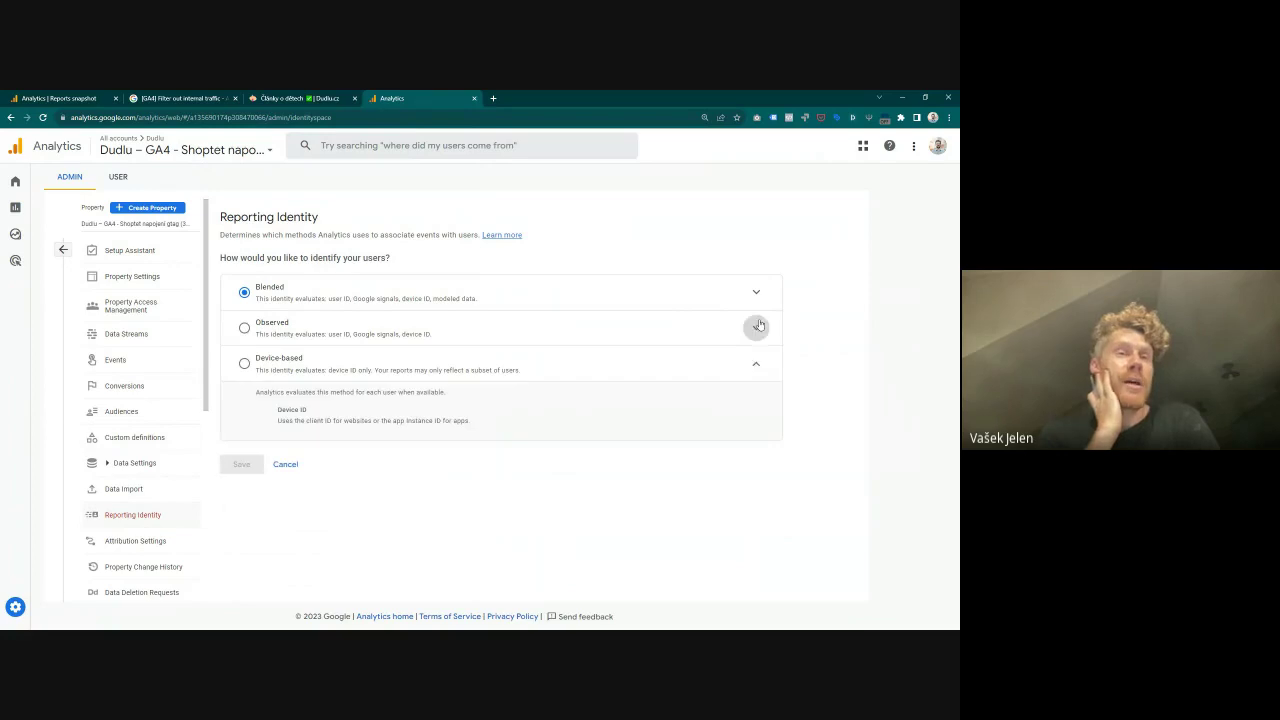
{"action": "left_click", "coordinate": [756, 327]}
{"action": "left_click", "coordinate": [756, 292]}
{"action": "scroll", "coordinate": [815, 348], "scroll_direction": "down", "scroll_amount": 1}
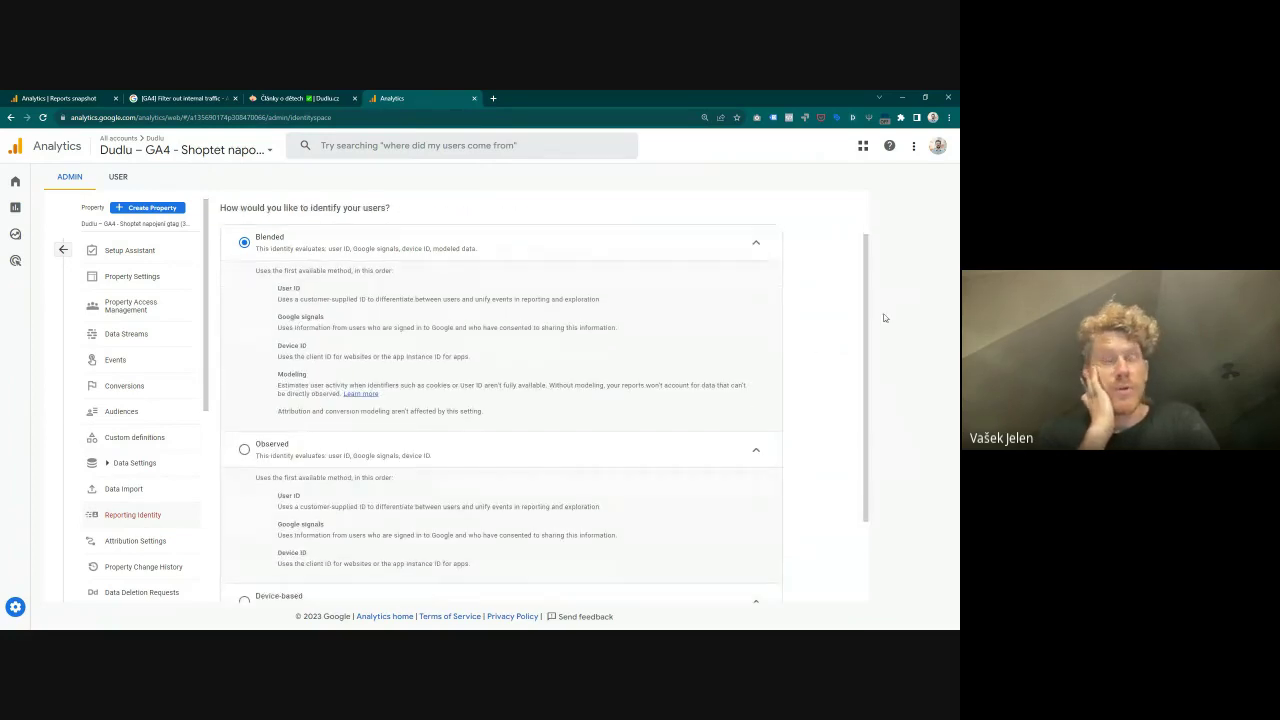
{"action": "mouse_move", "coordinate": [862, 351]}
{"action": "left_mouse_down"}
{"action": "mouse_move", "coordinate": [869, 371]}
{"action": "mouse_move", "coordinate": [860, 366]}
{"action": "left_mouse_up"}
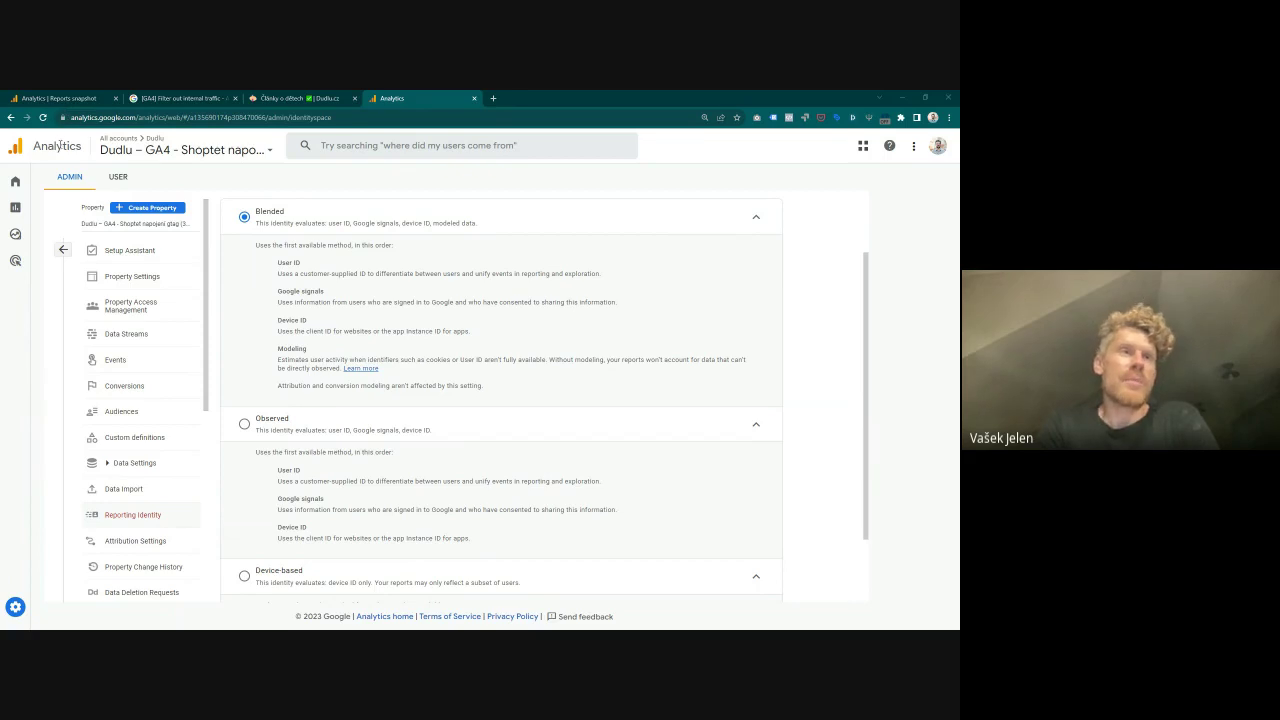
Step: Open the GTM property in a new tab of its own maximized browser window and show its Reporting Identity settings
{"action": "key", "text": "alt+Tab"}
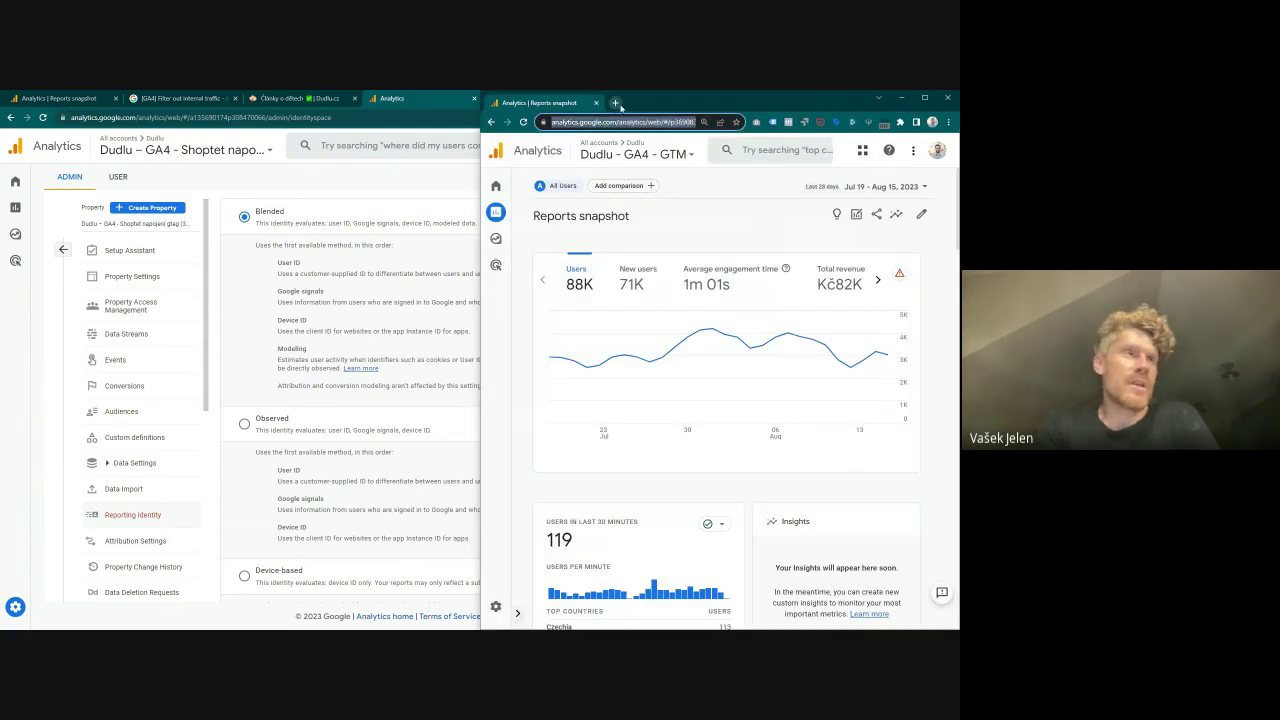
{"action": "left_click", "coordinate": [615, 102]}
{"action": "type", "text": "https://analytics.google.com/analytics/web/#/p369083805/reports/reportinghub"}
{"action": "key", "text": "Return"}
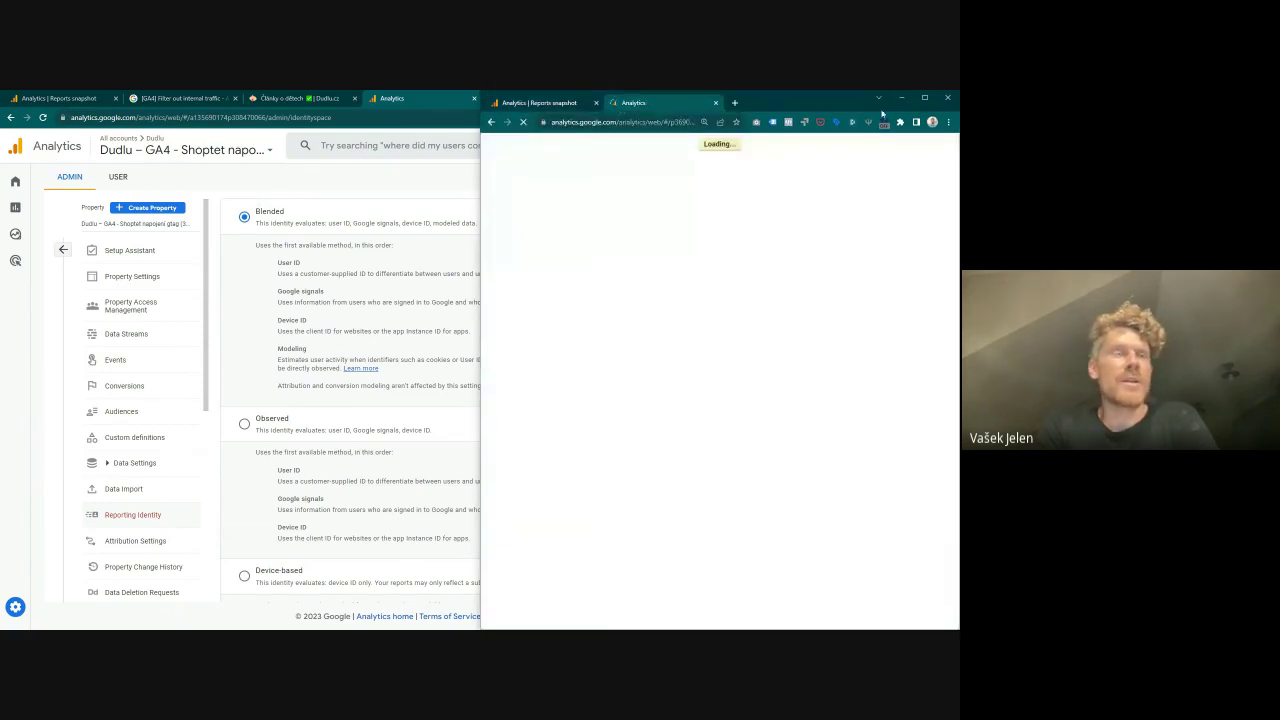
{"action": "left_click", "coordinate": [925, 97]}
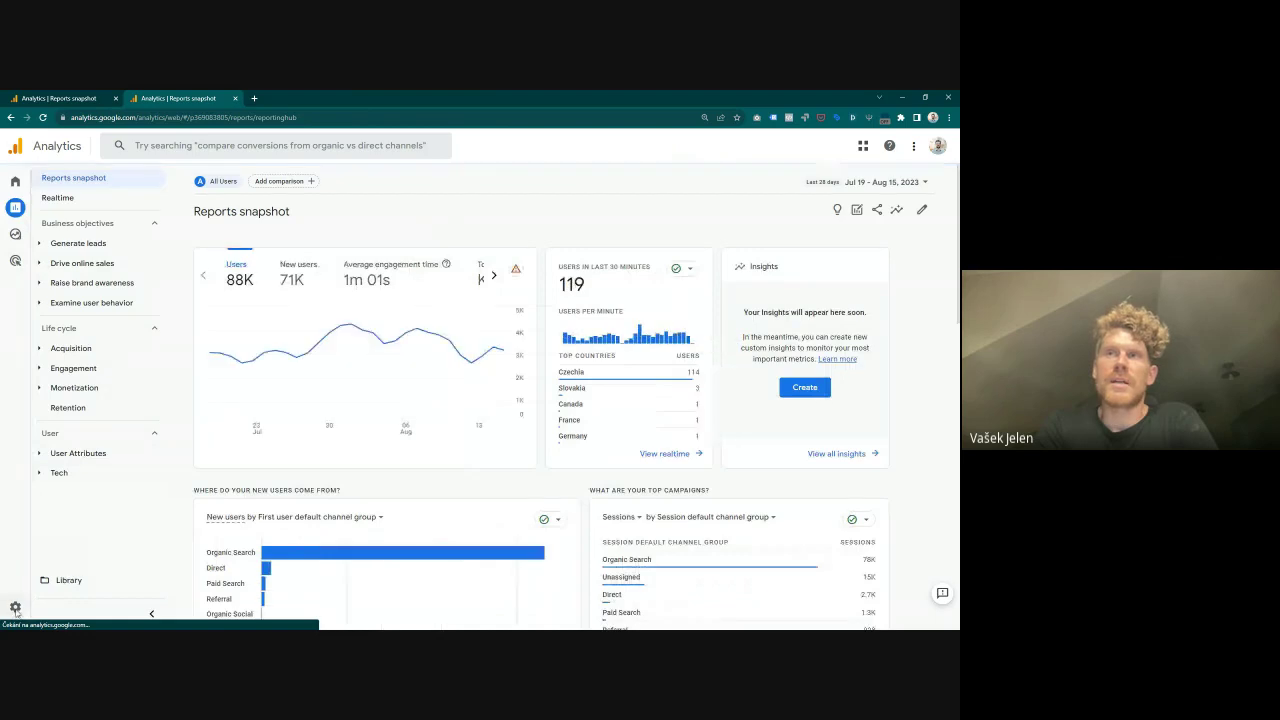
{"action": "left_click", "coordinate": [15, 607]}
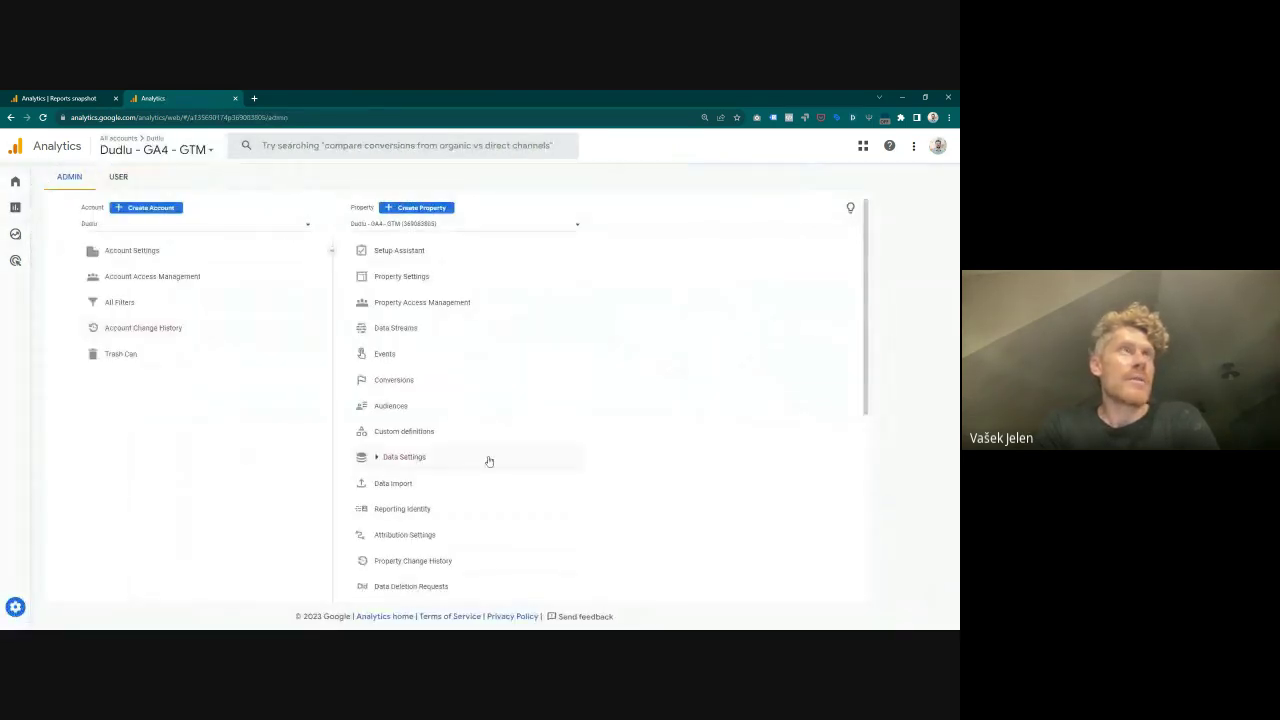
{"action": "left_click", "coordinate": [404, 512]}
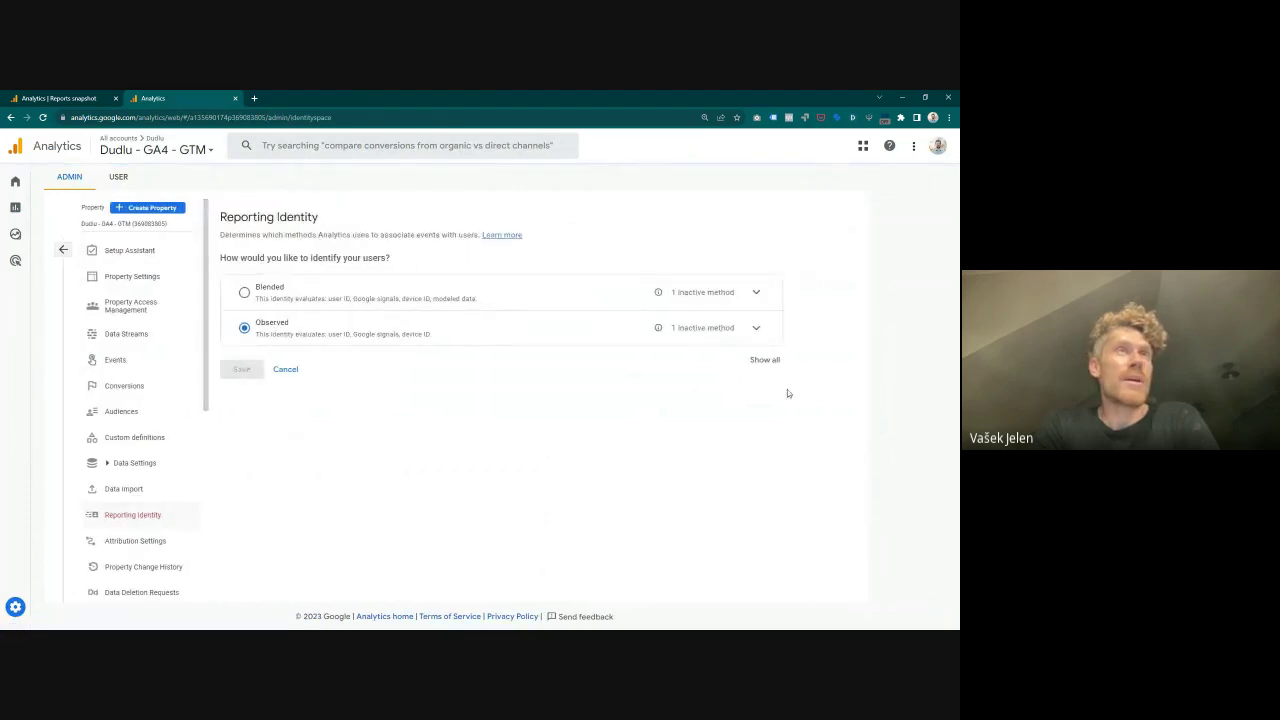
Step: Expand the Observed, Blended and Device-based options of the GTM property and examine which identification methods each one uses
{"action": "left_click", "coordinate": [756, 327]}
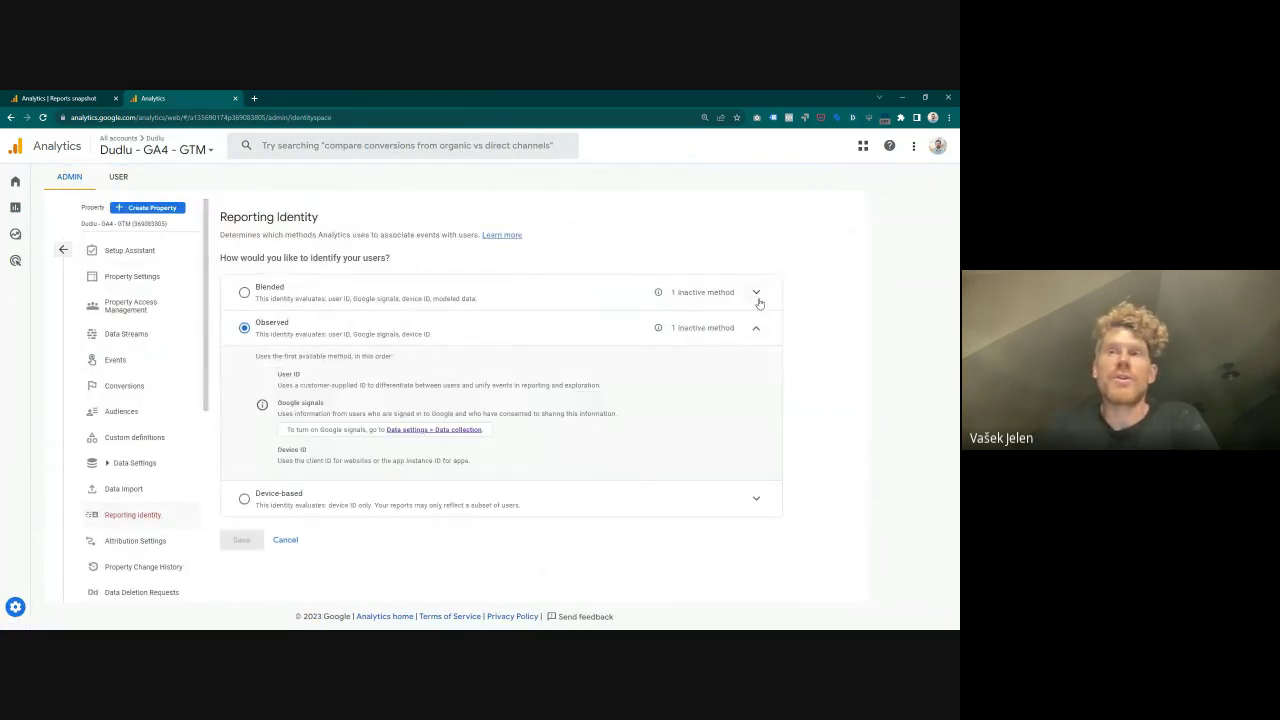
{"action": "left_click", "coordinate": [756, 293]}
{"action": "scroll", "coordinate": [746, 460], "scroll_direction": "down", "scroll_amount": 2}
{"action": "left_click", "coordinate": [756, 589]}
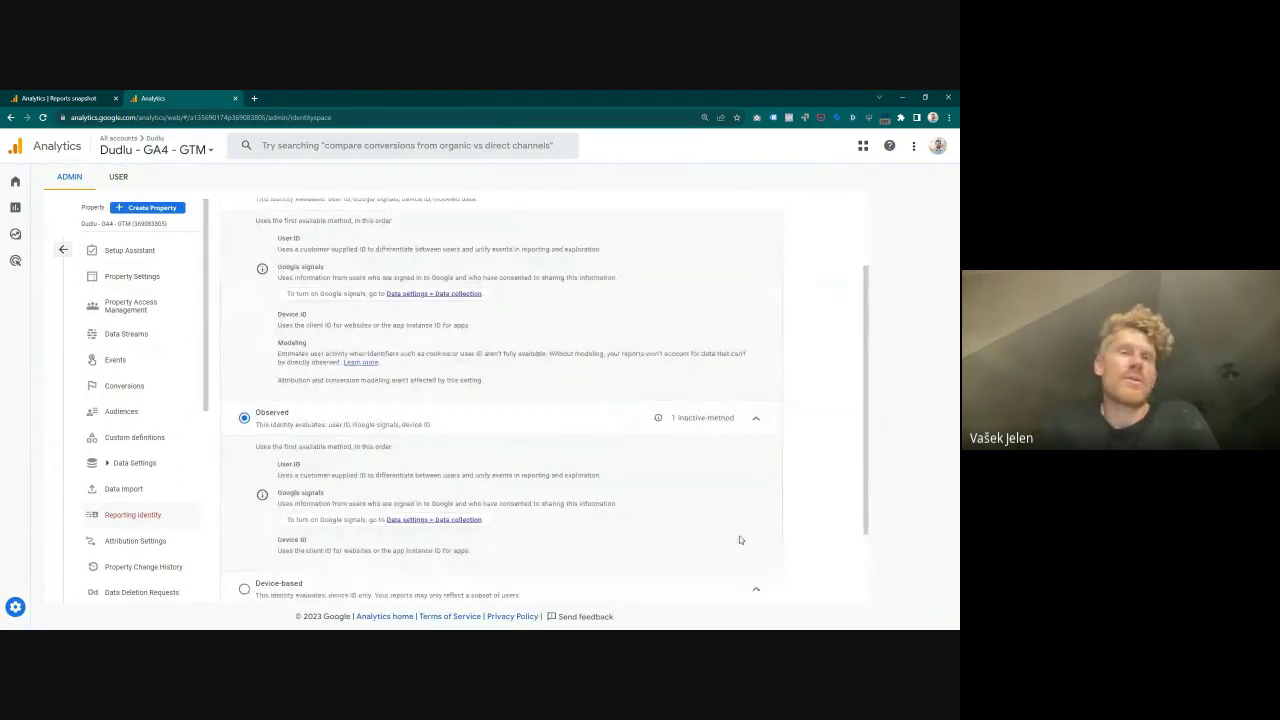
{"action": "scroll", "coordinate": [740, 537], "scroll_direction": "down", "scroll_amount": 1}
{"action": "scroll", "coordinate": [740, 537], "scroll_direction": "up", "scroll_amount": 1}
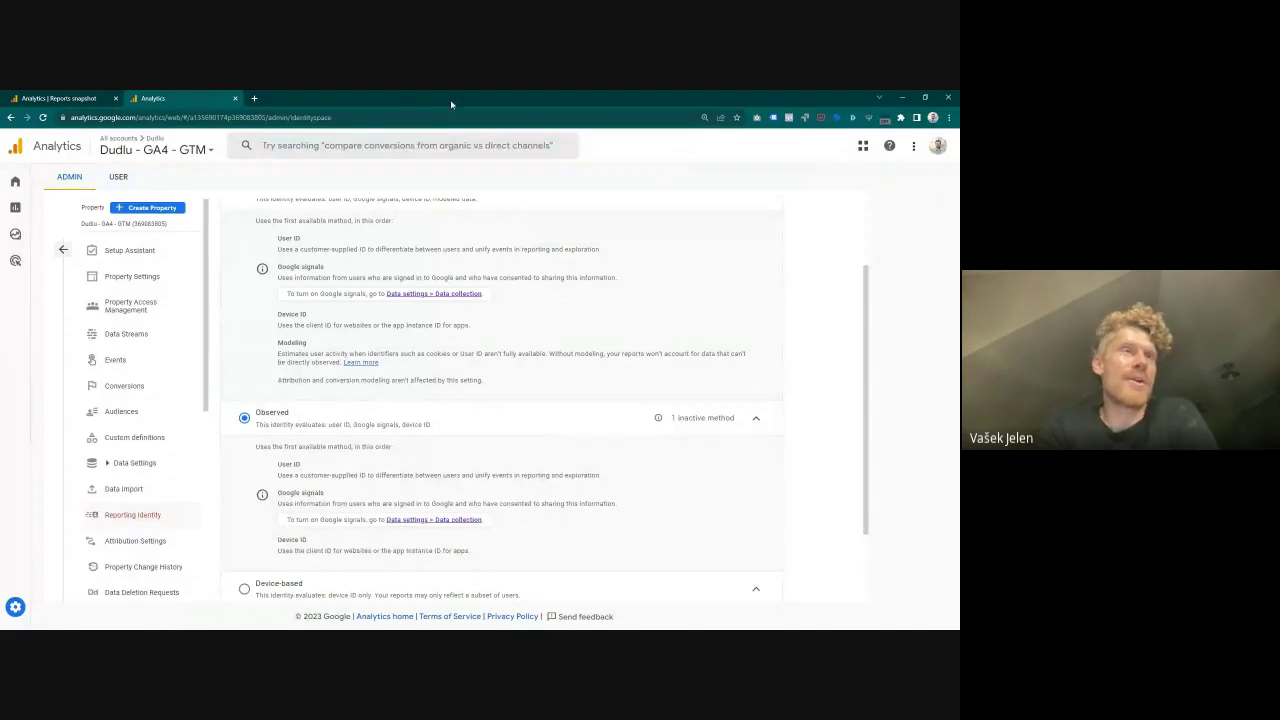
Step: Load the GTM property's Reporting Identity page again in another new browser tab
{"action": "left_click", "coordinate": [273, 113]}
{"action": "key", "text": "ctrl+c"}
{"action": "key", "text": "ctrl+t"}
{"action": "key", "text": "ctrl+v"}
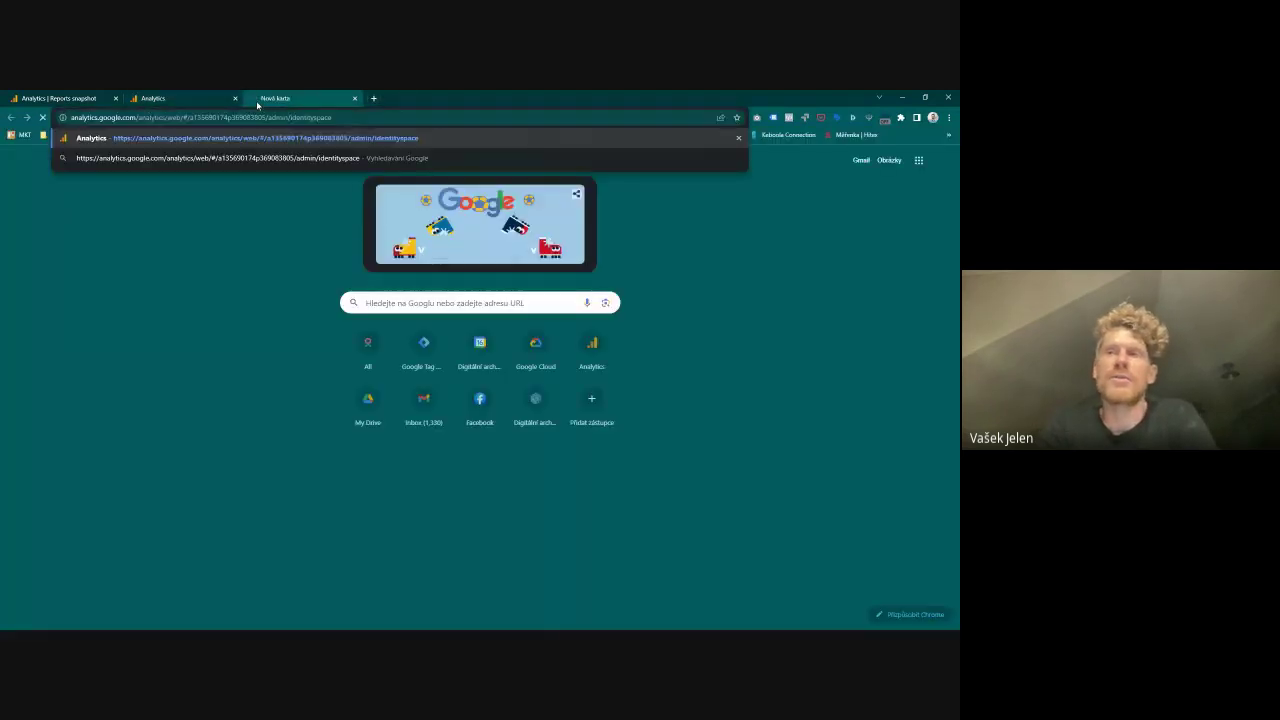
{"action": "key", "text": "Return"}
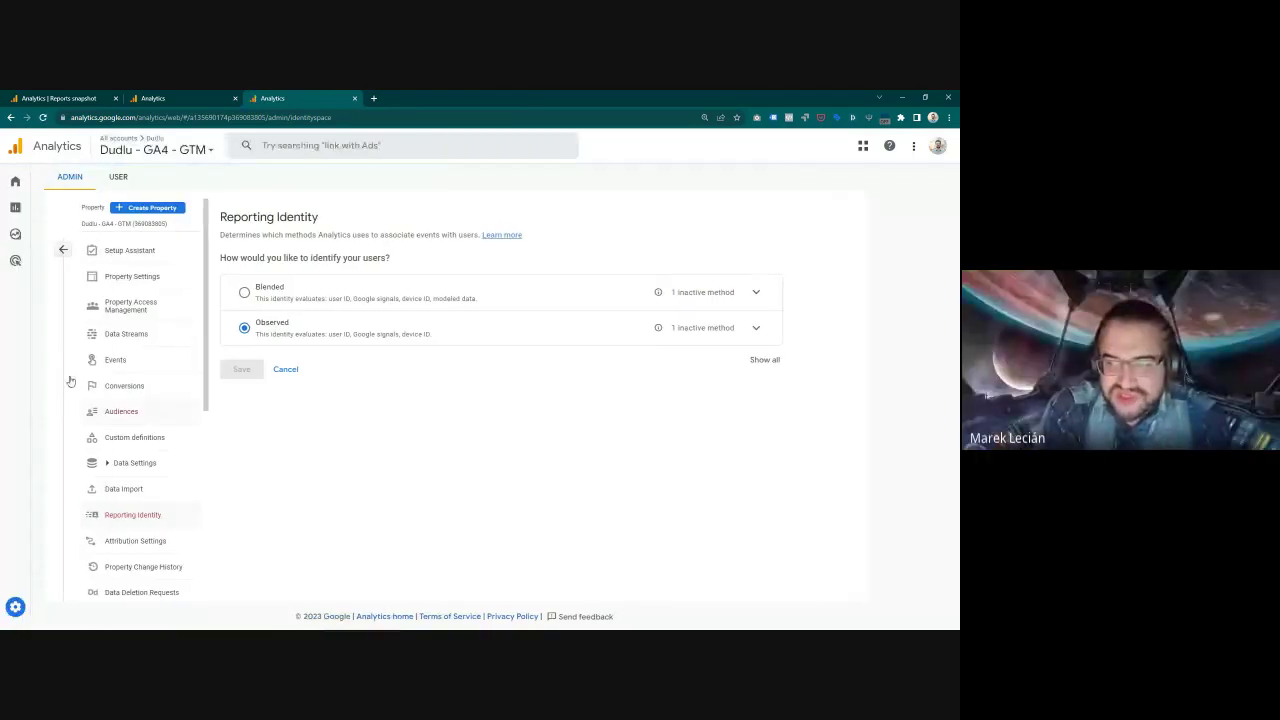
Step: Look through the GTM property's Demographic details, Audiences and User attributes overview reports, down to the gender, interests and age cards
{"action": "mouse_move", "coordinate": [40, 222]}
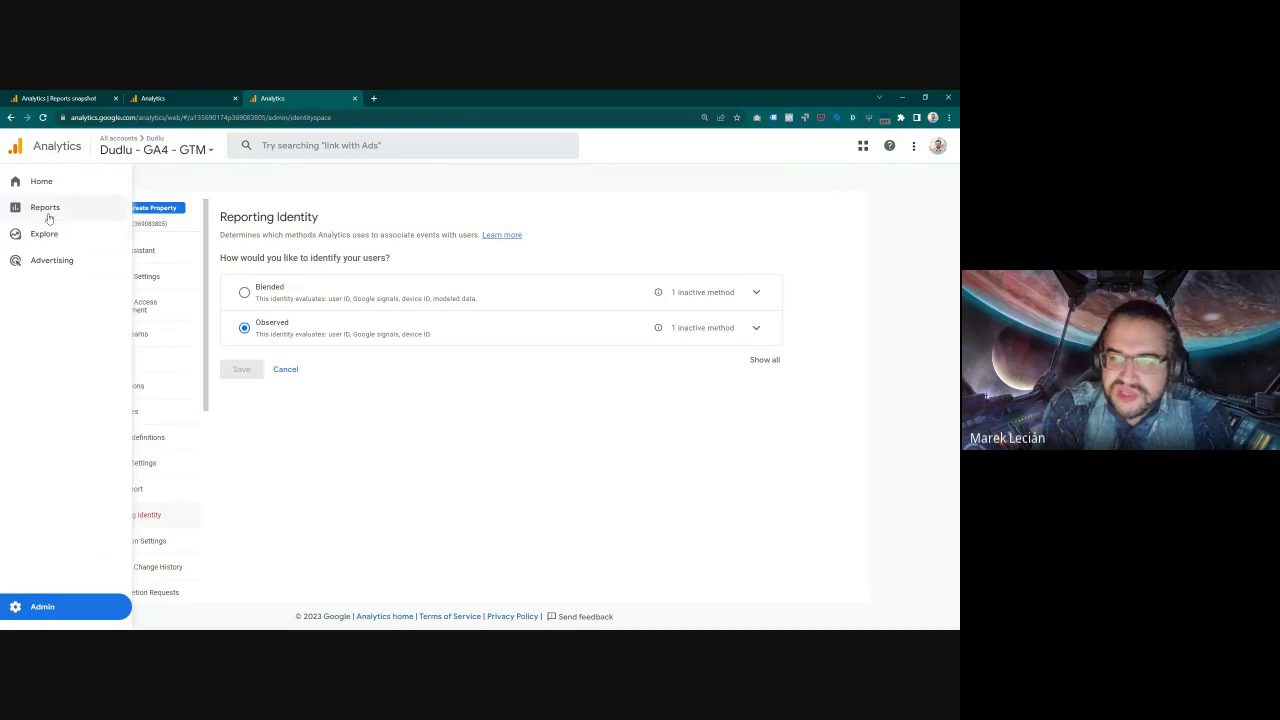
{"action": "left_click", "coordinate": [47, 210]}
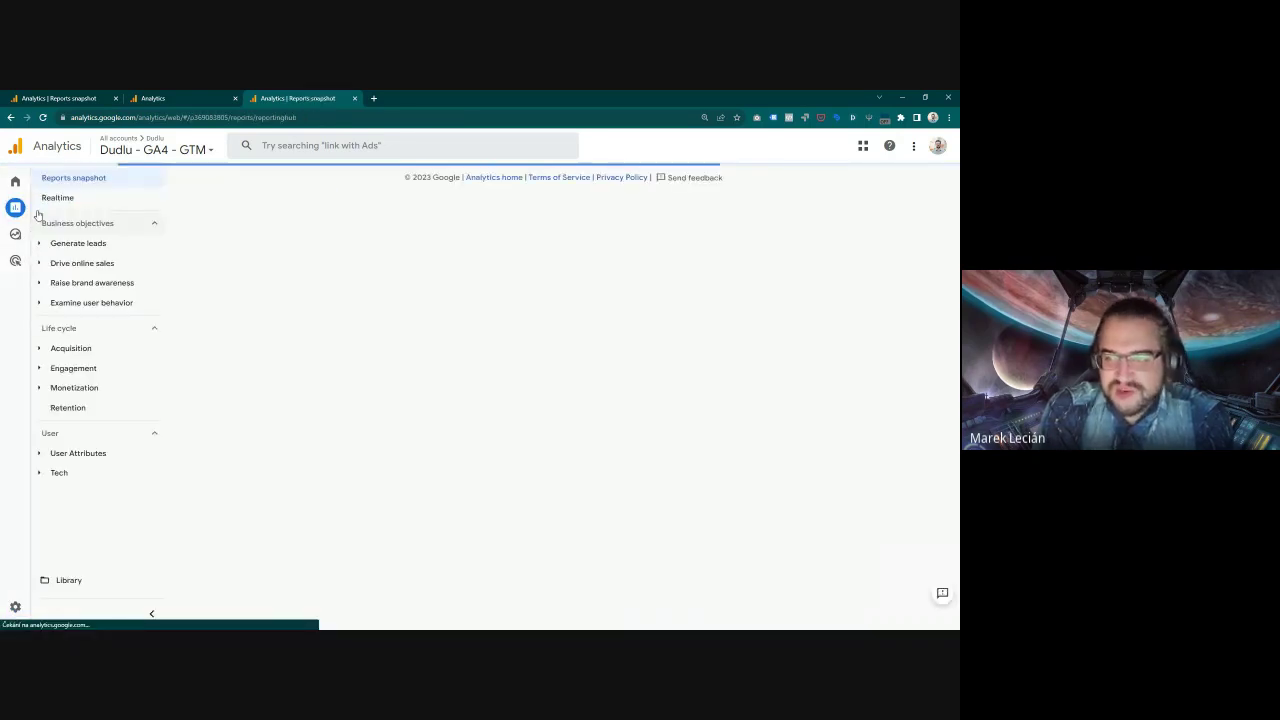
{"action": "left_click", "coordinate": [75, 454]}
{"action": "left_click", "coordinate": [85, 490]}
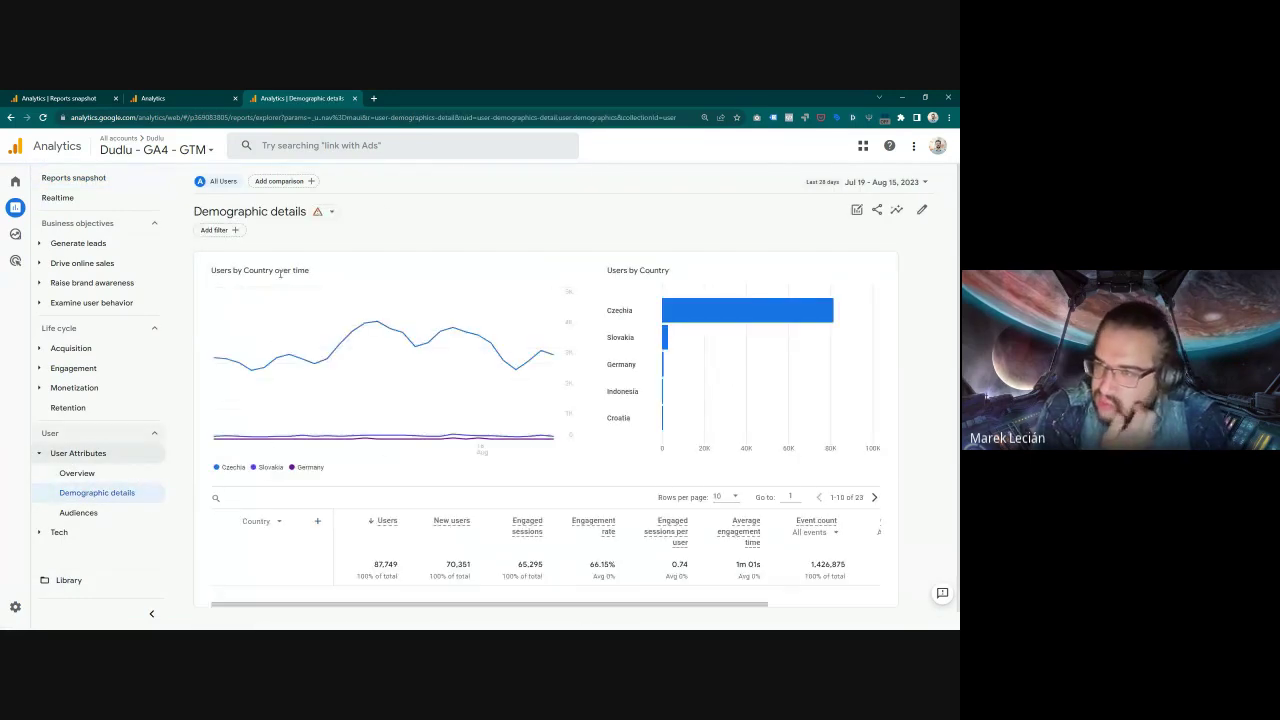
{"action": "scroll", "coordinate": [300, 357], "scroll_direction": "down", "scroll_amount": 1}
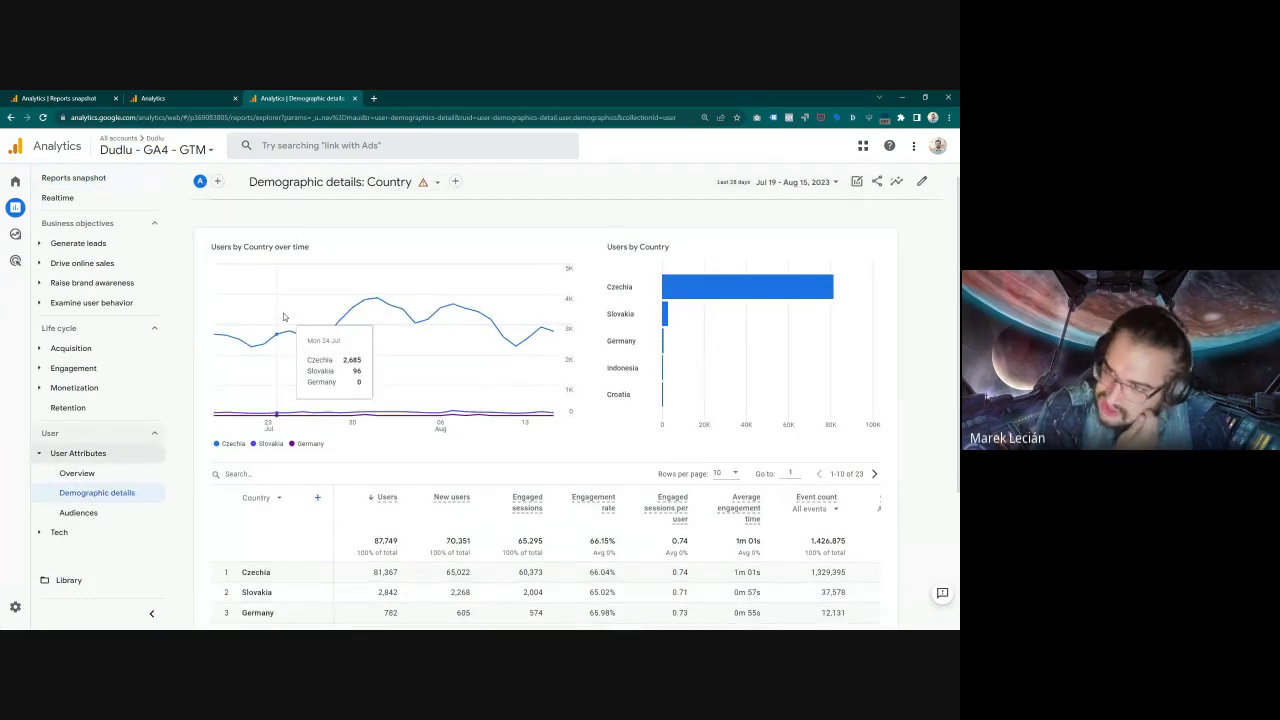
{"action": "left_click", "coordinate": [78, 510]}
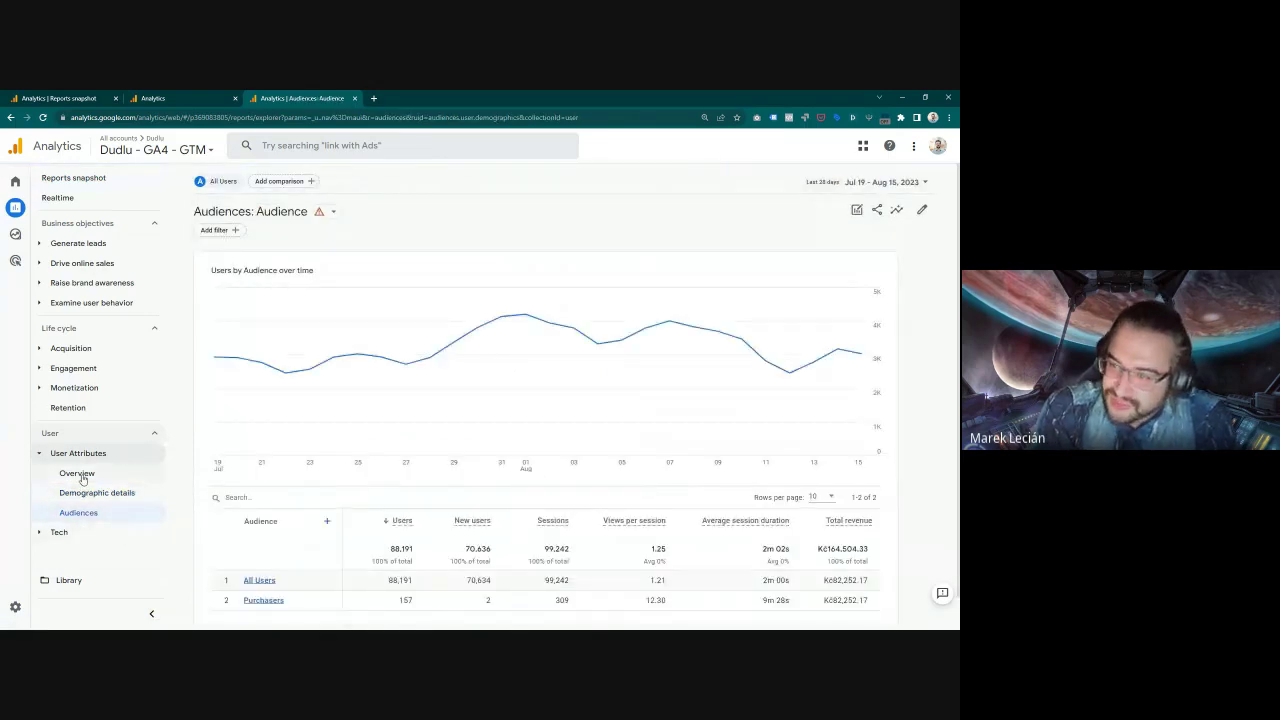
{"action": "left_click", "coordinate": [80, 475]}
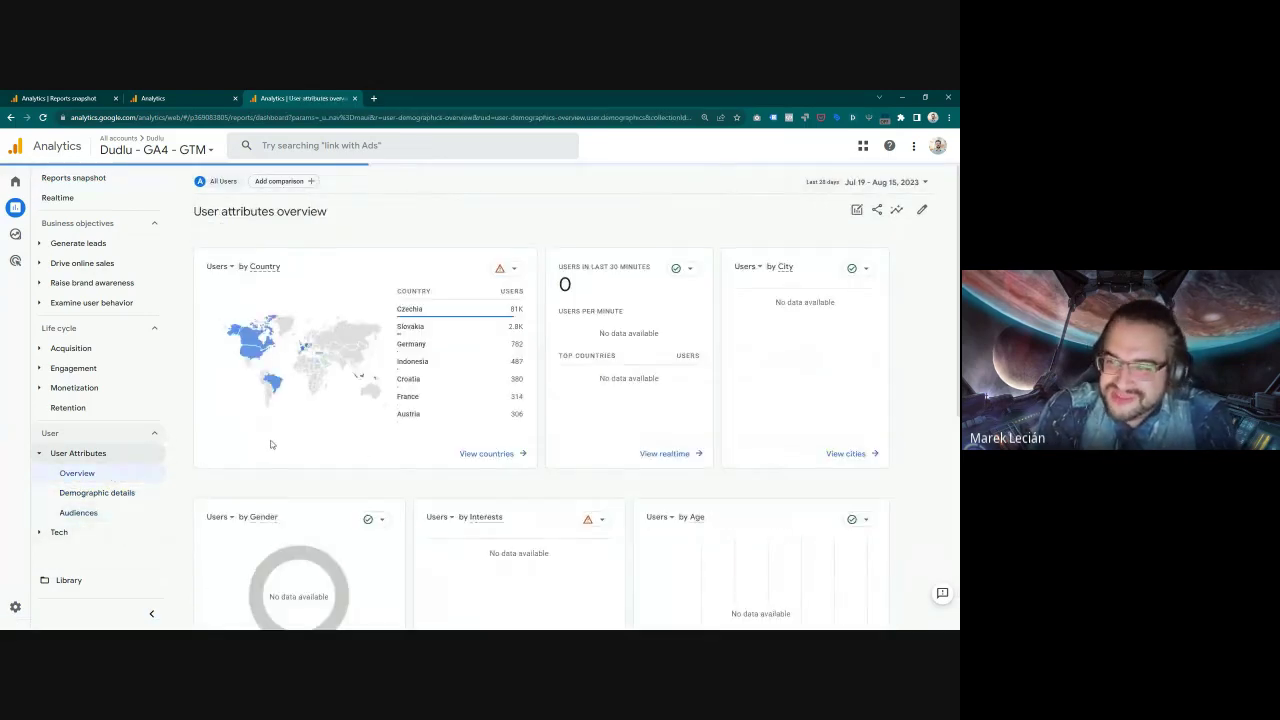
{"action": "scroll", "coordinate": [300, 450], "scroll_direction": "down", "scroll_amount": 2}
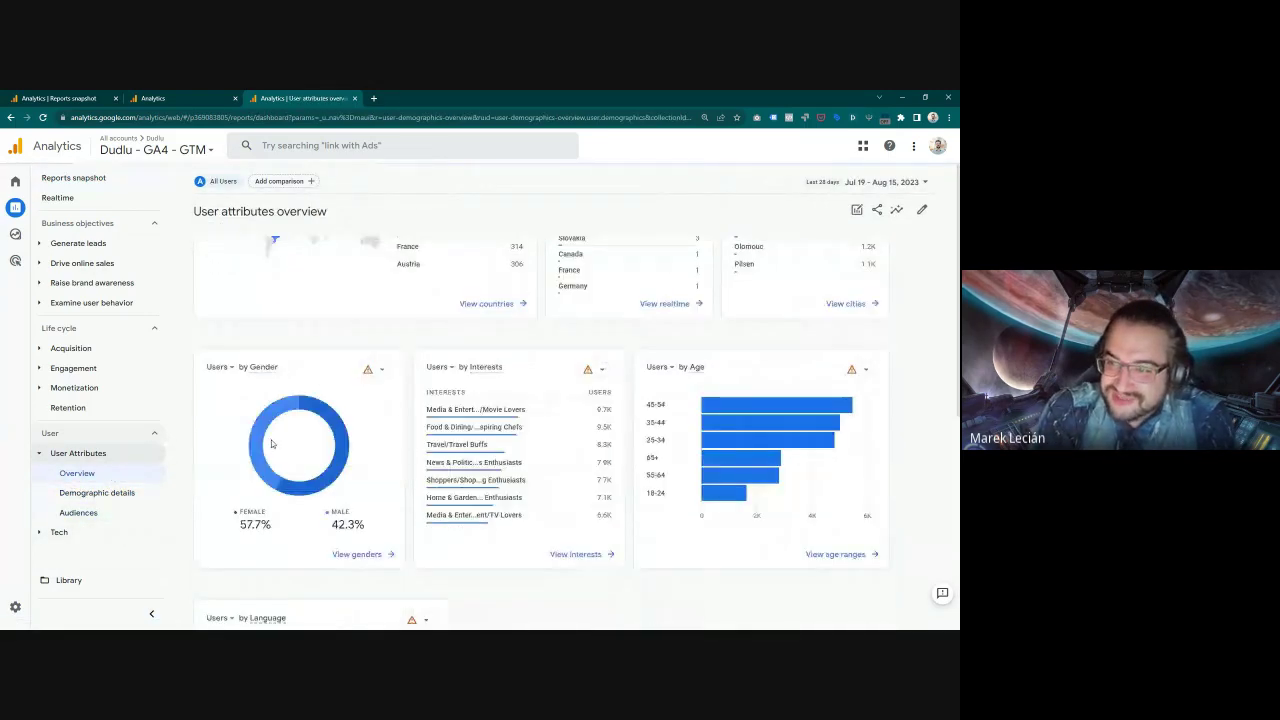
Step: Open the detailed report of users by gender and highlight the thresholding explanation in its data quality details
{"action": "left_click", "coordinate": [345, 553]}
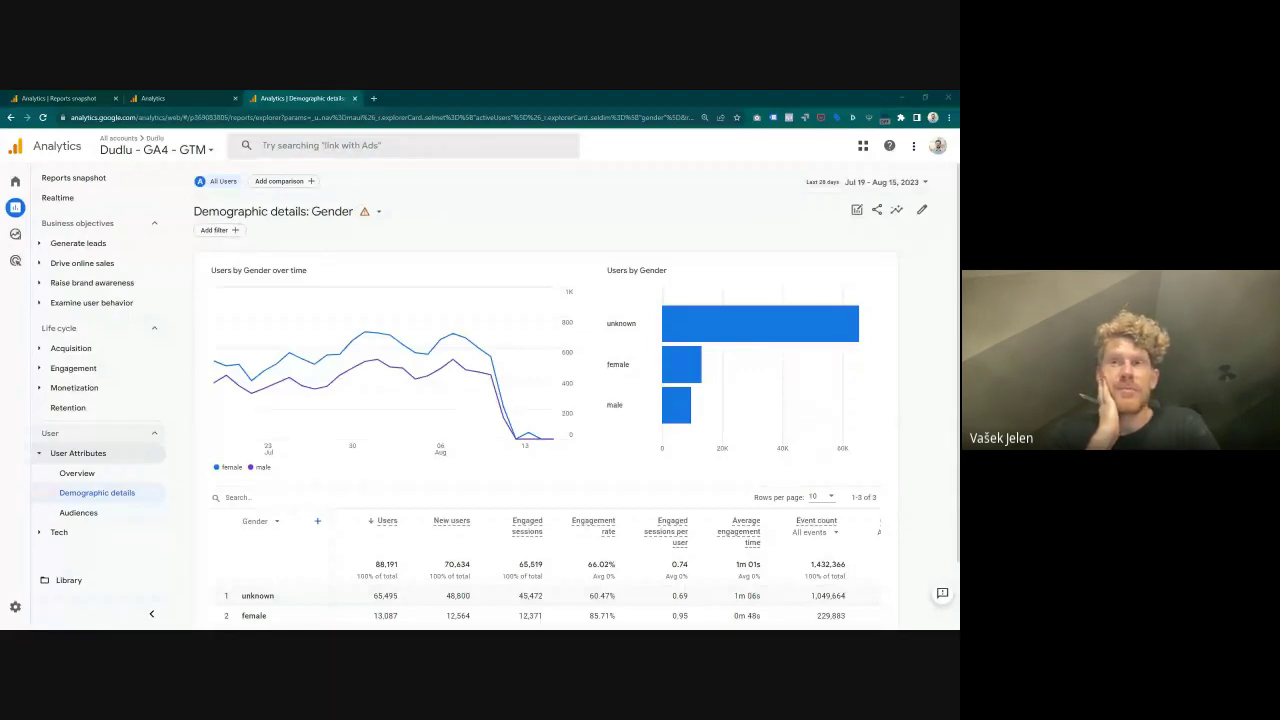
{"action": "scroll", "coordinate": [320, 410], "scroll_direction": "down", "scroll_amount": 2}
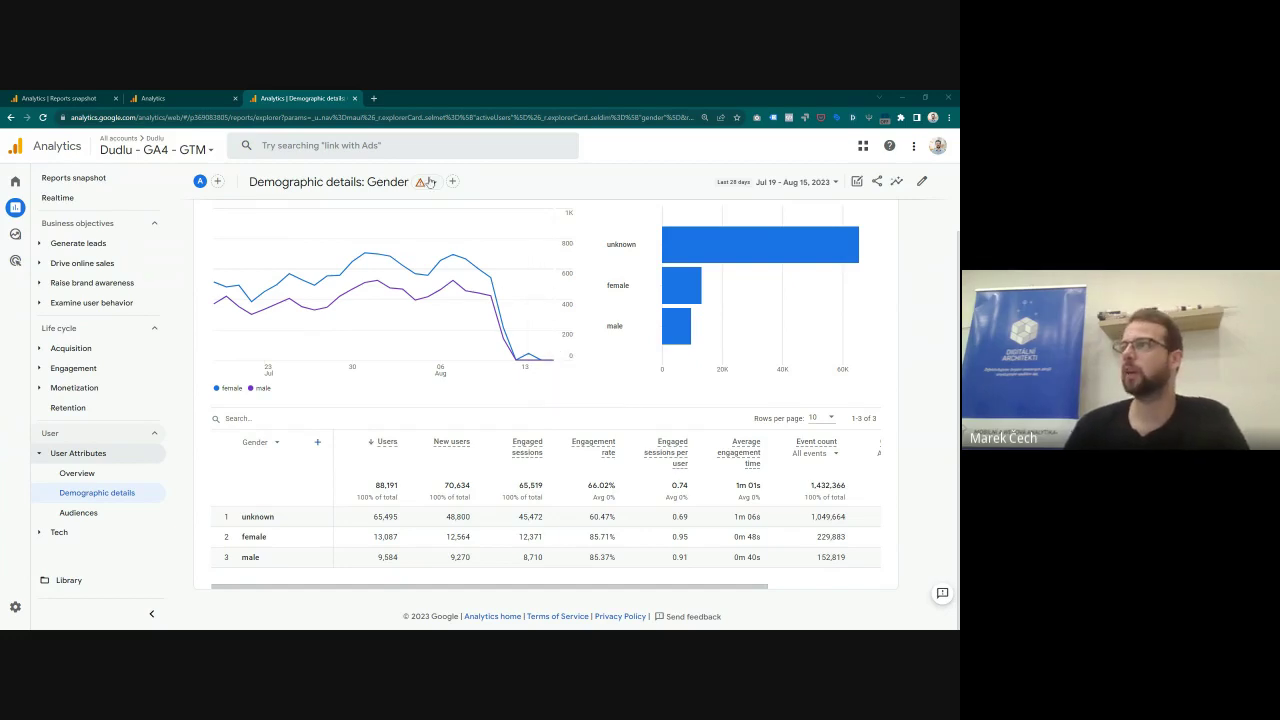
{"action": "mouse_move", "coordinate": [426, 184]}
{"action": "left_click_drag", "start_coordinate": [441, 373], "coordinate": [550, 405]}
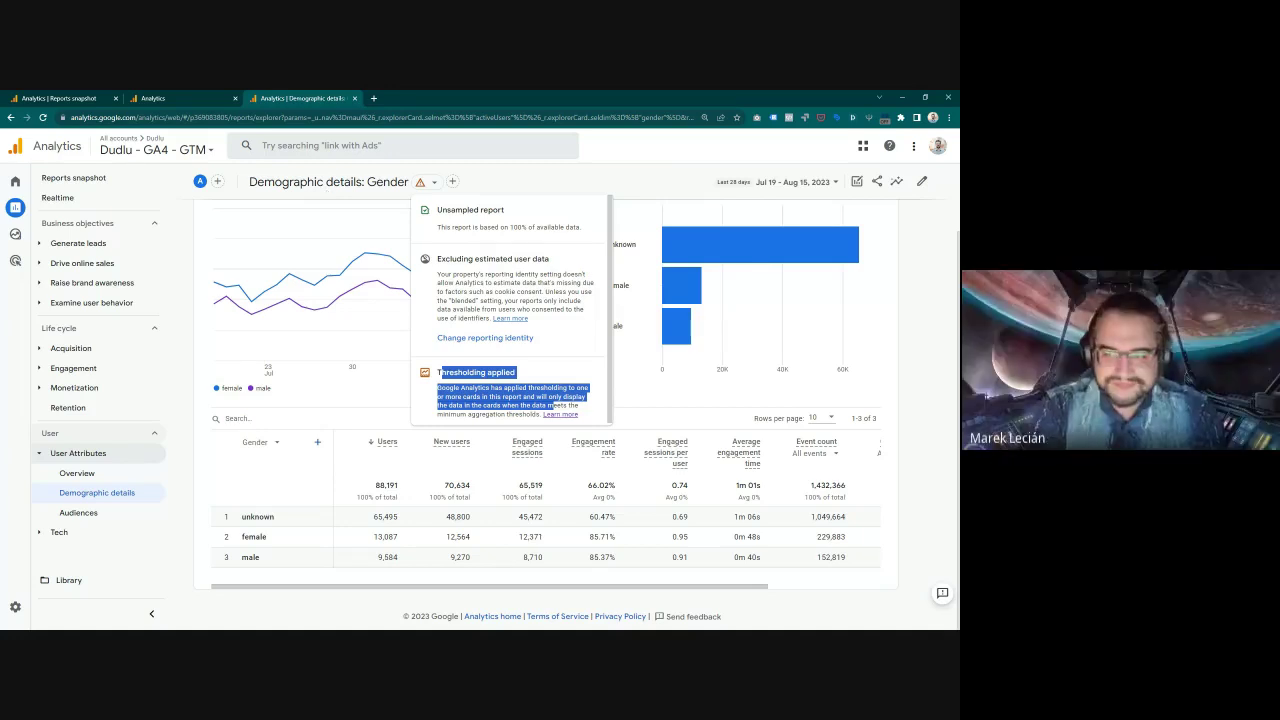
{"action": "left_click", "coordinate": [480, 383]}
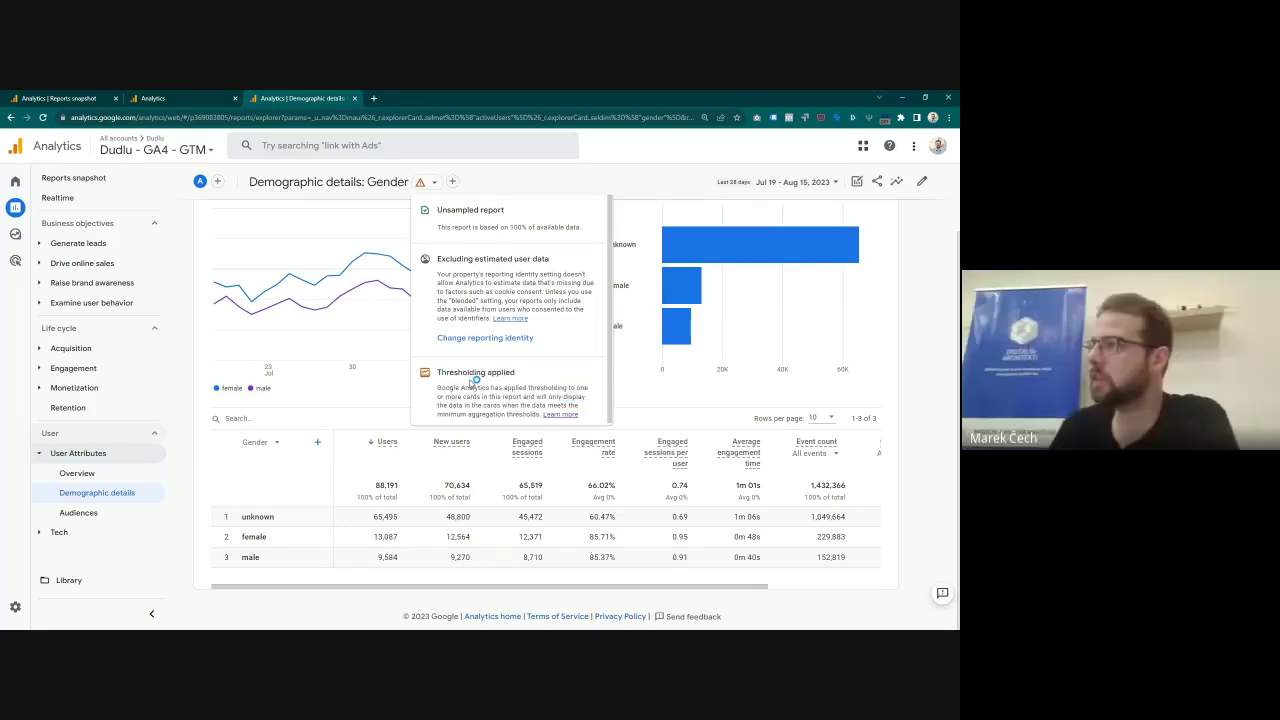
{"action": "left_click_drag", "start_coordinate": [440, 372], "coordinate": [535, 397]}
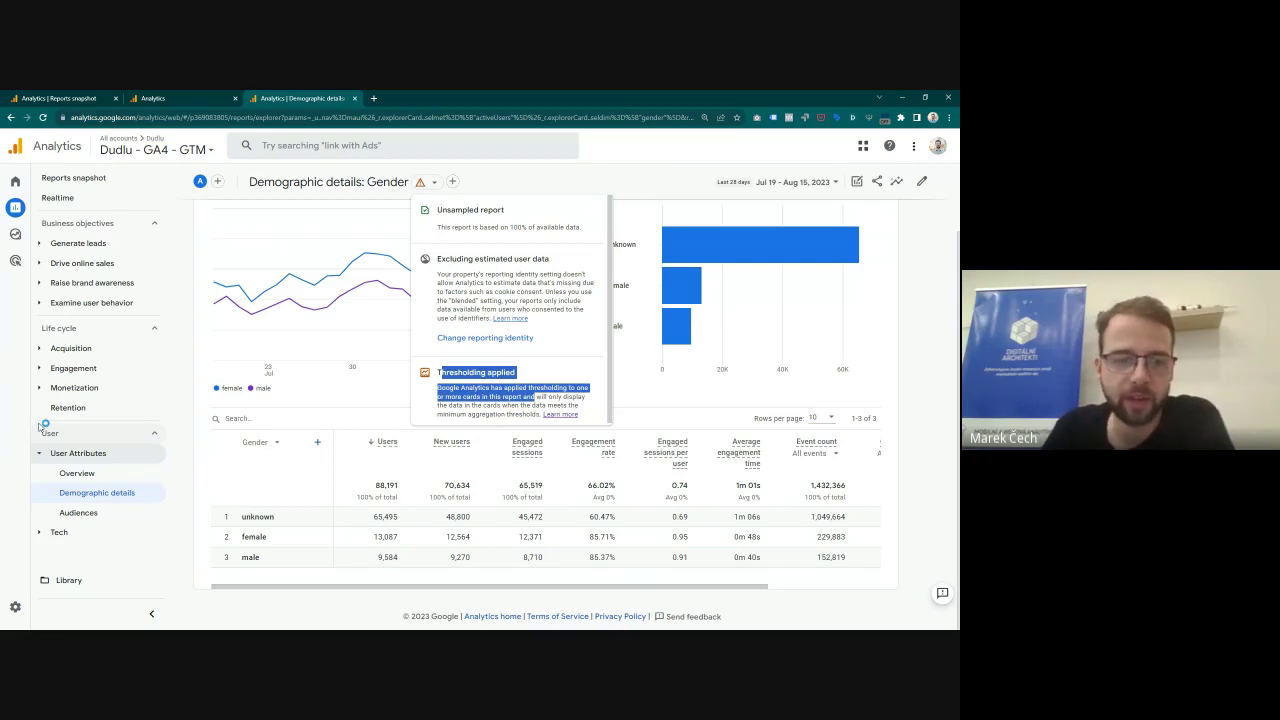
{"action": "left_click", "coordinate": [556, 186]}
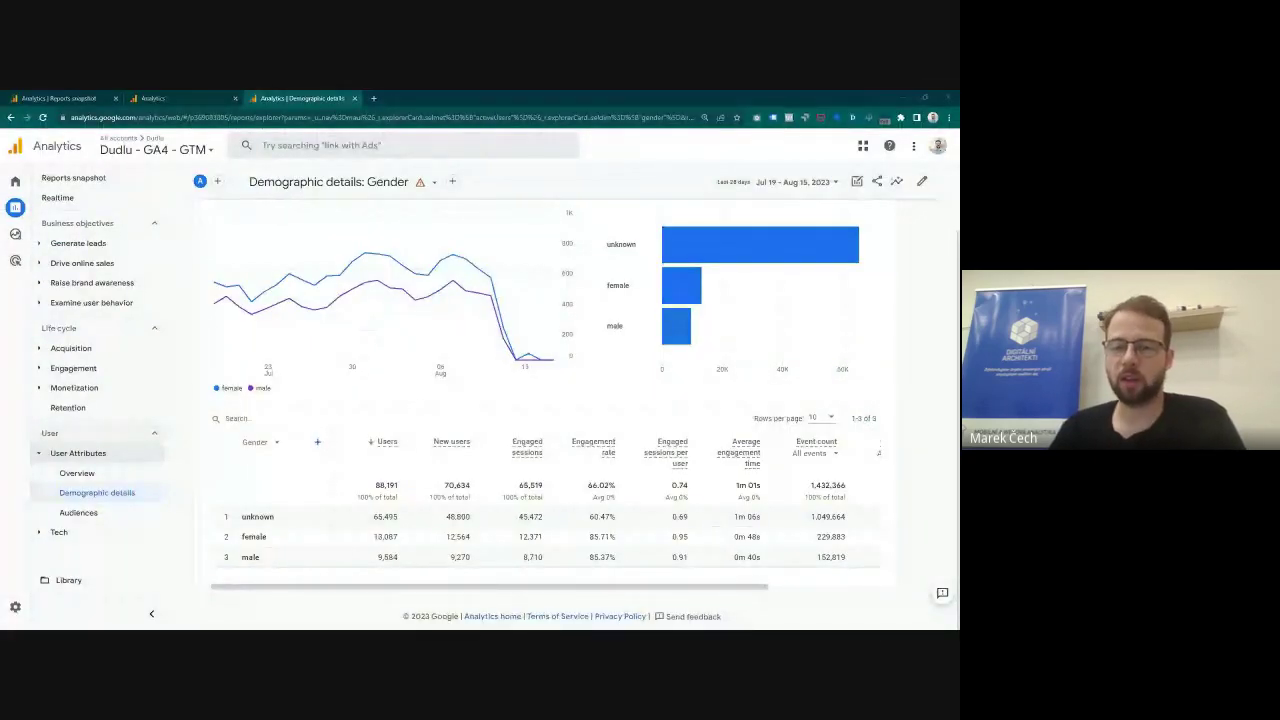
Step: Switch to the Calculator to show the sum of the gender rows over the report, and move its window out of view
{"action": "key", "text": "alt+Tab"}
{"action": "left_click_drag", "start_coordinate": [654, 320], "coordinate": [565, 259]}
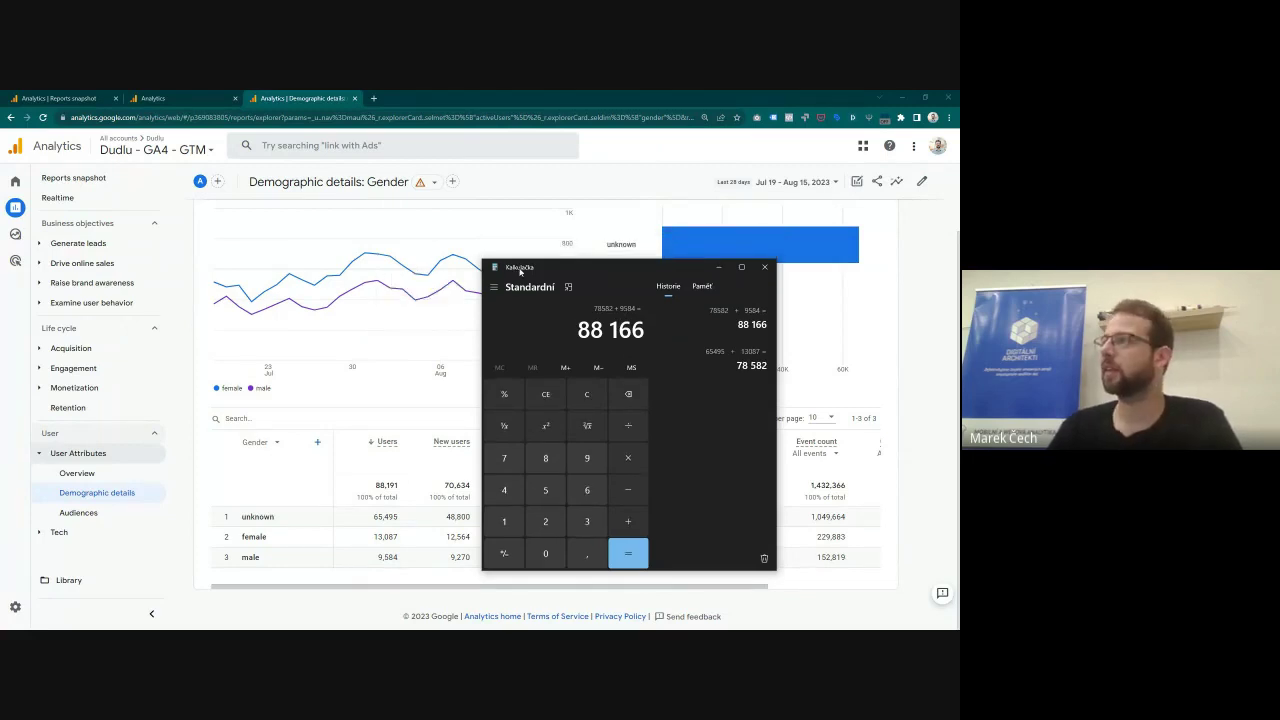
{"action": "left_click_drag", "start_coordinate": [555, 245], "coordinate": [0, 268]}
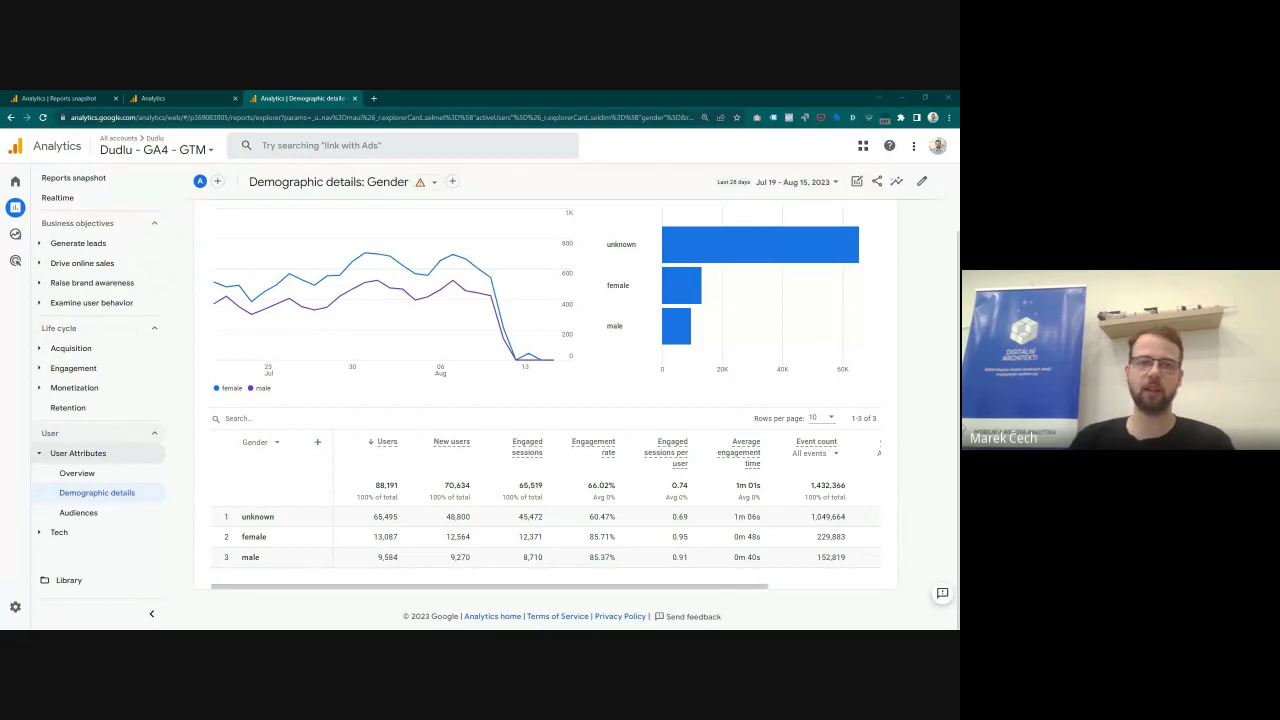
Step: Open the GTM property's Attribution Settings and show the available reporting attribution models
{"action": "left_click", "coordinate": [15, 608]}
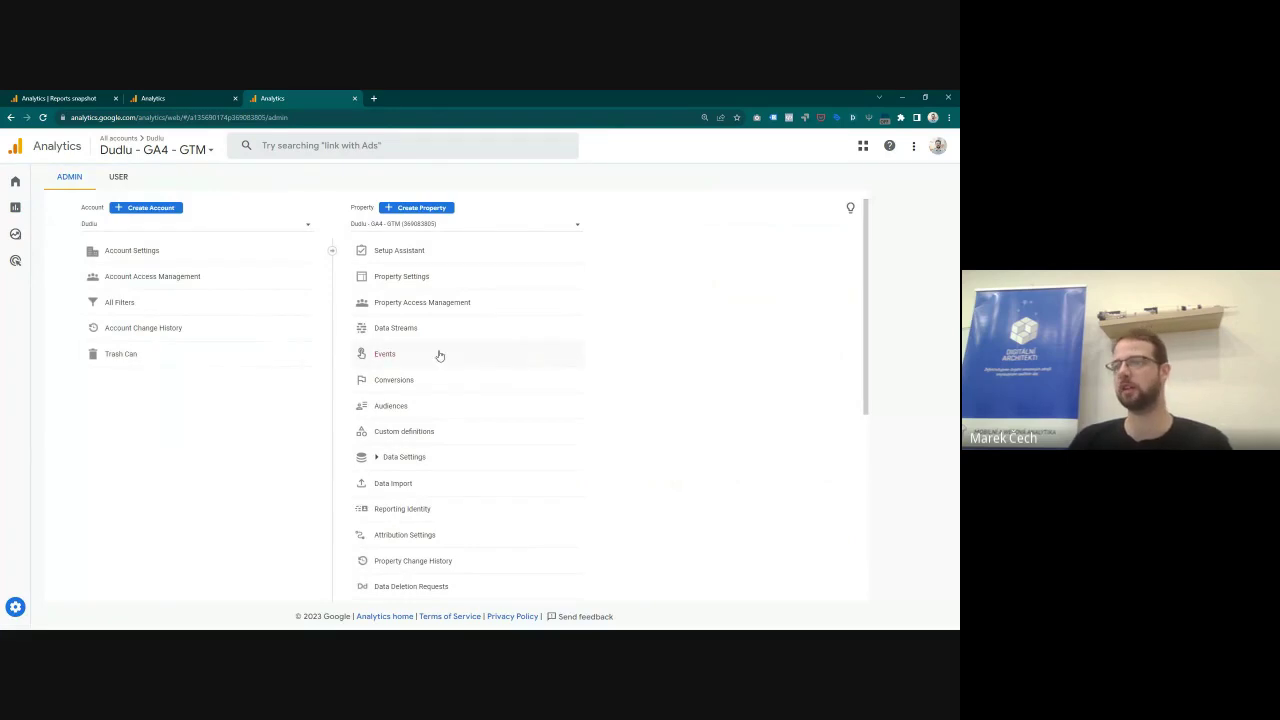
{"action": "scroll", "coordinate": [440, 352], "scroll_direction": "down", "scroll_amount": 2}
{"action": "left_click", "coordinate": [404, 440]}
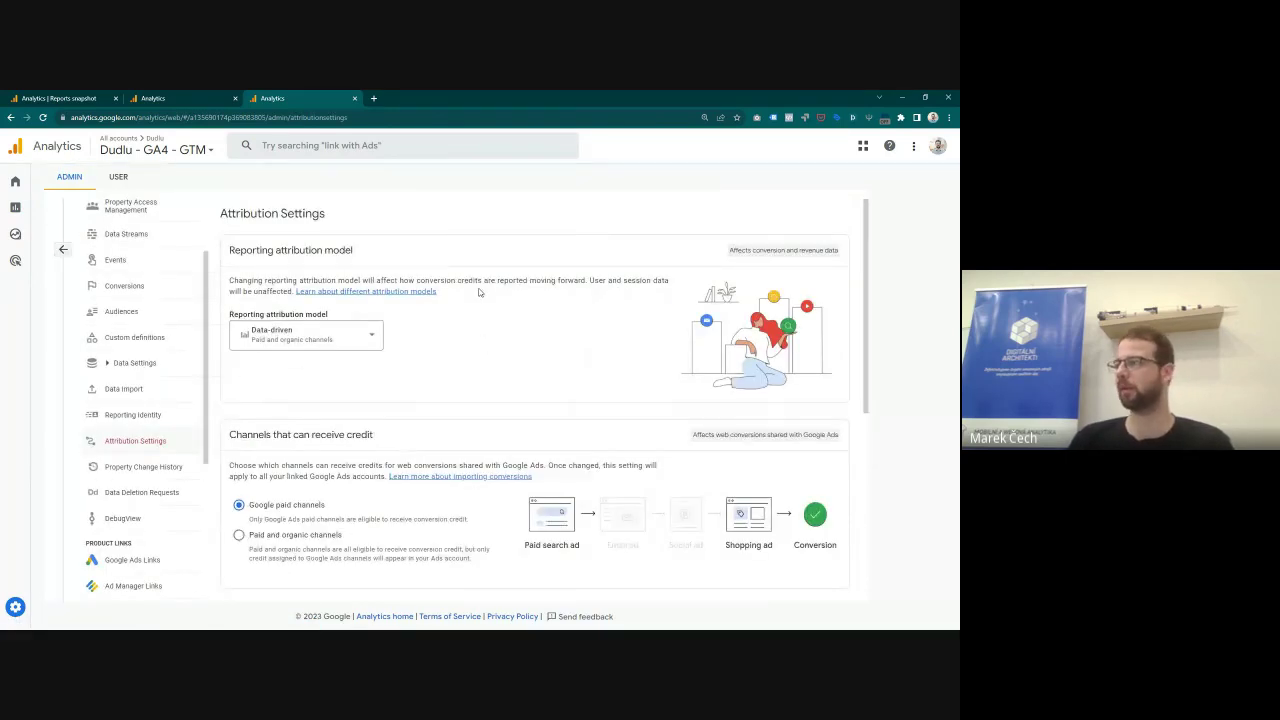
{"action": "left_click", "coordinate": [364, 339]}
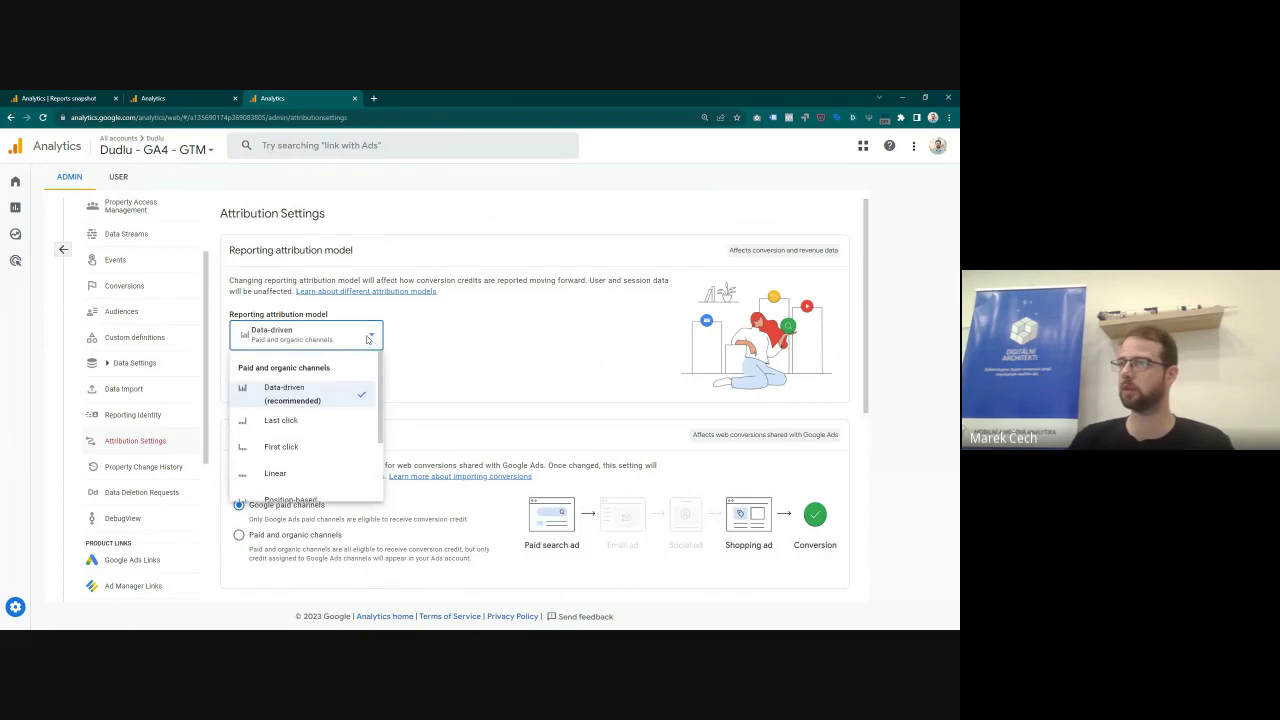
Step: Look over the attribution settings page and list the reporting attribution models down to Position-based
{"action": "left_click", "coordinate": [441, 343]}
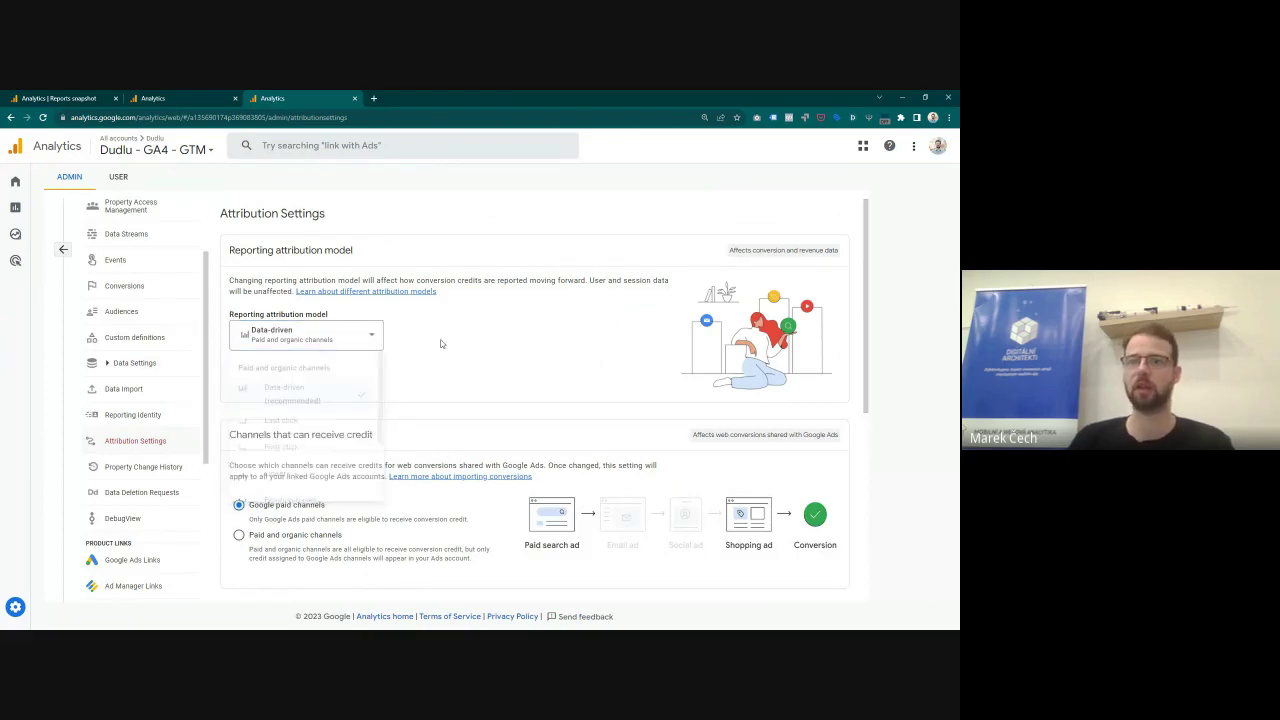
{"action": "scroll", "coordinate": [440, 341], "scroll_direction": "down", "scroll_amount": 1}
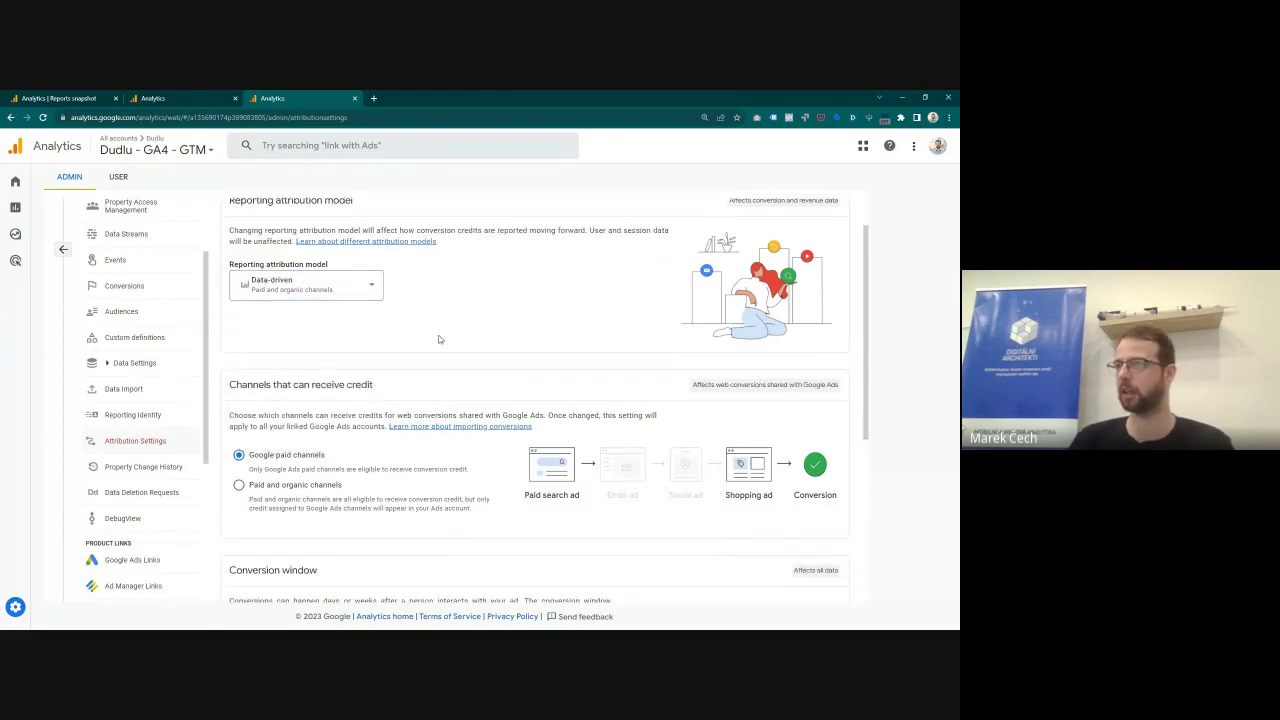
{"action": "scroll", "coordinate": [427, 315], "scroll_direction": "up", "scroll_amount": 1}
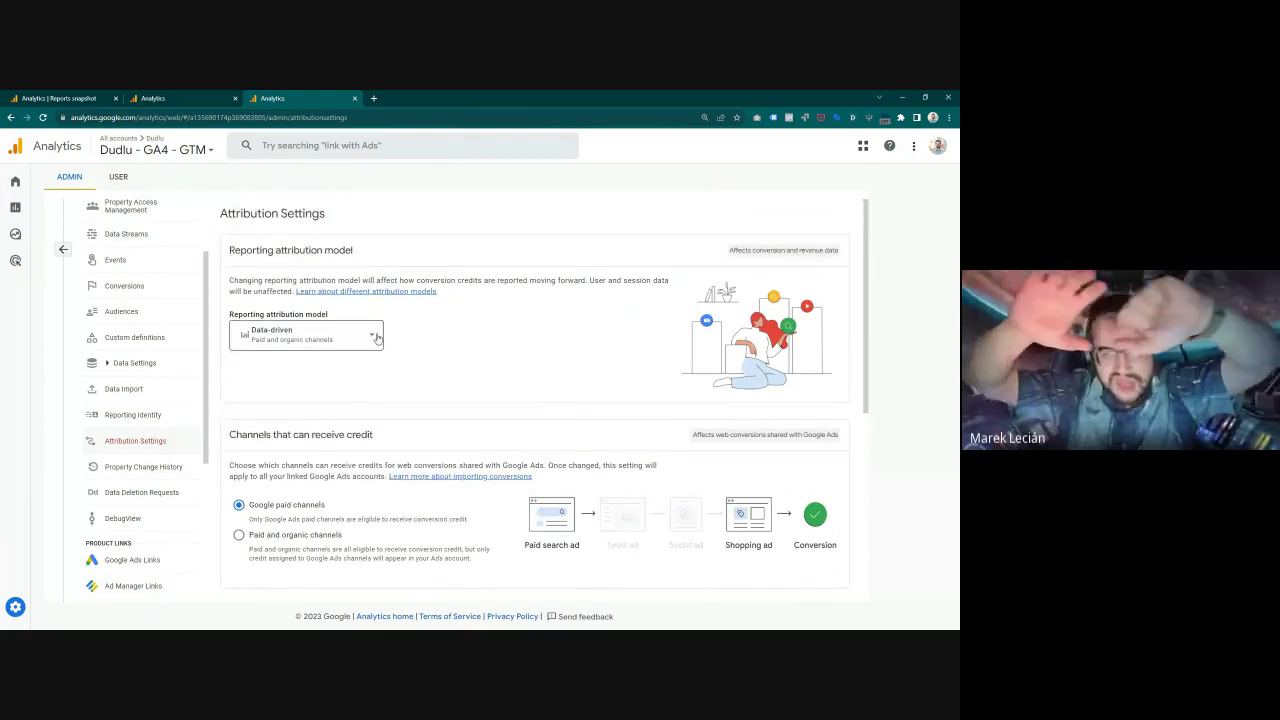
{"action": "left_click", "coordinate": [375, 336]}
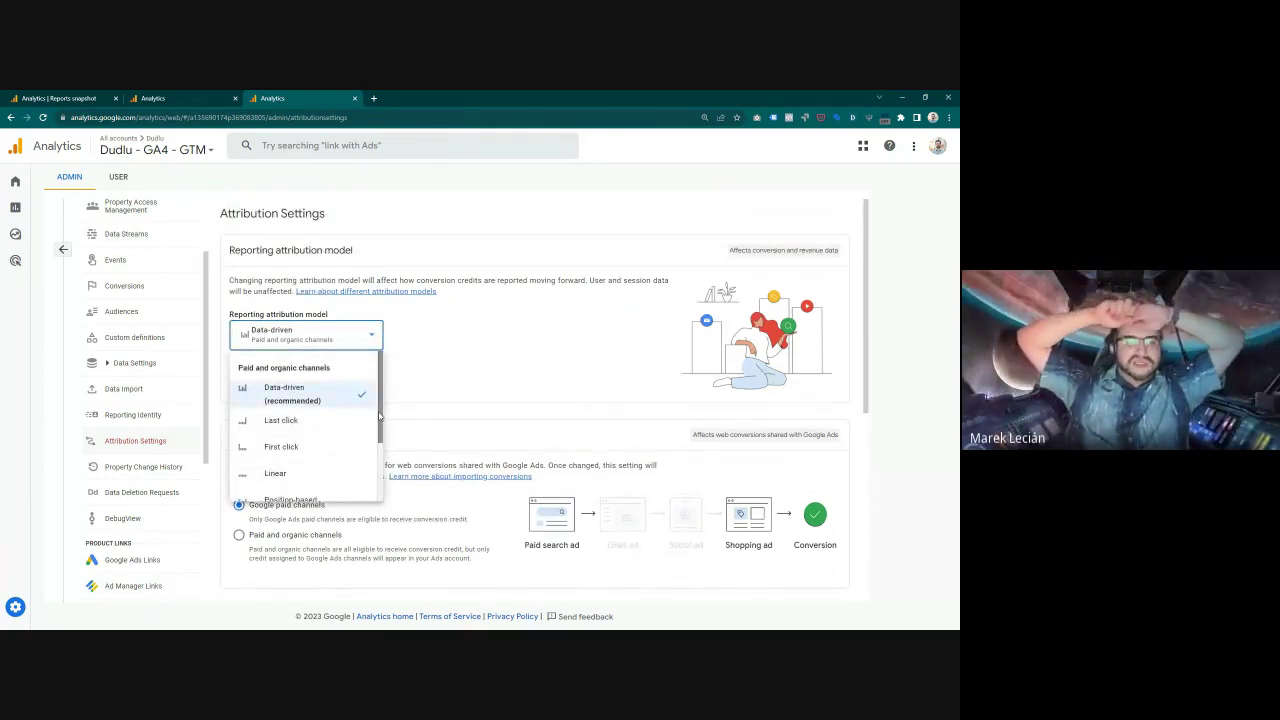
{"action": "scroll", "coordinate": [383, 415], "scroll_direction": "down", "scroll_amount": 1}
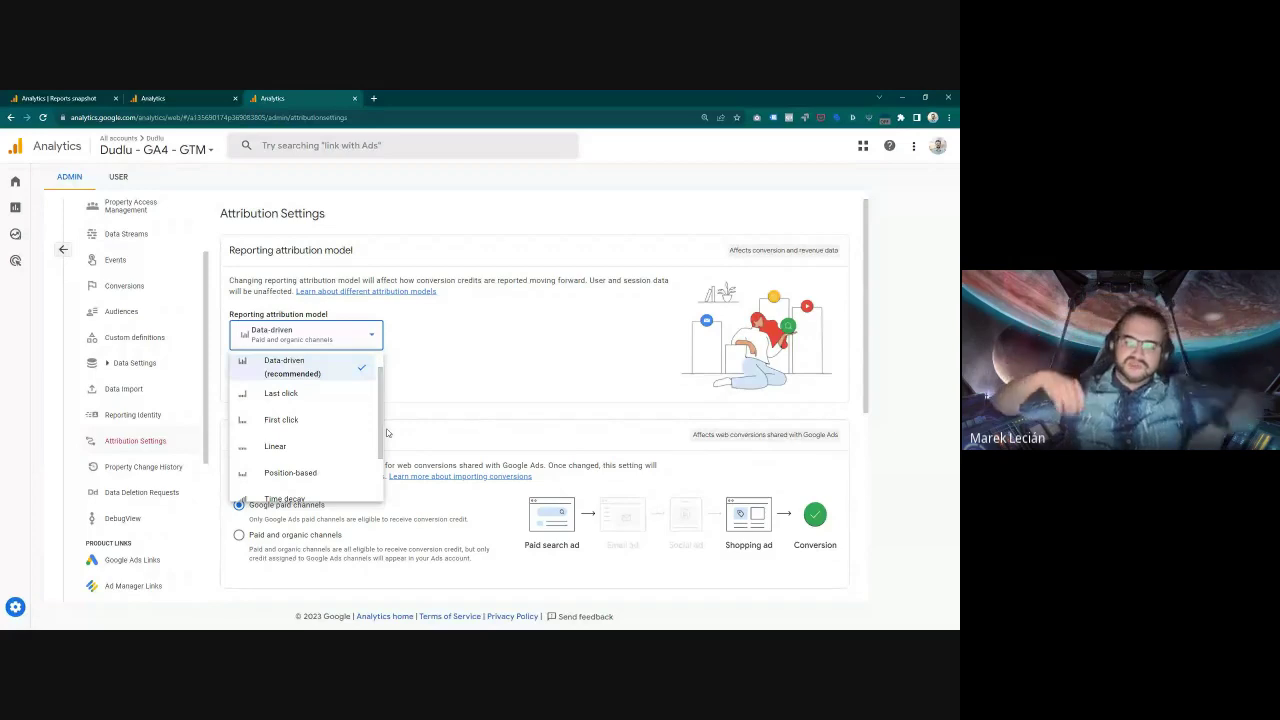
Step: Search the accounts for archetix and switch to the archetix.com - GA4 property
{"action": "left_click", "coordinate": [188, 148]}
{"action": "left_click", "coordinate": [188, 148]}
{"action": "type", "text": "ae"}
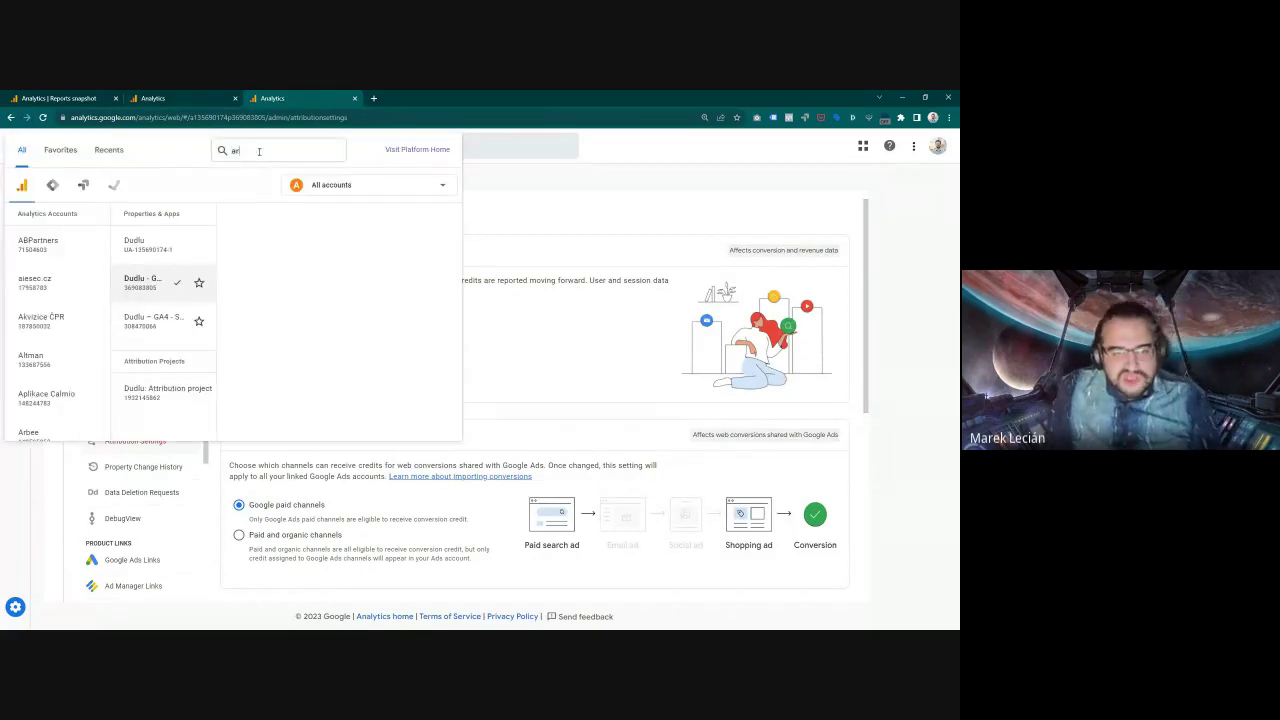
{"action": "type", "text": "chetix"}
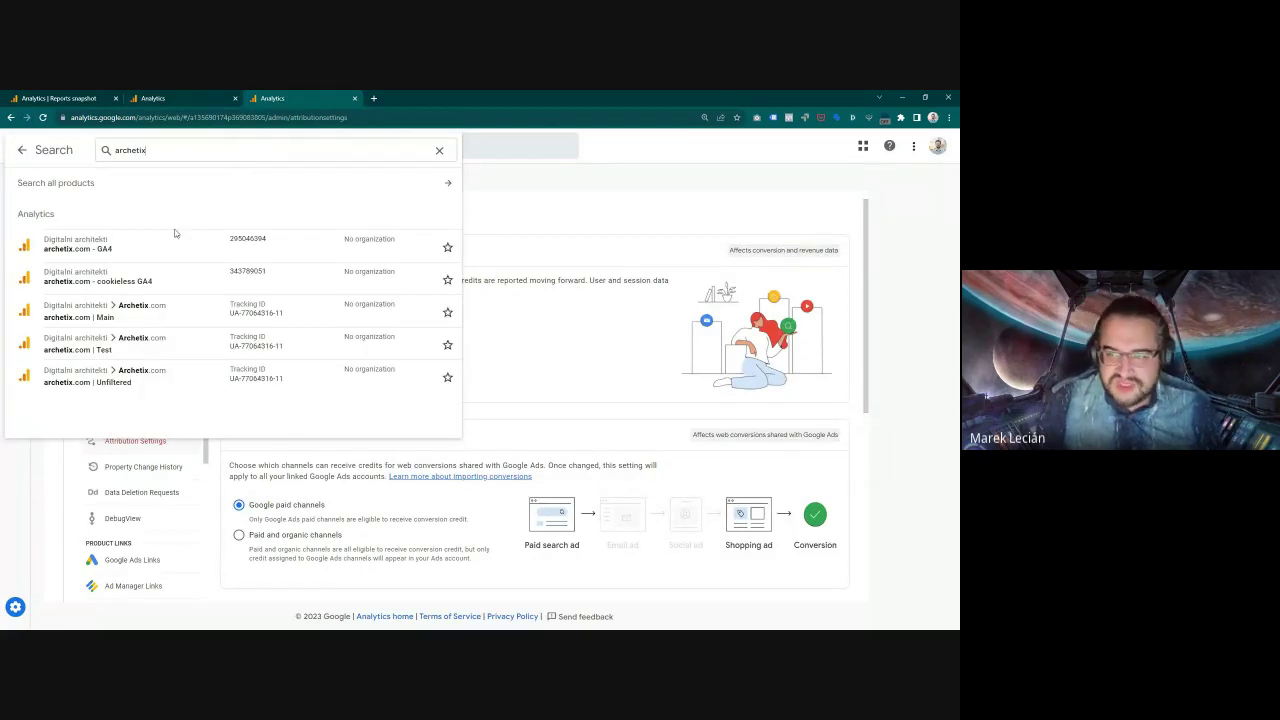
{"action": "left_click", "coordinate": [162, 245]}
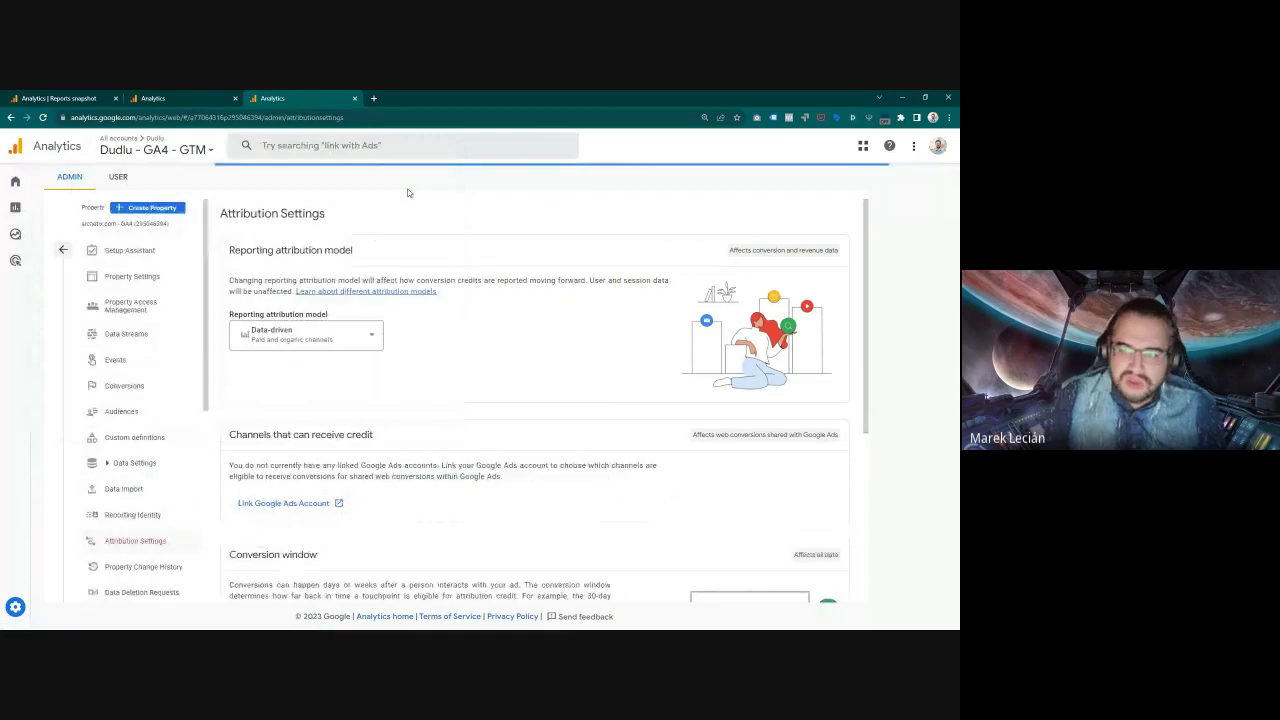
Step: Open the All channels report in the Advertising section and check its conversion events selection
{"action": "left_click", "coordinate": [25, 261]}
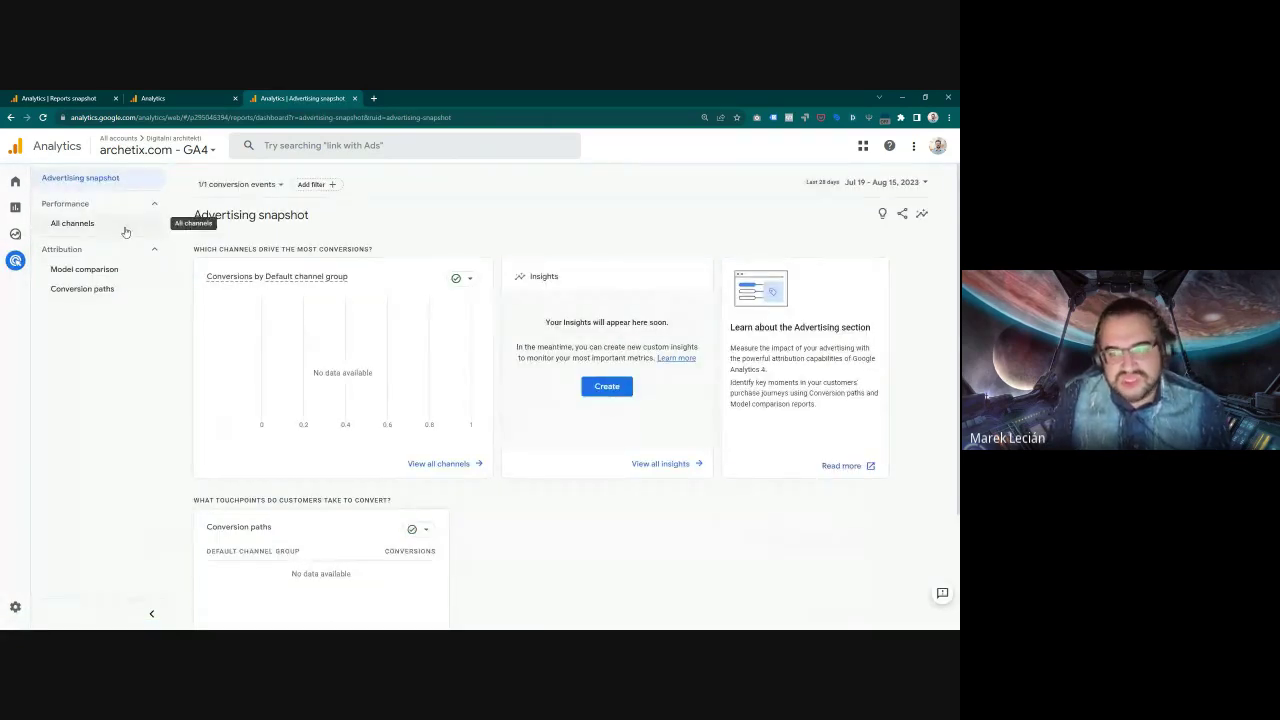
{"action": "left_click", "coordinate": [126, 230]}
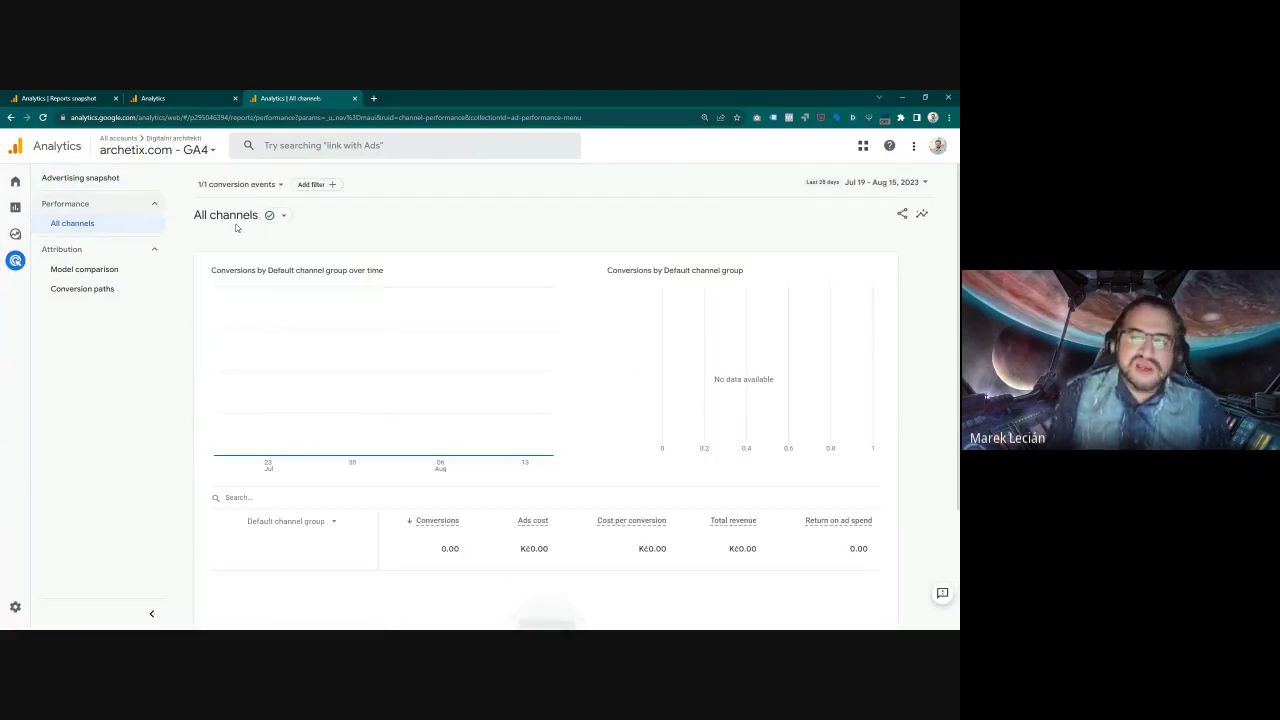
{"action": "left_click", "coordinate": [233, 185]}
{"action": "left_click", "coordinate": [411, 228]}
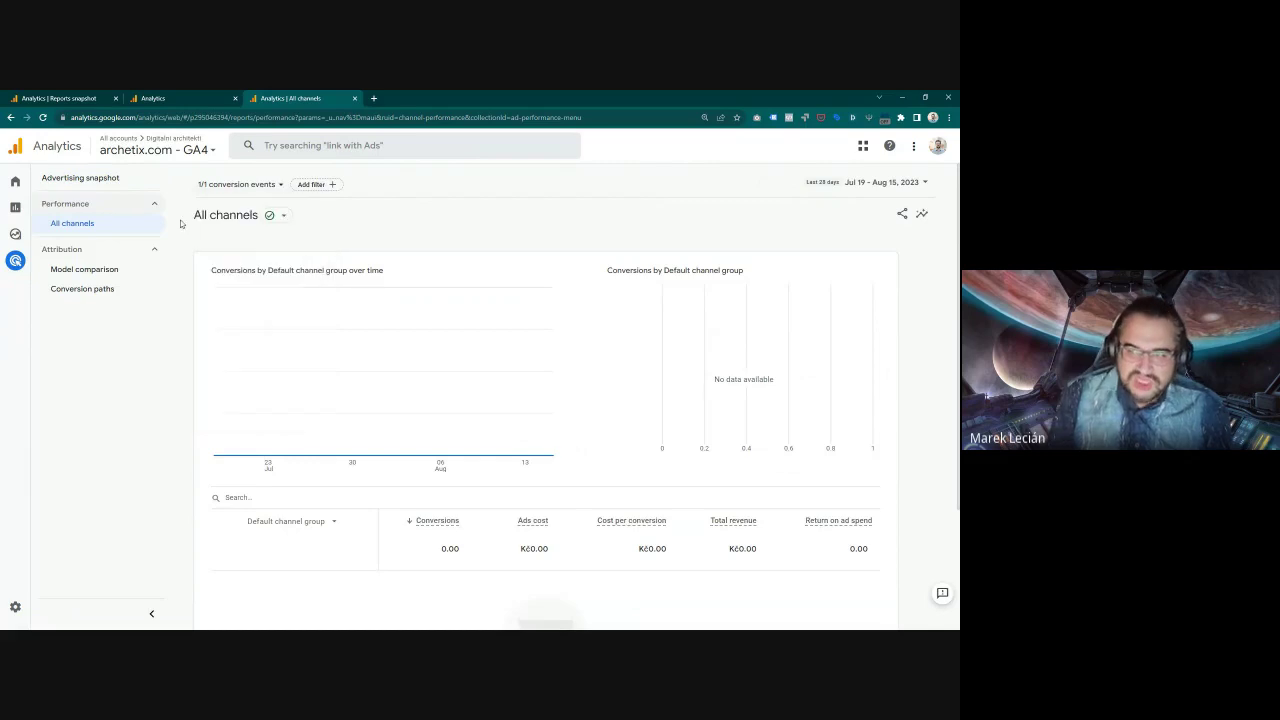
Step: Leave the archetix.com tab and view the conversion window section in the Dudlu - GA4 - GTM property's Attribution Settings
{"action": "left_click_drag", "start_coordinate": [290, 98], "coordinate": [0, 256]}
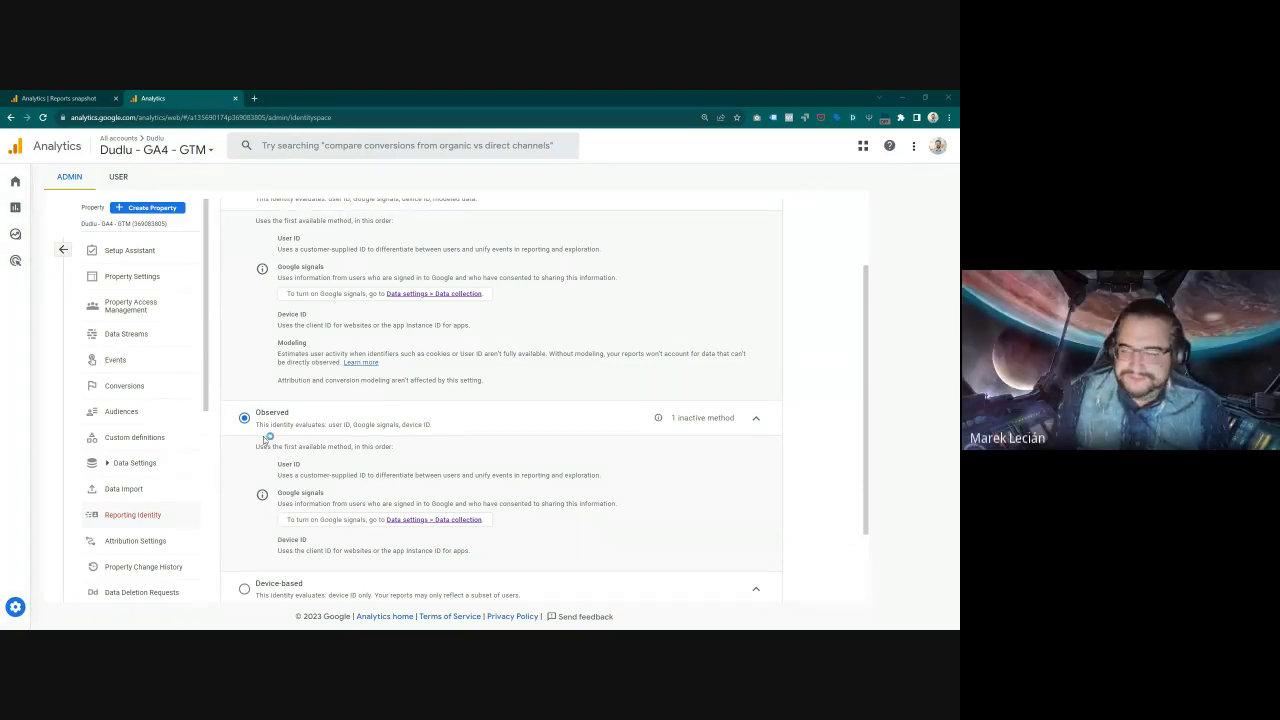
{"action": "left_click", "coordinate": [135, 541]}
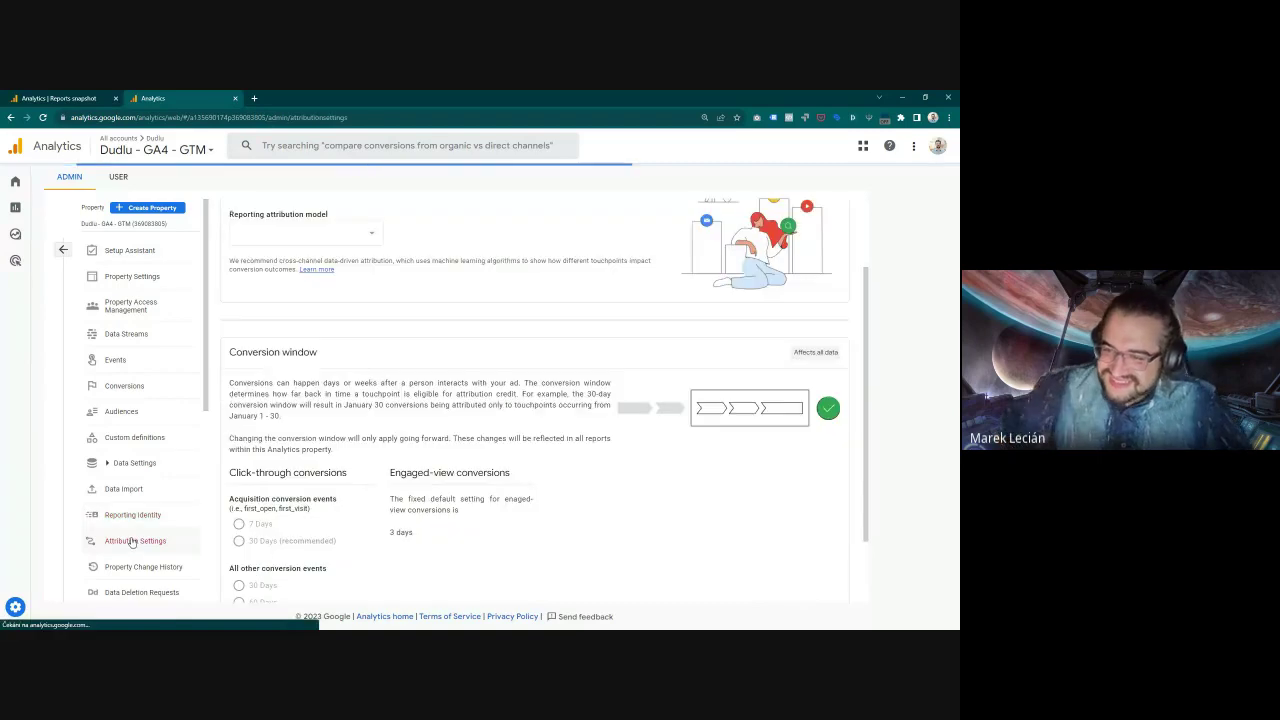
{"action": "scroll", "coordinate": [395, 392], "scroll_direction": "down", "scroll_amount": 2}
{"action": "scroll", "coordinate": [395, 392], "scroll_direction": "down", "scroll_amount": 1}
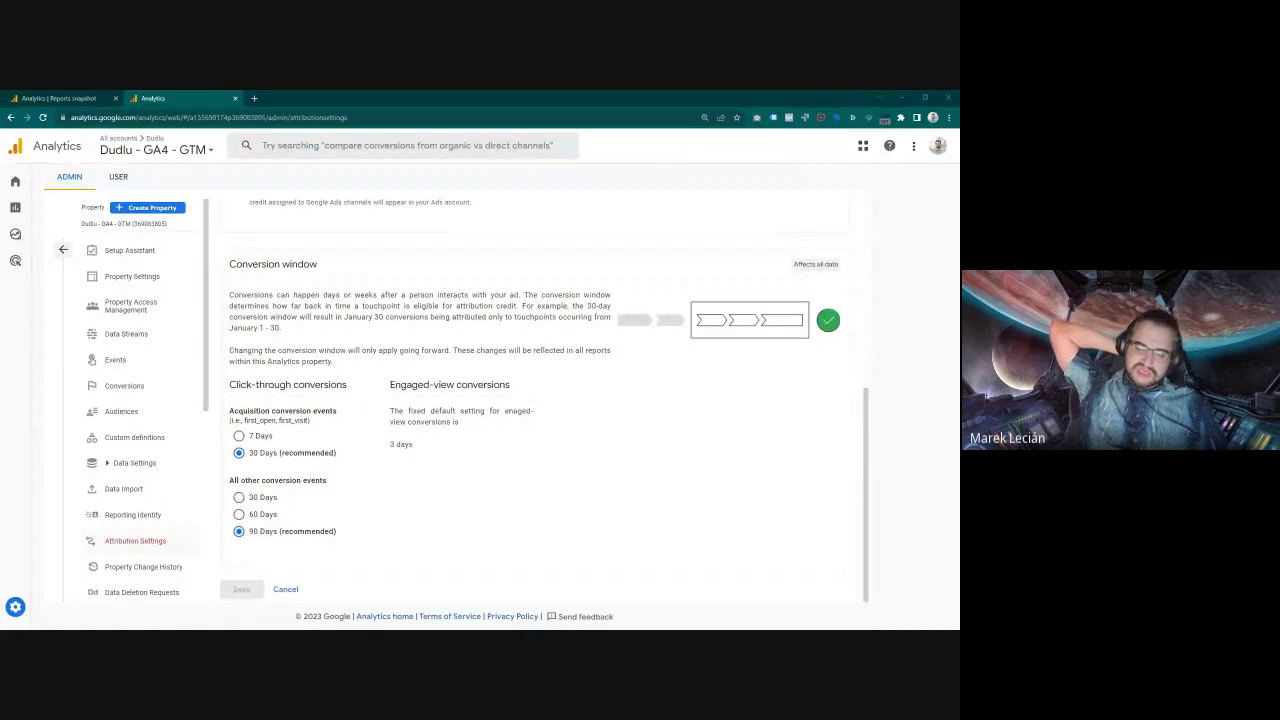
Step: Select click-through windows of 7 days for acquisition and 30 days for all other conversion events, and highlight the engaged-view default
{"action": "left_click", "coordinate": [238, 436]}
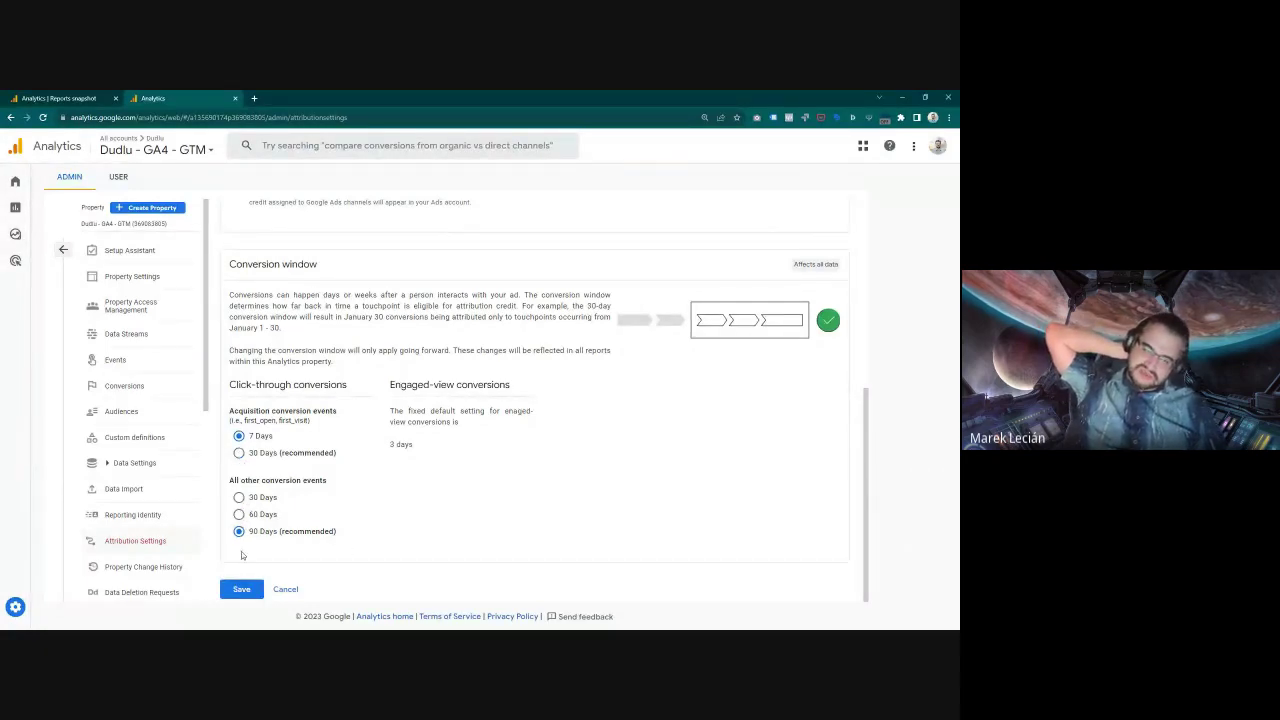
{"action": "left_click", "coordinate": [238, 497]}
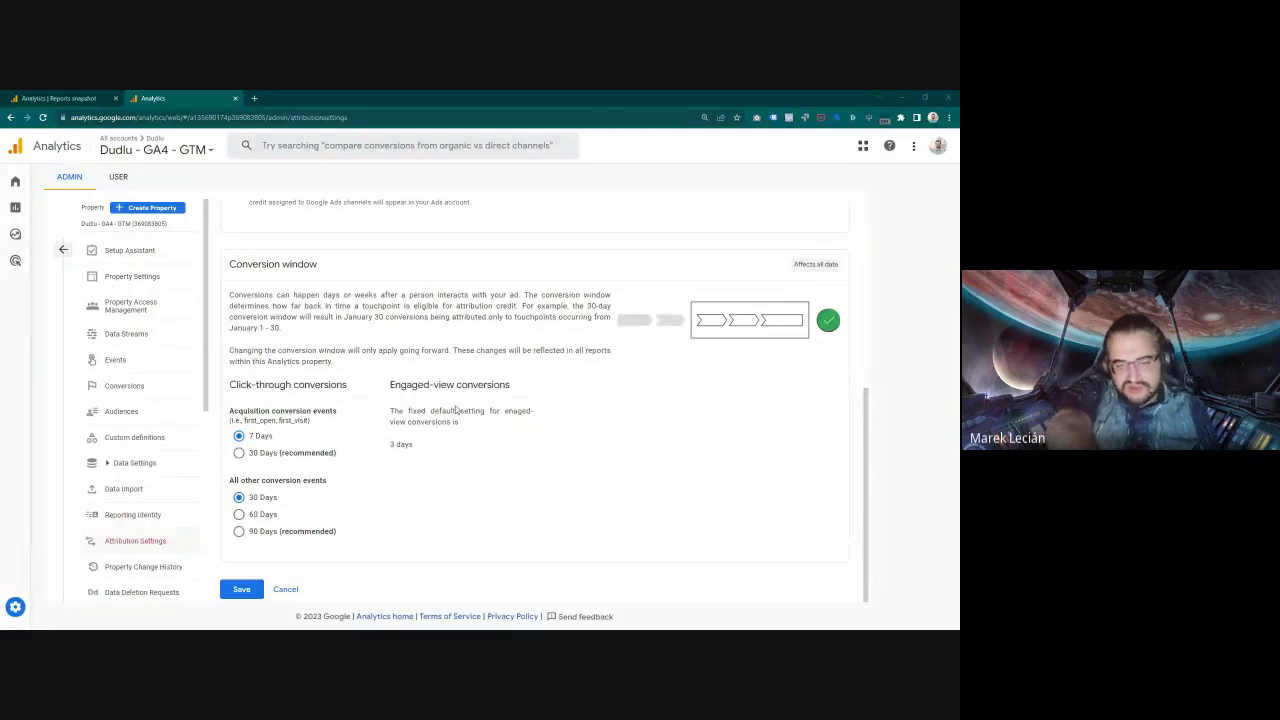
{"action": "mouse_move", "coordinate": [420, 450]}
{"action": "left_mouse_down"}
{"action": "mouse_move", "coordinate": [389, 405]}
{"action": "mouse_move", "coordinate": [413, 444]}
{"action": "left_mouse_up"}
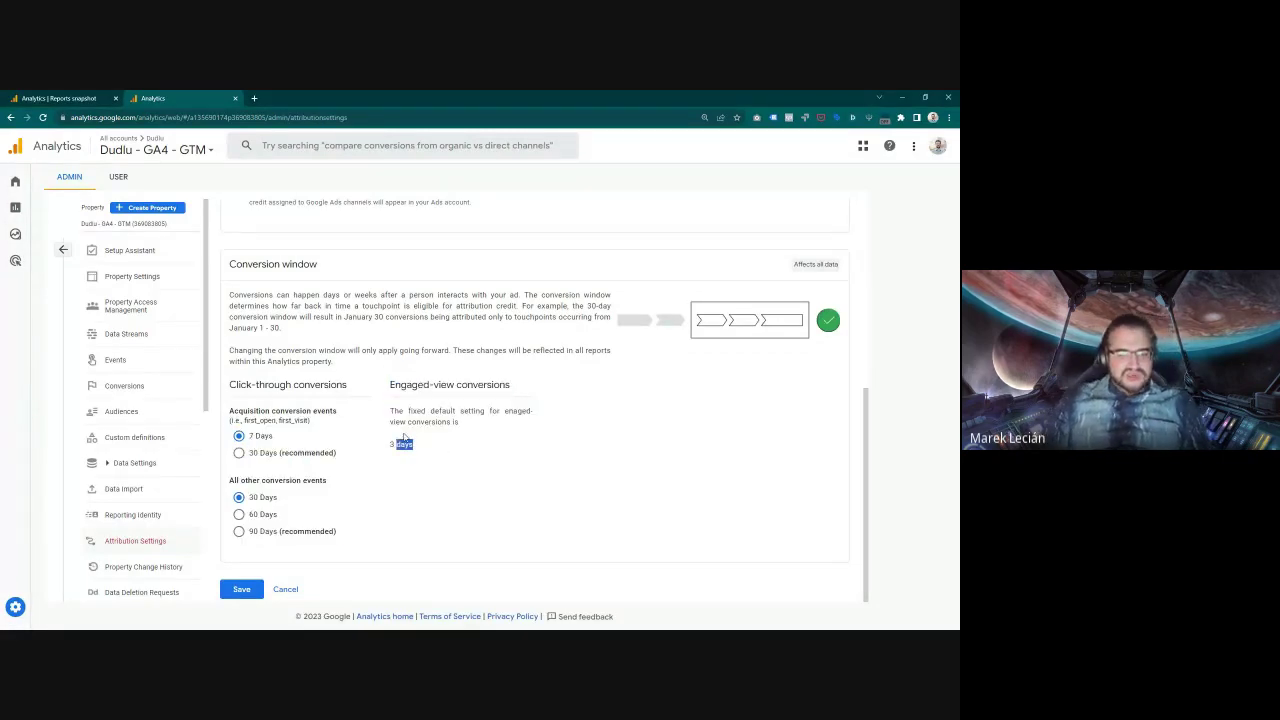
{"action": "left_click", "coordinate": [421, 411], "text": "shift"}
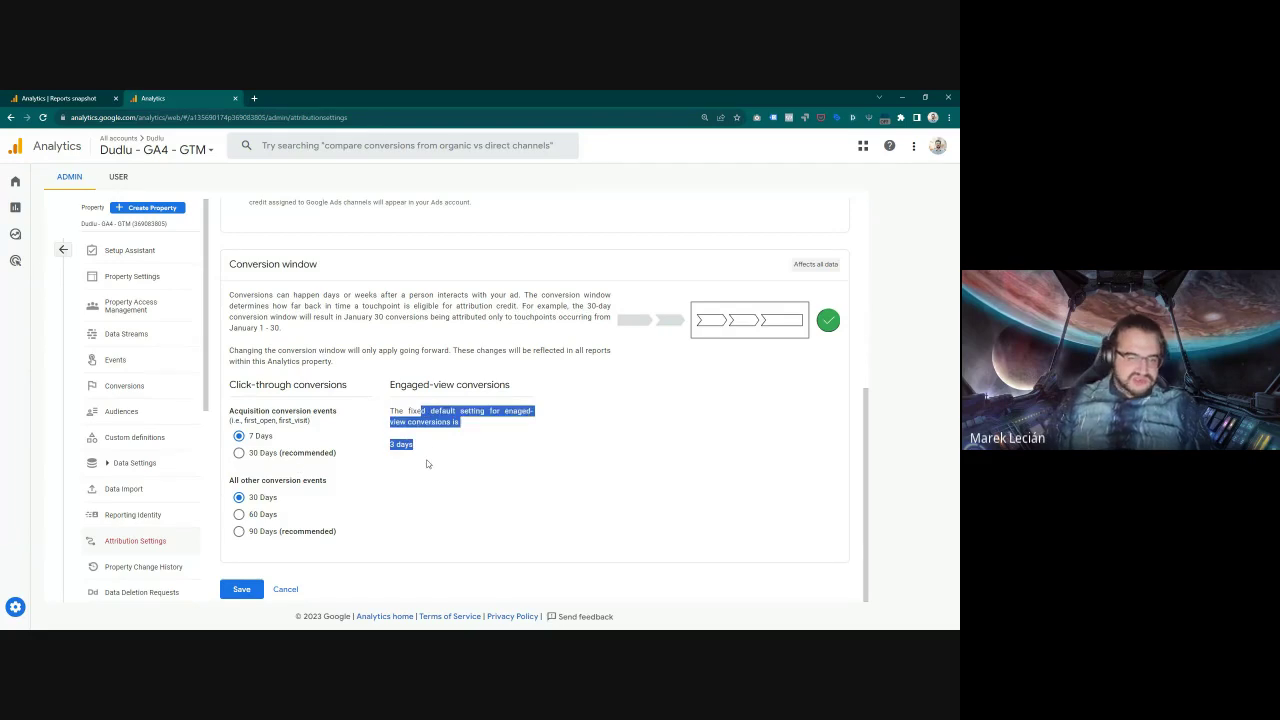
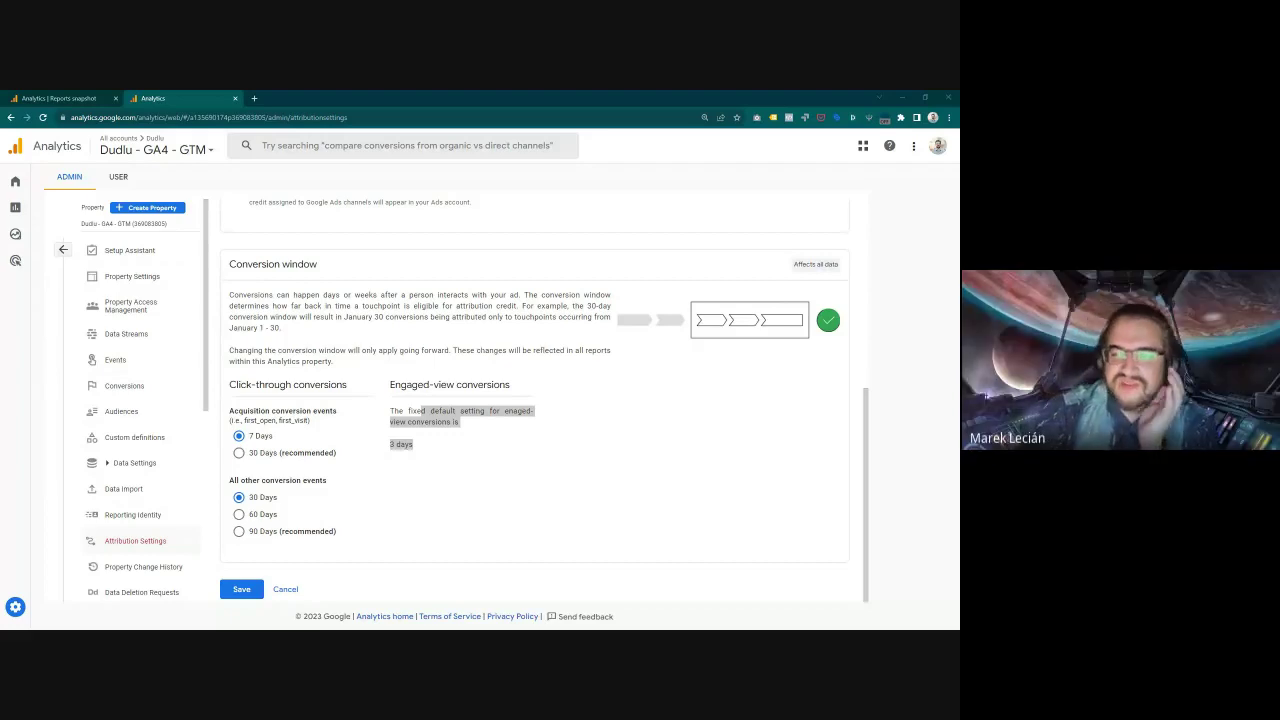
{"action": "left_click", "coordinate": [254, 99]}
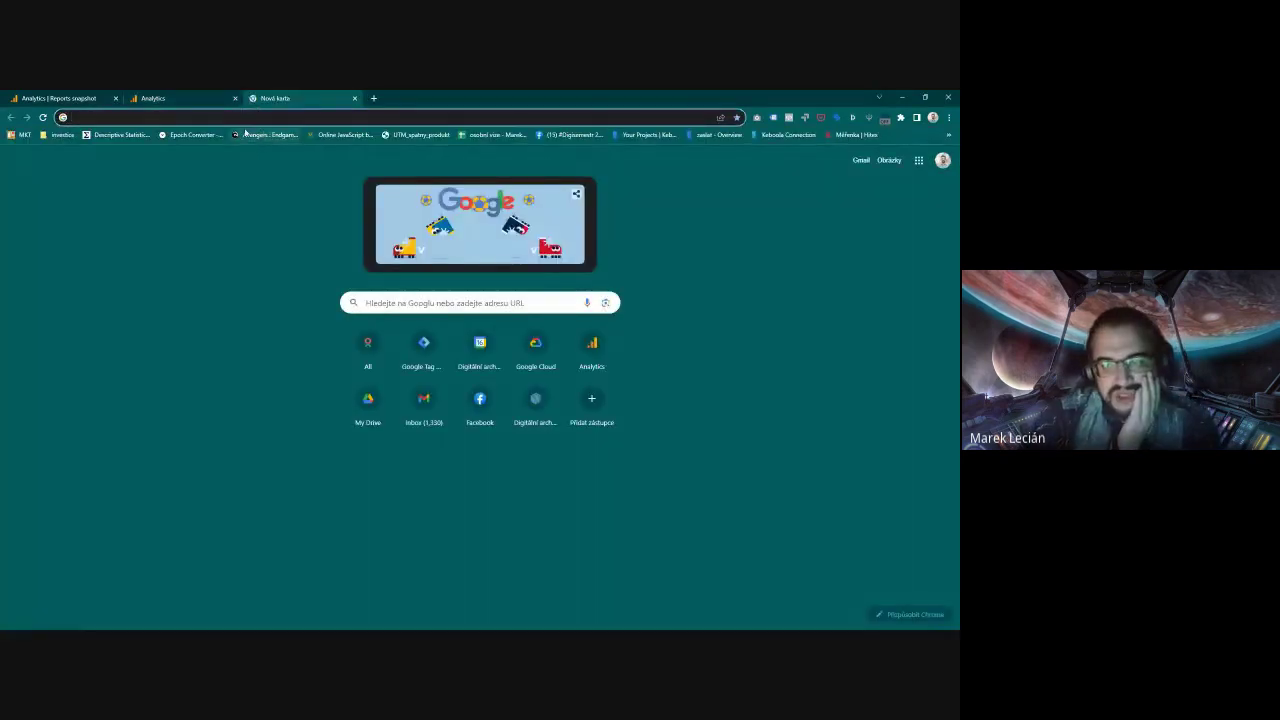
{"action": "type", "text": "a"}
{"action": "key", "text": "BackSpace"}
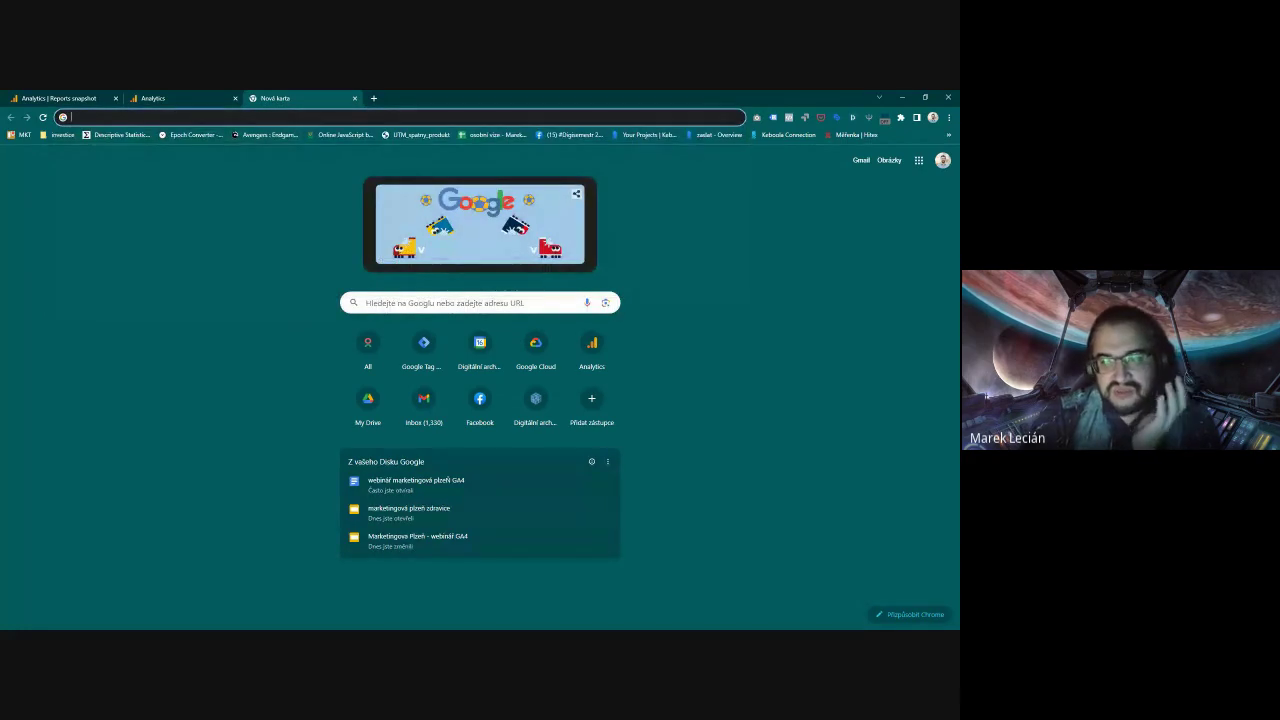
{"action": "key", "text": "ctrl+w"}
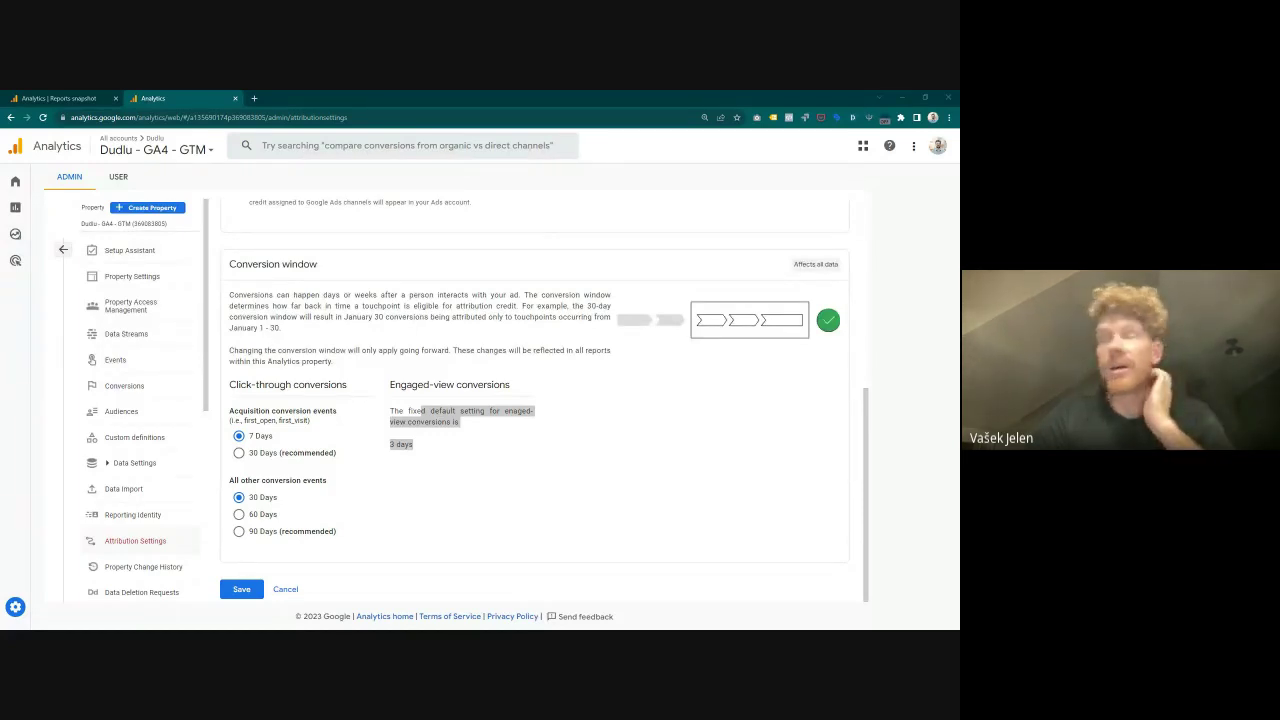
Step: Connect Tag Assistant to dudlu.cz and inspect the API calls of several view_promotion events in container GTM-NRSQ942
{"action": "left_click", "coordinate": [372, 97]}
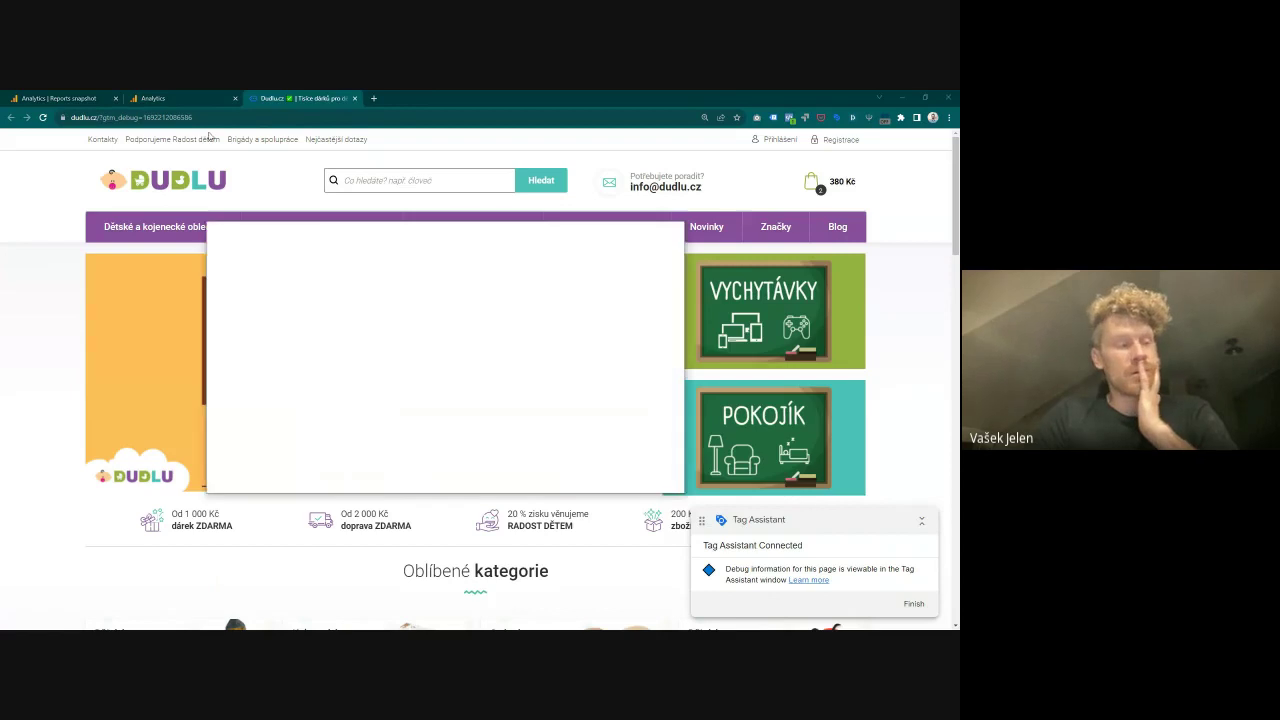
{"action": "left_click", "coordinate": [479, 366]}
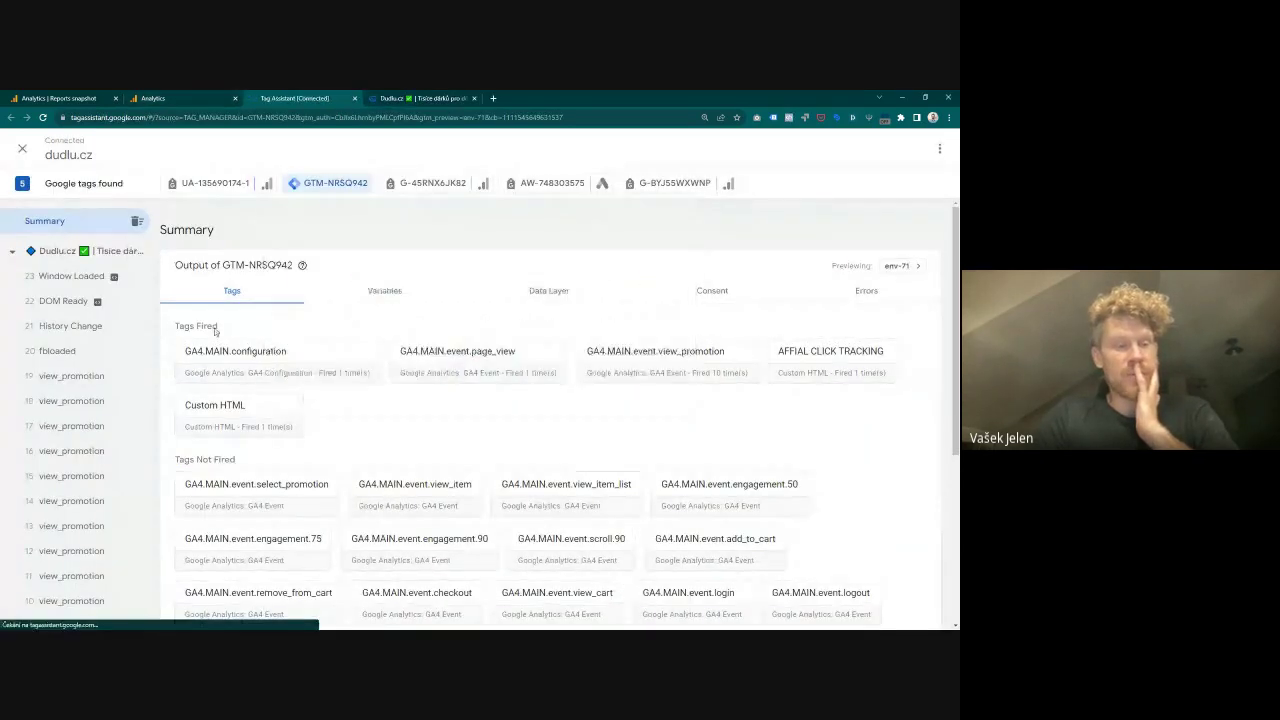
{"action": "left_click", "coordinate": [70, 377]}
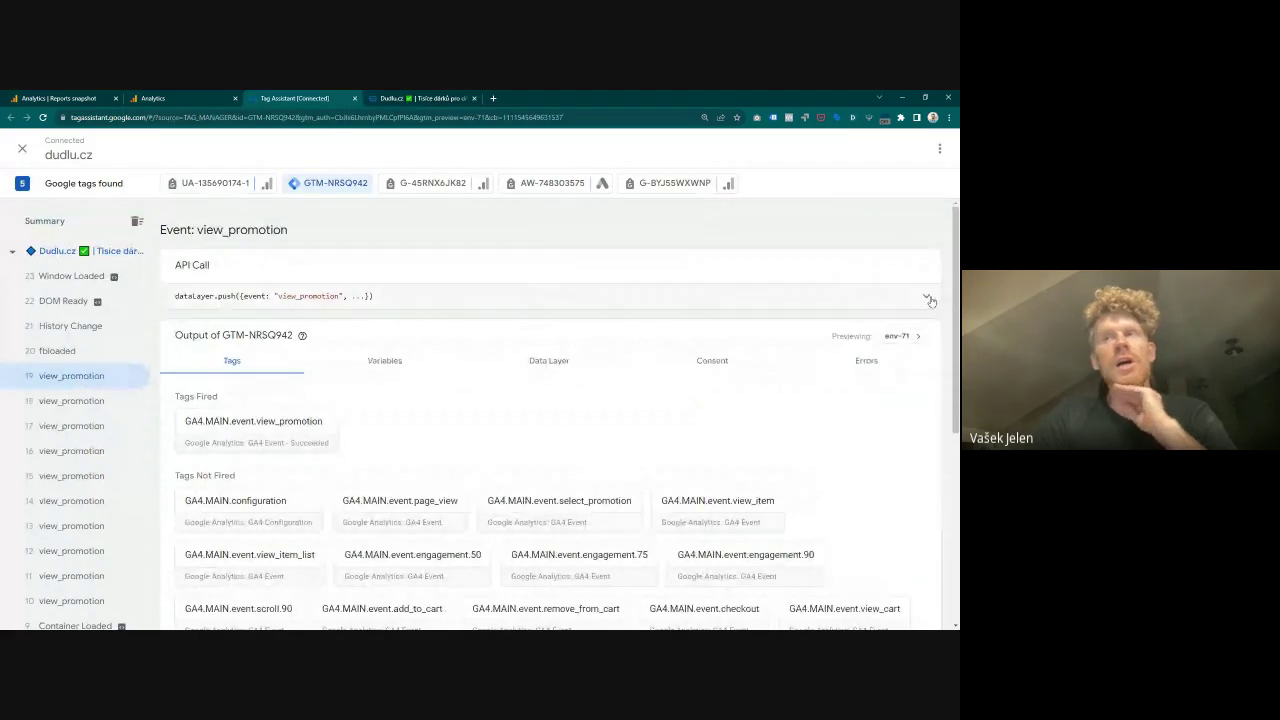
{"action": "left_click", "coordinate": [372, 297]}
{"action": "left_click", "coordinate": [90, 401]}
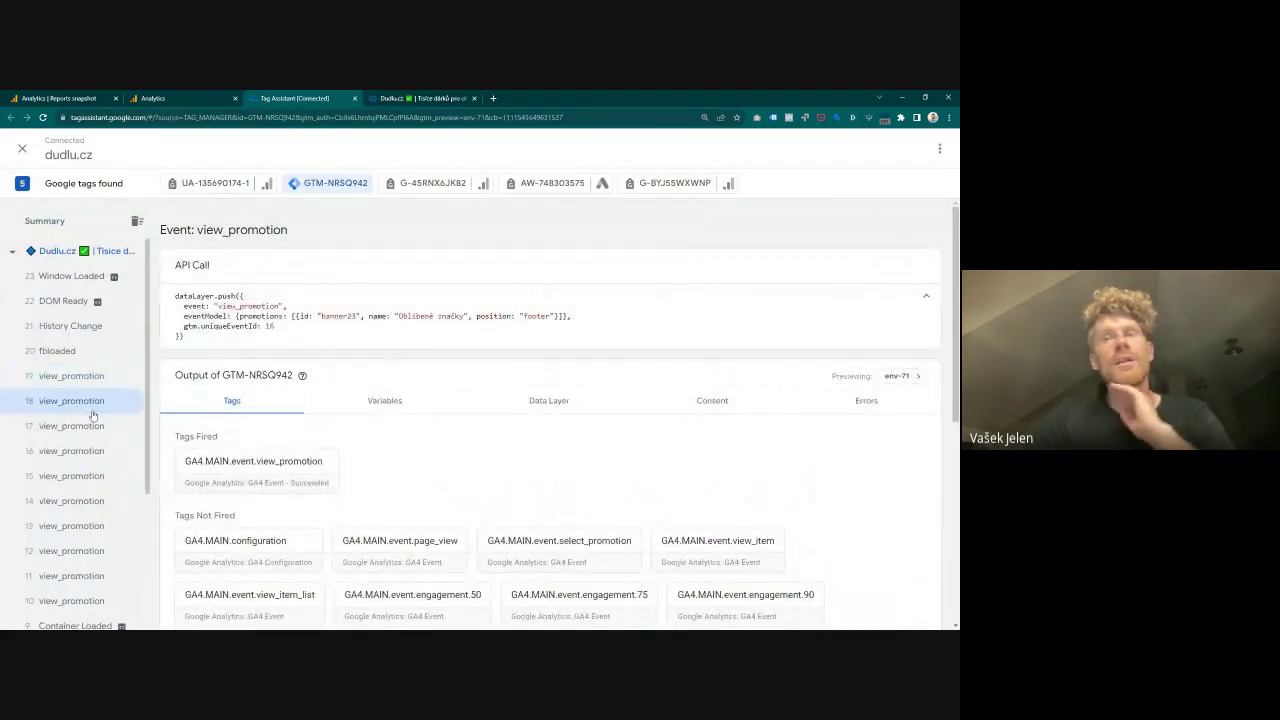
{"action": "left_click", "coordinate": [90, 426]}
Step: Inspect the fbloaded, History Change, DOM Ready and Window Loaded events and the tags they fire
{"action": "left_click", "coordinate": [75, 351]}
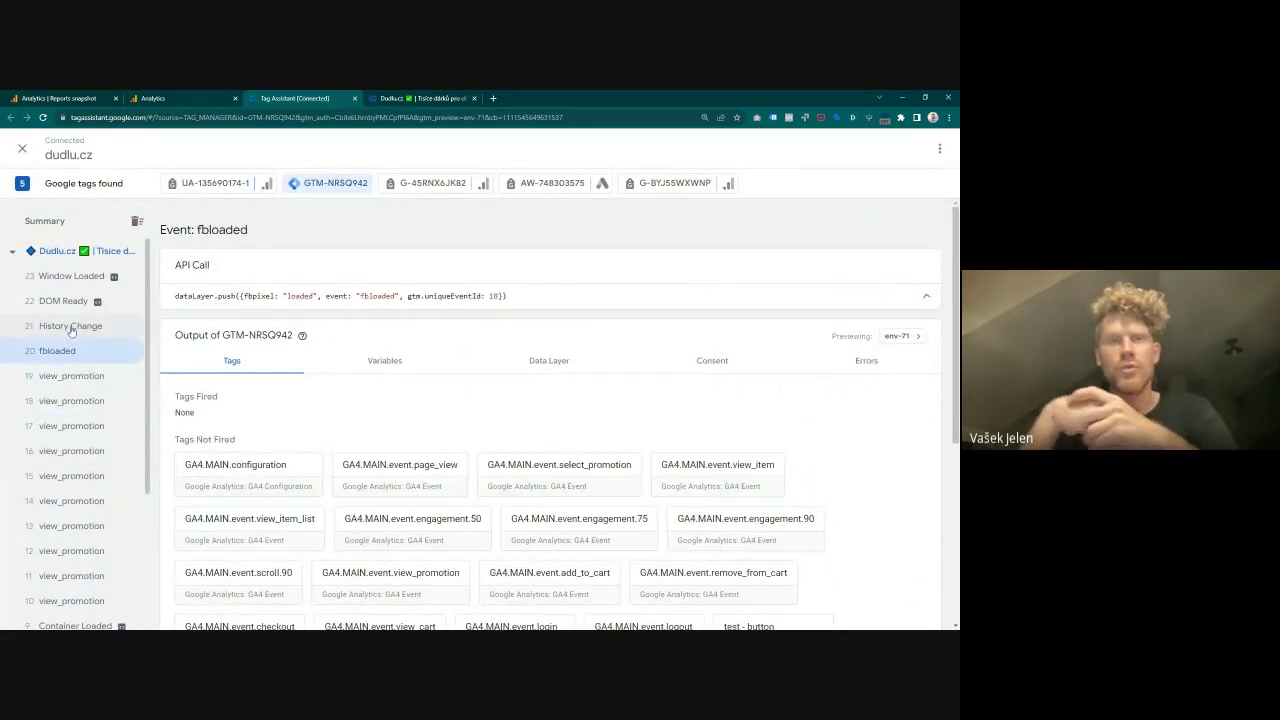
{"action": "left_click", "coordinate": [70, 326]}
{"action": "left_click", "coordinate": [64, 304]}
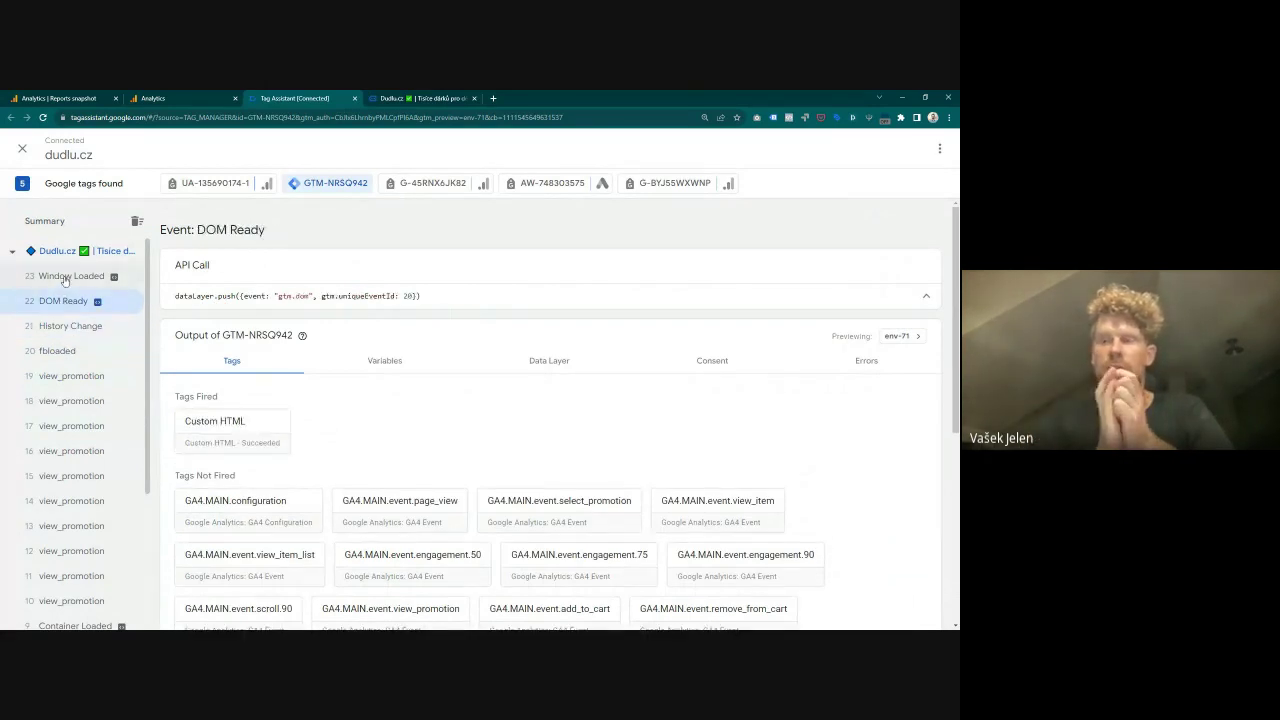
{"action": "left_click", "coordinate": [65, 278]}
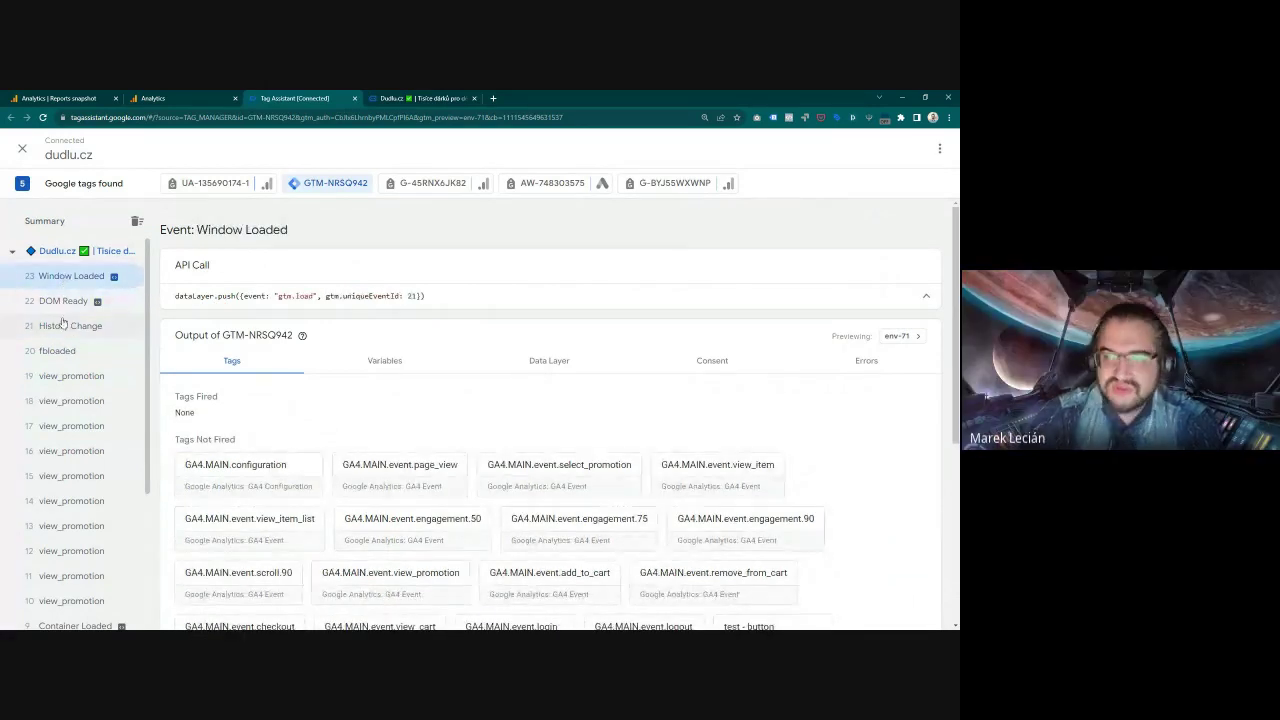
Step: Follow the Hračky a zábava banner on the connected dudlu.cz homepage to trigger its promotion click
{"action": "left_click", "coordinate": [400, 98]}
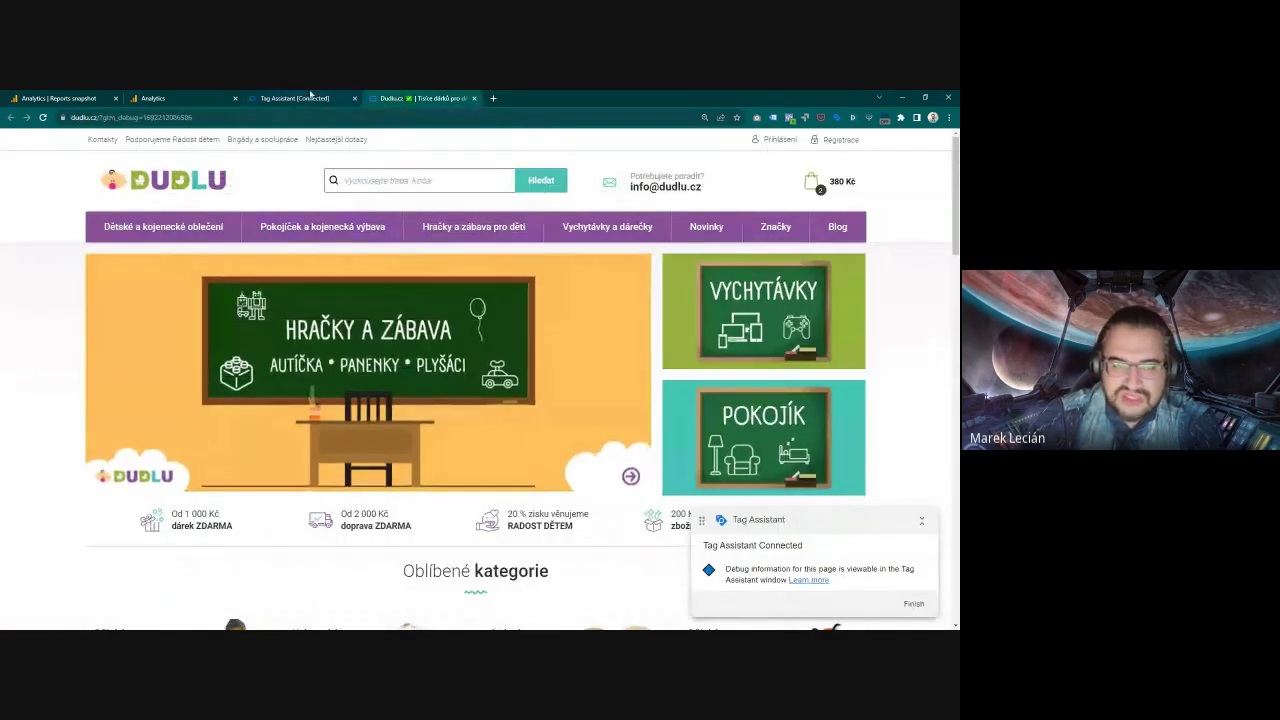
{"action": "left_click", "coordinate": [295, 98]}
{"action": "scroll", "coordinate": [116, 450], "scroll_direction": "down", "scroll_amount": 3}
{"action": "scroll", "coordinate": [116, 450], "scroll_direction": "up", "scroll_amount": 5}
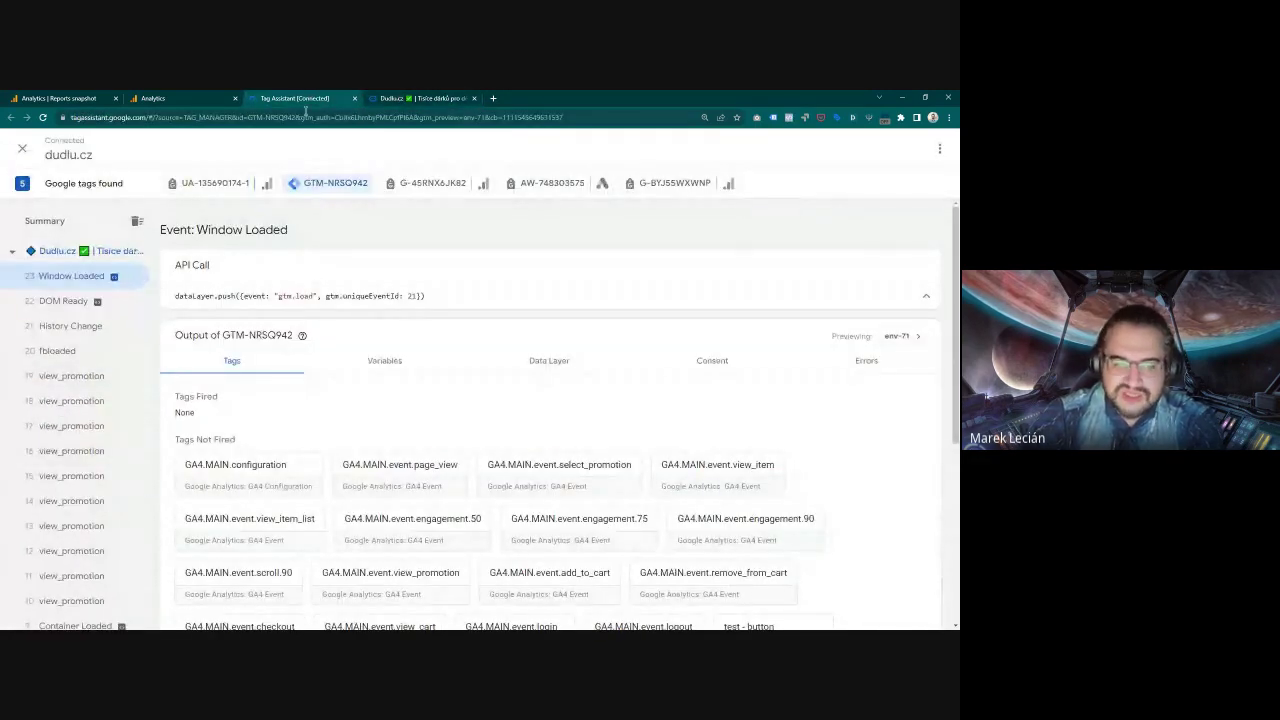
{"action": "left_click", "coordinate": [400, 98]}
{"action": "left_click", "coordinate": [577, 390]}
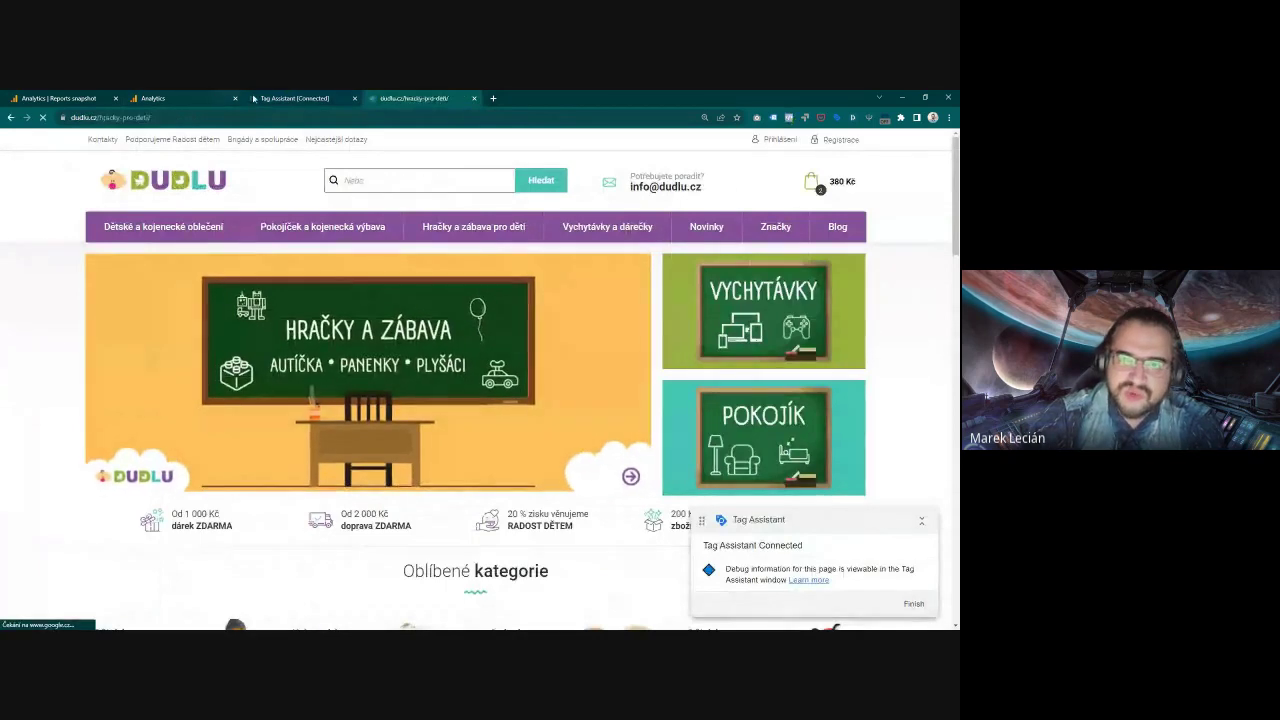
Step: Inspect the Click and select_content events in Tag Assistant and highlight the unique event ID in the select_content call
{"action": "left_click", "coordinate": [295, 98]}
{"action": "left_click", "coordinate": [50, 301]}
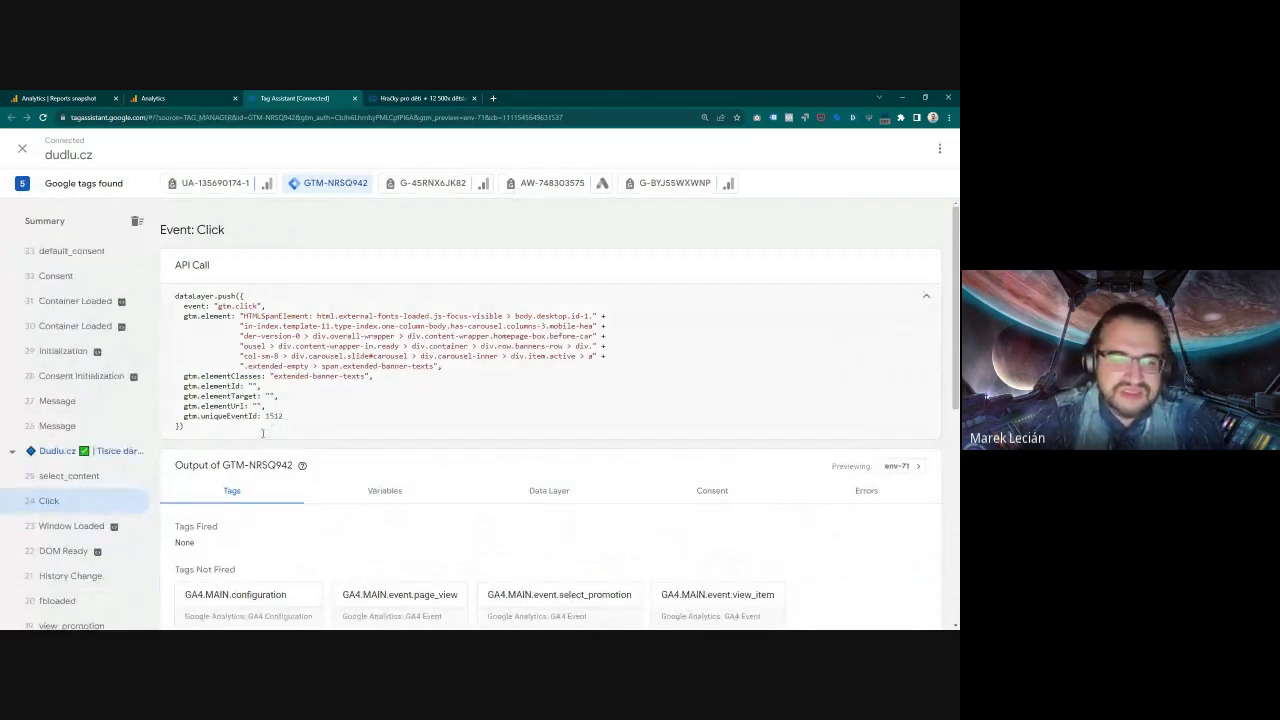
{"action": "left_click", "coordinate": [126, 477]}
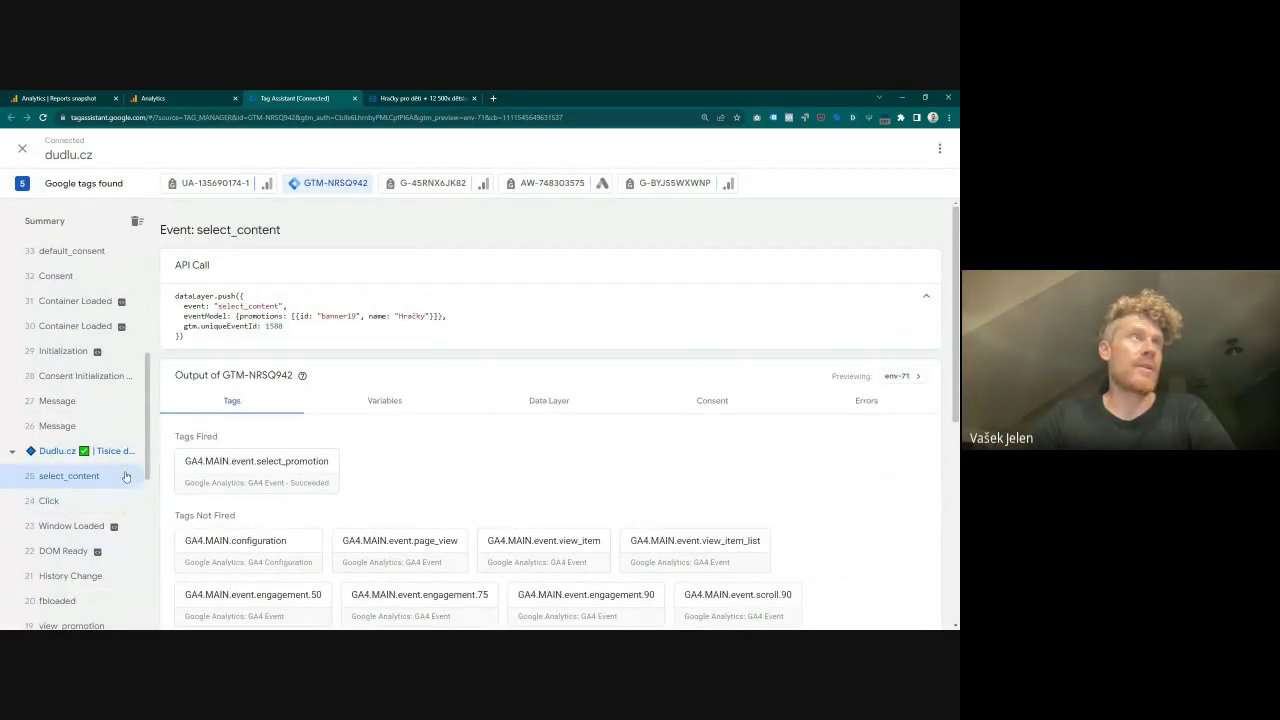
{"action": "mouse_move", "coordinate": [266, 326]}
{"action": "left_mouse_down"}
{"action": "mouse_move", "coordinate": [298, 315]}
{"action": "mouse_move", "coordinate": [283, 326]}
{"action": "left_mouse_up"}
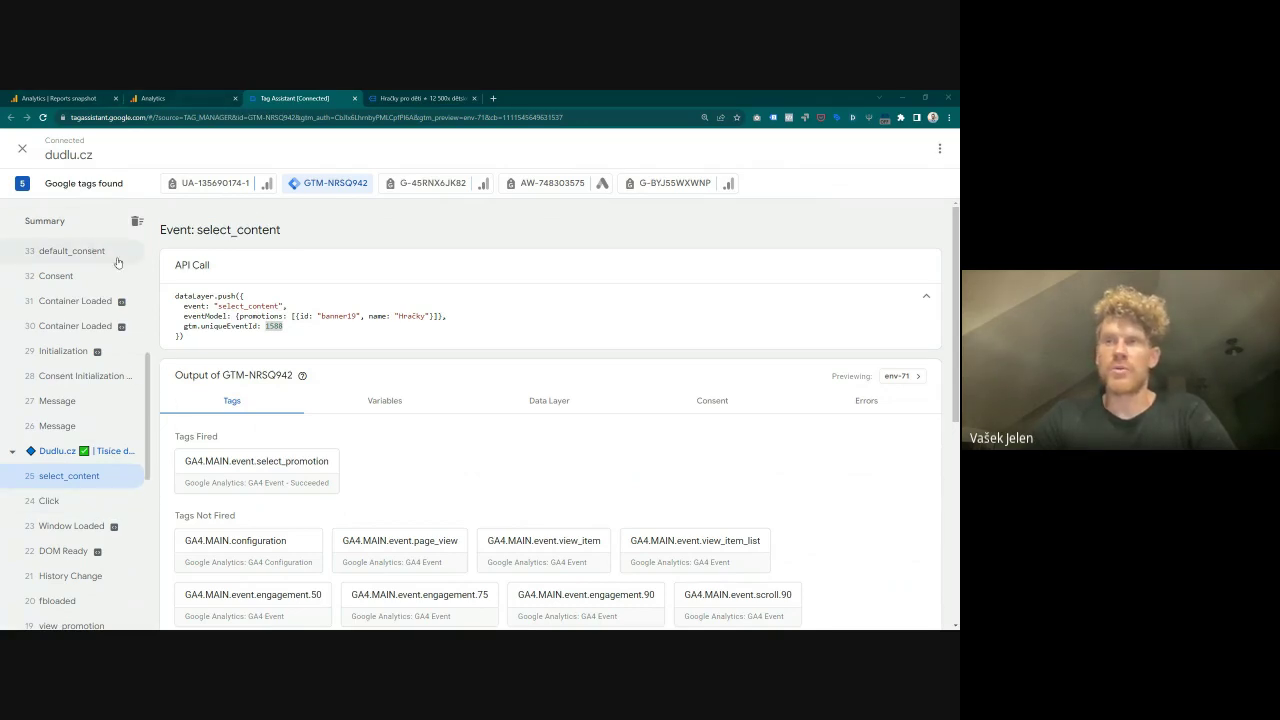
Step: Inspect the Window Loaded, Click and Timer events of the Hračky pro děti page and highlight the Click call's unique event ID
{"action": "scroll", "coordinate": [114, 268], "scroll_direction": "up", "scroll_amount": 5}
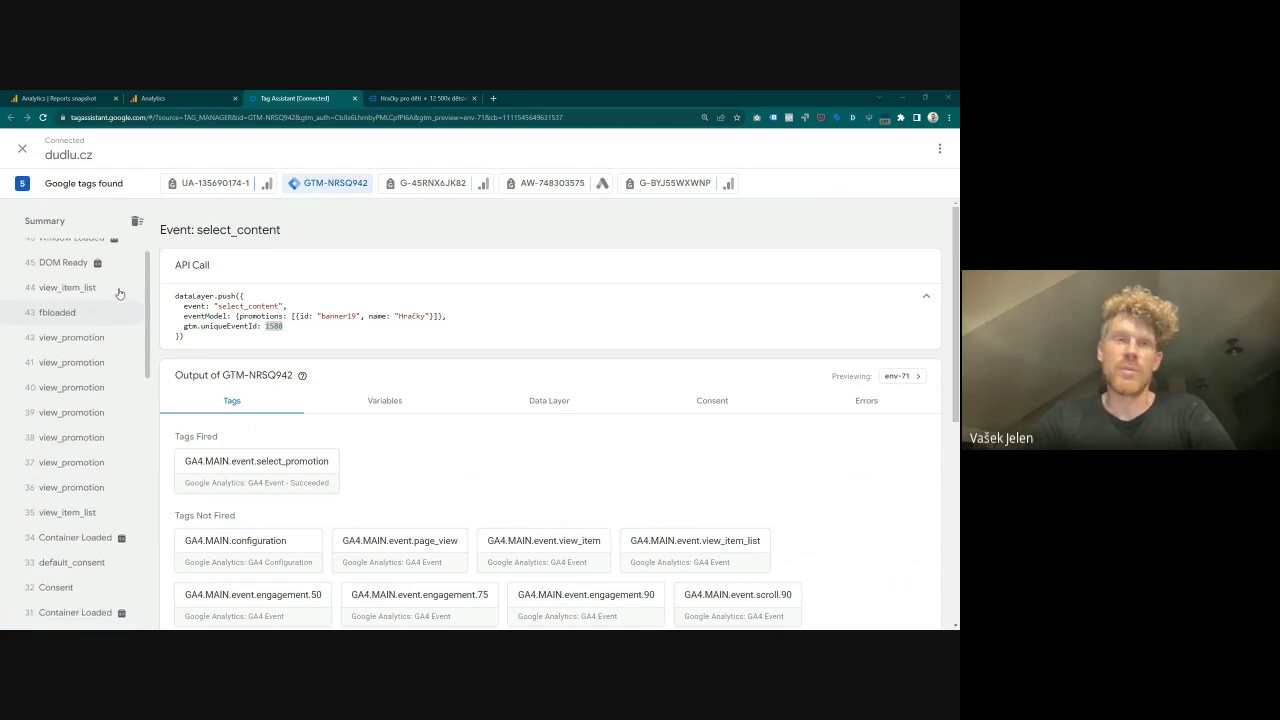
{"action": "left_click", "coordinate": [108, 283]}
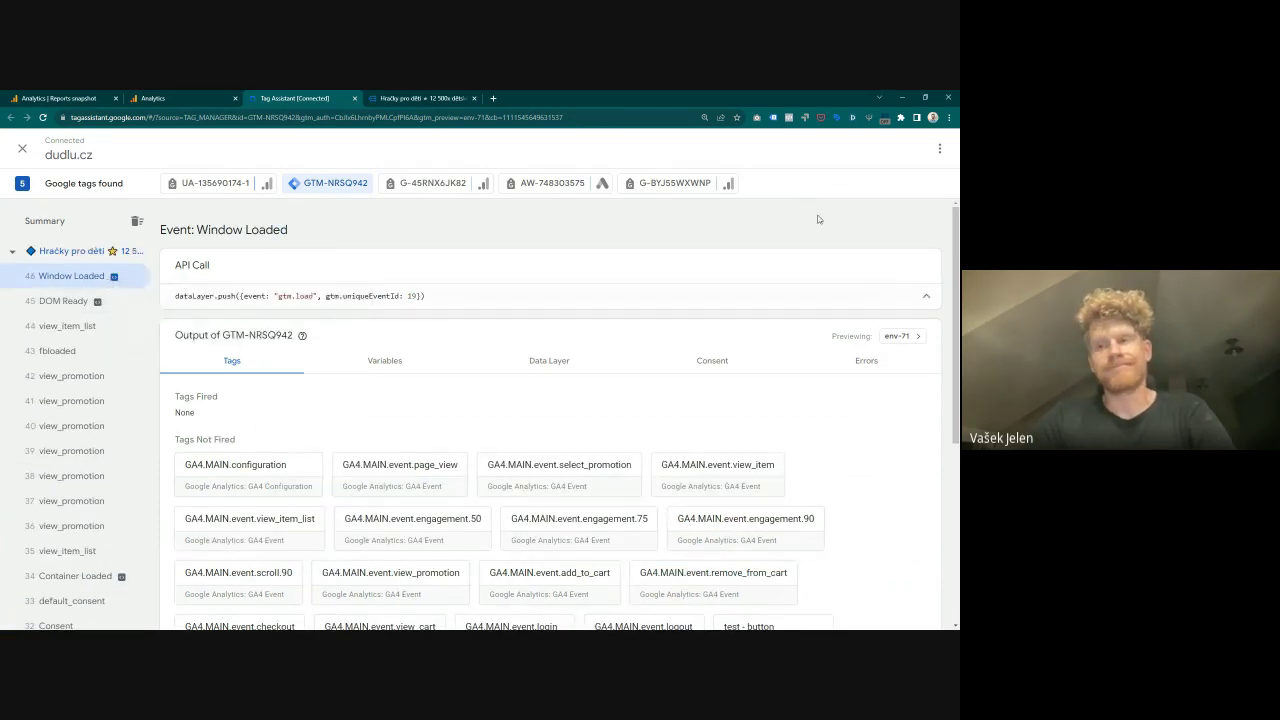
{"action": "left_click", "coordinate": [440, 97]}
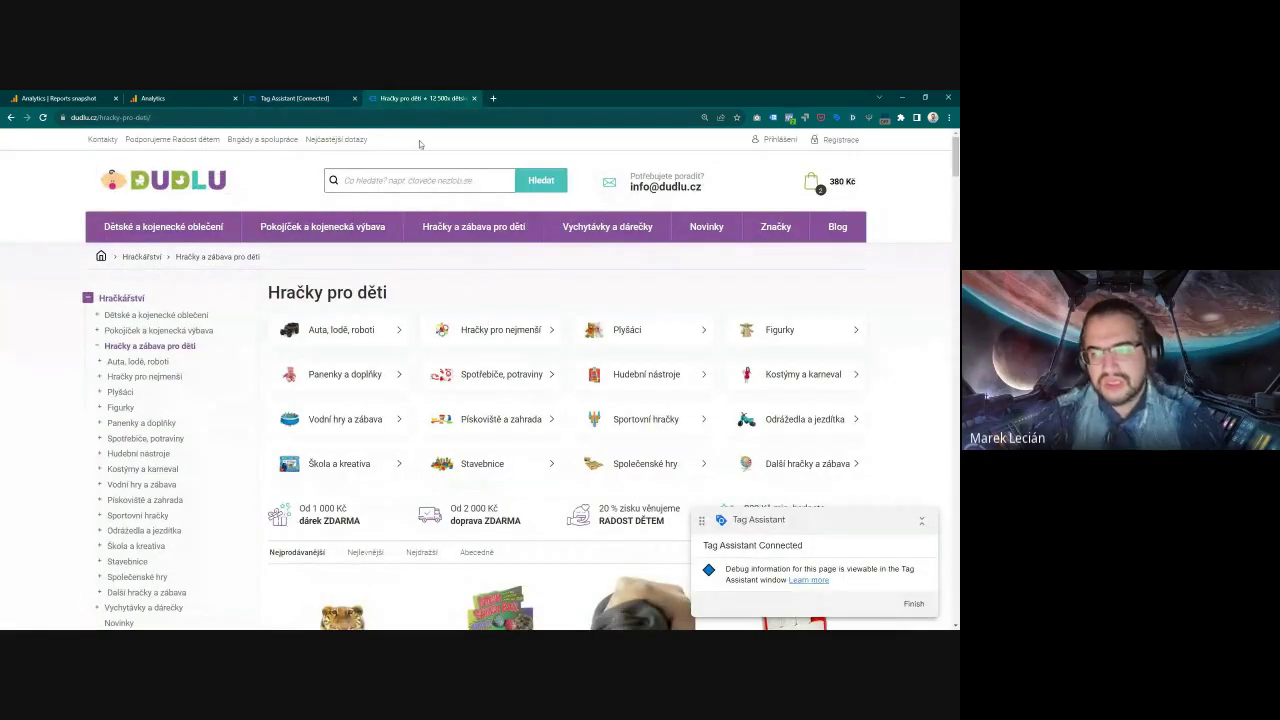
{"action": "left_click", "coordinate": [300, 97]}
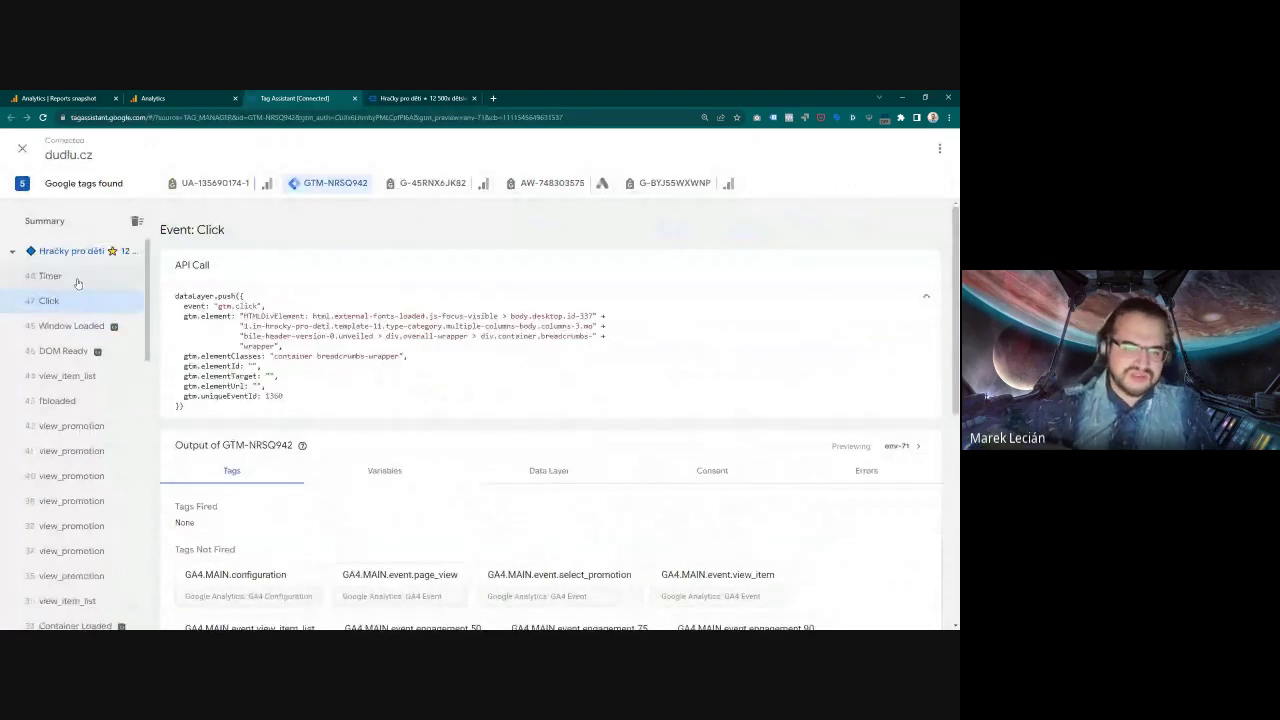
{"action": "double_click", "coordinate": [273, 396]}
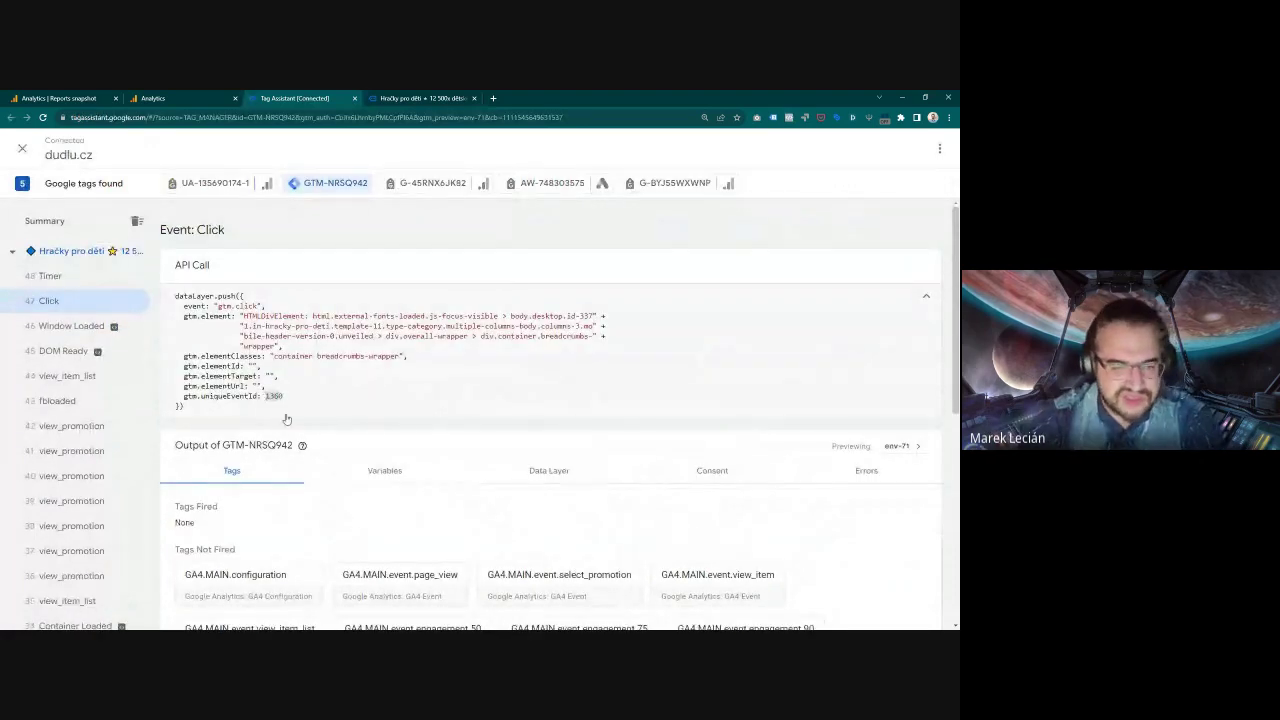
{"action": "left_click", "coordinate": [104, 328]}
{"action": "left_click", "coordinate": [84, 301]}
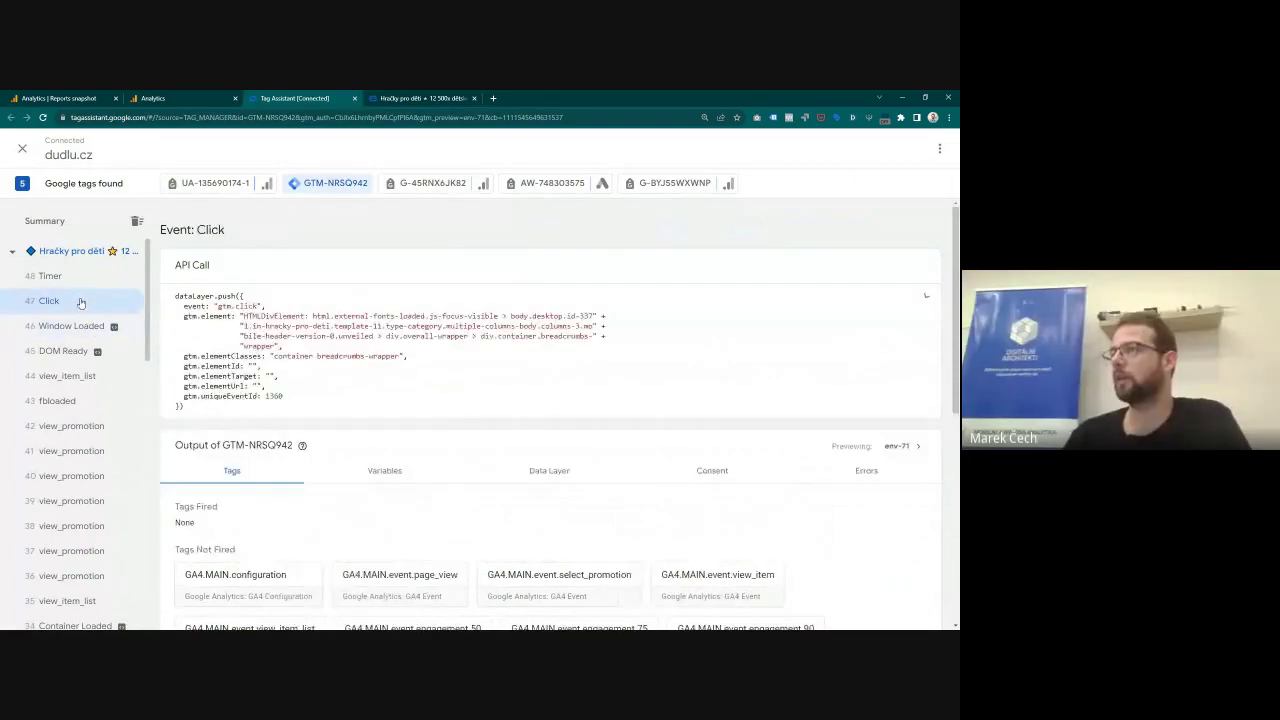
{"action": "left_click", "coordinate": [104, 278]}
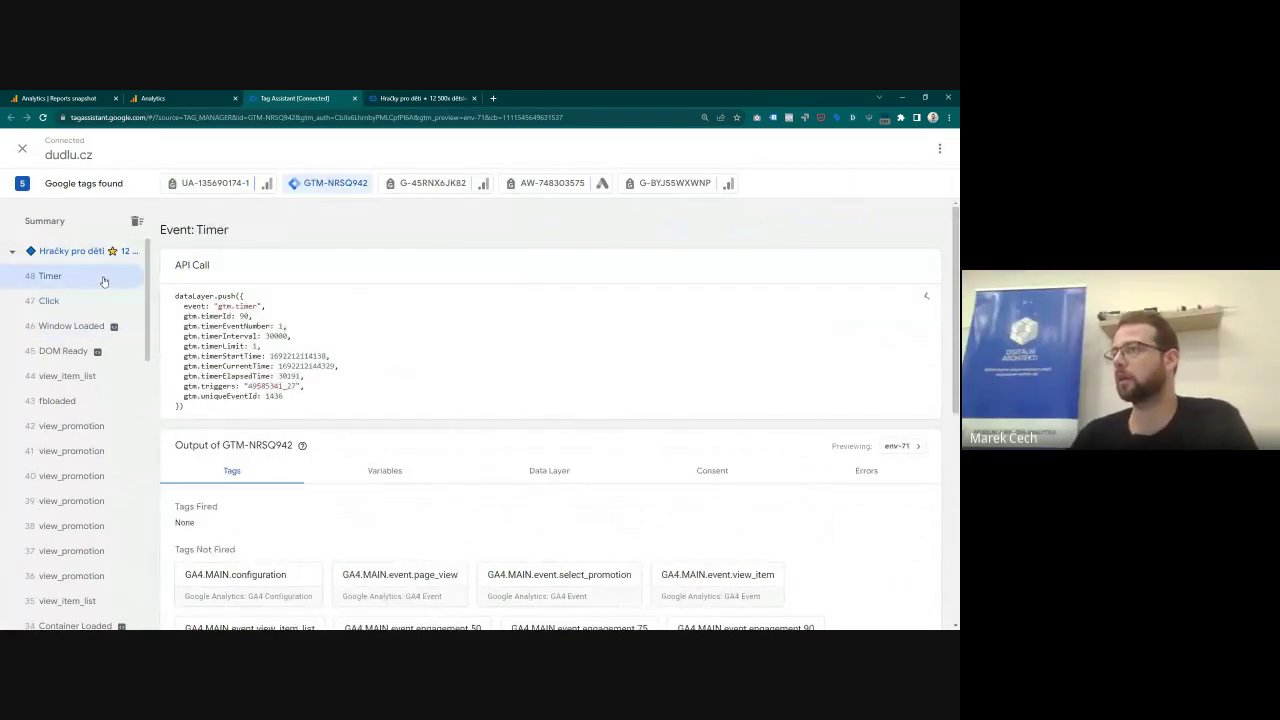
{"action": "left_click", "coordinate": [95, 304]}
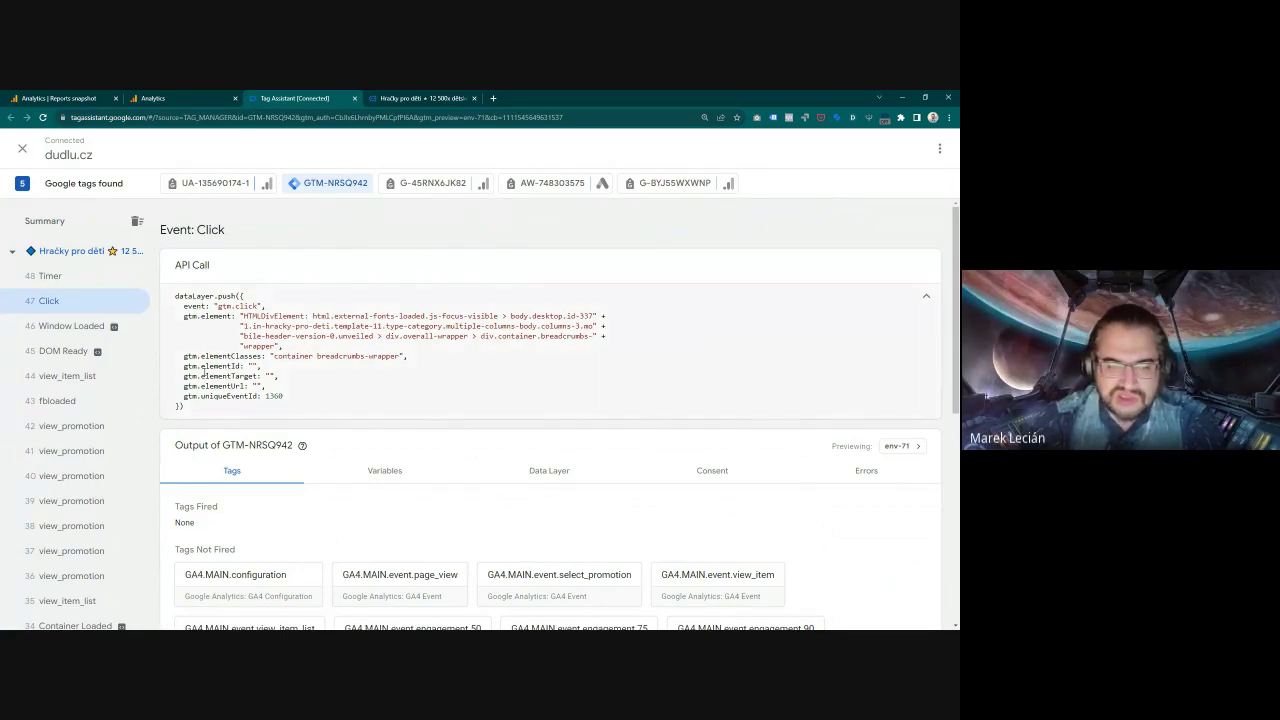
Step: Inspect the page's first Message, Consent Initialization, Initialization and Container Loaded events, and highlight gtm.start in the Container Loaded call
{"action": "scroll", "coordinate": [60, 337], "scroll_direction": "down", "scroll_amount": 5}
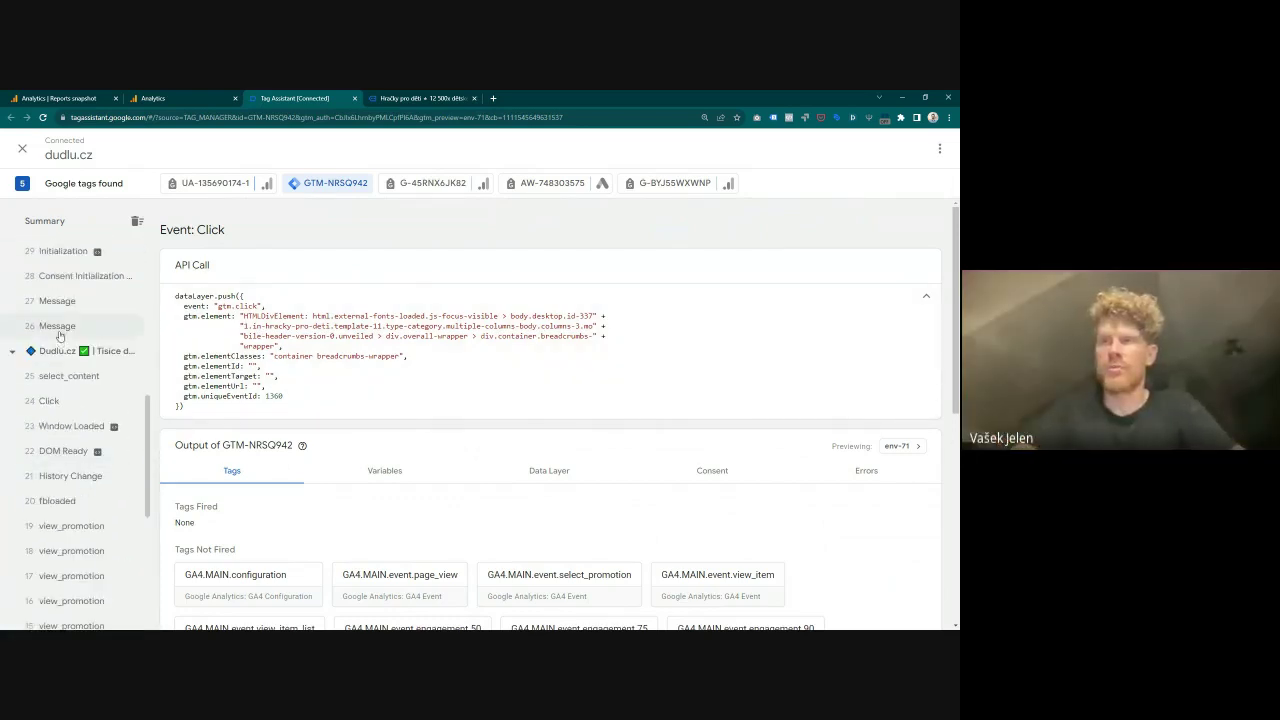
{"action": "left_click", "coordinate": [60, 334]}
{"action": "left_click", "coordinate": [62, 277]}
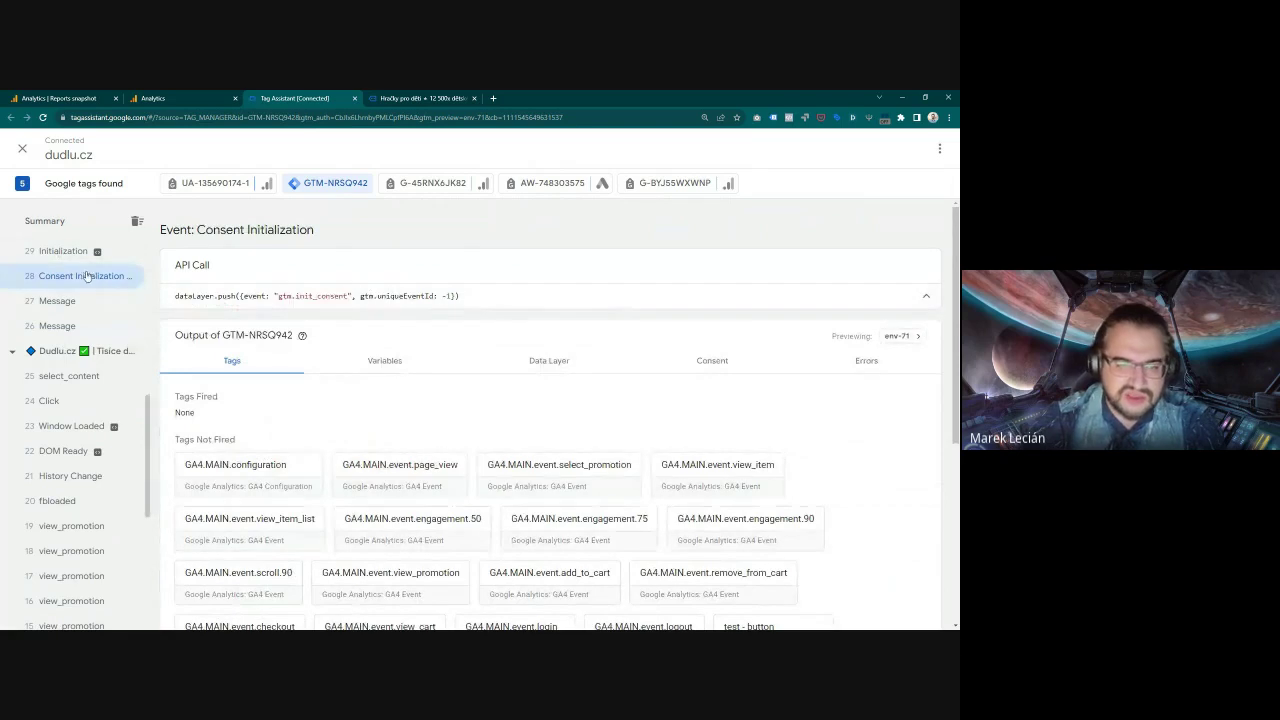
{"action": "left_click", "coordinate": [63, 253]}
{"action": "scroll", "coordinate": [79, 280], "scroll_direction": "up", "scroll_amount": 1}
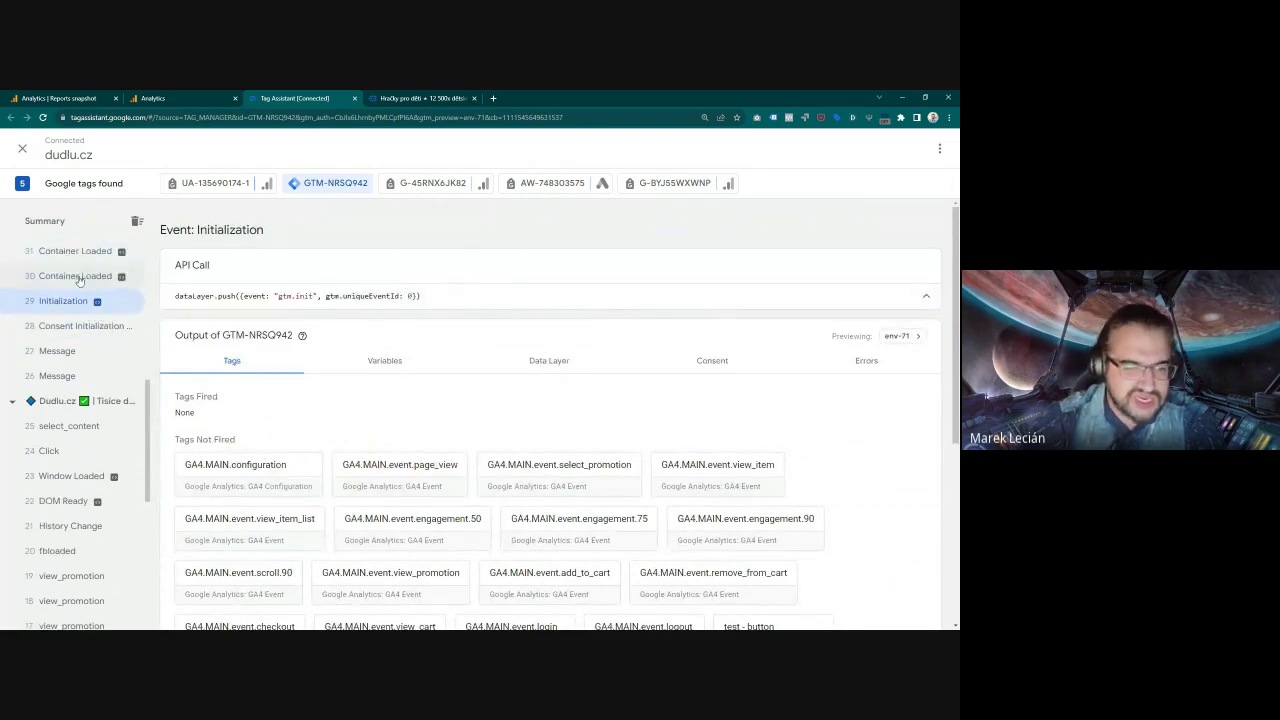
{"action": "left_click", "coordinate": [79, 280]}
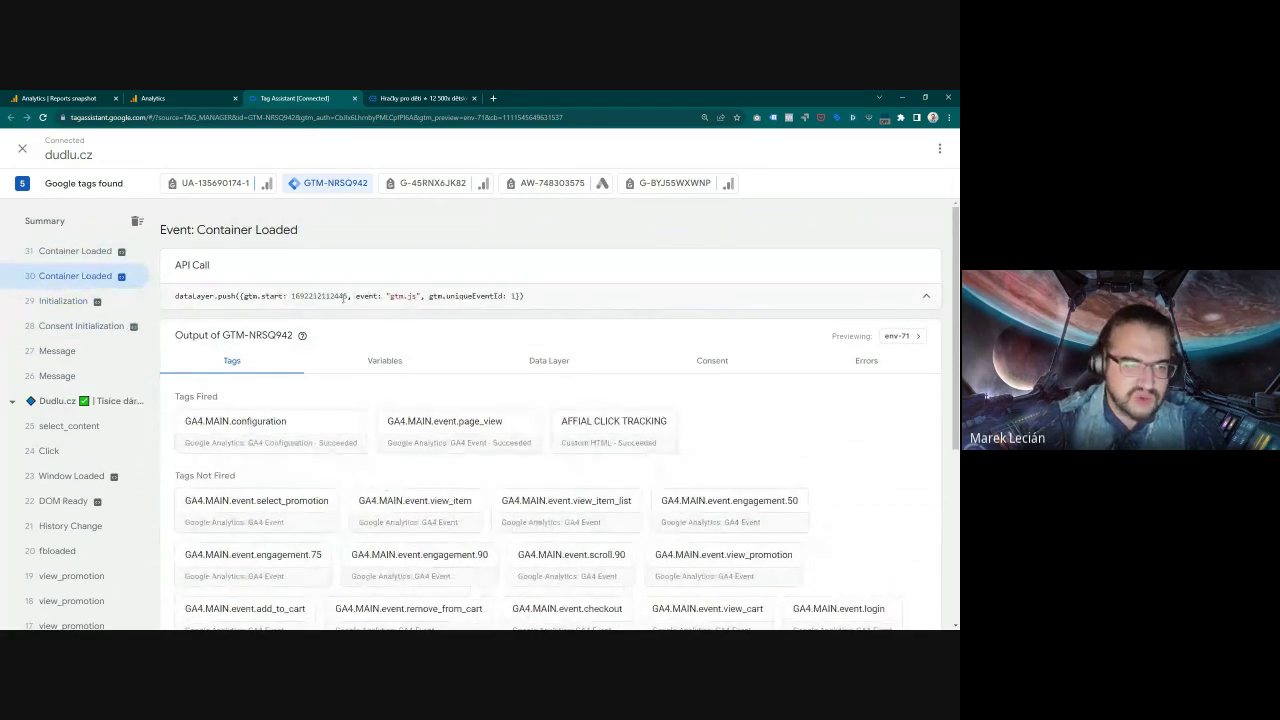
{"action": "left_click_drag", "start_coordinate": [348, 297], "coordinate": [242, 297]}
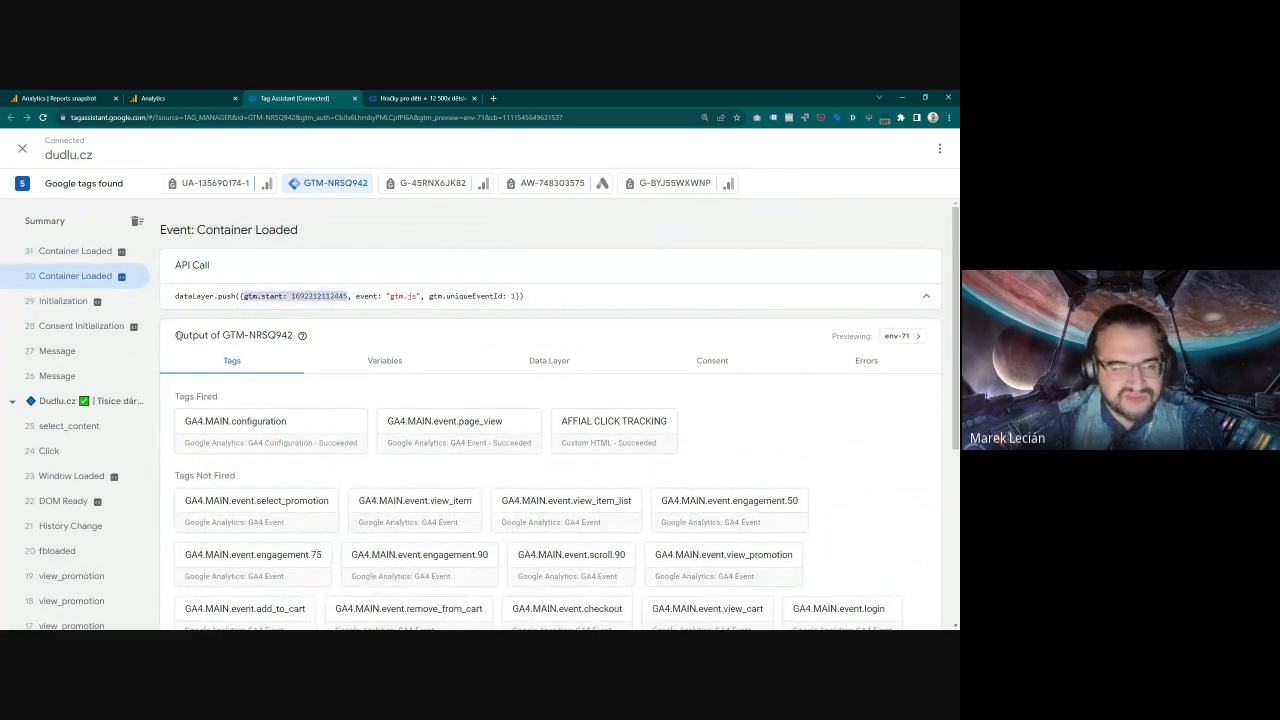
Step: Examine the cart and customer data in the API call of the page's first Message event
{"action": "left_click", "coordinate": [112, 377]}
{"action": "scroll", "coordinate": [256, 381], "scroll_direction": "down", "scroll_amount": 10}
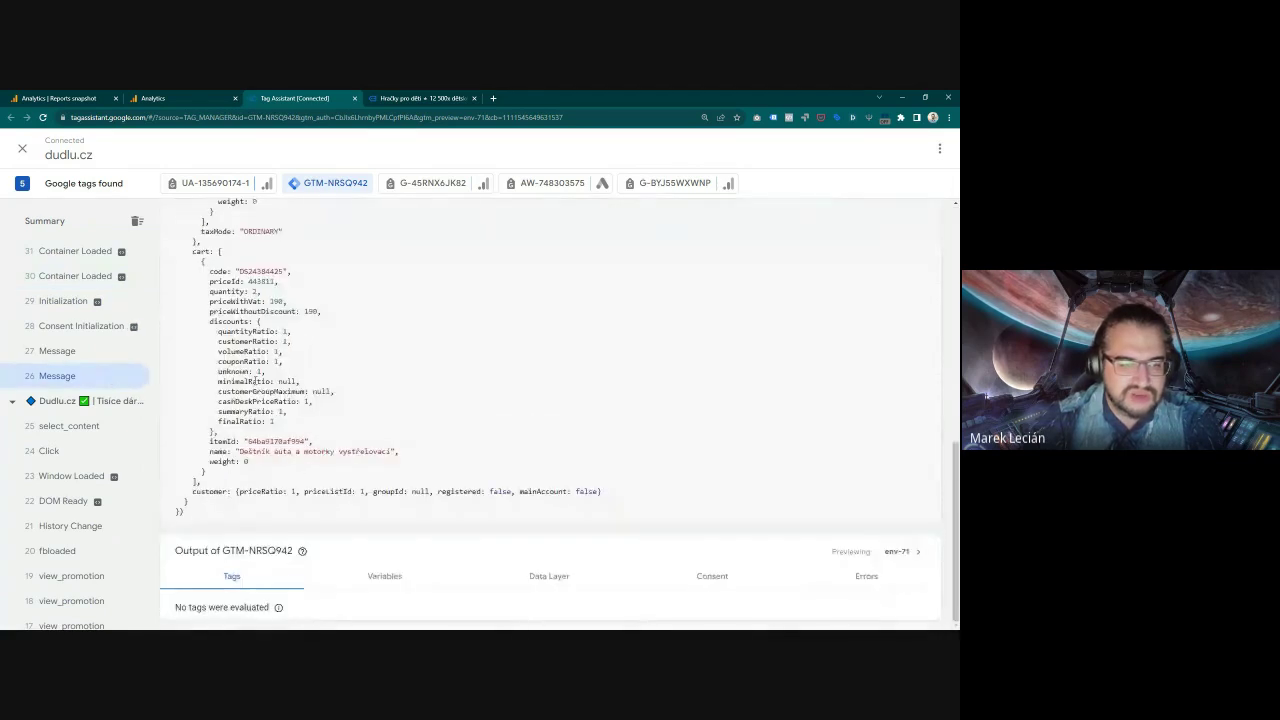
{"action": "scroll", "coordinate": [256, 383], "scroll_direction": "up", "scroll_amount": 2}
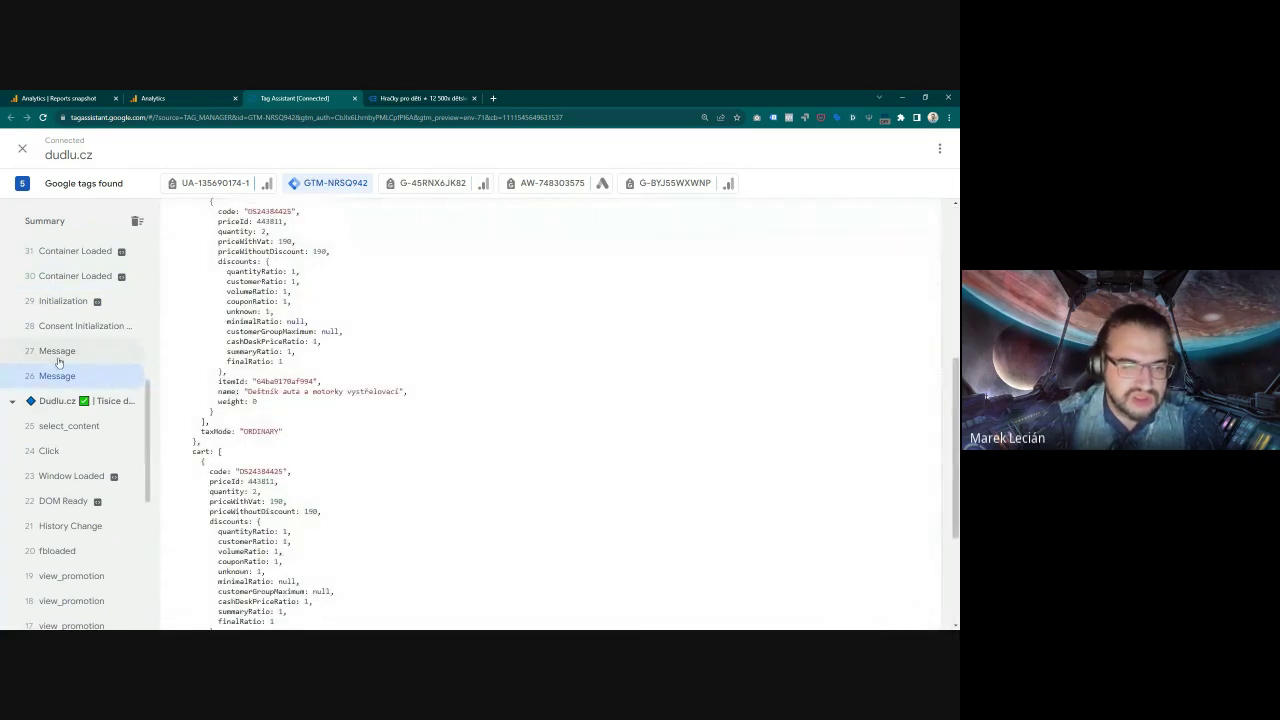
Step: Clear the recorded events in Tag Assistant and reload the Hračky pro děti page on dudlu.cz
{"action": "left_click", "coordinate": [137, 220]}
{"action": "key", "text": "ctrl+Tab"}
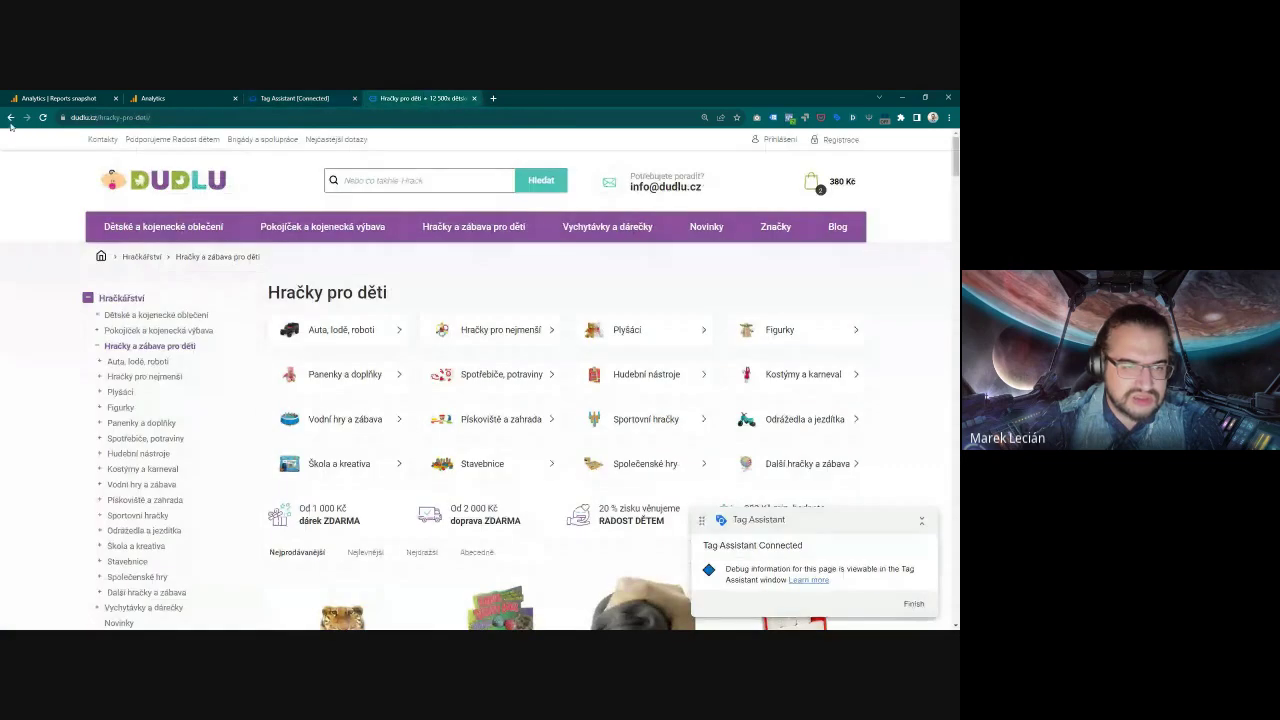
{"action": "left_click", "coordinate": [42, 117]}
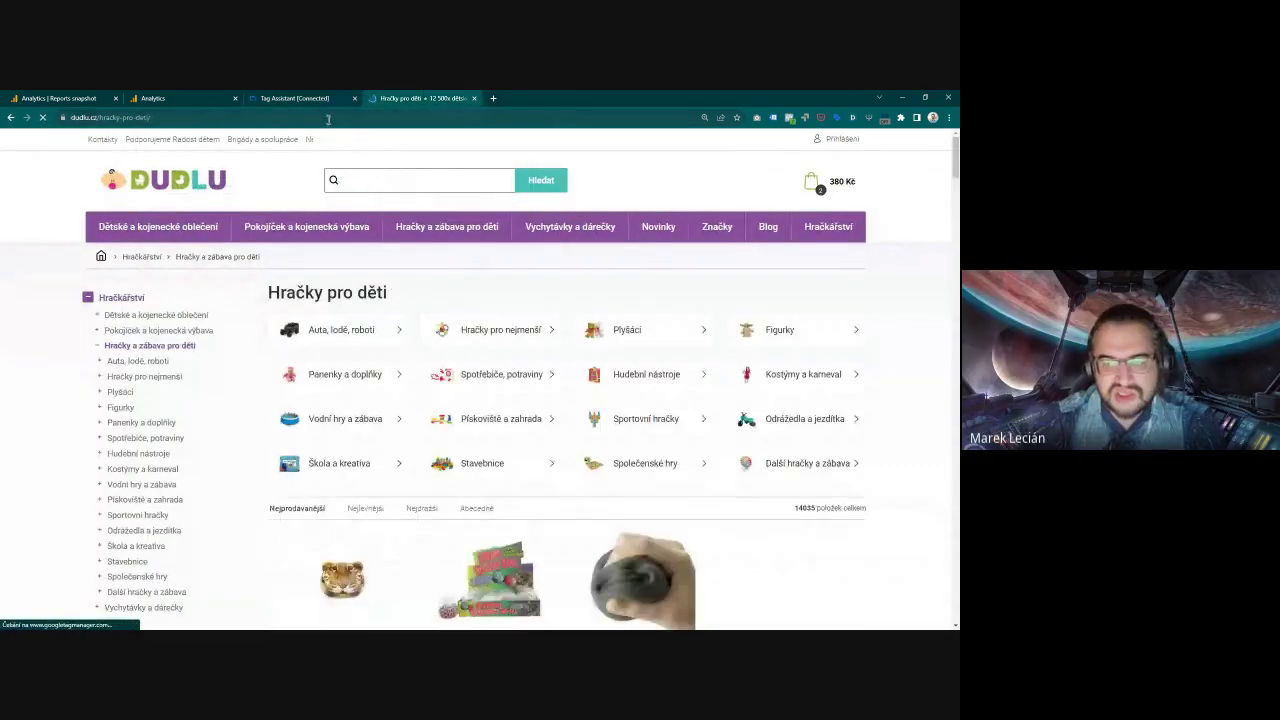
Step: Return to Tag Assistant and expand the full API call of the reloaded page's first Message event
{"action": "left_click", "coordinate": [300, 98]}
{"action": "scroll", "coordinate": [115, 361], "scroll_direction": "down", "scroll_amount": 5}
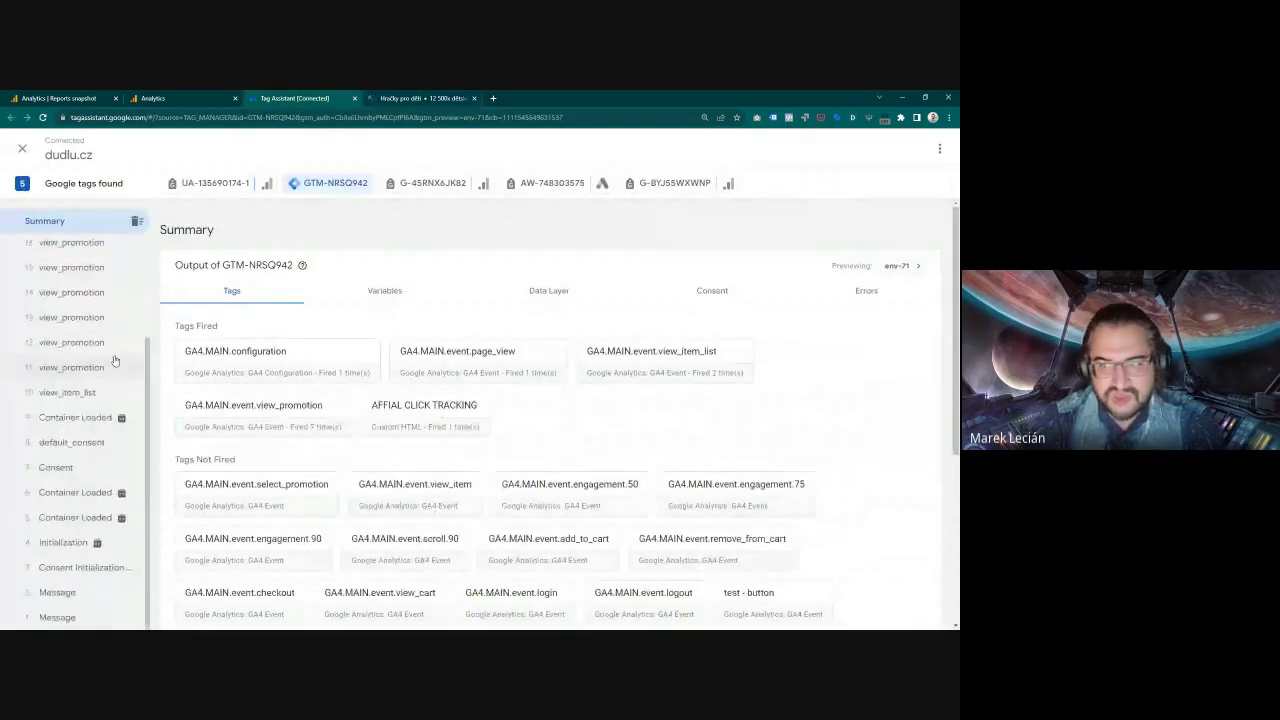
{"action": "left_click", "coordinate": [85, 616]}
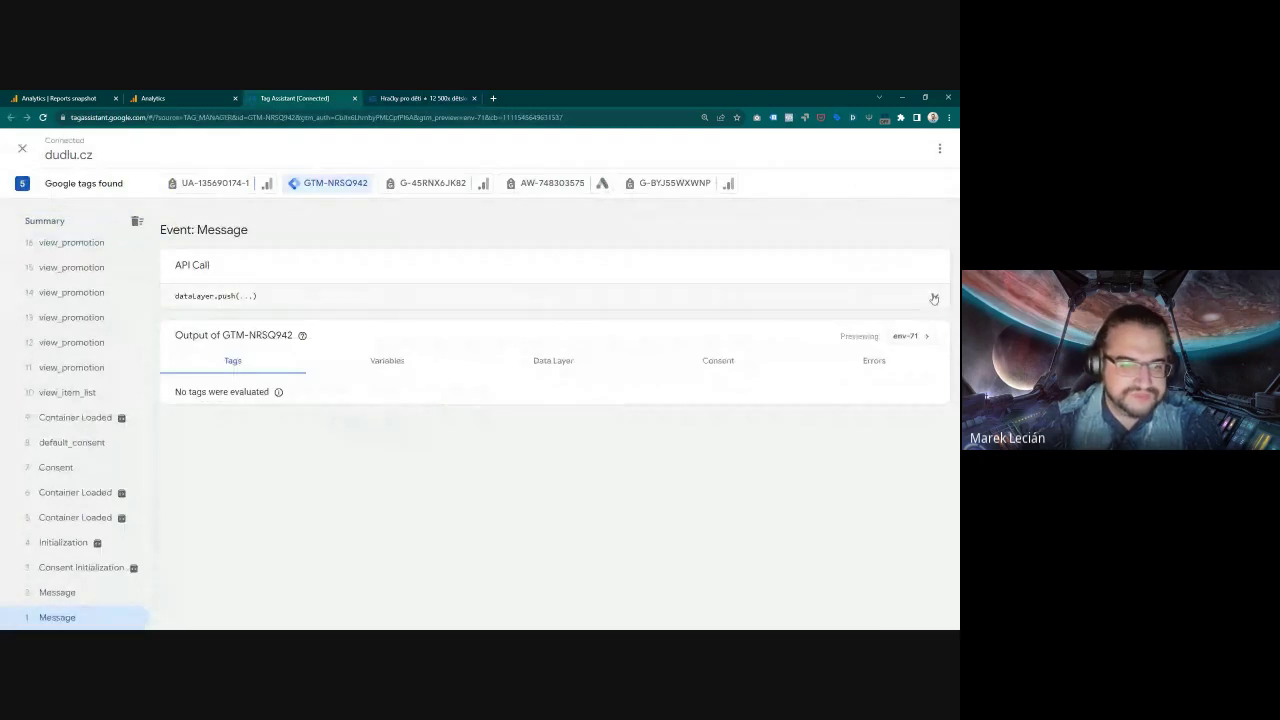
{"action": "left_click", "coordinate": [933, 298]}
{"action": "scroll", "coordinate": [517, 375], "scroll_direction": "down", "scroll_amount": 10}
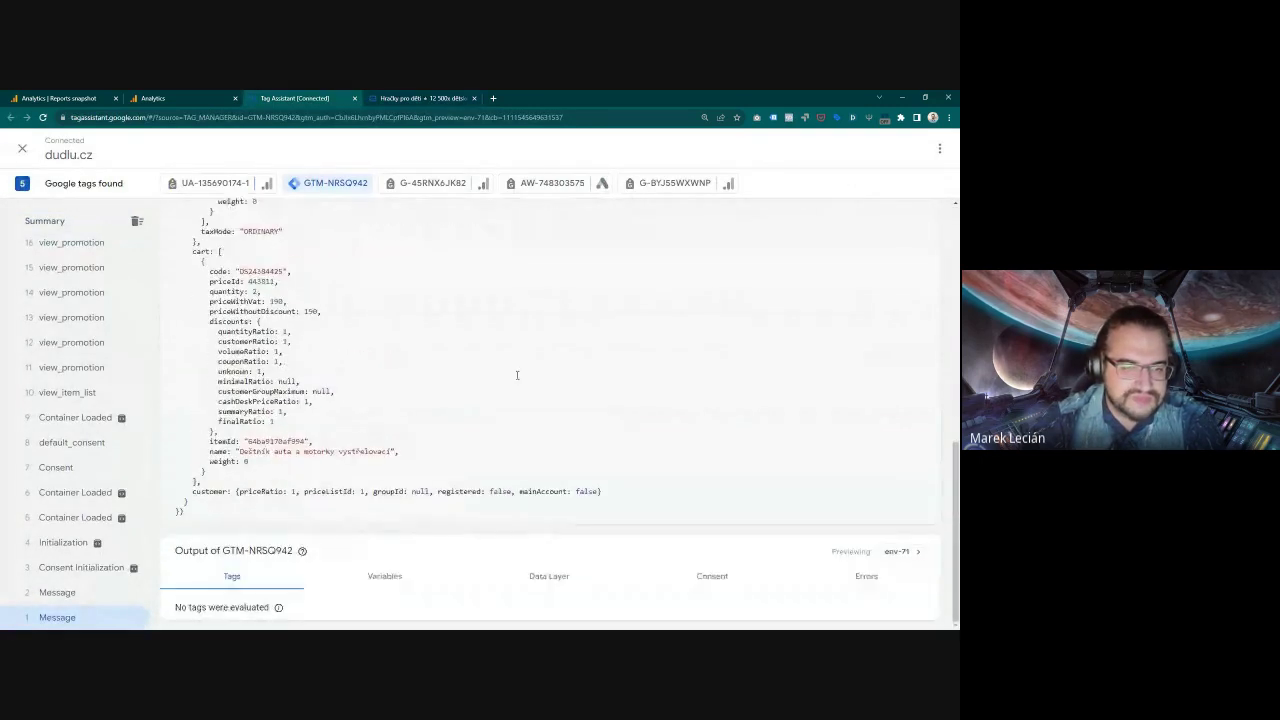
Step: Inspect the cookie_consent Message, Consent Initialization, Initialization and first Container Loaded events of the reloaded page, and highlight gtm.start
{"action": "left_click", "coordinate": [77, 588]}
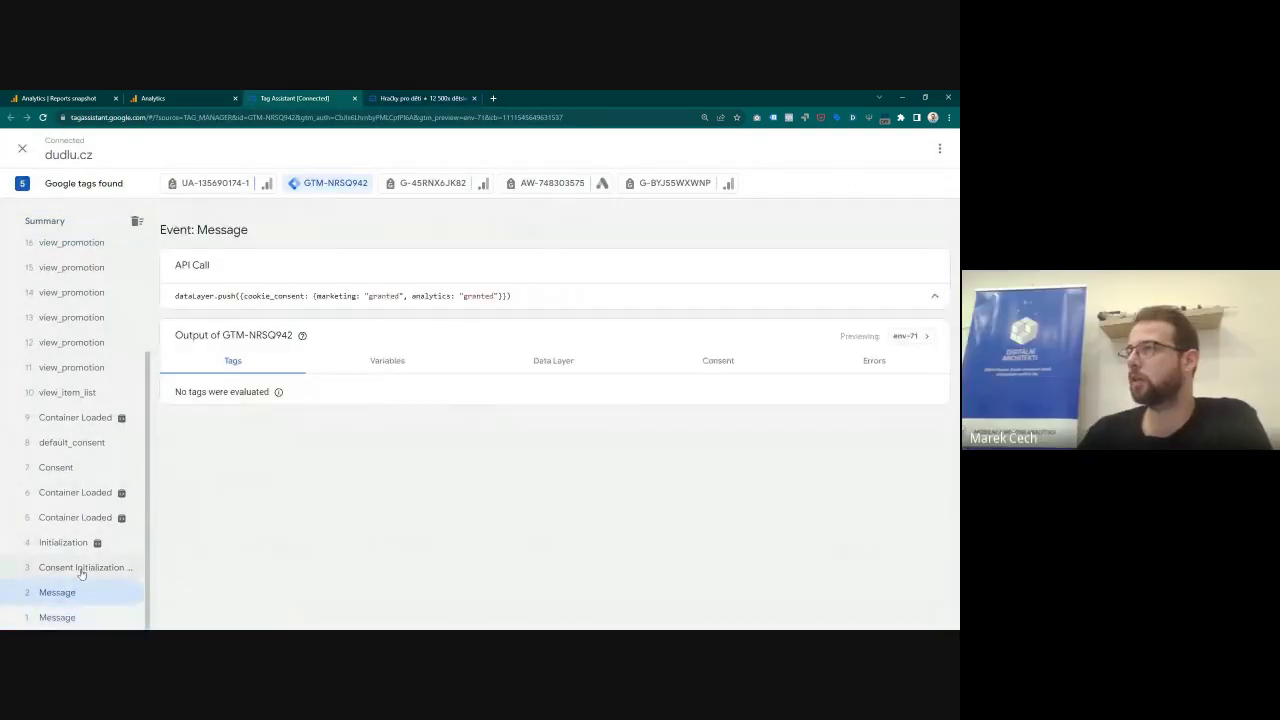
{"action": "left_click", "coordinate": [82, 570]}
{"action": "left_click", "coordinate": [70, 540]}
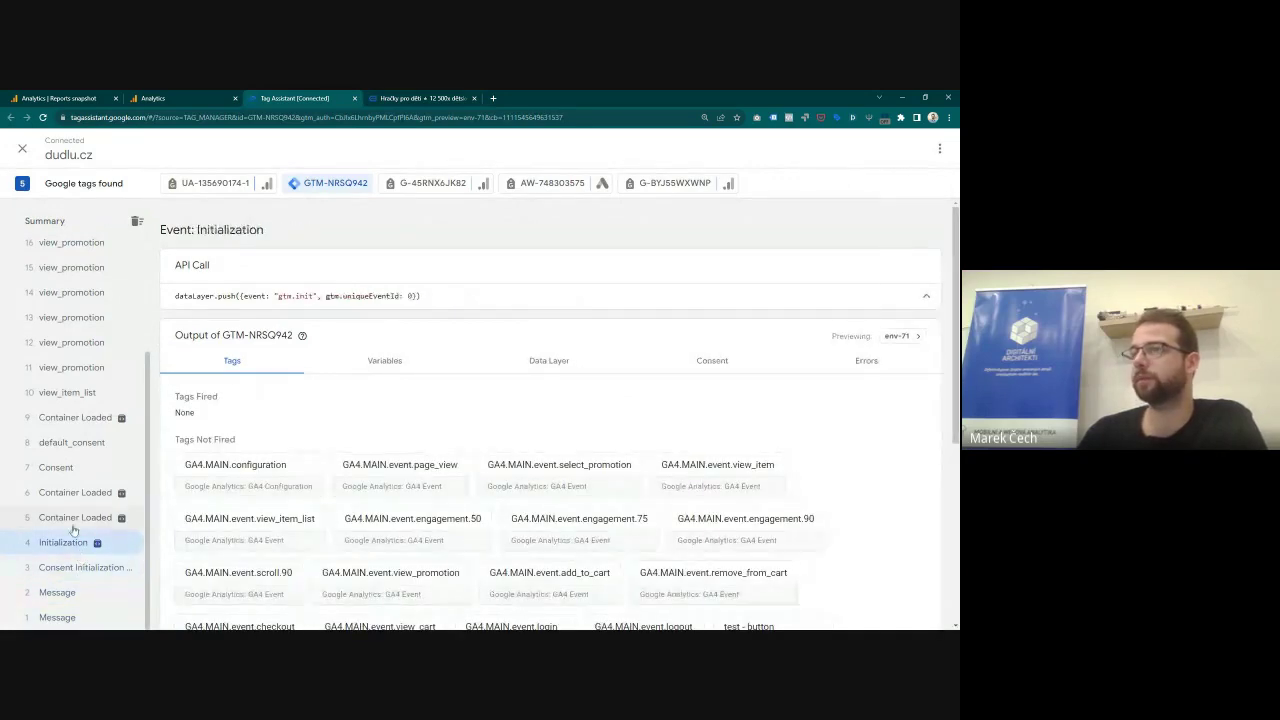
{"action": "left_click", "coordinate": [73, 519]}
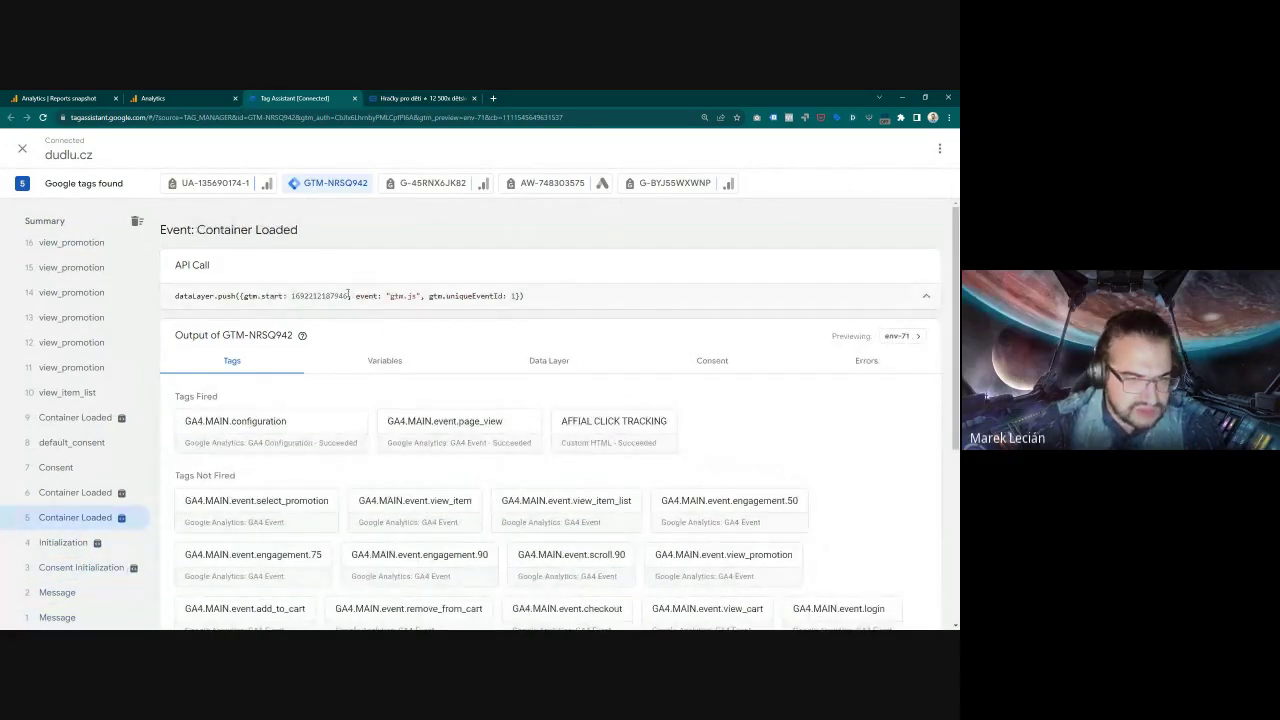
{"action": "left_click_drag", "start_coordinate": [348, 296], "coordinate": [244, 296]}
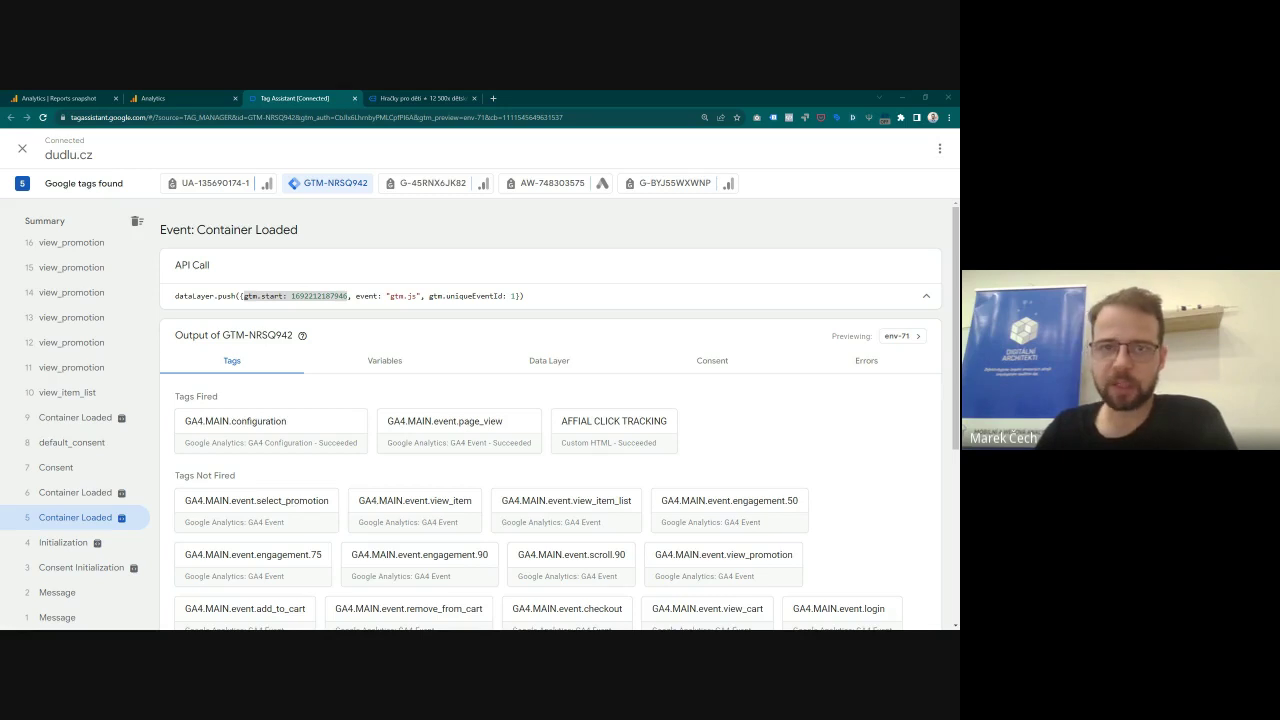
Step: Switch to Google Tag Manager, review the container settings and server URLs of server container GTM-5QRSLBR, and return to its workspace
{"action": "key", "text": "alt+Tab"}
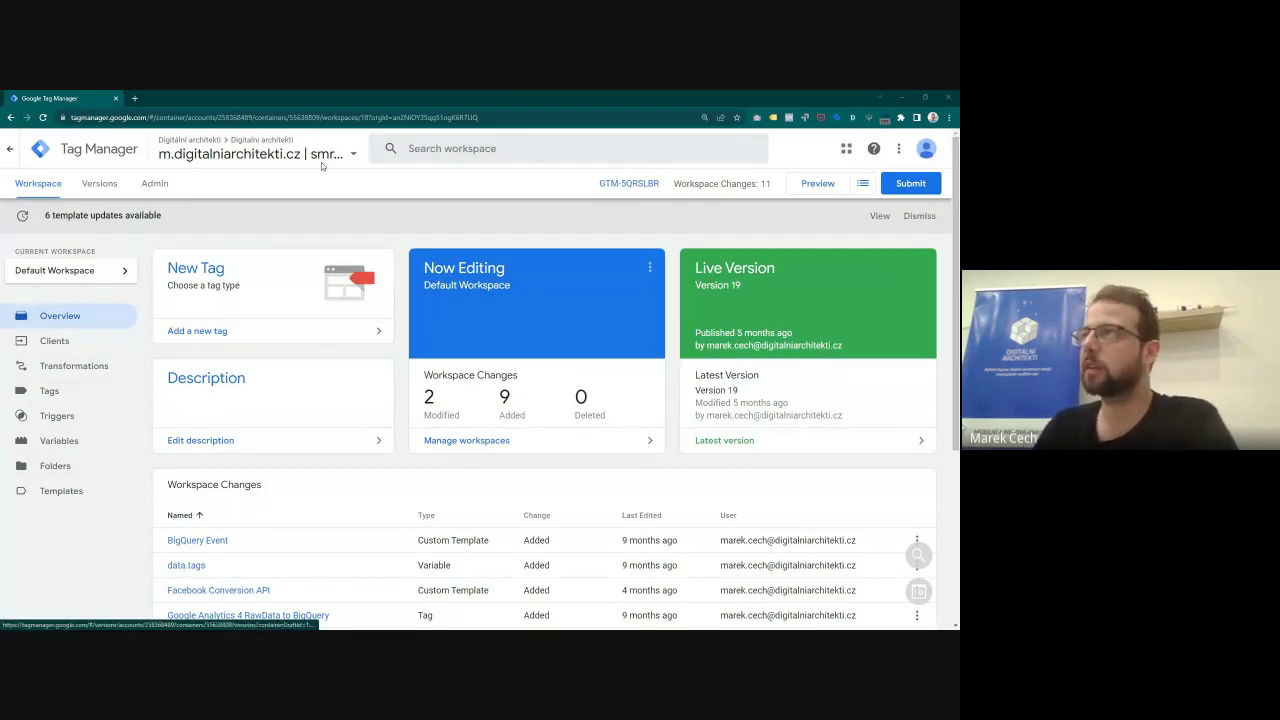
{"action": "left_click", "coordinate": [160, 187]}
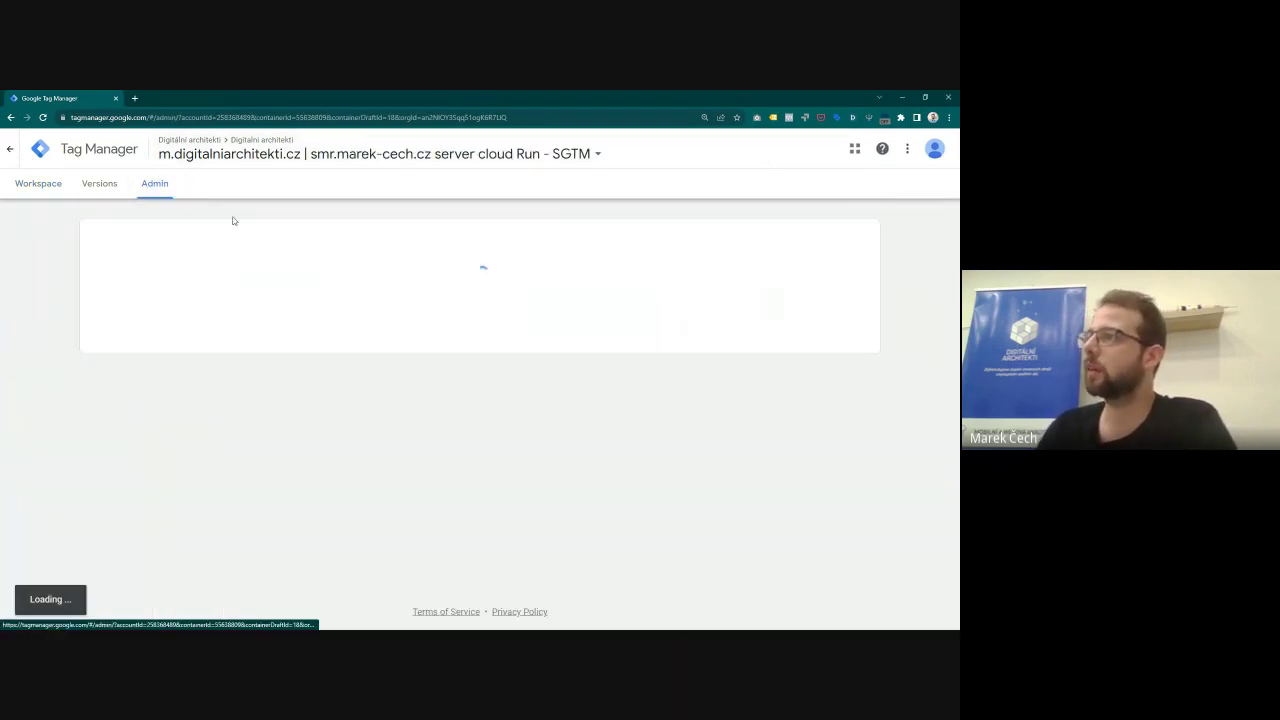
{"action": "left_click", "coordinate": [560, 289]}
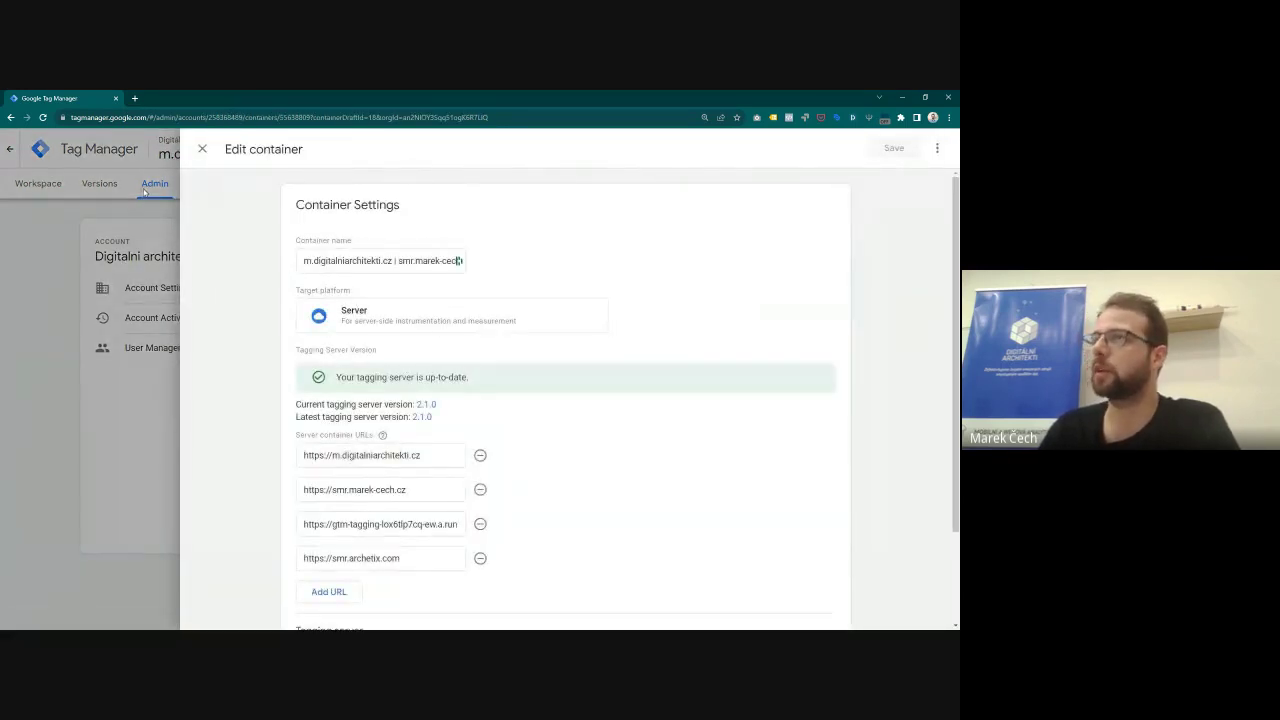
{"action": "left_click", "coordinate": [202, 149]}
{"action": "left_click", "coordinate": [40, 186]}
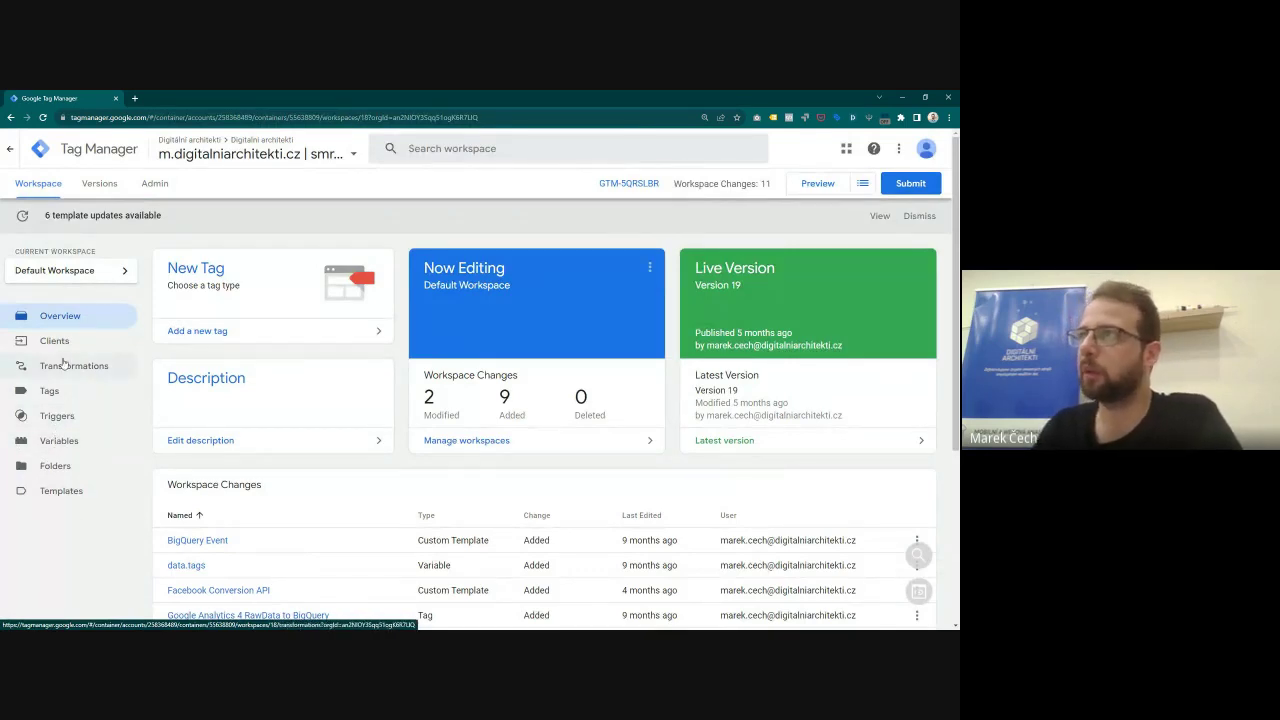
Step: Preview server container GTM-5QRSLBR, open the manual request sending details, and copy the X-Gtm-Server-Preview HTTP header value
{"action": "left_click", "coordinate": [860, 192]}
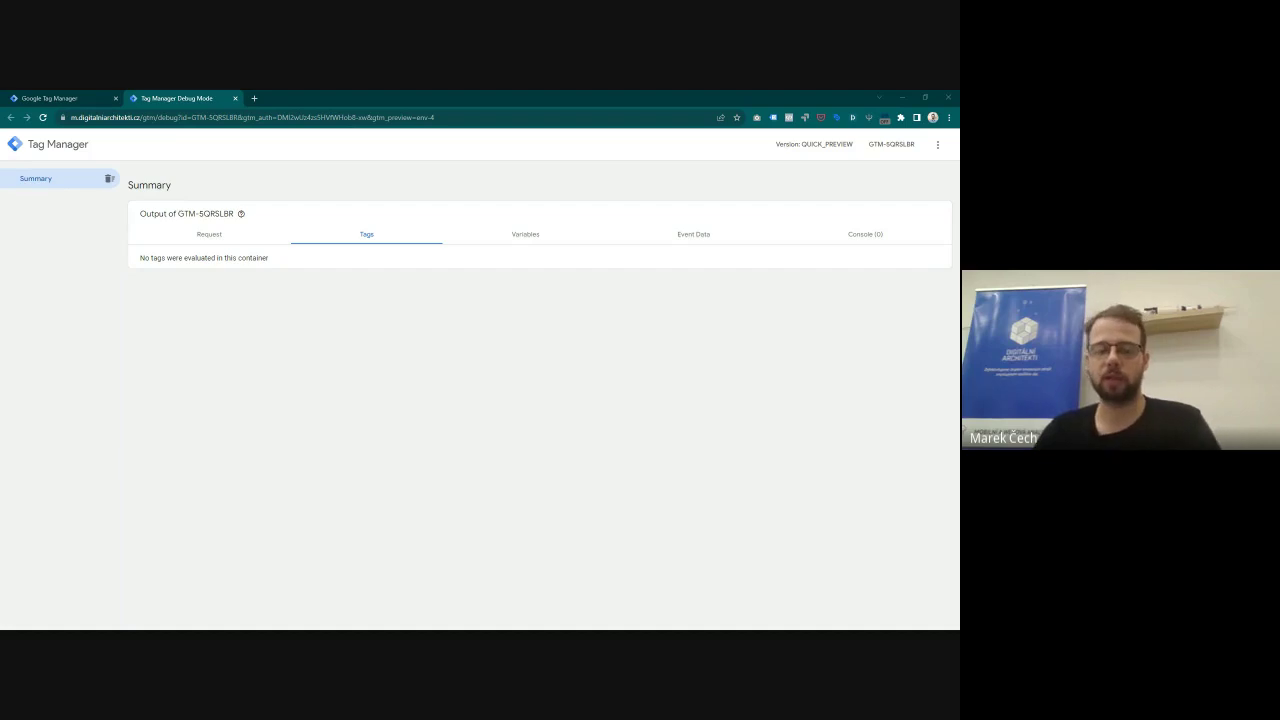
{"action": "left_click", "coordinate": [937, 146]}
{"action": "left_click", "coordinate": [924, 176]}
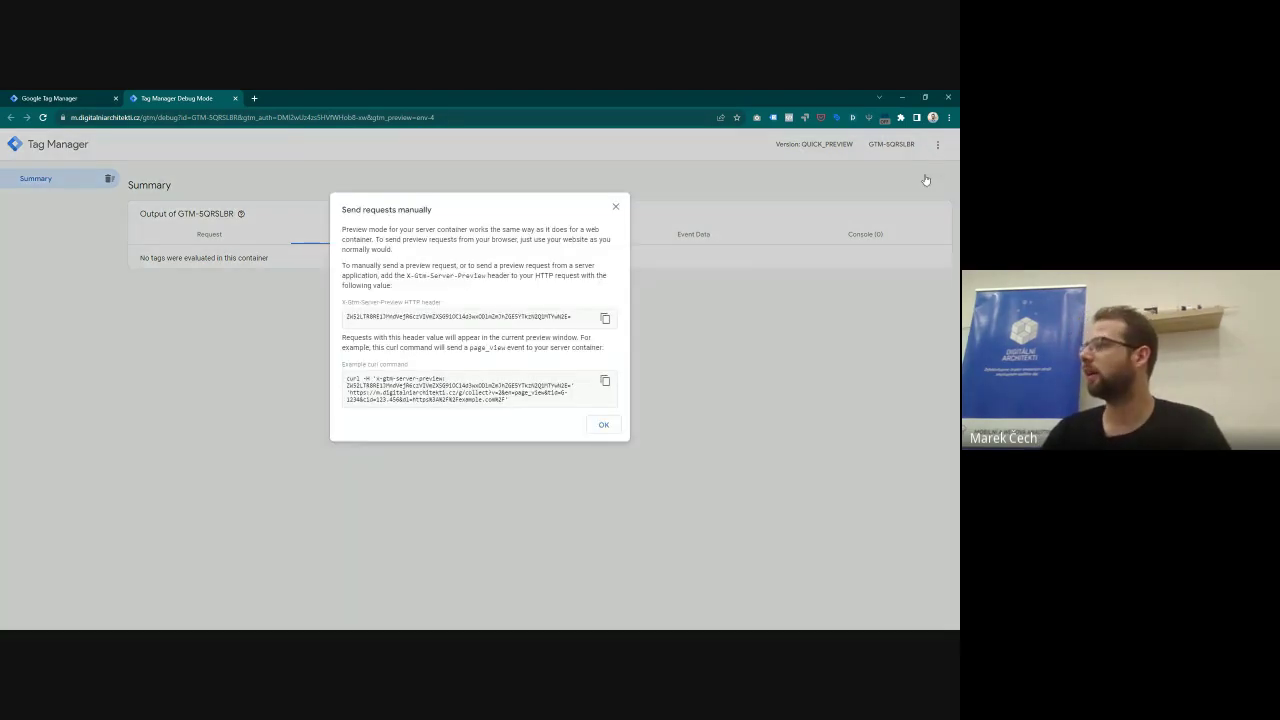
{"action": "left_click", "coordinate": [605, 318]}
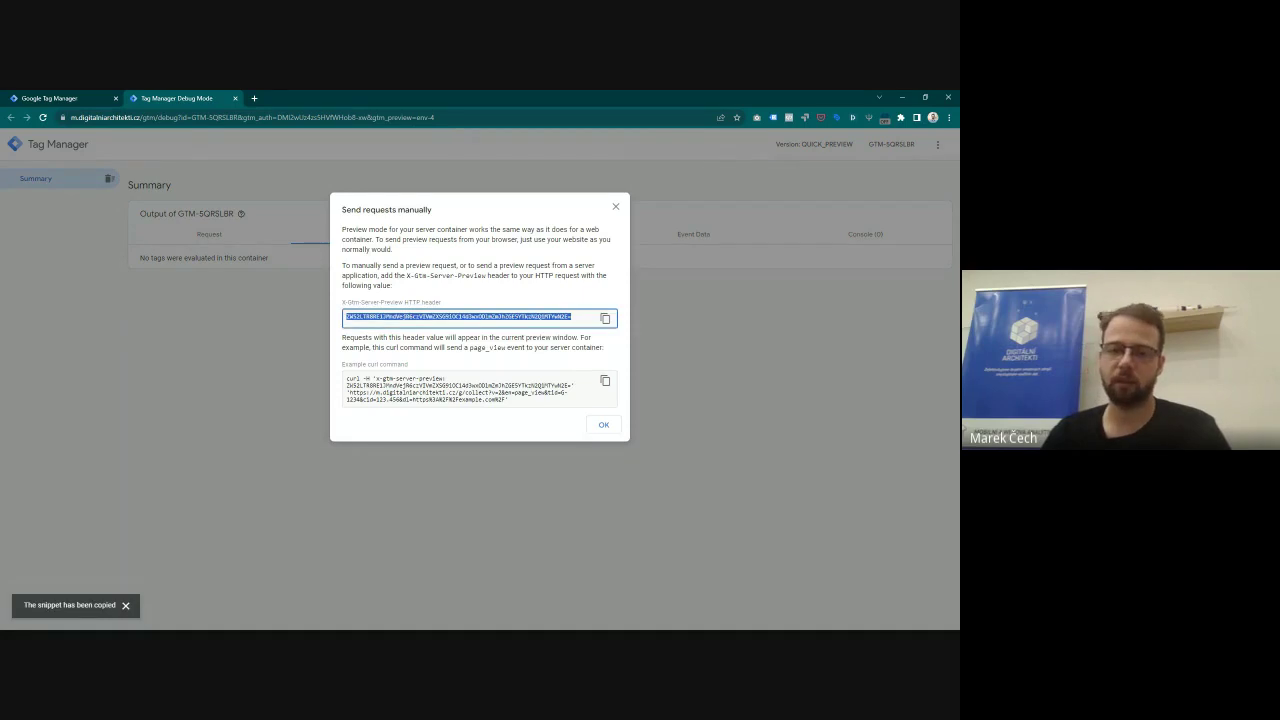
Step: Close the manual request dialog and inspect the tags and HTTP requests of the incoming purchase event
{"action": "key", "text": "alt+Tab"}
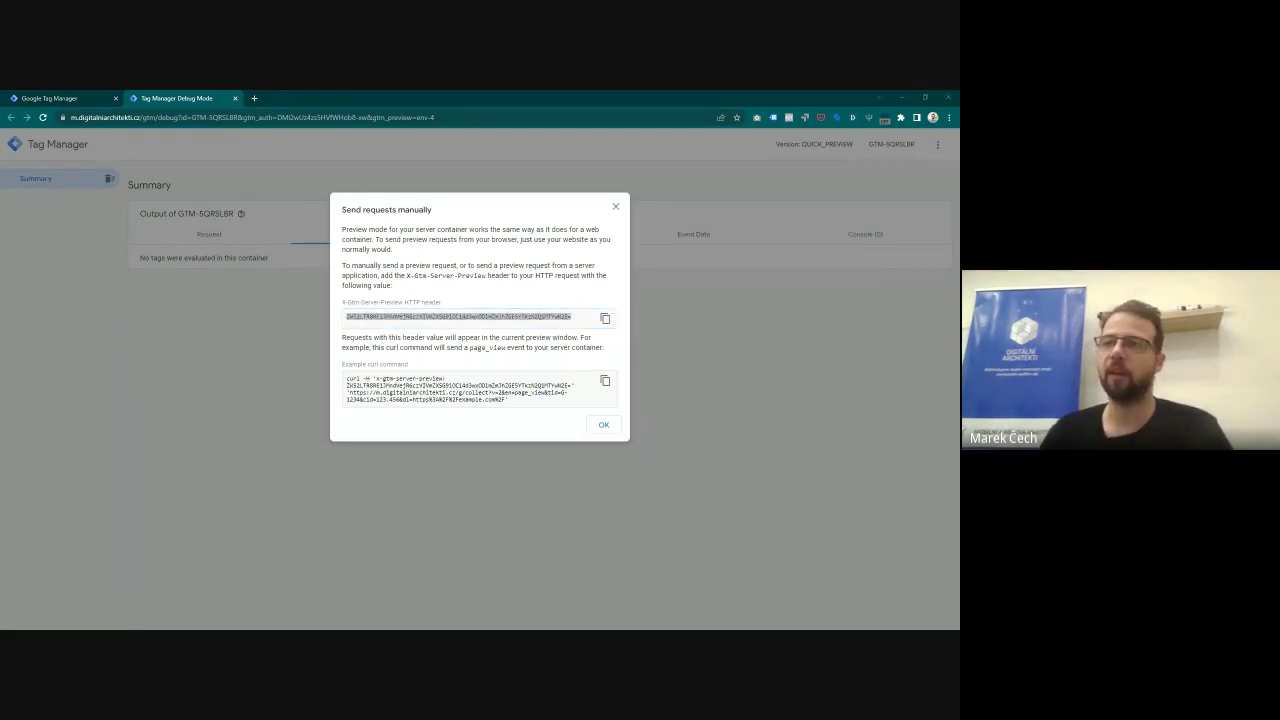
{"action": "left_click", "coordinate": [616, 206]}
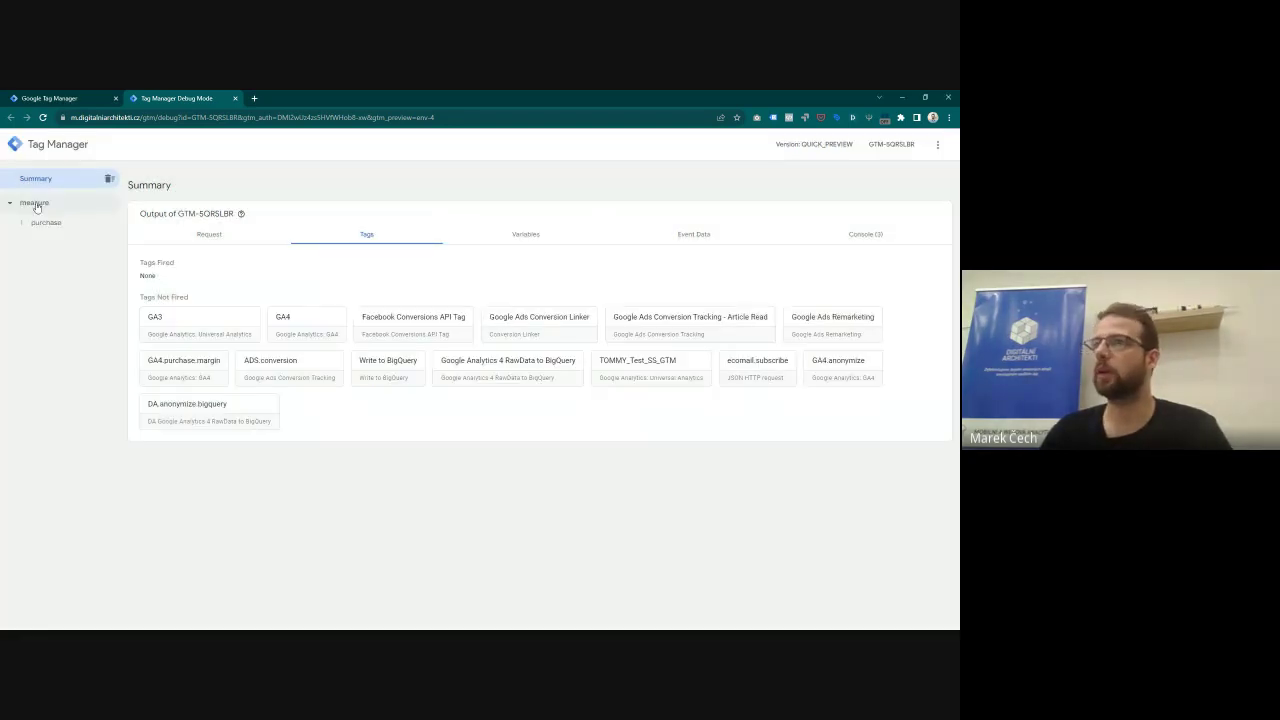
{"action": "left_click", "coordinate": [50, 225]}
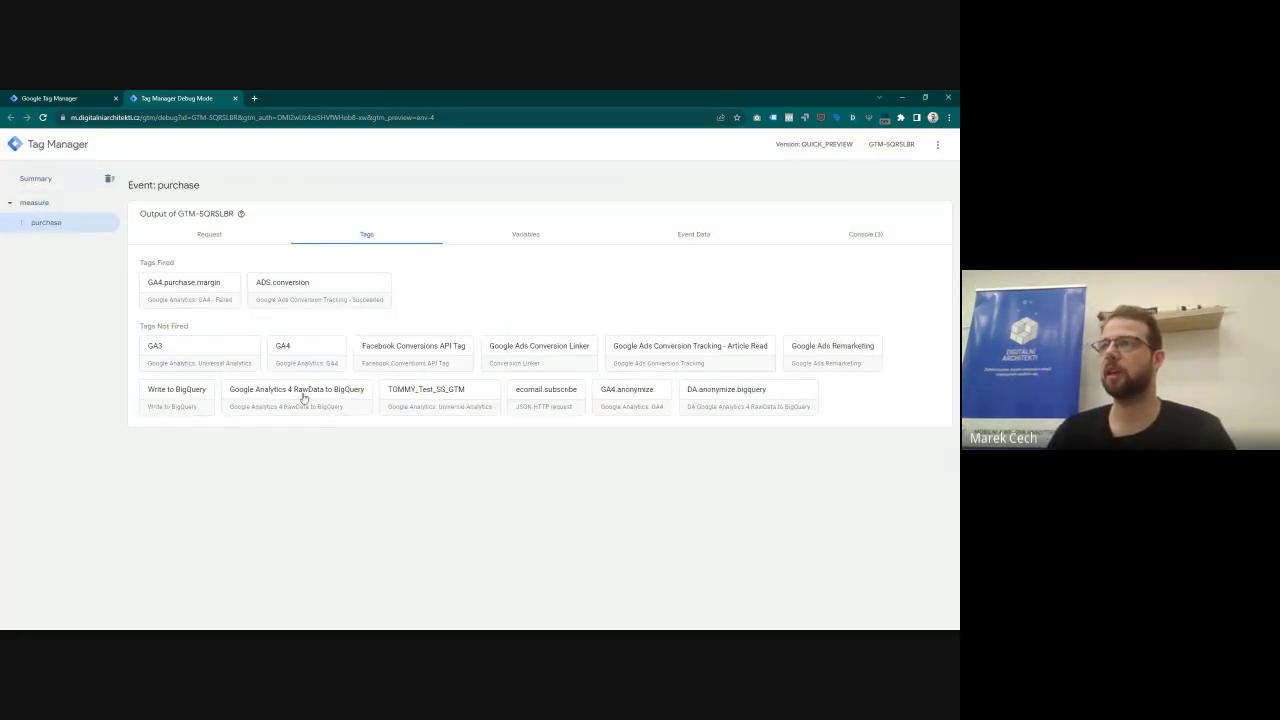
{"action": "left_click", "coordinate": [212, 240]}
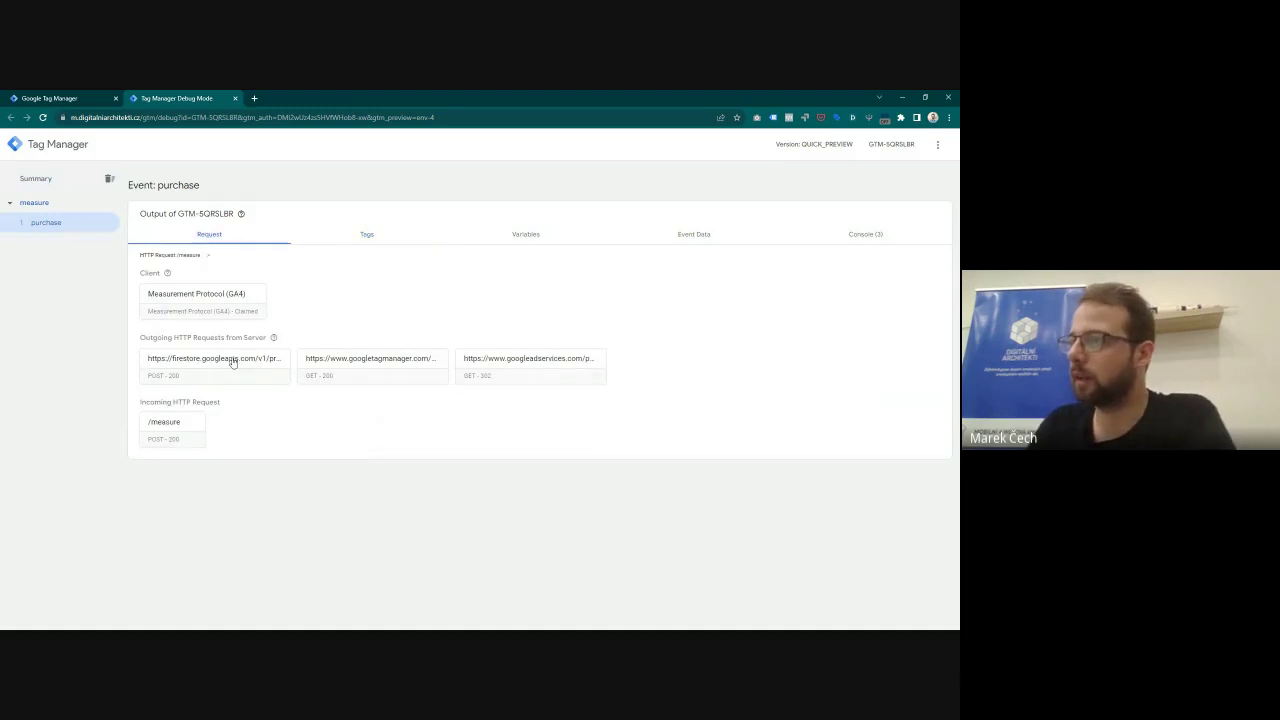
Step: Inspect the request body of the incoming /measure request, highlighting its event parameters, items and user data, and return to the purchase event's tags
{"action": "left_click", "coordinate": [186, 432]}
{"action": "scroll", "coordinate": [407, 316], "scroll_direction": "down", "scroll_amount": 5}
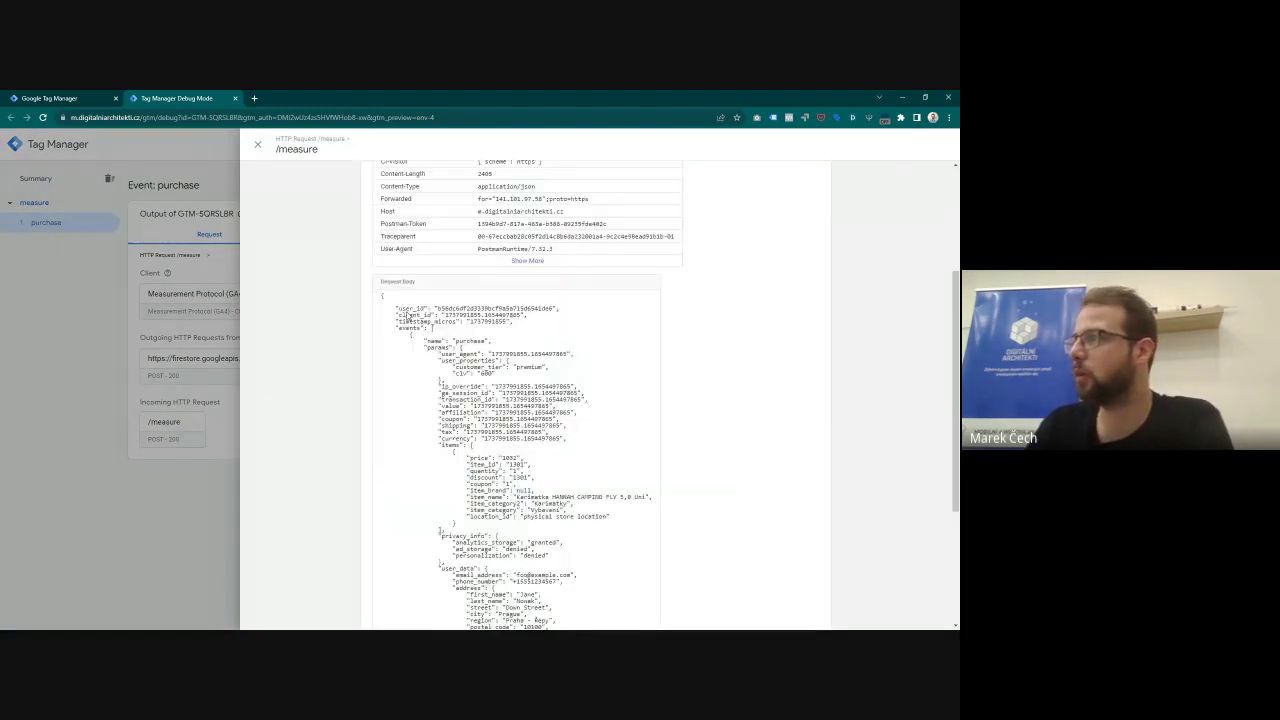
{"action": "left_click_drag", "start_coordinate": [397, 307], "coordinate": [540, 437]}
{"action": "left_click", "coordinate": [490, 368]}
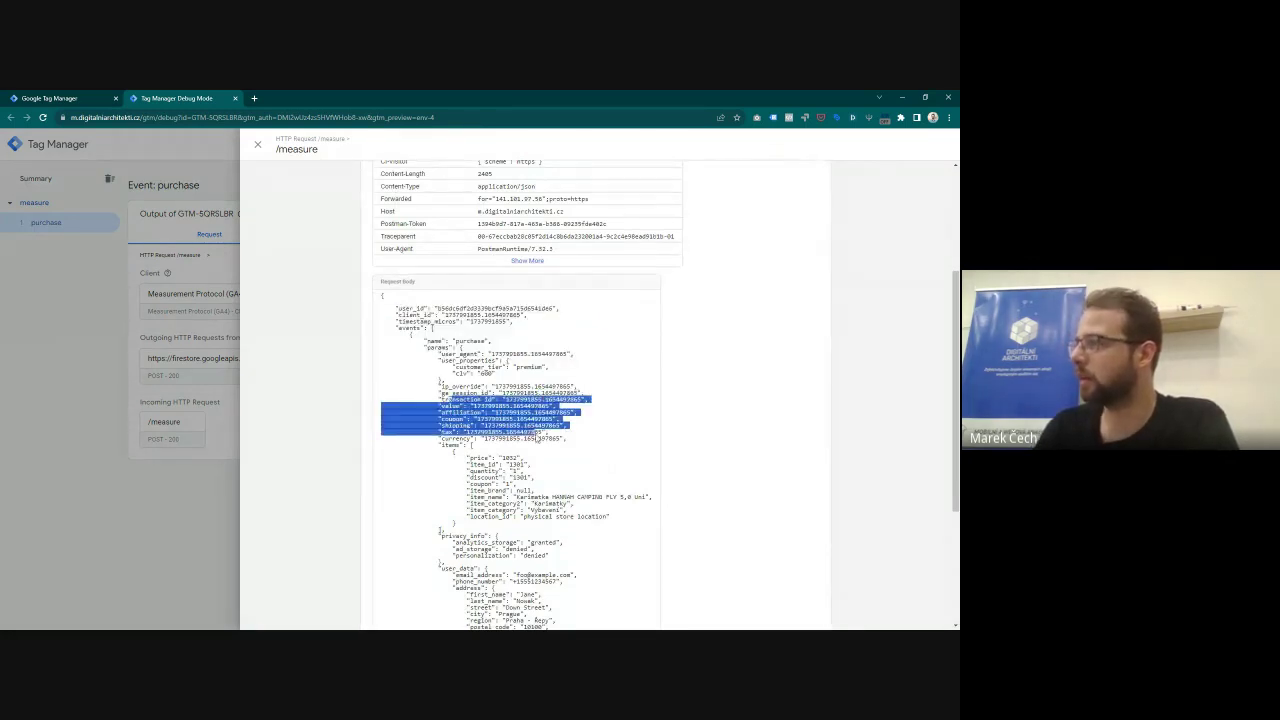
{"action": "scroll", "coordinate": [540, 437], "scroll_direction": "down", "scroll_amount": 2}
{"action": "left_click_drag", "start_coordinate": [489, 366], "coordinate": [510, 428]}
{"action": "scroll", "coordinate": [510, 428], "scroll_direction": "down", "scroll_amount": 2}
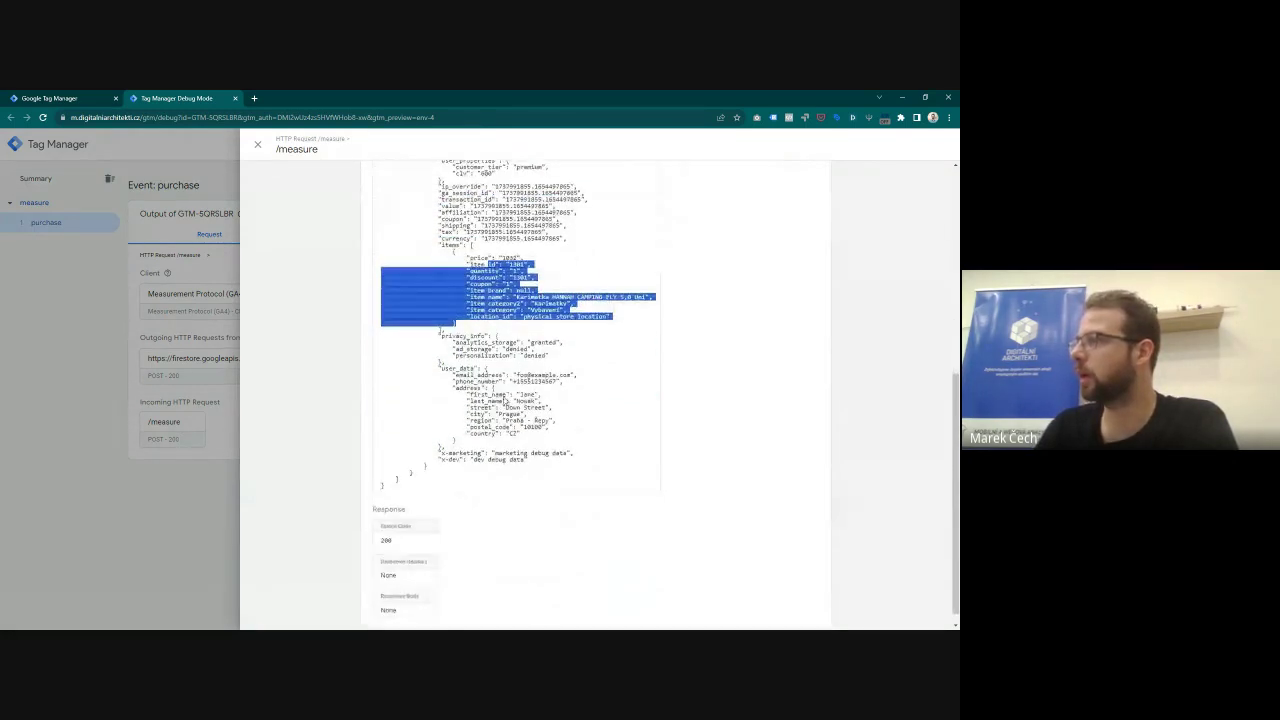
{"action": "left_click_drag", "start_coordinate": [462, 375], "coordinate": [528, 455]}
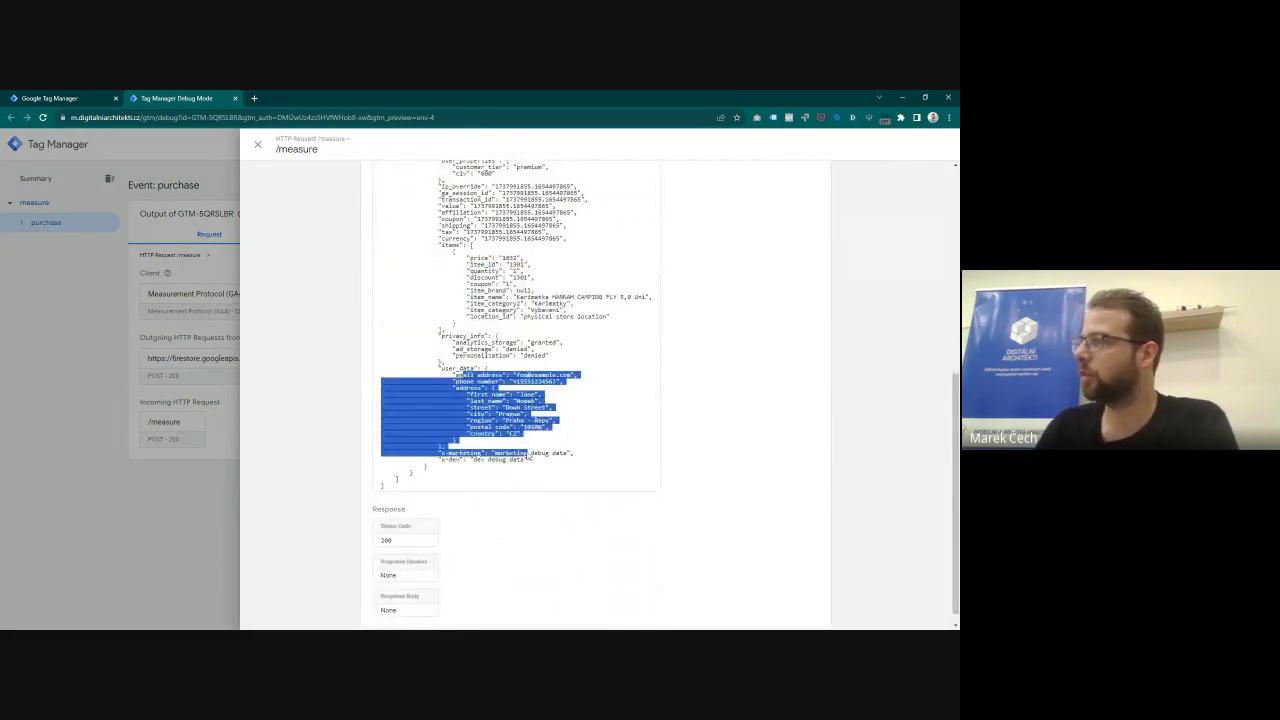
{"action": "left_click", "coordinate": [159, 494]}
{"action": "left_click", "coordinate": [351, 244]}
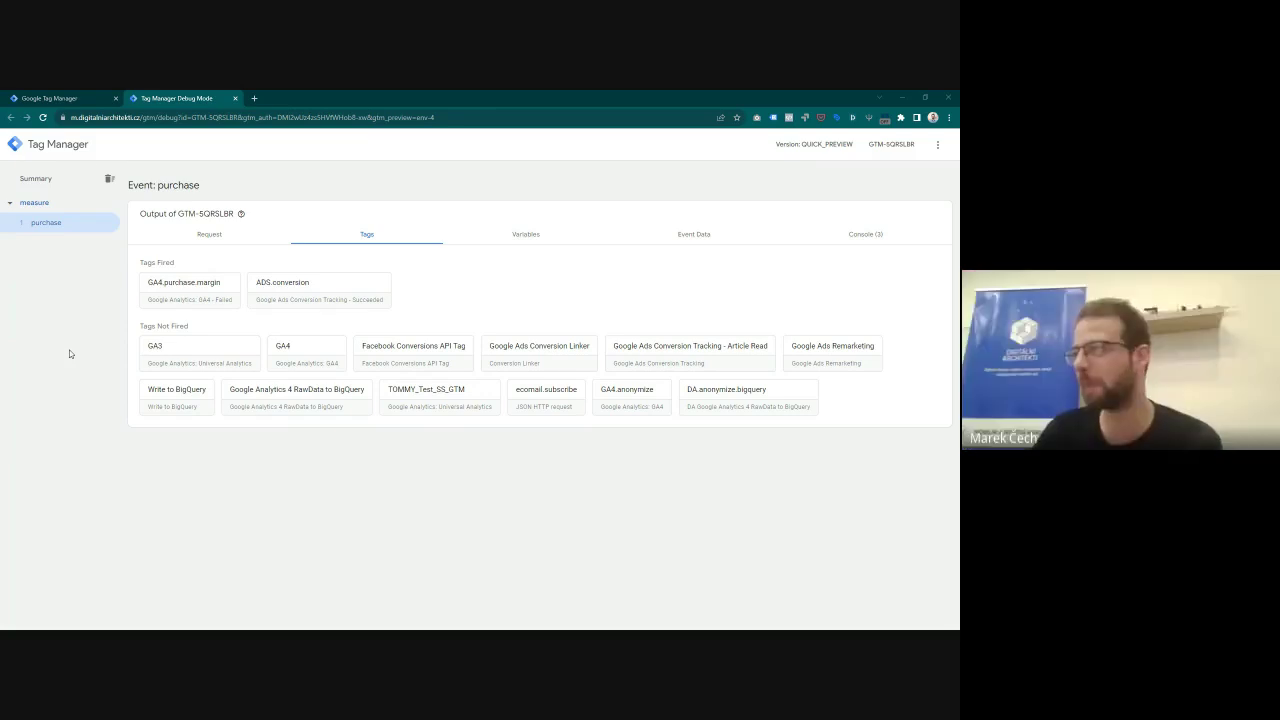
Step: Enlarge the debug page and review the Measurement Protocol body of the purchase event's incoming /measure request
{"action": "left_click", "coordinate": [948, 117]}
{"action": "left_click", "coordinate": [921, 233]}
{"action": "left_click", "coordinate": [921, 233]}
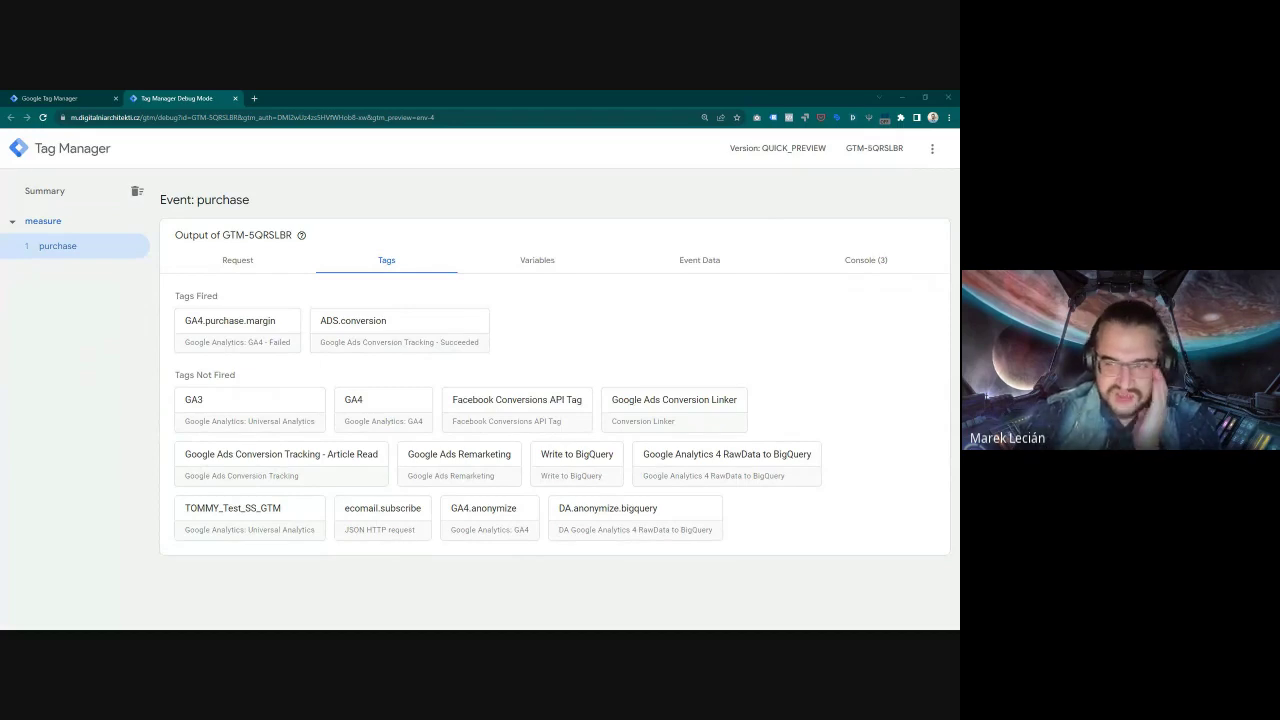
{"action": "left_click", "coordinate": [274, 262]}
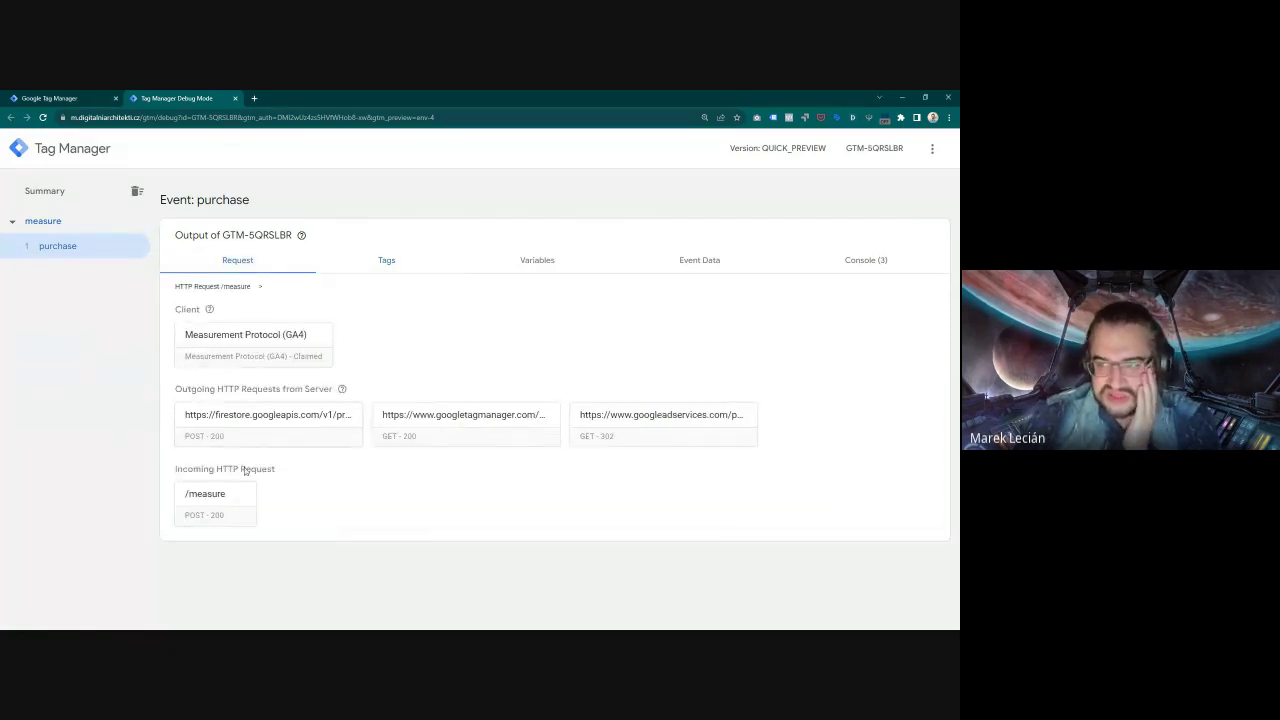
{"action": "left_click", "coordinate": [243, 502]}
{"action": "scroll", "coordinate": [365, 393], "scroll_direction": "down", "scroll_amount": 4}
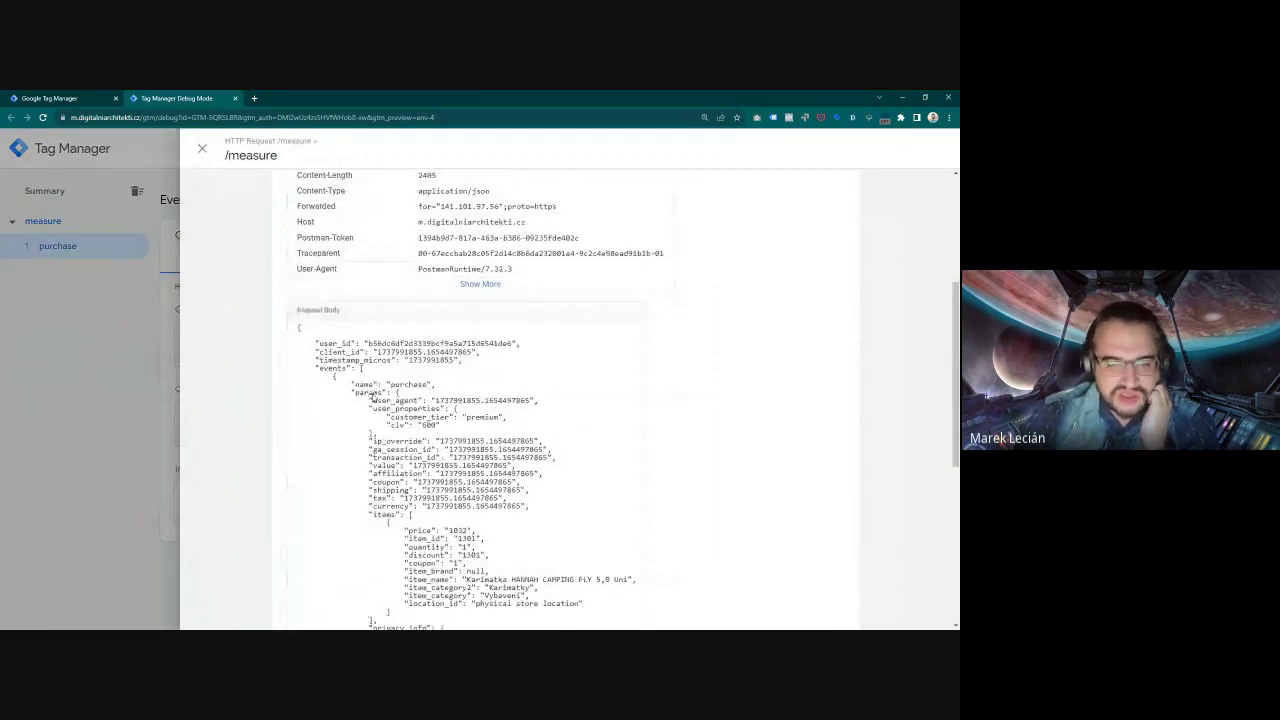
{"action": "scroll", "coordinate": [371, 394], "scroll_direction": "down", "scroll_amount": 2}
{"action": "scroll", "coordinate": [373, 398], "scroll_direction": "up", "scroll_amount": 1}
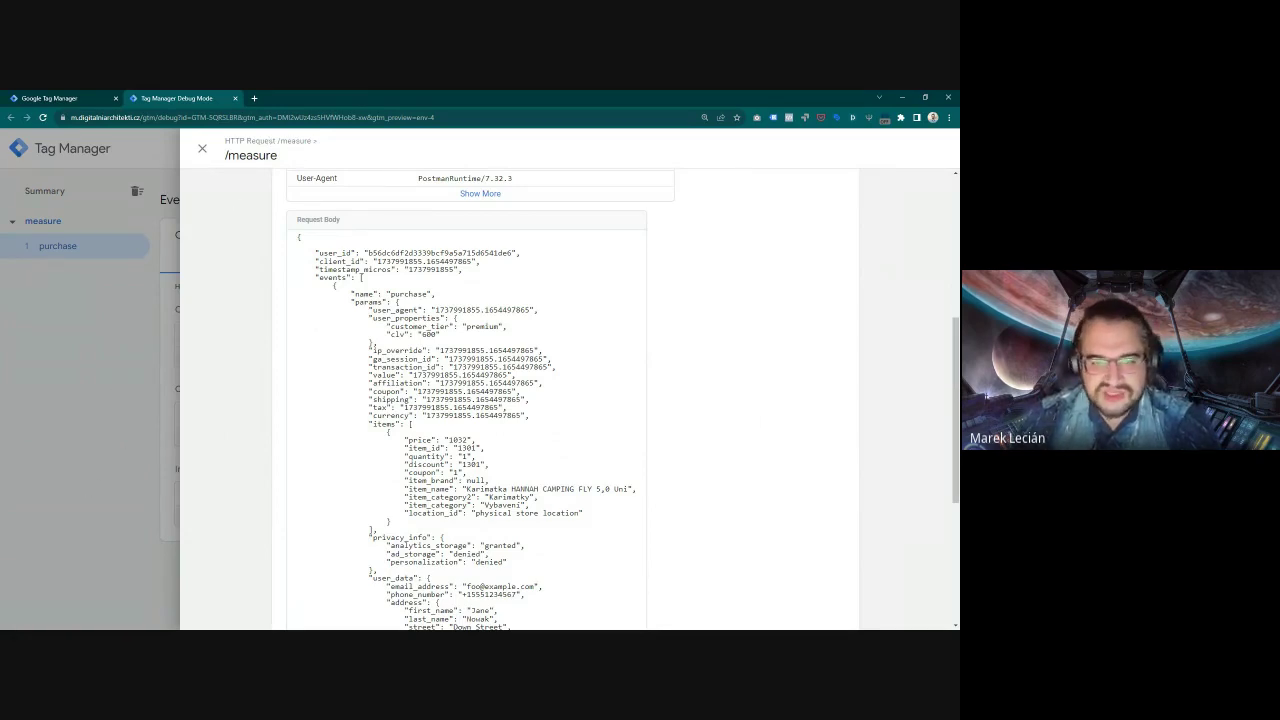
Step: Switch to Google Analytics and open the dudlucz BigQuery link of the Dudlu - GA4 - GTM property
{"action": "left_click", "coordinate": [903, 97]}
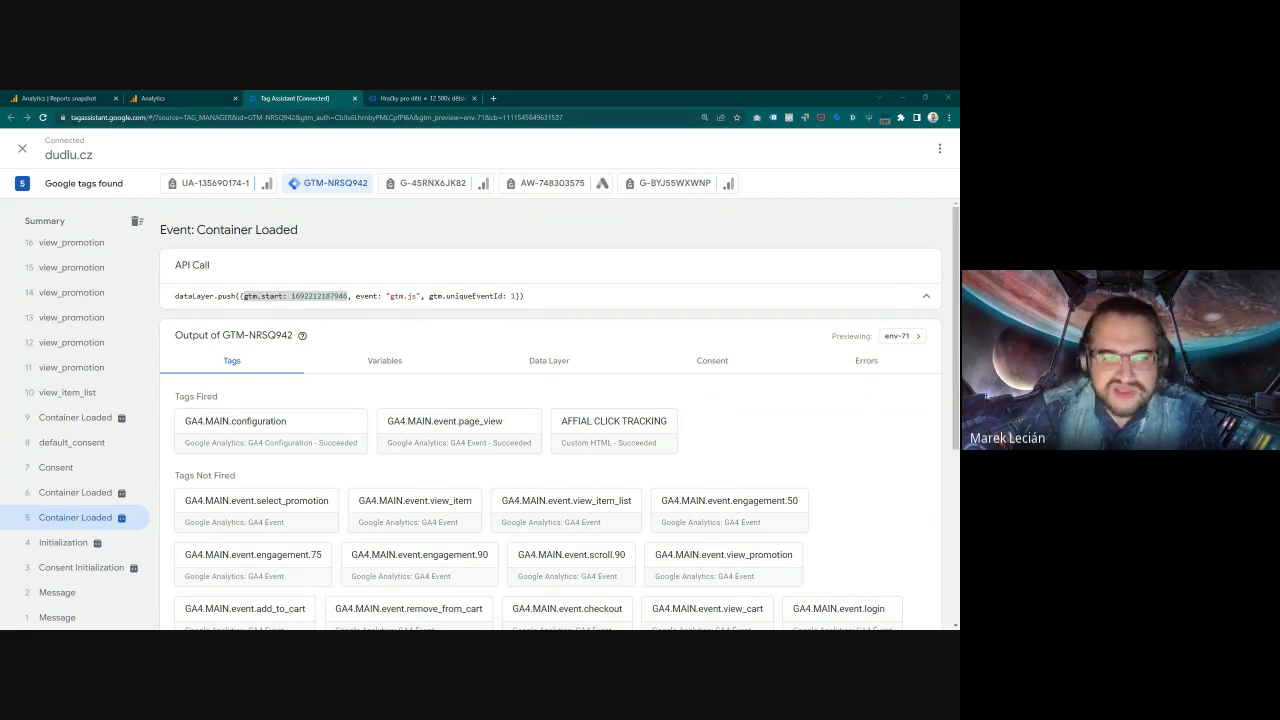
{"action": "left_click", "coordinate": [186, 95]}
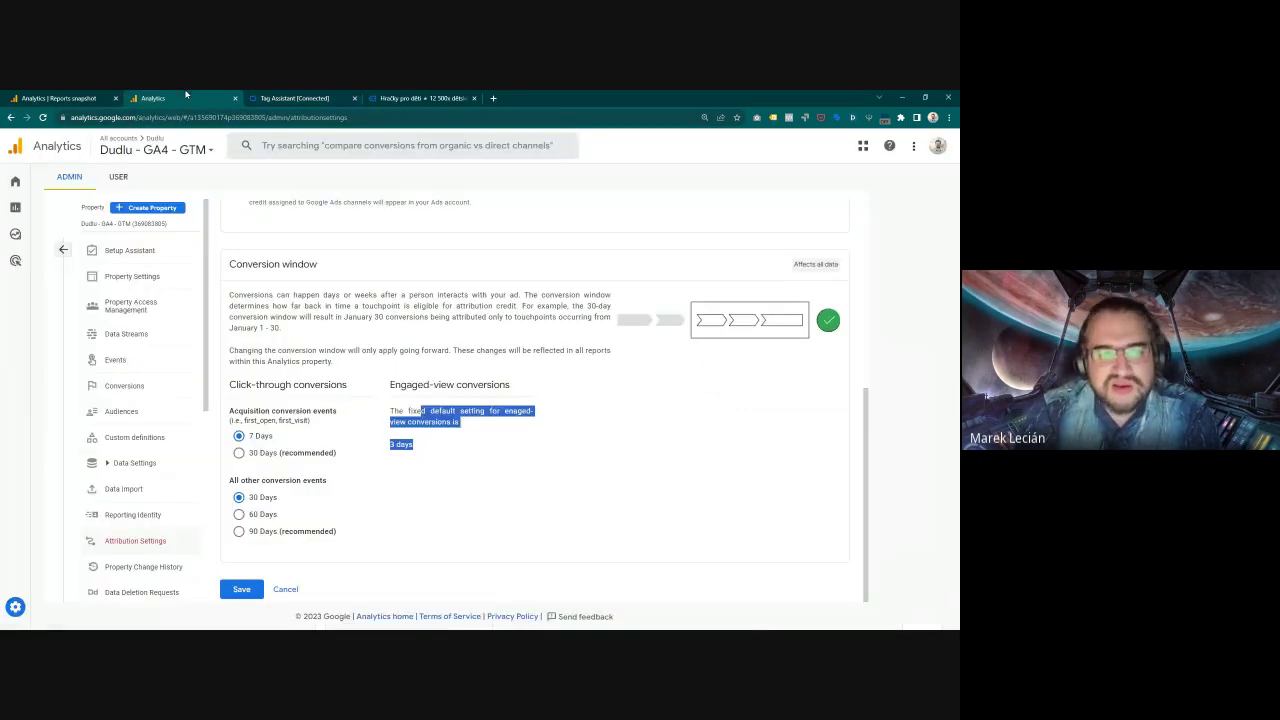
{"action": "scroll", "coordinate": [274, 362], "scroll_direction": "up", "scroll_amount": 2}
{"action": "scroll", "coordinate": [274, 362], "scroll_direction": "up", "scroll_amount": 3}
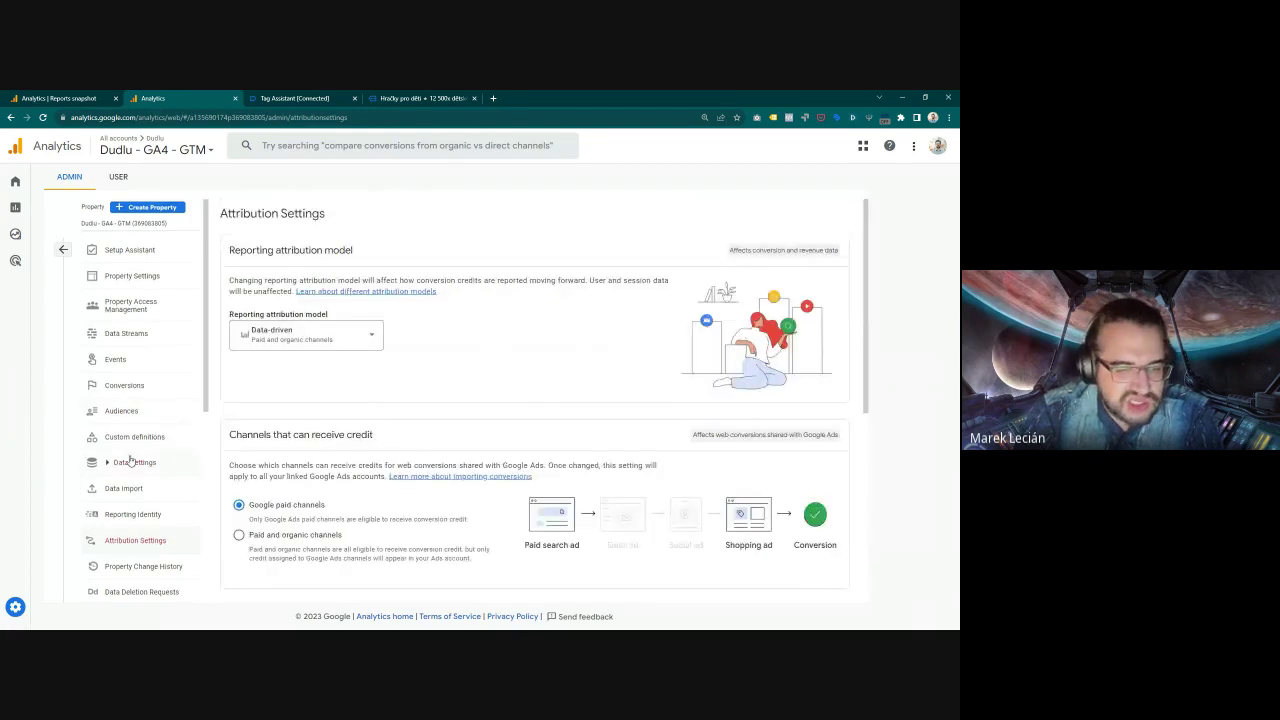
{"action": "scroll", "coordinate": [110, 457], "scroll_direction": "down", "scroll_amount": 3}
{"action": "left_click", "coordinate": [124, 512]}
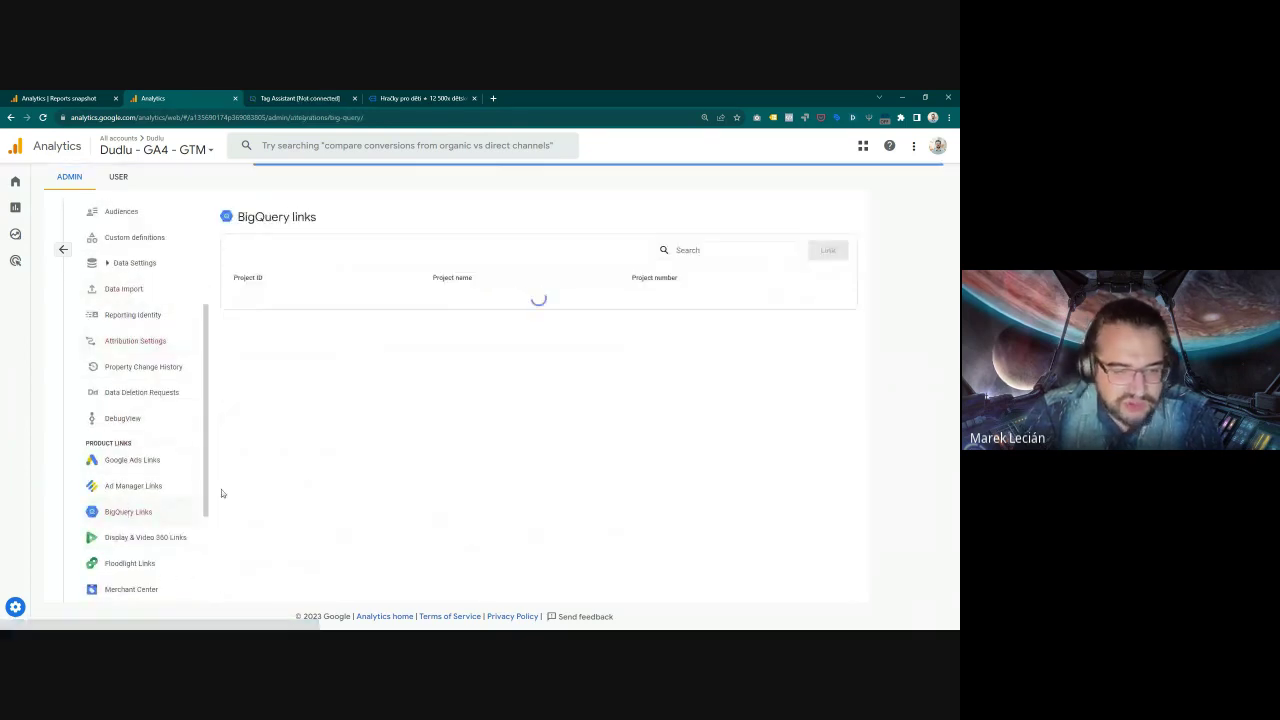
{"action": "left_click", "coordinate": [349, 309]}
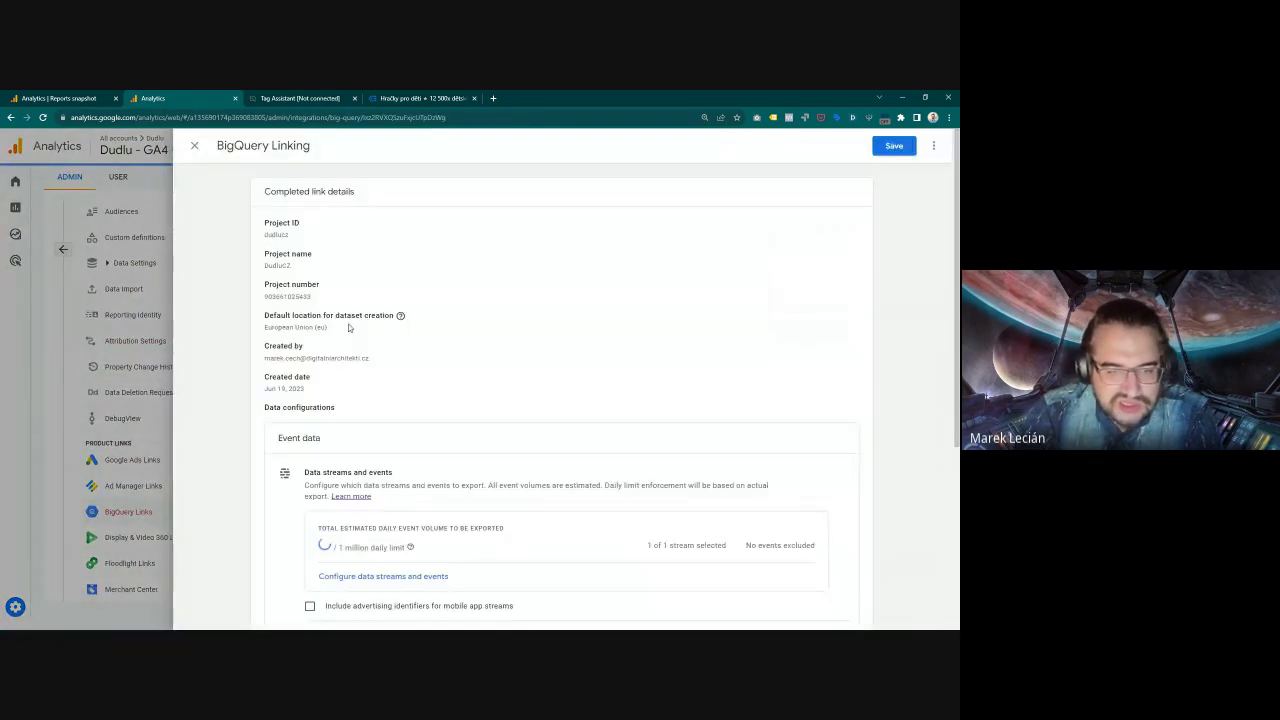
Step: Enable daily user data export in the BigQuery link, review its description and save the link
{"action": "scroll", "coordinate": [348, 327], "scroll_direction": "down", "scroll_amount": 2}
{"action": "scroll", "coordinate": [348, 327], "scroll_direction": "down", "scroll_amount": 2}
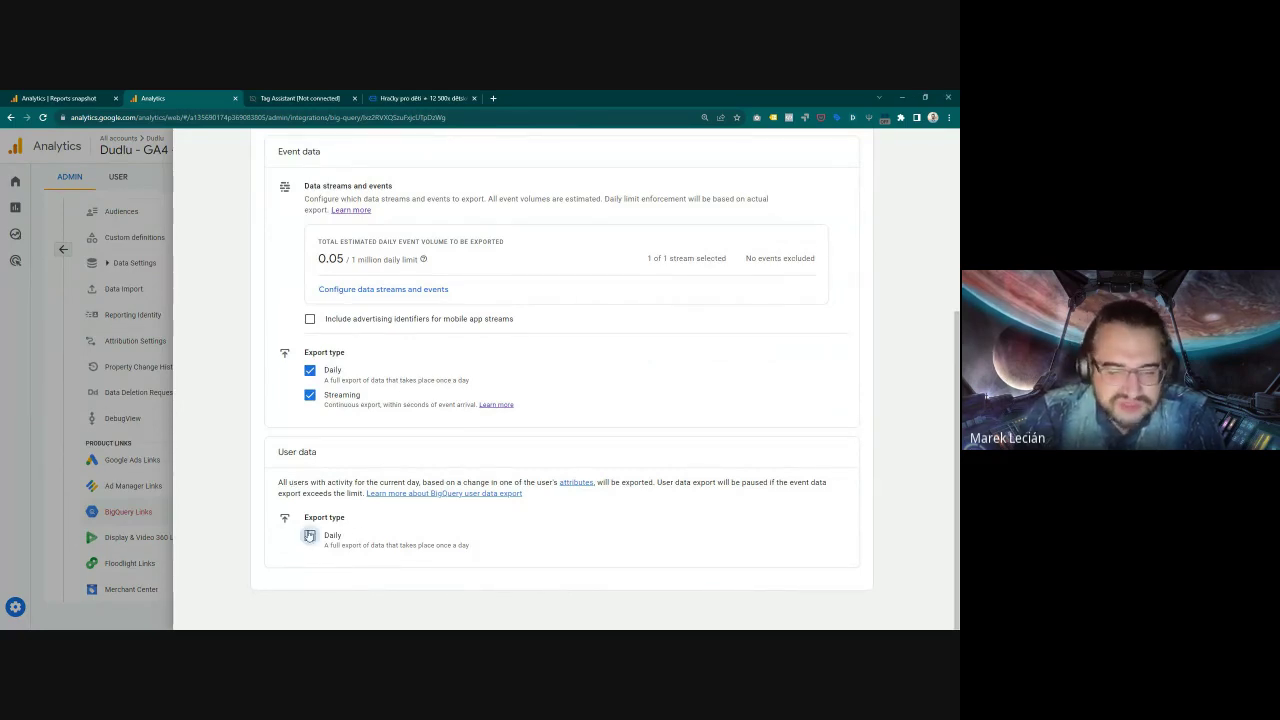
{"action": "scroll", "coordinate": [835, 323], "scroll_direction": "up", "scroll_amount": 1}
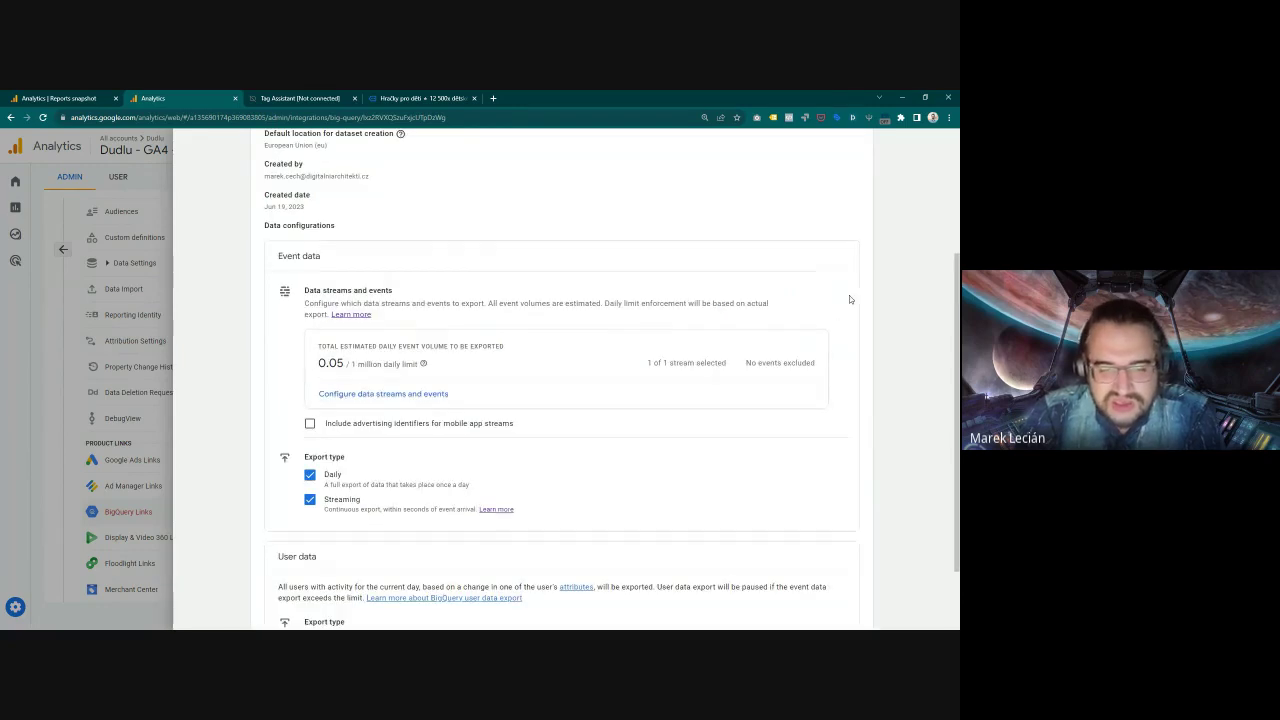
{"action": "scroll", "coordinate": [849, 299], "scroll_direction": "up", "scroll_amount": 3}
{"action": "scroll", "coordinate": [820, 305], "scroll_direction": "down", "scroll_amount": 3}
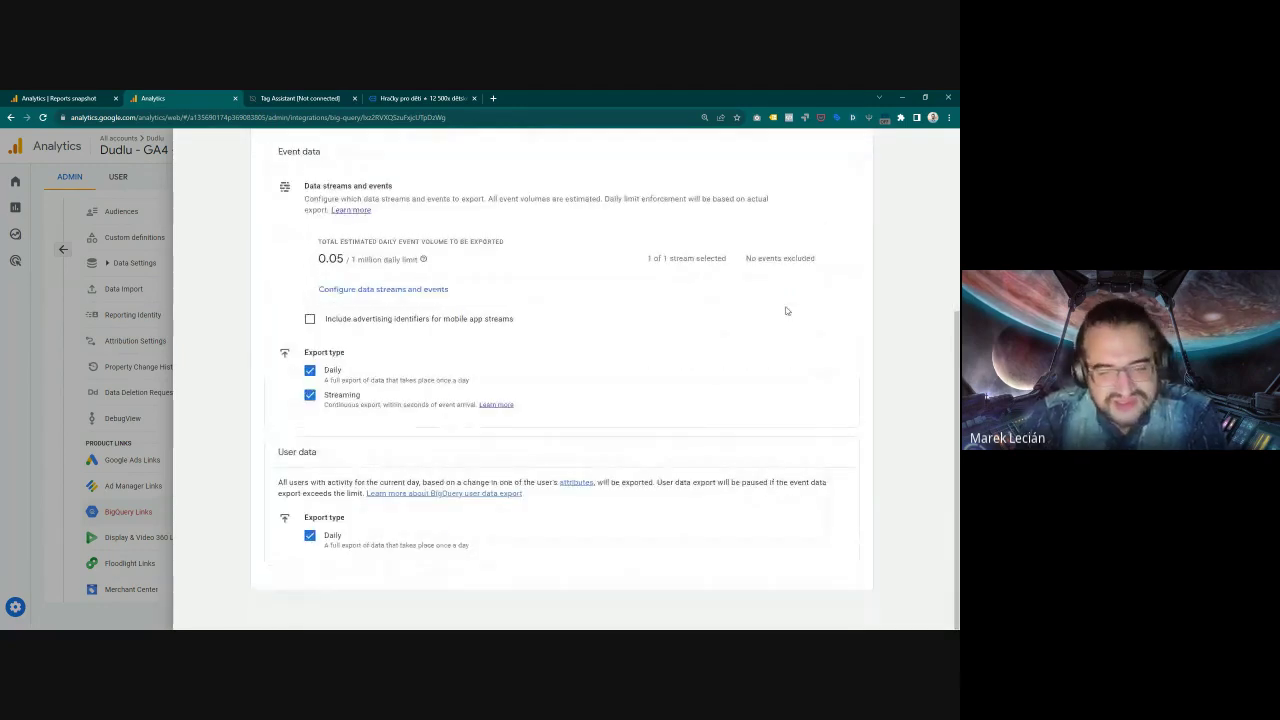
{"action": "left_click_drag", "start_coordinate": [353, 483], "coordinate": [546, 496]}
{"action": "left_click", "coordinate": [546, 496]}
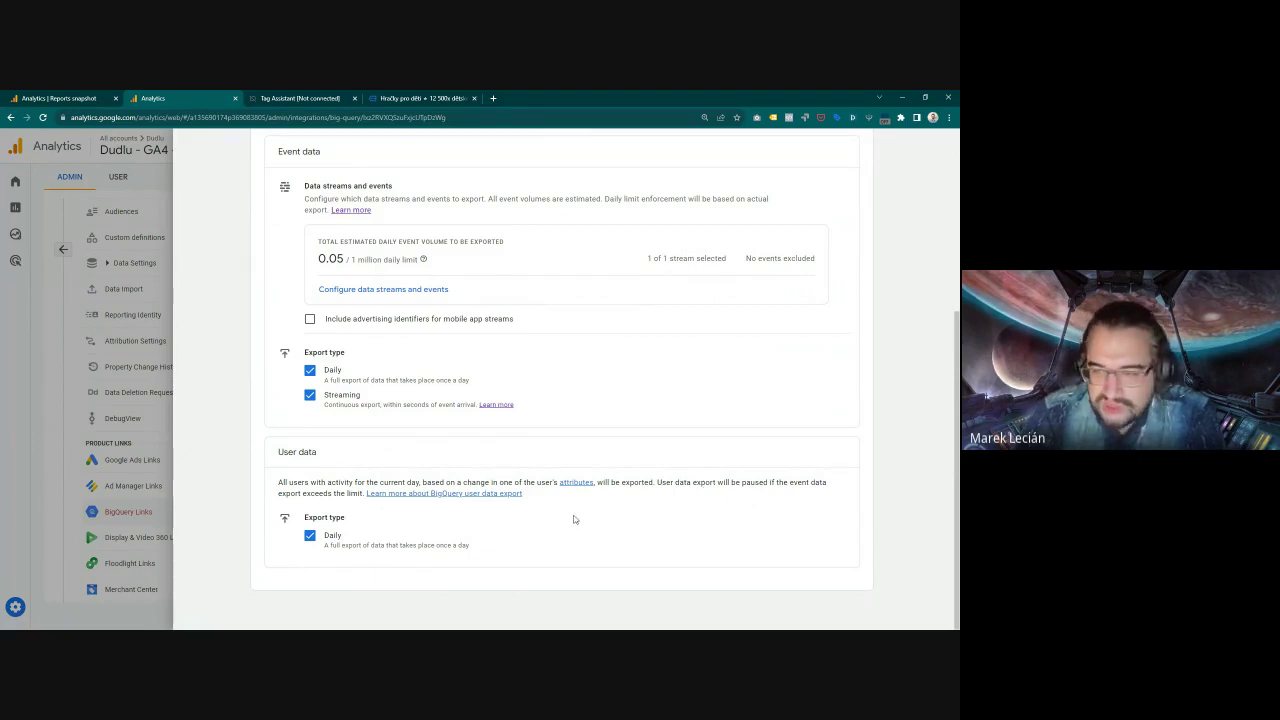
{"action": "scroll", "coordinate": [574, 519], "scroll_direction": "up", "scroll_amount": 5}
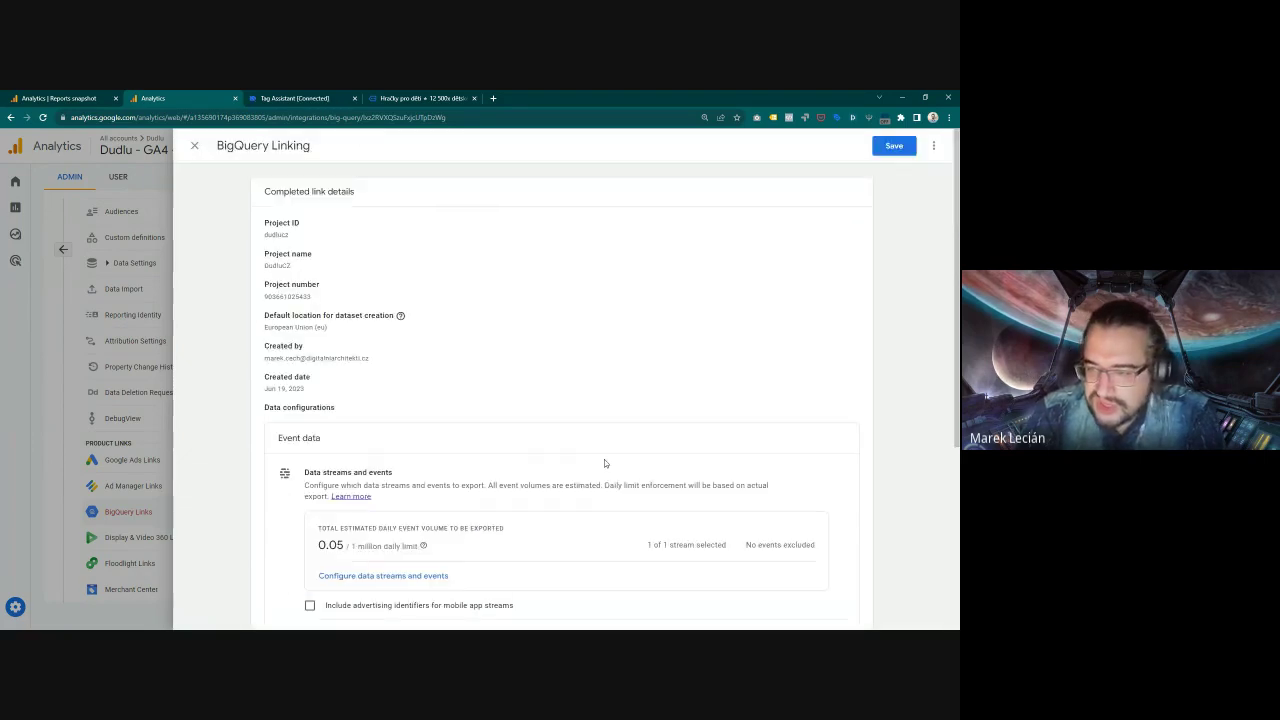
{"action": "left_click", "coordinate": [898, 150]}
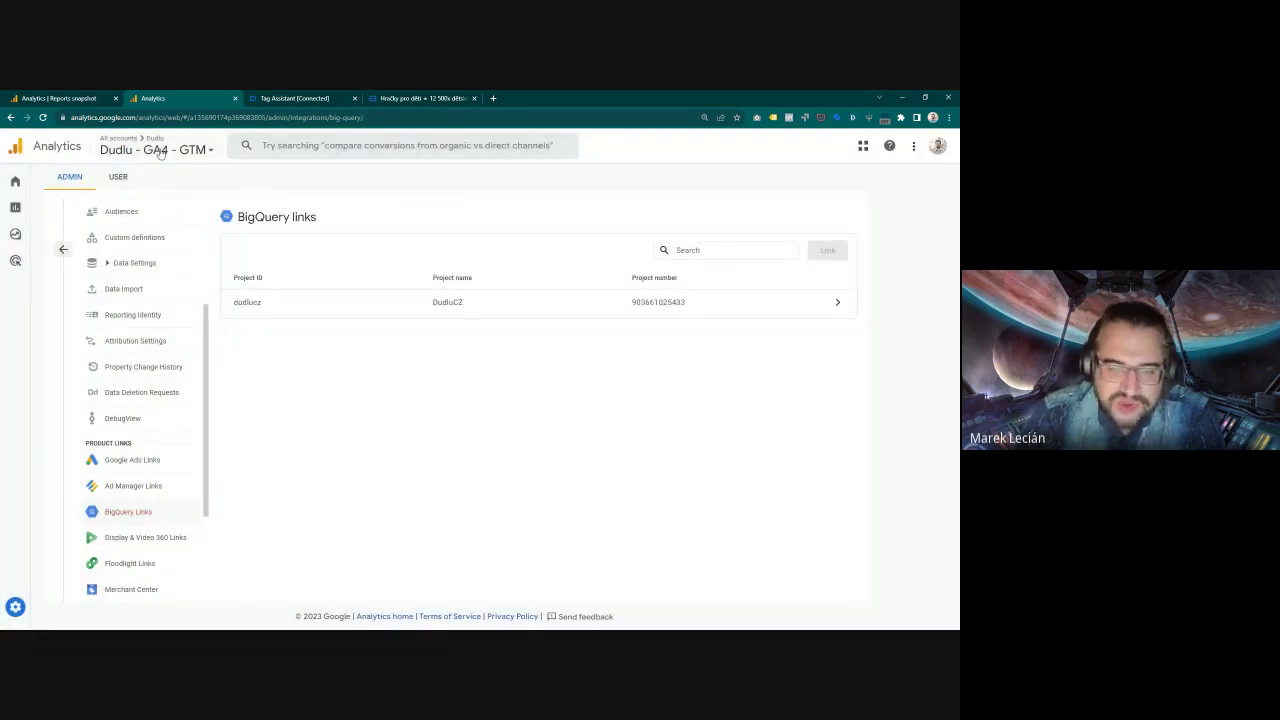
Step: Switch to the Dudlu – GA4 - Shoptet property, enable daily user data export in its dudlucz BigQuery link, and save it
{"action": "left_click", "coordinate": [160, 150]}
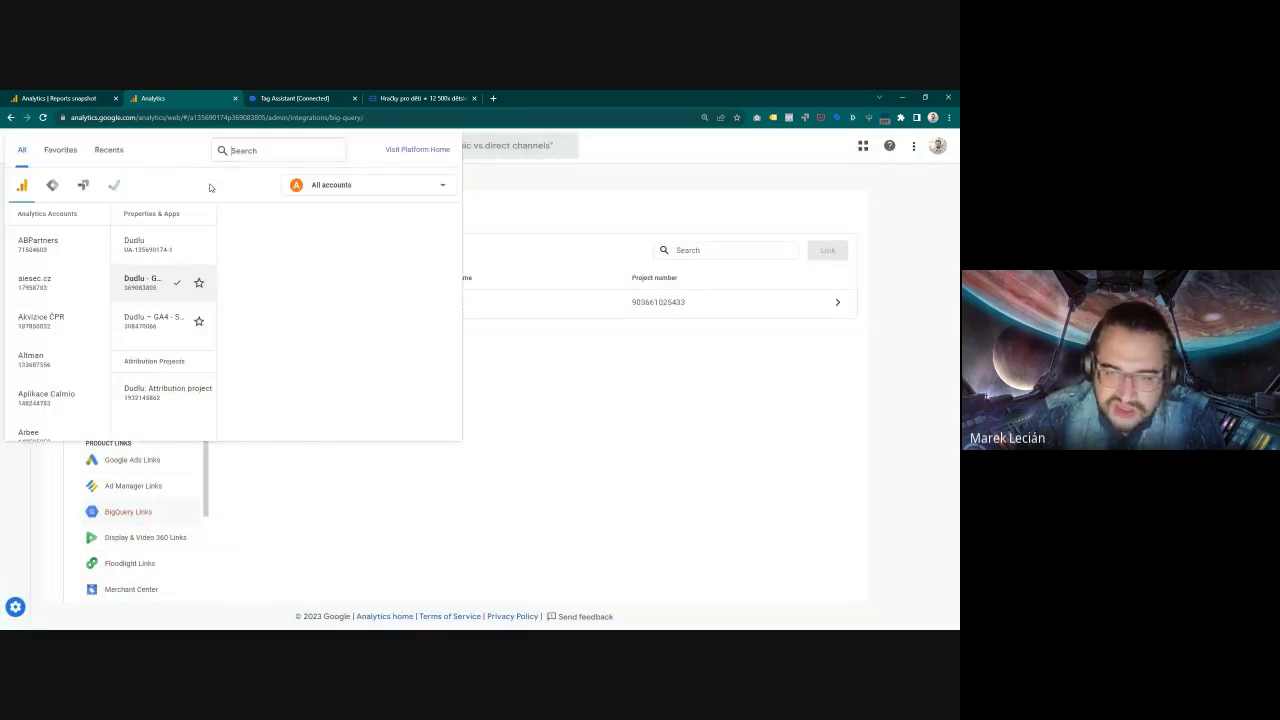
{"action": "left_click", "coordinate": [146, 320]}
{"action": "left_click", "coordinate": [343, 308]}
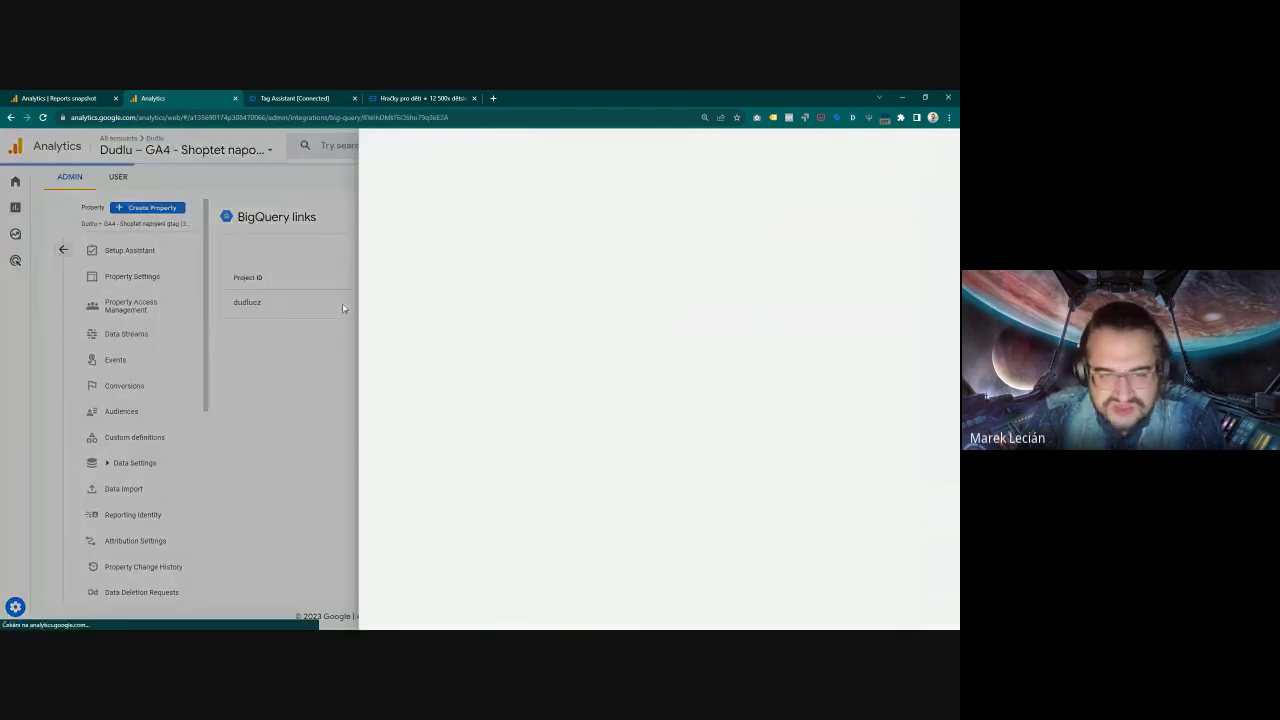
{"action": "scroll", "coordinate": [474, 326], "scroll_direction": "down", "scroll_amount": 3}
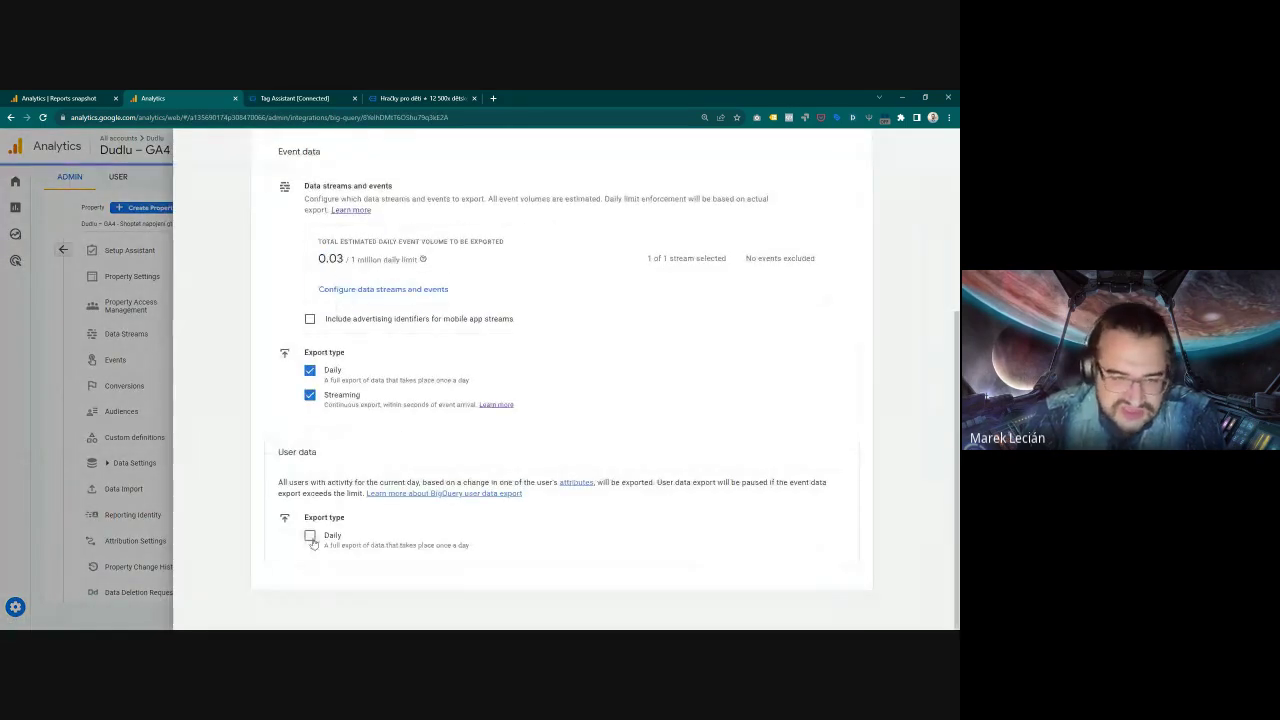
{"action": "left_click", "coordinate": [310, 536]}
{"action": "scroll", "coordinate": [843, 191], "scroll_direction": "up", "scroll_amount": 3}
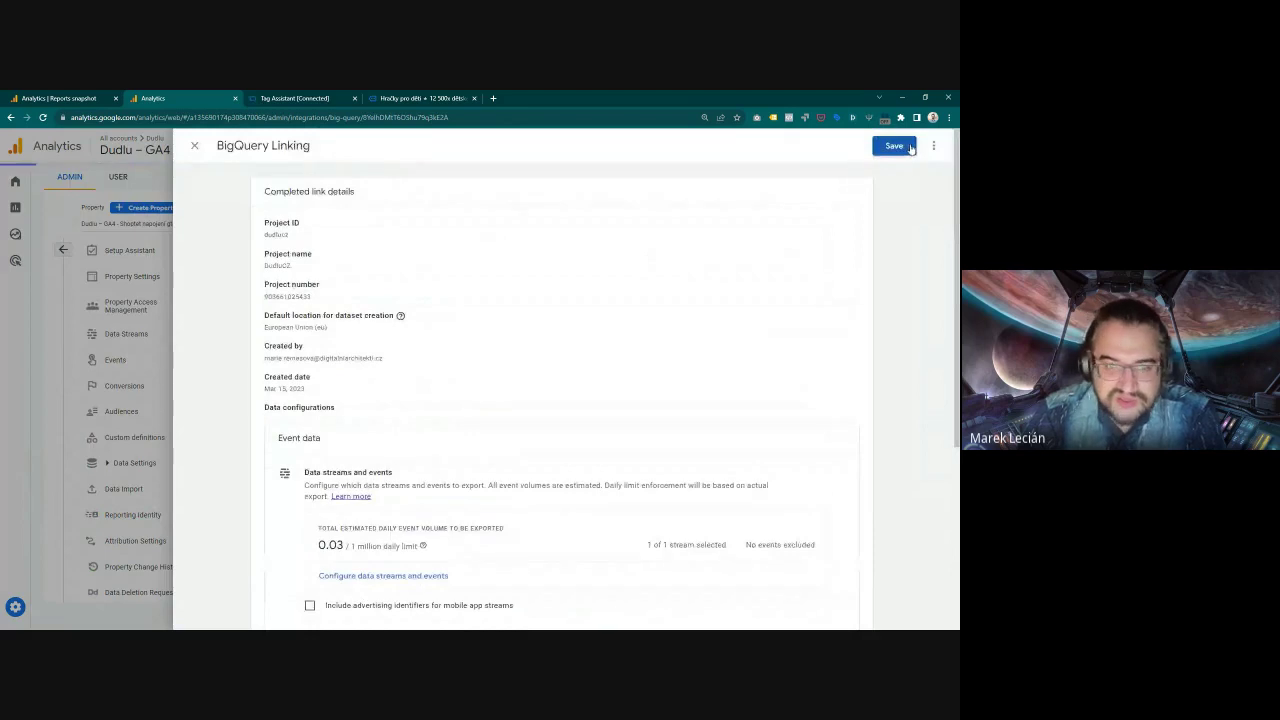
{"action": "left_click", "coordinate": [908, 147]}
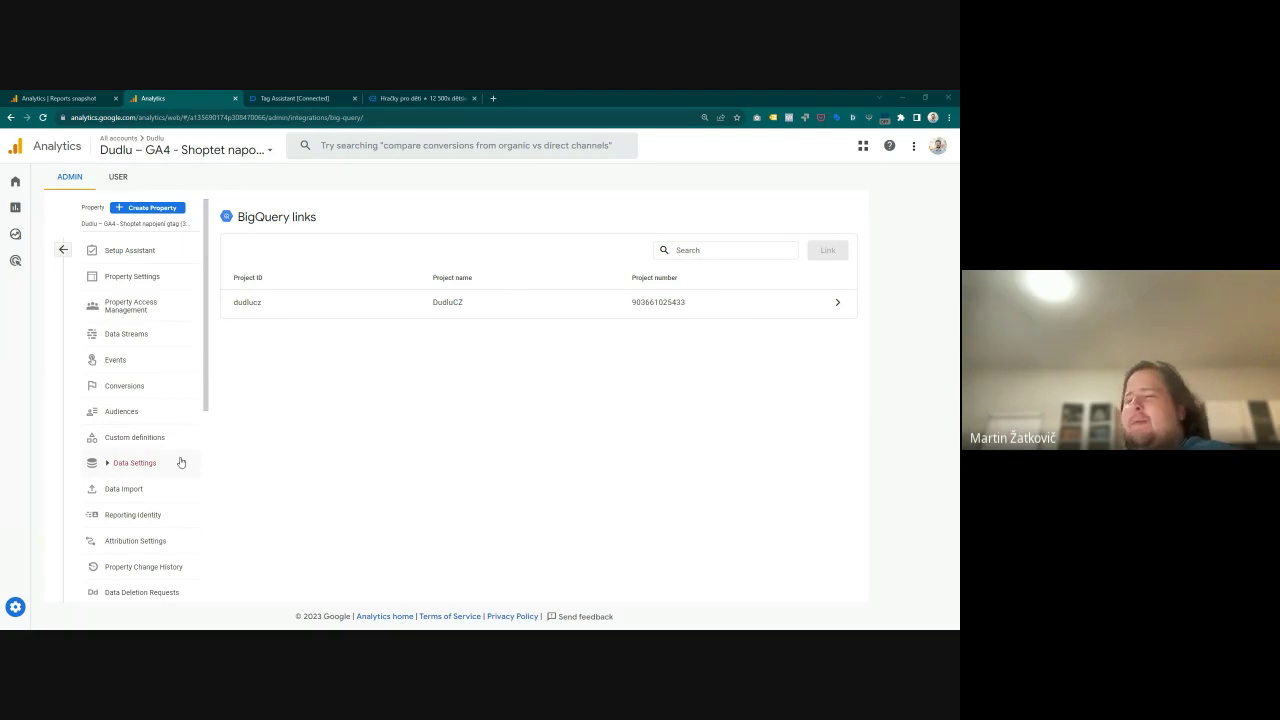
{"action": "scroll", "coordinate": [178, 463], "scroll_direction": "down", "scroll_amount": 1}
{"action": "scroll", "coordinate": [177, 463], "scroll_direction": "down", "scroll_amount": 1}
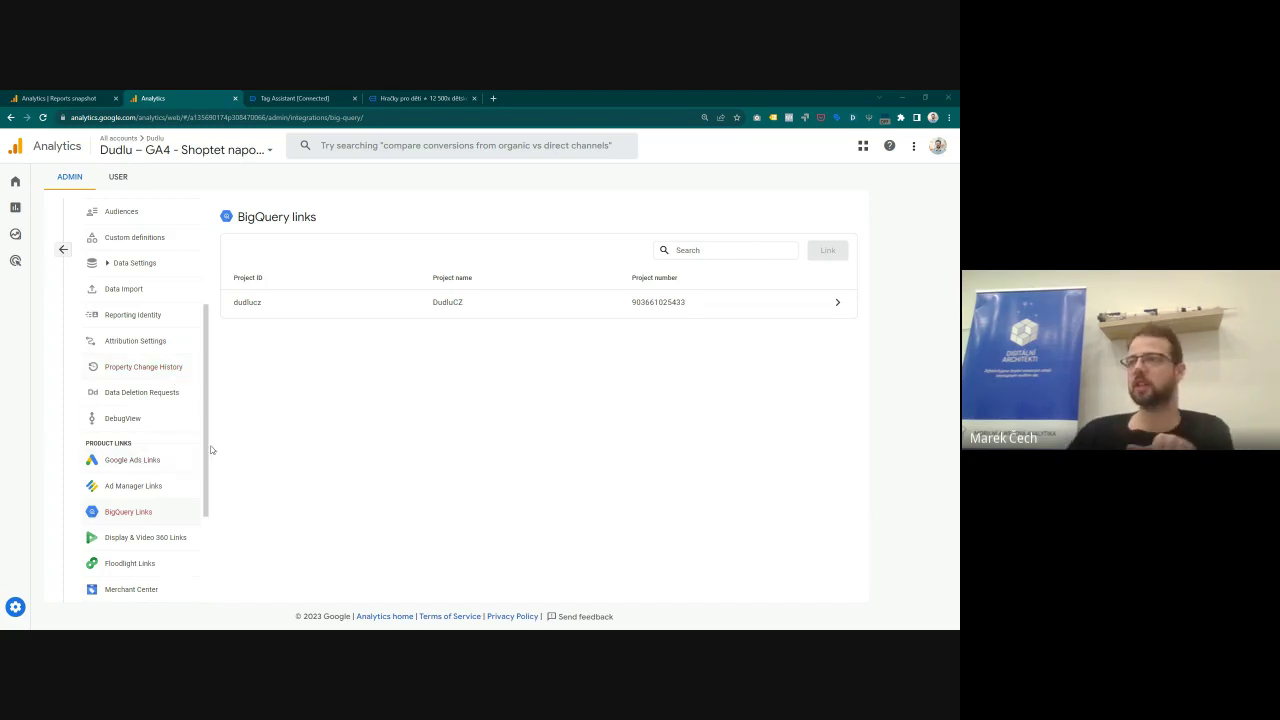
{"action": "left_click_drag", "start_coordinate": [205, 447], "coordinate": [208, 360]}
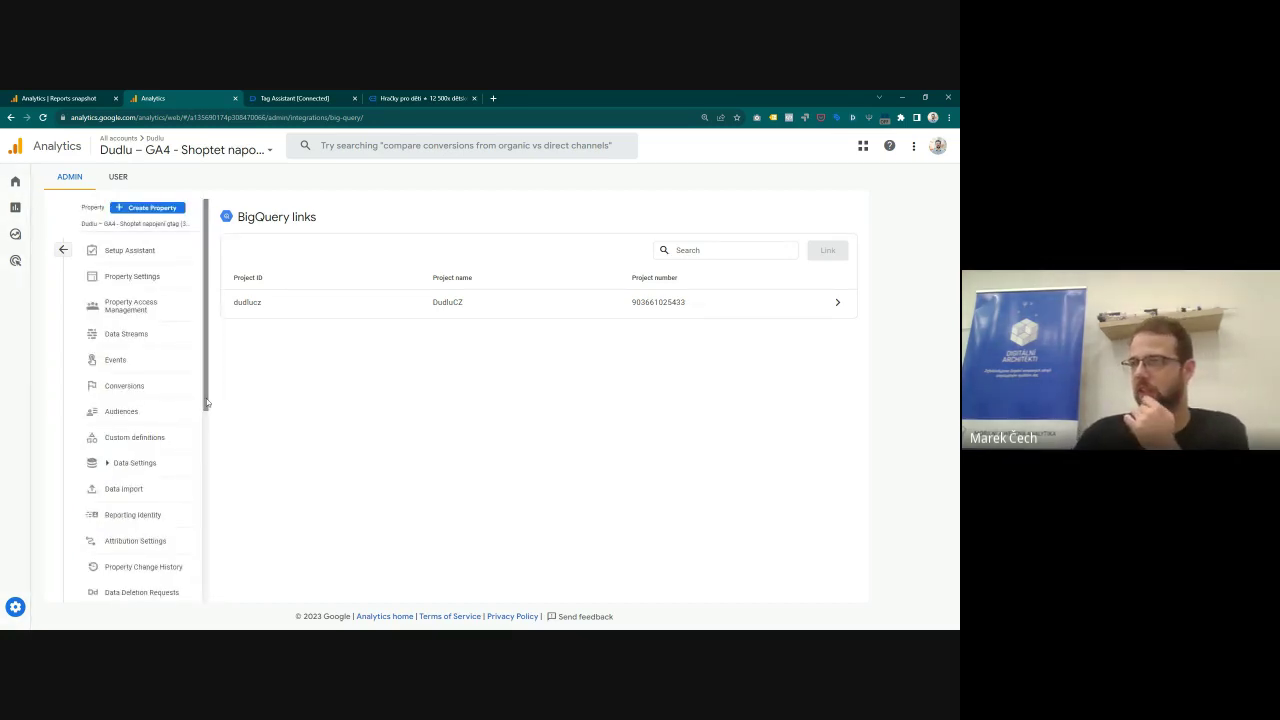
{"action": "scroll", "coordinate": [166, 497], "scroll_direction": "down", "scroll_amount": 1}
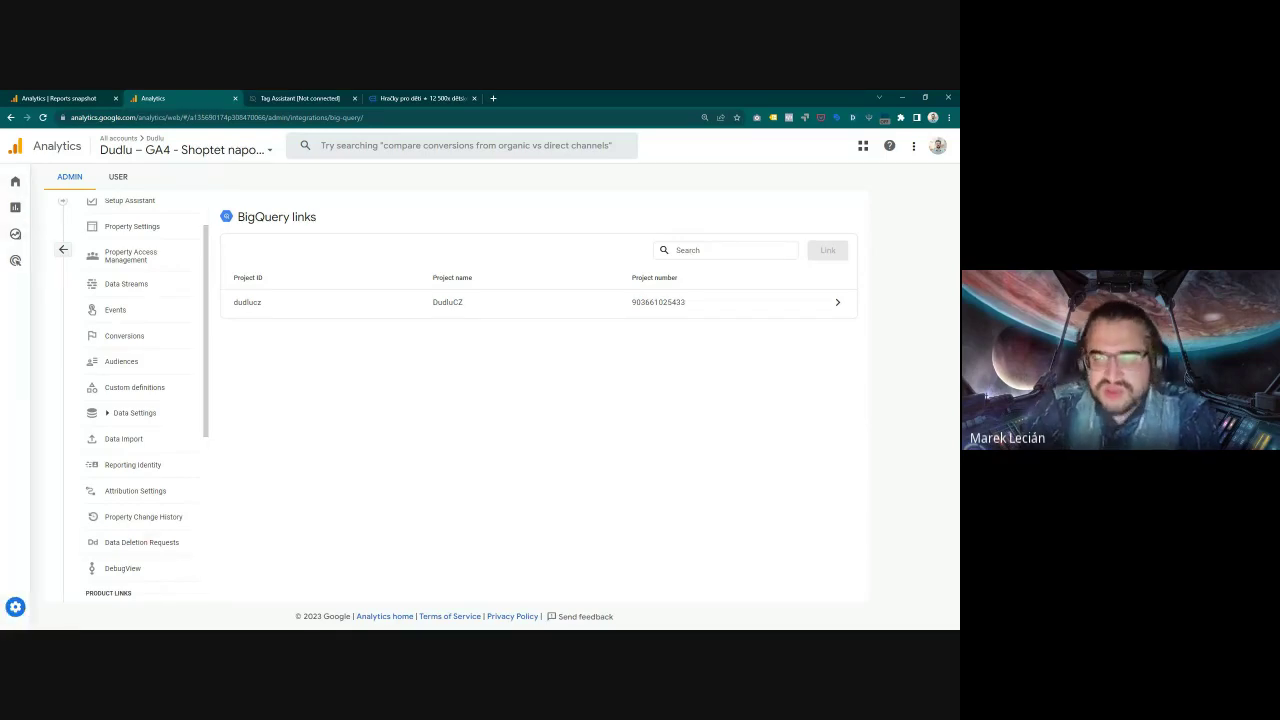
{"action": "scroll", "coordinate": [154, 488], "scroll_direction": "down", "scroll_amount": 1}
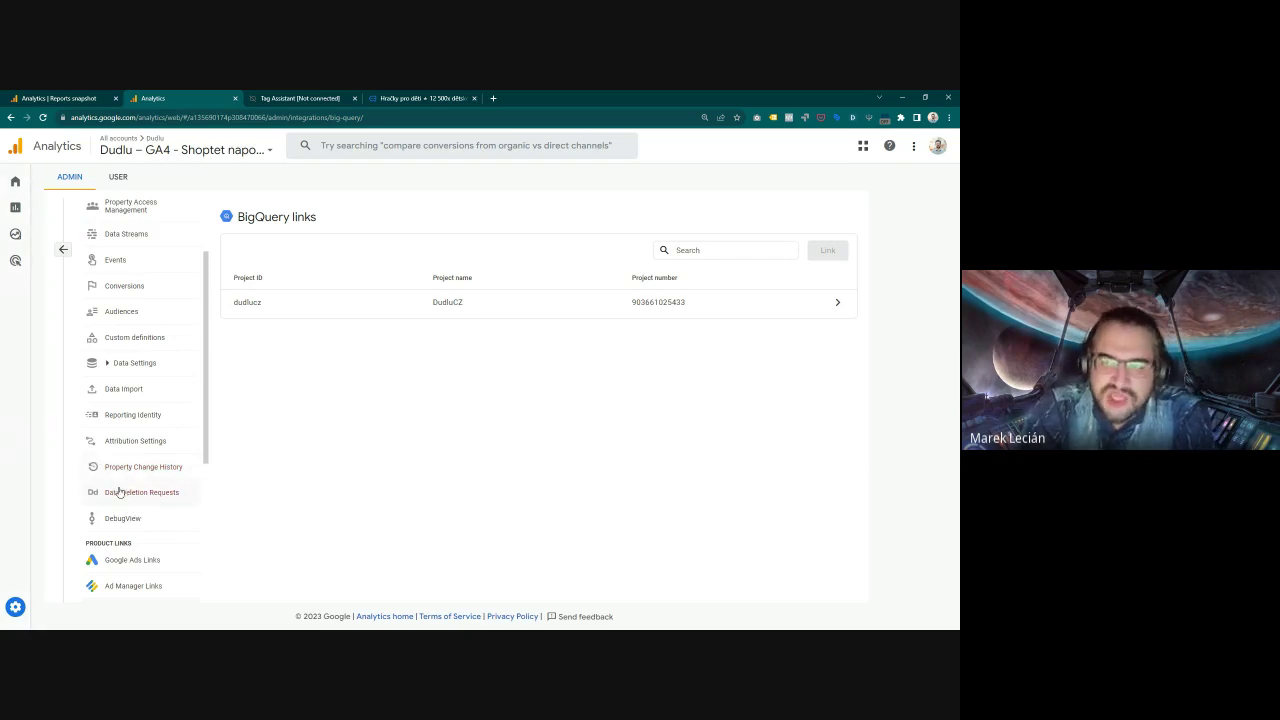
{"action": "scroll", "coordinate": [118, 492], "scroll_direction": "up", "scroll_amount": 2}
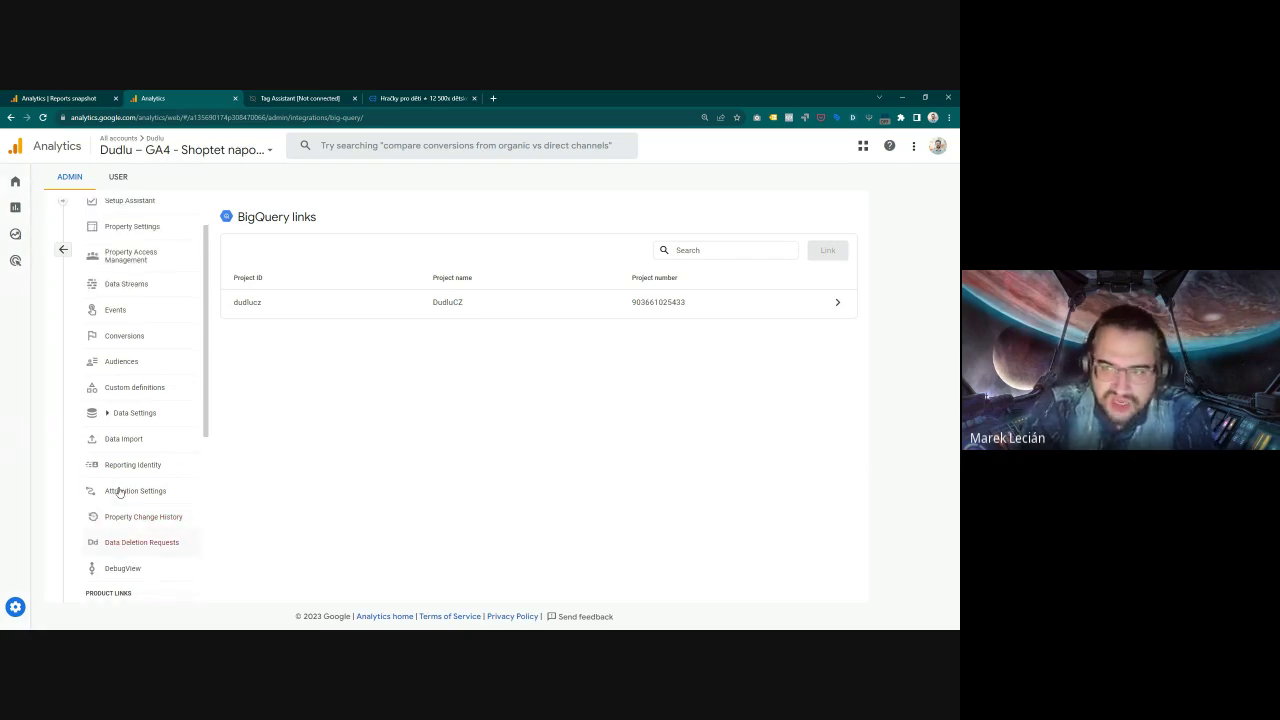
Step: Return to the admin overview, open the Shoptet property's change history, and show more items per page
{"action": "left_click", "coordinate": [64, 250]}
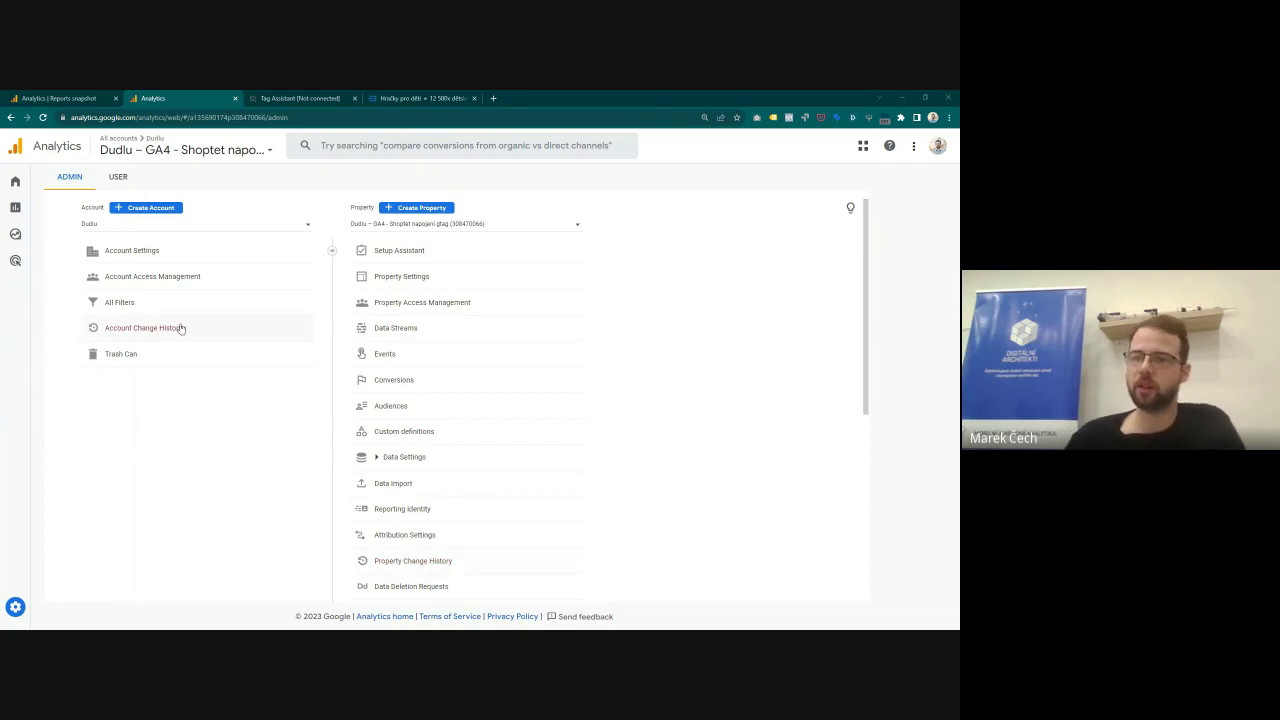
{"action": "left_click", "coordinate": [433, 562]}
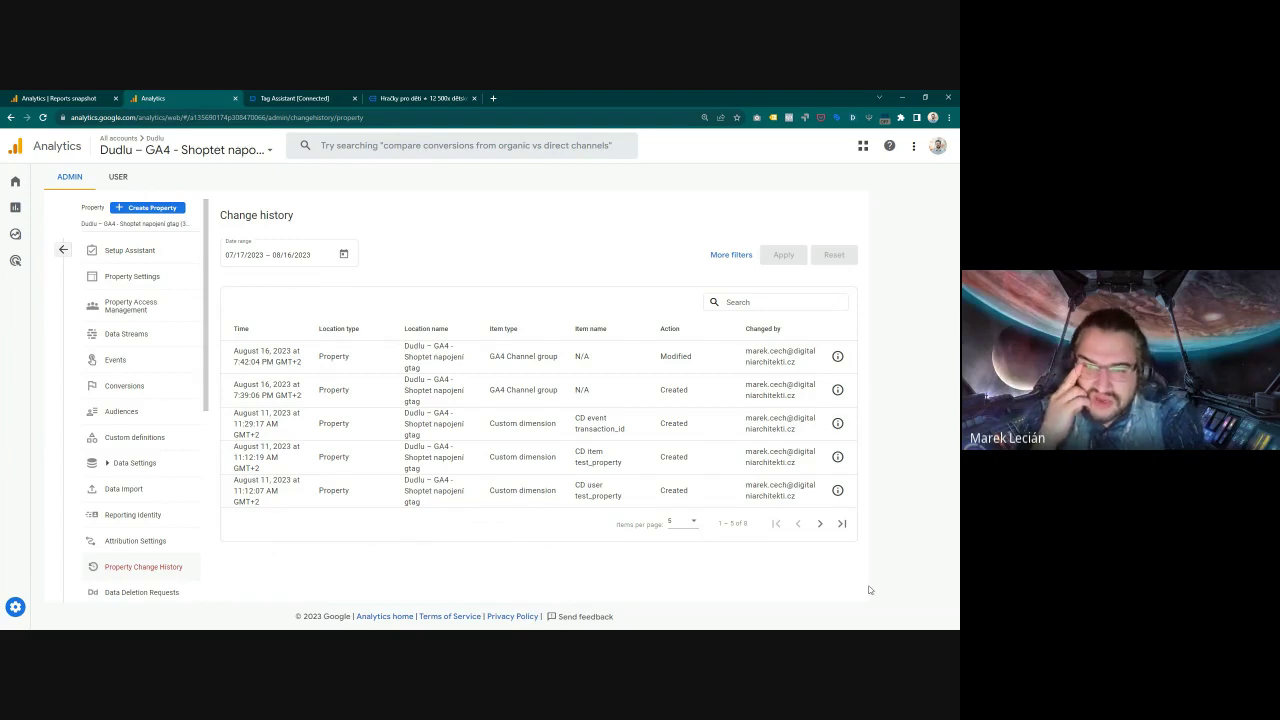
{"action": "left_click", "coordinate": [686, 521]}
{"action": "left_click", "coordinate": [672, 583]}
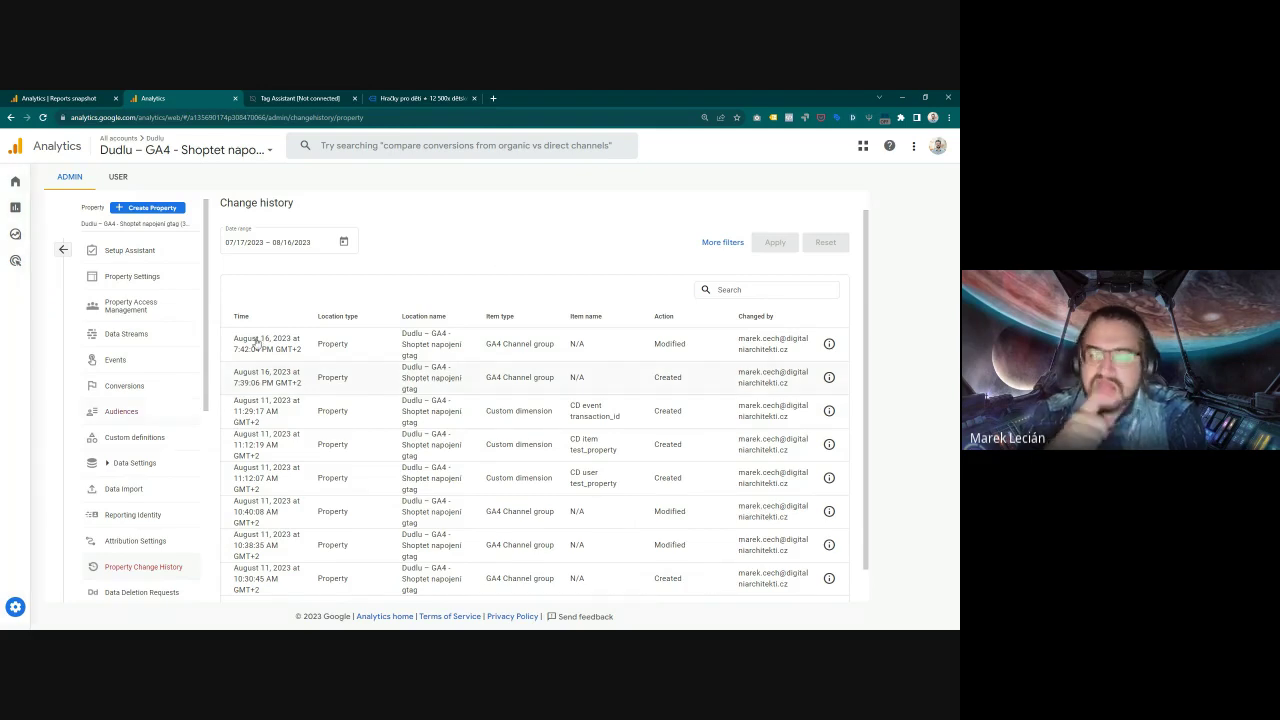
Step: Close the Analytics admin page and switch to the Snipping Tool (Výstřižky) window
{"action": "left_click", "coordinate": [147, 310]}
{"action": "left_click", "coordinate": [235, 98]}
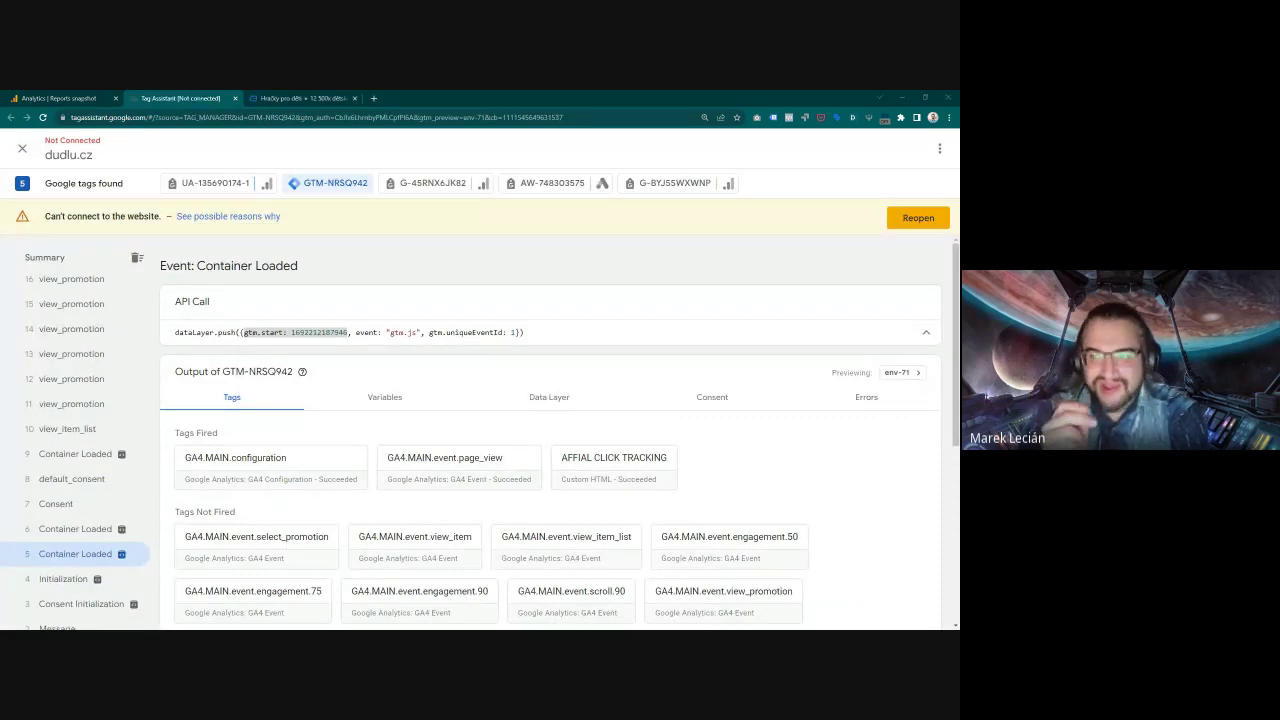
{"action": "key", "text": "alt+Tab"}
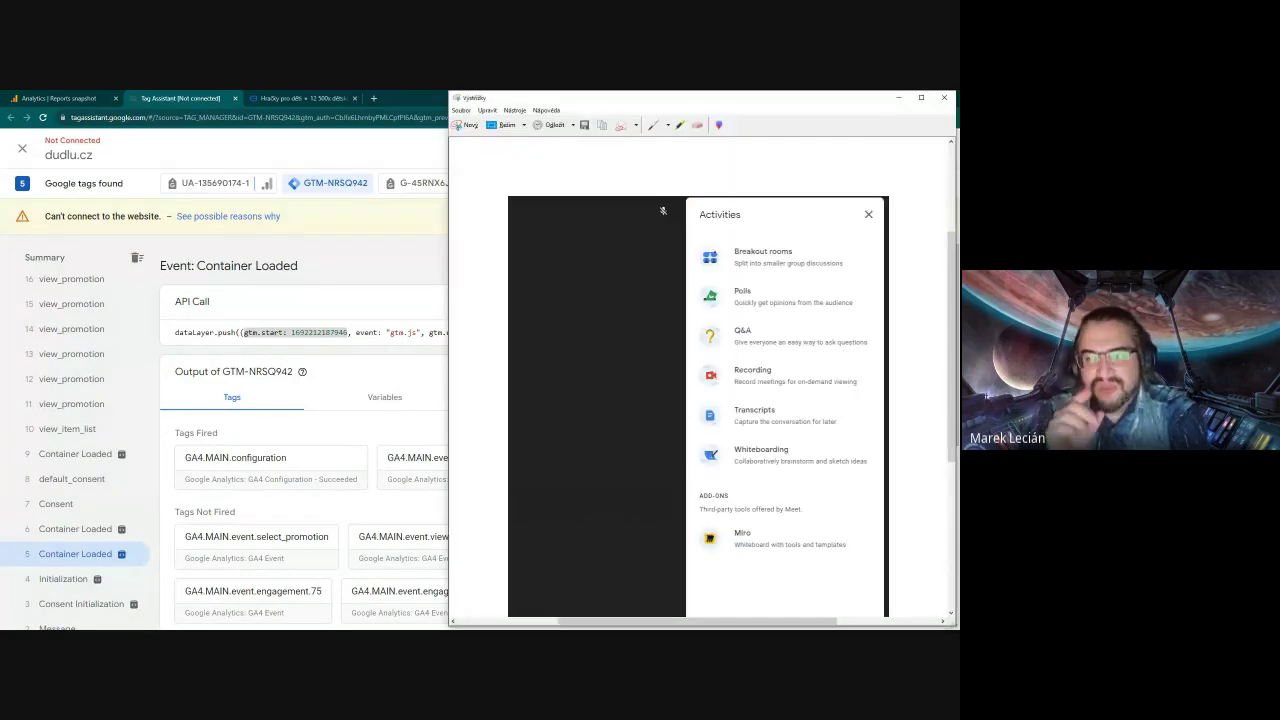
Step: Take a new snip of the Google Ads account access list and underline standard, email-only, billing and administrator in it
{"action": "left_click", "coordinate": [470, 125]}
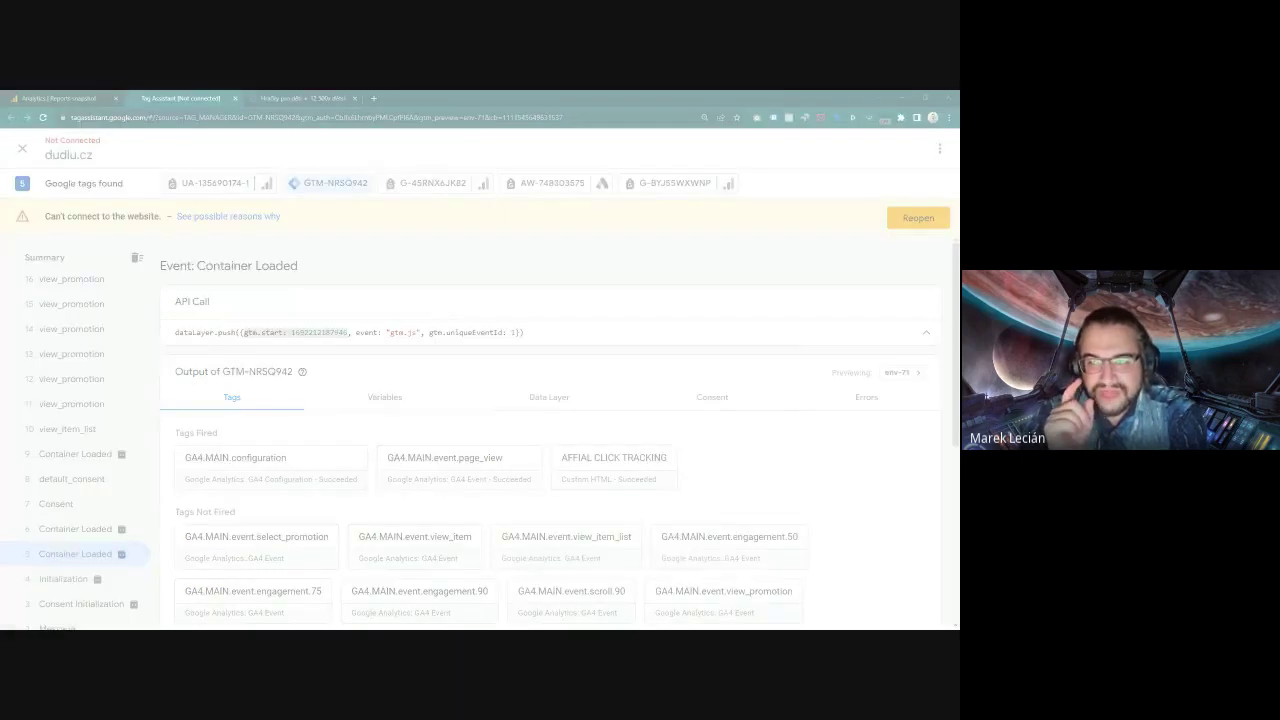
{"action": "key", "text": "Escape"}
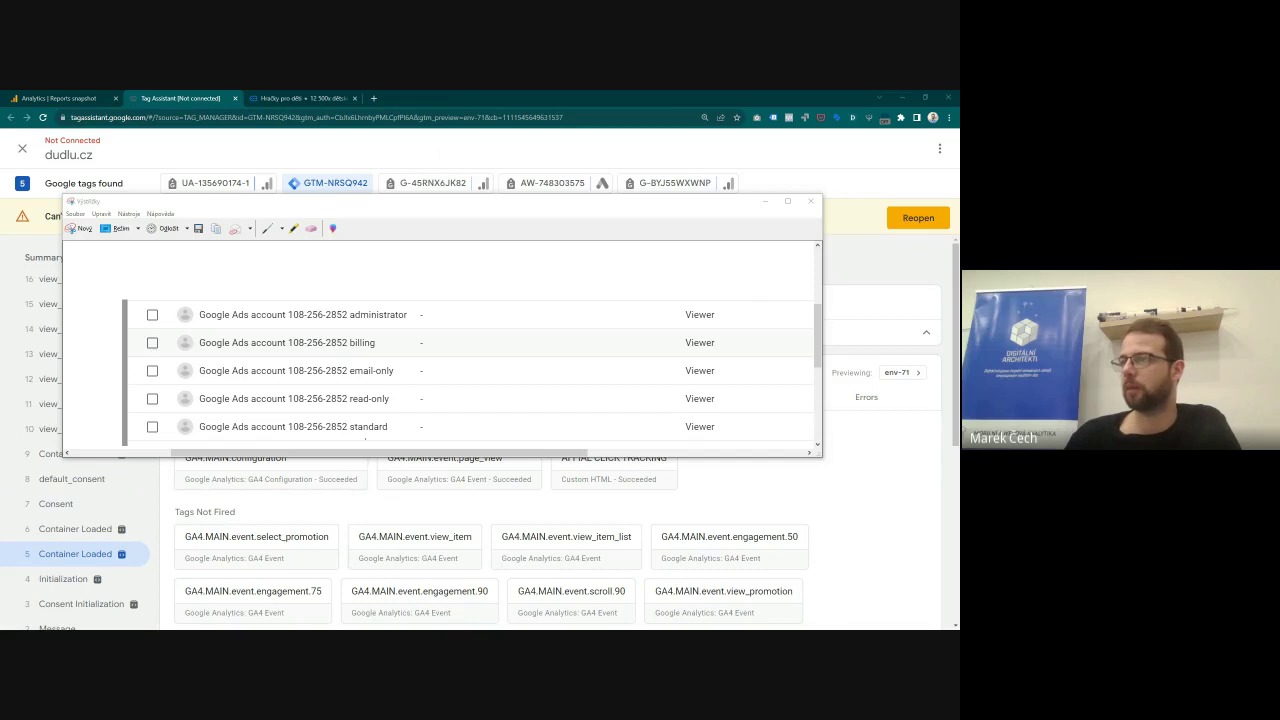
{"action": "left_click_drag", "start_coordinate": [350, 433], "coordinate": [413, 433]}
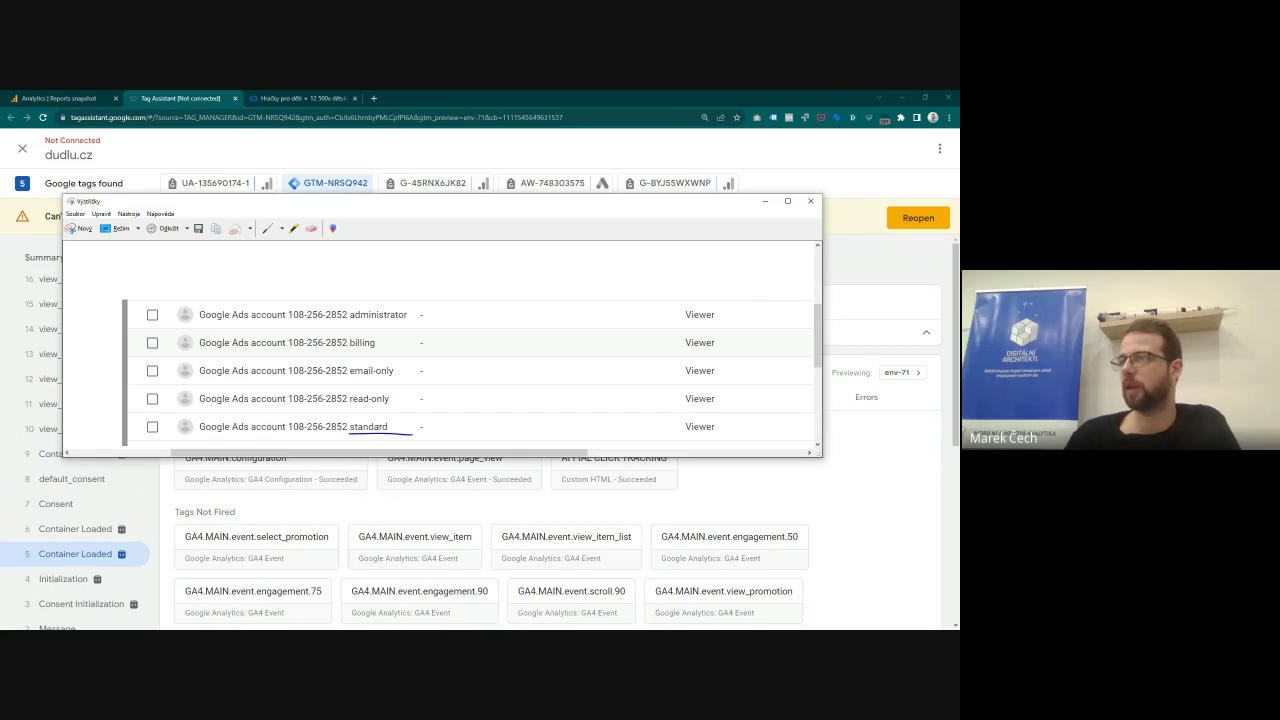
{"action": "mouse_move", "coordinate": [350, 381]}
{"action": "left_mouse_down"}
{"action": "mouse_move", "coordinate": [407, 380]}
{"action": "mouse_move", "coordinate": [388, 327]}
{"action": "left_mouse_up"}
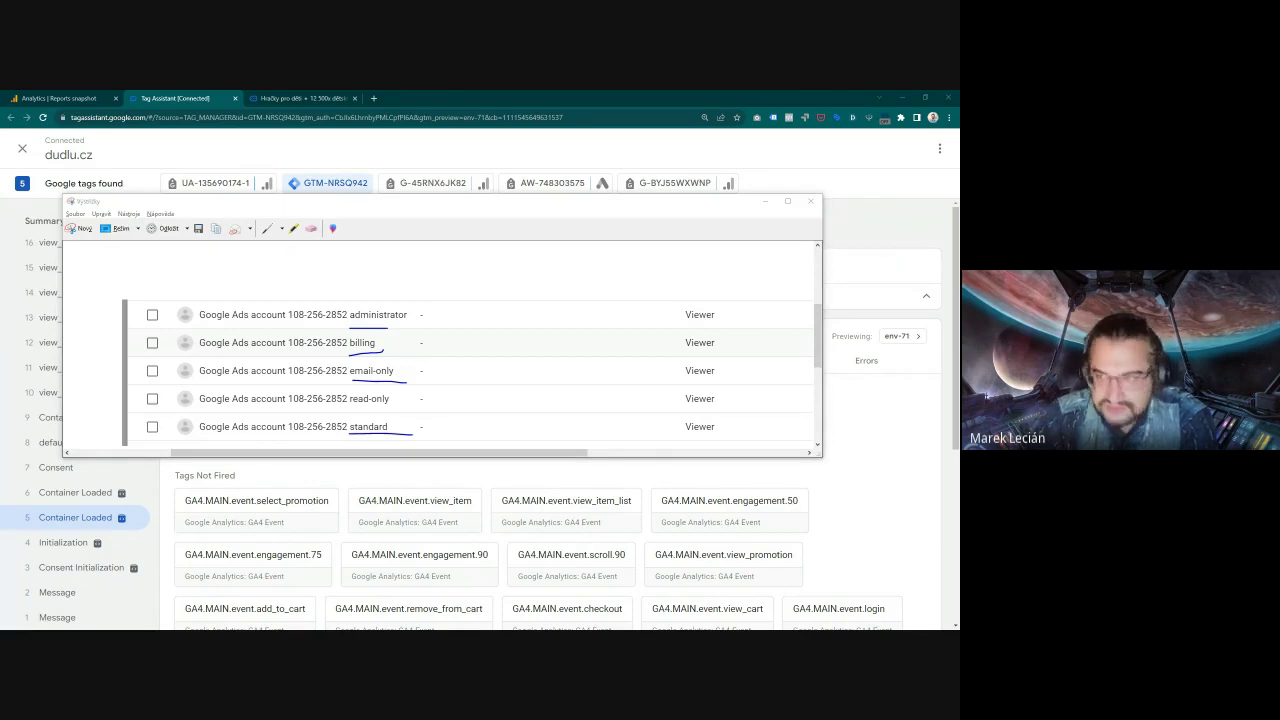
{"action": "key", "text": "alt+F4"}
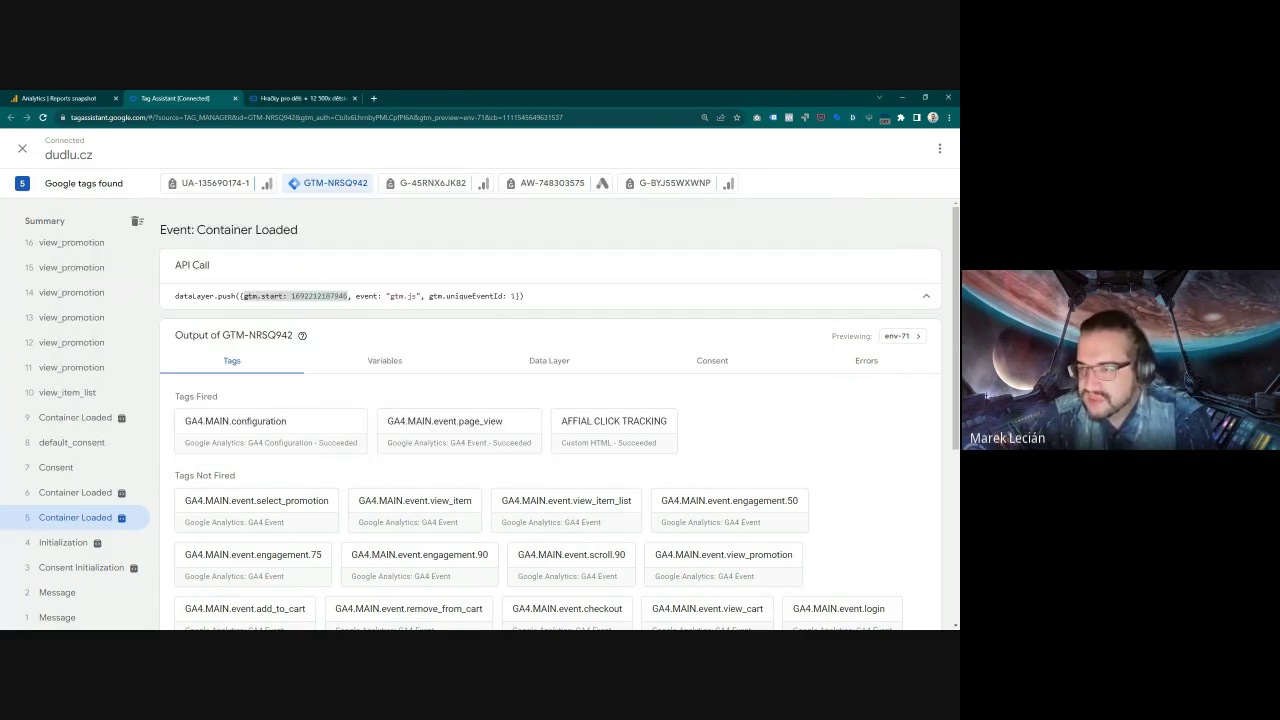
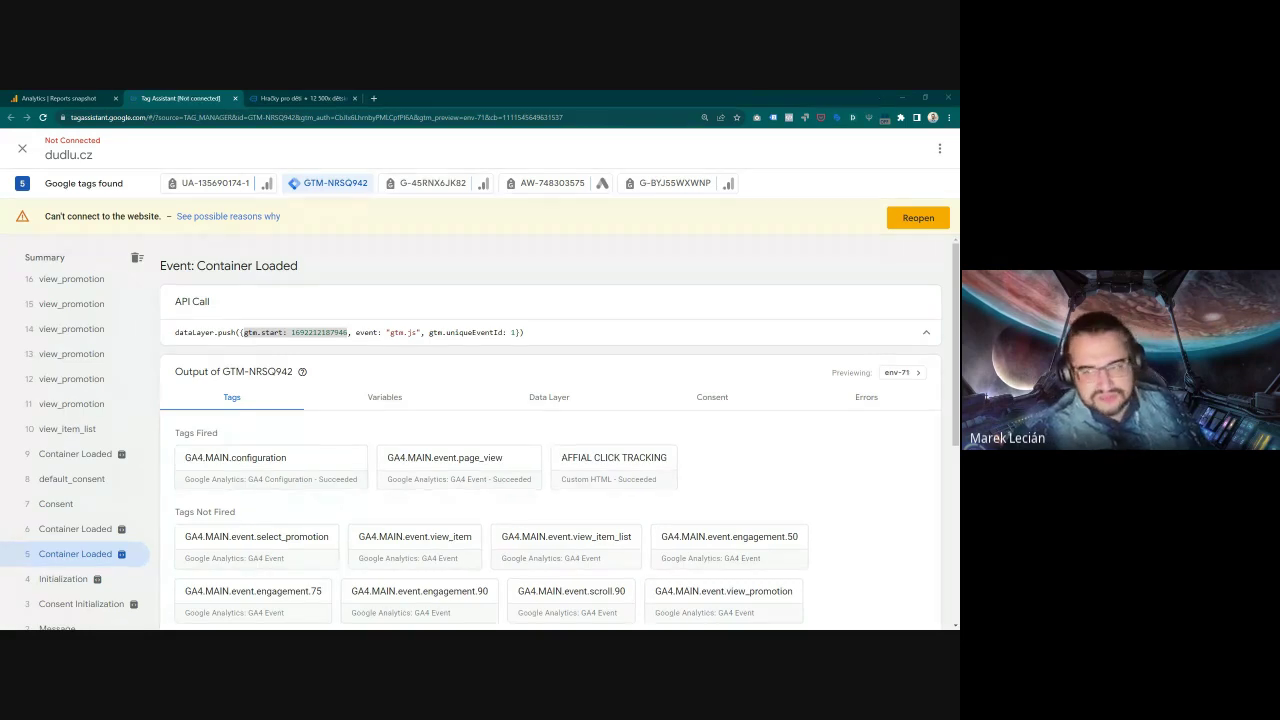
Step: Switch to the maximized Analytics window and start a data deletion request of type Delete selected parameters on all events
{"action": "left_click_drag", "start_coordinate": [572, 327], "coordinate": [492, 267]}
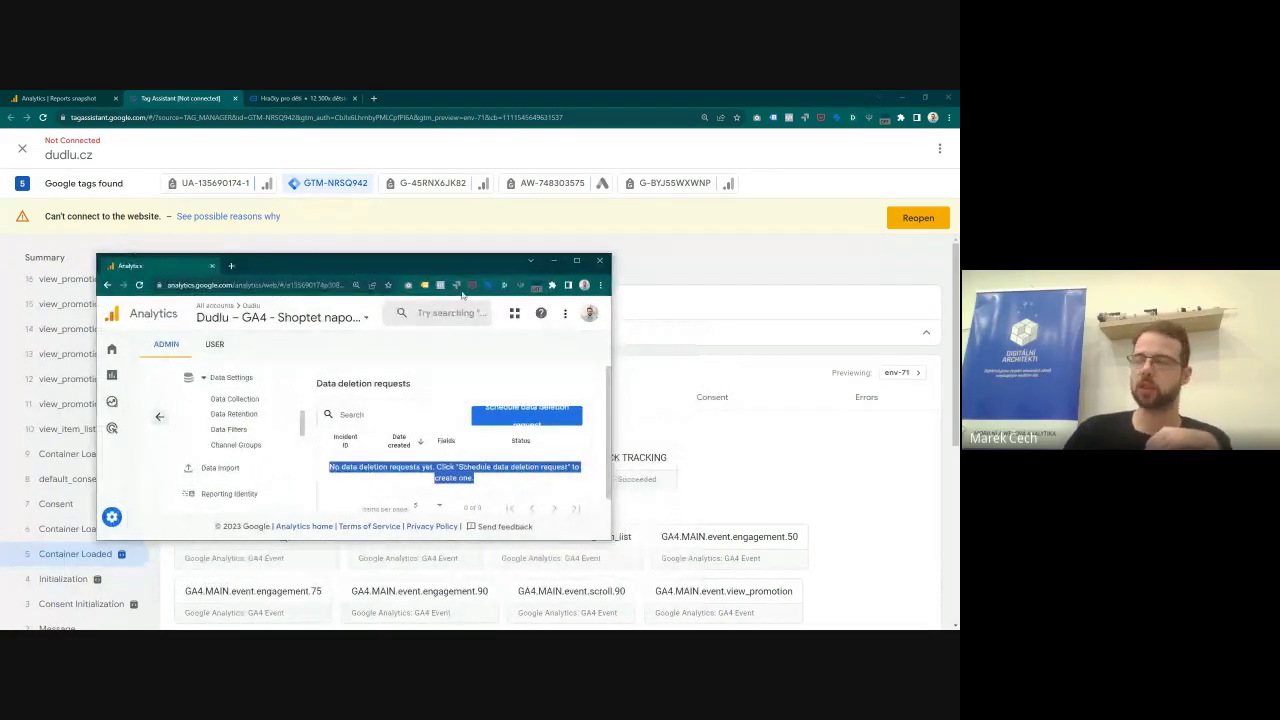
{"action": "left_click", "coordinate": [576, 260]}
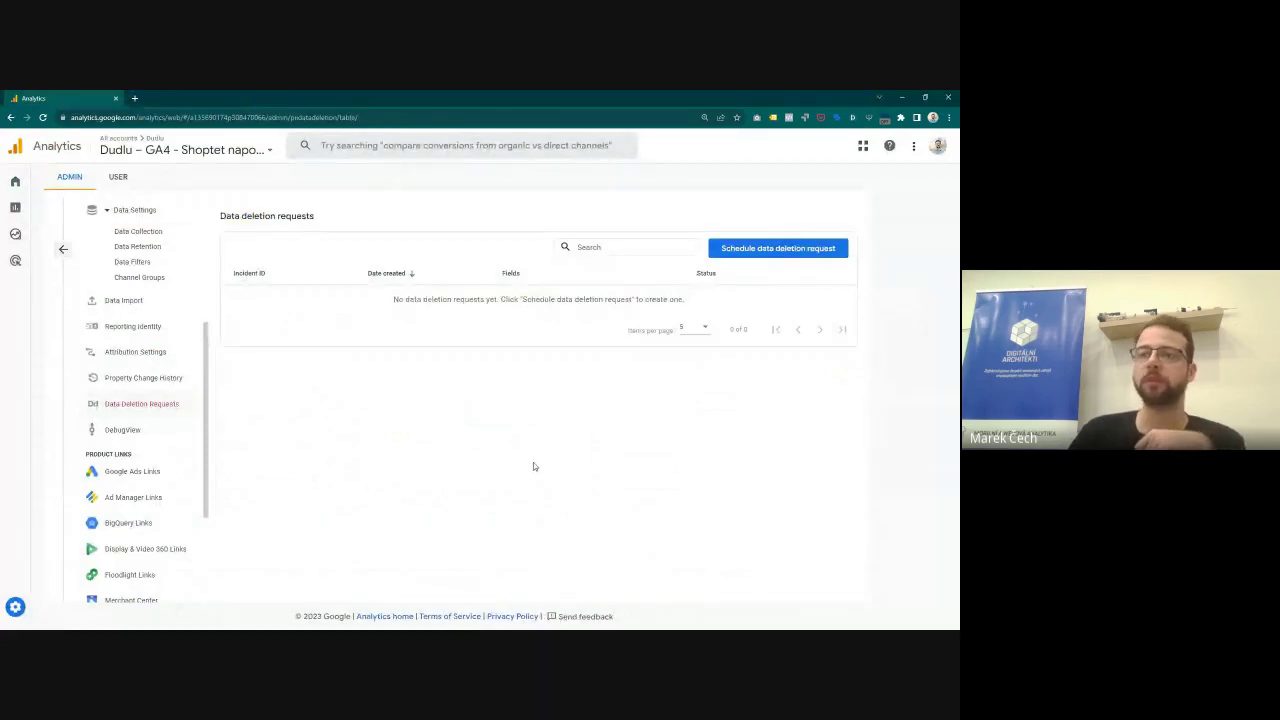
{"action": "left_click", "coordinate": [740, 247]}
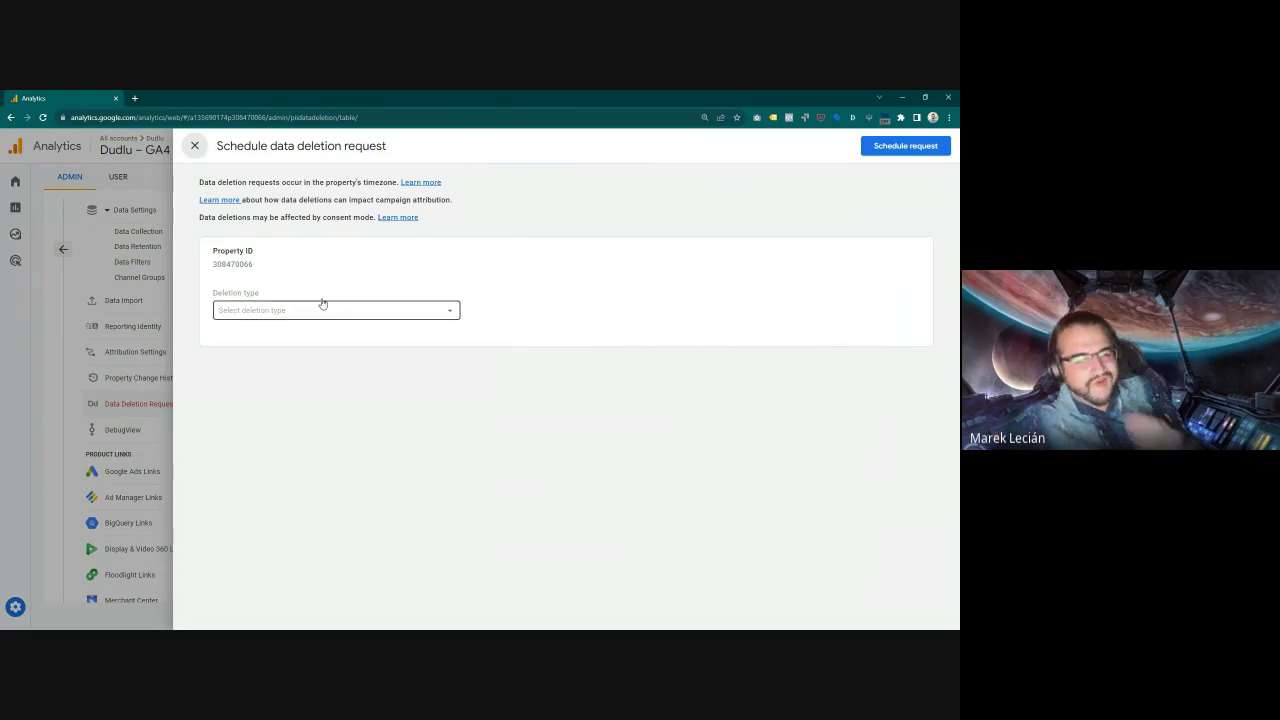
{"action": "left_click", "coordinate": [310, 310]}
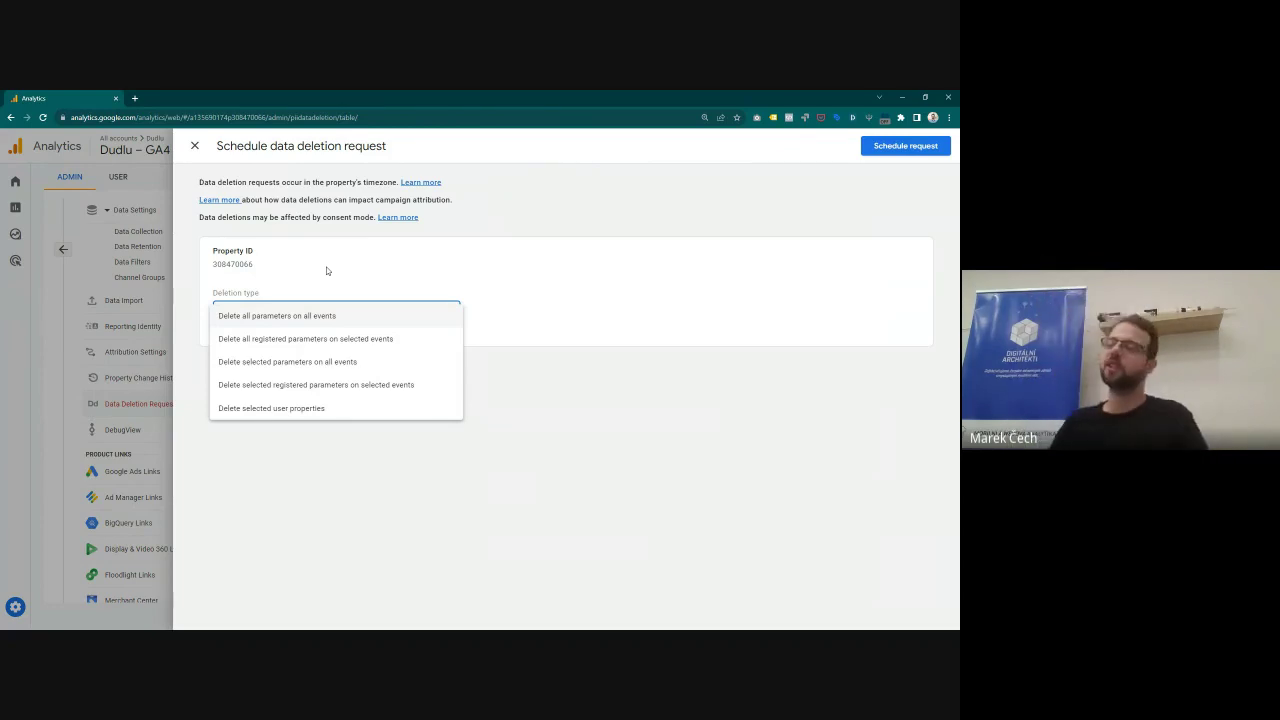
{"action": "left_click", "coordinate": [340, 364]}
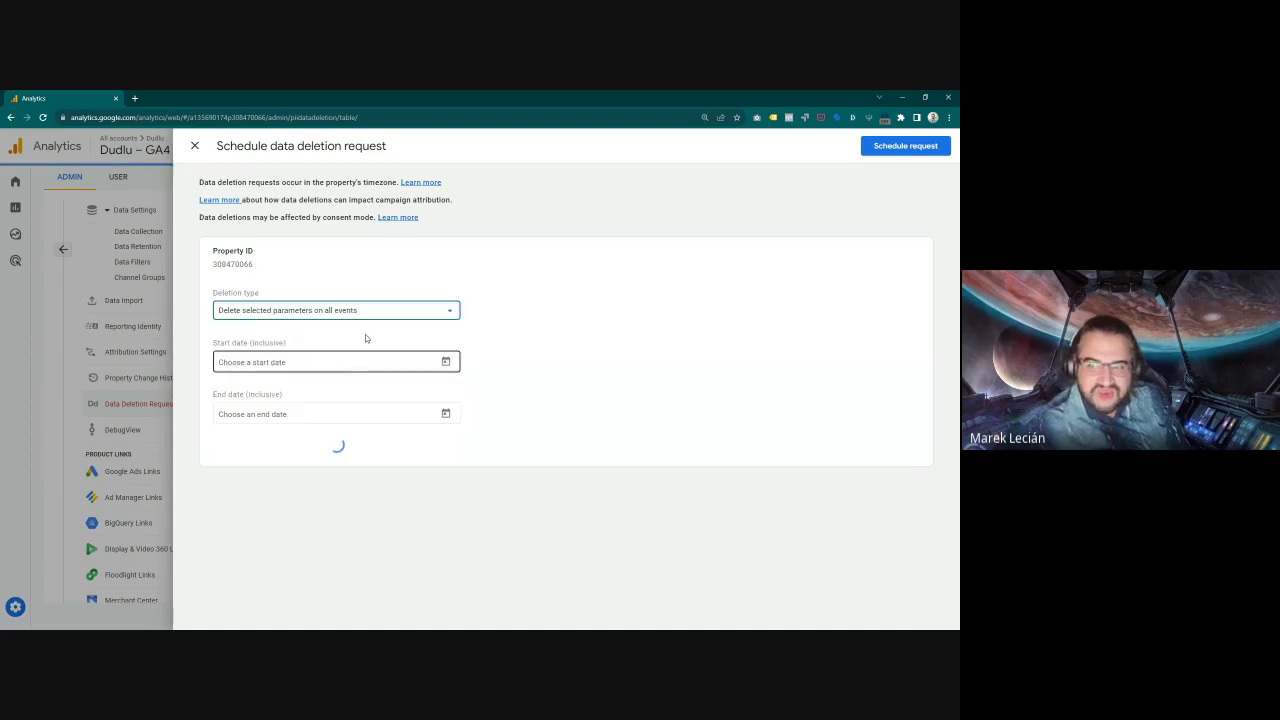
Step: Change the deletion type to Delete selected user properties and check which user properties and deletion types can be chosen
{"action": "left_click", "coordinate": [285, 315]}
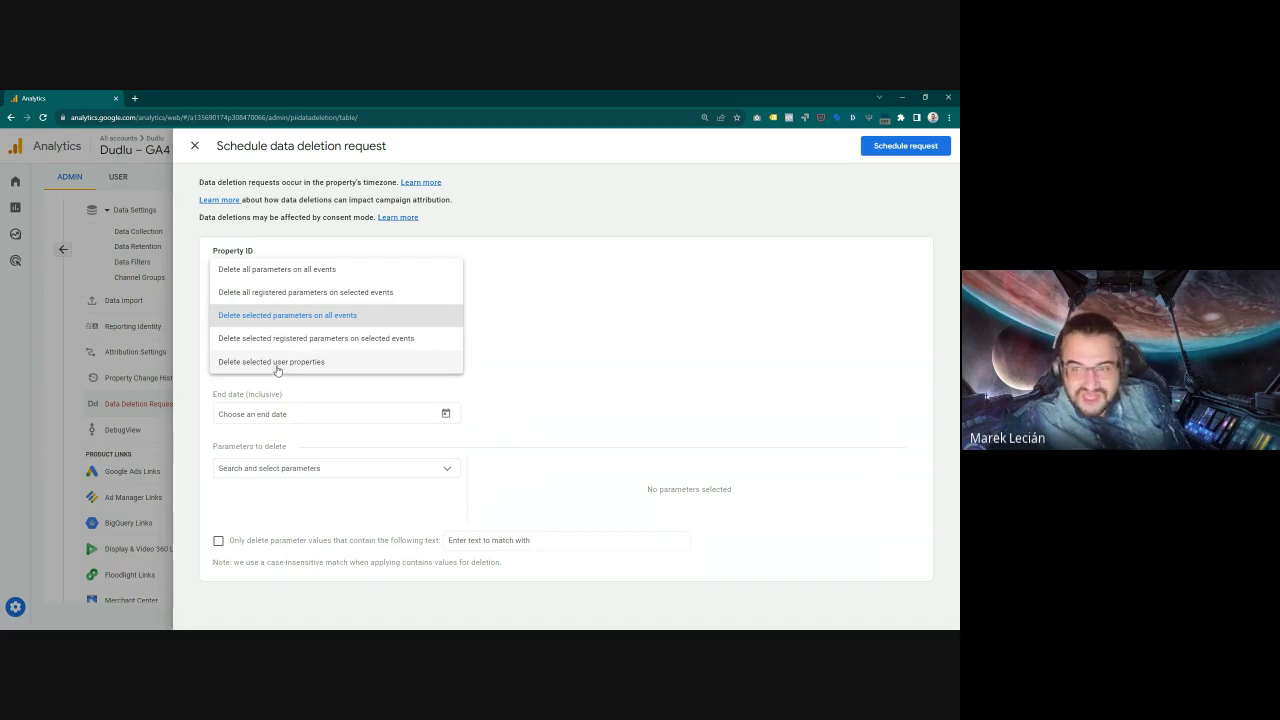
{"action": "left_click", "coordinate": [277, 362]}
{"action": "left_click", "coordinate": [341, 440]}
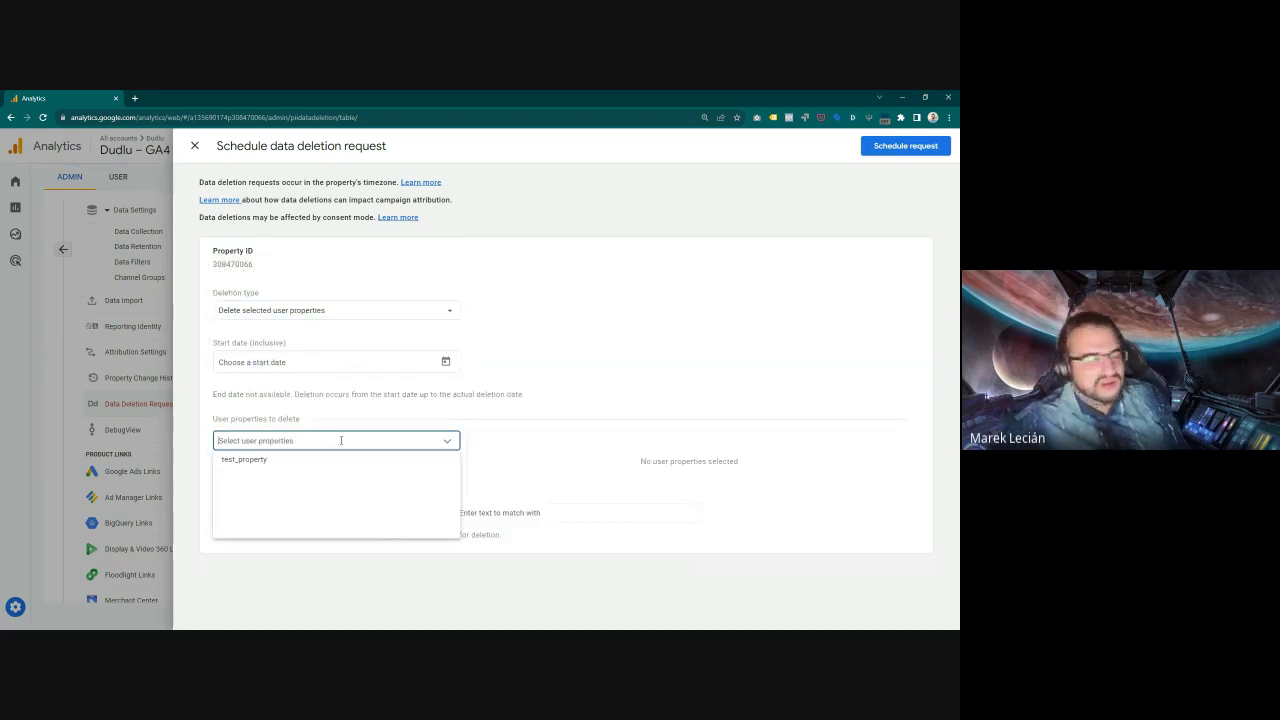
{"action": "left_click", "coordinate": [347, 411]}
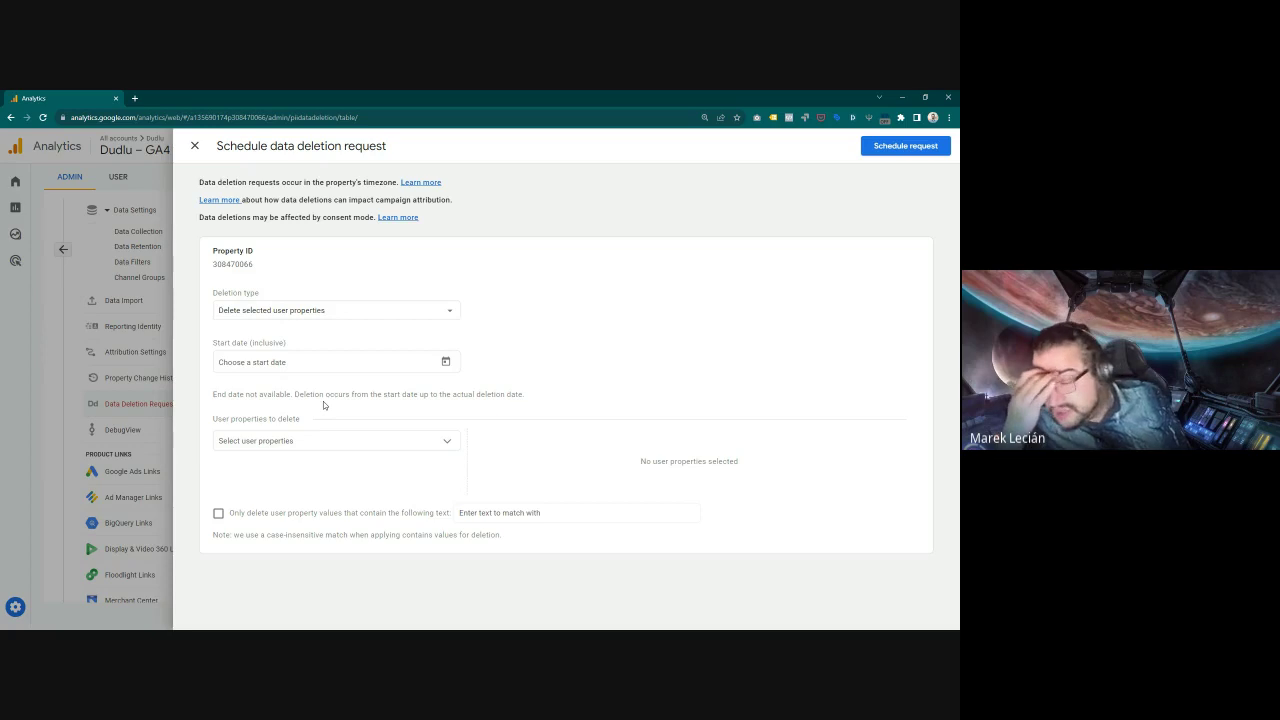
{"action": "left_click", "coordinate": [327, 321]}
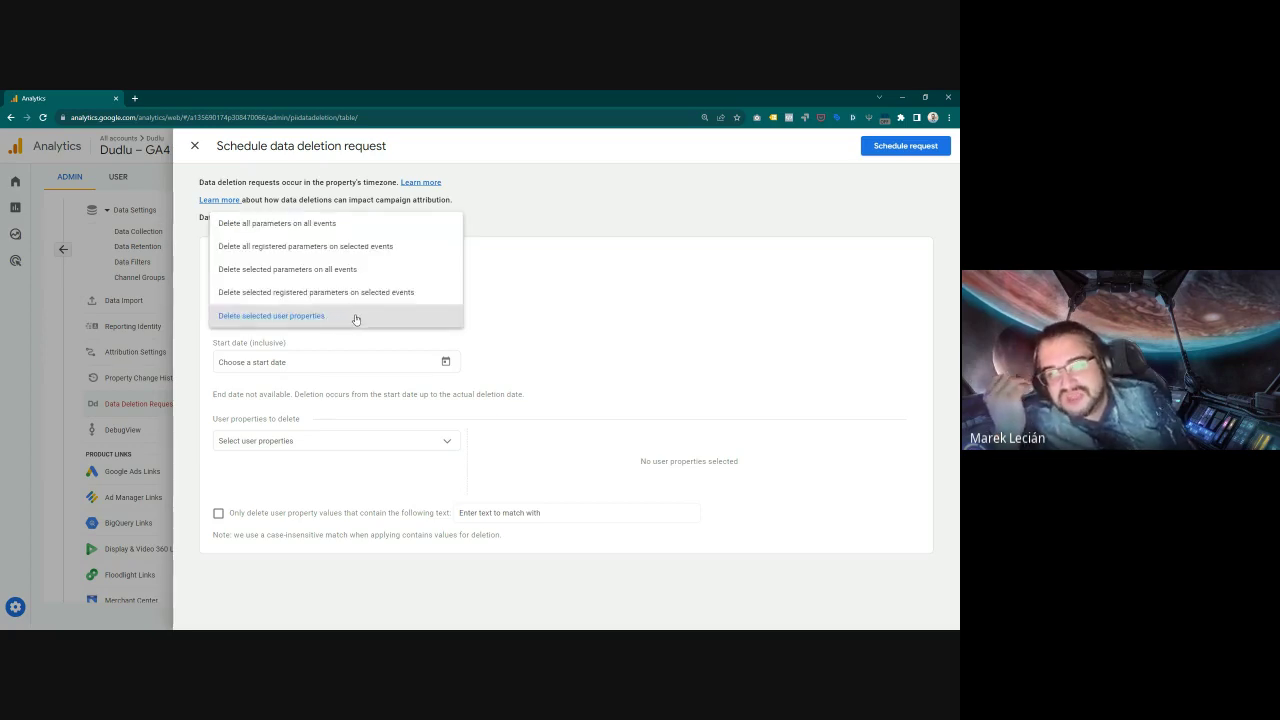
{"action": "left_click", "coordinate": [356, 316]}
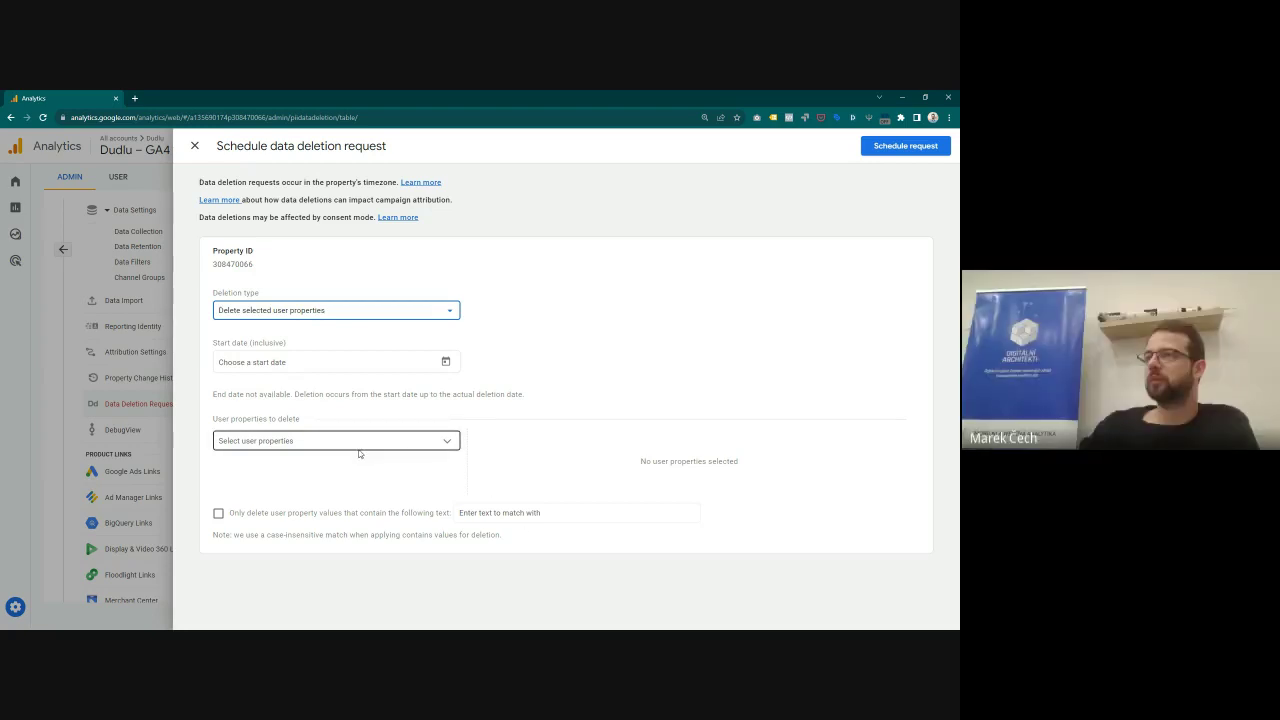
Step: Compare the form for Delete all parameters on all events with that for Delete all registered parameters on selected events
{"action": "left_click", "coordinate": [310, 314]}
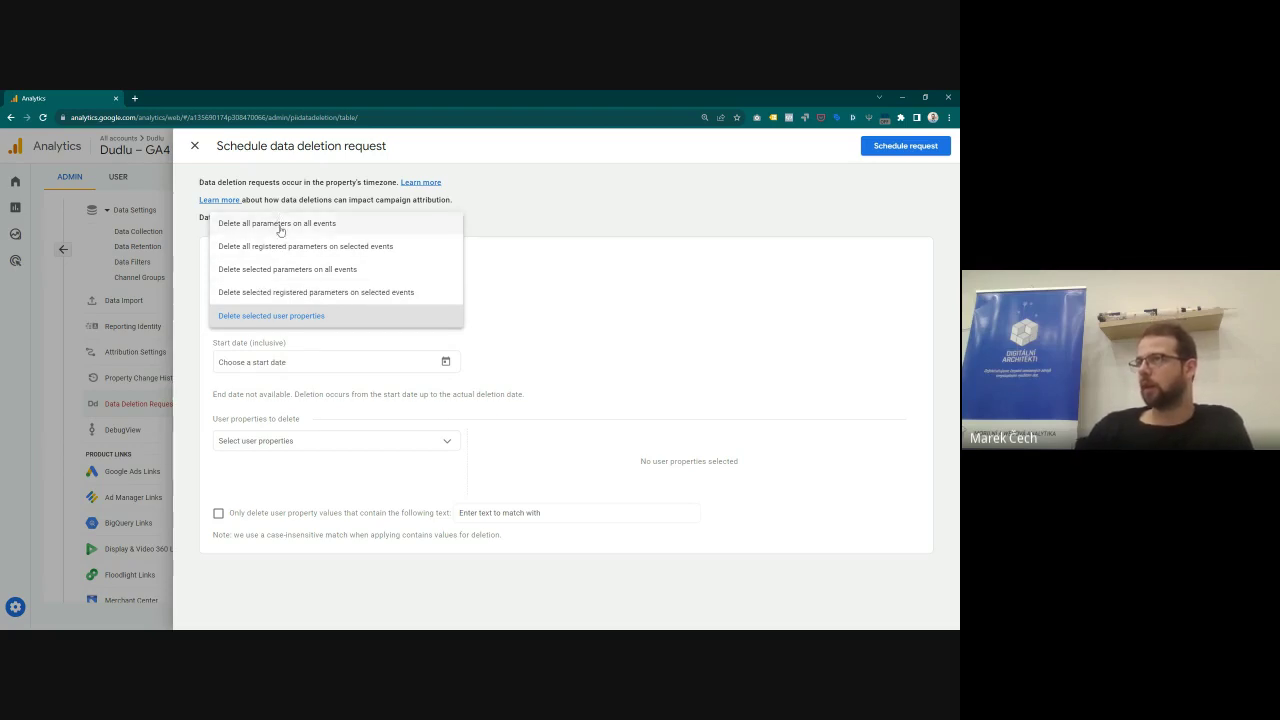
{"action": "left_click", "coordinate": [277, 223]}
{"action": "left_click", "coordinate": [317, 365]}
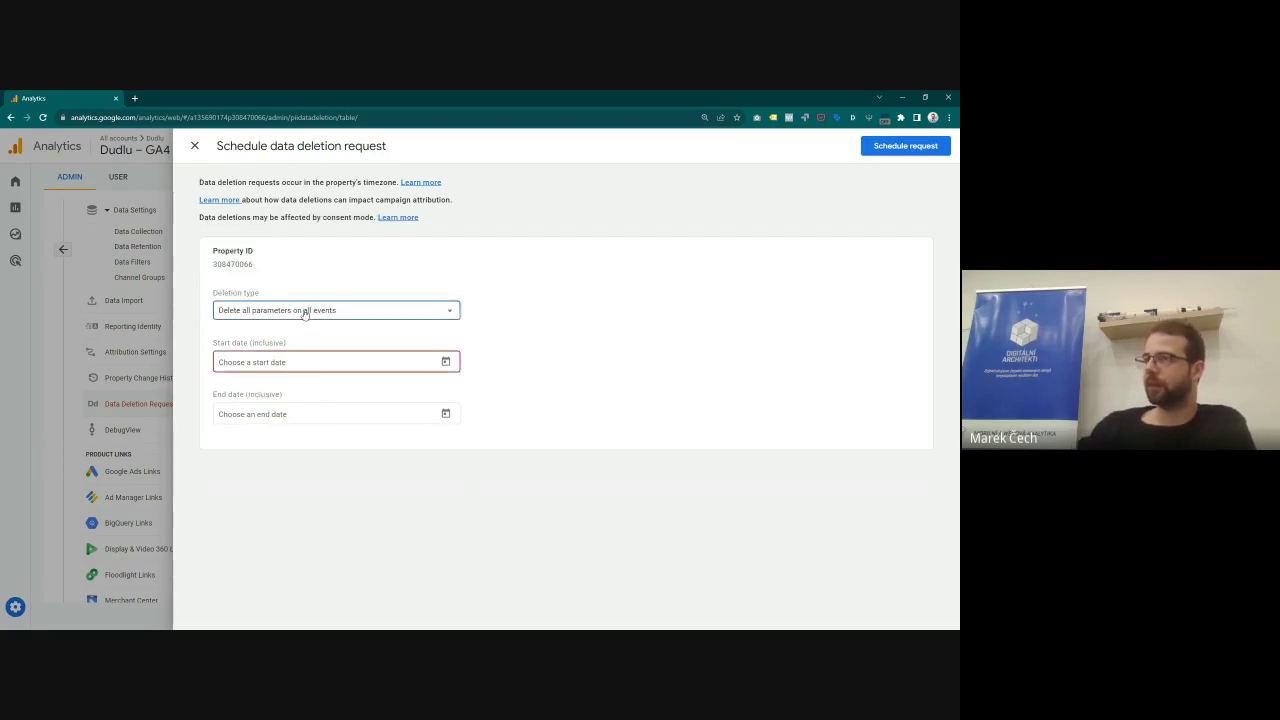
{"action": "left_click", "coordinate": [306, 310]}
{"action": "left_click", "coordinate": [298, 340]}
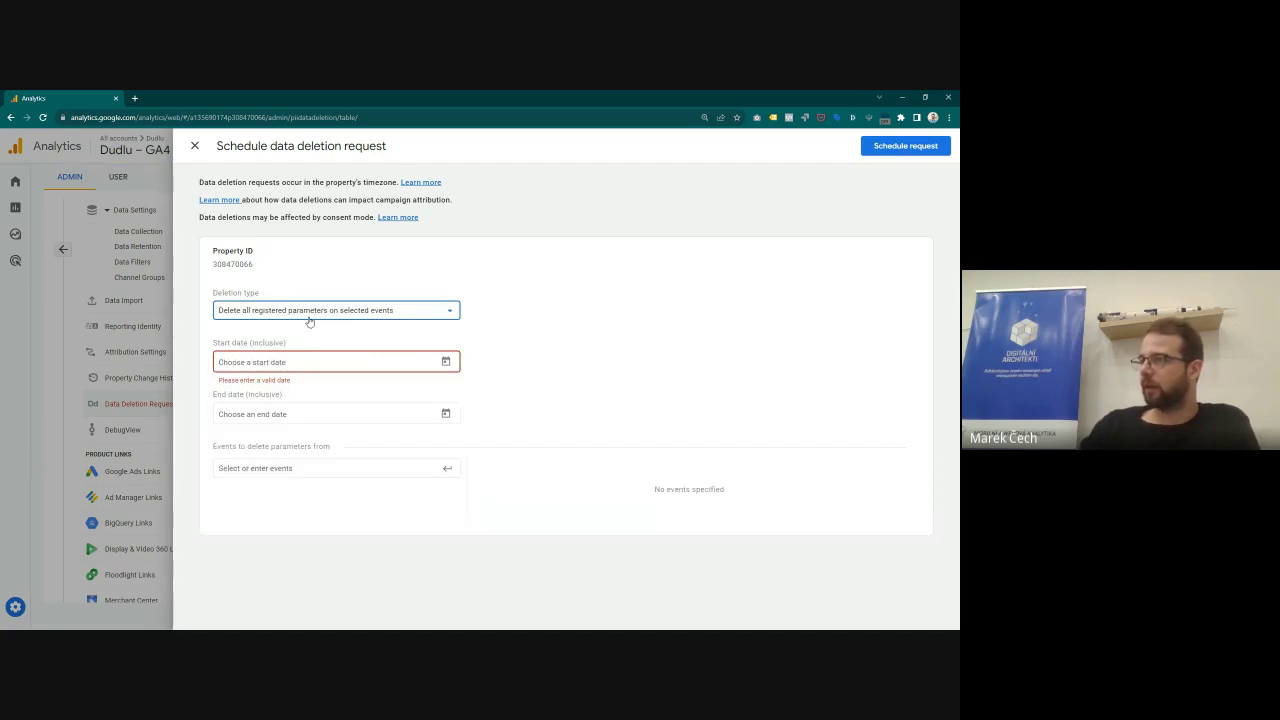
Step: Set the deletion type to Delete selected registered parameters on selected events and review its date, event and parameter fields
{"action": "left_click", "coordinate": [306, 312]}
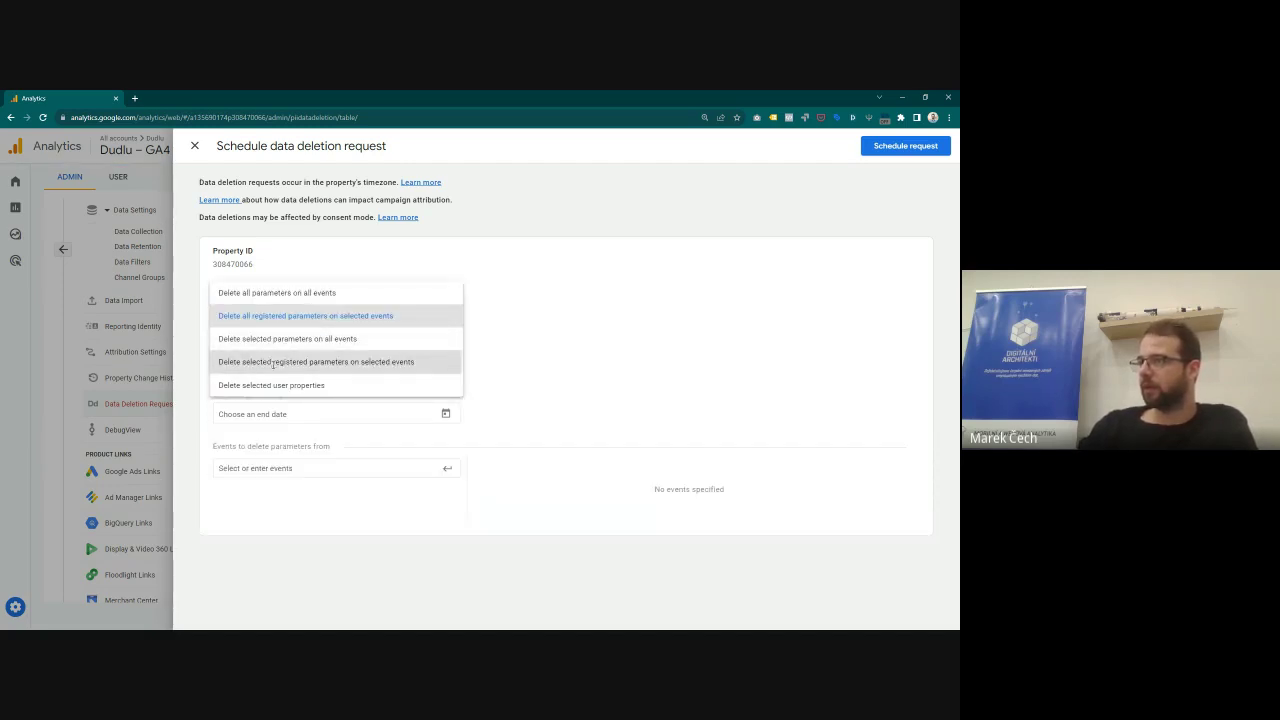
{"action": "left_click", "coordinate": [272, 369]}
{"action": "scroll", "coordinate": [261, 430], "scroll_direction": "down", "scroll_amount": 1}
{"action": "scroll", "coordinate": [261, 430], "scroll_direction": "down", "scroll_amount": 1}
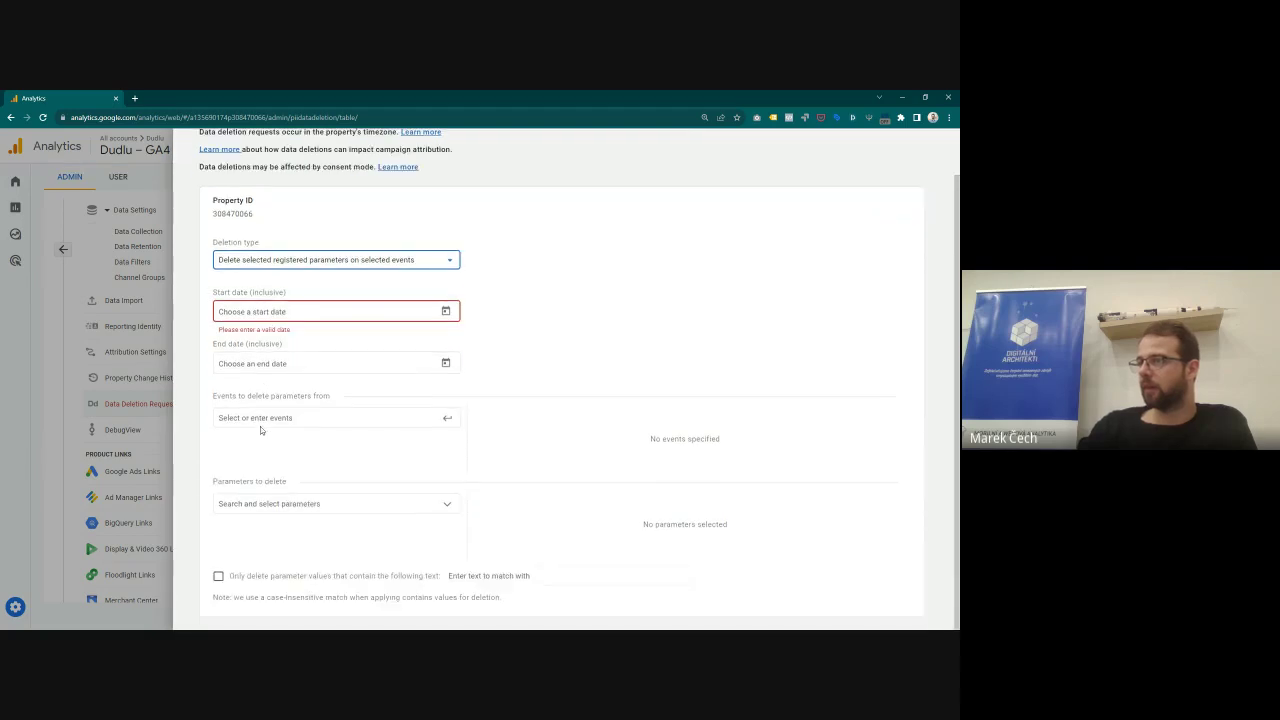
{"action": "left_click", "coordinate": [263, 291]}
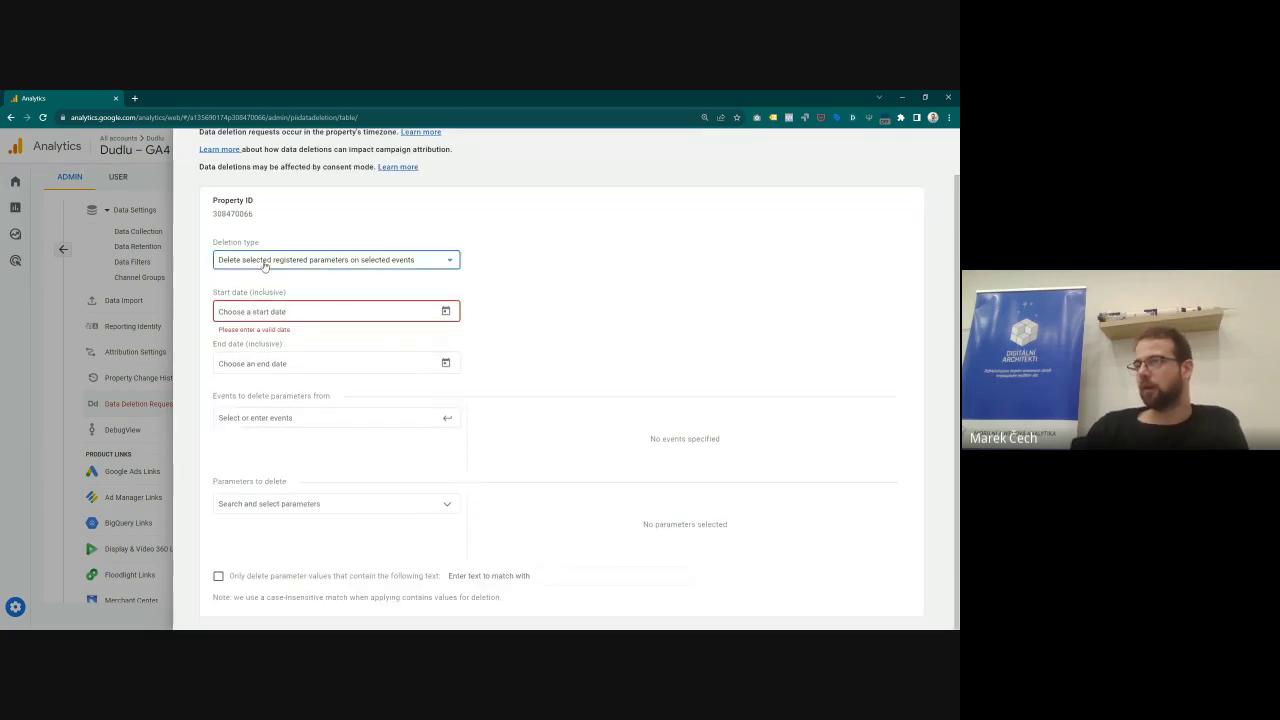
Step: Switch the deletion type back to Delete selected user properties and view the user properties available for deletion
{"action": "left_click", "coordinate": [263, 259]}
{"action": "left_click", "coordinate": [250, 288]}
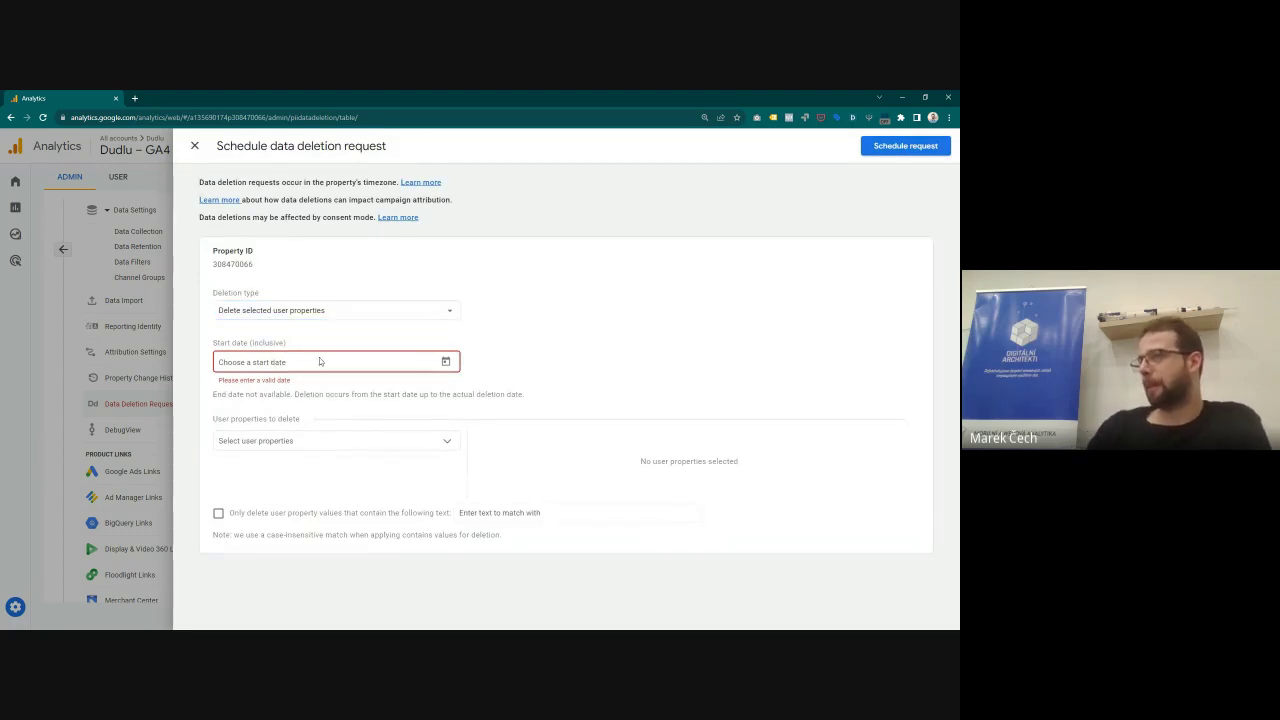
{"action": "left_click", "coordinate": [257, 440]}
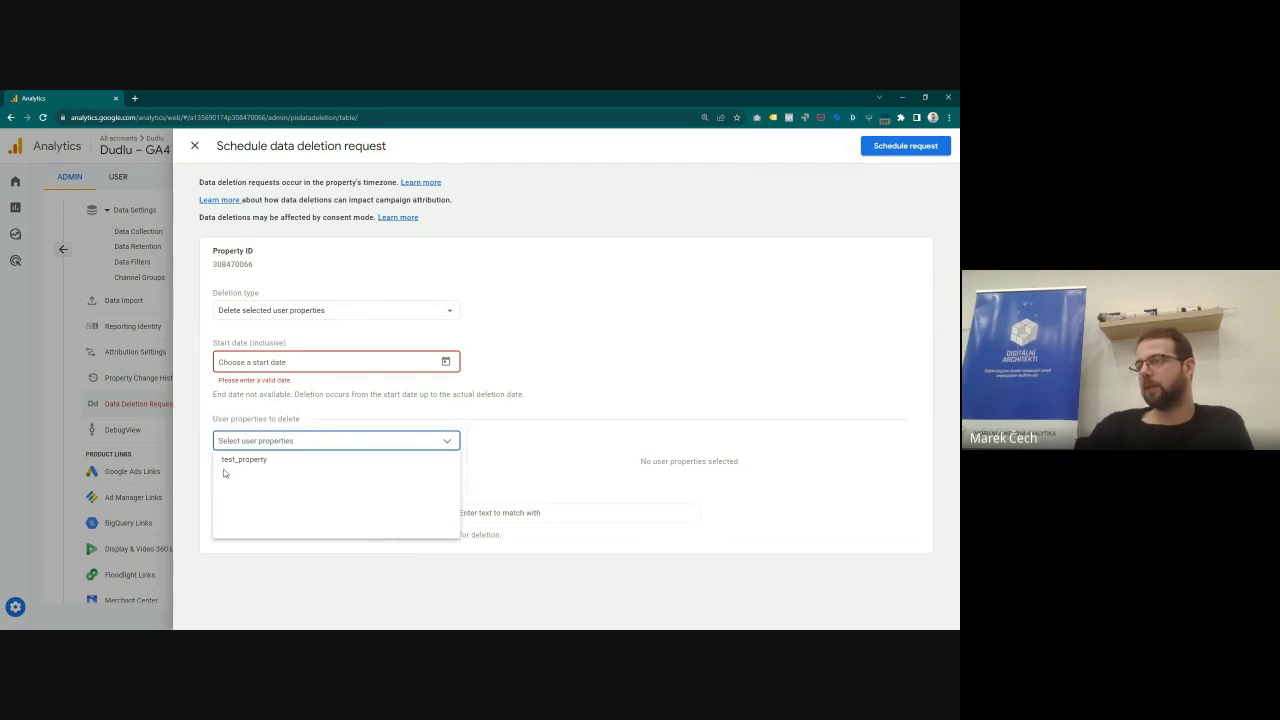
{"action": "left_click", "coordinate": [640, 465]}
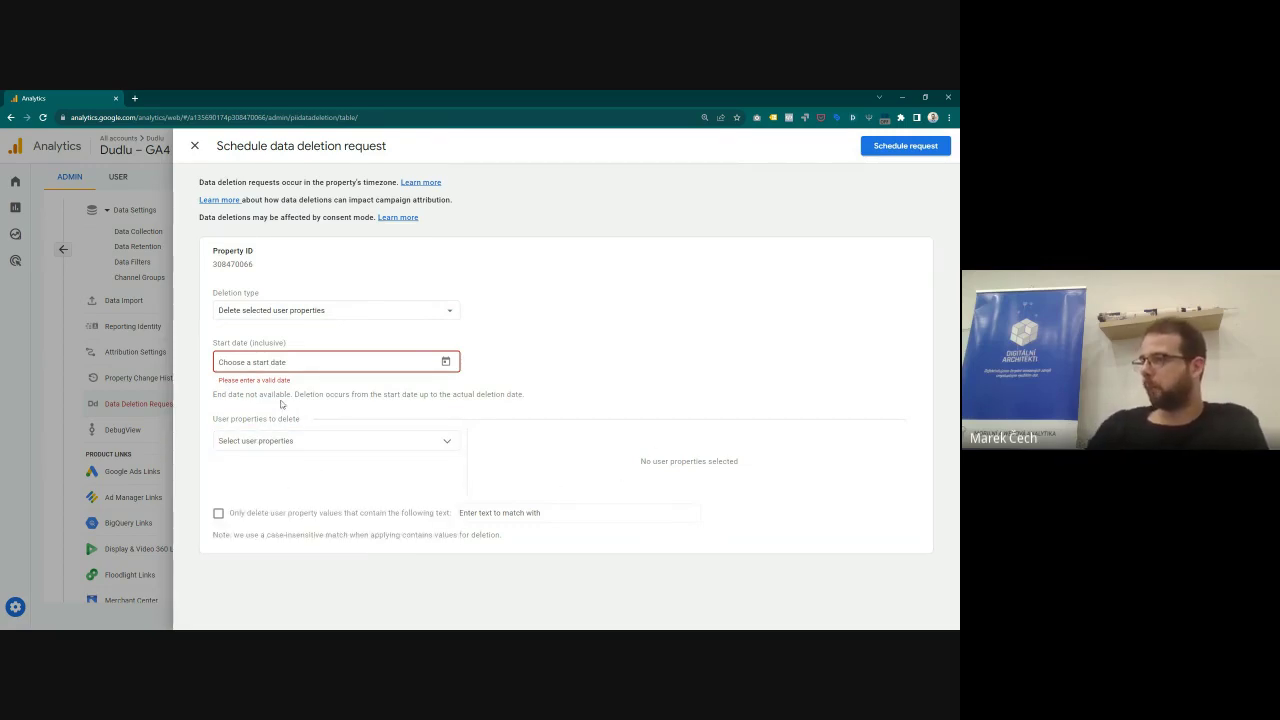
Step: Return the deletion type to Delete selected registered parameters on selected events and look over the whole request form
{"action": "left_click", "coordinate": [290, 311]}
{"action": "left_click", "coordinate": [288, 292]}
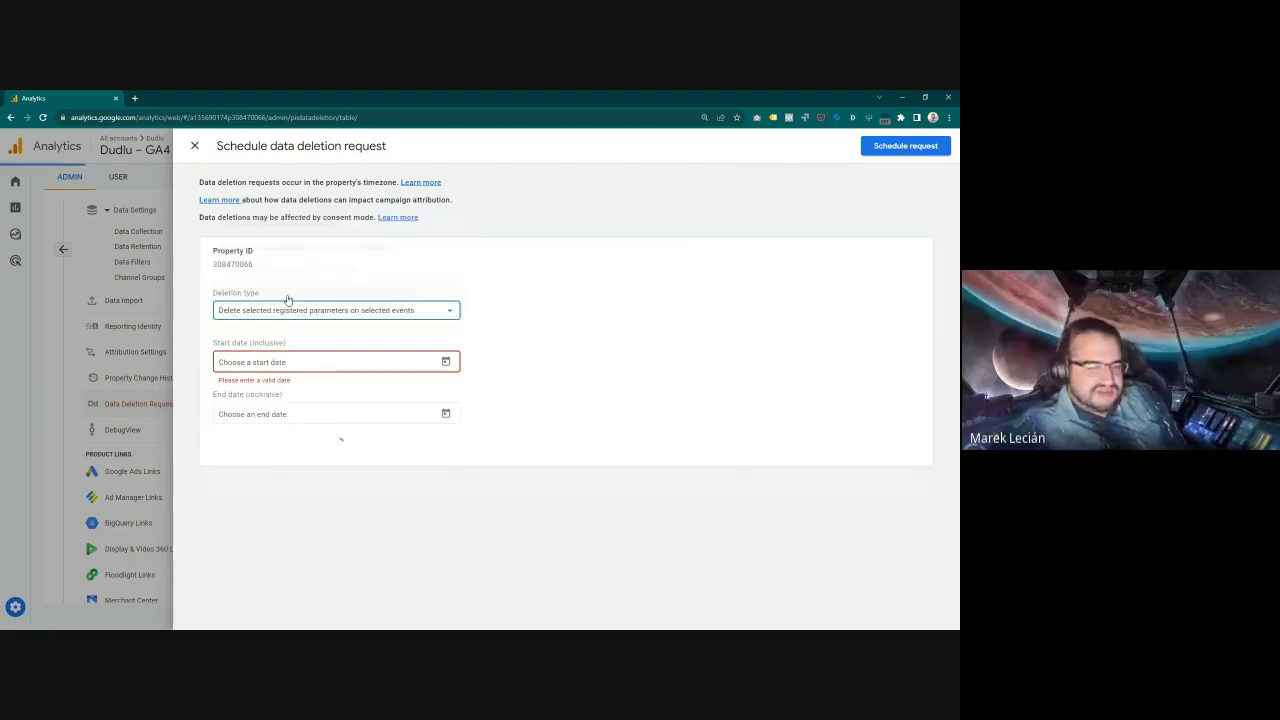
{"action": "scroll", "coordinate": [295, 414], "scroll_direction": "down", "scroll_amount": 1}
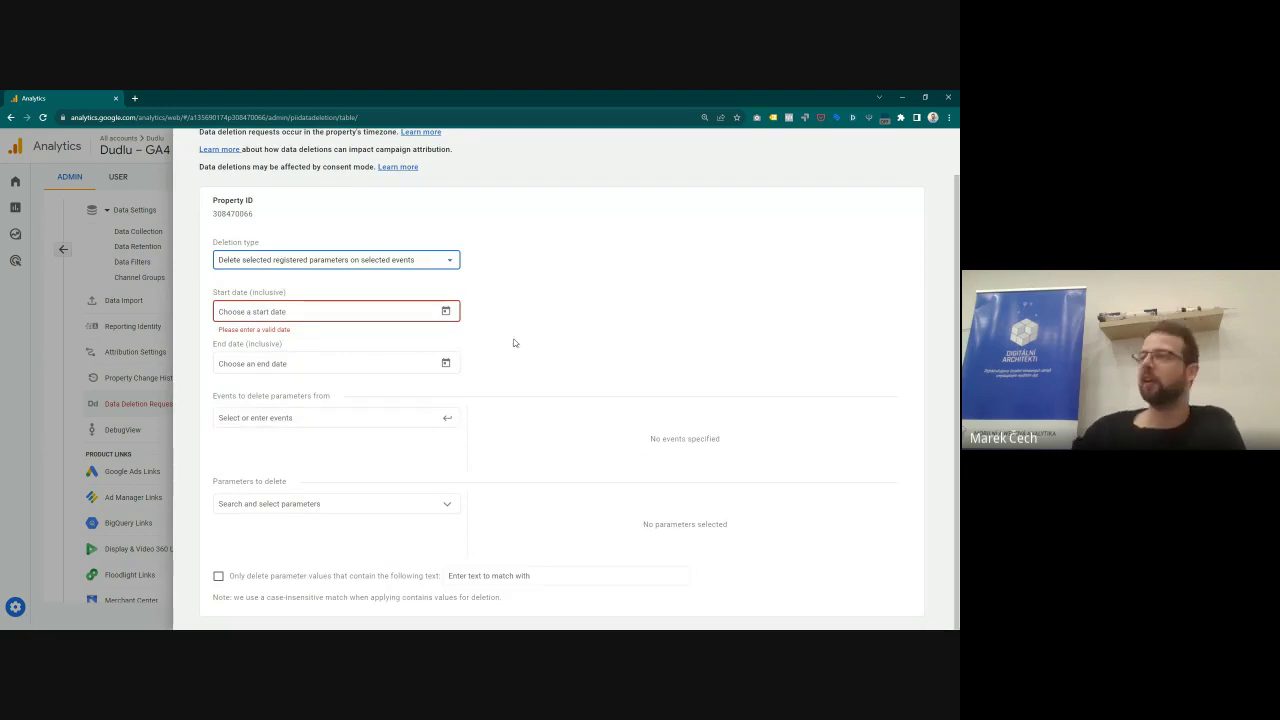
{"action": "scroll", "coordinate": [289, 257], "scroll_direction": "up", "scroll_amount": 1}
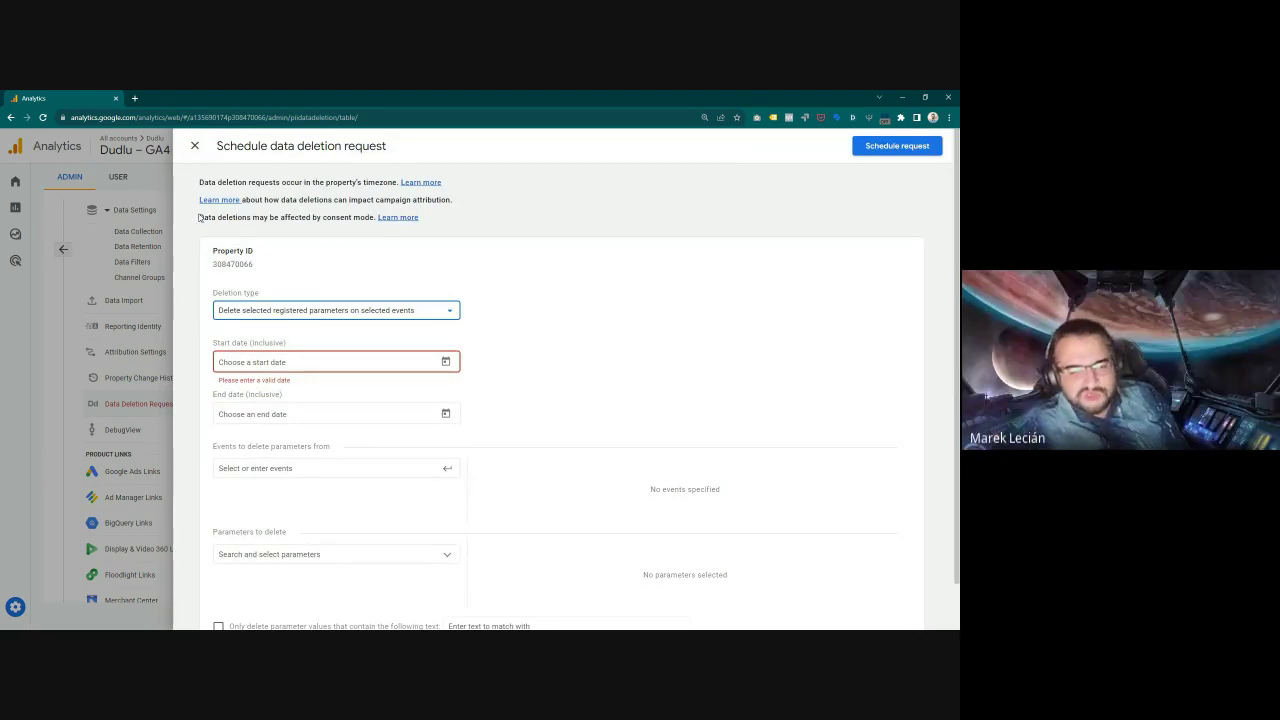
Step: Close the data deletion request without scheduling it and return to the admin overview
{"action": "left_click", "coordinate": [195, 146]}
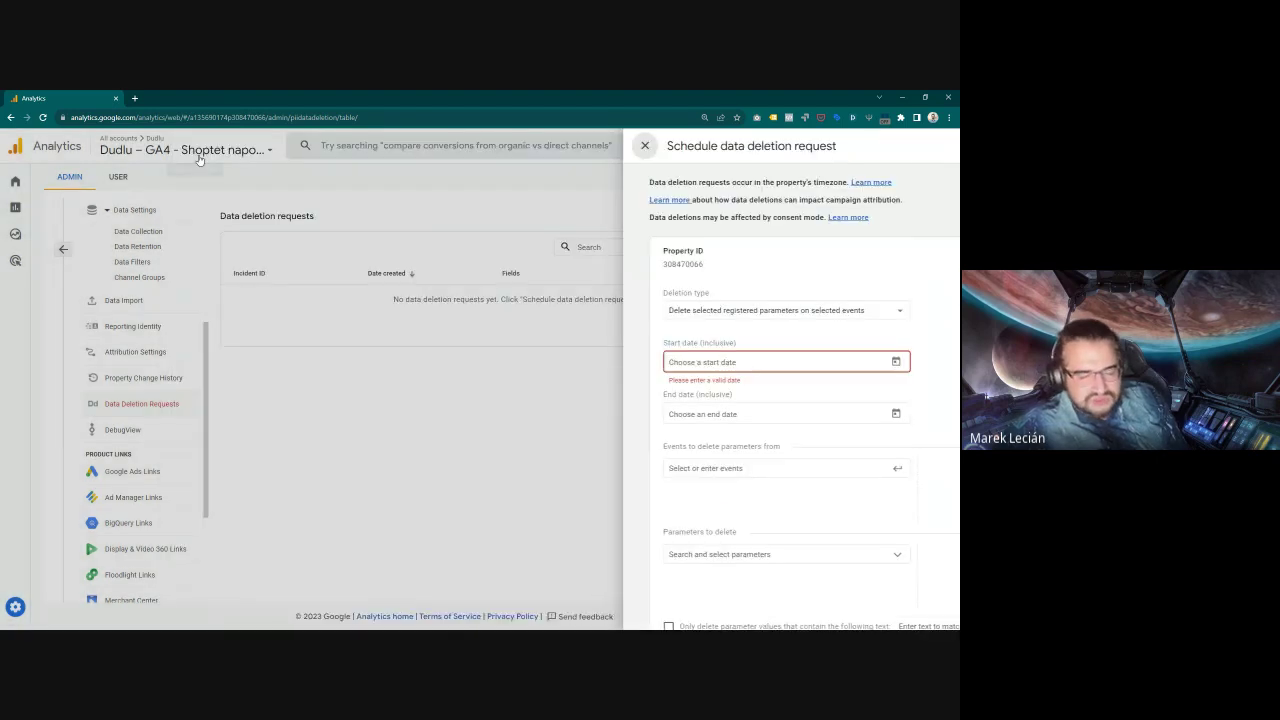
{"action": "scroll", "coordinate": [141, 413], "scroll_direction": "up", "scroll_amount": 5}
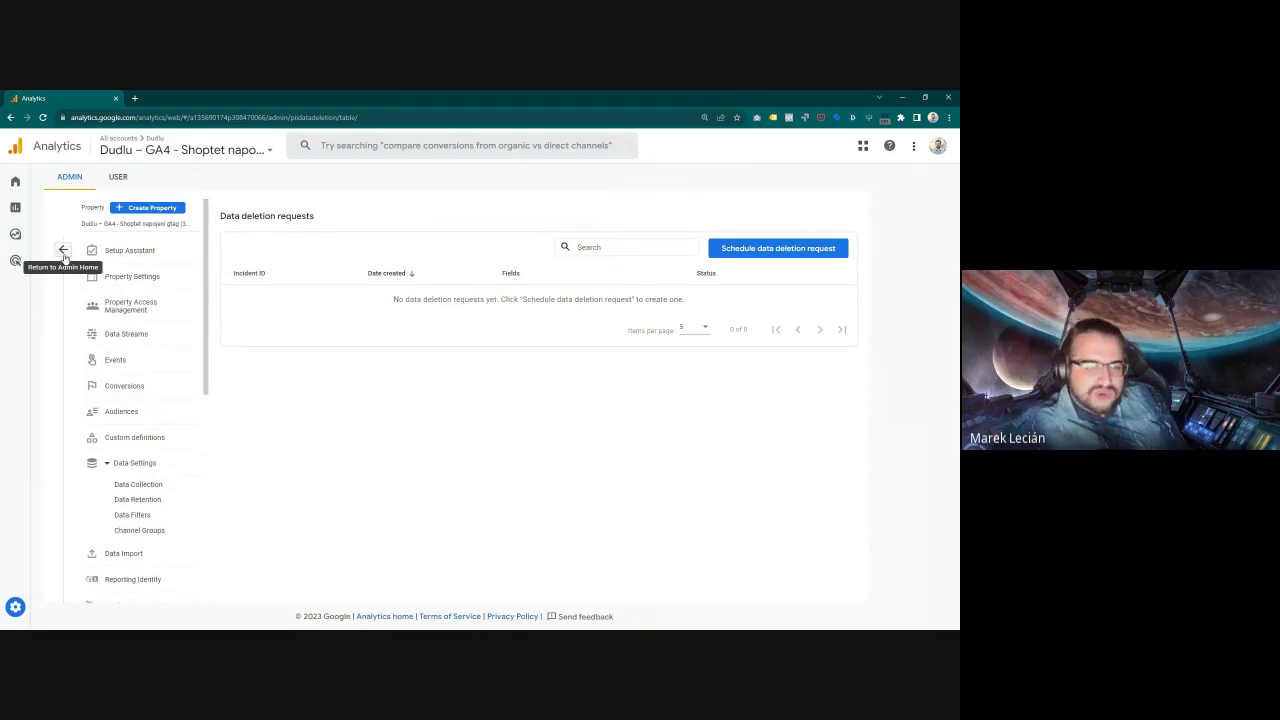
{"action": "left_click", "coordinate": [63, 250]}
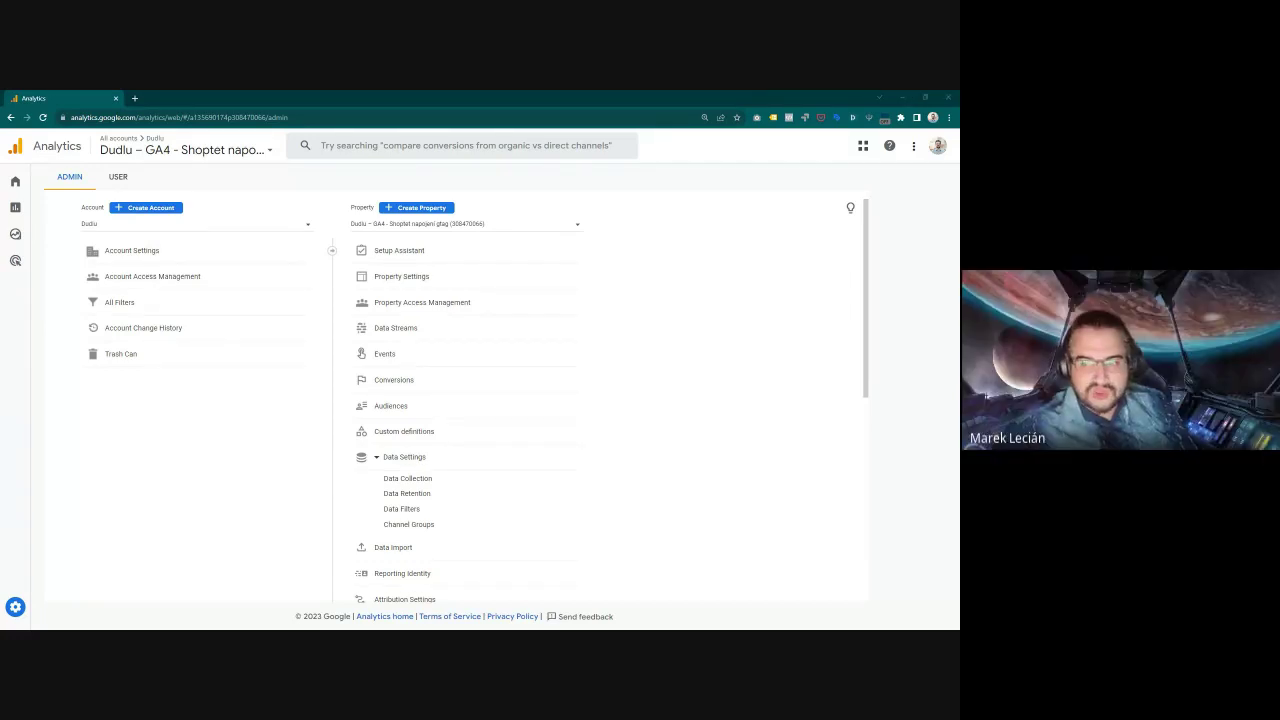
Step: Switch to the Snipping Tool (Výstřižky) with the underlined Google Ads roles and widen its window on both sides
{"action": "key", "text": "alt+Tab"}
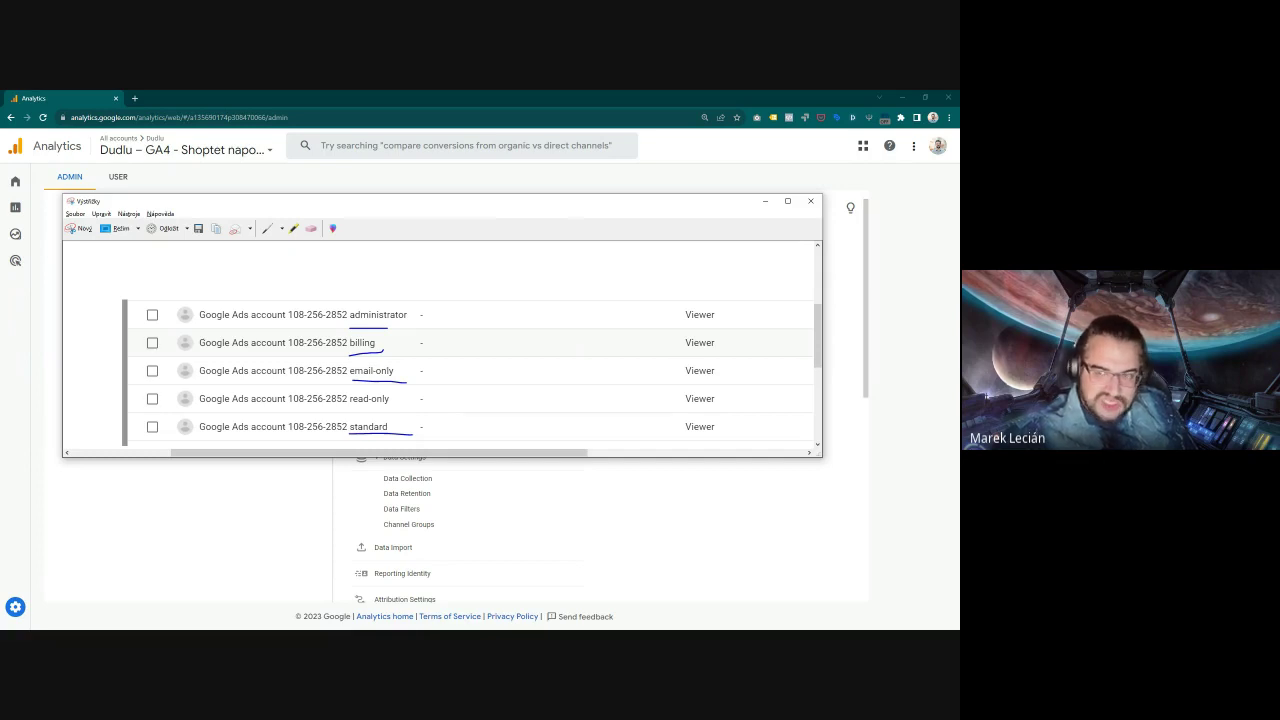
{"action": "left_click", "coordinate": [78, 228]}
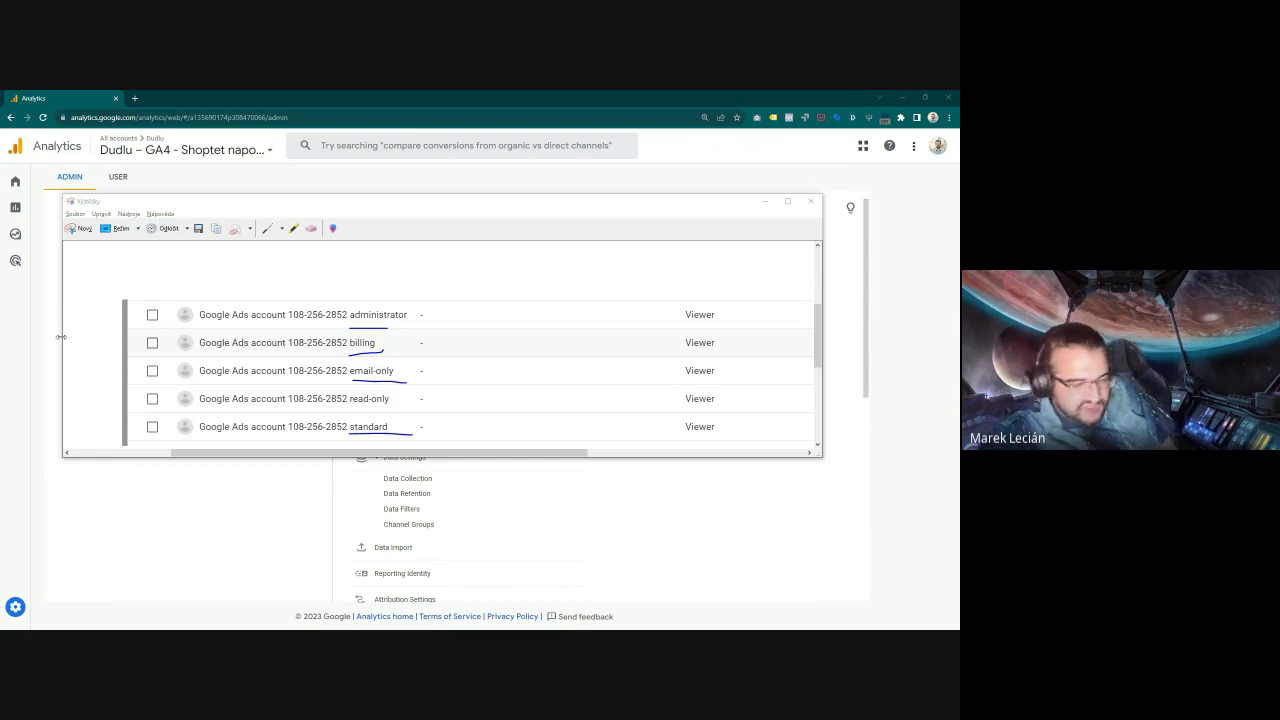
{"action": "left_click_drag", "start_coordinate": [61, 337], "coordinate": [42, 337]}
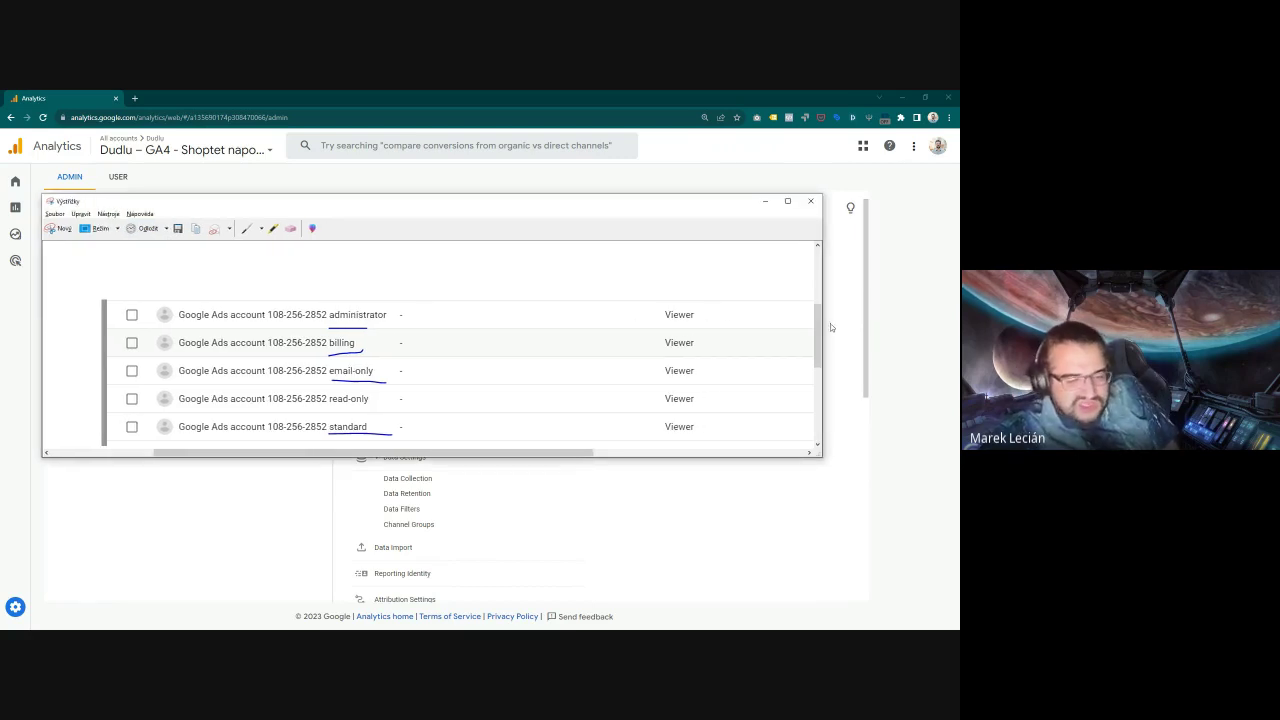
{"action": "left_click_drag", "start_coordinate": [822, 322], "coordinate": [859, 318]}
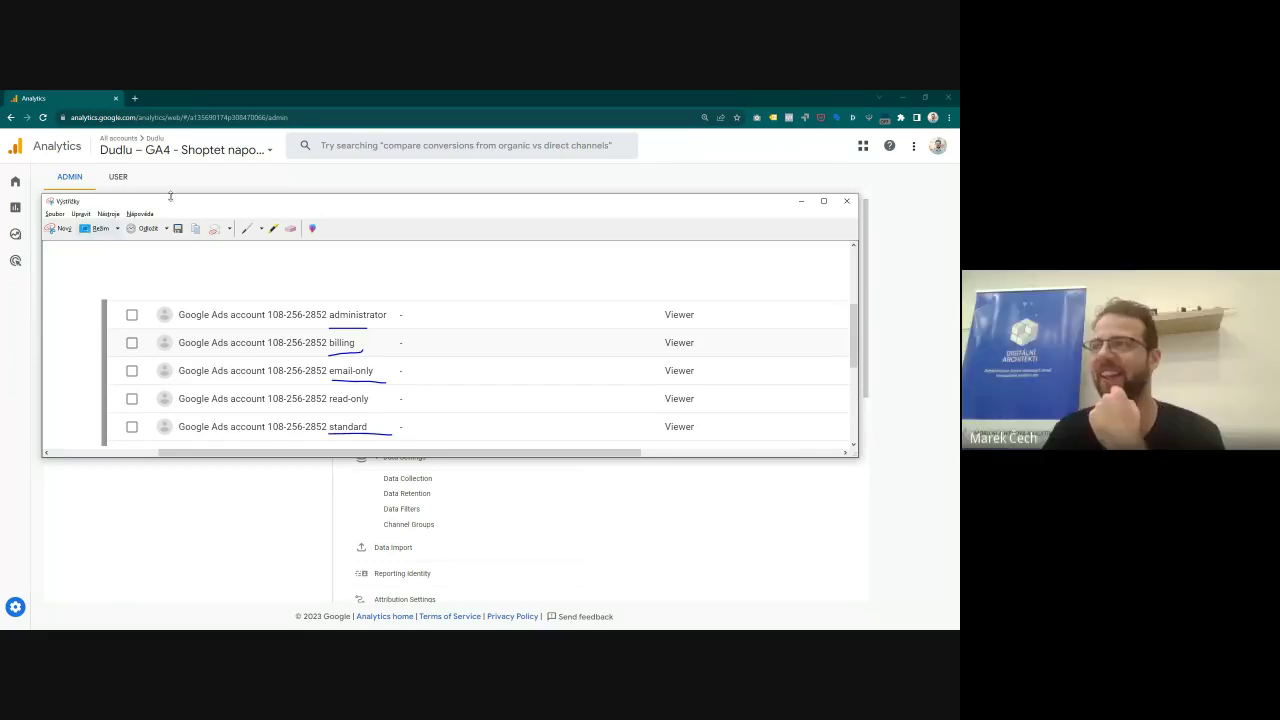
{"action": "left_click_drag", "start_coordinate": [208, 203], "coordinate": [209, 203]}
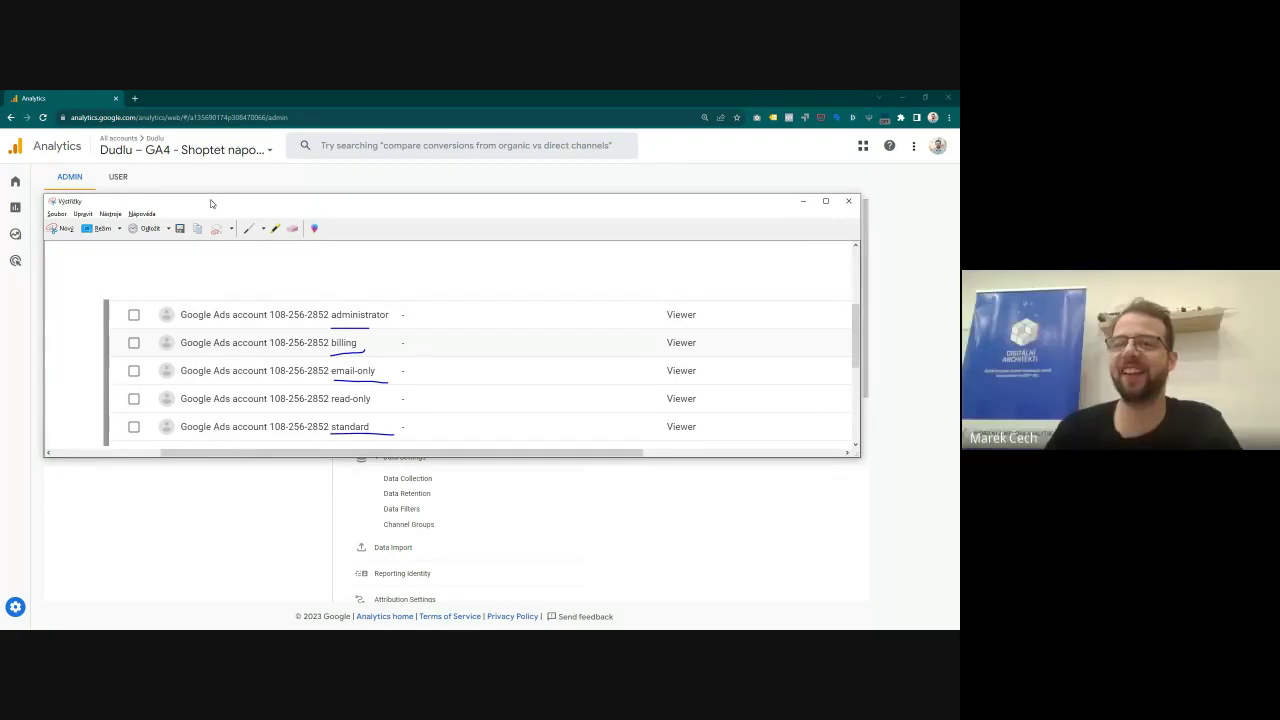